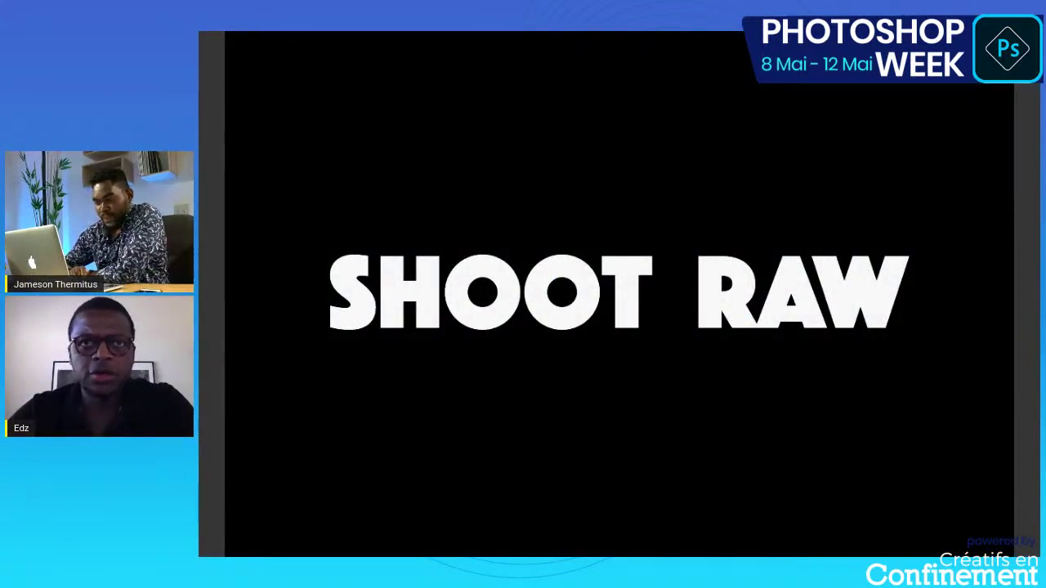
Exit the full-screen SHOOT RAW slide and preview the dock portrait _ETA7791.NEF.
{"action": "key", "text": "space"}
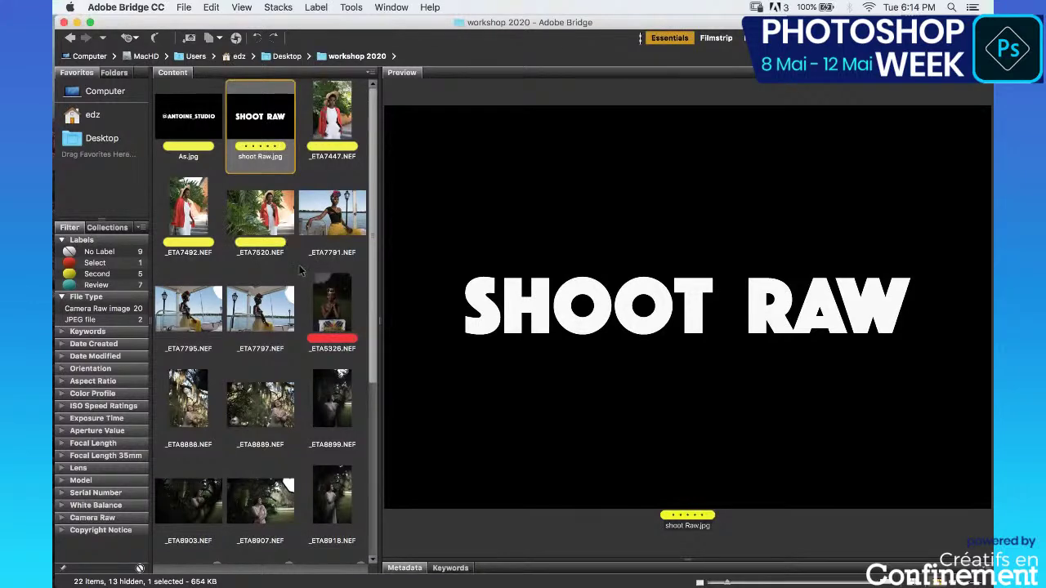
{"action": "left_click", "coordinate": [331, 214]}
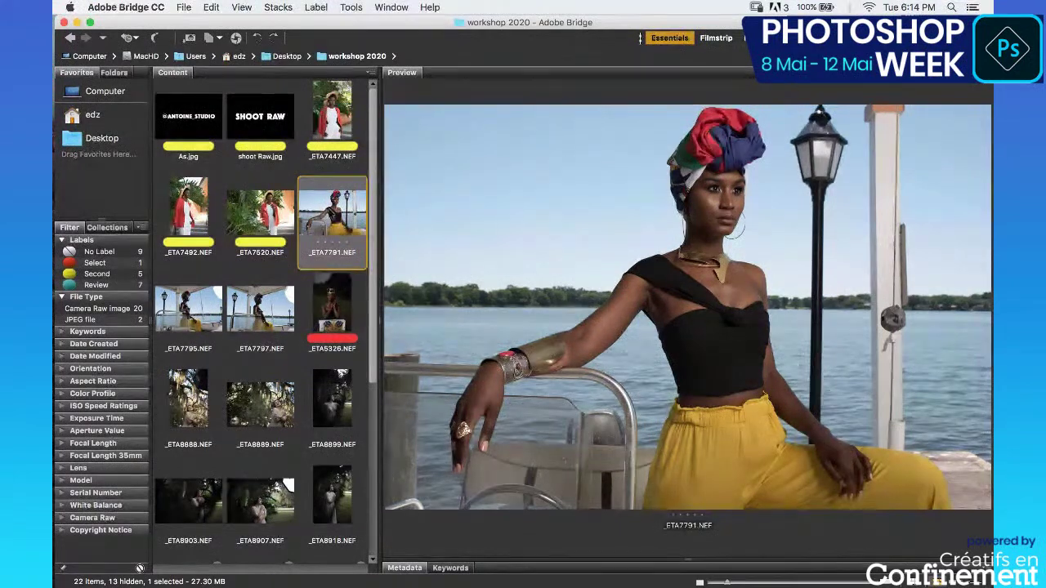
View _ETA7791.NEF full screen and step forward through the next four portraits.
{"action": "key", "text": "space"}
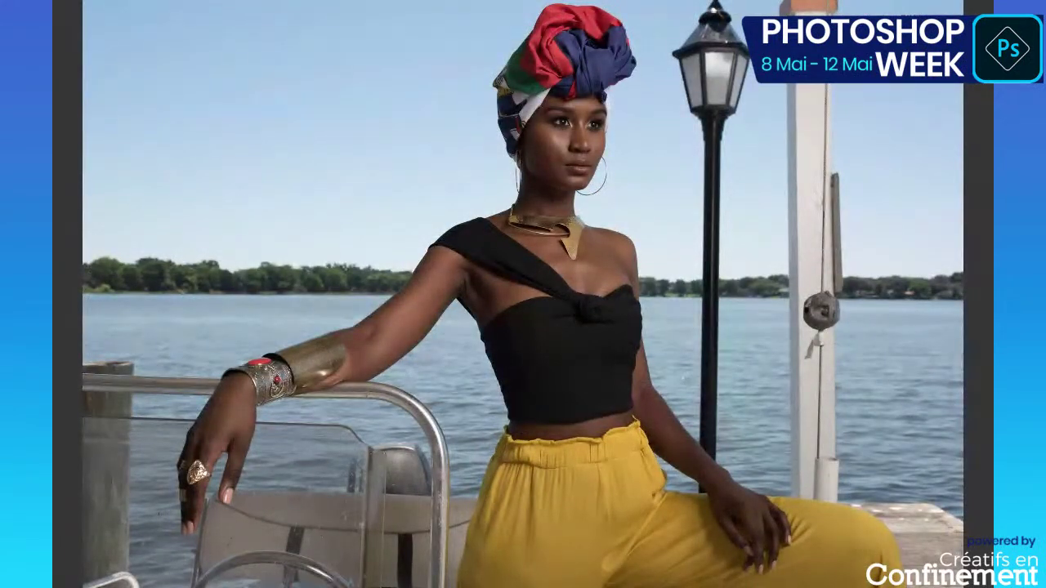
{"action": "key", "text": "space"}
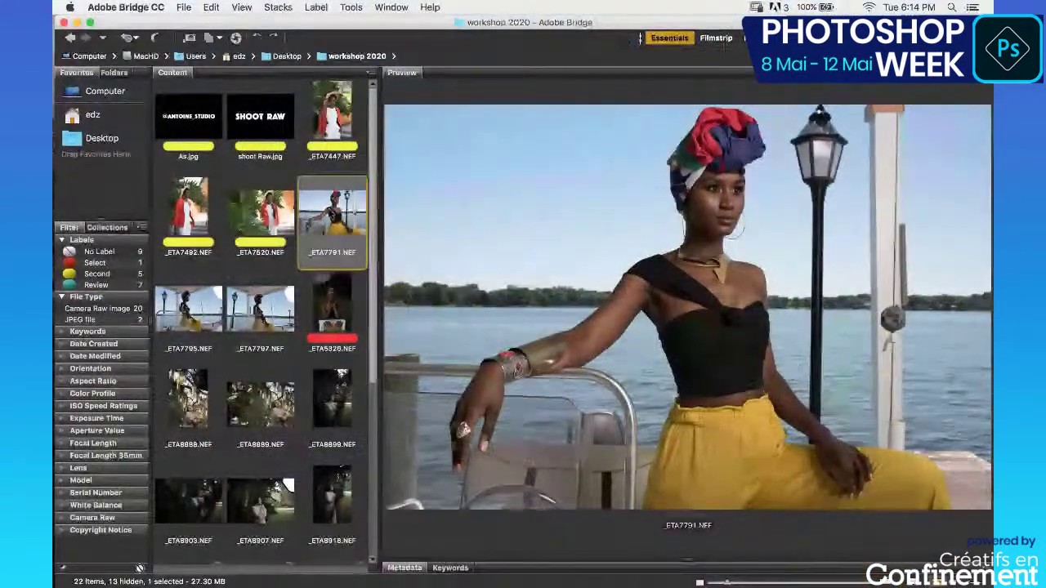
{"action": "key", "text": "space"}
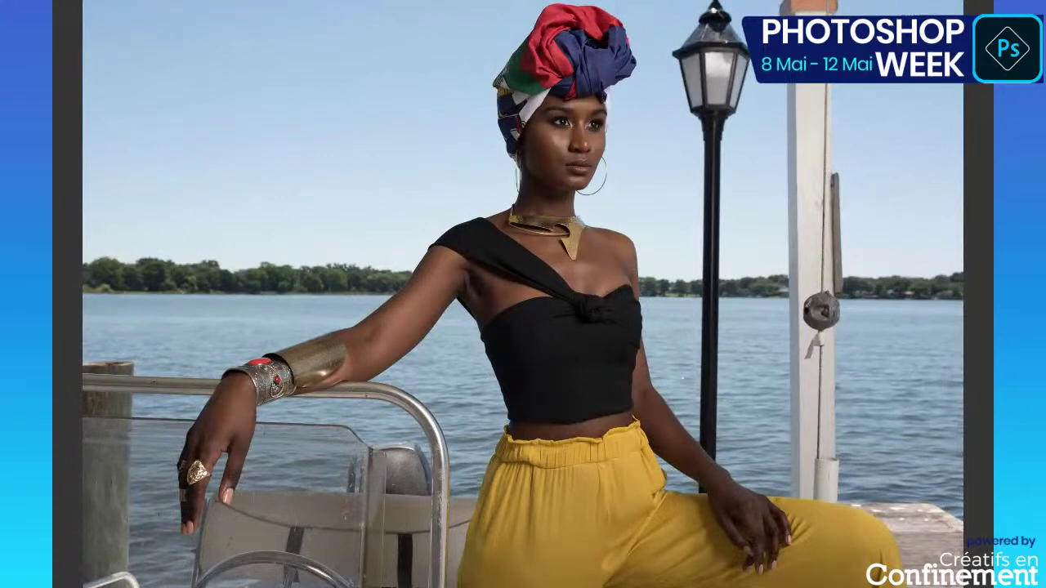
{"action": "key", "text": "Right"}
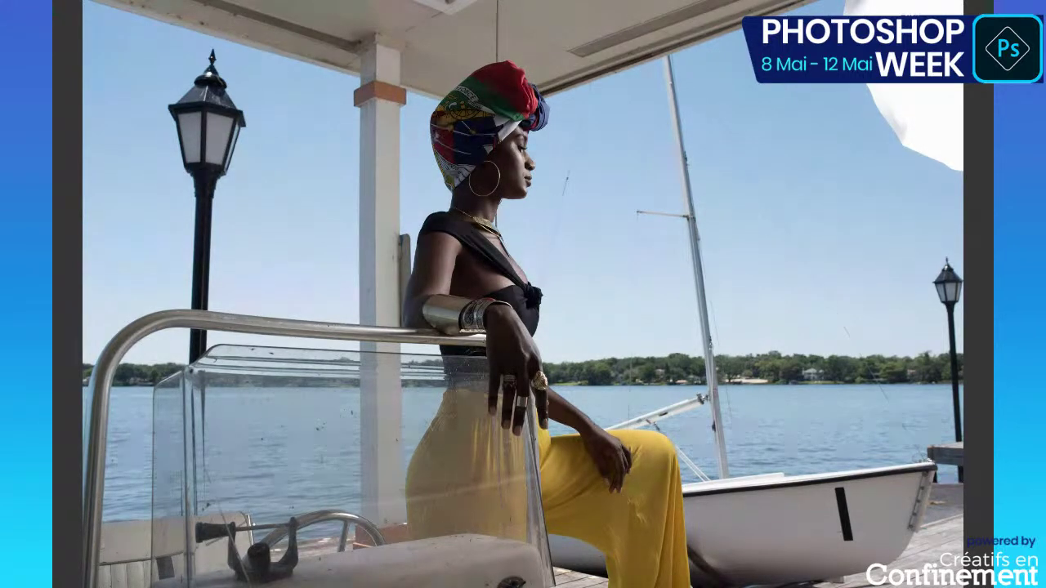
{"action": "key", "text": "Right"}
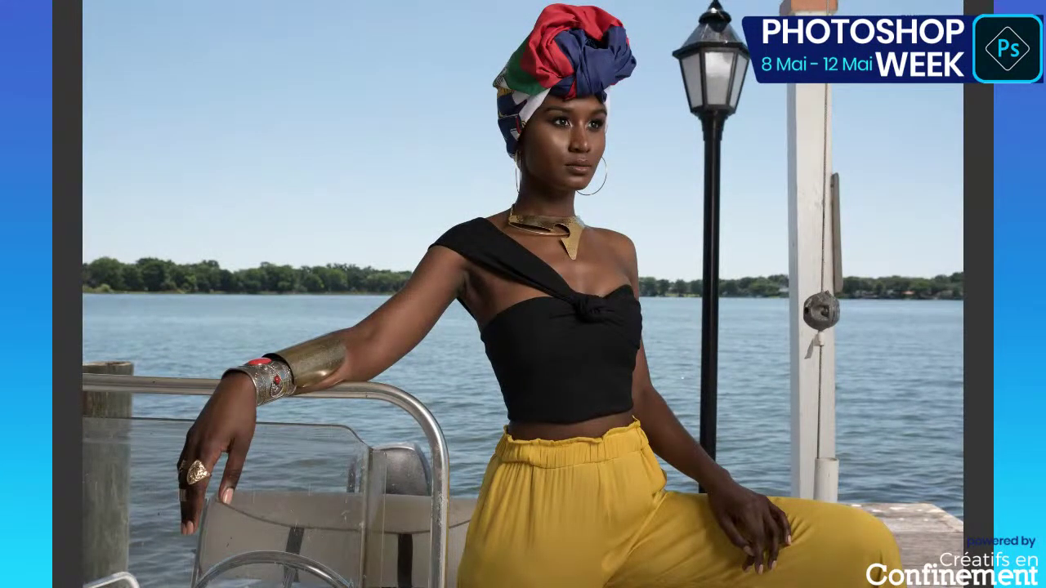
{"action": "key", "text": "Right"}
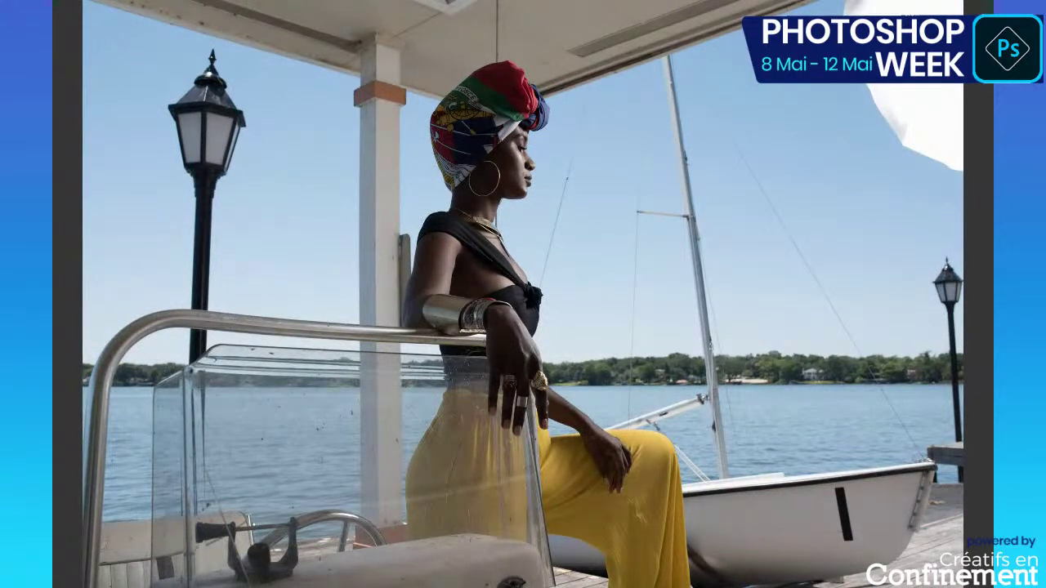
{"action": "key", "text": "Right"}
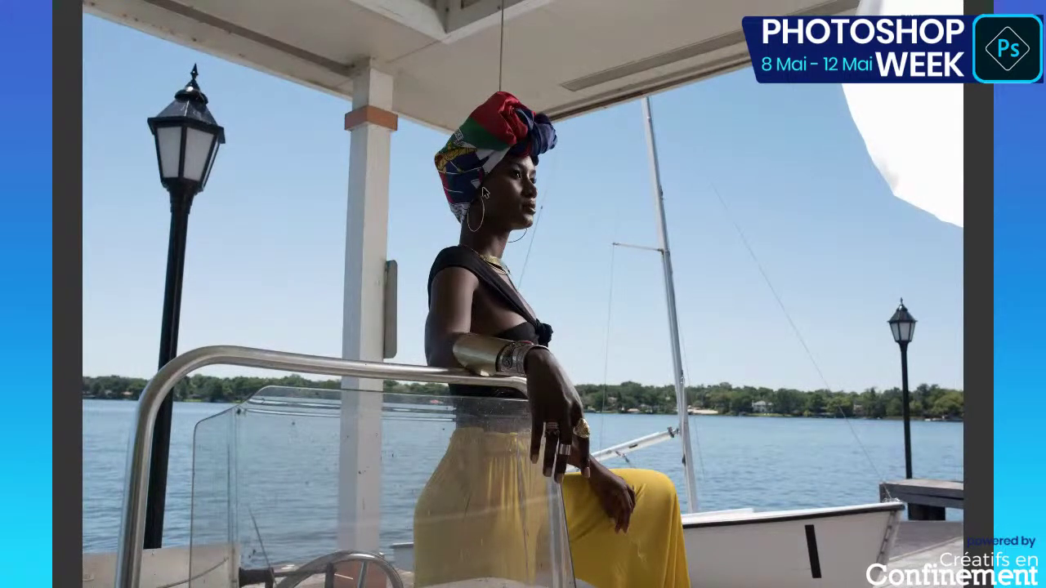
Zoom and pan into a dock shot, continue through the railing photos, then exit full screen.
{"action": "key", "text": "plus"}
{"action": "key", "text": "Right"}
{"action": "key", "text": "Right"}
{"action": "left_click_drag", "start_coordinate": [547, 174], "coordinate": [522, 232]}
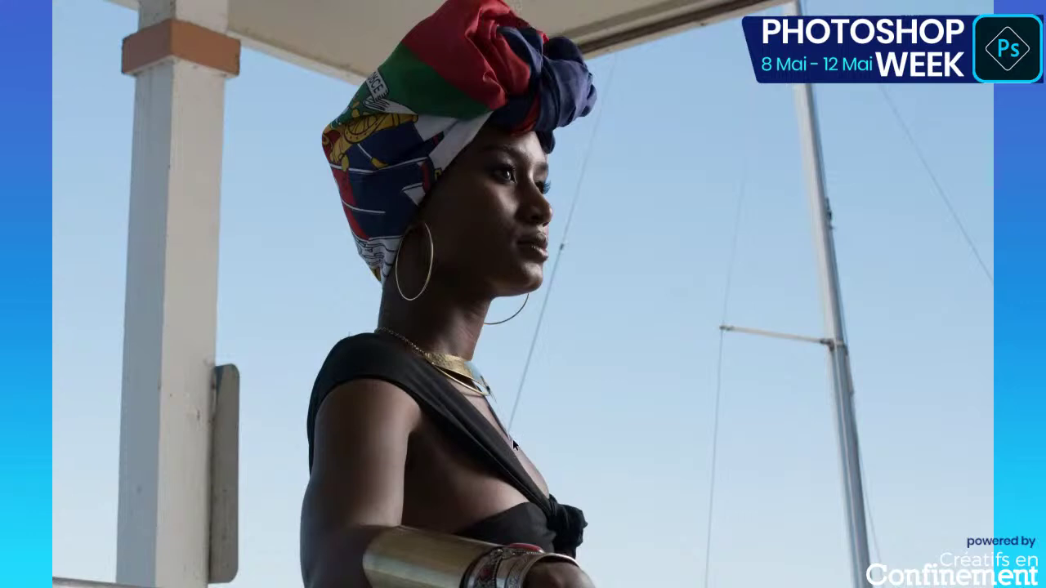
{"action": "key", "text": "Right"}
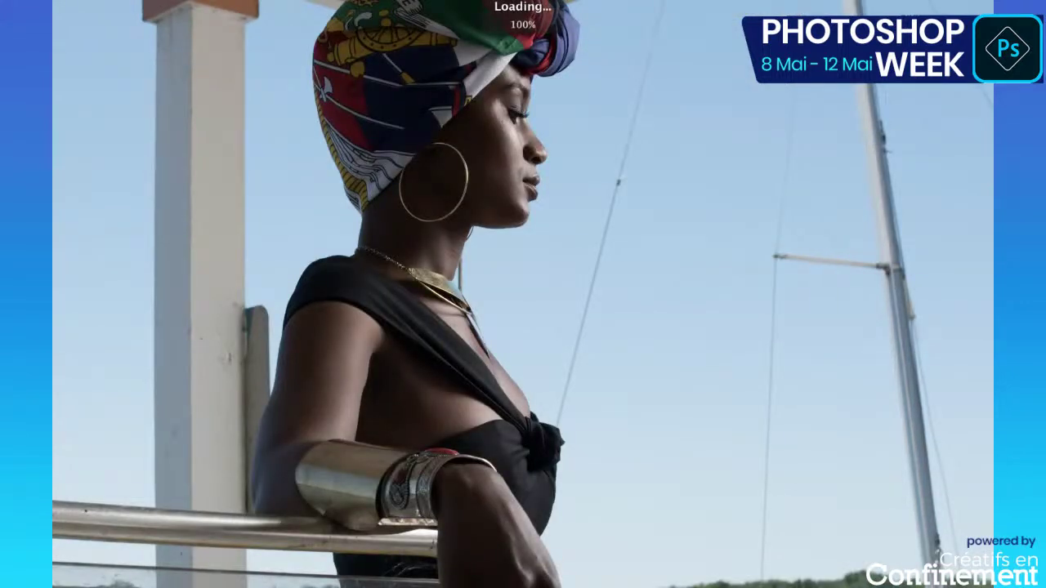
{"action": "key", "text": "Right"}
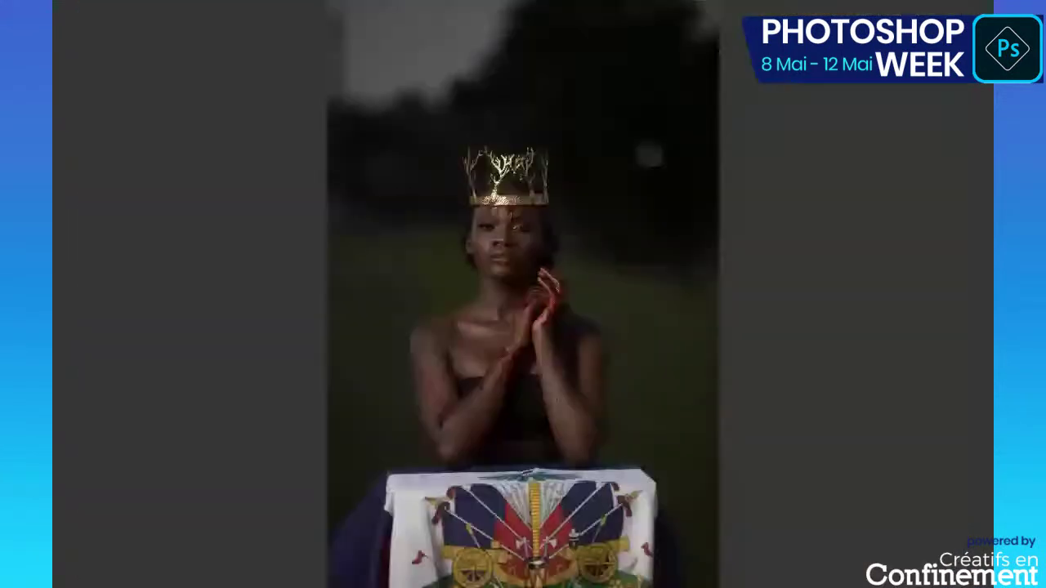
{"action": "key", "text": "space"}
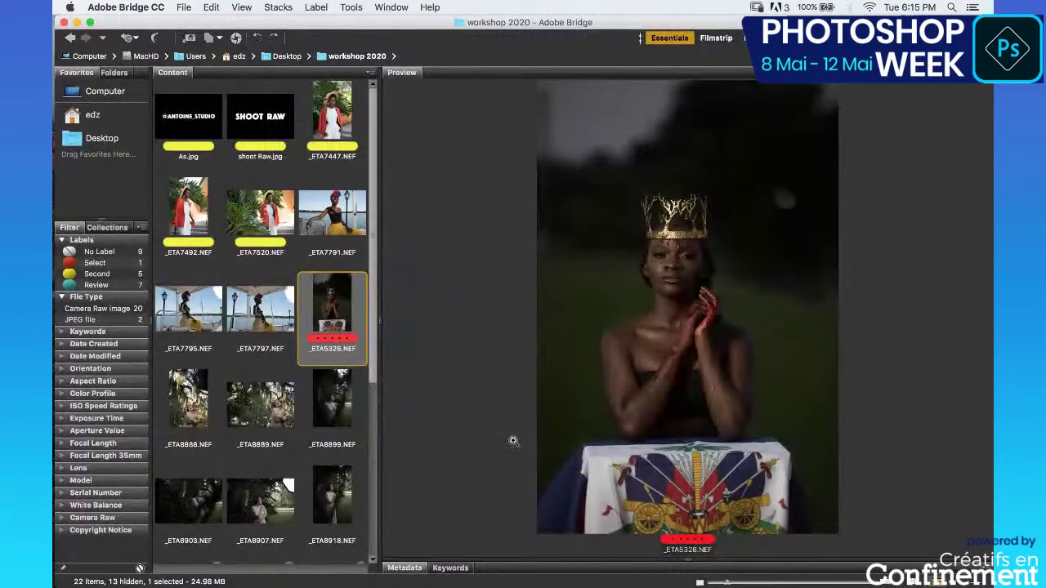
Scroll down the Content panel and view the garden portrait _ETA8903.NEF full screen.
{"action": "key", "text": "Up"}
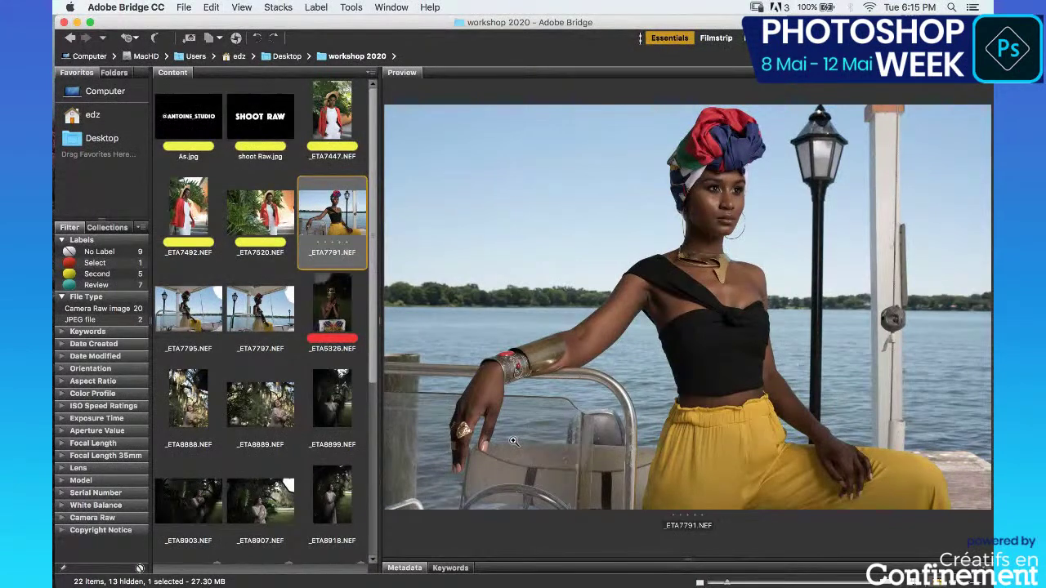
{"action": "scroll", "coordinate": [371, 327], "scroll_direction": "down", "scroll_amount": 1}
{"action": "left_click_drag", "start_coordinate": [371, 327], "coordinate": [374, 430]}
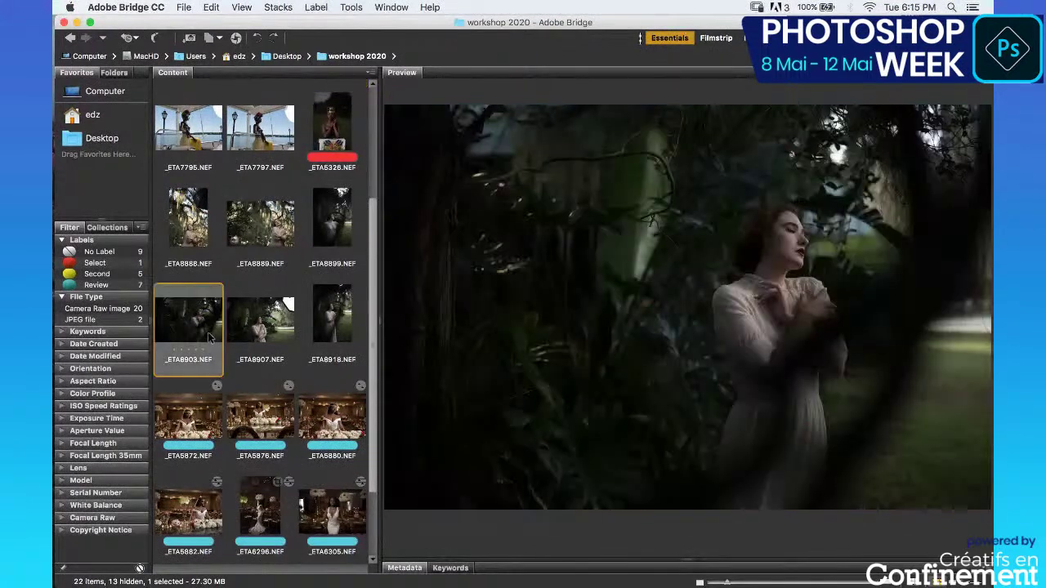
{"action": "left_click", "coordinate": [210, 336]}
{"action": "key", "text": "space"}
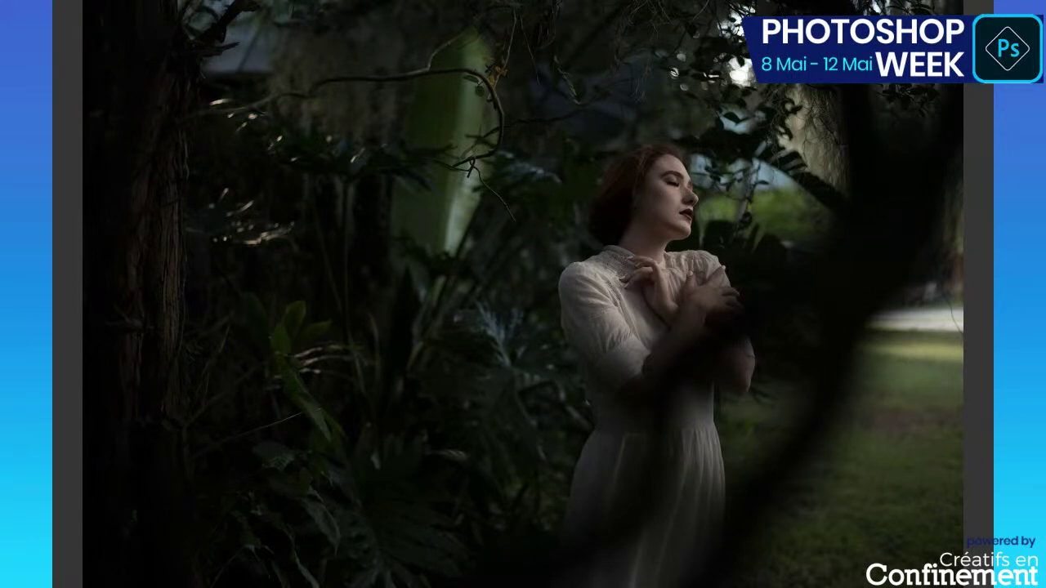
{"action": "key", "text": "space"}
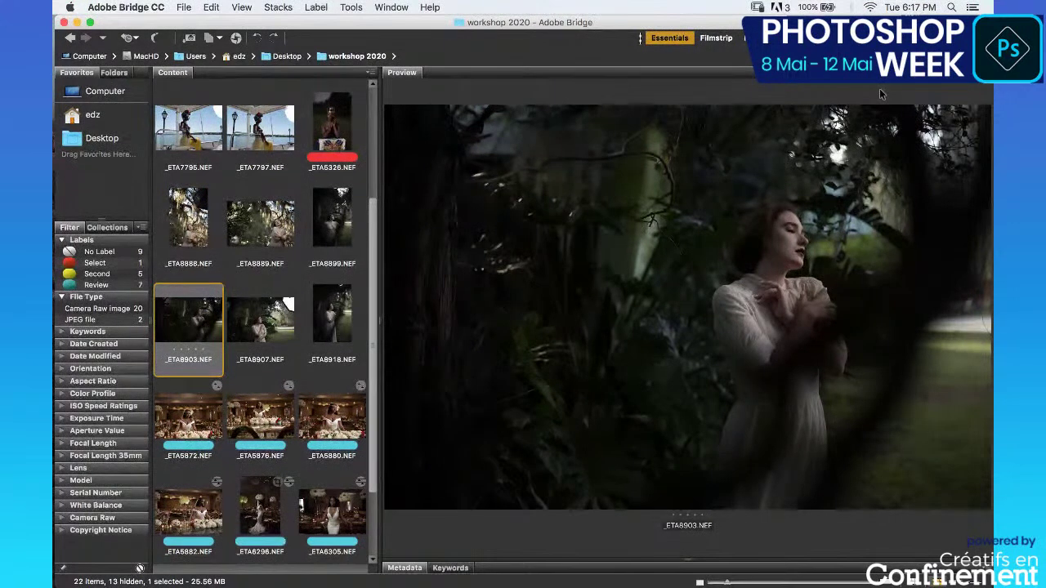
Select _ETA7520.NEF and _ETA7791.NEF together and view them full screen.
{"action": "left_click_drag", "start_coordinate": [372, 214], "coordinate": [370, 111]}
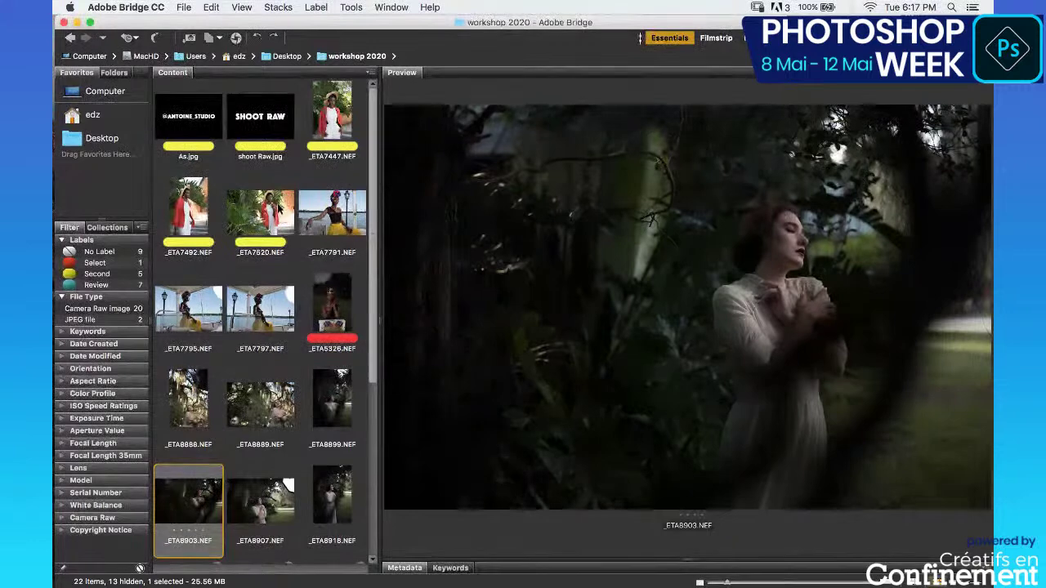
{"action": "left_click", "coordinate": [281, 216]}
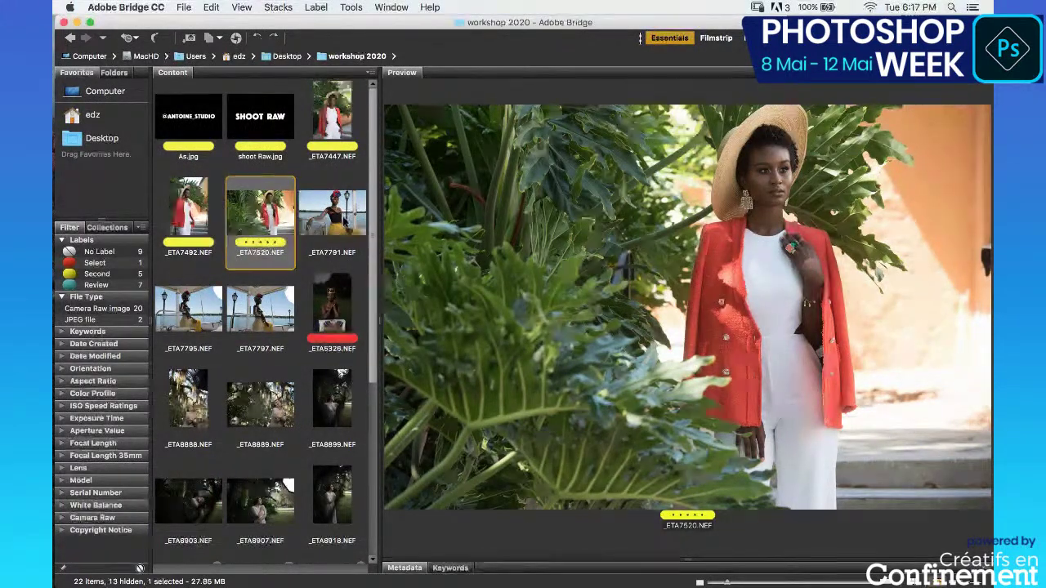
{"action": "left_click", "coordinate": [348, 218], "text": "super"}
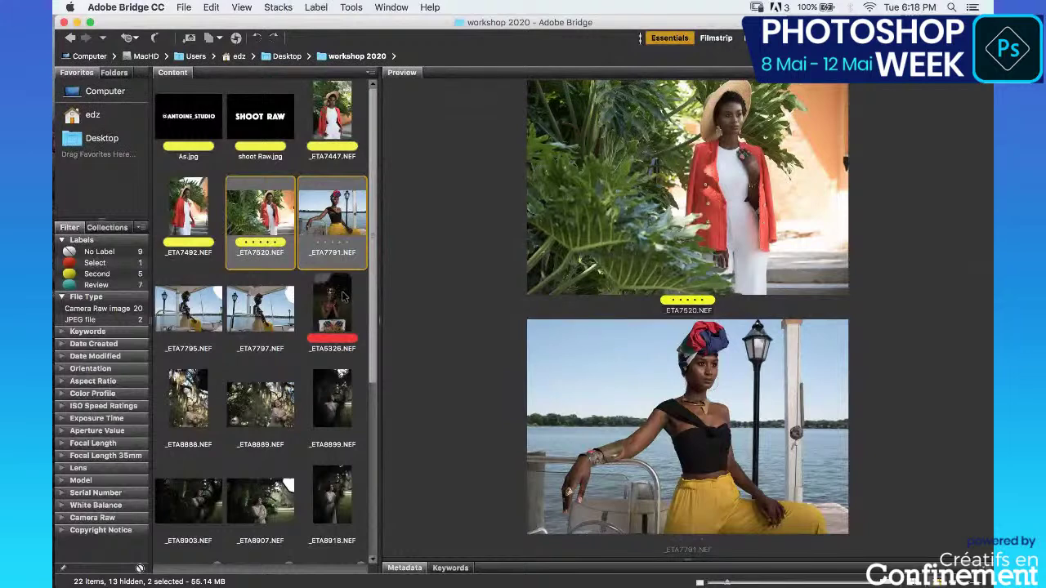
{"action": "key", "text": "space"}
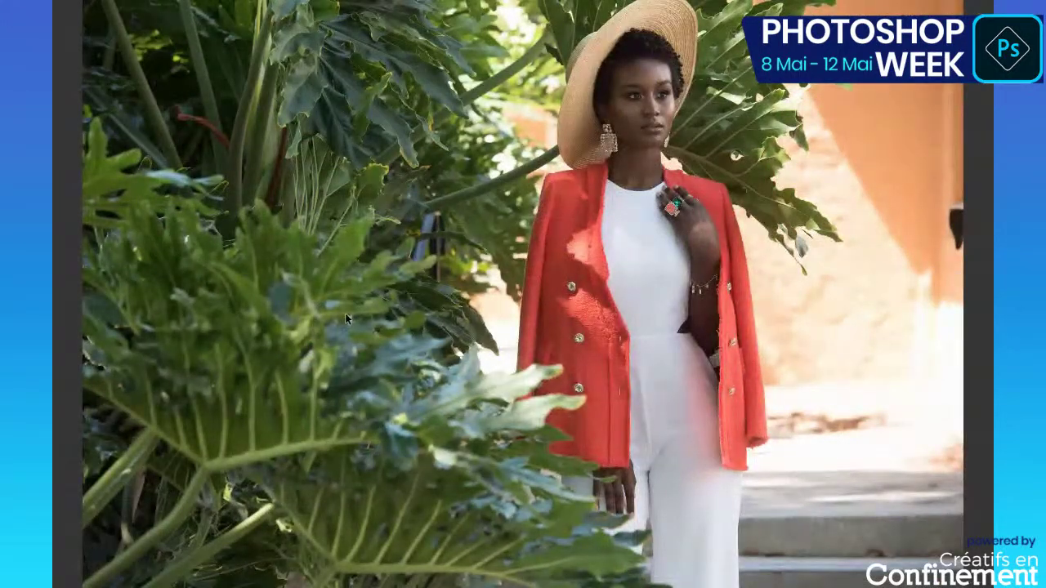
{"action": "key", "text": "Right"}
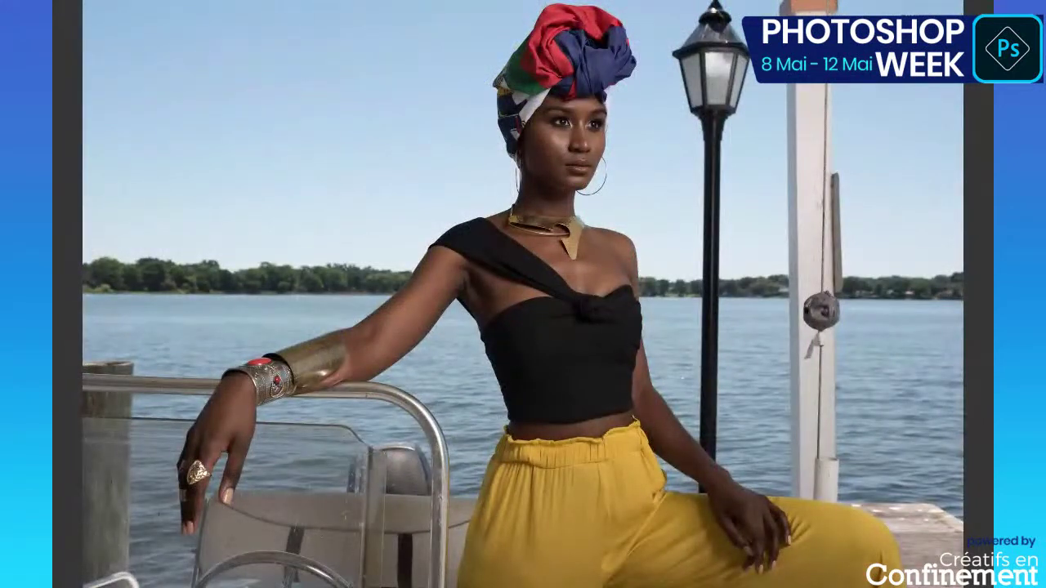
{"action": "key", "text": "Left"}
{"action": "key", "text": "Right"}
{"action": "key", "text": "Left"}
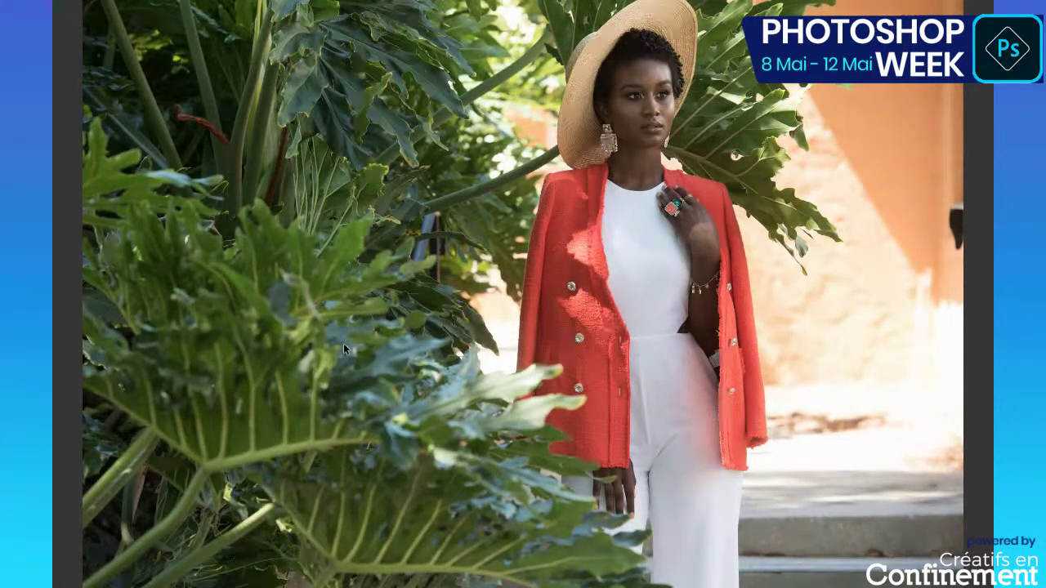
{"action": "key", "text": "space"}
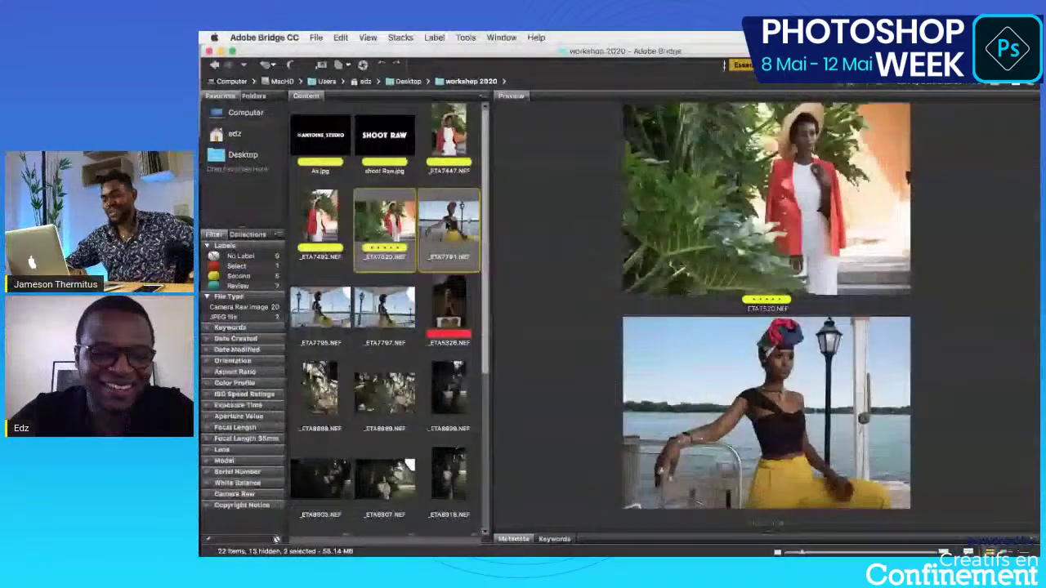
Select the _ETA7791.NEF thumbnail to preview the dock portrait on its own.
{"action": "left_click", "coordinate": [448, 229]}
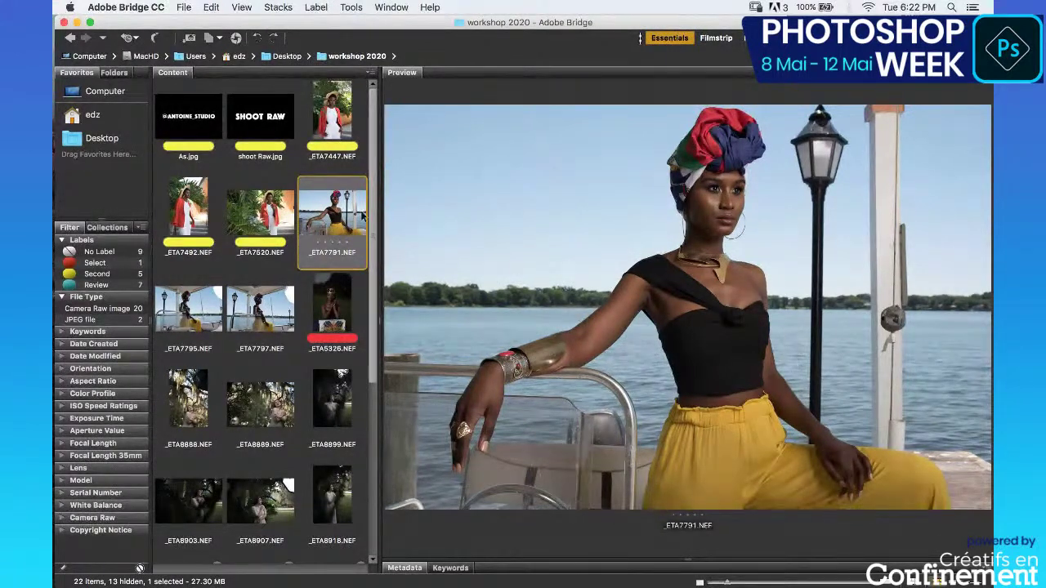
Open the selected _ETA7791.NEF in Camera Raw from the Bridge toolbar.
{"action": "left_click", "coordinate": [236, 39]}
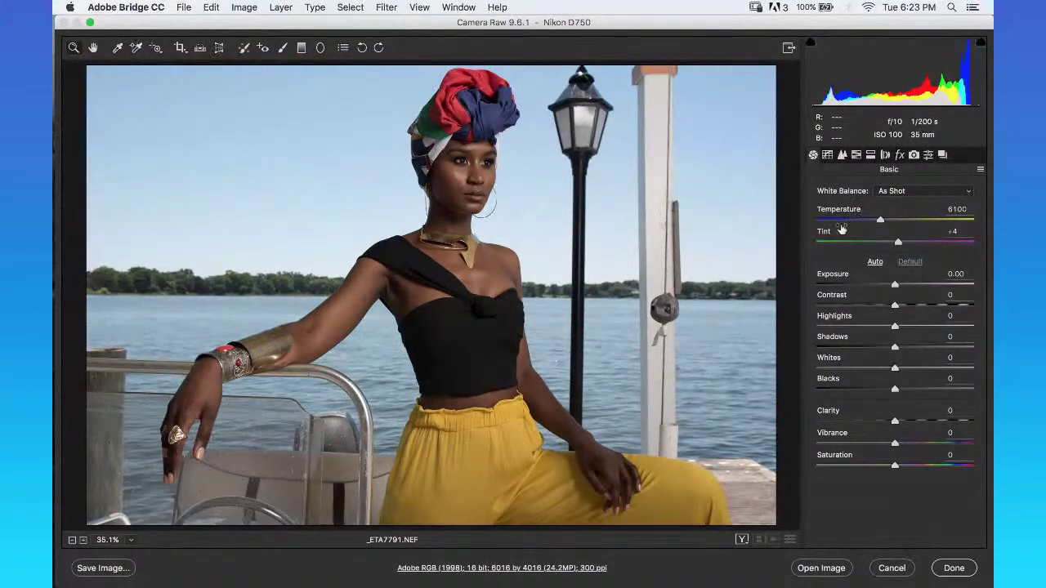
Enable lens profile corrections, applying the Sigma 35mm F1.4 profile to _ETA7791.NEF.
{"action": "left_click", "coordinate": [888, 158]}
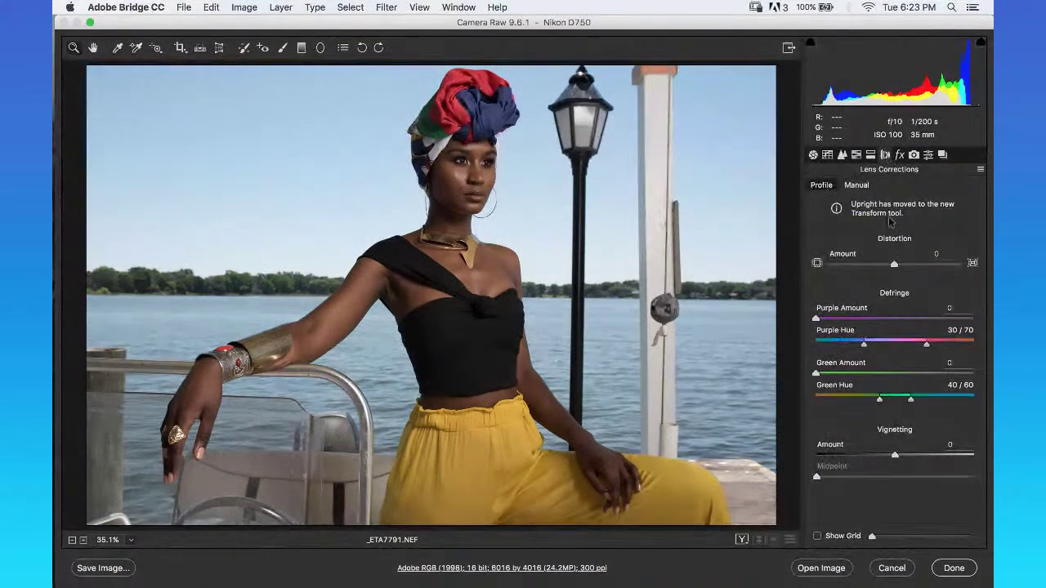
{"action": "left_click", "coordinate": [857, 184]}
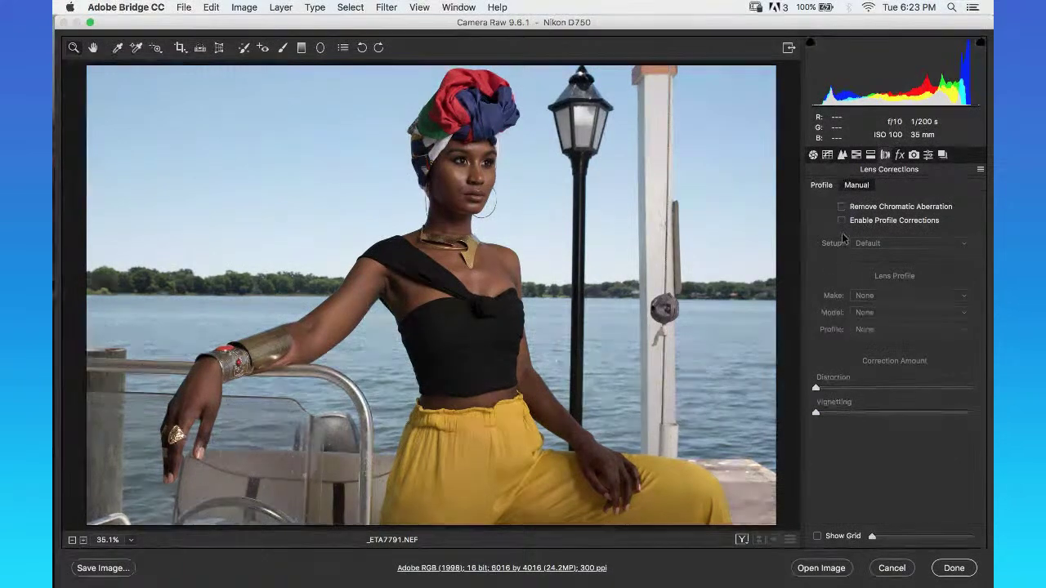
{"action": "left_click", "coordinate": [842, 220]}
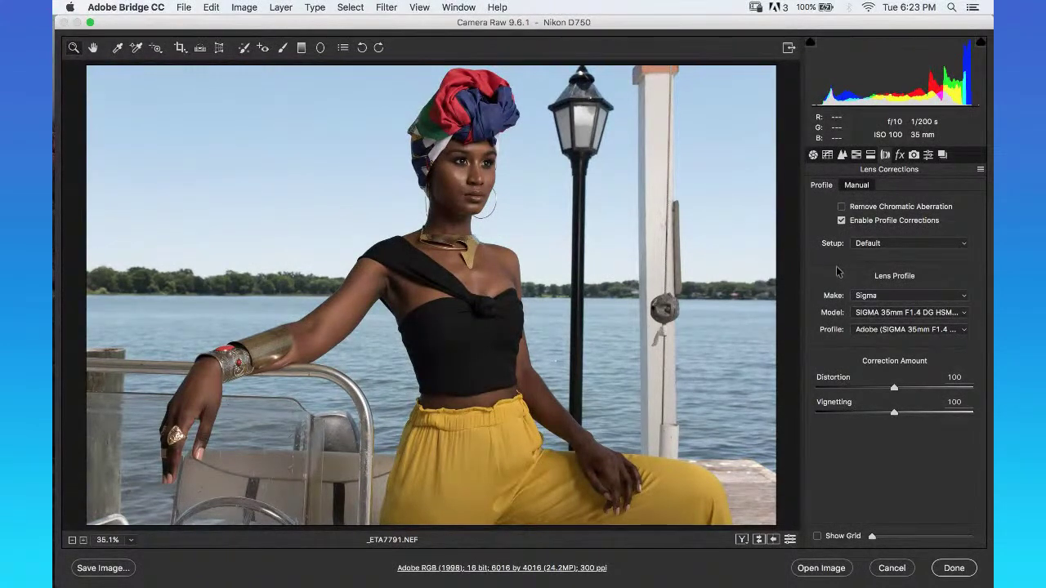
Toggle lens profile corrections repeatedly to compare, leave them on, and show the Basic panel.
{"action": "left_click", "coordinate": [842, 221]}
{"action": "left_click", "coordinate": [841, 221]}
{"action": "left_click", "coordinate": [841, 222]}
{"action": "left_click", "coordinate": [842, 222]}
{"action": "left_click", "coordinate": [842, 222]}
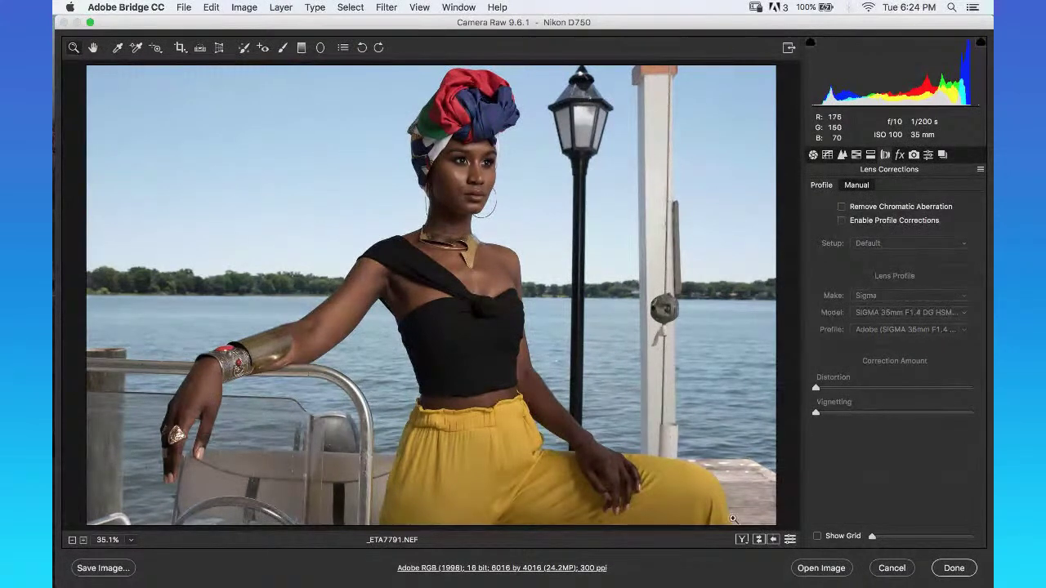
{"action": "left_click", "coordinate": [842, 221]}
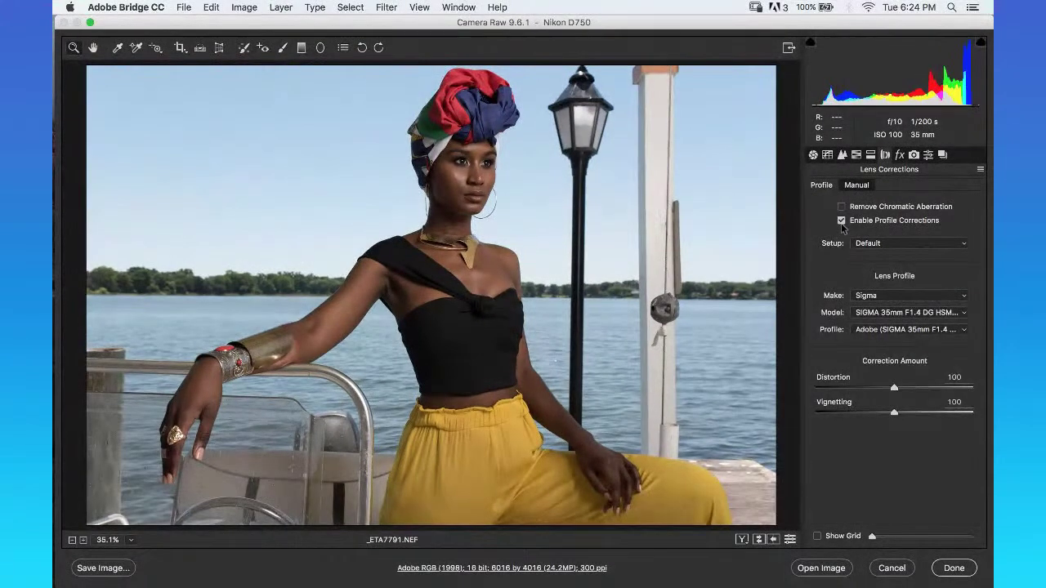
{"action": "left_click", "coordinate": [841, 221]}
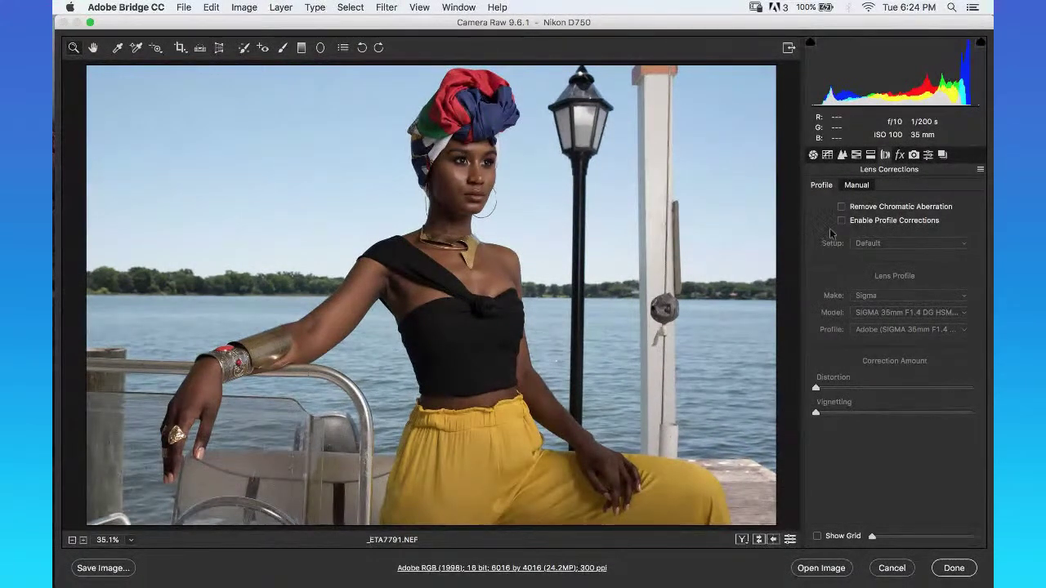
{"action": "left_click", "coordinate": [842, 221]}
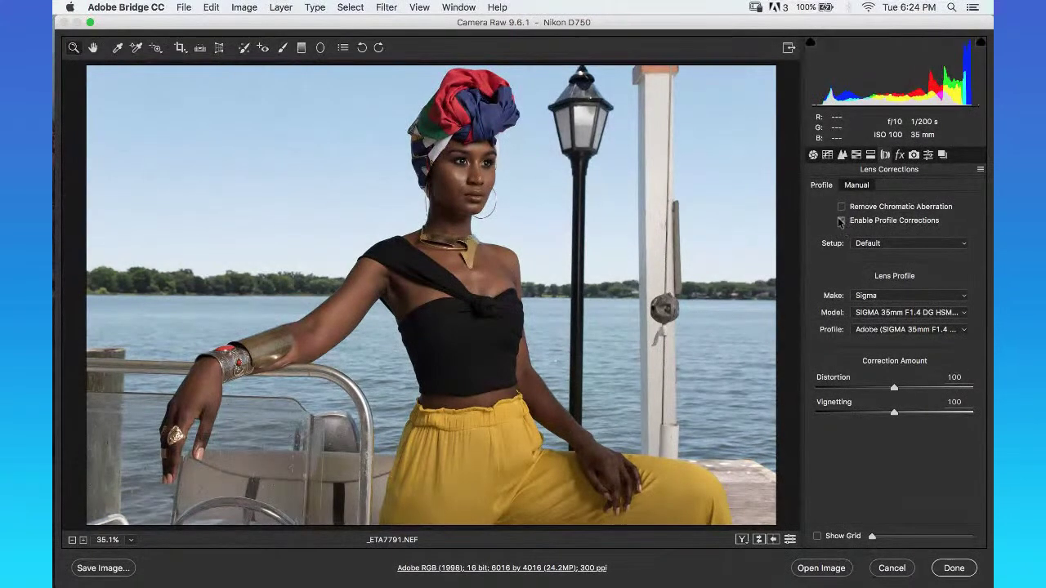
{"action": "left_click", "coordinate": [841, 221]}
{"action": "left_click", "coordinate": [842, 221]}
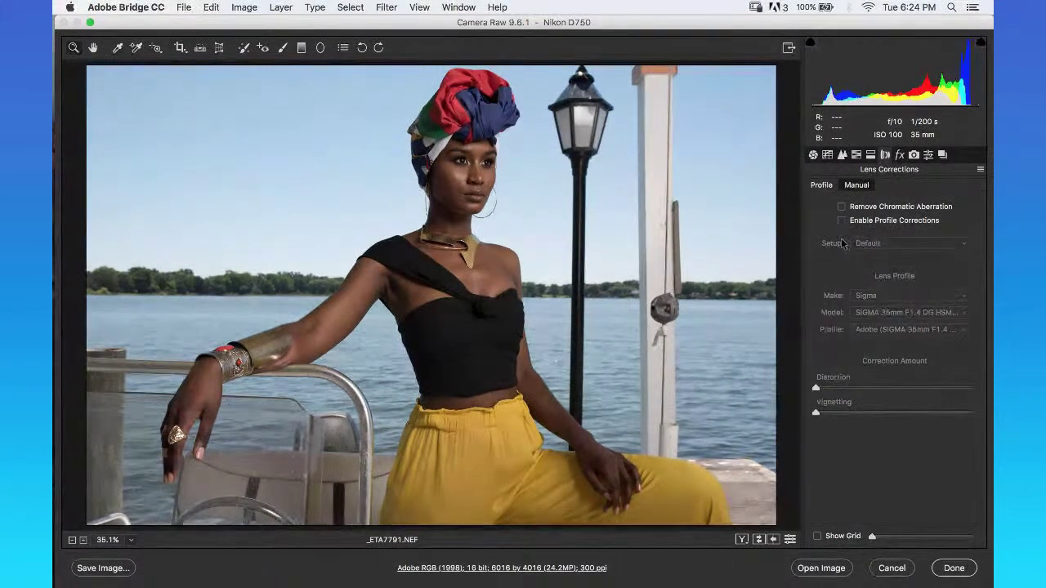
{"action": "left_click", "coordinate": [841, 220]}
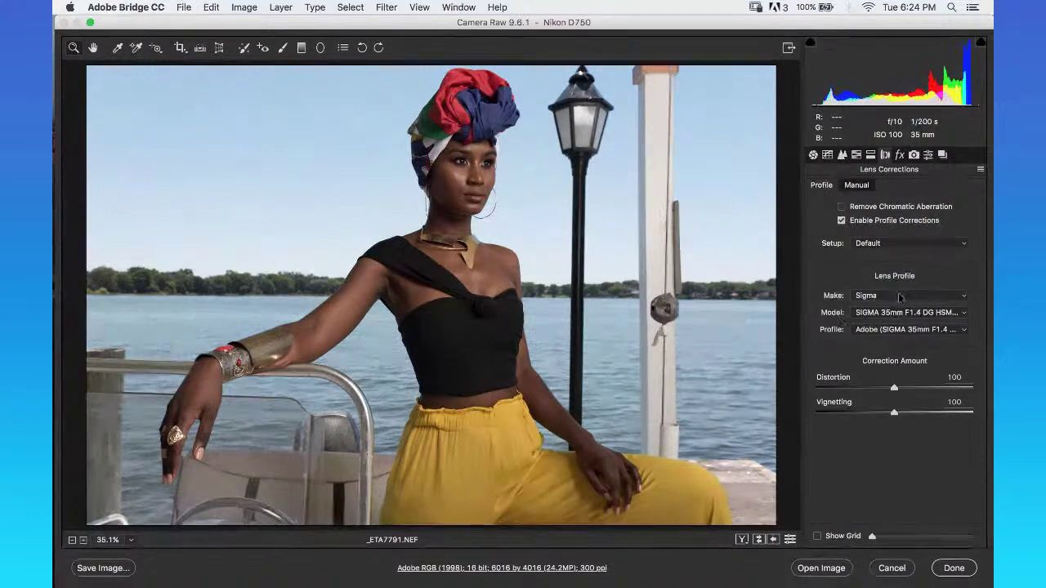
{"action": "left_click", "coordinate": [842, 221]}
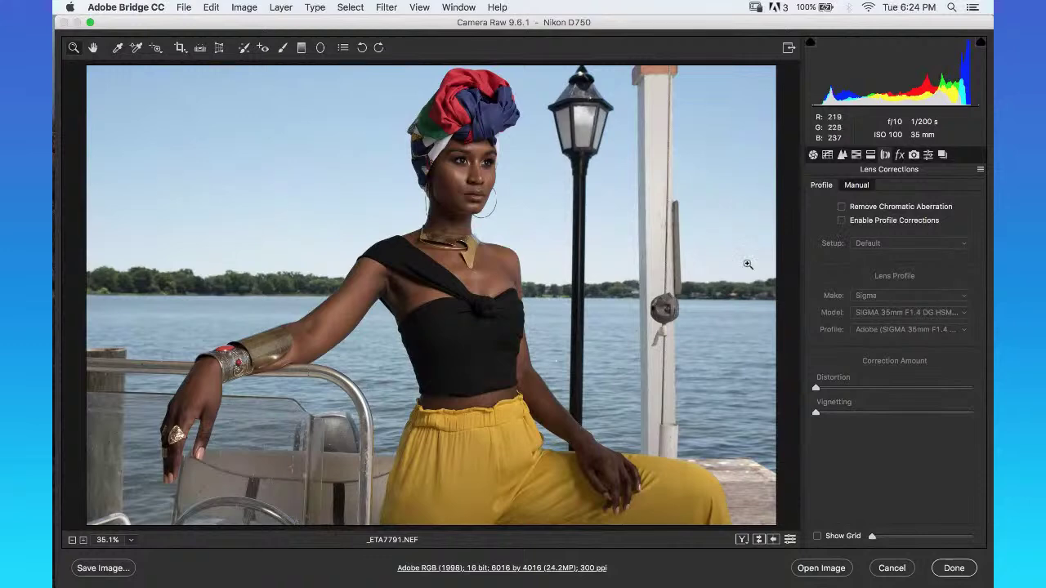
{"action": "left_click", "coordinate": [842, 221]}
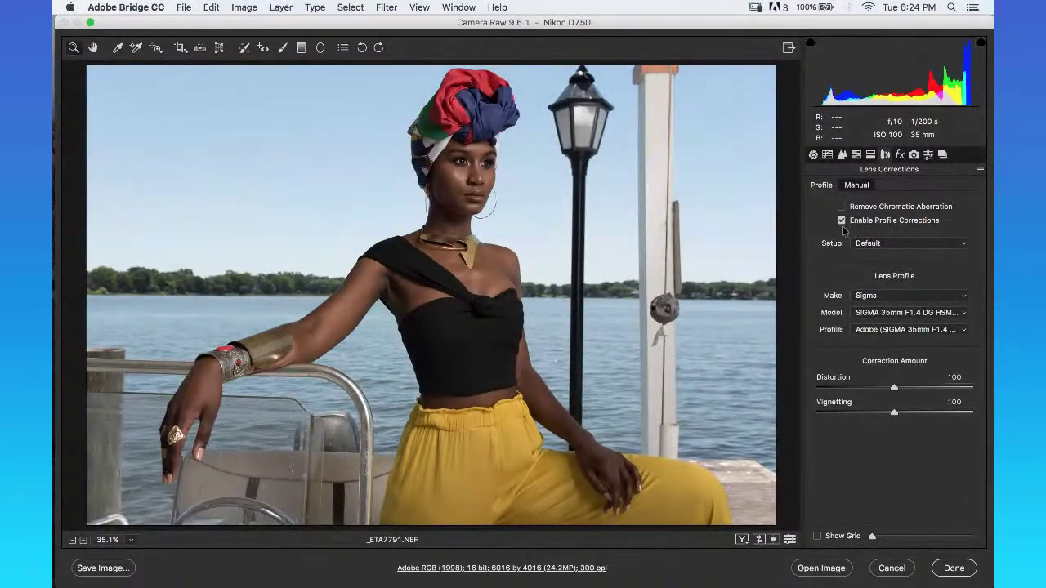
{"action": "left_click", "coordinate": [842, 221]}
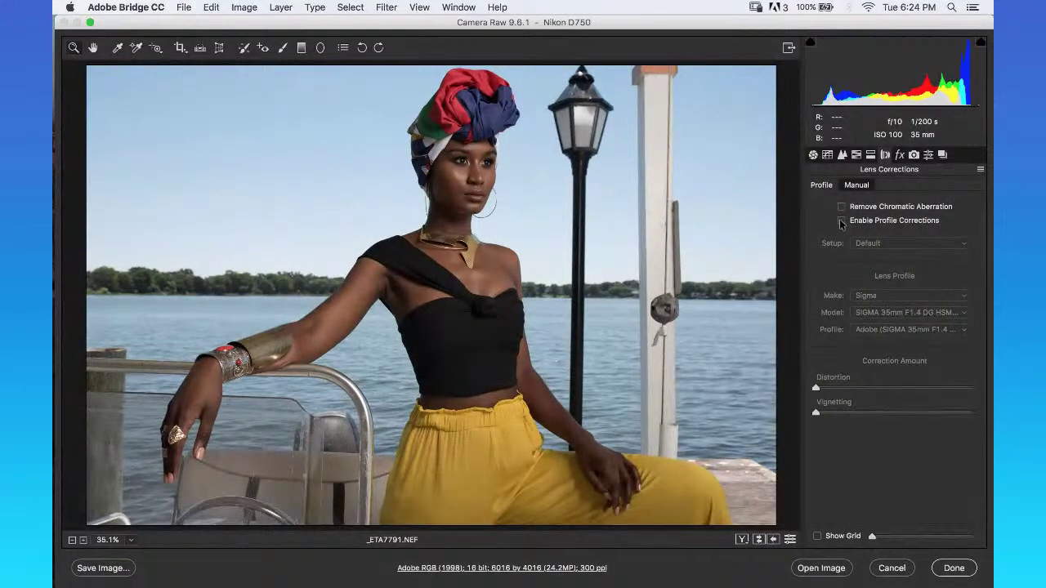
{"action": "left_click", "coordinate": [841, 221]}
{"action": "left_click", "coordinate": [842, 221]}
{"action": "left_click", "coordinate": [842, 222]}
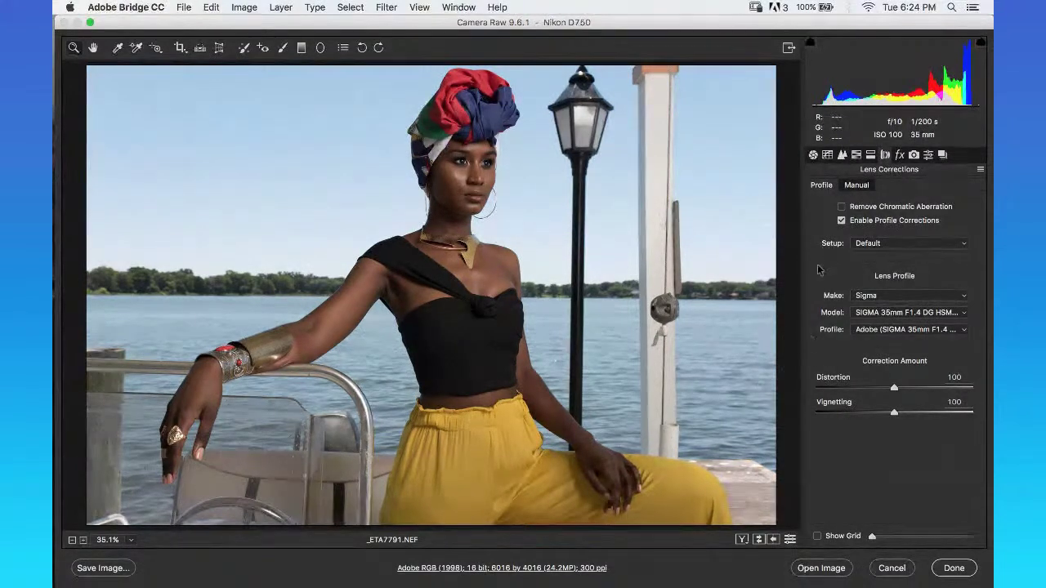
{"action": "left_click", "coordinate": [813, 155]}
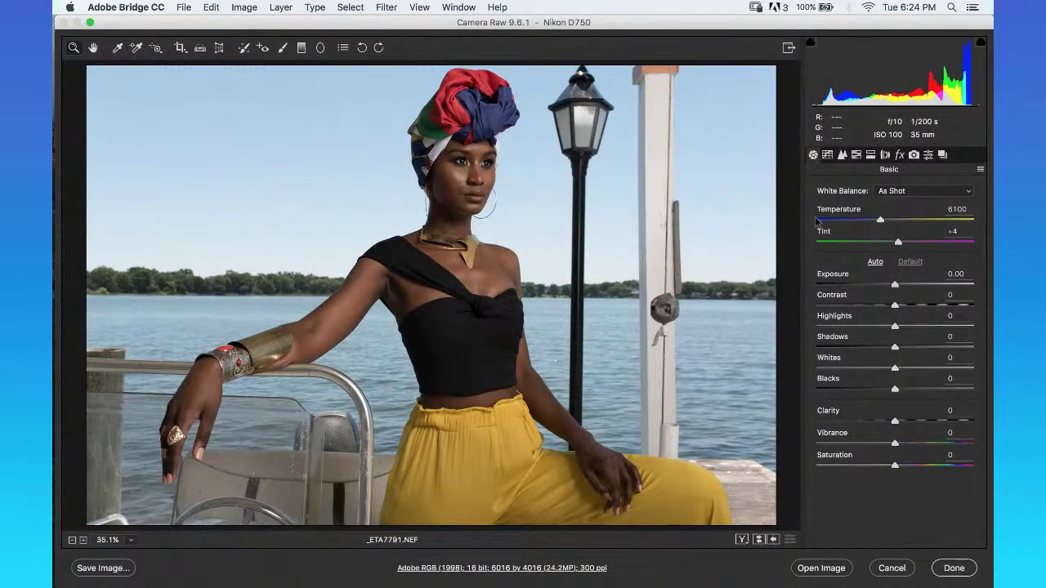
{"action": "left_click", "coordinate": [874, 261]}
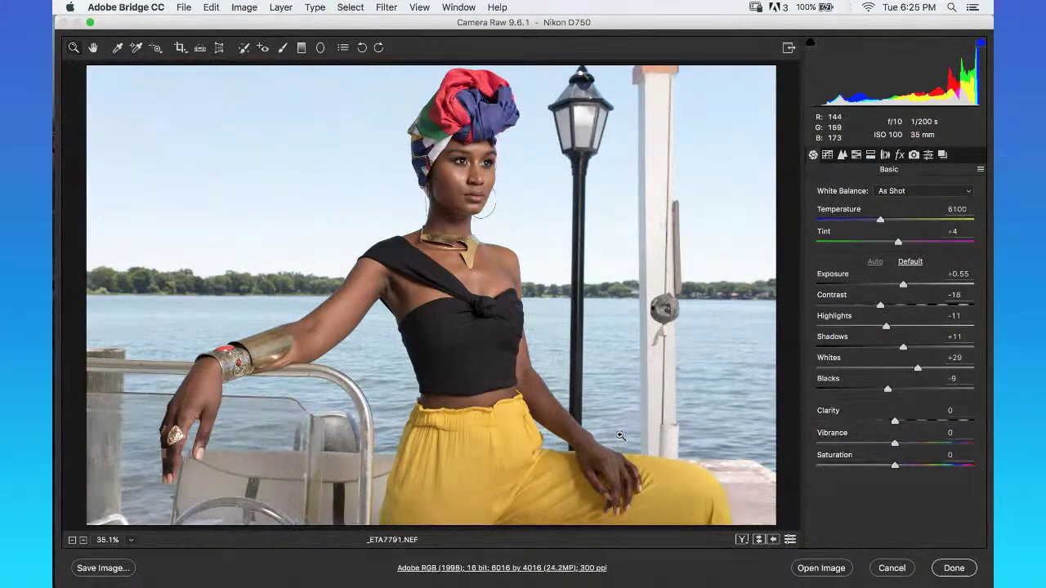
{"action": "left_click", "coordinate": [910, 262]}
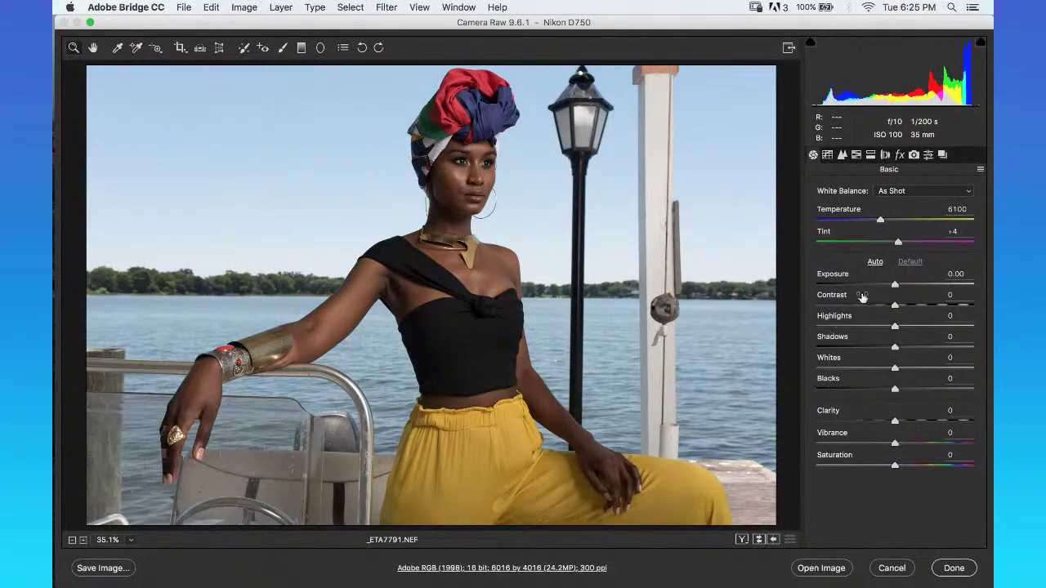
{"action": "left_click", "coordinate": [914, 193]}
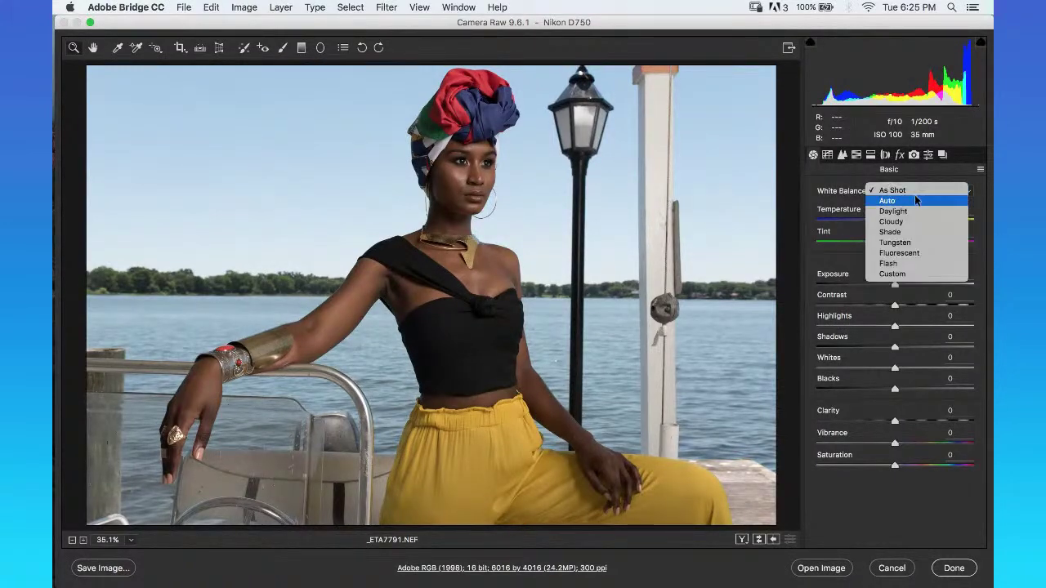
{"action": "left_click", "coordinate": [914, 200]}
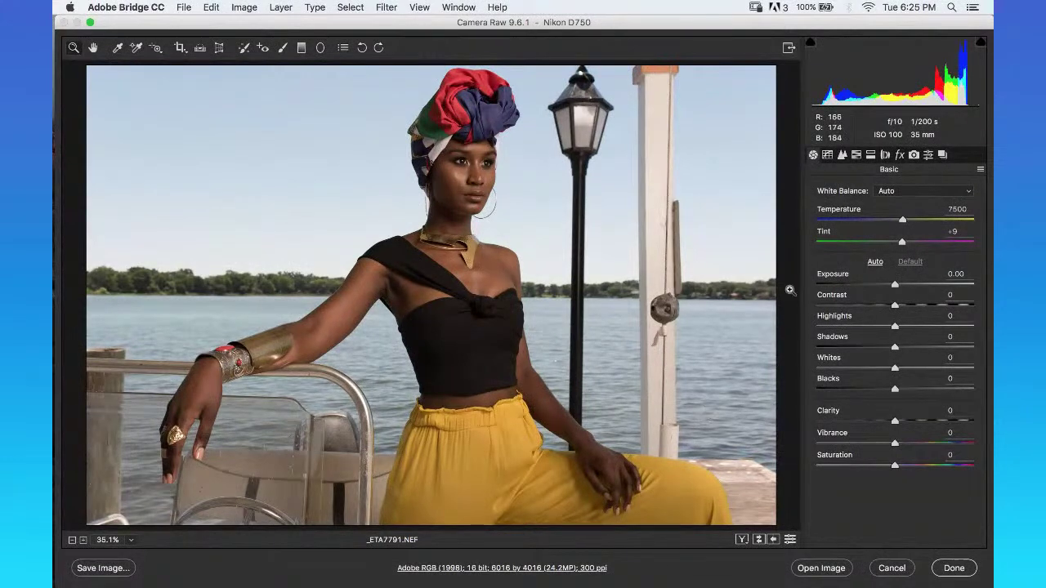
{"action": "left_click", "coordinate": [905, 194]}
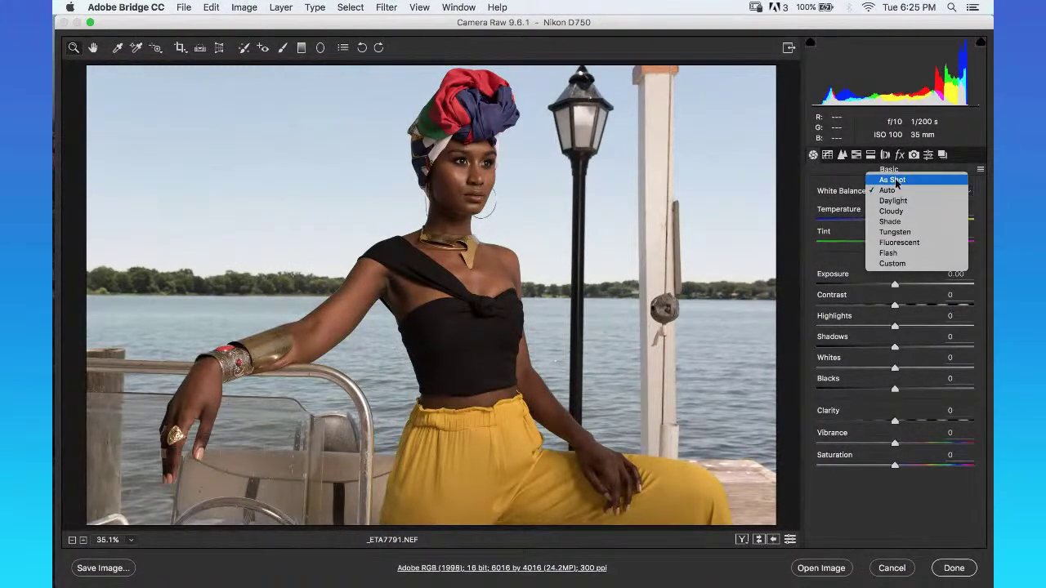
{"action": "left_click", "coordinate": [895, 178]}
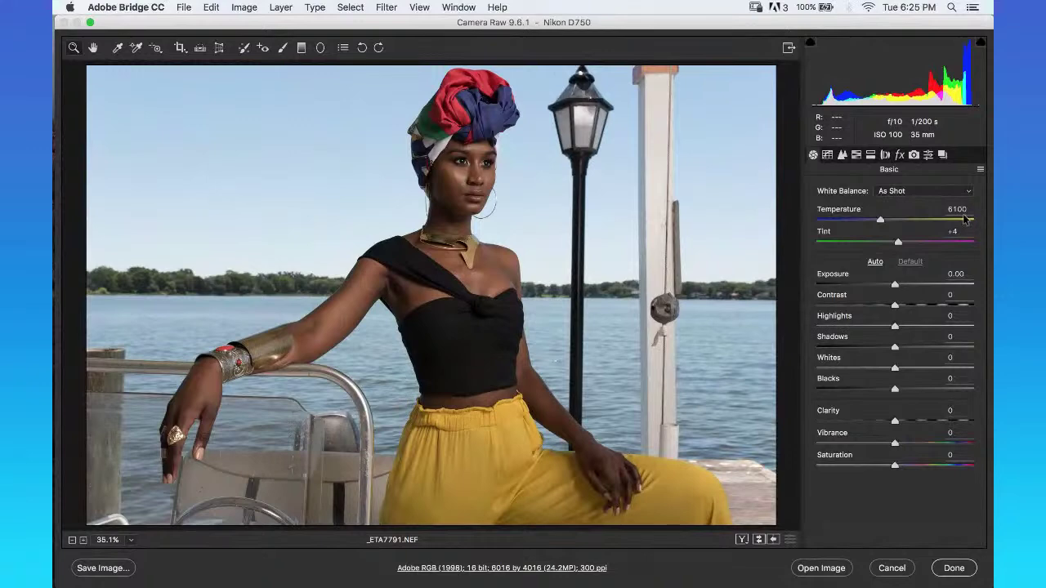
{"action": "left_click", "coordinate": [906, 191]}
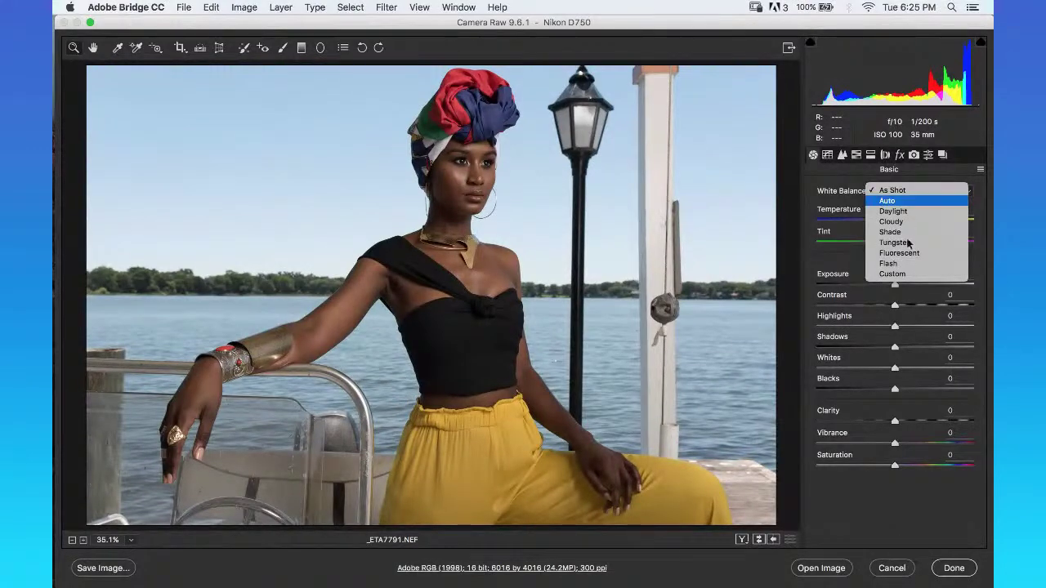
{"action": "left_click", "coordinate": [886, 200]}
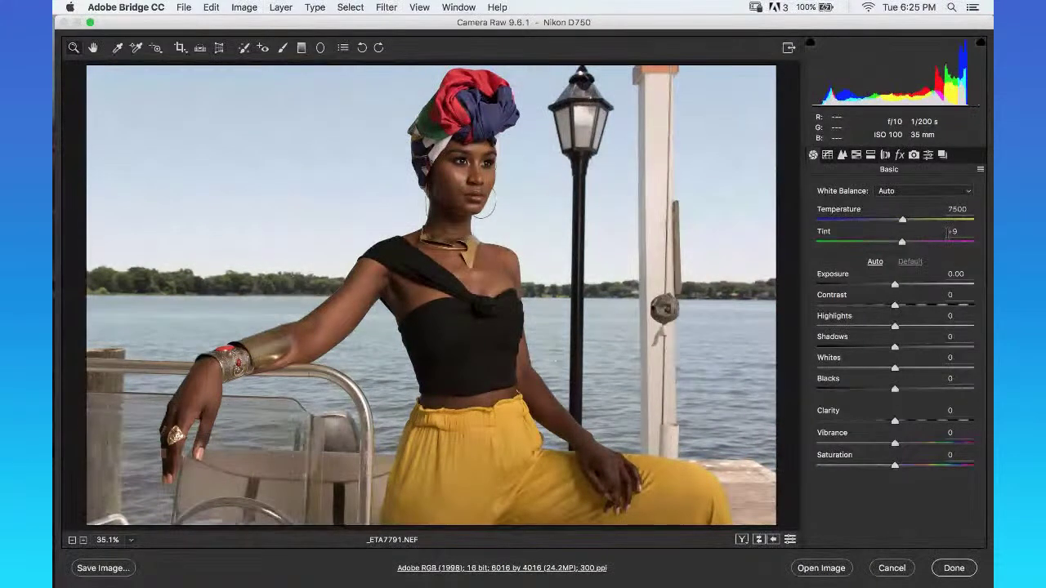
{"action": "left_click", "coordinate": [911, 191]}
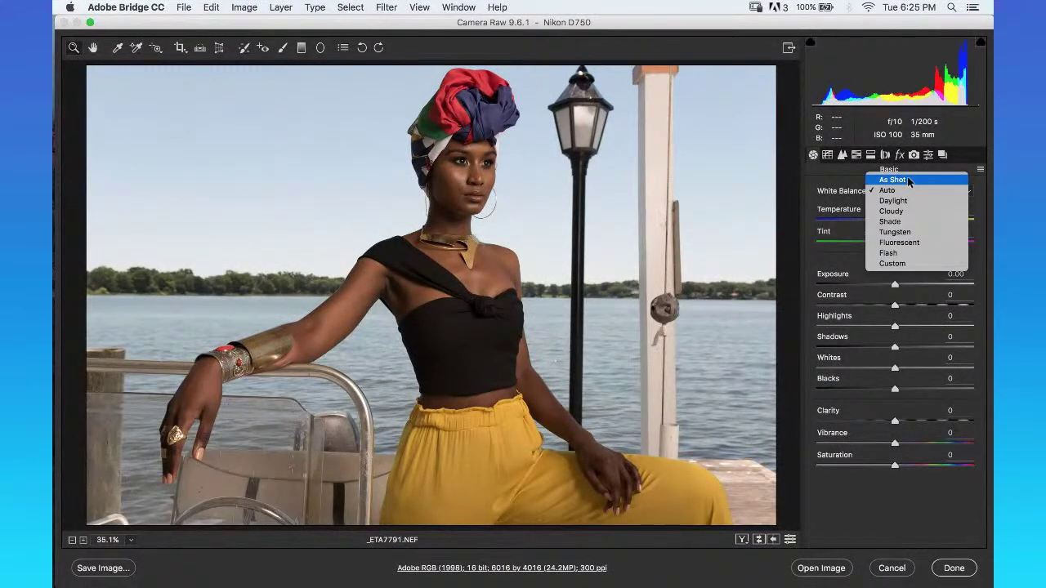
{"action": "left_click", "coordinate": [907, 179]}
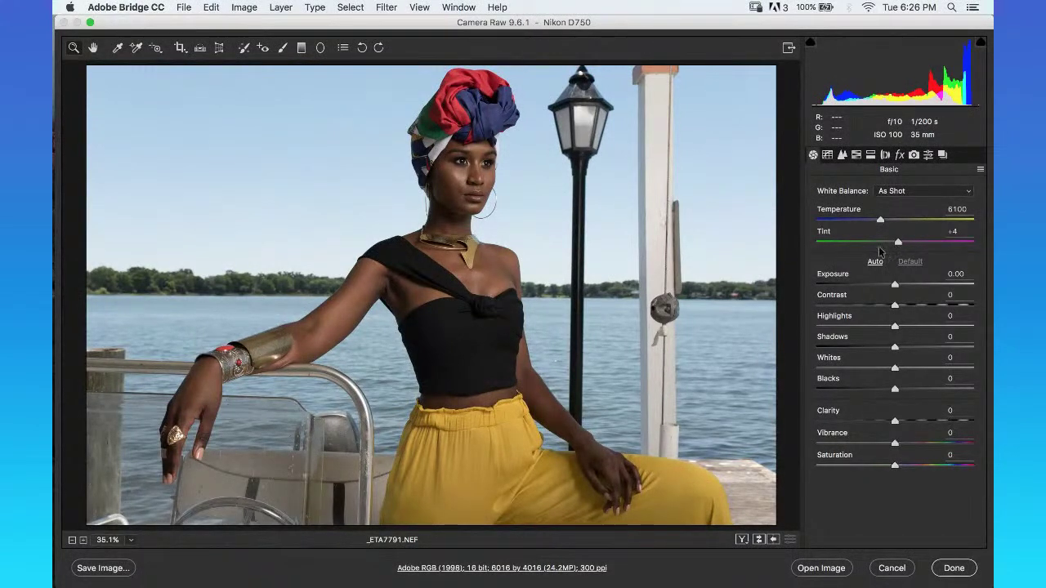
{"action": "left_click", "coordinate": [904, 190]}
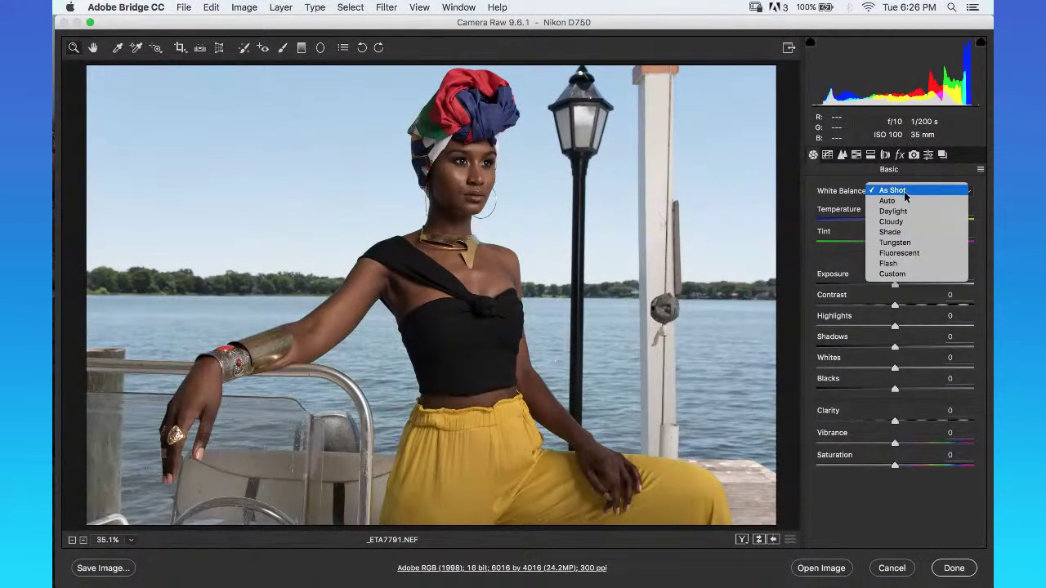
{"action": "key", "text": "Escape"}
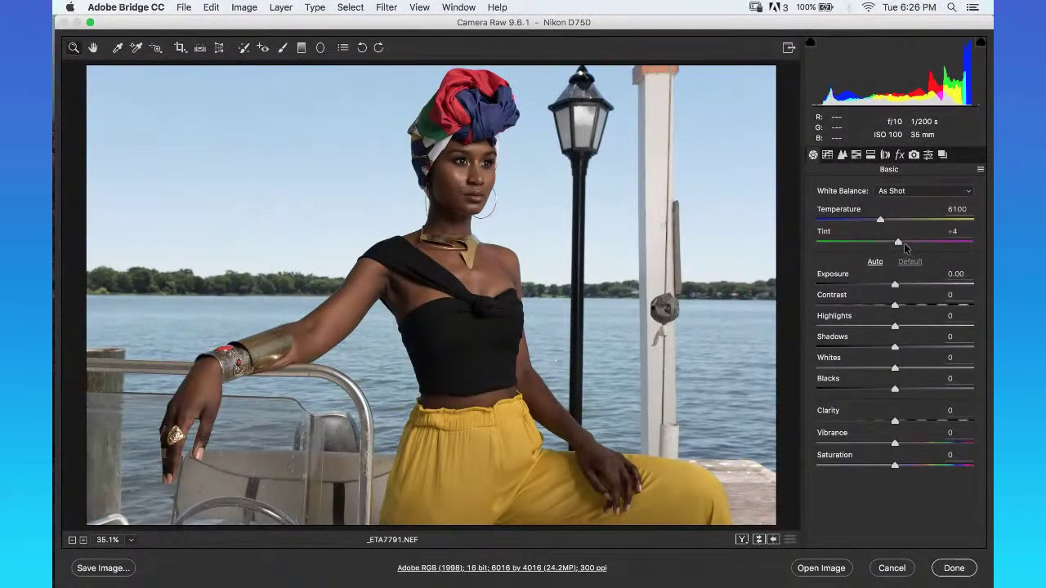
{"action": "left_click", "coordinate": [907, 190]}
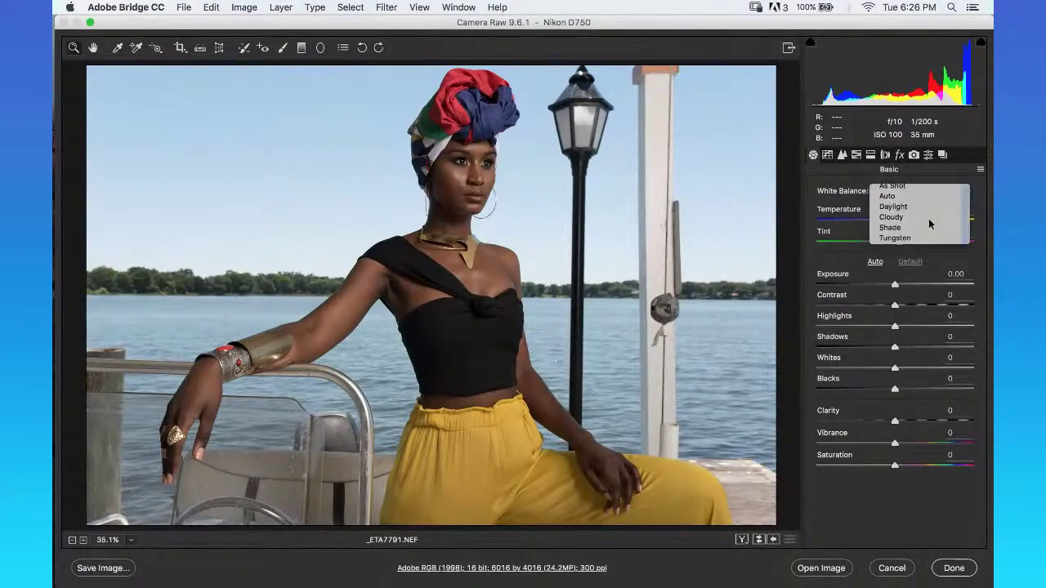
{"action": "left_click", "coordinate": [907, 203]}
{"action": "left_click", "coordinate": [910, 191]}
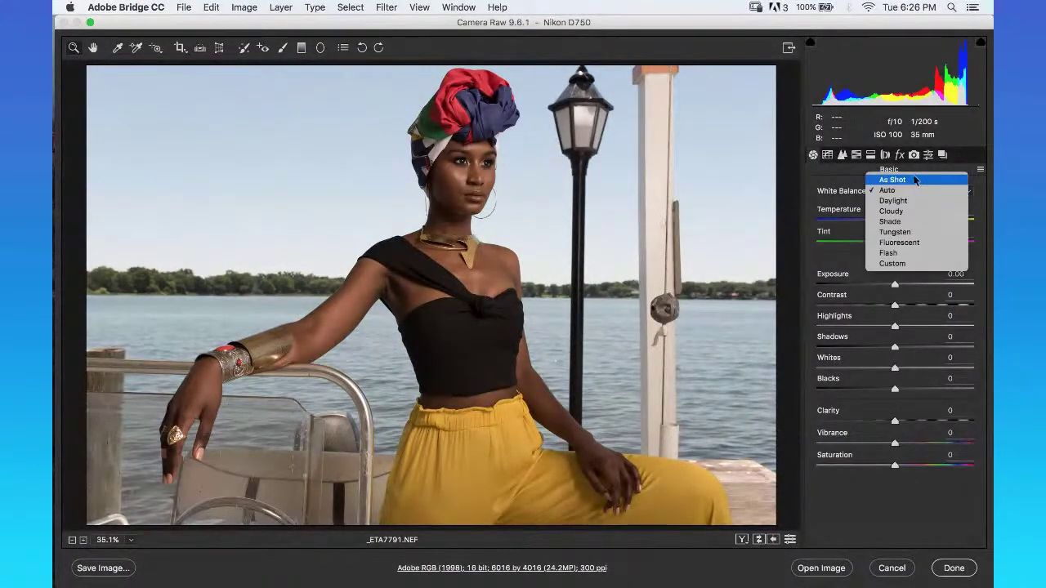
{"action": "left_click", "coordinate": [914, 180]}
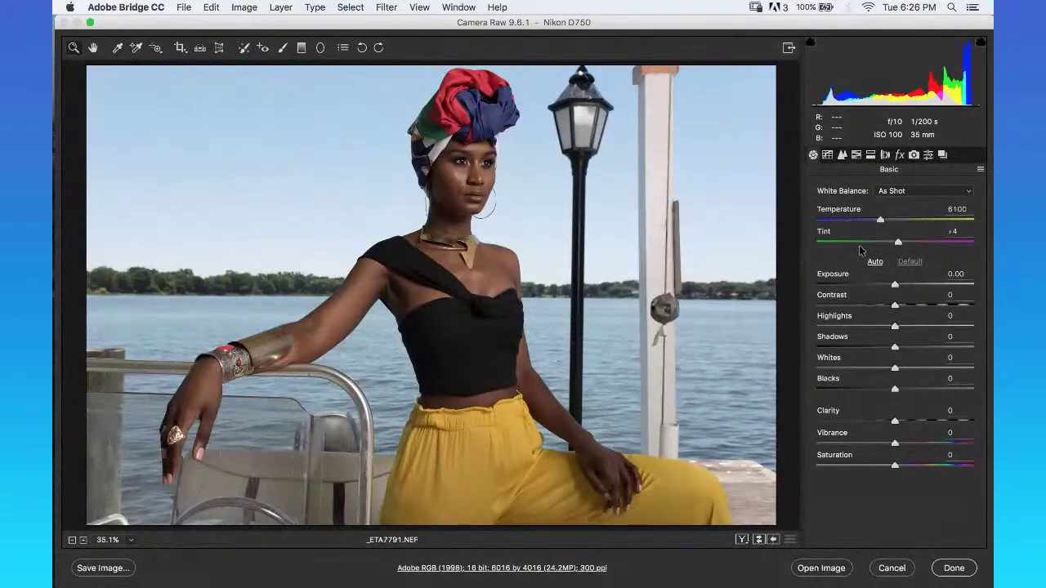
Try Temperature 8500 and 16800, a strong green tint and 3900, then reset to As Shot.
{"action": "left_click", "coordinate": [939, 214]}
{"action": "type", "text": "8500"}
{"action": "key", "text": "Return"}
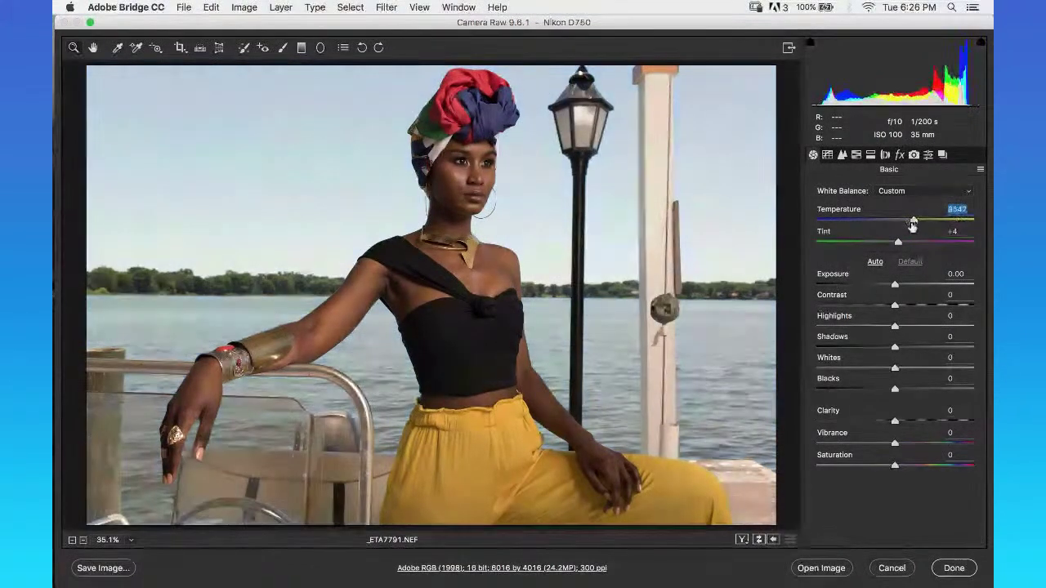
{"action": "type", "text": "16800"}
{"action": "key", "text": "Return"}
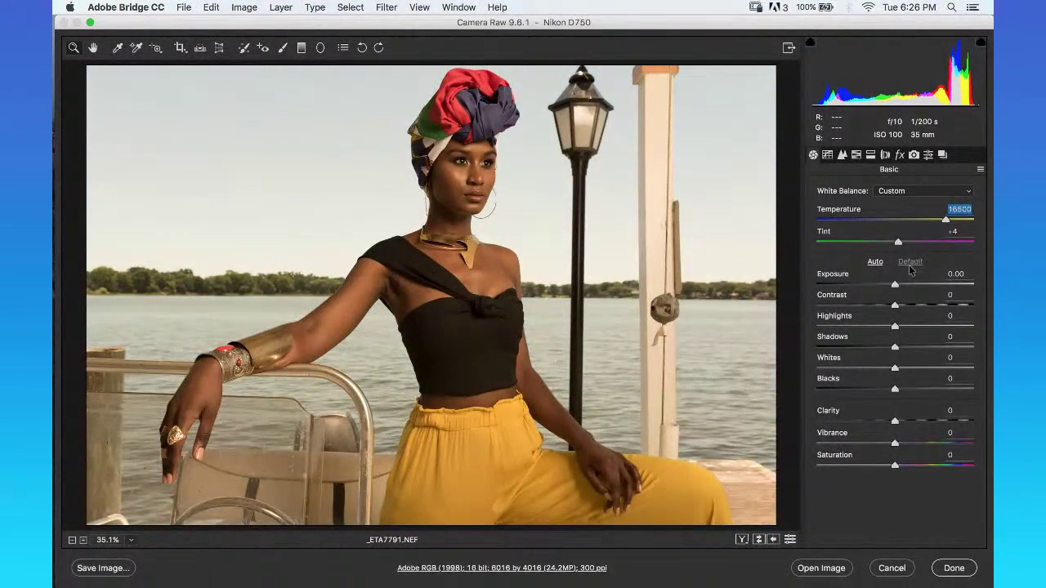
{"action": "left_click_drag", "start_coordinate": [898, 243], "coordinate": [842, 243]}
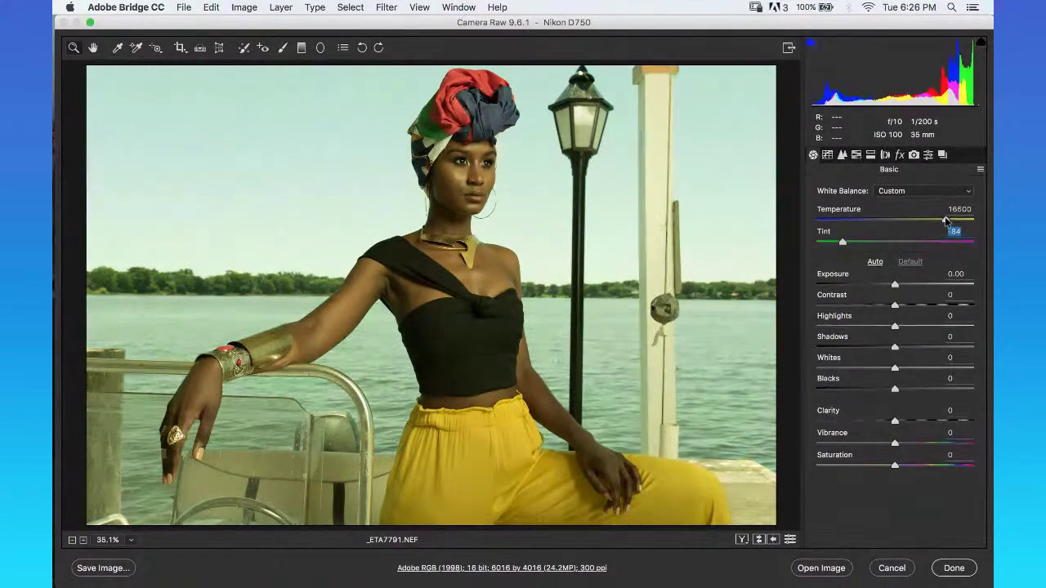
{"action": "left_click_drag", "start_coordinate": [894, 225], "coordinate": [846, 229]}
{"action": "key", "text": "shift+Tab"}
{"action": "key", "text": "Up"}
{"action": "key", "text": "Up"}
{"action": "key", "text": "Up"}
{"action": "key", "text": "Up"}
{"action": "key", "text": "Up"}
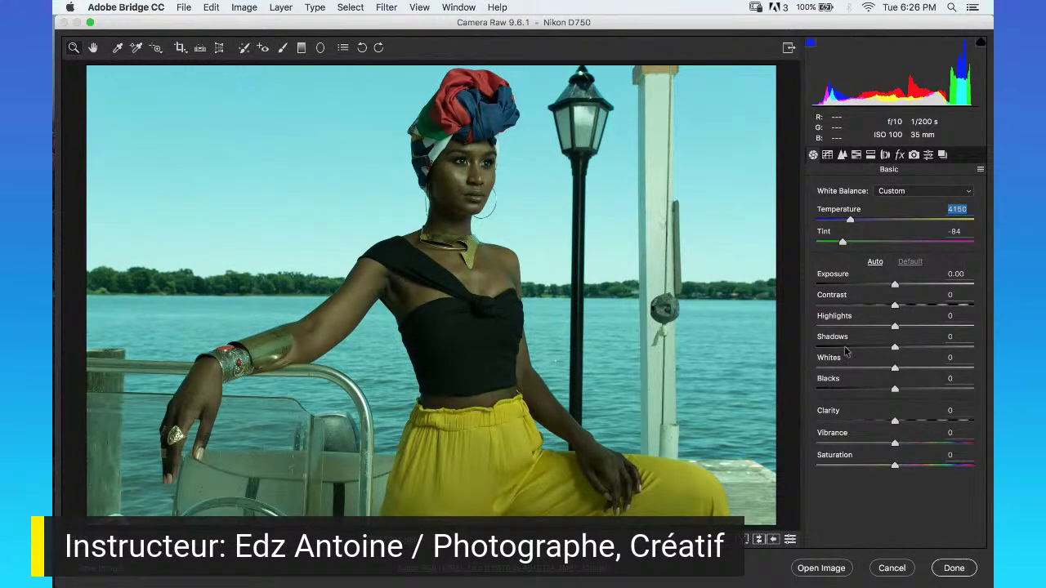
{"action": "left_click", "coordinate": [915, 191]}
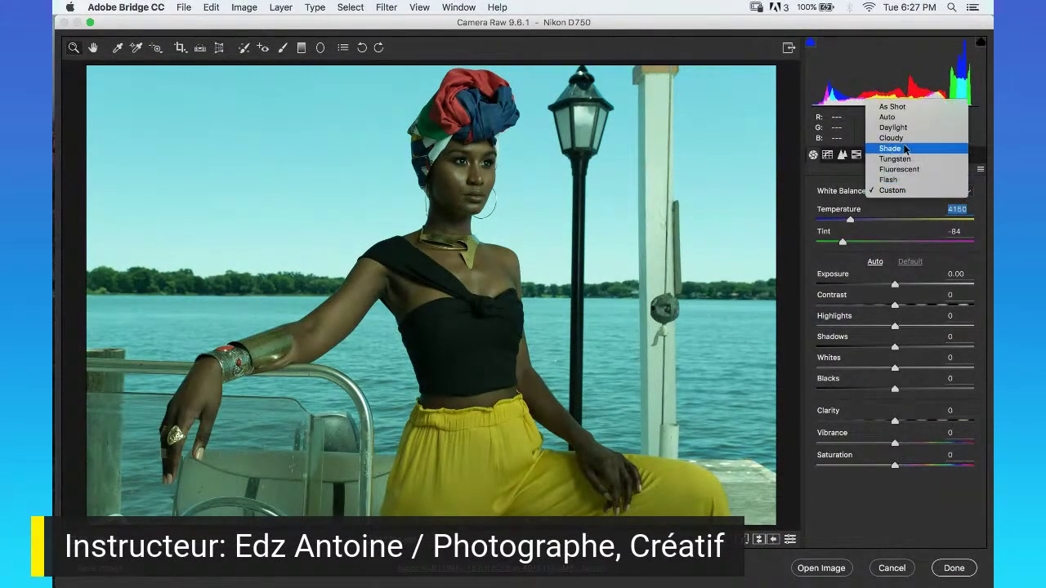
{"action": "left_click", "coordinate": [902, 107]}
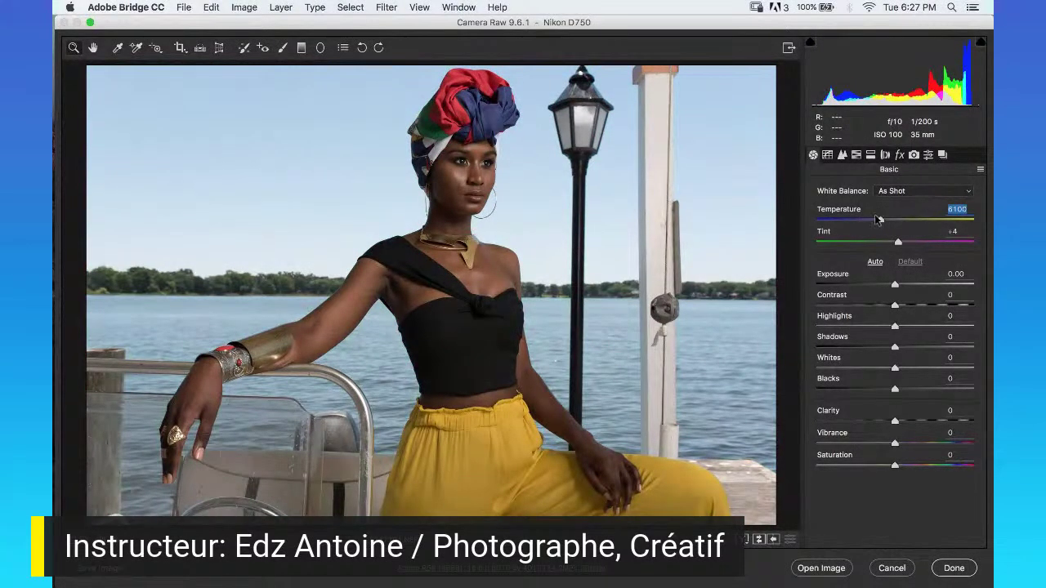
Try Temperature 4150, a strong magenta tint, 16500 and 25000, then return to As Shot.
{"action": "left_click_drag", "start_coordinate": [878, 218], "coordinate": [849, 219]}
{"action": "left_click_drag", "start_coordinate": [957, 243], "coordinate": [960, 243]}
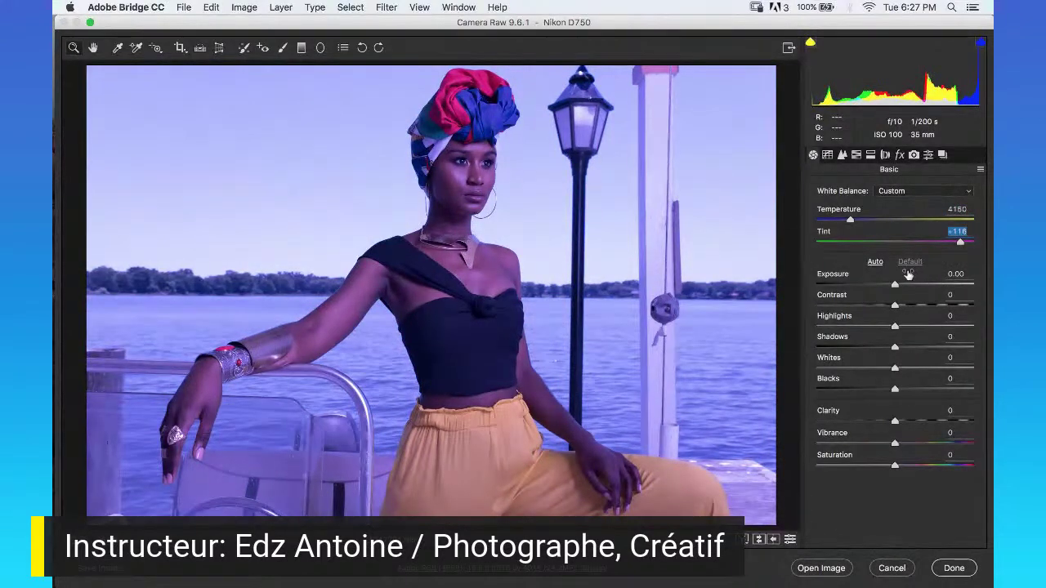
{"action": "left_click", "coordinate": [948, 220]}
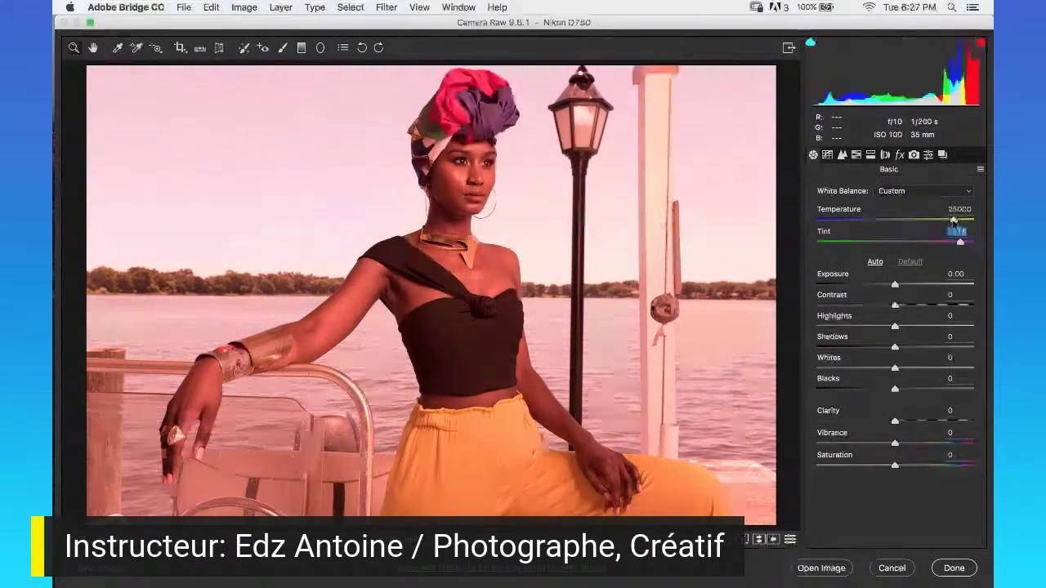
{"action": "left_click", "coordinate": [953, 221]}
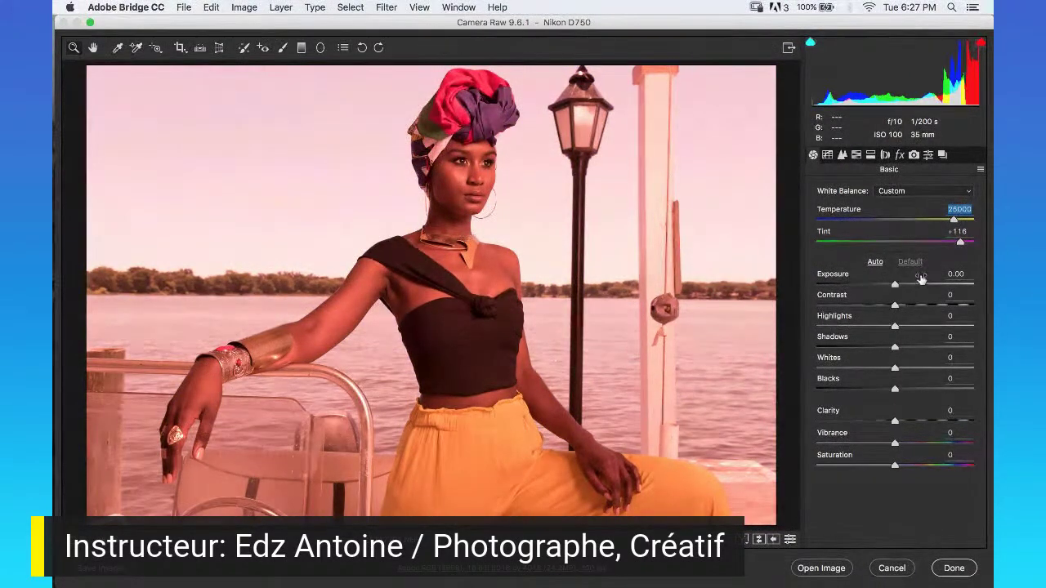
{"action": "left_click", "coordinate": [917, 191]}
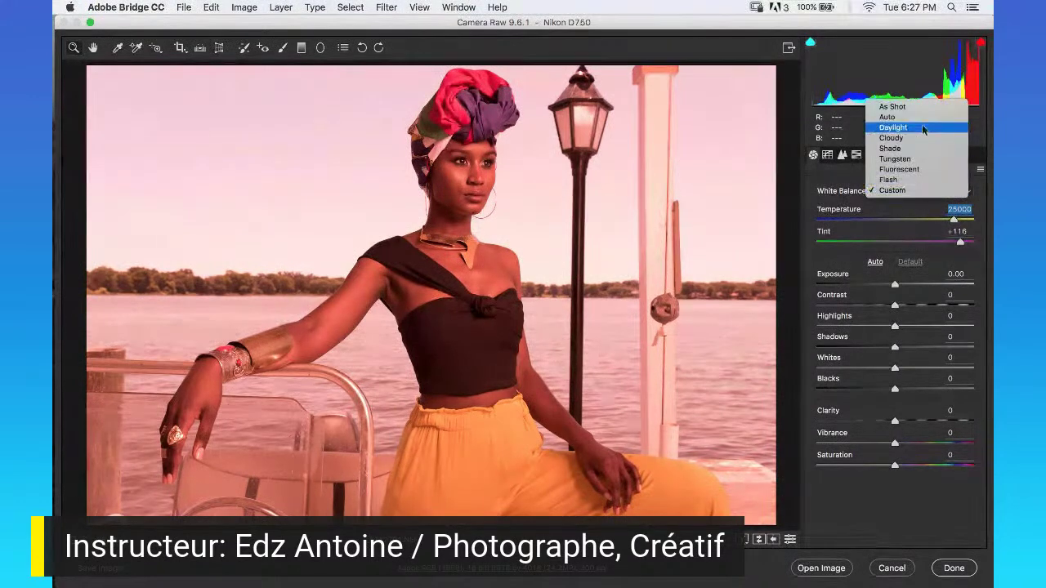
{"action": "left_click", "coordinate": [892, 106]}
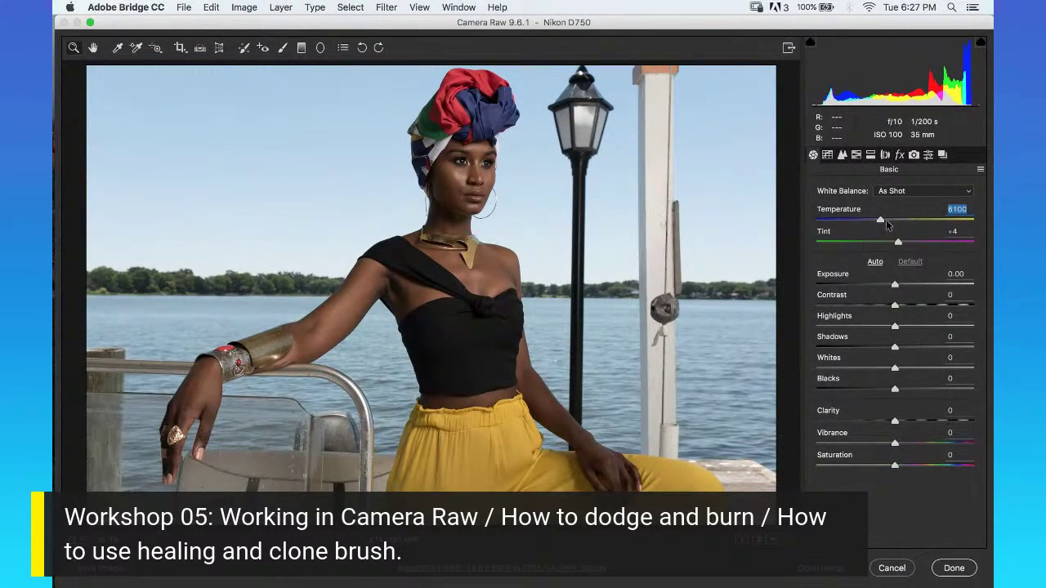
Warm the Temperature to 6800 and enter a Tint of 0 for a Custom white balance.
{"action": "left_click_drag", "start_coordinate": [880, 222], "coordinate": [887, 223]}
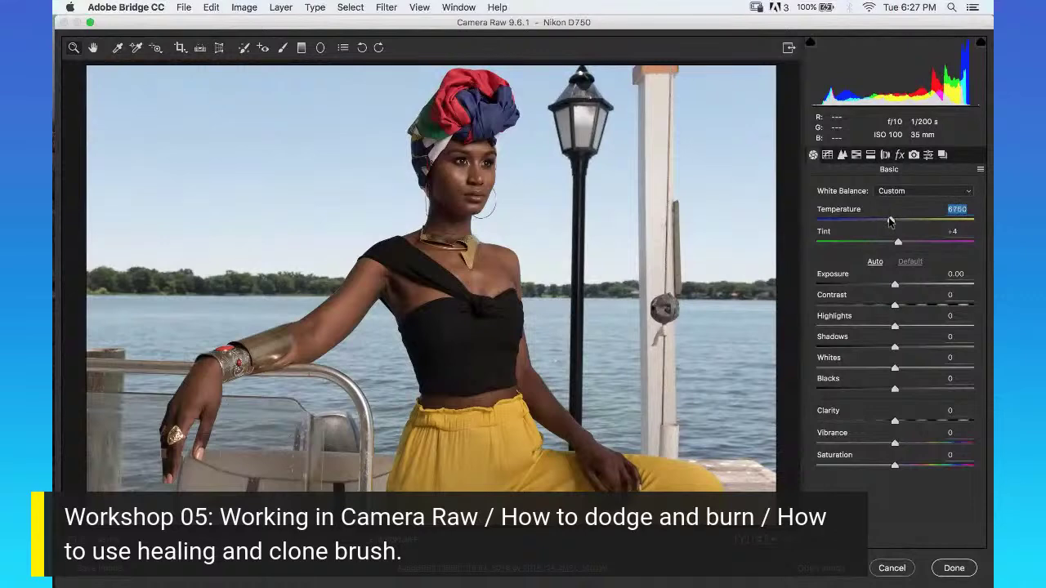
{"action": "left_click_drag", "start_coordinate": [891, 221], "coordinate": [972, 220]}
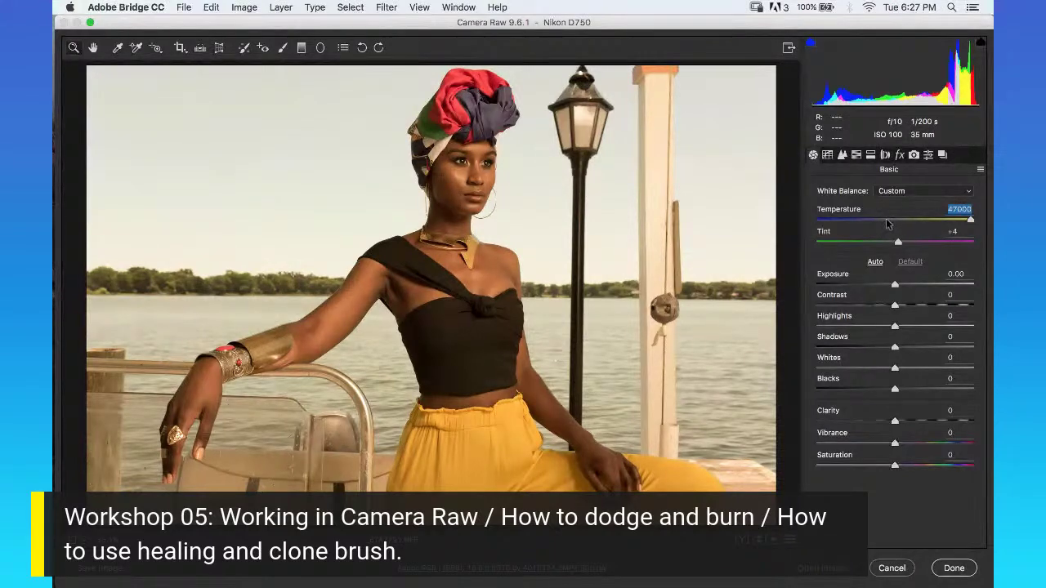
{"action": "left_click", "coordinate": [899, 191]}
{"action": "key", "text": "Escape"}
{"action": "left_click_drag", "start_coordinate": [892, 220], "coordinate": [894, 220]}
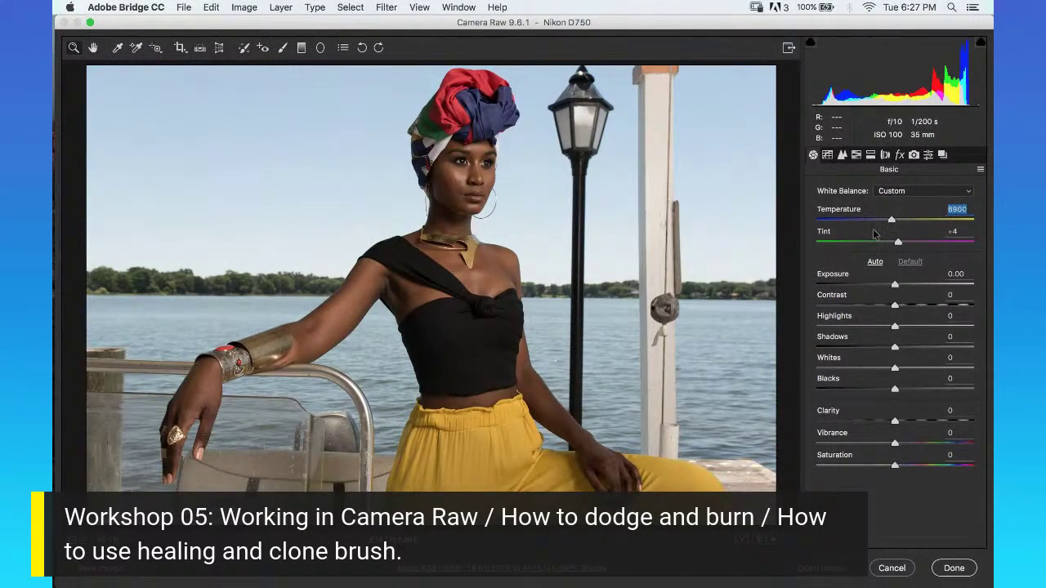
{"action": "left_click", "coordinate": [942, 240]}
{"action": "type", "text": "0"}
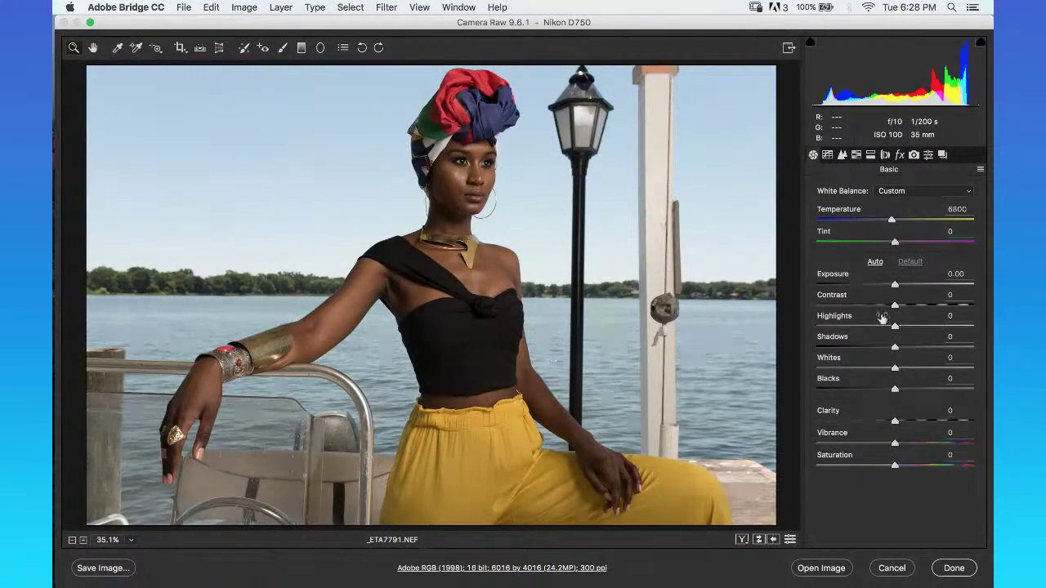
Try lower Contrast and +2.25 Exposure, then reset the Basic adjustments to default.
{"action": "left_click_drag", "start_coordinate": [894, 306], "coordinate": [853, 305]}
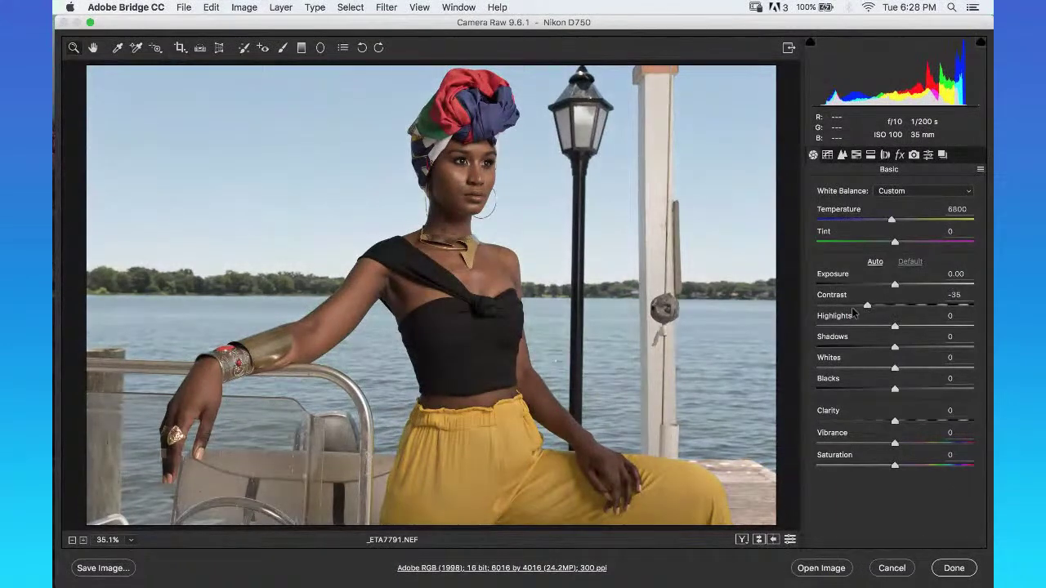
{"action": "left_click", "coordinate": [954, 295]}
{"action": "key", "text": "shift+Tab"}
{"action": "type", "text": "2.25"}
{"action": "key", "text": "Tab"}
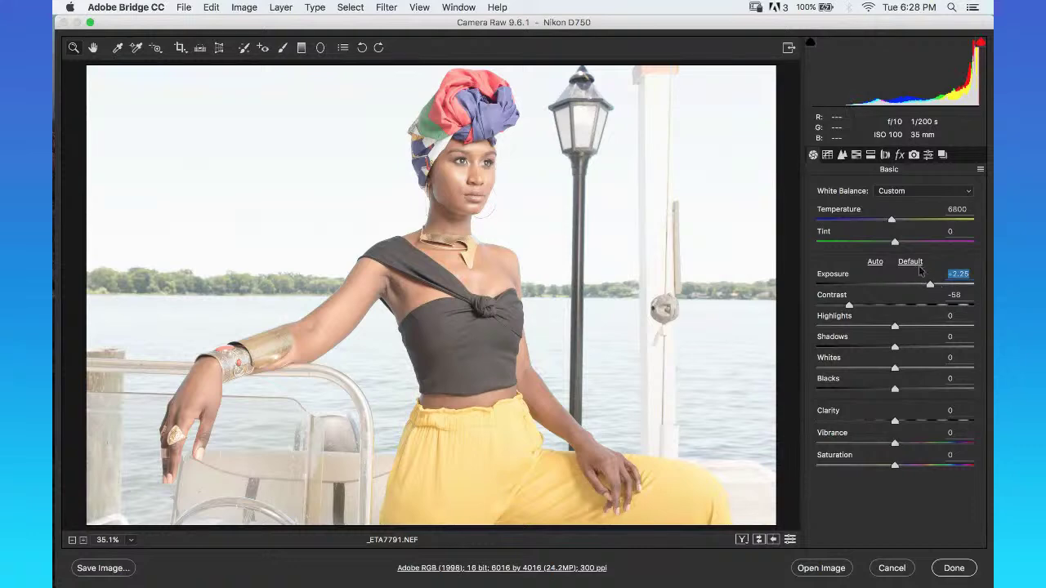
{"action": "left_click", "coordinate": [911, 262]}
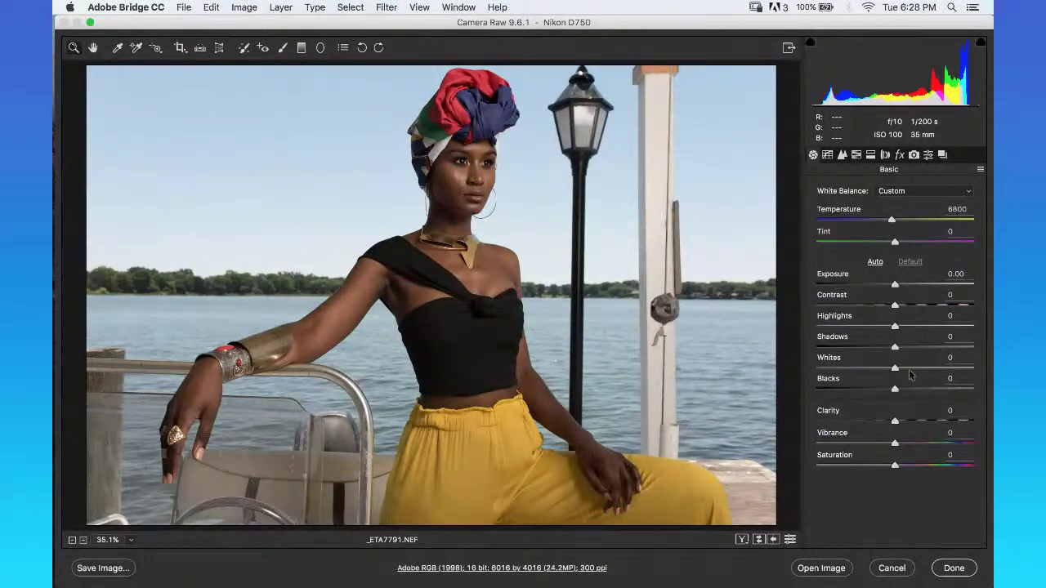
Zero the Whites and Blacks after testing, then enter Whites +9.
{"action": "left_click_drag", "start_coordinate": [895, 370], "coordinate": [857, 389]}
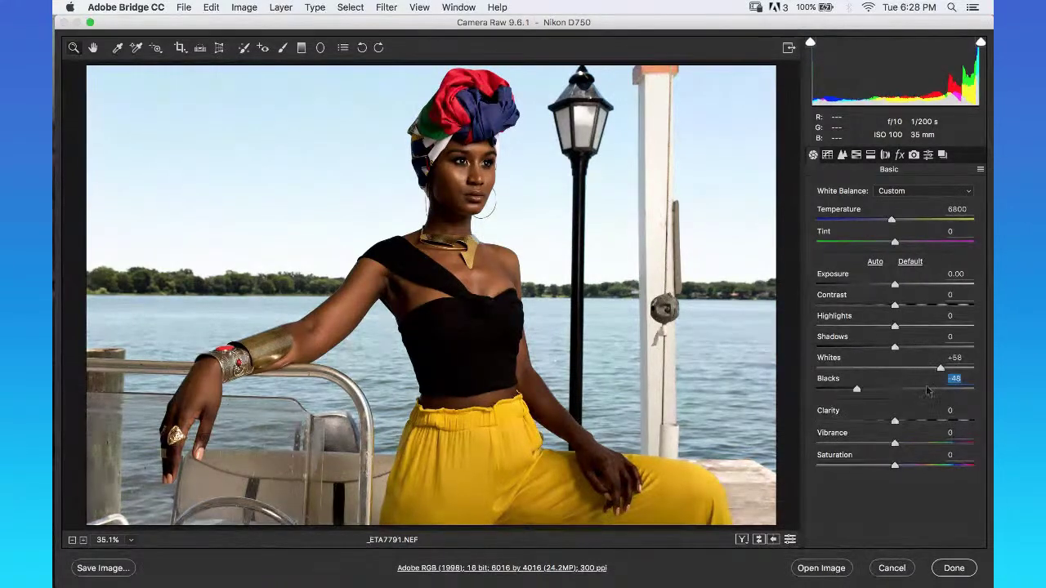
{"action": "left_click", "coordinate": [971, 358]}
{"action": "left_click", "coordinate": [960, 358]}
{"action": "type", "text": "0"}
{"action": "left_click", "coordinate": [955, 379]}
{"action": "type", "text": "0"}
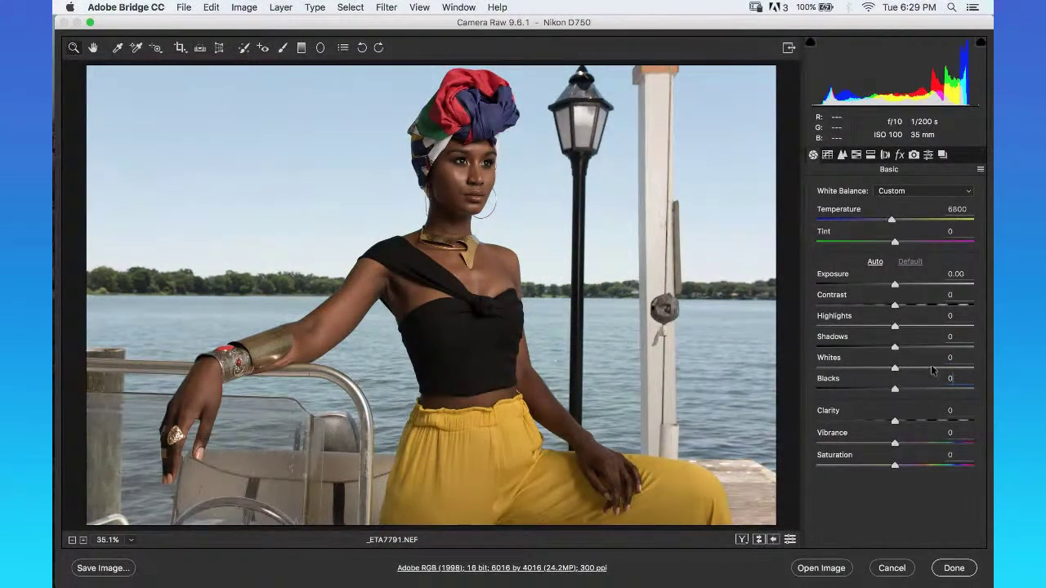
{"action": "left_click", "coordinate": [951, 357]}
{"action": "left_click", "coordinate": [894, 369]}
{"action": "left_click", "coordinate": [960, 357]}
{"action": "type", "text": "9"}
{"action": "key", "text": "Return"}
Nudge Blacks down toward -4 and clear its value for re-entry.
{"action": "left_click_drag", "start_coordinate": [895, 389], "coordinate": [891, 390]}
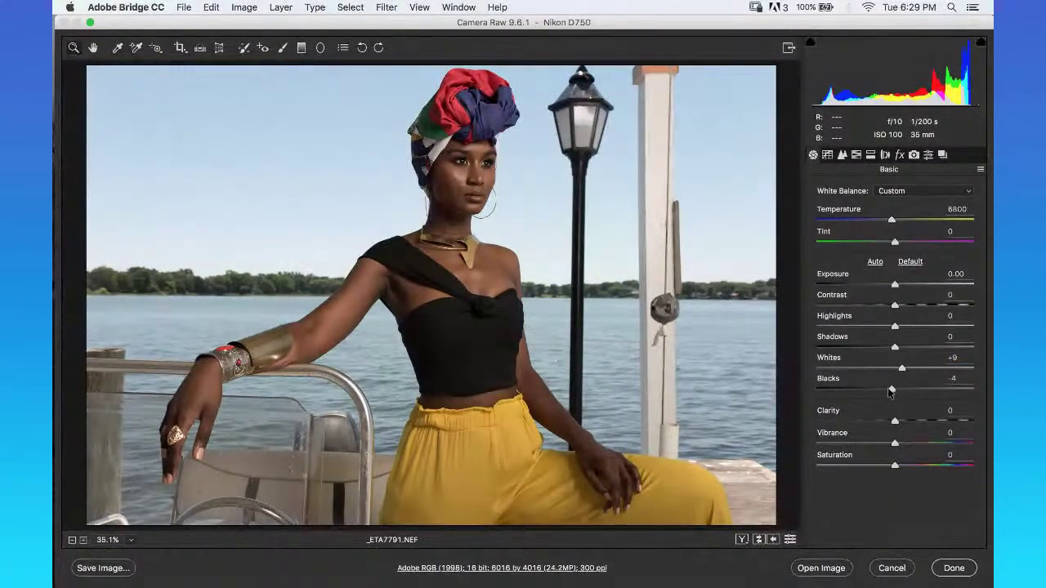
{"action": "left_click", "coordinate": [932, 380]}
{"action": "key", "text": "BackSpace"}
Test Clarity between -68 and +49, then set Clarity back to 0.
{"action": "left_click_drag", "start_coordinate": [894, 420], "coordinate": [842, 421]}
{"action": "left_click", "coordinate": [931, 420]}
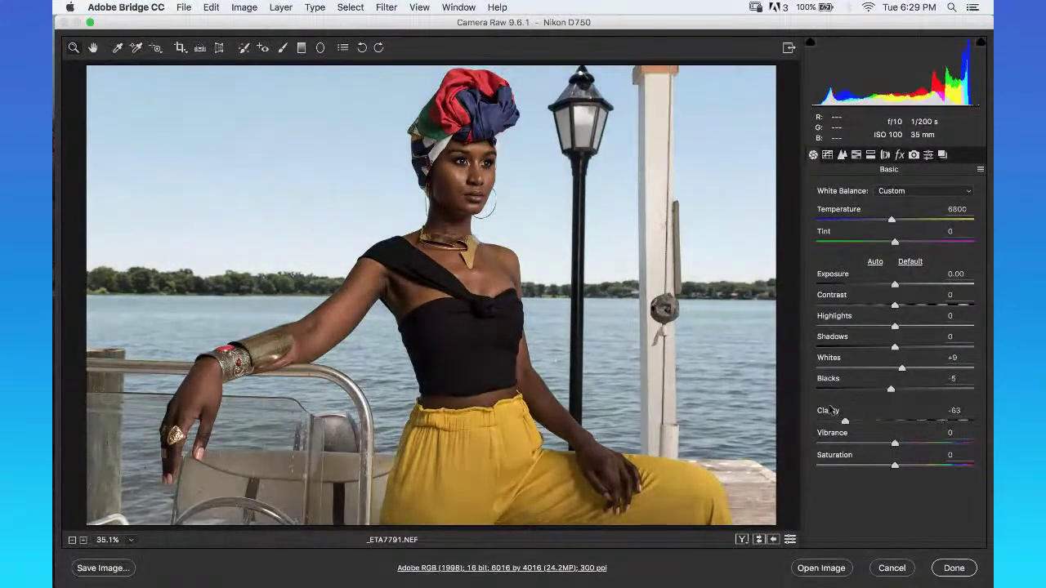
{"action": "left_click", "coordinate": [933, 420]}
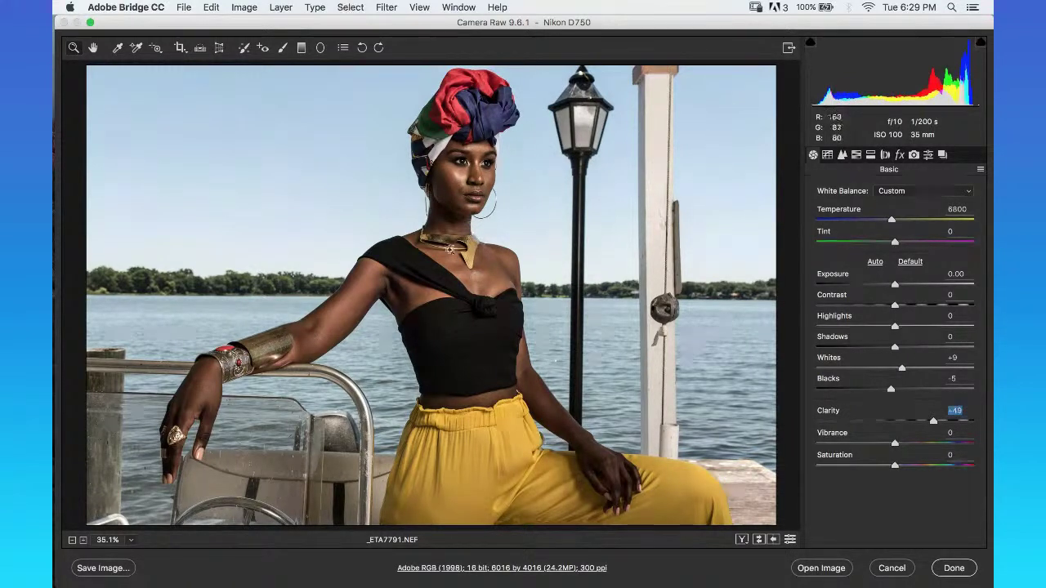
{"action": "left_click", "coordinate": [862, 421]}
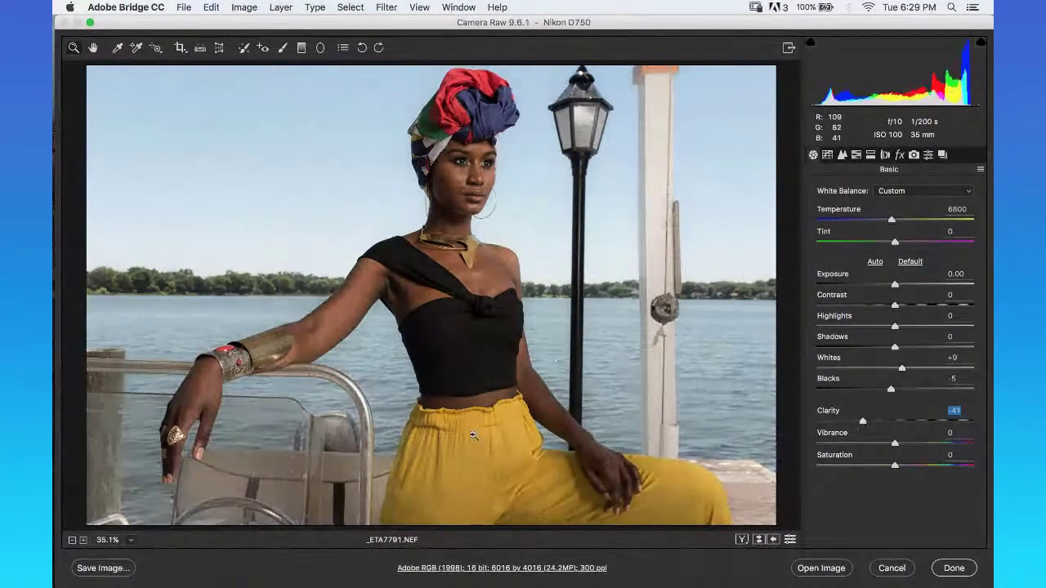
{"action": "type", "text": "0"}
{"action": "key", "text": "Return"}
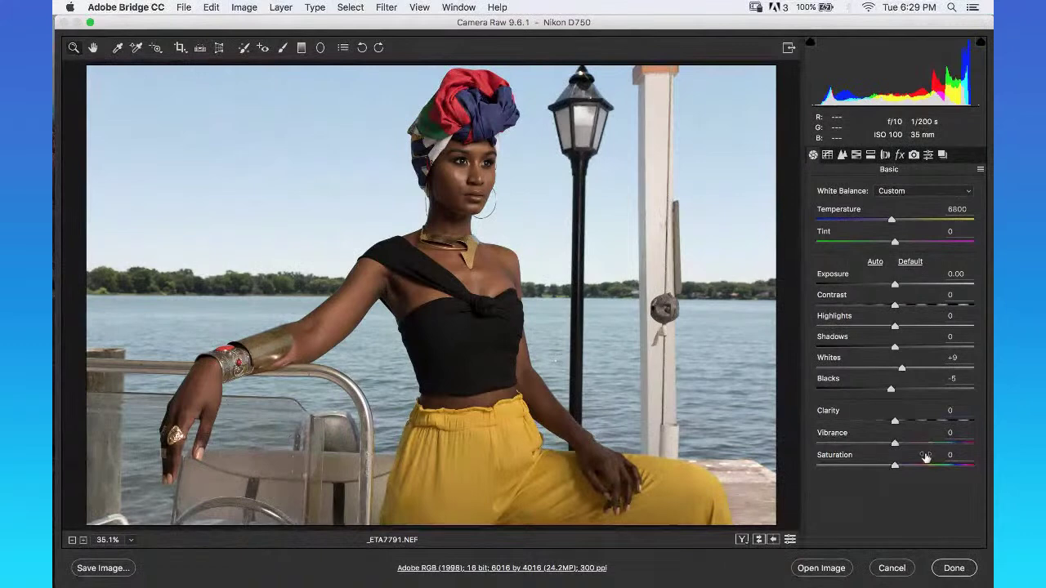
Try Vibrance and Saturation at -100 and +100, then return both to 0.
{"action": "left_click", "coordinate": [817, 443]}
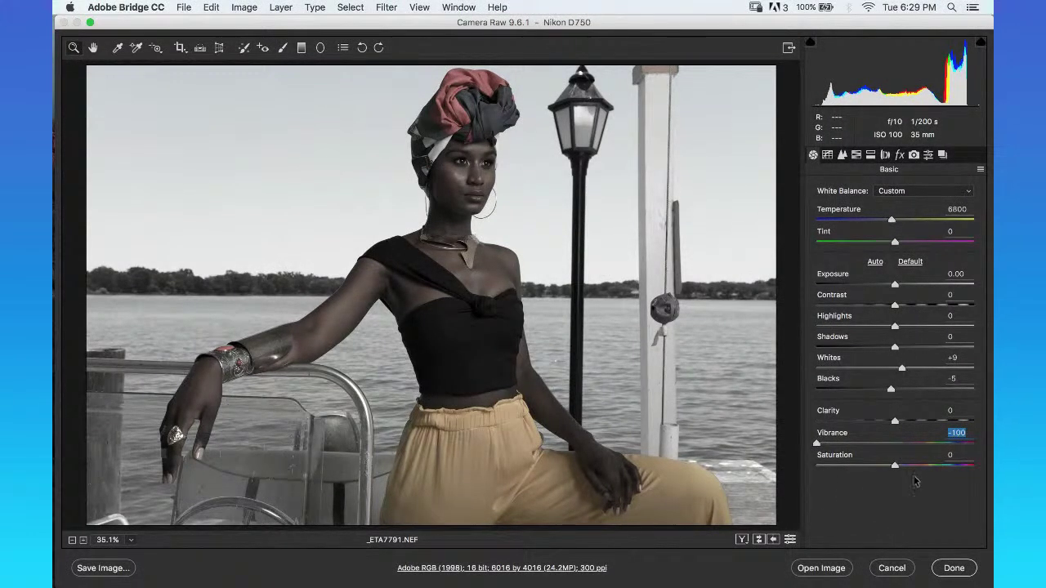
{"action": "type", "text": "0"}
{"action": "left_click_drag", "start_coordinate": [846, 465], "coordinate": [818, 466]}
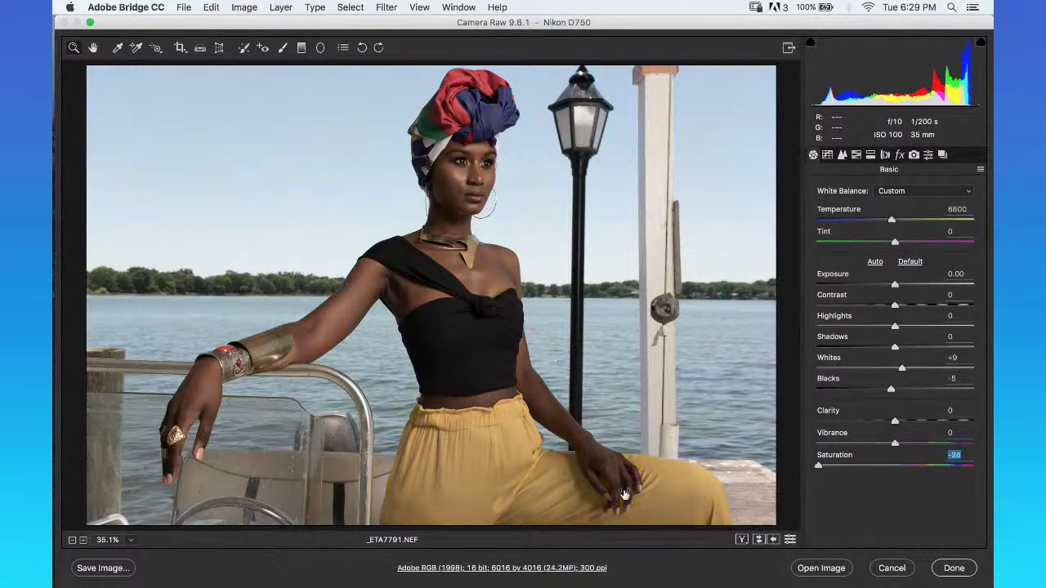
{"action": "key", "text": "Down"}
{"action": "key", "text": "Down"}
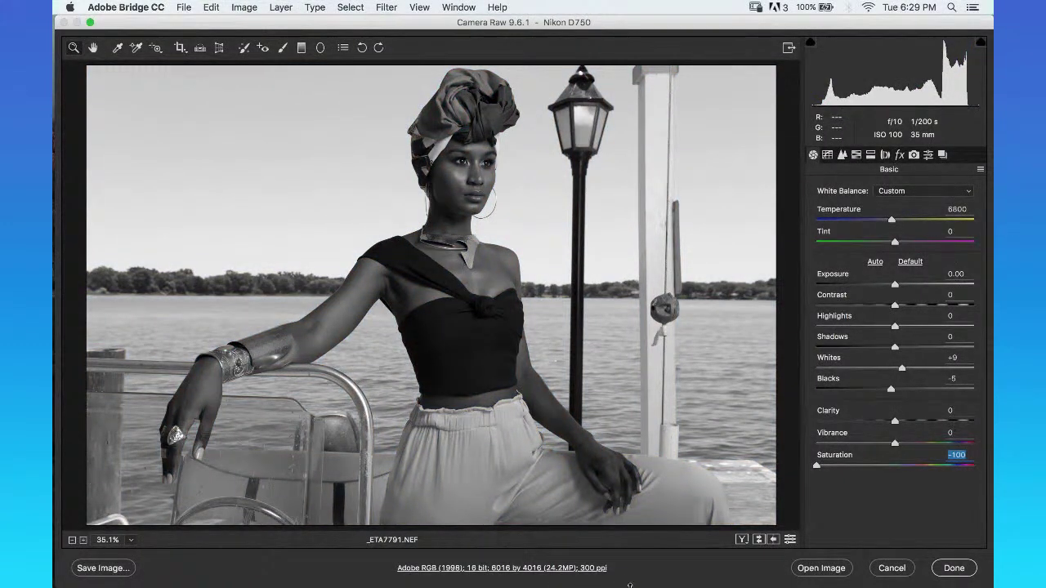
{"action": "type", "text": "0"}
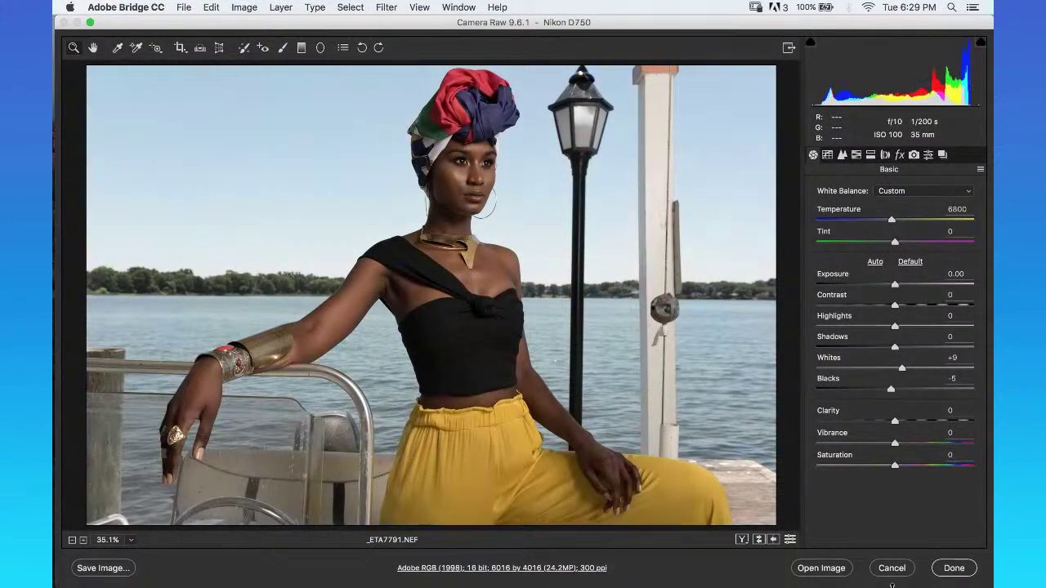
{"action": "left_click_drag", "start_coordinate": [895, 443], "coordinate": [988, 441]}
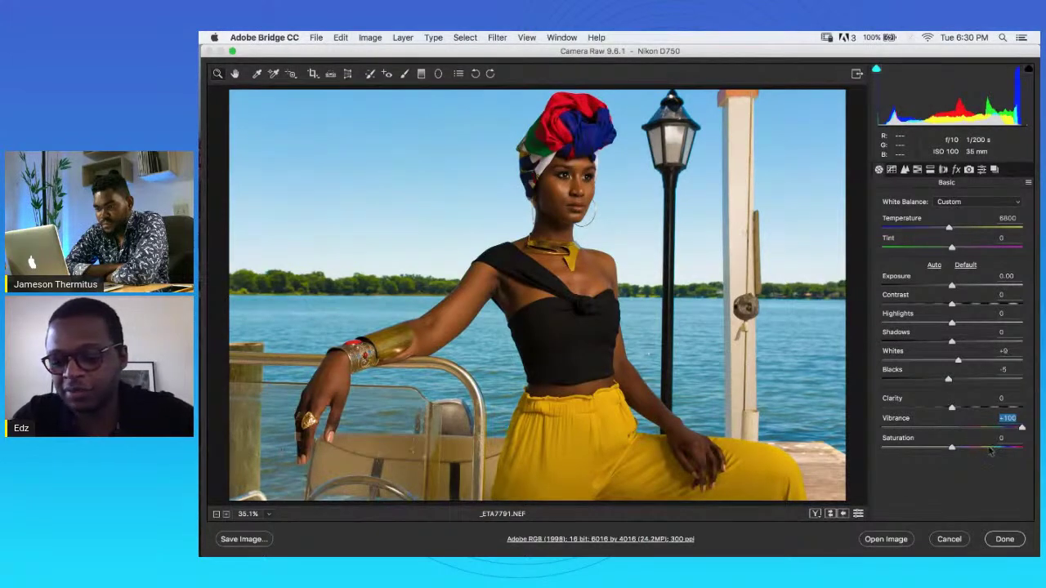
{"action": "type", "text": "0"}
{"action": "key", "text": "Return"}
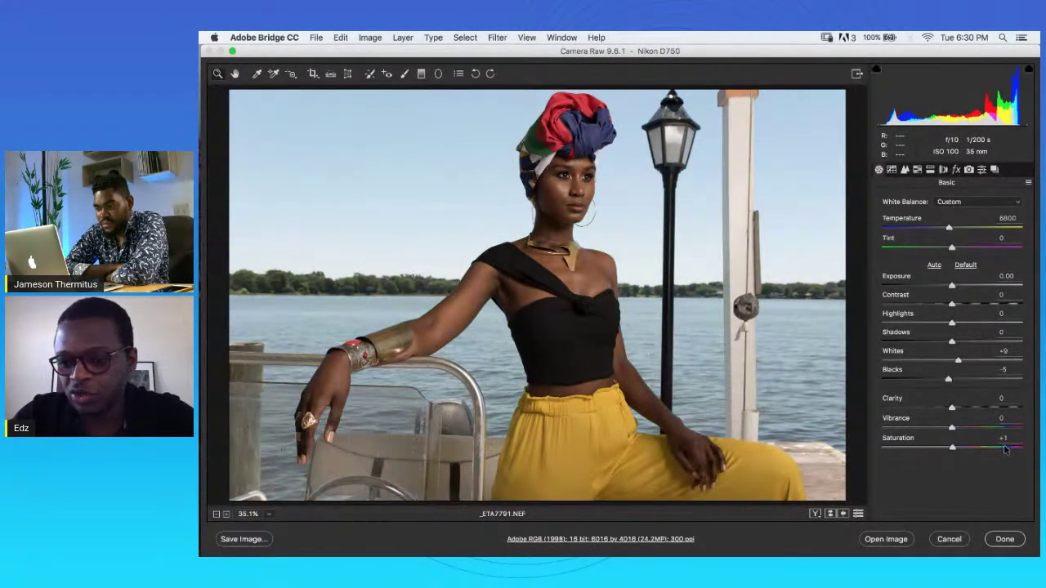
{"action": "left_click_drag", "start_coordinate": [1006, 449], "coordinate": [1026, 449]}
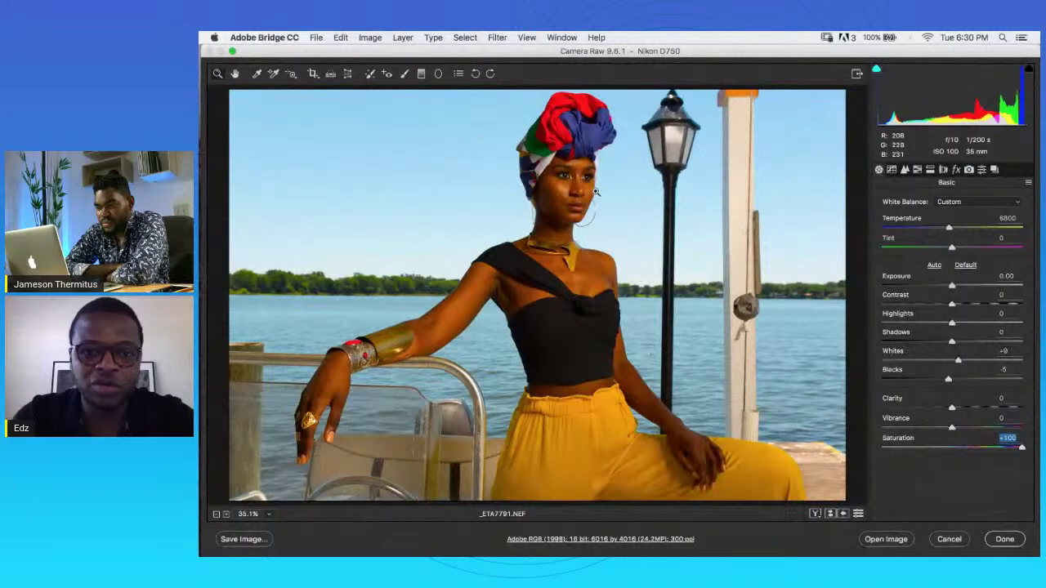
{"action": "type", "text": "0"}
{"action": "key", "text": "Return"}
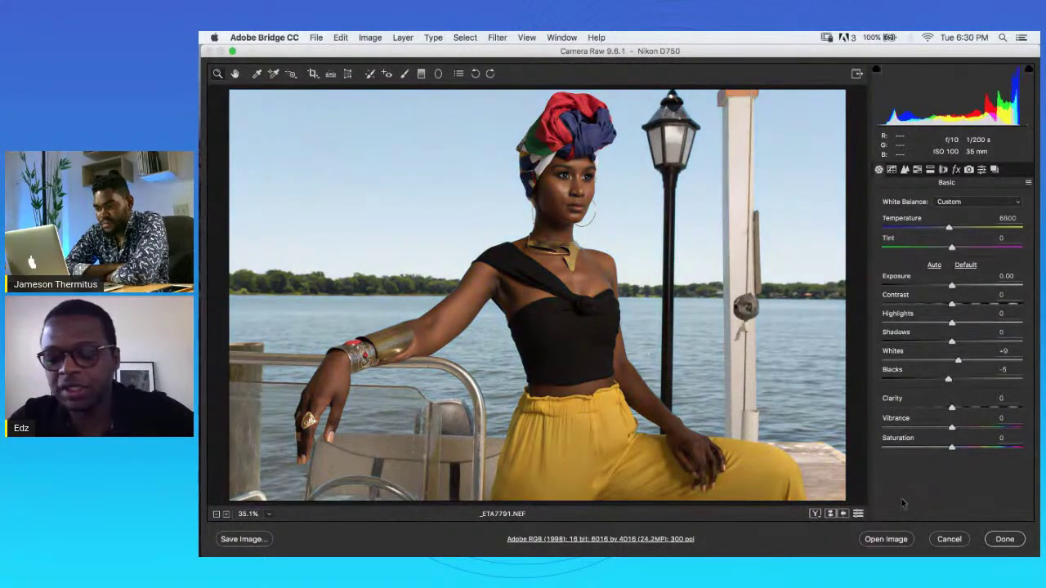
{"action": "left_click", "coordinate": [891, 169]}
Browse the Detail and HSL tabs, then set Split Toning Highlights Saturation to 5.
{"action": "left_click", "coordinate": [904, 169]}
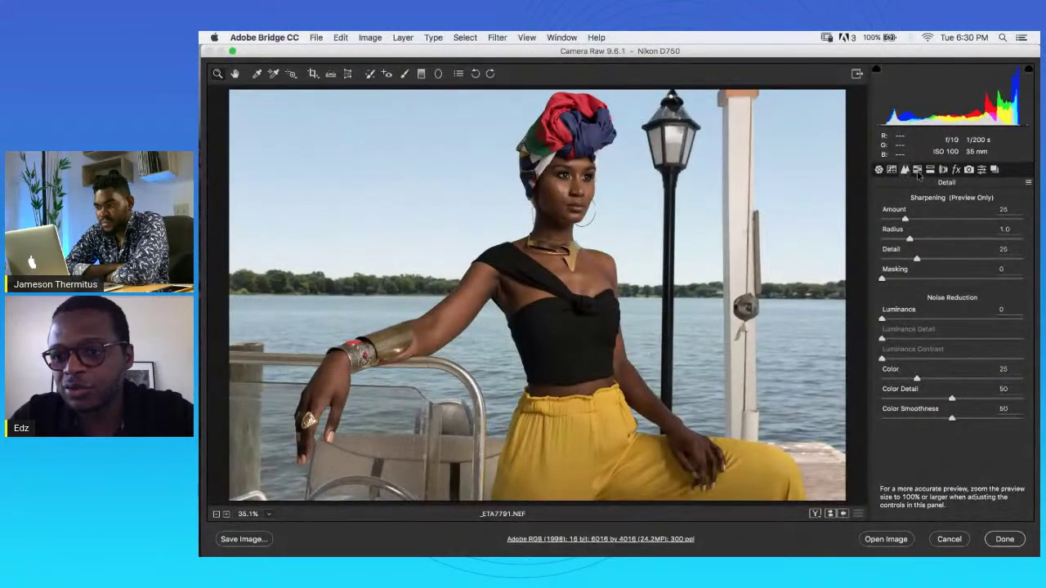
{"action": "left_click", "coordinate": [917, 170]}
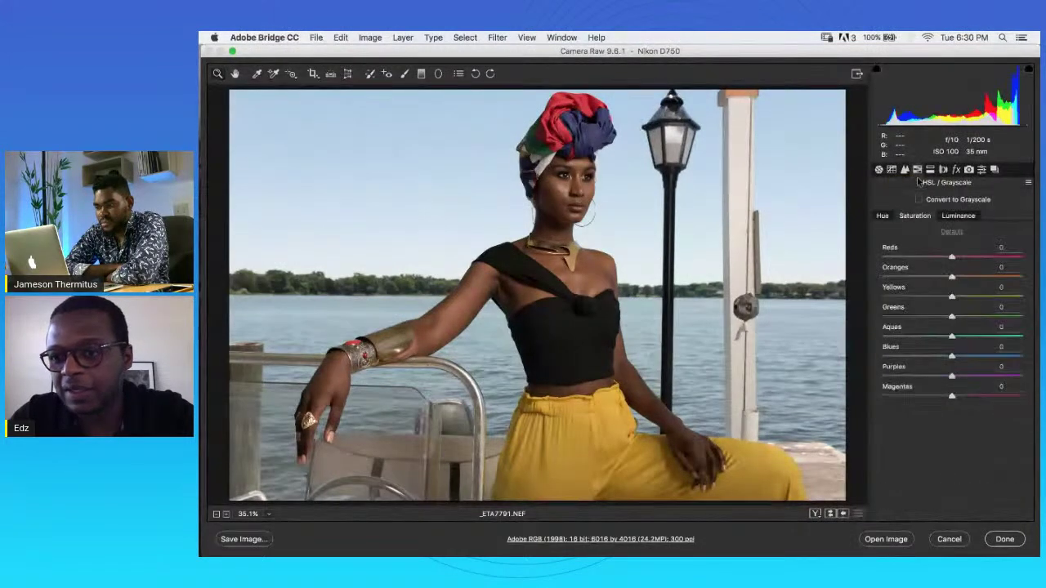
{"action": "left_click", "coordinate": [930, 169]}
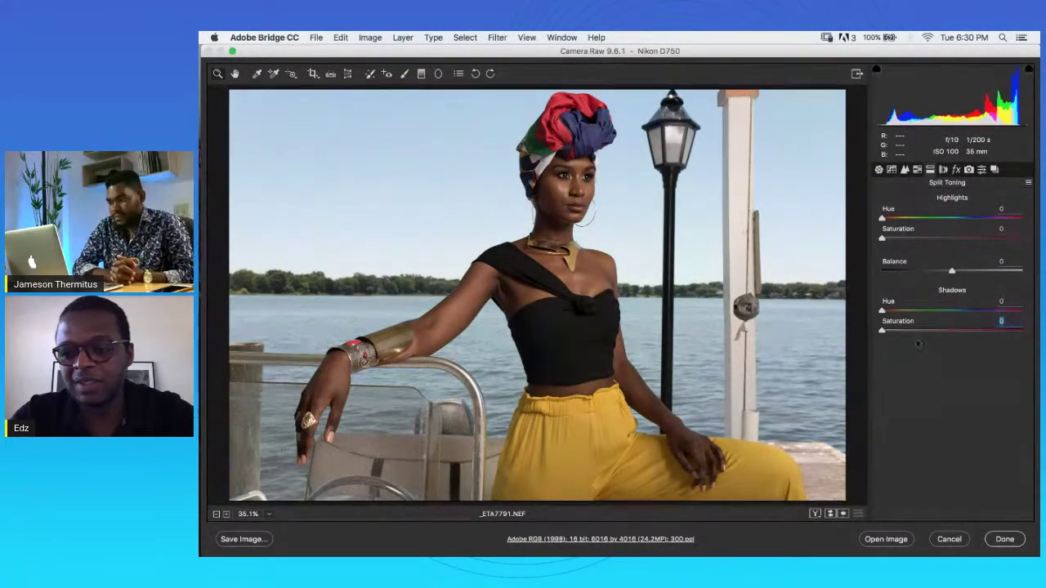
{"action": "type", "text": "12"}
{"action": "left_click", "coordinate": [1002, 229]}
{"action": "type", "text": "5"}
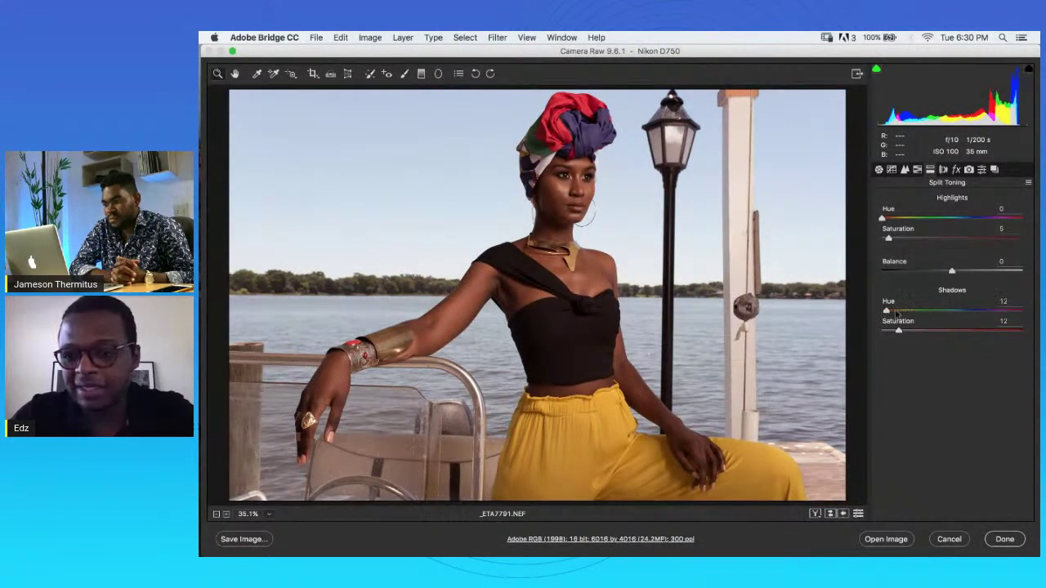
Set Highlights Hue 221, Shadows Hue 45 and Shadows Saturation 12.
{"action": "left_click_drag", "start_coordinate": [890, 314], "coordinate": [905, 312]}
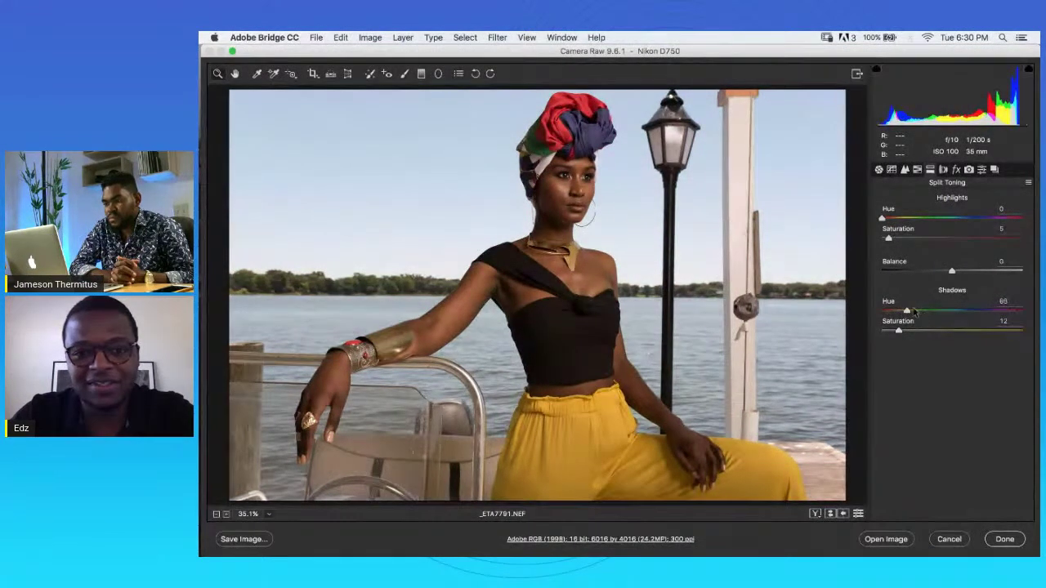
{"action": "left_click", "coordinate": [911, 312]}
{"action": "left_click_drag", "start_coordinate": [893, 219], "coordinate": [921, 219]}
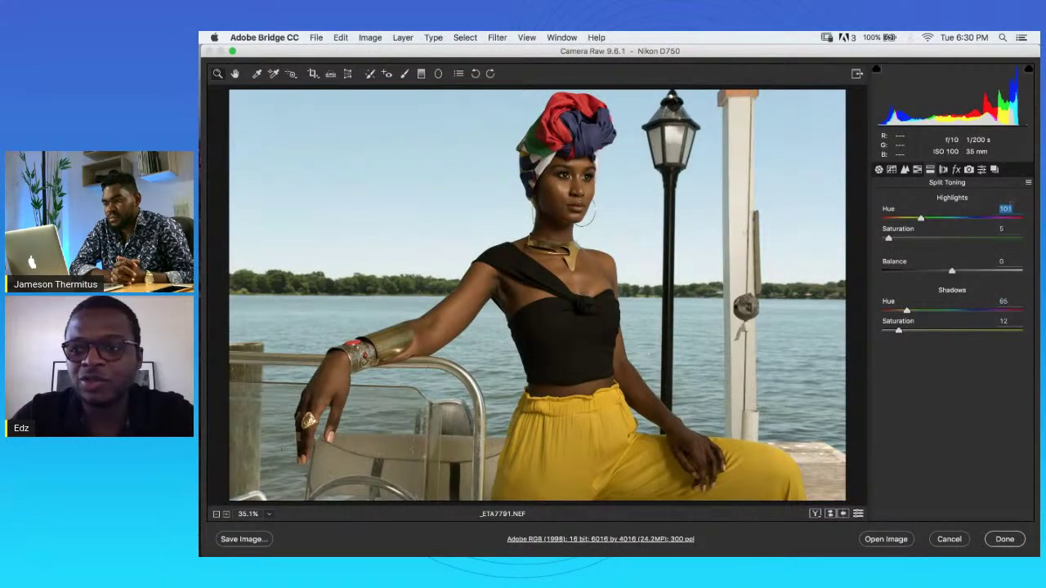
{"action": "type", "text": "221"}
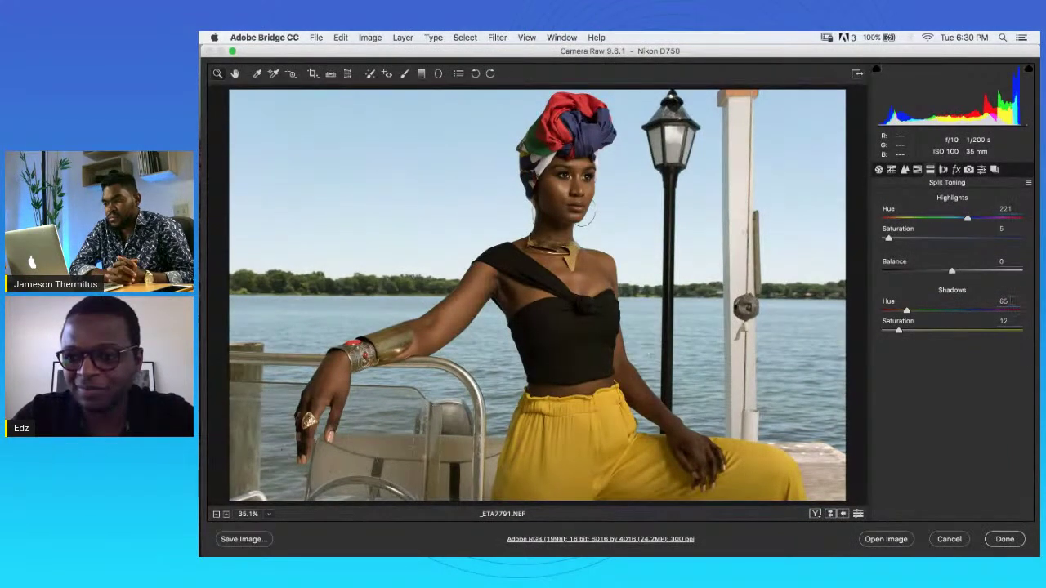
{"action": "left_click", "coordinate": [1005, 301]}
{"action": "type", "text": "45"}
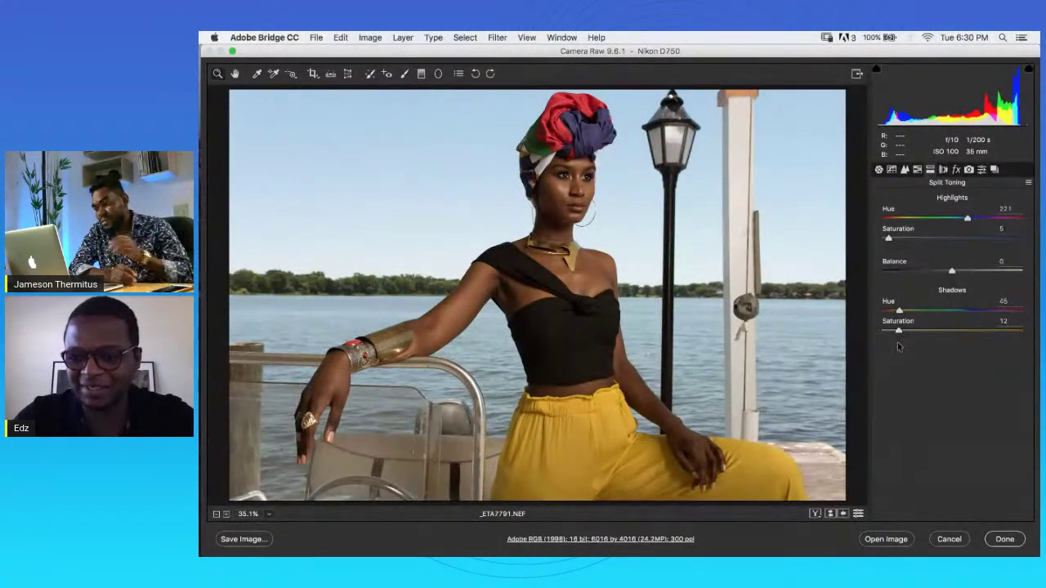
{"action": "left_click_drag", "start_coordinate": [899, 331], "coordinate": [871, 334]}
{"action": "type", "text": "12"}
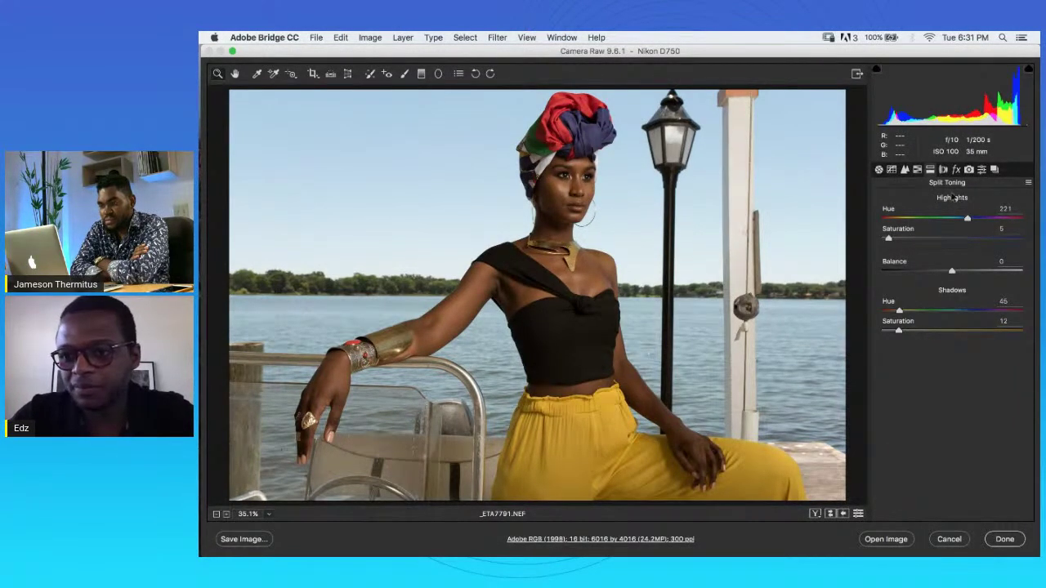
{"action": "left_click", "coordinate": [956, 169]}
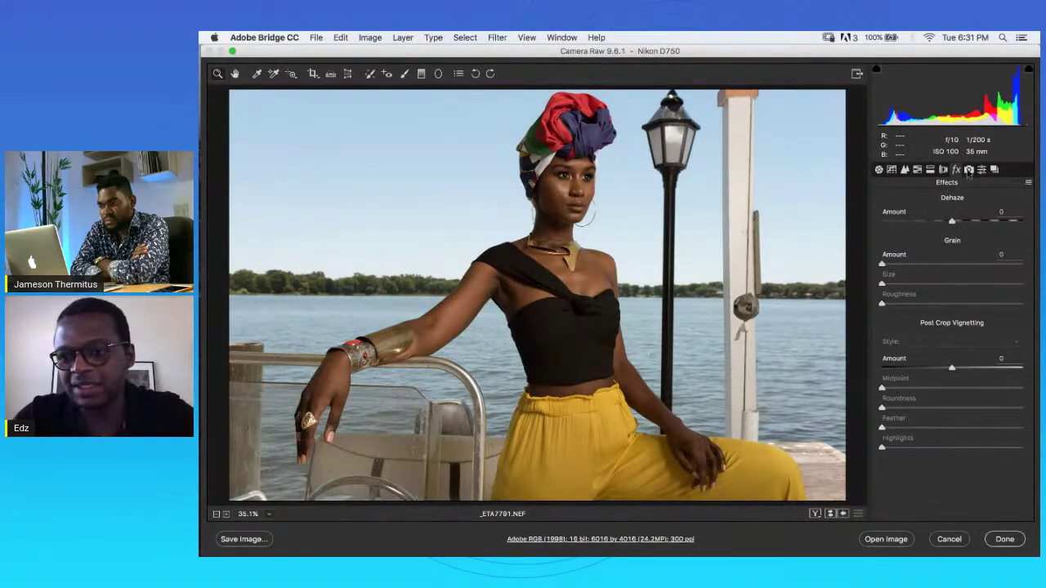
Check the HSL and Detail tabs, then raise Exposure to +0.31 in Basic.
{"action": "left_click", "coordinate": [918, 170]}
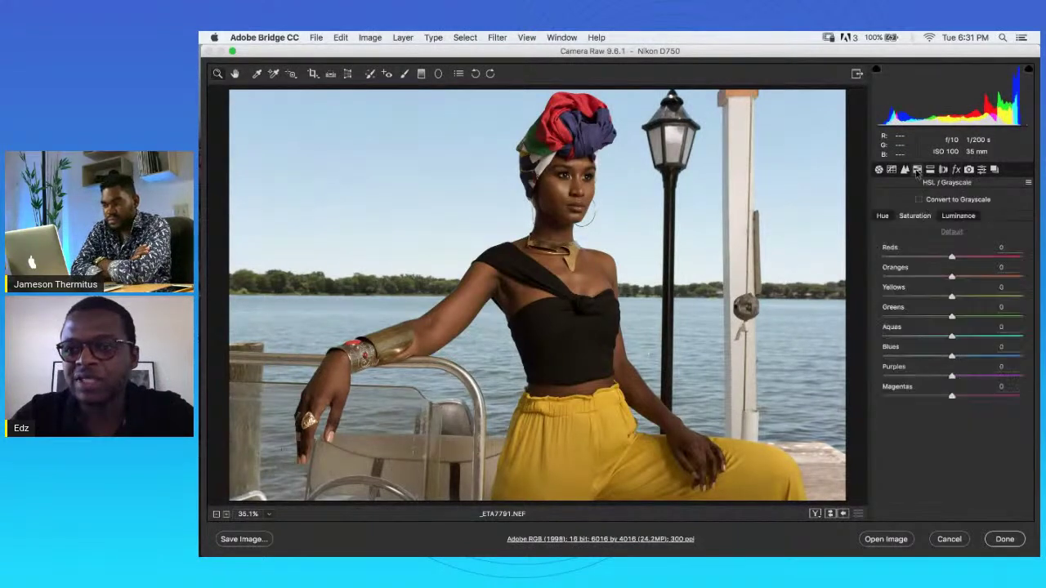
{"action": "left_click", "coordinate": [904, 171]}
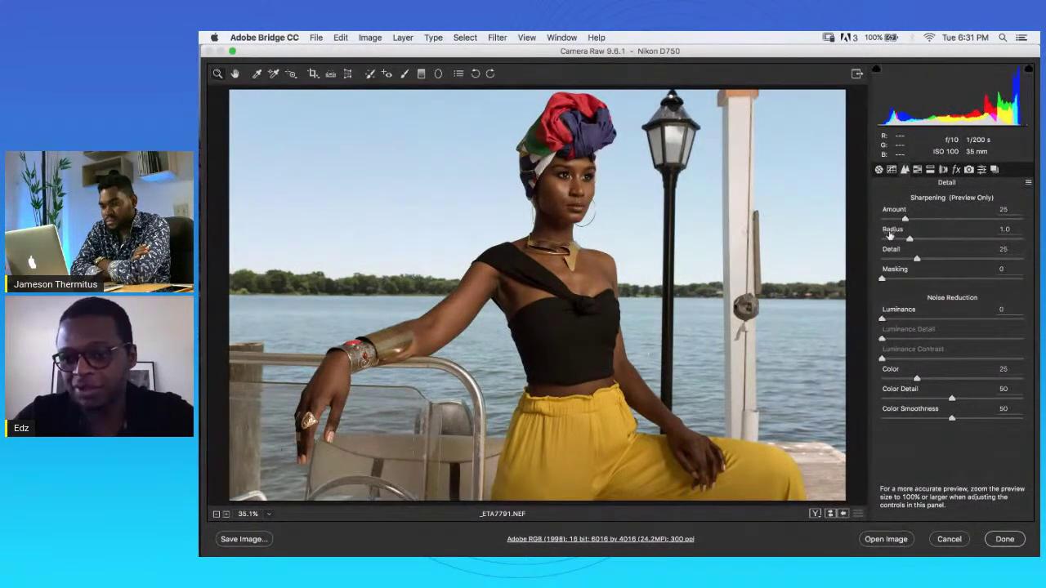
{"action": "left_click", "coordinate": [879, 170]}
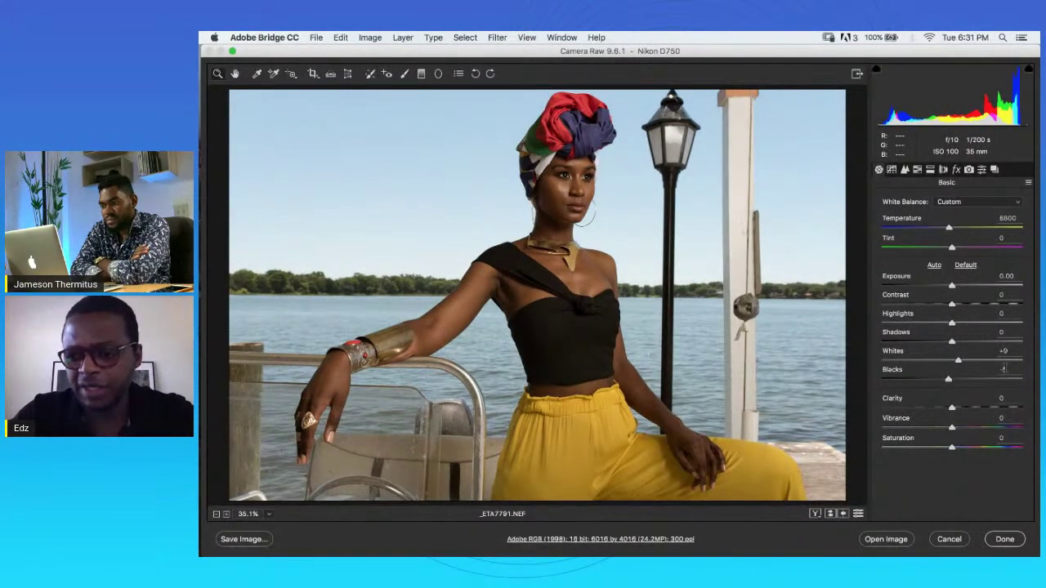
{"action": "left_click_drag", "start_coordinate": [952, 285], "coordinate": [956, 285]}
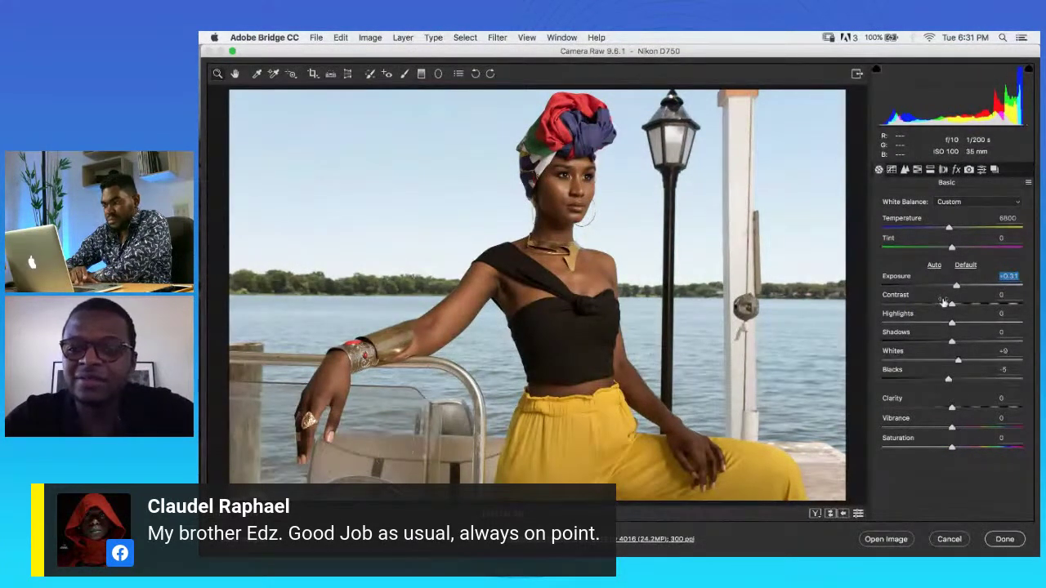
{"action": "left_click", "coordinate": [1029, 183]}
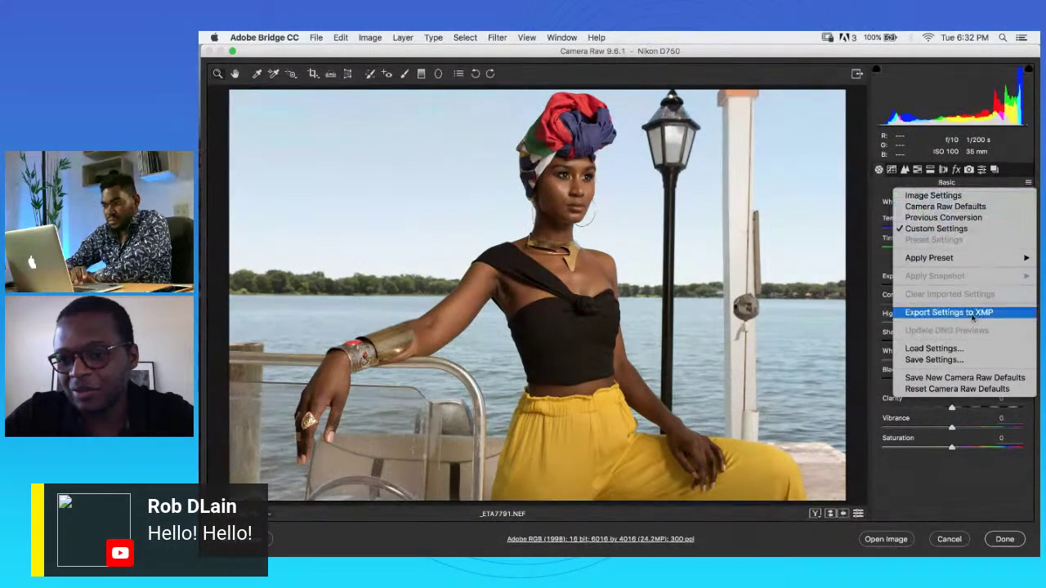
In Save Settings, check none, then tick Whites, Blacks, Split Toning, Lens Profile Corrections, White Balance and Exposure.
{"action": "left_click", "coordinate": [967, 363]}
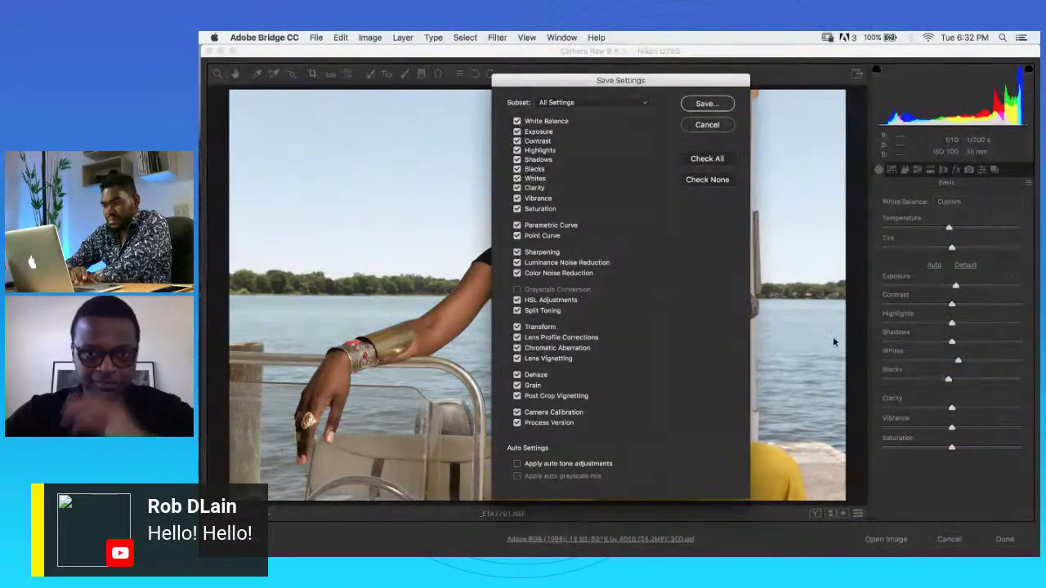
{"action": "left_click_drag", "start_coordinate": [674, 80], "coordinate": [599, 77]}
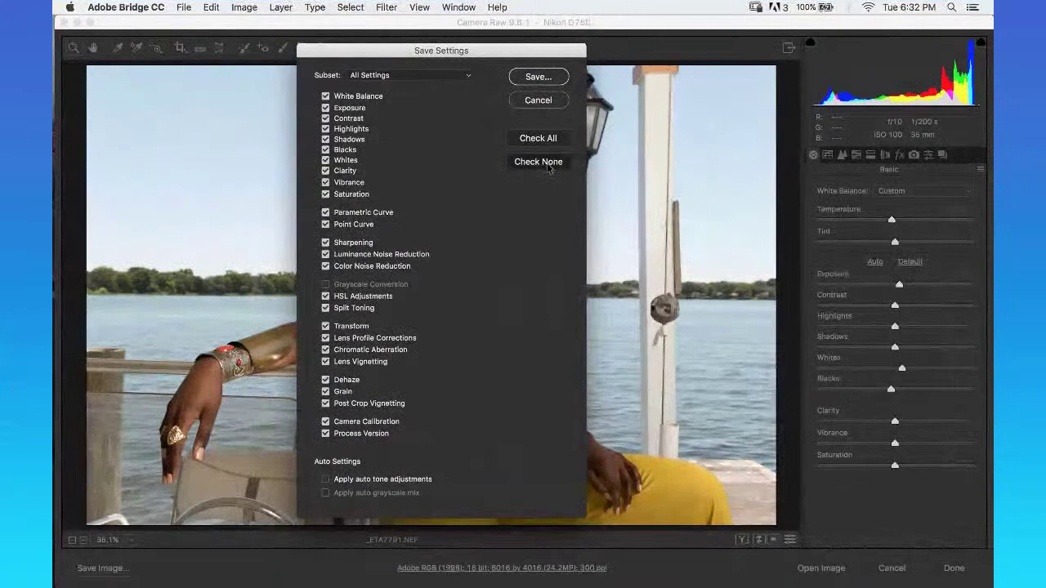
{"action": "left_click", "coordinate": [633, 176]}
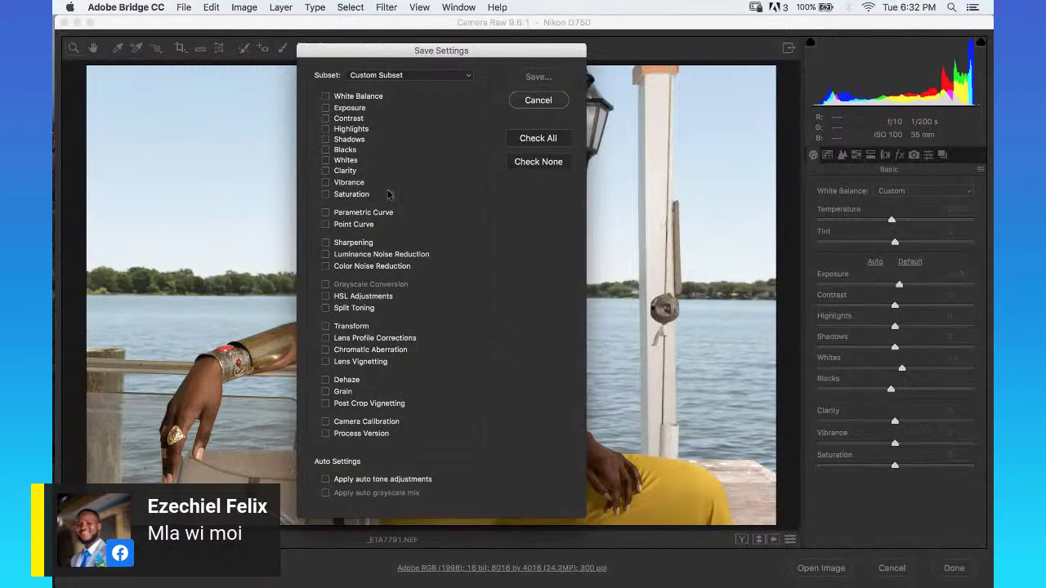
{"action": "left_click", "coordinate": [325, 160]}
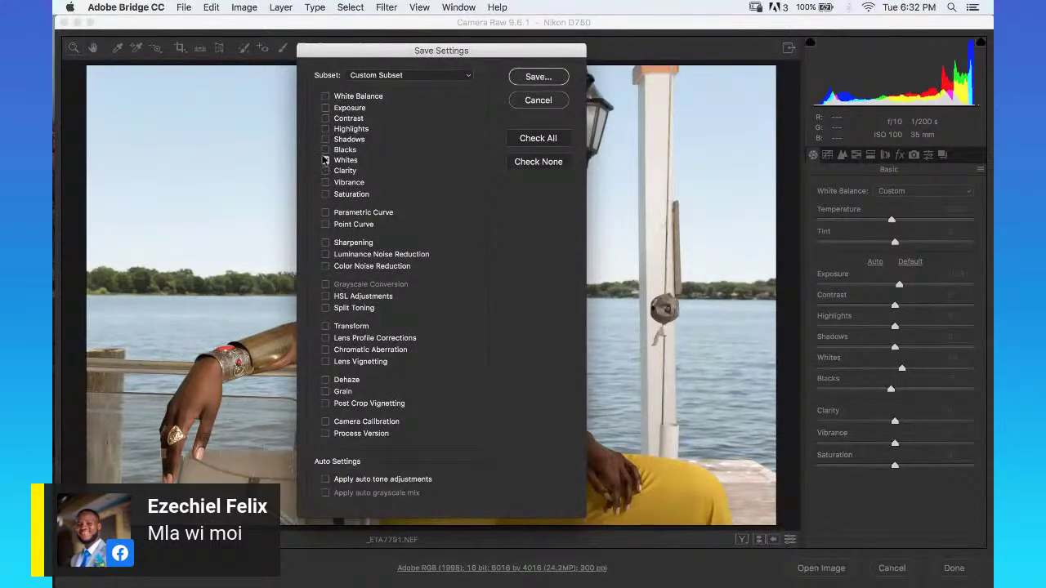
{"action": "left_click", "coordinate": [325, 150]}
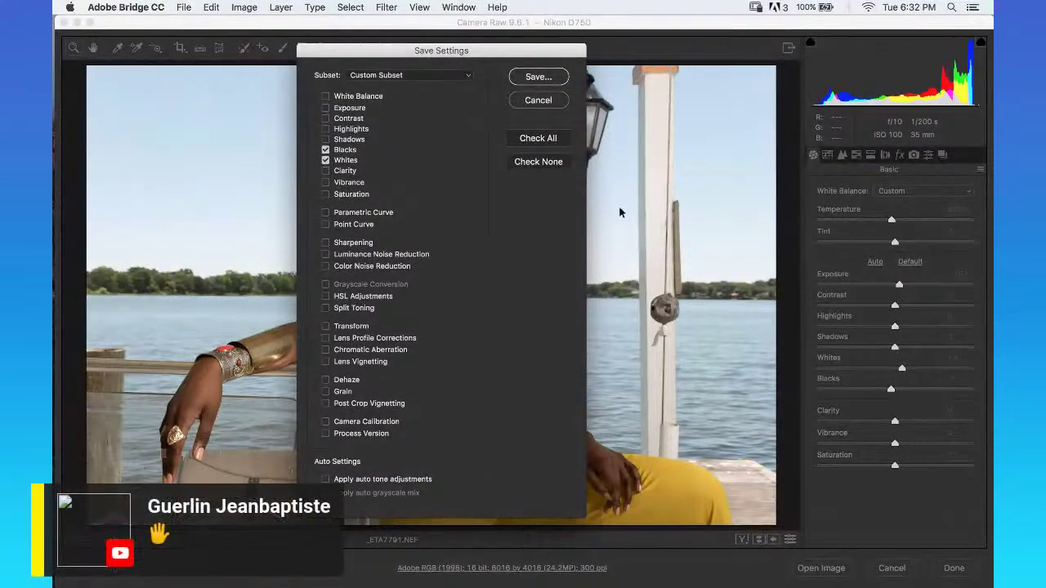
{"action": "left_click", "coordinate": [325, 308]}
{"action": "left_click", "coordinate": [325, 339]}
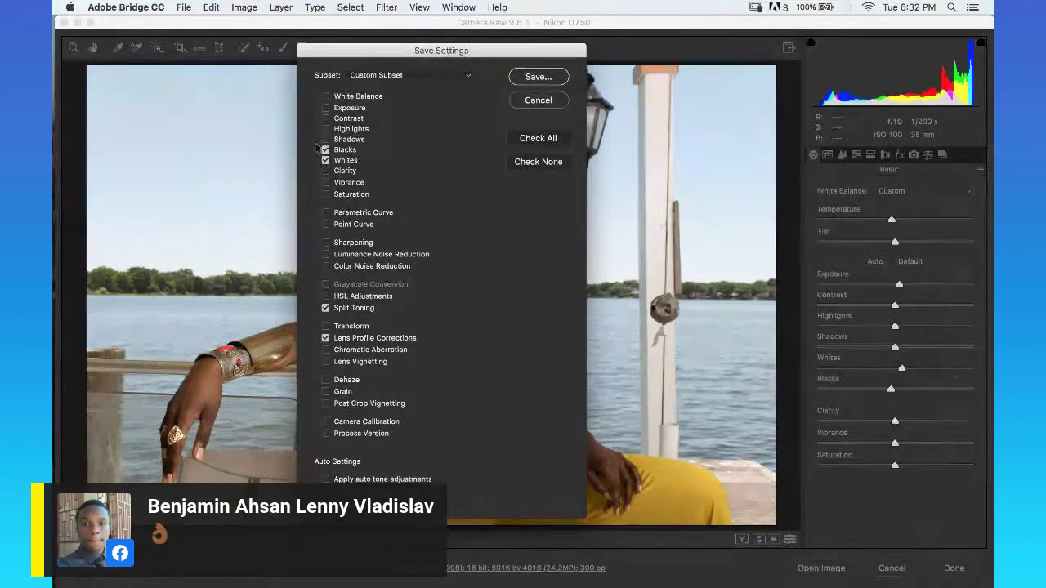
{"action": "left_click", "coordinate": [326, 96]}
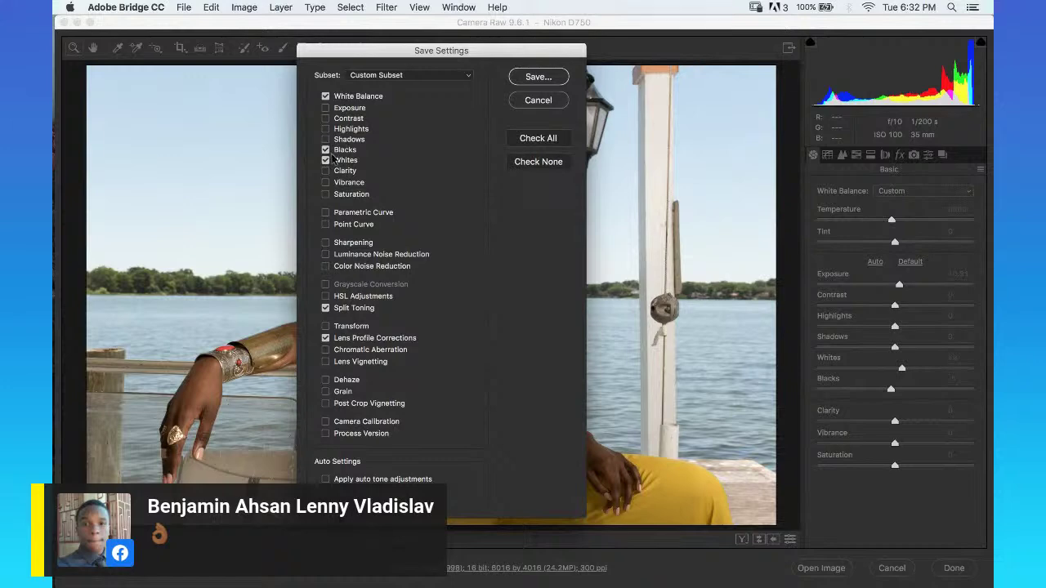
{"action": "left_click", "coordinate": [325, 108]}
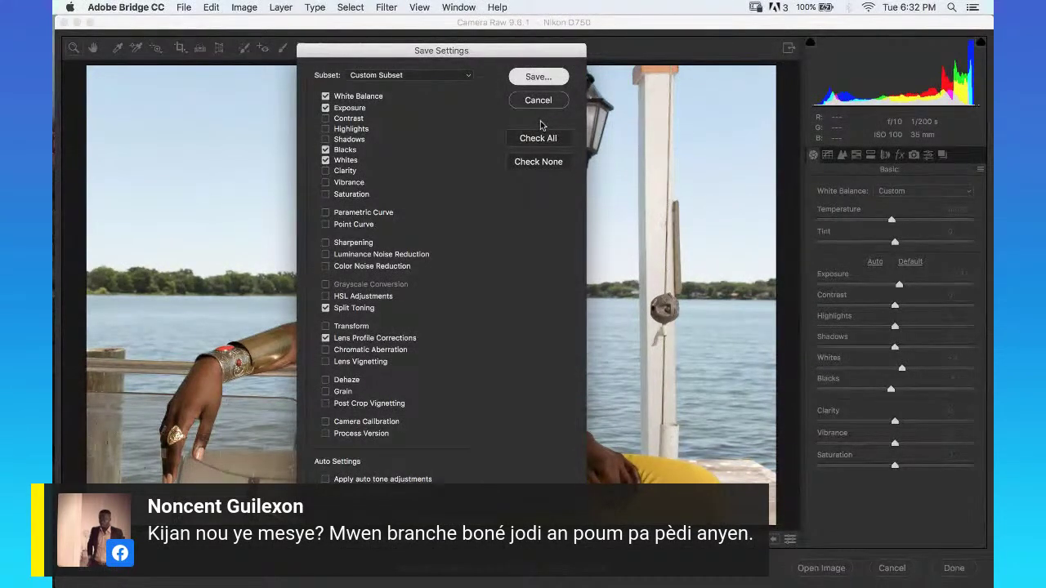
Name the preset WS and save it as WS.xmp.
{"action": "key", "text": "Return"}
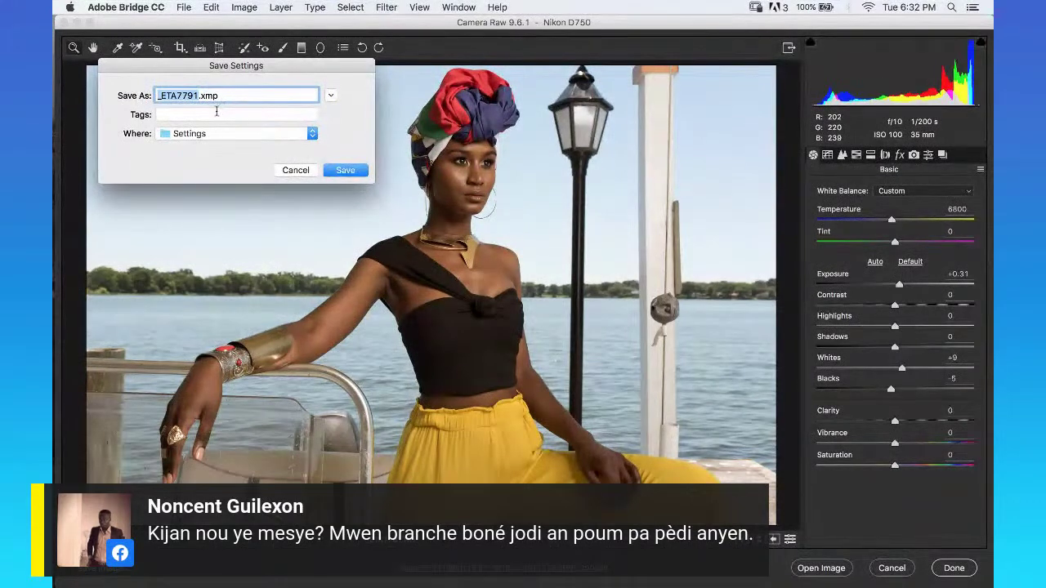
{"action": "type", "text": "WS"}
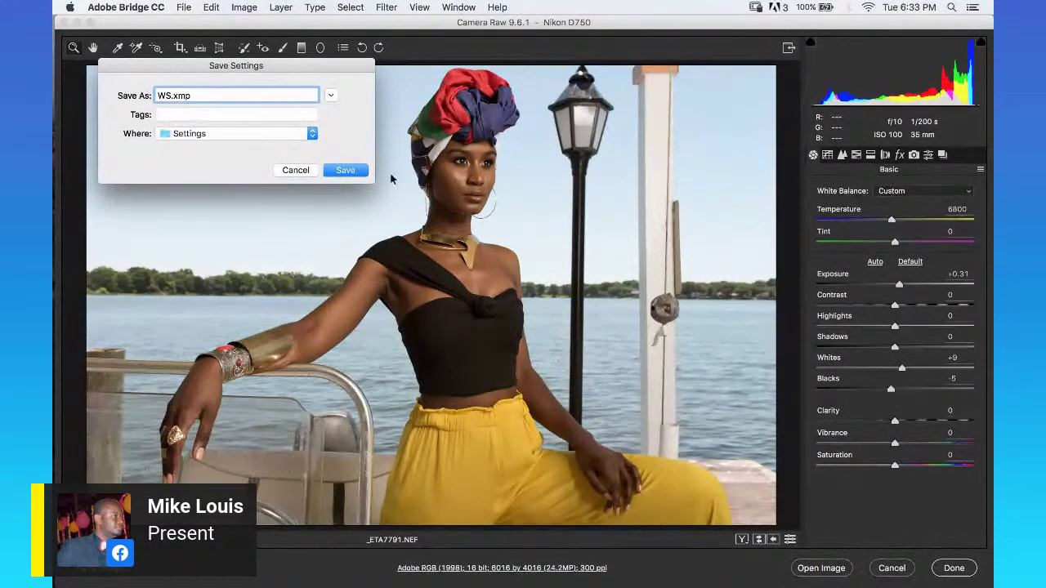
{"action": "left_click", "coordinate": [346, 170]}
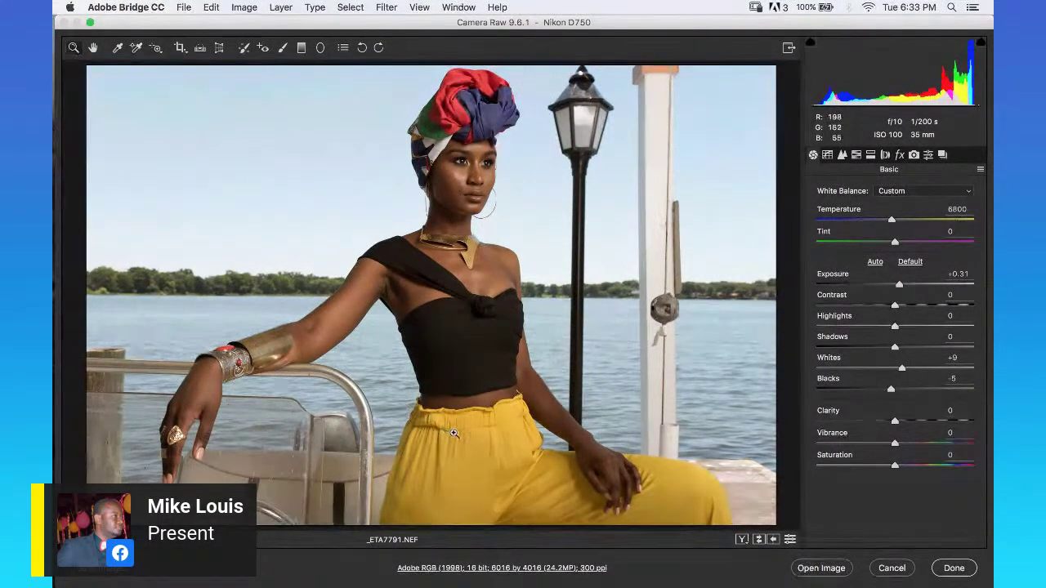
{"action": "left_click", "coordinate": [981, 170]}
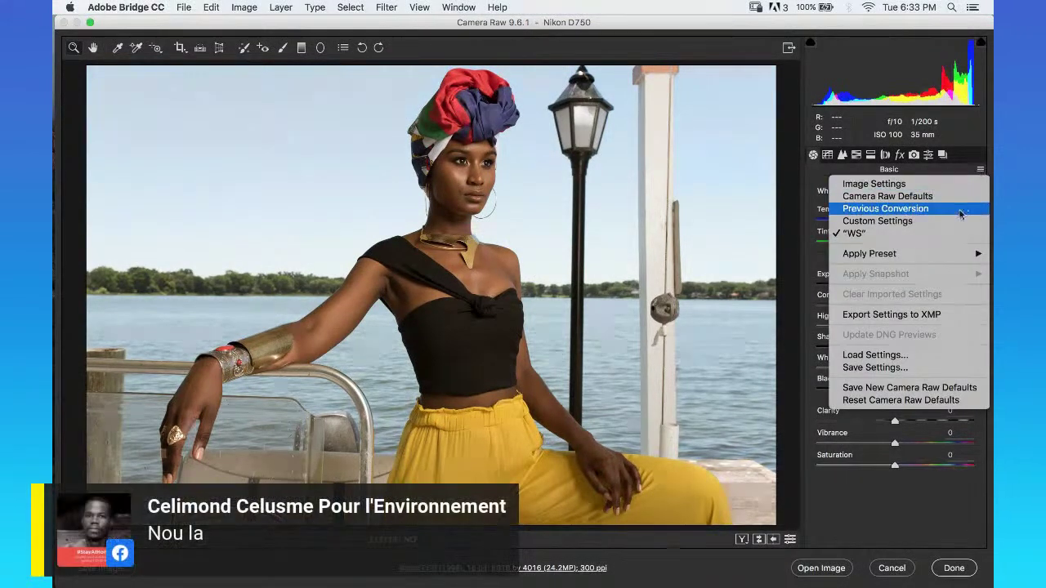
Reset Basic tones to default, set white balance to Auto, and restore Camera Raw Defaults.
{"action": "mouse_move", "coordinate": [939, 256]}
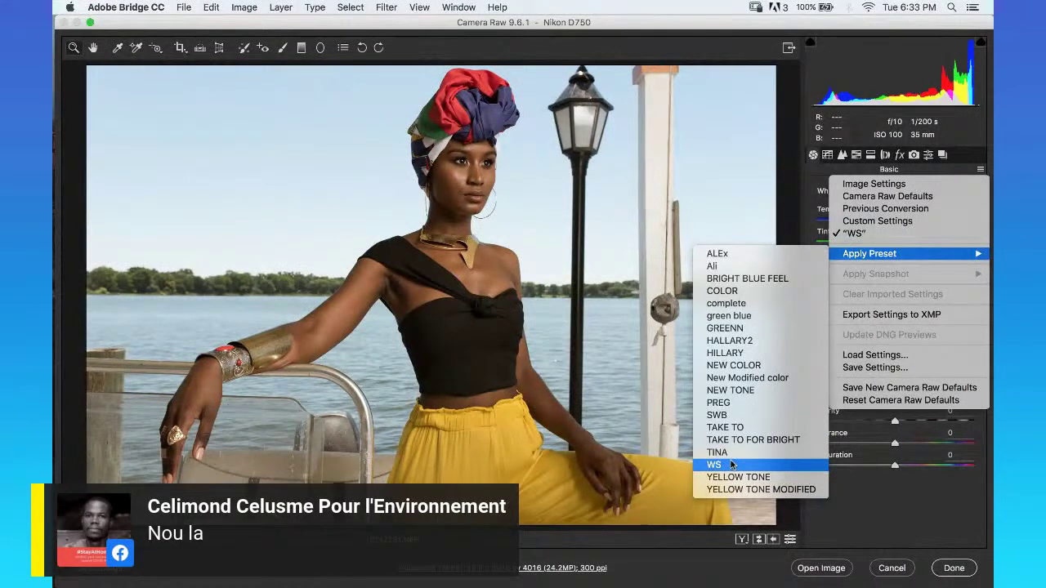
{"action": "left_click", "coordinate": [639, 572]}
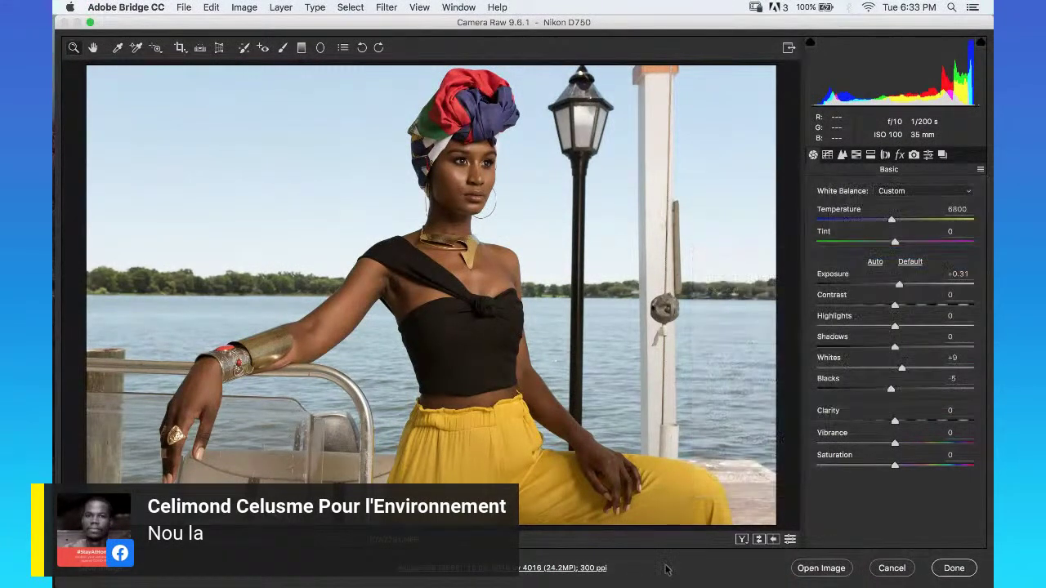
{"action": "left_click", "coordinate": [910, 263]}
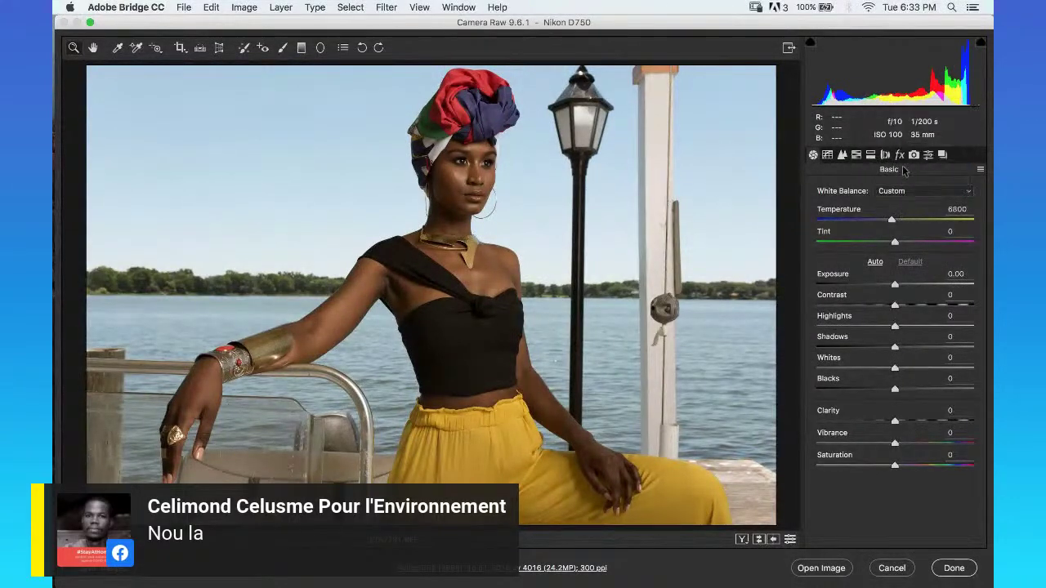
{"action": "left_click", "coordinate": [906, 191]}
{"action": "left_click", "coordinate": [903, 118]}
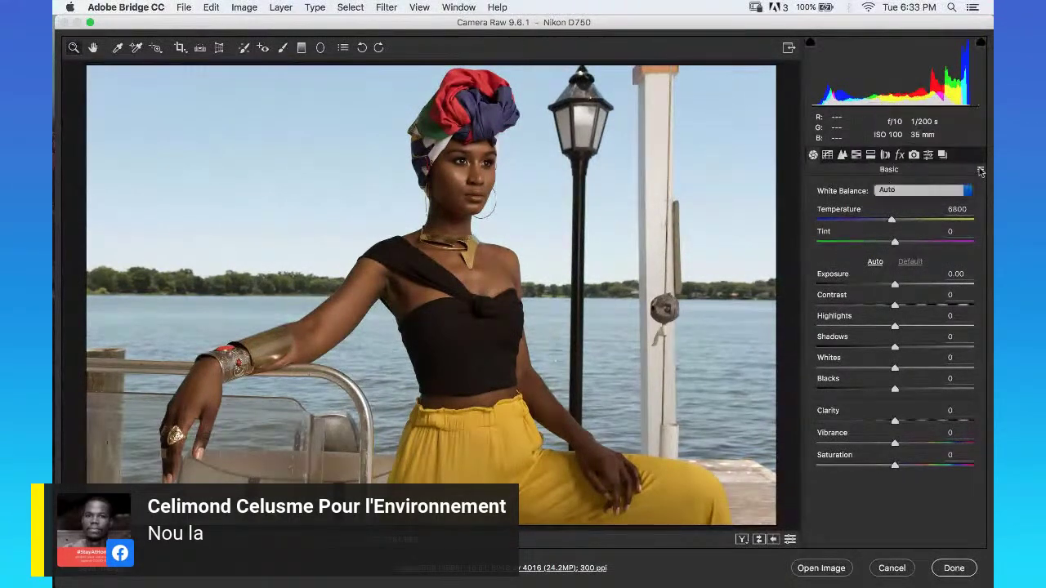
{"action": "left_click", "coordinate": [979, 169]}
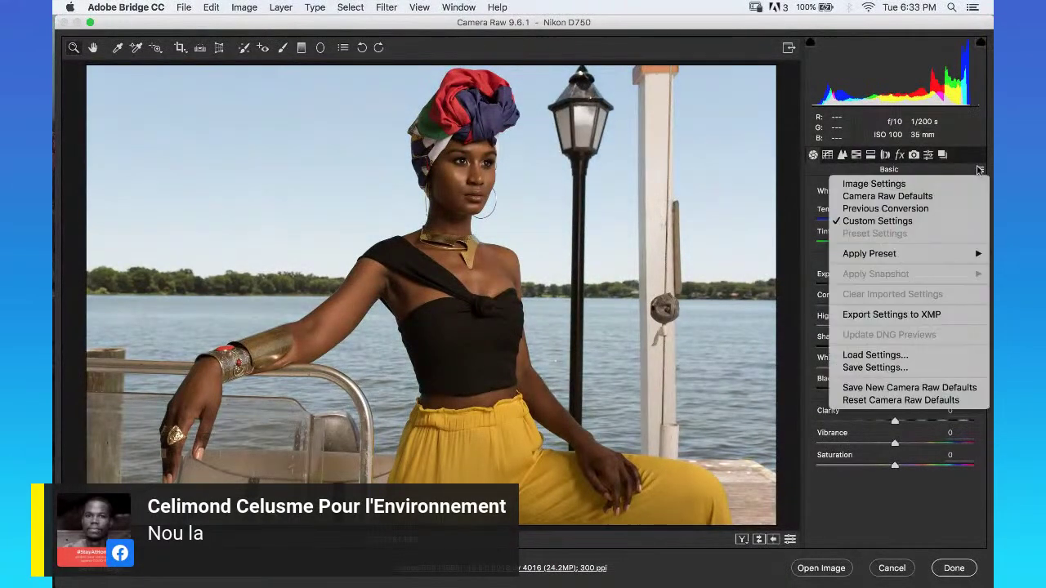
{"action": "left_click", "coordinate": [948, 200]}
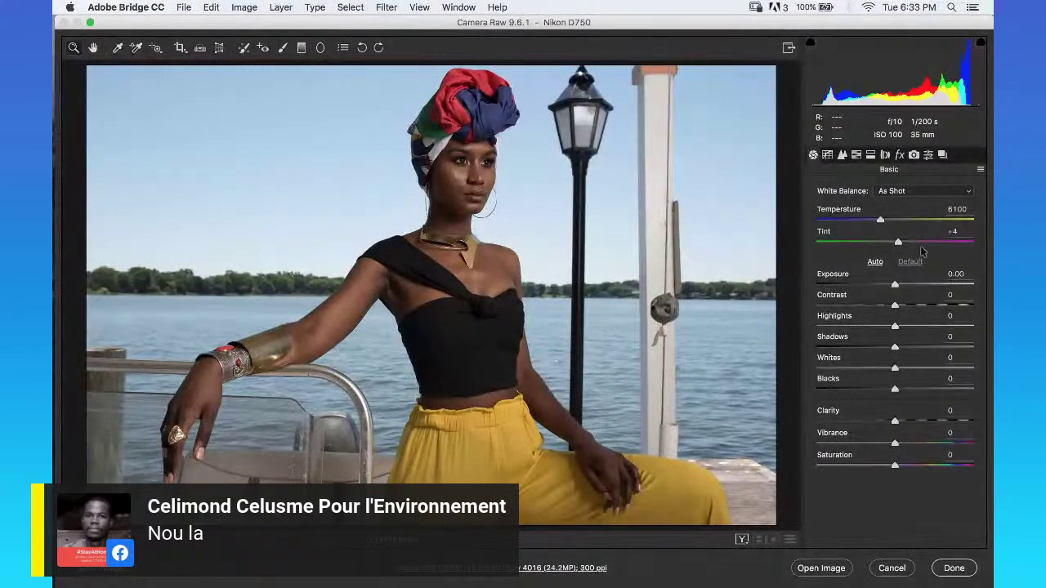
Apply the WS preset, revert to Camera Raw Defaults, then apply the Ali preset.
{"action": "left_click", "coordinate": [980, 170]}
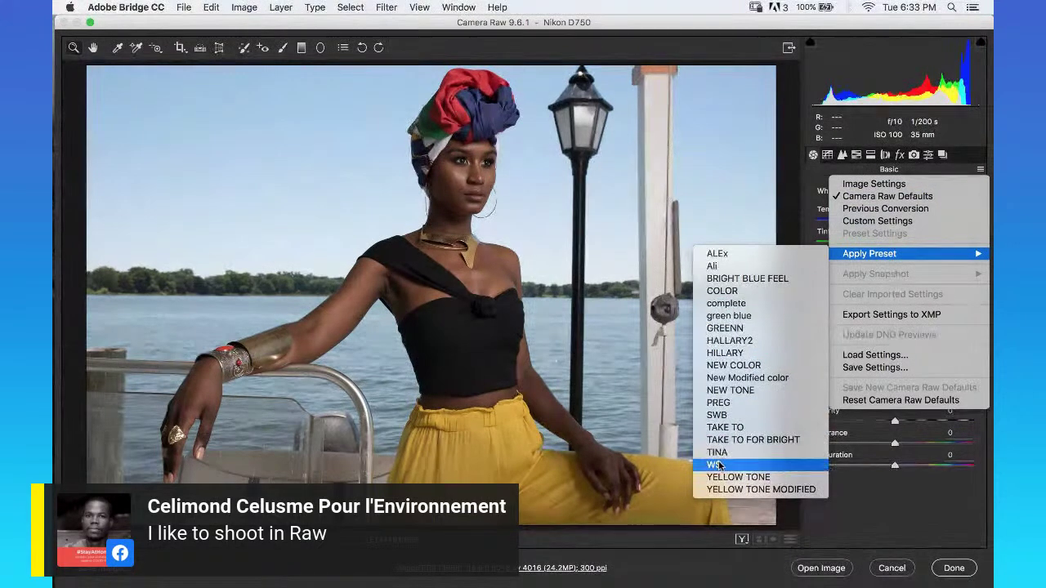
{"action": "left_click", "coordinate": [716, 465]}
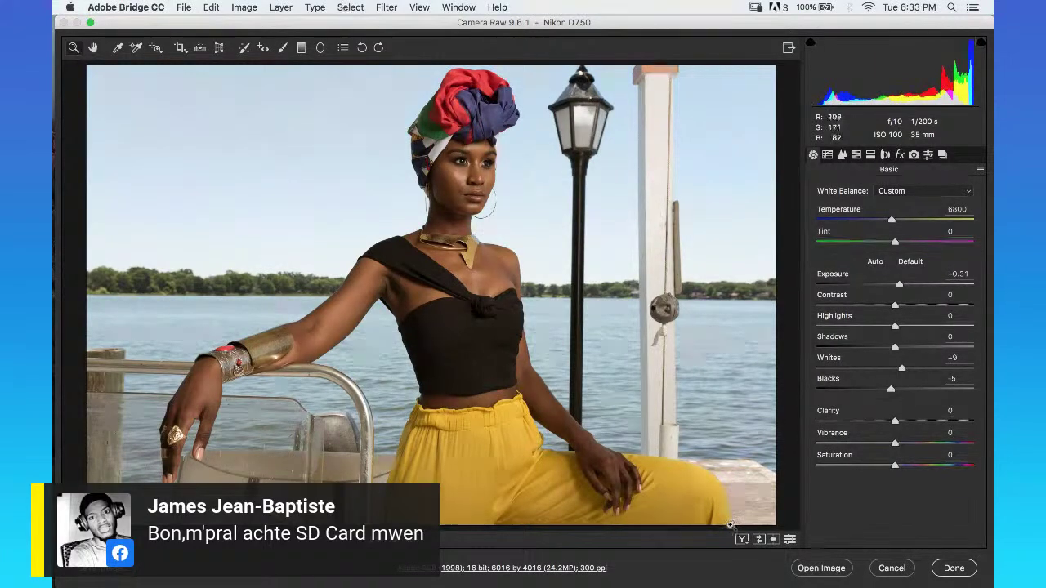
{"action": "left_click", "coordinate": [978, 170]}
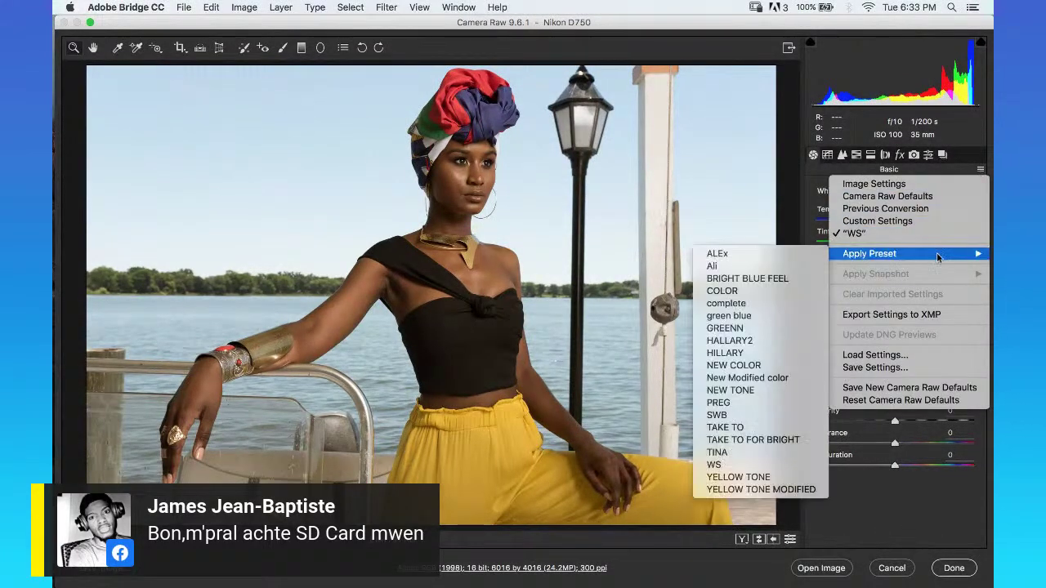
{"action": "mouse_move", "coordinate": [921, 257]}
{"action": "left_click", "coordinate": [916, 197]}
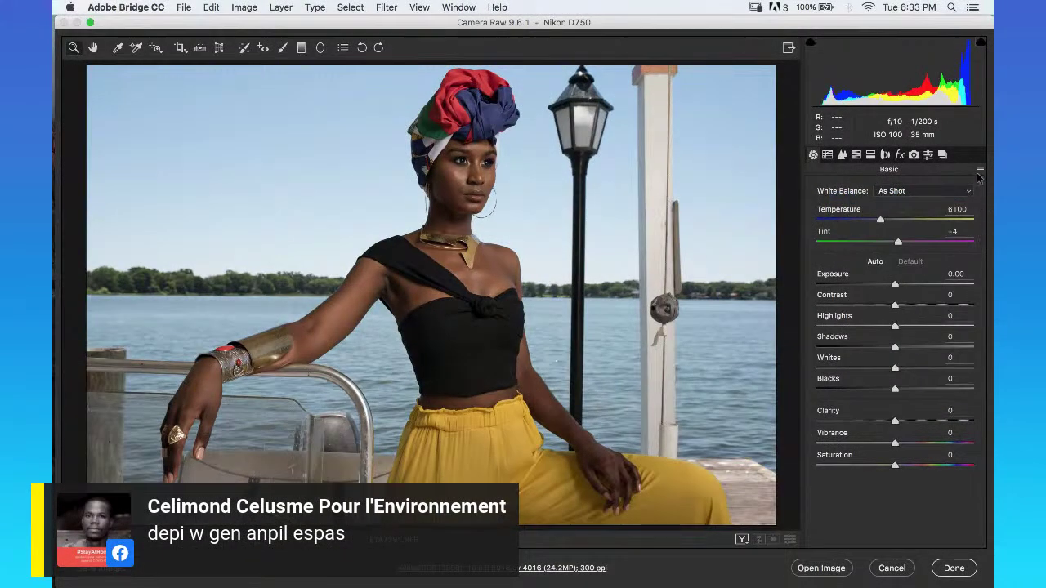
{"action": "left_click", "coordinate": [981, 169]}
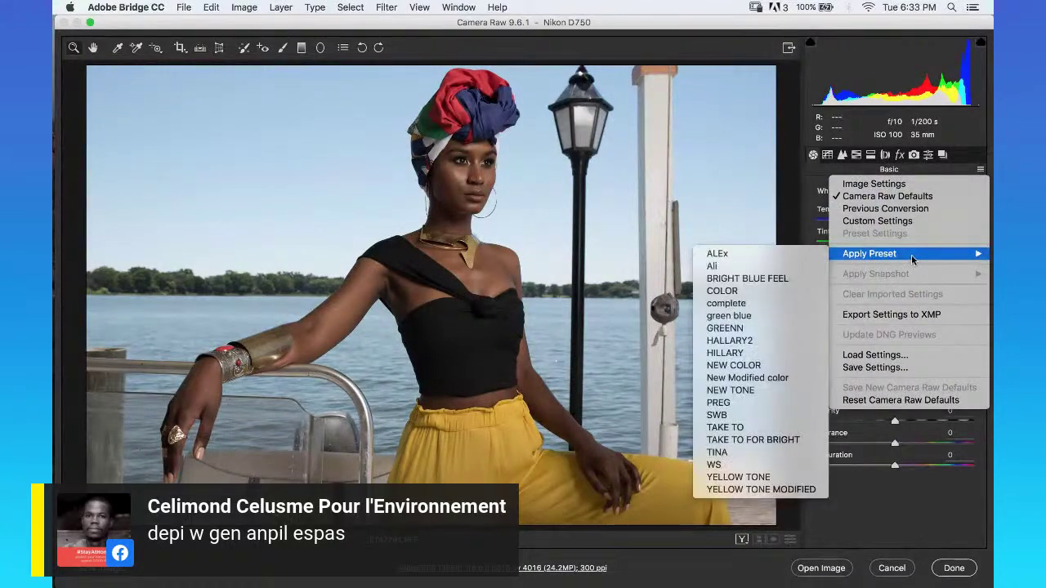
{"action": "left_click", "coordinate": [759, 268]}
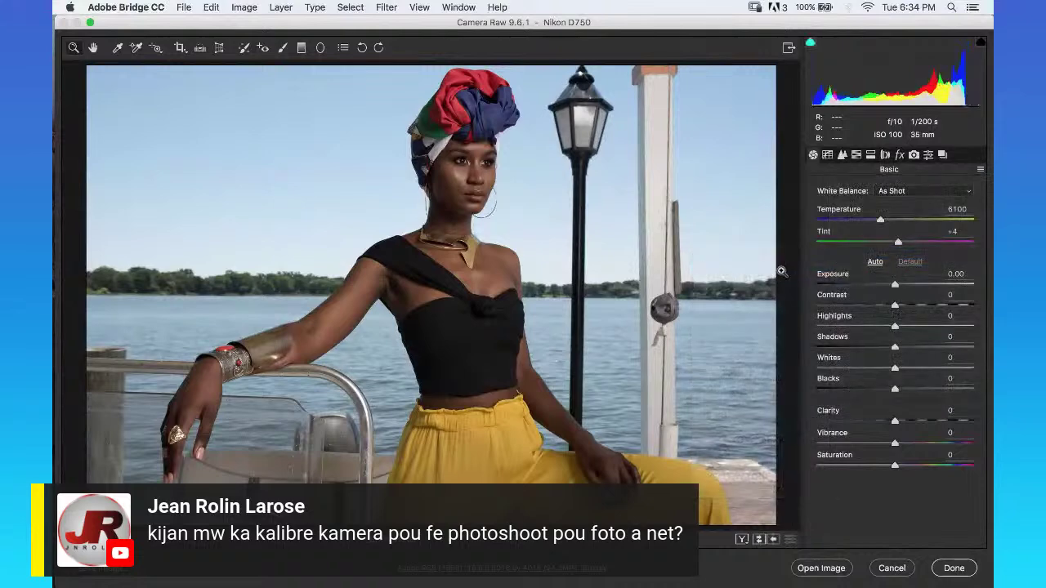
Try the ALEx preset, then settle on the HALLARY2 preset.
{"action": "left_click", "coordinate": [980, 170]}
{"action": "mouse_move", "coordinate": [875, 255]}
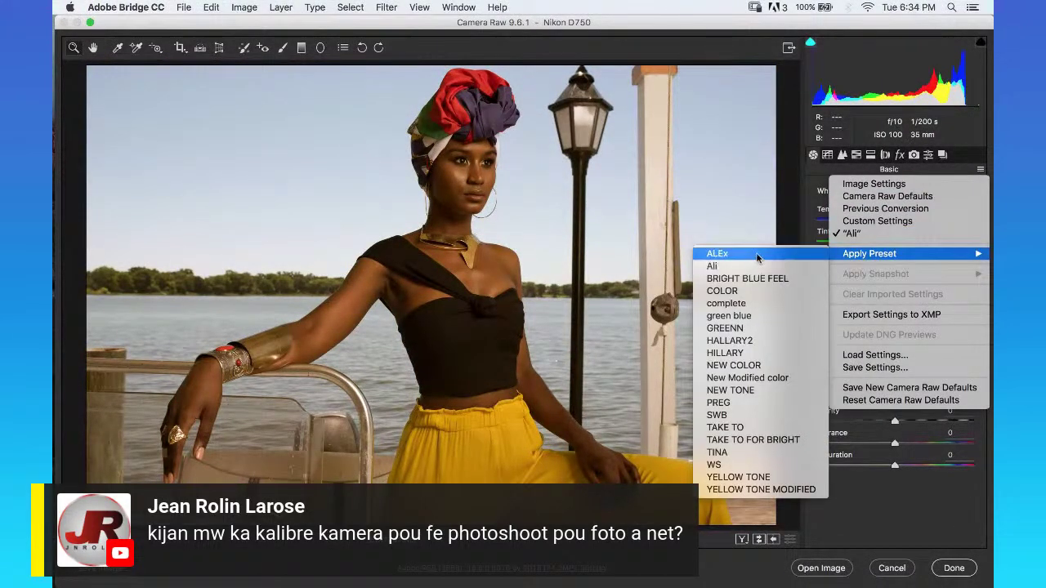
{"action": "left_click", "coordinate": [766, 258]}
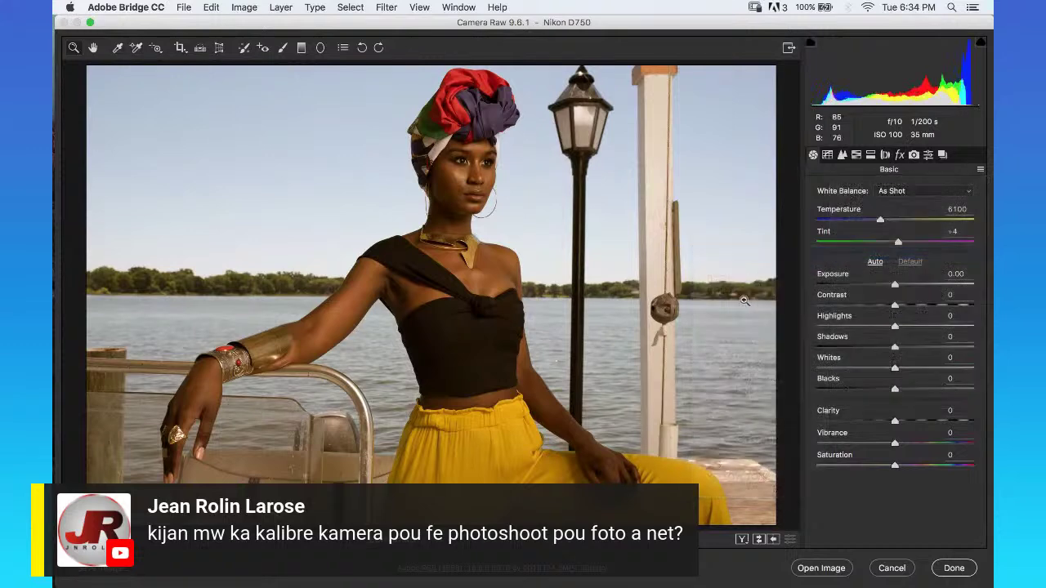
{"action": "left_click", "coordinate": [980, 170]}
{"action": "mouse_move", "coordinate": [899, 258]}
{"action": "left_click", "coordinate": [769, 342]}
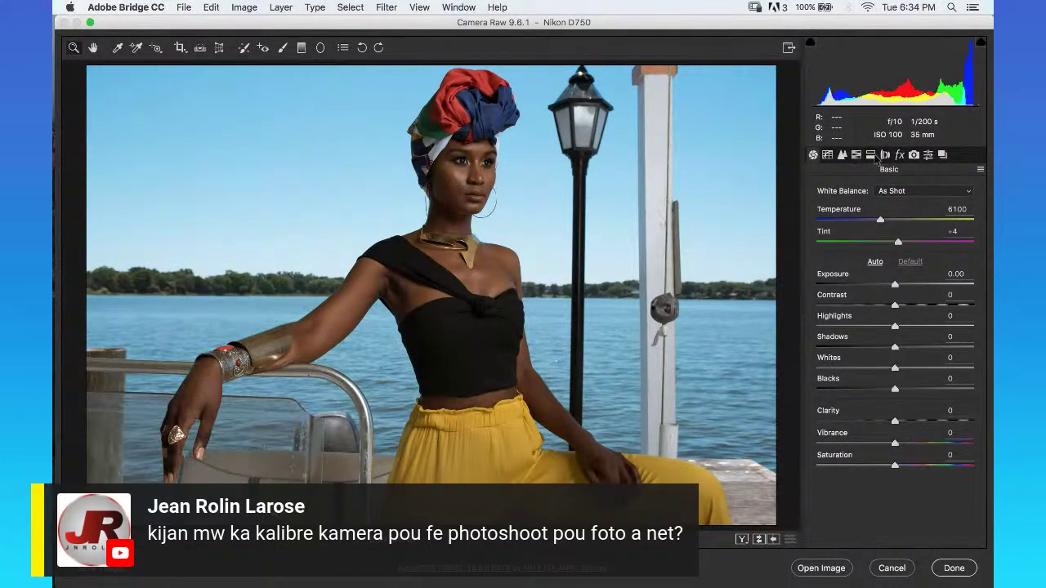
{"action": "left_click", "coordinate": [828, 158]}
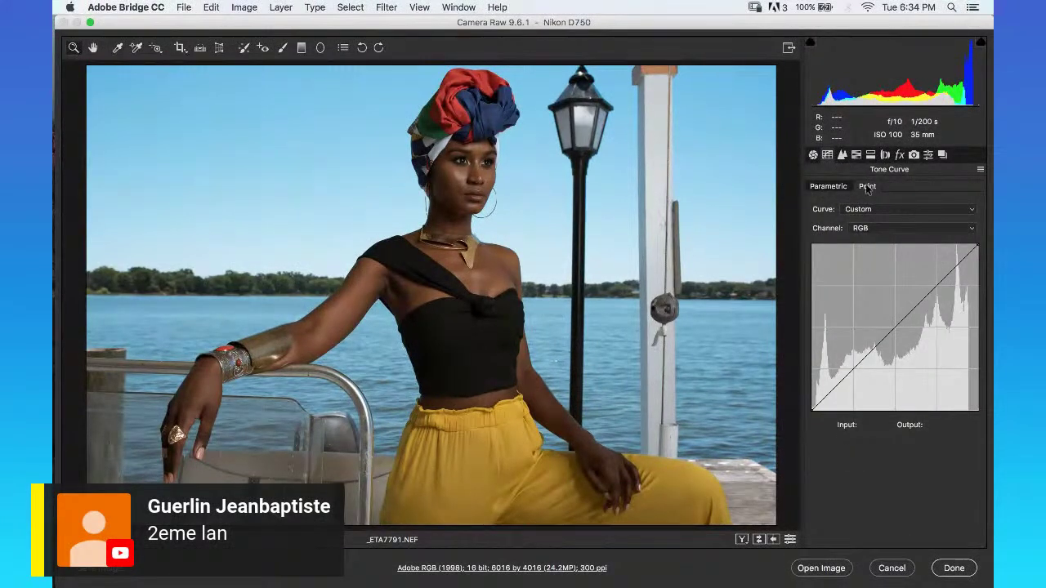
Inspect HALLARY2's parametric Tone Curve, Split Toning and HSL/Grayscale settings, then return to Basic.
{"action": "left_click", "coordinate": [830, 186]}
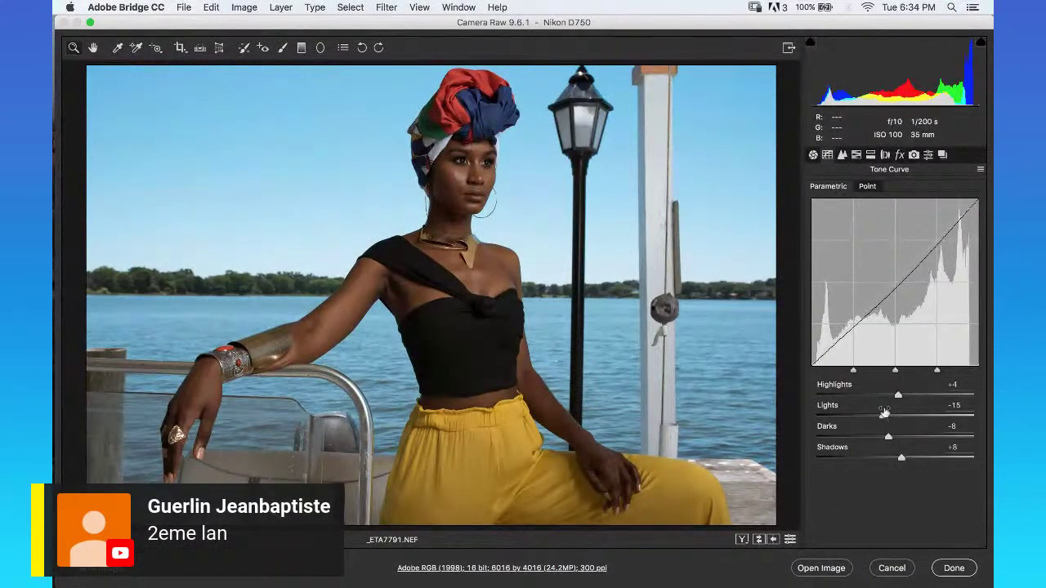
{"action": "left_click", "coordinate": [870, 155]}
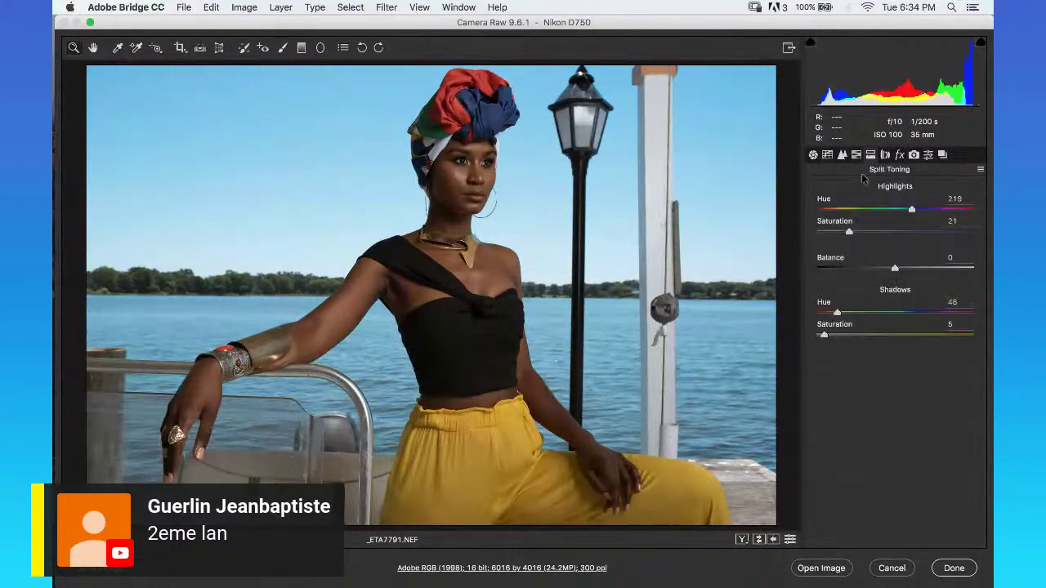
{"action": "left_click", "coordinate": [855, 154]}
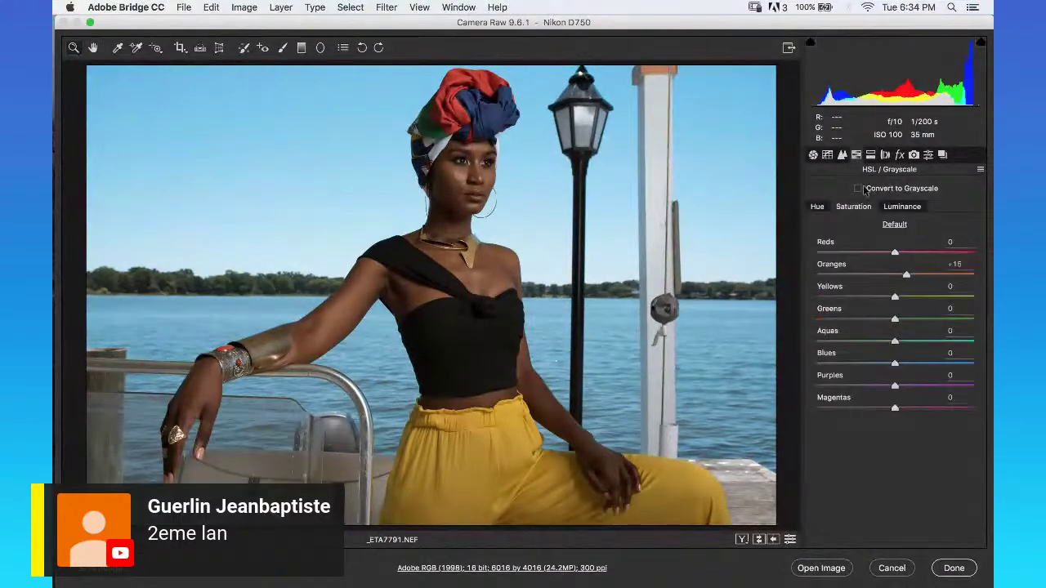
{"action": "left_click", "coordinate": [815, 156]}
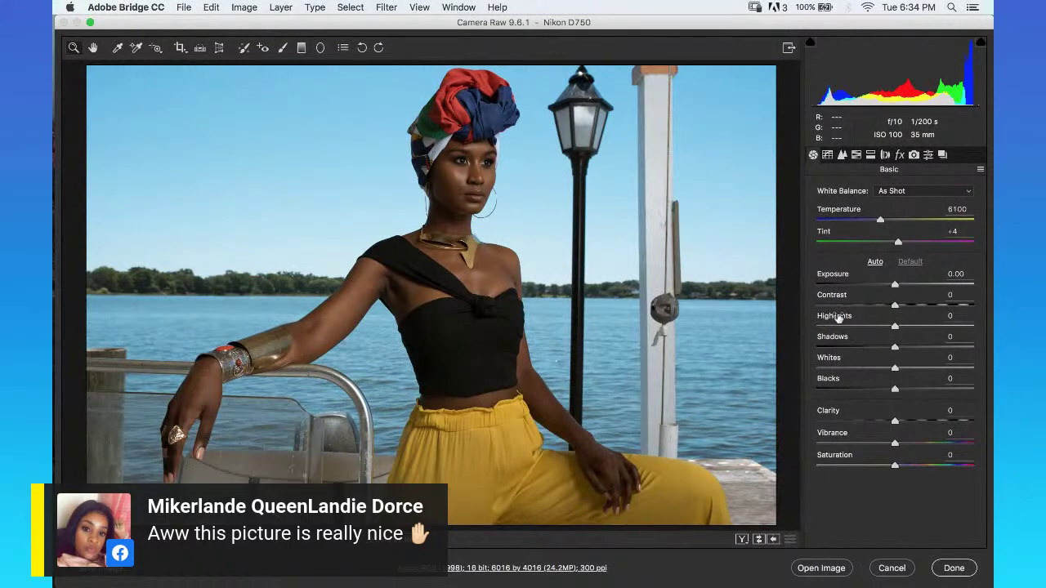
Enter Whites +9 and lift Shadows in steps from +16 to +35.
{"action": "left_click", "coordinate": [897, 369]}
{"action": "type", "text": "9"}
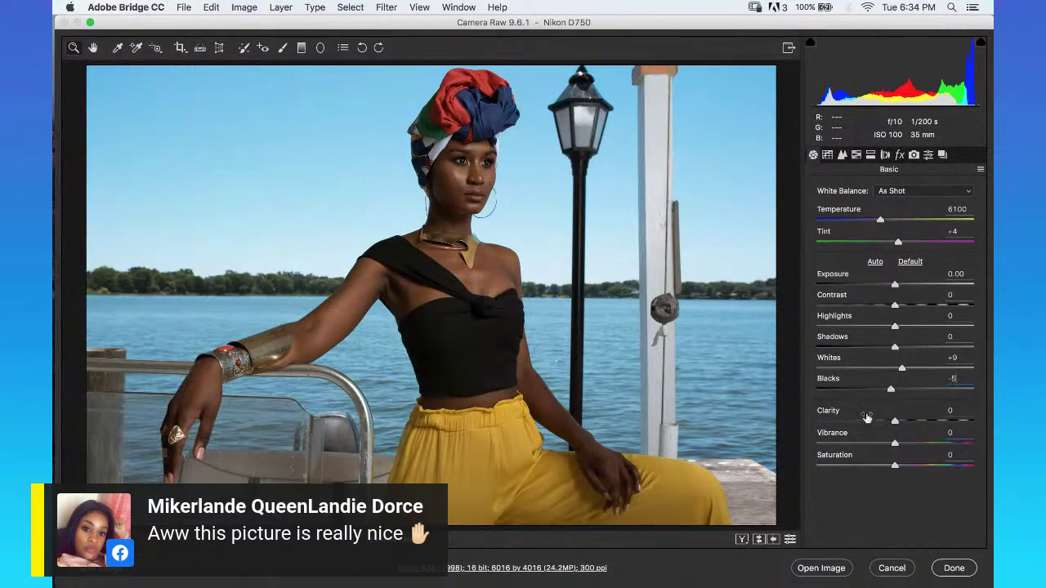
{"action": "left_click", "coordinate": [915, 348]}
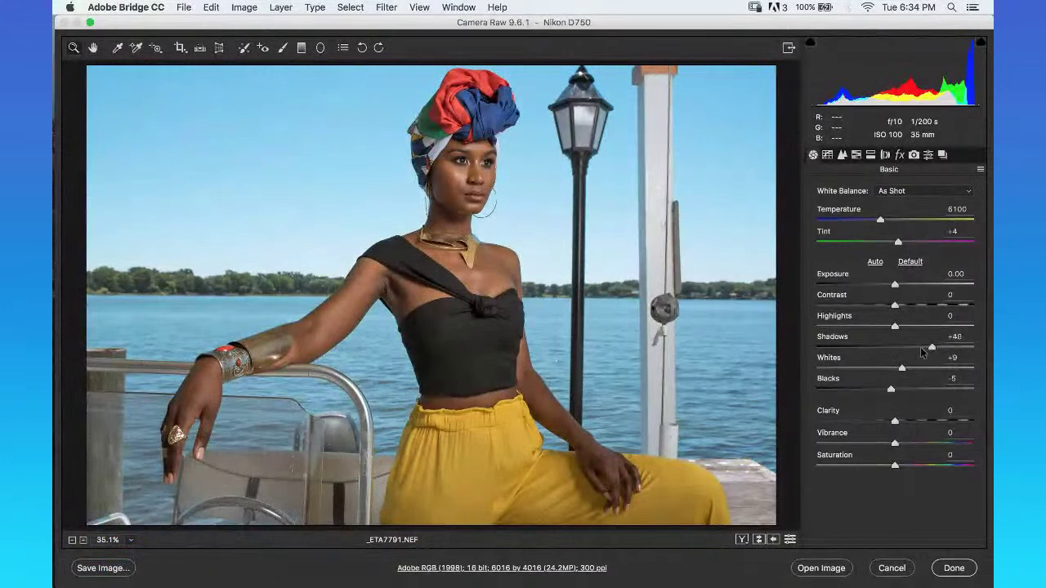
{"action": "left_click", "coordinate": [918, 348]}
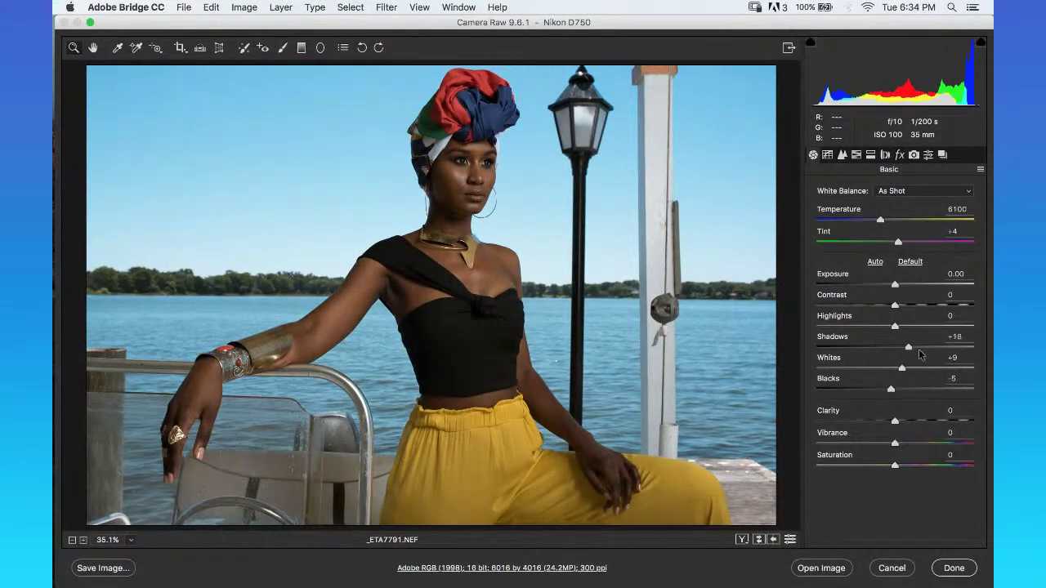
{"action": "left_click", "coordinate": [923, 349]}
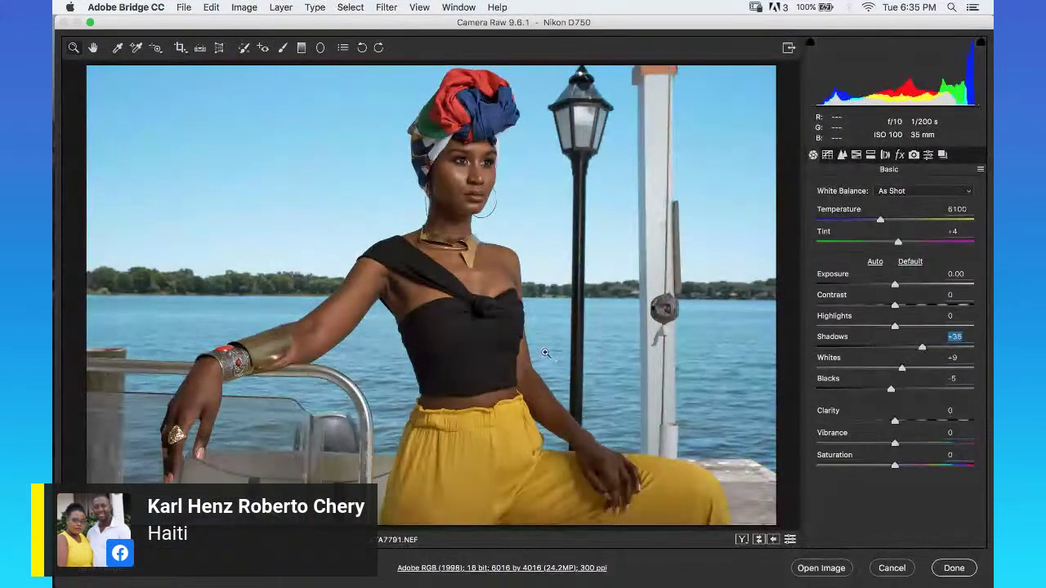
{"action": "left_click", "coordinate": [488, 333]}
{"action": "left_click", "coordinate": [399, 304]}
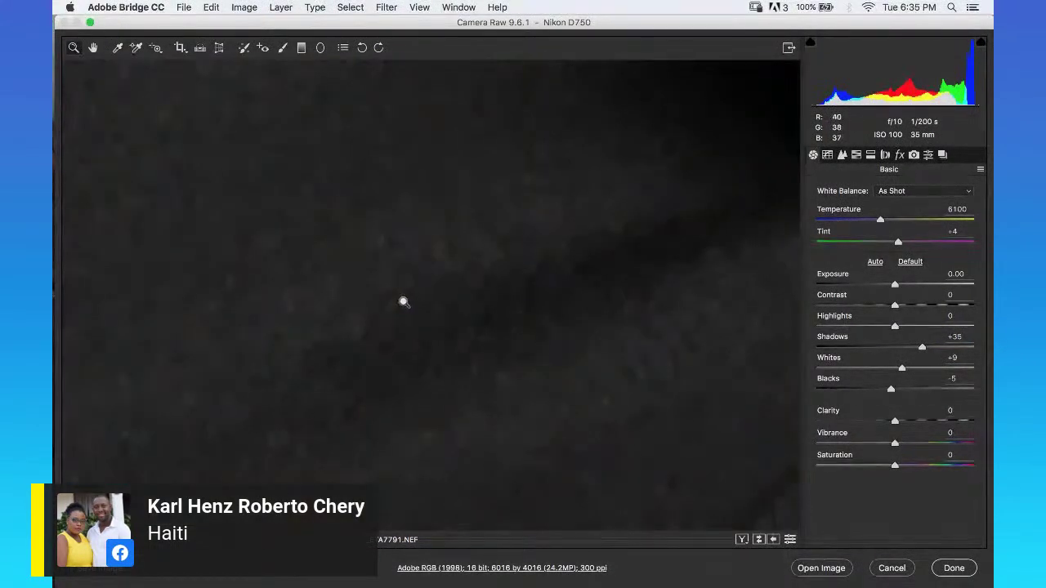
{"action": "key", "text": "alt"}
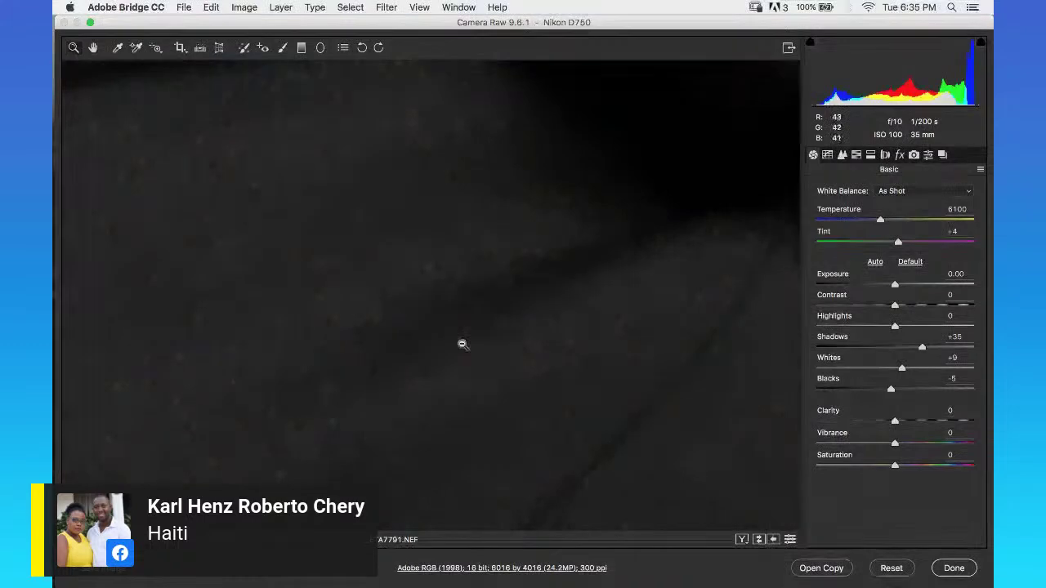
{"action": "left_click", "coordinate": [492, 340], "text": "alt"}
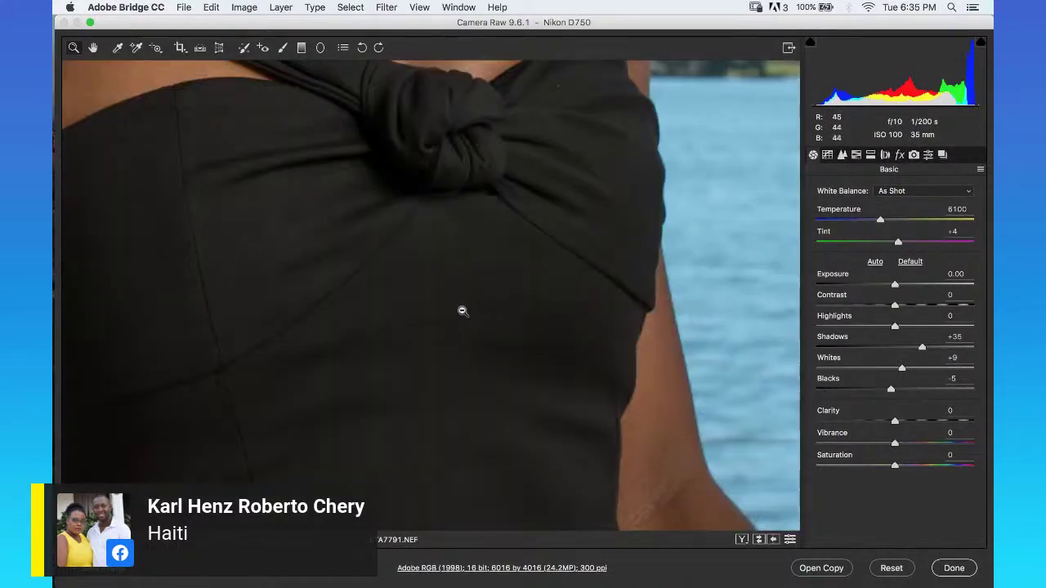
{"action": "left_click", "coordinate": [421, 311], "text": "alt"}
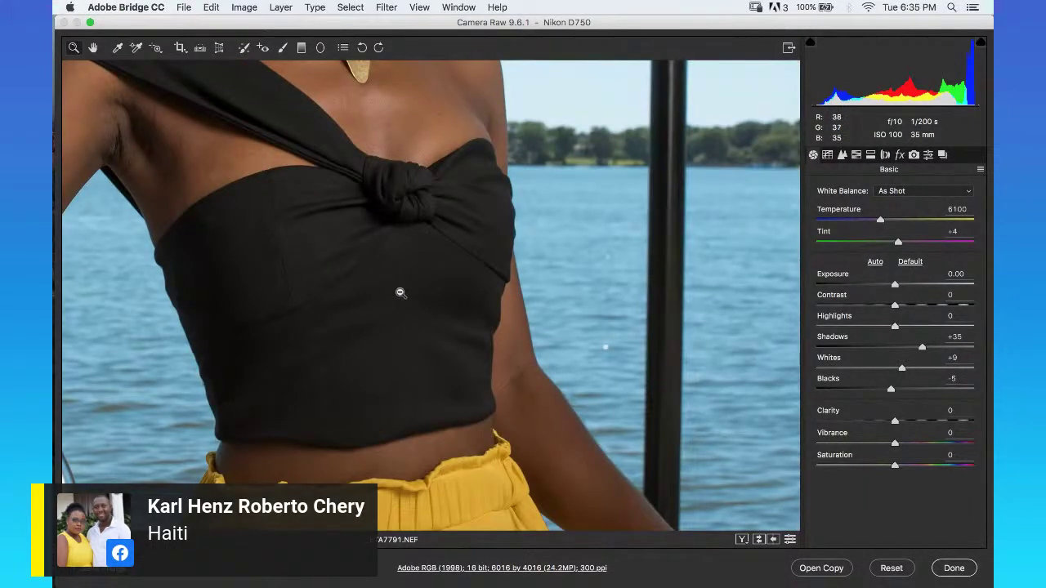
{"action": "left_click", "coordinate": [393, 290], "text": "alt"}
{"action": "left_click", "coordinate": [396, 289], "text": "alt"}
{"action": "left_click", "coordinate": [396, 289], "text": "alt"}
{"action": "left_click", "coordinate": [404, 286], "text": "alt"}
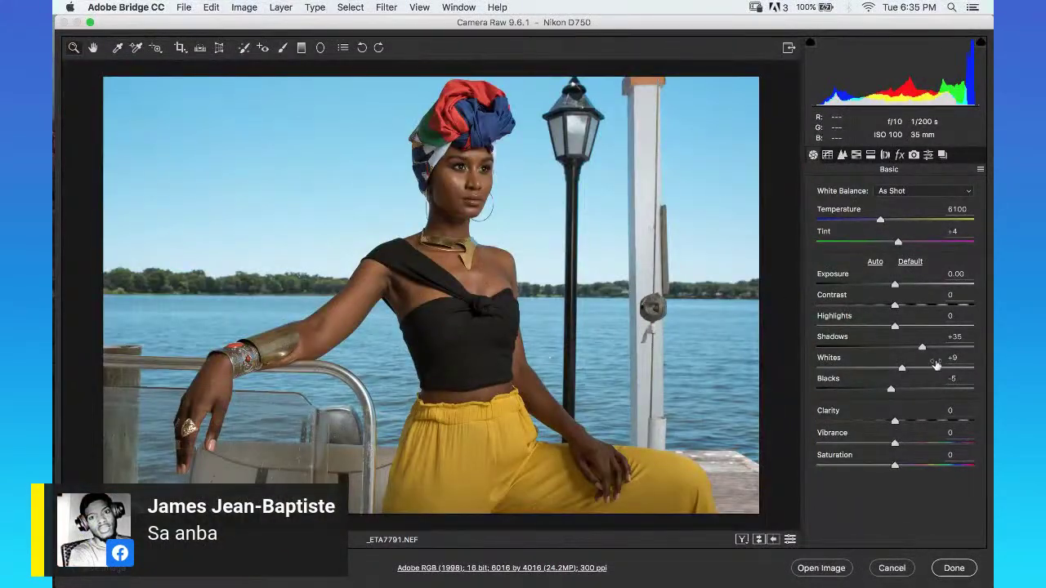
Test overall Shadows from -13 to +91, reset it to 0, and switch to the Adjustment Brush.
{"action": "left_click_drag", "start_coordinate": [923, 347], "coordinate": [929, 348]}
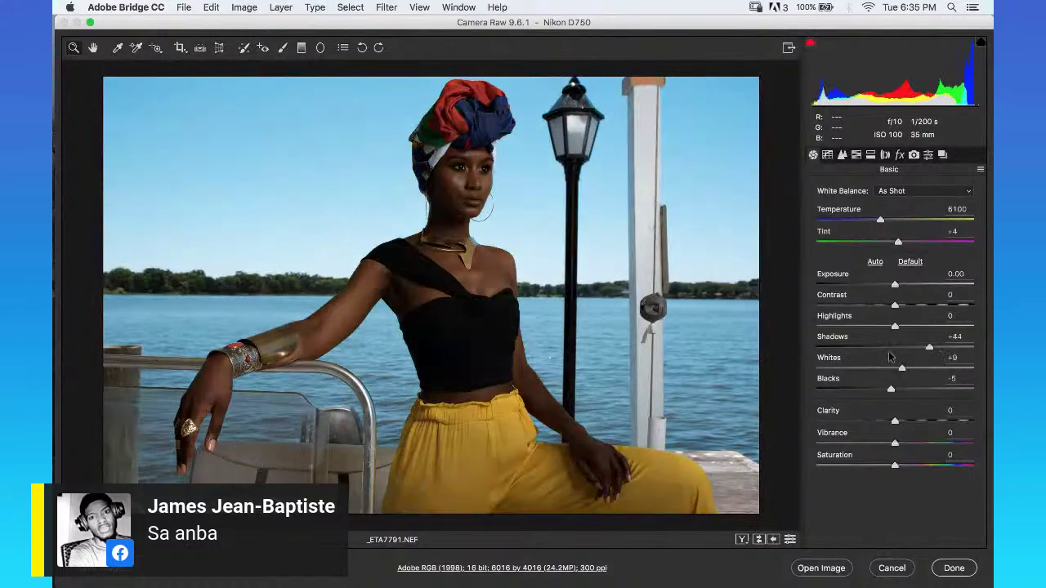
{"action": "left_click_drag", "start_coordinate": [891, 357], "coordinate": [850, 353]}
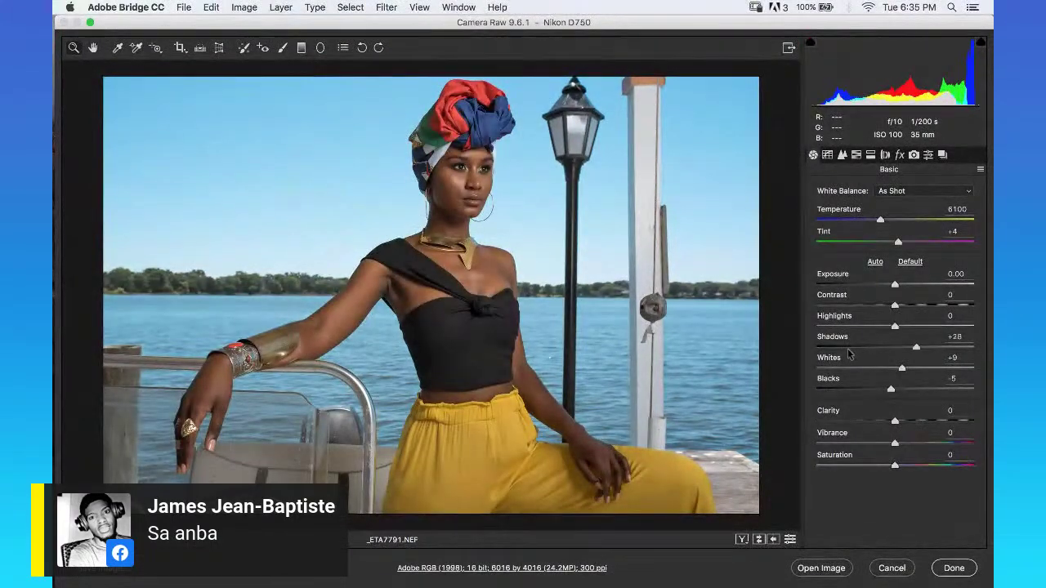
{"action": "left_click_drag", "start_coordinate": [916, 347], "coordinate": [944, 347]}
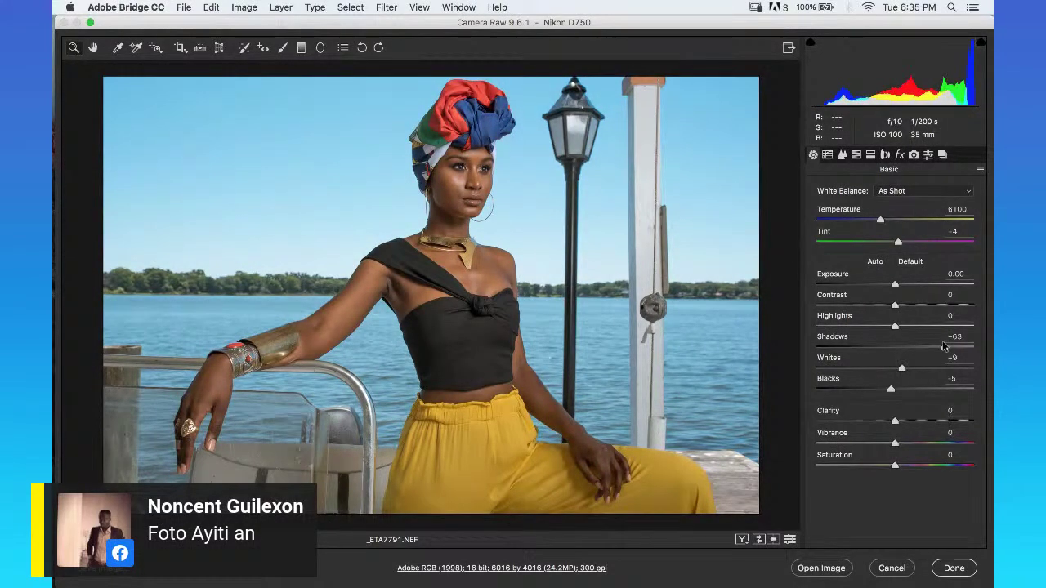
{"action": "left_click", "coordinate": [937, 340]}
{"action": "left_click_drag", "start_coordinate": [938, 344], "coordinate": [884, 351]}
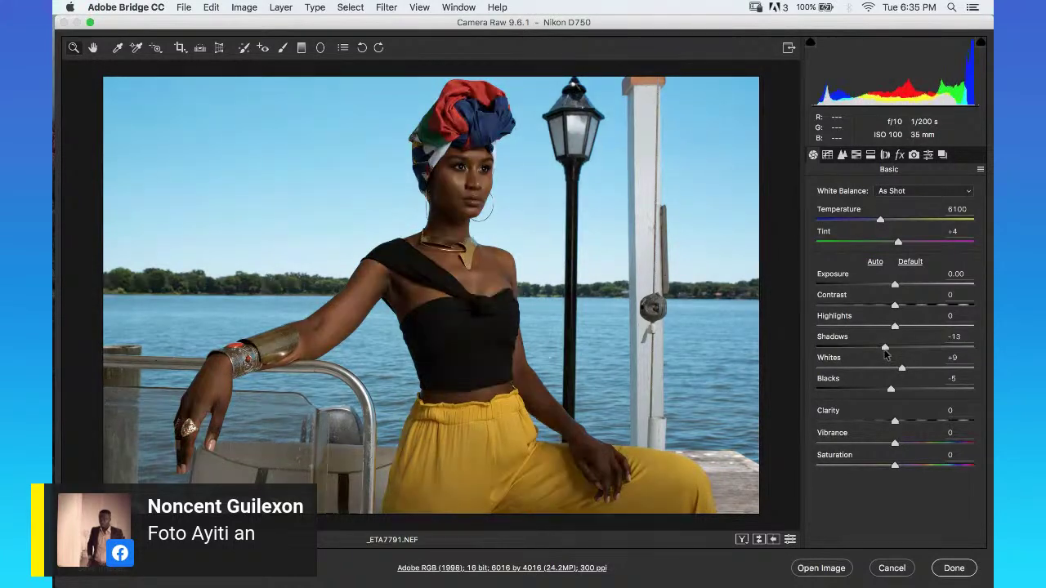
{"action": "left_click", "coordinate": [964, 343]}
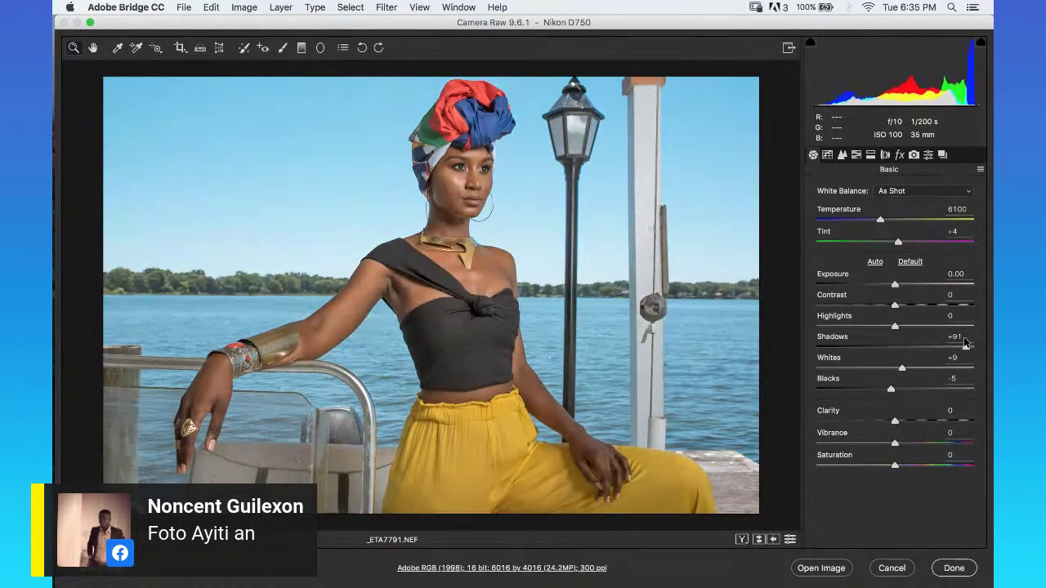
{"action": "double_click", "coordinate": [961, 345]}
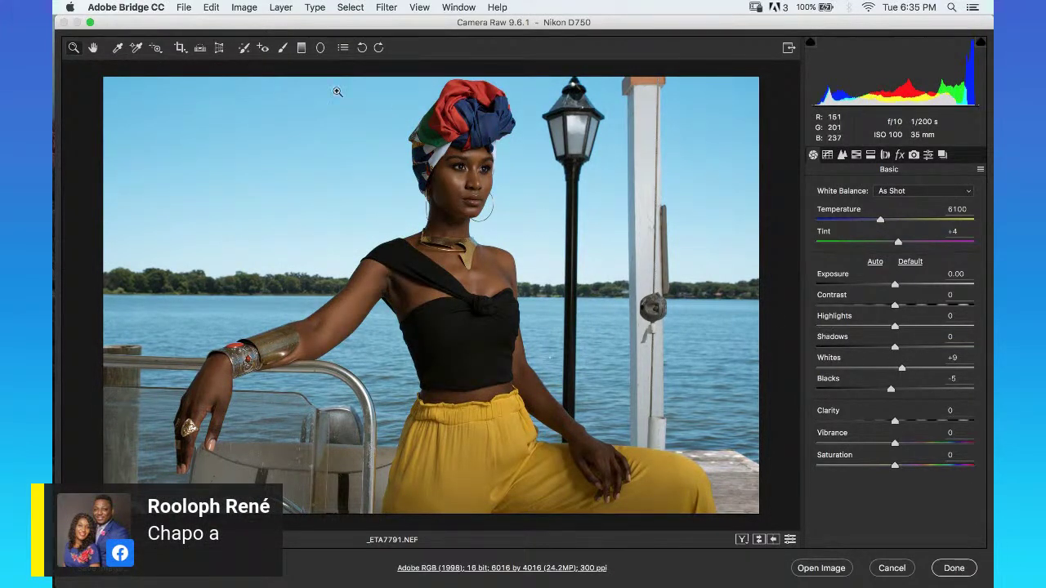
{"action": "left_click", "coordinate": [282, 48]}
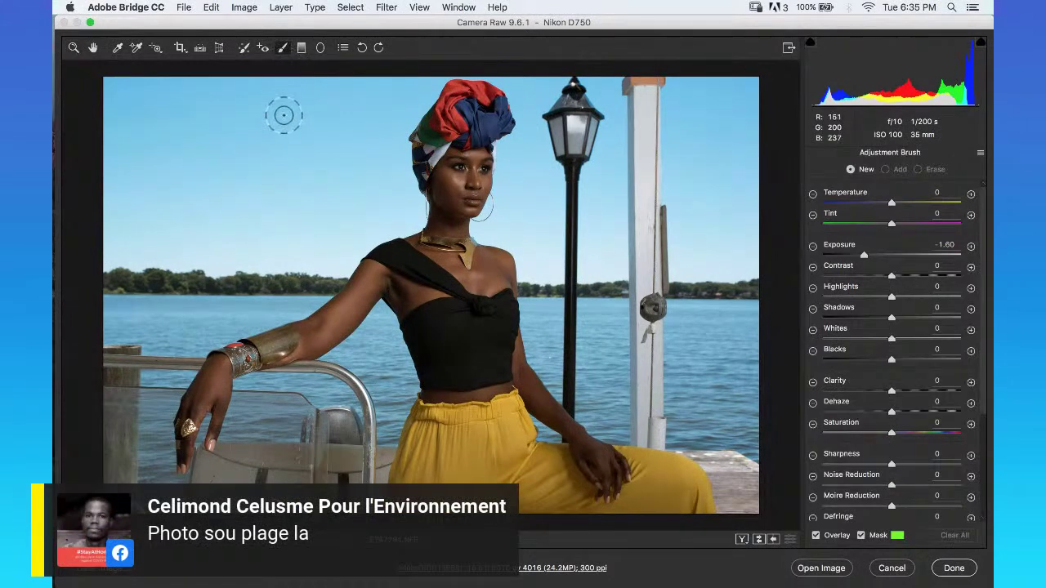
{"action": "left_click", "coordinate": [980, 153]}
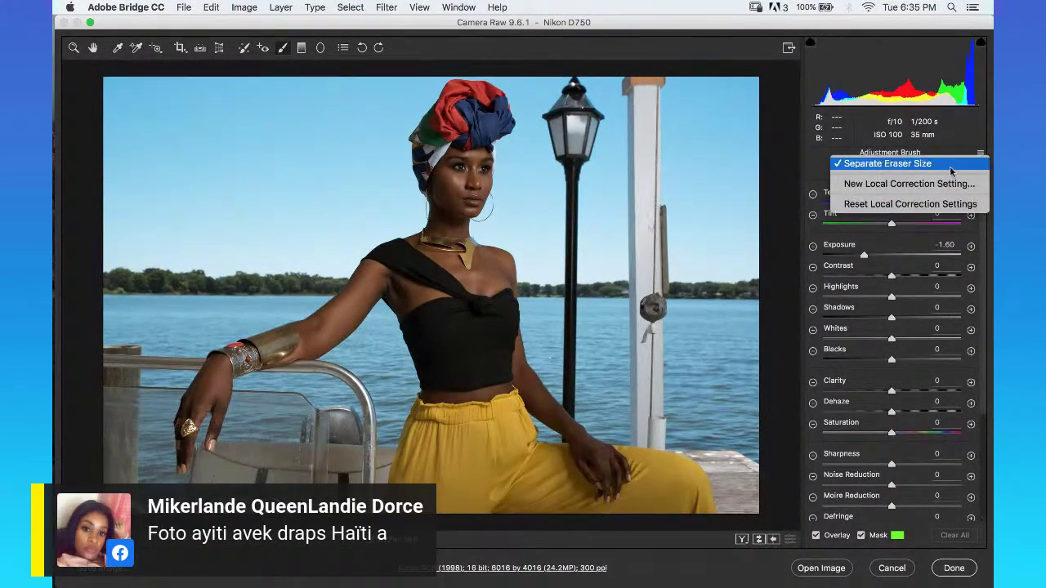
Reset local corrections, set brush Shadows to +65, and paint a first stroke on the black top.
{"action": "left_click", "coordinate": [939, 204]}
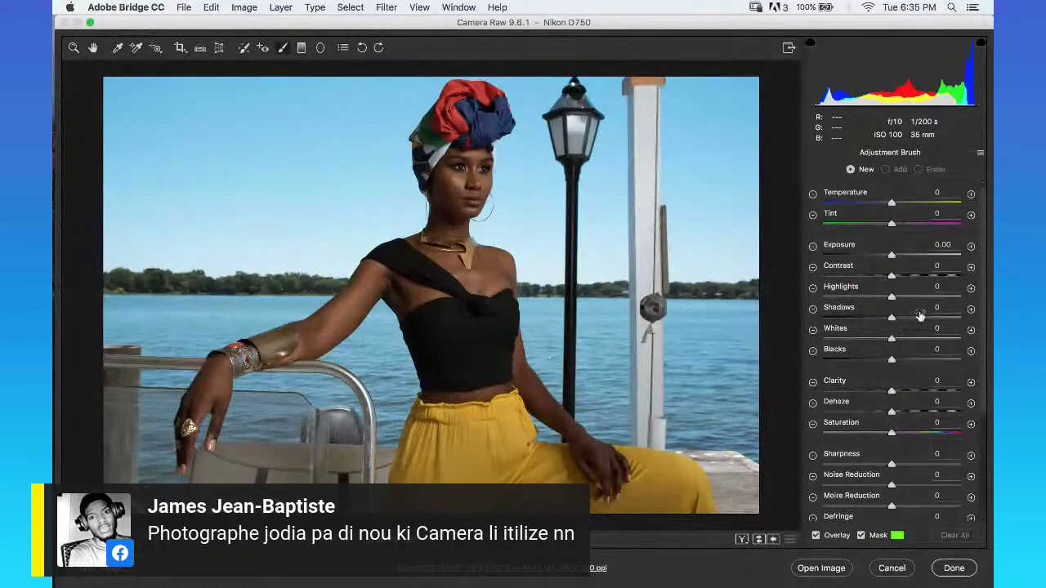
{"action": "left_click_drag", "start_coordinate": [920, 319], "coordinate": [937, 319]}
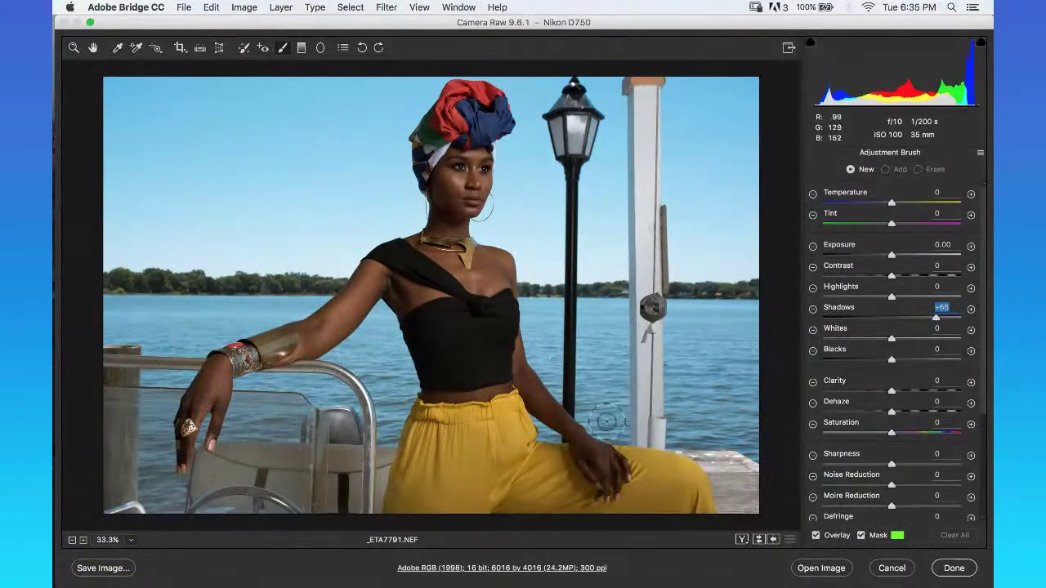
{"action": "mouse_move", "coordinate": [490, 325]}
{"action": "left_mouse_down"}
{"action": "mouse_move", "coordinate": [457, 353]}
{"action": "mouse_move", "coordinate": [473, 342]}
{"action": "left_mouse_up"}
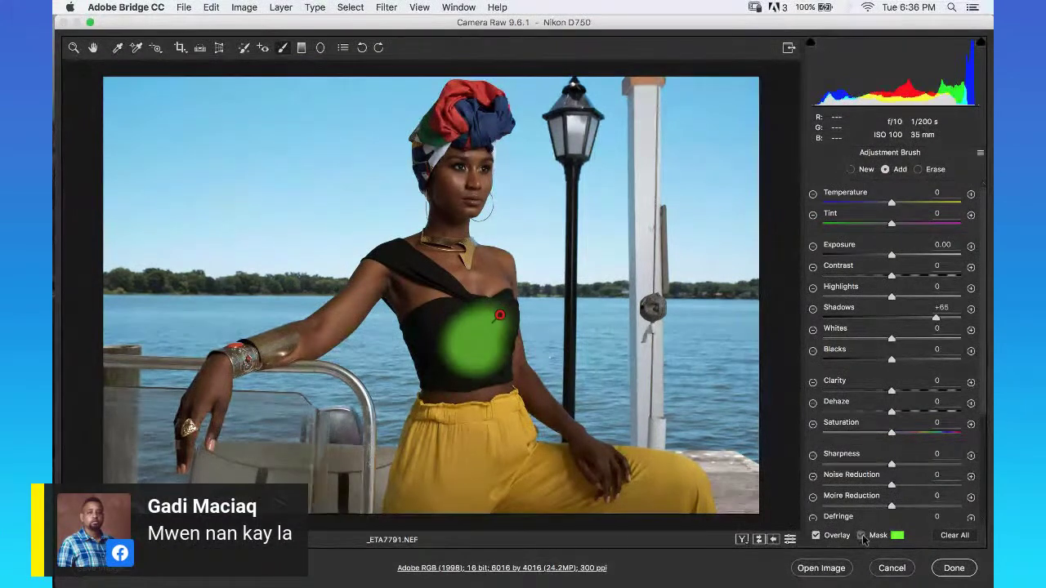
{"action": "left_click", "coordinate": [860, 536]}
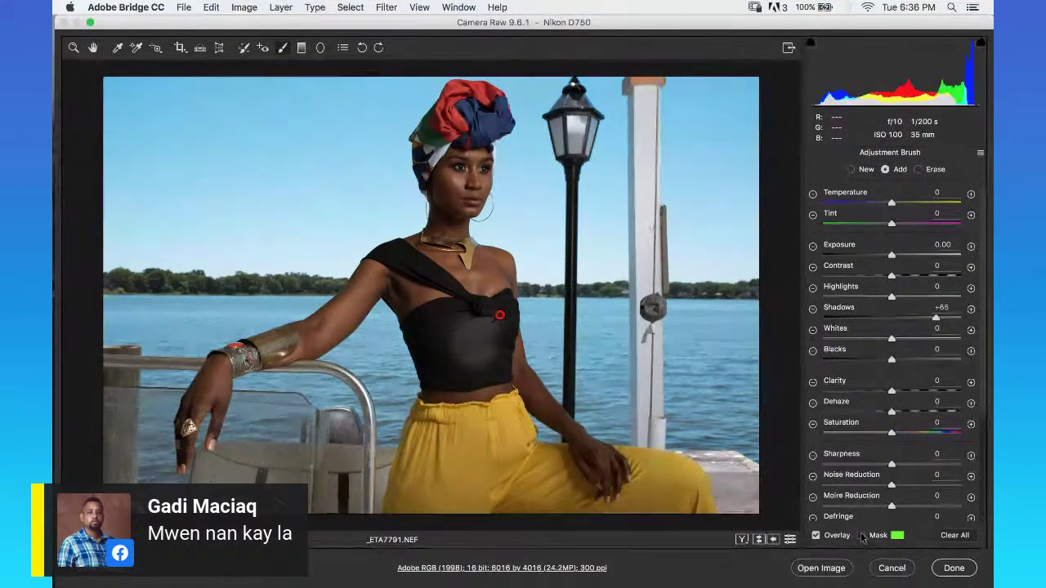
{"action": "left_click", "coordinate": [861, 536]}
{"action": "left_click", "coordinate": [860, 536]}
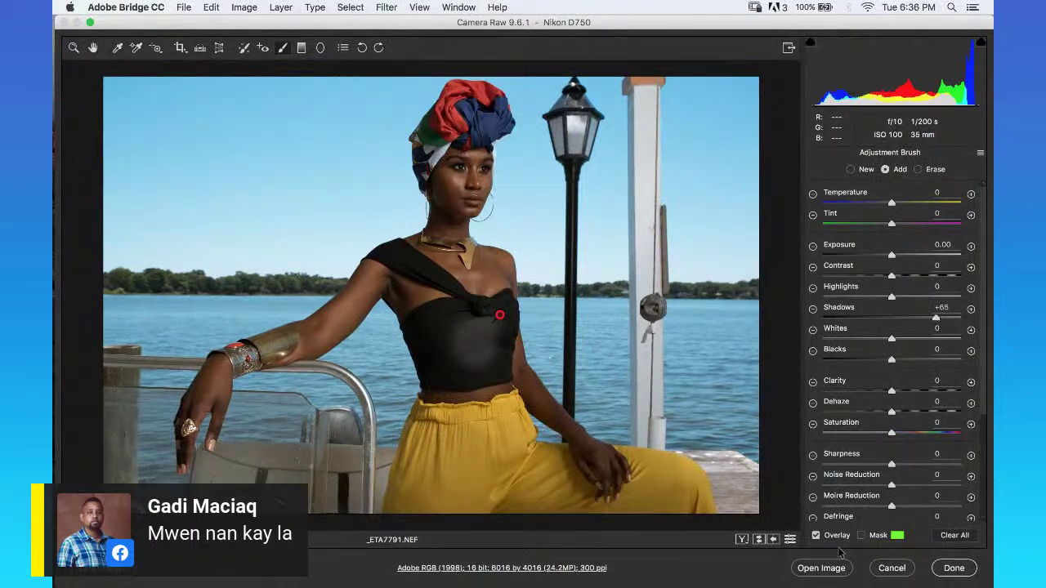
Zoom in and paint the shadow lift down the black top and up to the knot.
{"action": "key", "text": "z"}
{"action": "left_click", "coordinate": [480, 359]}
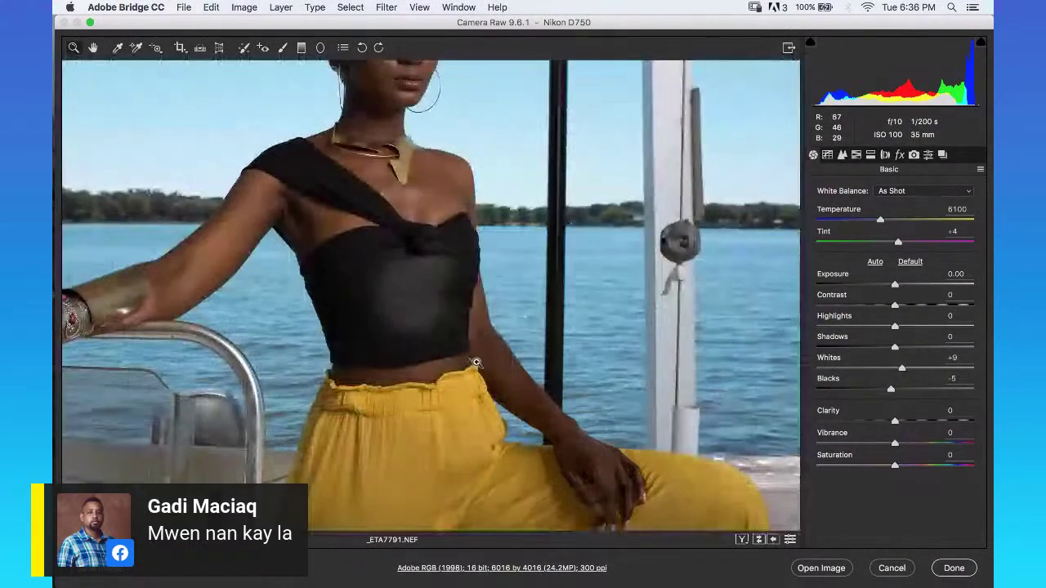
{"action": "left_click", "coordinate": [410, 319]}
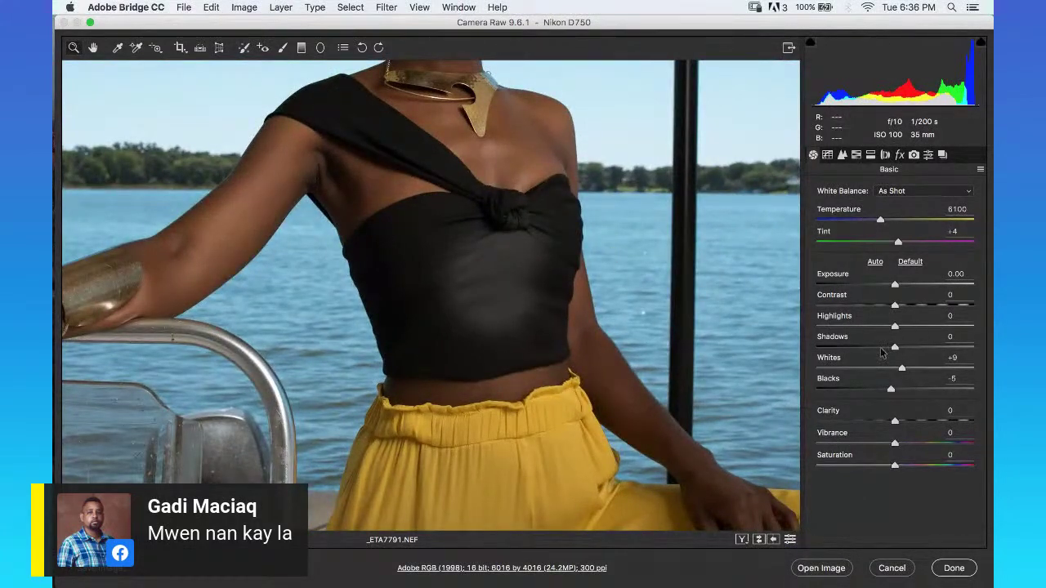
{"action": "key", "text": "k"}
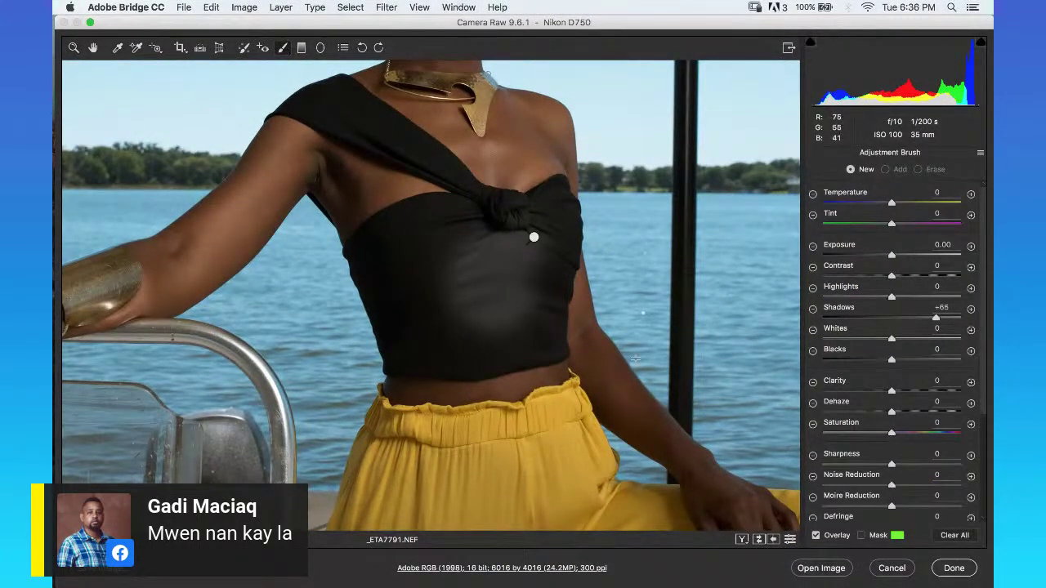
{"action": "left_click_drag", "start_coordinate": [534, 237], "coordinate": [533, 238]}
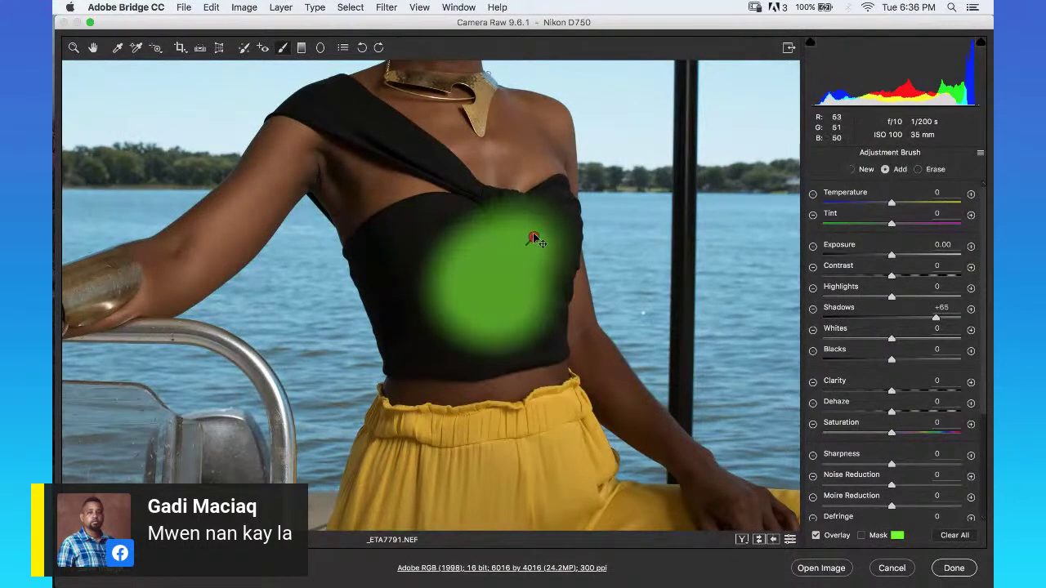
{"action": "mouse_move", "coordinate": [469, 242]}
{"action": "left_mouse_down"}
{"action": "mouse_move", "coordinate": [432, 250]}
{"action": "mouse_move", "coordinate": [467, 316]}
{"action": "mouse_move", "coordinate": [504, 338]}
{"action": "mouse_move", "coordinate": [467, 338]}
{"action": "mouse_move", "coordinate": [444, 319]}
{"action": "mouse_move", "coordinate": [497, 303]}
{"action": "left_mouse_up"}
{"action": "mouse_move", "coordinate": [546, 266]}
{"action": "left_mouse_down"}
{"action": "mouse_move", "coordinate": [545, 311]}
{"action": "mouse_move", "coordinate": [517, 340]}
{"action": "left_mouse_up"}
{"action": "mouse_move", "coordinate": [540, 254]}
{"action": "left_mouse_down"}
{"action": "mouse_move", "coordinate": [543, 219]}
{"action": "mouse_move", "coordinate": [501, 213]}
{"action": "mouse_move", "coordinate": [482, 231]}
{"action": "mouse_move", "coordinate": [441, 218]}
{"action": "mouse_move", "coordinate": [406, 244]}
{"action": "mouse_move", "coordinate": [418, 342]}
{"action": "mouse_move", "coordinate": [399, 338]}
{"action": "mouse_move", "coordinate": [382, 244]}
{"action": "mouse_move", "coordinate": [406, 221]}
{"action": "left_mouse_up"}
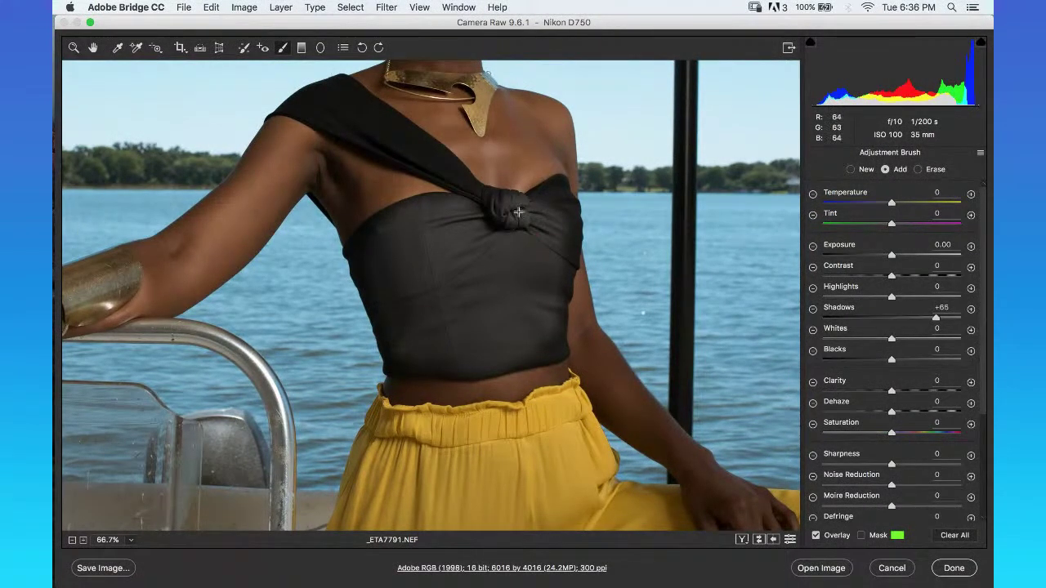
{"action": "mouse_move", "coordinate": [498, 214]}
{"action": "left_mouse_down"}
{"action": "mouse_move", "coordinate": [485, 215]}
{"action": "mouse_move", "coordinate": [549, 213]}
{"action": "mouse_move", "coordinate": [553, 203]}
{"action": "mouse_move", "coordinate": [527, 212]}
{"action": "left_mouse_up"}
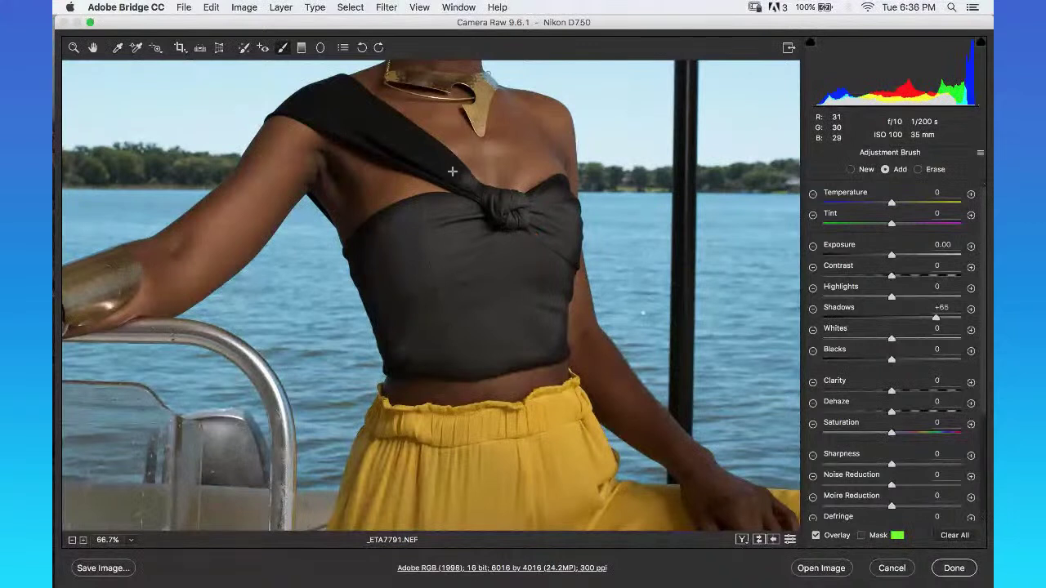
Paint the shadow lift along the shoulder strap, across the knot and both sides of the bodice.
{"action": "mouse_move", "coordinate": [371, 135]}
{"action": "left_mouse_down"}
{"action": "mouse_move", "coordinate": [397, 142]}
{"action": "mouse_move", "coordinate": [313, 107]}
{"action": "mouse_move", "coordinate": [375, 128]}
{"action": "mouse_move", "coordinate": [329, 115]}
{"action": "mouse_move", "coordinate": [344, 99]}
{"action": "mouse_move", "coordinate": [418, 153]}
{"action": "left_mouse_up"}
{"action": "mouse_move", "coordinate": [339, 119]}
{"action": "left_mouse_down"}
{"action": "mouse_move", "coordinate": [378, 148]}
{"action": "mouse_move", "coordinate": [402, 149]}
{"action": "mouse_move", "coordinate": [415, 133]}
{"action": "mouse_move", "coordinate": [441, 135]}
{"action": "left_mouse_up"}
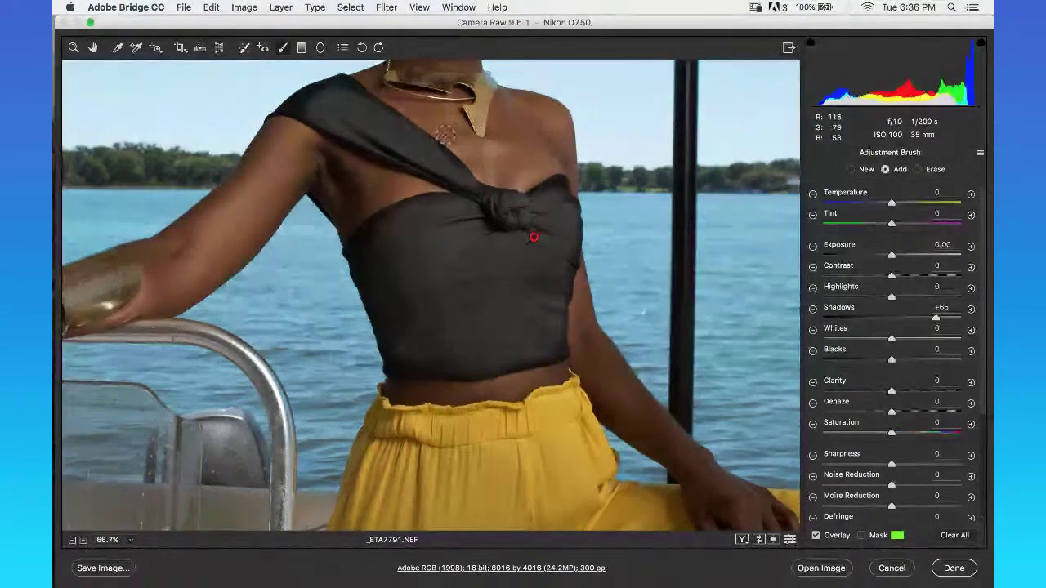
{"action": "left_click_drag", "start_coordinate": [498, 205], "coordinate": [562, 205]}
{"action": "left_click_drag", "start_coordinate": [557, 262], "coordinate": [557, 328]}
{"action": "left_click_drag", "start_coordinate": [384, 226], "coordinate": [422, 346]}
{"action": "mouse_move", "coordinate": [518, 224]}
{"action": "left_mouse_down"}
{"action": "mouse_move", "coordinate": [474, 195]}
{"action": "mouse_move", "coordinate": [481, 202]}
{"action": "left_mouse_up"}
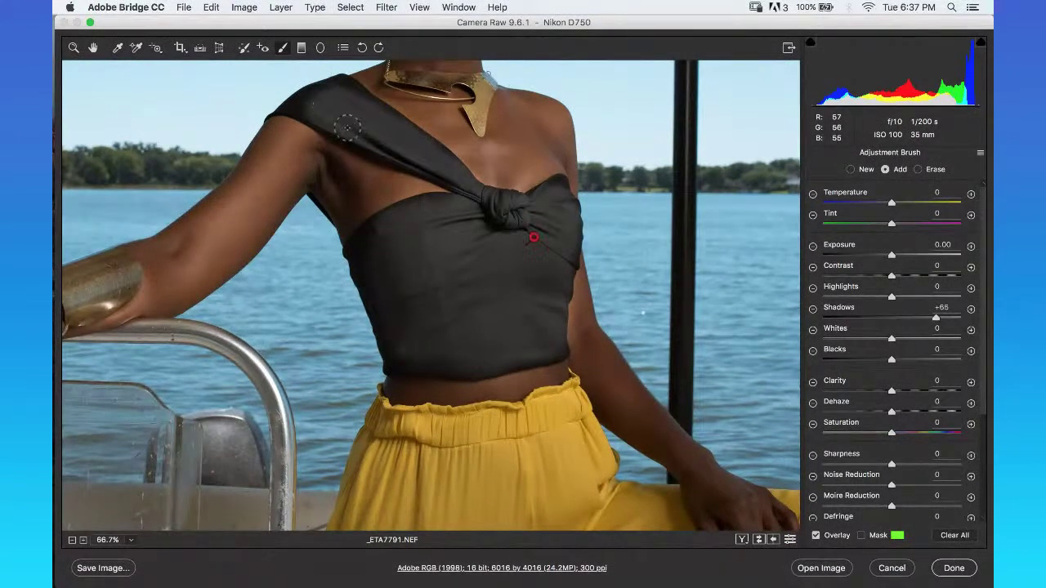
{"action": "left_click_drag", "start_coordinate": [397, 238], "coordinate": [427, 242]}
{"action": "key", "text": "z"}
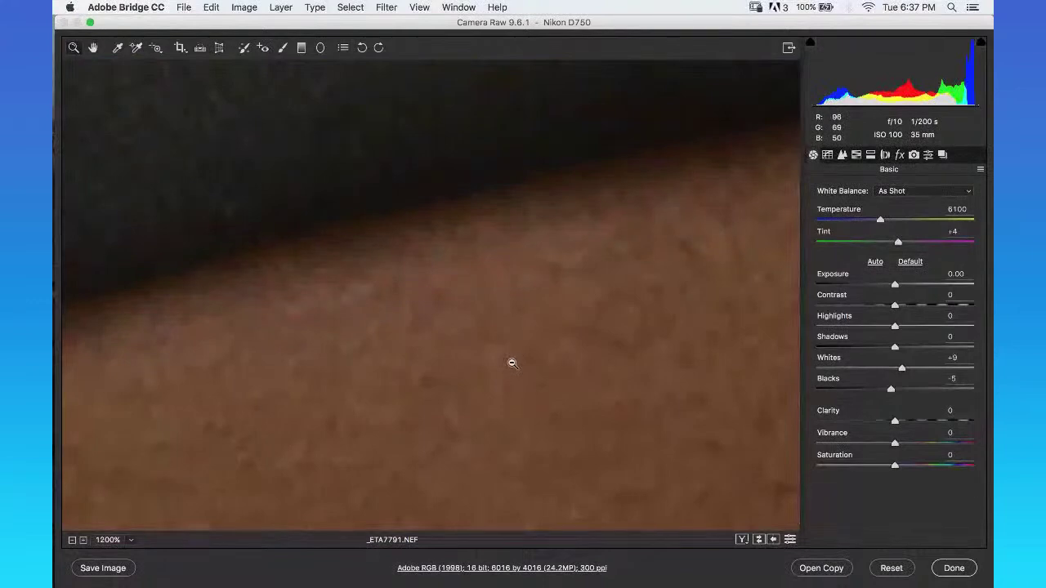
Zoom to 300% on the waistline and brush Shadows +65 along the lower edge of the black top.
{"action": "left_click", "coordinate": [512, 358], "text": "alt"}
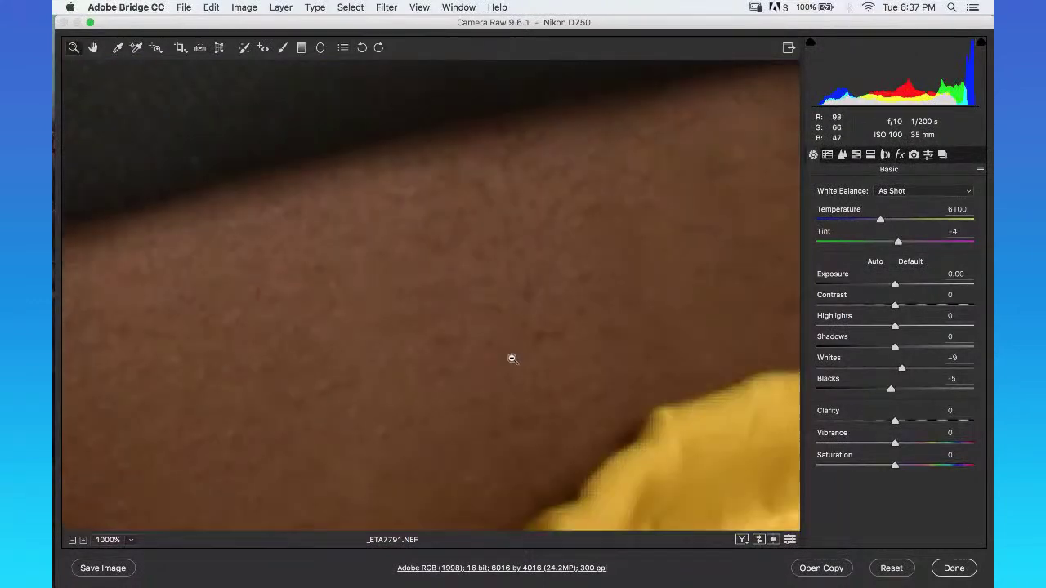
{"action": "left_click", "coordinate": [513, 358], "text": "alt"}
{"action": "left_click", "coordinate": [511, 355], "text": "alt"}
{"action": "left_click", "coordinate": [505, 352], "text": "alt"}
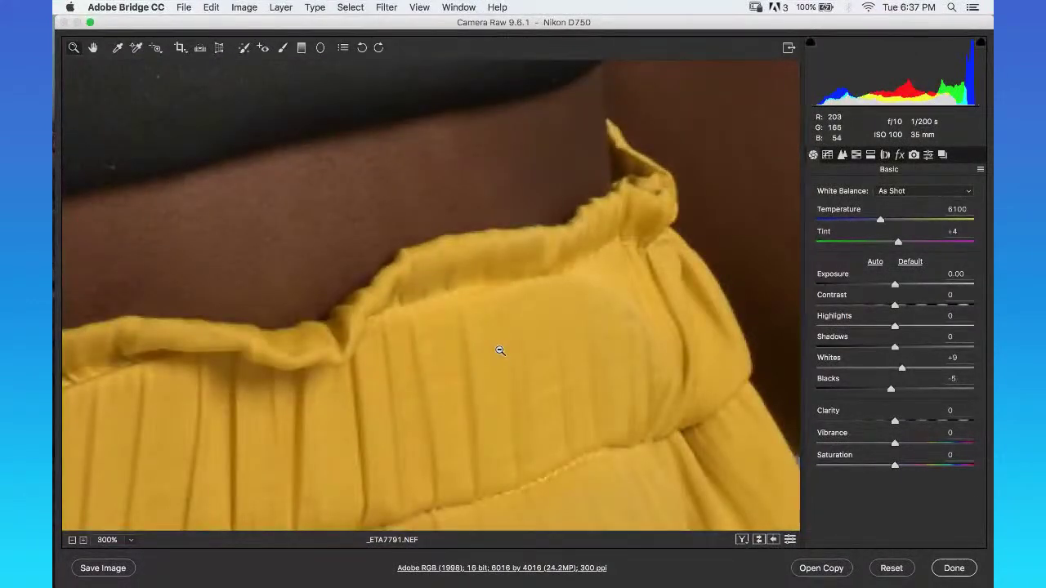
{"action": "scroll", "coordinate": [500, 351], "scroll_direction": "down", "scroll_amount": 3}
{"action": "scroll", "coordinate": [550, 355], "scroll_direction": "up", "scroll_amount": 10}
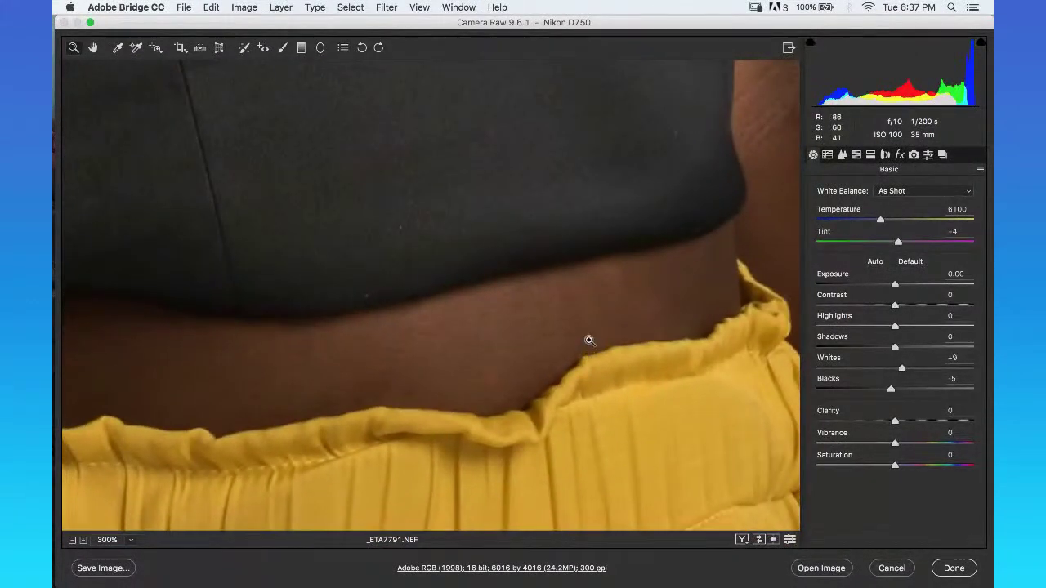
{"action": "left_click", "coordinate": [285, 48]}
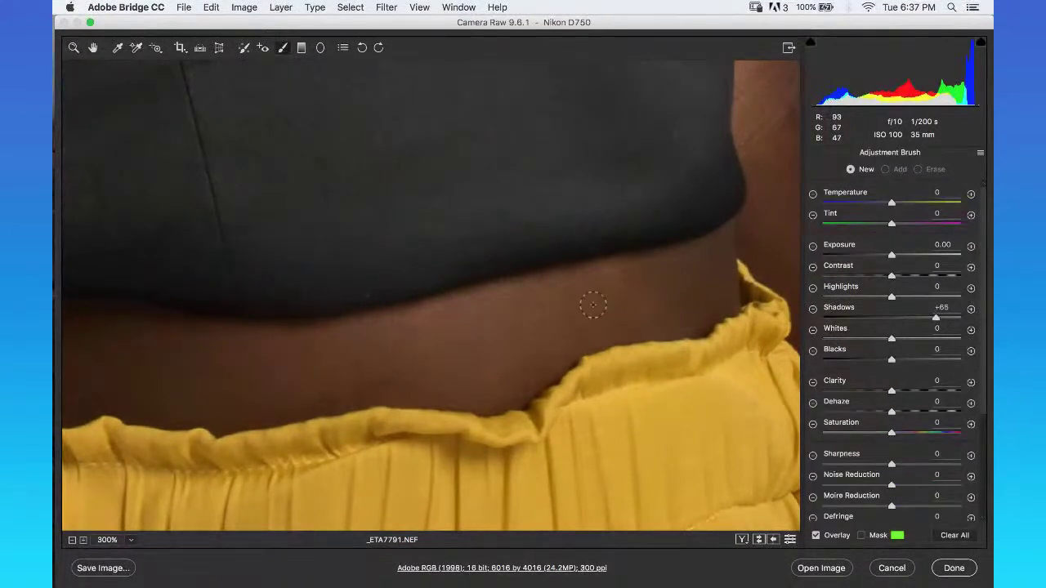
{"action": "mouse_move", "coordinate": [537, 223]}
{"action": "left_mouse_down"}
{"action": "mouse_move", "coordinate": [529, 247]}
{"action": "mouse_move", "coordinate": [587, 228]}
{"action": "mouse_move", "coordinate": [520, 250]}
{"action": "mouse_move", "coordinate": [566, 230]}
{"action": "mouse_move", "coordinate": [567, 246]}
{"action": "mouse_move", "coordinate": [596, 229]}
{"action": "mouse_move", "coordinate": [476, 265]}
{"action": "mouse_move", "coordinate": [521, 271]}
{"action": "mouse_move", "coordinate": [527, 283]}
{"action": "mouse_move", "coordinate": [492, 284]}
{"action": "mouse_move", "coordinate": [532, 294]}
{"action": "left_mouse_up"}
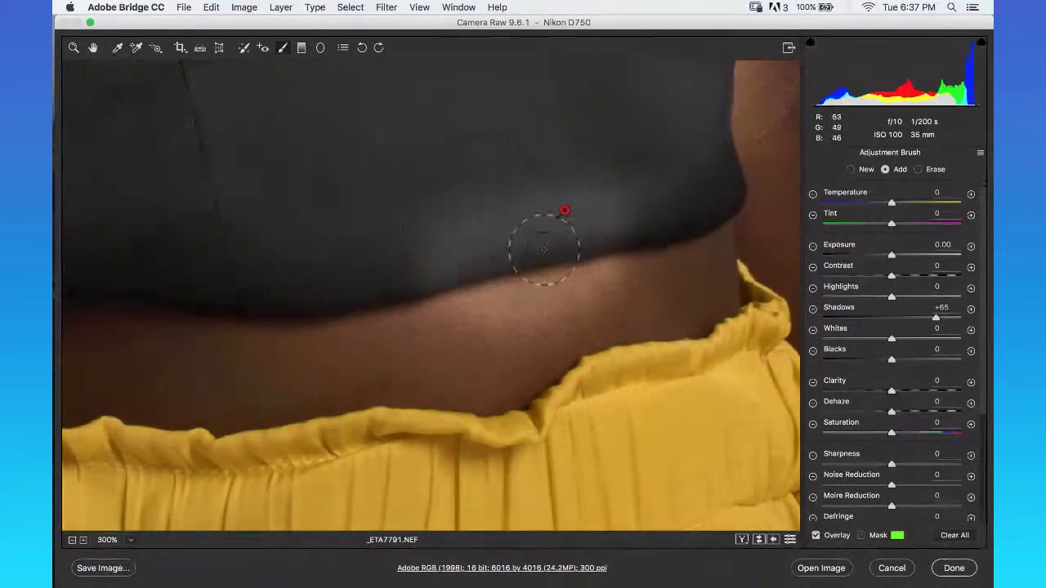
Zoom back out to show the whole top and return to the Adjustment Brush.
{"action": "key", "text": "z"}
{"action": "left_click", "coordinate": [537, 253], "text": "alt"}
{"action": "left_click", "coordinate": [491, 288], "text": "alt"}
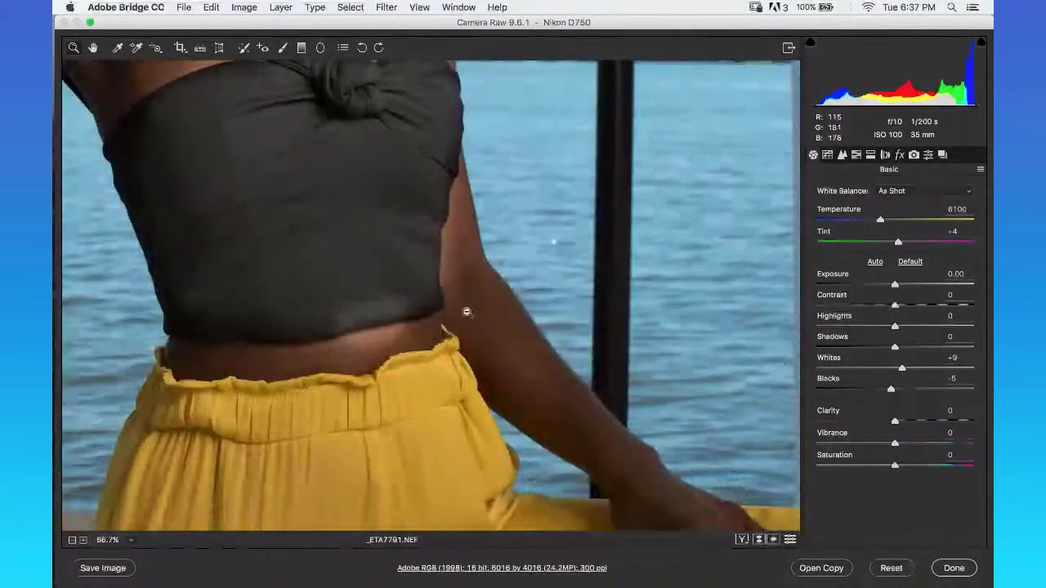
{"action": "left_click", "coordinate": [459, 314], "text": "alt"}
{"action": "scroll", "coordinate": [441, 303], "scroll_direction": "left", "scroll_amount": 6}
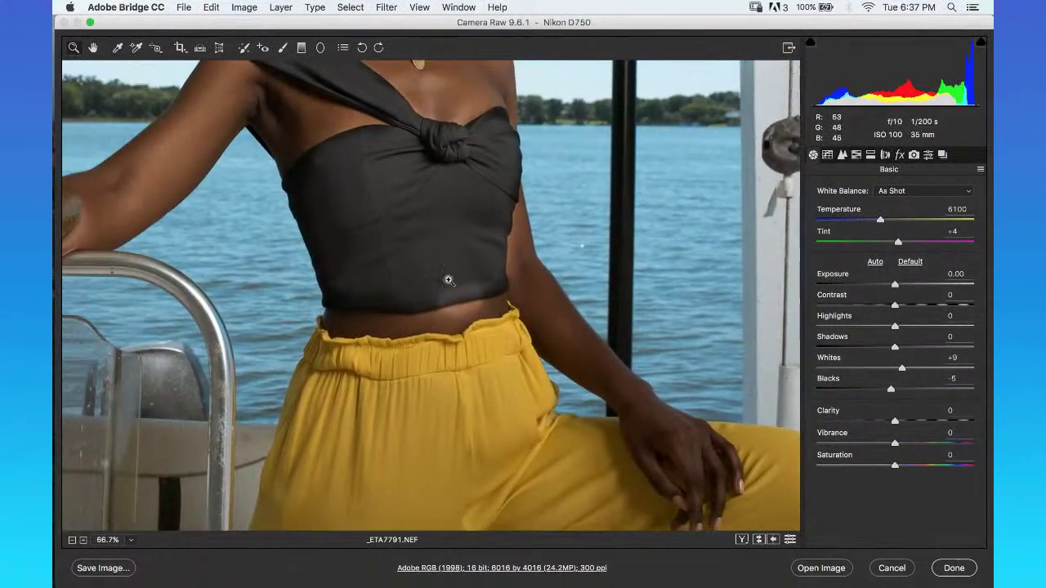
{"action": "left_click", "coordinate": [284, 49]}
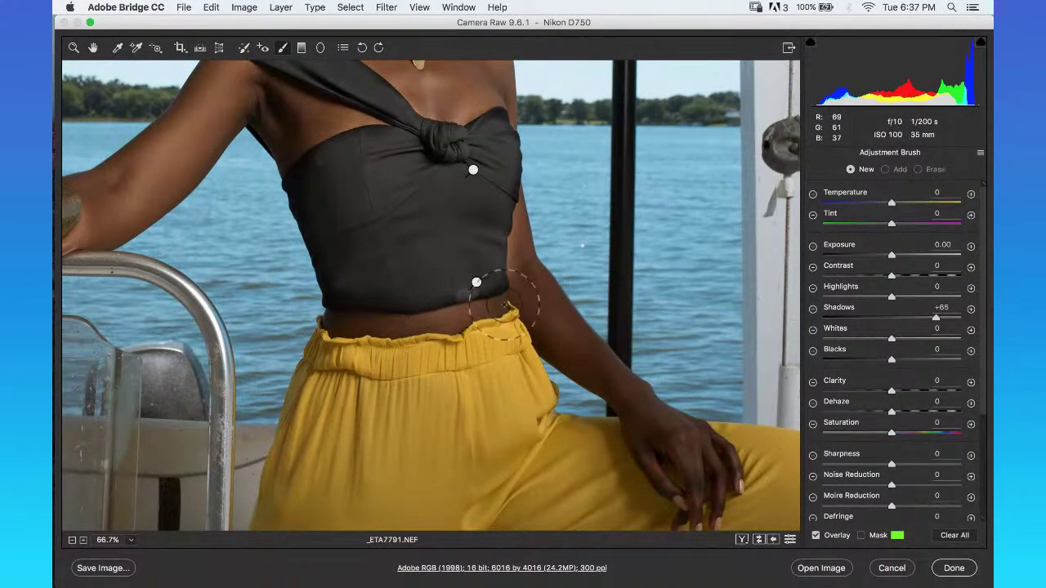
Shrink the brush and delete the extra waist adjustment pin, keeping the top's adjustment selected.
{"action": "key", "text": "bracketleft"}
{"action": "key", "text": "bracketleft"}
{"action": "key", "text": "bracketleft"}
{"action": "key", "text": "bracketleft"}
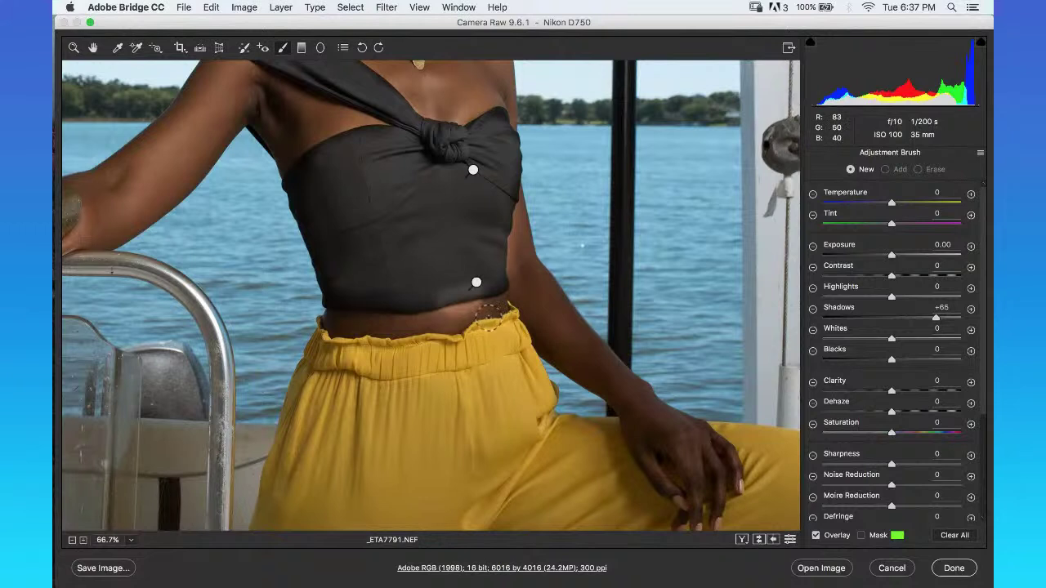
{"action": "mouse_move", "coordinate": [488, 312]}
{"action": "left_mouse_down"}
{"action": "mouse_move", "coordinate": [481, 288]}
{"action": "mouse_move", "coordinate": [478, 309]}
{"action": "mouse_move", "coordinate": [455, 310]}
{"action": "mouse_move", "coordinate": [475, 309]}
{"action": "mouse_move", "coordinate": [477, 317]}
{"action": "left_mouse_up"}
{"action": "key", "text": "alt"}
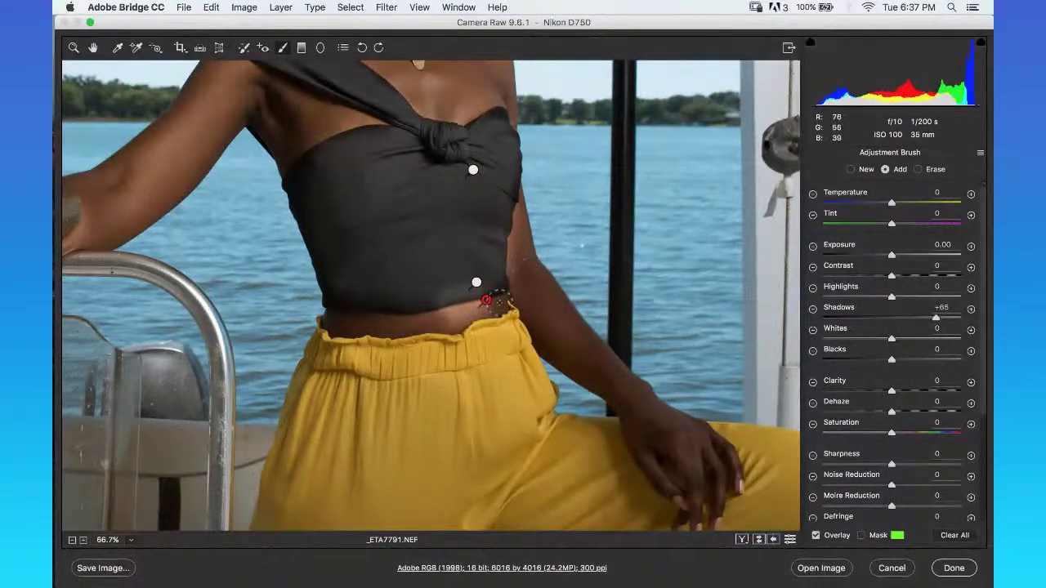
{"action": "key", "text": "Delete"}
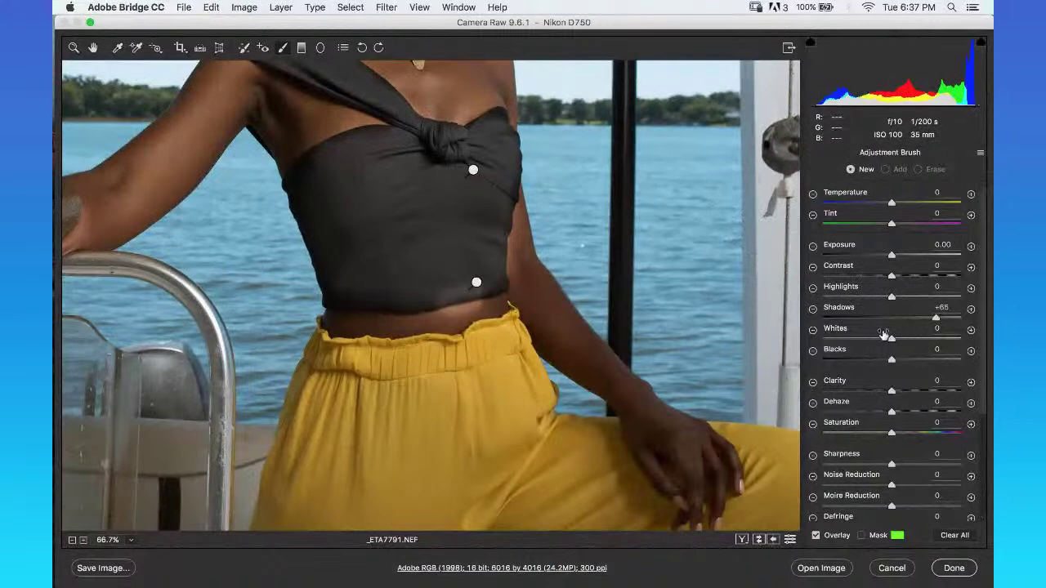
{"action": "key", "text": "super+z"}
{"action": "key", "text": "Delete"}
{"action": "left_click", "coordinate": [473, 172]}
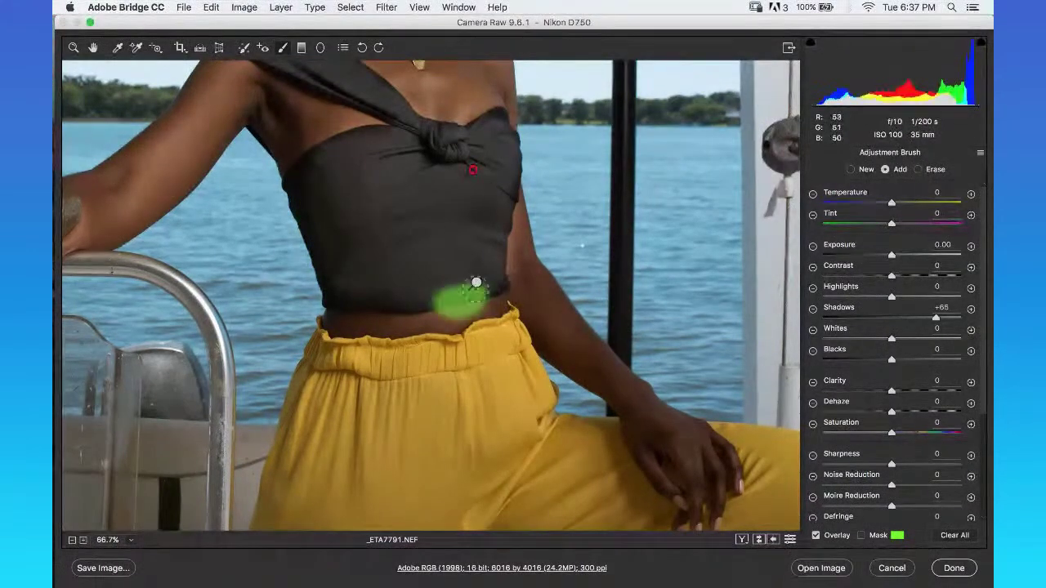
{"action": "left_click", "coordinate": [476, 283]}
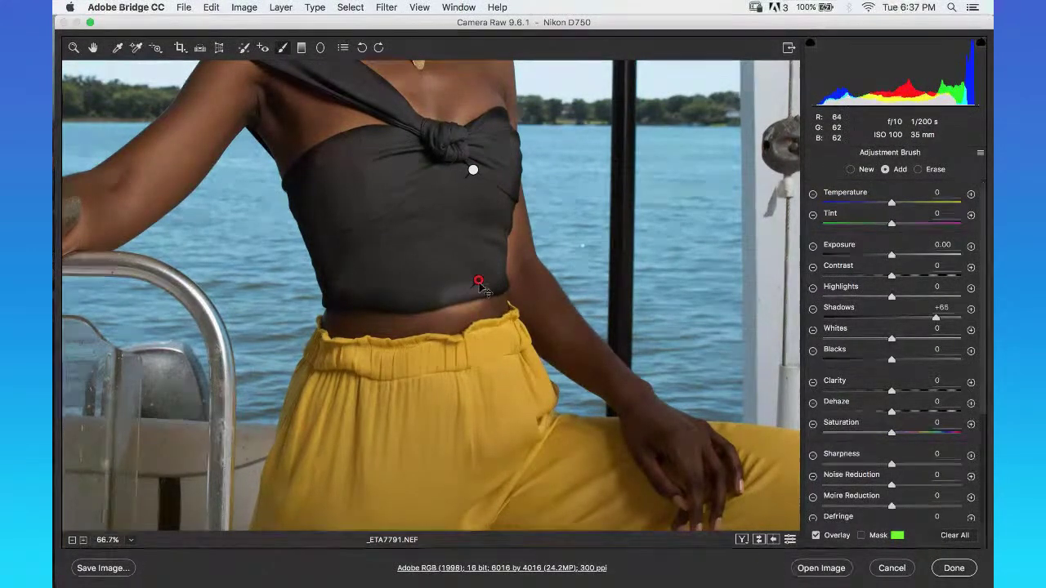
{"action": "right_click", "coordinate": [478, 282]}
{"action": "left_click", "coordinate": [502, 306]}
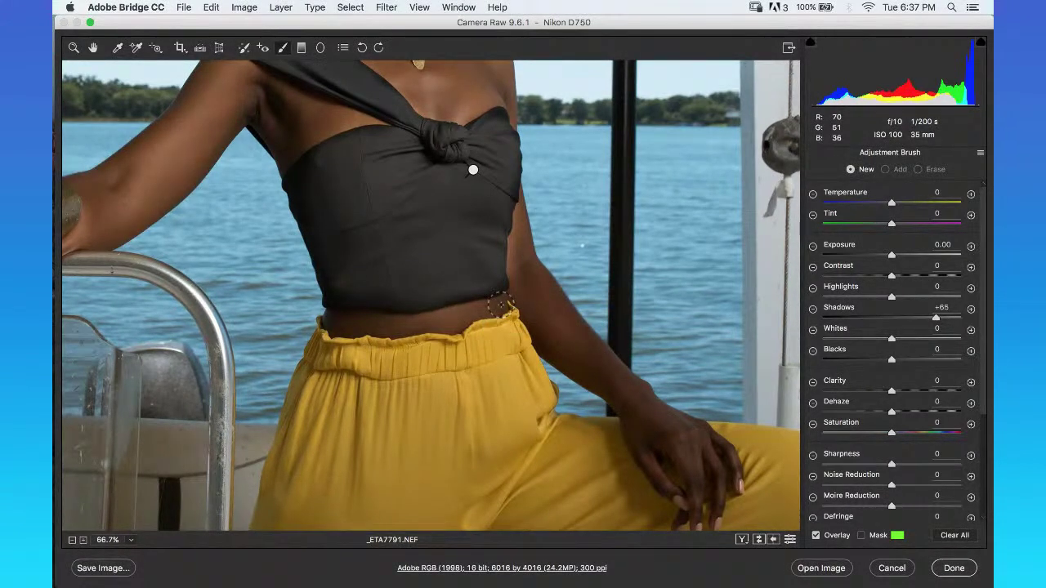
{"action": "left_click", "coordinate": [472, 170]}
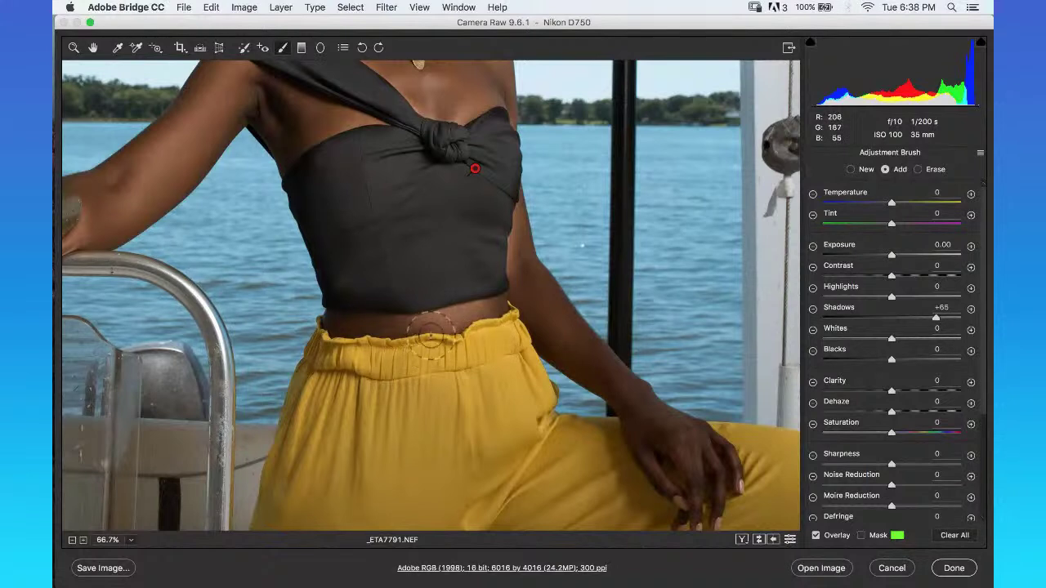
Erase the shadow-lift mask from the waistband and midriff.
{"action": "key", "text": "alt"}
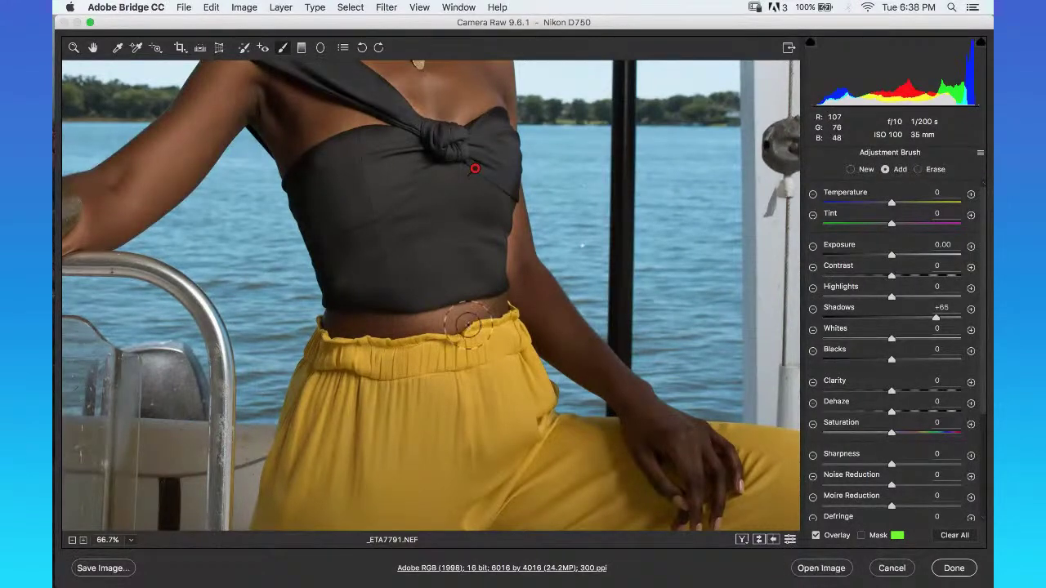
{"action": "key", "text": "alt"}
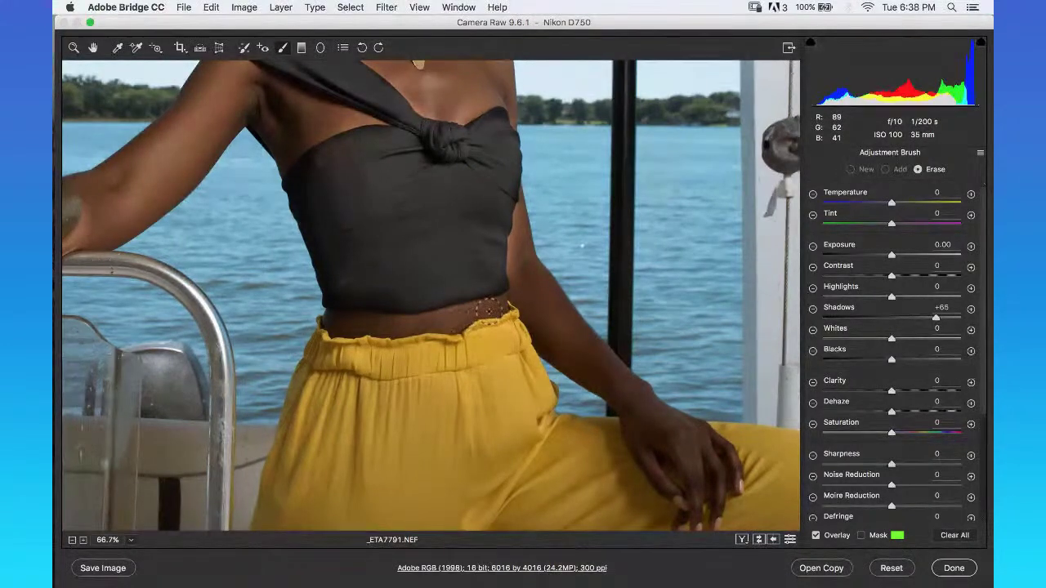
{"action": "left_click_drag", "start_coordinate": [455, 322], "coordinate": [487, 318]}
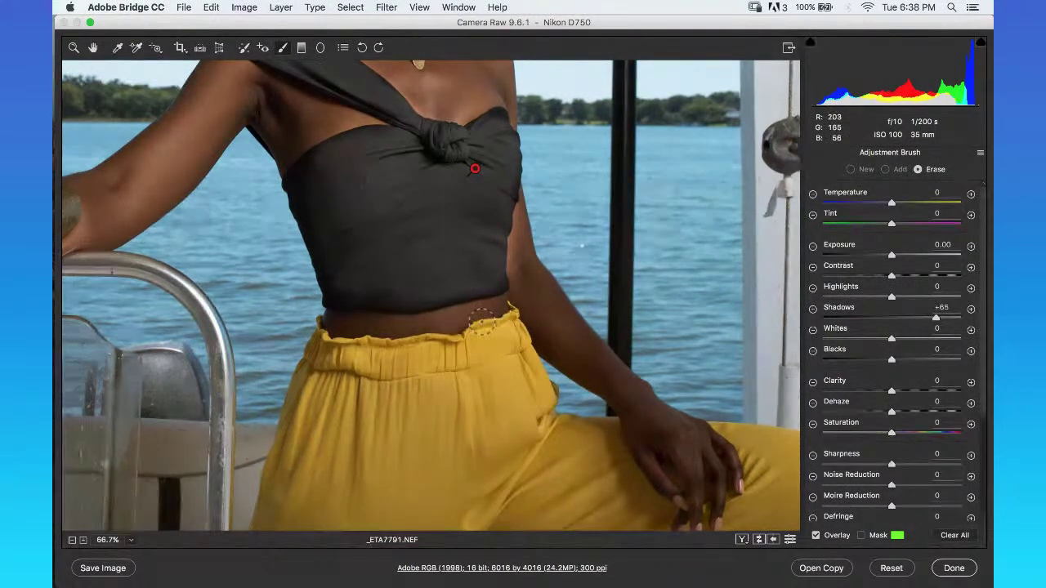
{"action": "key", "text": "alt"}
{"action": "key", "text": "alt"}
{"action": "key", "text": "alt"}
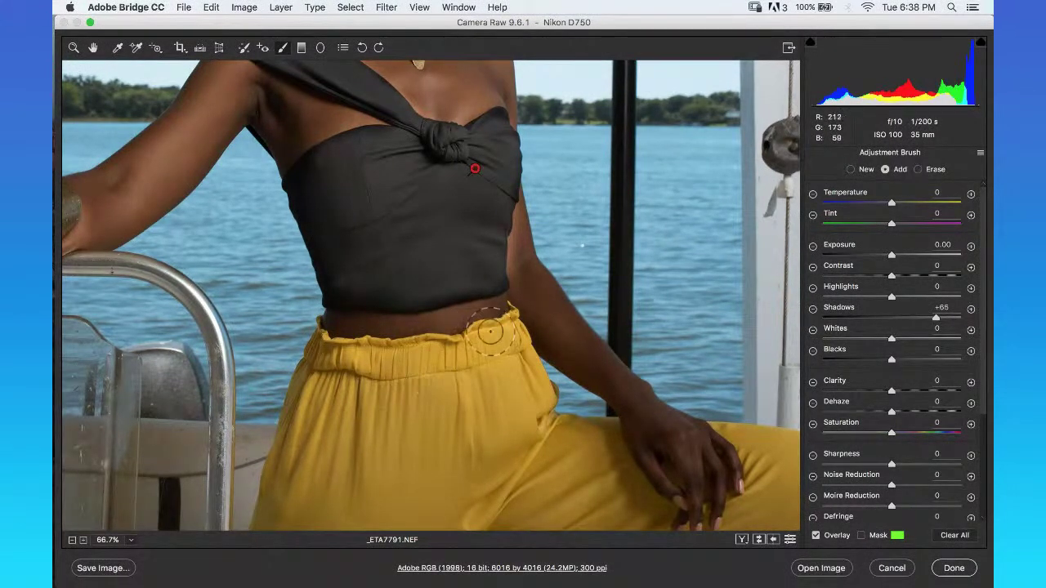
{"action": "mouse_move", "coordinate": [490, 318]}
{"action": "left_mouse_down"}
{"action": "mouse_move", "coordinate": [478, 297]}
{"action": "mouse_move", "coordinate": [433, 318]}
{"action": "mouse_move", "coordinate": [494, 288]}
{"action": "mouse_move", "coordinate": [451, 311]}
{"action": "mouse_move", "coordinate": [475, 297]}
{"action": "mouse_move", "coordinate": [503, 309]}
{"action": "left_mouse_up"}
{"action": "key", "text": "alt"}
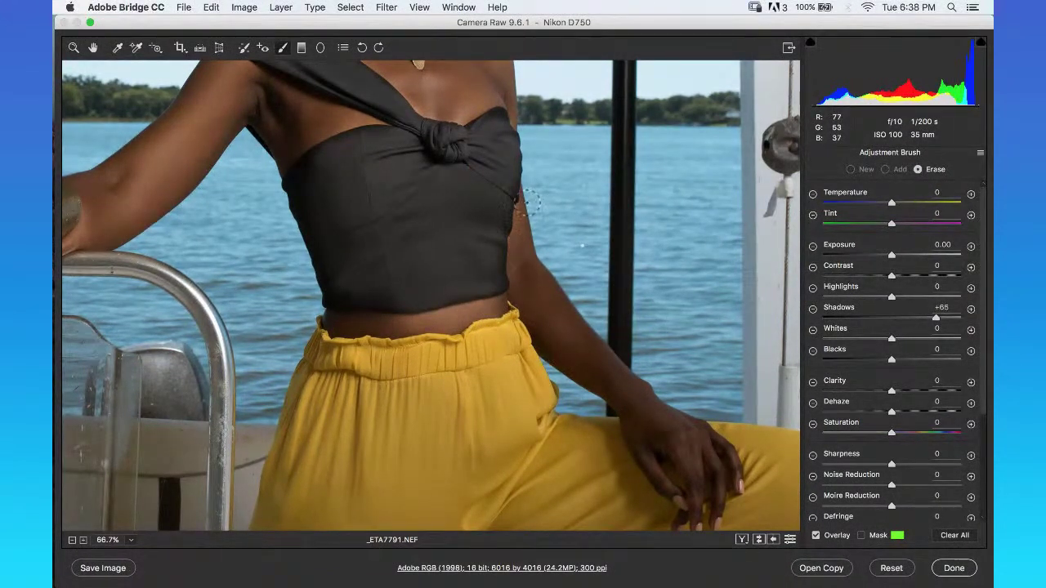
{"action": "mouse_move", "coordinate": [502, 309]}
{"action": "left_mouse_down"}
{"action": "mouse_move", "coordinate": [418, 319]}
{"action": "mouse_move", "coordinate": [464, 321]}
{"action": "left_mouse_up"}
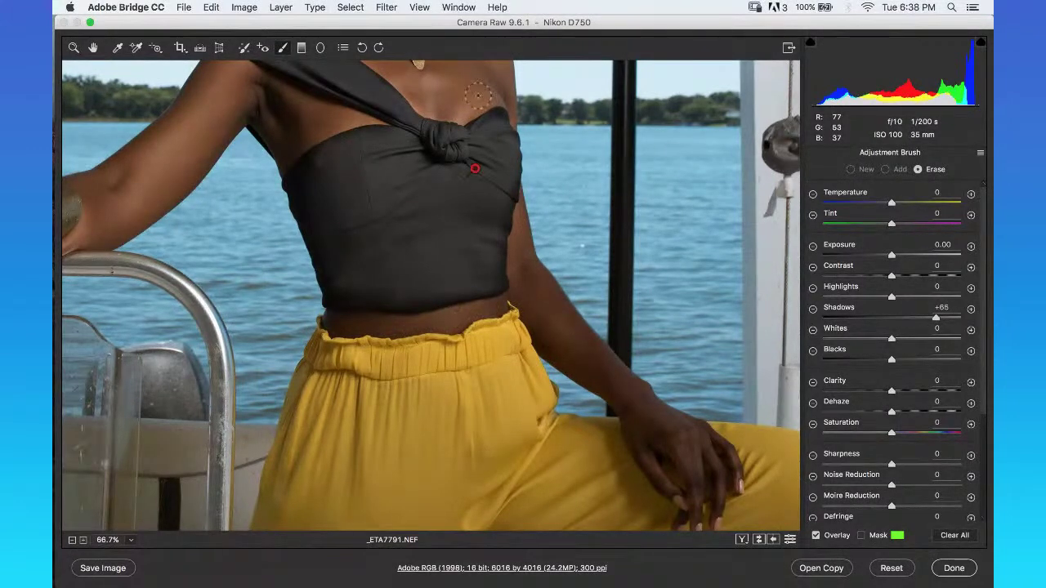
Erase the mask spill from the skin above the neckline and from the arm beside the top.
{"action": "scroll", "coordinate": [448, 246], "scroll_direction": "up", "scroll_amount": 5}
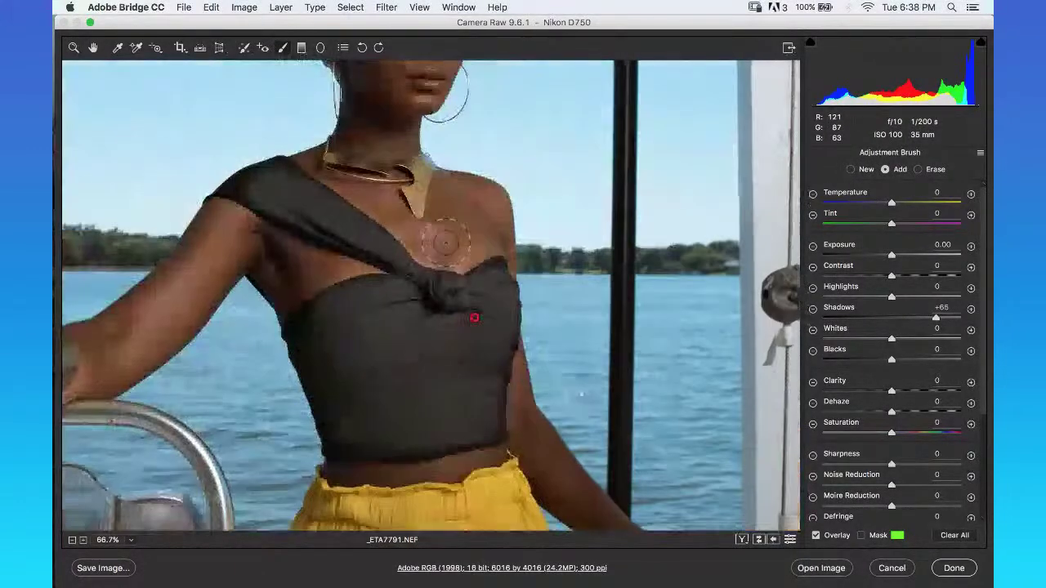
{"action": "key", "text": "alt"}
{"action": "mouse_move", "coordinate": [412, 243]}
{"action": "left_mouse_down"}
{"action": "mouse_move", "coordinate": [294, 157]}
{"action": "mouse_move", "coordinate": [403, 218]}
{"action": "mouse_move", "coordinate": [424, 251]}
{"action": "mouse_move", "coordinate": [433, 221]}
{"action": "left_mouse_up"}
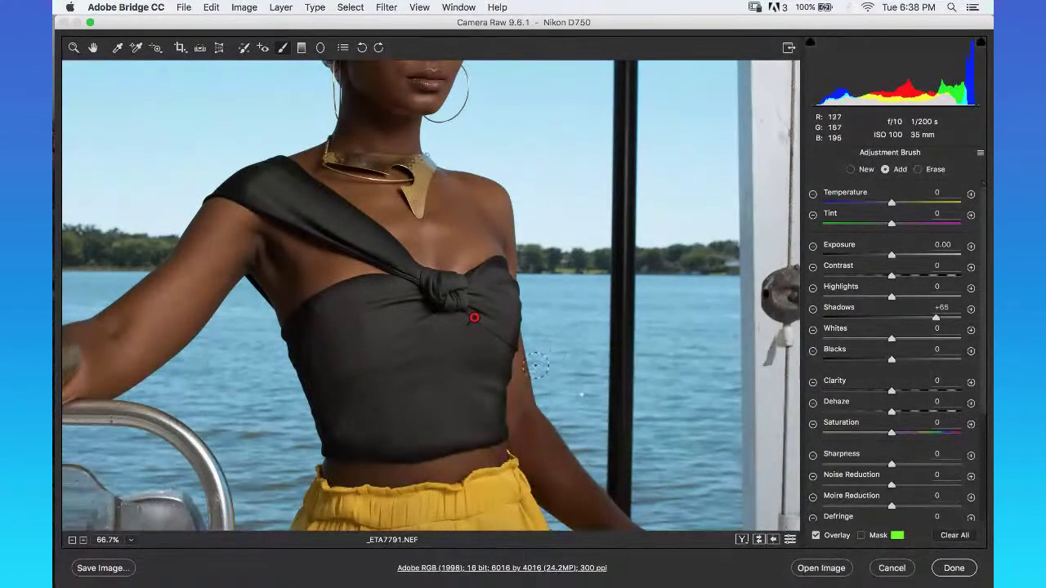
{"action": "key", "text": "alt"}
{"action": "mouse_move", "coordinate": [530, 372]}
{"action": "left_mouse_down"}
{"action": "mouse_move", "coordinate": [524, 404]}
{"action": "mouse_move", "coordinate": [532, 347]}
{"action": "mouse_move", "coordinate": [515, 328]}
{"action": "left_mouse_up"}
{"action": "key", "text": "z"}
{"action": "key", "text": "alt"}
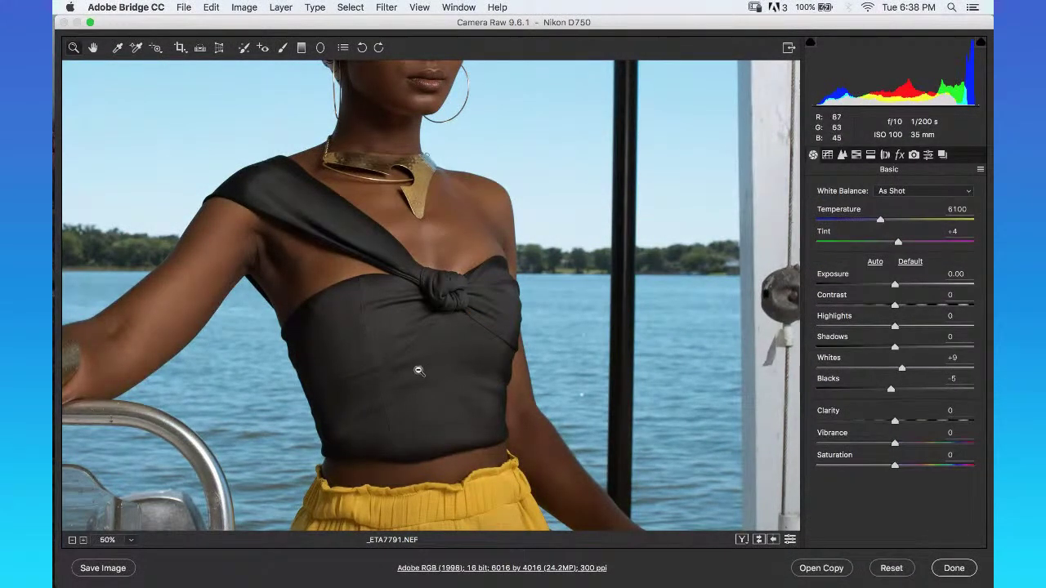
Zoom out to the whole photo and ease the top's brush Shadows from +65 down to about +28.
{"action": "left_click", "coordinate": [420, 371], "text": "alt"}
{"action": "left_click", "coordinate": [433, 343], "text": "alt"}
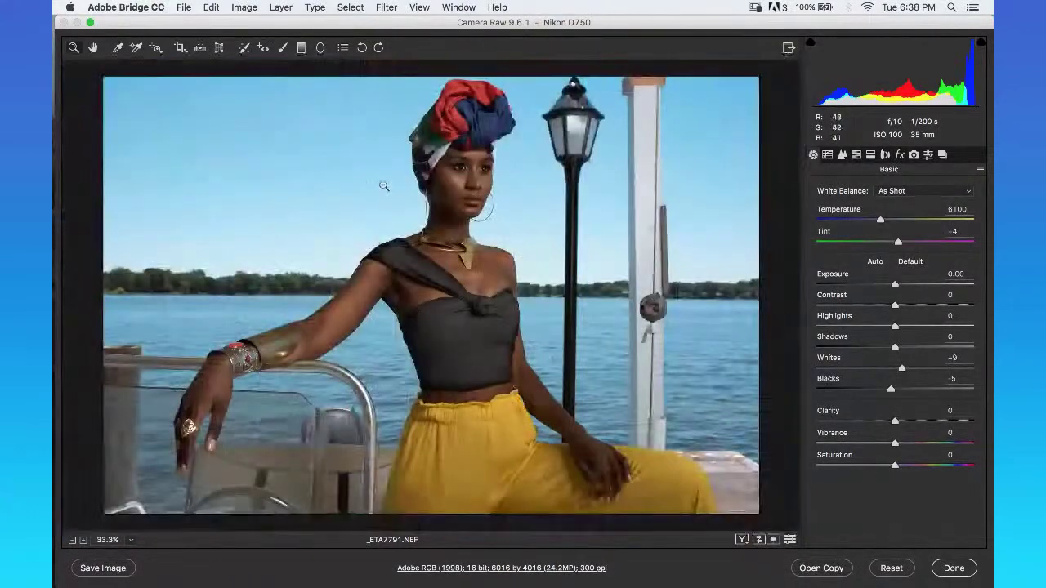
{"action": "left_click", "coordinate": [282, 47]}
{"action": "mouse_move", "coordinate": [501, 317]}
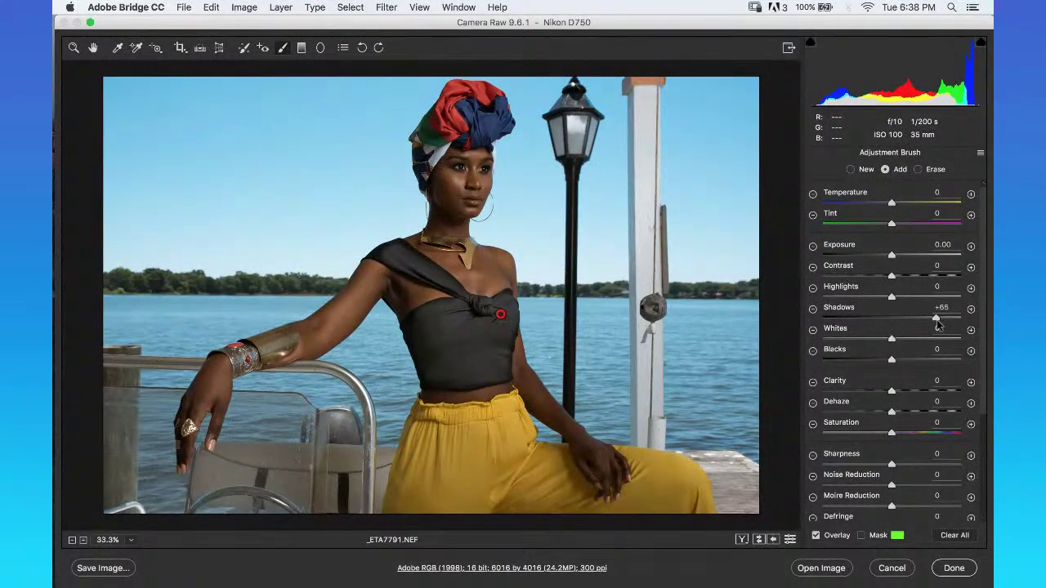
{"action": "left_click_drag", "start_coordinate": [940, 323], "coordinate": [903, 323]}
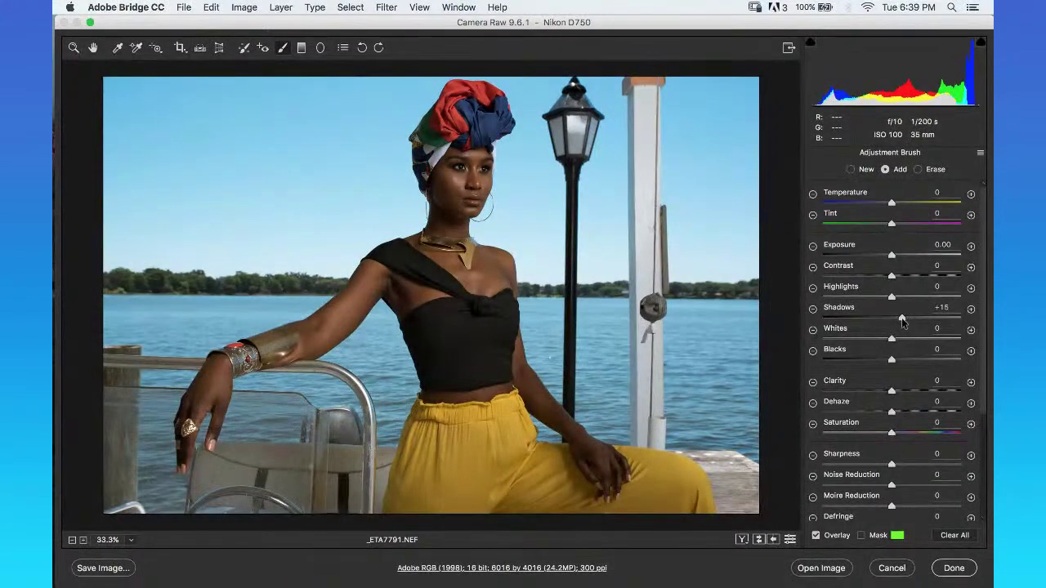
{"action": "left_click_drag", "start_coordinate": [905, 323], "coordinate": [907, 322]}
{"action": "left_click_drag", "start_coordinate": [909, 317], "coordinate": [911, 317]}
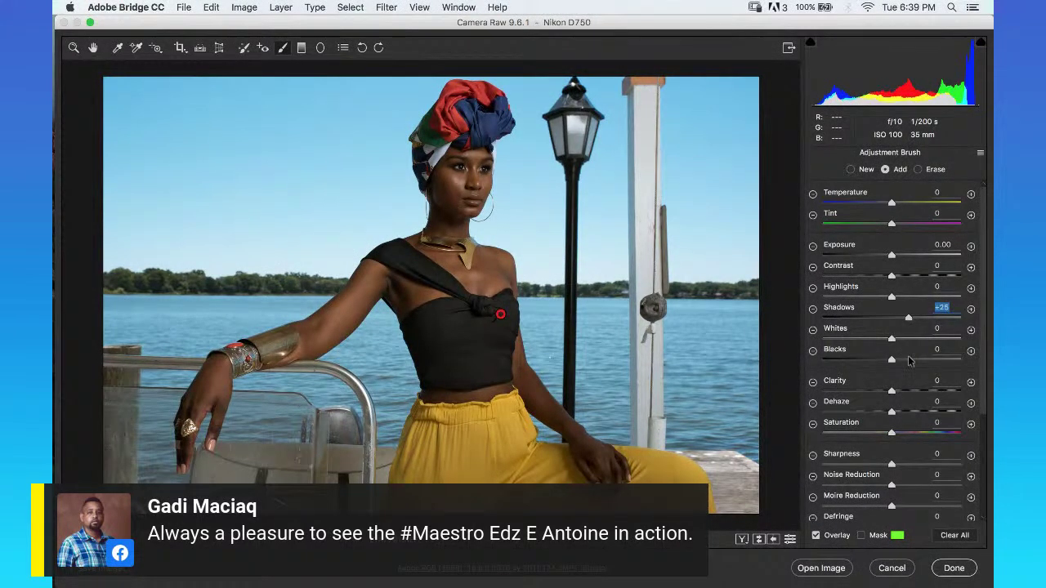
{"action": "mouse_move", "coordinate": [913, 319]}
{"action": "left_mouse_down"}
{"action": "mouse_move", "coordinate": [892, 323]}
{"action": "mouse_move", "coordinate": [907, 325]}
{"action": "left_mouse_up"}
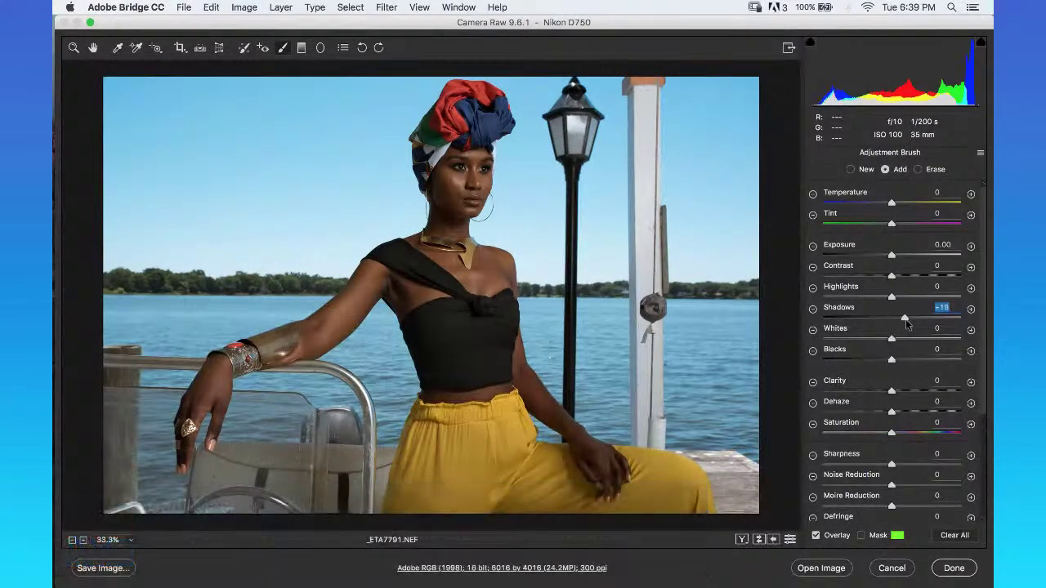
{"action": "left_click_drag", "start_coordinate": [909, 325], "coordinate": [910, 325]}
{"action": "left_click", "coordinate": [861, 536]}
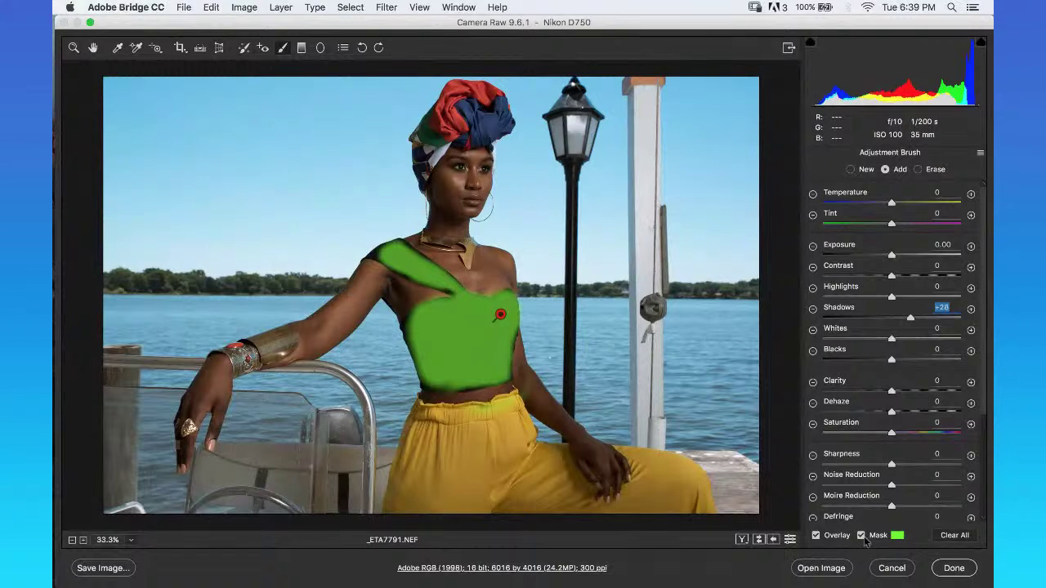
{"action": "left_click", "coordinate": [861, 536]}
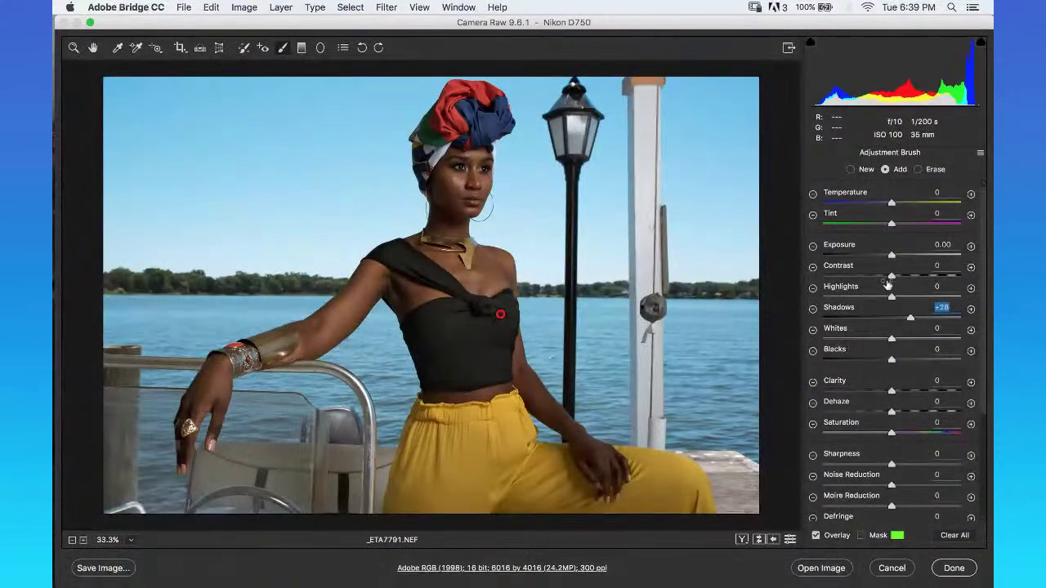
{"action": "left_click_drag", "start_coordinate": [892, 254], "coordinate": [941, 256]}
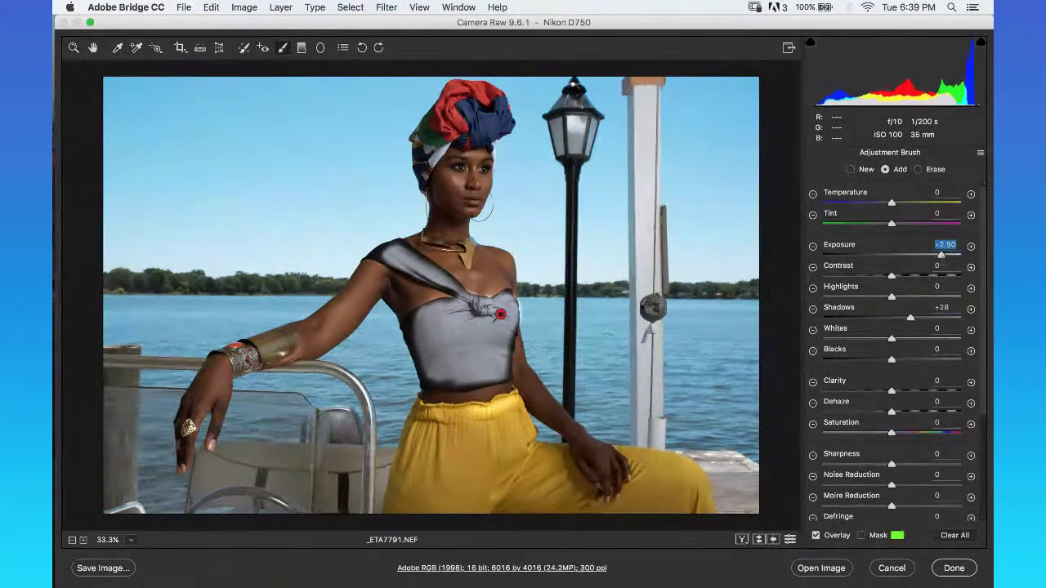
{"action": "type", "text": "0"}
{"action": "key", "text": "Return"}
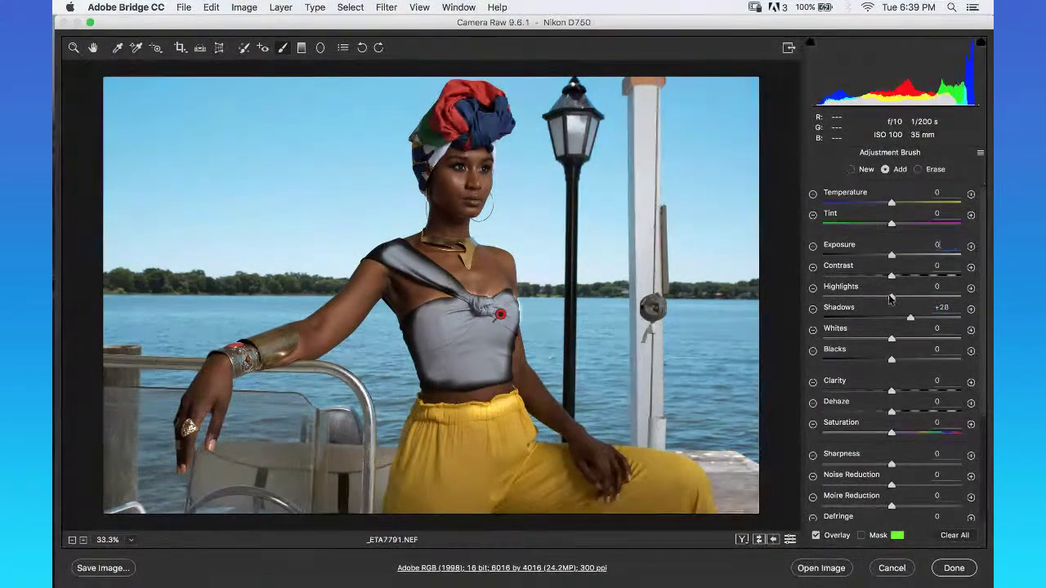
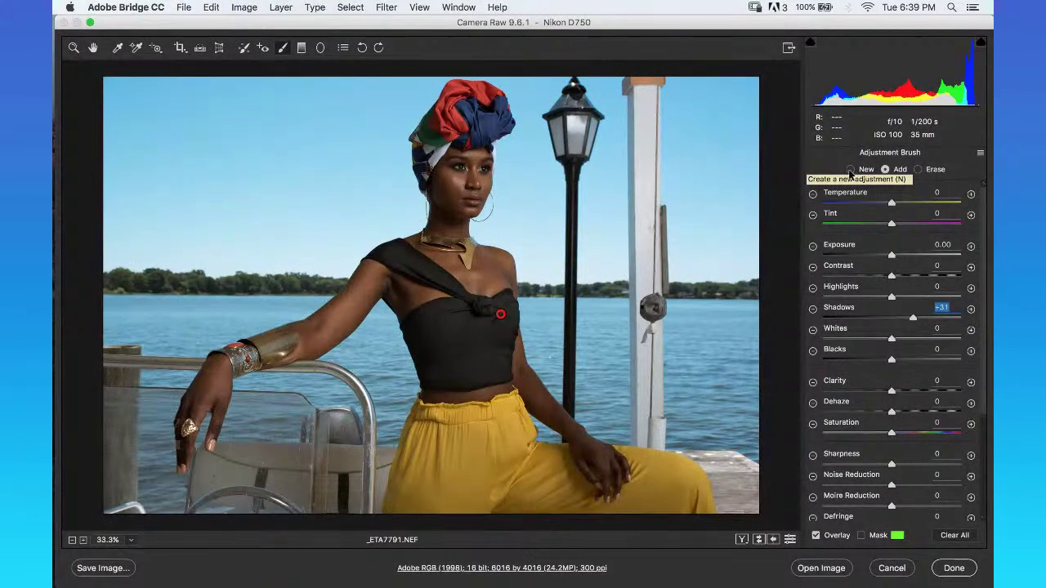
Pin a new adjustment brush correction on the headwrap and set its Shadows to +84.
{"action": "left_click", "coordinate": [850, 170]}
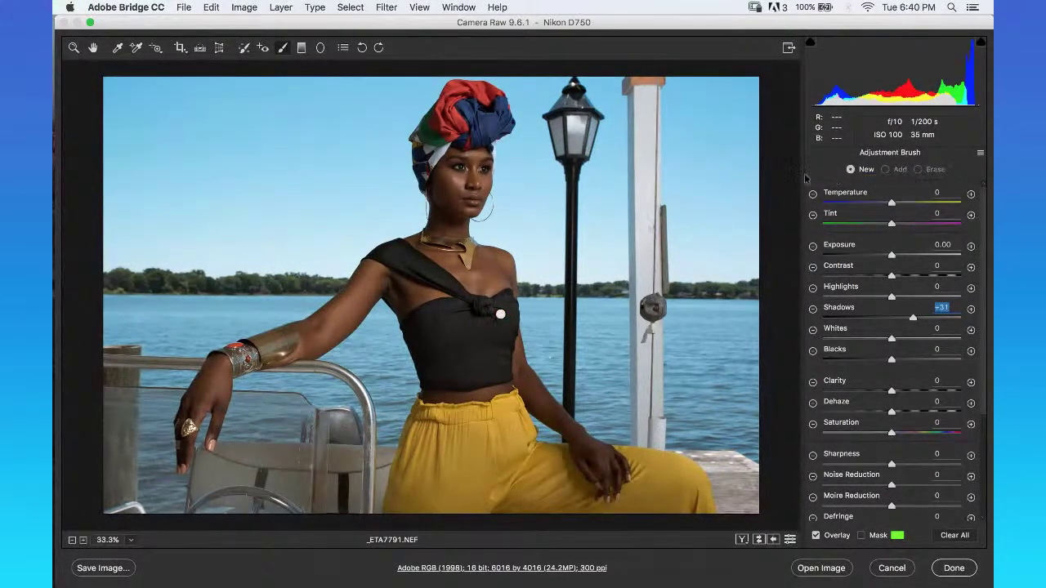
{"action": "left_click", "coordinate": [474, 106]}
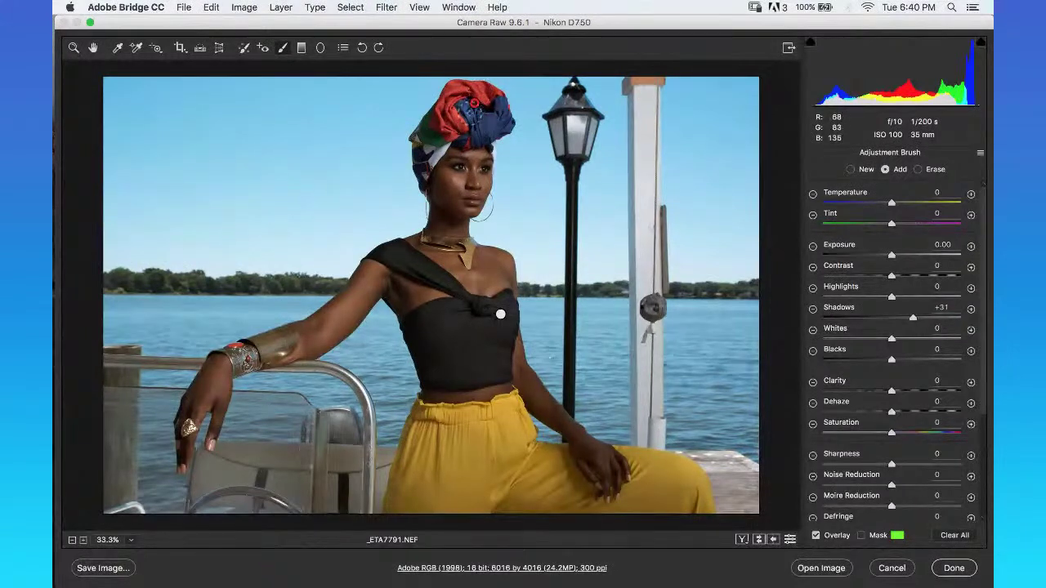
{"action": "left_click_drag", "start_coordinate": [910, 317], "coordinate": [948, 317]}
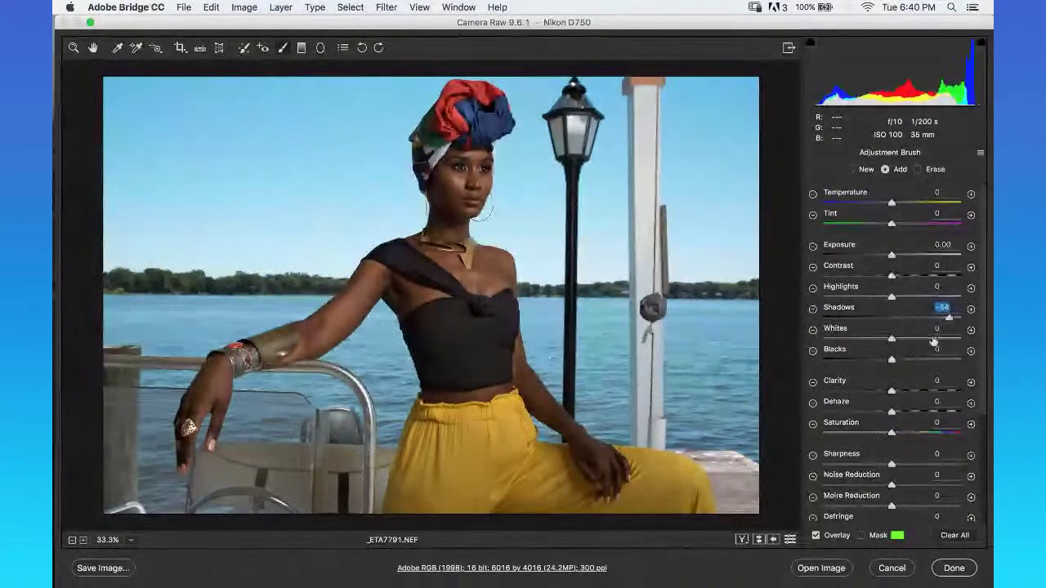
{"action": "type", "text": "15"}
{"action": "key", "text": "Return"}
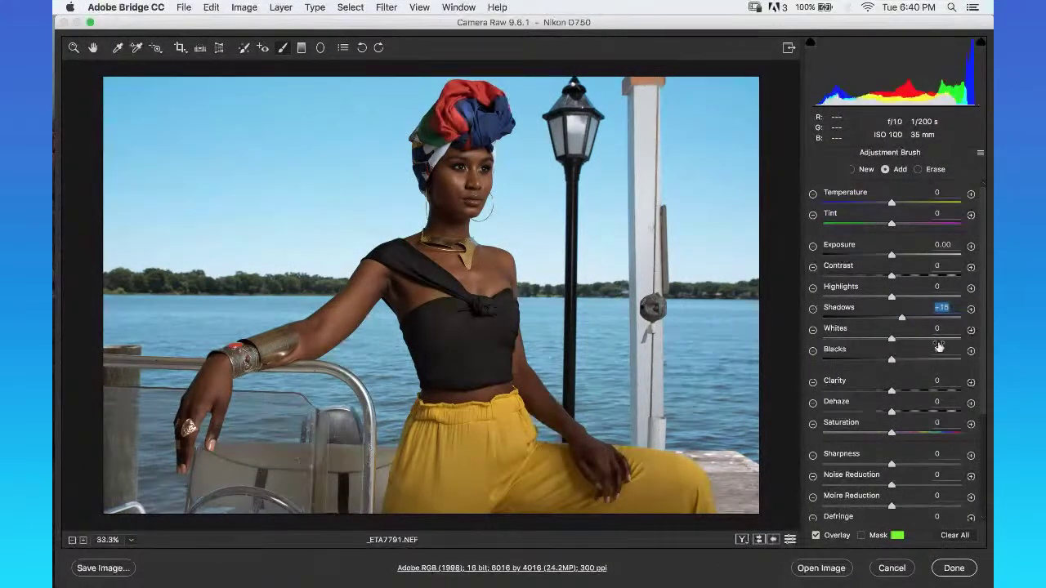
{"action": "type", "text": "90"}
{"action": "key", "text": "Return"}
{"action": "type", "text": "84"}
{"action": "key", "text": "Return"}
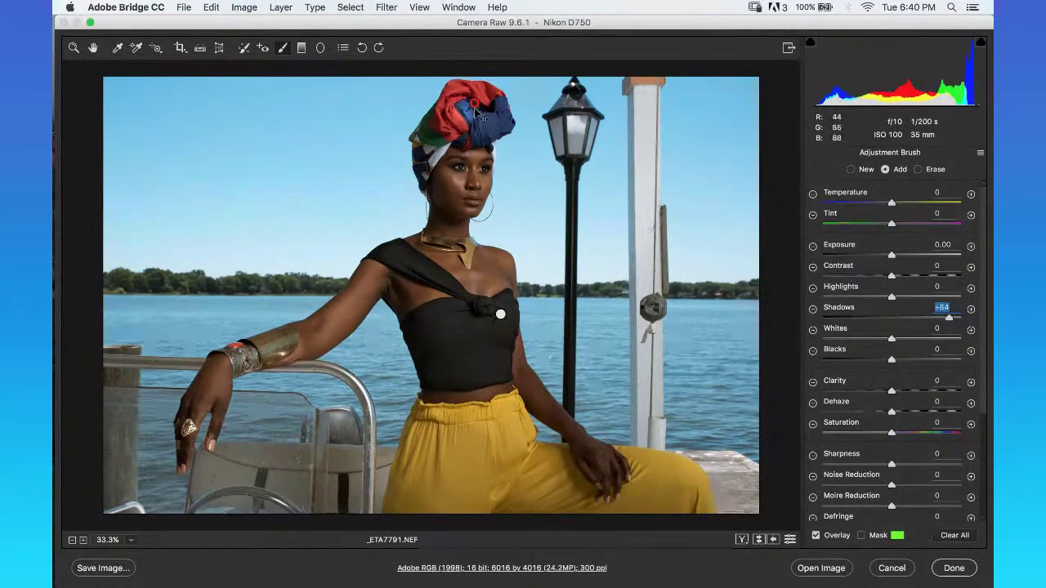
{"action": "left_click", "coordinate": [979, 154]}
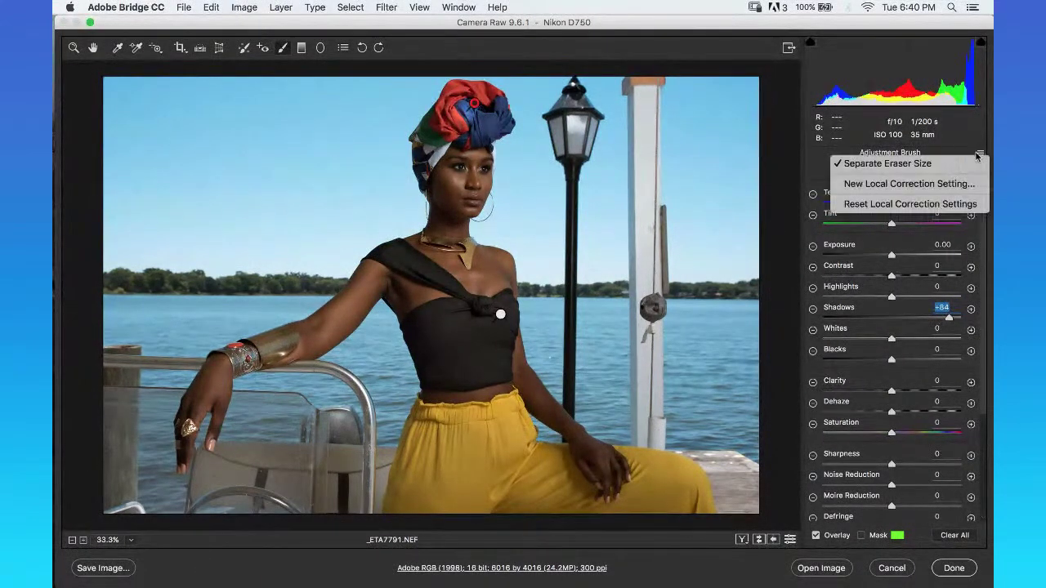
Reset the local correction settings, then set Shadows to +10 and raise Whites.
{"action": "left_click", "coordinate": [934, 203]}
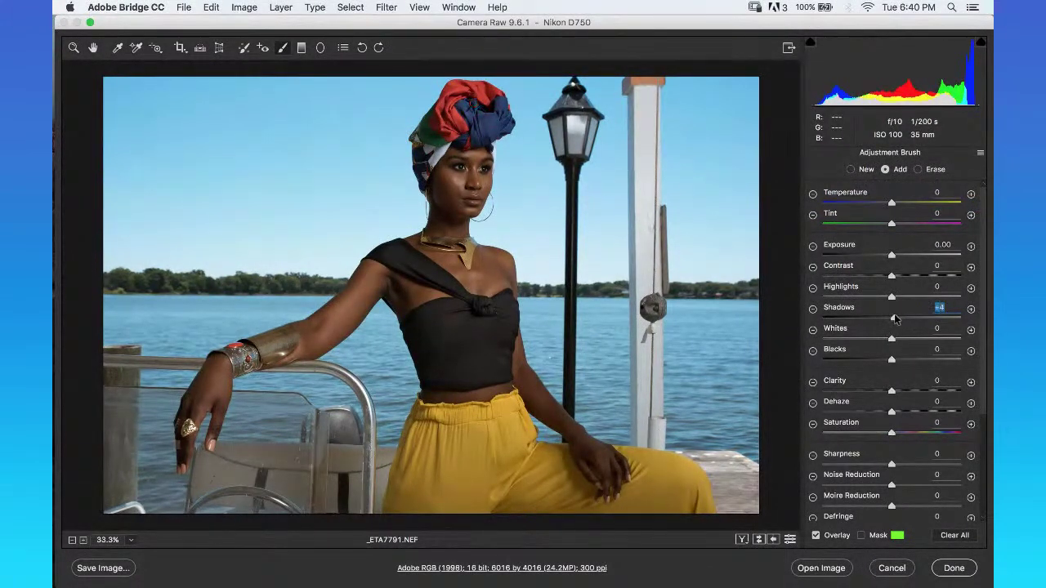
{"action": "type", "text": "-11"}
{"action": "key", "text": "Return"}
{"action": "key", "text": "Down"}
{"action": "left_click_drag", "start_coordinate": [894, 341], "coordinate": [914, 338]}
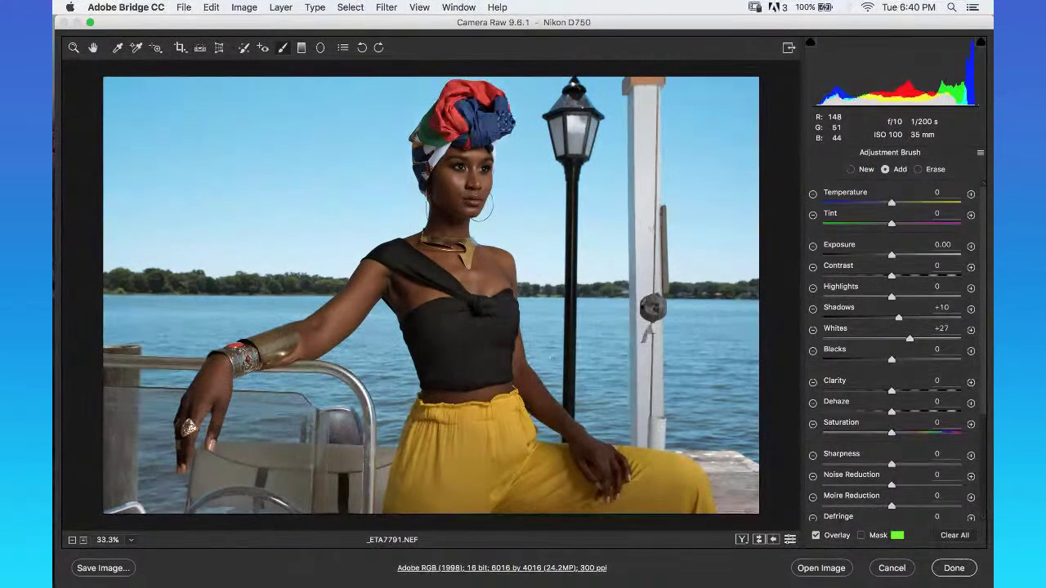
Paint the correction over the headwrap and raise Whites to +37.
{"action": "mouse_move", "coordinate": [457, 141]}
{"action": "left_mouse_down"}
{"action": "mouse_move", "coordinate": [489, 131]}
{"action": "mouse_move", "coordinate": [463, 132]}
{"action": "mouse_move", "coordinate": [482, 104]}
{"action": "left_mouse_up"}
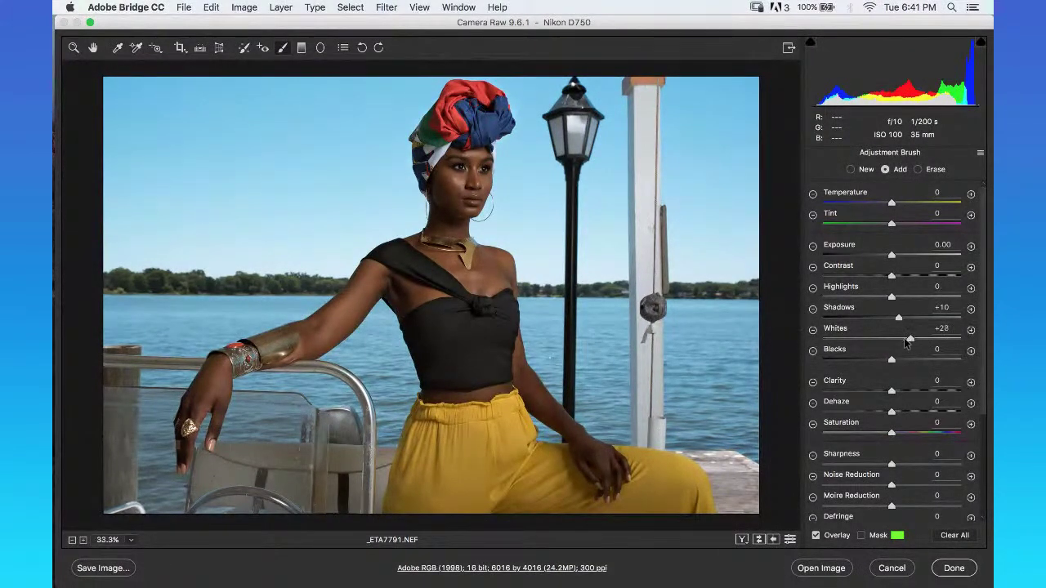
{"action": "left_click_drag", "start_coordinate": [874, 340], "coordinate": [914, 342]}
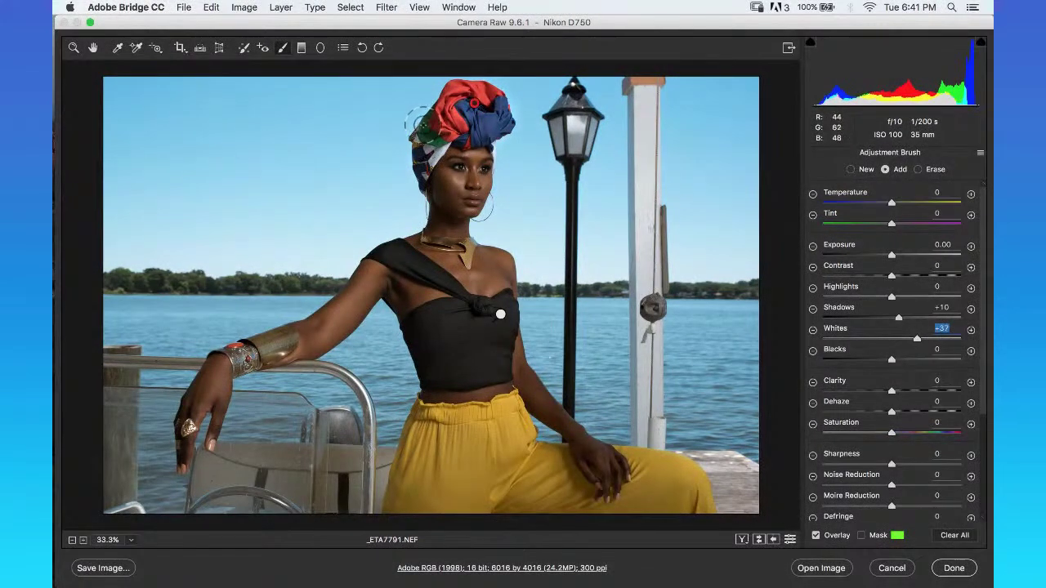
{"action": "key", "text": "alt"}
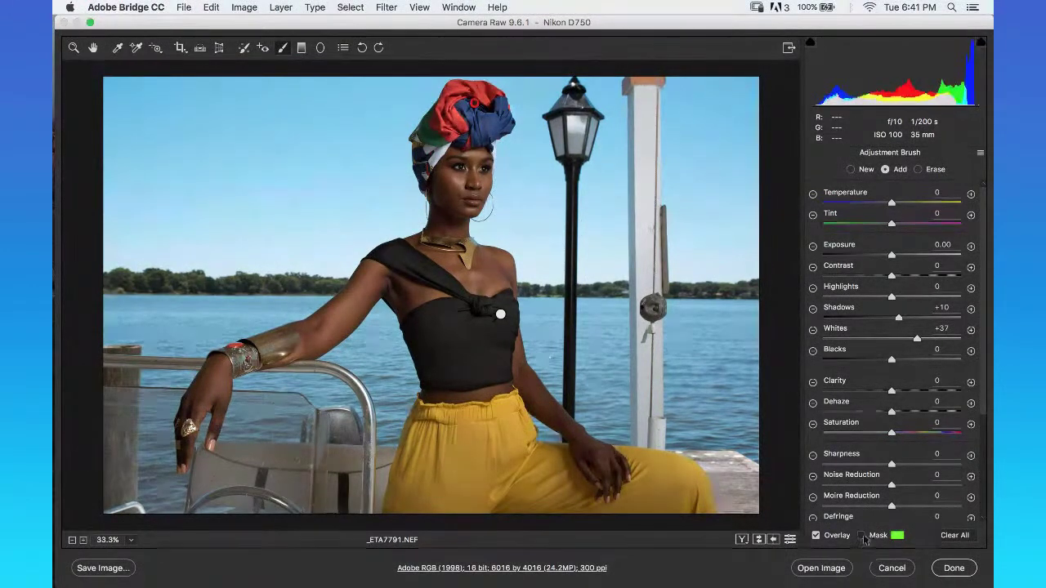
With the mask overlay shown, erase the mask spill along the headwrap's lower edge.
{"action": "left_click", "coordinate": [860, 535]}
{"action": "key", "text": "alt"}
{"action": "mouse_move", "coordinate": [477, 167]}
{"action": "left_mouse_down"}
{"action": "mouse_move", "coordinate": [442, 180]}
{"action": "mouse_move", "coordinate": [448, 188]}
{"action": "left_mouse_up"}
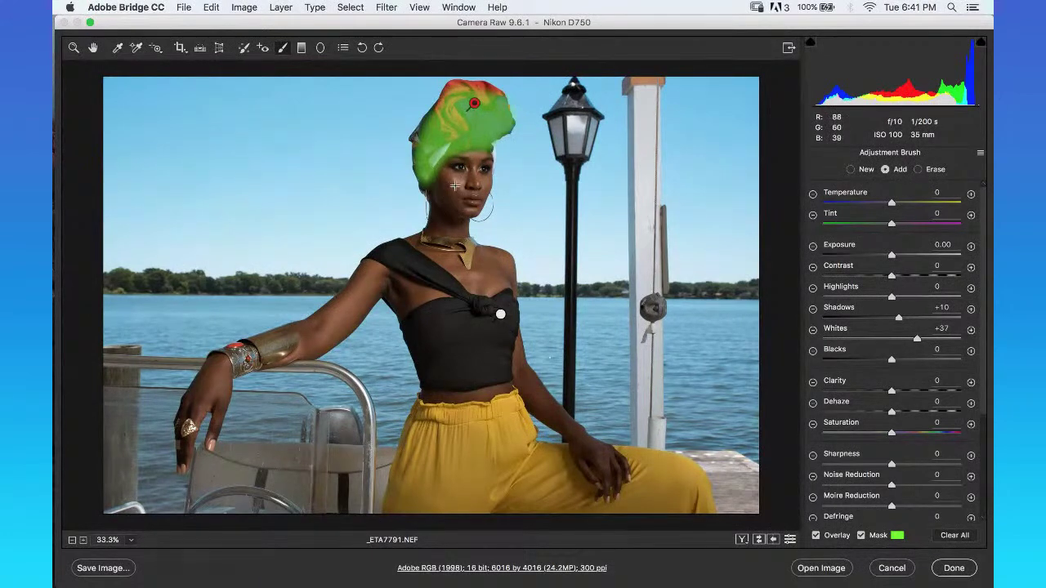
{"action": "key", "text": "alt"}
{"action": "mouse_move", "coordinate": [482, 155]}
{"action": "left_mouse_down"}
{"action": "mouse_move", "coordinate": [445, 176]}
{"action": "mouse_move", "coordinate": [454, 160]}
{"action": "mouse_move", "coordinate": [429, 195]}
{"action": "left_mouse_up"}
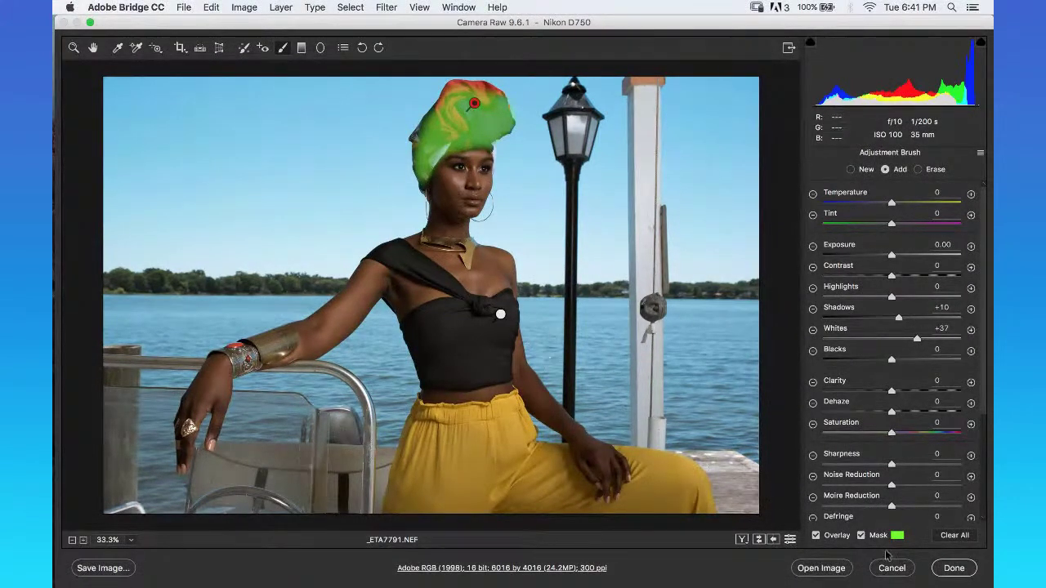
{"action": "left_click", "coordinate": [862, 536]}
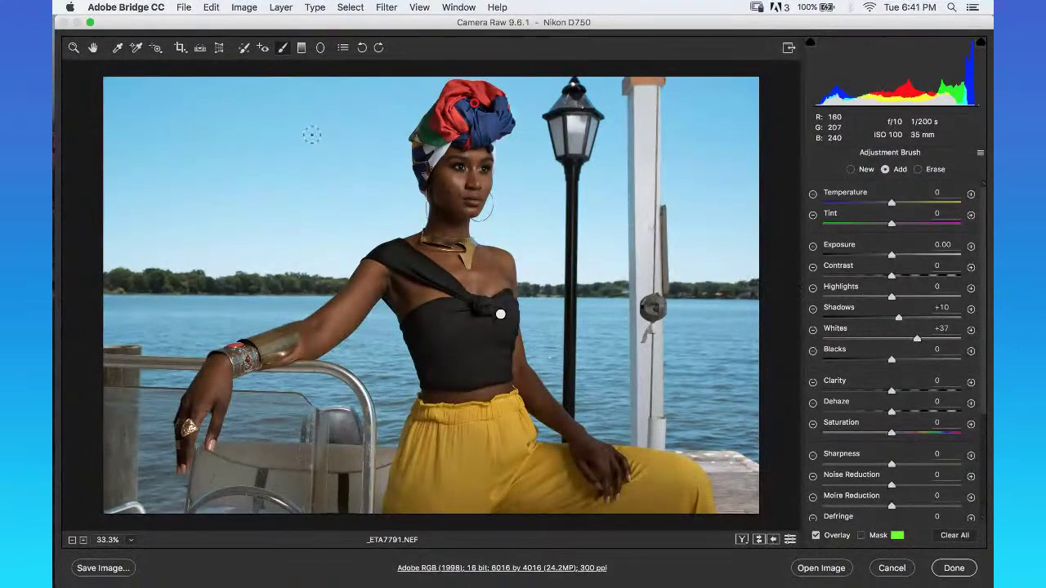
Zoom in on the black top's edge, then switch the view back to Fit in View.
{"action": "left_click", "coordinate": [74, 49]}
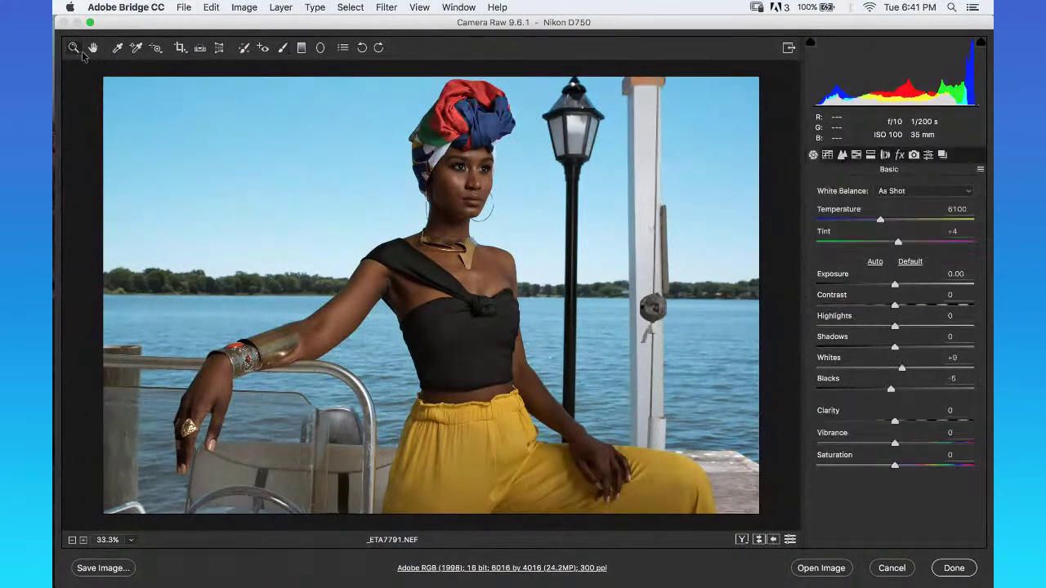
{"action": "left_click", "coordinate": [508, 376]}
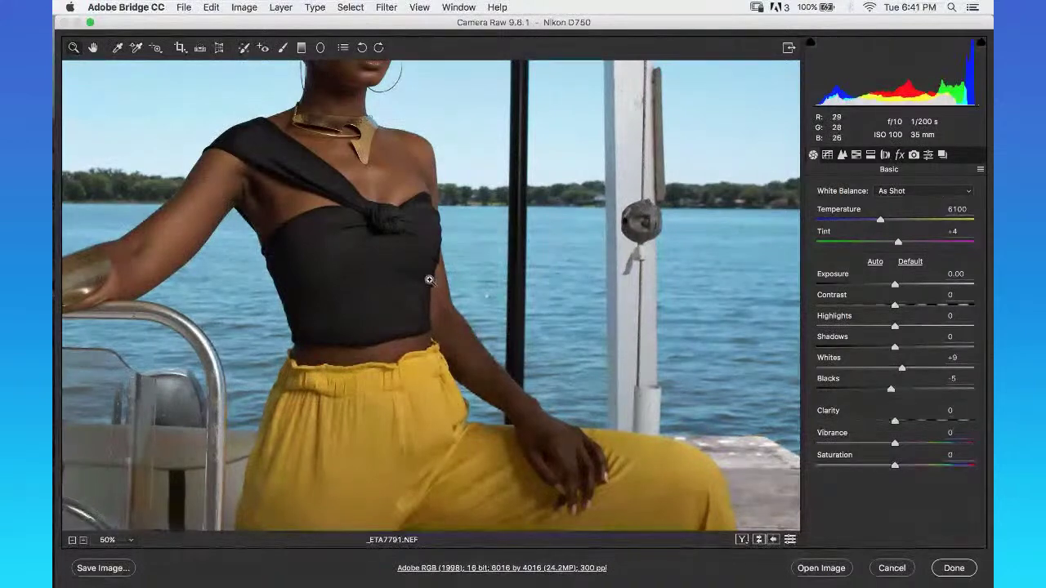
{"action": "left_click_drag", "start_coordinate": [431, 283], "coordinate": [446, 298]}
{"action": "key", "text": "k"}
{"action": "left_click", "coordinate": [471, 280]}
{"action": "key", "text": "alt"}
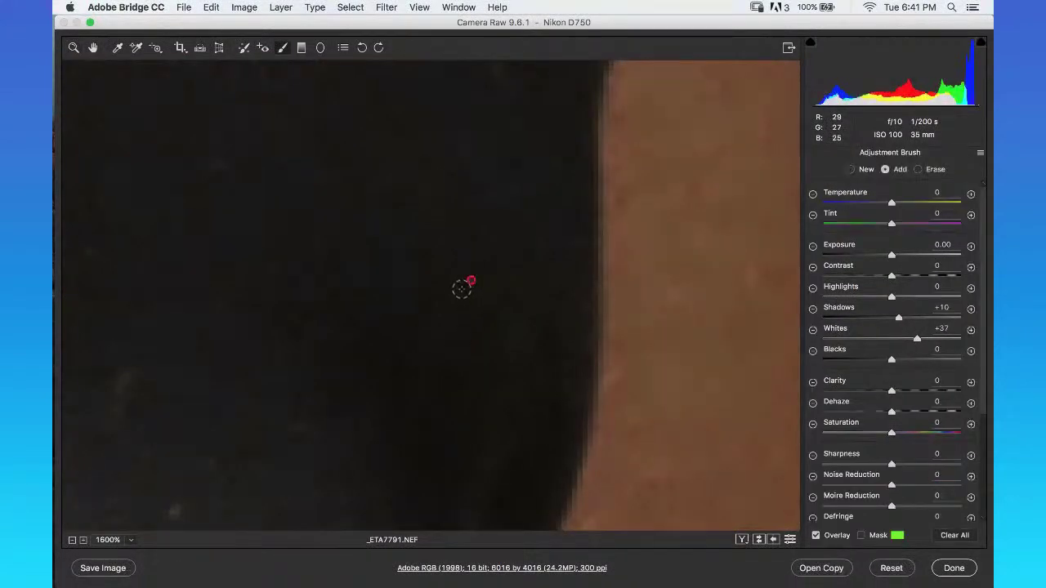
{"action": "key", "text": "z"}
{"action": "key", "text": "k"}
{"action": "key", "text": "z"}
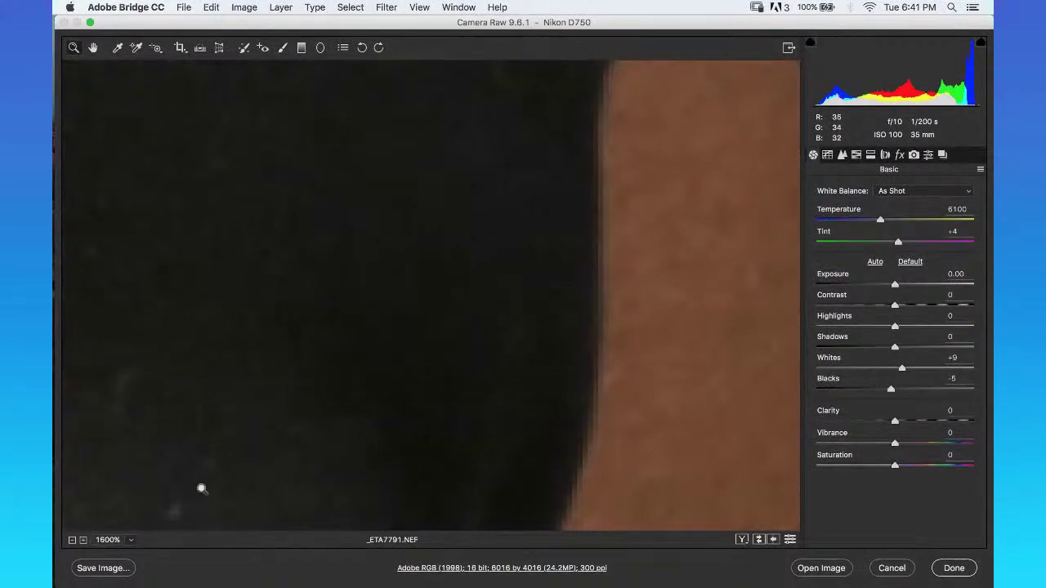
{"action": "left_click", "coordinate": [129, 540]}
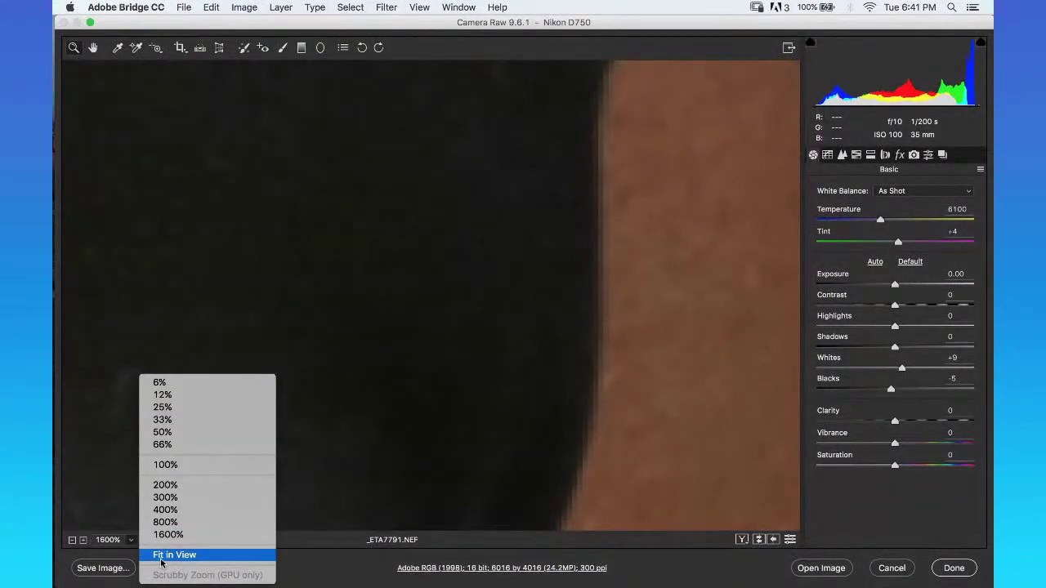
{"action": "left_click", "coordinate": [163, 558]}
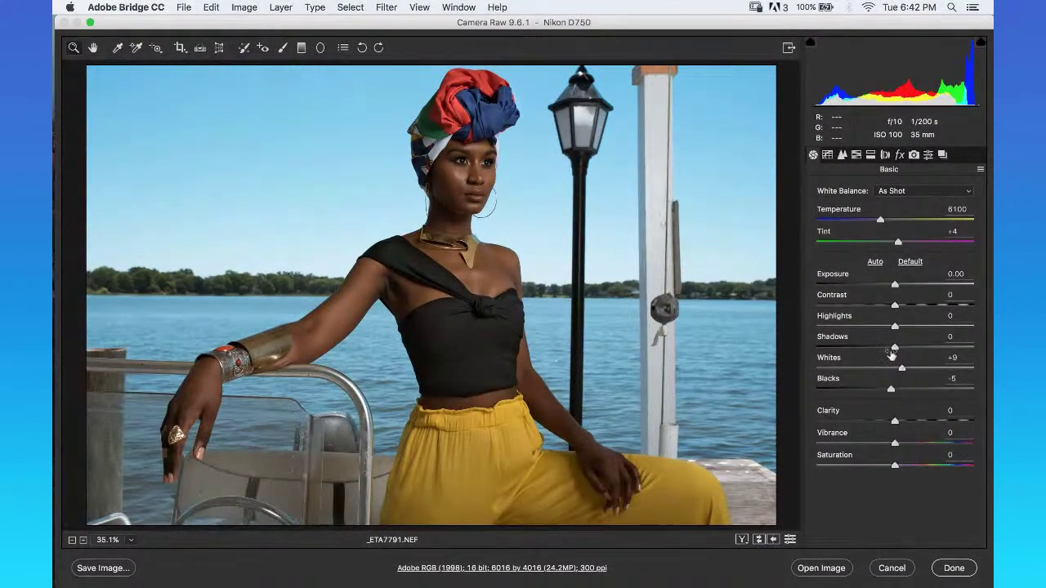
{"action": "left_click_drag", "start_coordinate": [895, 347], "coordinate": [794, 358]}
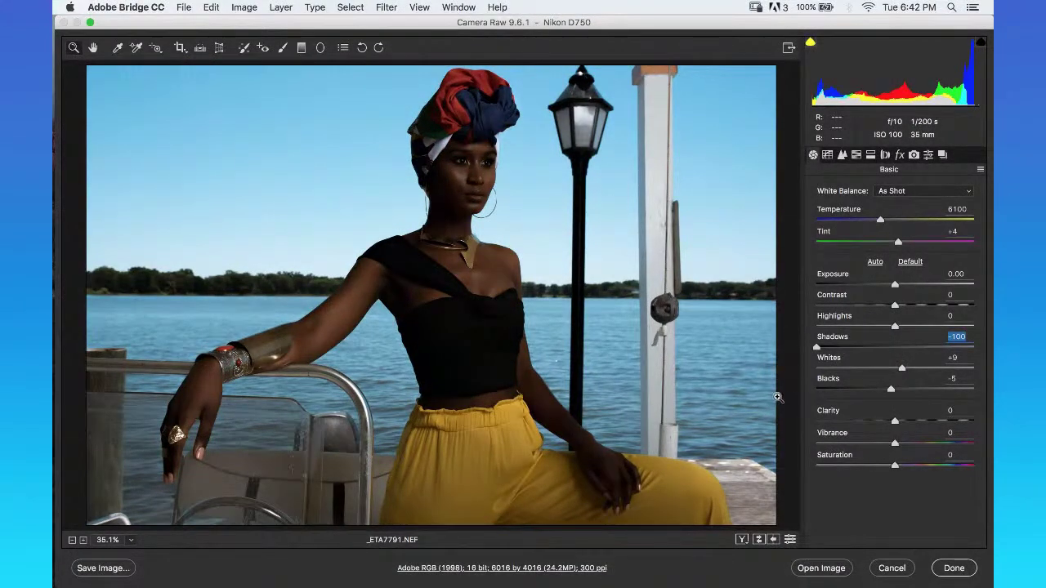
{"action": "type", "text": "0"}
{"action": "key", "text": "Return"}
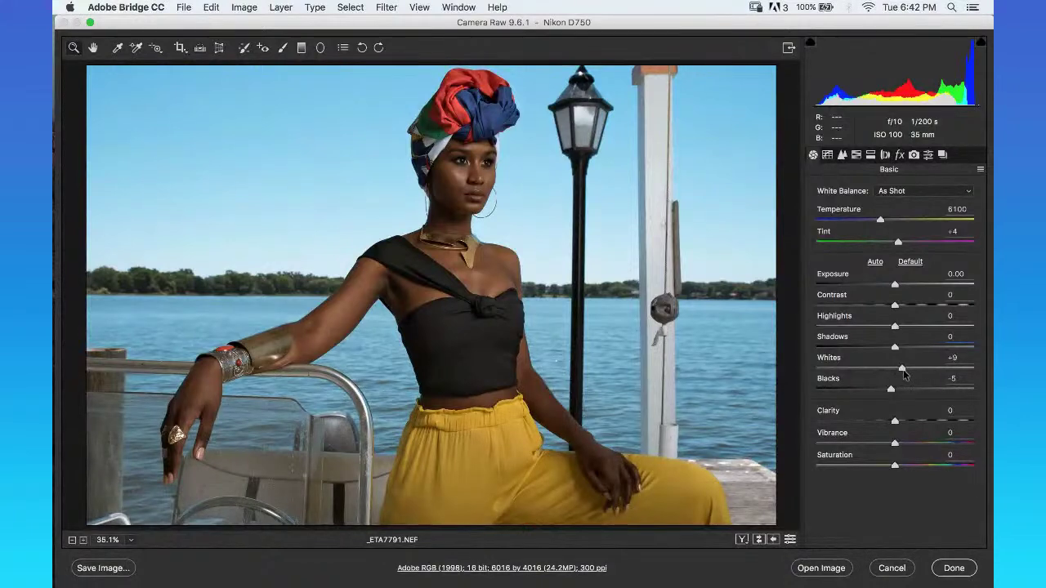
{"action": "left_click", "coordinate": [902, 369]}
{"action": "left_click_drag", "start_coordinate": [894, 347], "coordinate": [941, 347]}
{"action": "type", "text": "0"}
{"action": "key", "text": "Return"}
Return to the adjustment brush, set the black top's Shadows to +16, and erase stray areas.
{"action": "left_click", "coordinate": [285, 47]}
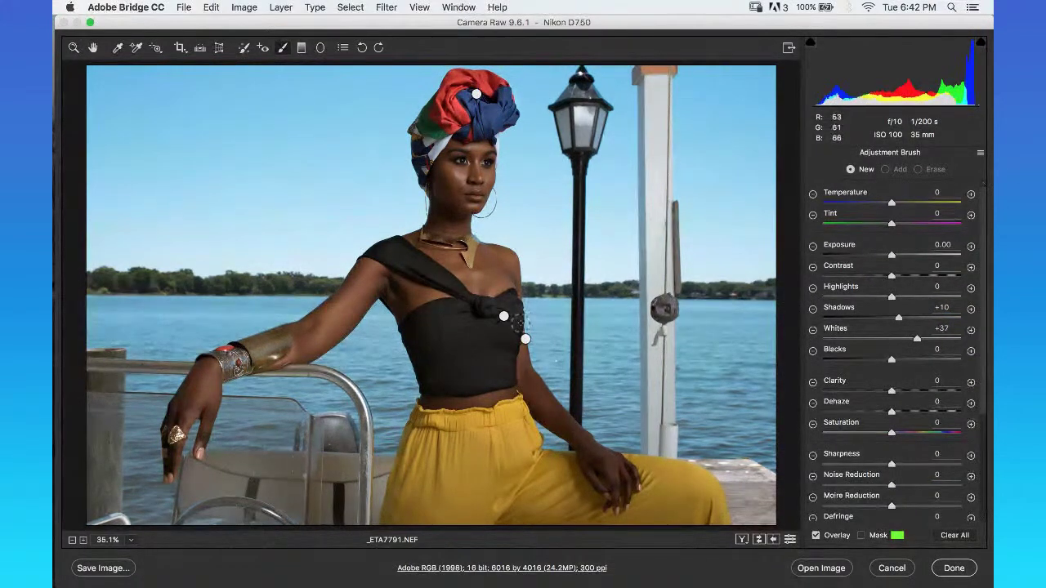
{"action": "mouse_move", "coordinate": [505, 323]}
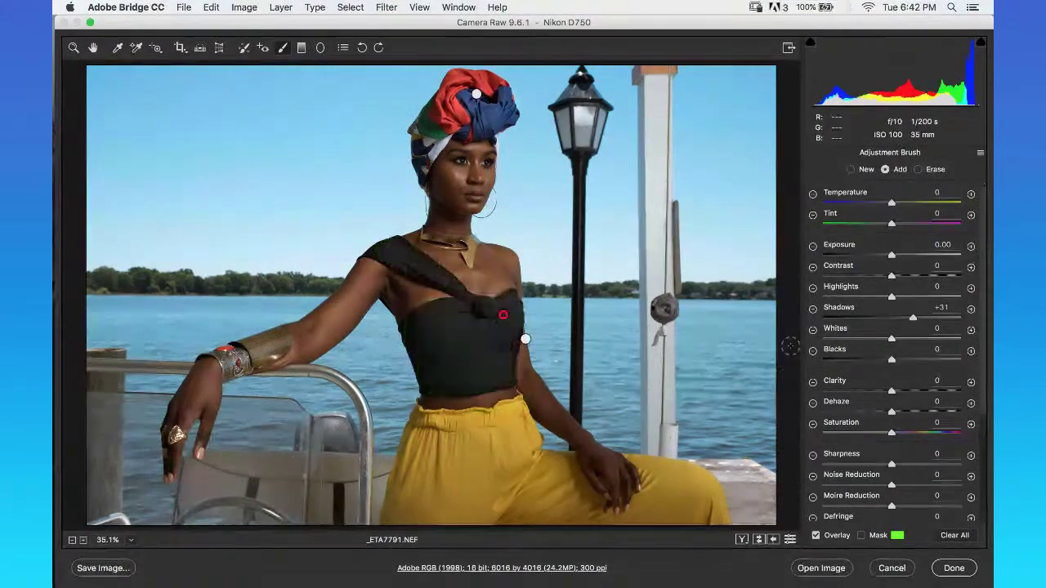
{"action": "left_click_drag", "start_coordinate": [915, 320], "coordinate": [898, 320]}
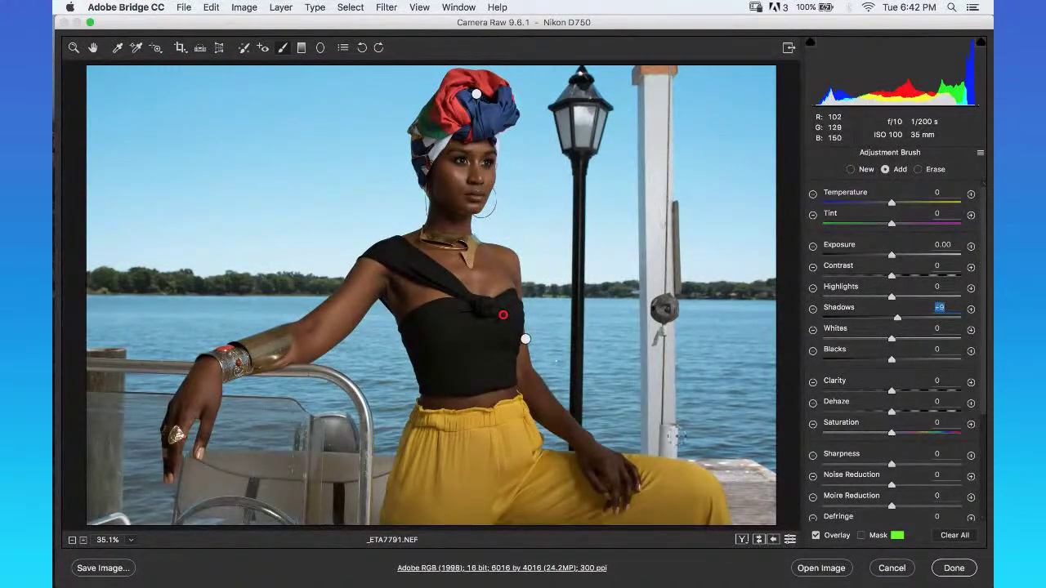
{"action": "key", "text": "alt"}
{"action": "mouse_move", "coordinate": [533, 357]}
{"action": "left_mouse_down"}
{"action": "mouse_move", "coordinate": [489, 412]}
{"action": "mouse_move", "coordinate": [469, 406]}
{"action": "mouse_move", "coordinate": [508, 413]}
{"action": "mouse_move", "coordinate": [445, 460]}
{"action": "left_mouse_up"}
Erase mask spill on the arm, waist, chest and left shoulder, then nudge Shadows up.
{"action": "left_click", "coordinate": [860, 535]}
{"action": "key", "text": "alt"}
{"action": "left_click_drag", "start_coordinate": [538, 385], "coordinate": [531, 426]}
{"action": "mouse_move", "coordinate": [538, 388]}
{"action": "left_mouse_down"}
{"action": "mouse_move", "coordinate": [417, 447]}
{"action": "mouse_move", "coordinate": [391, 343]}
{"action": "left_mouse_up"}
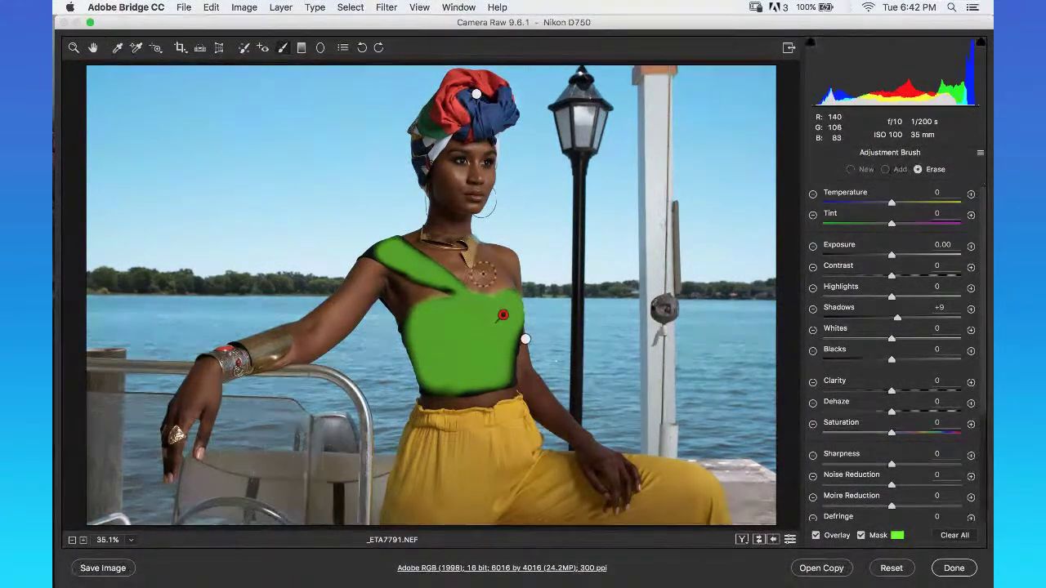
{"action": "left_click_drag", "start_coordinate": [480, 274], "coordinate": [534, 288]}
{"action": "left_click_drag", "start_coordinate": [425, 294], "coordinate": [391, 299]}
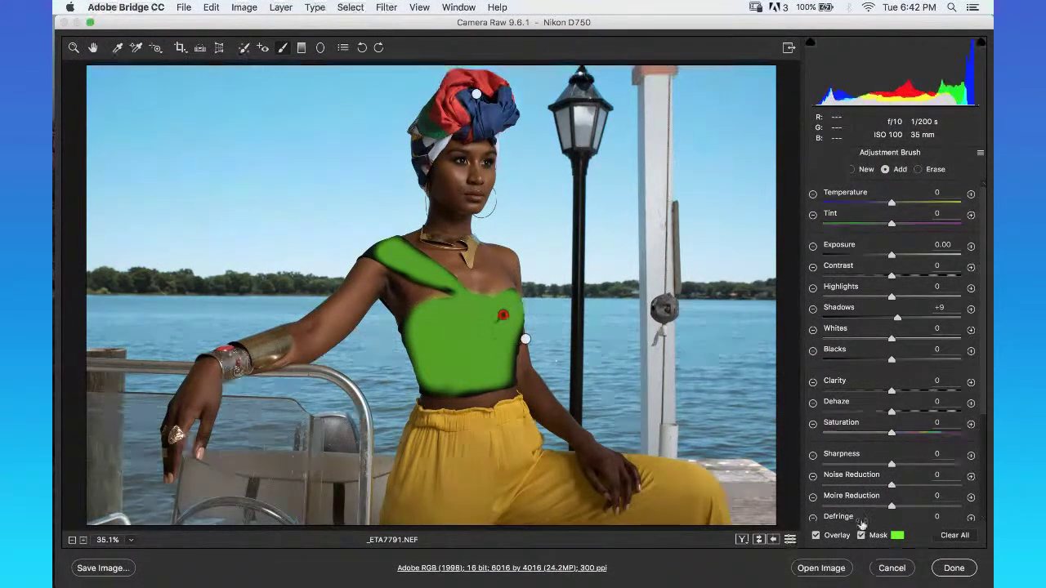
{"action": "left_click", "coordinate": [861, 535]}
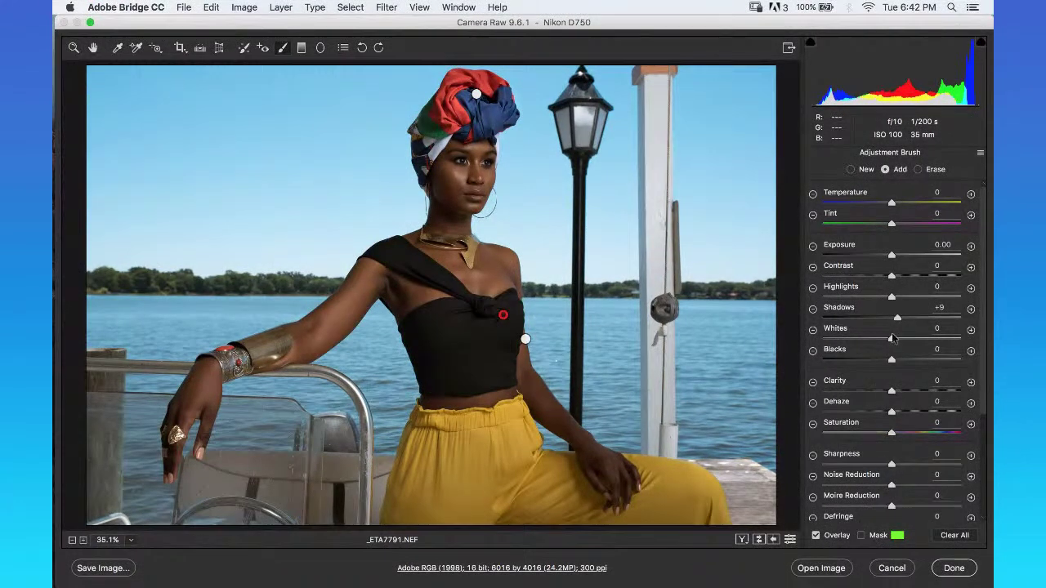
{"action": "mouse_move", "coordinate": [898, 319]}
{"action": "left_mouse_down"}
{"action": "mouse_move", "coordinate": [910, 319]}
{"action": "mouse_move", "coordinate": [904, 326]}
{"action": "left_mouse_up"}
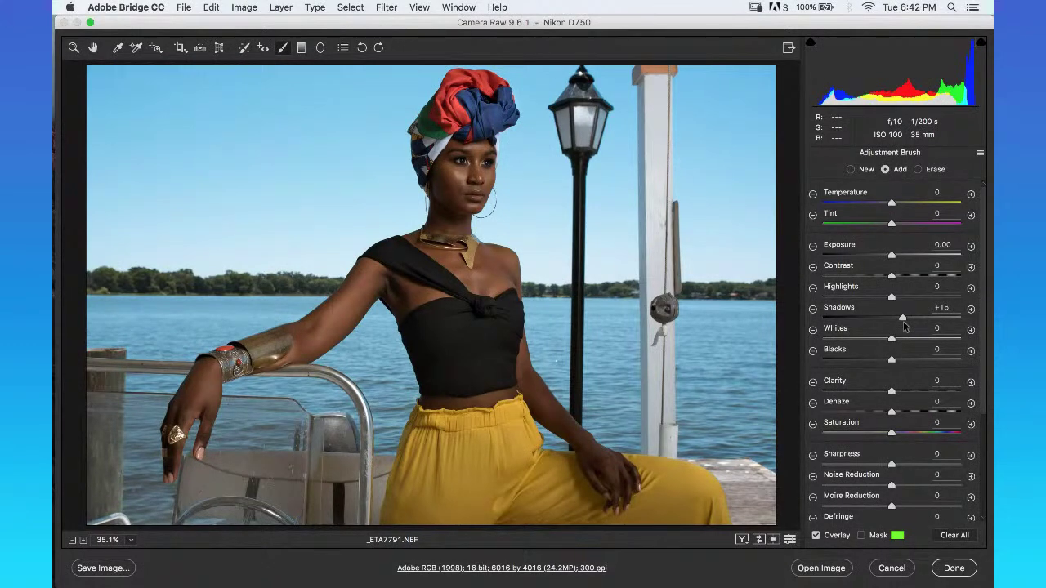
{"action": "left_click", "coordinate": [73, 48]}
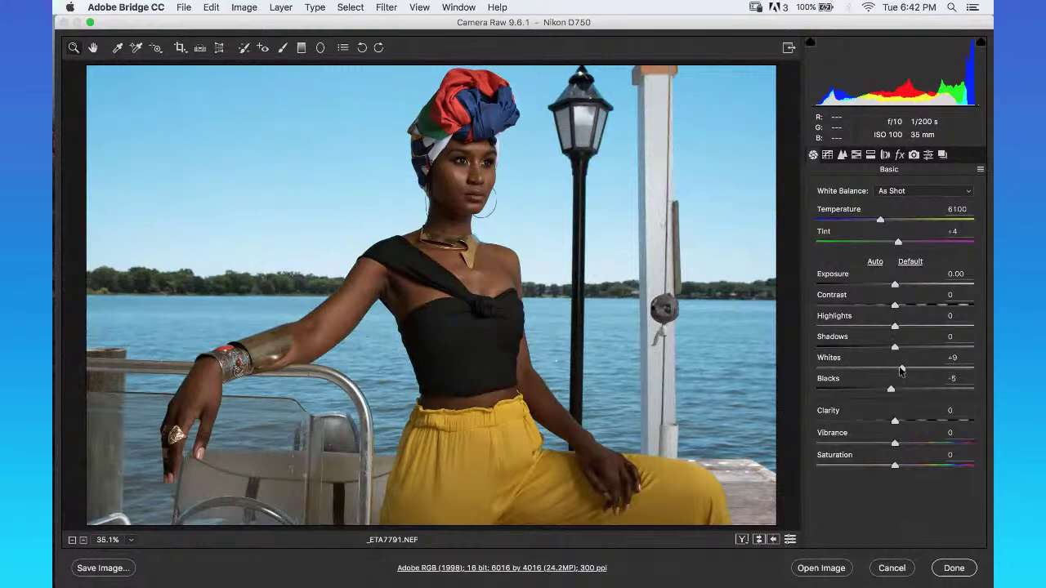
Lift the shadows slightly and reset the HSL adjustments to Default.
{"action": "left_click_drag", "start_coordinate": [895, 347], "coordinate": [901, 356]}
{"action": "left_click", "coordinate": [856, 155]}
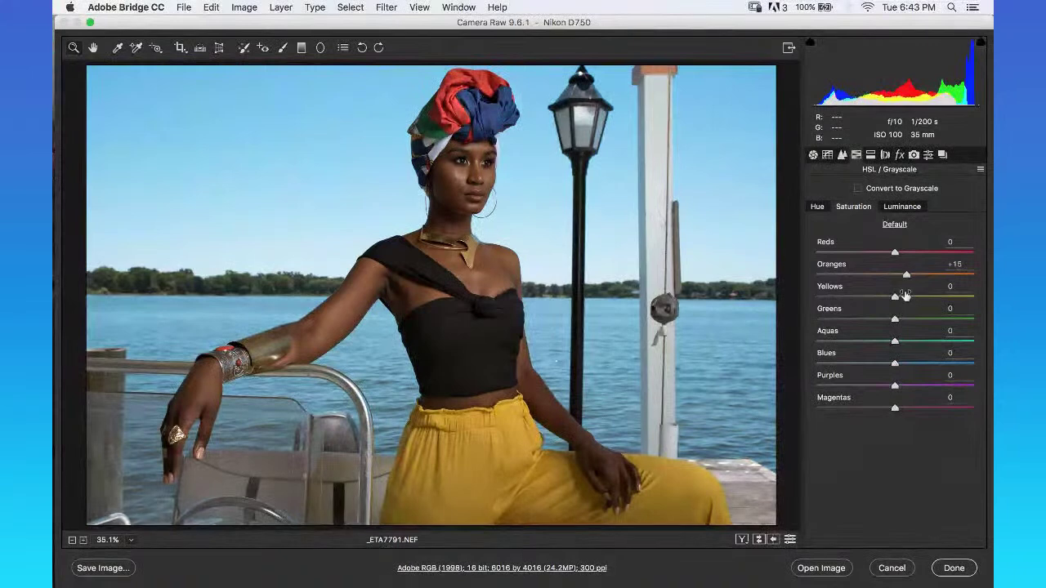
{"action": "left_click", "coordinate": [894, 224]}
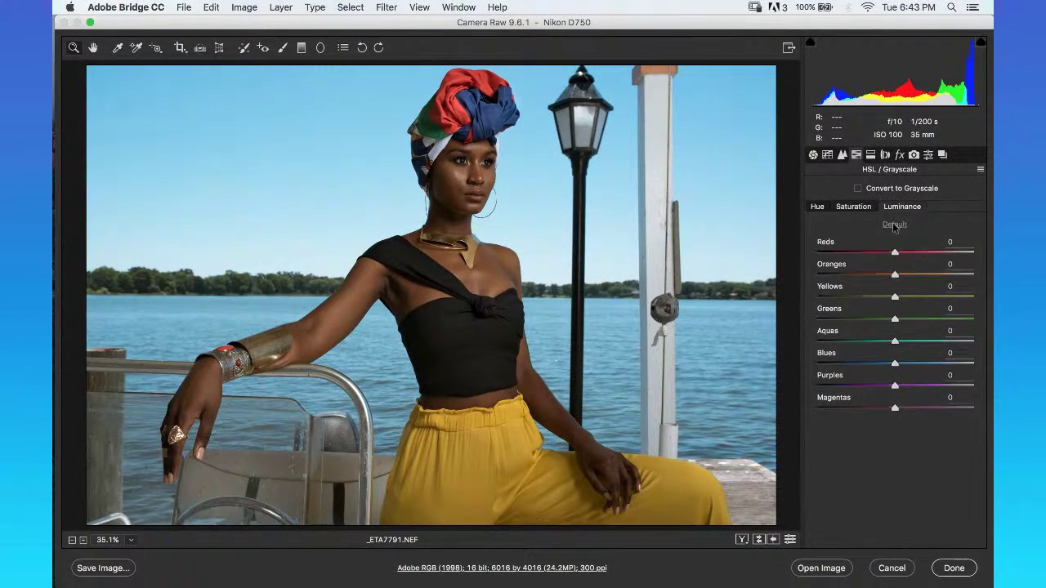
{"action": "left_click", "coordinate": [816, 207]}
Test extreme Yellows saturation values, reset to 0, then settle on about +11.
{"action": "left_click_drag", "start_coordinate": [895, 301], "coordinate": [818, 300]}
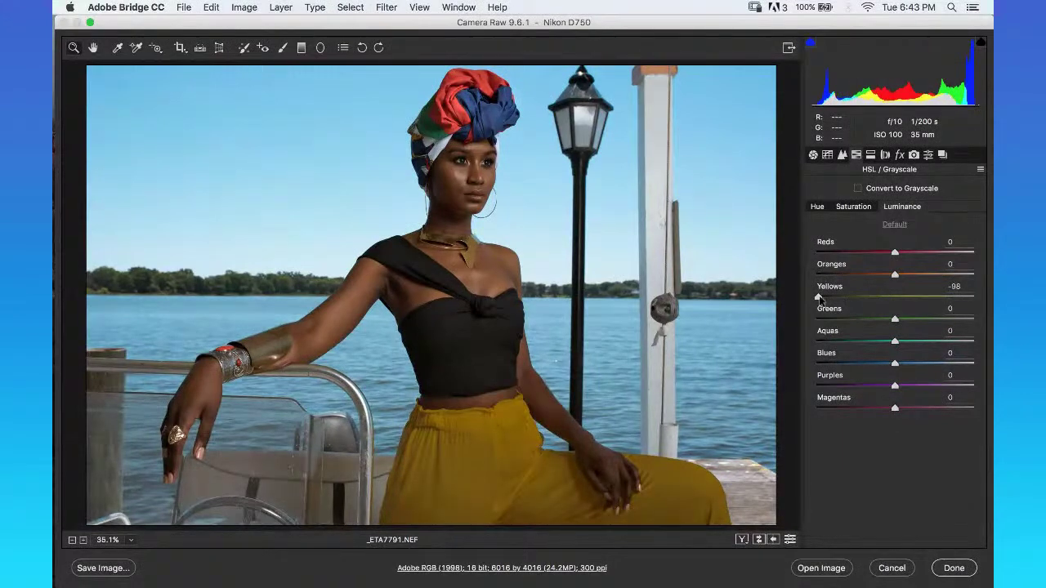
{"action": "left_click_drag", "start_coordinate": [913, 297], "coordinate": [955, 297]}
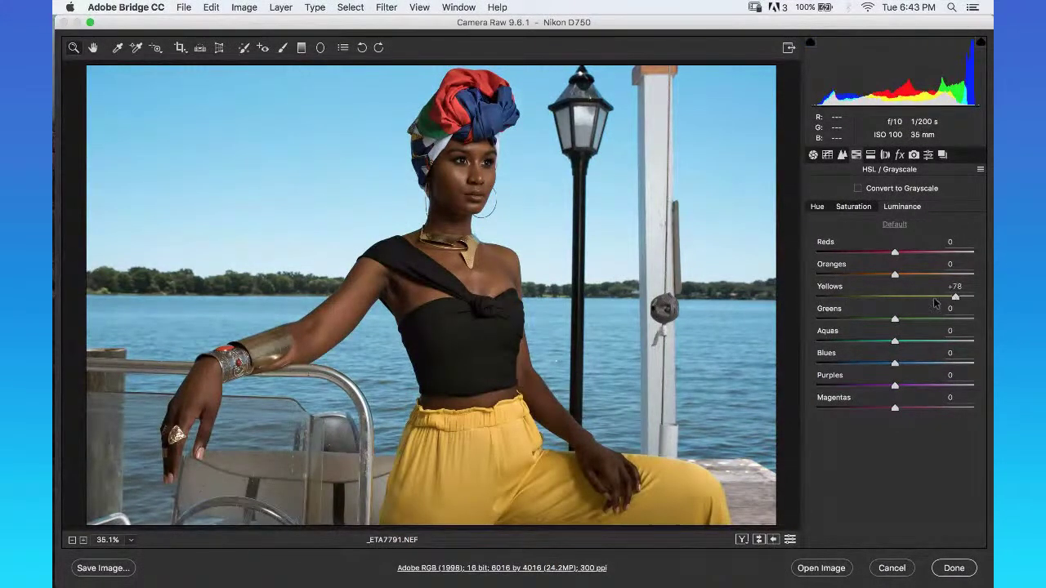
{"action": "left_click", "coordinate": [835, 296]}
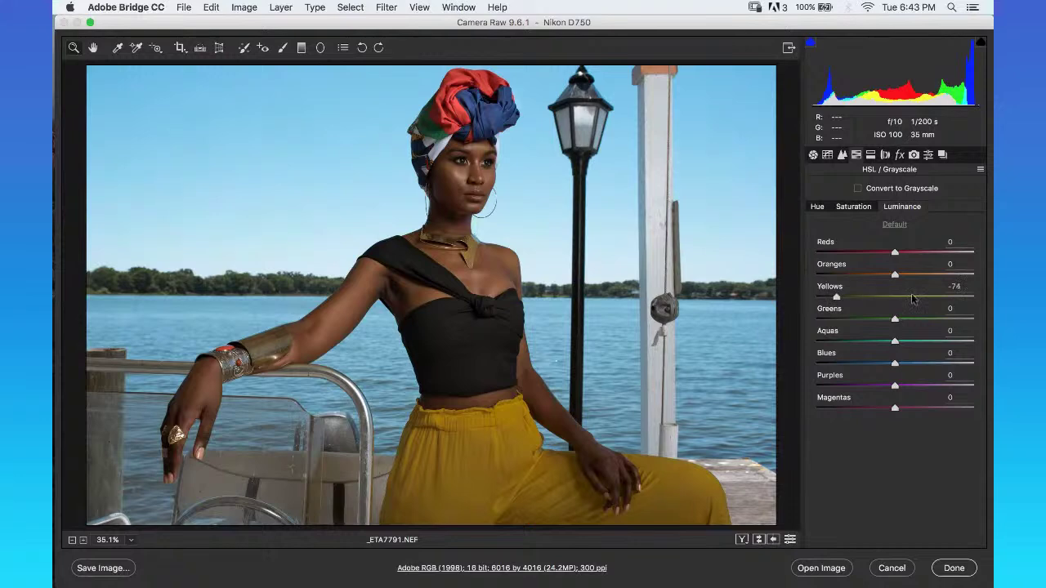
{"action": "left_click", "coordinate": [962, 288]}
{"action": "left_click", "coordinate": [863, 297]}
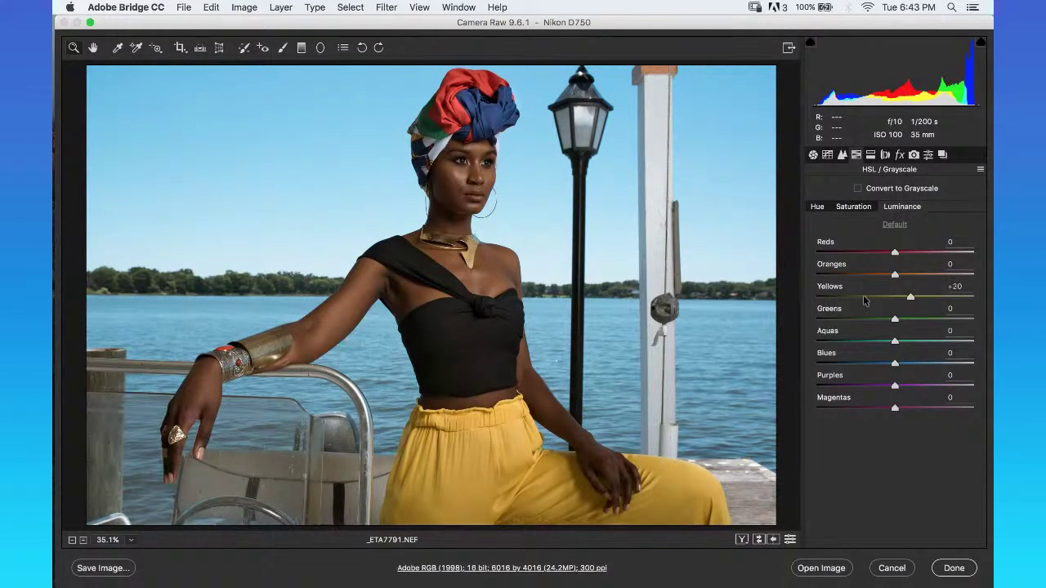
{"action": "left_click", "coordinate": [962, 286]}
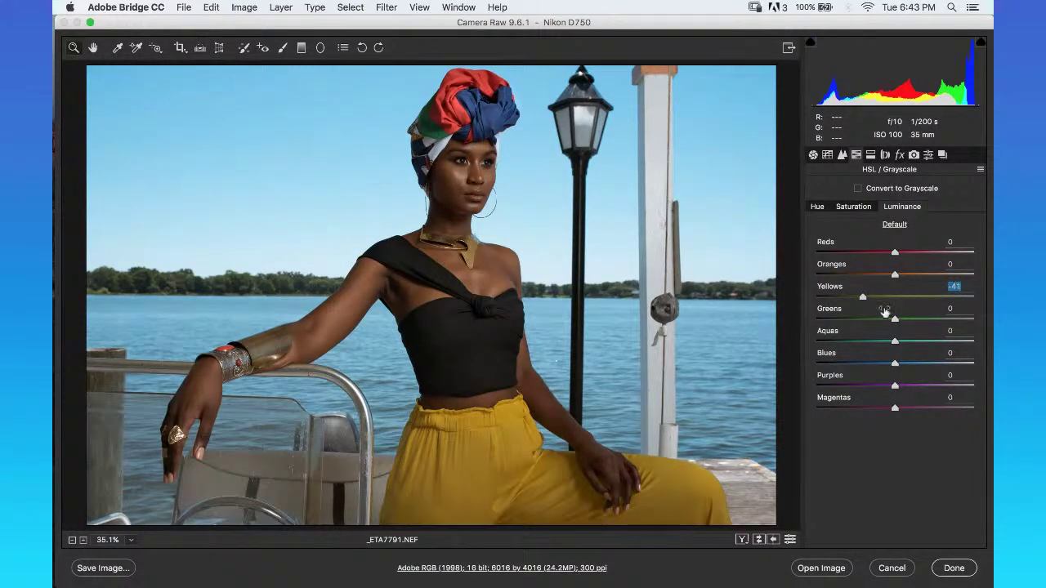
{"action": "type", "text": "0"}
{"action": "key", "text": "Return"}
{"action": "left_click", "coordinate": [898, 299]}
{"action": "left_click_drag", "start_coordinate": [904, 298], "coordinate": [904, 300]}
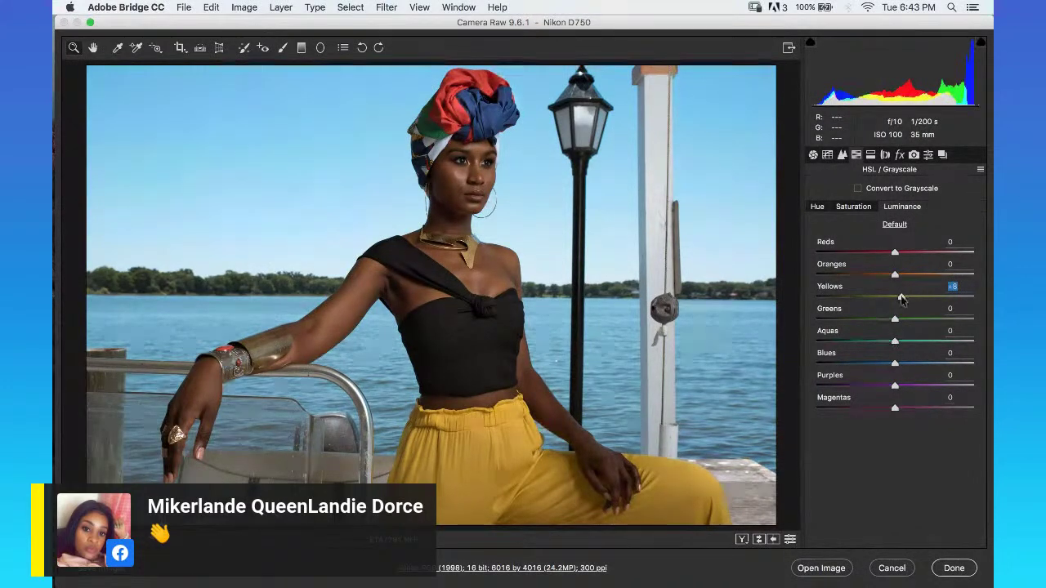
{"action": "left_click_drag", "start_coordinate": [903, 300], "coordinate": [905, 300]}
{"action": "left_click", "coordinate": [818, 208]}
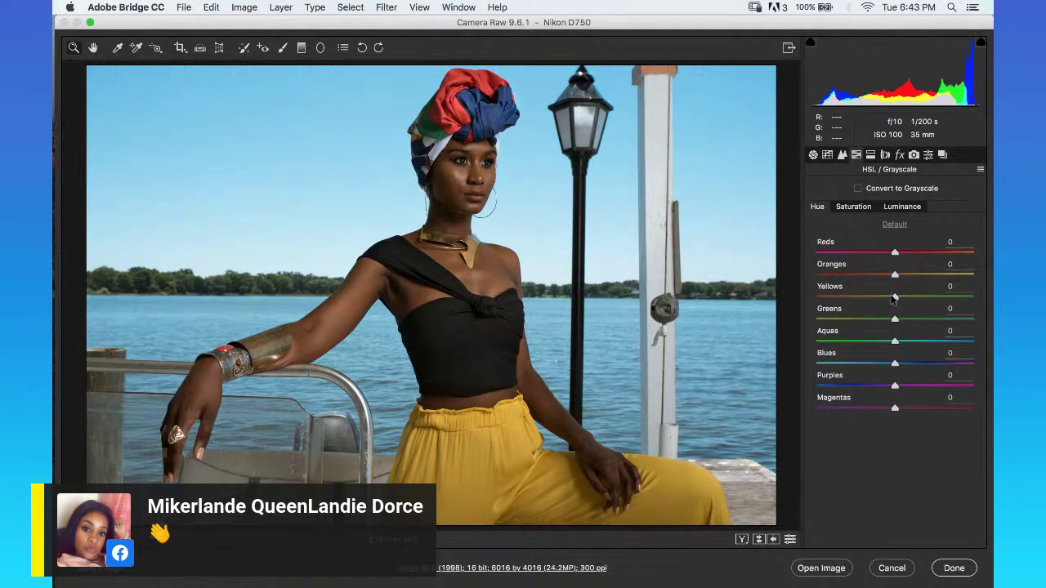
Preview a Yellows hue shift, then reset the Yellows and Oranges hues to 0.
{"action": "left_click_drag", "start_coordinate": [894, 298], "coordinate": [882, 278]}
{"action": "key", "text": "shift+Tab"}
{"action": "type", "text": "0"}
{"action": "left_click", "coordinate": [953, 287]}
{"action": "type", "text": "0"}
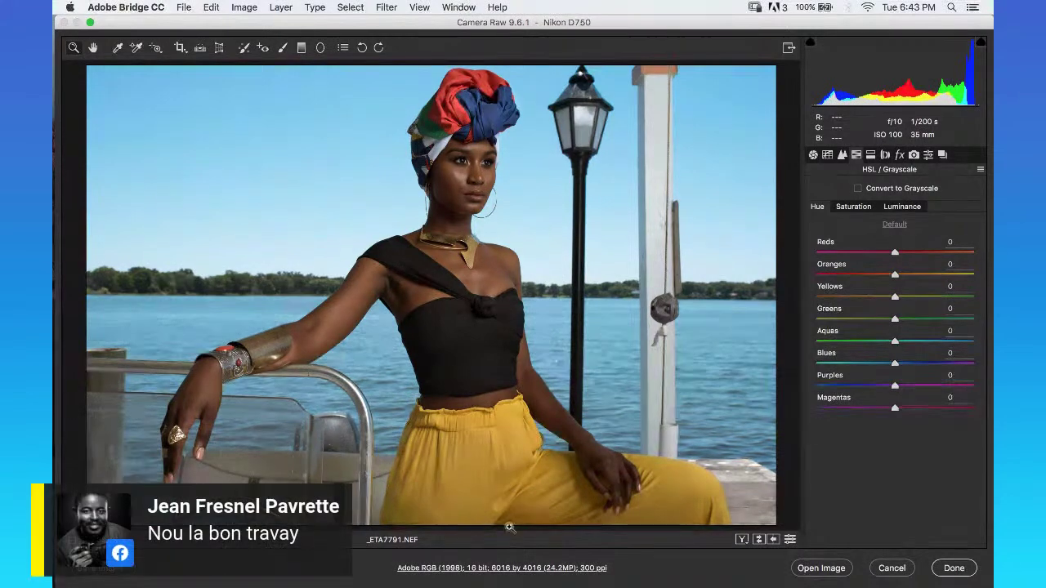
Compare bright and dark Yellows luminance, then reset Yellows luminance to 0.
{"action": "left_click", "coordinate": [907, 207]}
{"action": "left_click", "coordinate": [902, 207]}
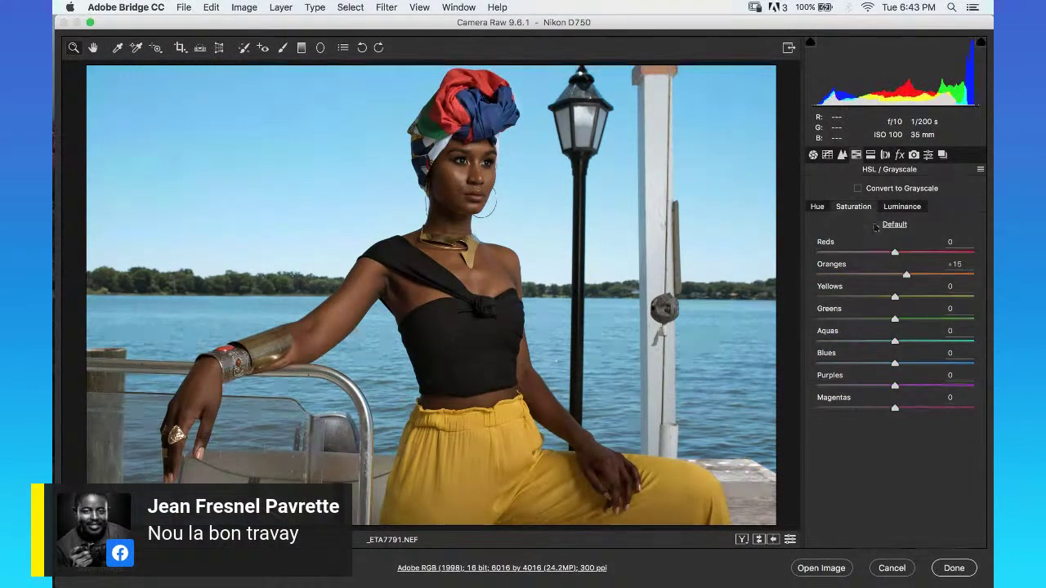
{"action": "left_click_drag", "start_coordinate": [895, 297], "coordinate": [966, 297]}
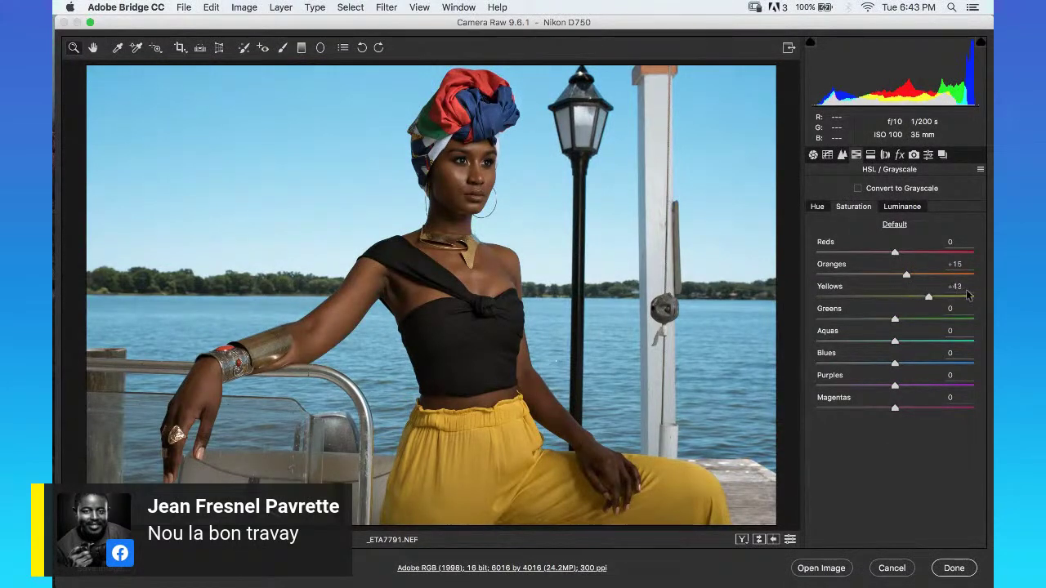
{"action": "left_click_drag", "start_coordinate": [888, 303], "coordinate": [779, 309]}
{"action": "left_click", "coordinate": [880, 297]}
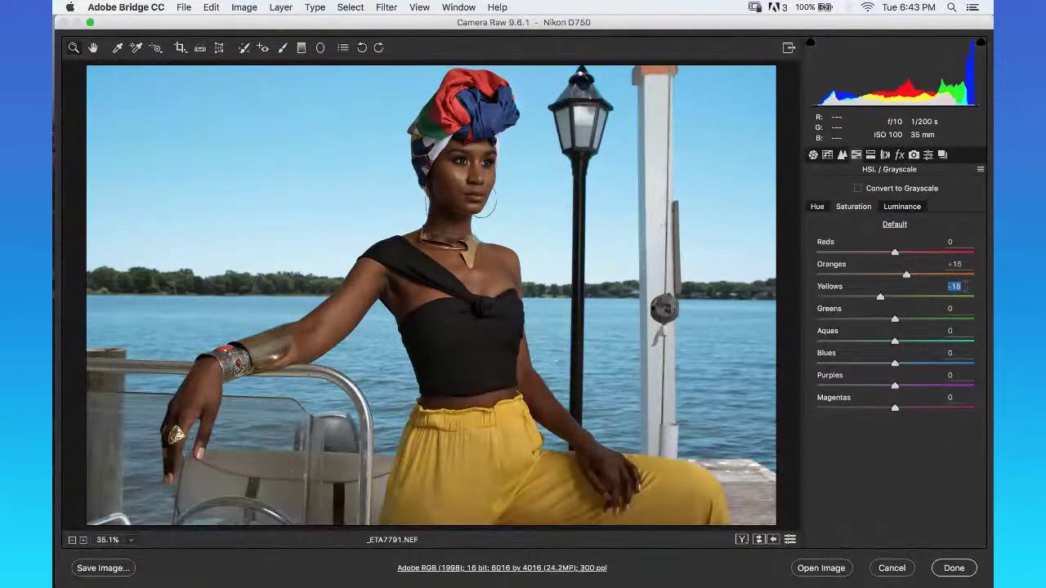
{"action": "type", "text": "0"}
{"action": "key", "text": "Return"}
Preview darker Oranges luminance, then set Oranges luminance to +10.
{"action": "left_click_drag", "start_coordinate": [959, 279], "coordinate": [781, 278]}
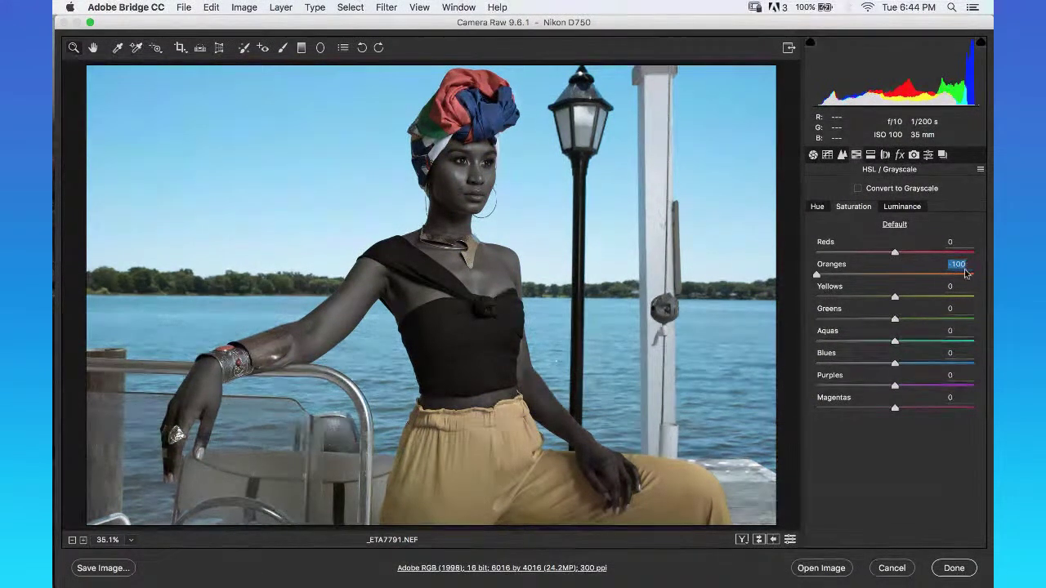
{"action": "type", "text": "15"}
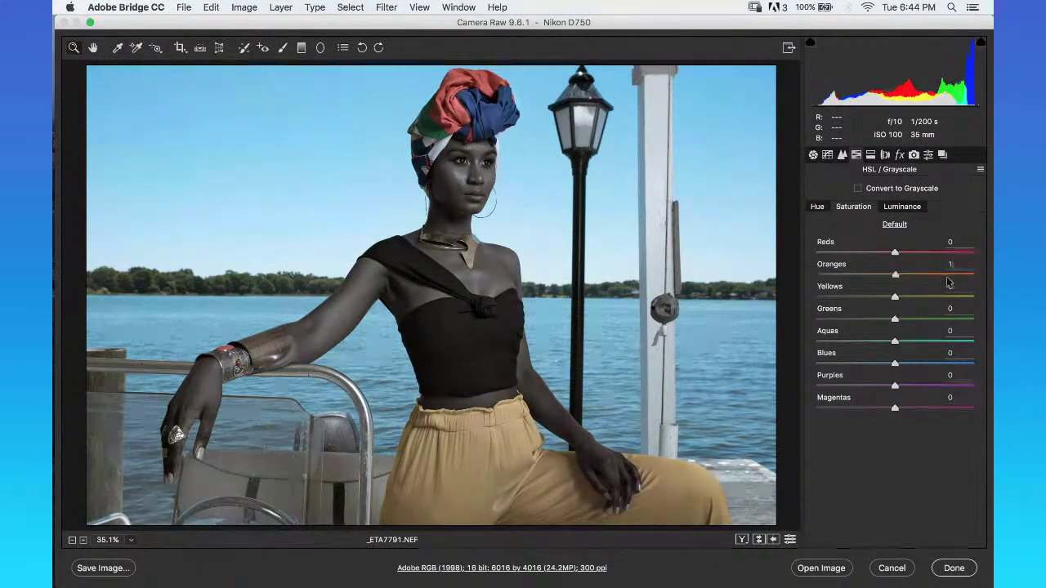
{"action": "double_click", "coordinate": [969, 264]}
{"action": "key", "text": "Return"}
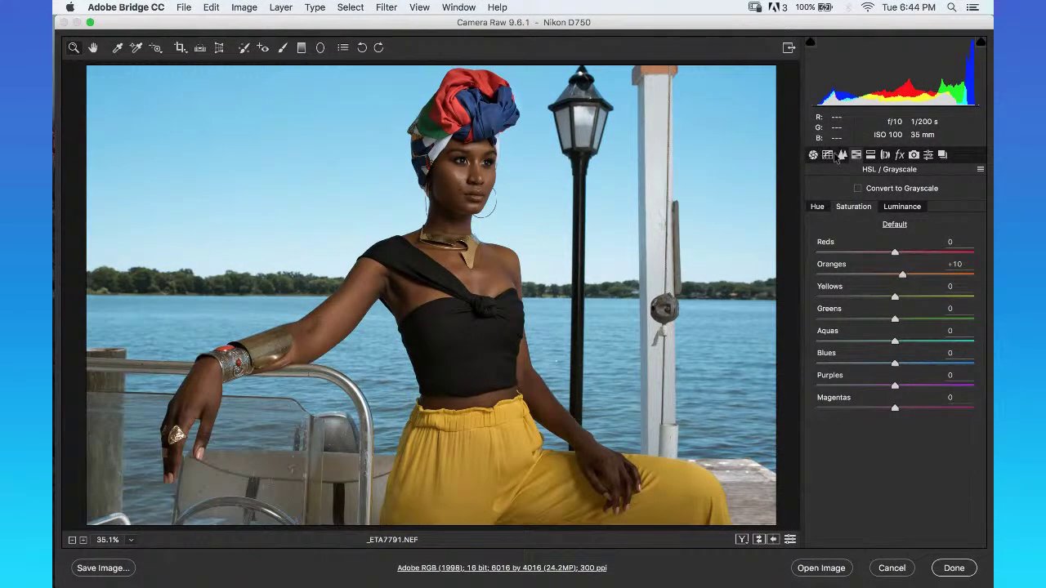
In the parametric Tone Curve, set Darks to 0 and reset Lights to 0 after a test.
{"action": "left_click", "coordinate": [827, 155]}
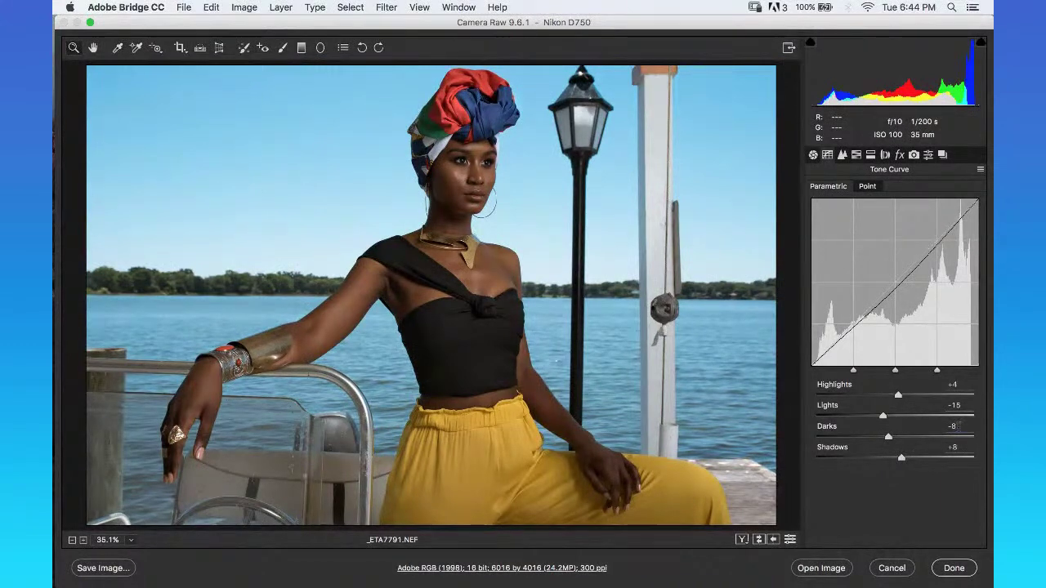
{"action": "type", "text": "0"}
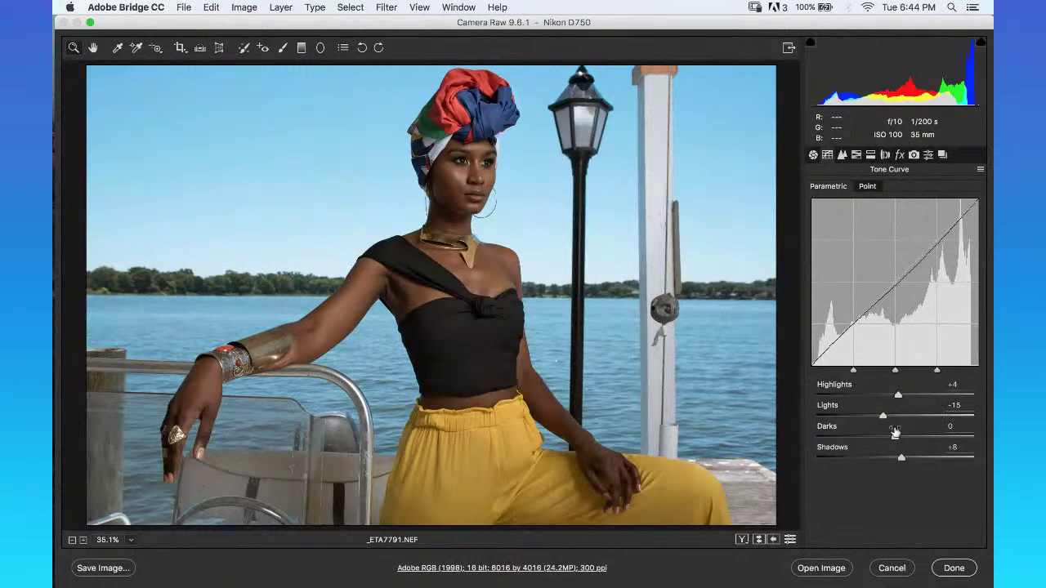
{"action": "left_click", "coordinate": [963, 404]}
{"action": "type", "text": "0"}
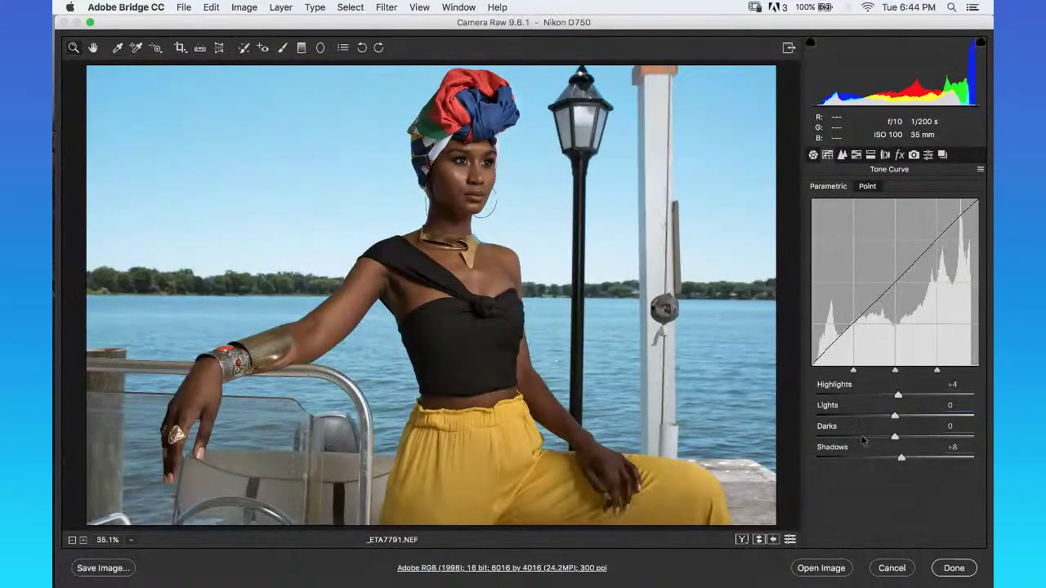
{"action": "left_click_drag", "start_coordinate": [856, 417], "coordinate": [835, 417]}
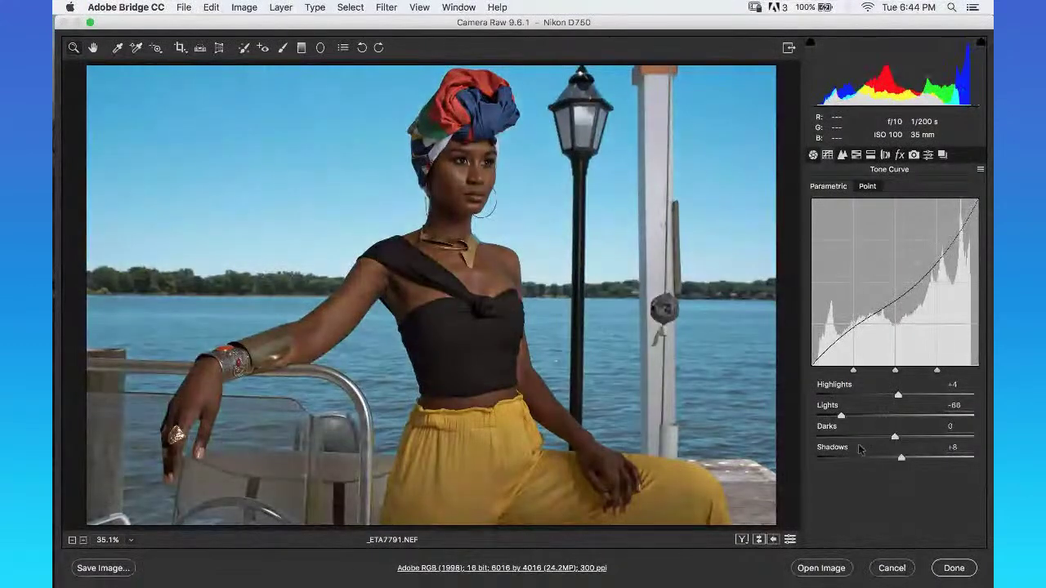
{"action": "type", "text": "0"}
{"action": "key", "text": "Return"}
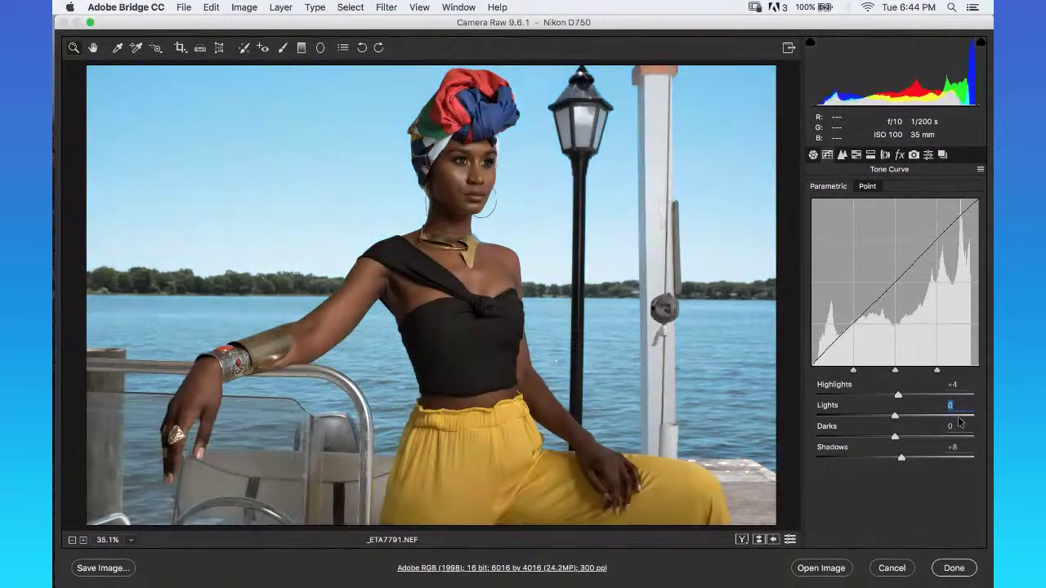
Try zeroing Highlights, then undo to keep Highlights at +4.
{"action": "left_click", "coordinate": [952, 384]}
{"action": "type", "text": "0"}
{"action": "key", "text": "Return"}
{"action": "key", "text": "super+z"}
{"action": "left_click", "coordinate": [937, 396]}
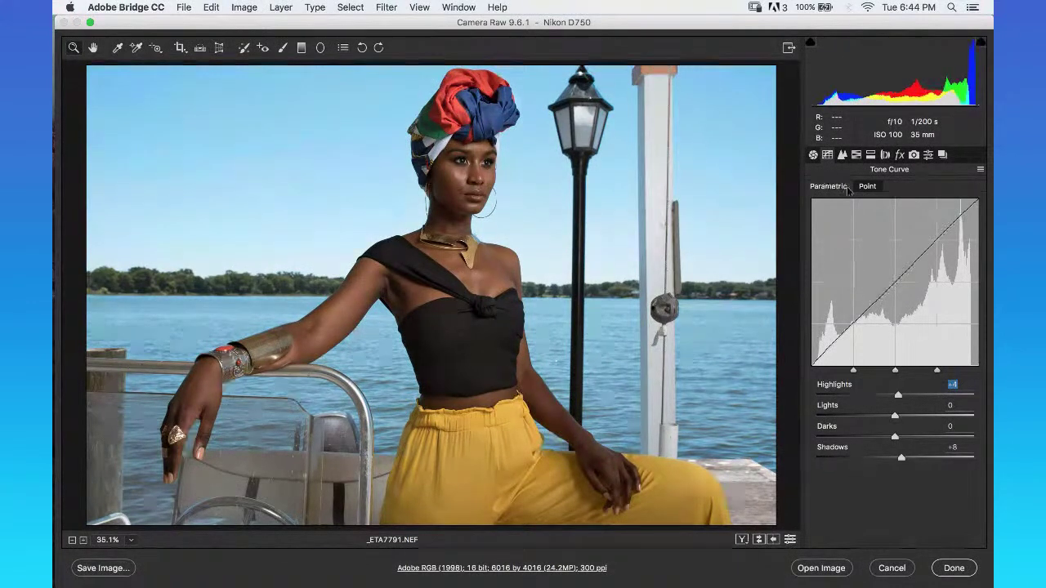
{"action": "left_click", "coordinate": [858, 155]}
Test desaturating Blues in HSL Saturation, then reset Aquas and Blues to 0.
{"action": "left_click", "coordinate": [818, 208]}
{"action": "left_click", "coordinate": [902, 209]}
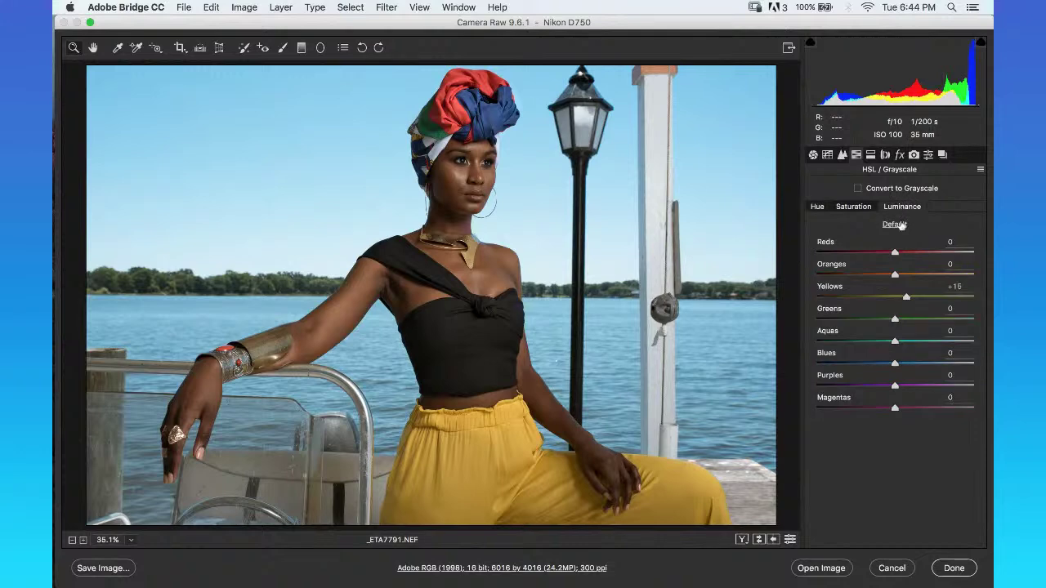
{"action": "left_click_drag", "start_coordinate": [864, 369], "coordinate": [817, 342]}
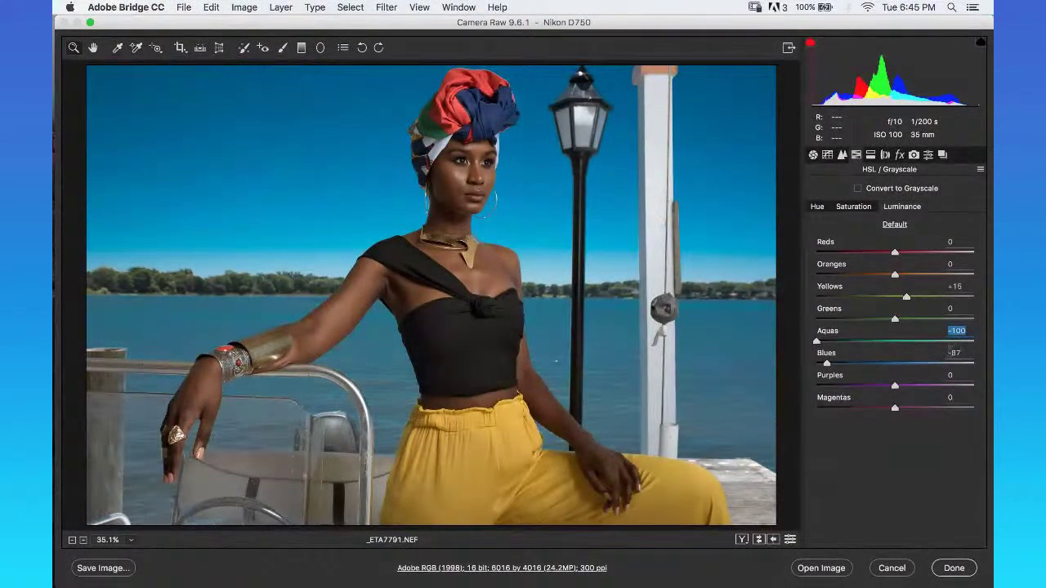
{"action": "type", "text": "0"}
{"action": "key", "text": "Return"}
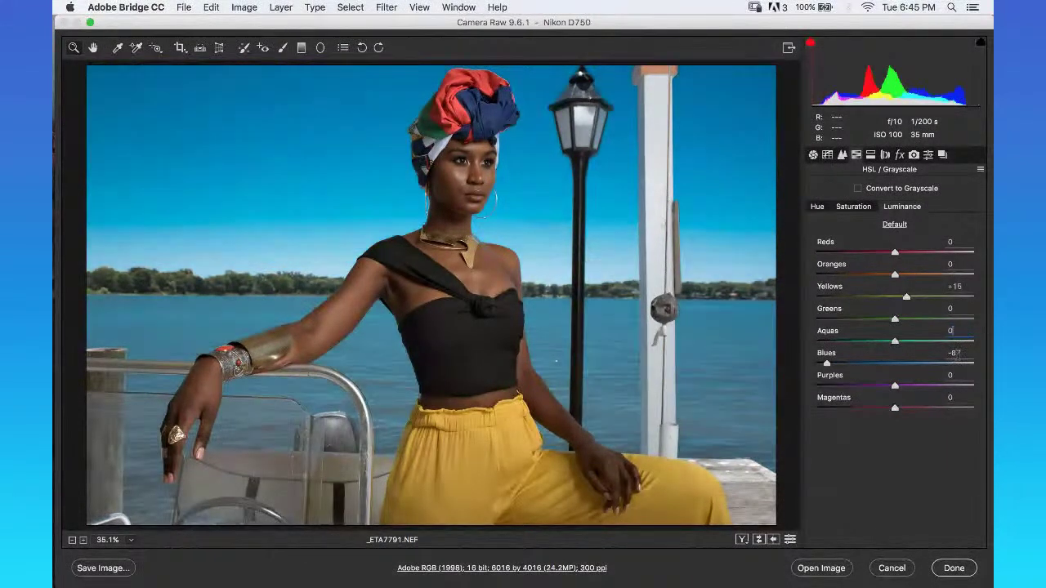
{"action": "left_click", "coordinate": [955, 352]}
{"action": "type", "text": "0"}
{"action": "key", "text": "Return"}
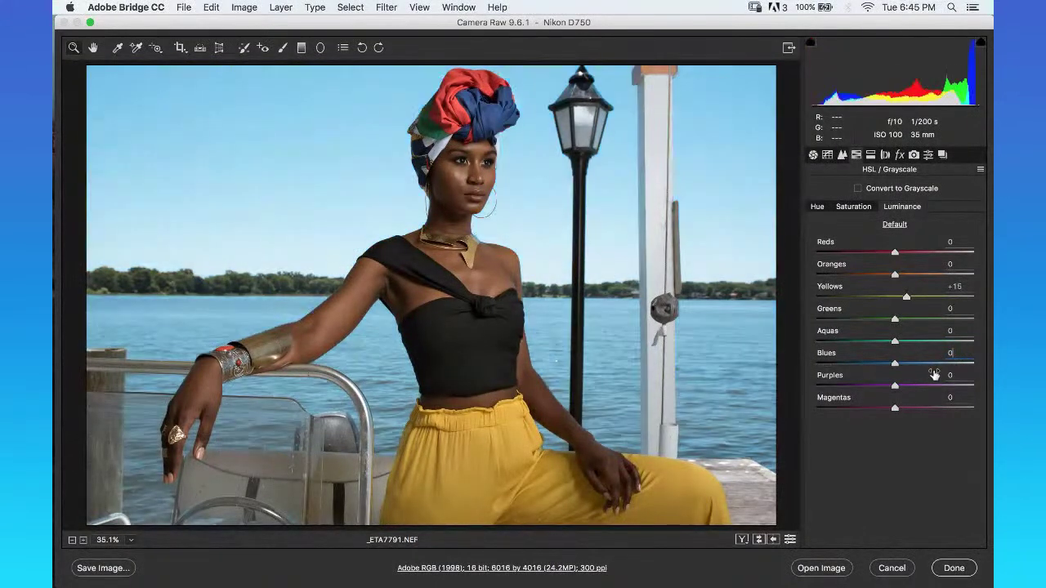
Lower Aquas saturation to -70 and Blues to -52 to darken the sky and water.
{"action": "left_click", "coordinate": [877, 364]}
{"action": "left_click", "coordinate": [872, 342]}
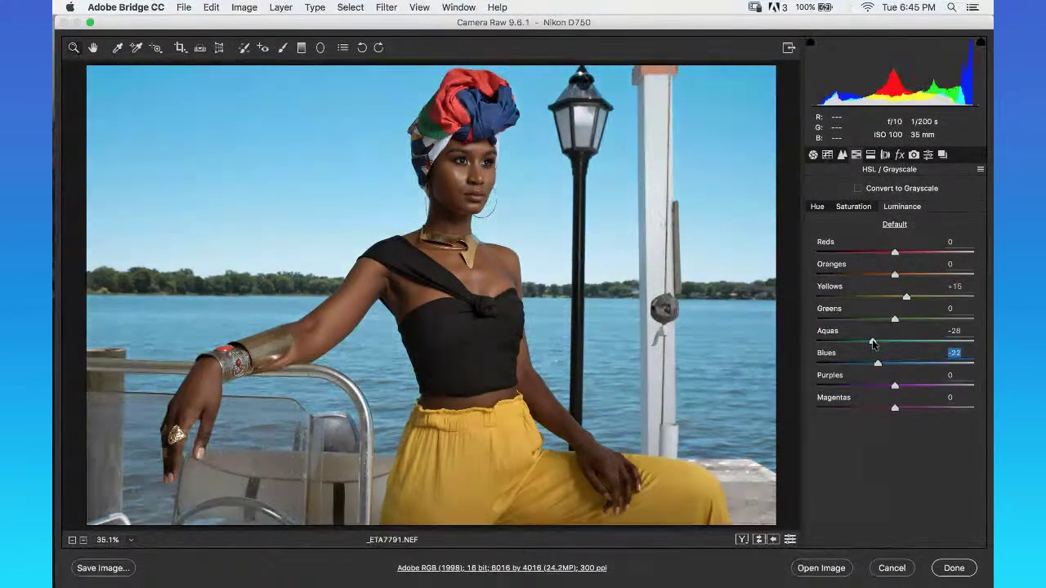
{"action": "left_click_drag", "start_coordinate": [856, 346], "coordinate": [840, 341]}
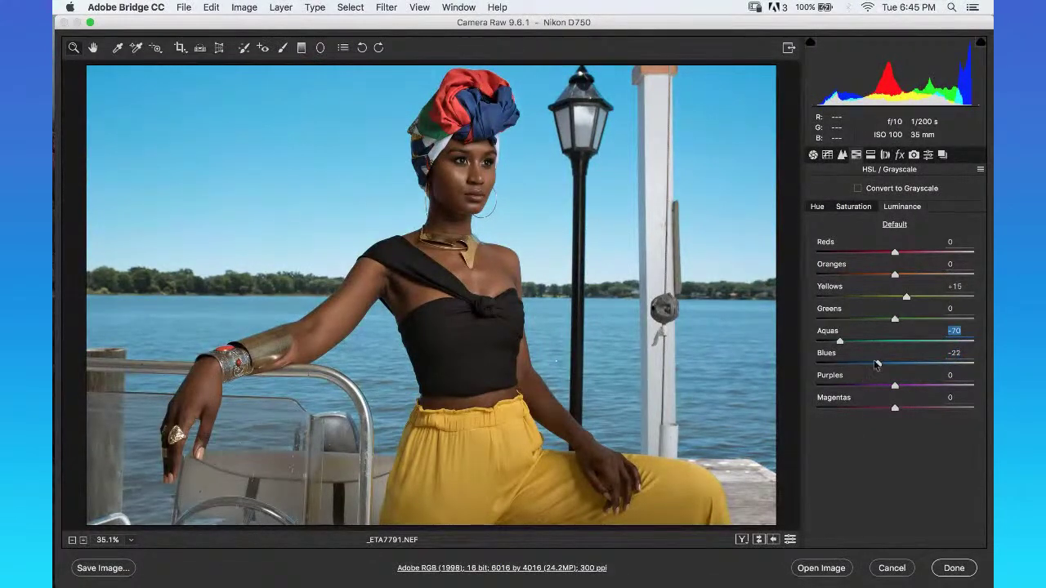
{"action": "left_click_drag", "start_coordinate": [876, 365], "coordinate": [854, 361]}
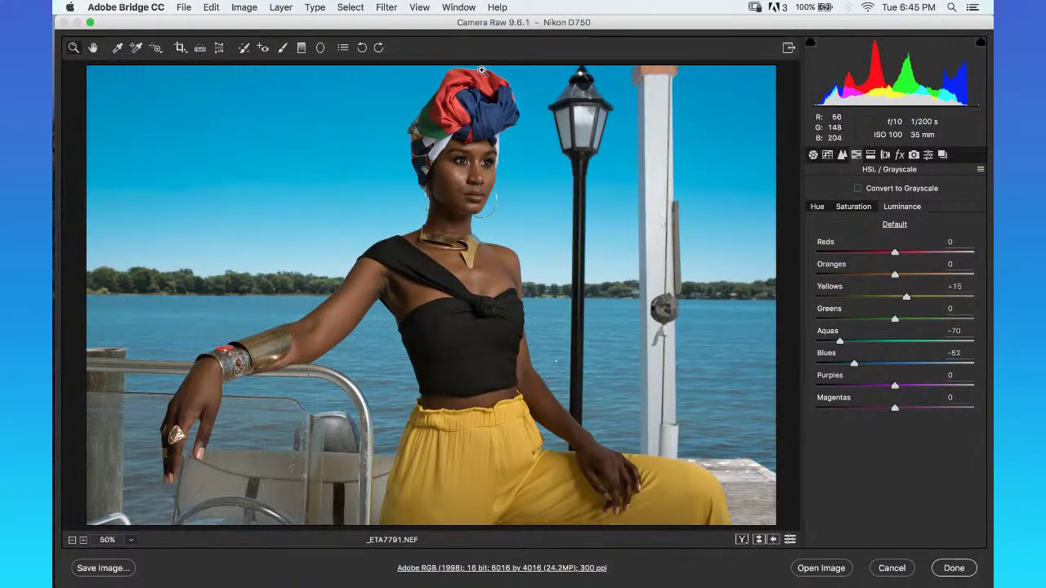
{"action": "left_click", "coordinate": [481, 72]}
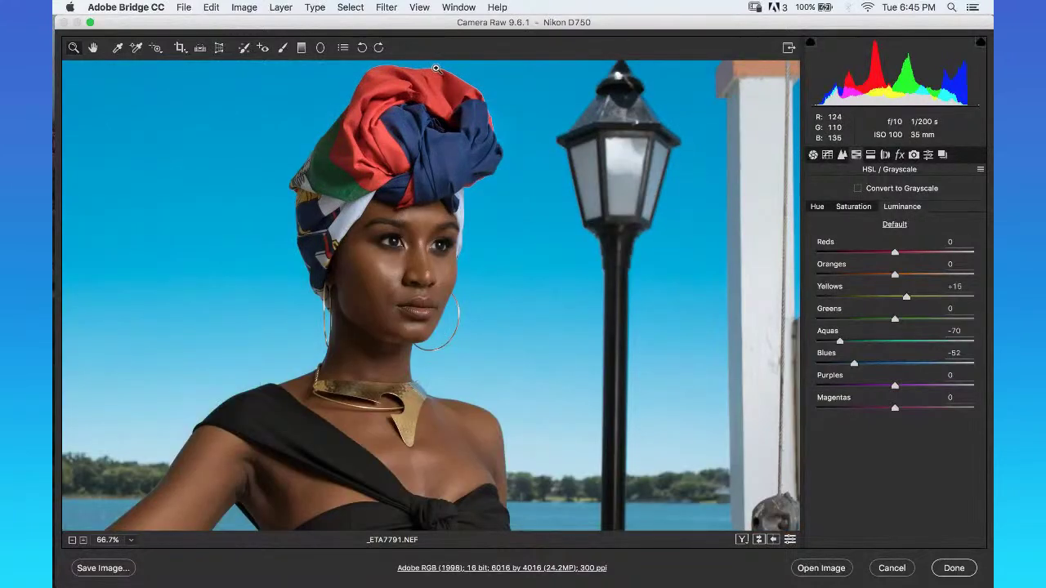
{"action": "left_click", "coordinate": [442, 68]}
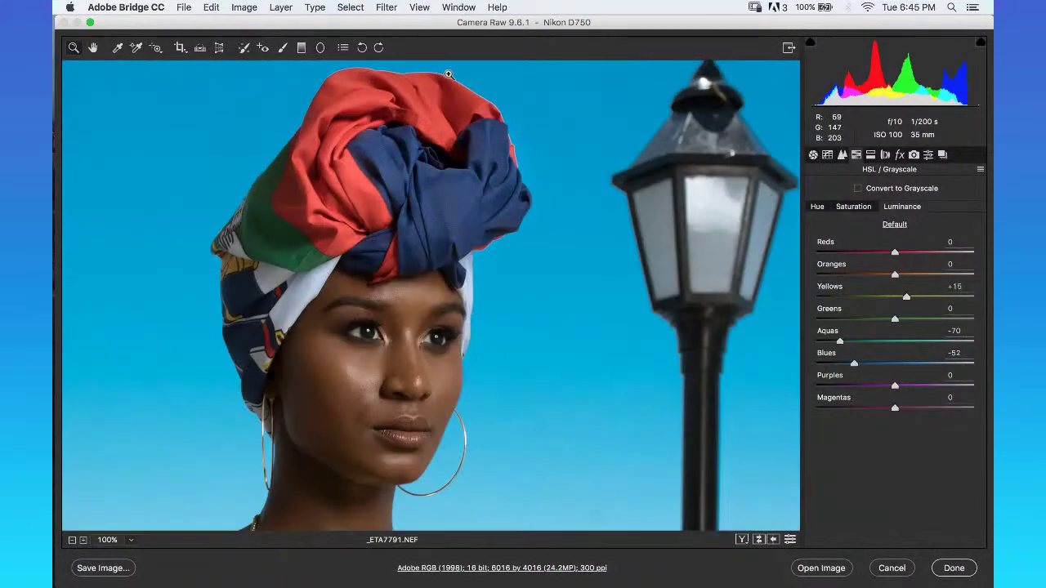
{"action": "left_click", "coordinate": [447, 74]}
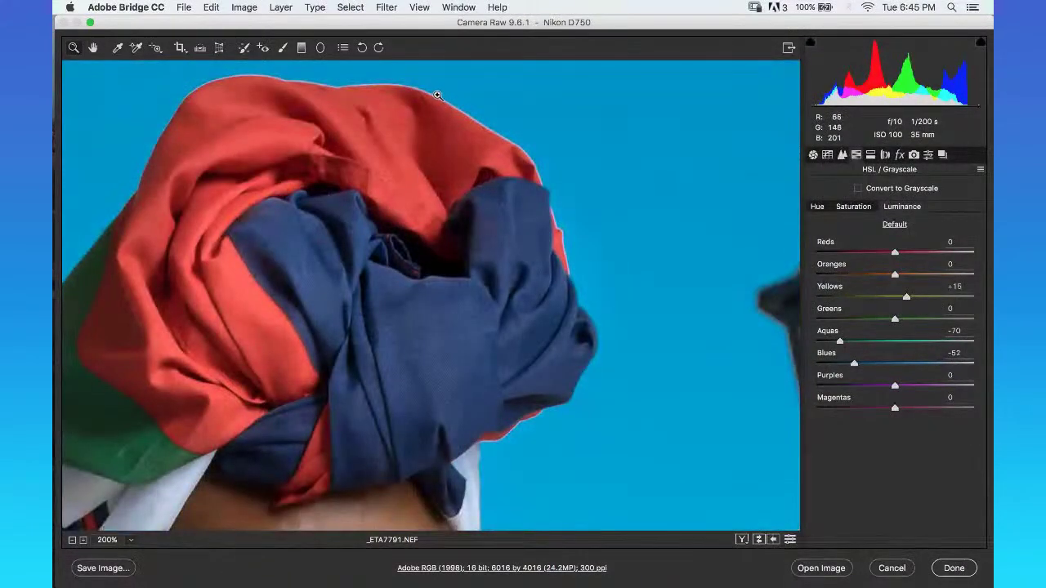
{"action": "left_click", "coordinate": [440, 94]}
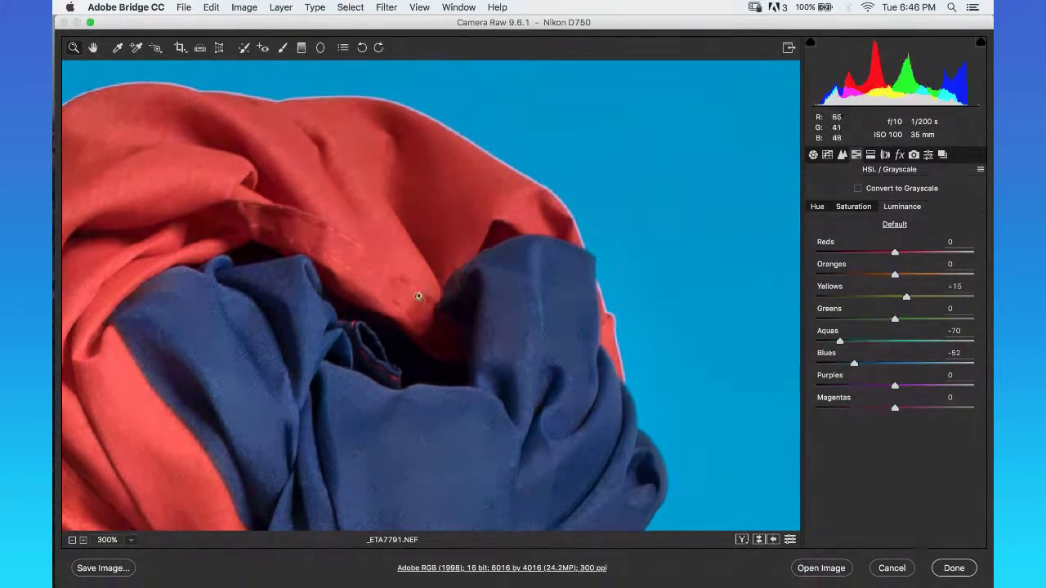
{"action": "left_click", "coordinate": [131, 540]}
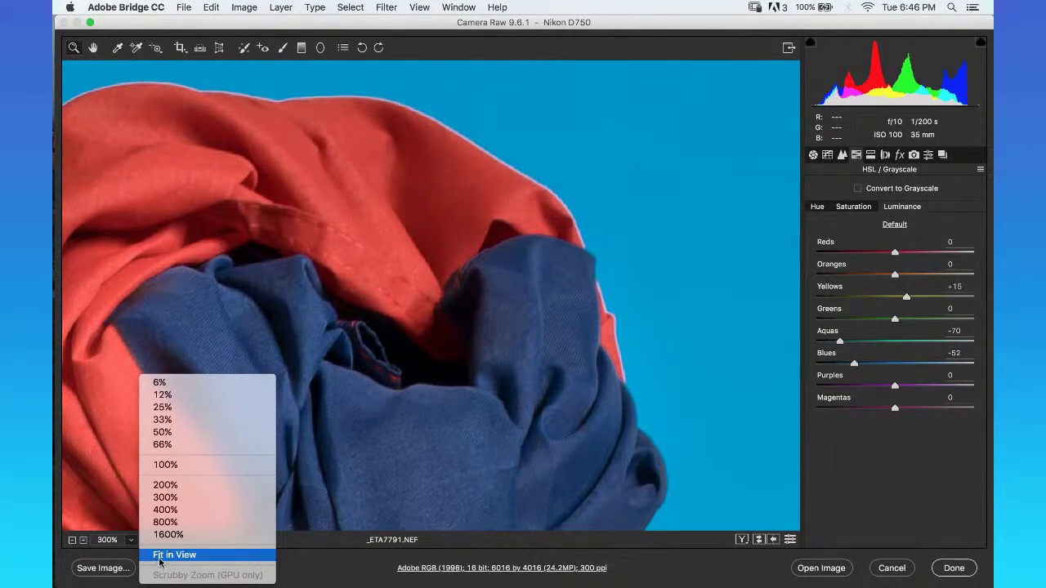
{"action": "left_click", "coordinate": [159, 556]}
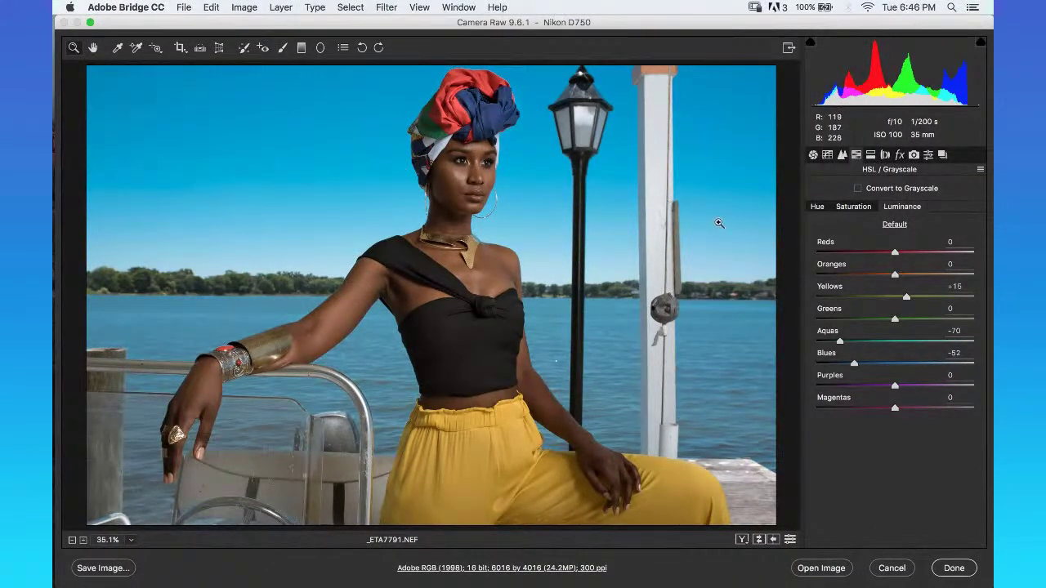
Ease Aquas to -33 and Blues to -23 to brighten the sky.
{"action": "left_click_drag", "start_coordinate": [842, 344], "coordinate": [879, 370]}
{"action": "left_click", "coordinate": [872, 352]}
{"action": "left_click", "coordinate": [869, 342]}
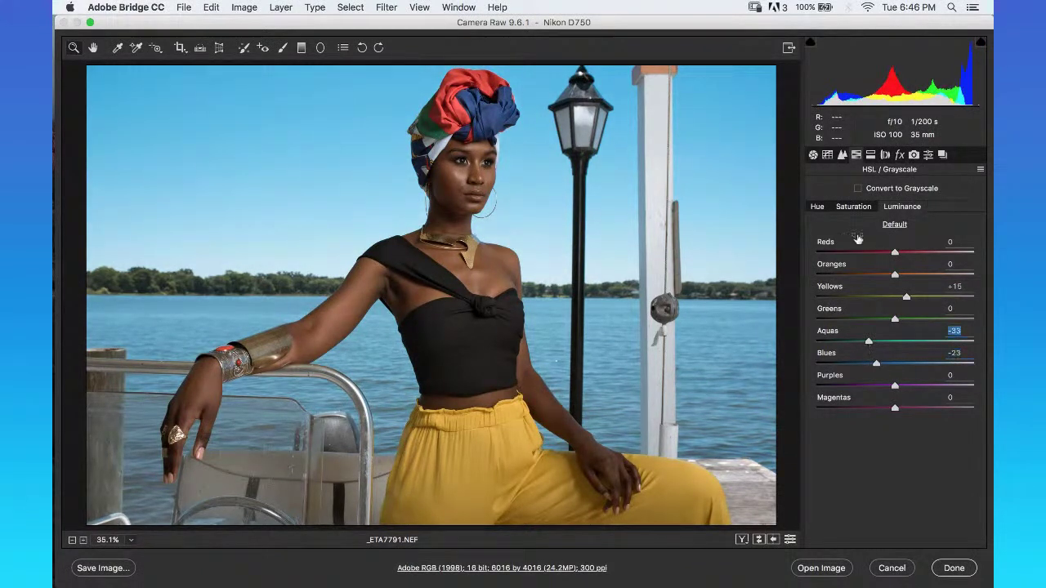
On another HSL tab, test draining Blues, then reset Blues and Aquas to 0.
{"action": "left_click", "coordinate": [853, 207]}
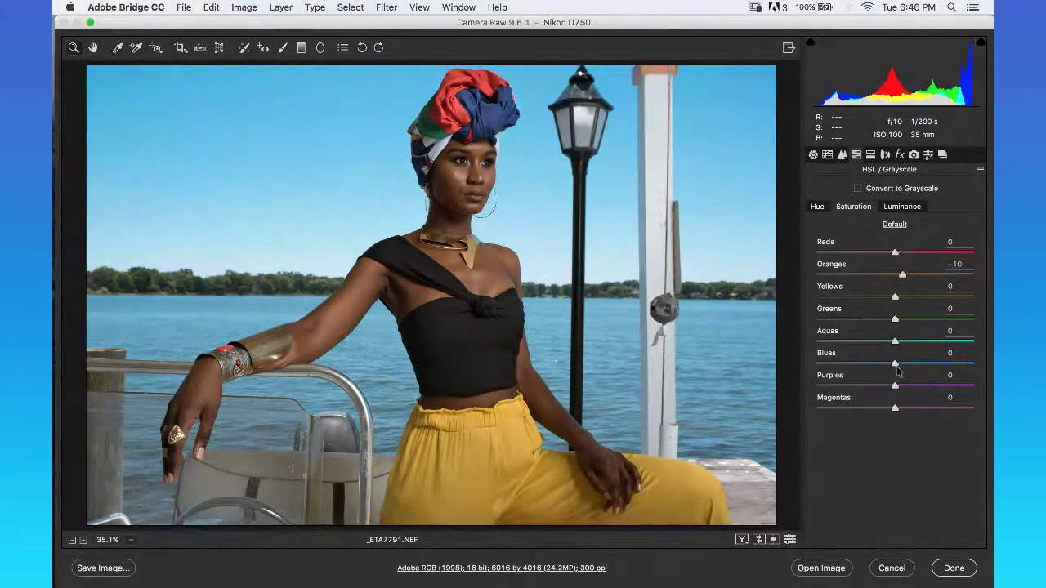
{"action": "left_click_drag", "start_coordinate": [894, 364], "coordinate": [664, 459]}
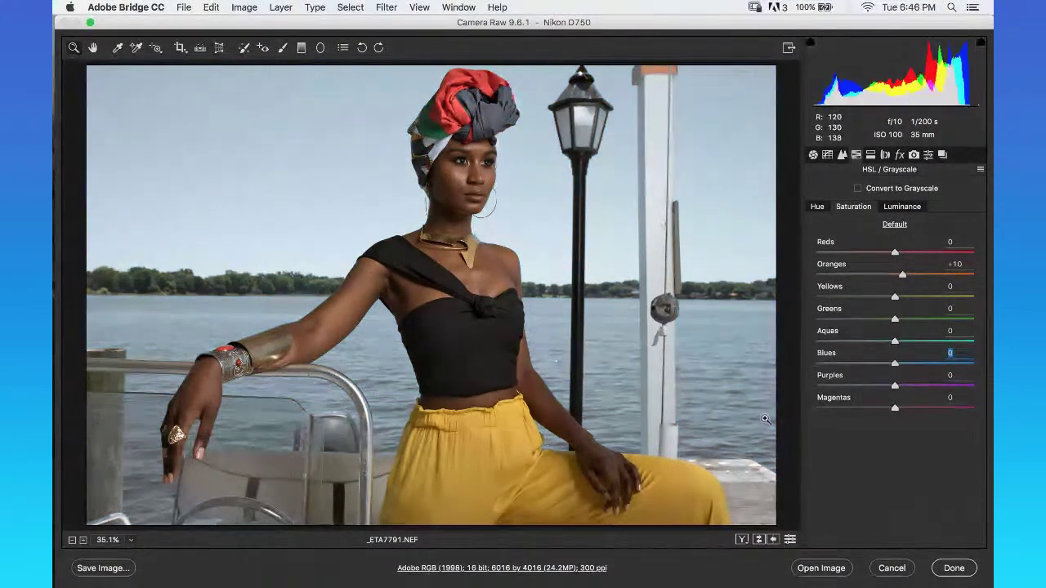
{"action": "double_click", "coordinate": [886, 355]}
{"action": "key", "text": "shift+Tab"}
{"action": "type", "text": "0"}
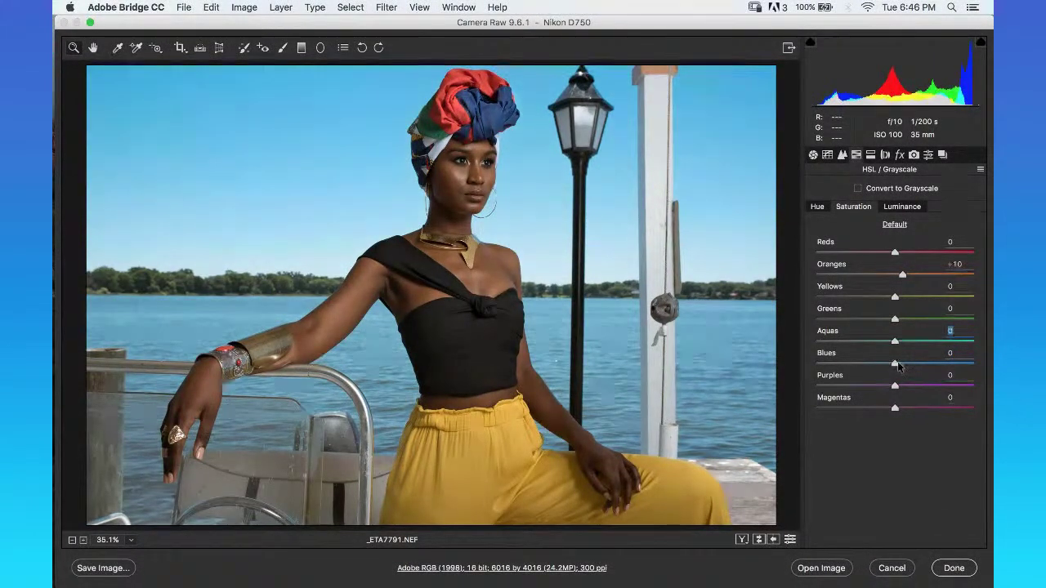
Raise Blues slightly to +12 and reset all Hue values to 0.
{"action": "left_click_drag", "start_coordinate": [896, 364], "coordinate": [905, 368]}
{"action": "key", "text": "Tab"}
{"action": "key", "text": "shift+Tab"}
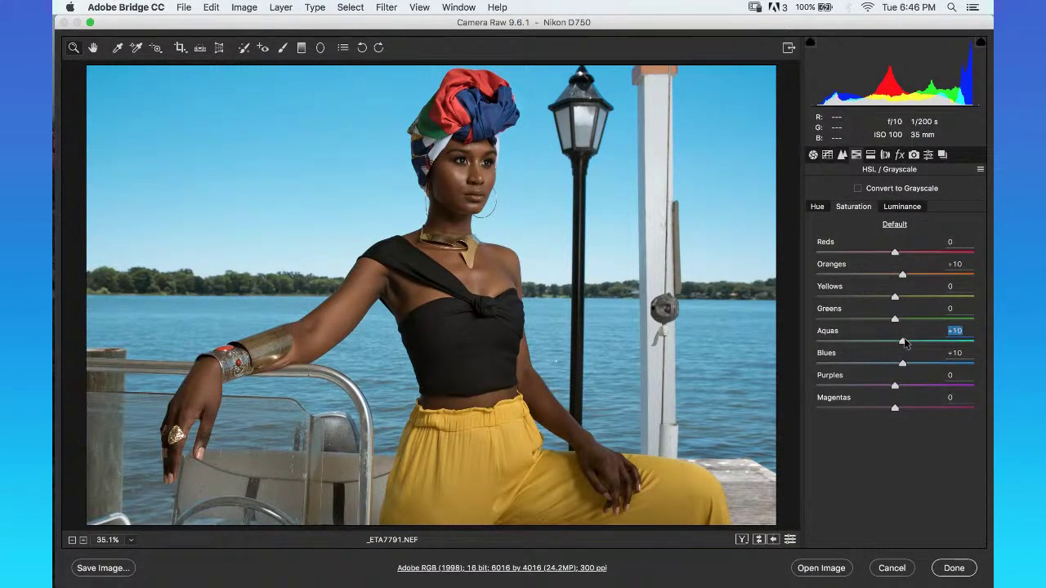
{"action": "left_click_drag", "start_coordinate": [903, 366], "coordinate": [905, 364]}
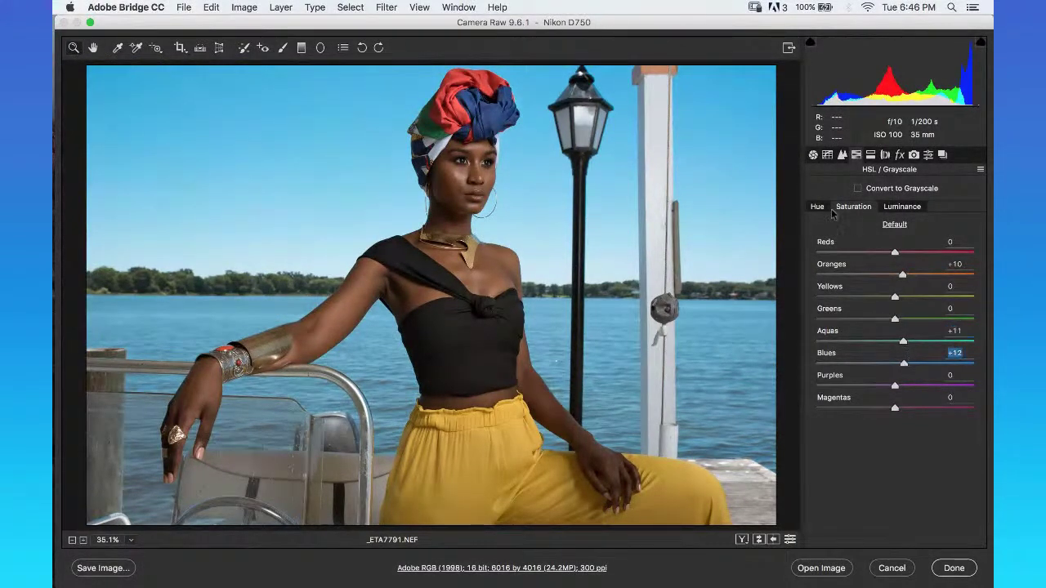
{"action": "double_click", "coordinate": [817, 210]}
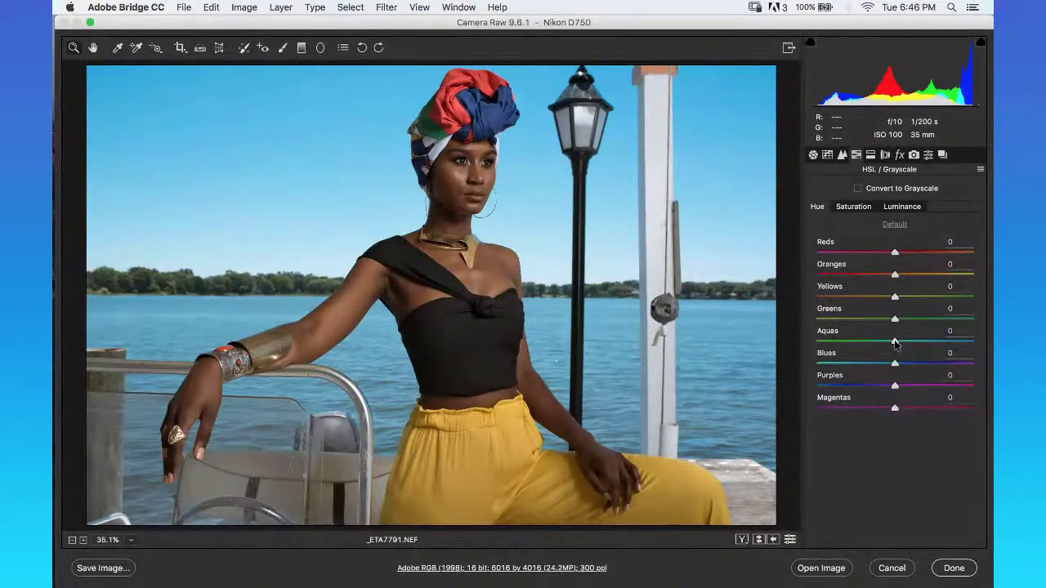
Set the HSL Aquas hue to -57 and Blues to -9, then show the Basic panel.
{"action": "left_click_drag", "start_coordinate": [911, 347], "coordinate": [960, 341]}
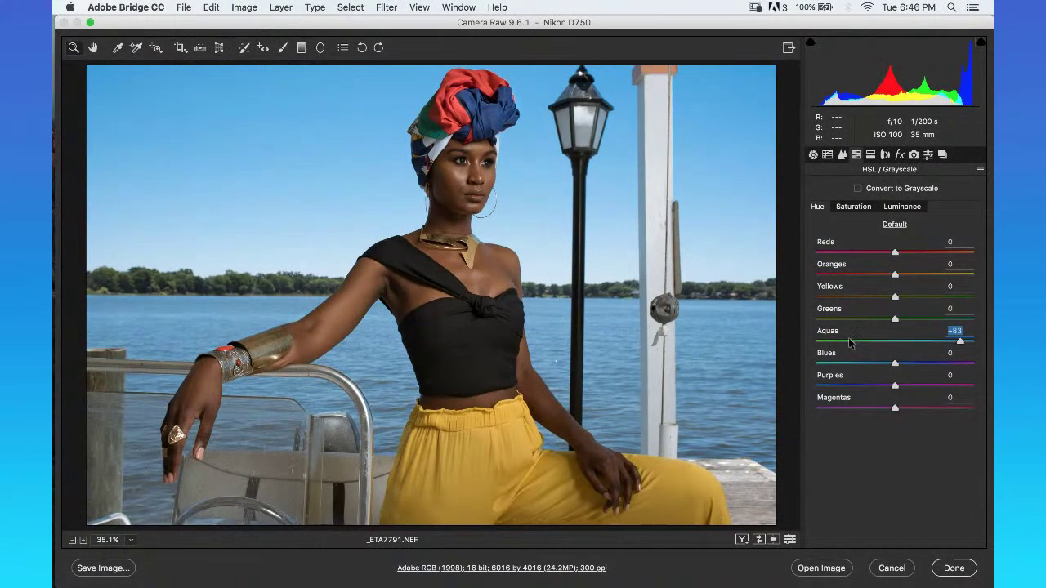
{"action": "left_click", "coordinate": [850, 341]}
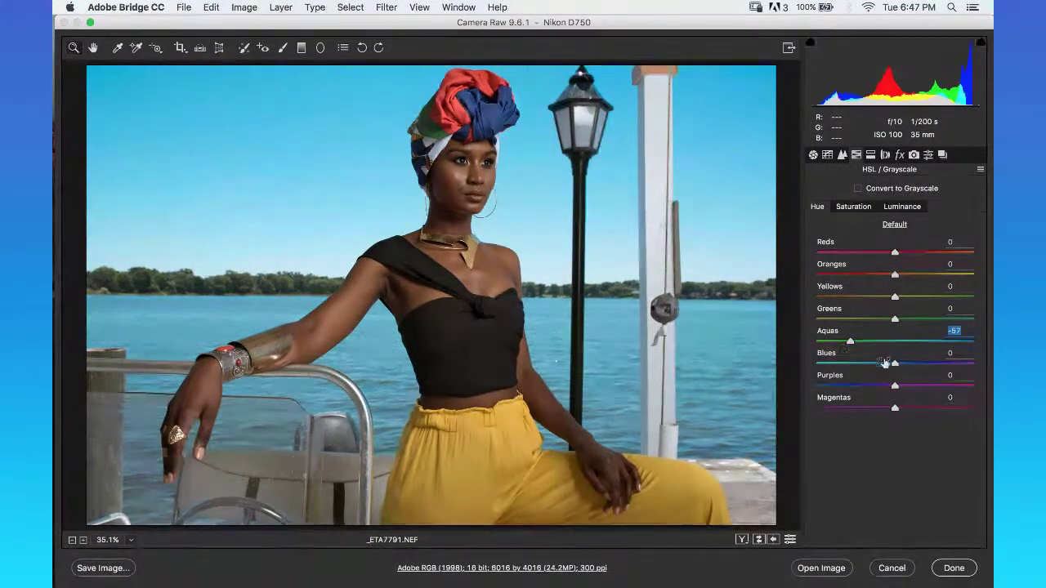
{"action": "left_click", "coordinate": [850, 364]}
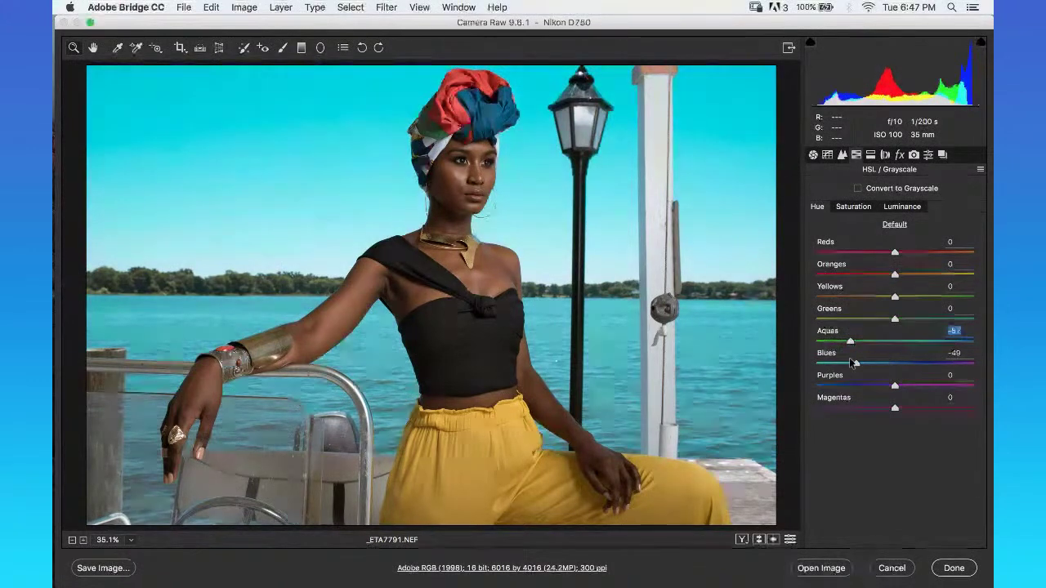
{"action": "left_click_drag", "start_coordinate": [849, 364], "coordinate": [848, 365]}
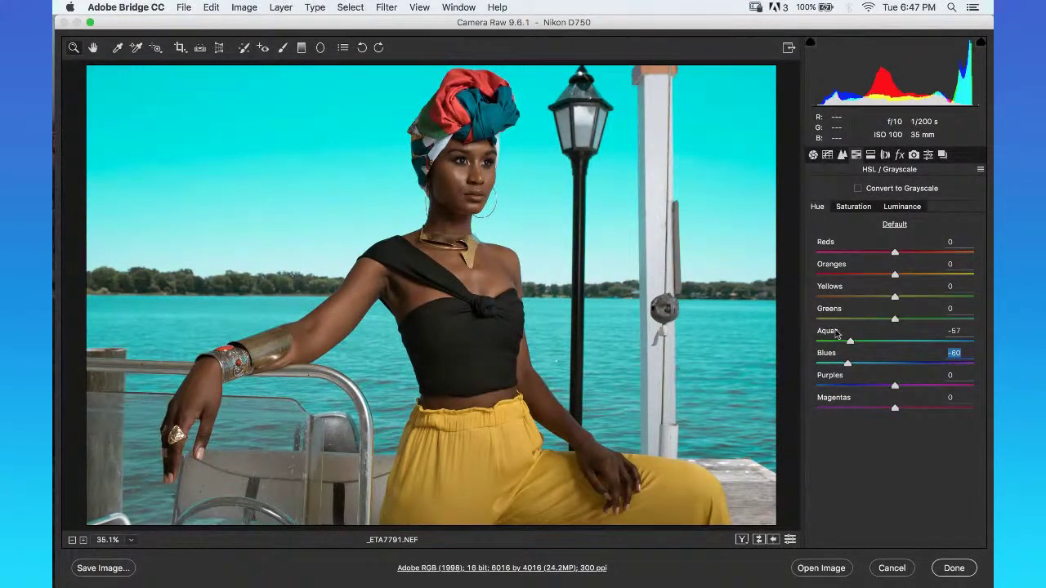
{"action": "type", "text": "0"}
{"action": "key", "text": "Return"}
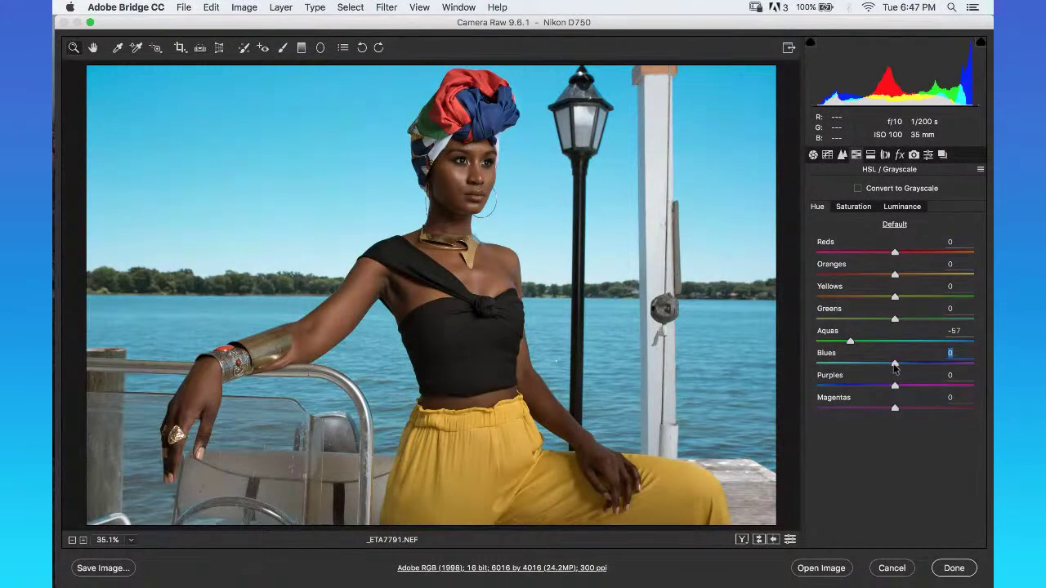
{"action": "left_click_drag", "start_coordinate": [896, 366], "coordinate": [887, 368]}
{"action": "left_click", "coordinate": [850, 342]}
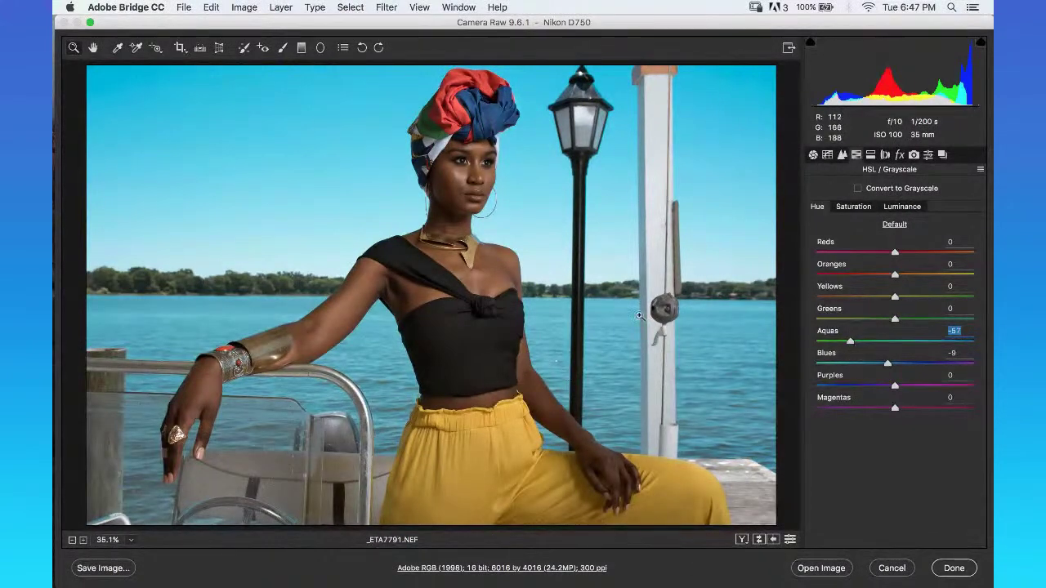
{"action": "left_click", "coordinate": [813, 155]}
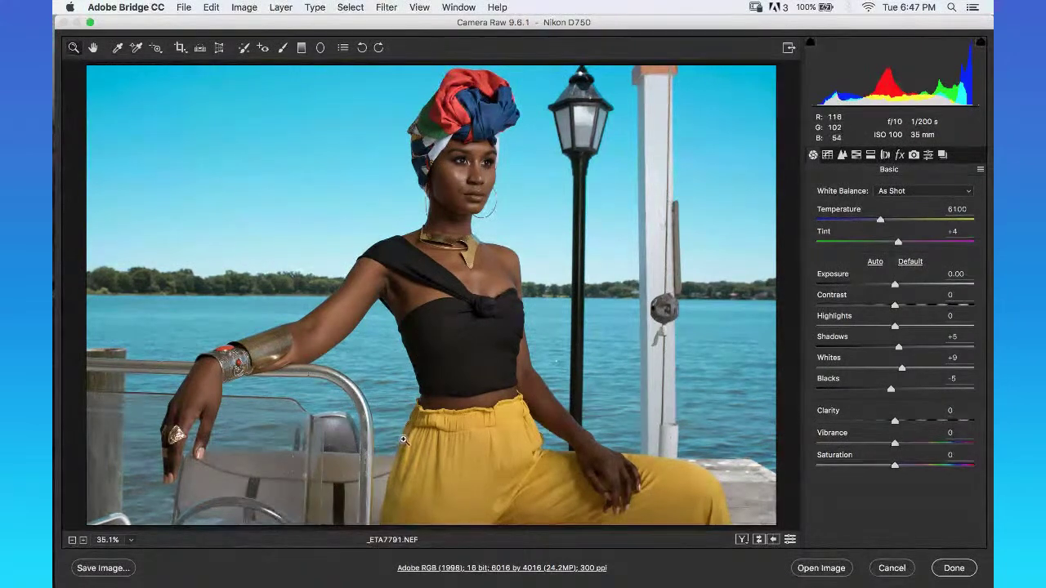
Go to the Split Toning panel and set Highlights Hue to 221.
{"action": "left_click", "coordinate": [827, 155]}
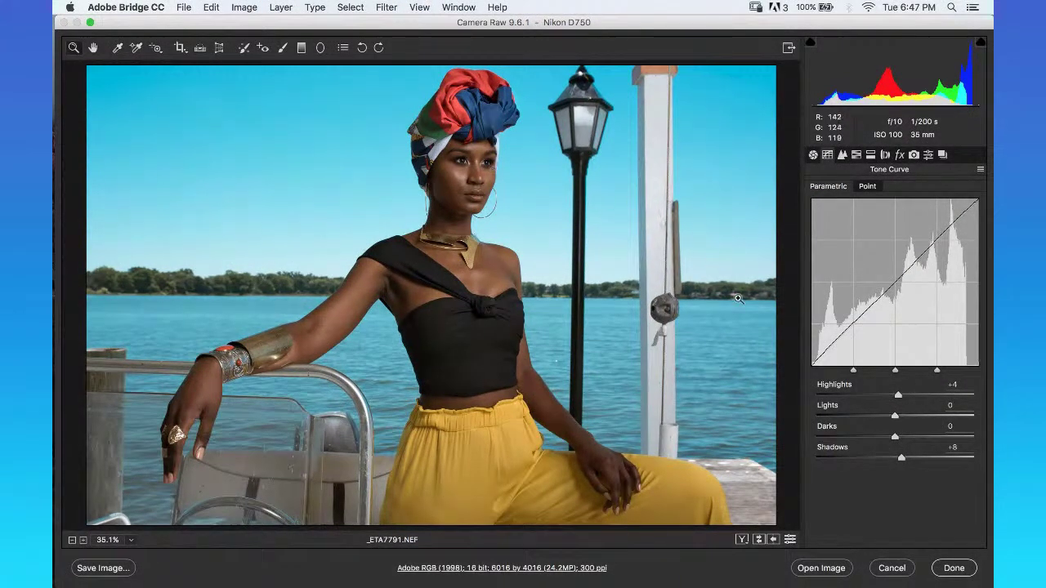
{"action": "left_click", "coordinate": [843, 156]}
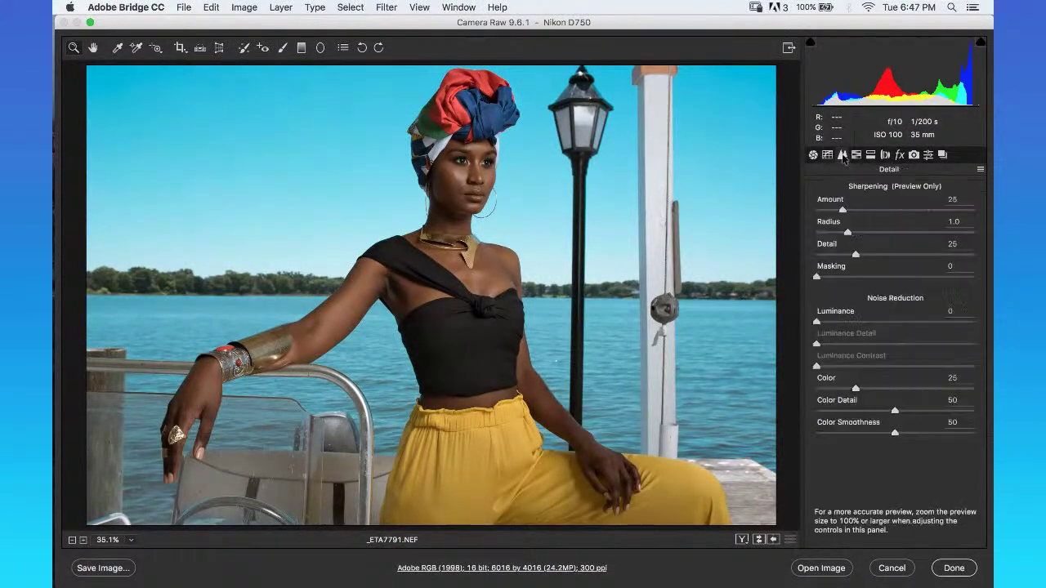
{"action": "left_click", "coordinate": [857, 156]}
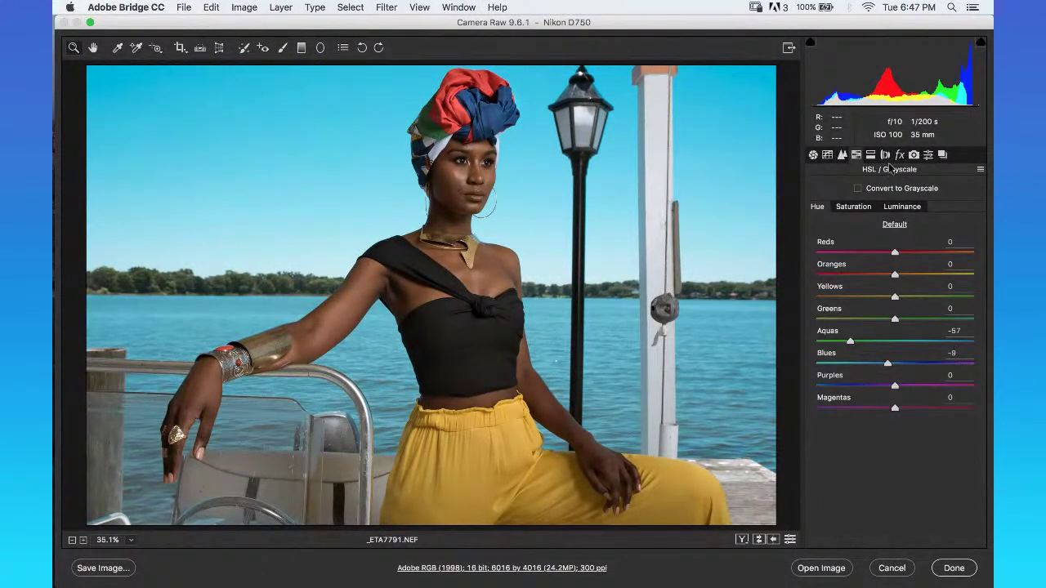
{"action": "left_click", "coordinate": [871, 156]}
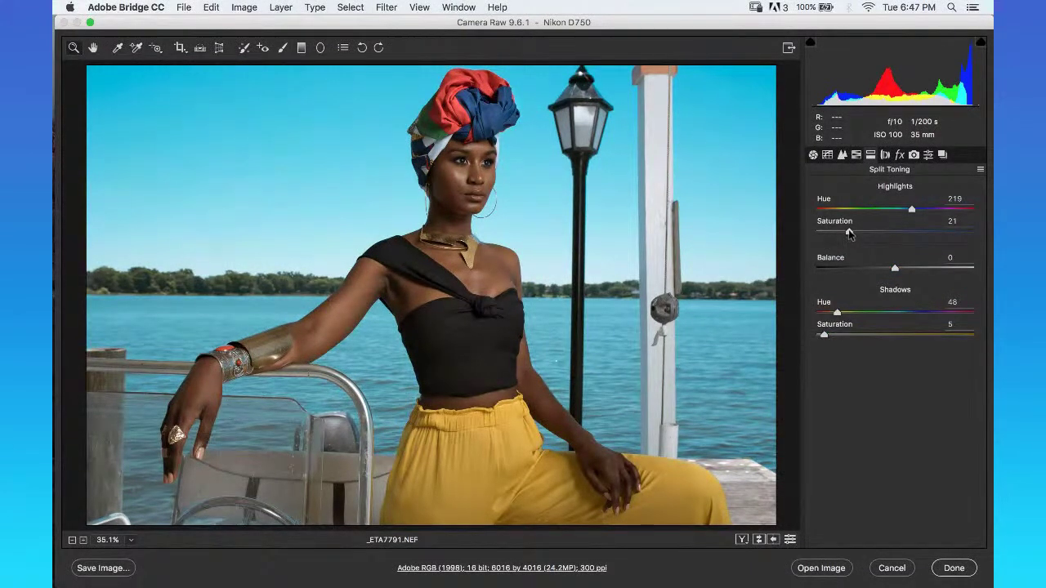
{"action": "left_click", "coordinate": [954, 198]}
{"action": "type", "text": "221"}
{"action": "key", "text": "Return"}
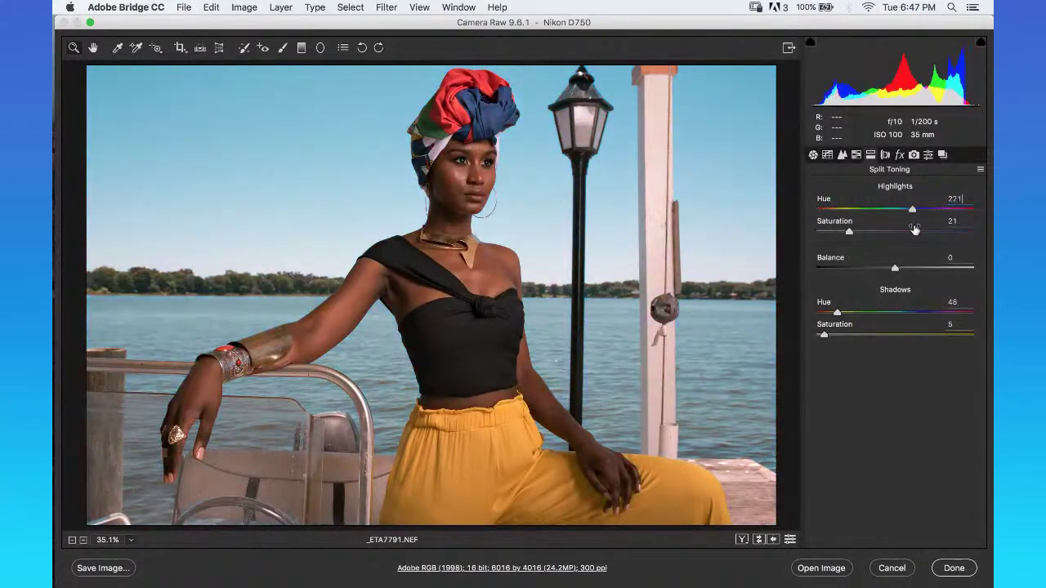
Keep Highlights Saturation at 21 and raise Shadows Saturation to 7 with Hue 48.
{"action": "double_click", "coordinate": [849, 232]}
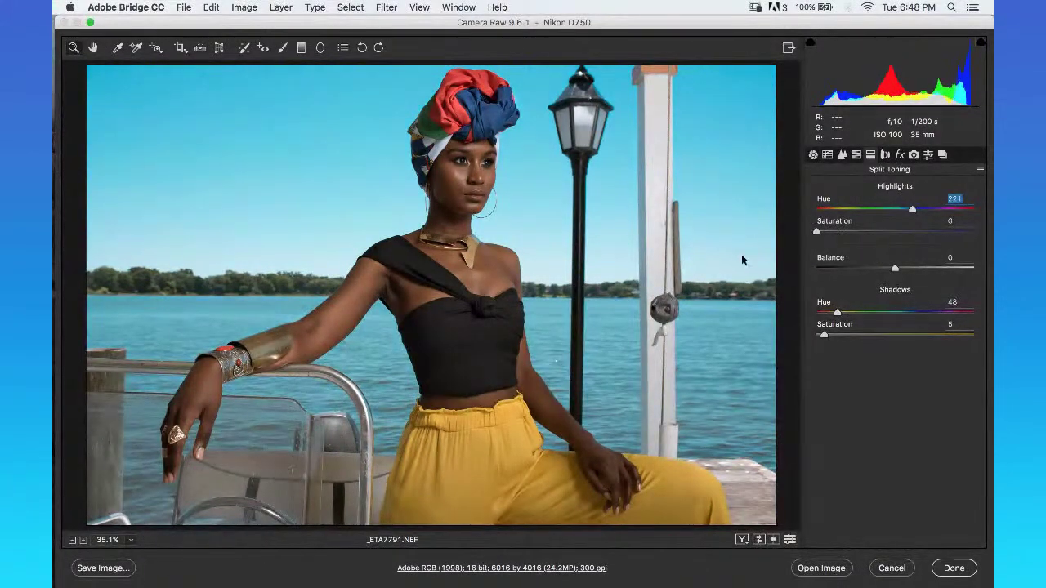
{"action": "key", "text": "super+z"}
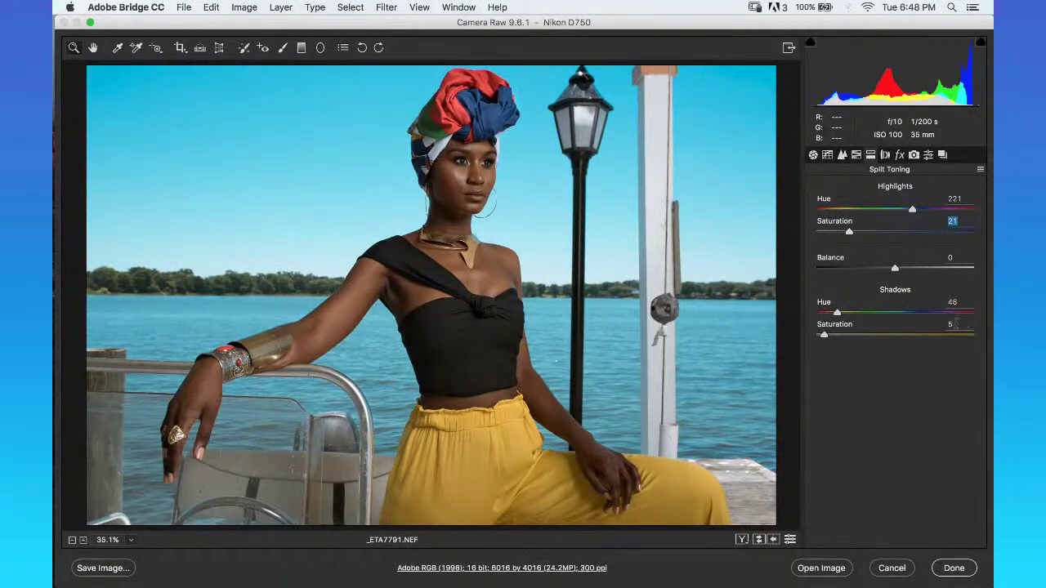
{"action": "left_click", "coordinate": [956, 303]}
{"action": "left_click", "coordinate": [824, 336]}
{"action": "left_click", "coordinate": [826, 338]}
Move through Effects and Camera Calibration to the saved Presets list, then open the image.
{"action": "left_click", "coordinate": [901, 155]}
{"action": "left_click", "coordinate": [914, 155]}
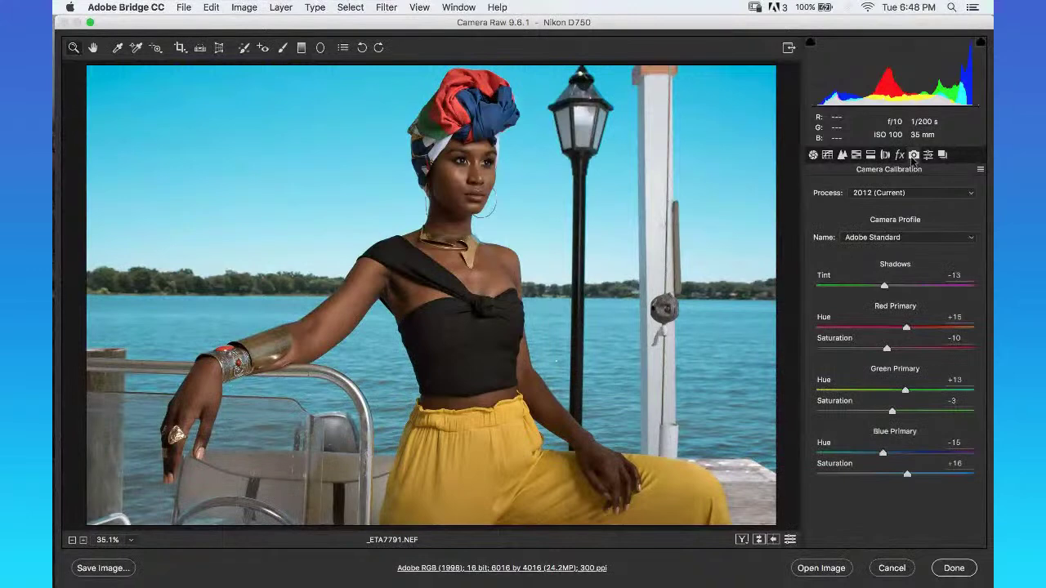
{"action": "left_click", "coordinate": [928, 155]}
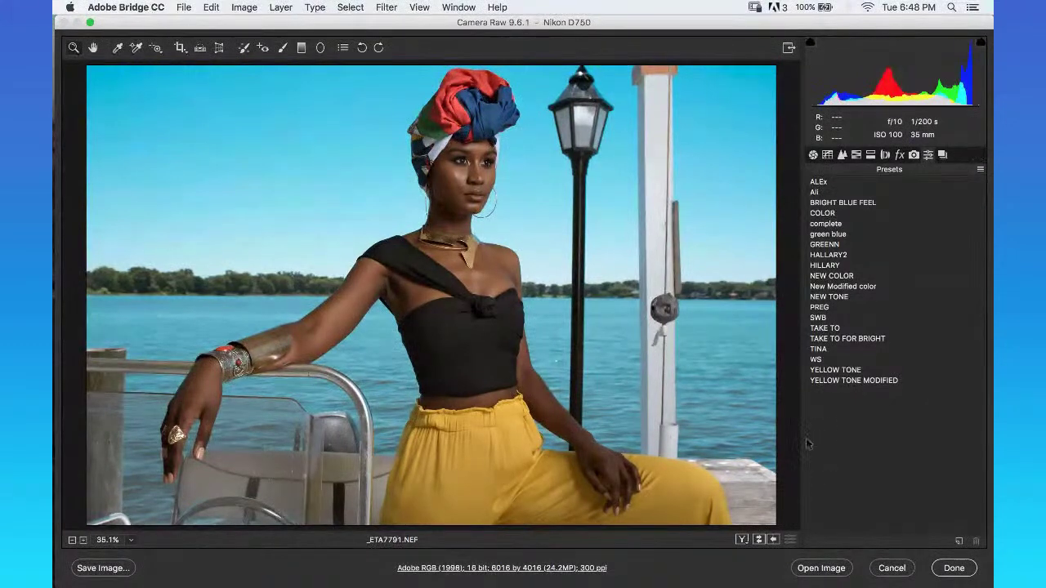
{"action": "left_click", "coordinate": [821, 572]}
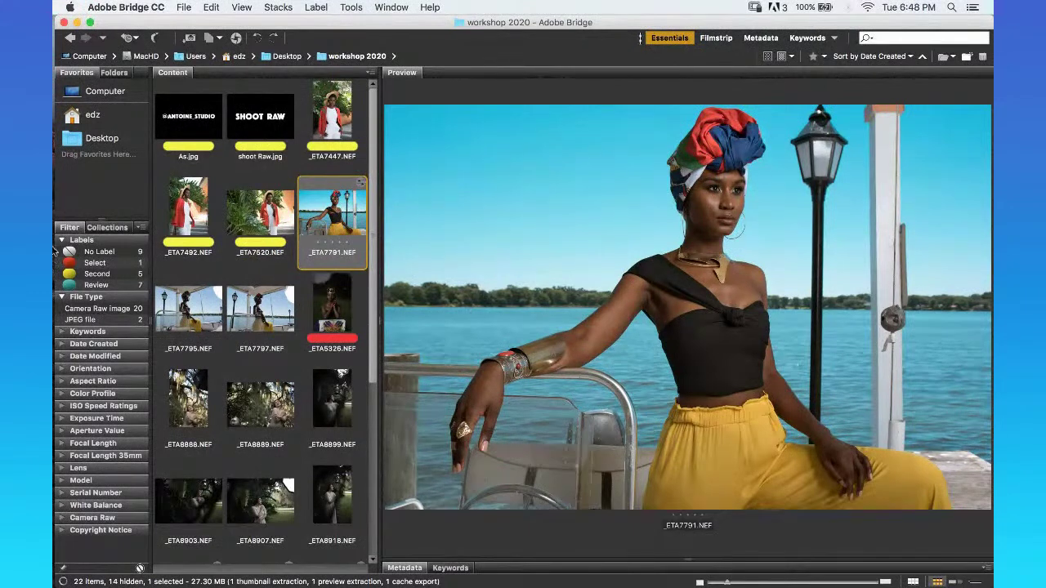
Bring Photoshop to the front over Bridge.
{"action": "left_click", "coordinate": [79, 193]}
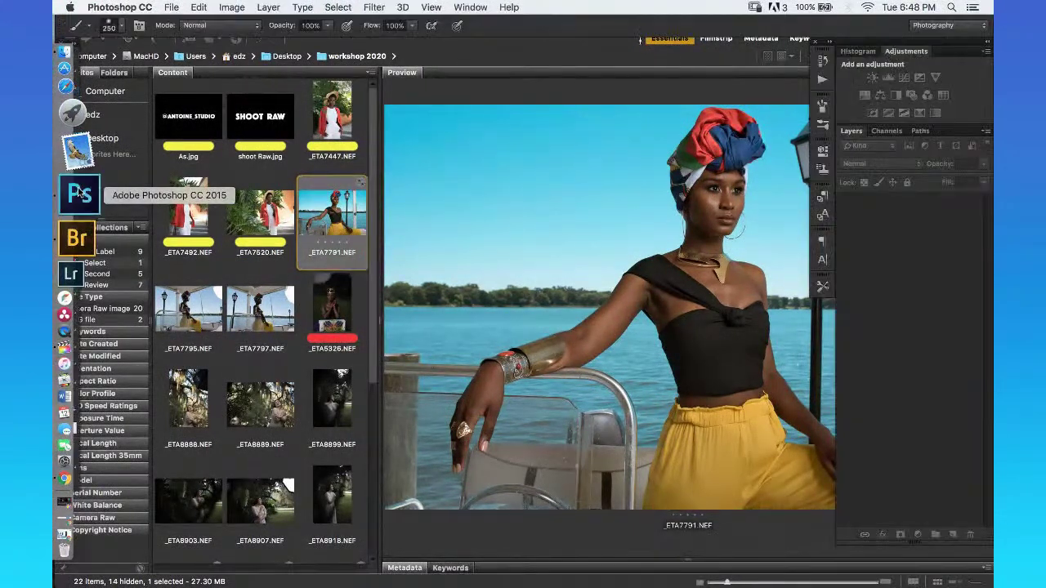
Reopen _ETA7791.NEF from Bridge in Camera Raw and open it in Photoshop as _ETA7791-2.
{"action": "left_click", "coordinate": [344, 192]}
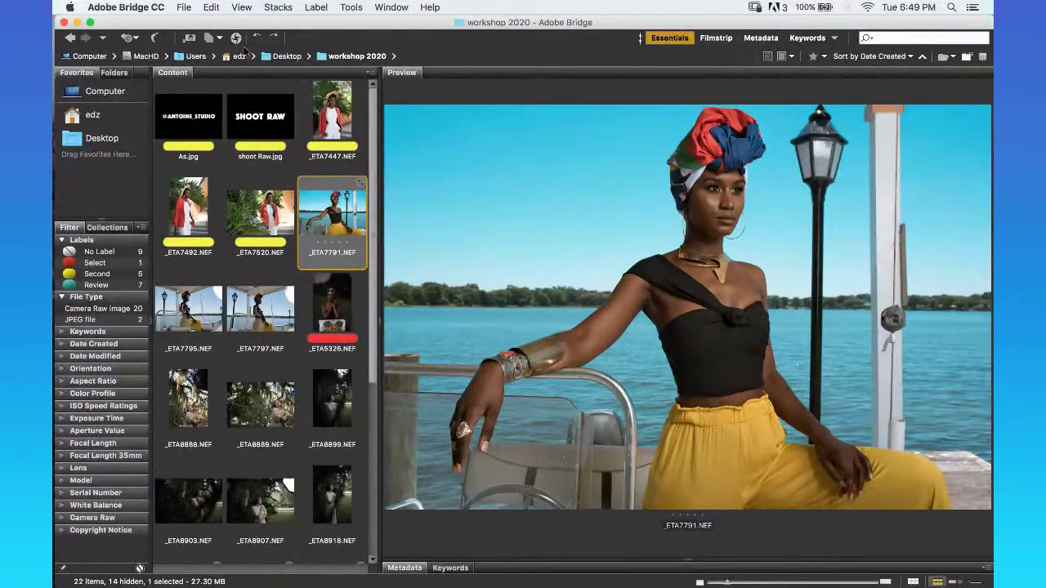
{"action": "left_click", "coordinate": [237, 38]}
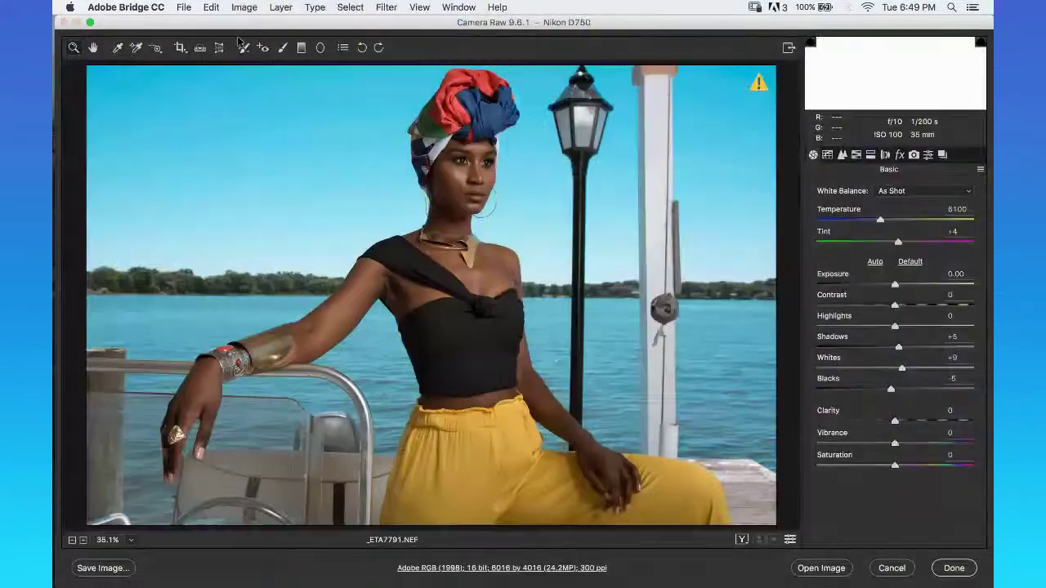
{"action": "left_click", "coordinate": [821, 567]}
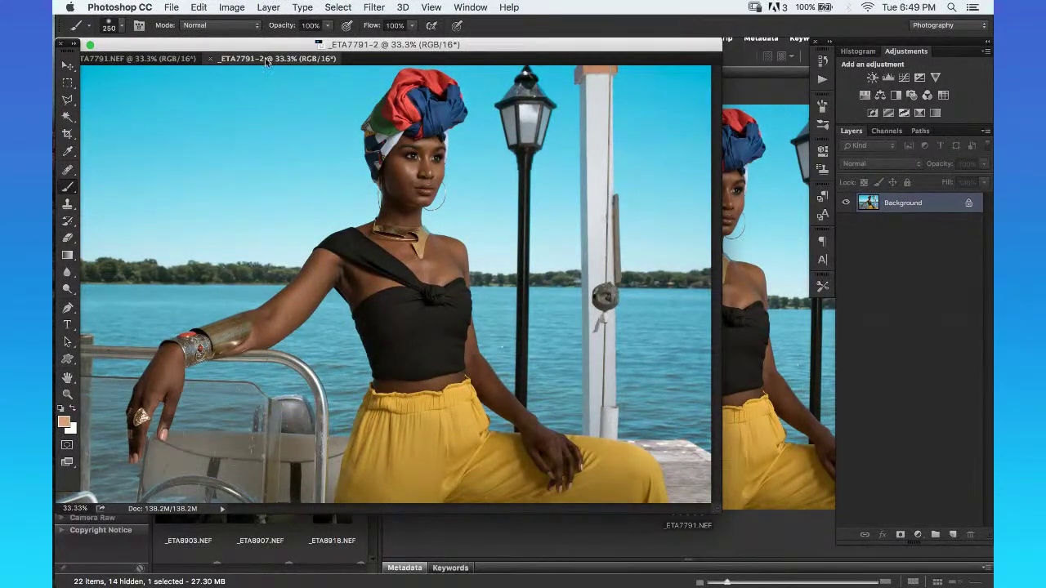
Float _ETA7791-2 and set the brush size to 300. Close the _ETA7791.NEF copy without saving.
{"action": "left_click_drag", "start_coordinate": [267, 63], "coordinate": [453, 165]}
{"action": "left_click", "coordinate": [308, 185]}
{"action": "key", "text": "bracketright"}
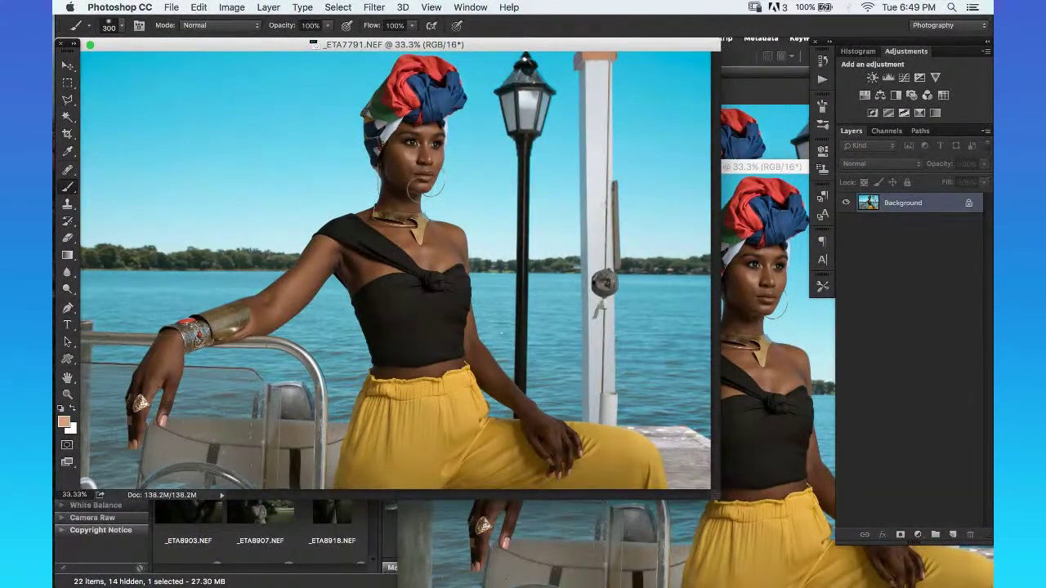
{"action": "key", "text": "super+w"}
{"action": "key", "text": "super+d"}
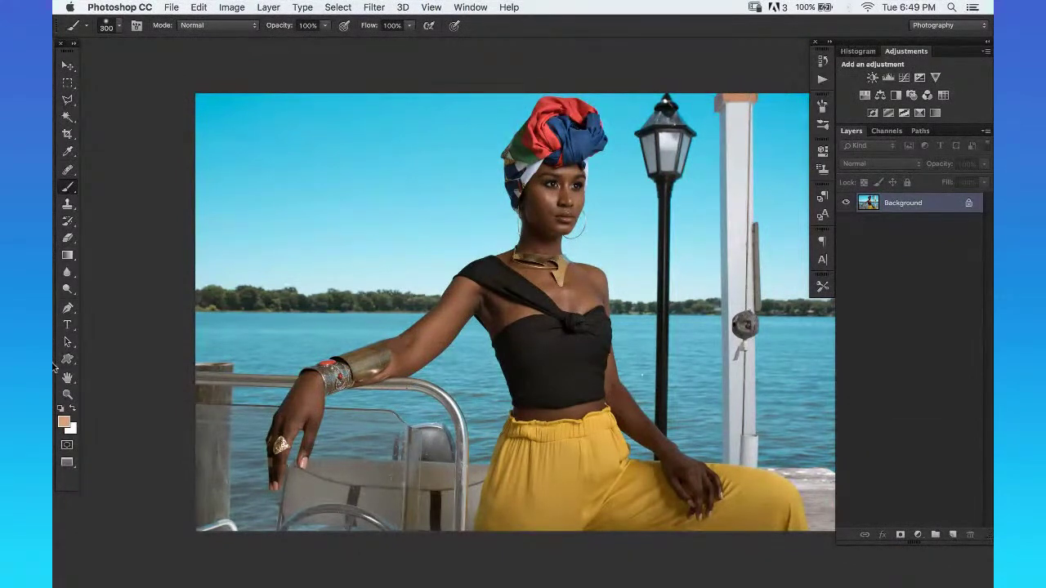
Zoom in and out on the remaining portrait, checking the face and necklace.
{"action": "key", "text": "z"}
{"action": "left_click_drag", "start_coordinate": [536, 337], "coordinate": [532, 337]}
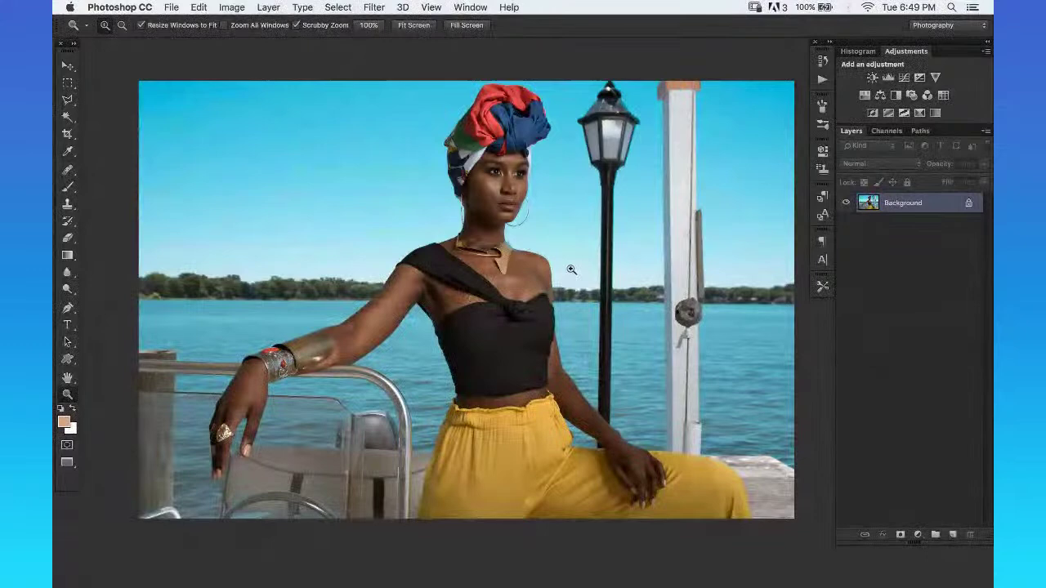
{"action": "left_click_drag", "start_coordinate": [519, 168], "coordinate": [542, 174]}
{"action": "key", "text": "super+0"}
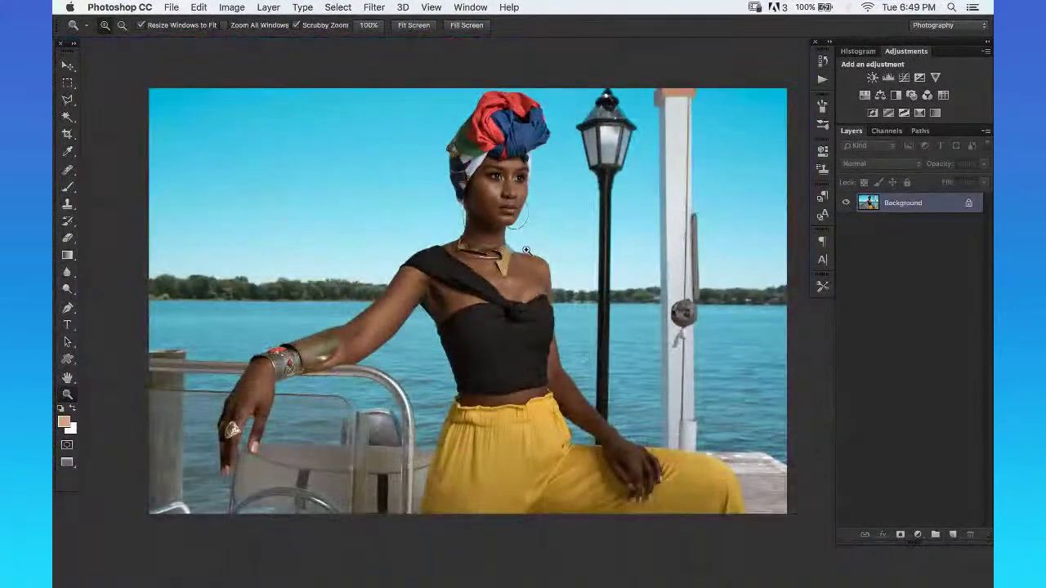
{"action": "mouse_move", "coordinate": [544, 224]}
{"action": "left_mouse_down"}
{"action": "mouse_move", "coordinate": [553, 215]}
{"action": "mouse_move", "coordinate": [540, 217]}
{"action": "left_mouse_up"}
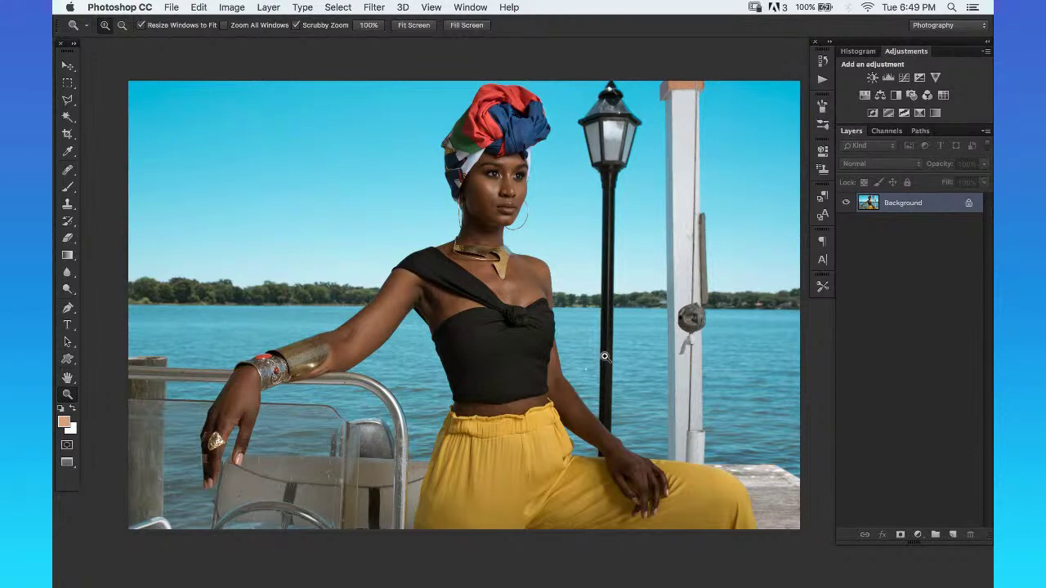
{"action": "left_click_drag", "start_coordinate": [585, 327], "coordinate": [597, 313]}
{"action": "left_click", "coordinate": [585, 319], "text": "alt"}
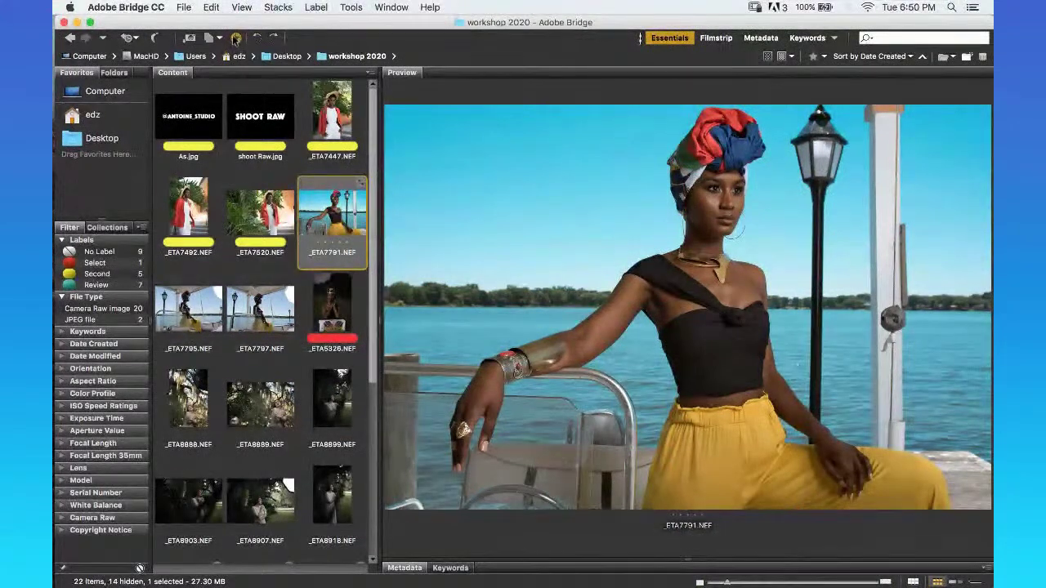
Open _ETA7791.NEF in Camera Raw and cycle through side-by-side, stacked and single before/after views.
{"action": "left_click", "coordinate": [237, 37]}
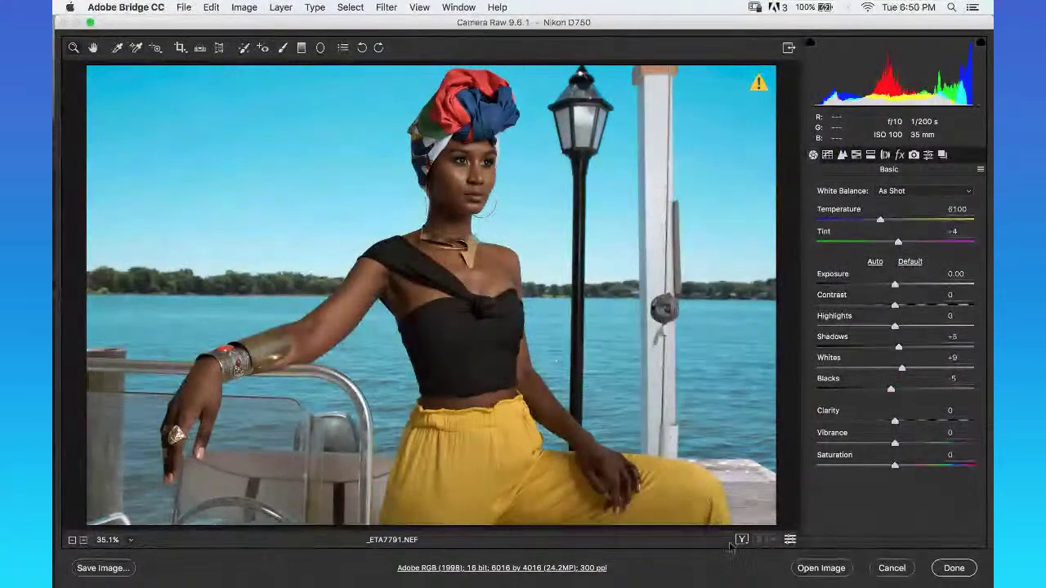
{"action": "left_click", "coordinate": [741, 541]}
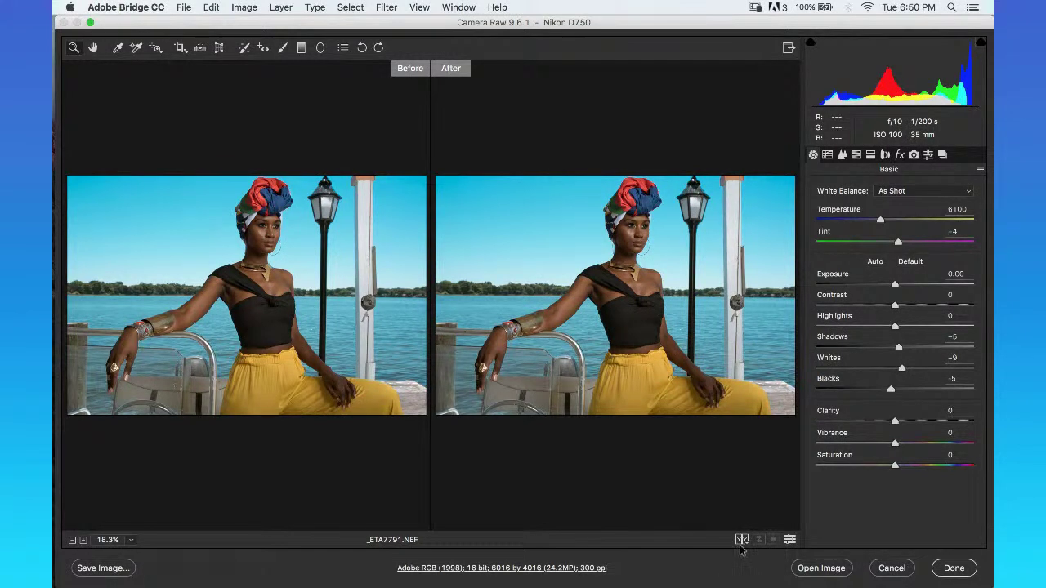
{"action": "left_click", "coordinate": [741, 541]}
{"action": "left_click", "coordinate": [742, 541]}
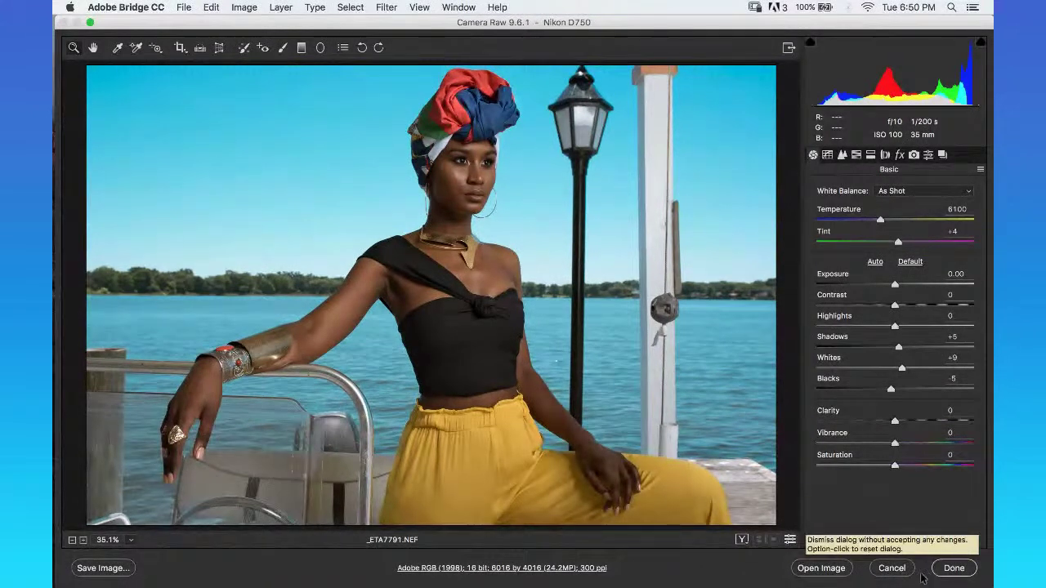
Cancel Camera Raw twice without changes and bring _ETA7791-2 forward in Photoshop.
{"action": "left_click", "coordinate": [890, 568]}
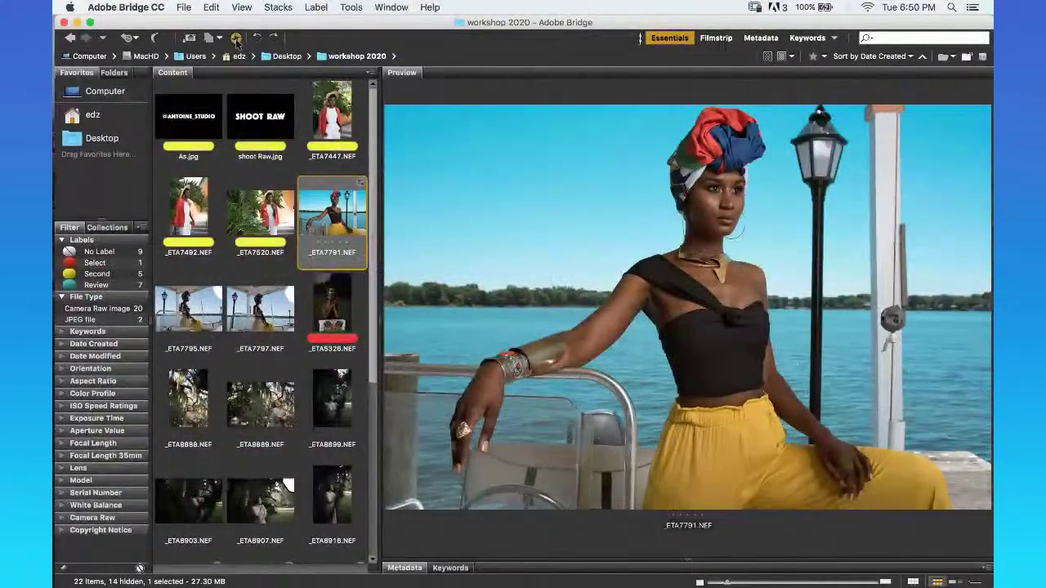
{"action": "left_click", "coordinate": [236, 38]}
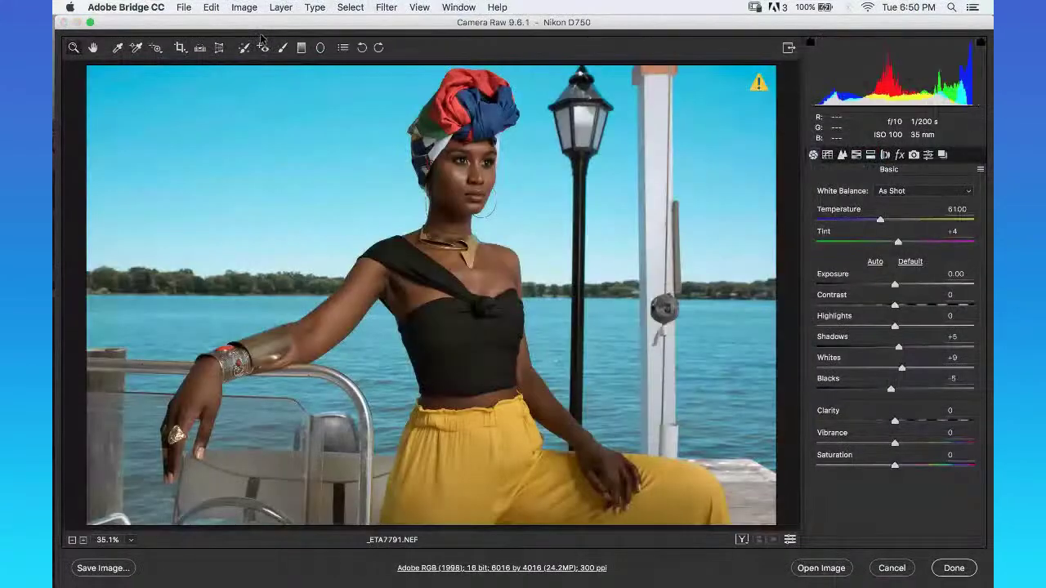
{"action": "left_click", "coordinate": [887, 570]}
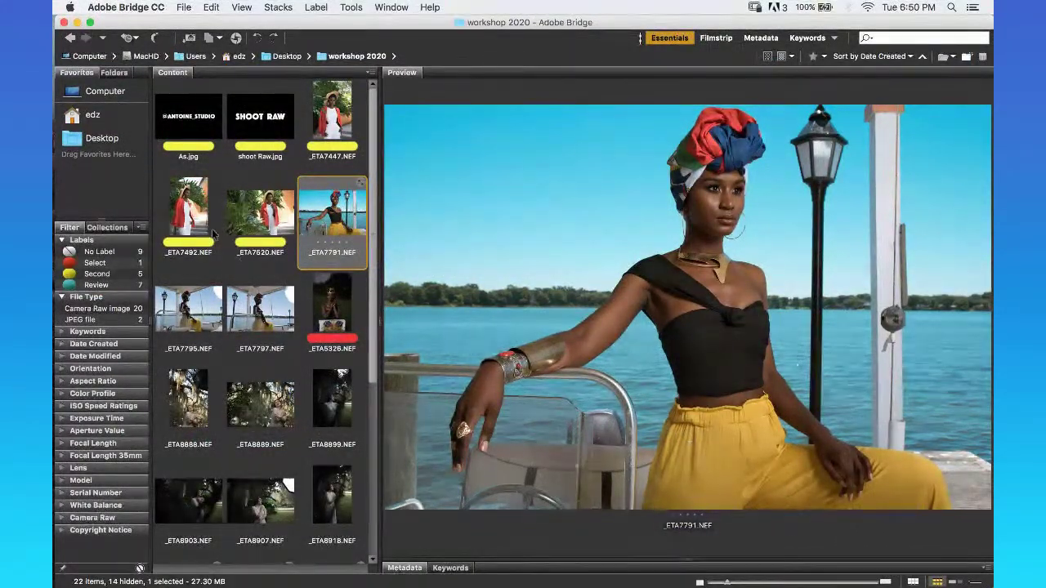
{"action": "key", "text": "ctrl+Up"}
{"action": "left_click", "coordinate": [584, 425]}
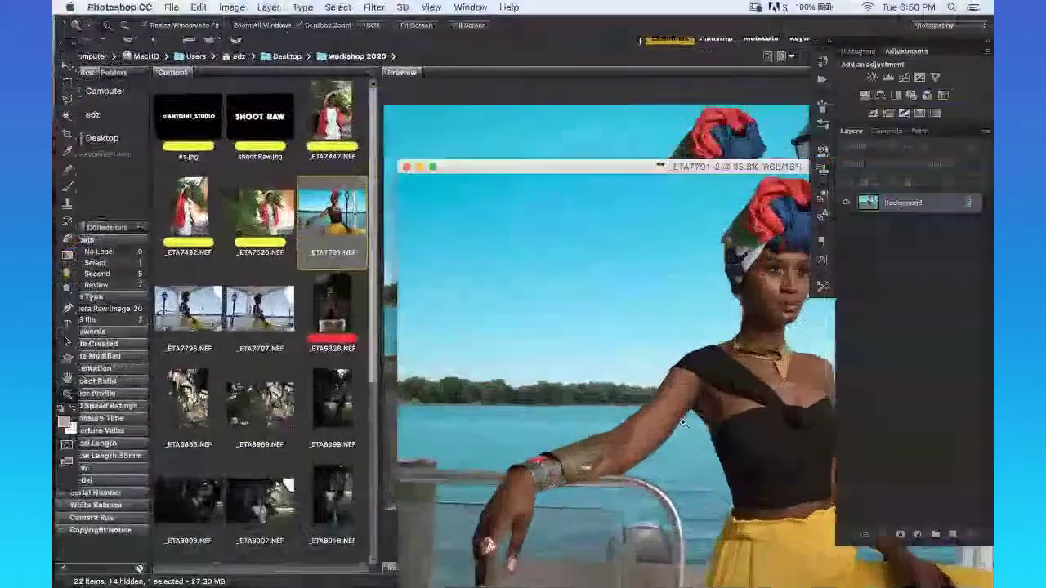
Save the portrait as _ETA7791-2.psd on the Desktop, then return to Bridge.
{"action": "key", "text": "super+shift+s"}
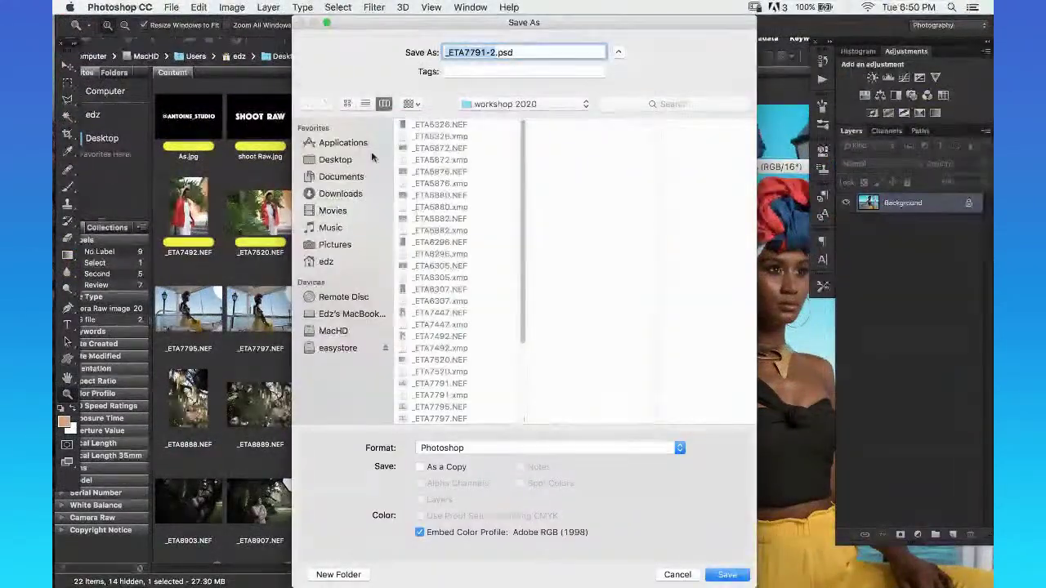
{"action": "left_click", "coordinate": [351, 162]}
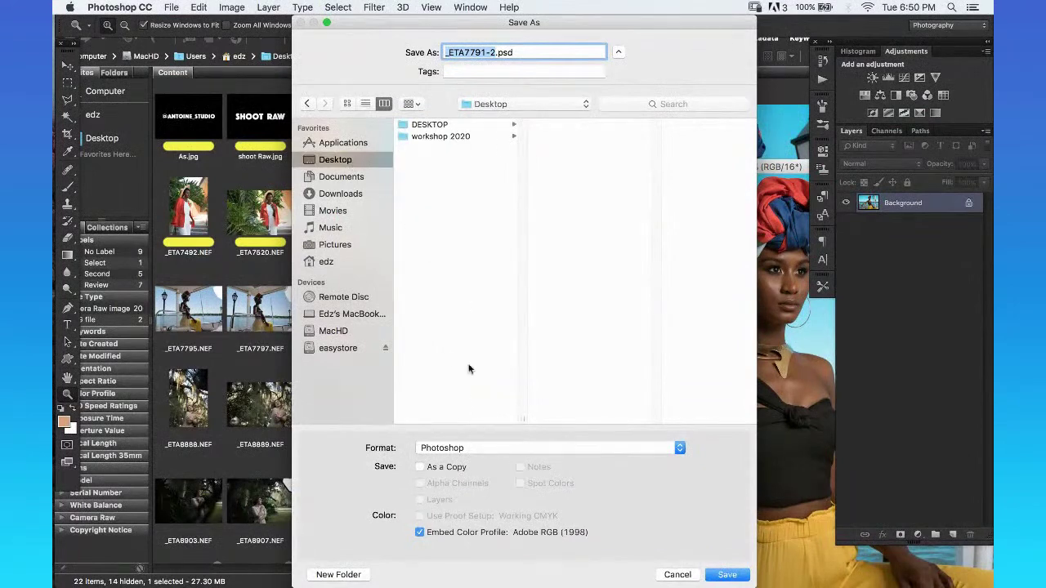
{"action": "left_click", "coordinate": [727, 575]}
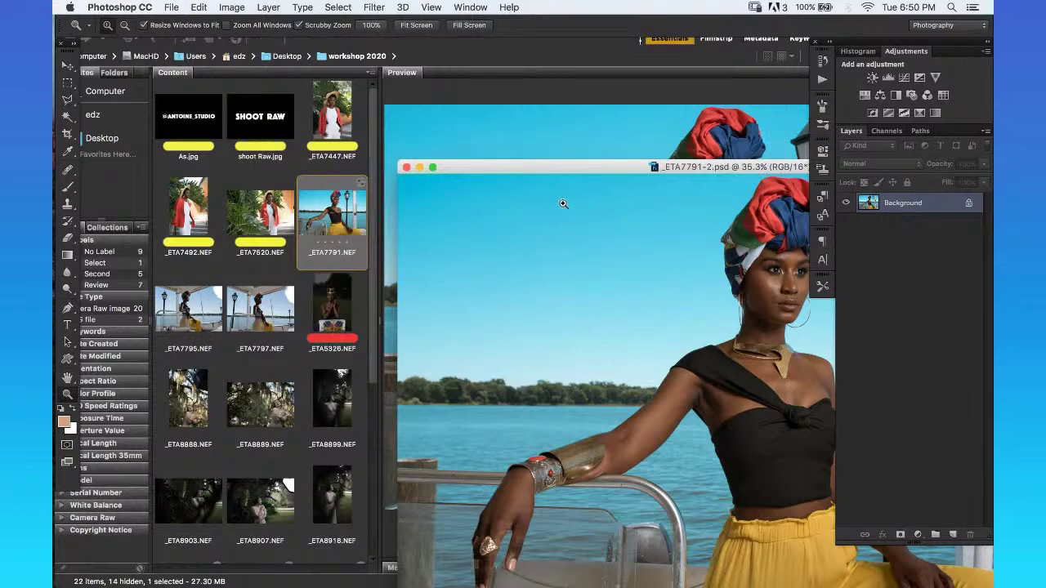
{"action": "left_click", "coordinate": [339, 230]}
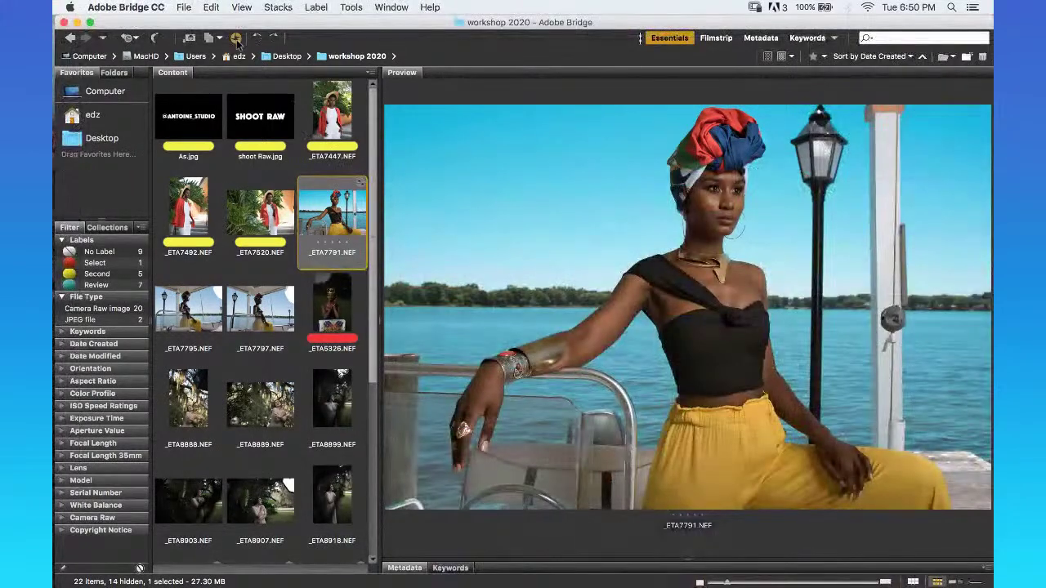
Reset _ETA7791.NEF to Camera Raw Defaults in Camera Raw and apply with Done.
{"action": "key", "text": "super+r"}
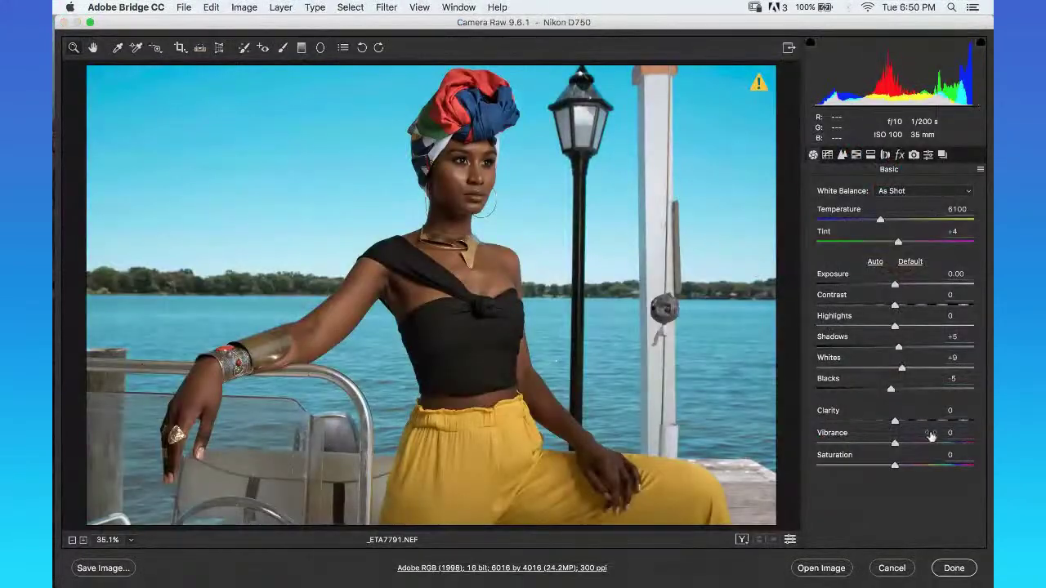
{"action": "left_click", "coordinate": [980, 169]}
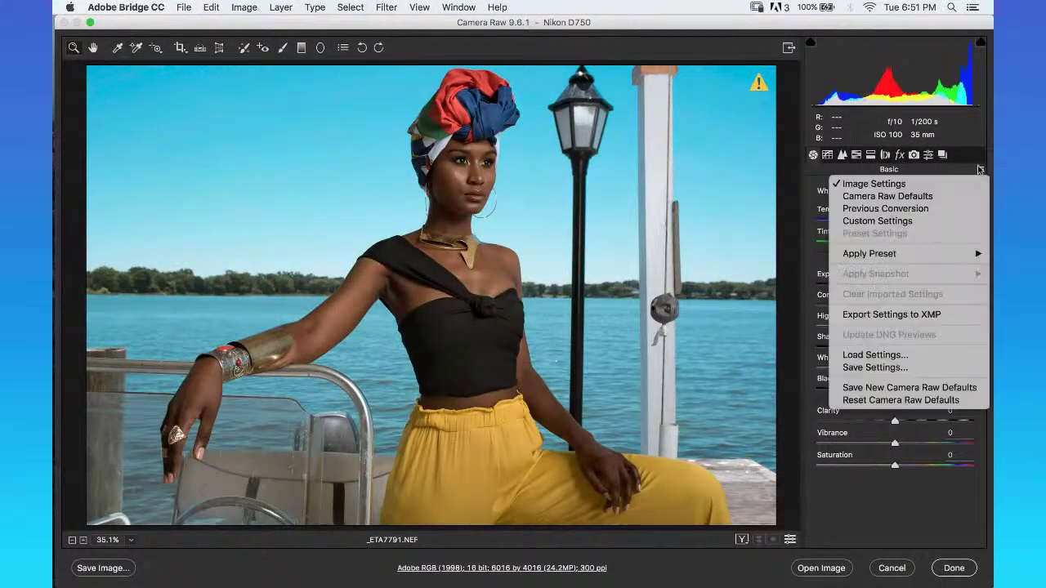
{"action": "left_click", "coordinate": [950, 197]}
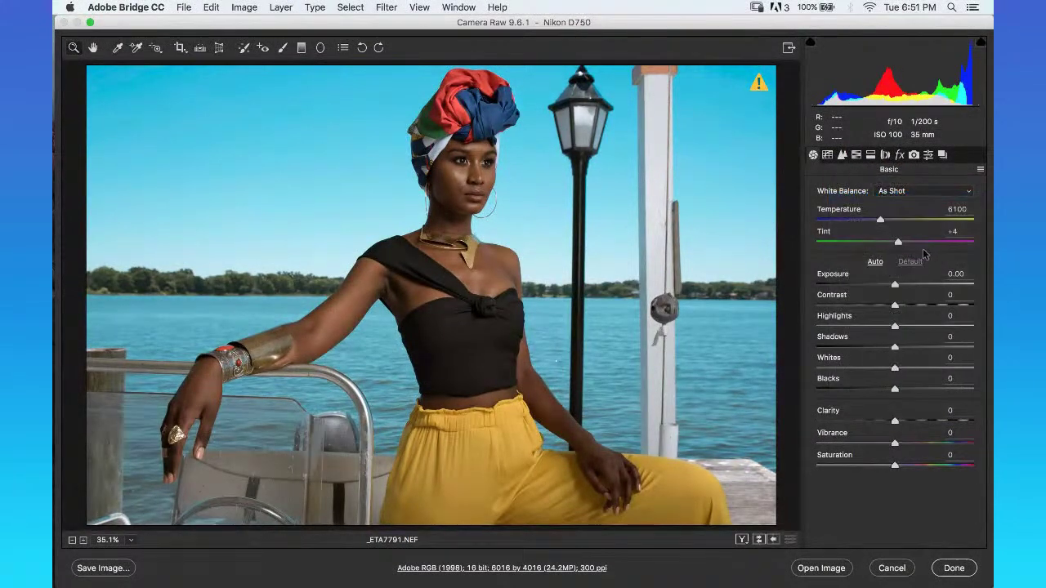
{"action": "left_click", "coordinate": [953, 568]}
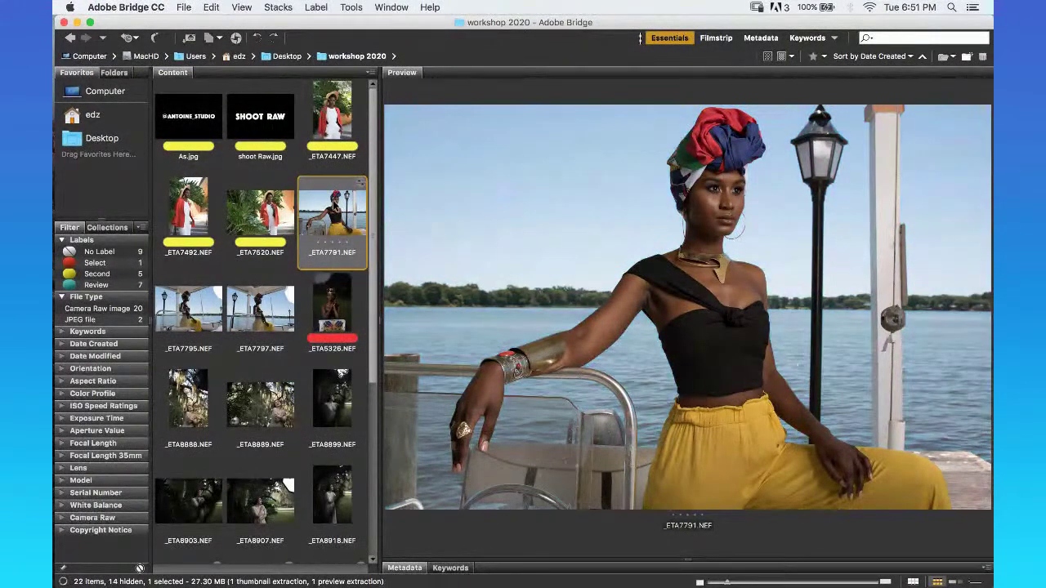
Copy _ETA7791 to the Desktop, open that folder, and select _ETA7791.NEF with _ETA7791-2.psd.
{"action": "right_click", "coordinate": [333, 204]}
{"action": "mouse_move", "coordinate": [384, 339]}
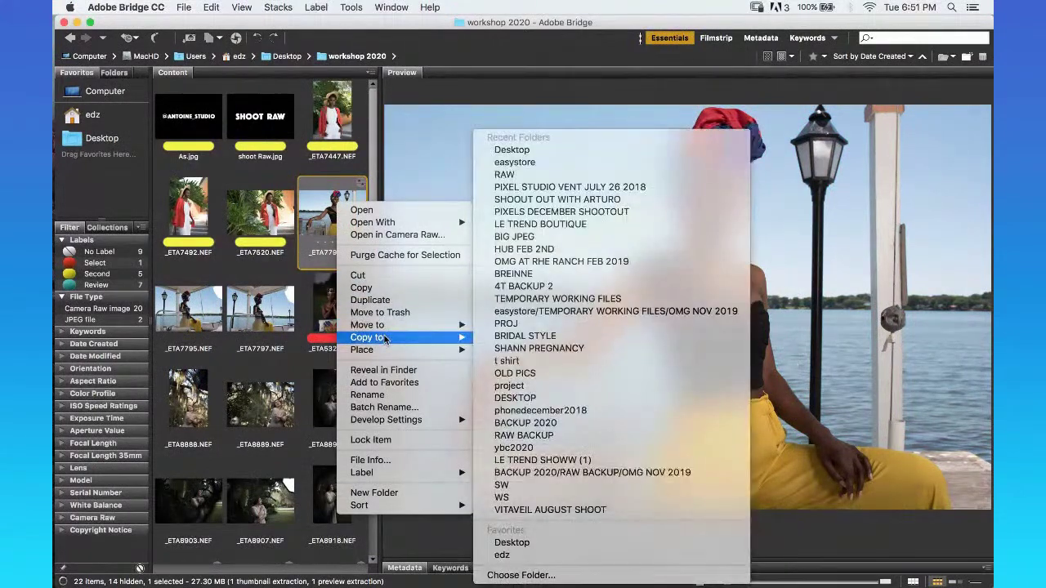
{"action": "left_click", "coordinate": [546, 543]}
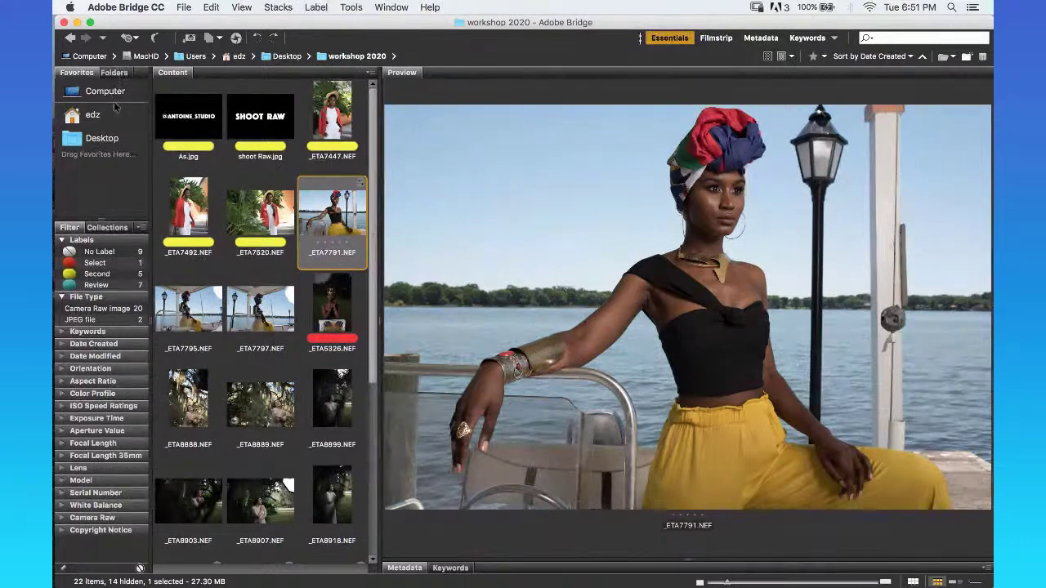
{"action": "left_click", "coordinate": [114, 139]}
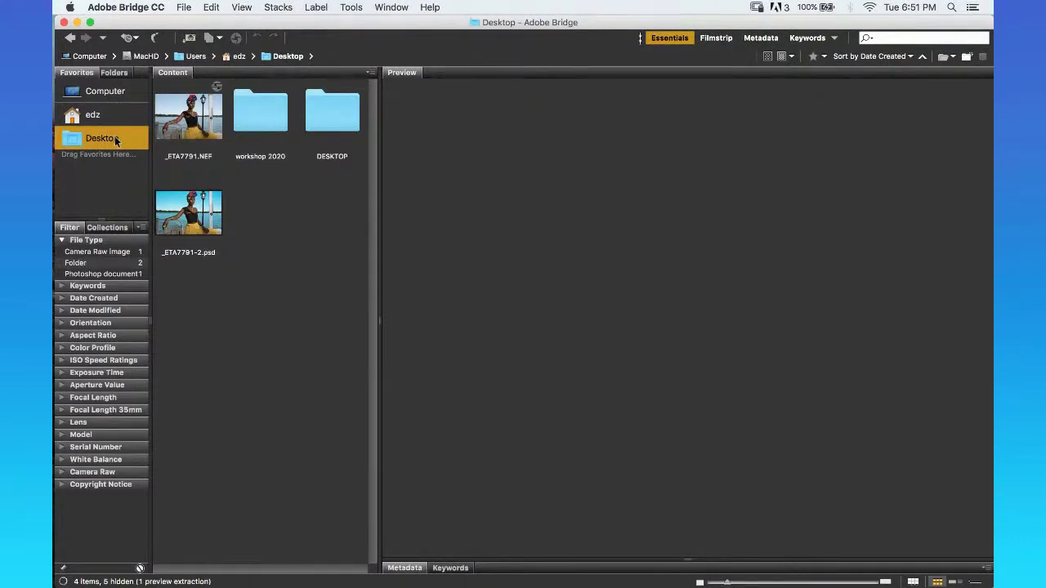
{"action": "left_click", "coordinate": [178, 126]}
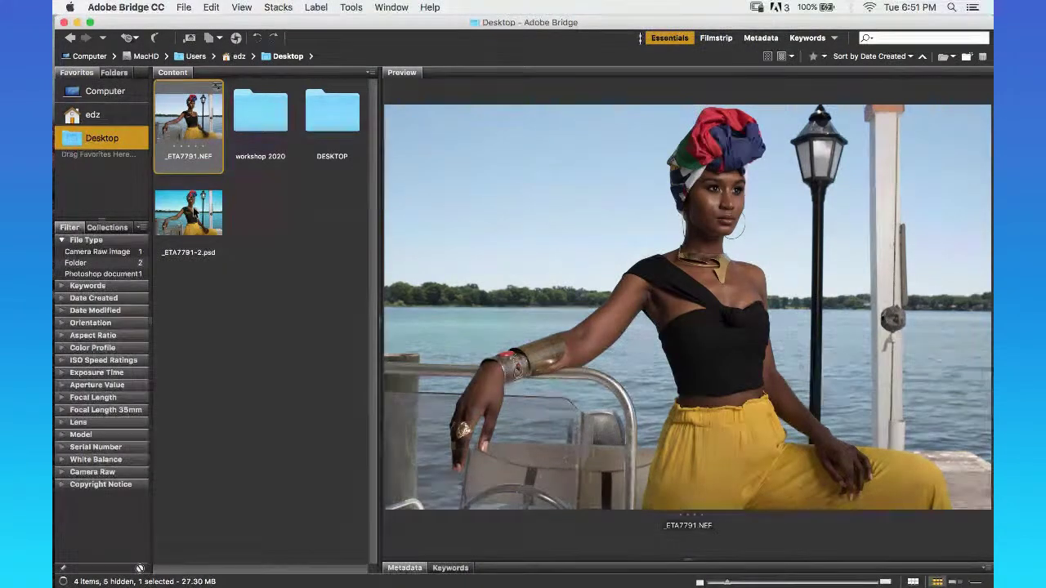
{"action": "left_click", "coordinate": [196, 214], "text": "super"}
Preview both full screen, flipping repeatedly between the pale original and the saturated edit.
{"action": "key", "text": "space"}
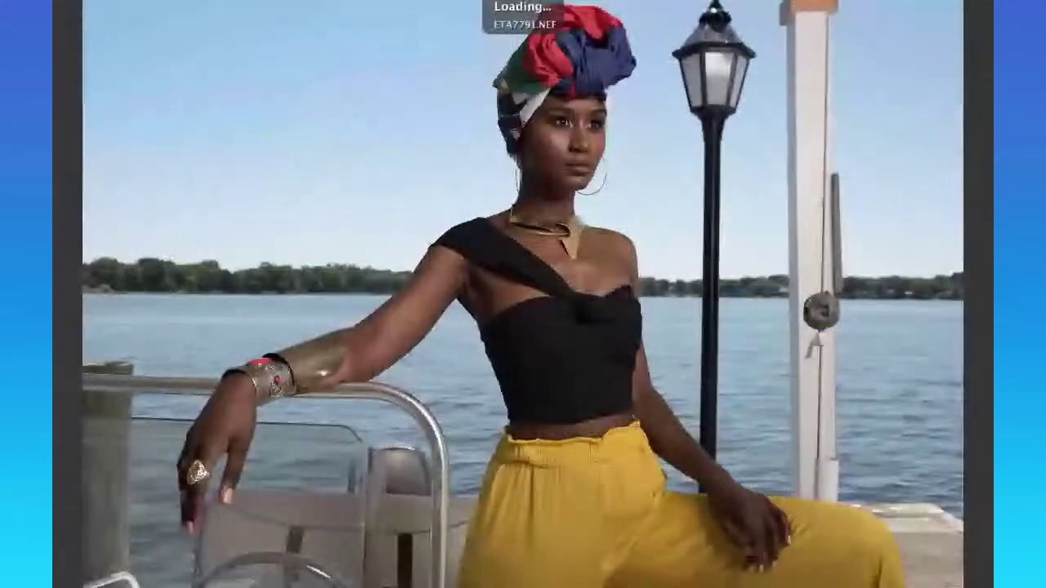
{"action": "key", "text": "Right"}
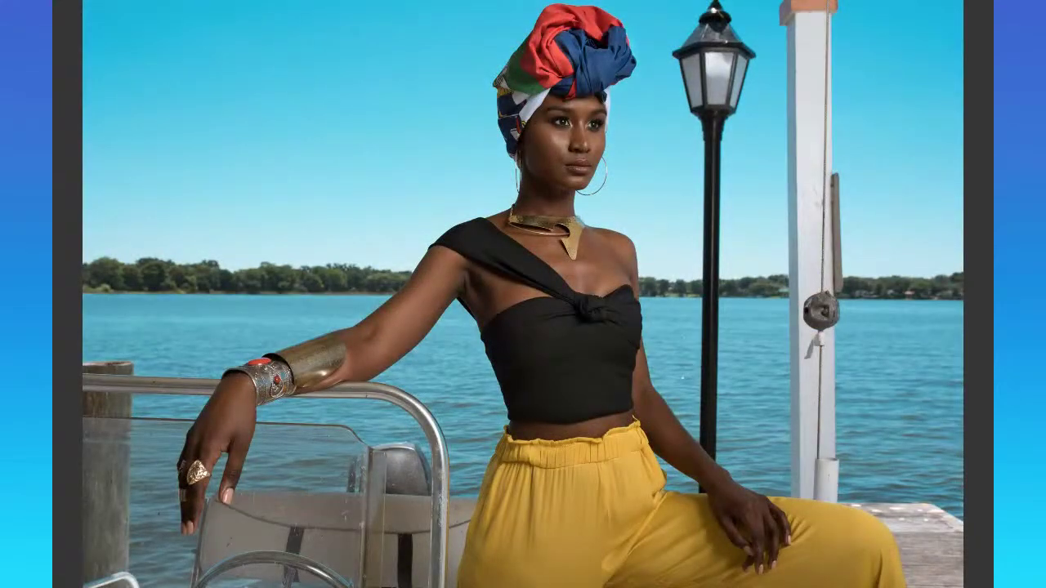
{"action": "key", "text": "Left"}
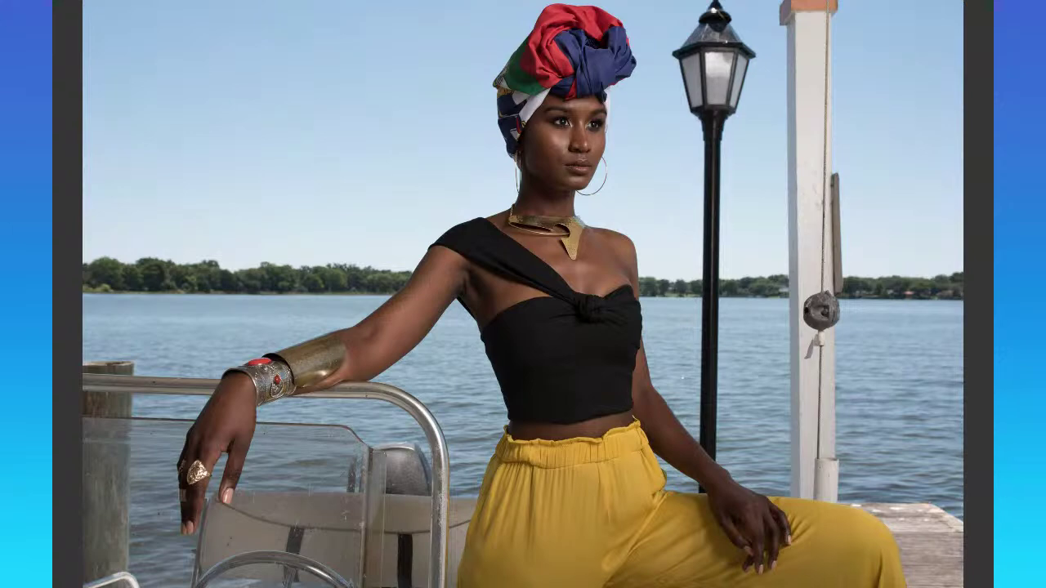
{"action": "key", "text": "Right"}
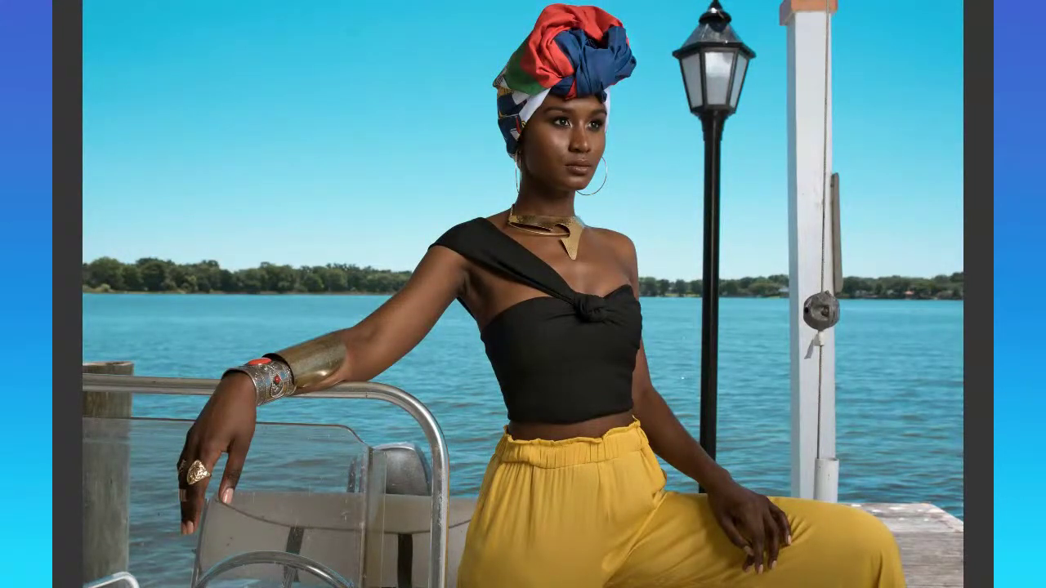
{"action": "key", "text": "Left"}
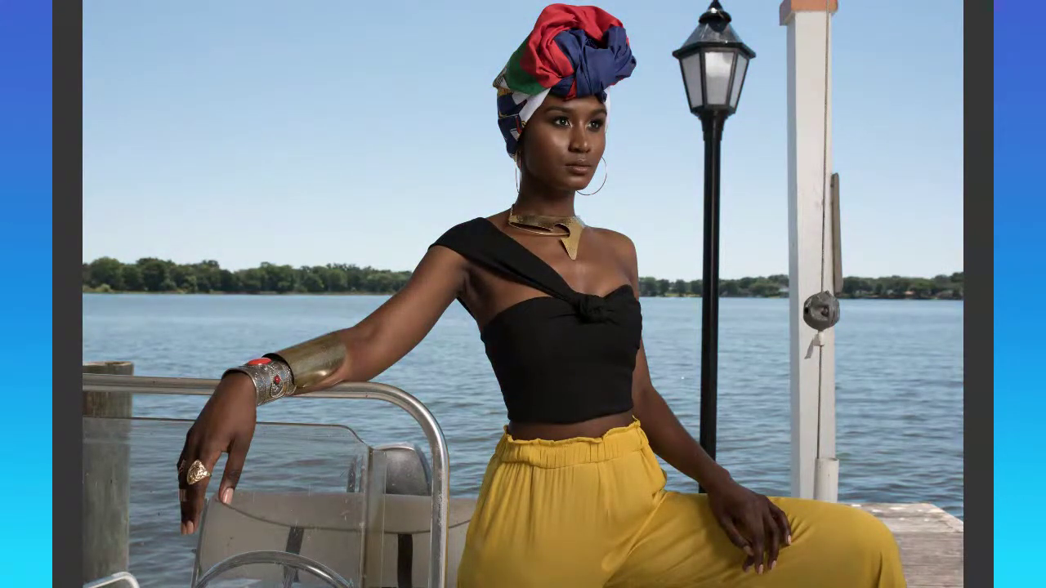
{"action": "key", "text": "Right"}
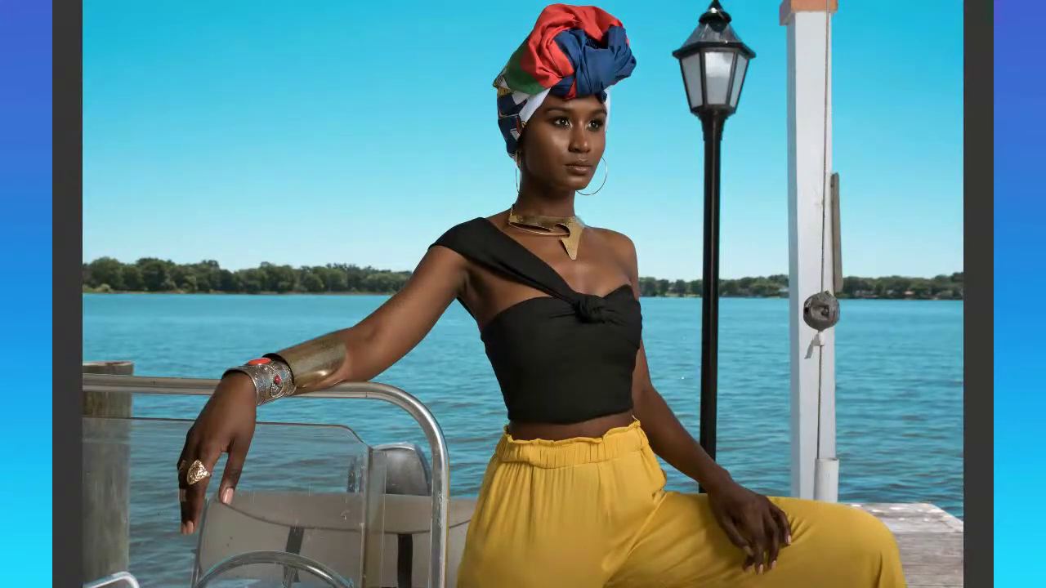
{"action": "key", "text": "Left"}
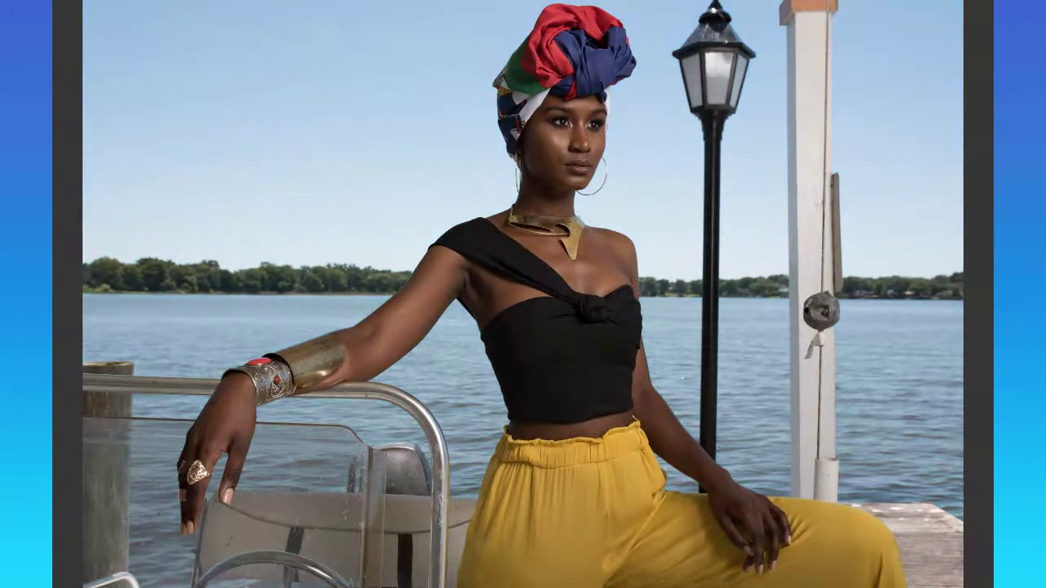
{"action": "key", "text": "Right"}
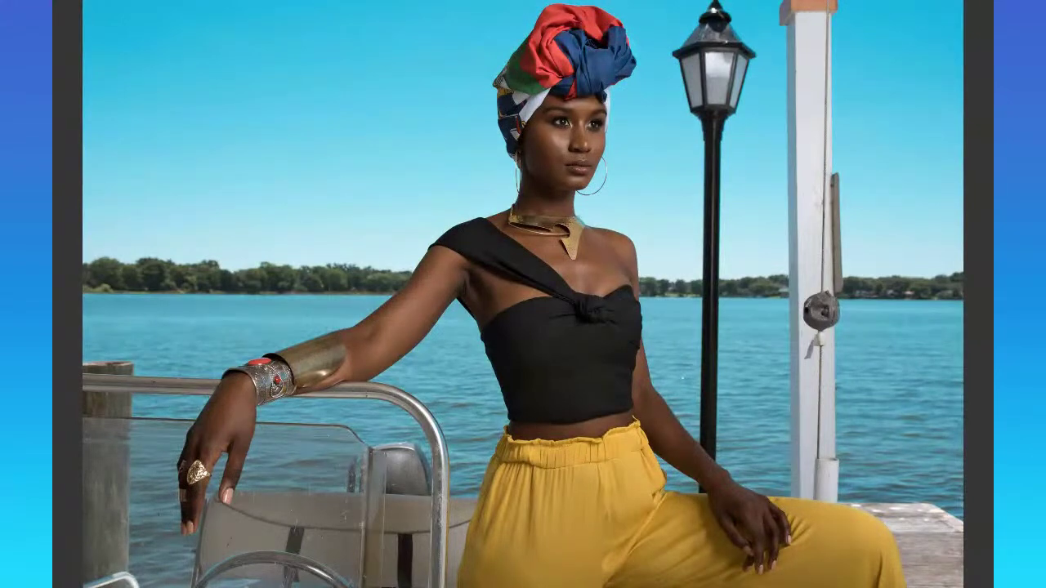
{"action": "key", "text": "Left"}
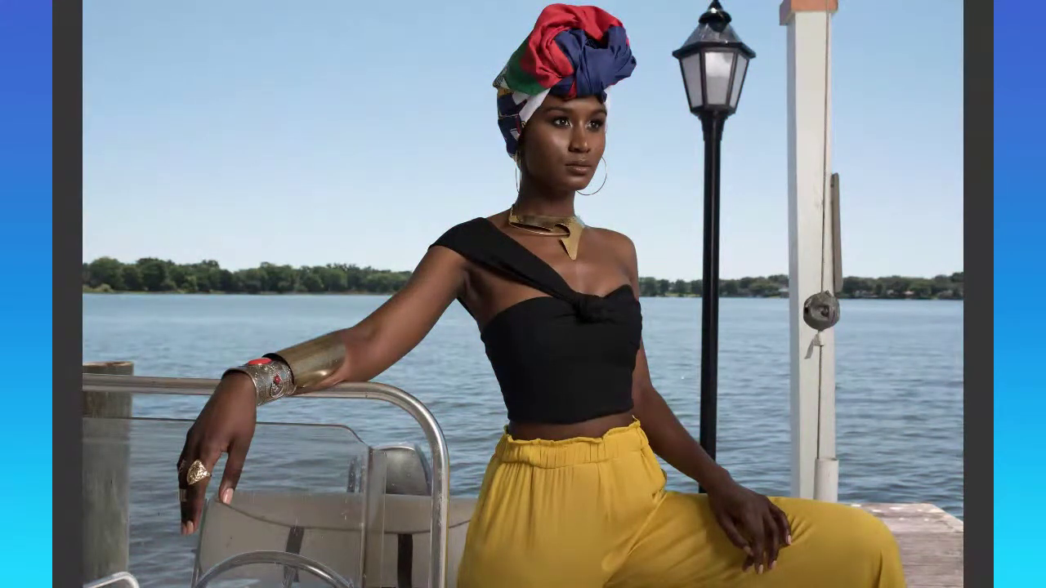
{"action": "key", "text": "Right"}
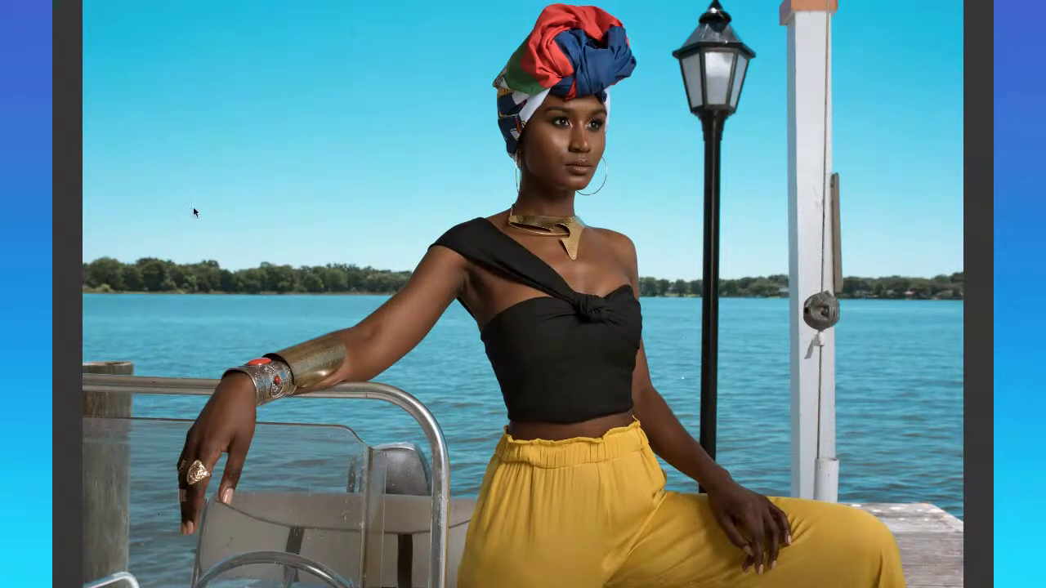
{"action": "key", "text": "space"}
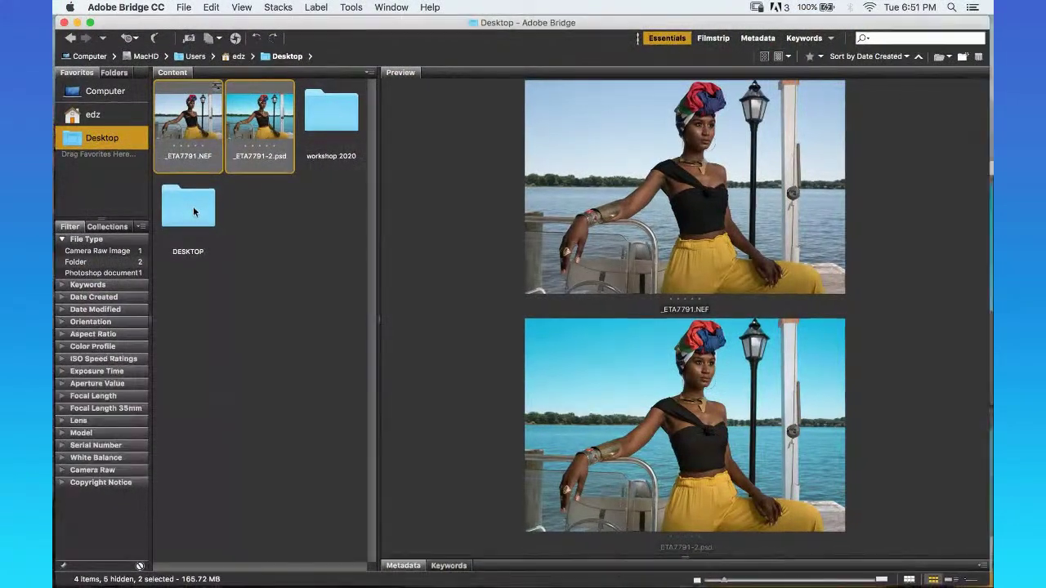
In full-screen view, make a Background copy layer and add two Curves adjustment layers above it.
{"action": "key", "text": "super+Tab"}
{"action": "key", "text": "f"}
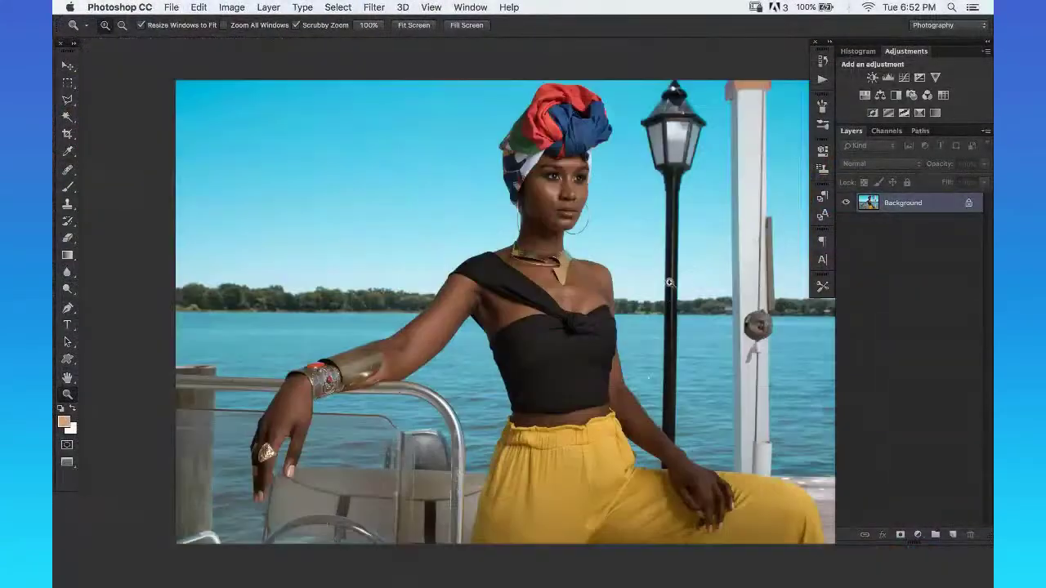
{"action": "left_click_drag", "start_coordinate": [657, 277], "coordinate": [581, 253]}
{"action": "key", "text": "super+j"}
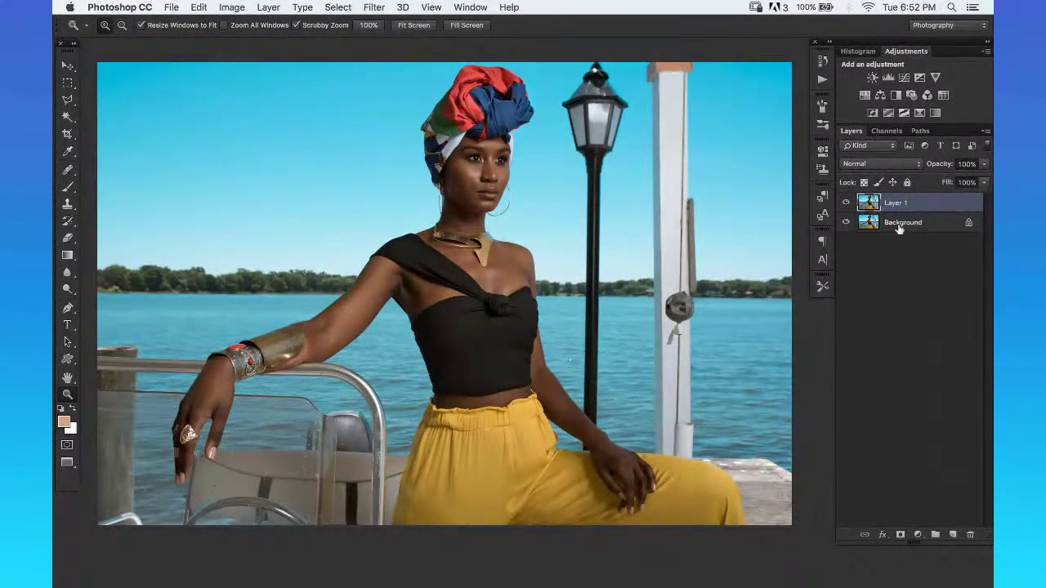
{"action": "key", "text": "super+z"}
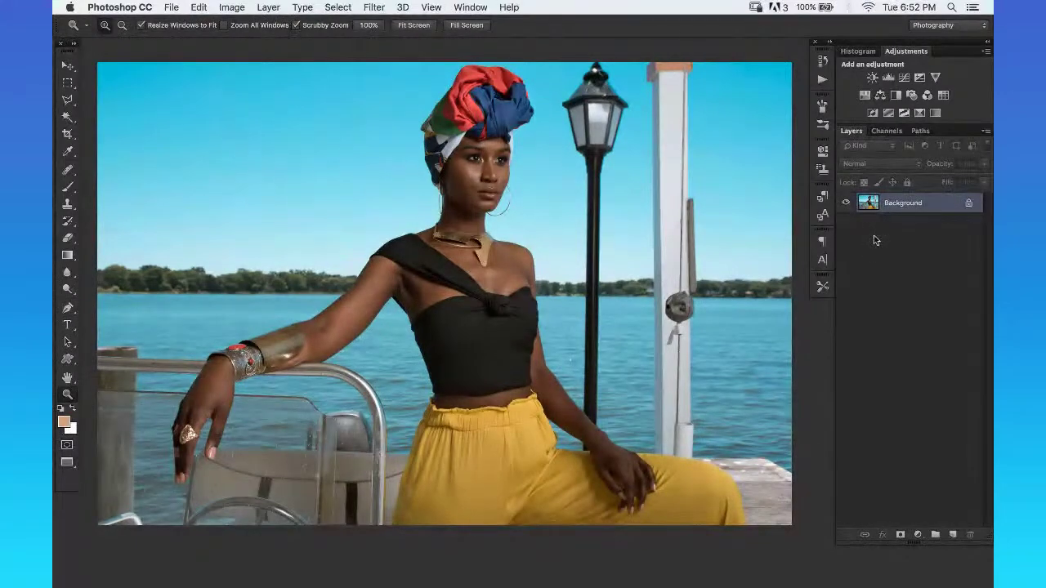
{"action": "key", "text": "super+j"}
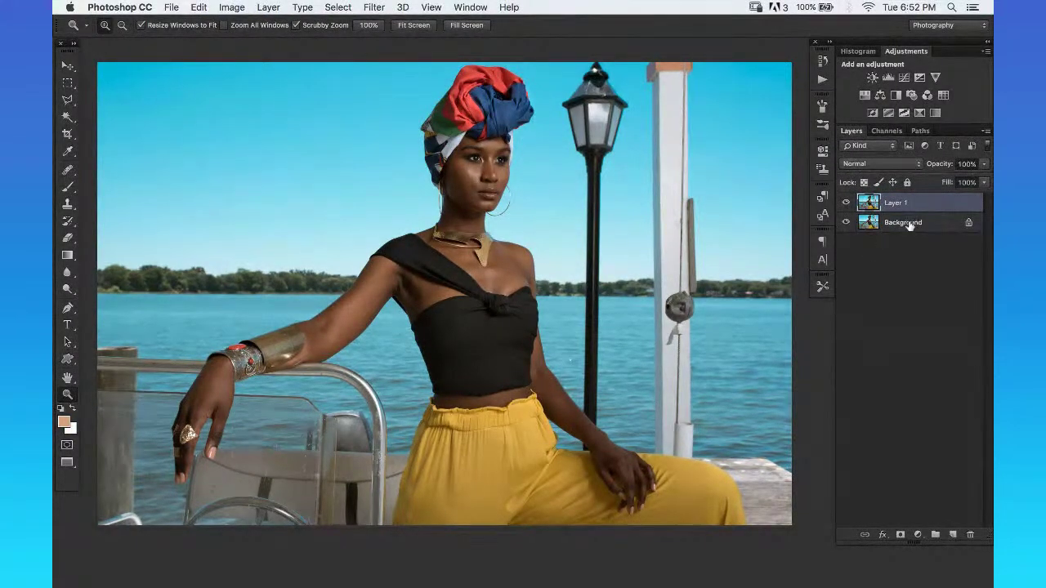
{"action": "key", "text": "super+z"}
{"action": "left_click_drag", "start_coordinate": [927, 203], "coordinate": [948, 535]}
{"action": "left_click", "coordinate": [911, 97]}
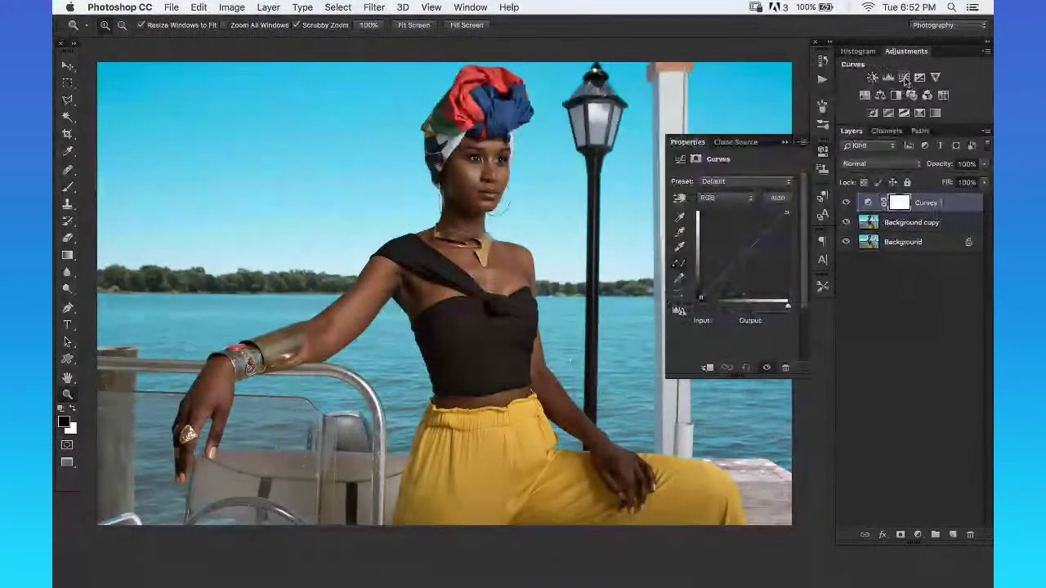
{"action": "left_click", "coordinate": [910, 98]}
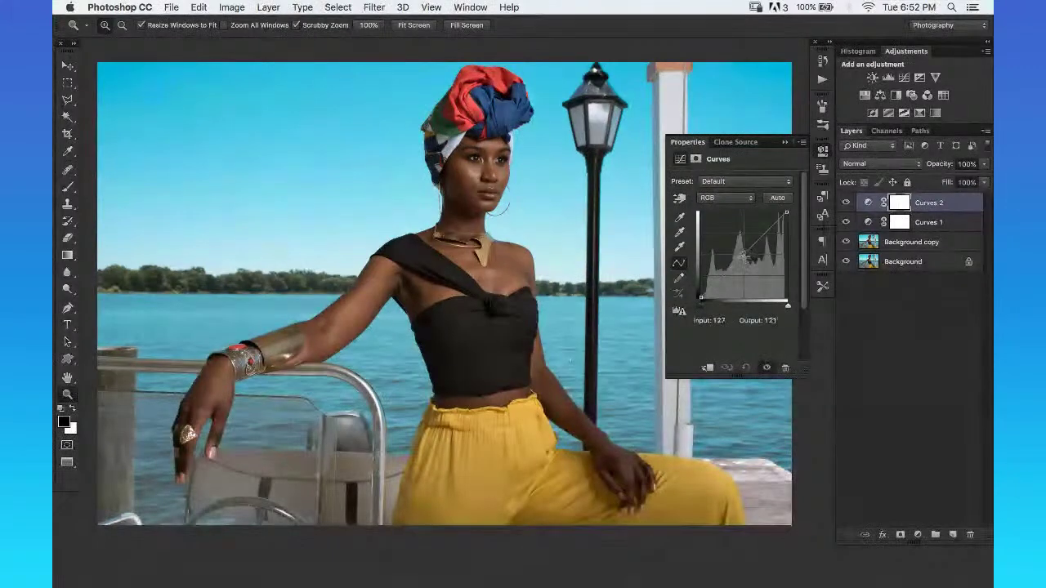
Brighten midtones on Curves 2 with an inverted black mask, and darken the curve on Curves 1.
{"action": "left_click", "coordinate": [743, 254]}
{"action": "left_click_drag", "start_coordinate": [743, 255], "coordinate": [734, 240]}
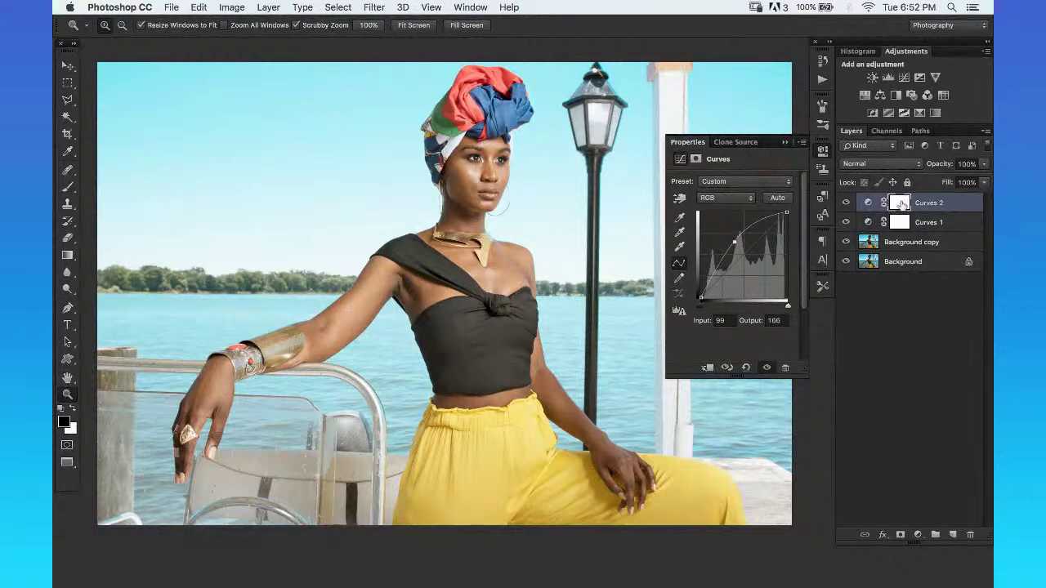
{"action": "left_click", "coordinate": [899, 202]}
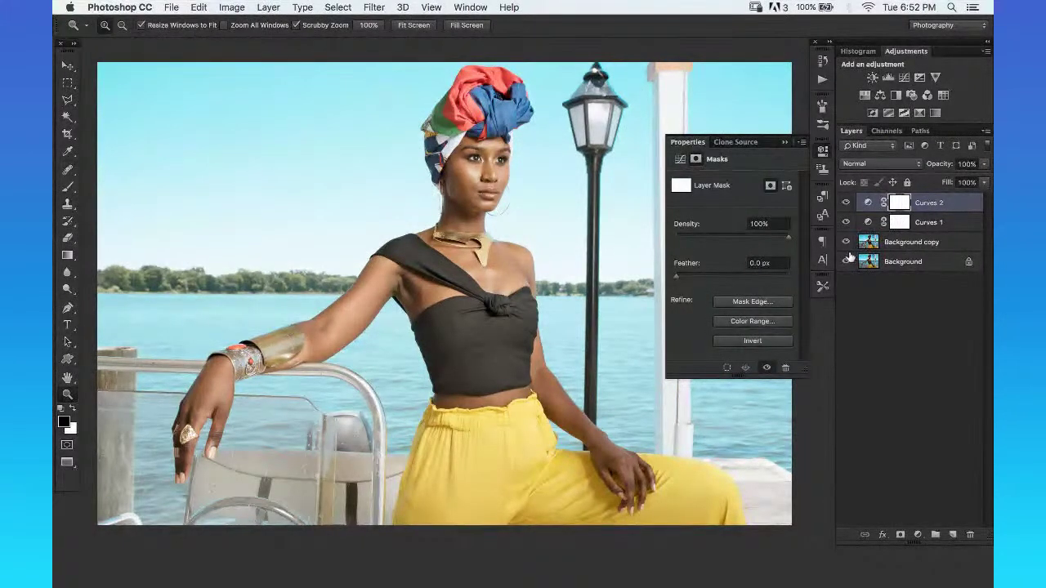
{"action": "key", "text": "super+i"}
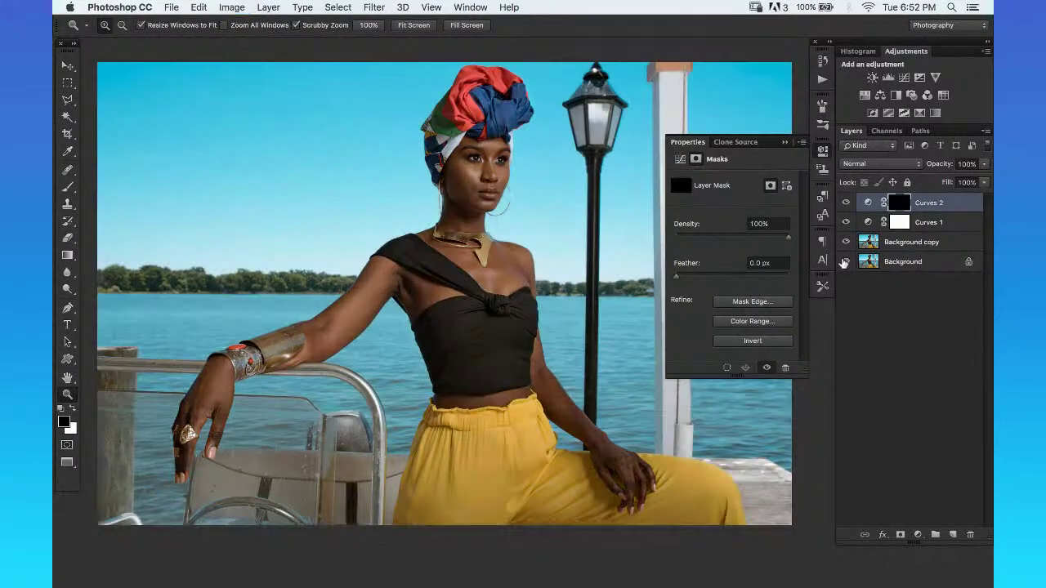
{"action": "left_click", "coordinate": [866, 223]}
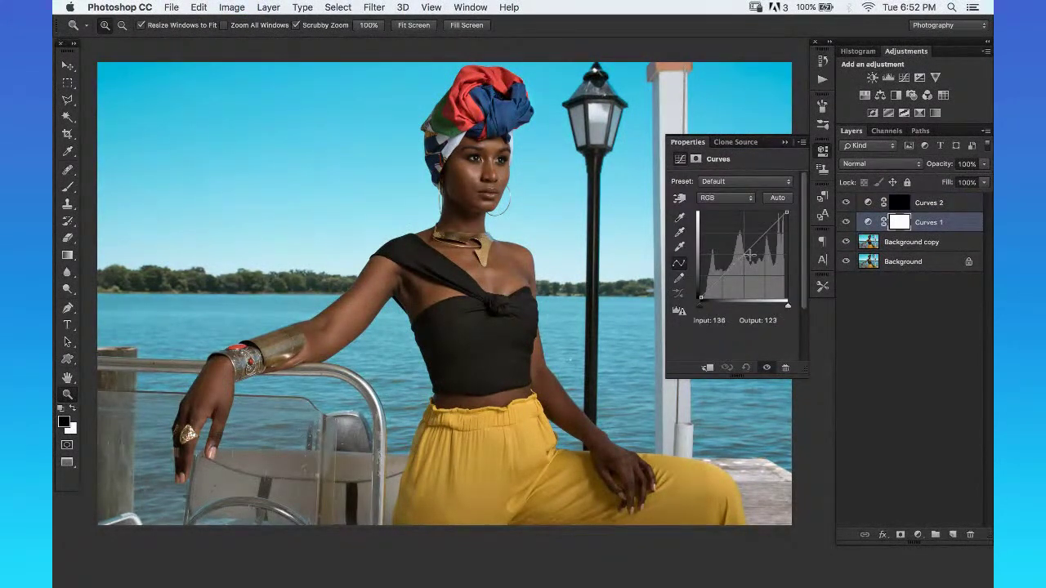
{"action": "left_click_drag", "start_coordinate": [747, 254], "coordinate": [752, 265]}
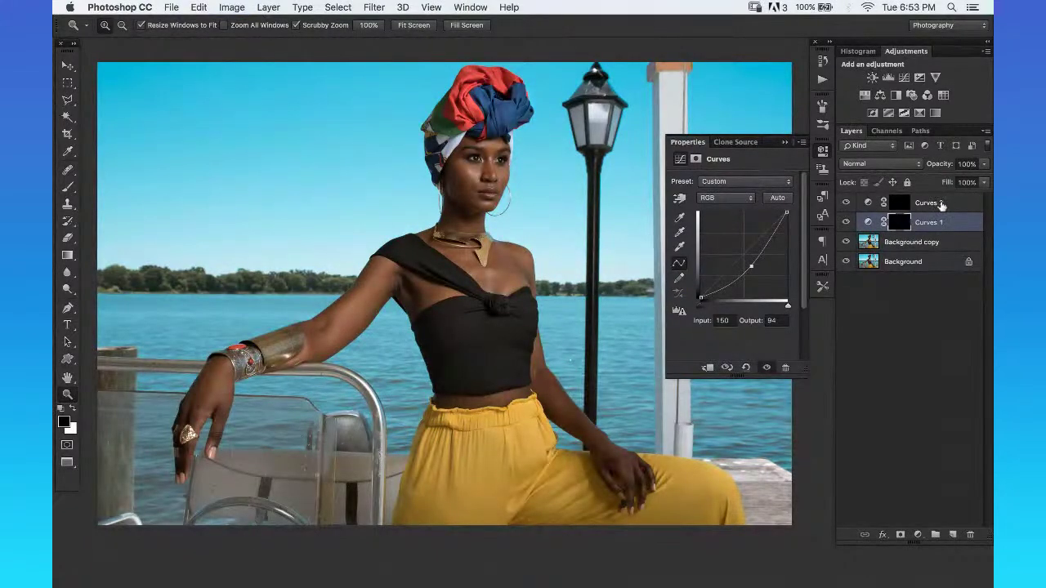
Rename Curves 2 to DODGE and Curves 1 to BURN.
{"action": "left_click", "coordinate": [937, 205]}
{"action": "double_click", "coordinate": [937, 205]}
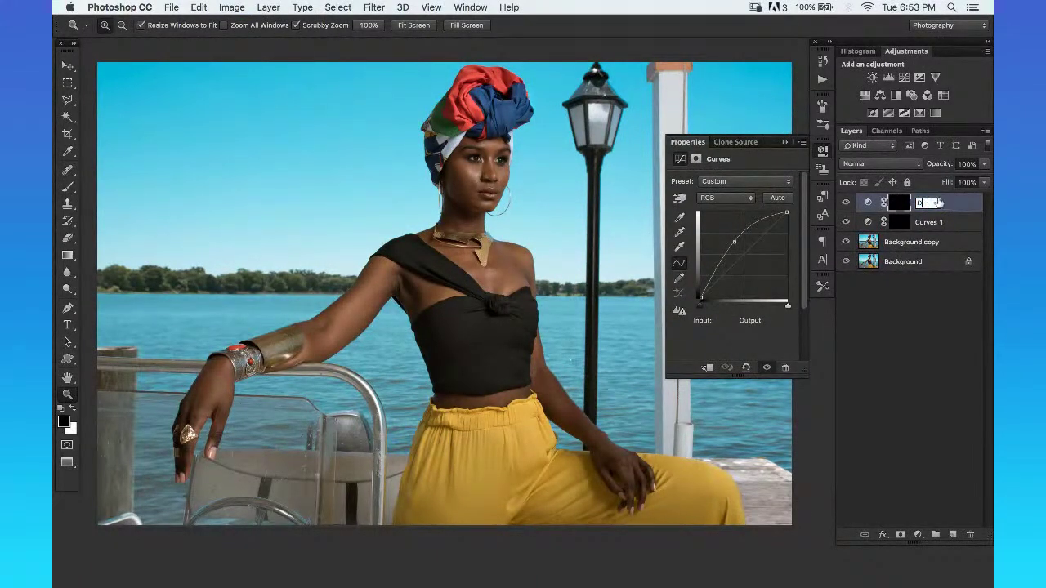
{"action": "type", "text": "DODGE"}
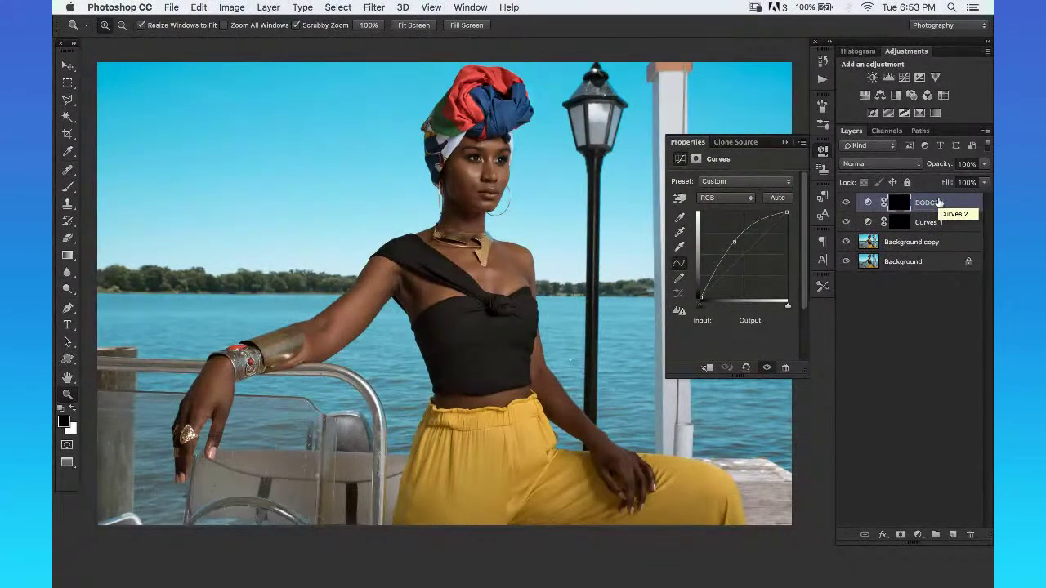
{"action": "key", "text": "Return"}
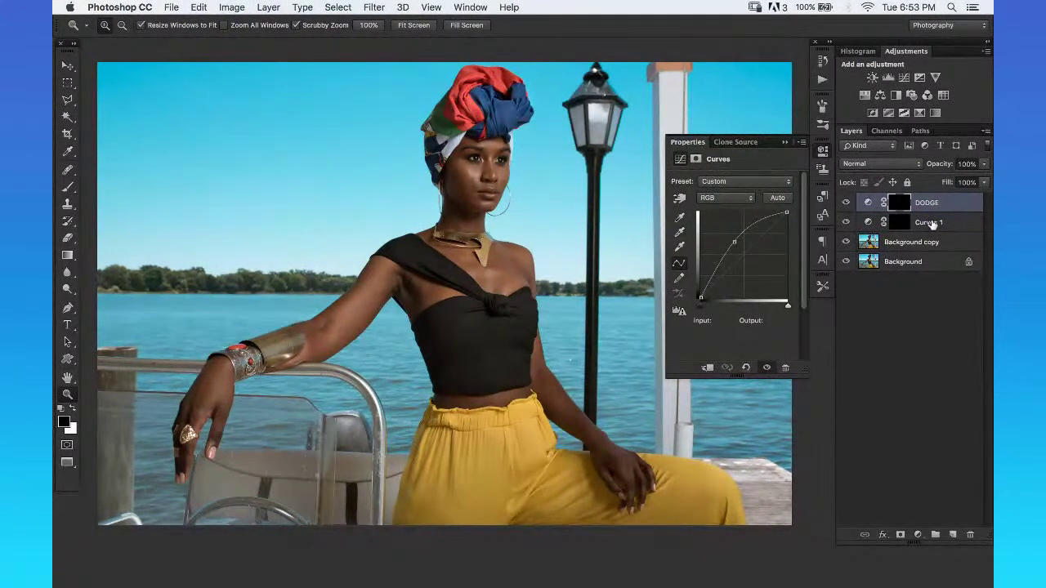
{"action": "double_click", "coordinate": [937, 227]}
{"action": "type", "text": "BURN"}
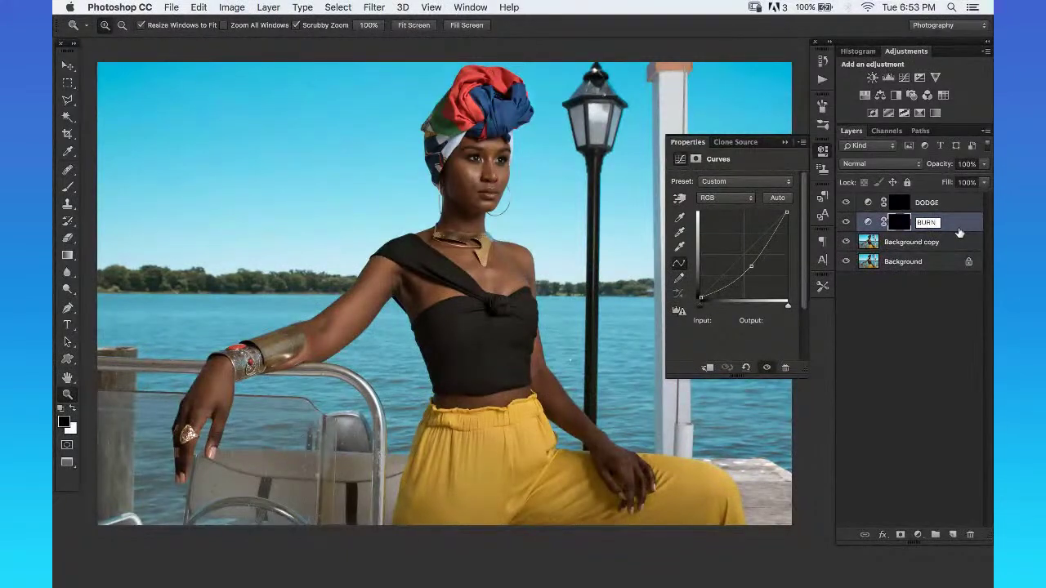
{"action": "key", "text": "Return"}
{"action": "left_click", "coordinate": [960, 243]}
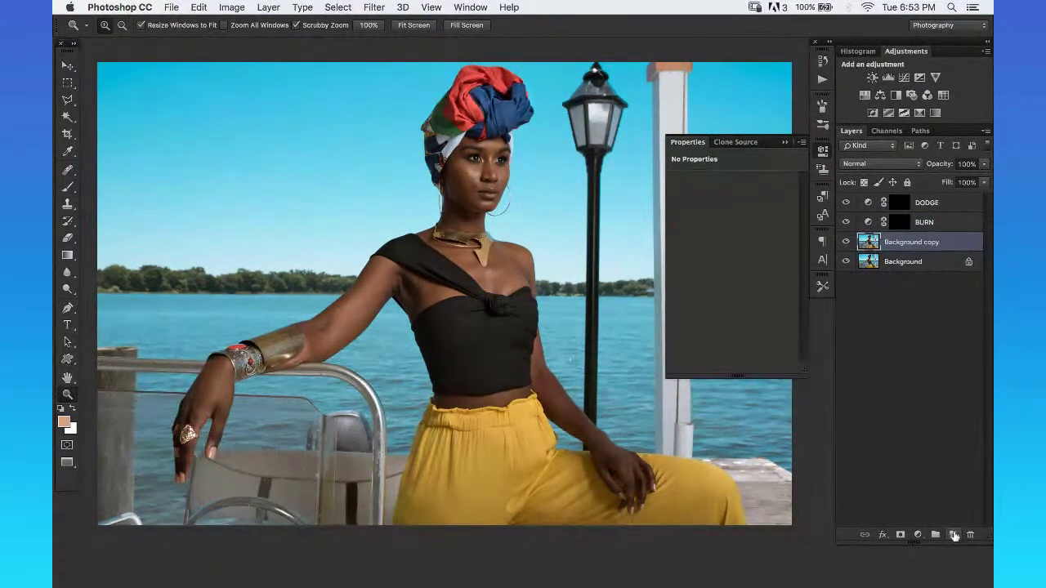
Add a new empty layer above Background copy and name it COLOR.
{"action": "left_click", "coordinate": [952, 535]}
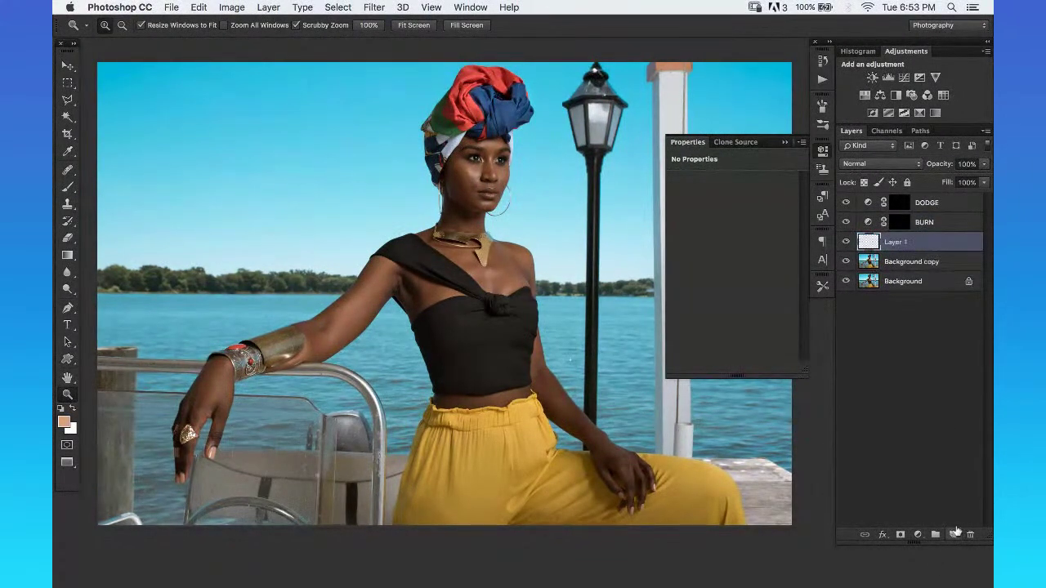
{"action": "double_click", "coordinate": [895, 242]}
{"action": "type", "text": "COLOR"}
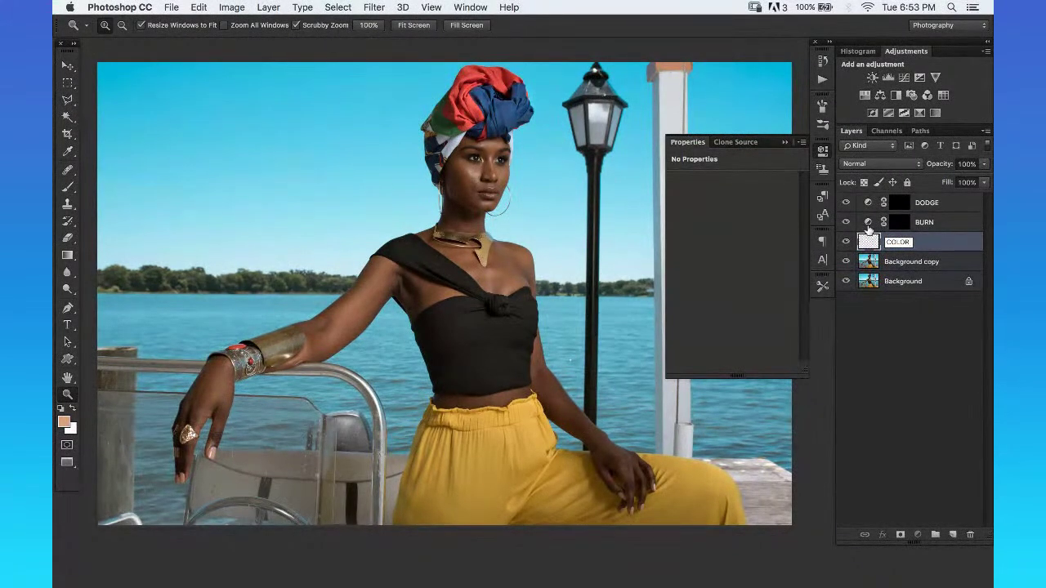
{"action": "key", "text": "Return"}
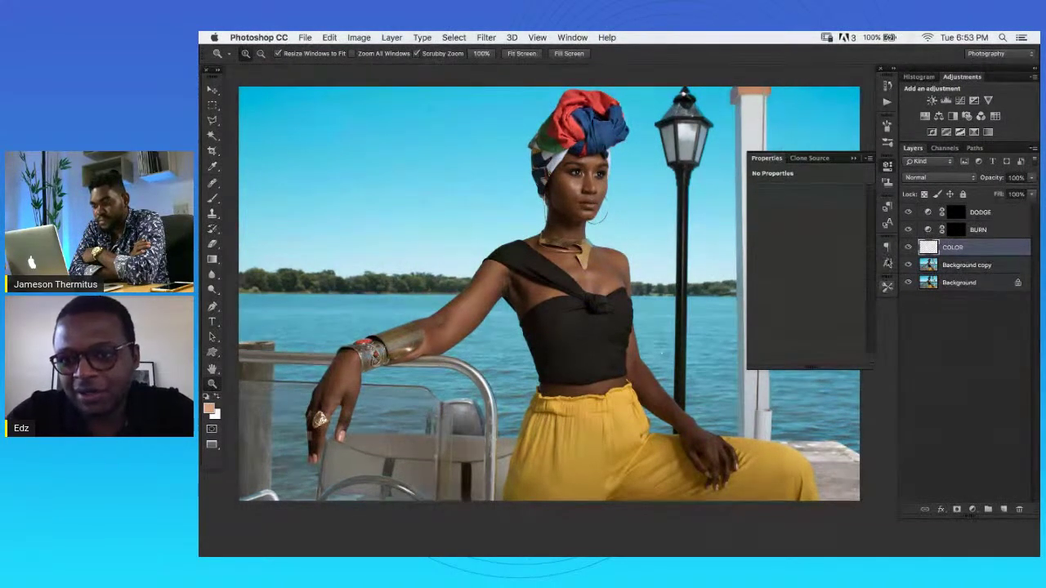
Close the Properties panel and set the COLOR layer's blend mode to Color.
{"action": "left_click", "coordinate": [854, 158]}
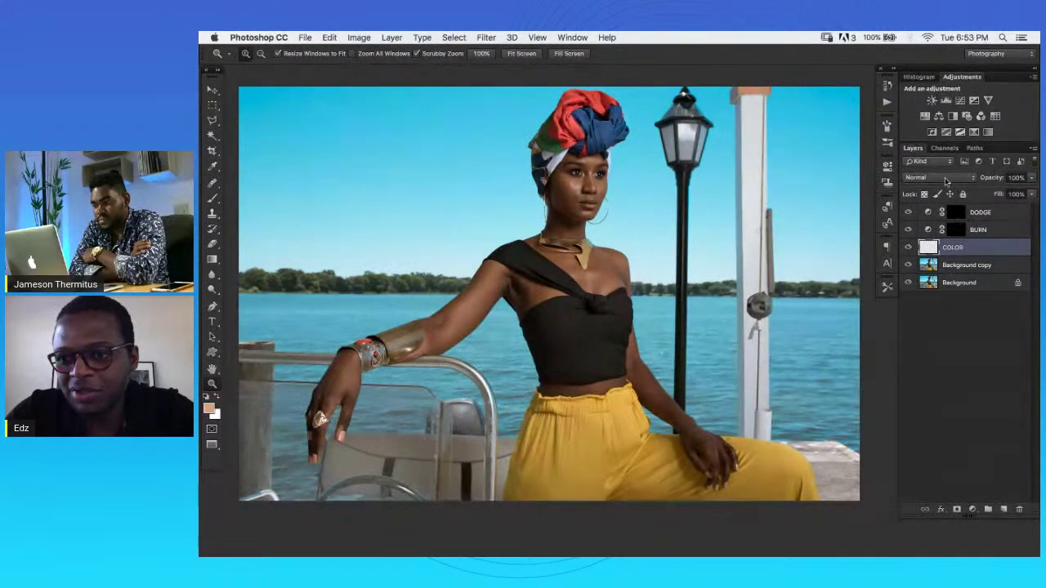
{"action": "left_click", "coordinate": [940, 177]}
{"action": "left_click", "coordinate": [932, 434]}
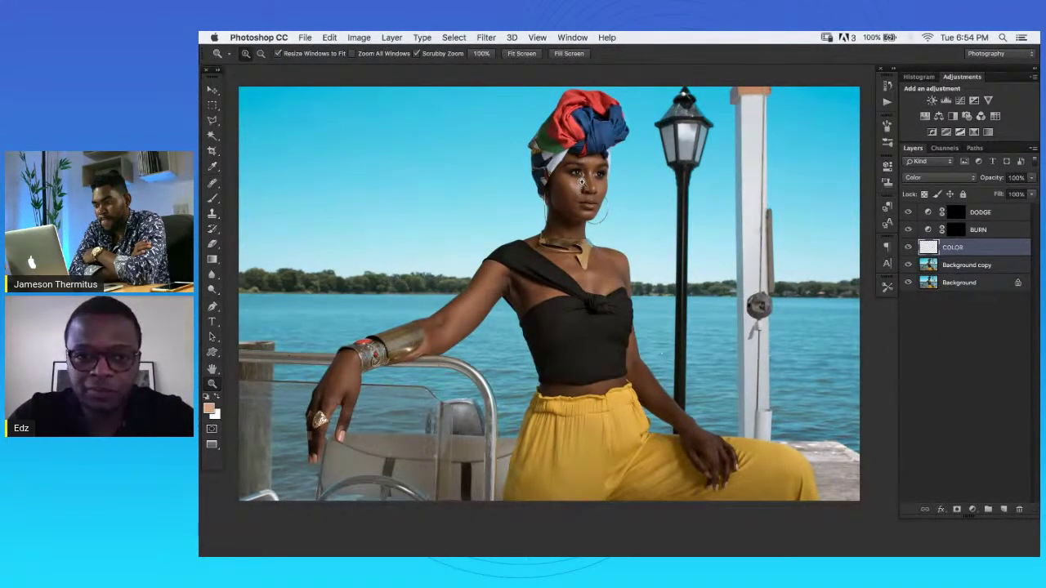
Zoom in on the model's face and select the Background copy layer.
{"action": "left_click", "coordinate": [581, 181]}
{"action": "left_click", "coordinate": [581, 182]}
{"action": "left_click", "coordinate": [966, 264]}
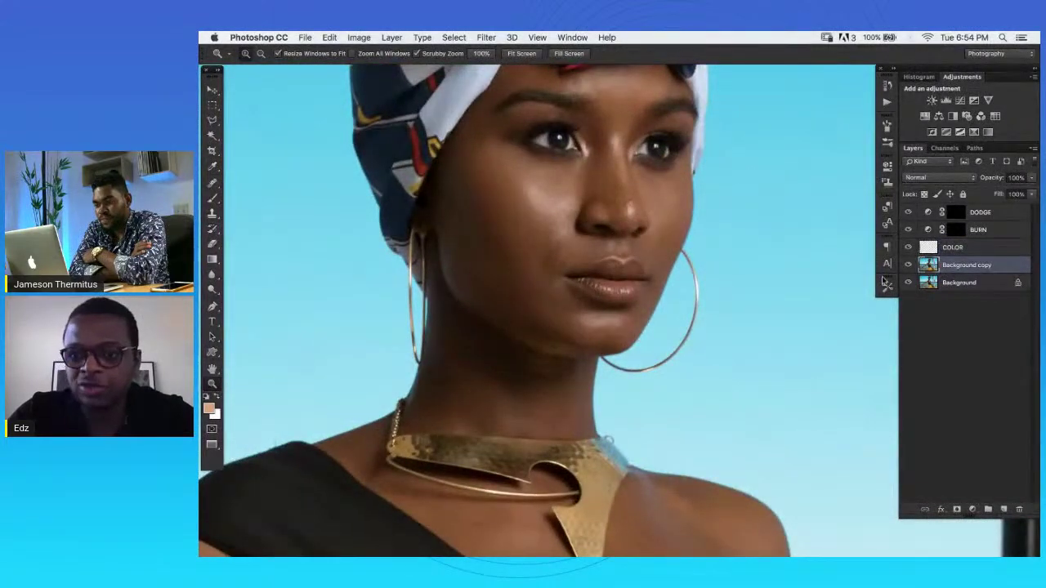
{"action": "left_click_drag", "start_coordinate": [641, 485], "coordinate": [674, 378]}
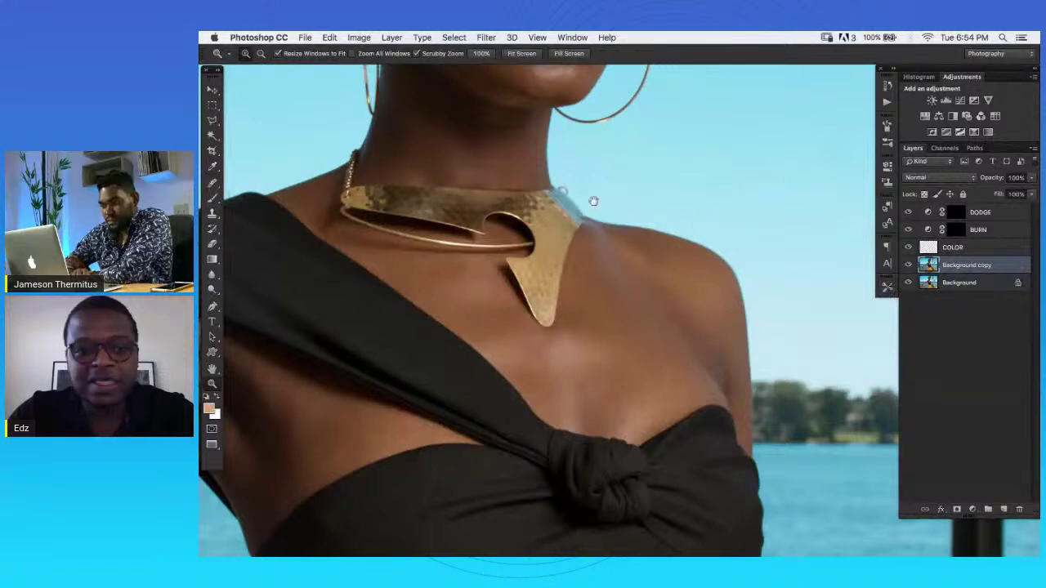
{"action": "left_click_drag", "start_coordinate": [591, 201], "coordinate": [612, 384]}
{"action": "left_click_drag", "start_coordinate": [601, 192], "coordinate": [614, 331]}
{"action": "scroll", "coordinate": [611, 318], "scroll_direction": "up", "scroll_amount": 5}
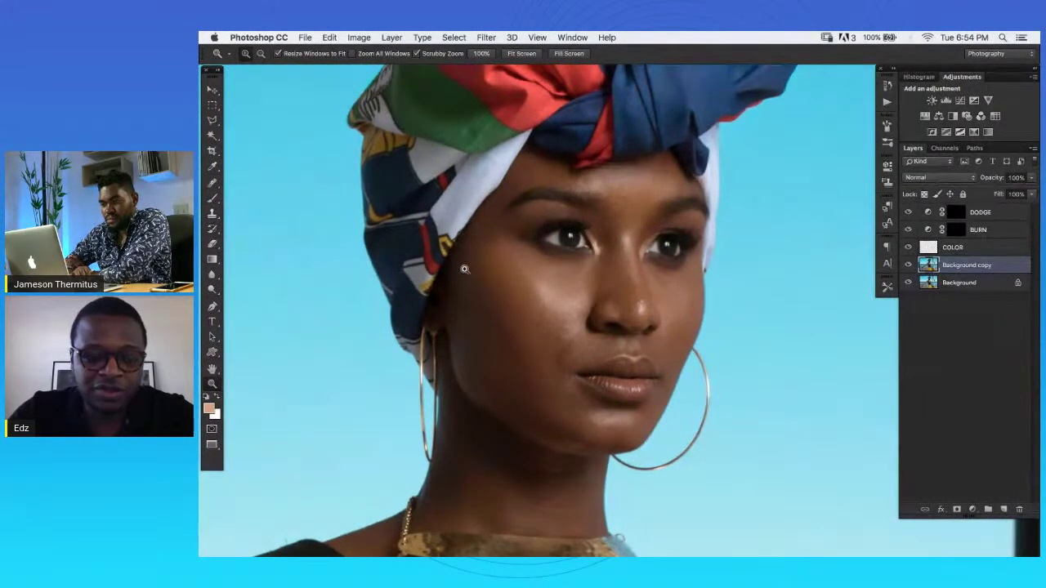
Zoom close on the nose and list the saved Tool Presets with the Clone Stamp active.
{"action": "left_click_drag", "start_coordinate": [495, 248], "coordinate": [510, 219]}
{"action": "left_click_drag", "start_coordinate": [705, 257], "coordinate": [652, 313]}
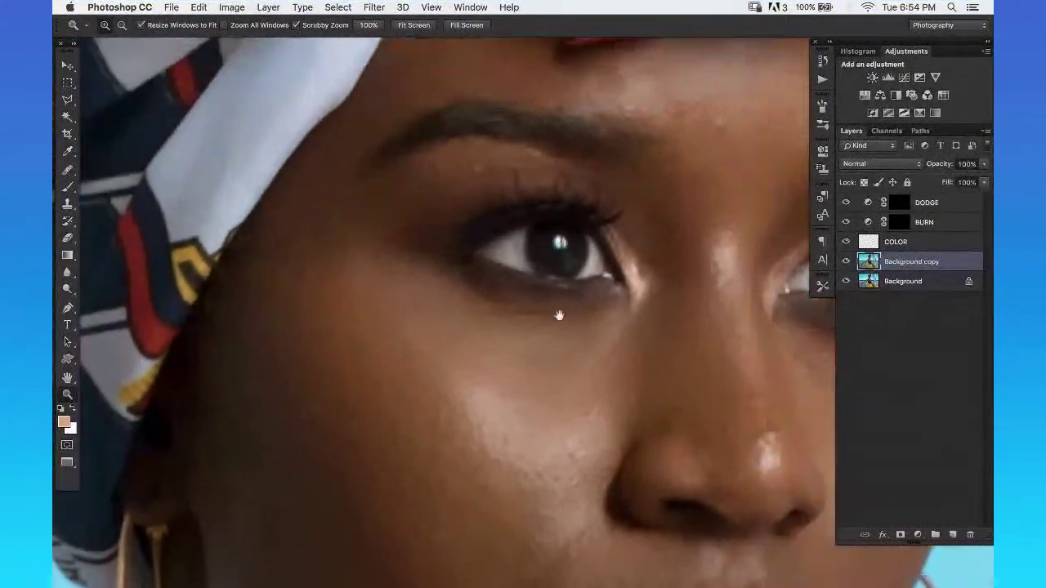
{"action": "left_click_drag", "start_coordinate": [558, 316], "coordinate": [514, 244]}
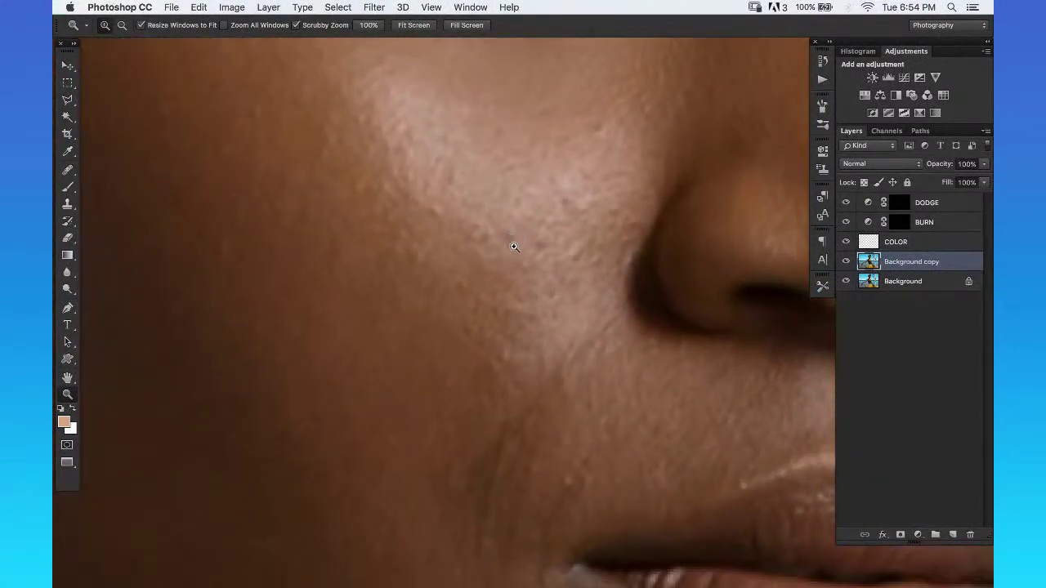
{"action": "left_click_drag", "start_coordinate": [635, 236], "coordinate": [563, 245]}
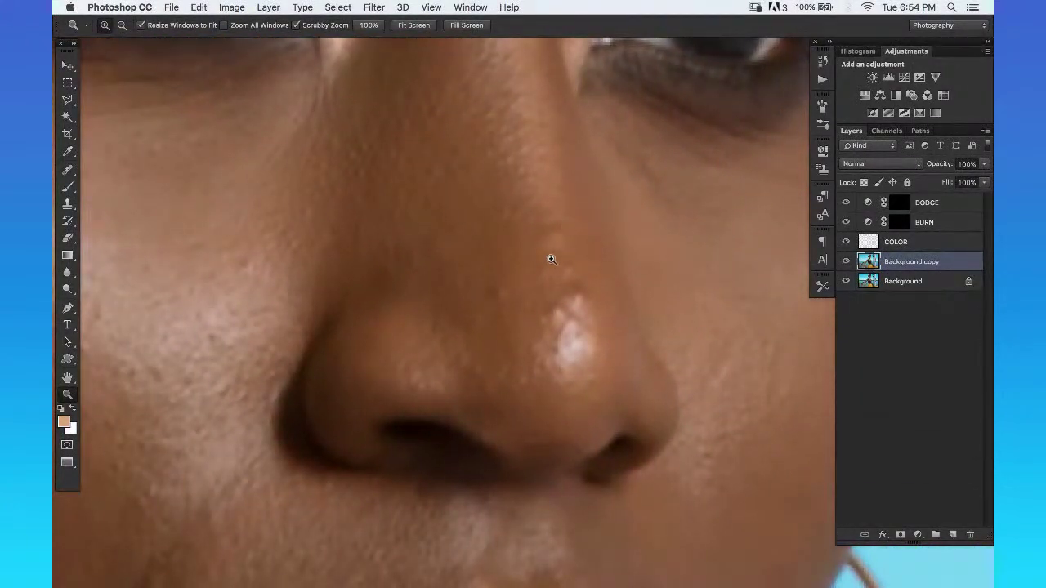
{"action": "left_click", "coordinate": [823, 286]}
{"action": "key", "text": "s"}
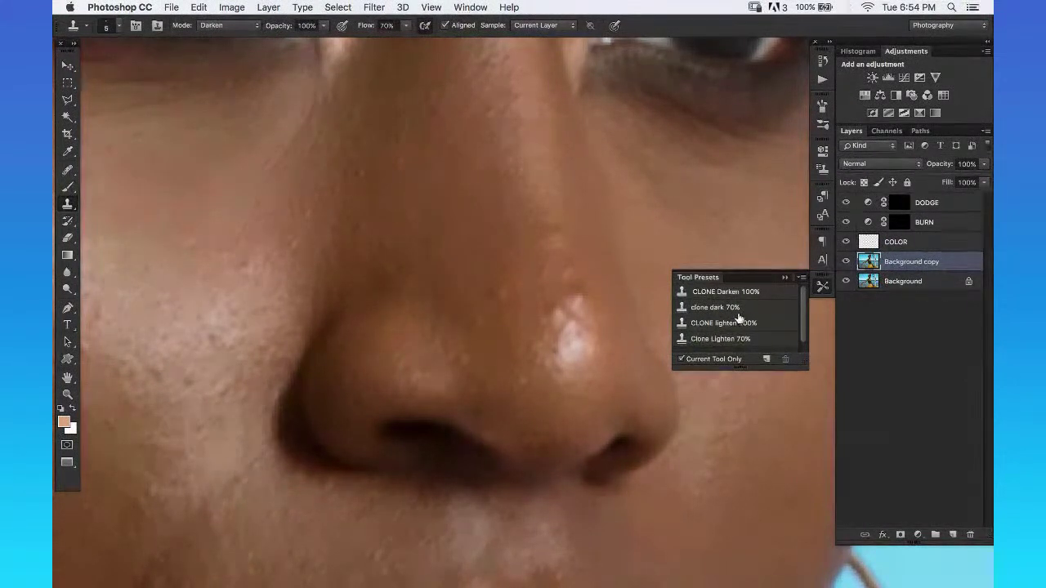
{"action": "left_click", "coordinate": [196, 8]}
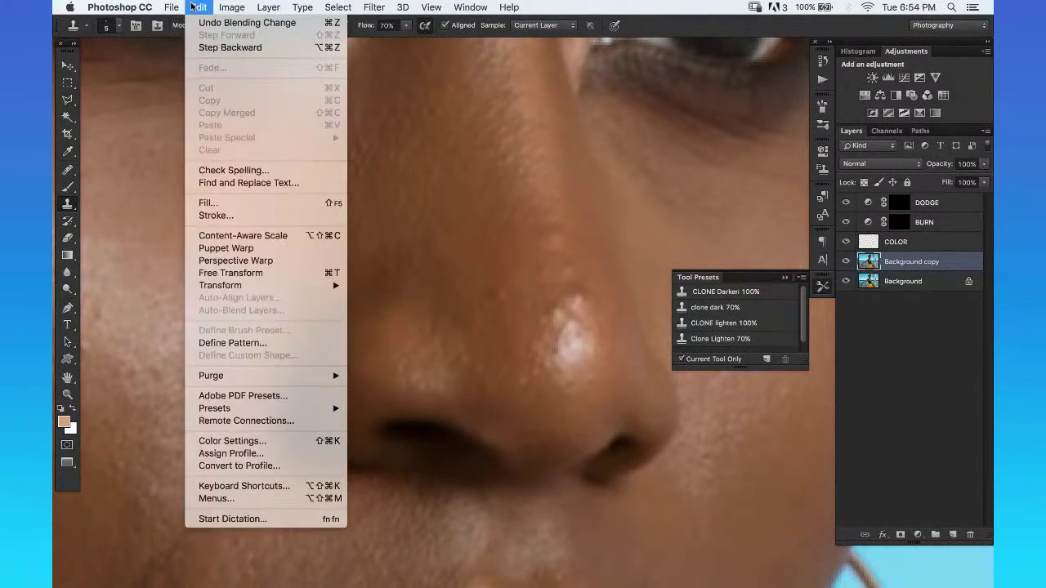
{"action": "mouse_move", "coordinate": [171, 7]}
{"action": "left_click", "coordinate": [165, 72]}
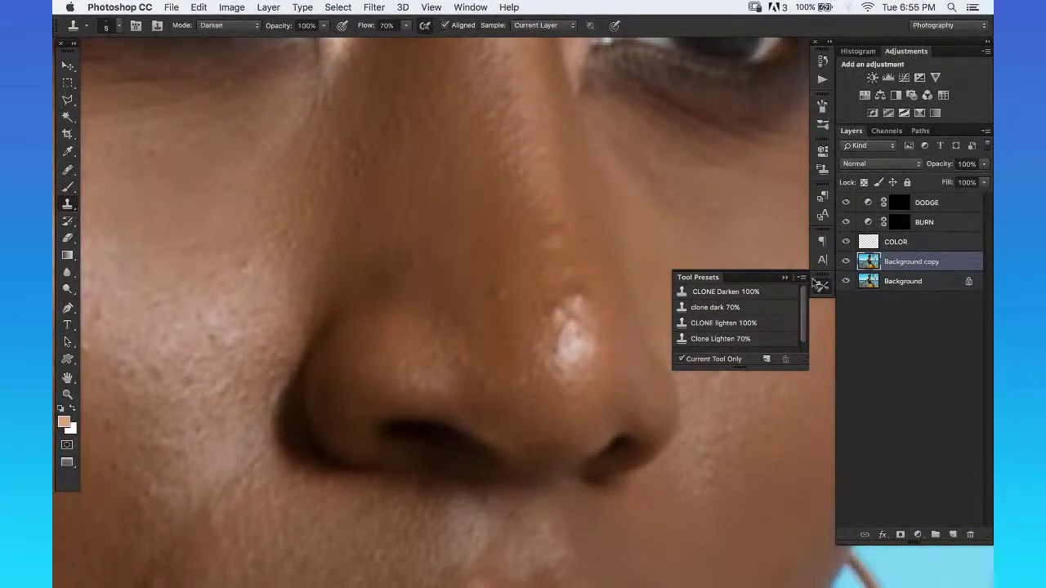
{"action": "left_click", "coordinate": [801, 277]}
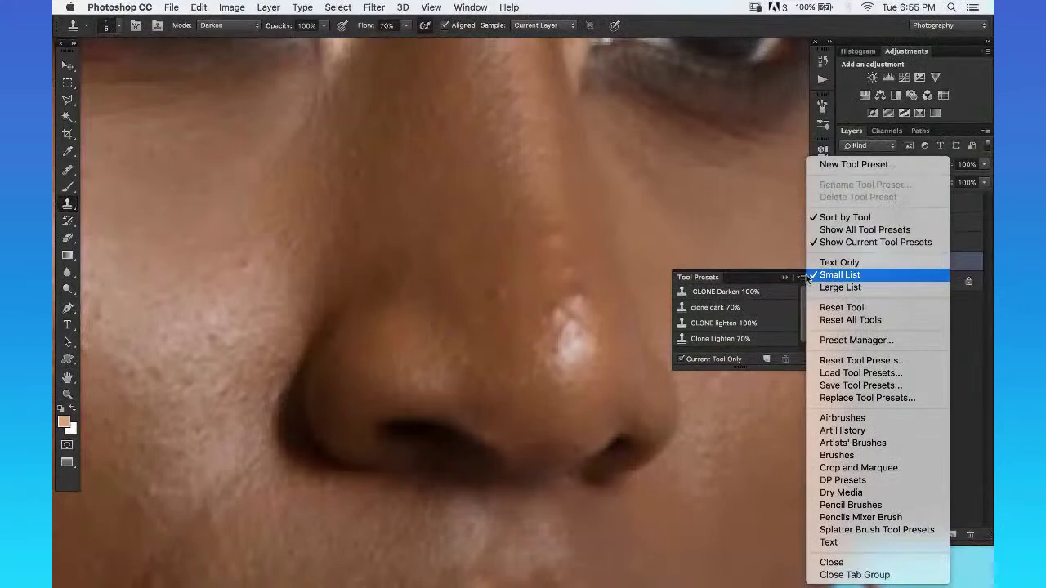
{"action": "left_click", "coordinate": [758, 229]}
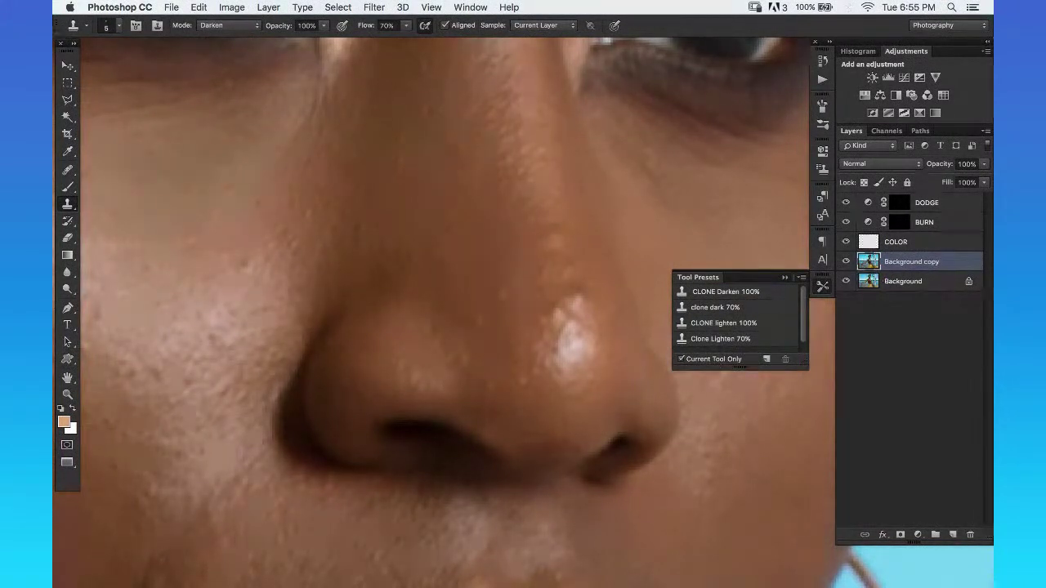
{"action": "key", "text": "z"}
{"action": "left_click", "coordinate": [495, 283], "text": "alt"}
{"action": "left_click", "coordinate": [491, 315], "text": "alt"}
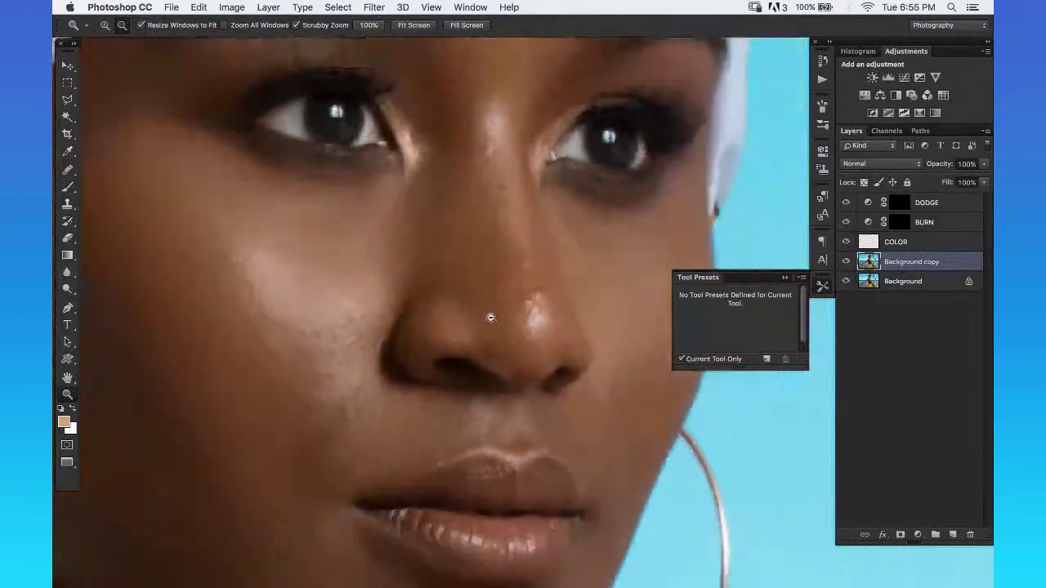
{"action": "left_click", "coordinate": [522, 344]}
{"action": "key", "text": "space"}
{"action": "left_click_drag", "start_coordinate": [522, 344], "coordinate": [523, 299]}
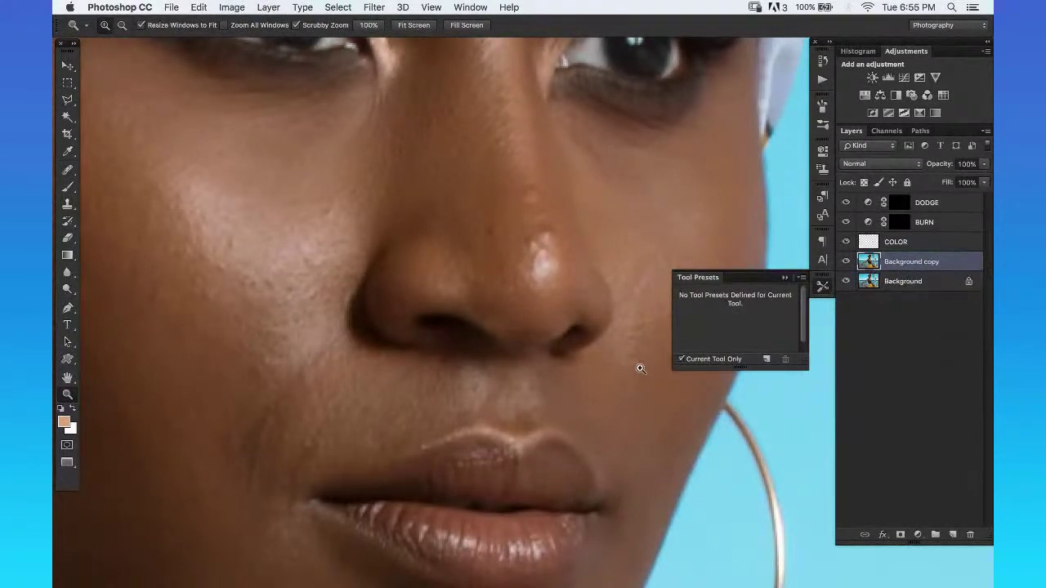
{"action": "left_click", "coordinate": [558, 350], "text": "alt"}
{"action": "left_click", "coordinate": [558, 353], "text": "alt"}
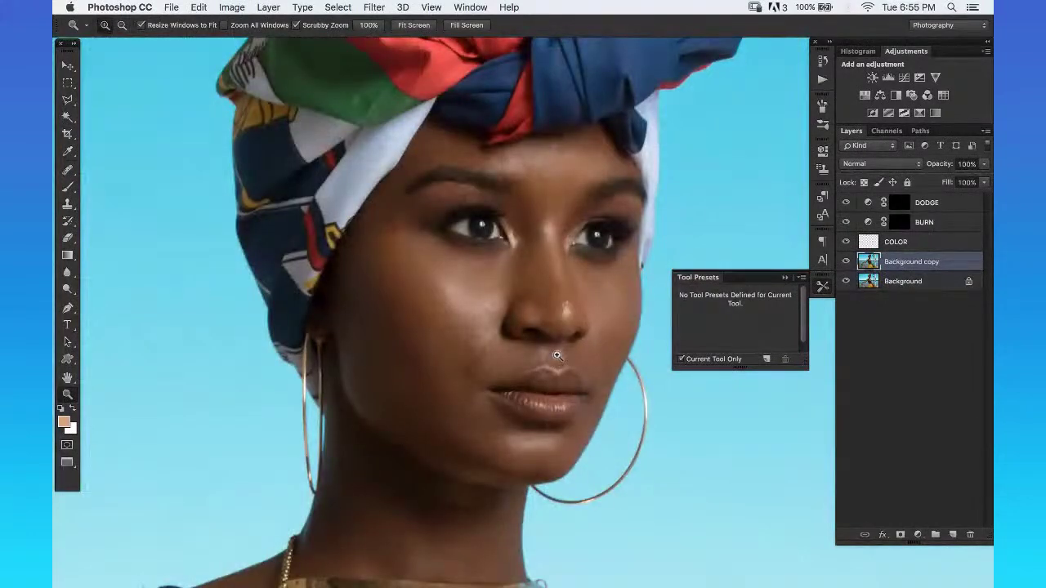
{"action": "left_click", "coordinate": [559, 355], "text": "alt"}
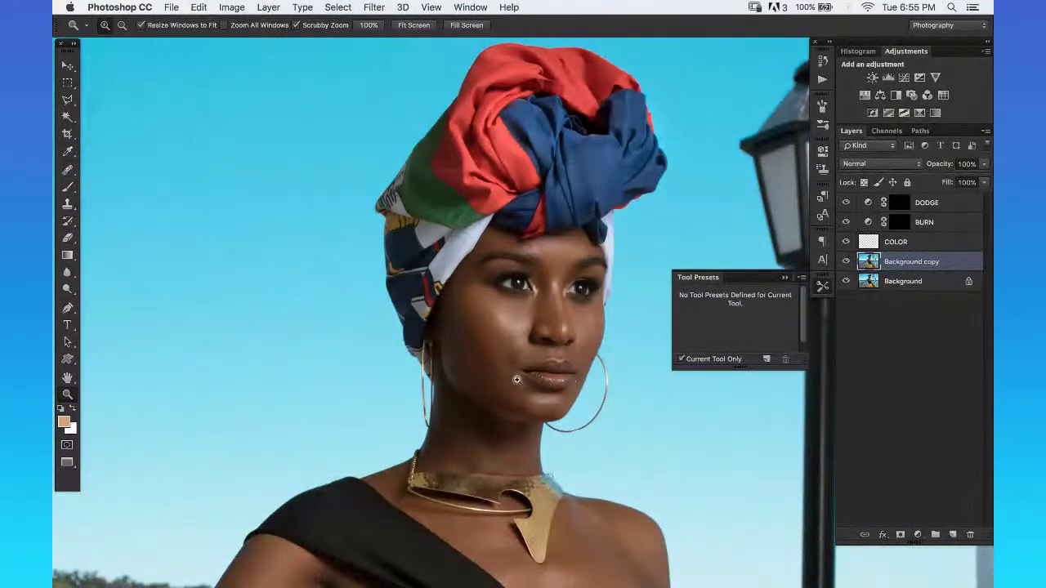
{"action": "left_click", "coordinate": [562, 349]}
{"action": "left_click", "coordinate": [562, 350]}
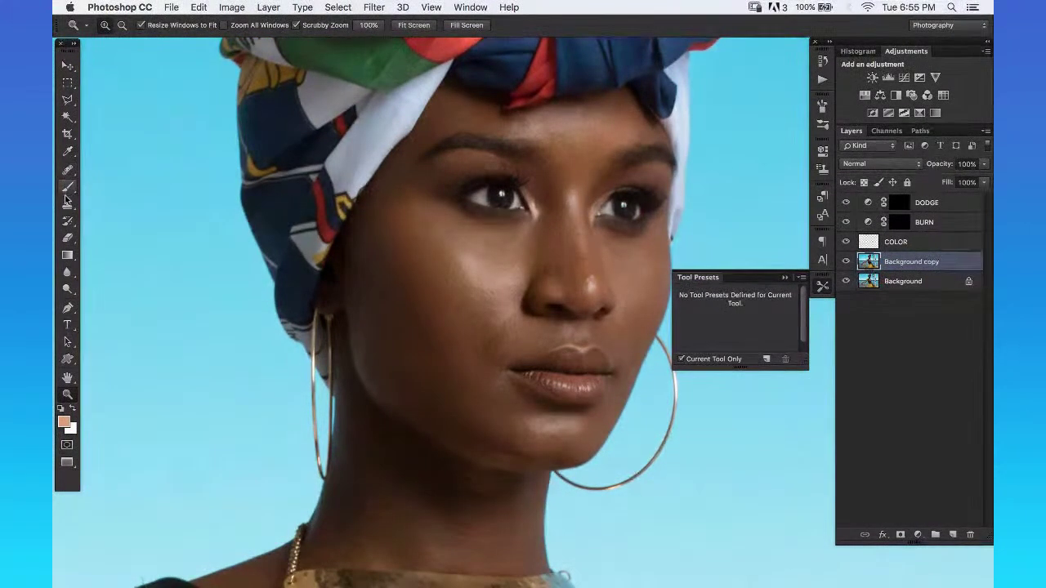
{"action": "left_click", "coordinate": [68, 205]}
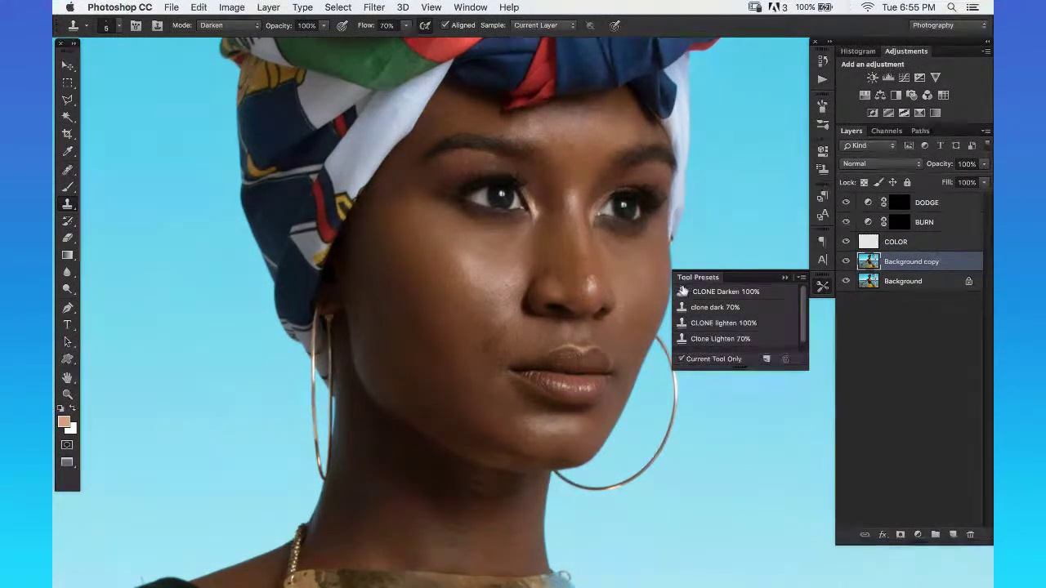
Check the Window menu's panel list, then switch to the Brush and back to the Clone Stamp.
{"action": "left_click", "coordinate": [477, 7]}
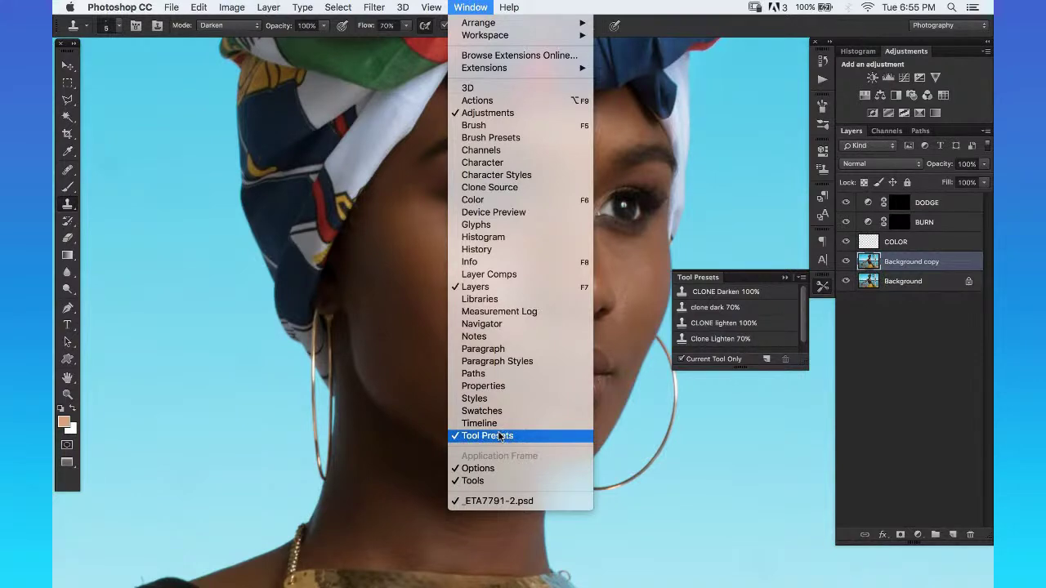
{"action": "left_click", "coordinate": [355, 411]}
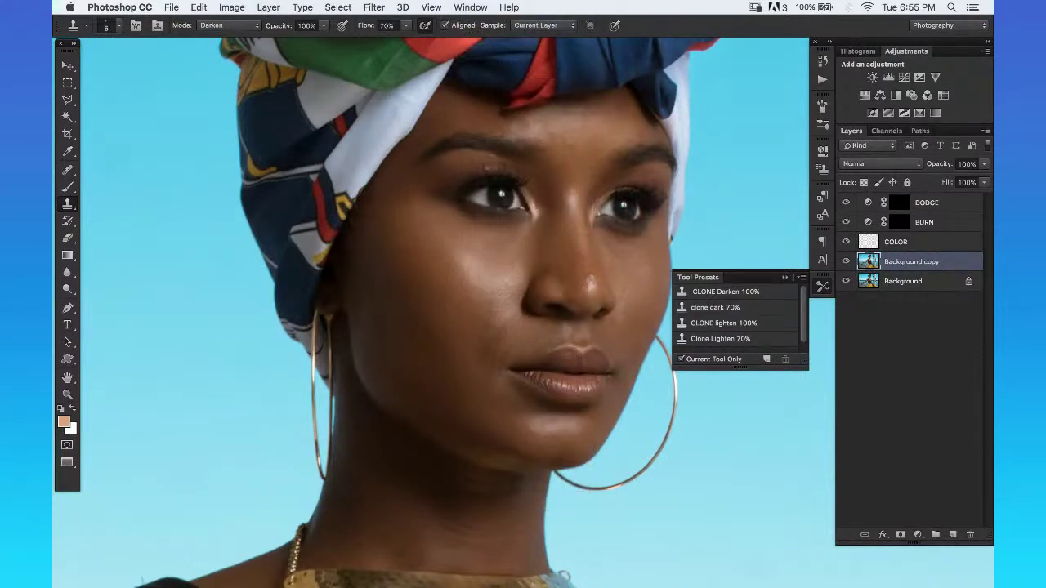
{"action": "left_click", "coordinate": [69, 187]}
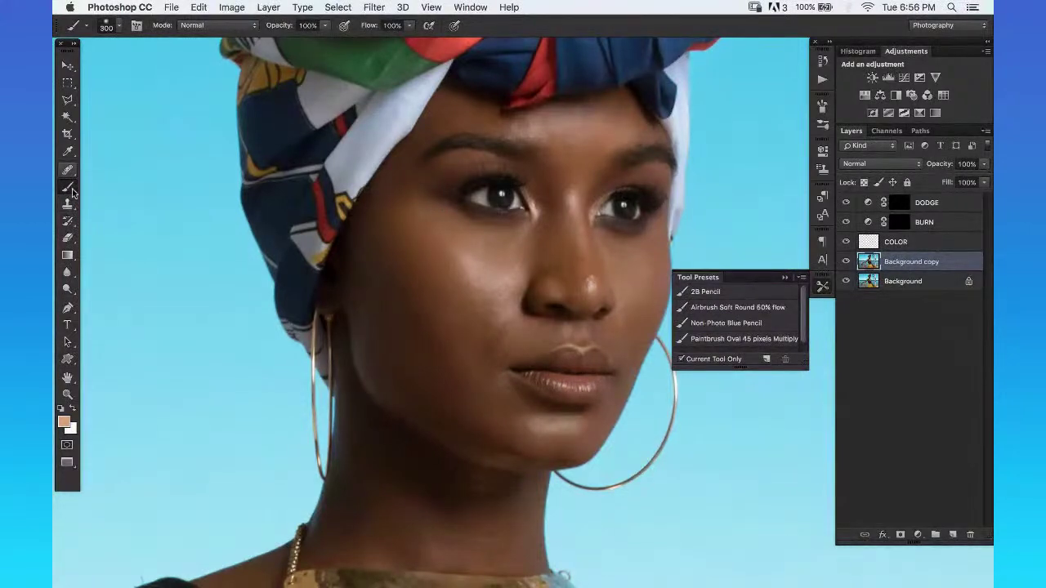
{"action": "left_click", "coordinate": [69, 205]}
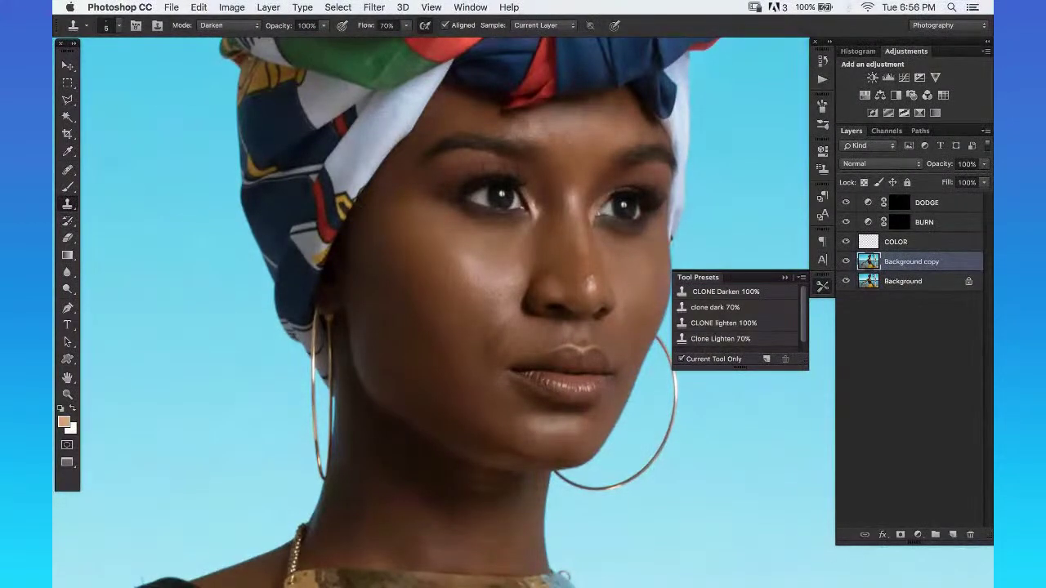
Set the Clone Stamp to Normal blending mode with flow lowered to 34%.
{"action": "left_click", "coordinate": [245, 27]}
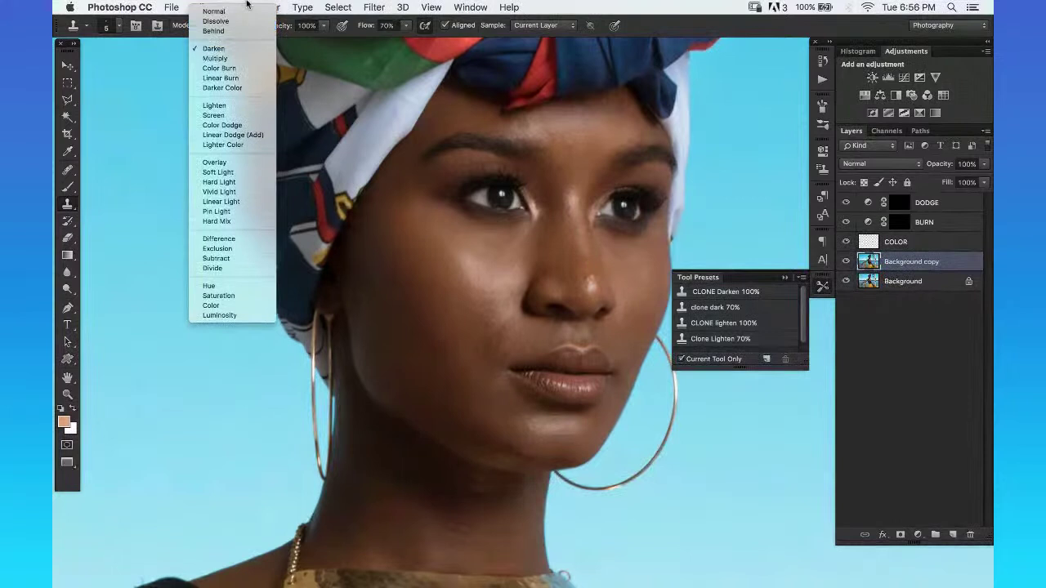
{"action": "left_click", "coordinate": [237, 12]}
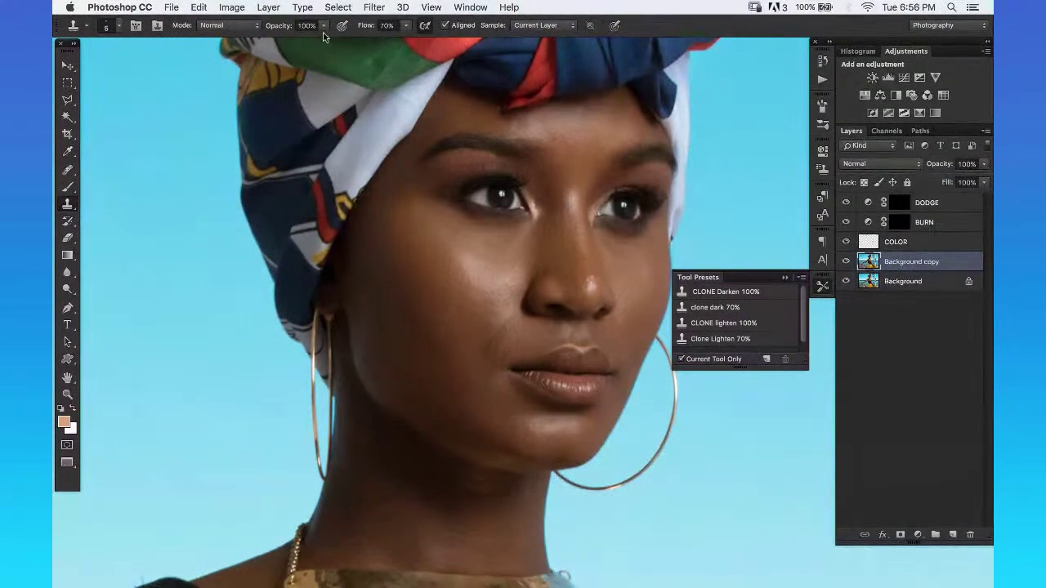
{"action": "left_click", "coordinate": [402, 27]}
{"action": "left_click_drag", "start_coordinate": [405, 43], "coordinate": [384, 41]}
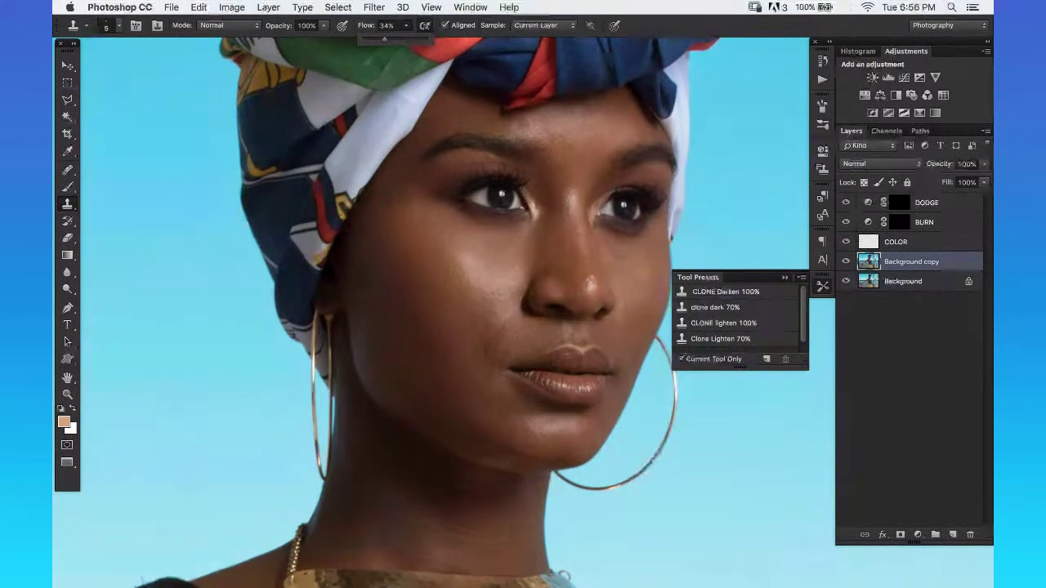
{"action": "key", "text": "Return"}
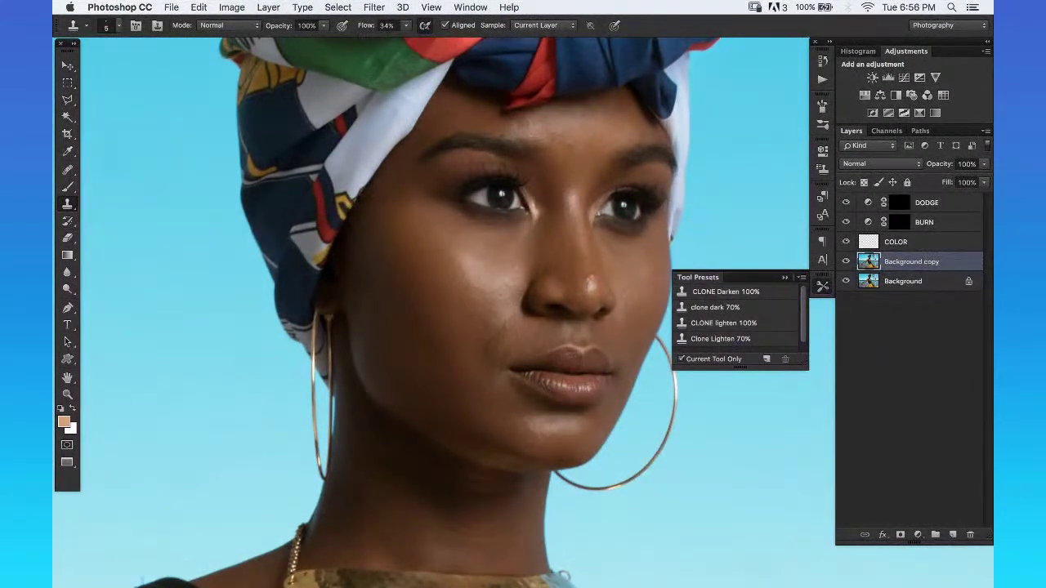
{"action": "left_click", "coordinate": [767, 362]}
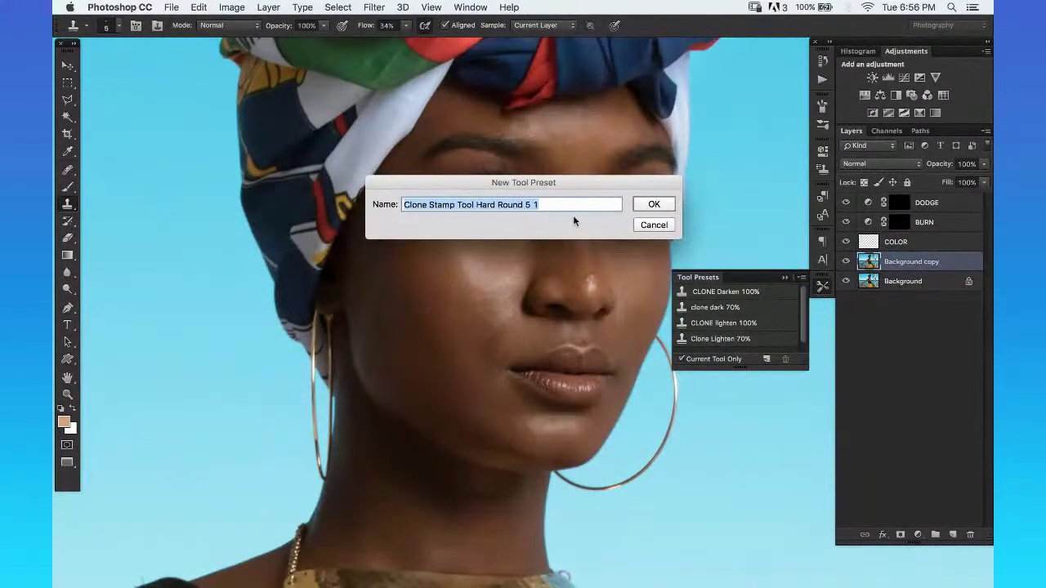
{"action": "type", "text": "sample"}
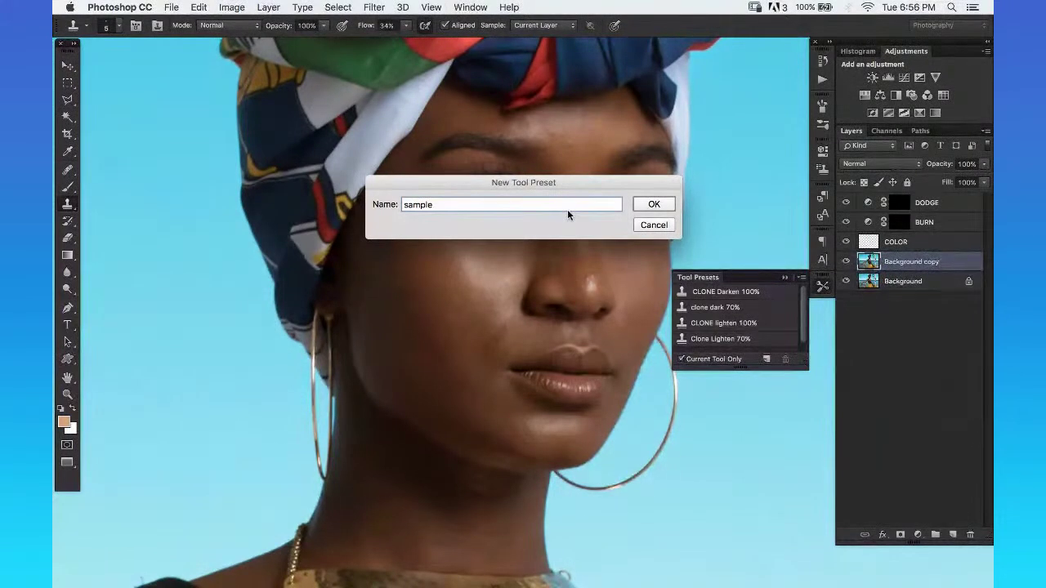
{"action": "key", "text": "Return"}
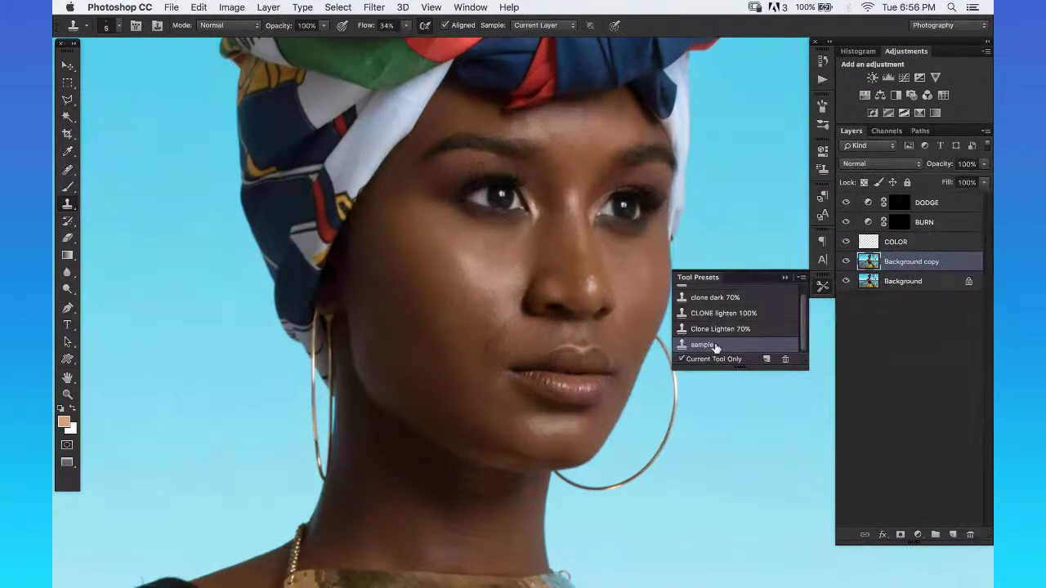
{"action": "left_click", "coordinate": [735, 300]}
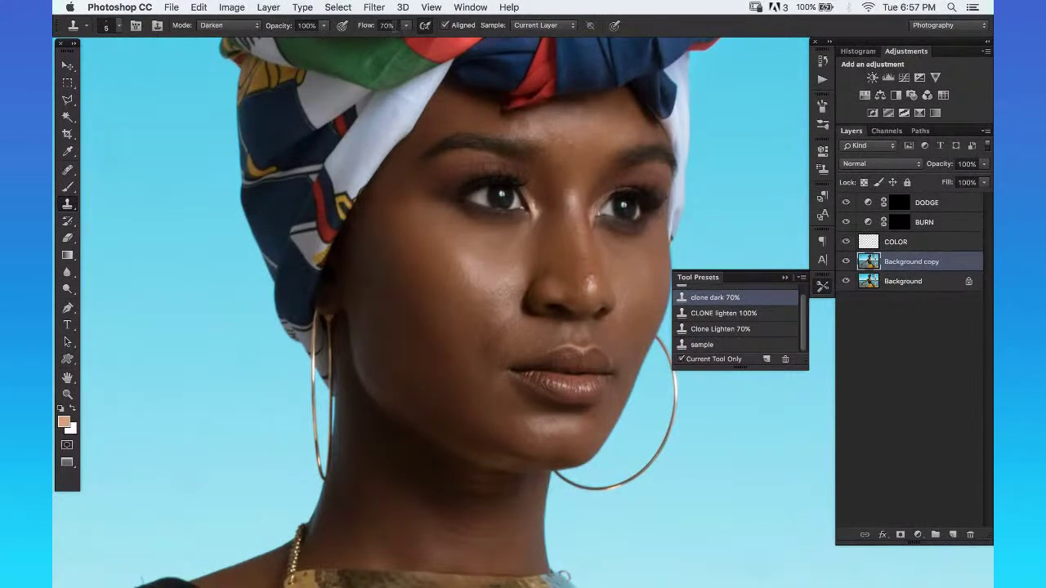
{"action": "left_click", "coordinate": [746, 345]}
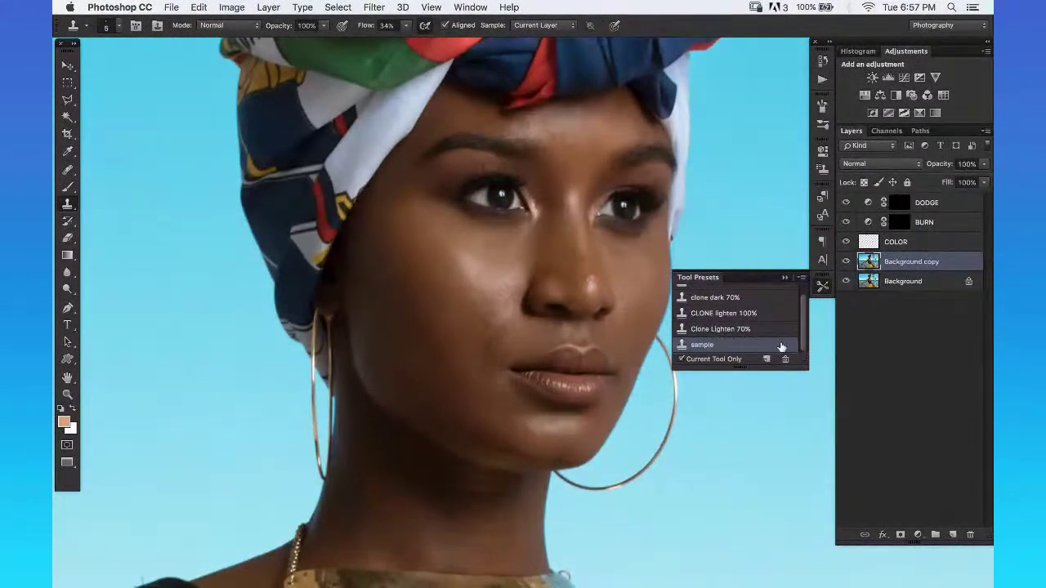
{"action": "left_click_drag", "start_coordinate": [784, 347], "coordinate": [785, 359]}
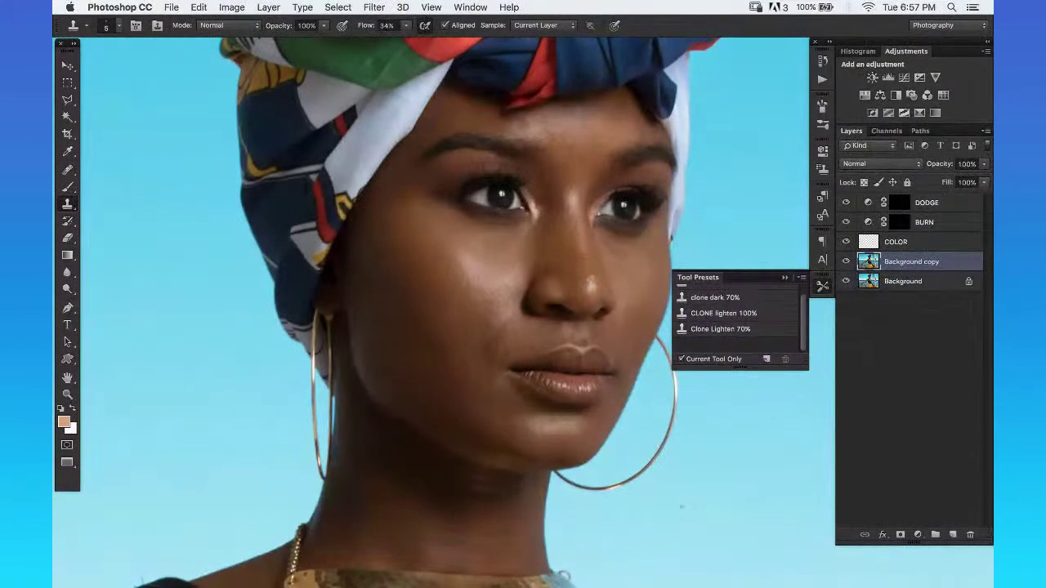
Enlarge the presets list and load CLONE Darken 100%, clone dark 70%, CLONE lighten 100%, Clone Lighten 70%.
{"action": "left_click_drag", "start_coordinate": [741, 368], "coordinate": [744, 382]}
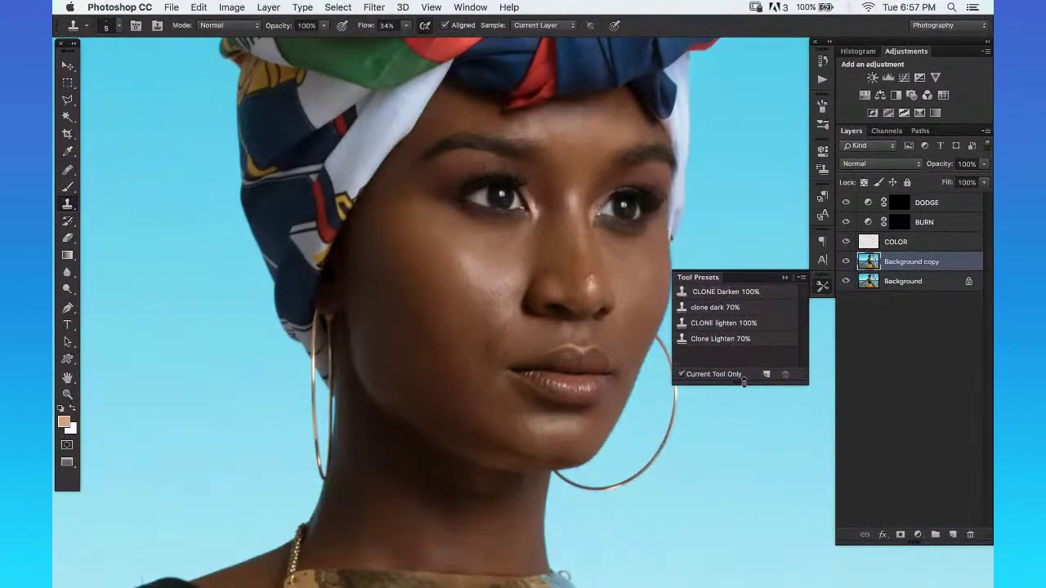
{"action": "left_click", "coordinate": [740, 294]}
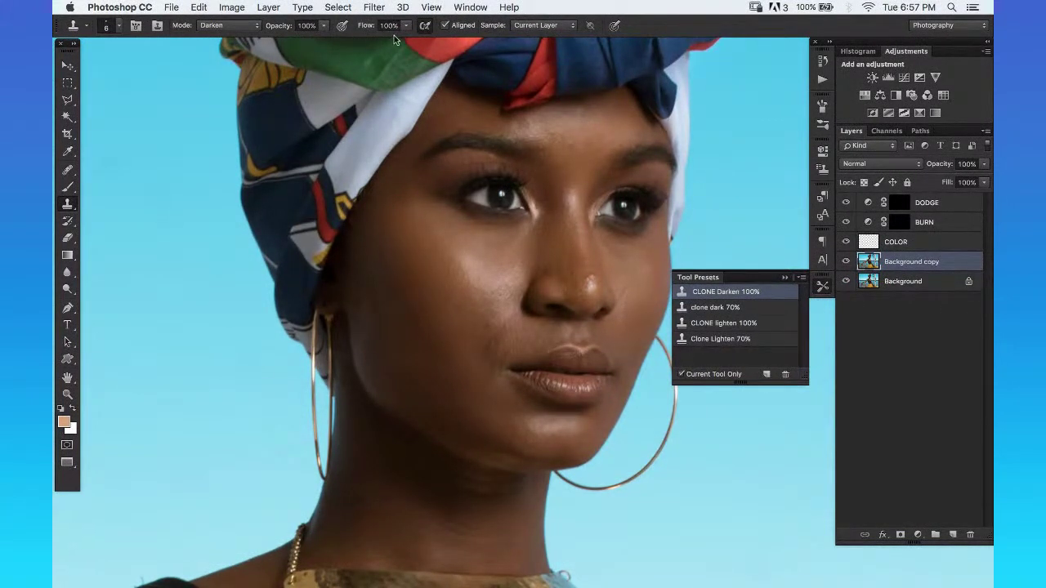
{"action": "left_click", "coordinate": [749, 308]}
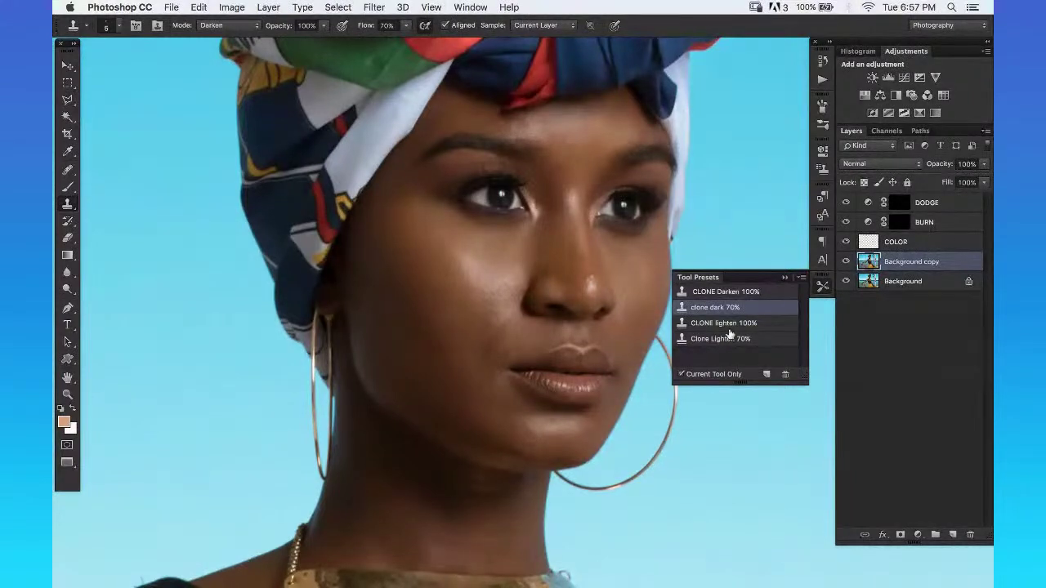
{"action": "left_click", "coordinate": [764, 324]}
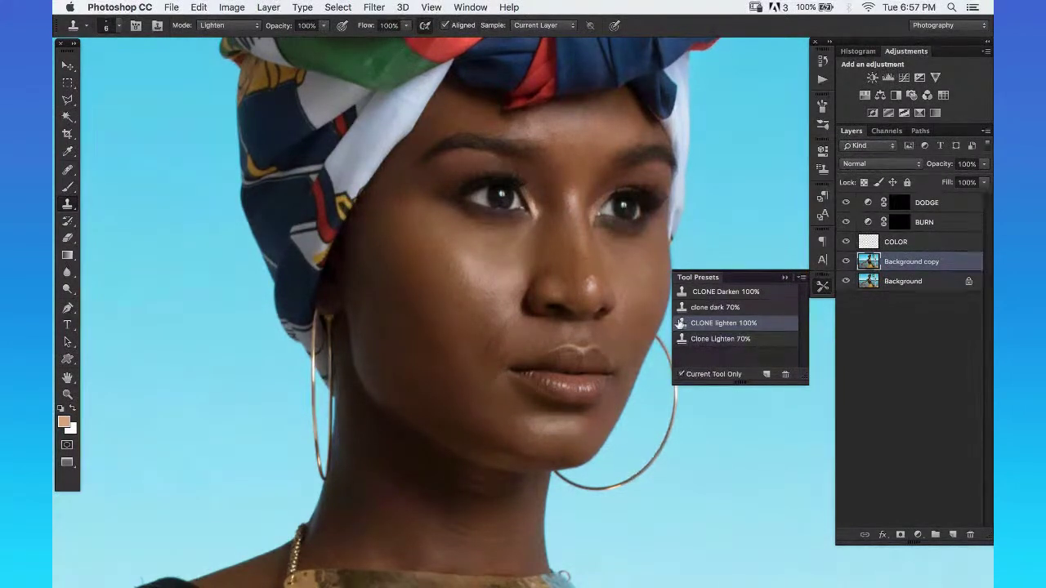
{"action": "left_click", "coordinate": [772, 340]}
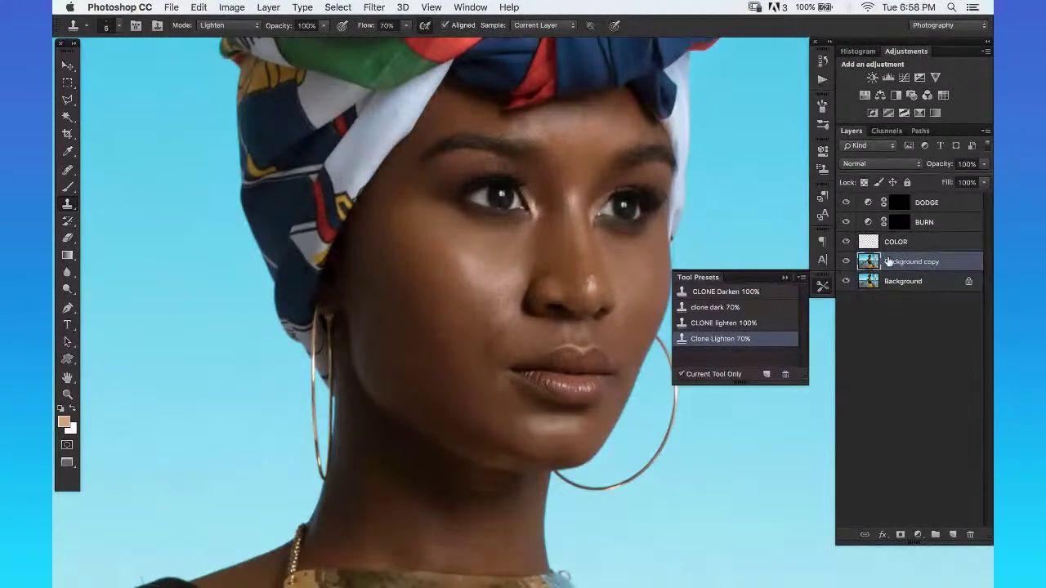
{"action": "key", "text": "z"}
{"action": "left_click", "coordinate": [577, 149]}
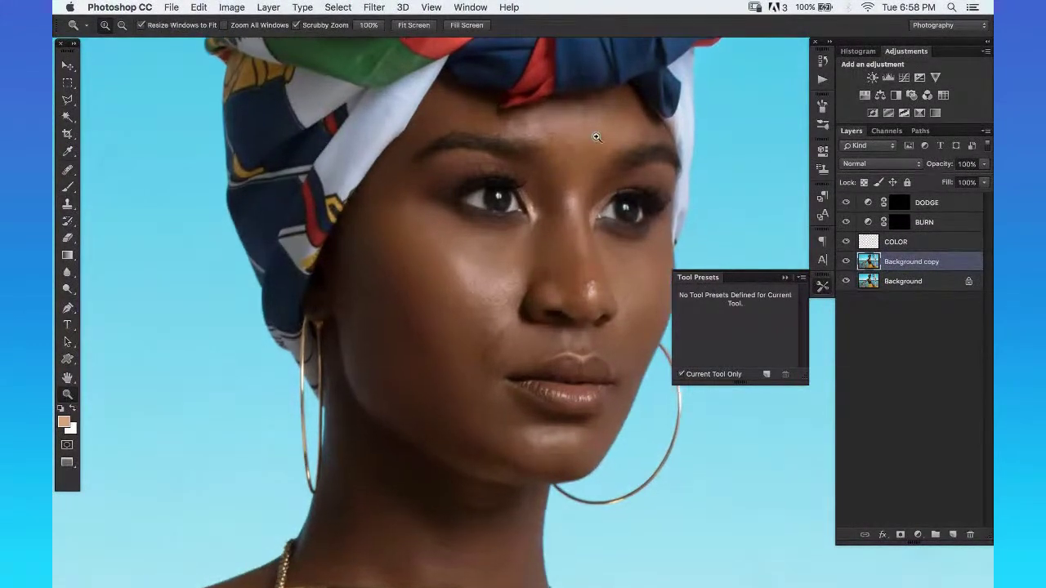
Zoom in on the left eye, then step back with two undos.
{"action": "key", "text": "j"}
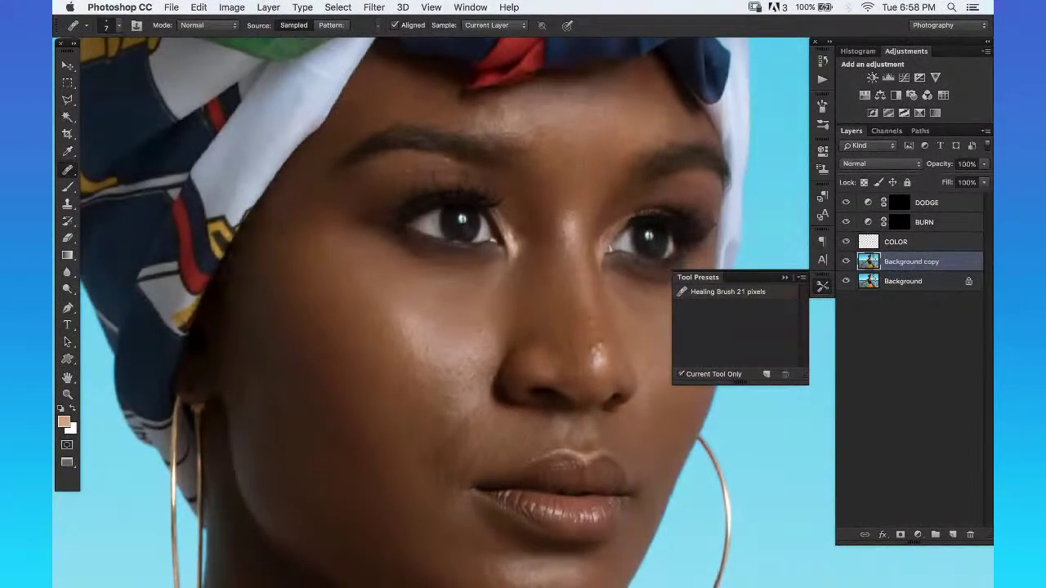
{"action": "key", "text": "z"}
{"action": "left_click", "coordinate": [575, 155]}
{"action": "key", "text": "super+z"}
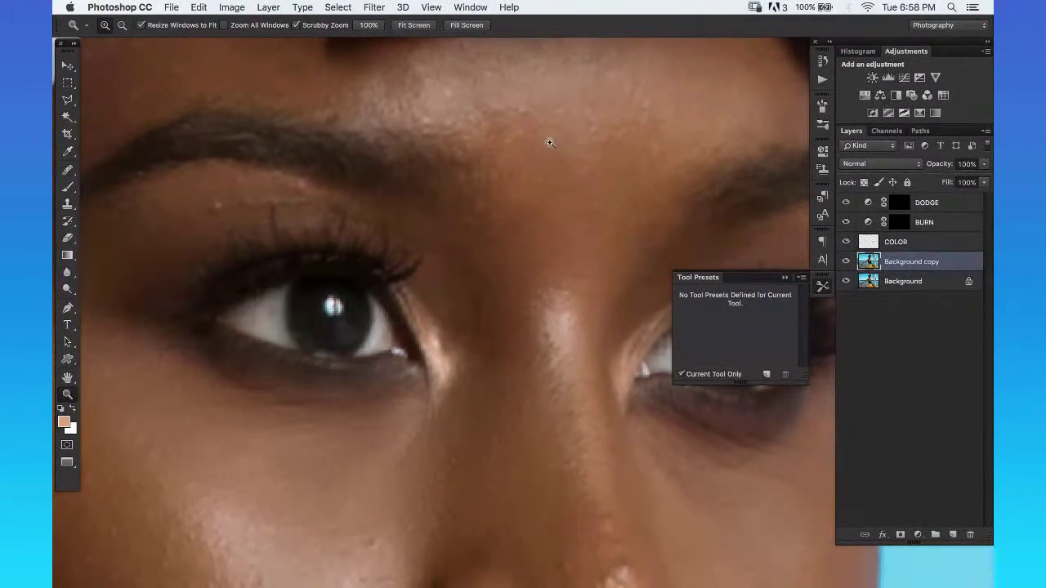
{"action": "key", "text": "super+z"}
Load CLONE Darken 100% on the Clone Stamp, zoom on the eyes, and shrink the brush to 3.
{"action": "key", "text": "s"}
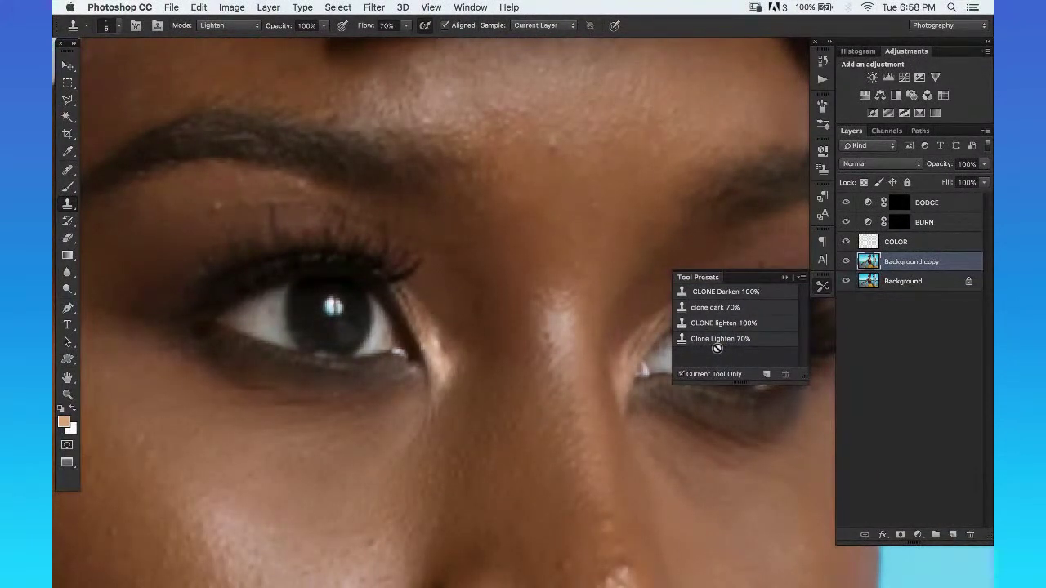
{"action": "left_click", "coordinate": [757, 294]}
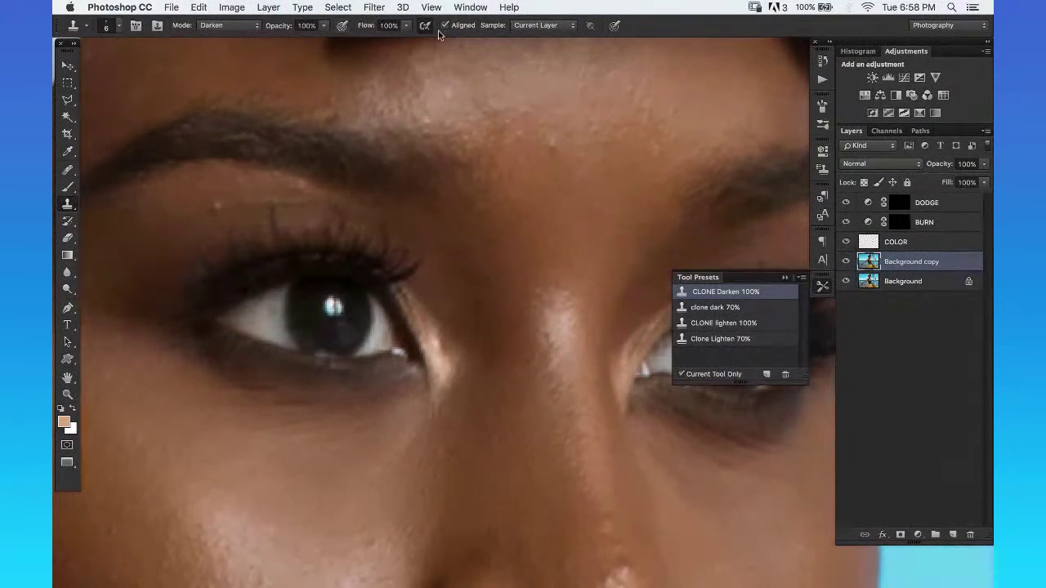
{"action": "key", "text": "z"}
{"action": "left_click_drag", "start_coordinate": [569, 145], "coordinate": [550, 151]}
{"action": "key", "text": "s"}
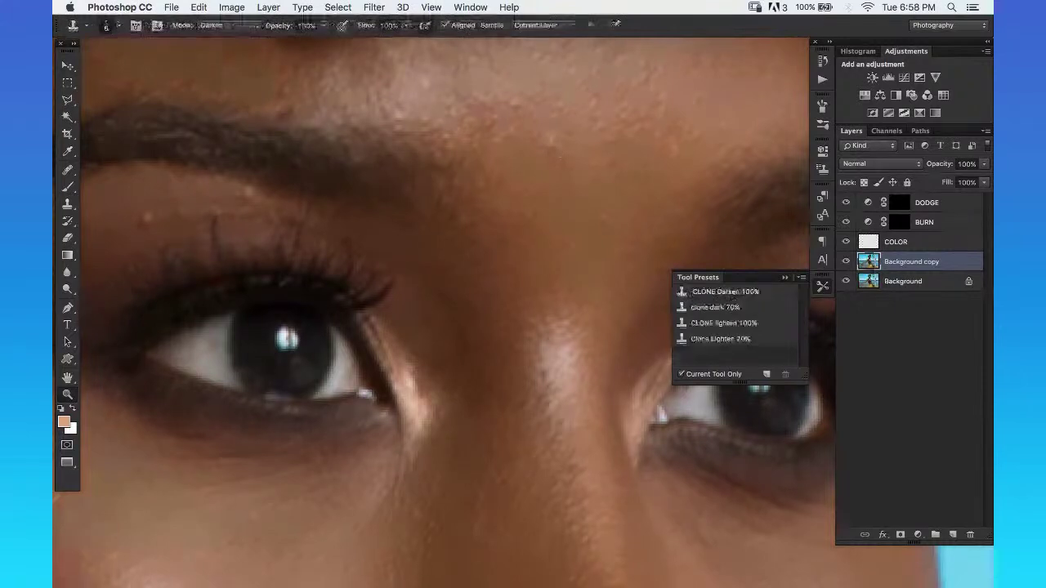
{"action": "key", "text": "bracketleft"}
{"action": "key", "text": "bracketleft"}
{"action": "key", "text": "bracketleft"}
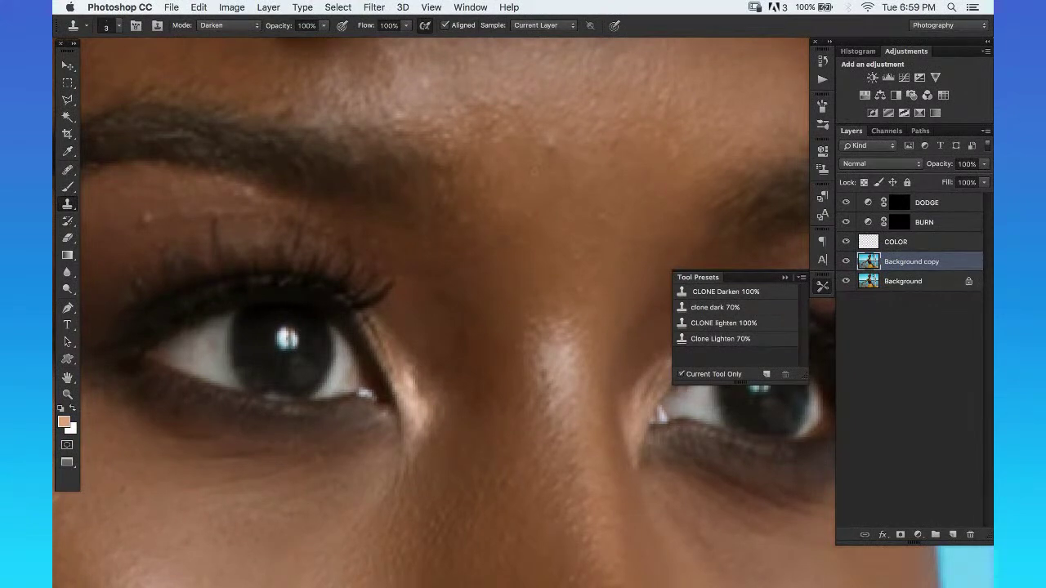
Zoom out to the whole face, then zoom in around the left eye and brow.
{"action": "key", "text": "z"}
{"action": "left_click", "coordinate": [561, 182], "text": "alt"}
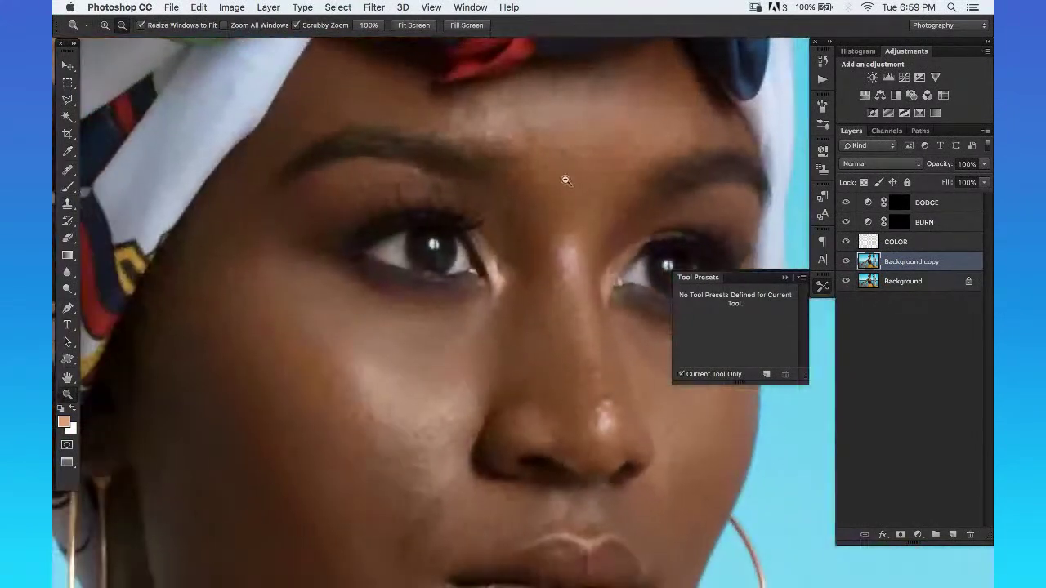
{"action": "left_click_drag", "start_coordinate": [355, 191], "coordinate": [381, 185]}
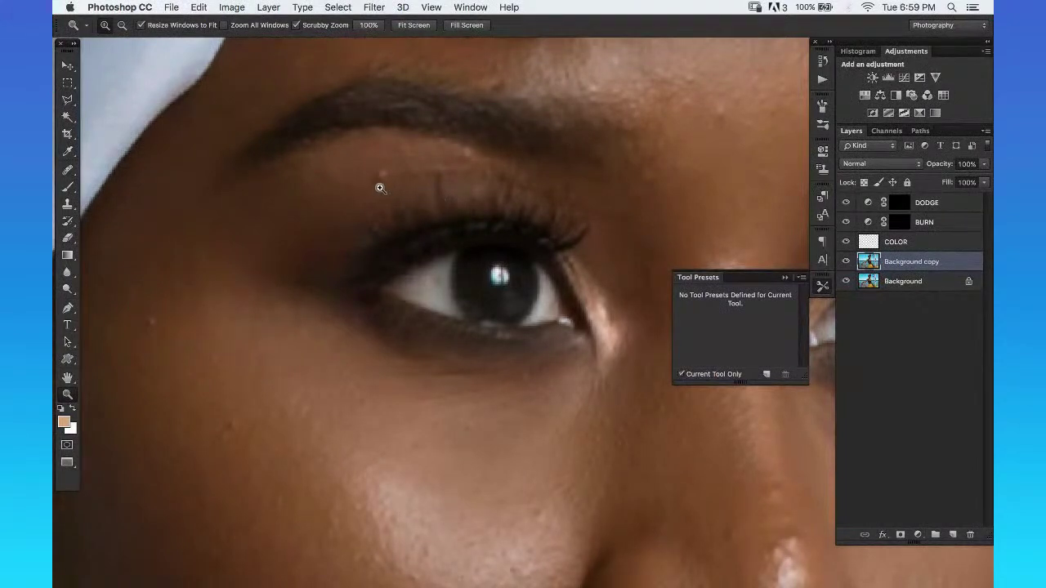
{"action": "left_click_drag", "start_coordinate": [380, 187], "coordinate": [408, 275]}
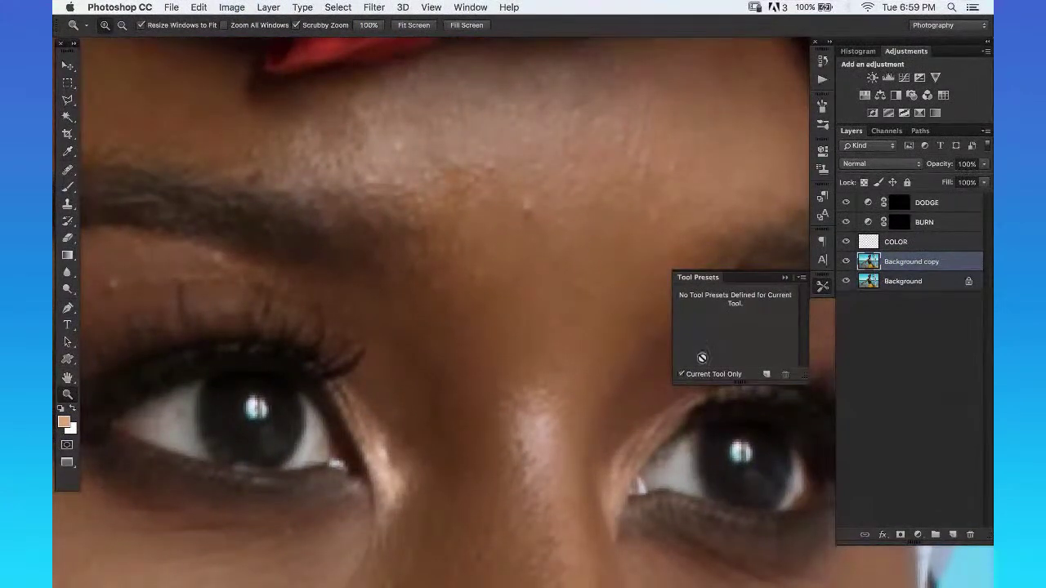
Reload CLONE Darken 100% on the Clone Stamp, adjust brush size, then switch to CLONE lighten 100%.
{"action": "key", "text": "s"}
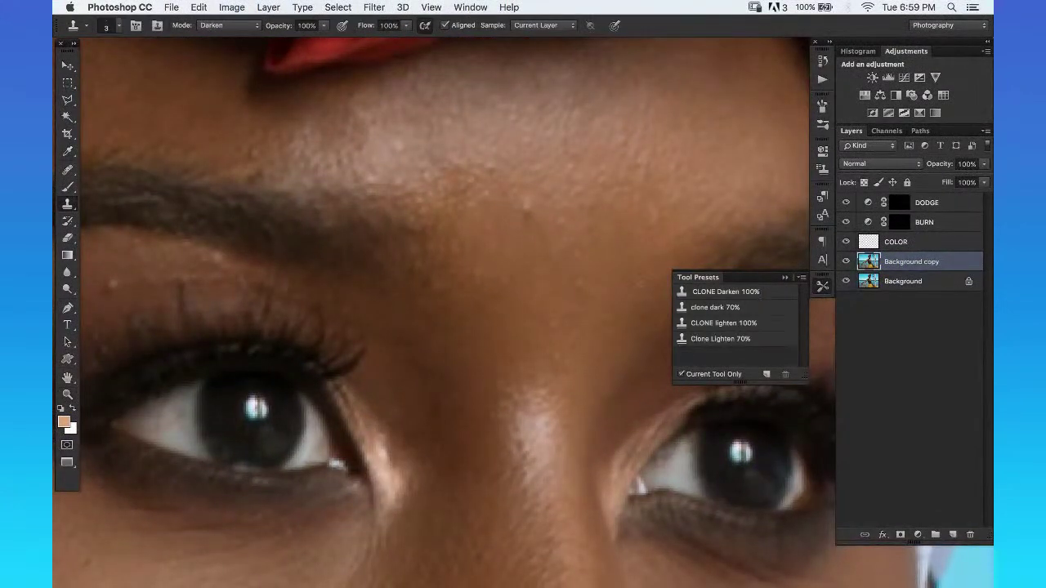
{"action": "left_click", "coordinate": [744, 292]}
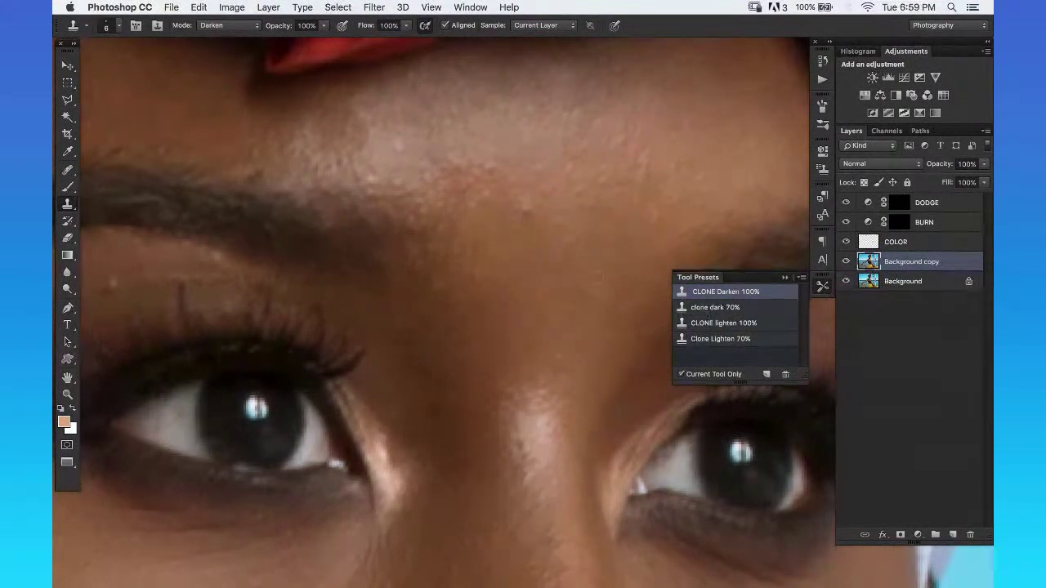
{"action": "key", "text": "bracketleft"}
{"action": "key", "text": "bracketleft"}
{"action": "key", "text": "bracketleft"}
{"action": "key", "text": "bracketright"}
{"action": "key", "text": "bracketright"}
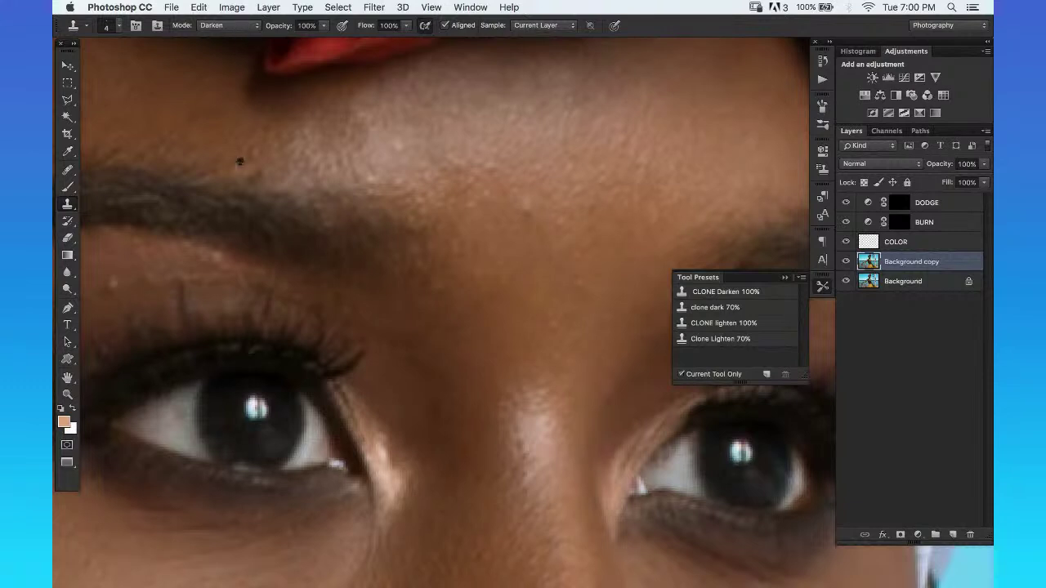
{"action": "left_click", "coordinate": [761, 325]}
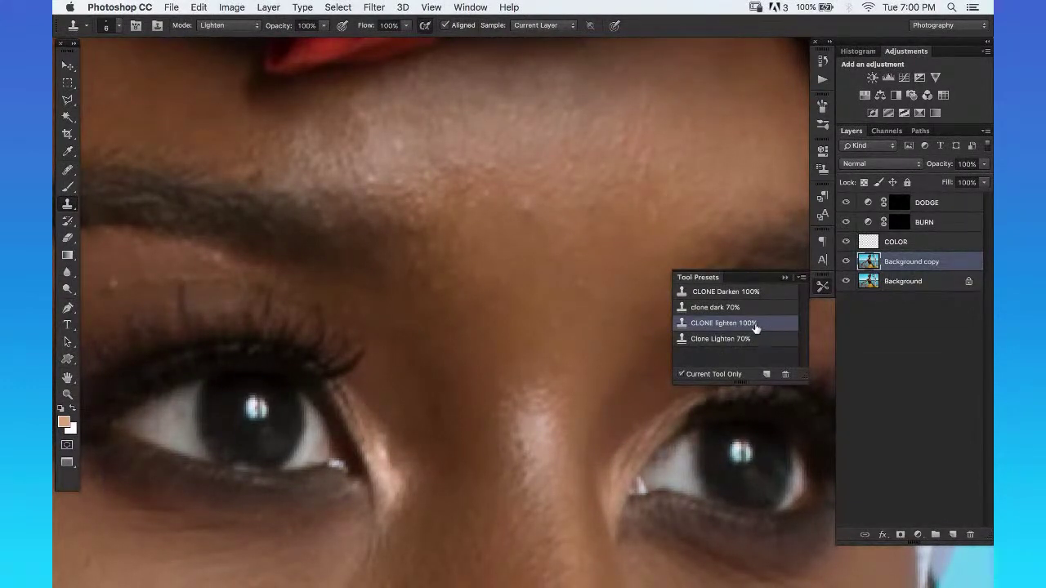
Sample skin beside the nose and try a forehead stroke, undoing it as too bright.
{"action": "left_click", "coordinate": [537, 419], "text": "alt"}
{"action": "mouse_move", "coordinate": [532, 201]}
{"action": "left_mouse_down"}
{"action": "mouse_move", "coordinate": [538, 193]}
{"action": "mouse_move", "coordinate": [513, 290]}
{"action": "left_mouse_up"}
{"action": "key", "text": "super+z"}
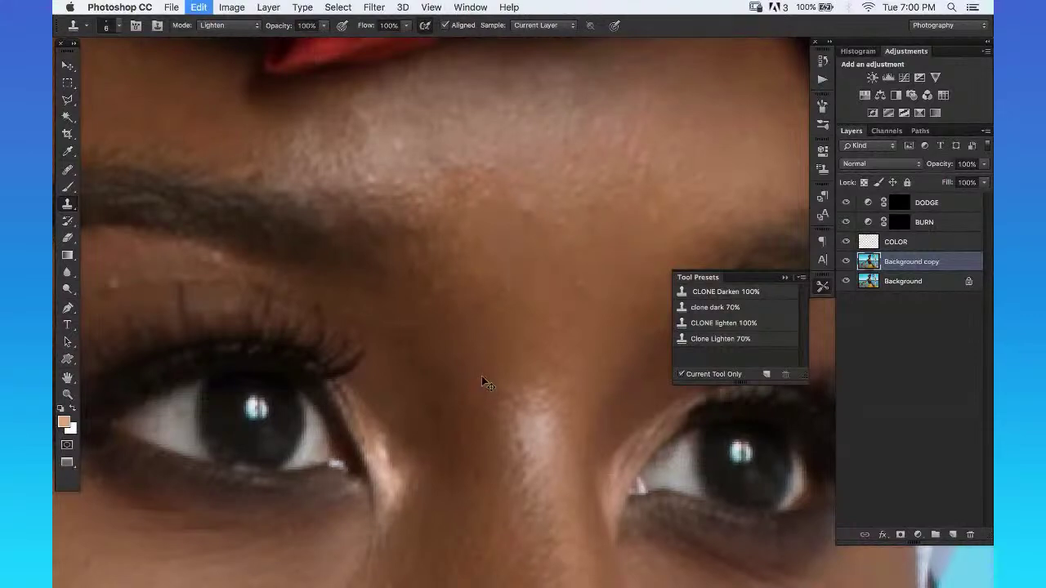
{"action": "key", "text": "bracketleft"}
{"action": "key", "text": "bracketleft"}
{"action": "key", "text": "bracketleft"}
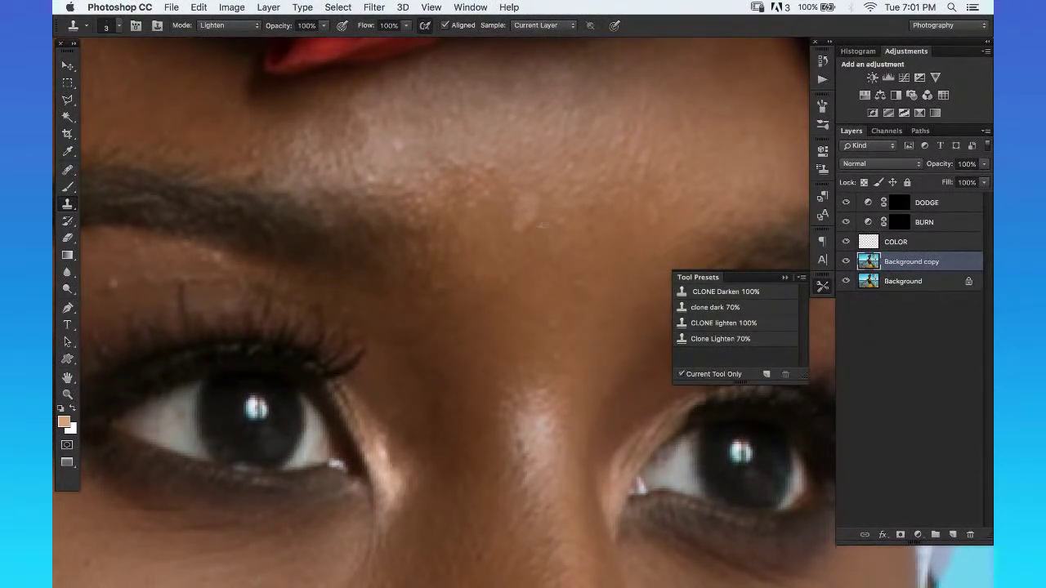
Clone over the forehead's light spots with size 3 and size 1 brushes, then zoom out.
{"action": "left_click_drag", "start_coordinate": [519, 205], "coordinate": [522, 229]}
{"action": "key", "text": "bracketleft"}
{"action": "left_click_drag", "start_coordinate": [536, 209], "coordinate": [539, 215]}
{"action": "key", "text": "bracketright"}
{"action": "key", "text": "z"}
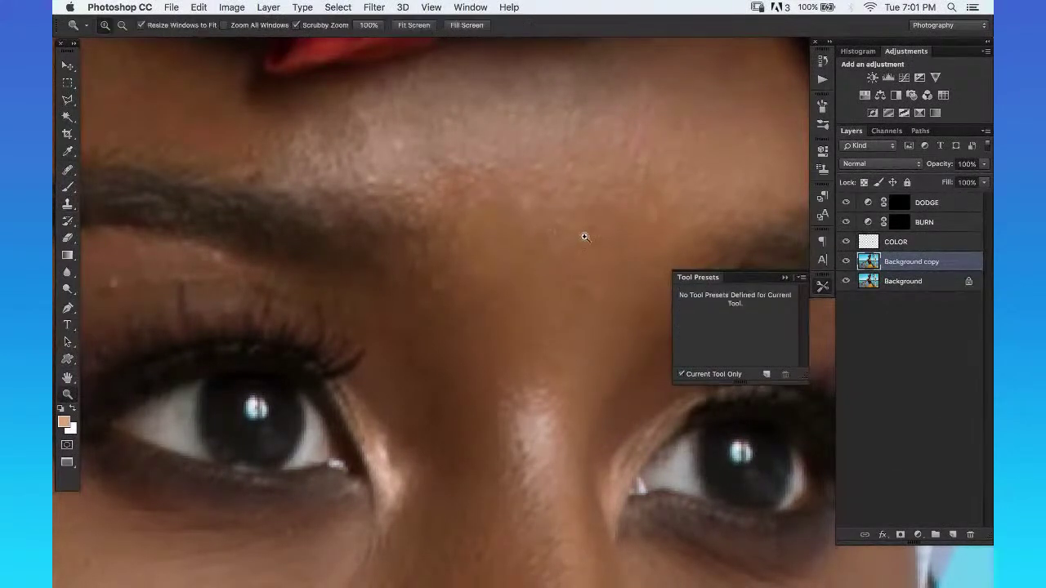
{"action": "key", "text": "super+minus"}
{"action": "key", "text": "super+minus"}
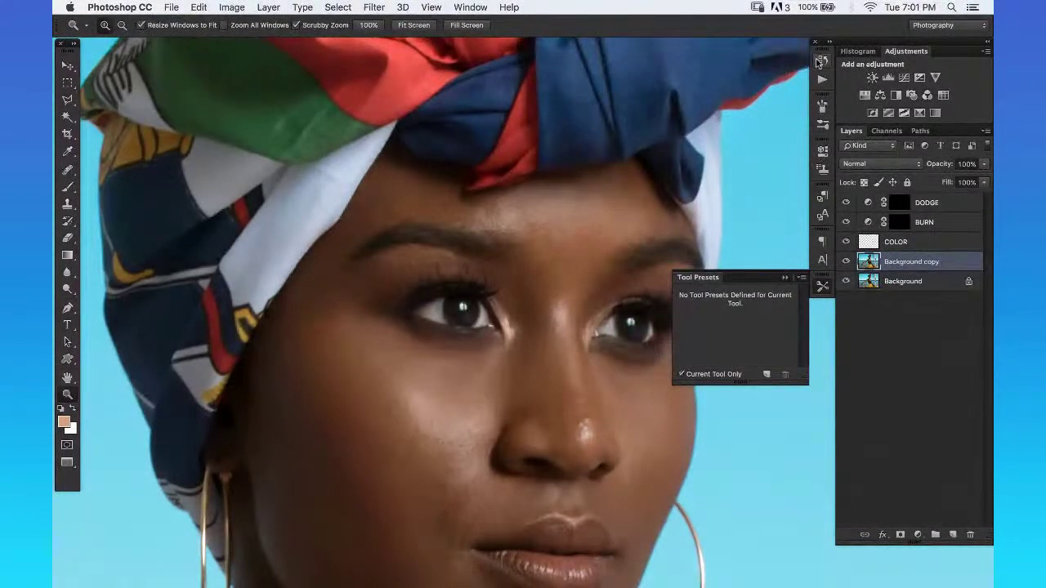
Revert to the Blending Change state in History, undoing all clone-stamp strokes.
{"action": "left_click", "coordinate": [822, 61]}
{"action": "scroll", "coordinate": [803, 101], "scroll_direction": "up", "scroll_amount": 3}
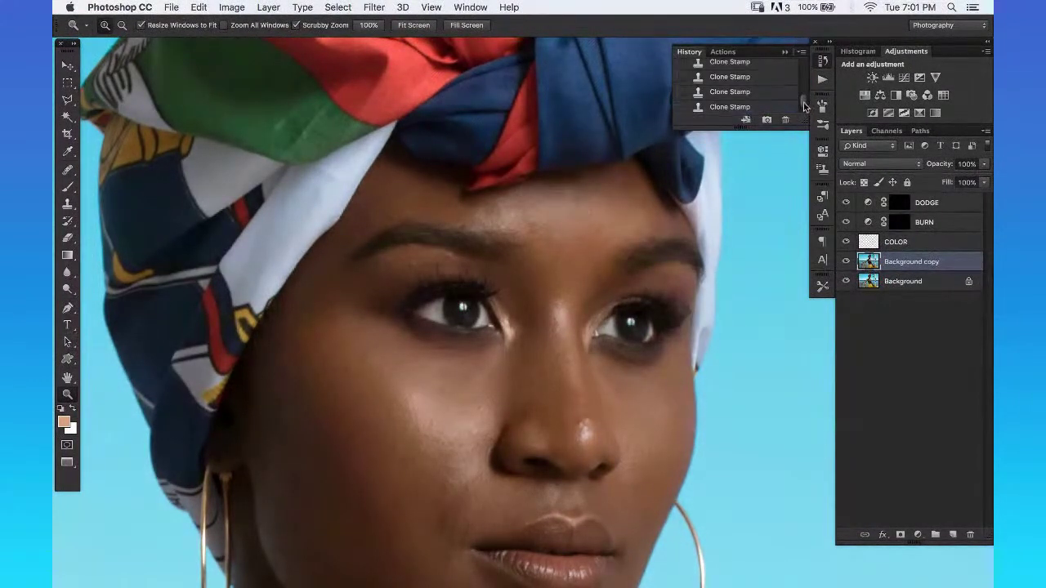
{"action": "left_click", "coordinate": [780, 85]}
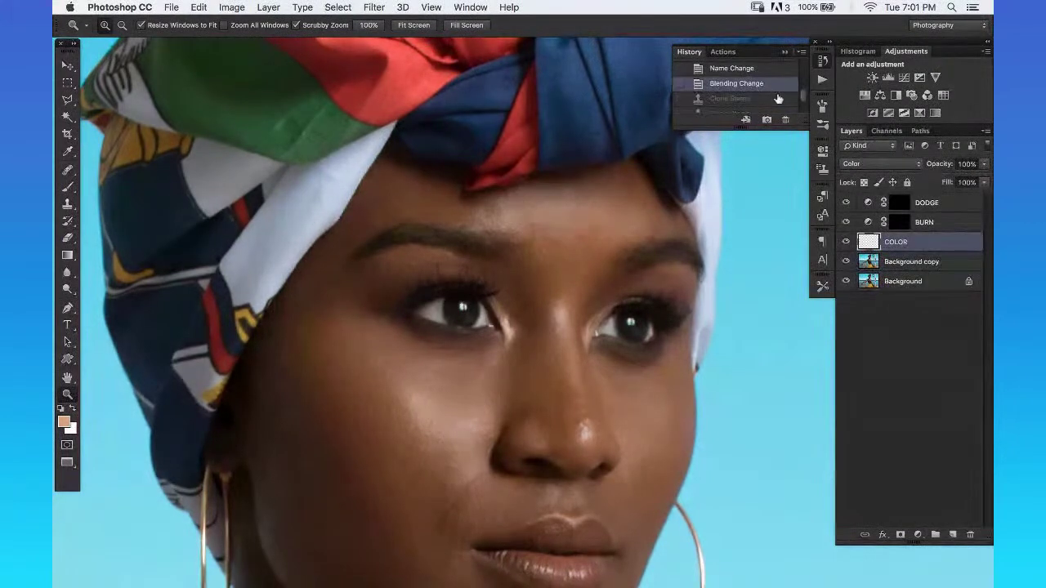
{"action": "left_click", "coordinate": [549, 245]}
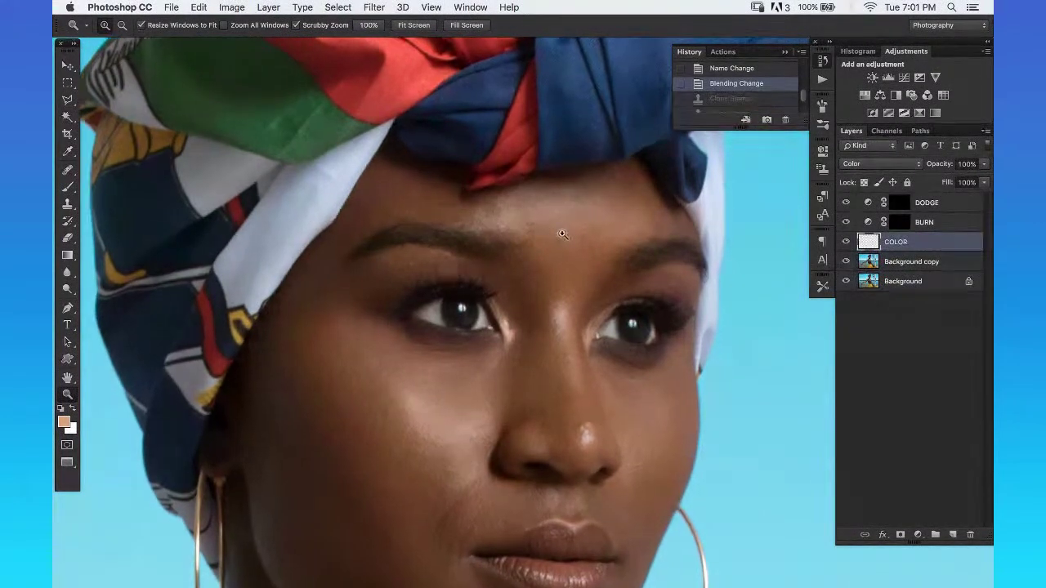
{"action": "left_click", "coordinate": [784, 52]}
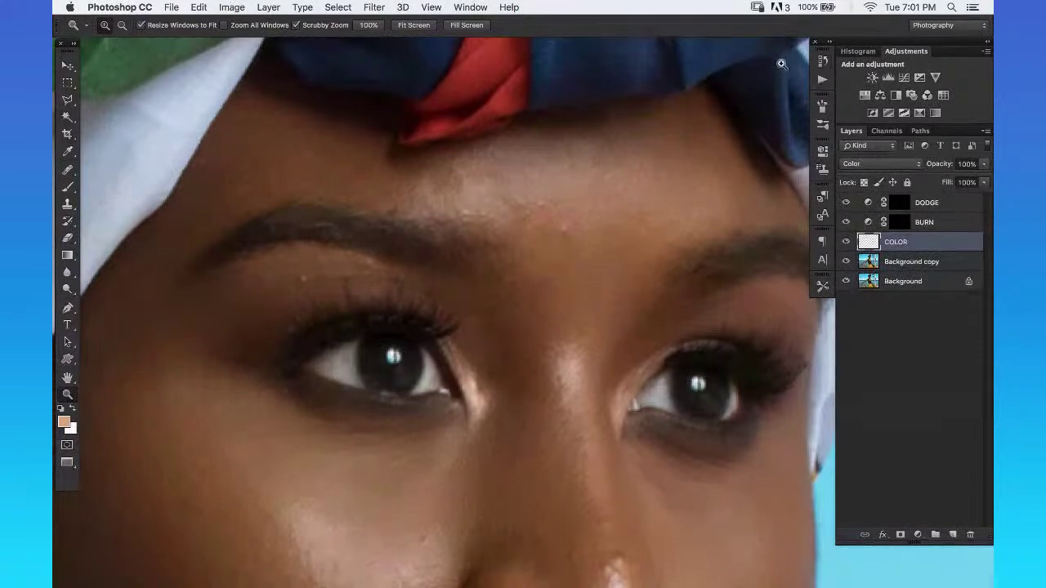
Zoom in on the nose tip, select Background copy and switch to the Healing Brush.
{"action": "left_click", "coordinate": [587, 234]}
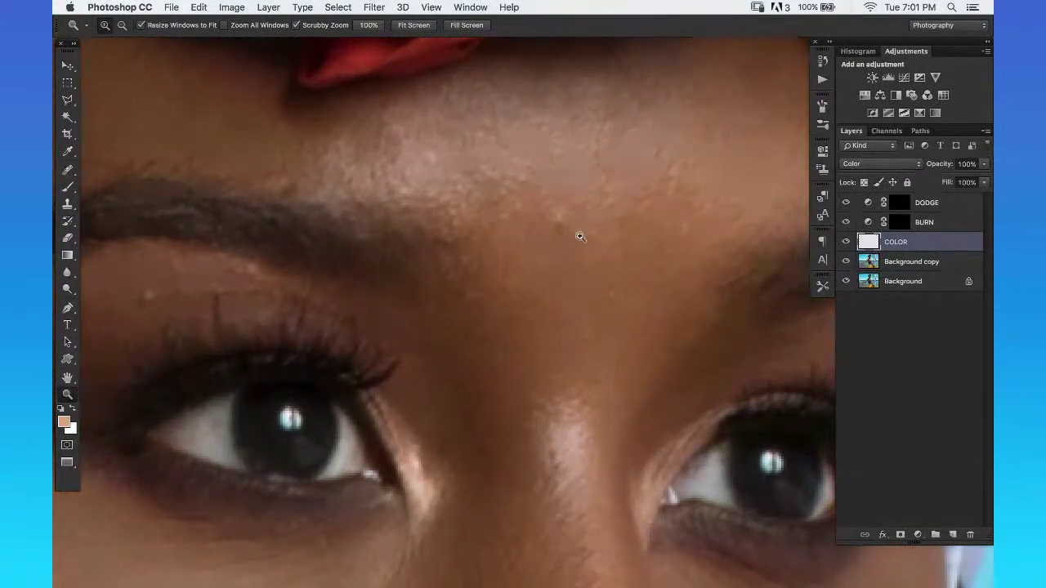
{"action": "left_click", "coordinate": [572, 242], "text": "alt"}
{"action": "scroll", "coordinate": [534, 256], "scroll_direction": "down", "scroll_amount": 5}
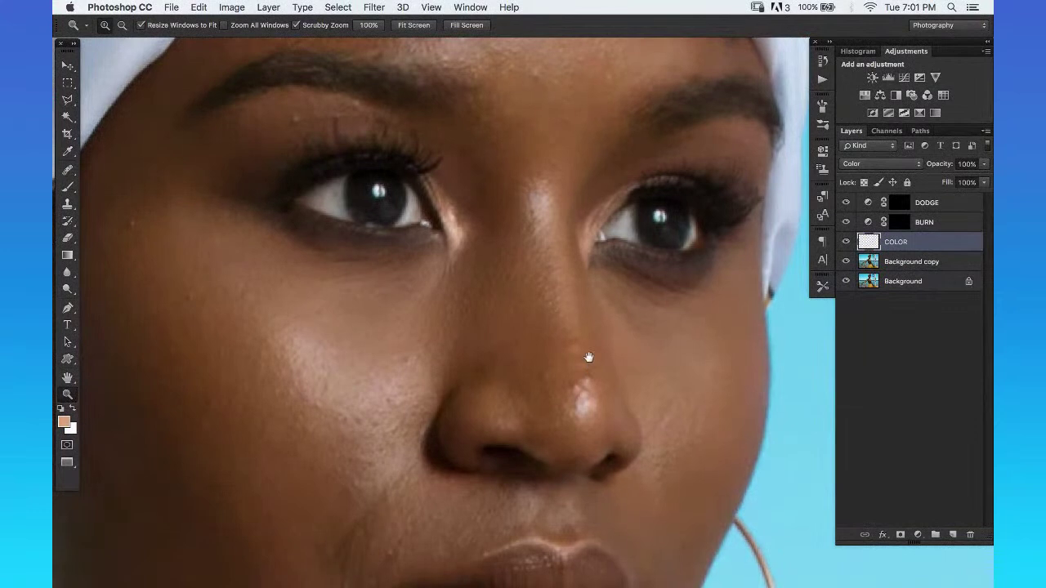
{"action": "left_click", "coordinate": [588, 357], "text": "alt"}
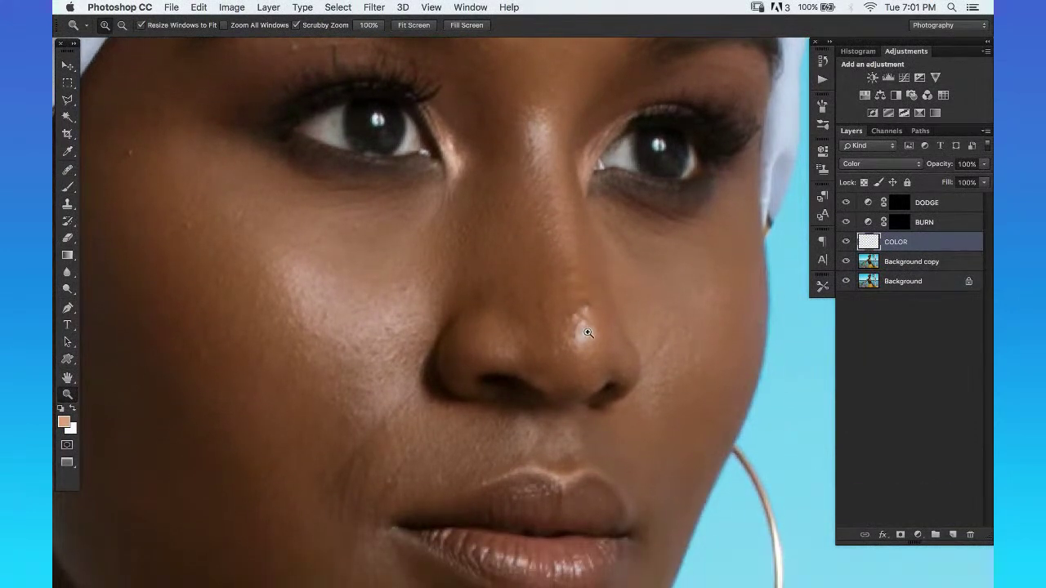
{"action": "left_click", "coordinate": [591, 310]}
{"action": "left_click", "coordinate": [605, 304]}
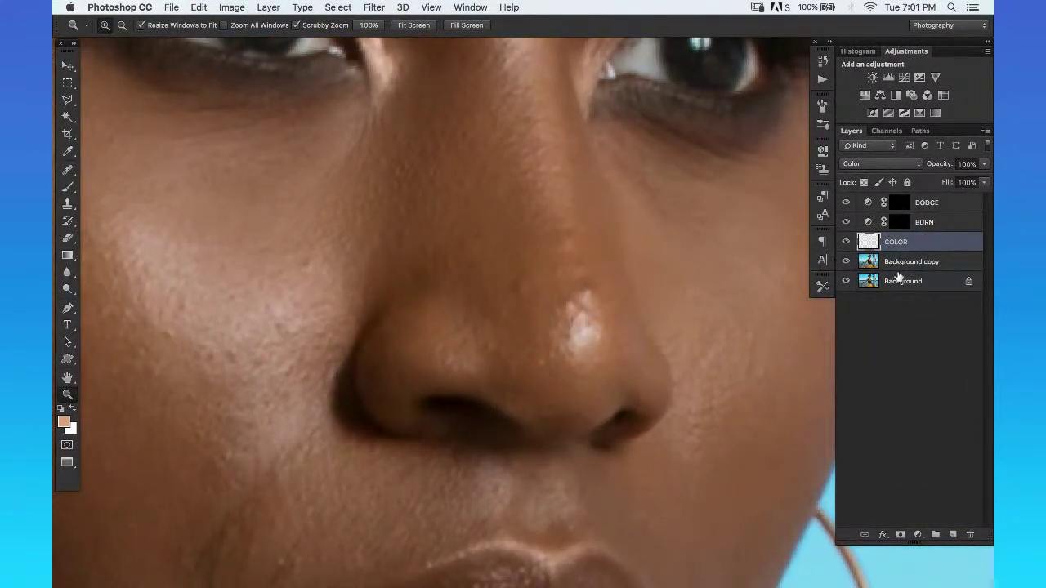
{"action": "left_click", "coordinate": [899, 263]}
{"action": "key", "text": "j"}
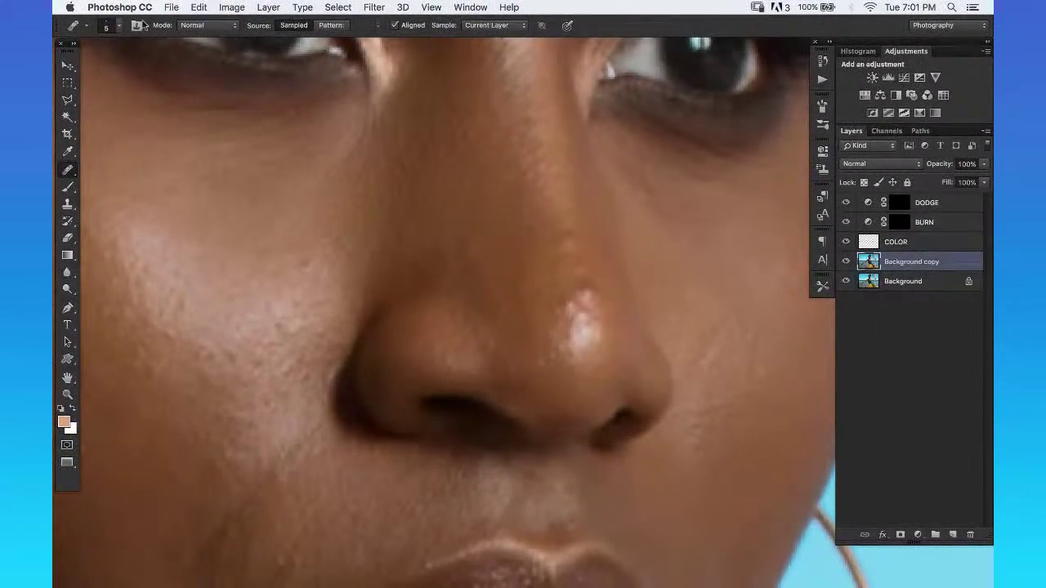
Raise the healing brush tip's hardness in the brush settings.
{"action": "left_click", "coordinate": [104, 28]}
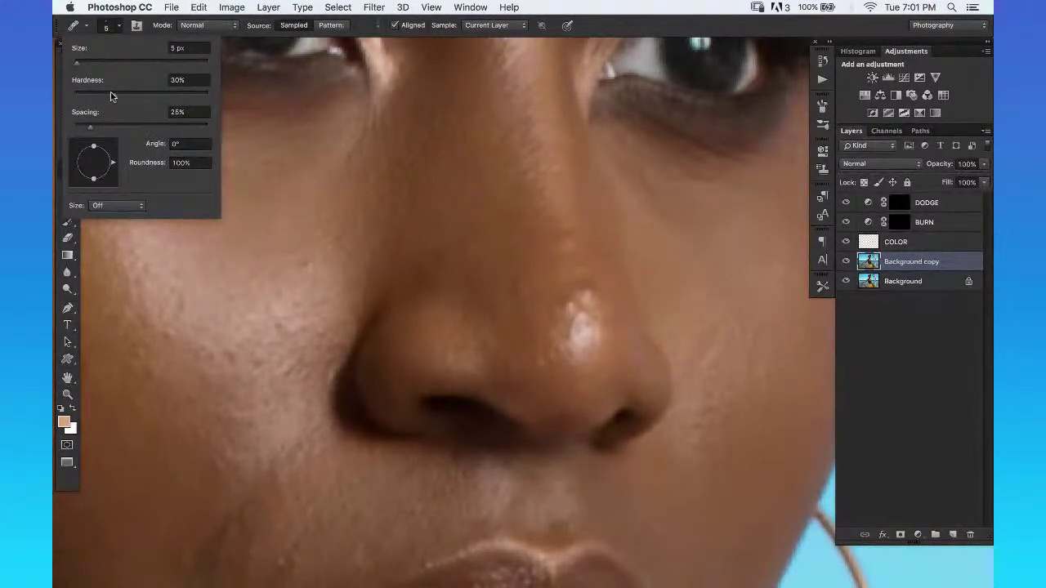
{"action": "left_click", "coordinate": [111, 92]}
{"action": "left_click_drag", "start_coordinate": [125, 93], "coordinate": [218, 93]}
{"action": "key", "text": "Return"}
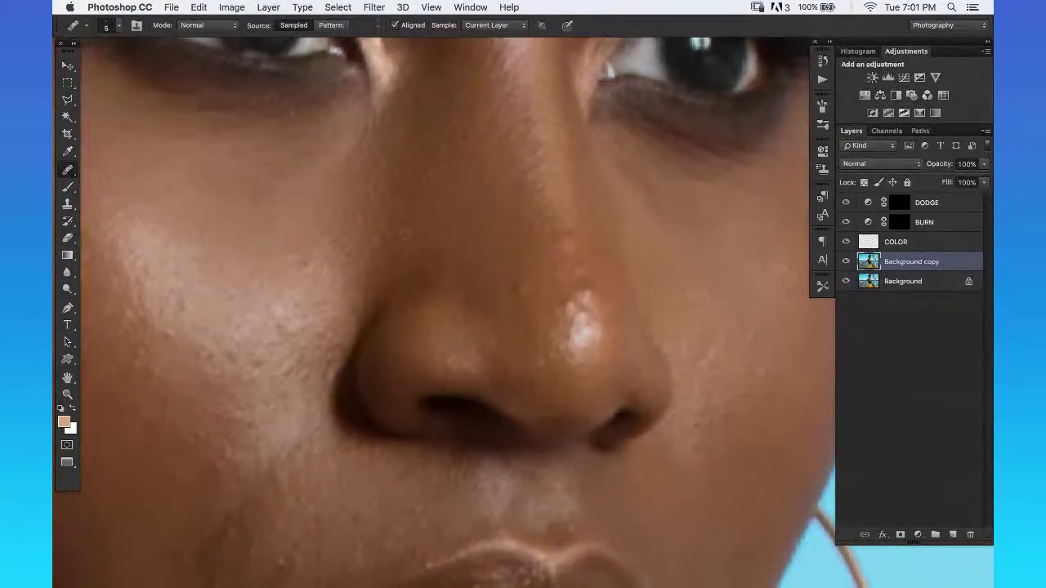
Zoom out to the whole face, then zoom back in around the nose.
{"action": "key", "text": "z"}
{"action": "left_click", "coordinate": [485, 320], "text": "alt"}
{"action": "left_click", "coordinate": [486, 320], "text": "alt"}
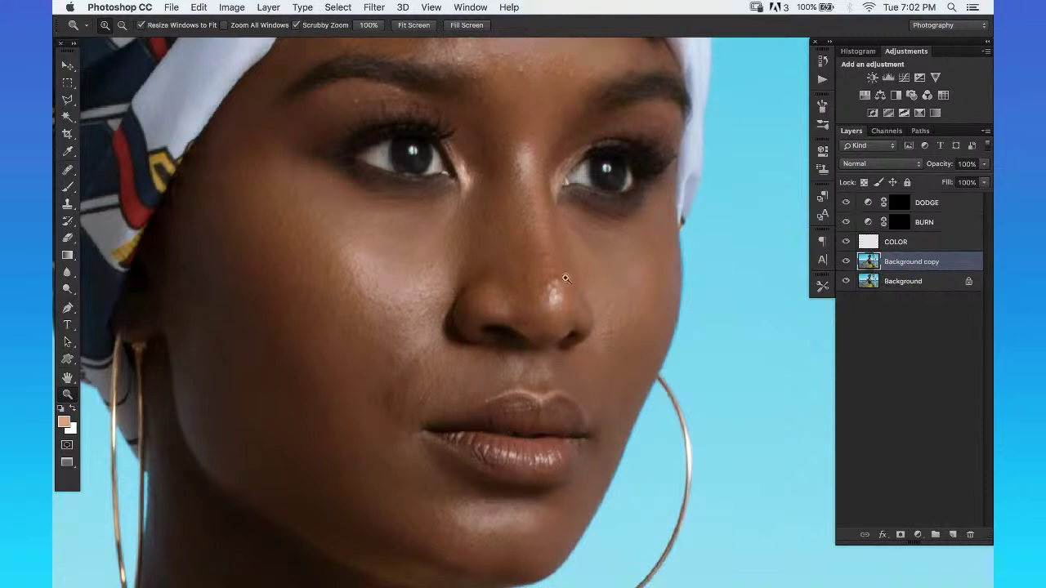
{"action": "left_click_drag", "start_coordinate": [531, 279], "coordinate": [549, 268]}
{"action": "left_click", "coordinate": [526, 271]}
{"action": "key", "text": "j"}
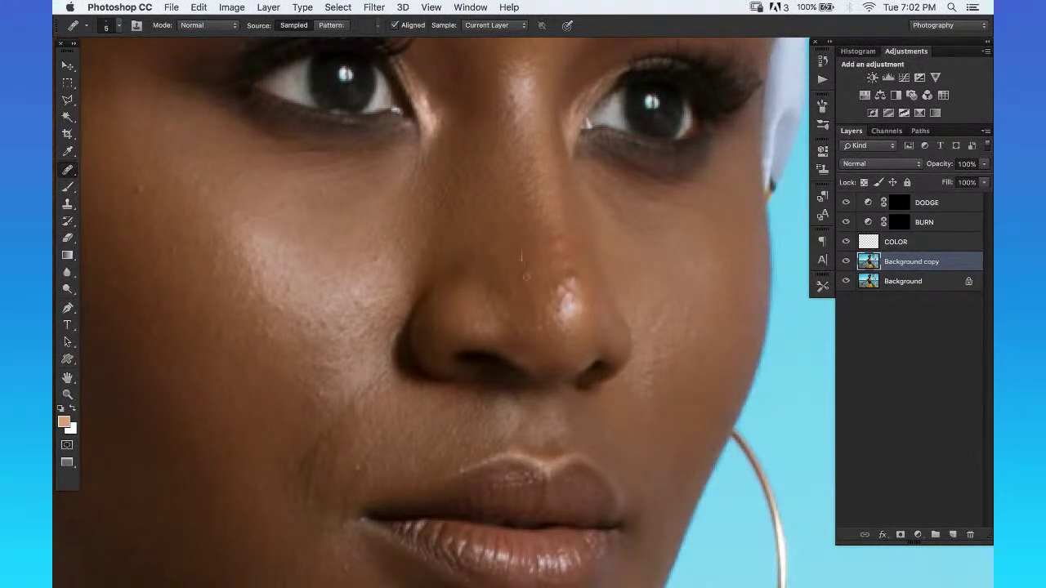
Shrink the healing brush to 4 px, sample clean skin beside the nose blemish, and undo test strokes.
{"action": "key", "text": "super+z"}
{"action": "left_click", "coordinate": [523, 280], "text": "super"}
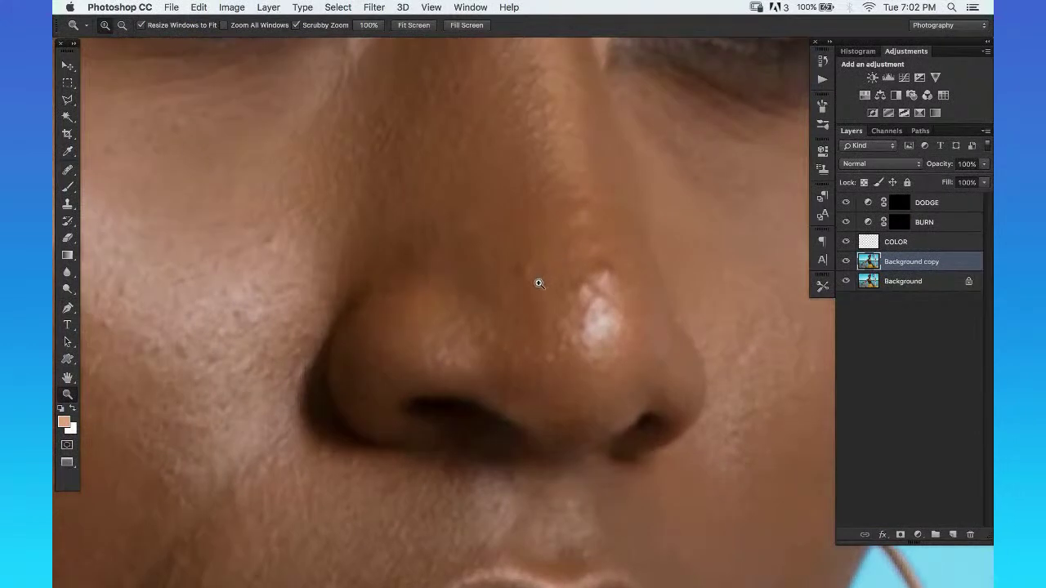
{"action": "key", "text": "bracketleft"}
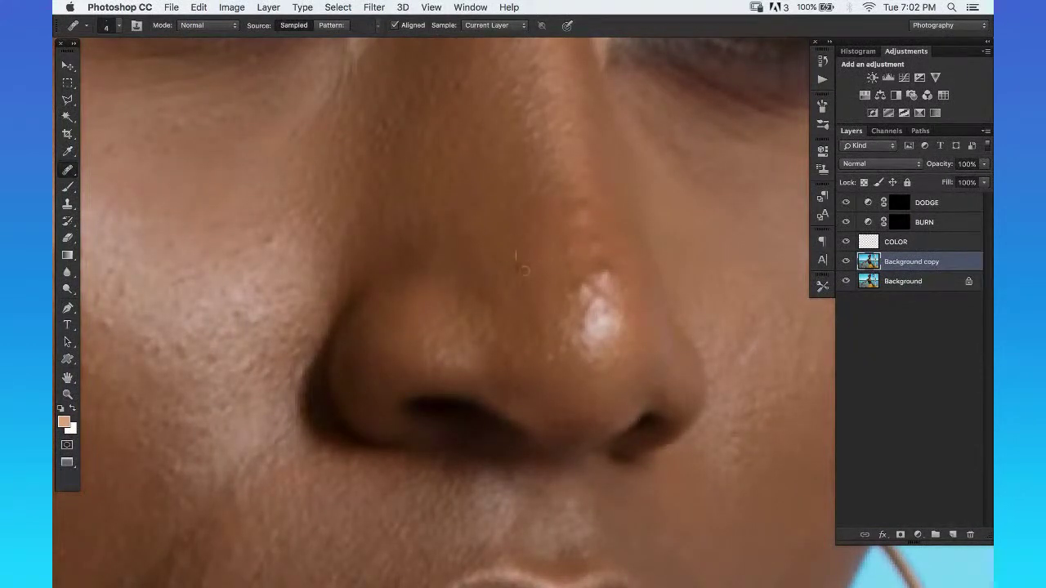
{"action": "left_click", "coordinate": [558, 272], "text": "alt"}
{"action": "key", "text": "super+z"}
Zoom out and pan the view to reveal the headscarf.
{"action": "key", "text": "z"}
{"action": "left_click", "coordinate": [273, 347], "text": "alt"}
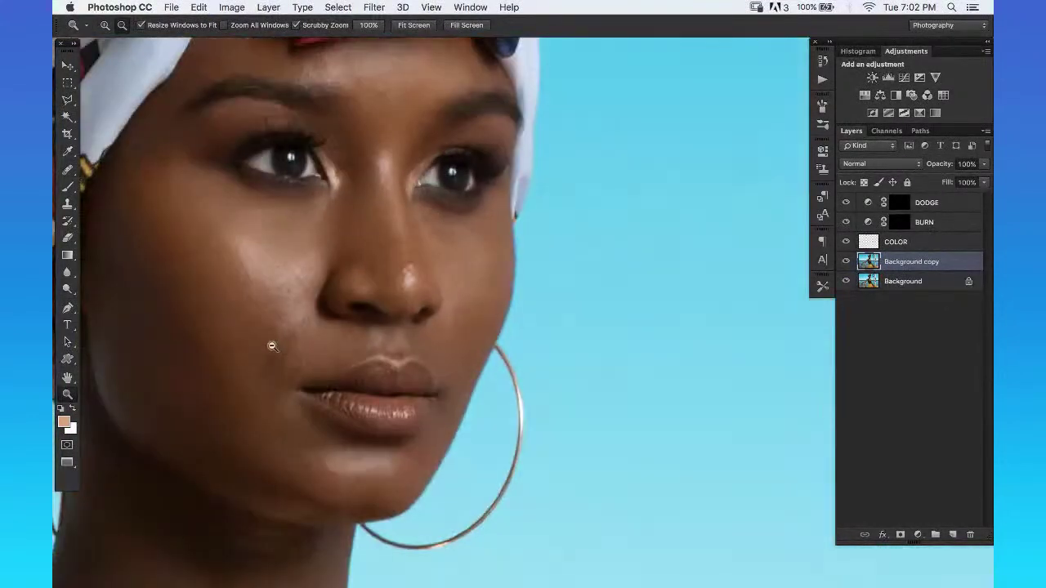
{"action": "left_click_drag", "start_coordinate": [233, 292], "coordinate": [352, 276]}
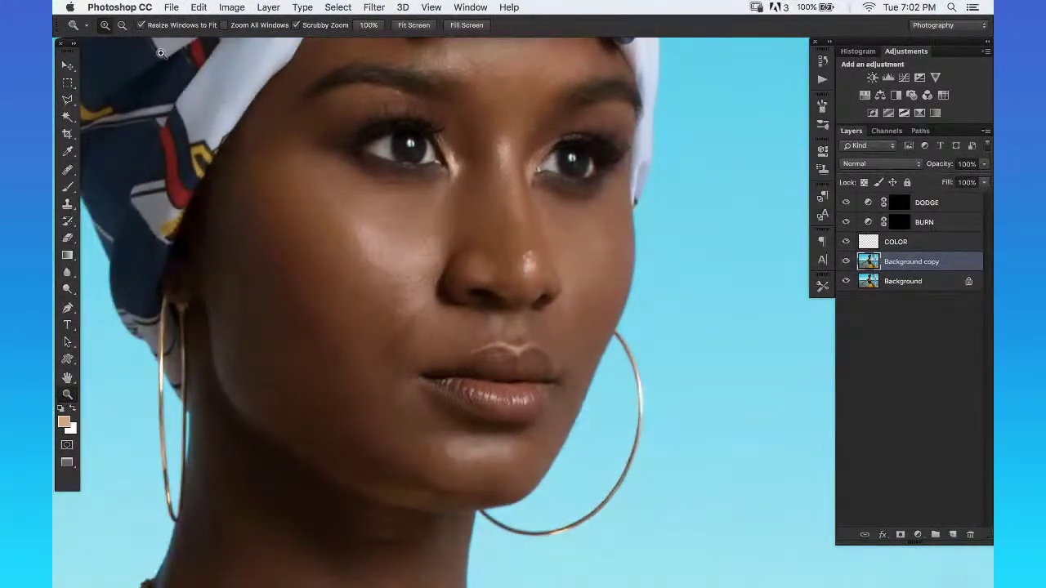
Soften the healing brush tip to 25% hardness.
{"action": "key", "text": "j"}
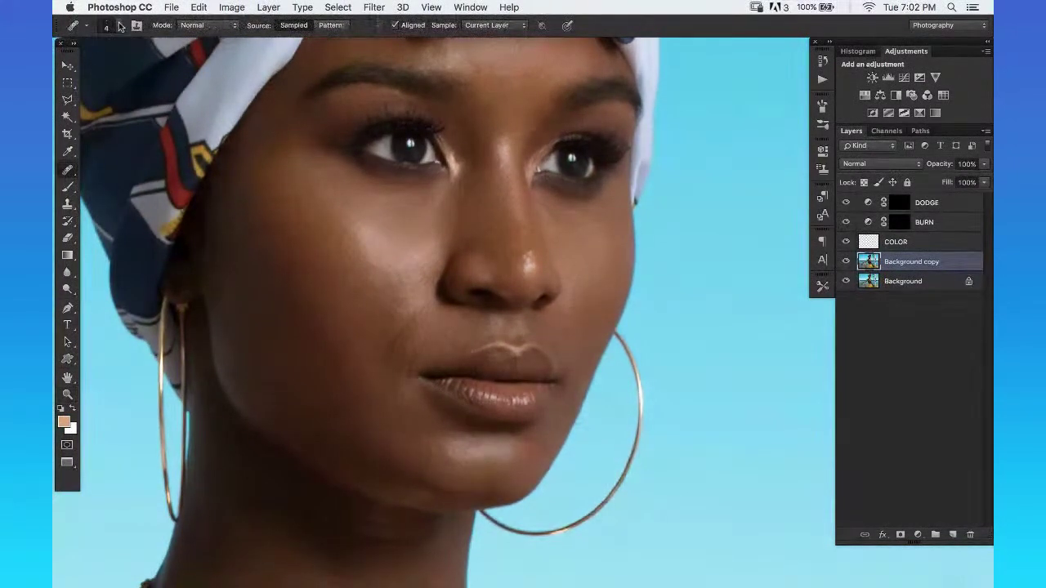
{"action": "left_click", "coordinate": [109, 25]}
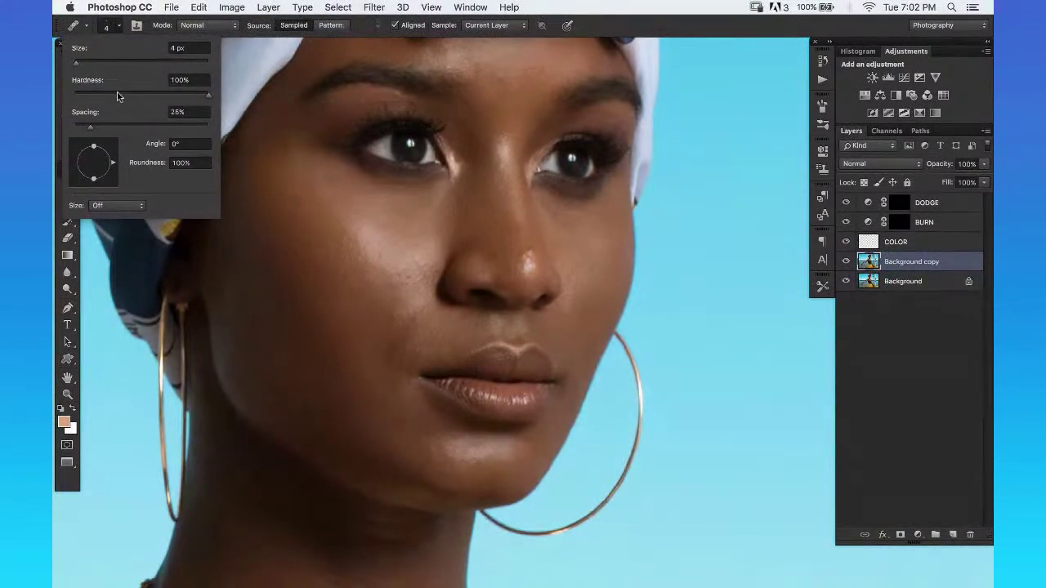
{"action": "left_click", "coordinate": [124, 95]}
{"action": "mouse_move", "coordinate": [124, 96]}
{"action": "left_mouse_down"}
{"action": "mouse_move", "coordinate": [111, 99]}
{"action": "mouse_move", "coordinate": [229, 96]}
{"action": "left_mouse_up"}
{"action": "left_click", "coordinate": [109, 28]}
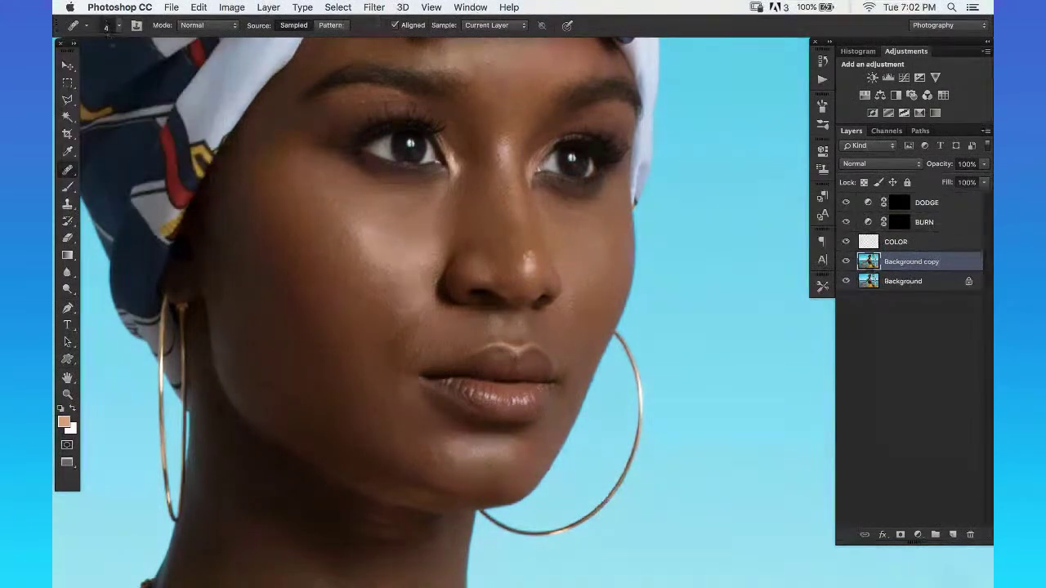
Zoom in on the nose and lips, ready to heal.
{"action": "key", "text": "z"}
{"action": "mouse_move", "coordinate": [530, 259]}
{"action": "left_mouse_down"}
{"action": "mouse_move", "coordinate": [457, 225]}
{"action": "mouse_move", "coordinate": [531, 262]}
{"action": "left_mouse_up"}
{"action": "key", "text": "j"}
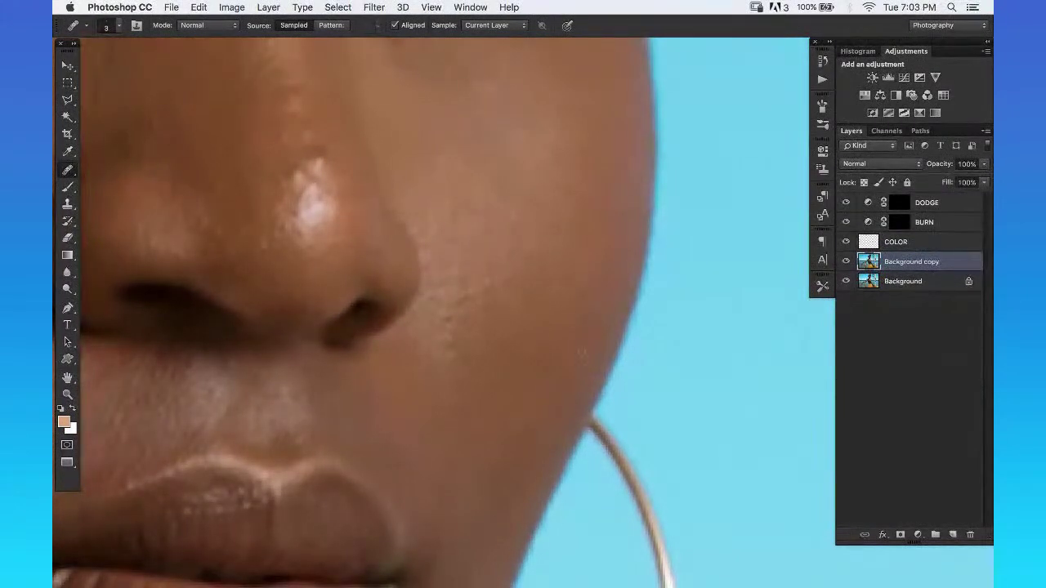
Check the whole face, zoom back in on the nose, and set the Healing Brush to 3 pixels.
{"action": "key", "text": "super+minus"}
{"action": "key", "text": "z"}
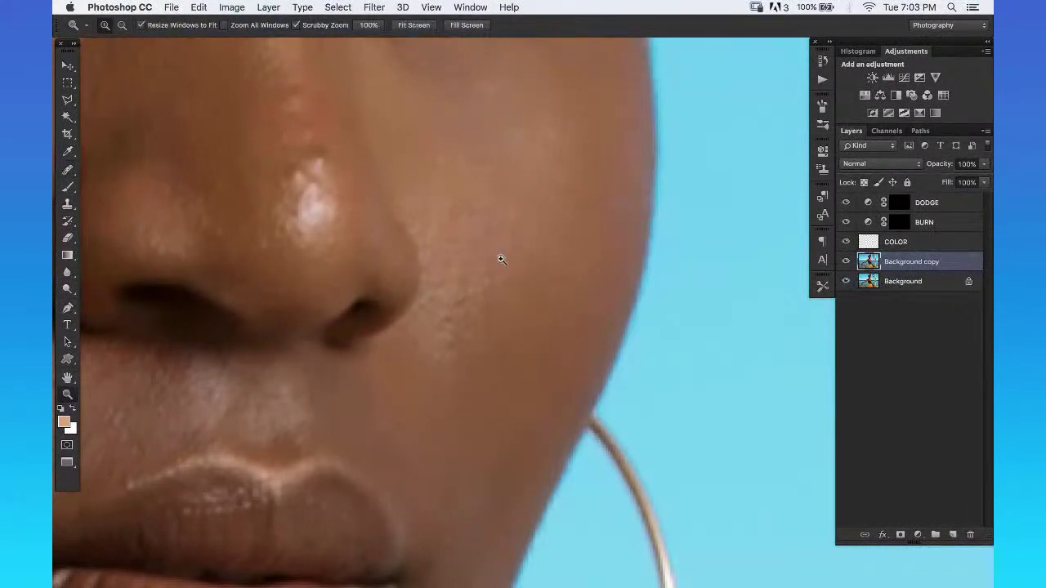
{"action": "left_click", "coordinate": [498, 253], "text": "alt"}
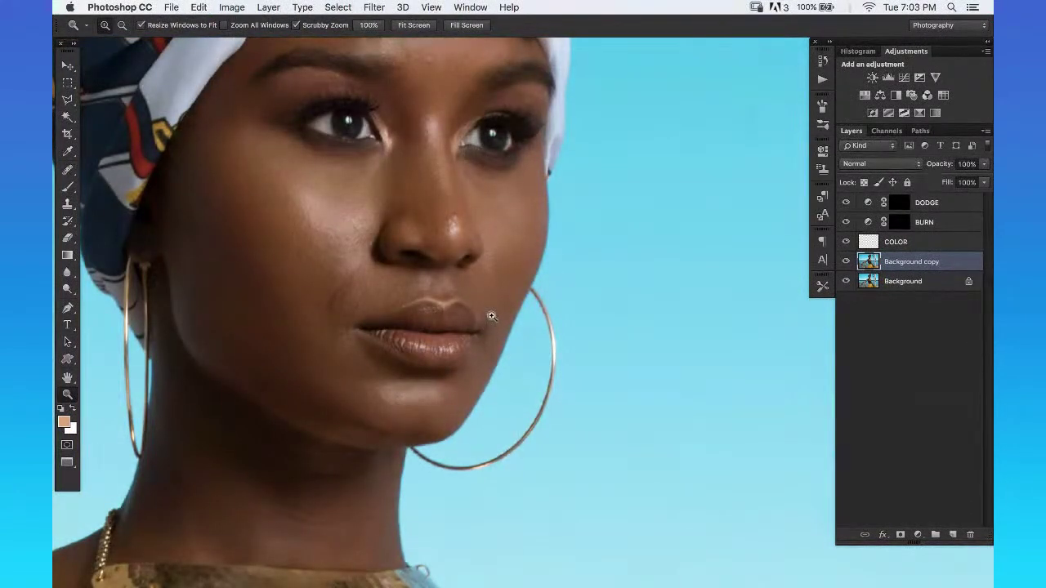
{"action": "left_click_drag", "start_coordinate": [498, 245], "coordinate": [500, 212]}
{"action": "key", "text": "super+minus"}
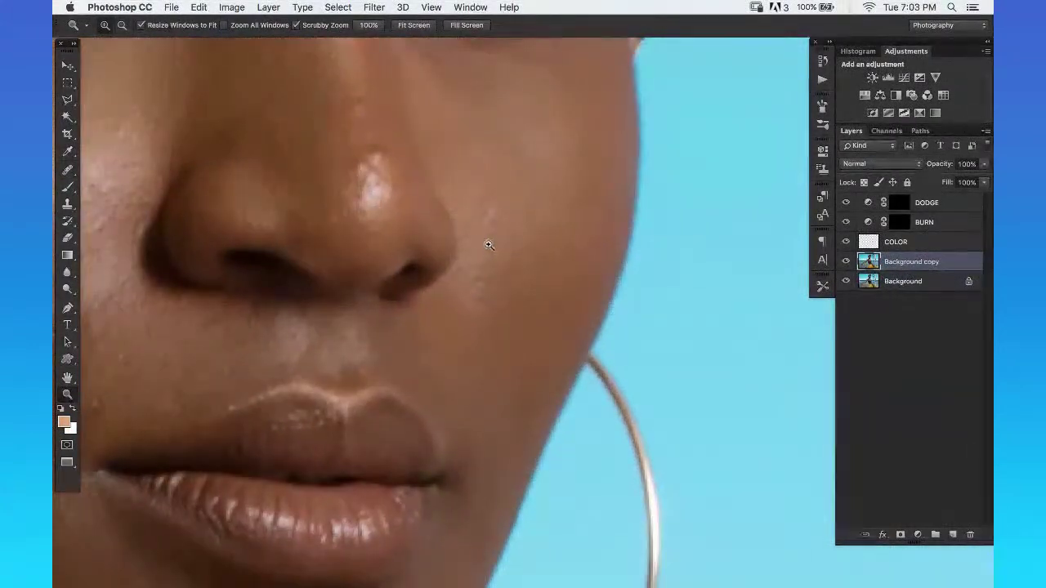
{"action": "key", "text": "j"}
{"action": "key", "text": "bracketright"}
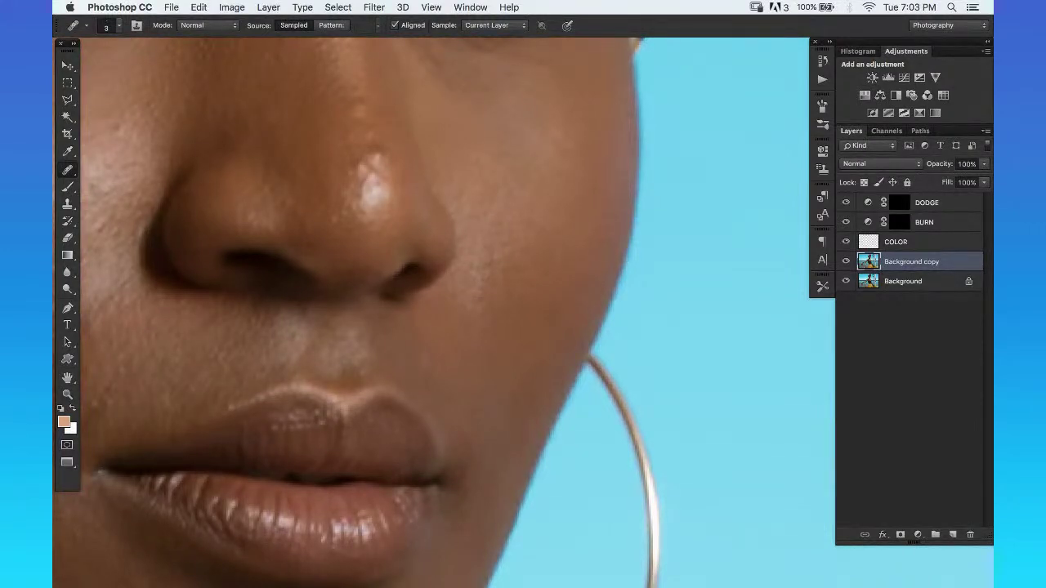
{"action": "scroll", "coordinate": [427, 215], "scroll_direction": "up", "scroll_amount": 5}
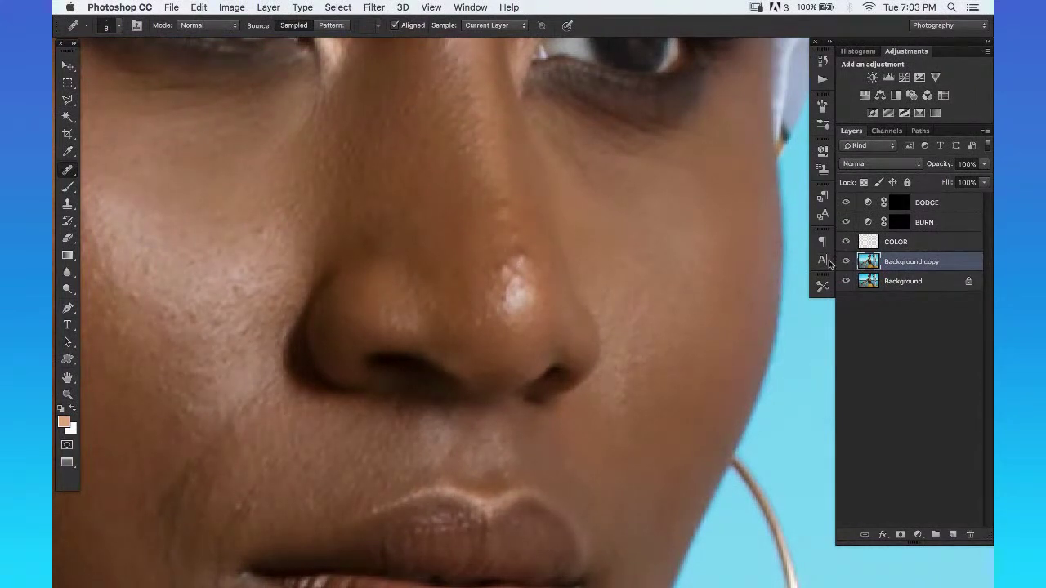
{"action": "left_click", "coordinate": [822, 285]}
Load the Clone Lighten 70% stamp preset at brush size 4.
{"action": "key", "text": "s"}
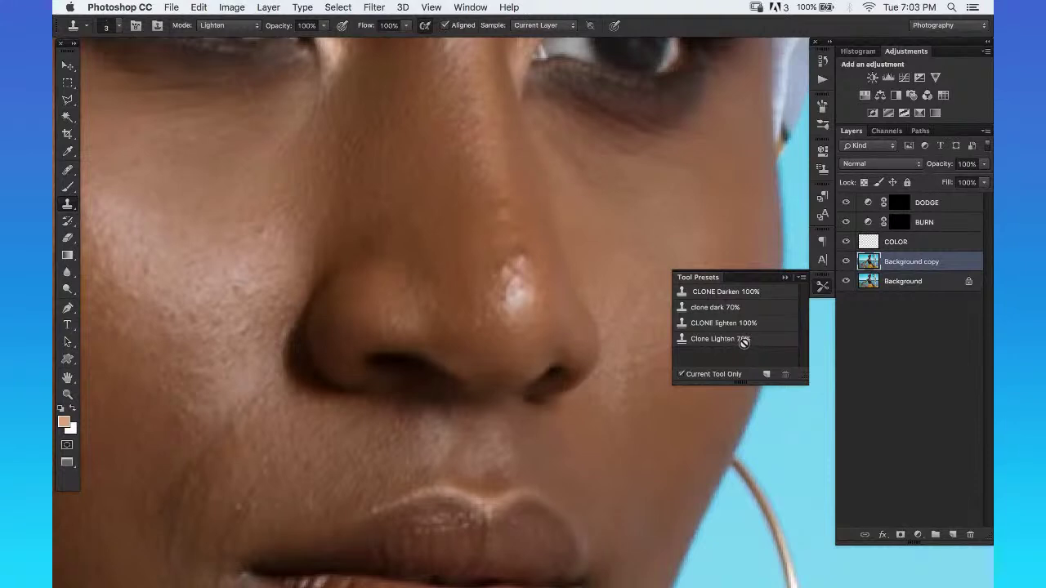
{"action": "left_click", "coordinate": [761, 338]}
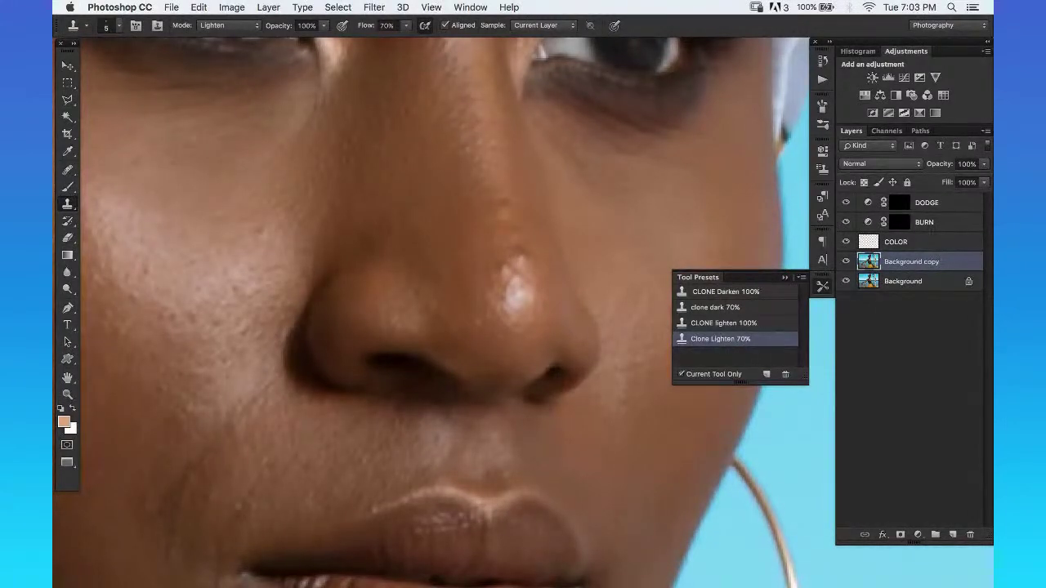
{"action": "key", "text": "bracketleft"}
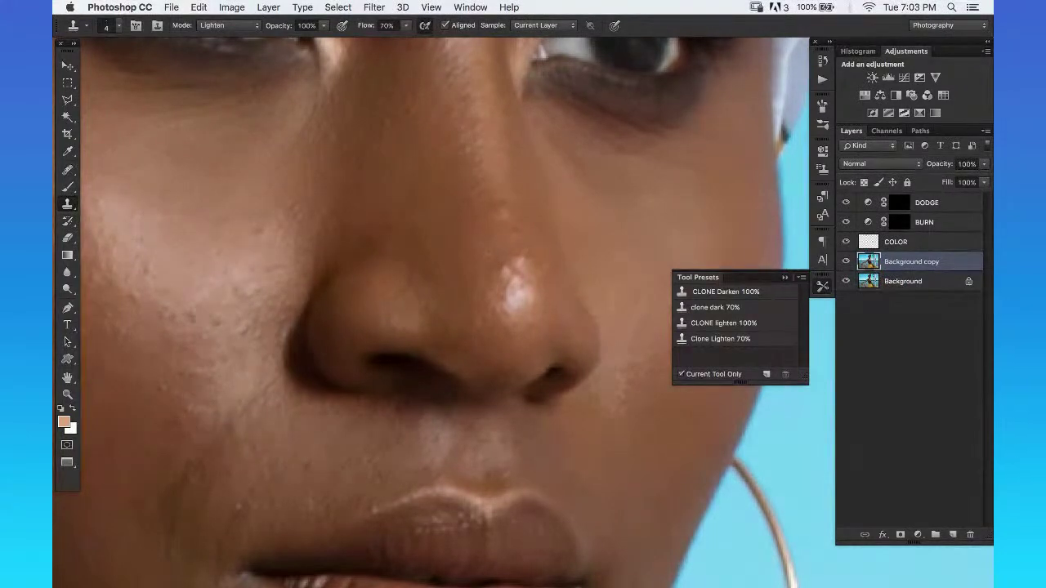
Toggle the Background copy layer to compare the retouched nose, then zoom out.
{"action": "left_click_drag", "start_coordinate": [539, 247], "coordinate": [490, 279]}
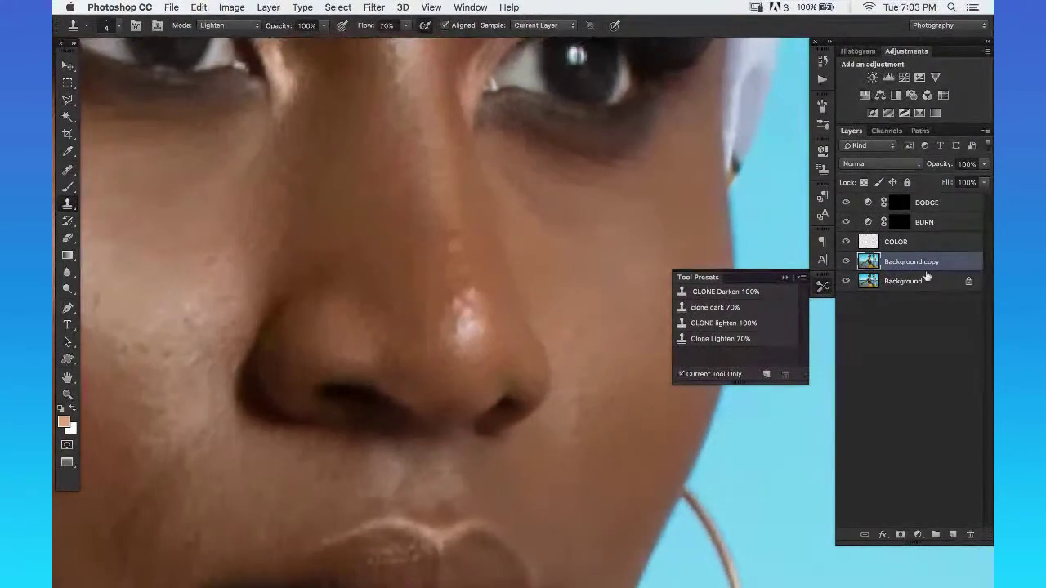
{"action": "left_click", "coordinate": [846, 263]}
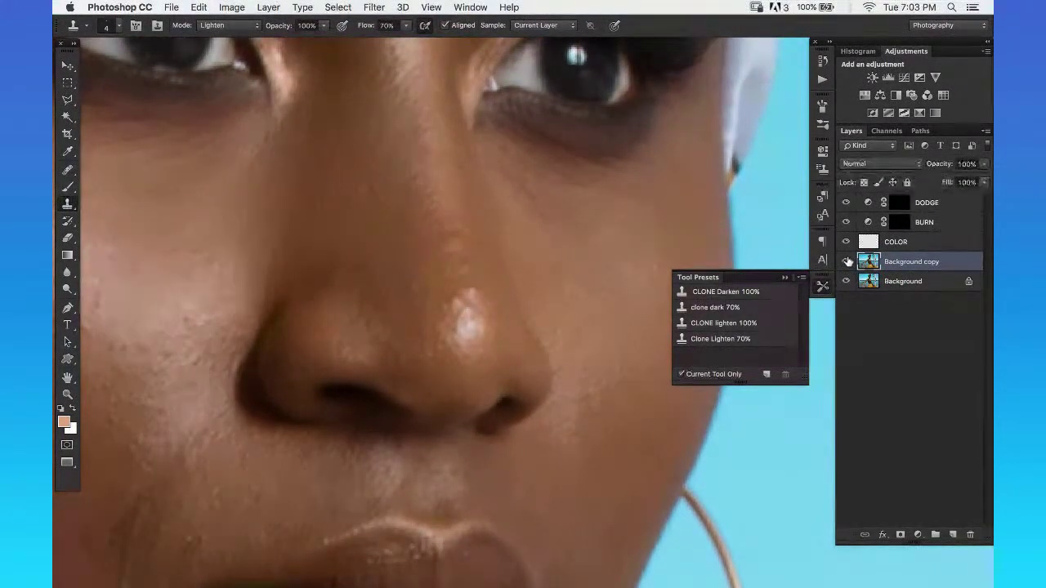
{"action": "left_click_drag", "start_coordinate": [491, 275], "coordinate": [510, 222]}
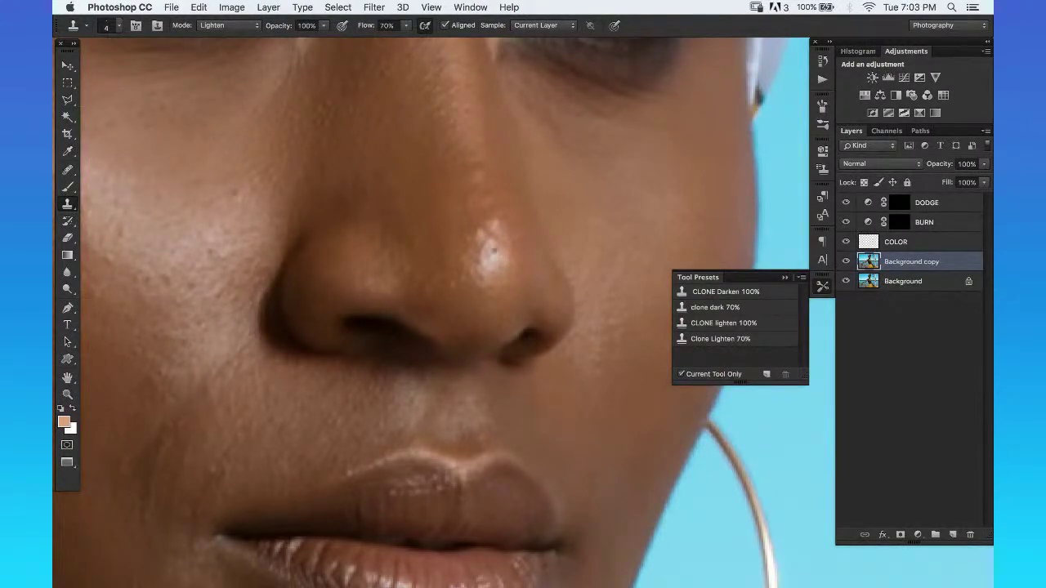
{"action": "key", "text": "z"}
{"action": "left_click", "coordinate": [510, 233], "text": "alt"}
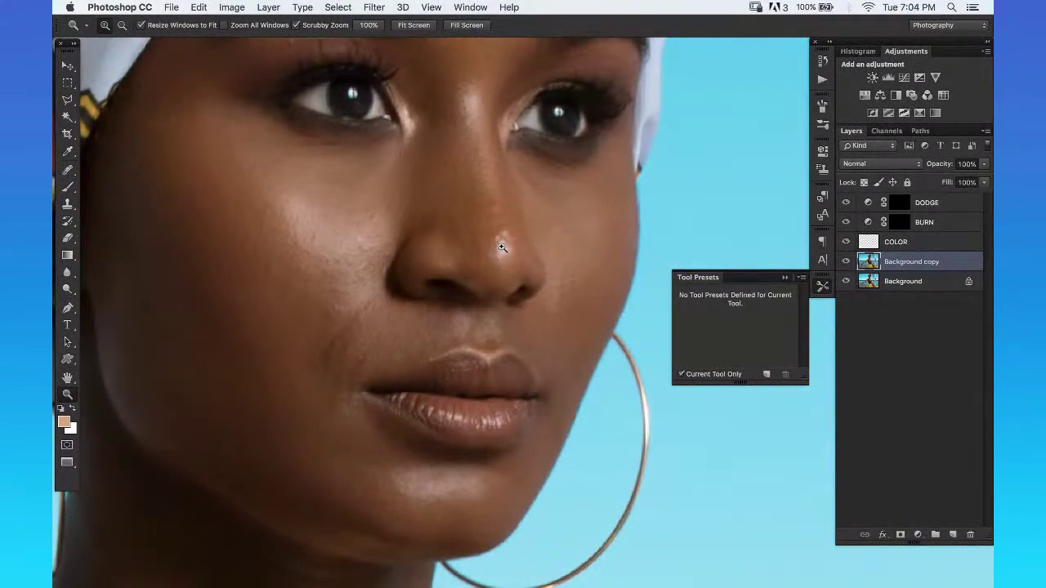
Zoom in on the nose and clone over its specks with a size 3 Clone Lighten stamp.
{"action": "left_click", "coordinate": [506, 237]}
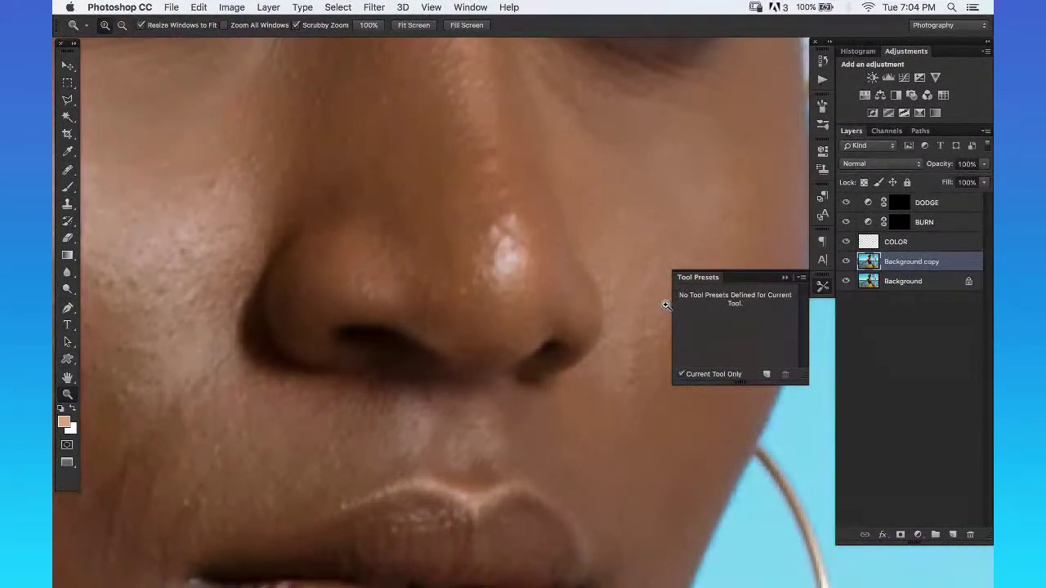
{"action": "key", "text": "s"}
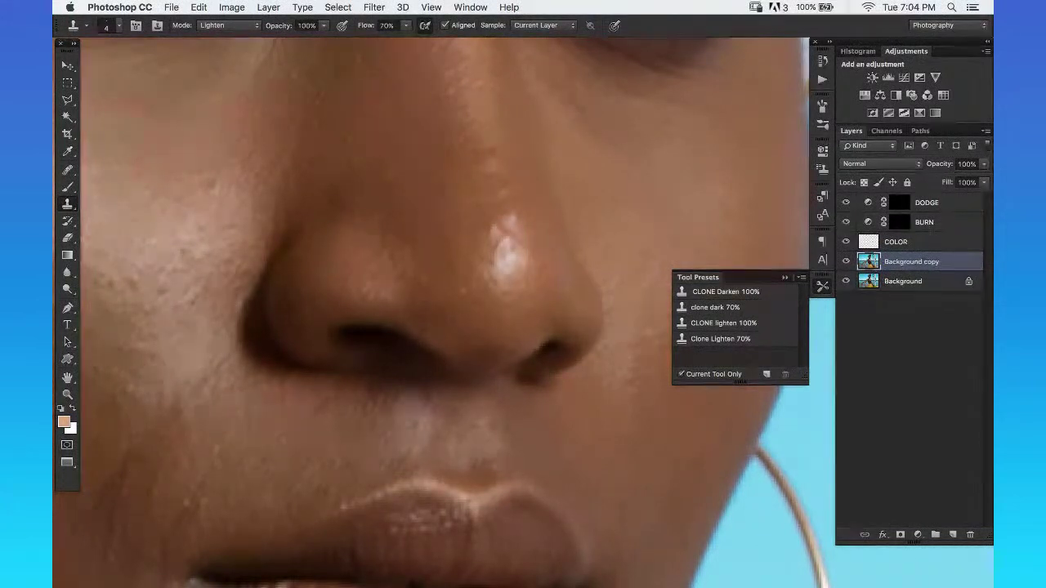
{"action": "key", "text": "bracketleft"}
{"action": "key", "text": "bracketleft"}
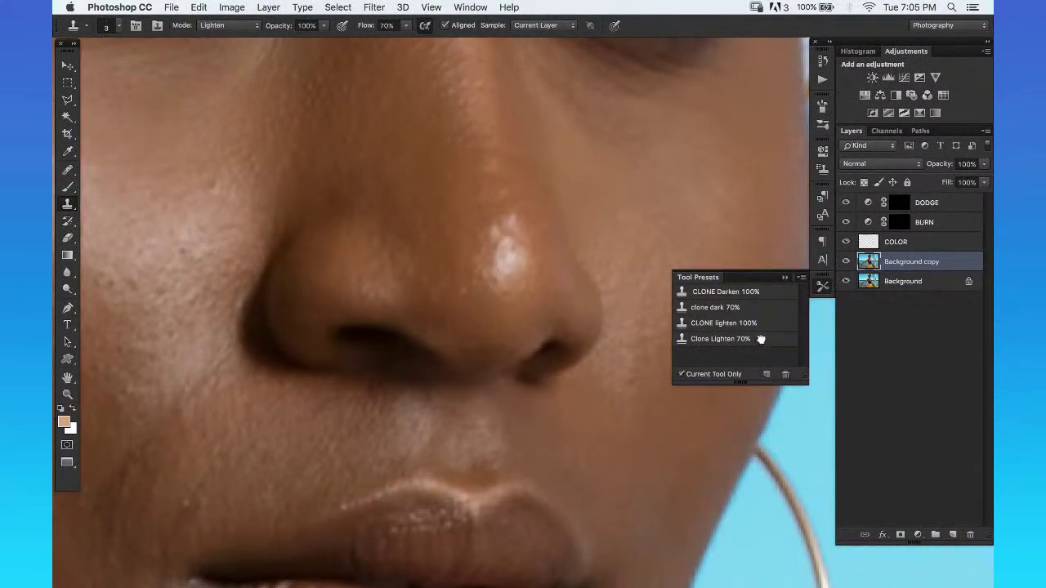
{"action": "key", "text": "bracketright"}
{"action": "key", "text": "bracketleft"}
Review the headwrap and necklace, zoom into the nose and lips, and reload Clone Lighten 70%.
{"action": "key", "text": "z"}
{"action": "left_click", "coordinate": [514, 248], "text": "alt"}
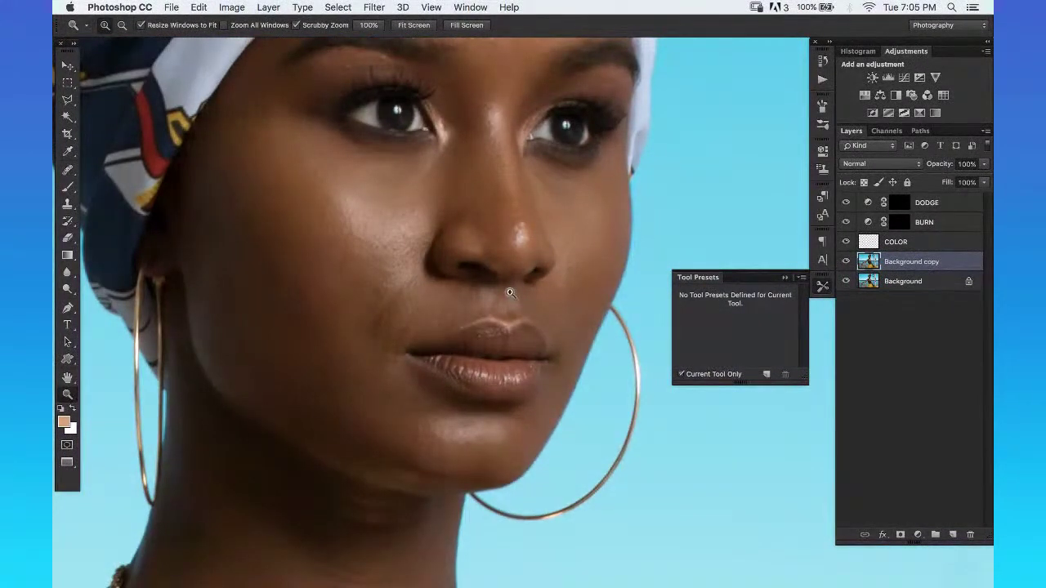
{"action": "left_click", "coordinate": [529, 230], "text": "alt"}
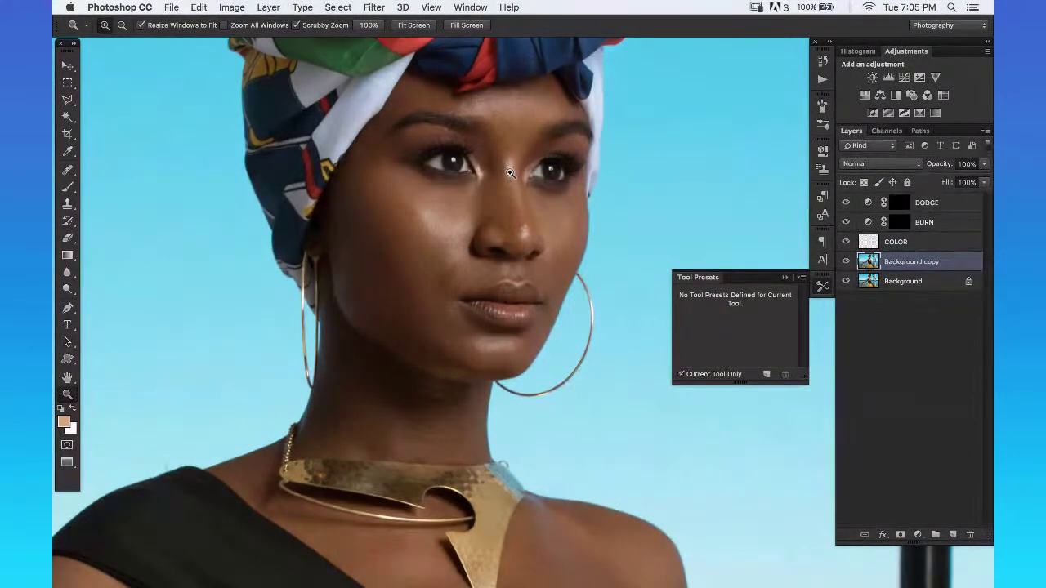
{"action": "left_click_drag", "start_coordinate": [528, 238], "coordinate": [604, 166]}
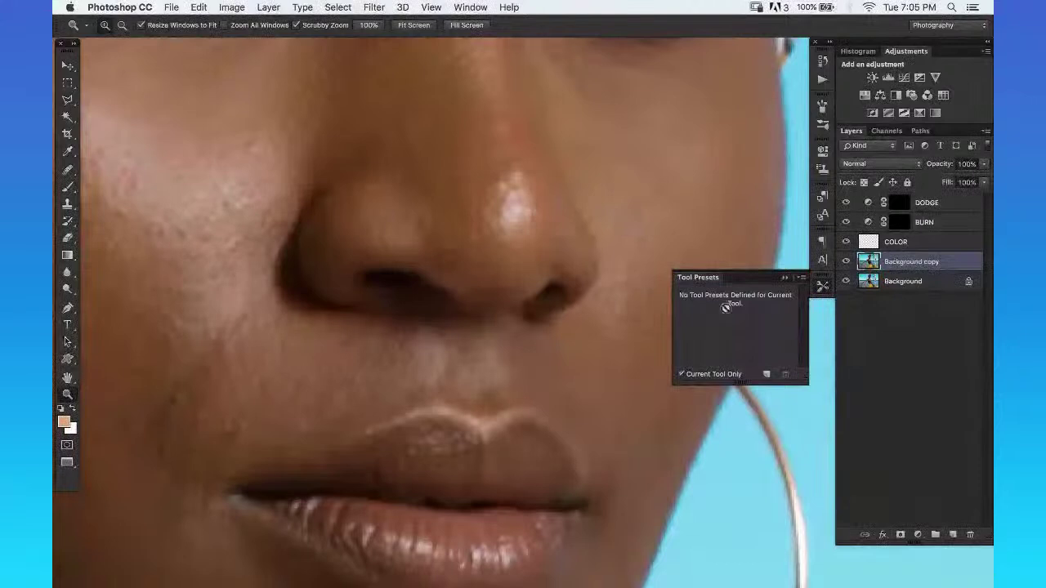
{"action": "key", "text": "s"}
{"action": "left_click", "coordinate": [732, 340]}
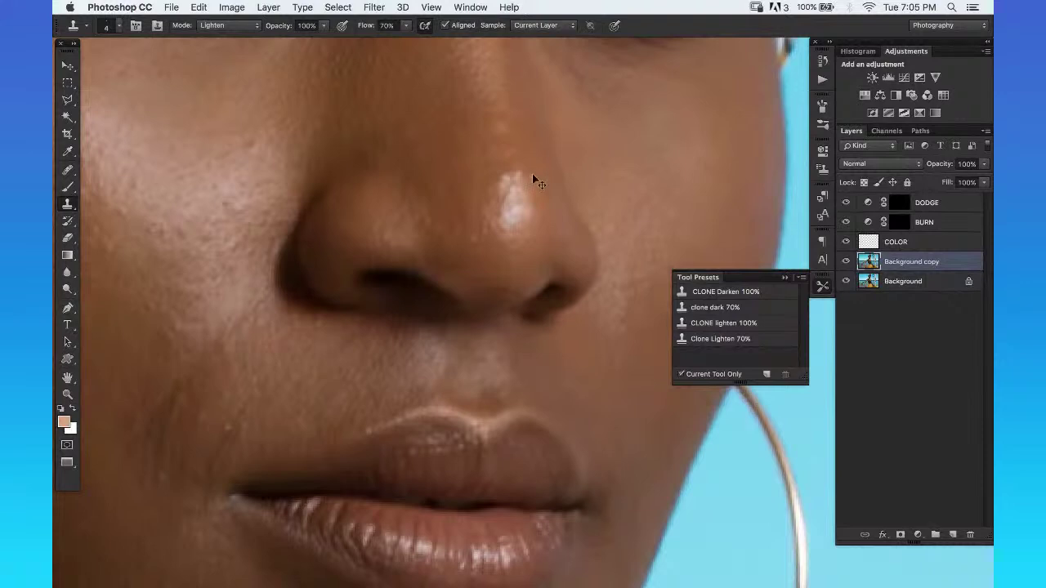
Darken the nose-tip shine with the clone dark 70% preset at brush size 3.
{"action": "left_click", "coordinate": [776, 308]}
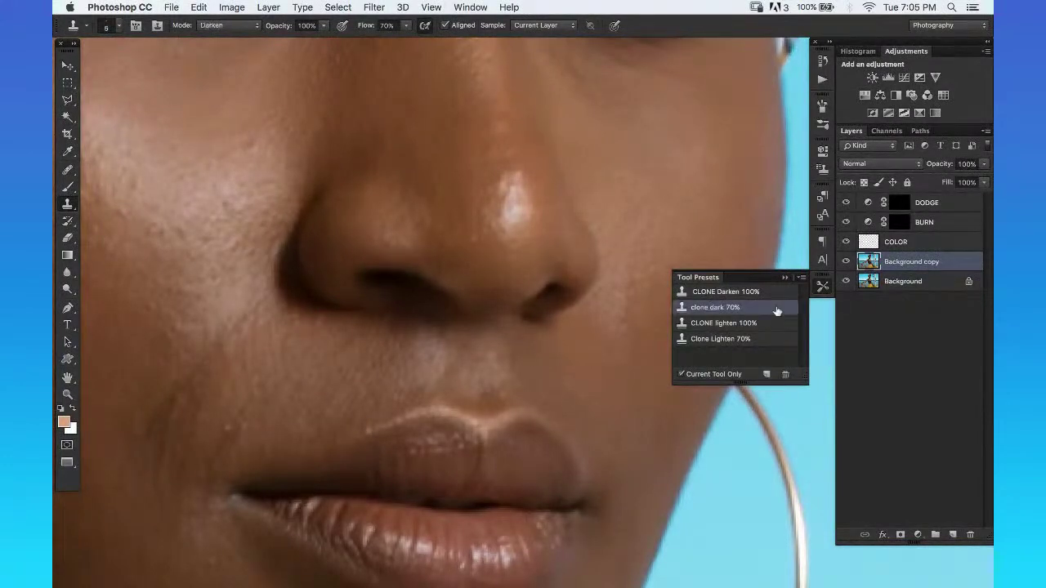
{"action": "left_click", "coordinate": [509, 168]}
{"action": "key", "text": "super+z"}
{"action": "key", "text": "bracketleft"}
{"action": "key", "text": "z"}
{"action": "key", "text": "s"}
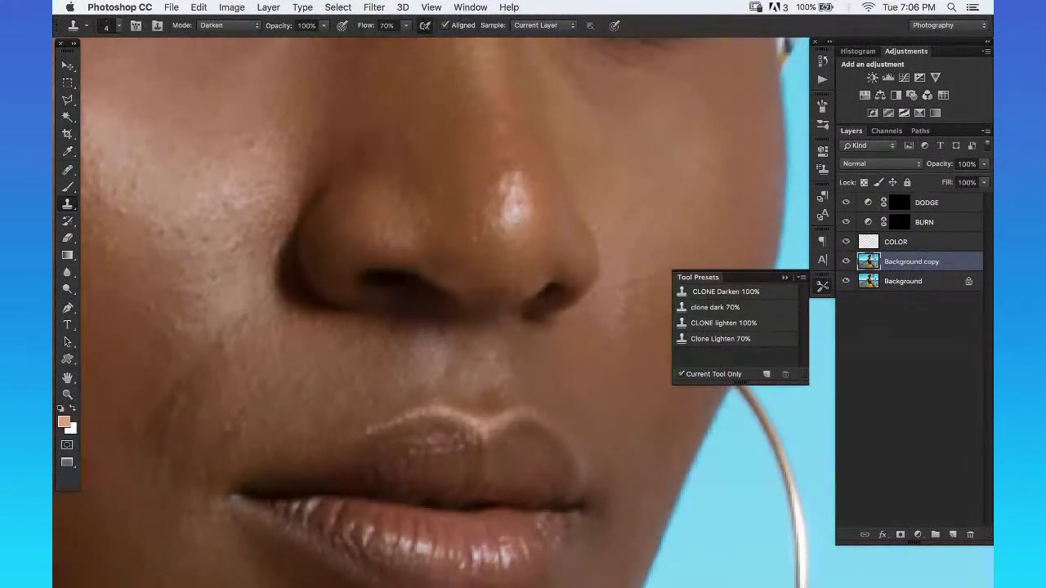
{"action": "key", "text": "bracketleft"}
{"action": "left_click_drag", "start_coordinate": [513, 213], "coordinate": [511, 221]}
Zoom out to the whole face, then zoom in on the cheek and nose.
{"action": "key", "text": "z"}
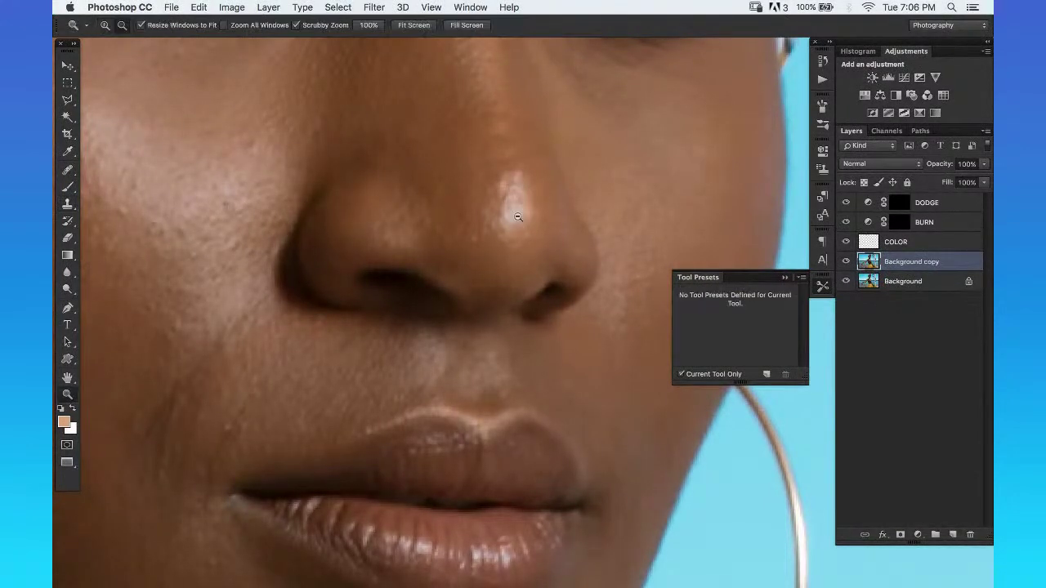
{"action": "left_click", "coordinate": [516, 208], "text": "alt"}
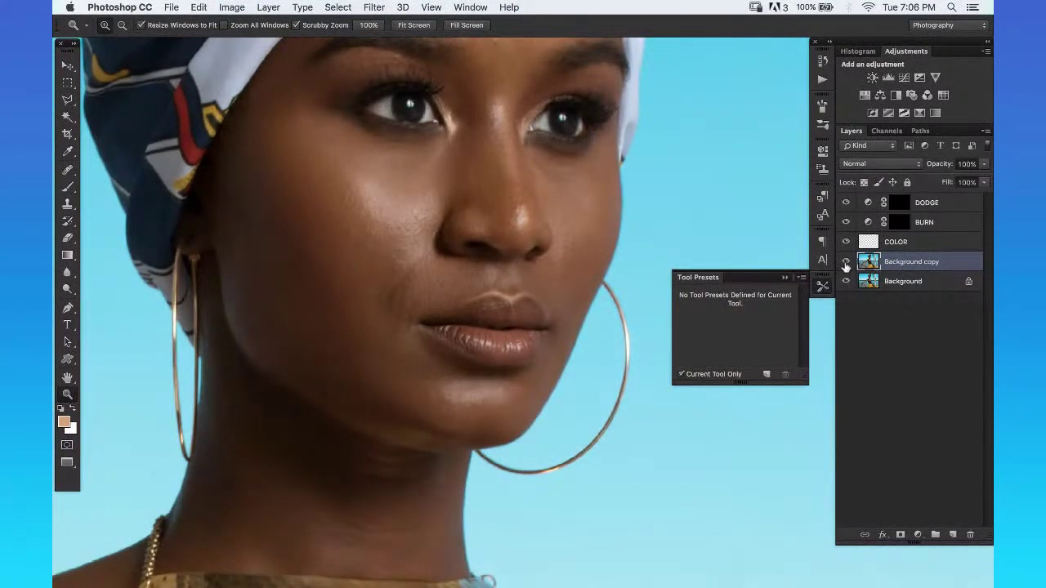
{"action": "left_click_drag", "start_coordinate": [377, 255], "coordinate": [401, 360]}
Move up to the forehead and heal its blemishes with the Healing Brush.
{"action": "left_click_drag", "start_coordinate": [444, 215], "coordinate": [406, 346]}
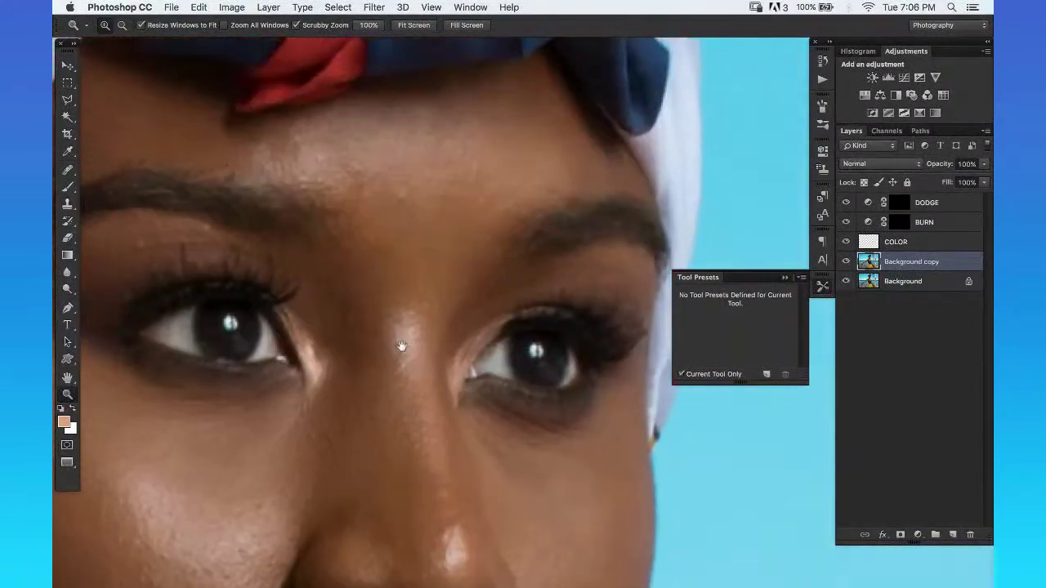
{"action": "left_click_drag", "start_coordinate": [439, 252], "coordinate": [463, 238]}
{"action": "key", "text": "j"}
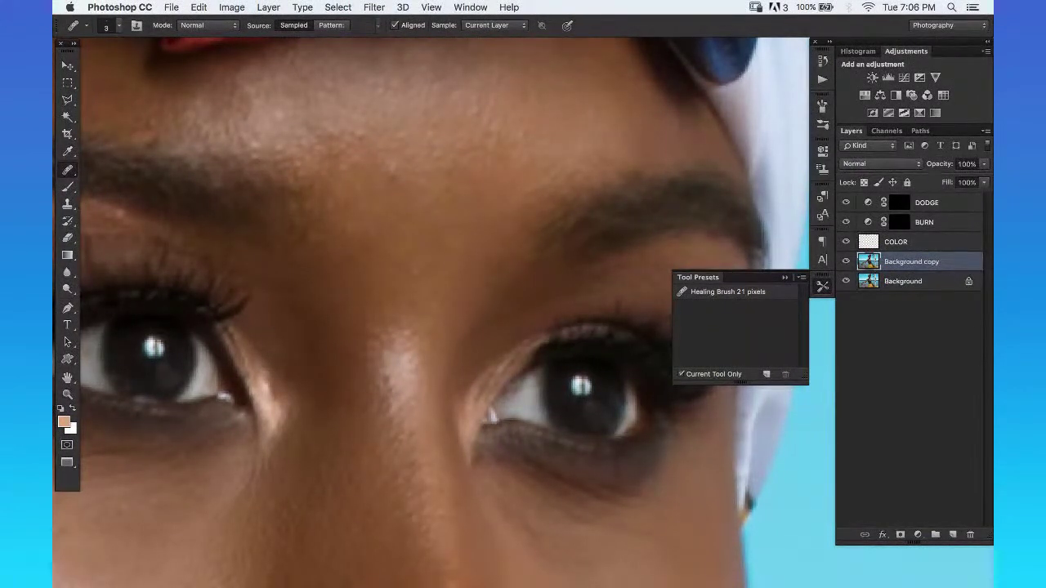
{"action": "left_click_drag", "start_coordinate": [416, 191], "coordinate": [477, 168]}
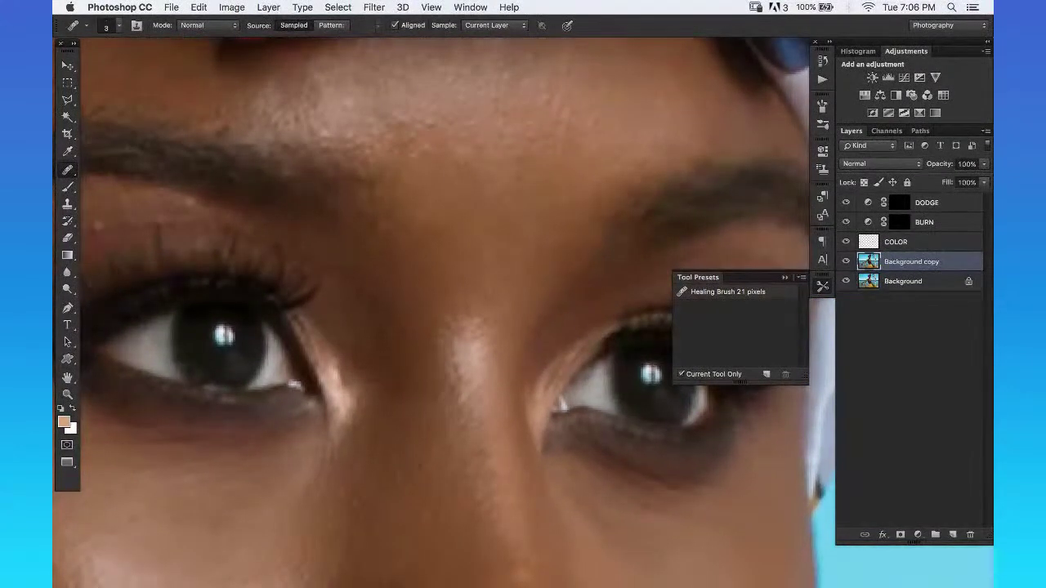
{"action": "mouse_move", "coordinate": [374, 122]}
{"action": "left_mouse_down"}
{"action": "mouse_move", "coordinate": [534, 180]}
{"action": "mouse_move", "coordinate": [613, 149]}
{"action": "mouse_move", "coordinate": [571, 203]}
{"action": "left_mouse_up"}
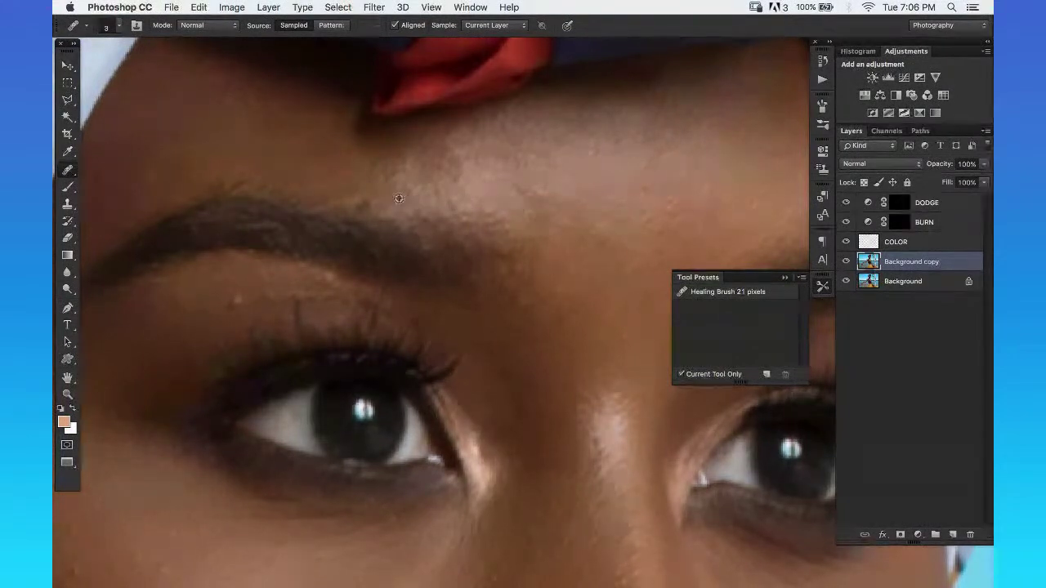
{"action": "left_click_drag", "start_coordinate": [369, 199], "coordinate": [362, 182]}
{"action": "scroll", "coordinate": [536, 236], "scroll_direction": "right", "scroll_amount": 3}
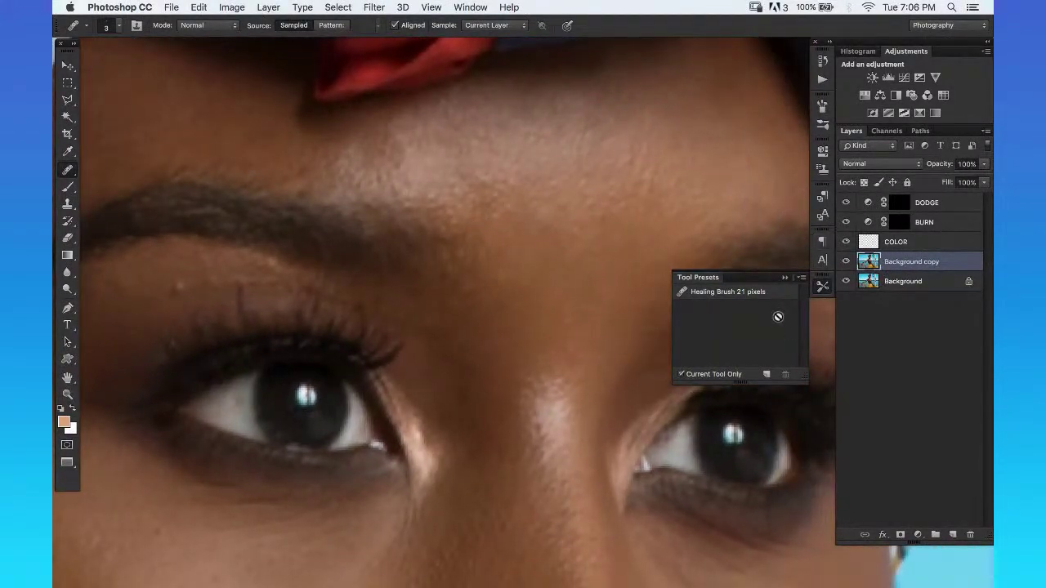
Clone over the forehead with CLONE Darken 100%, undo strokes, and compare against the original.
{"action": "key", "text": "s"}
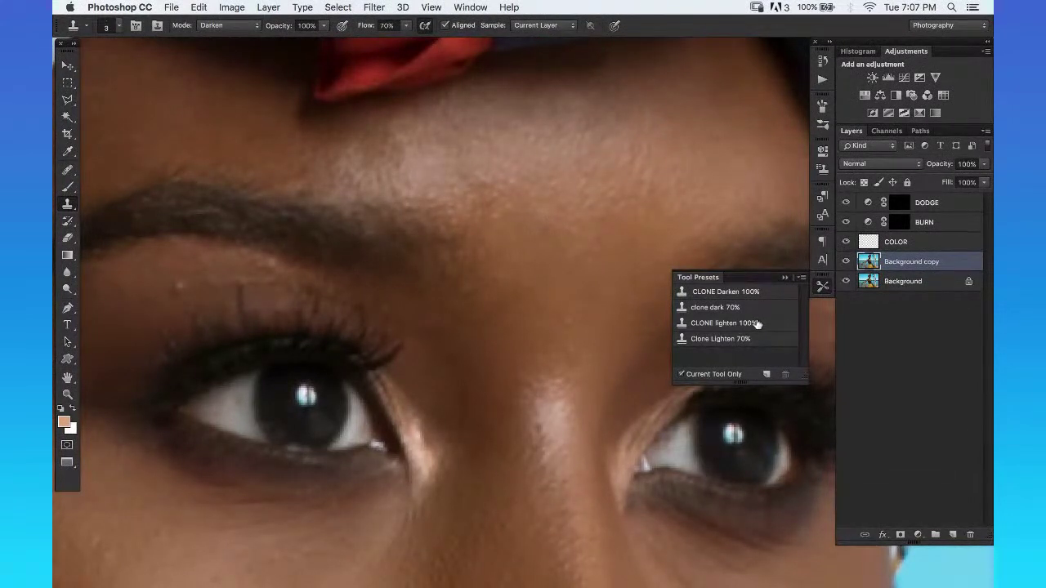
{"action": "left_click", "coordinate": [761, 292]}
{"action": "key", "text": "super+alt+z"}
{"action": "key", "text": "super+alt+z"}
{"action": "key", "text": "super+alt+z"}
{"action": "key", "text": "super+alt+z"}
{"action": "key", "text": "super+alt+z"}
{"action": "key", "text": "z"}
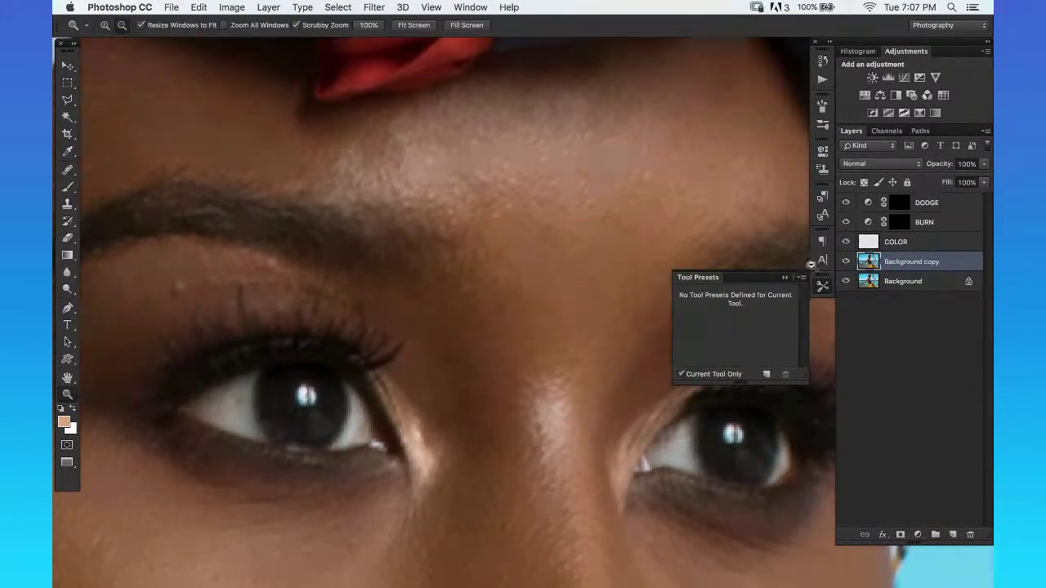
{"action": "left_click", "coordinate": [549, 220]}
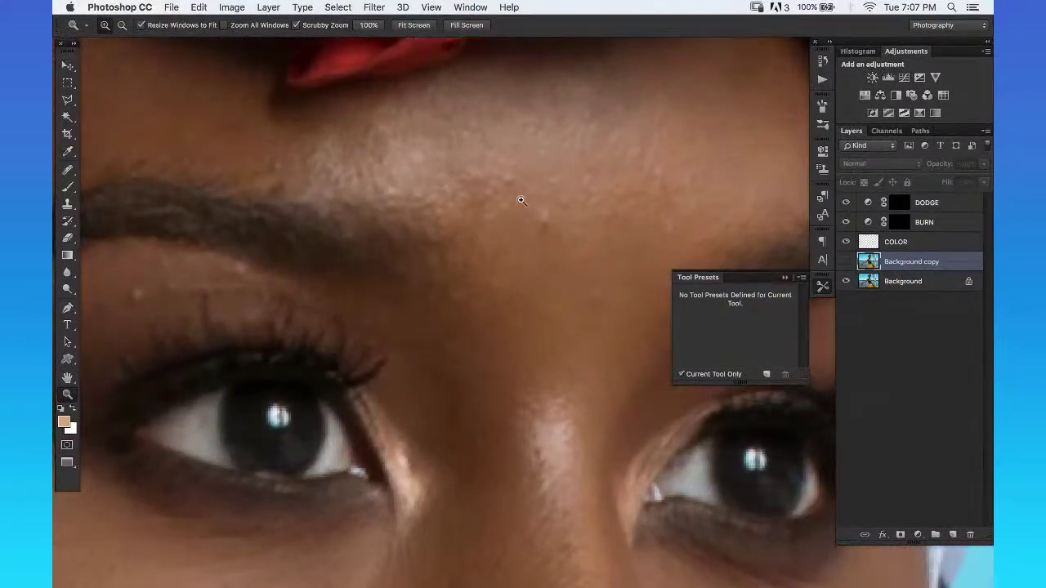
{"action": "left_click", "coordinate": [846, 261]}
{"action": "left_click_drag", "start_coordinate": [528, 262], "coordinate": [674, 130]}
{"action": "key", "text": "j"}
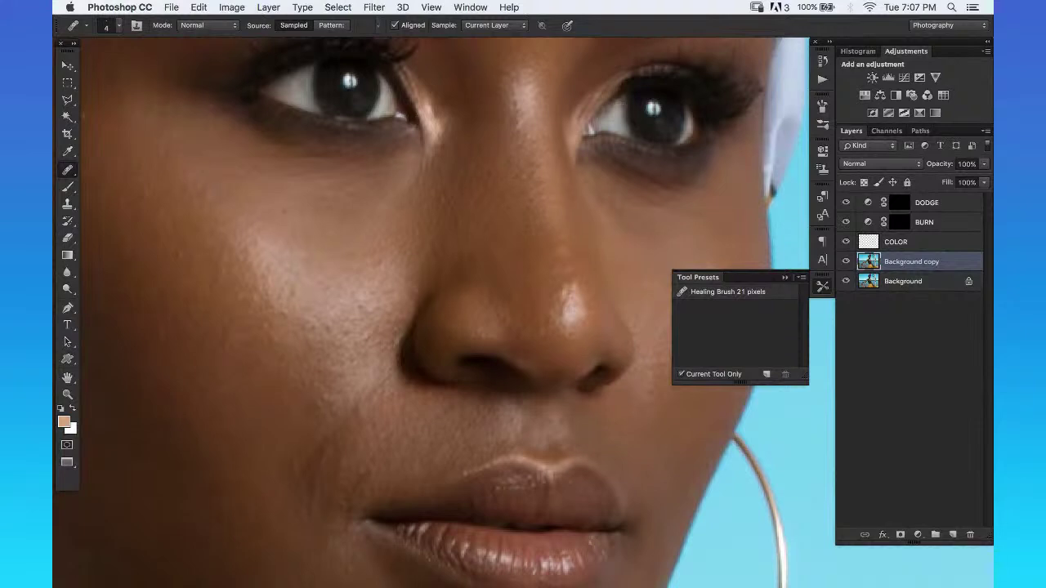
Zoom into the lips and heal blemishes and creases around the mouth corner and chin.
{"action": "left_click_drag", "start_coordinate": [533, 255], "coordinate": [450, 180]}
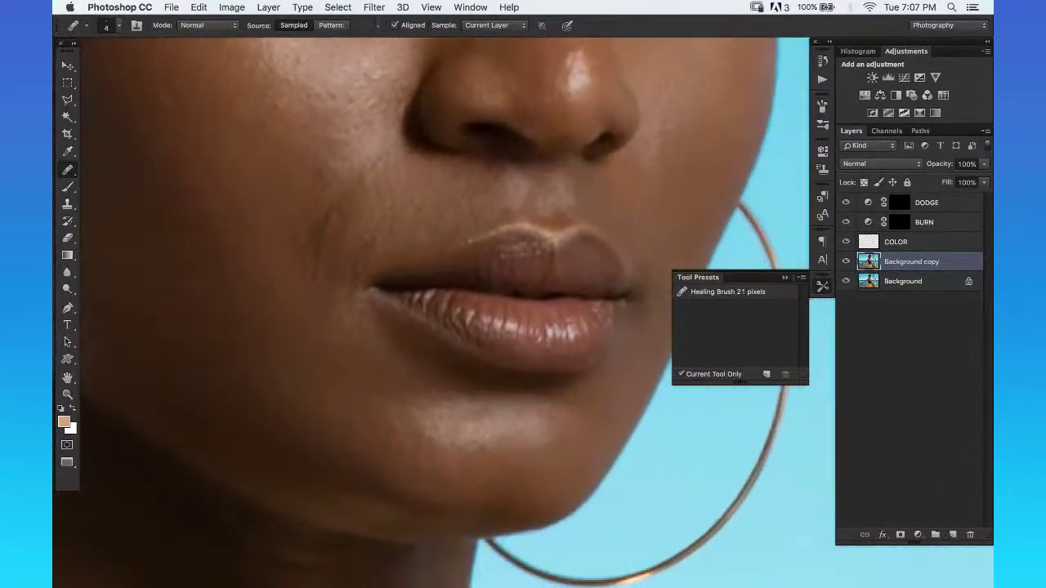
{"action": "key", "text": "z"}
{"action": "left_click", "coordinate": [476, 247]}
{"action": "key", "text": "j"}
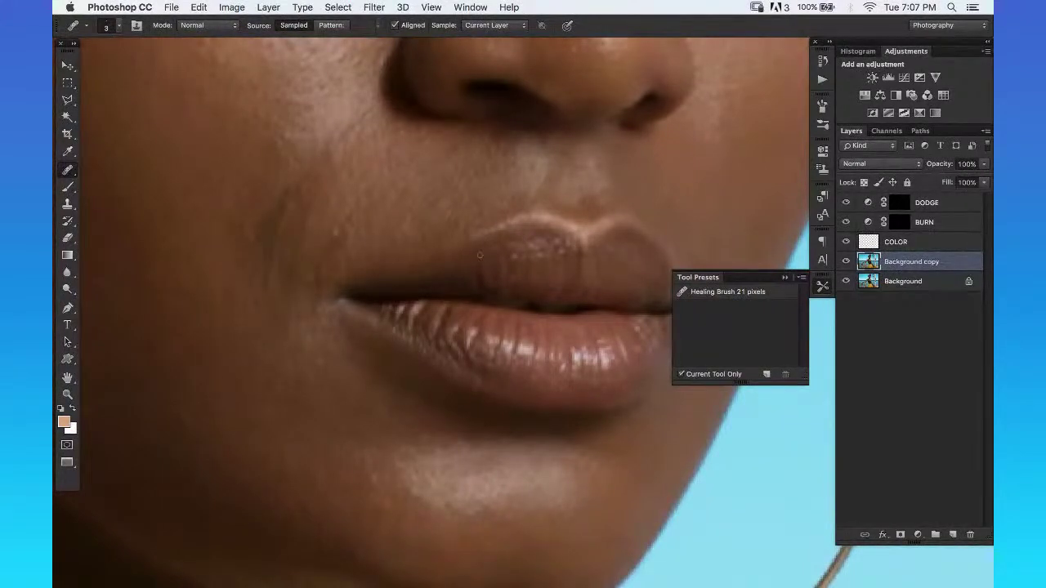
{"action": "left_click_drag", "start_coordinate": [373, 250], "coordinate": [475, 205]}
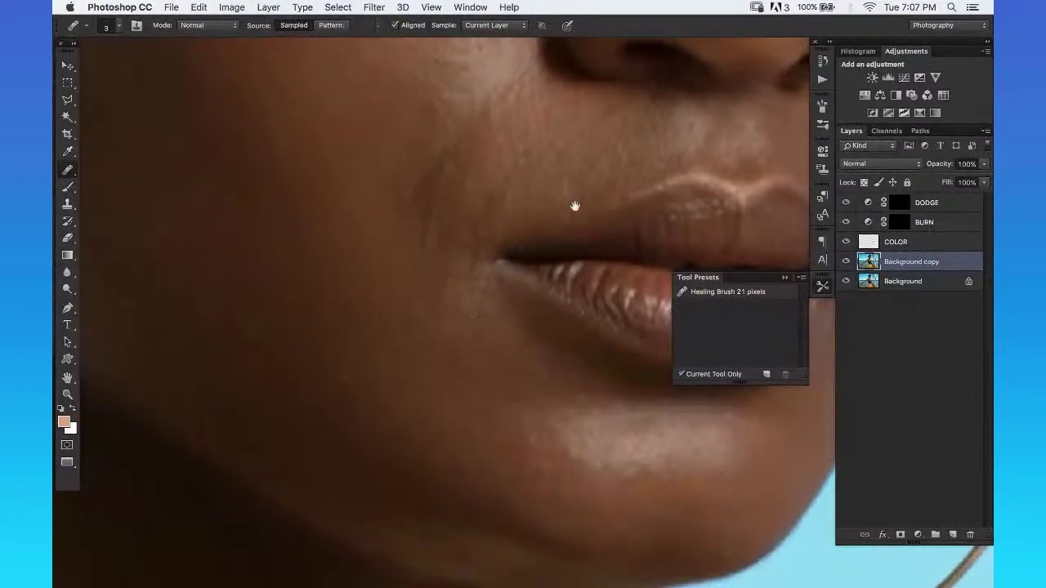
{"action": "scroll", "coordinate": [473, 316], "scroll_direction": "right", "scroll_amount": 5}
{"action": "scroll", "coordinate": [473, 316], "scroll_direction": "up", "scroll_amount": 3}
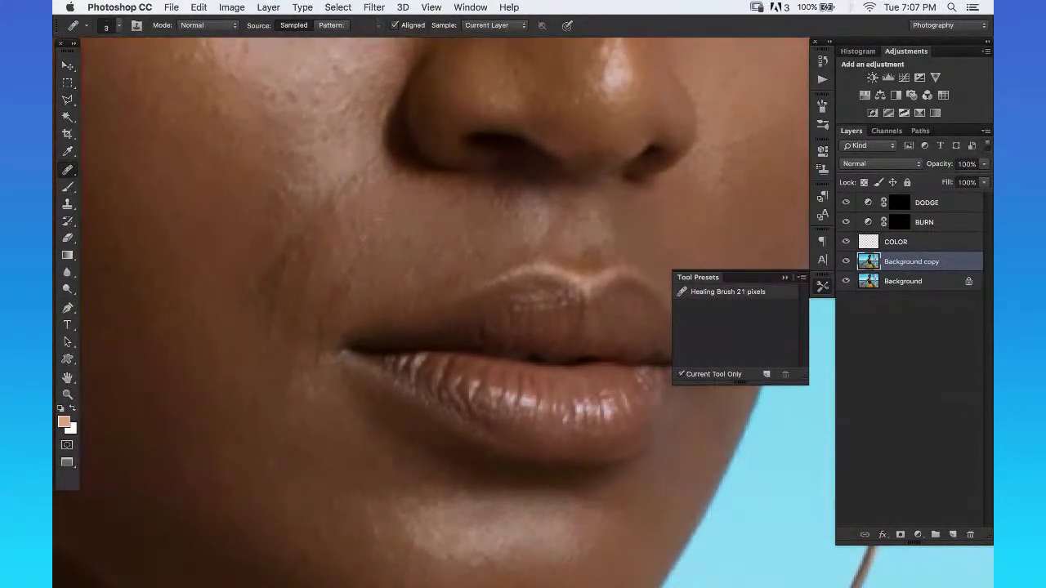
{"action": "scroll", "coordinate": [479, 237], "scroll_direction": "right", "scroll_amount": 5}
{"action": "scroll", "coordinate": [479, 238], "scroll_direction": "down", "scroll_amount": 2}
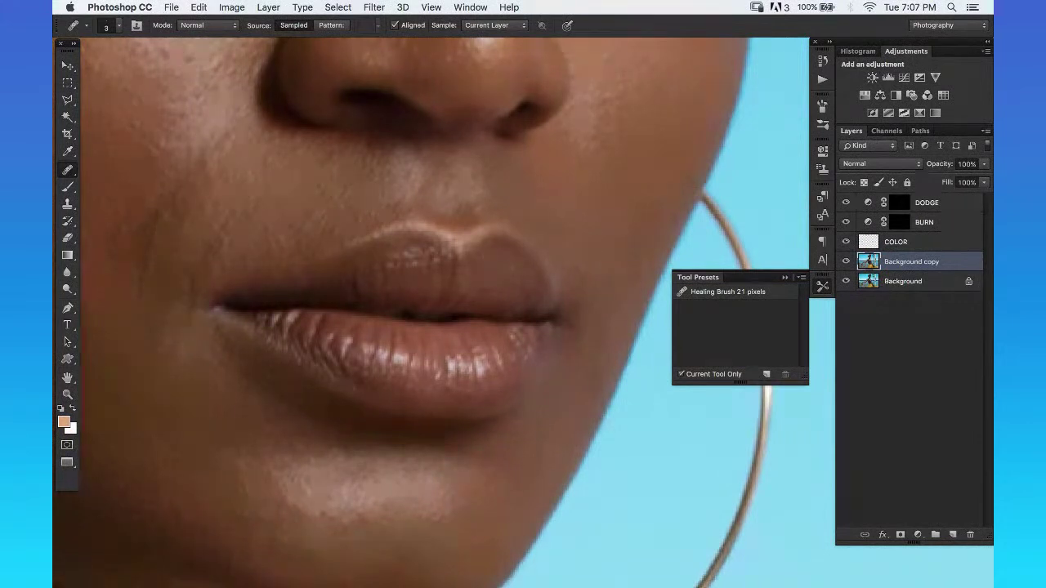
{"action": "scroll", "coordinate": [482, 287], "scroll_direction": "right", "scroll_amount": 3}
{"action": "scroll", "coordinate": [482, 288], "scroll_direction": "down", "scroll_amount": 2}
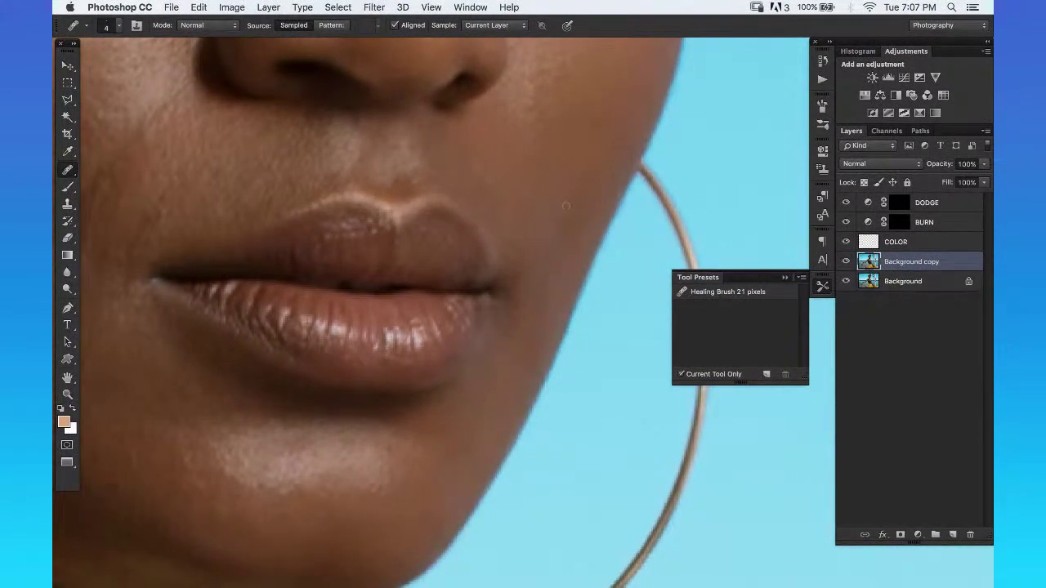
{"action": "scroll", "coordinate": [565, 205], "scroll_direction": "left", "scroll_amount": 10}
{"action": "scroll", "coordinate": [565, 205], "scroll_direction": "up", "scroll_amount": 3}
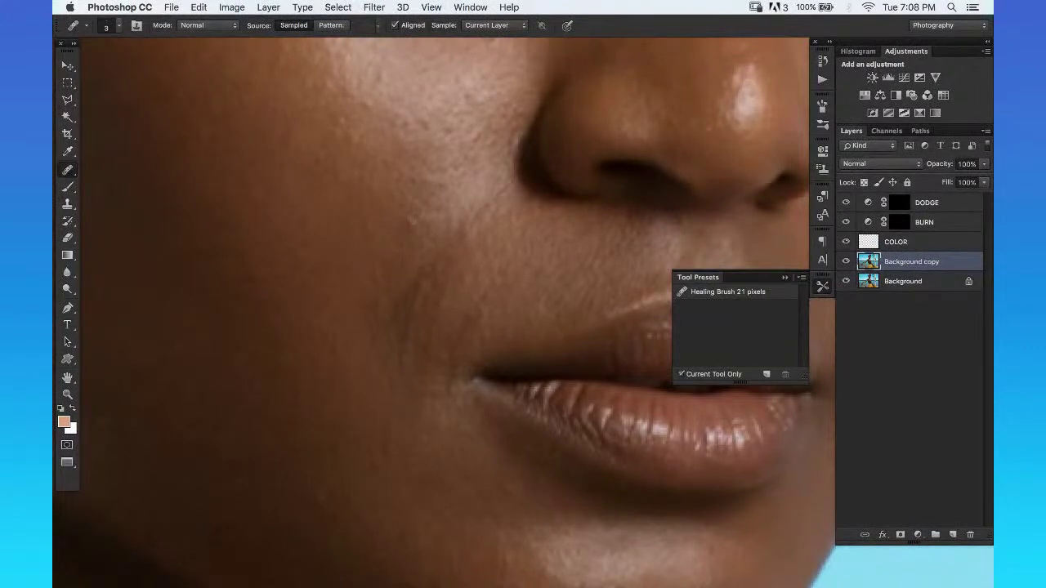
Zoom out step by step until the whole head is visible.
{"action": "key", "text": "z"}
{"action": "key", "text": "ctrl+minus"}
{"action": "key", "text": "ctrl+minus"}
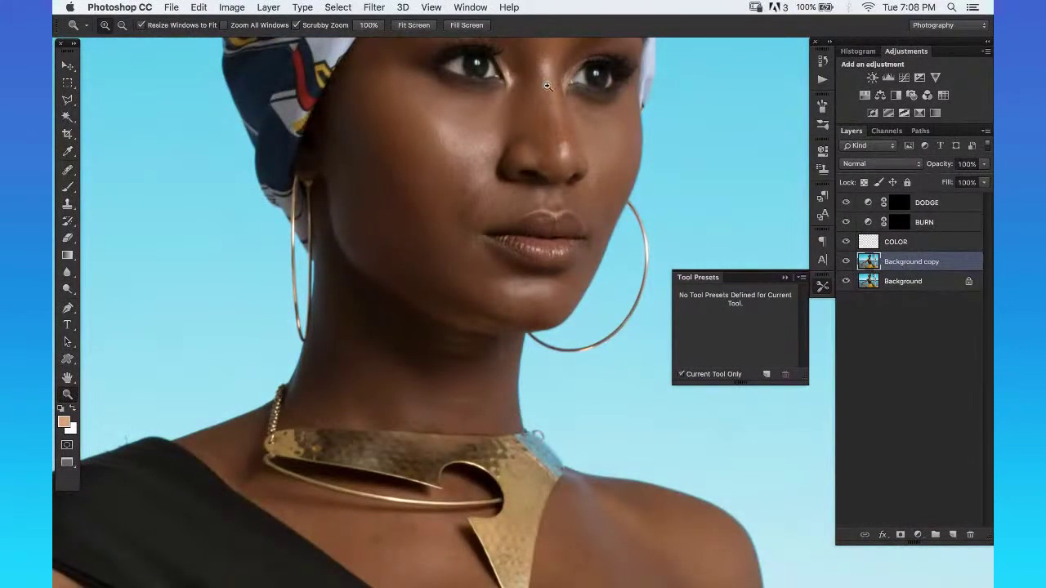
{"action": "left_click", "coordinate": [572, 161], "text": "alt"}
{"action": "left_click", "coordinate": [555, 245], "text": "alt"}
{"action": "left_click", "coordinate": [547, 270], "text": "alt"}
{"action": "left_click", "coordinate": [546, 280], "text": "alt"}
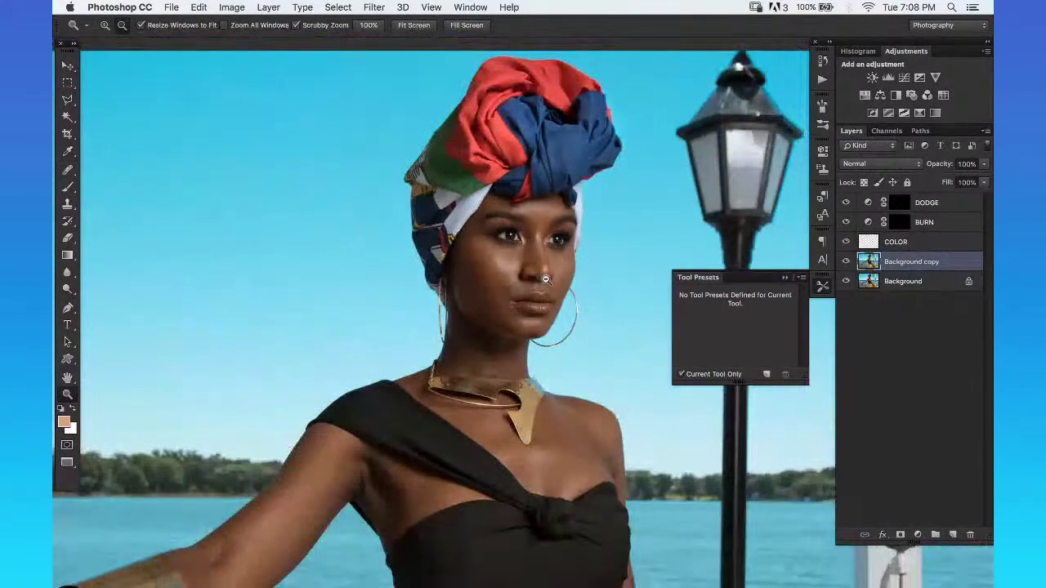
Zoom out fully, switch to Bridge, and open _ETA7791.NEF in Camera Raw.
{"action": "left_click", "coordinate": [544, 279], "text": "alt"}
{"action": "left_click", "coordinate": [527, 274], "text": "alt"}
{"action": "key", "text": "ctrl+Up"}
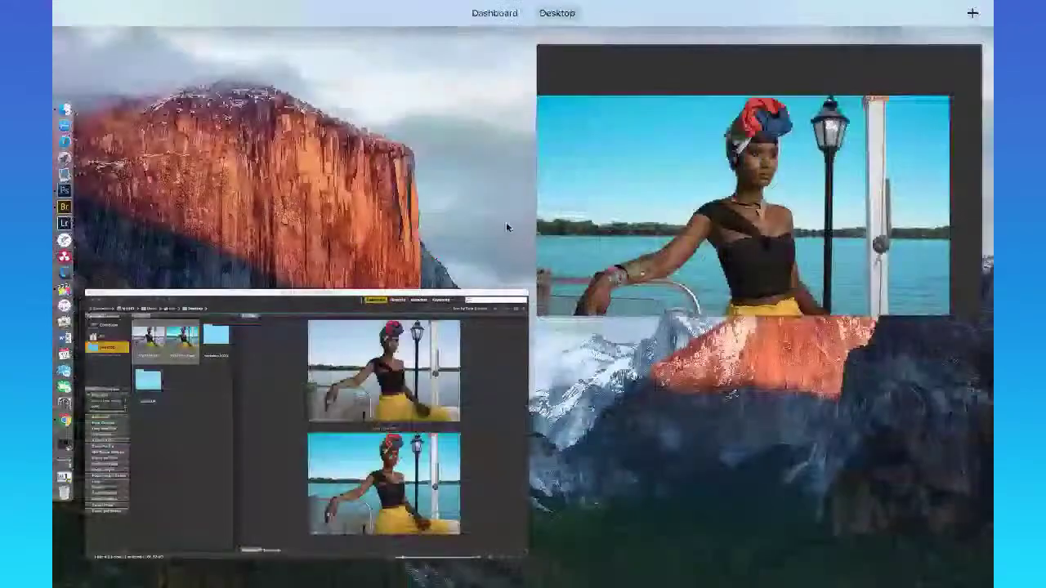
{"action": "left_click", "coordinate": [457, 343]}
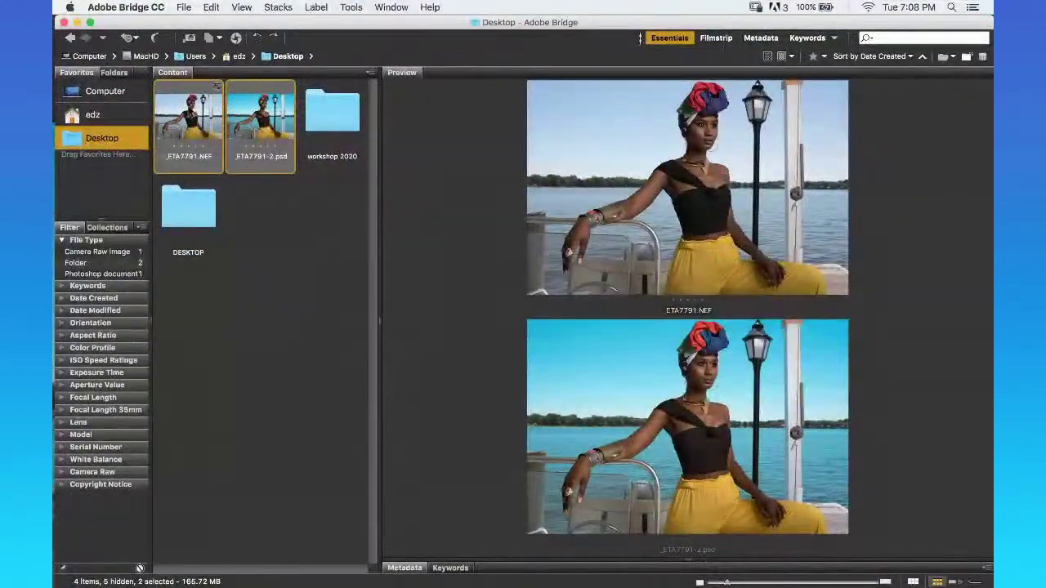
{"action": "left_click", "coordinate": [203, 105]}
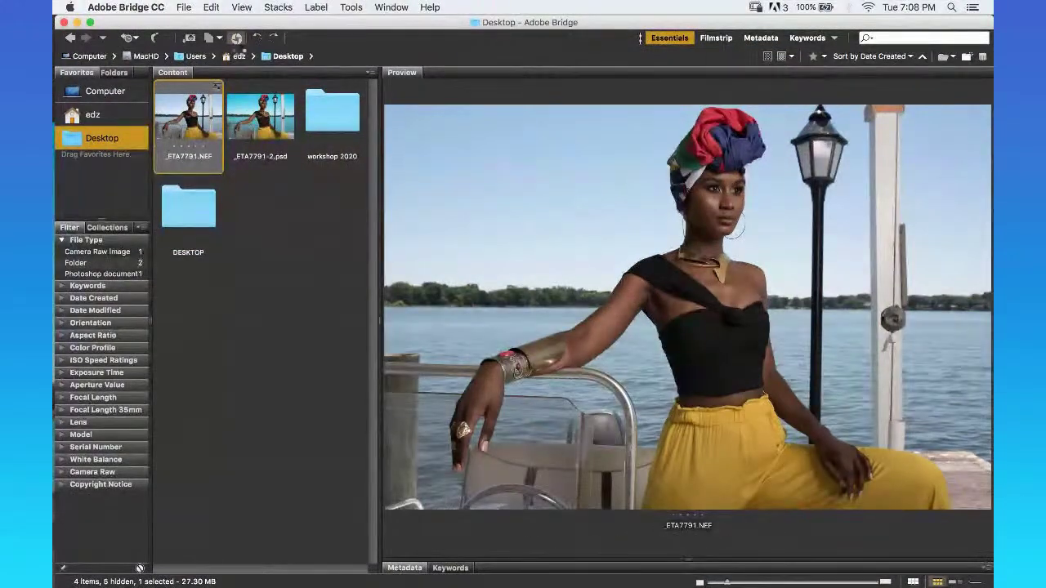
{"action": "key", "text": "super+r"}
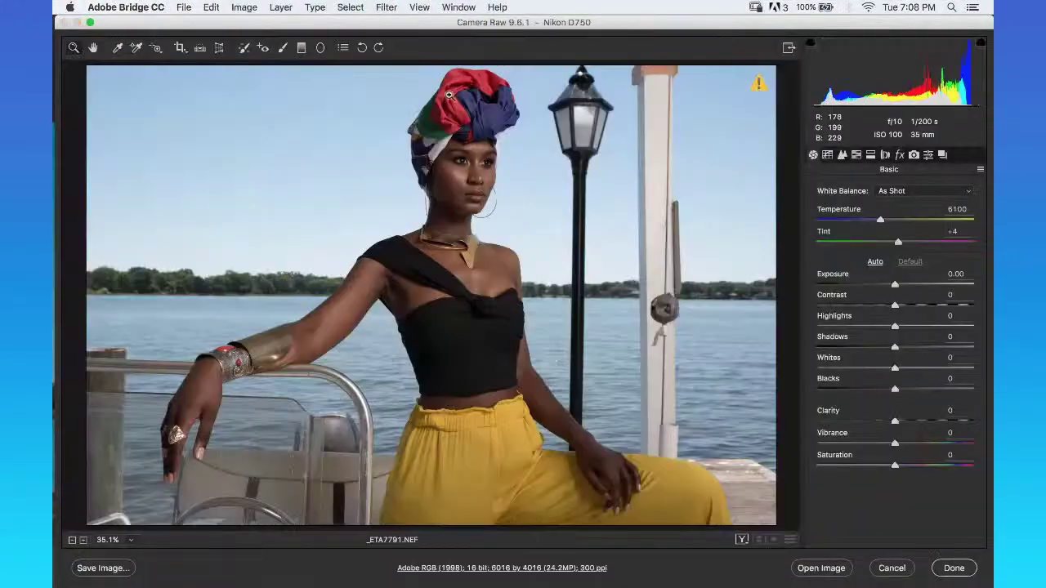
Show the Detail sharpening panel, then bring up Camera Raw Preferences.
{"action": "left_click", "coordinate": [855, 155]}
{"action": "left_click", "coordinate": [841, 154]}
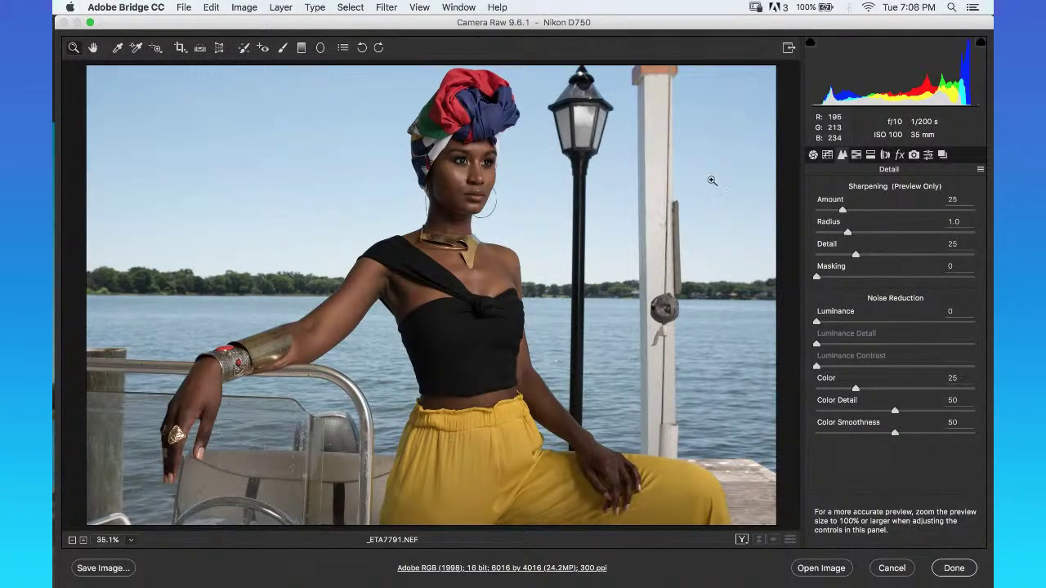
{"action": "left_click", "coordinate": [343, 49]}
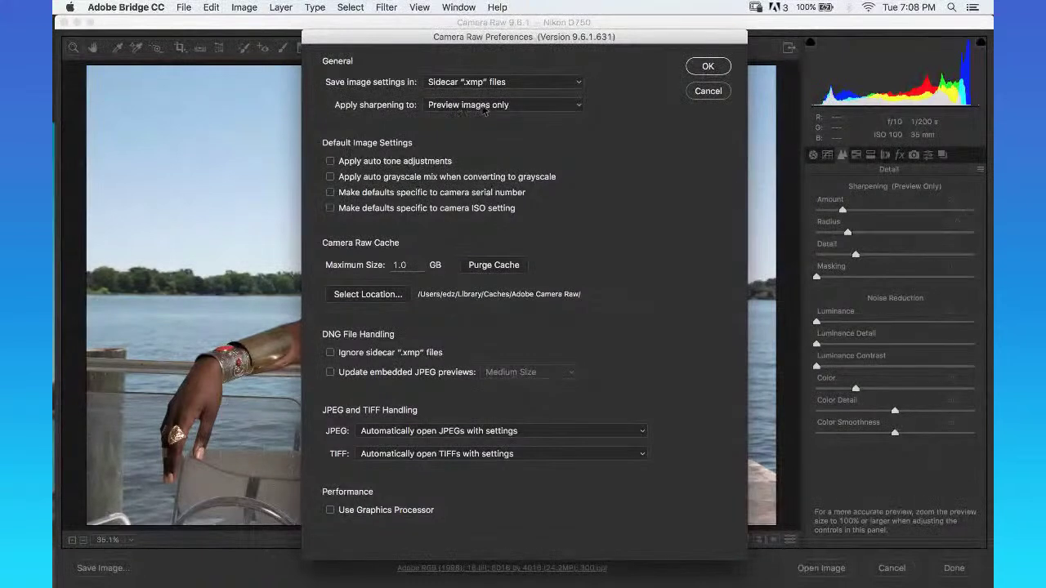
Apply sharpening to All images, confirm the preferences, and raise the sharpening Amount to 101.
{"action": "left_click", "coordinate": [572, 105]}
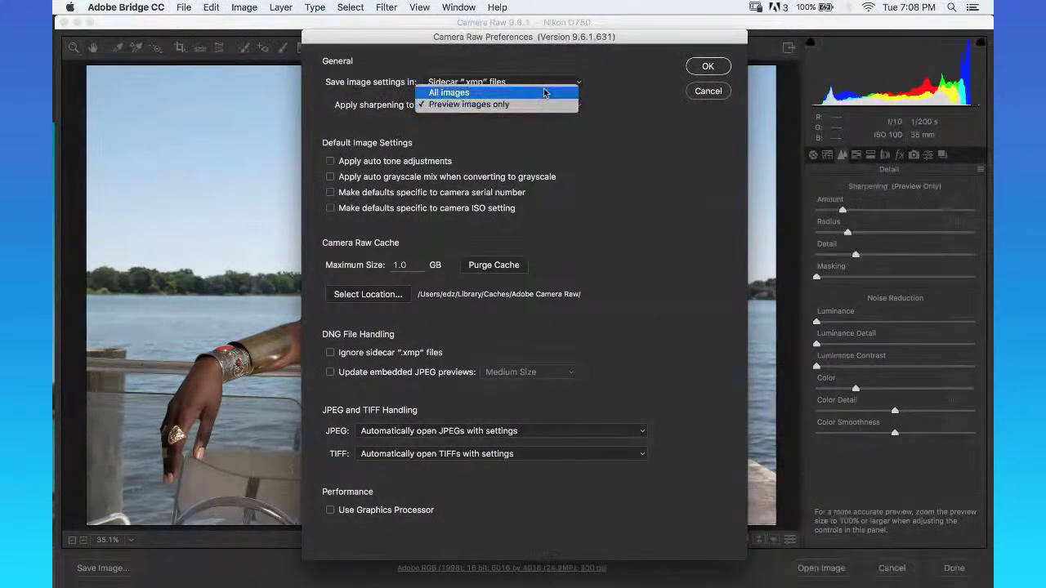
{"action": "left_click", "coordinate": [546, 94]}
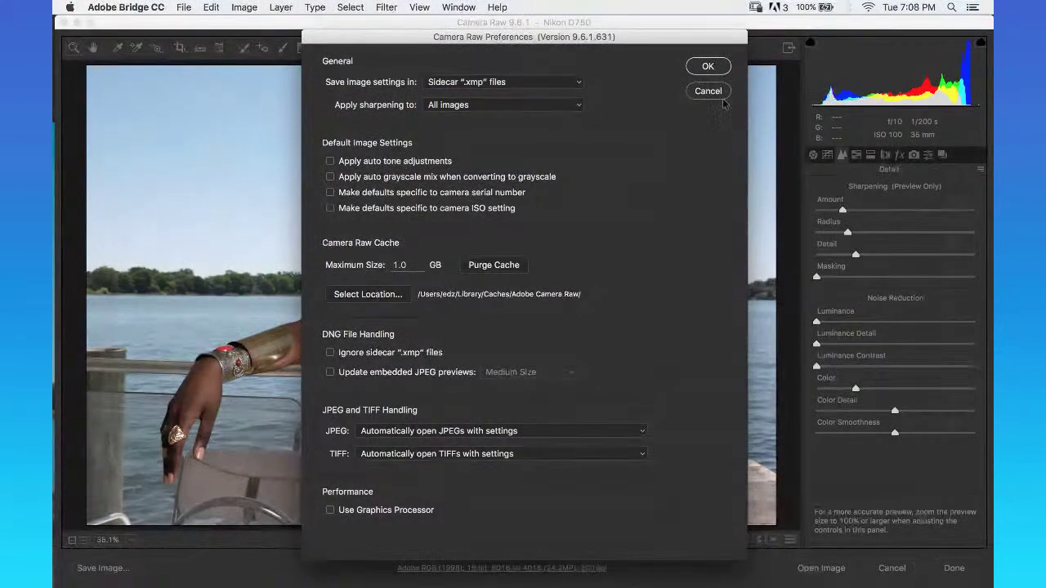
{"action": "left_click", "coordinate": [708, 67]}
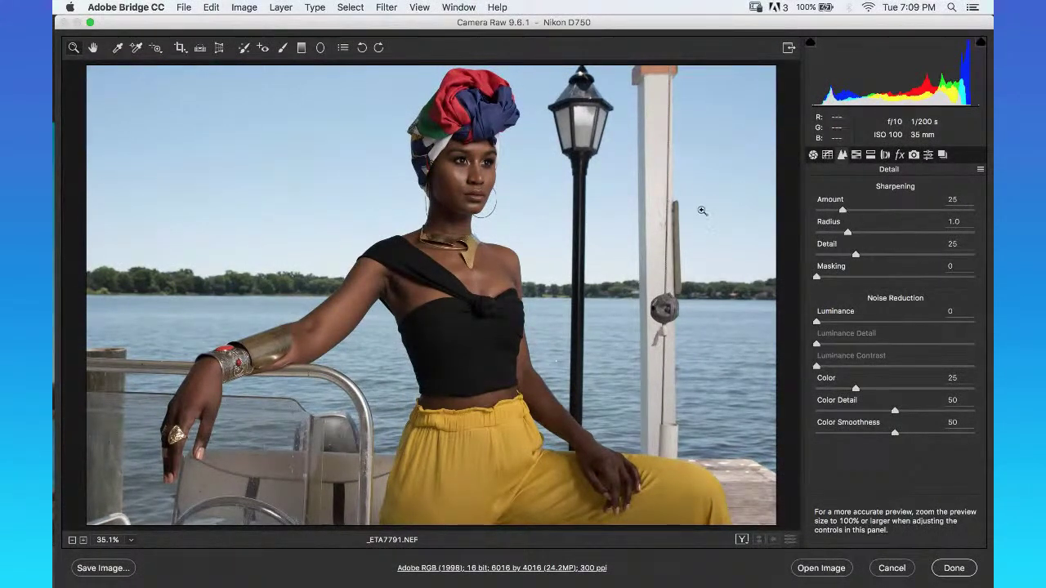
{"action": "left_click", "coordinate": [919, 210]}
Set sharpening Amount to 101 and Detail to 71, zooming in to inspect the skin.
{"action": "left_click_drag", "start_coordinate": [921, 210], "coordinate": [922, 210]}
{"action": "left_click_drag", "start_coordinate": [918, 255], "coordinate": [928, 256]}
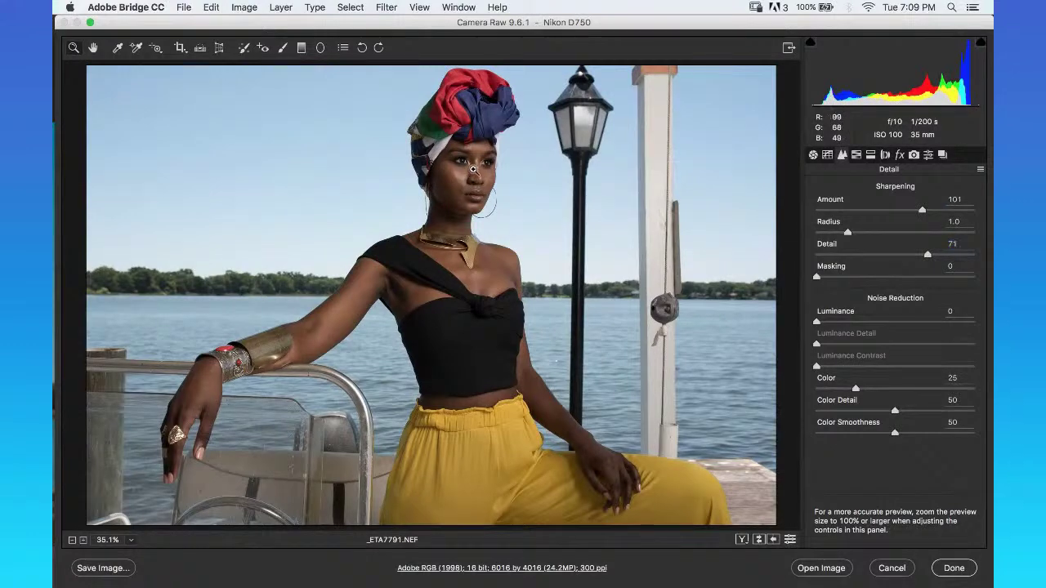
{"action": "left_click", "coordinate": [480, 170]}
{"action": "left_click", "coordinate": [482, 234], "text": "alt"}
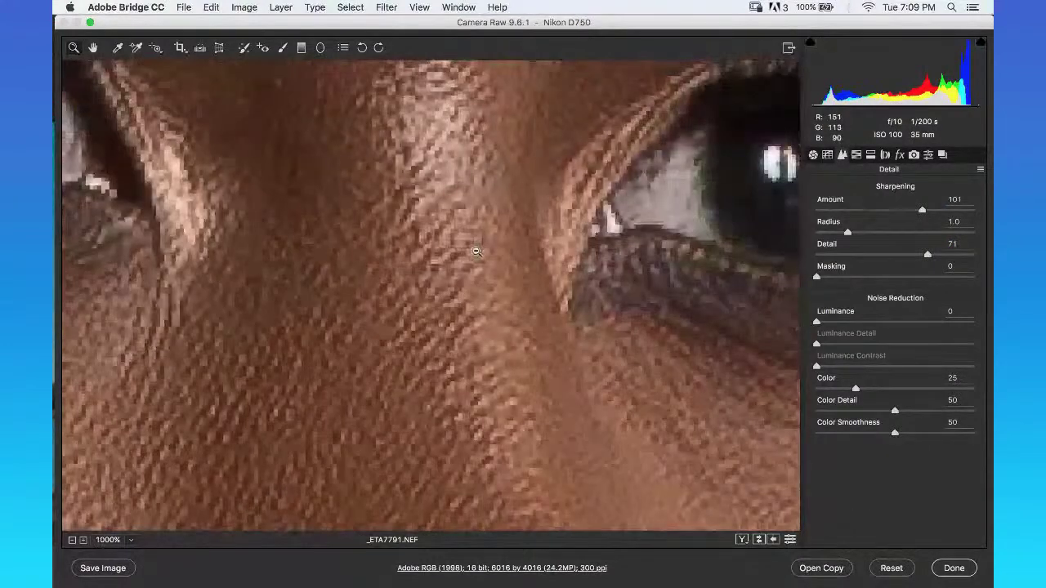
{"action": "left_click", "coordinate": [457, 286], "text": "alt"}
{"action": "left_click", "coordinate": [397, 362], "text": "alt"}
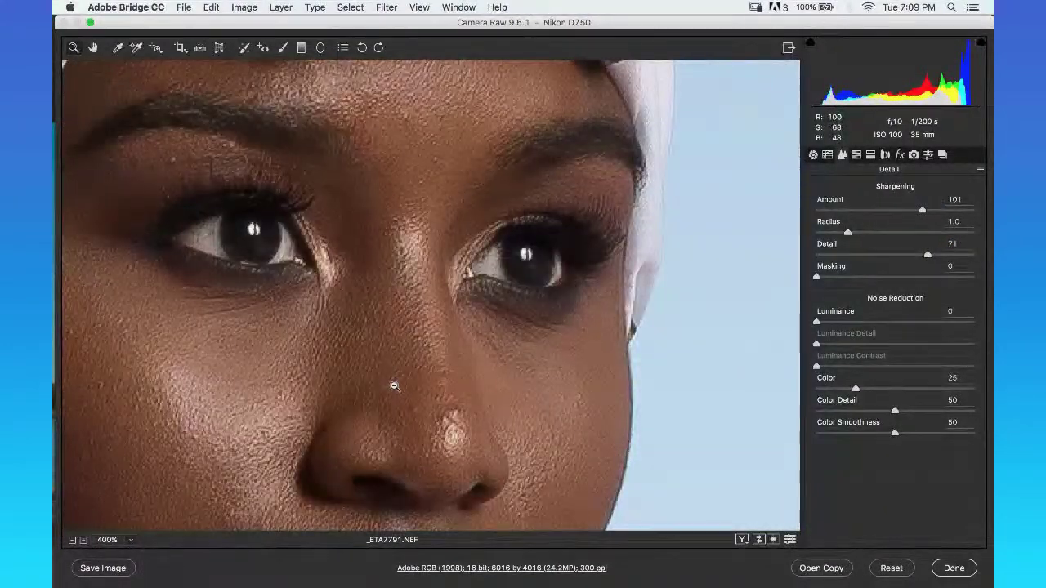
{"action": "left_click", "coordinate": [391, 388], "text": "alt"}
{"action": "left_click", "coordinate": [390, 388], "text": "alt"}
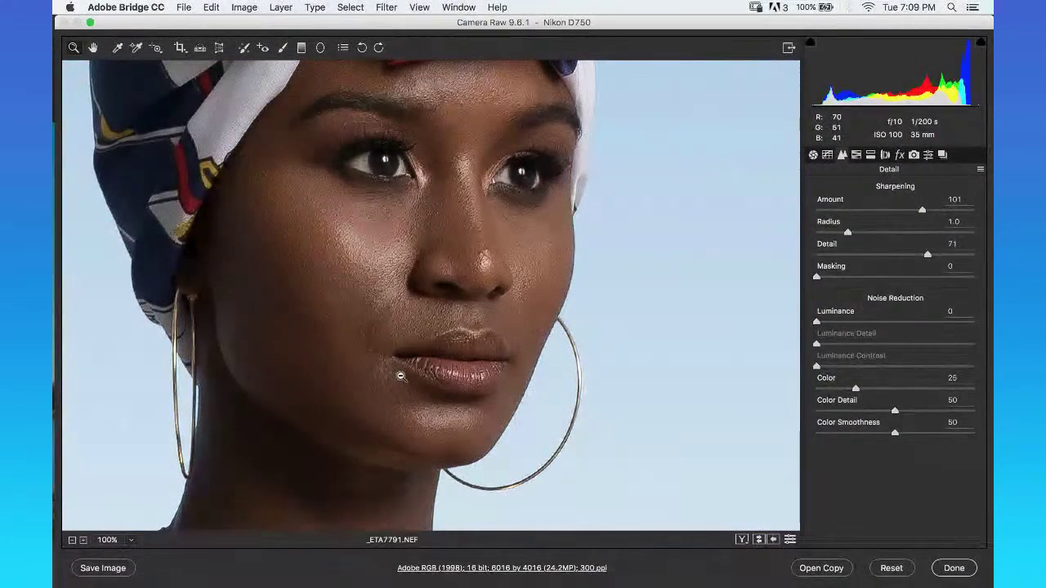
{"action": "left_click", "coordinate": [425, 293], "text": "alt"}
{"action": "left_click", "coordinate": [426, 293], "text": "alt"}
{"action": "left_click", "coordinate": [417, 302], "text": "alt"}
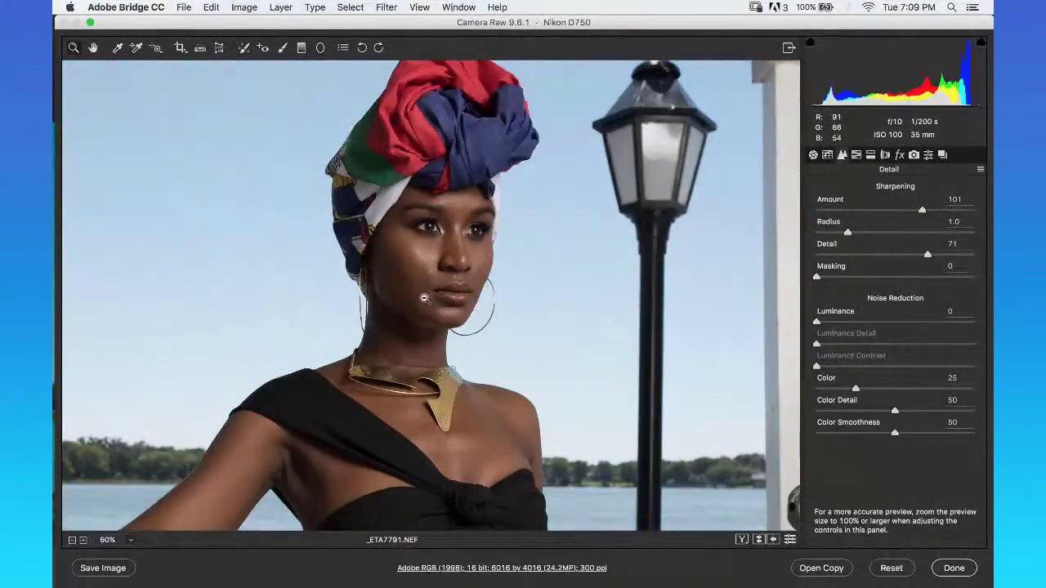
{"action": "left_click", "coordinate": [412, 299], "text": "alt"}
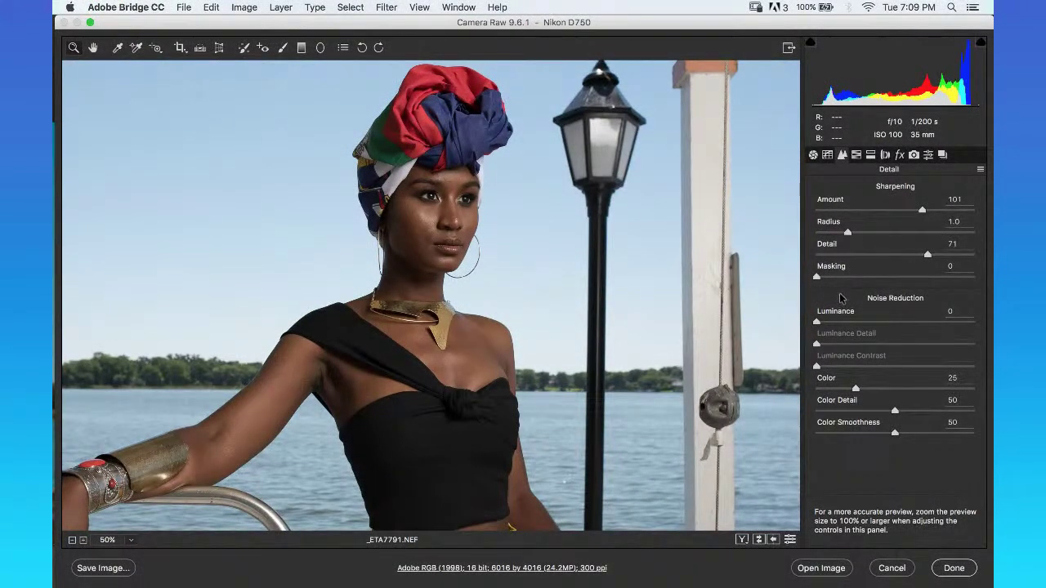
Raise Masking to 64 while previewing the mask, then fit the photo in view.
{"action": "key", "text": "alt"}
{"action": "left_click_drag", "start_coordinate": [817, 277], "coordinate": [916, 278]}
{"action": "left_click", "coordinate": [131, 540]}
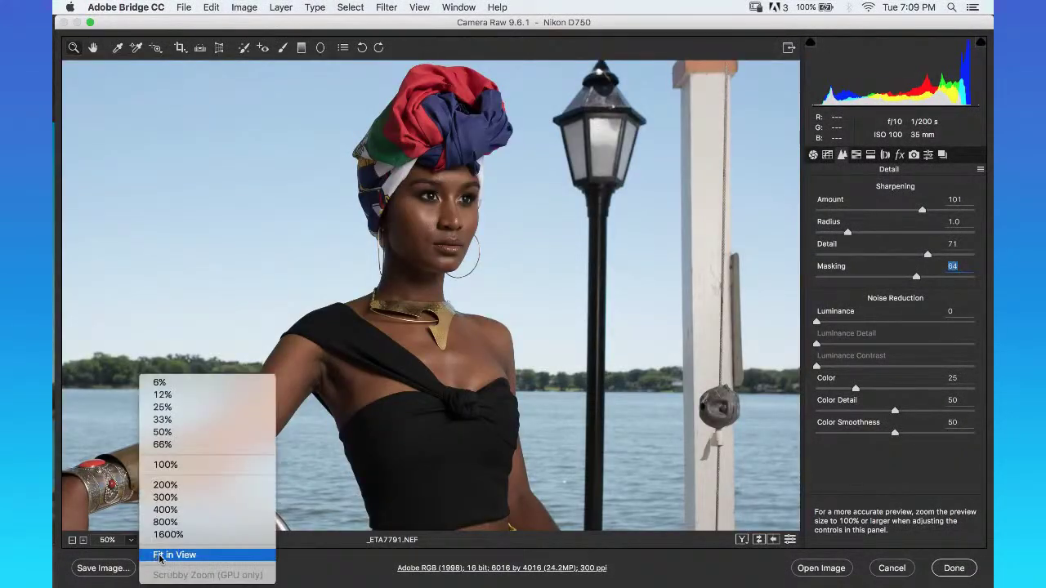
{"action": "left_click", "coordinate": [167, 556]}
{"action": "key", "text": "alt"}
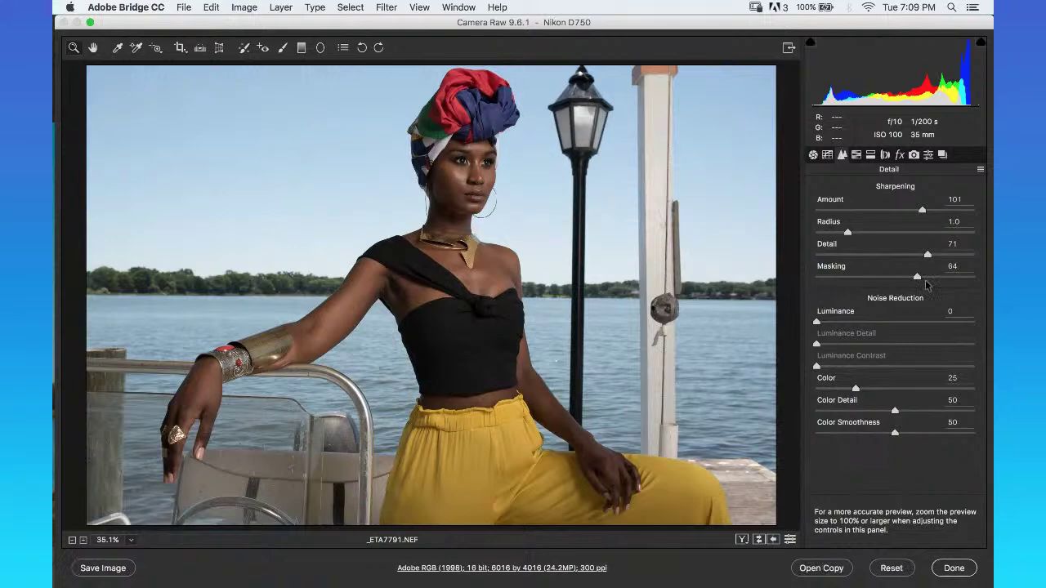
Preview the mask with Masking at 98, then cancel Camera Raw without saving.
{"action": "left_click_drag", "start_coordinate": [918, 280], "coordinate": [969, 279]}
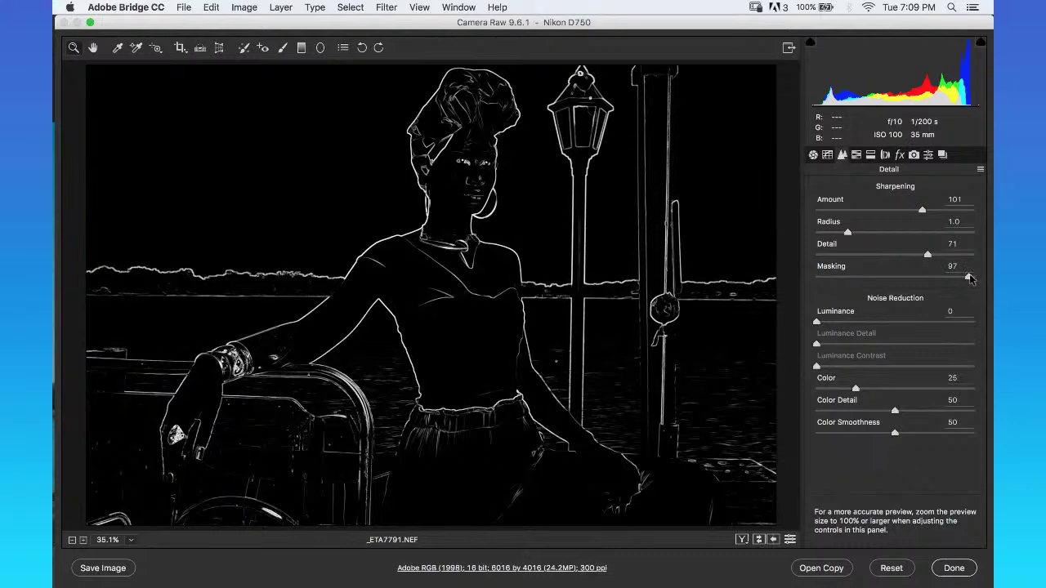
{"action": "left_click_drag", "start_coordinate": [971, 279], "coordinate": [972, 279]}
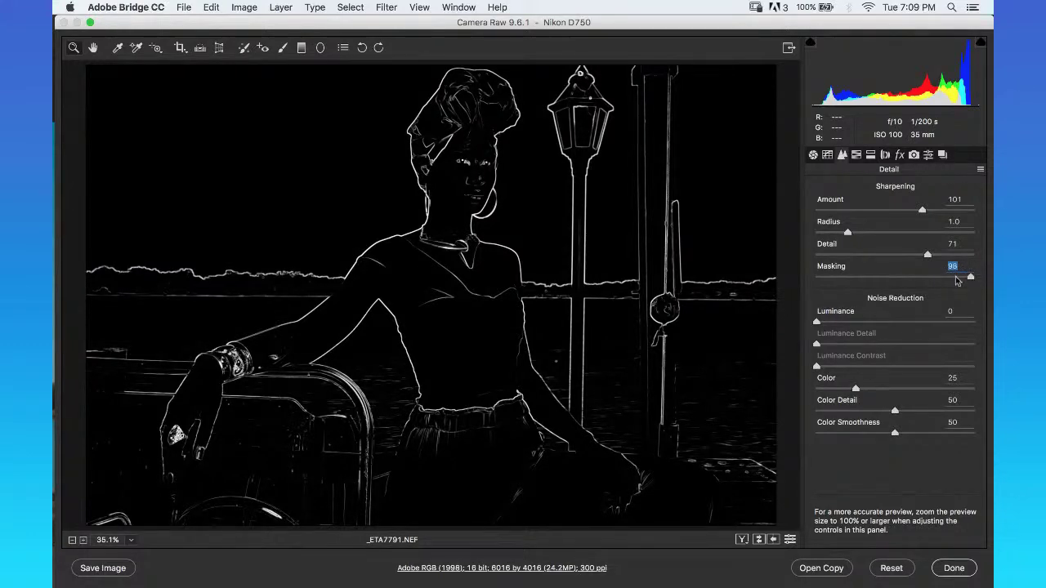
{"action": "left_click_drag", "start_coordinate": [957, 281], "coordinate": [957, 280]}
{"action": "key", "text": "alt"}
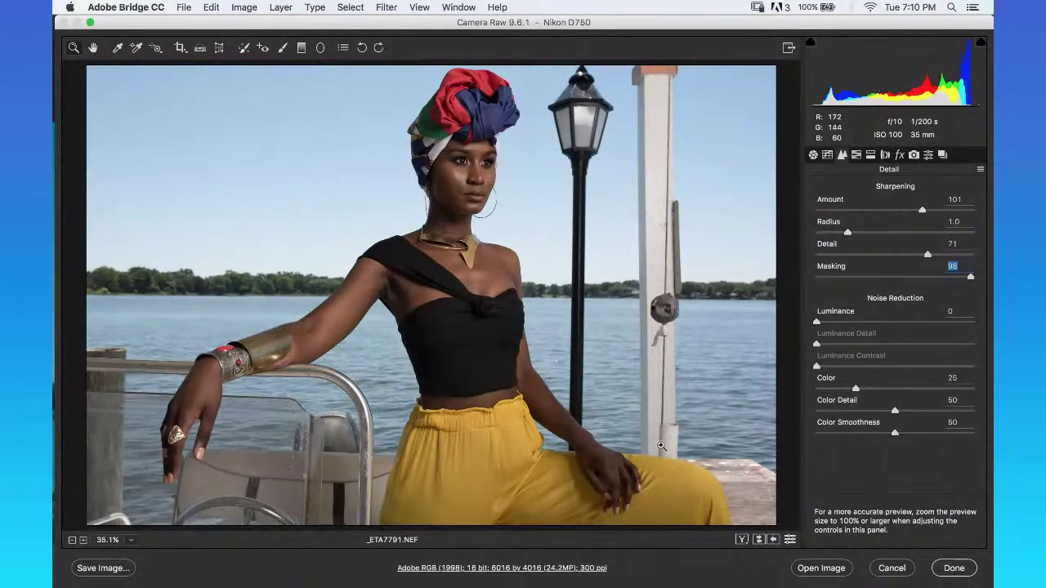
{"action": "left_click", "coordinate": [891, 569]}
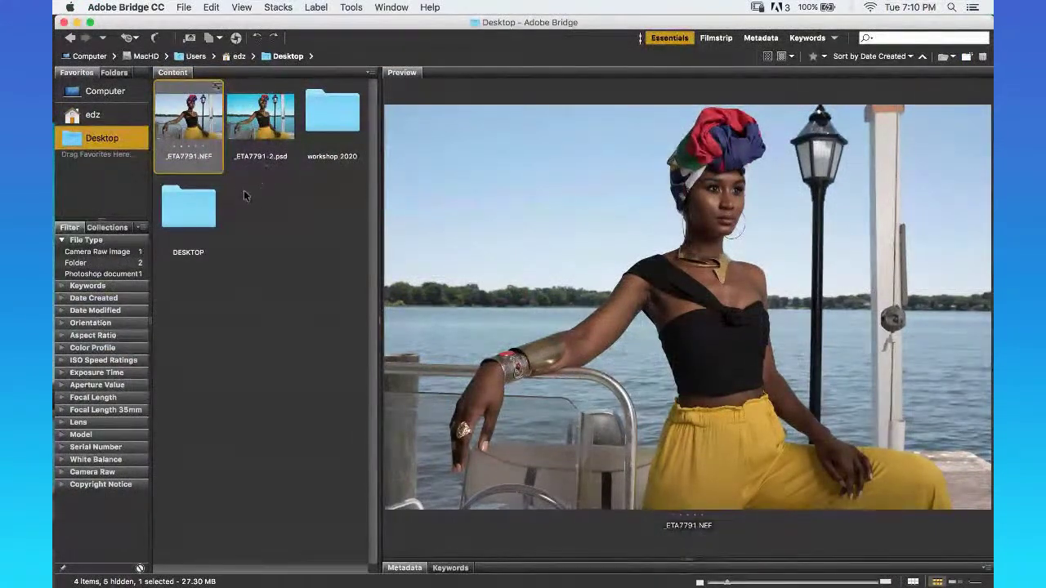
{"action": "key", "text": "ctrl+Up"}
Return to Photoshop, zoom in on the model's face and pick the Healing Brush.
{"action": "left_click", "coordinate": [374, 221]}
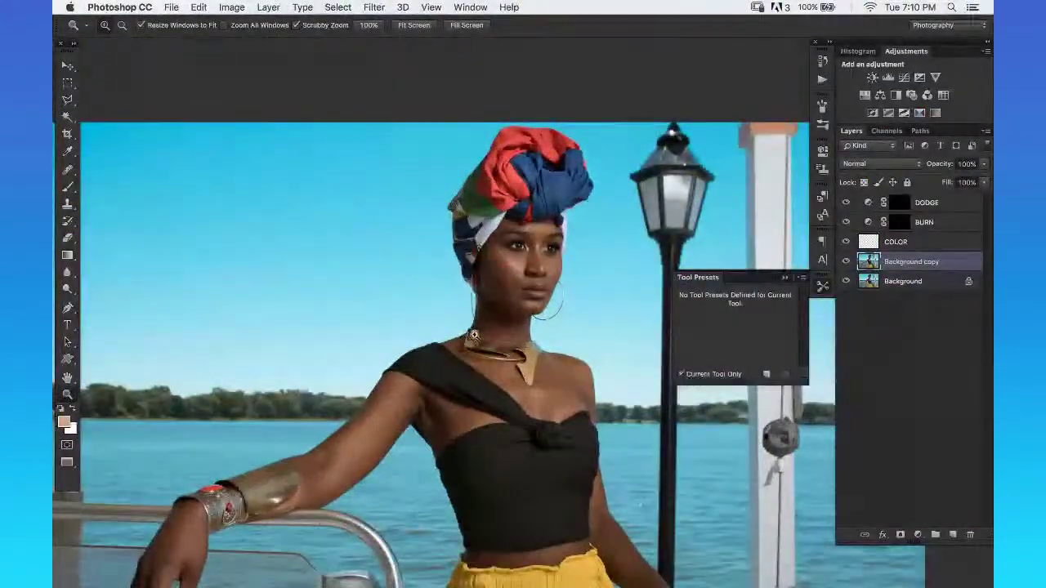
{"action": "left_click", "coordinate": [564, 282], "text": "alt"}
{"action": "left_click_drag", "start_coordinate": [499, 321], "coordinate": [739, 281]}
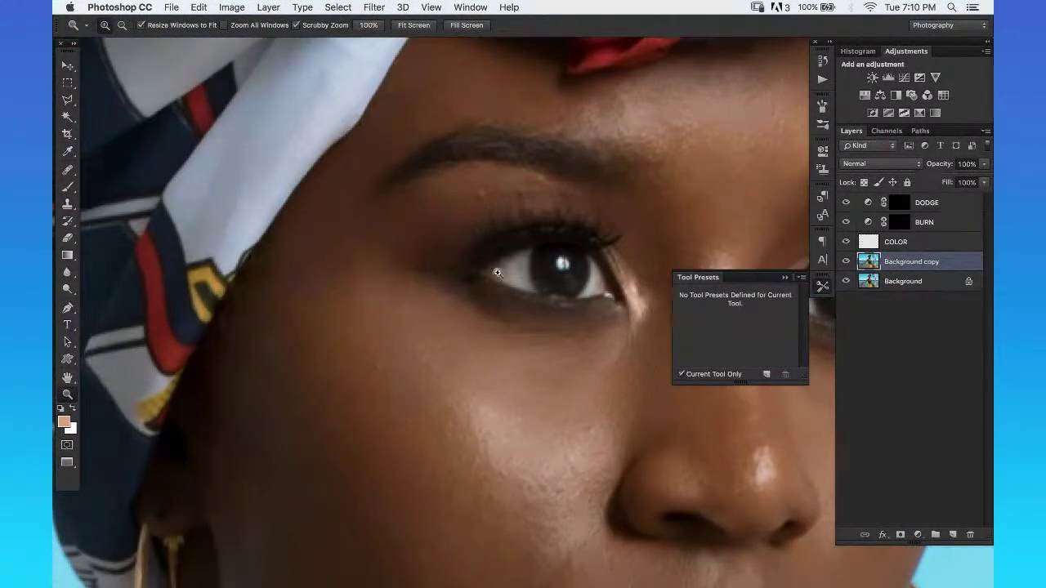
{"action": "key", "text": "j"}
{"action": "key", "text": "super+space"}
{"action": "left_click_drag", "start_coordinate": [482, 200], "coordinate": [497, 181]}
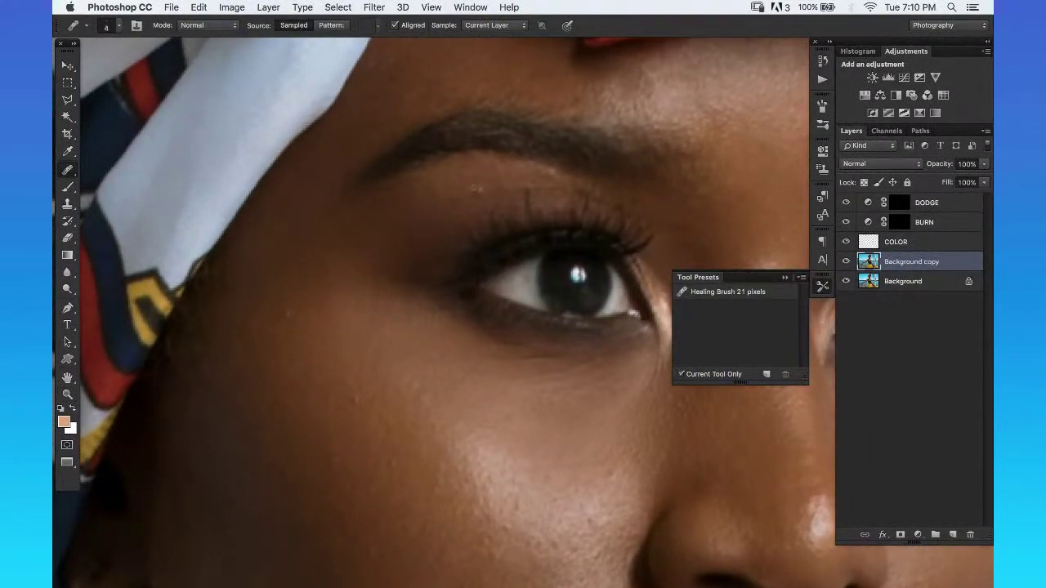
{"action": "key", "text": "super+space"}
{"action": "mouse_move", "coordinate": [492, 177]}
{"action": "left_mouse_down"}
{"action": "mouse_move", "coordinate": [449, 234]}
{"action": "mouse_move", "coordinate": [479, 205]}
{"action": "left_mouse_up"}
Sample clean skin and heal spots around the left eye with a size-4 brush.
{"action": "left_click", "coordinate": [478, 187], "text": "alt"}
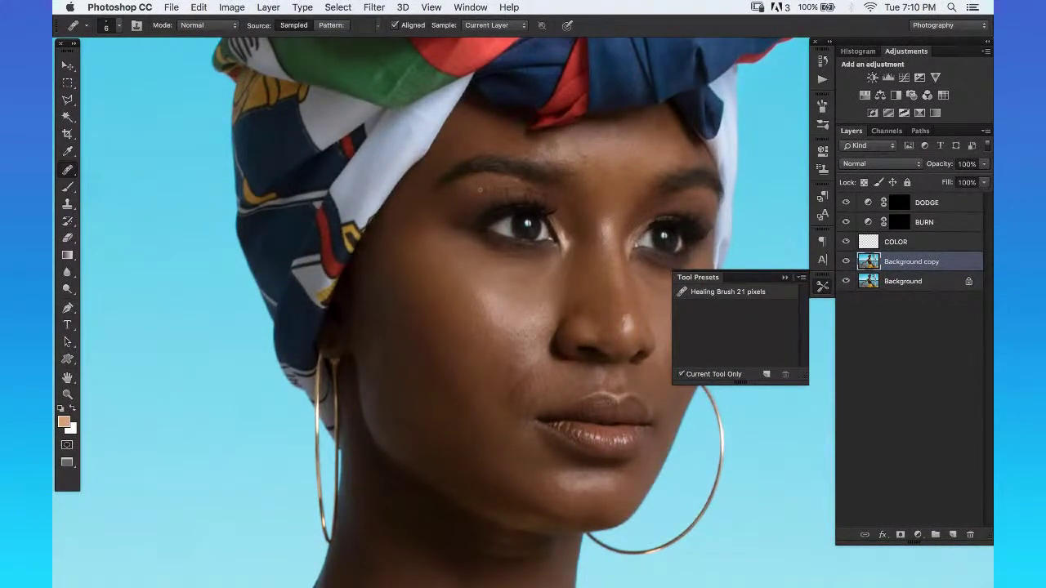
{"action": "key", "text": "super+space"}
{"action": "left_click_drag", "start_coordinate": [479, 180], "coordinate": [486, 187]}
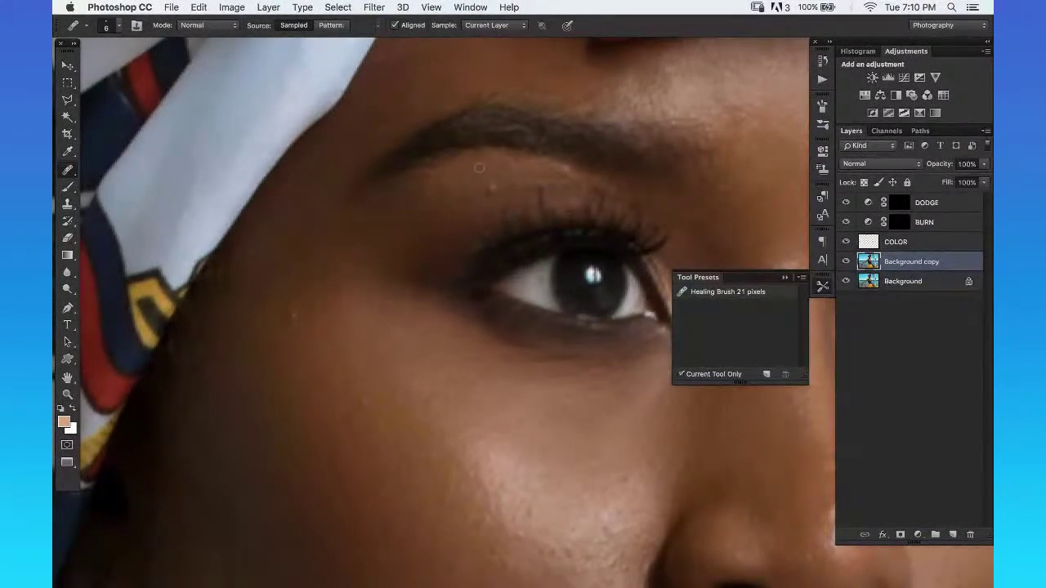
{"action": "key", "text": "bracketleft"}
{"action": "key", "text": "bracketleft"}
{"action": "scroll", "coordinate": [344, 323], "scroll_direction": "down", "scroll_amount": 5}
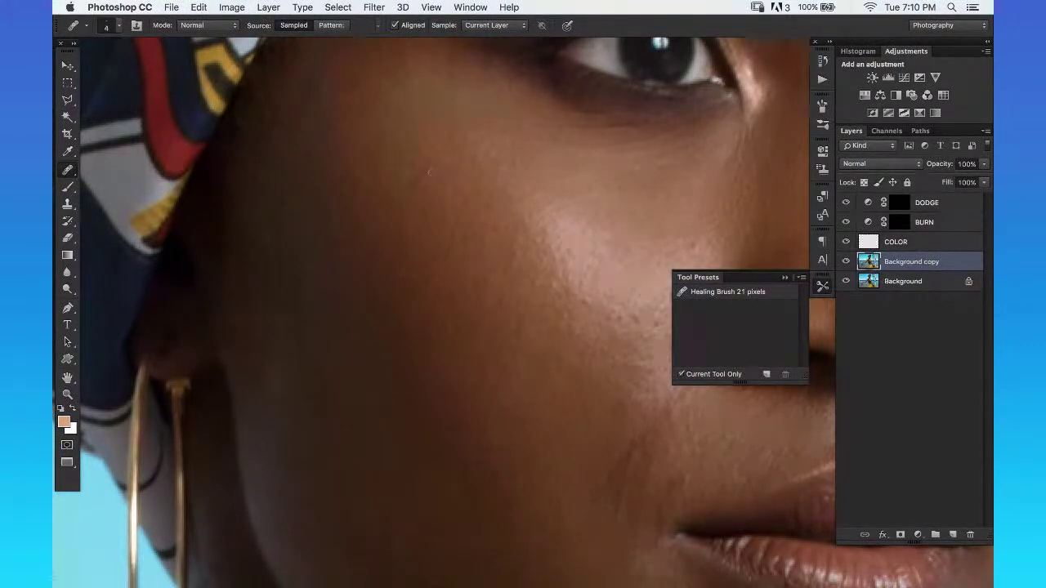
{"action": "scroll", "coordinate": [351, 227], "scroll_direction": "right", "scroll_amount": 4}
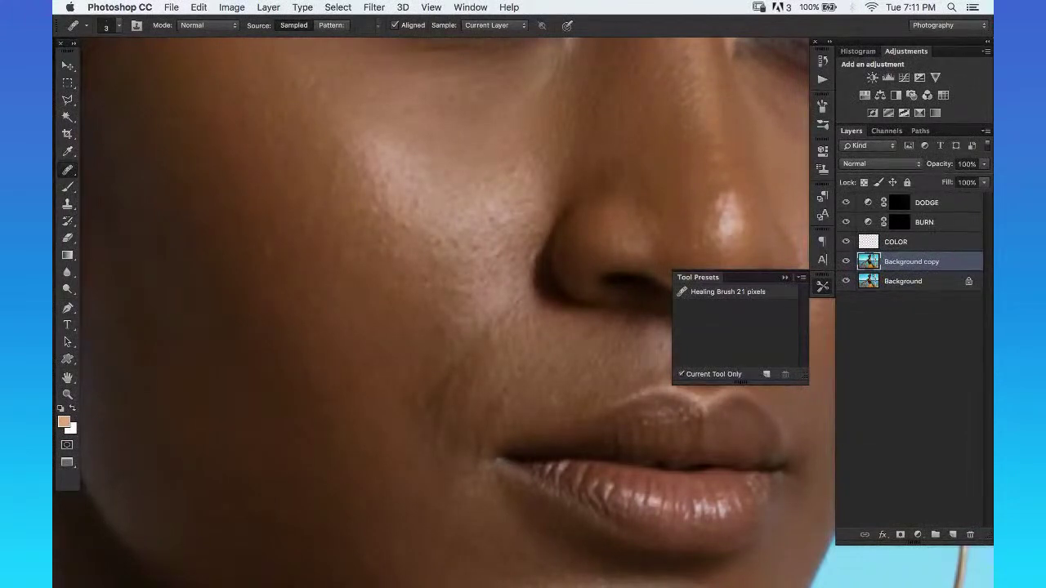
{"action": "left_click_drag", "start_coordinate": [666, 167], "coordinate": [296, 261]}
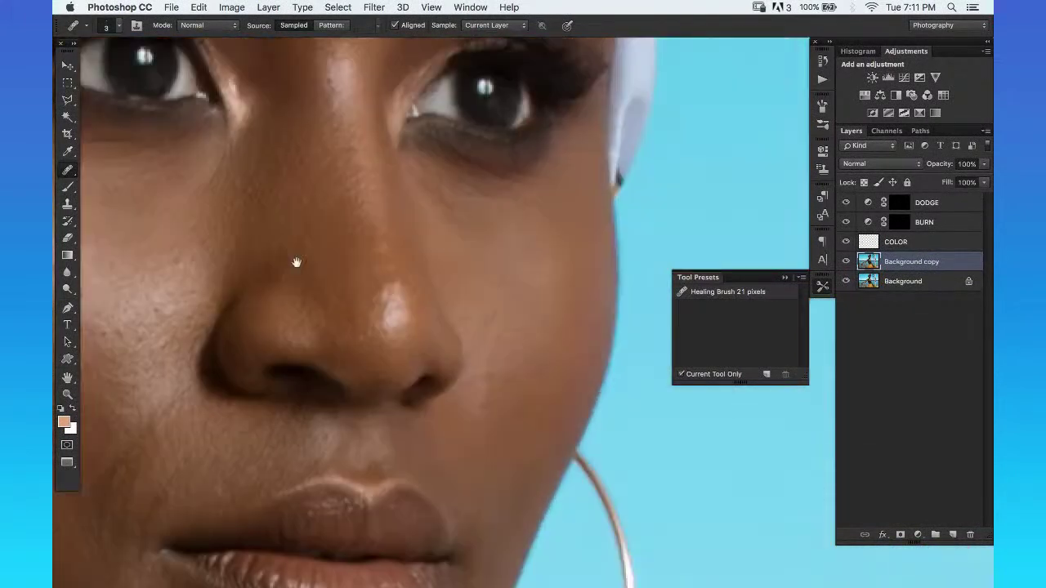
{"action": "key", "text": "bracketright"}
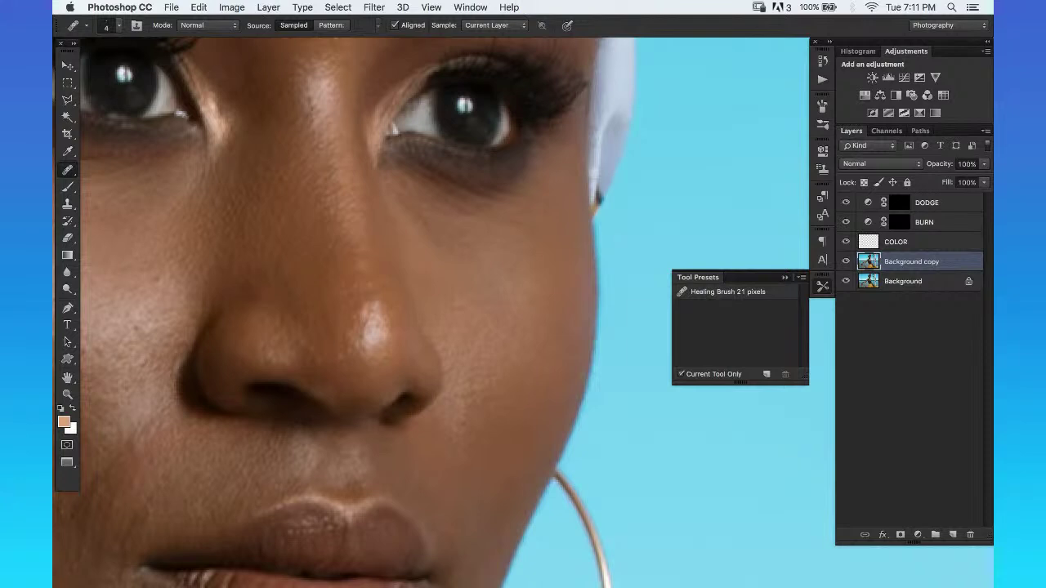
{"action": "key", "text": "super+z"}
{"action": "key", "text": "z"}
{"action": "left_click", "coordinate": [448, 225]}
{"action": "scroll", "coordinate": [457, 228], "scroll_direction": "left", "scroll_amount": 3}
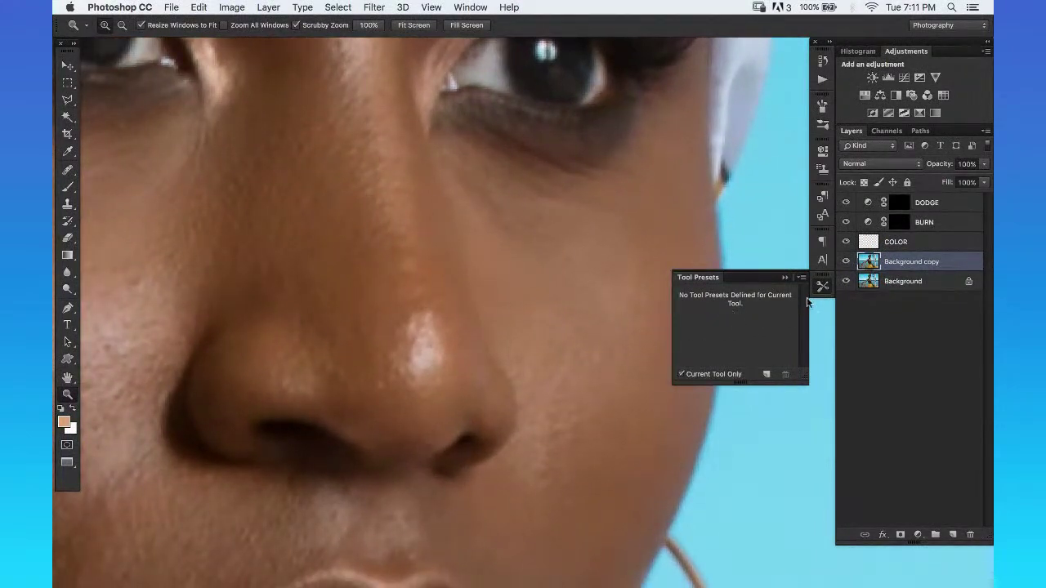
{"action": "key", "text": "s"}
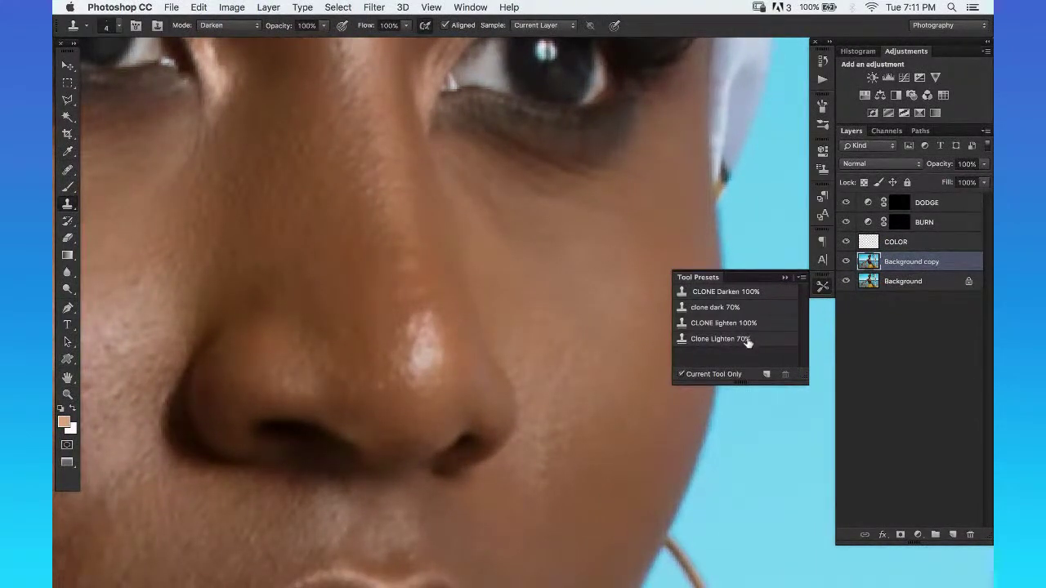
Load the Clone Lighten 70% preset and compare with the Background copy hidden and shown.
{"action": "left_click", "coordinate": [752, 339]}
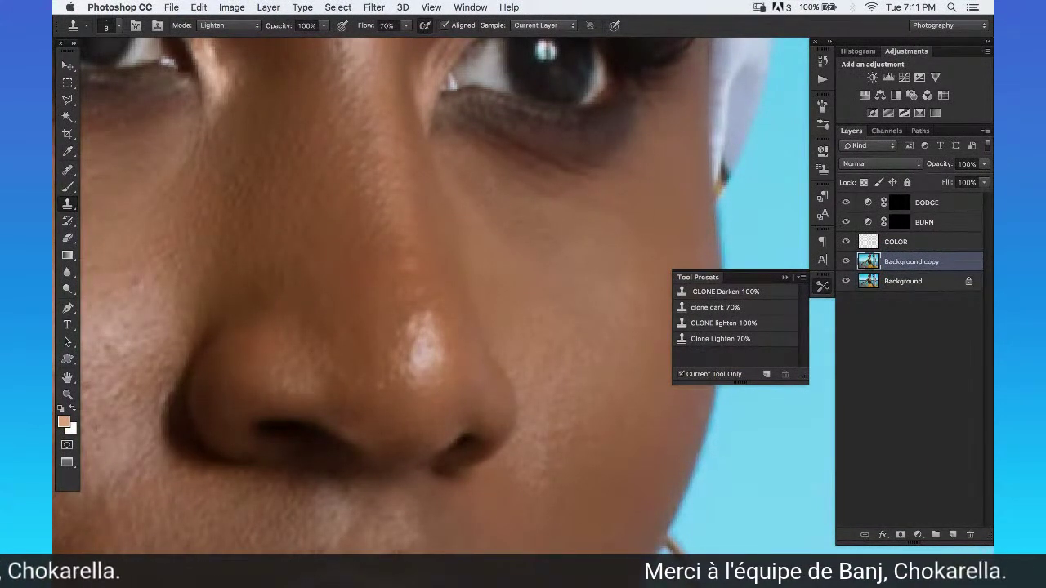
{"action": "left_click", "coordinate": [845, 261]}
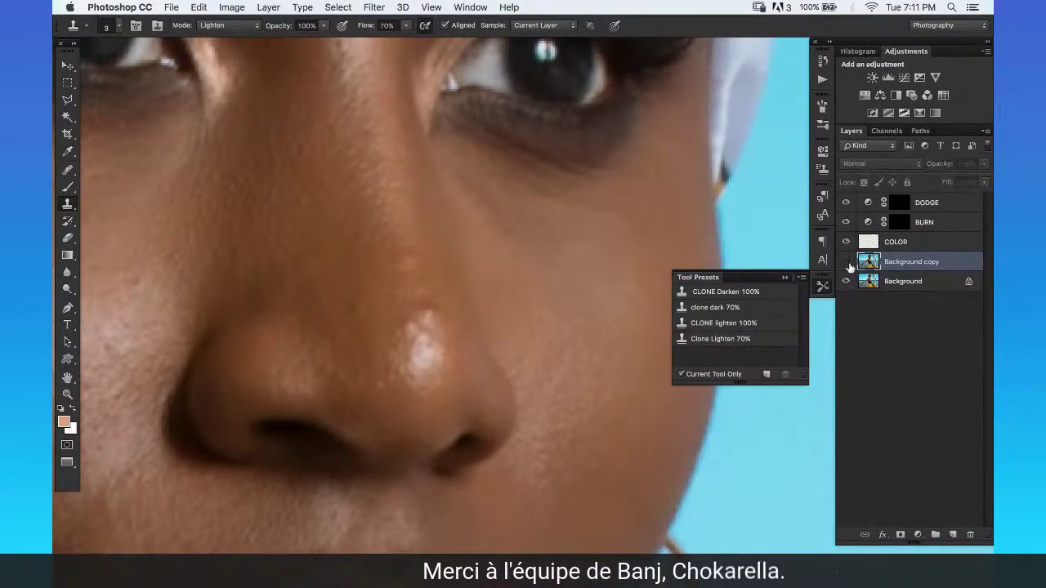
{"action": "left_click", "coordinate": [846, 261]}
{"action": "mouse_move", "coordinate": [727, 307]}
{"action": "left_mouse_down"}
{"action": "mouse_move", "coordinate": [777, 307]}
{"action": "mouse_move", "coordinate": [728, 307]}
{"action": "left_mouse_up"}
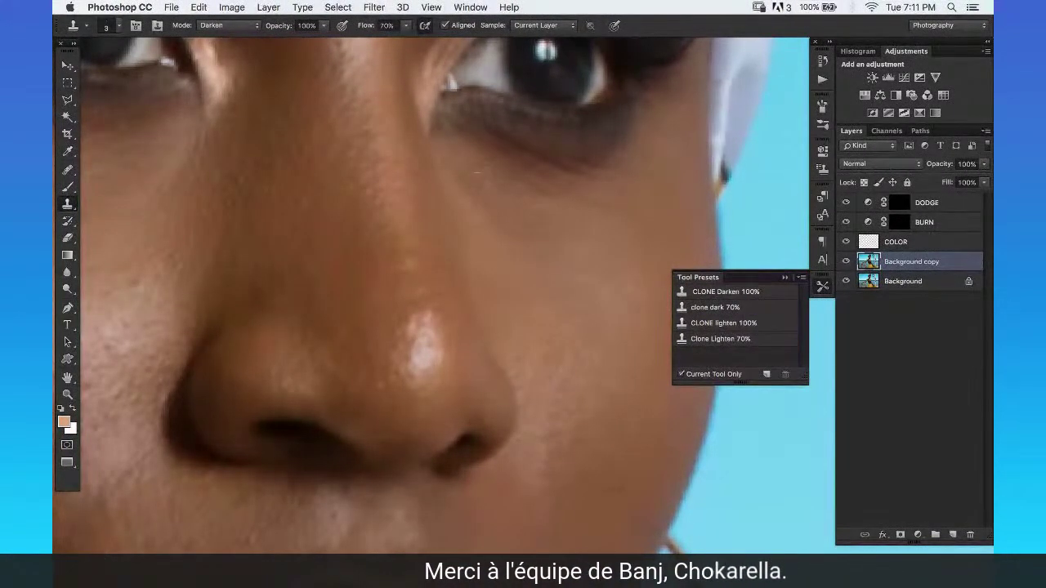
{"action": "key", "text": "z"}
{"action": "key", "text": "super+0"}
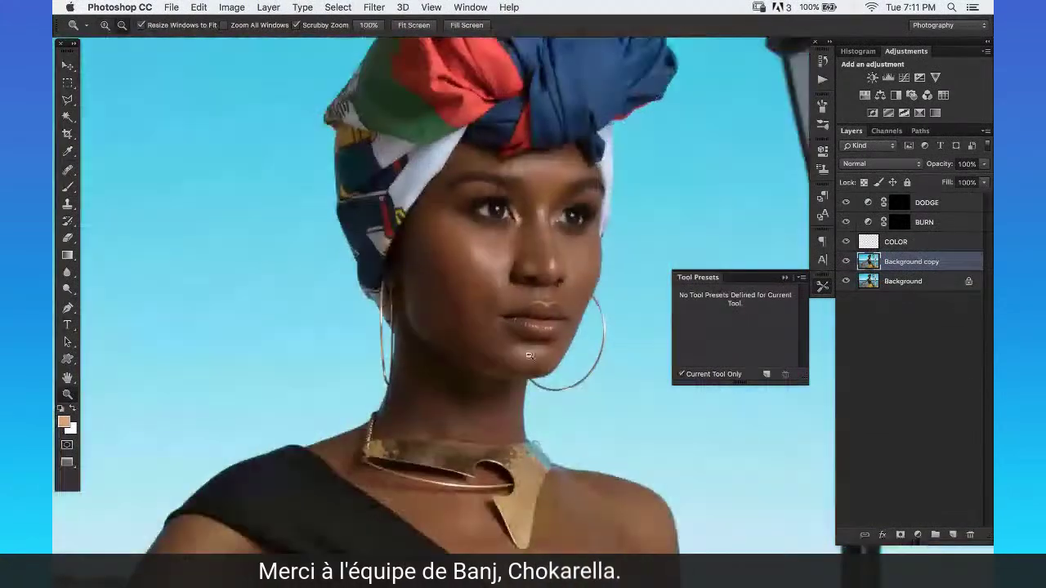
{"action": "left_click", "coordinate": [583, 292]}
{"action": "left_click", "coordinate": [846, 261]}
{"action": "left_click", "coordinate": [847, 261]}
{"action": "left_click_drag", "start_coordinate": [607, 223], "coordinate": [691, 177]}
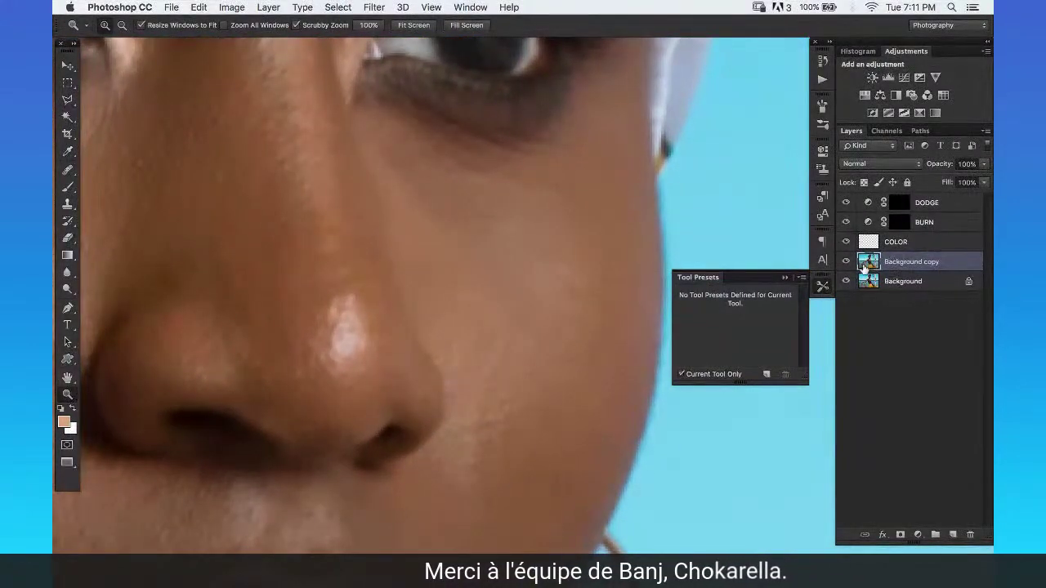
Lighten the dark specks on the nose using Clone Lighten 70% at brush size 3.
{"action": "key", "text": "s"}
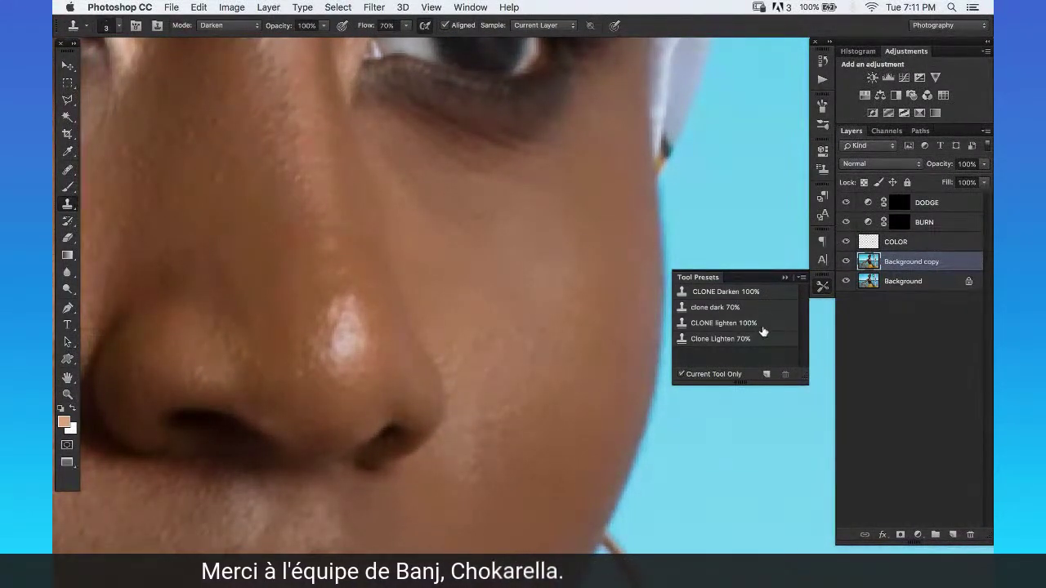
{"action": "left_click", "coordinate": [763, 337]}
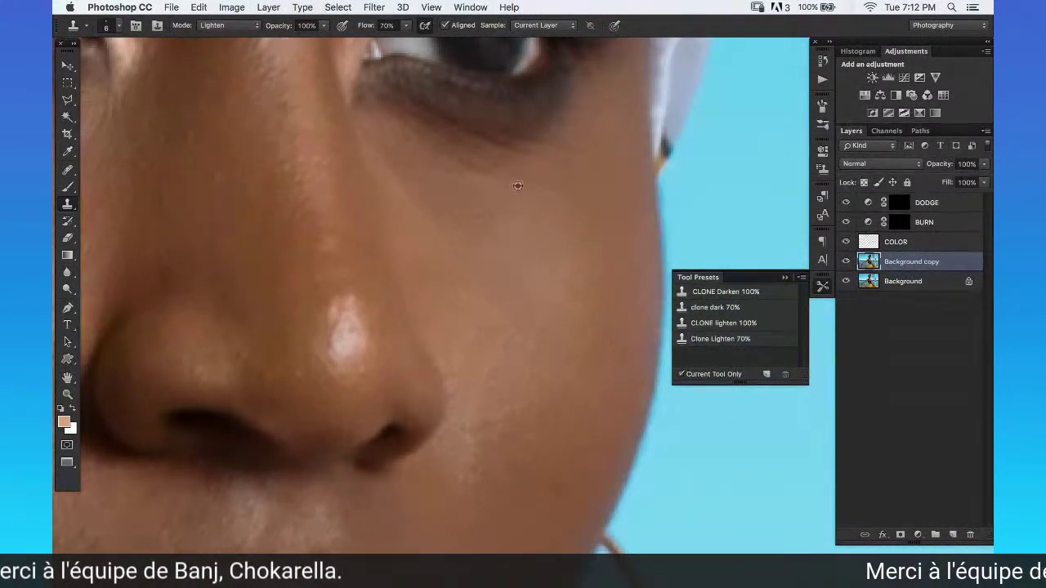
{"action": "key", "text": "bracketleft"}
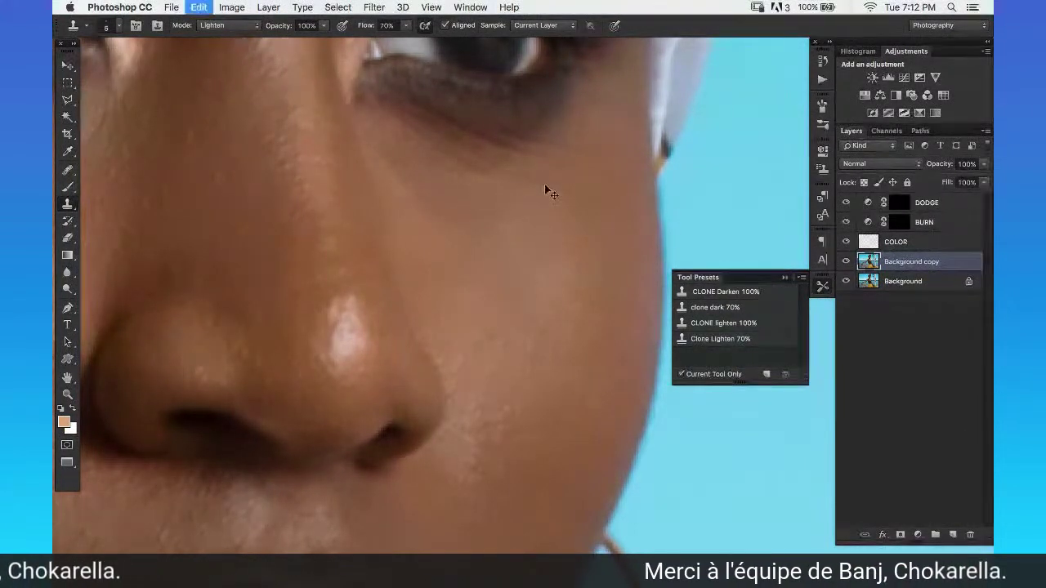
{"action": "key", "text": "bracketleft"}
{"action": "key", "text": "bracketleft"}
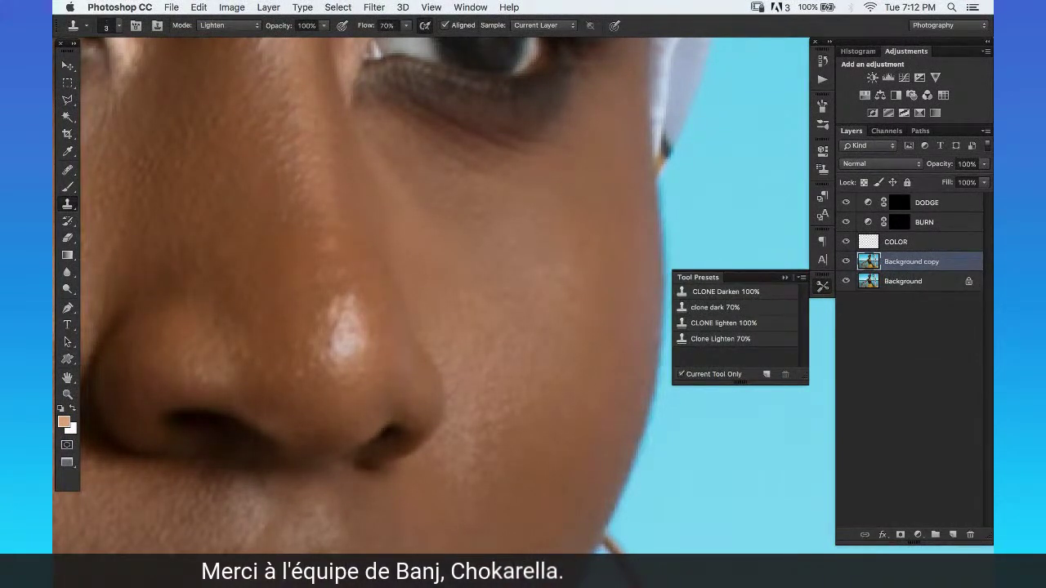
{"action": "scroll", "coordinate": [518, 175], "scroll_direction": "left", "scroll_amount": 5}
{"action": "scroll", "coordinate": [518, 175], "scroll_direction": "up", "scroll_amount": 2}
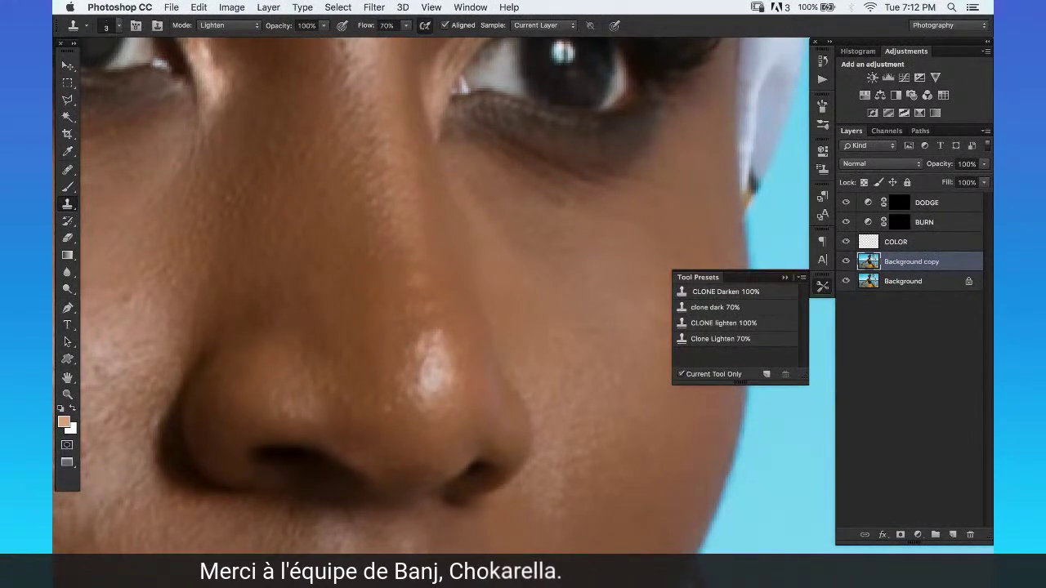
{"action": "scroll", "coordinate": [380, 297], "scroll_direction": "left", "scroll_amount": 6}
{"action": "scroll", "coordinate": [381, 297], "scroll_direction": "down", "scroll_amount": 3}
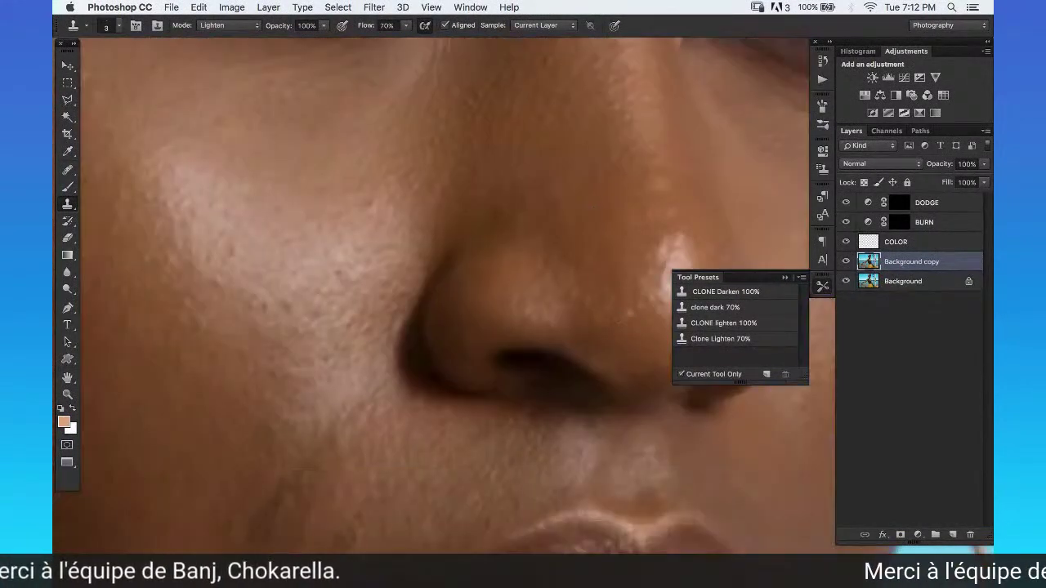
{"action": "scroll", "coordinate": [617, 330], "scroll_direction": "right", "scroll_amount": 3}
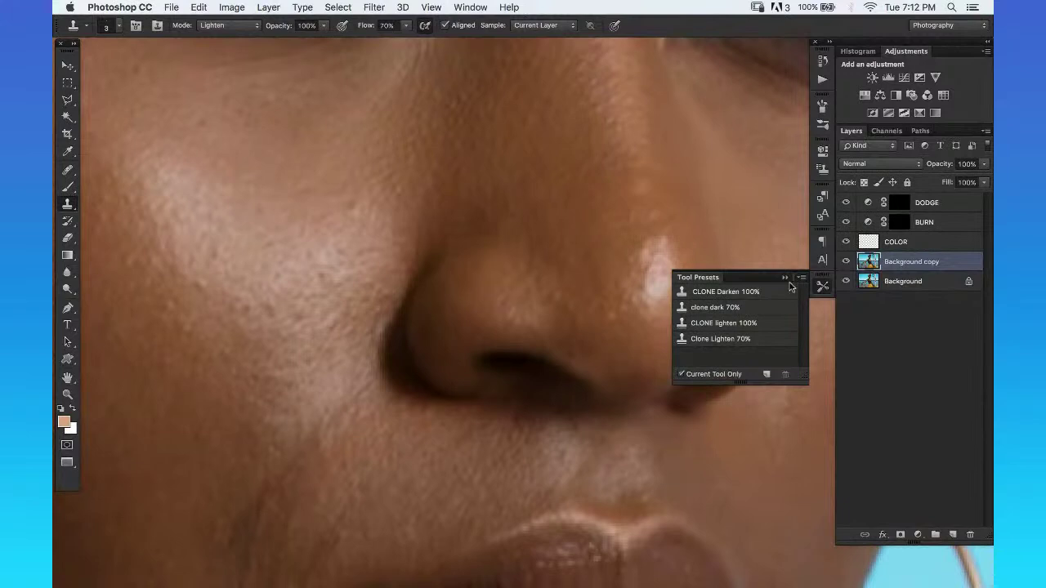
{"action": "key", "text": "j"}
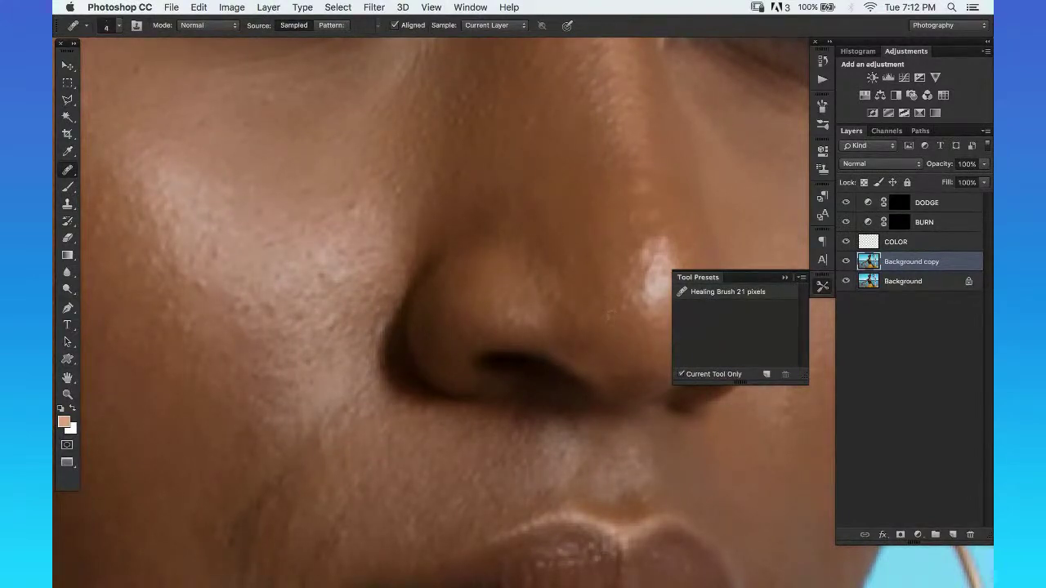
Enlarge the brush slightly, sample skin near the eyebrow and heal a blemish below it.
{"action": "scroll", "coordinate": [473, 283], "scroll_direction": "up", "scroll_amount": 10}
{"action": "scroll", "coordinate": [473, 283], "scroll_direction": "left", "scroll_amount": 3}
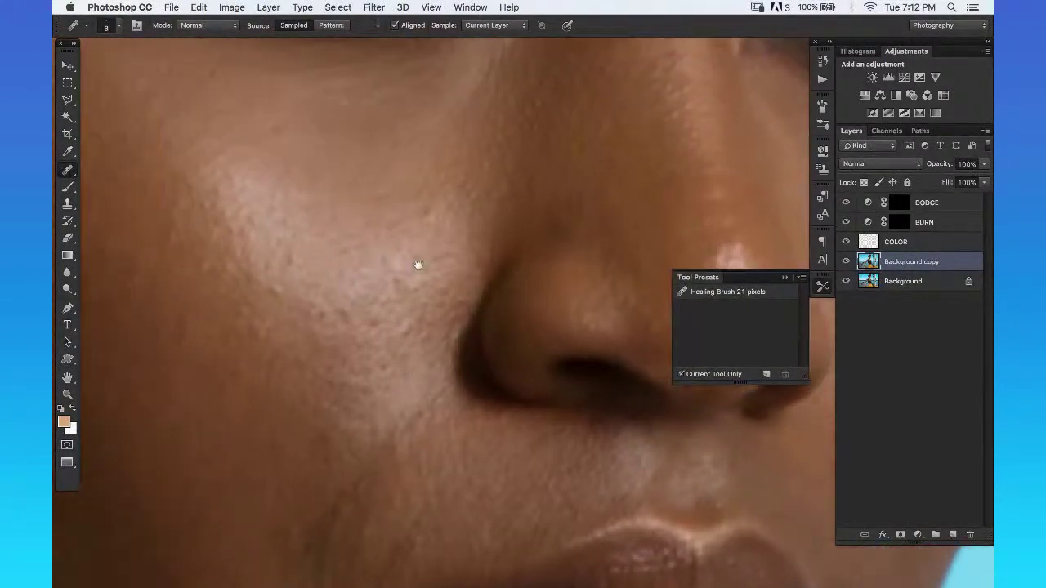
{"action": "scroll", "coordinate": [490, 271], "scroll_direction": "right", "scroll_amount": 5}
{"action": "scroll", "coordinate": [496, 292], "scroll_direction": "up", "scroll_amount": 2}
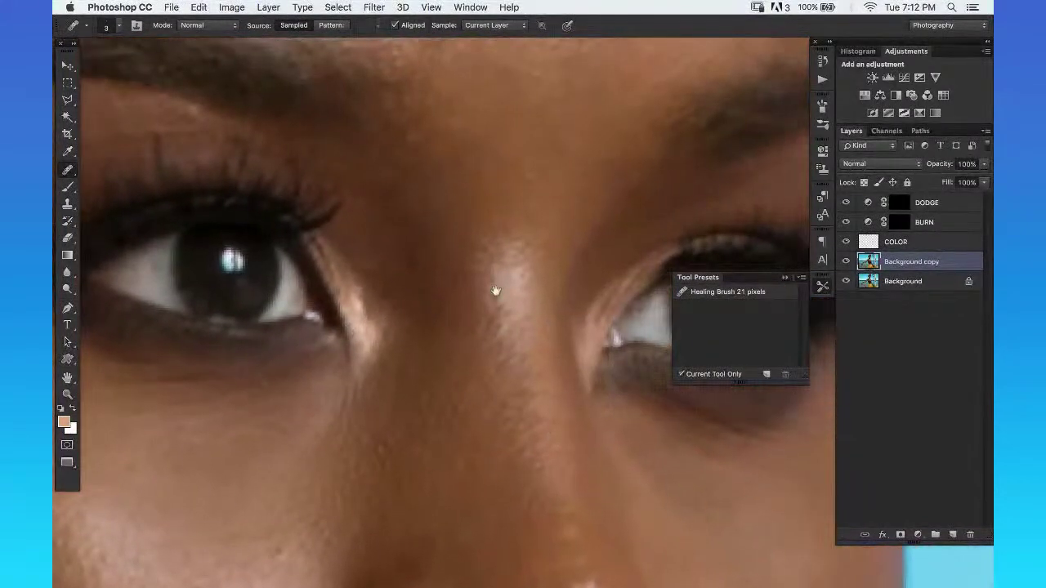
{"action": "key", "text": "bracketright"}
{"action": "scroll", "coordinate": [553, 136], "scroll_direction": "up", "scroll_amount": 4}
{"action": "scroll", "coordinate": [553, 136], "scroll_direction": "right", "scroll_amount": 1}
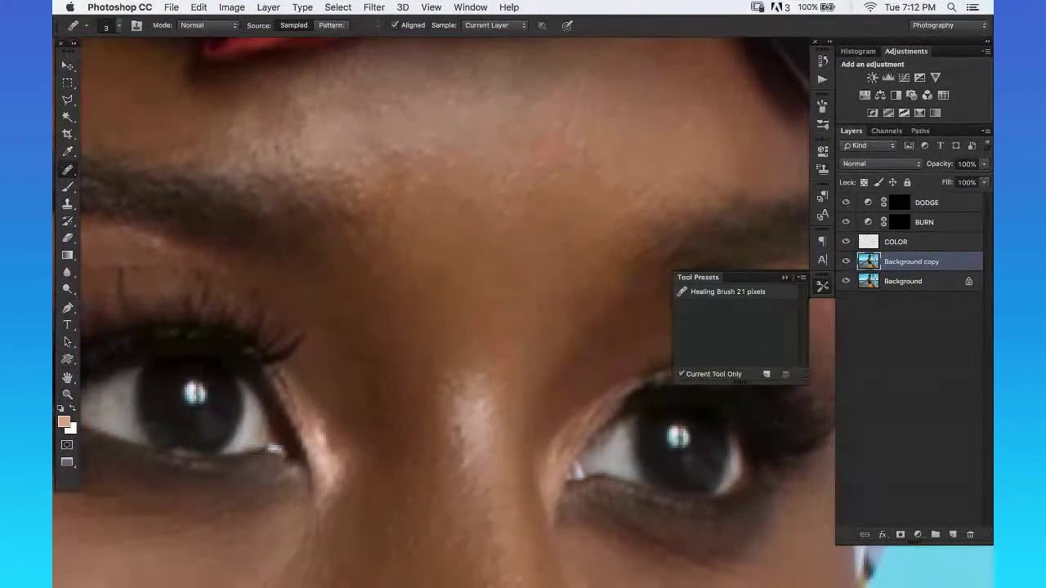
{"action": "scroll", "coordinate": [490, 217], "scroll_direction": "left", "scroll_amount": 5}
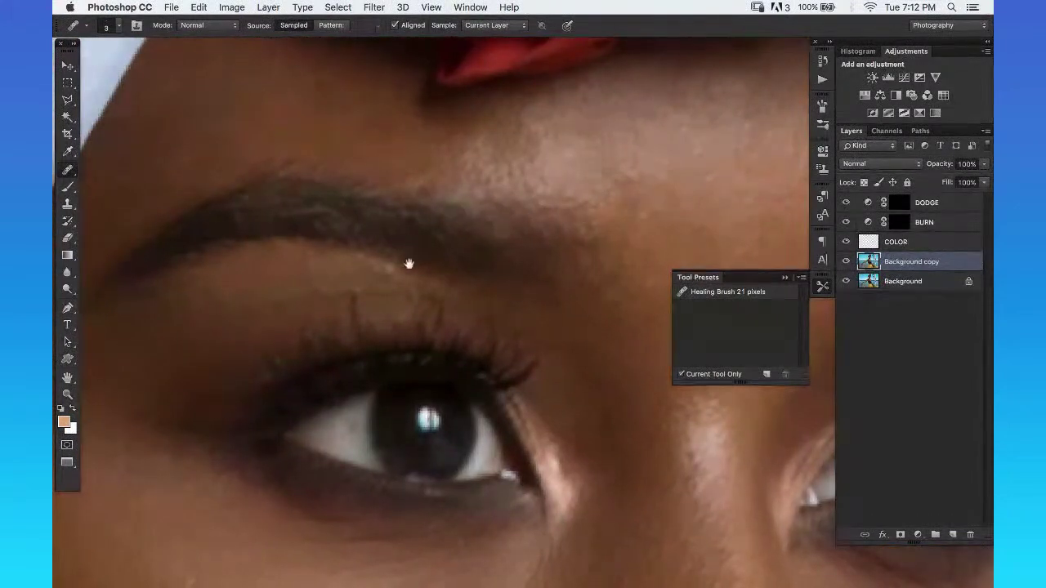
{"action": "scroll", "coordinate": [458, 215], "scroll_direction": "left", "scroll_amount": 1}
{"action": "scroll", "coordinate": [421, 242], "scroll_direction": "up", "scroll_amount": 3}
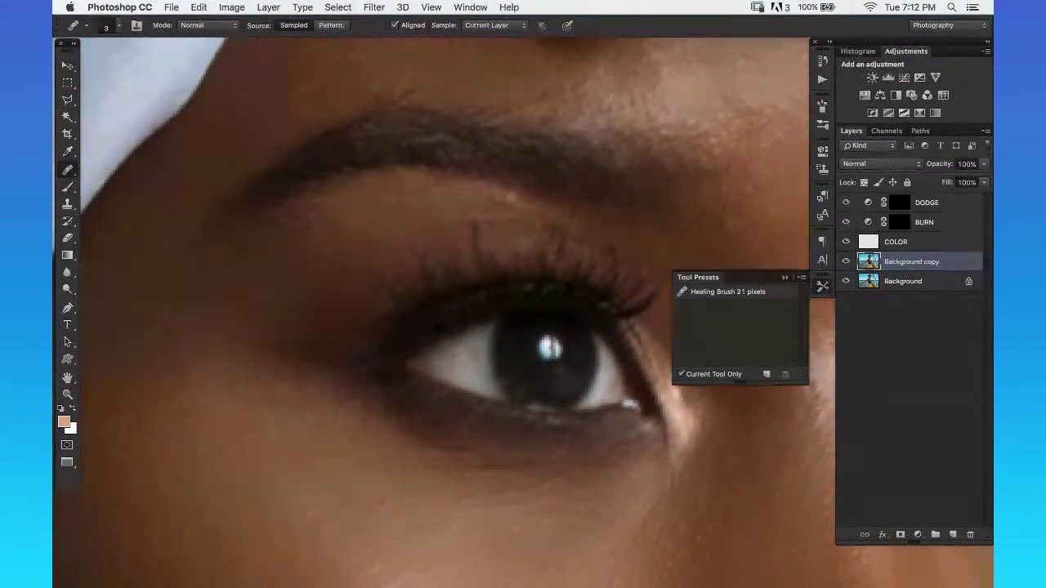
{"action": "left_click_drag", "start_coordinate": [393, 246], "coordinate": [462, 183]}
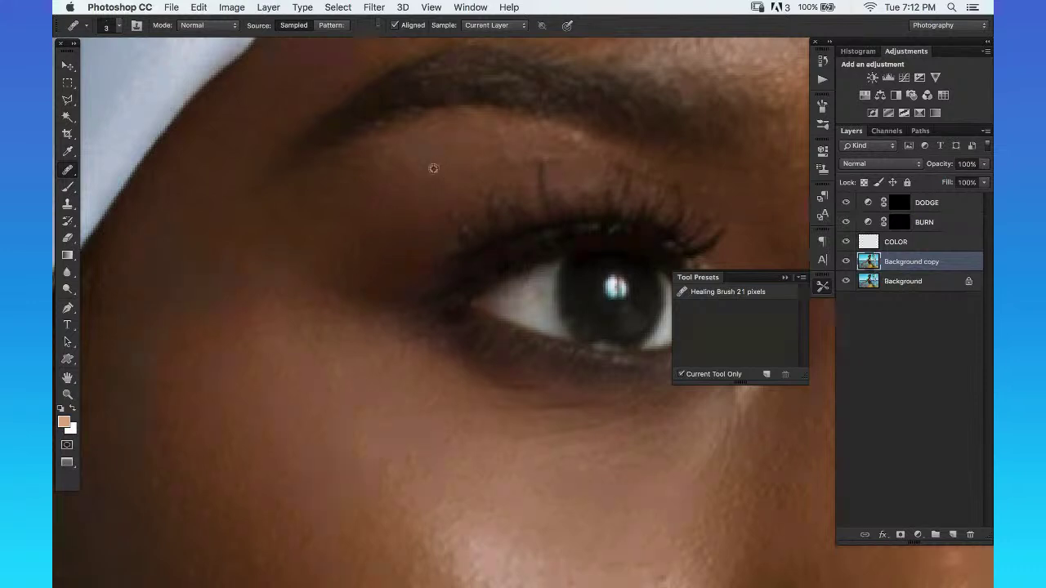
{"action": "left_click", "coordinate": [471, 161], "text": "alt"}
{"action": "left_click", "coordinate": [501, 160]}
Scan the cheek, lips, chin and neck for more blemishes, zooming in on the chin.
{"action": "left_click_drag", "start_coordinate": [378, 232], "coordinate": [514, 187]}
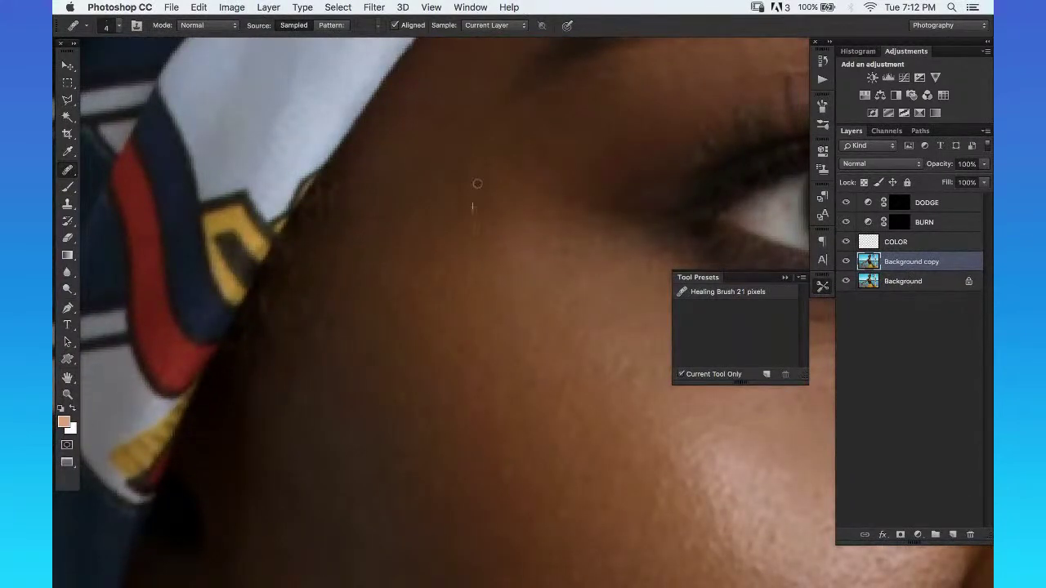
{"action": "left_click_drag", "start_coordinate": [505, 431], "coordinate": [443, 100]}
{"action": "left_click_drag", "start_coordinate": [479, 264], "coordinate": [264, 108]}
{"action": "left_click_drag", "start_coordinate": [454, 356], "coordinate": [632, 117]}
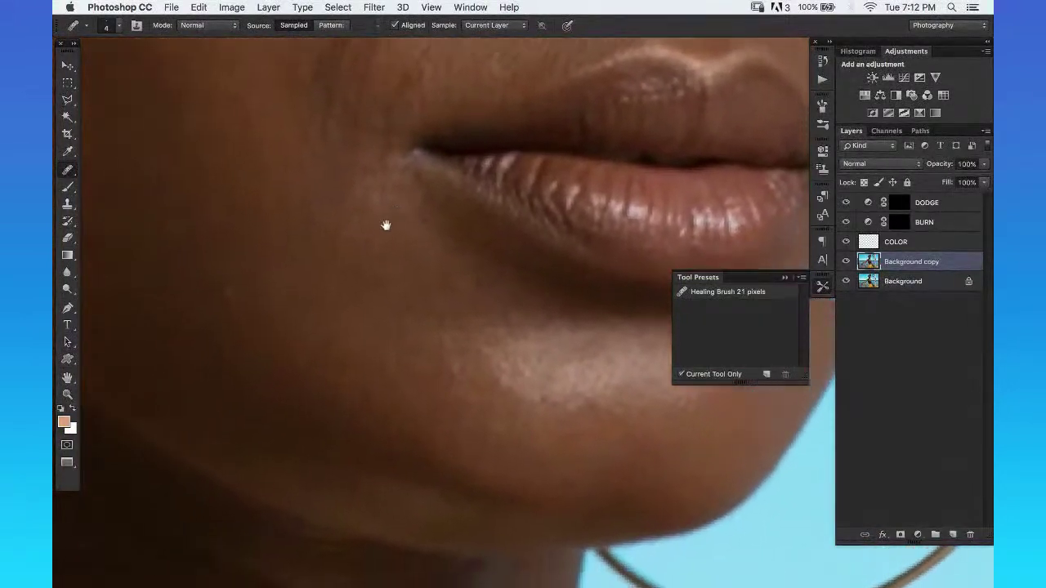
{"action": "left_click_drag", "start_coordinate": [385, 226], "coordinate": [406, 168]}
{"action": "left_click_drag", "start_coordinate": [607, 315], "coordinate": [313, 180]}
{"action": "left_click_drag", "start_coordinate": [464, 196], "coordinate": [461, 259]}
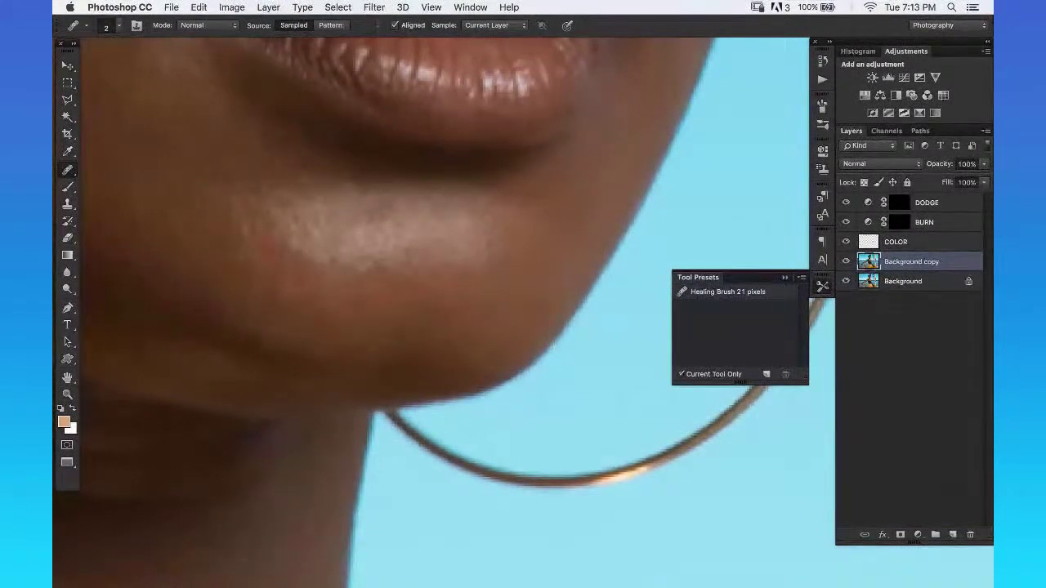
{"action": "left_click_drag", "start_coordinate": [417, 251], "coordinate": [540, 202]}
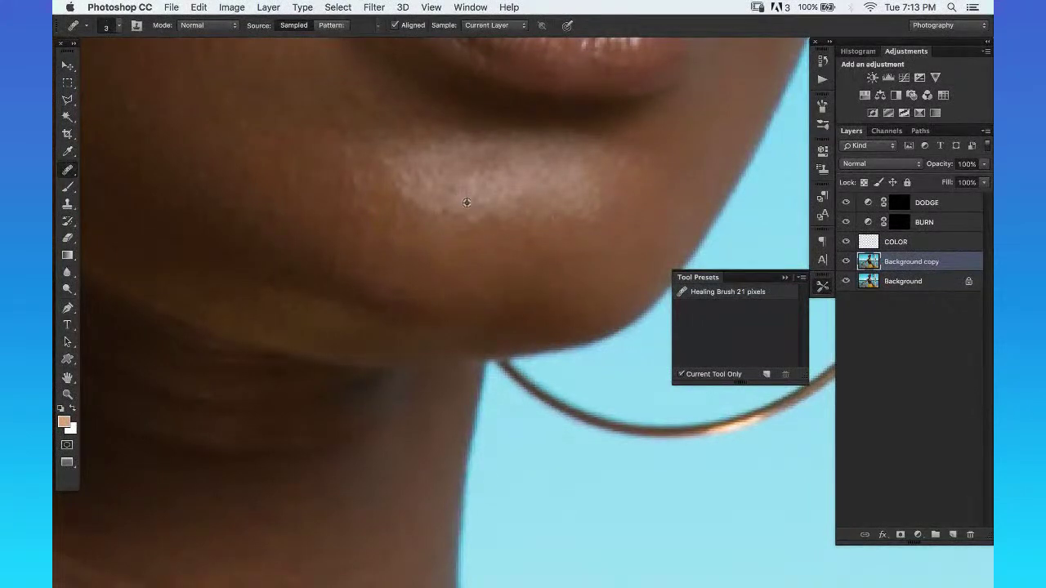
{"action": "left_click_drag", "start_coordinate": [506, 210], "coordinate": [599, 221]}
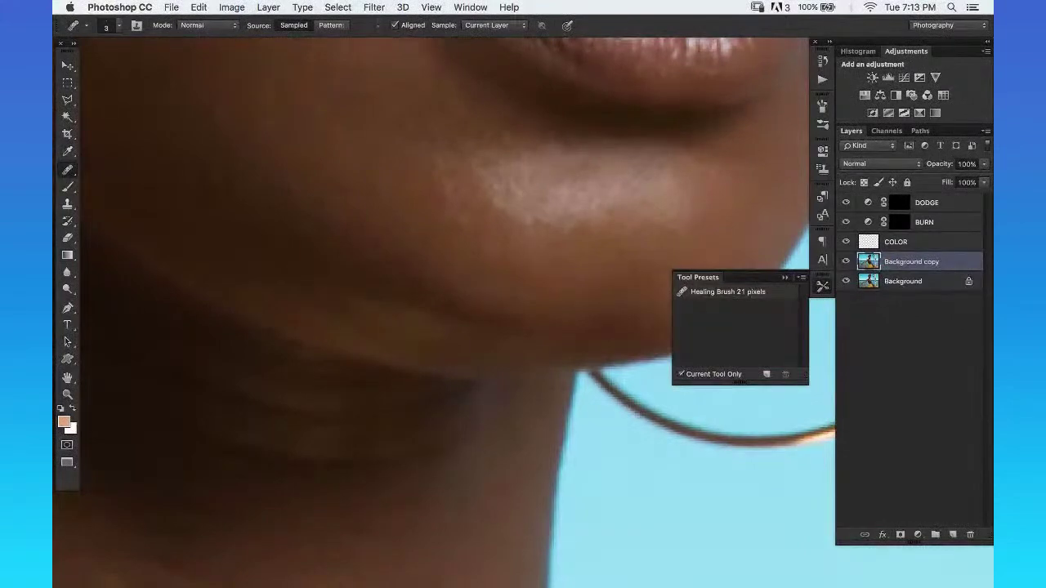
{"action": "key", "text": "super+equal"}
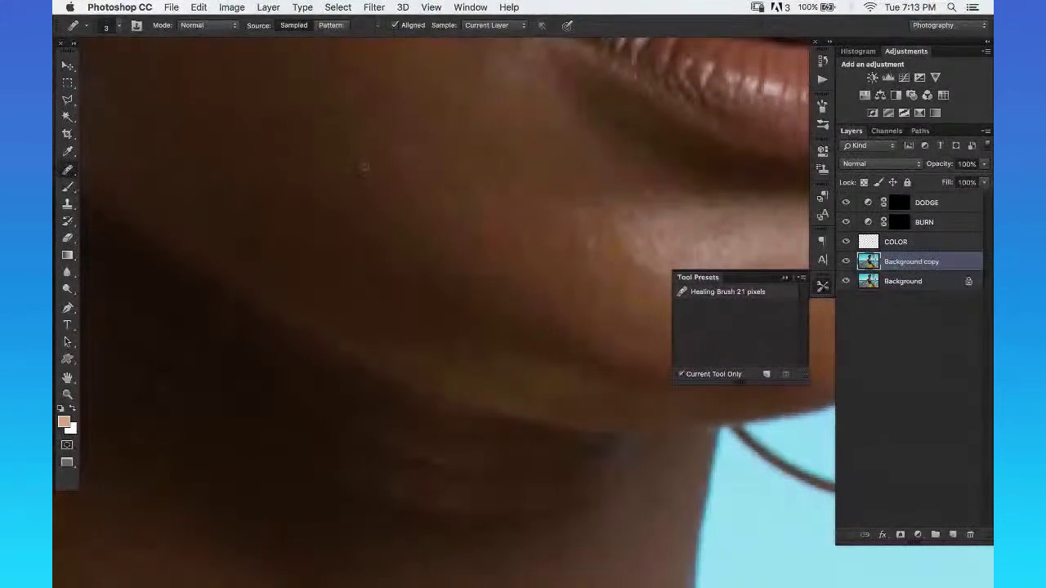
{"action": "mouse_move", "coordinate": [244, 134]}
{"action": "left_mouse_down"}
{"action": "mouse_move", "coordinate": [537, 222]}
{"action": "mouse_move", "coordinate": [414, 234]}
{"action": "mouse_move", "coordinate": [528, 182]}
{"action": "left_mouse_up"}
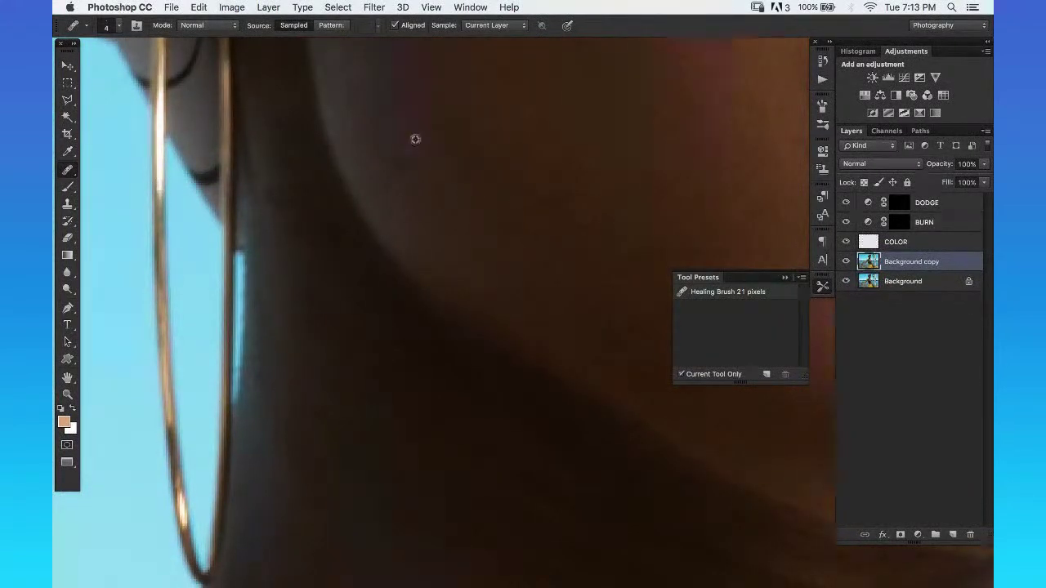
Zoom in on the necklace and chest and shrink the Healing Brush for small spots.
{"action": "left_click_drag", "start_coordinate": [493, 196], "coordinate": [431, 170]}
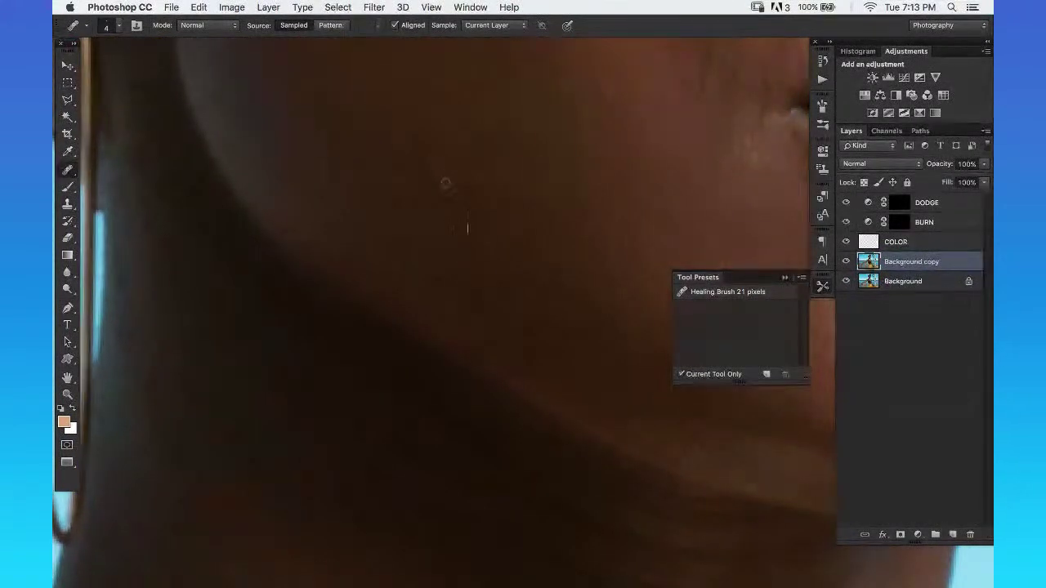
{"action": "key", "text": "z"}
{"action": "key", "text": "super+0"}
{"action": "mouse_move", "coordinate": [588, 326]}
{"action": "left_mouse_down"}
{"action": "mouse_move", "coordinate": [443, 249]}
{"action": "mouse_move", "coordinate": [551, 185]}
{"action": "left_mouse_up"}
{"action": "key", "text": "j"}
{"action": "key", "text": "bracketleft"}
{"action": "left_click_drag", "start_coordinate": [500, 365], "coordinate": [482, 198]}
{"action": "key", "text": "bracketleft"}
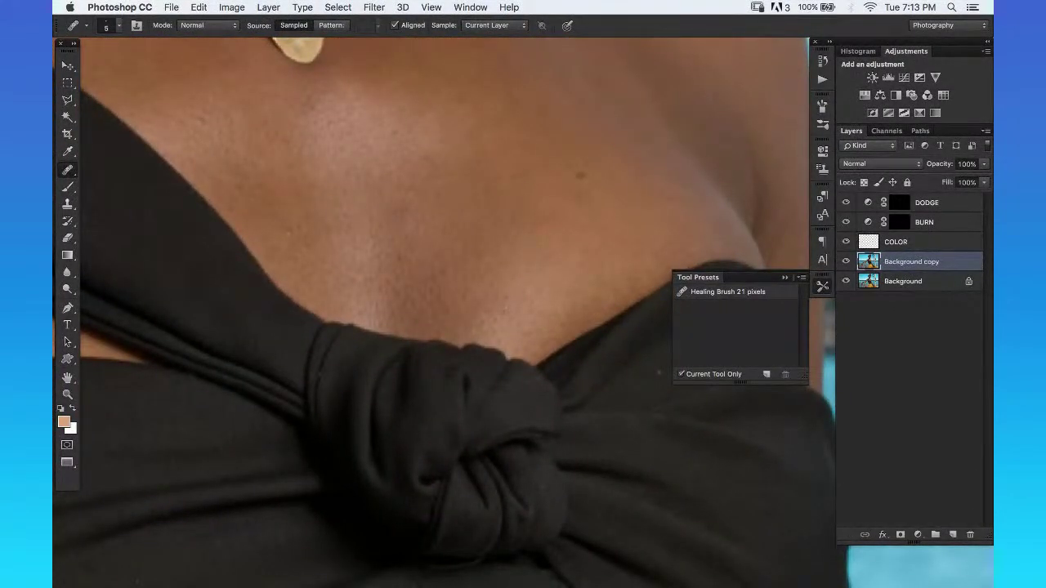
{"action": "left_click_drag", "start_coordinate": [273, 236], "coordinate": [424, 270]}
Heal spots on the chest around the gold pendant and up to the neck above the collar.
{"action": "key", "text": "super+space"}
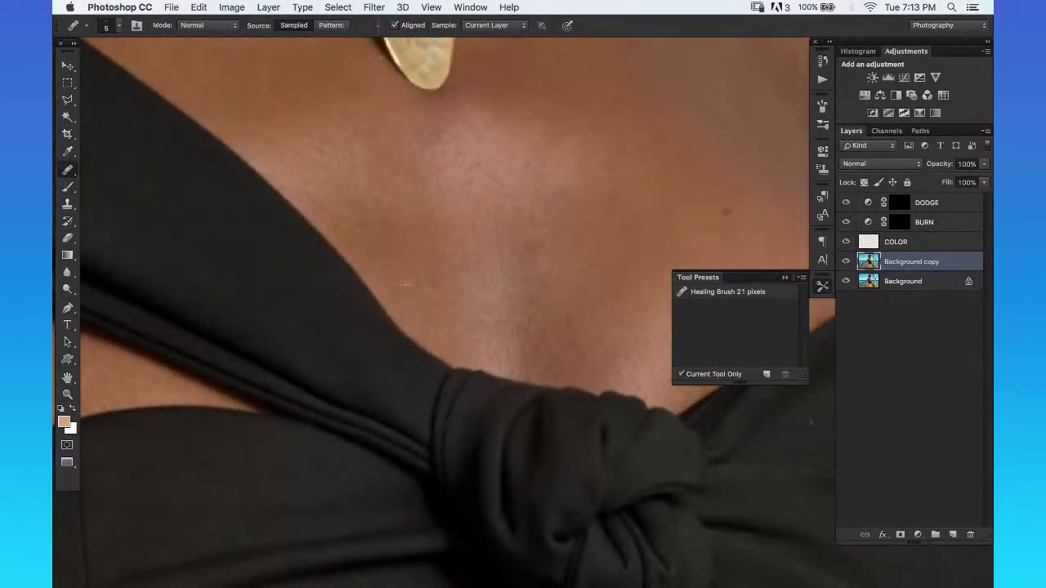
{"action": "scroll", "coordinate": [406, 285], "scroll_direction": "down", "scroll_amount": 2}
{"action": "scroll", "coordinate": [487, 301], "scroll_direction": "up", "scroll_amount": 2}
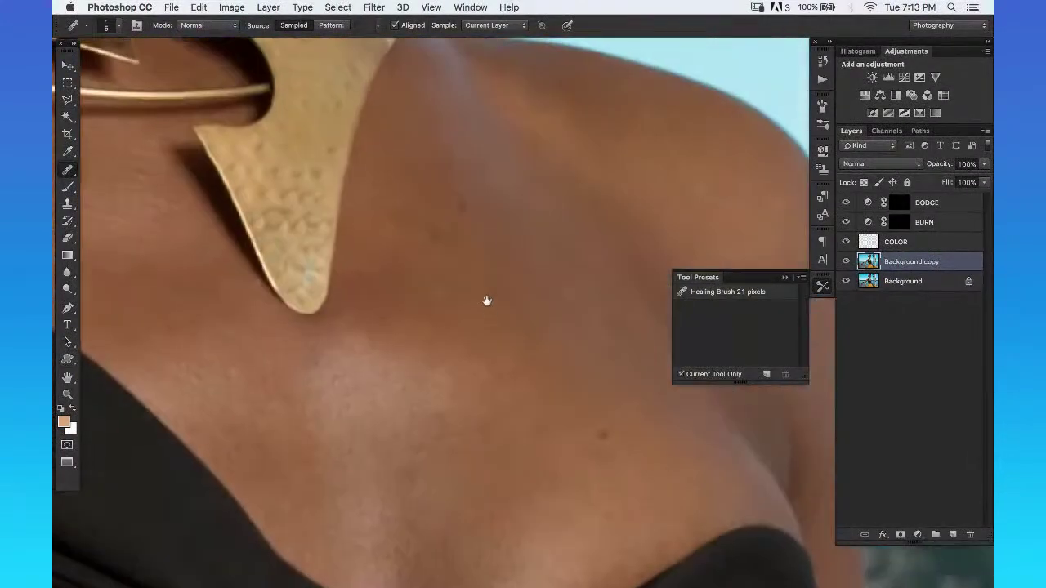
{"action": "scroll", "coordinate": [369, 294], "scroll_direction": "left", "scroll_amount": 8}
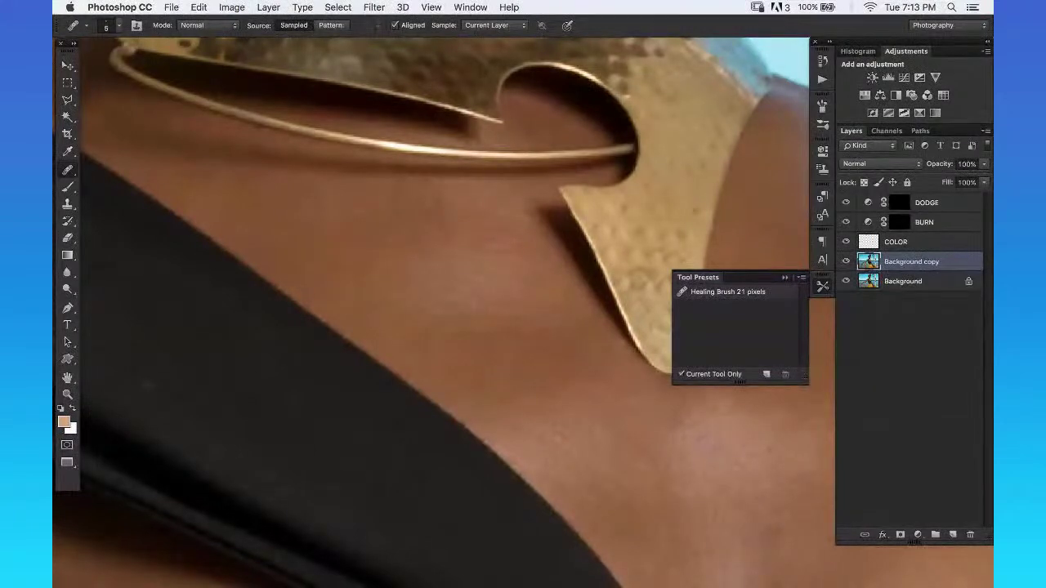
{"action": "left_click_drag", "start_coordinate": [579, 302], "coordinate": [196, 267]}
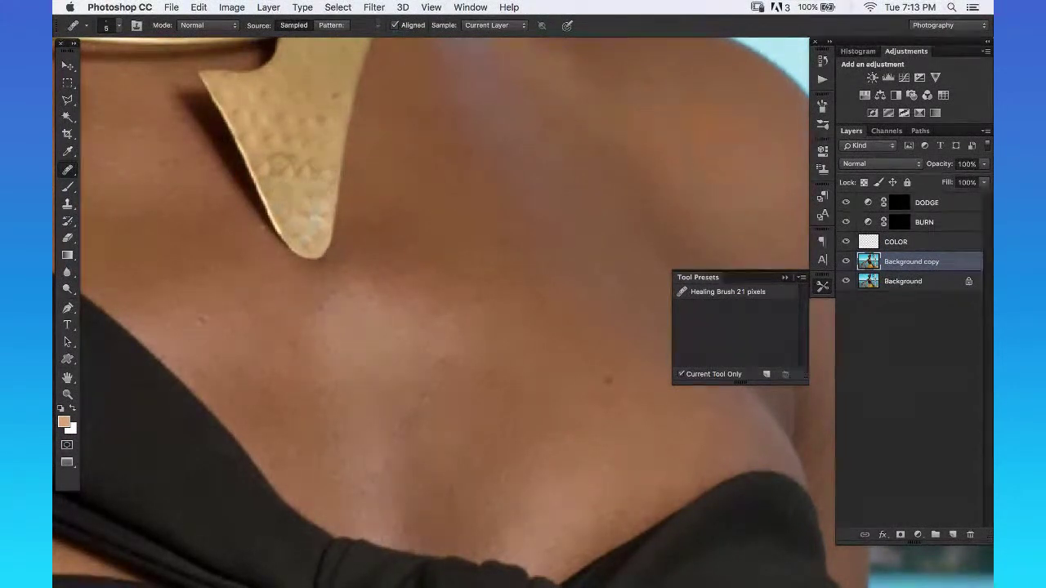
{"action": "scroll", "coordinate": [533, 231], "scroll_direction": "down", "scroll_amount": 5}
{"action": "scroll", "coordinate": [506, 264], "scroll_direction": "down", "scroll_amount": 3}
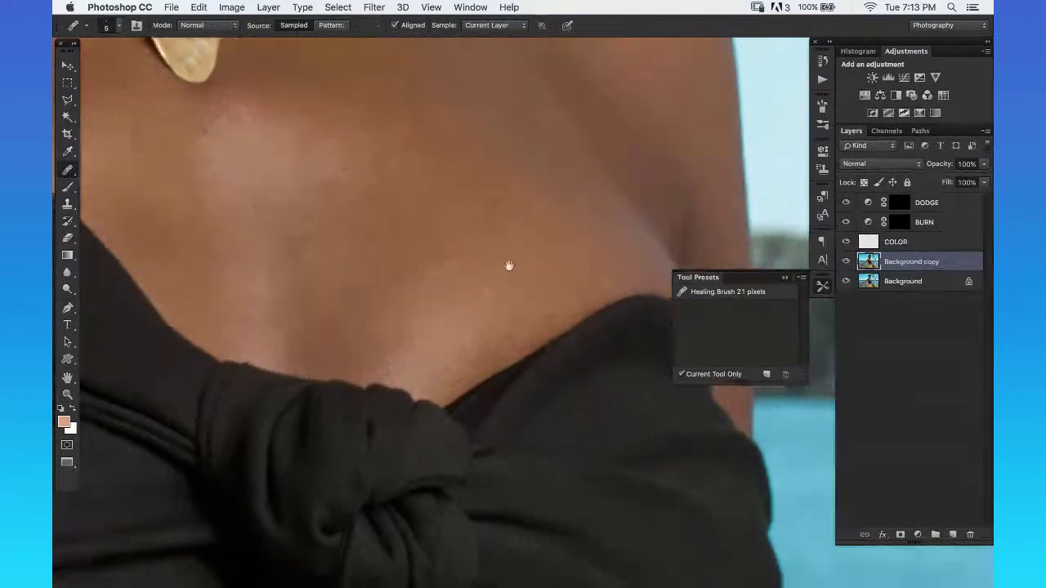
{"action": "scroll", "coordinate": [510, 163], "scroll_direction": "up", "scroll_amount": 10}
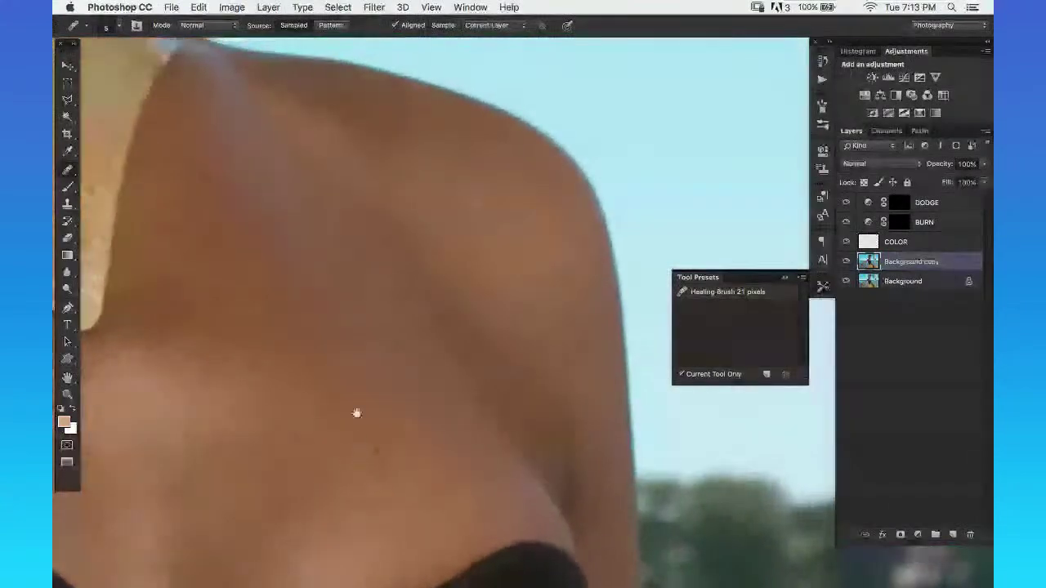
{"action": "scroll", "coordinate": [370, 226], "scroll_direction": "up", "scroll_amount": 10}
{"action": "scroll", "coordinate": [370, 226], "scroll_direction": "left", "scroll_amount": 8}
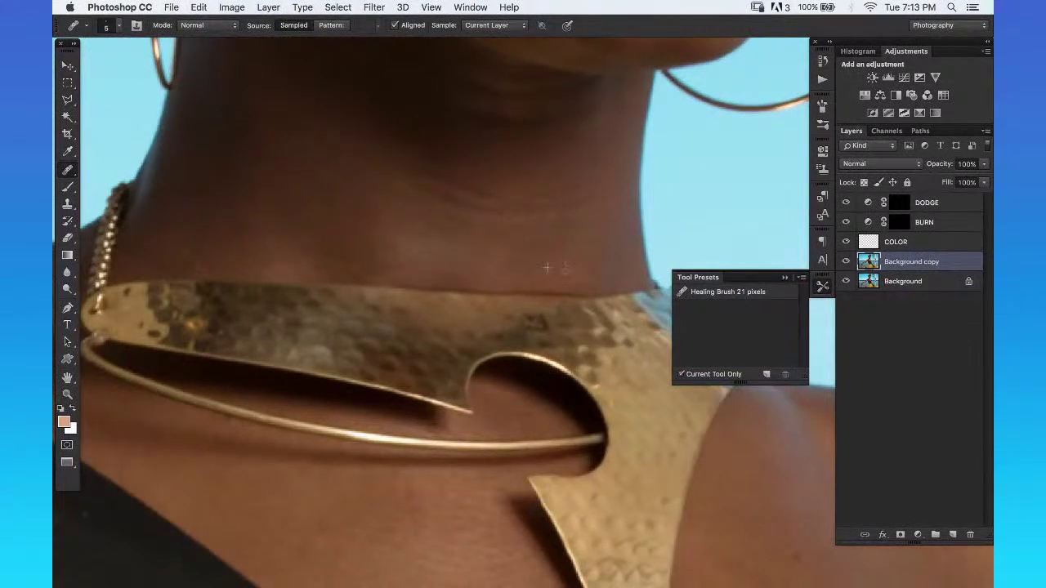
{"action": "scroll", "coordinate": [450, 218], "scroll_direction": "up", "scroll_amount": 5}
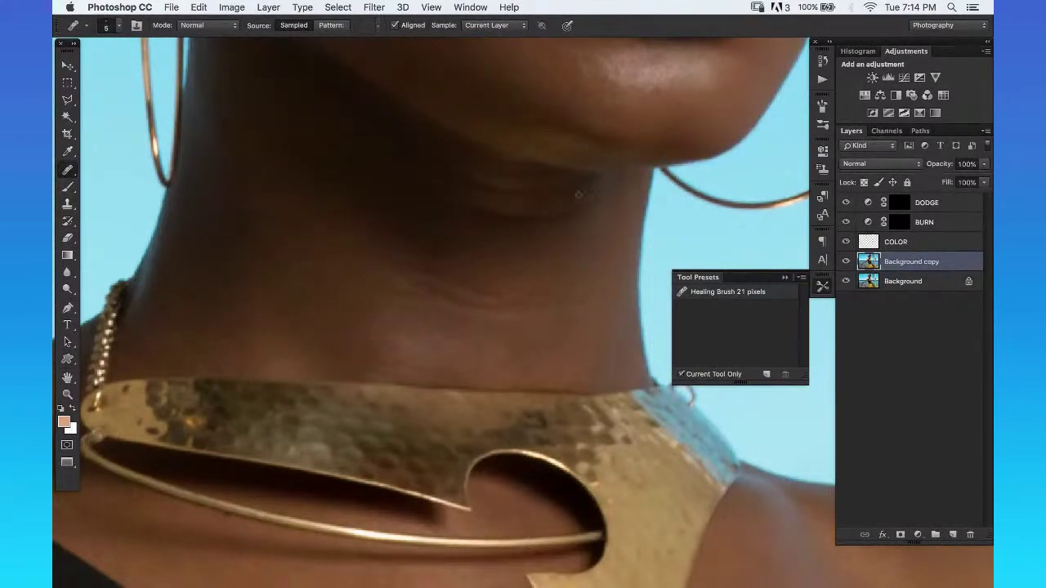
{"action": "left_click_drag", "start_coordinate": [355, 259], "coordinate": [437, 273]}
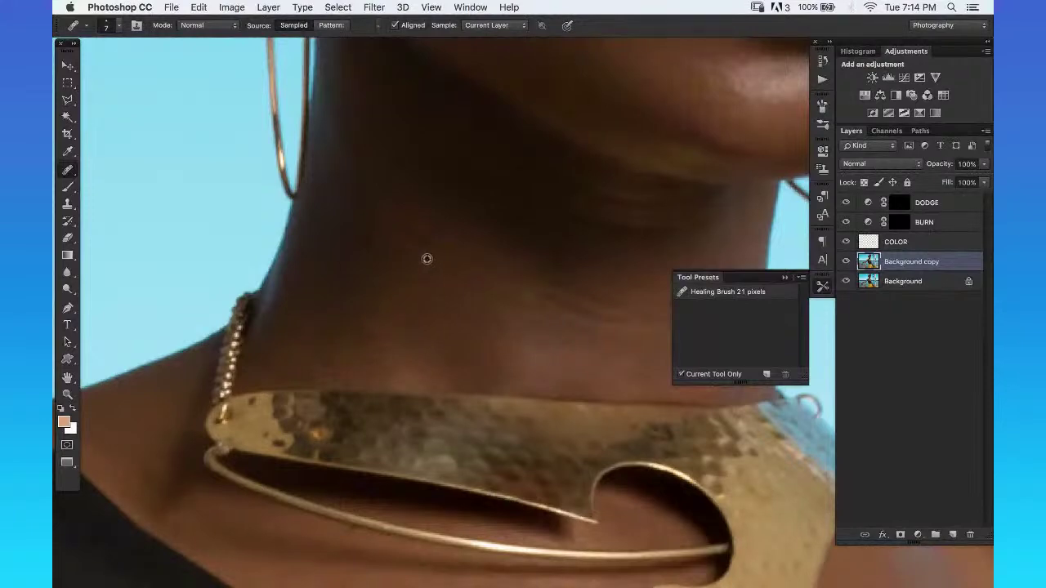
Rotate the canvas view to follow the neck's angle, then switch from Healing Brush to Clone Stamp.
{"action": "key", "text": "r"}
{"action": "left_click_drag", "start_coordinate": [508, 287], "coordinate": [507, 199]}
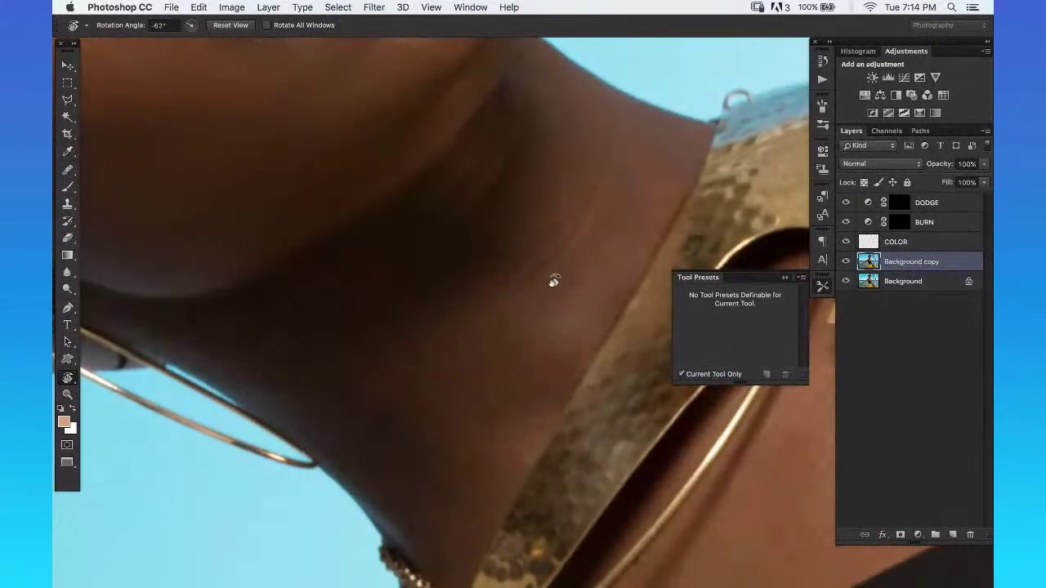
{"action": "left_click_drag", "start_coordinate": [555, 275], "coordinate": [484, 273]}
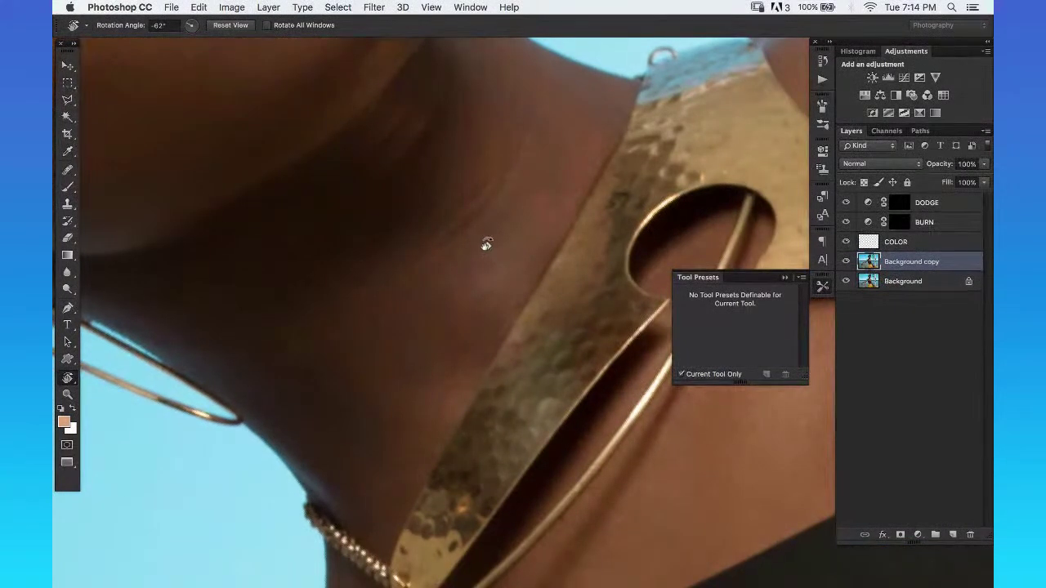
{"action": "mouse_move", "coordinate": [509, 219]}
{"action": "left_mouse_down"}
{"action": "mouse_move", "coordinate": [504, 205]}
{"action": "mouse_move", "coordinate": [433, 280]}
{"action": "mouse_move", "coordinate": [482, 237]}
{"action": "mouse_move", "coordinate": [497, 204]}
{"action": "mouse_move", "coordinate": [477, 231]}
{"action": "mouse_move", "coordinate": [554, 273]}
{"action": "mouse_move", "coordinate": [401, 357]}
{"action": "mouse_move", "coordinate": [535, 368]}
{"action": "mouse_move", "coordinate": [537, 252]}
{"action": "mouse_move", "coordinate": [472, 244]}
{"action": "mouse_move", "coordinate": [474, 275]}
{"action": "left_mouse_up"}
{"action": "key", "text": "j"}
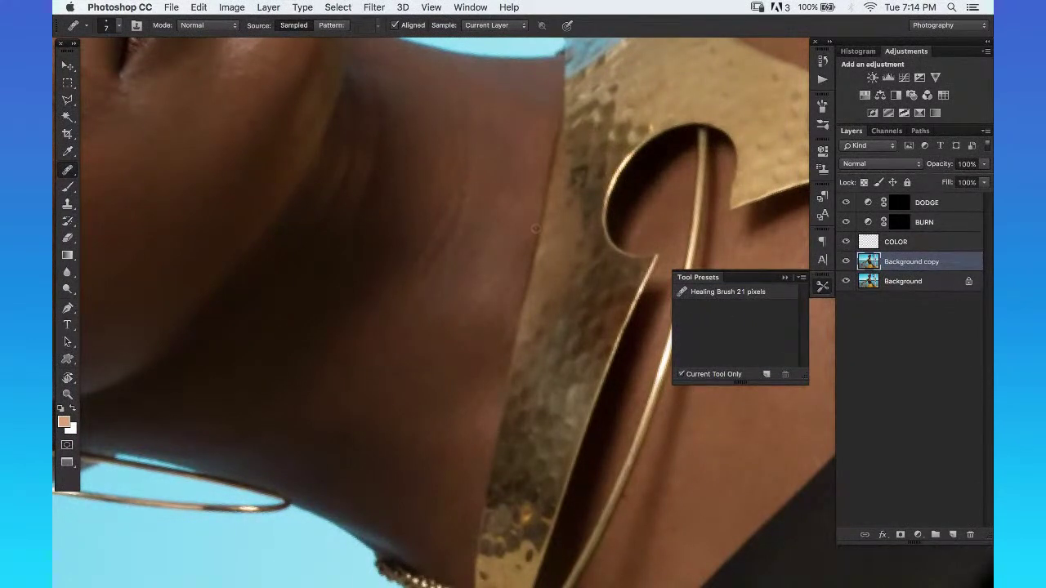
{"action": "key", "text": "s"}
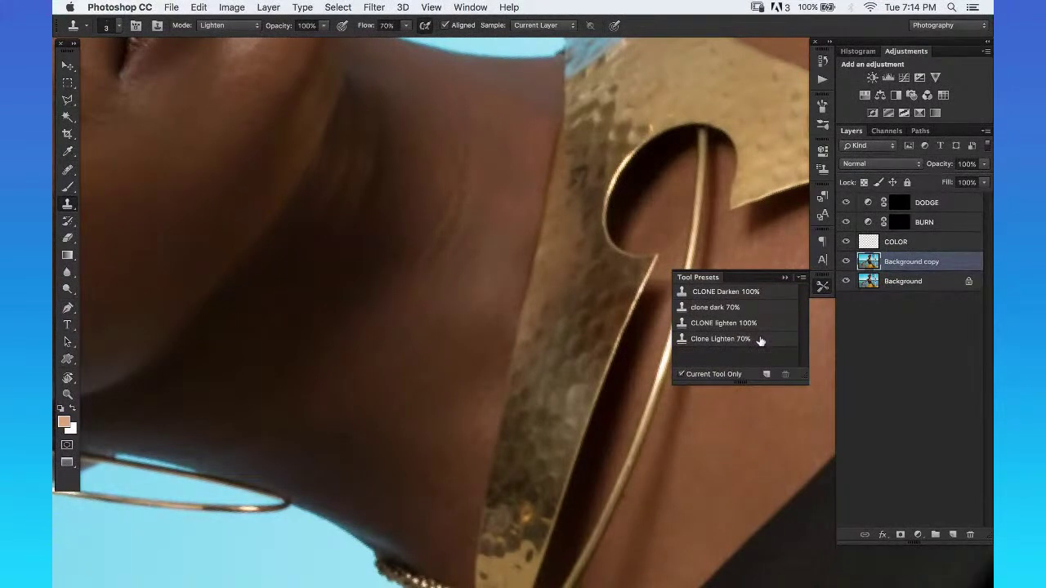
With Clone Lighten 70% and a larger brush, lighten a dark crease on the neck.
{"action": "left_click", "coordinate": [760, 341]}
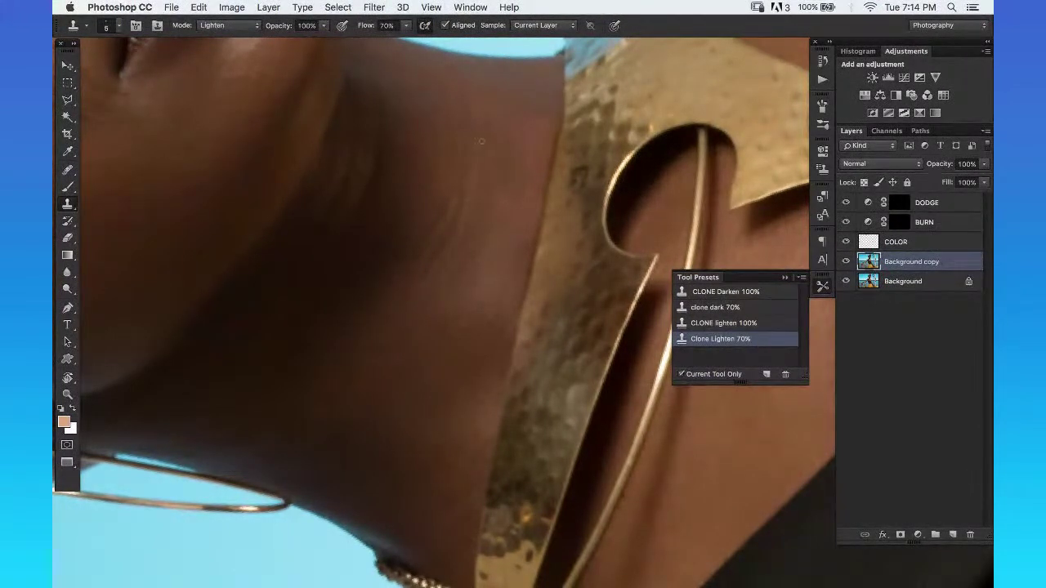
{"action": "key", "text": "bracketright"}
{"action": "key", "text": "bracketright"}
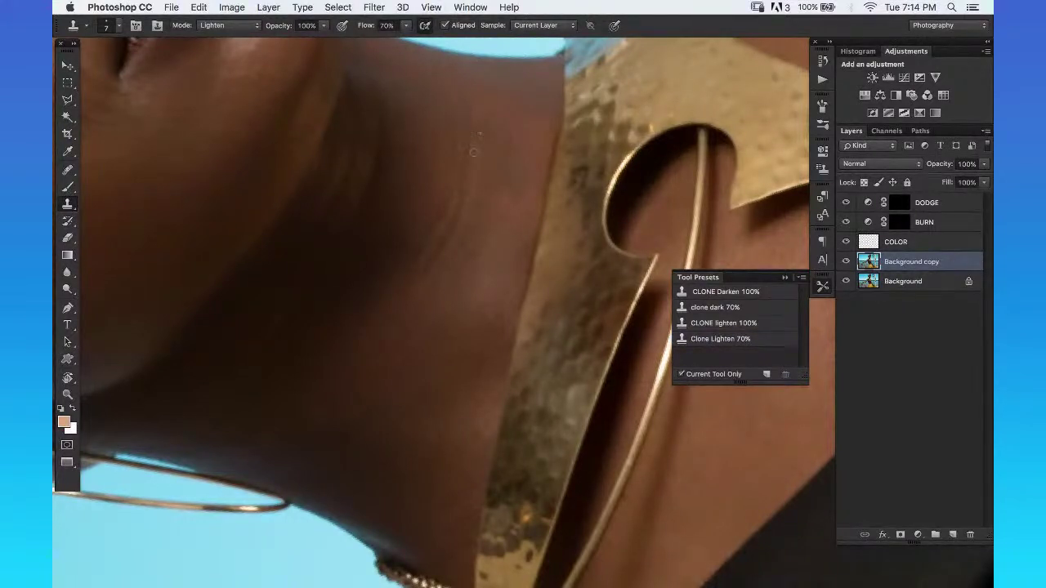
{"action": "left_click", "coordinate": [464, 141]}
{"action": "left_click_drag", "start_coordinate": [460, 209], "coordinate": [444, 242]}
Switch to the clone dark 70% preset and reframe the view on the neck.
{"action": "left_click", "coordinate": [772, 307]}
{"action": "scroll", "coordinate": [456, 231], "scroll_direction": "left", "scroll_amount": 3}
{"action": "scroll", "coordinate": [455, 231], "scroll_direction": "down", "scroll_amount": 2}
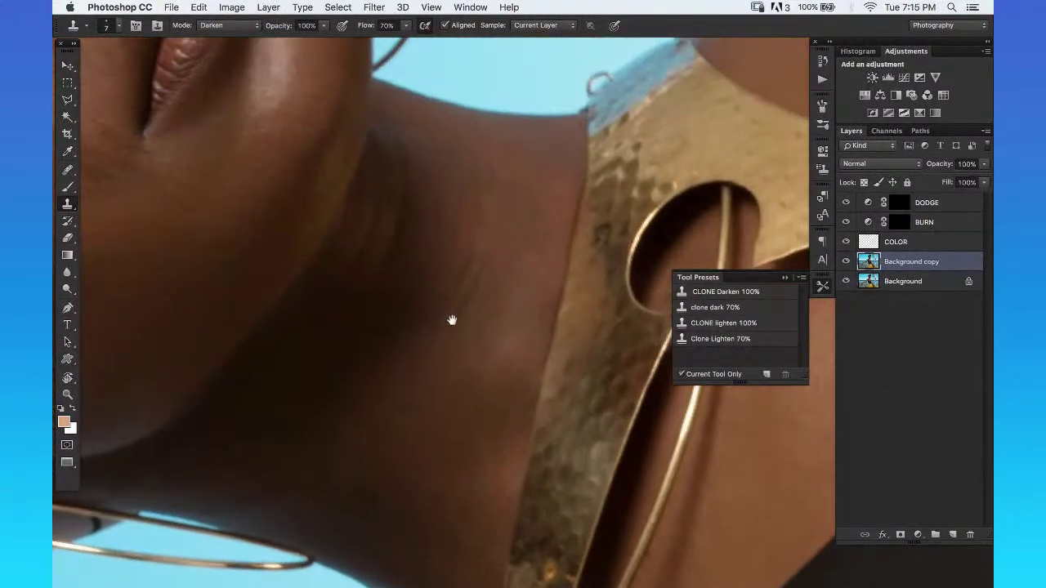
{"action": "left_click", "coordinate": [470, 229], "text": "alt"}
{"action": "left_click_drag", "start_coordinate": [469, 207], "coordinate": [481, 235]}
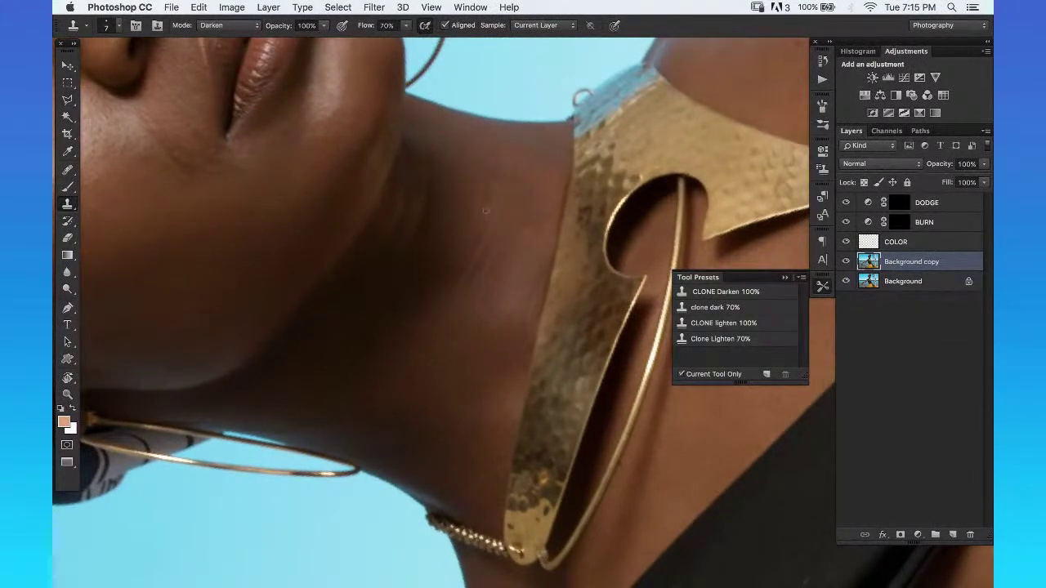
{"action": "left_click", "coordinate": [493, 205], "text": "super"}
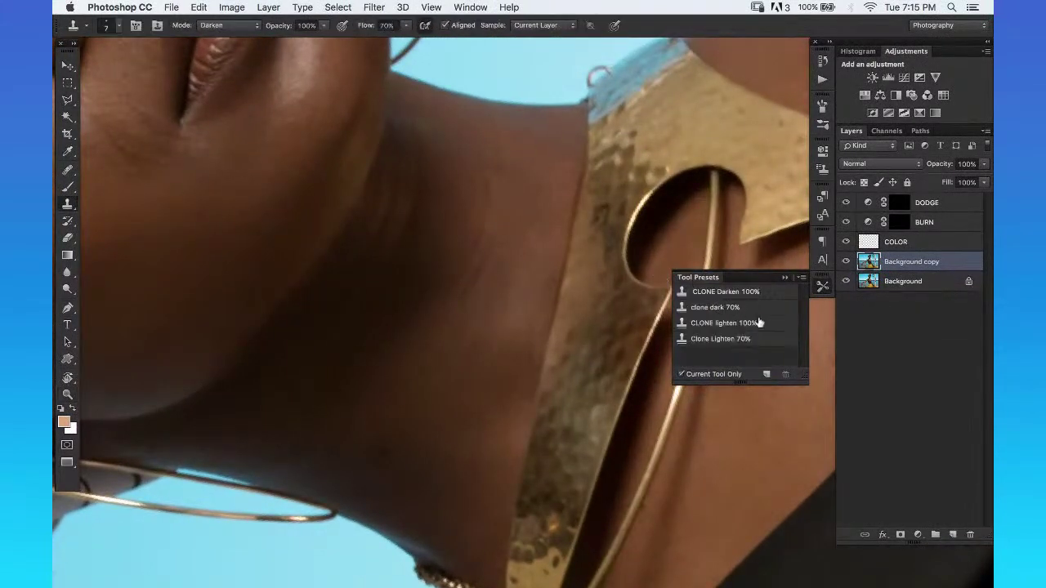
Back on Clone Lighten 70%, sample nearby neck skin and lighten the dark neck patches.
{"action": "left_click", "coordinate": [769, 339]}
{"action": "left_click", "coordinate": [498, 197], "text": "alt"}
{"action": "left_click_drag", "start_coordinate": [477, 247], "coordinate": [500, 204]}
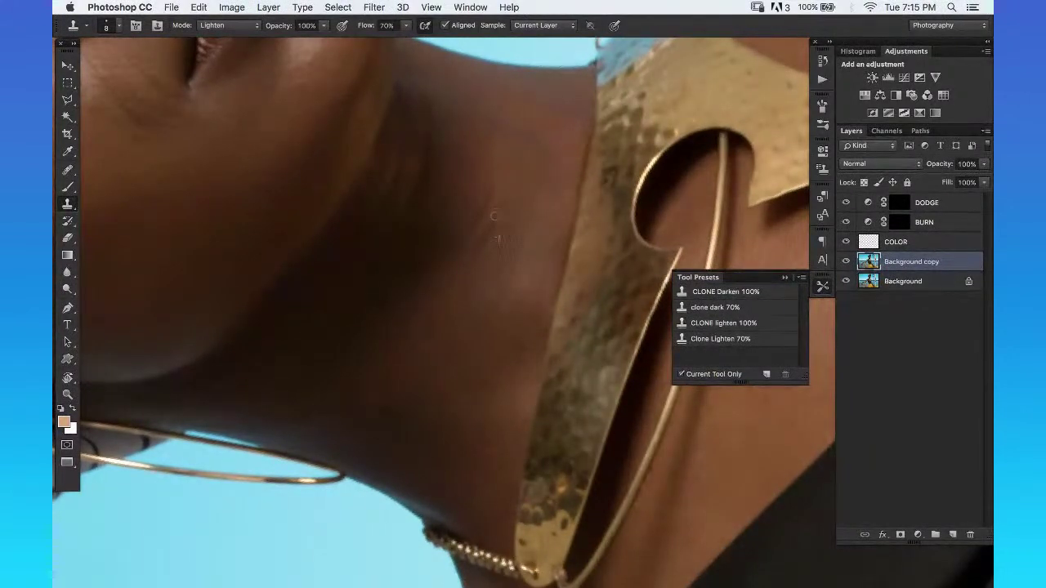
{"action": "left_click_drag", "start_coordinate": [471, 255], "coordinate": [493, 252]}
{"action": "left_click_drag", "start_coordinate": [463, 278], "coordinate": [455, 253]}
{"action": "mouse_move", "coordinate": [483, 245]}
{"action": "left_mouse_down"}
{"action": "mouse_move", "coordinate": [488, 231]}
{"action": "mouse_move", "coordinate": [499, 241]}
{"action": "left_mouse_up"}
Zoom around the neck and collar and rotate the view to -63° along the neck.
{"action": "key", "text": "super+minus"}
{"action": "key", "text": "z"}
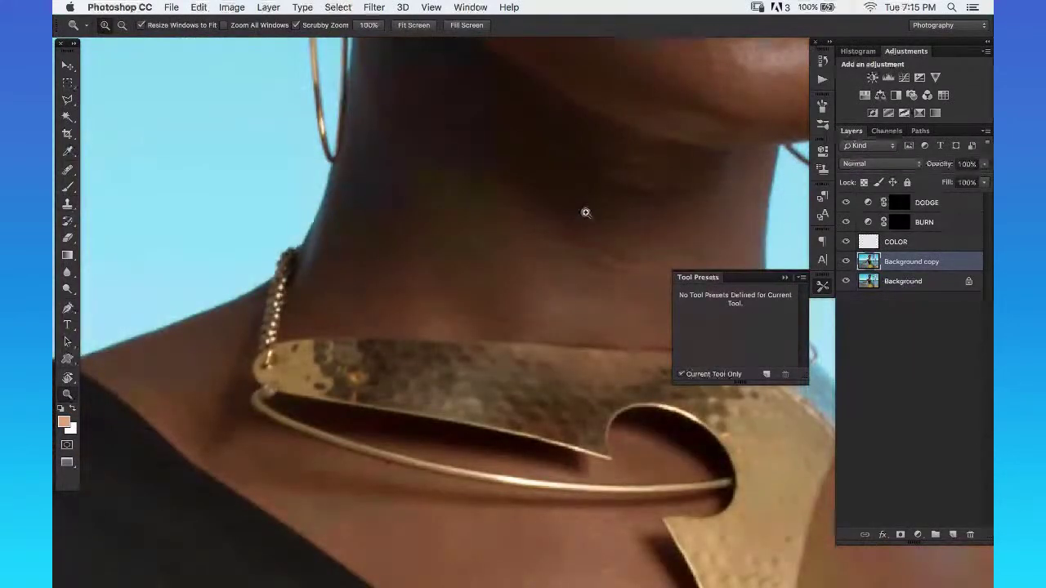
{"action": "left_click", "coordinate": [583, 215], "text": "alt"}
{"action": "left_click", "coordinate": [668, 186]}
{"action": "left_click", "coordinate": [581, 254]}
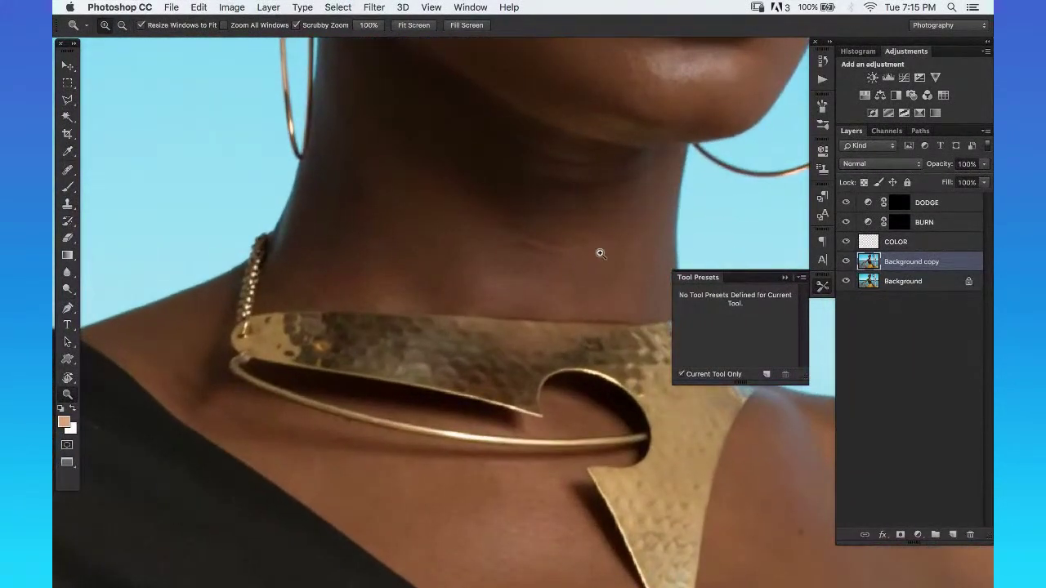
{"action": "left_click", "coordinate": [621, 226]}
{"action": "left_click", "coordinate": [610, 217], "text": "alt"}
{"action": "key", "text": "r"}
{"action": "left_click_drag", "start_coordinate": [609, 221], "coordinate": [482, 133]}
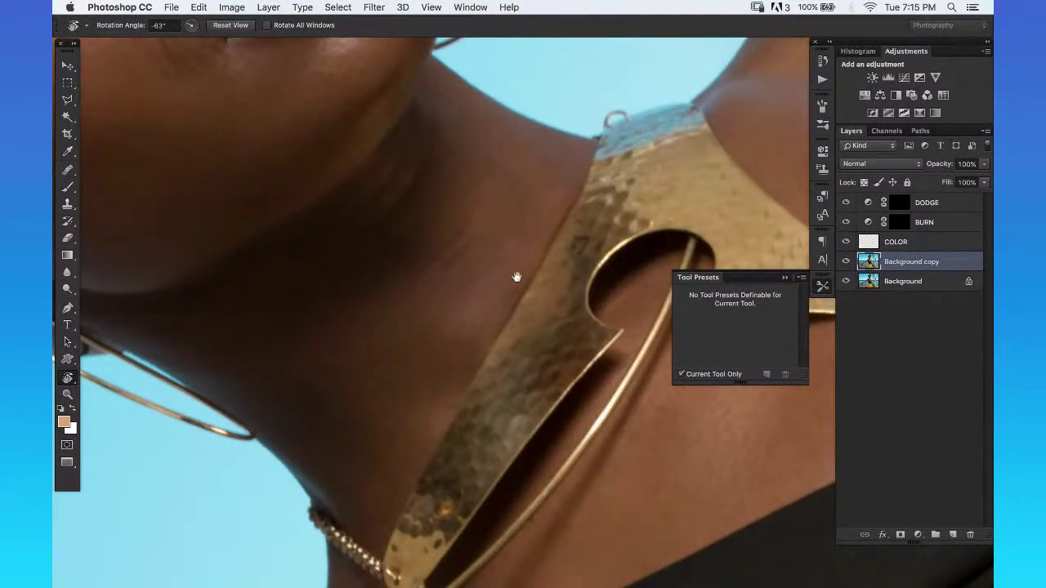
Zoom in on the neck and set the Healing Brush to 6 px with 100% hardness.
{"action": "left_click_drag", "start_coordinate": [516, 277], "coordinate": [520, 324]}
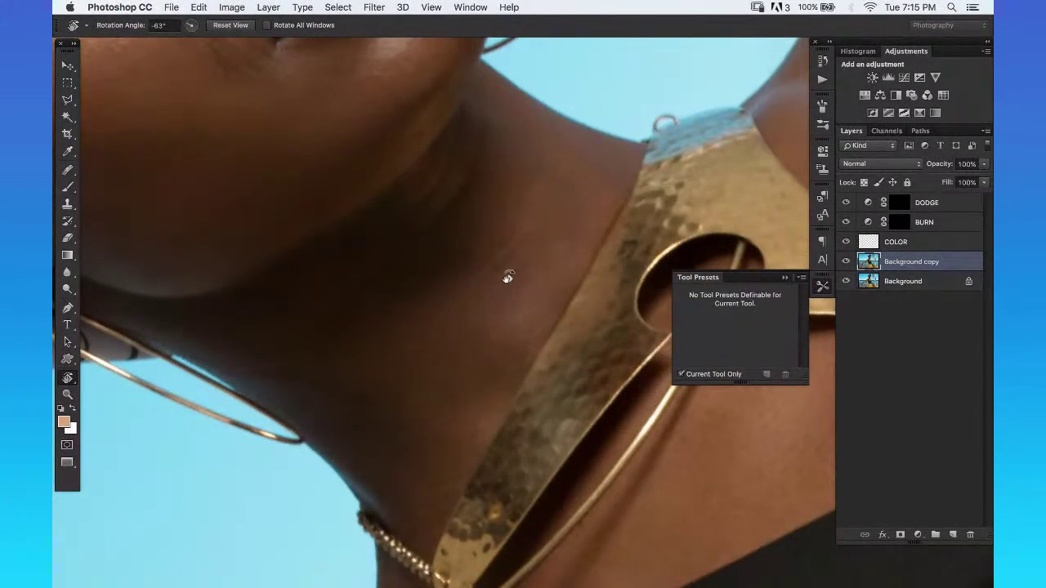
{"action": "key", "text": "z"}
{"action": "left_click_drag", "start_coordinate": [518, 262], "coordinate": [762, 242]}
{"action": "key", "text": "j"}
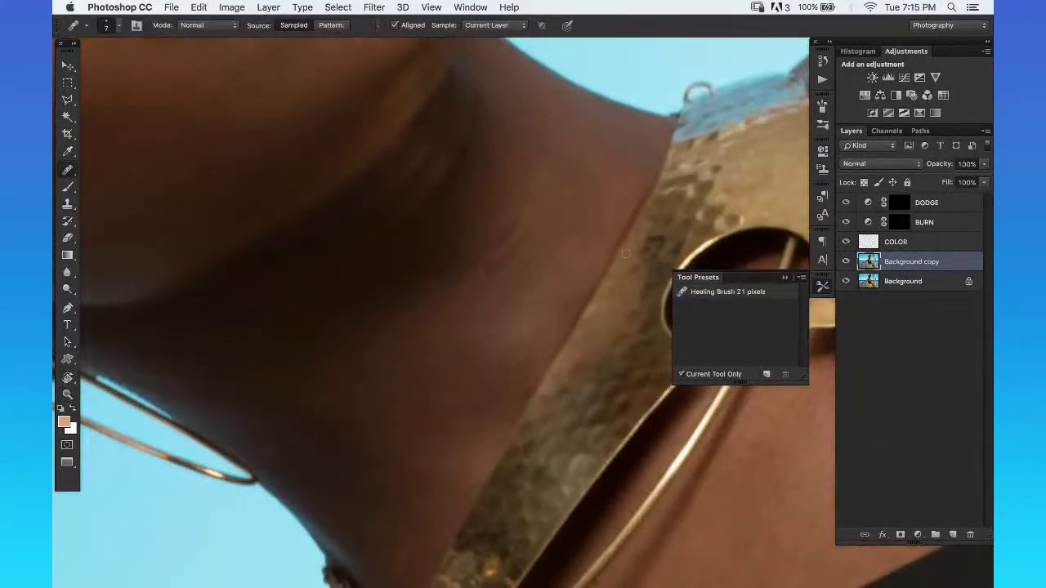
{"action": "key", "text": "bracketright"}
{"action": "left_click", "coordinate": [107, 26]}
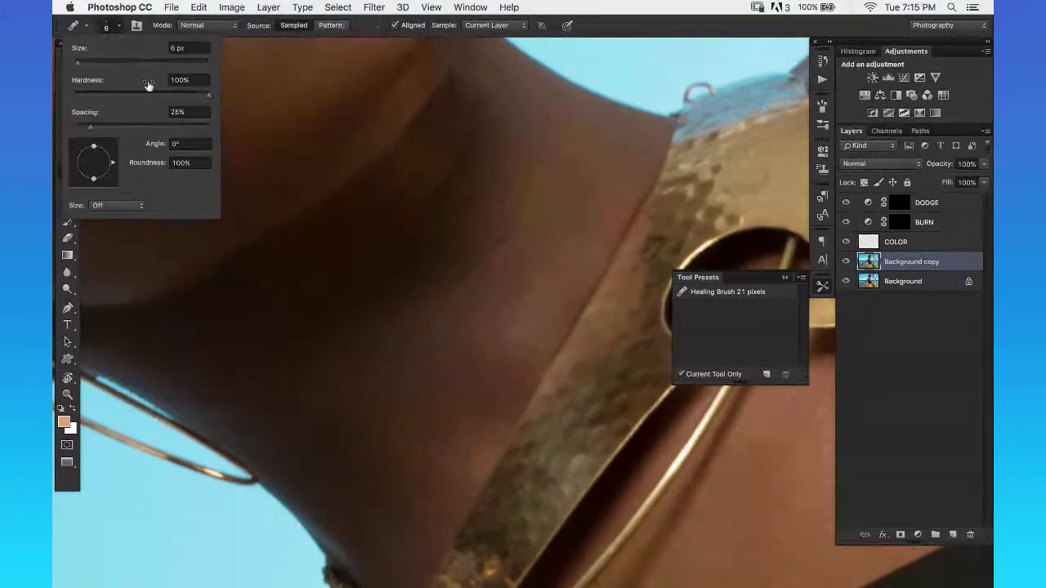
{"action": "left_click_drag", "start_coordinate": [148, 103], "coordinate": [61, 103]}
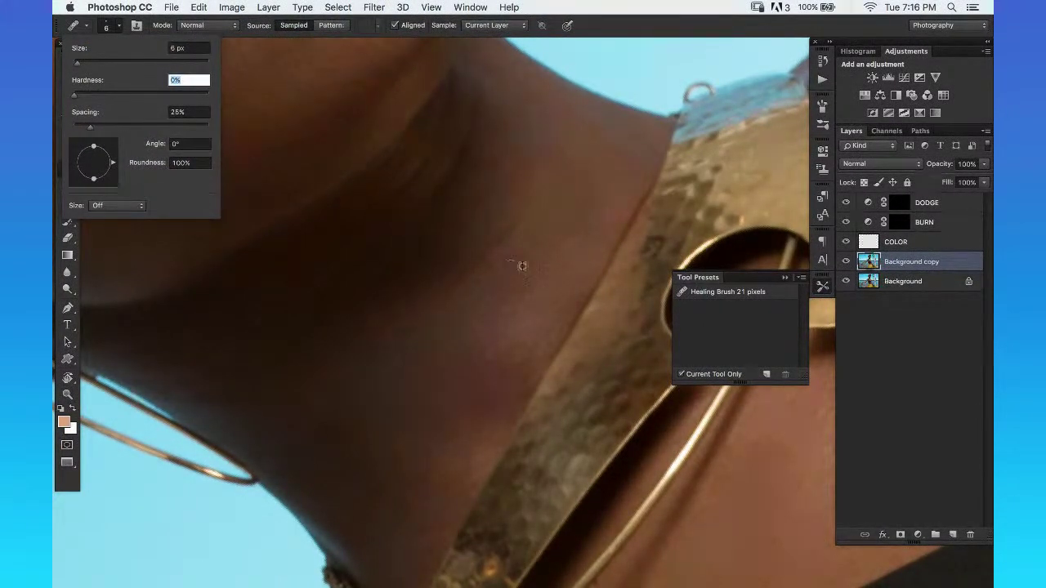
{"action": "key", "text": "Return"}
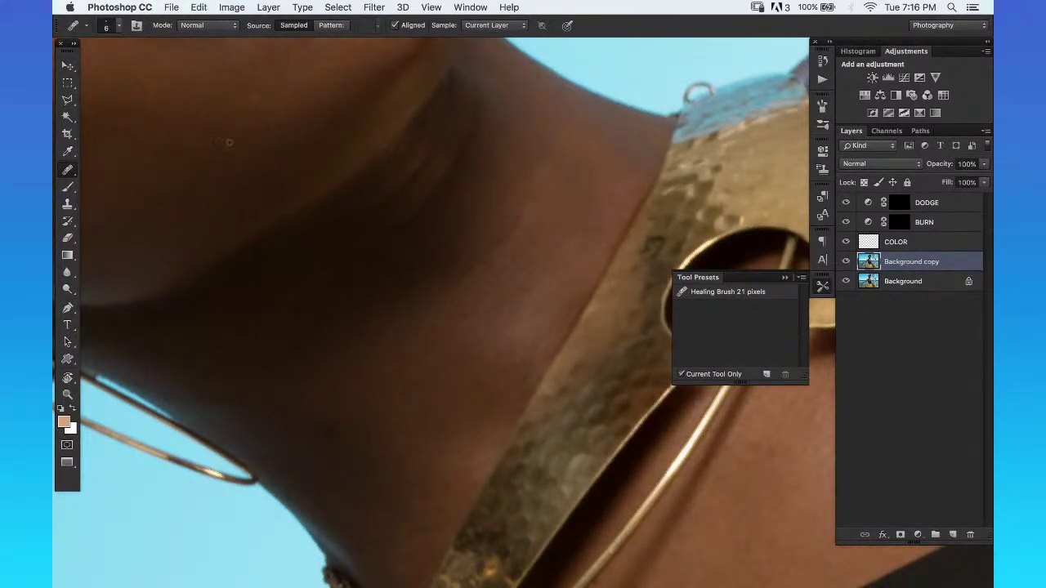
{"action": "left_click", "coordinate": [113, 27]}
{"action": "left_click_drag", "start_coordinate": [147, 93], "coordinate": [263, 104]}
{"action": "left_click", "coordinate": [108, 25]}
Heal the small spots and a blemish streak on the neck above the gold collar.
{"action": "left_click_drag", "start_coordinate": [534, 241], "coordinate": [564, 221]}
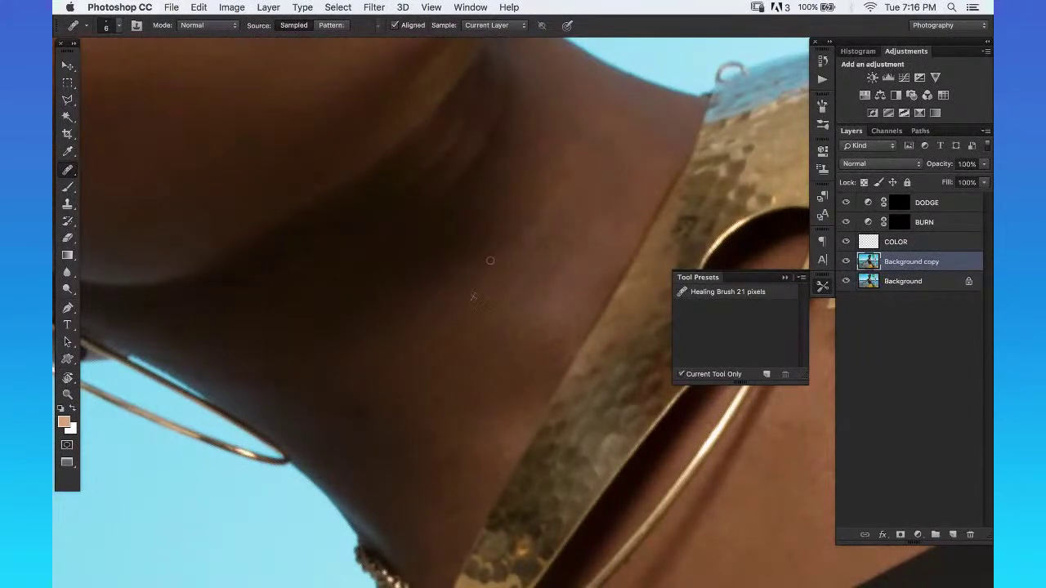
{"action": "left_click", "coordinate": [514, 205], "text": "alt"}
{"action": "left_click_drag", "start_coordinate": [530, 223], "coordinate": [537, 199]}
{"action": "key", "text": "super+minus"}
{"action": "key", "text": "super+minus"}
Zoom in close on the neck skin and rotate the canvas to follow the neck.
{"action": "key", "text": "z"}
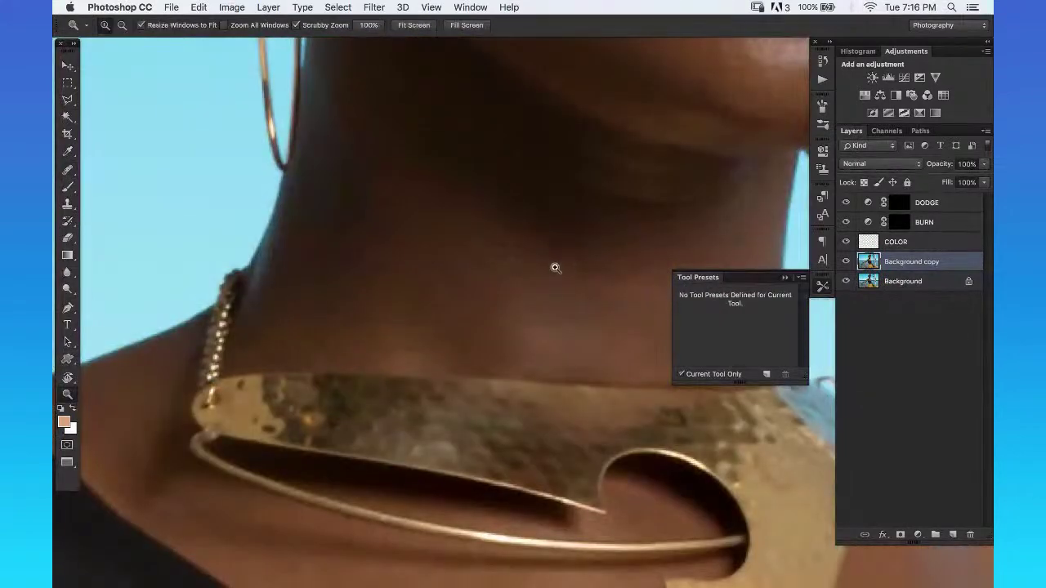
{"action": "left_click", "coordinate": [556, 268], "text": "alt"}
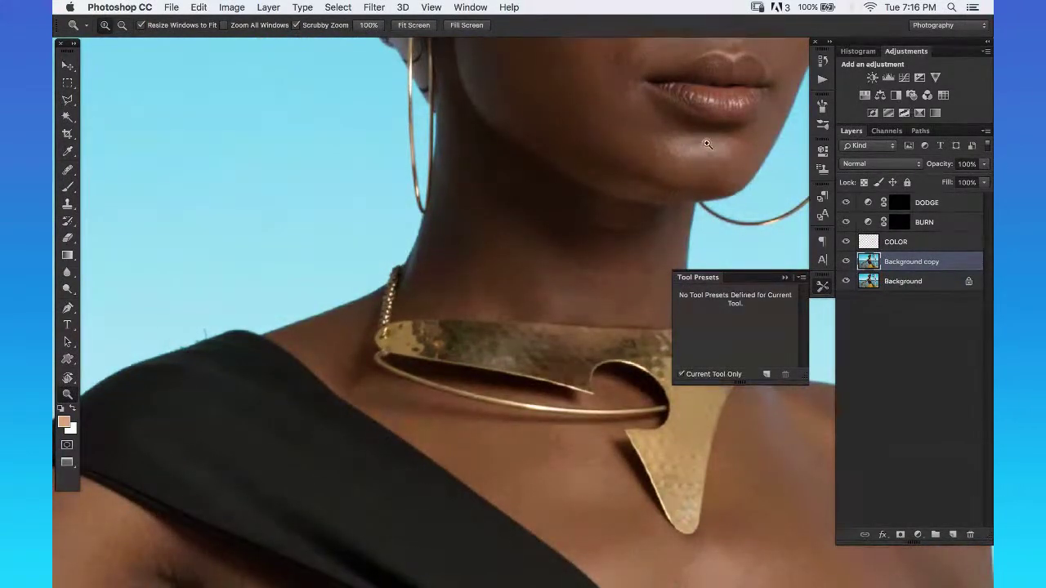
{"action": "left_click", "coordinate": [701, 144]}
{"action": "left_click", "coordinate": [515, 356]}
{"action": "left_click", "coordinate": [525, 362]}
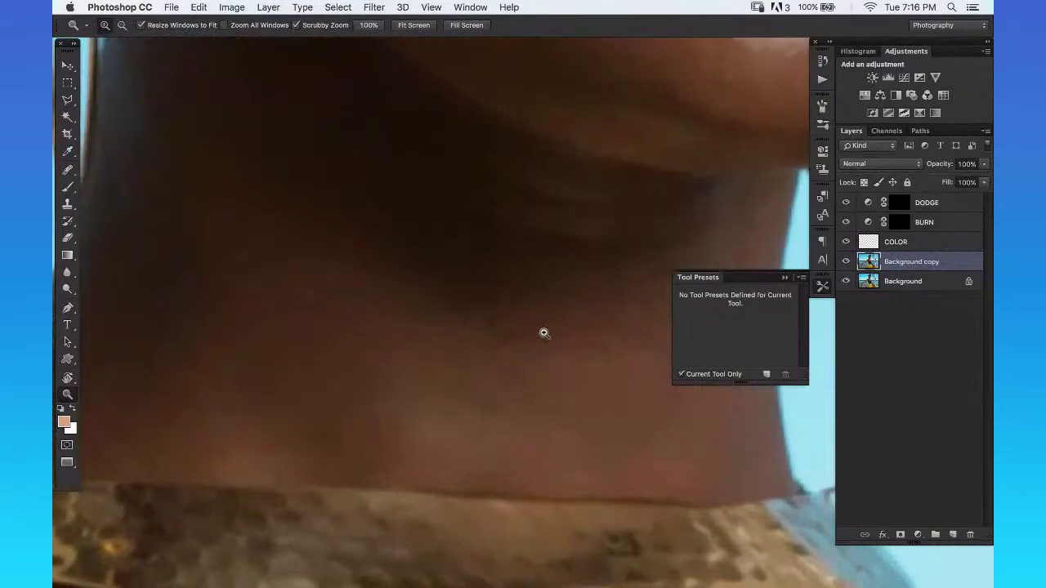
{"action": "key", "text": "r"}
{"action": "left_click_drag", "start_coordinate": [572, 310], "coordinate": [577, 172]}
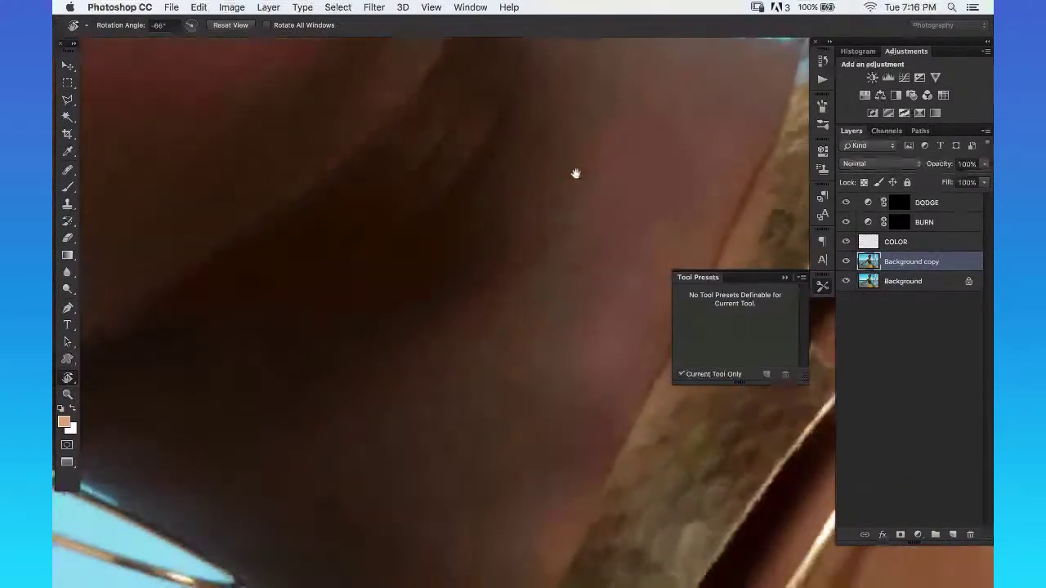
{"action": "key", "text": "z"}
{"action": "left_click", "coordinate": [579, 215], "text": "alt"}
{"action": "left_click", "coordinate": [572, 234]}
Heal the remaining neck spot from a clean-skin sample, then zoom out to the whole model.
{"action": "key", "text": "j"}
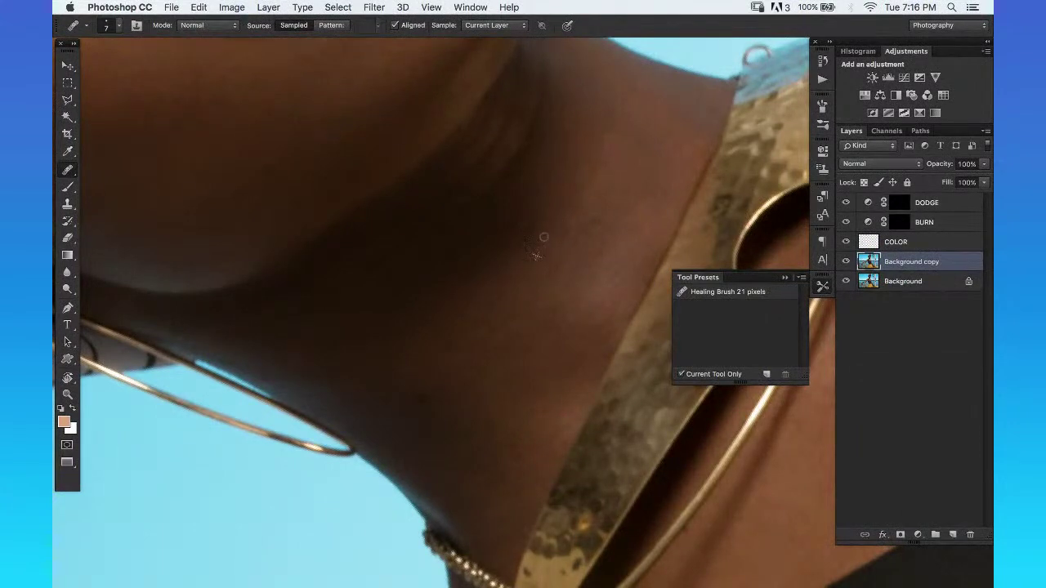
{"action": "left_click", "coordinate": [578, 188], "text": "alt"}
{"action": "left_click", "coordinate": [573, 206]}
{"action": "key", "text": "super+minus"}
{"action": "key", "text": "z"}
{"action": "left_click", "coordinate": [556, 273], "text": "alt"}
{"action": "left_click", "coordinate": [621, 237], "text": "alt"}
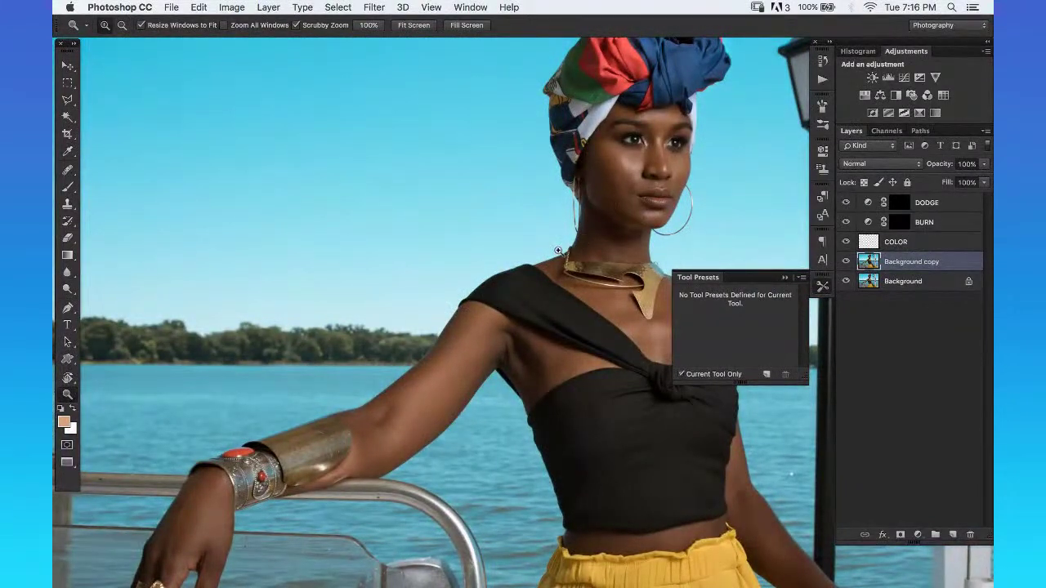
Zoom in and out around the chin, neck and gold collar to inspect the skin.
{"action": "left_click", "coordinate": [665, 228]}
{"action": "left_click", "coordinate": [657, 217]}
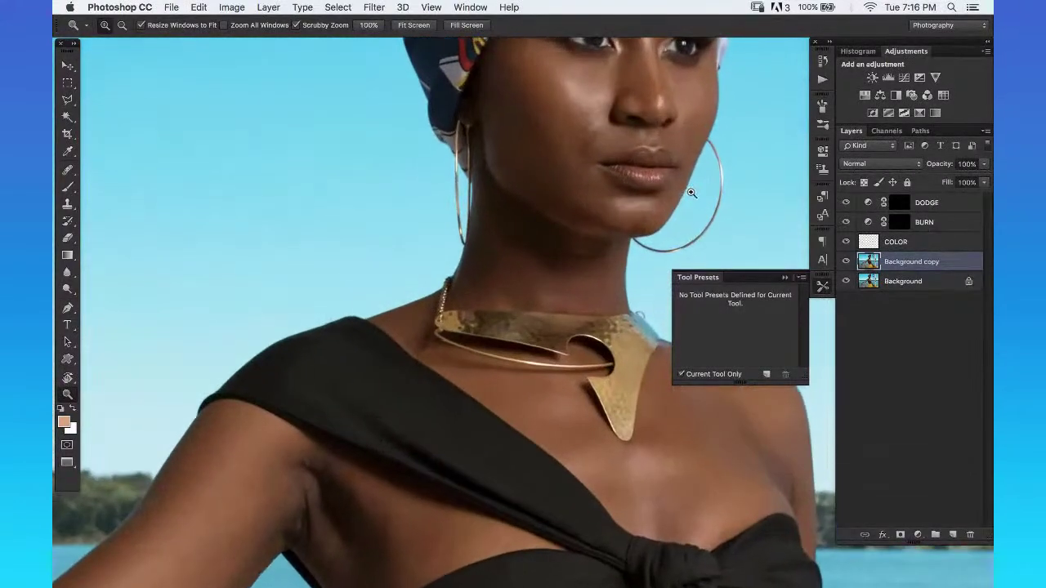
{"action": "left_click_drag", "start_coordinate": [656, 215], "coordinate": [578, 258]}
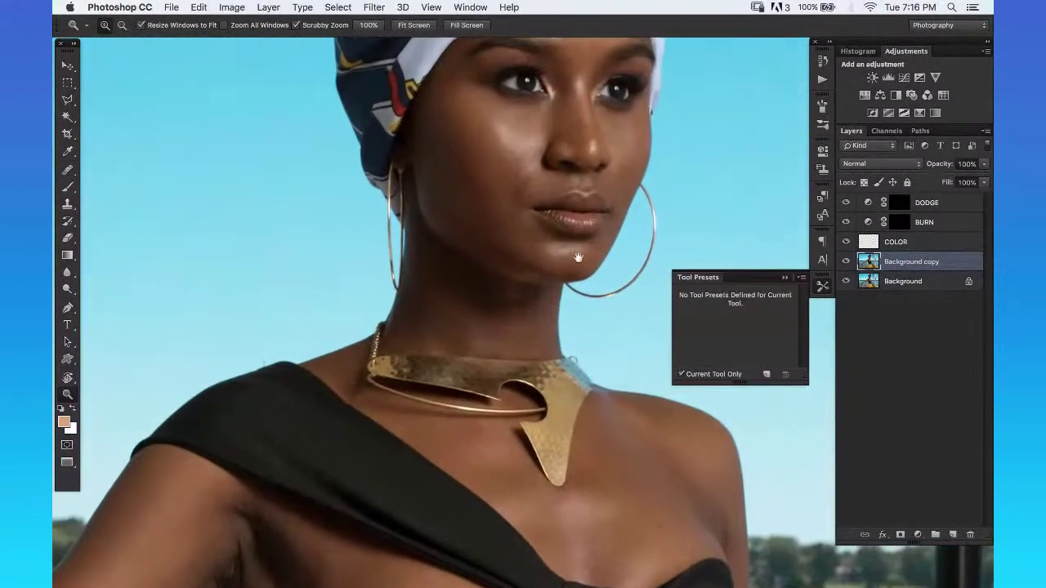
{"action": "left_click", "coordinate": [549, 292]}
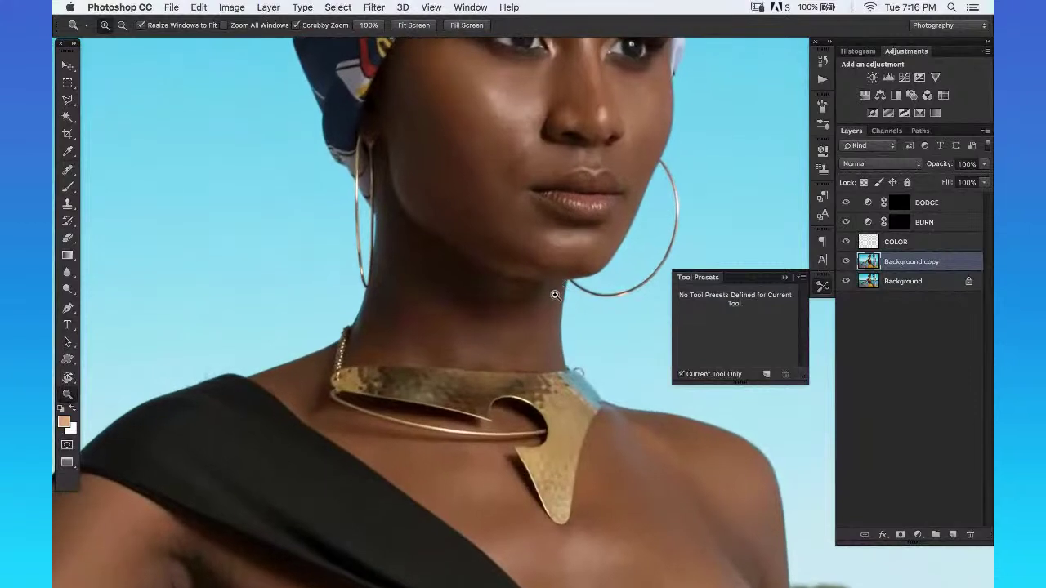
{"action": "left_click", "coordinate": [551, 290]}
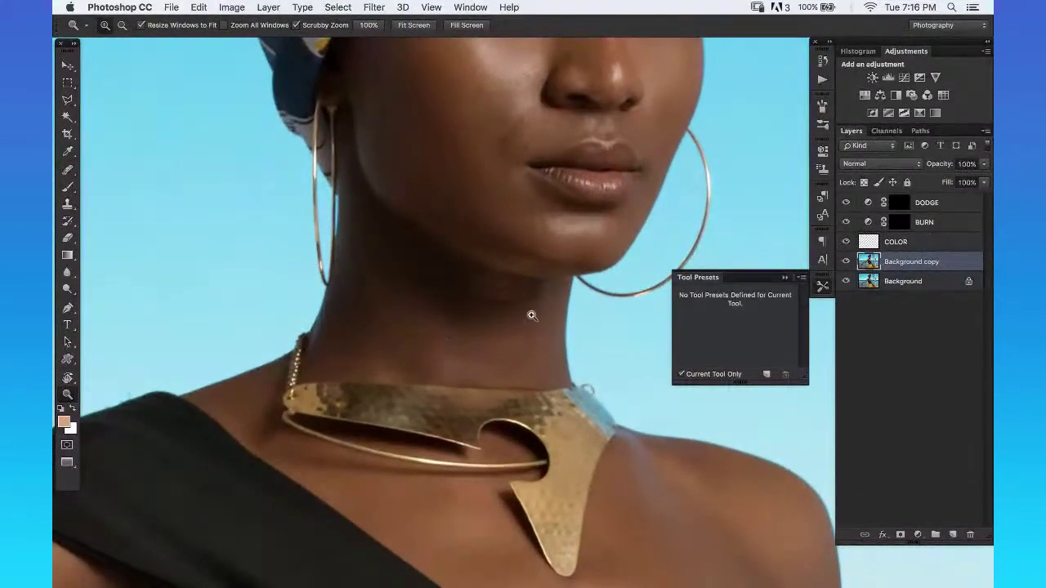
{"action": "left_click", "coordinate": [545, 304]}
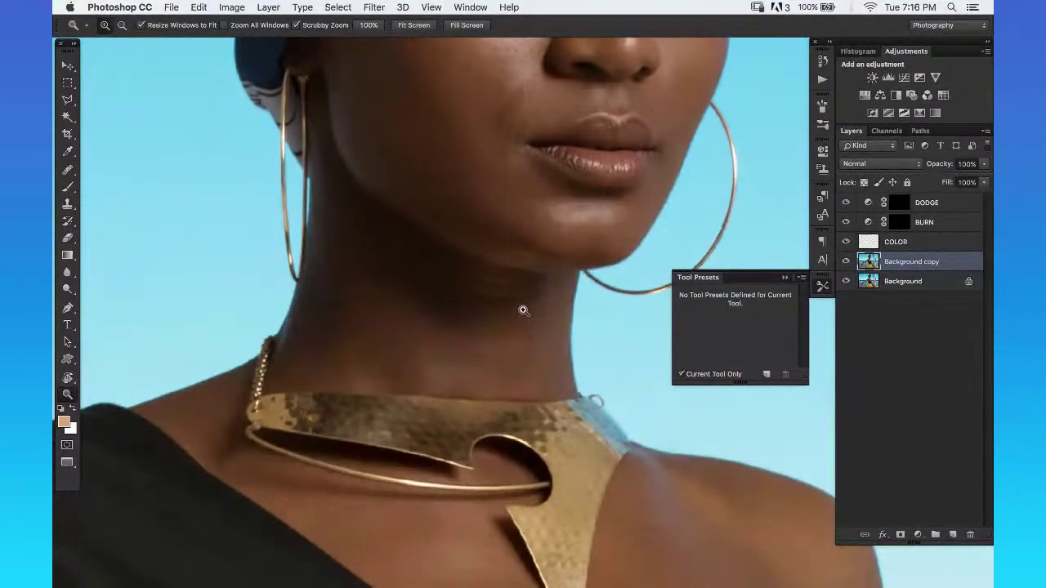
{"action": "left_click", "coordinate": [531, 301]}
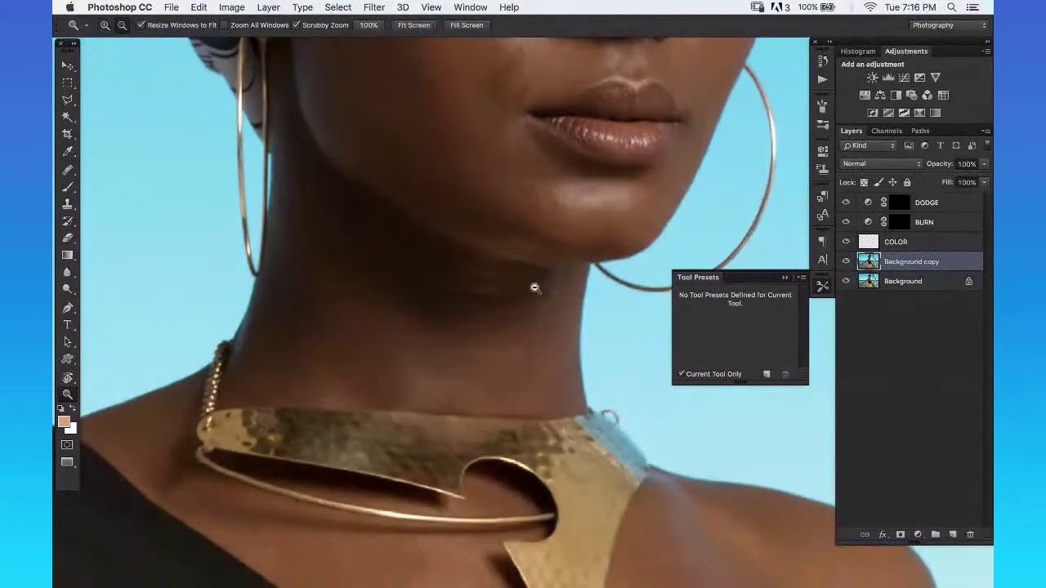
{"action": "left_click", "coordinate": [530, 290]}
{"action": "left_click", "coordinate": [529, 293]}
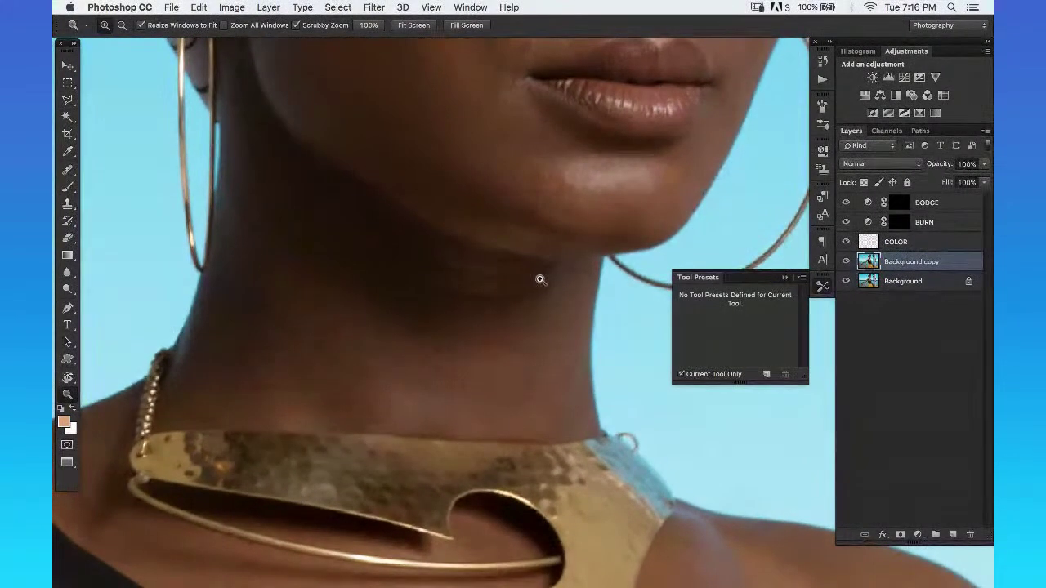
{"action": "left_click", "coordinate": [535, 296], "text": "alt"}
{"action": "left_click", "coordinate": [527, 291]}
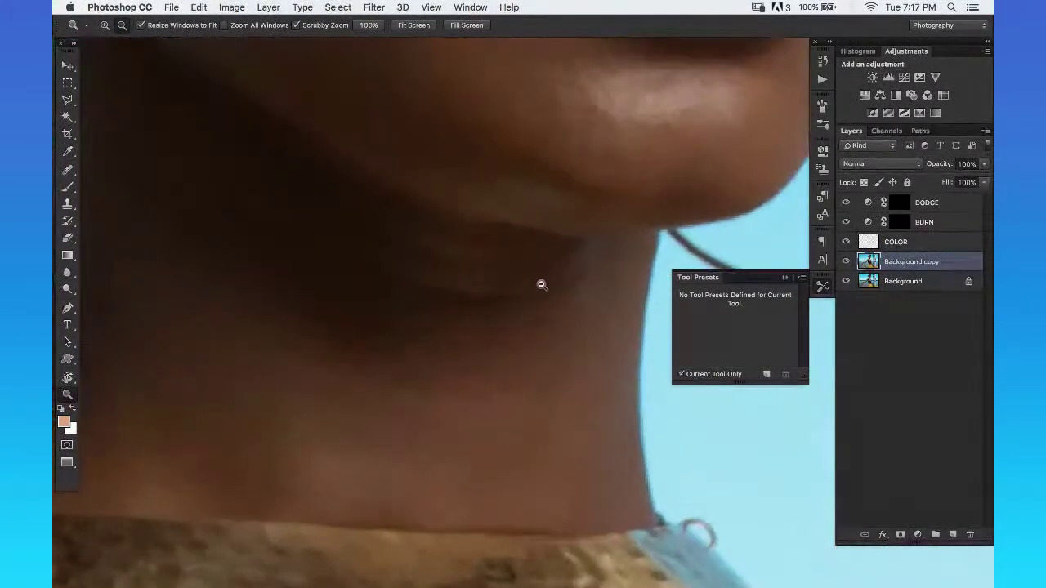
{"action": "left_click", "coordinate": [514, 299], "text": "alt"}
{"action": "left_click", "coordinate": [523, 306], "text": "alt"}
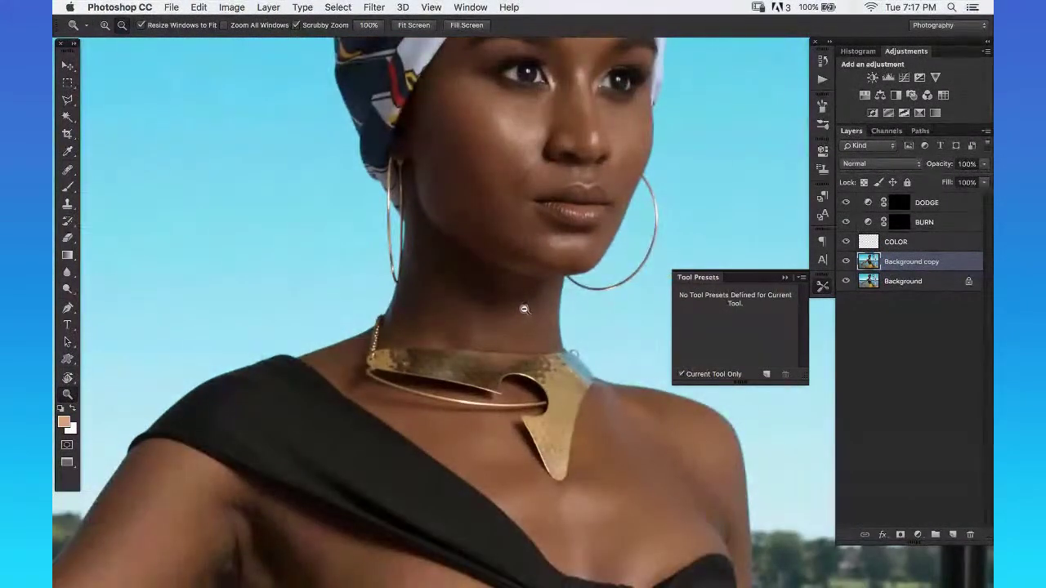
Check the neck skin up close, collapse the Tool Presets panel, and zoom out to the upper body.
{"action": "left_click_drag", "start_coordinate": [523, 297], "coordinate": [562, 276]}
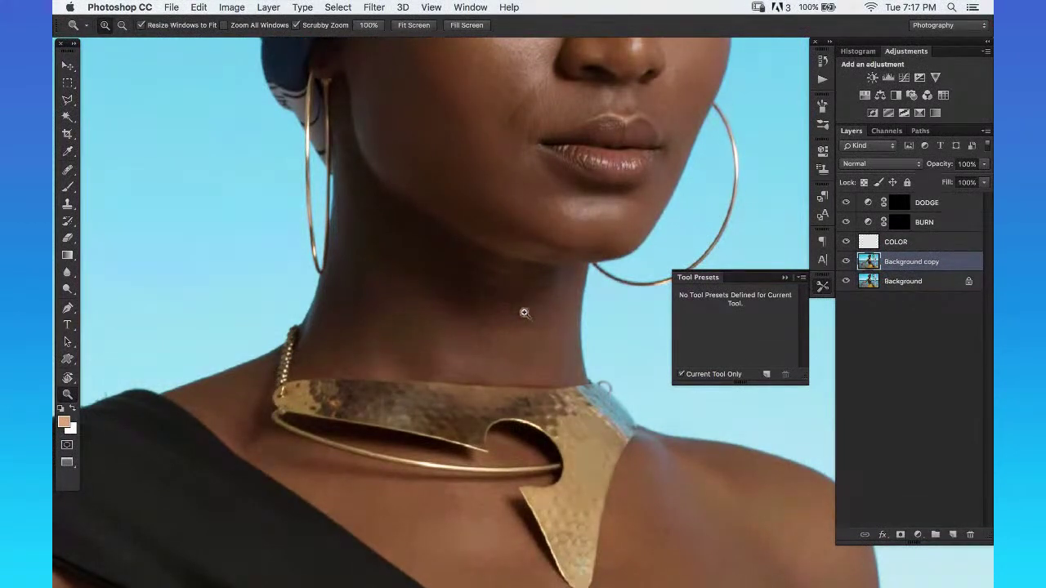
{"action": "left_click_drag", "start_coordinate": [524, 299], "coordinate": [539, 281]}
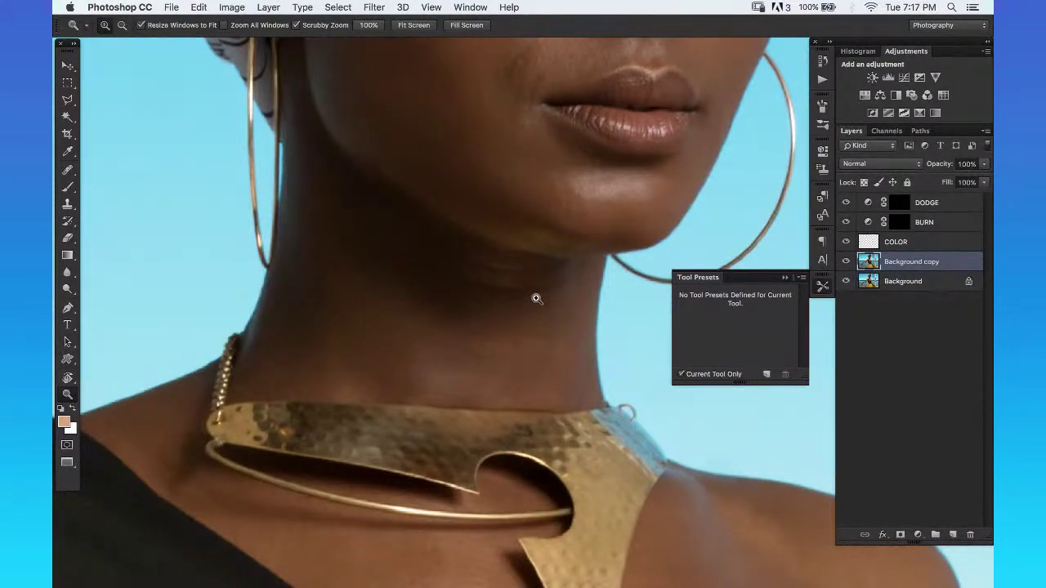
{"action": "left_click", "coordinate": [543, 274], "text": "alt"}
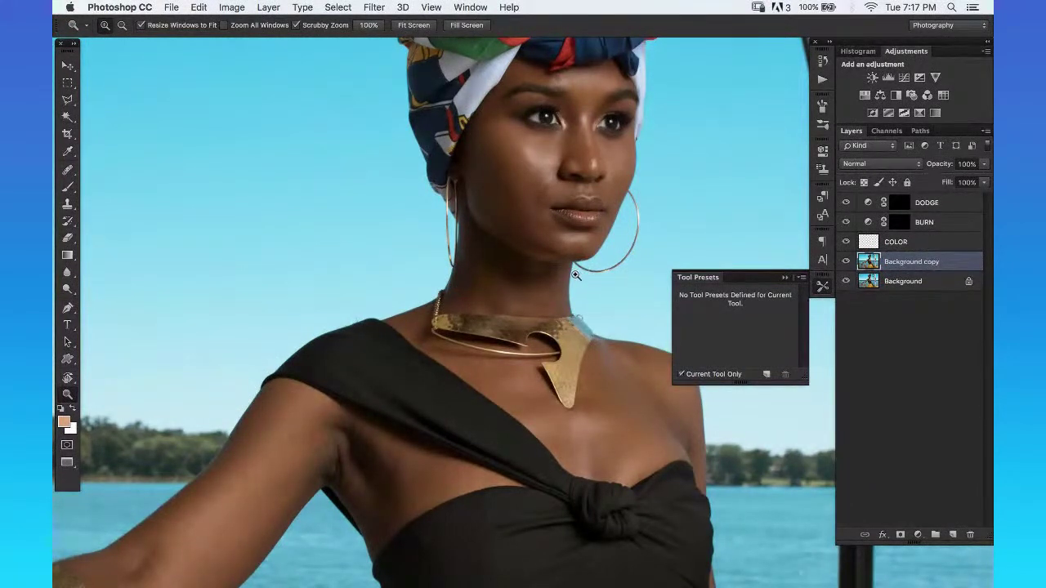
{"action": "left_click", "coordinate": [541, 274]}
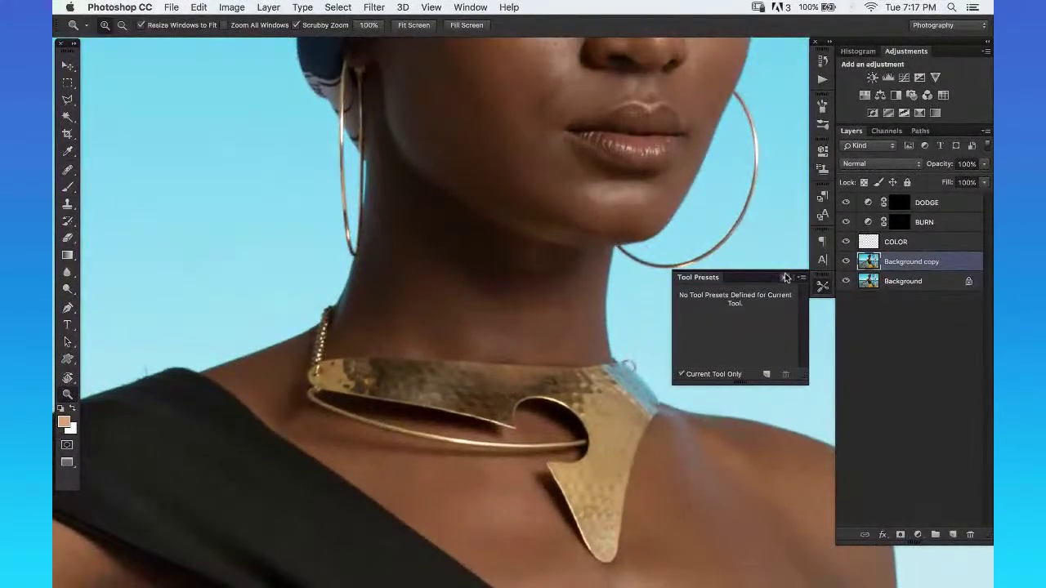
{"action": "left_click", "coordinate": [784, 280]}
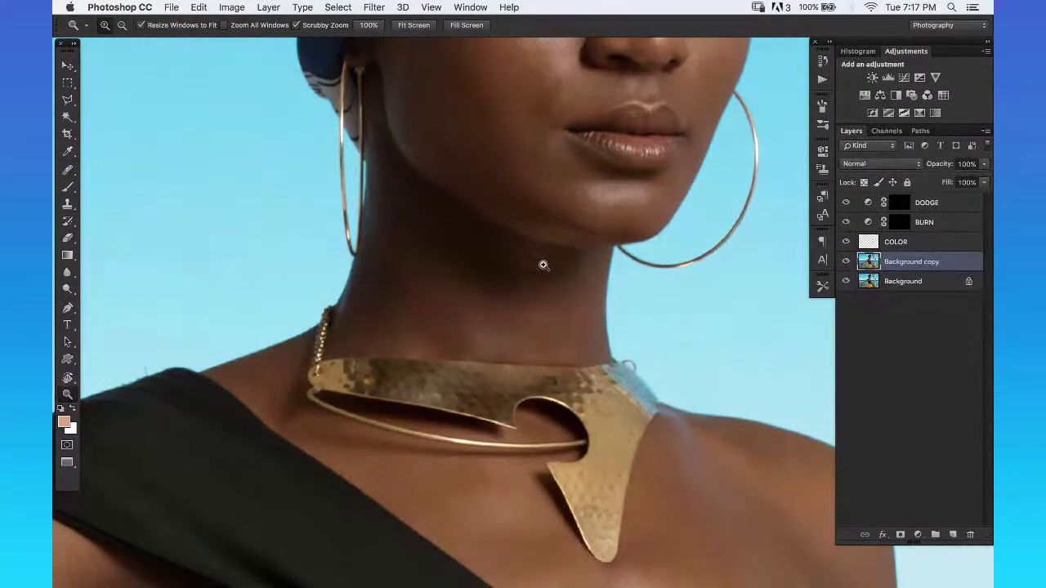
{"action": "left_click", "coordinate": [601, 244], "text": "alt"}
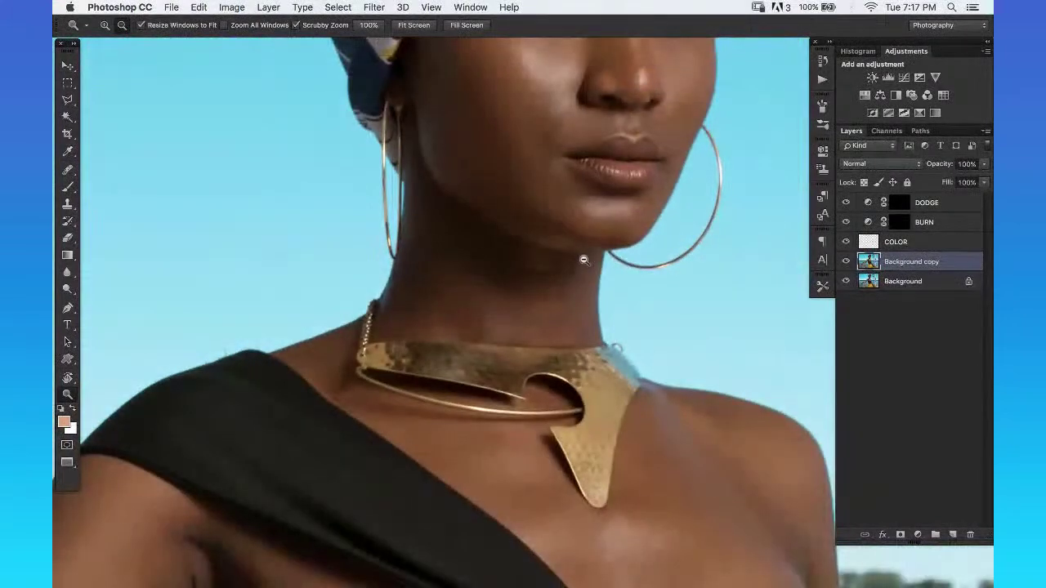
{"action": "left_click", "coordinate": [616, 241], "text": "alt"}
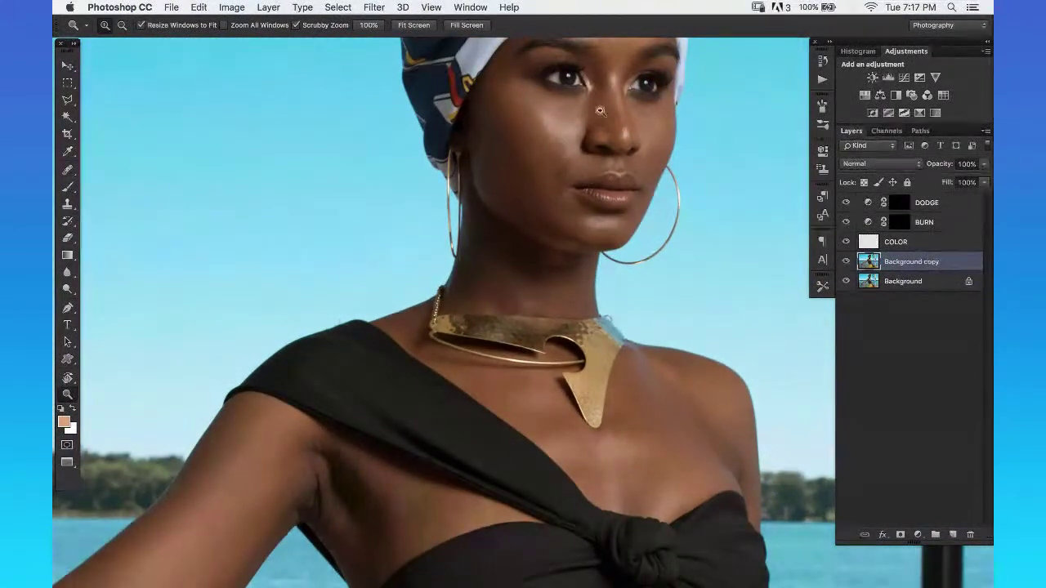
Zoom in close on the nose and reopen the Tool Presets panel from the dock.
{"action": "left_click_drag", "start_coordinate": [628, 111], "coordinate": [689, 85]}
{"action": "left_click", "coordinate": [689, 85], "text": "alt"}
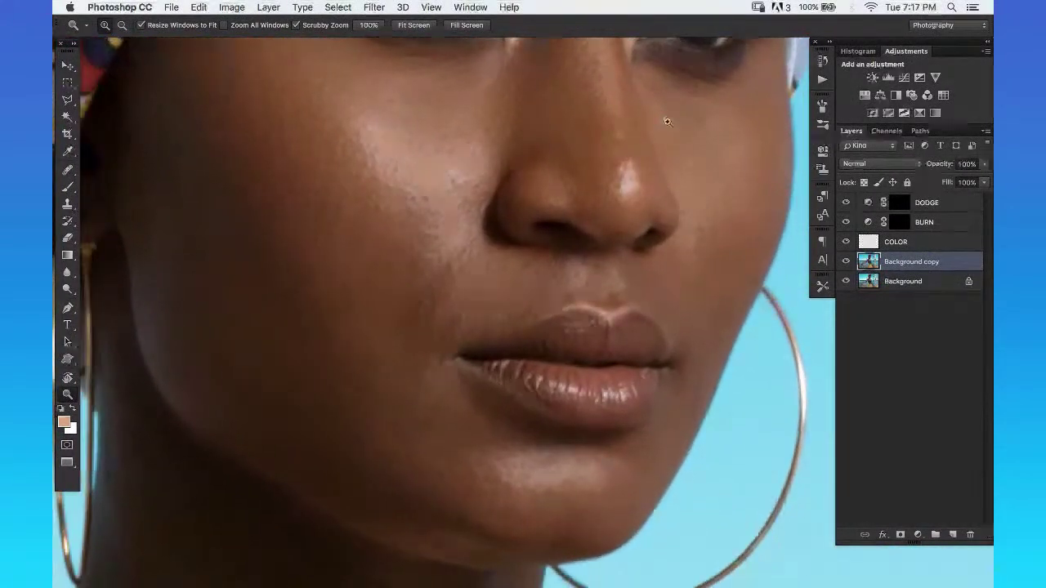
{"action": "left_click", "coordinate": [674, 127]}
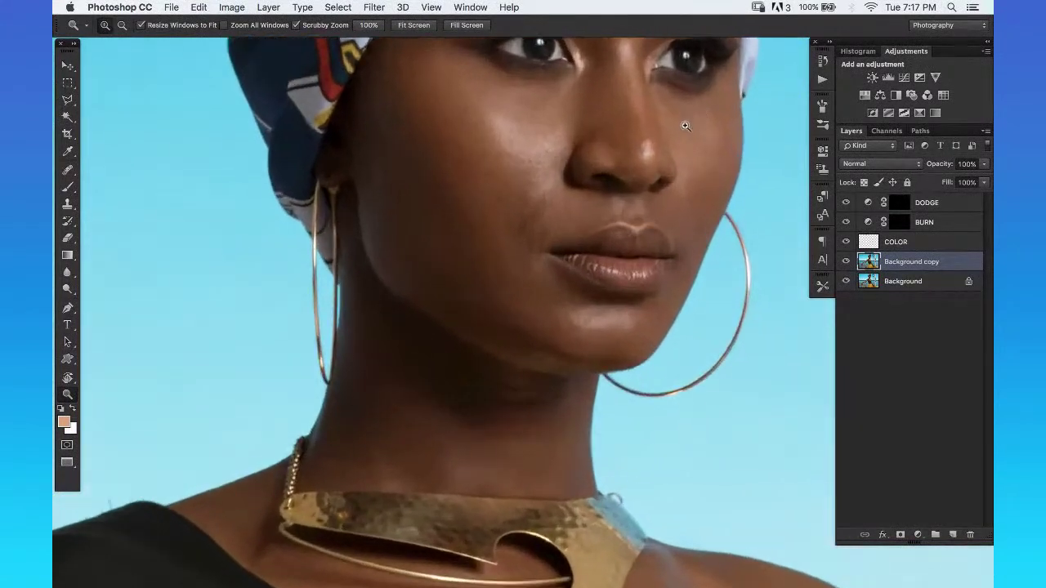
{"action": "left_click", "coordinate": [665, 110]}
{"action": "left_click", "coordinate": [652, 128]}
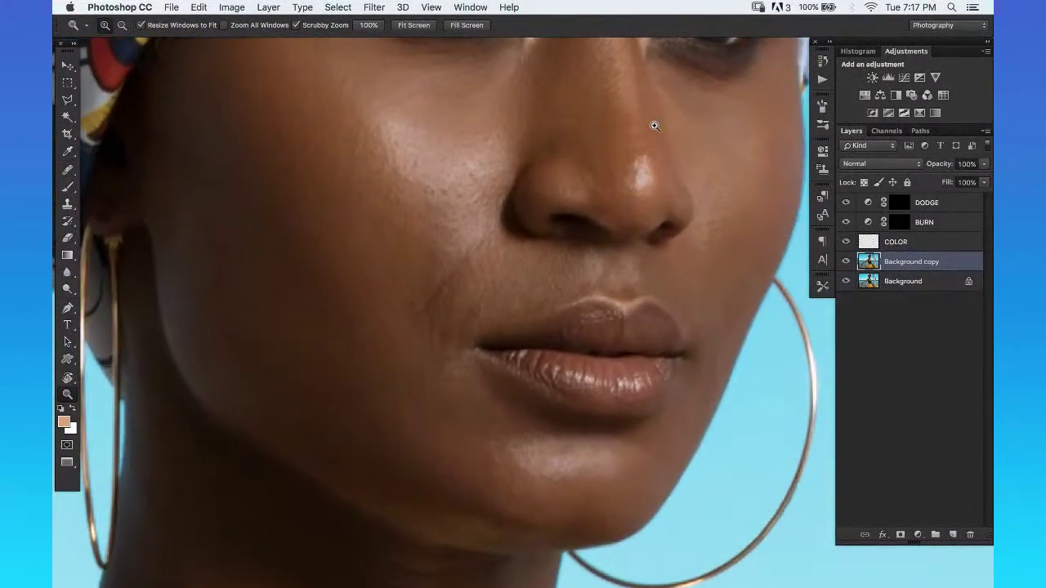
{"action": "left_click", "coordinate": [651, 151], "text": "alt"}
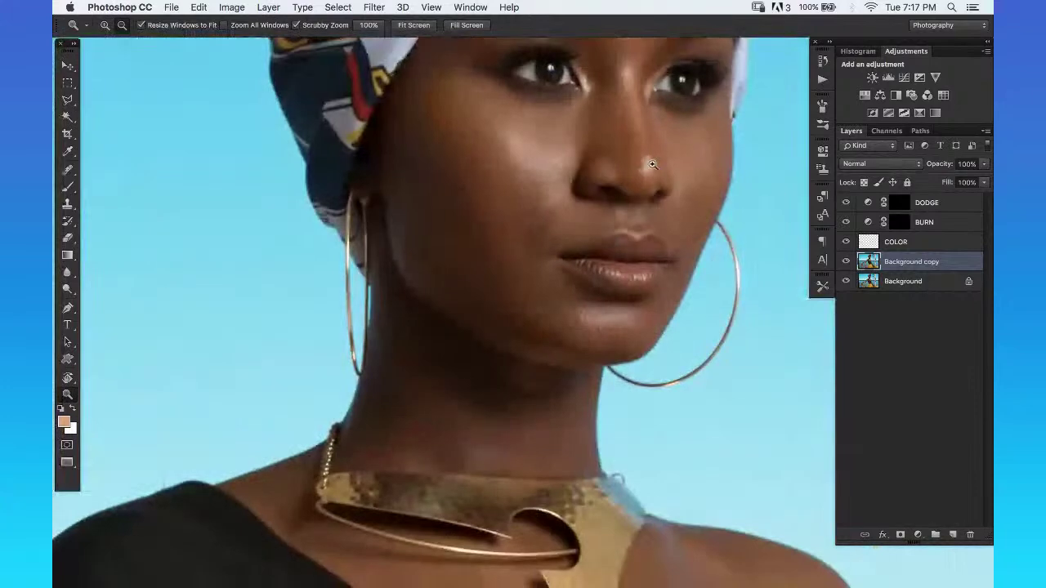
{"action": "left_click", "coordinate": [588, 241]}
{"action": "left_click", "coordinate": [589, 246]}
{"action": "left_click_drag", "start_coordinate": [588, 245], "coordinate": [527, 320]}
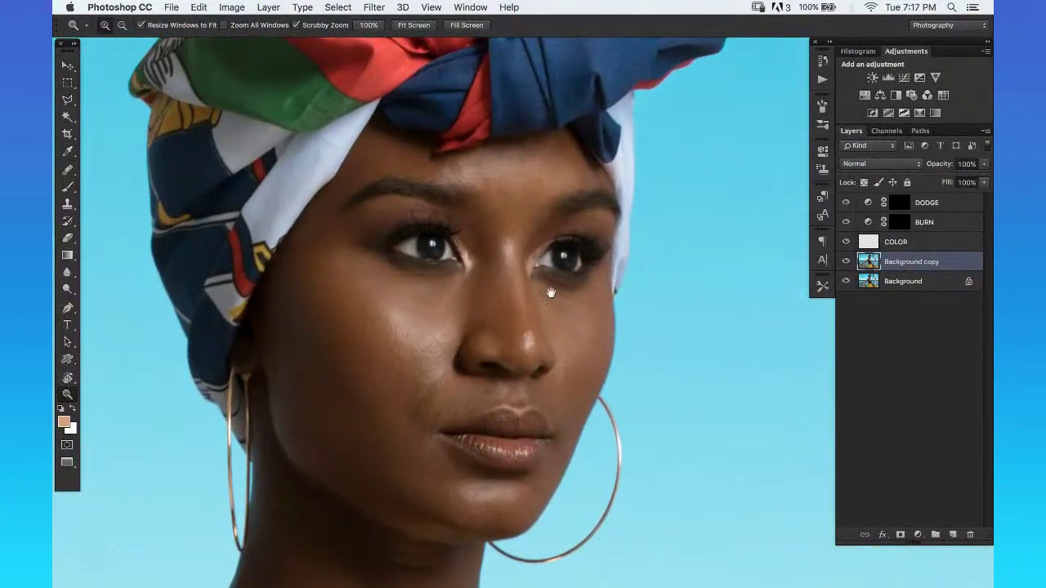
{"action": "left_click", "coordinate": [574, 289]}
{"action": "left_click", "coordinate": [588, 283]}
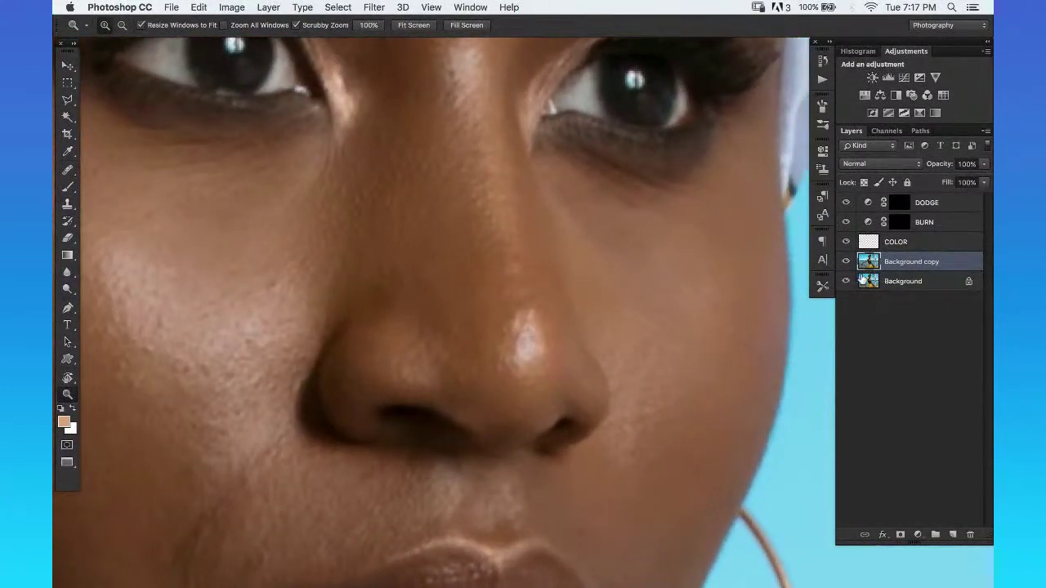
{"action": "left_click", "coordinate": [822, 285]}
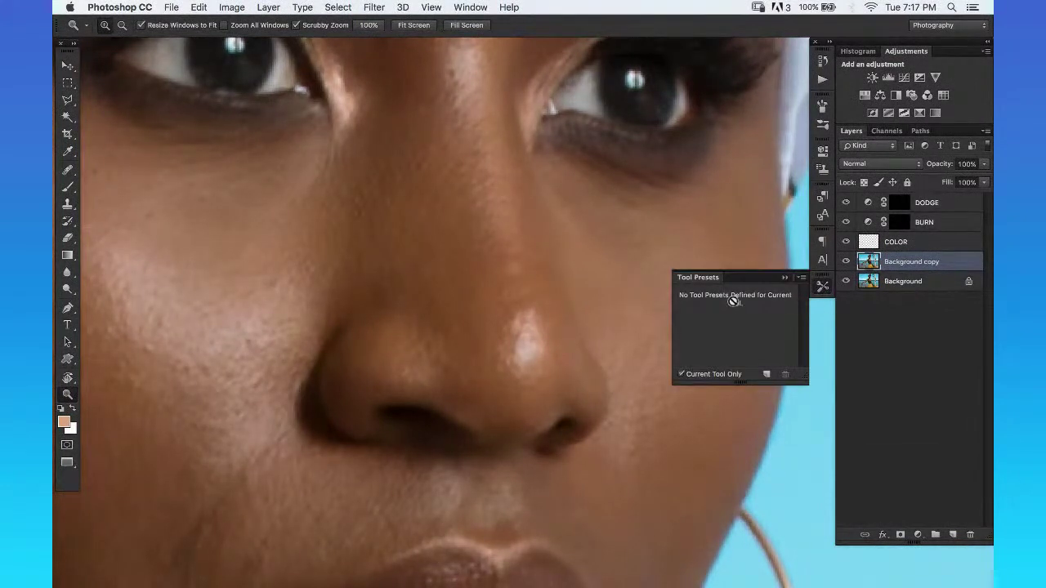
Apply the 'Clone Lighten 70%' clone stamp preset and enlarge the brush to size 7 for the nose.
{"action": "key", "text": "s"}
{"action": "left_click_drag", "start_coordinate": [526, 296], "coordinate": [523, 264]}
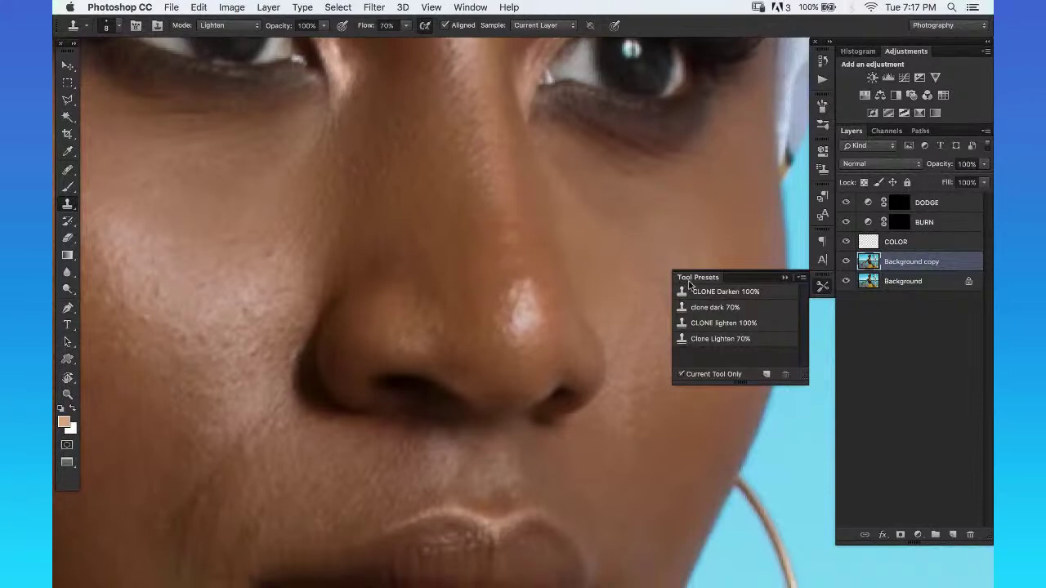
{"action": "left_click", "coordinate": [560, 290], "text": "alt"}
{"action": "key", "text": "z"}
{"action": "left_click_drag", "start_coordinate": [551, 275], "coordinate": [584, 237]}
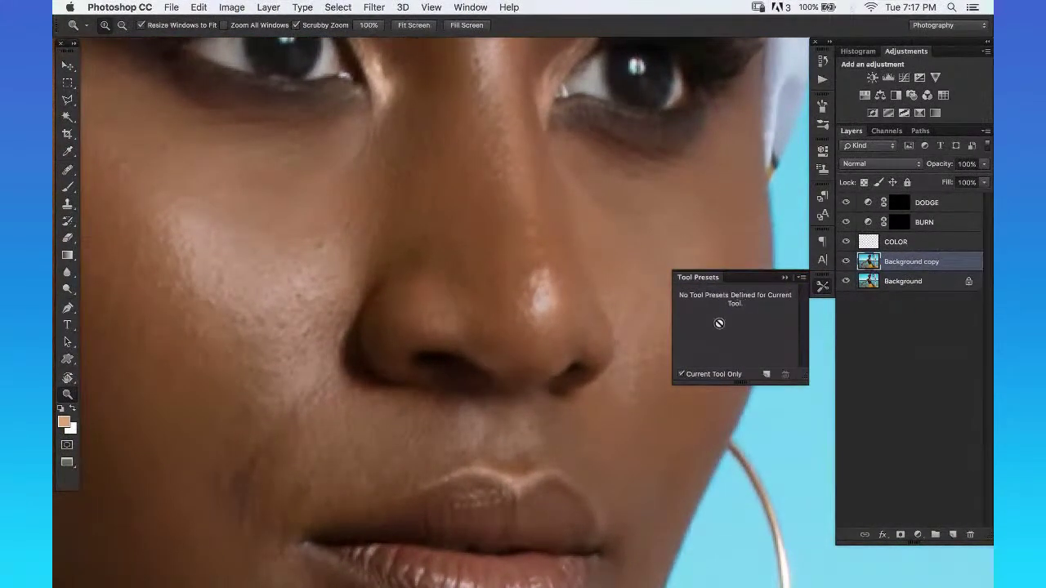
{"action": "key", "text": "s"}
{"action": "left_click", "coordinate": [710, 339]}
{"action": "left_click", "coordinate": [727, 339]}
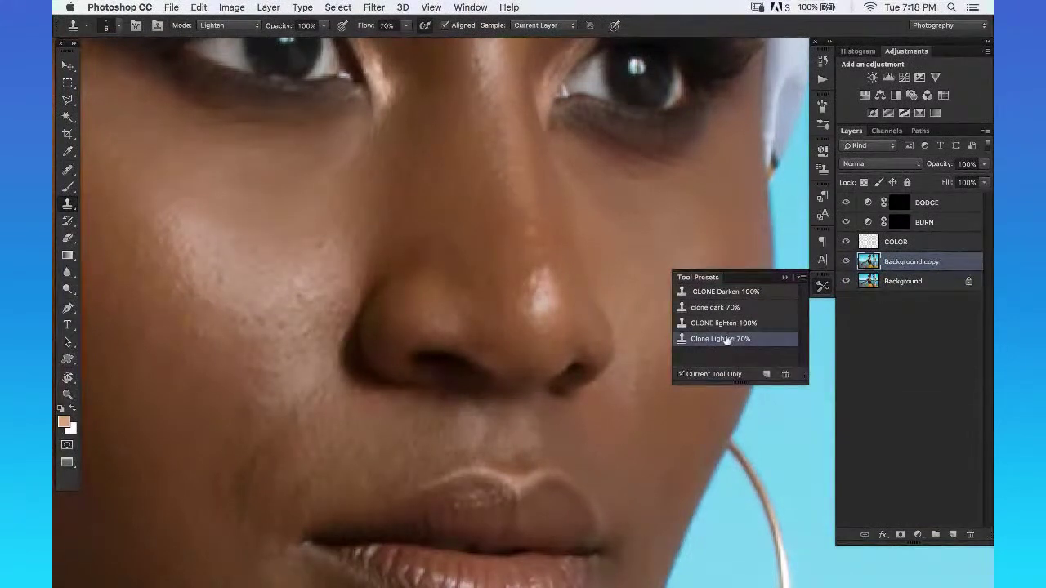
{"action": "key", "text": "bracketright"}
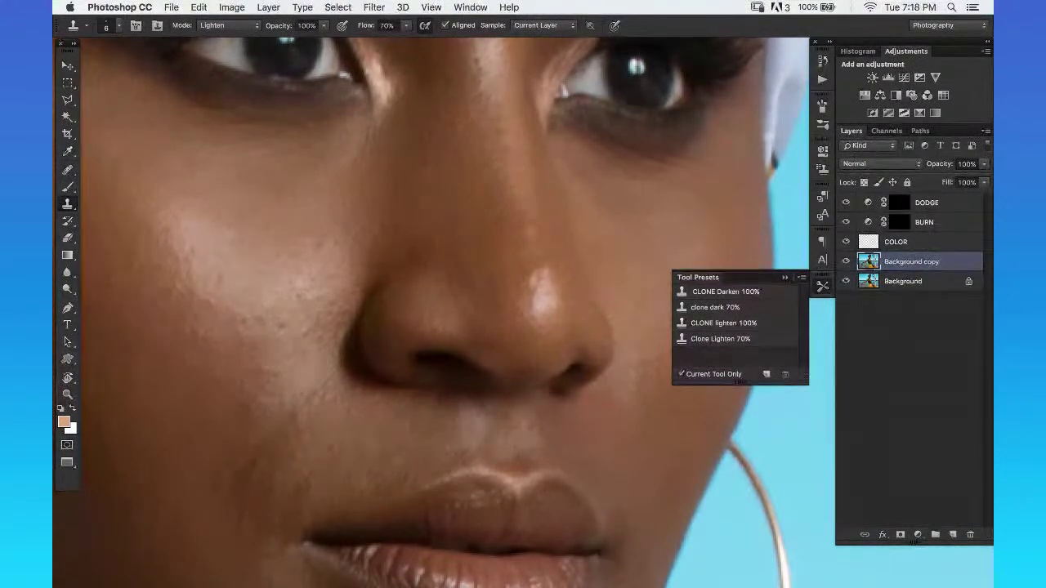
{"action": "key", "text": "bracketright"}
Review the nose clone strokes in the History panel, then frame the lips and chin.
{"action": "left_click", "coordinate": [822, 60]}
{"action": "left_click", "coordinate": [760, 75]}
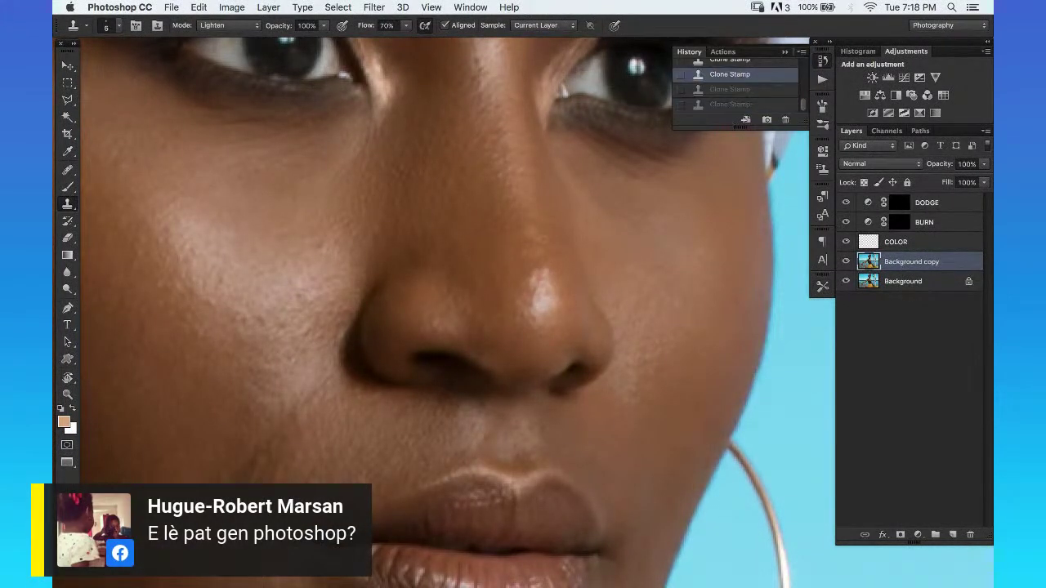
{"action": "key", "text": "super+z"}
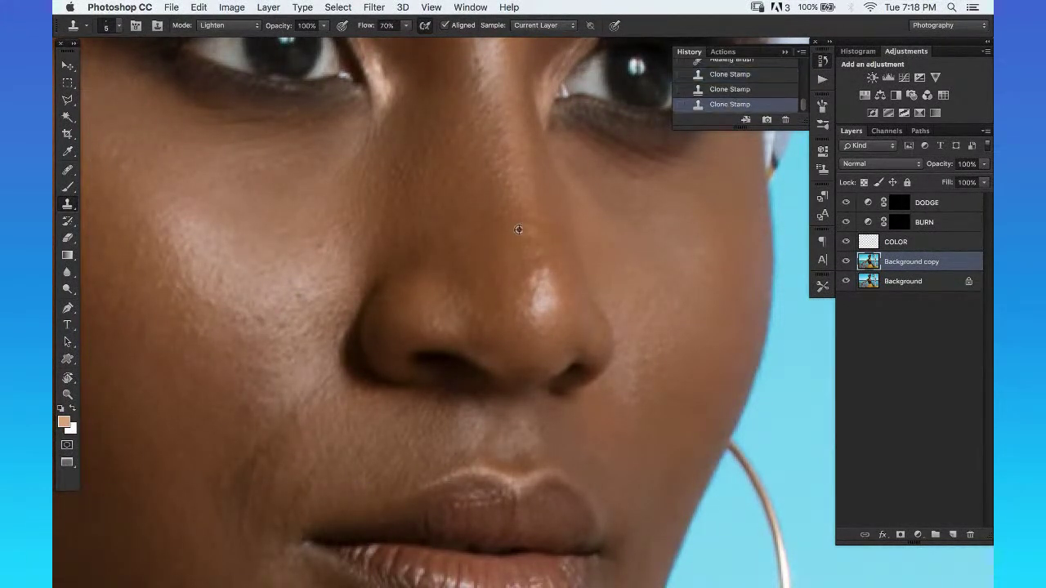
{"action": "key", "text": "z"}
{"action": "left_click", "coordinate": [359, 243], "text": "alt"}
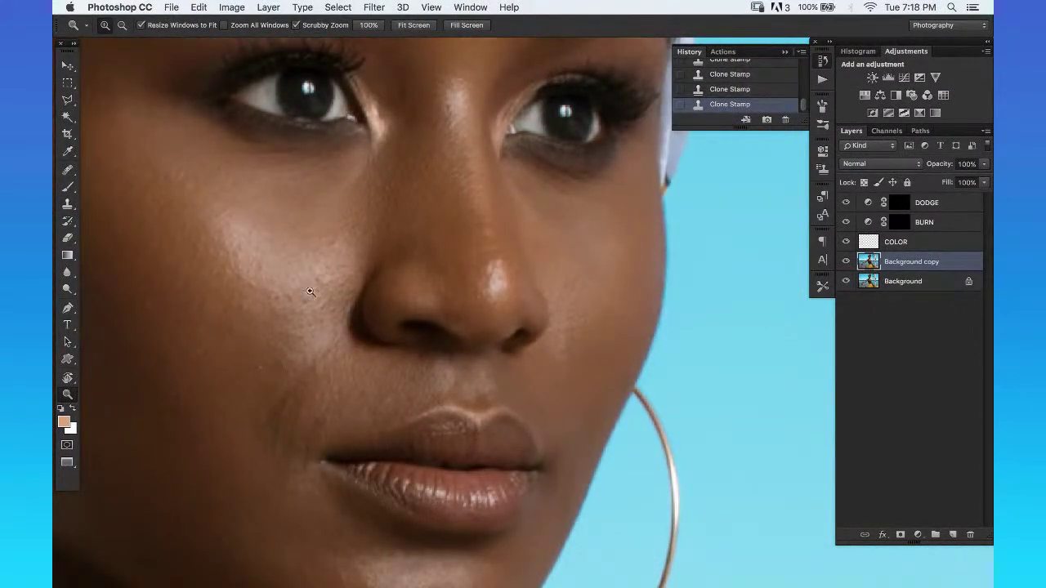
{"action": "left_click_drag", "start_coordinate": [461, 176], "coordinate": [479, 357]}
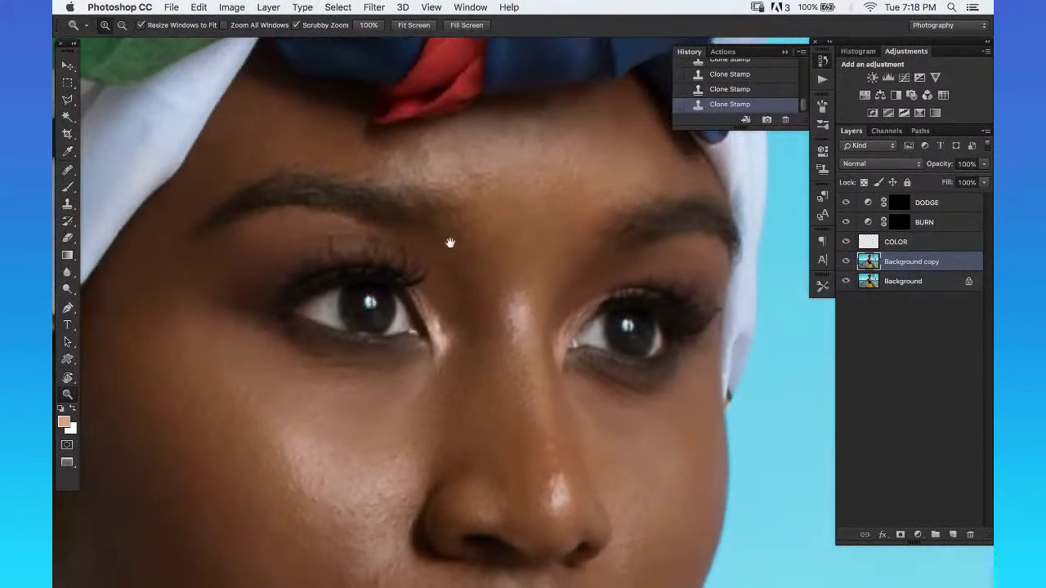
{"action": "left_click_drag", "start_coordinate": [467, 241], "coordinate": [579, 110]}
{"action": "left_click_drag", "start_coordinate": [517, 346], "coordinate": [525, 117]}
{"action": "left_click", "coordinate": [525, 220]}
{"action": "left_click_drag", "start_coordinate": [525, 220], "coordinate": [547, 174]}
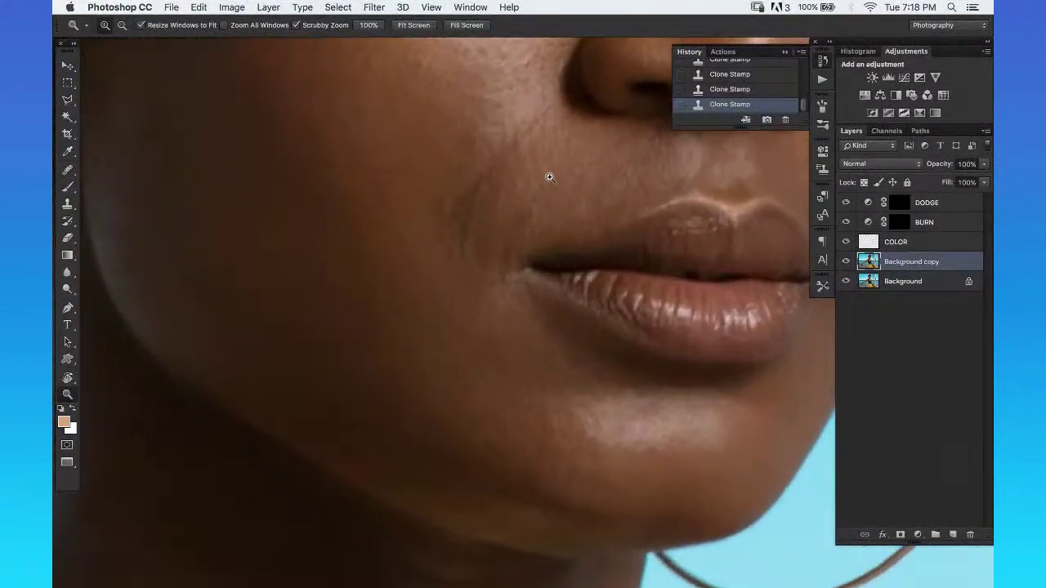
{"action": "key", "text": "j"}
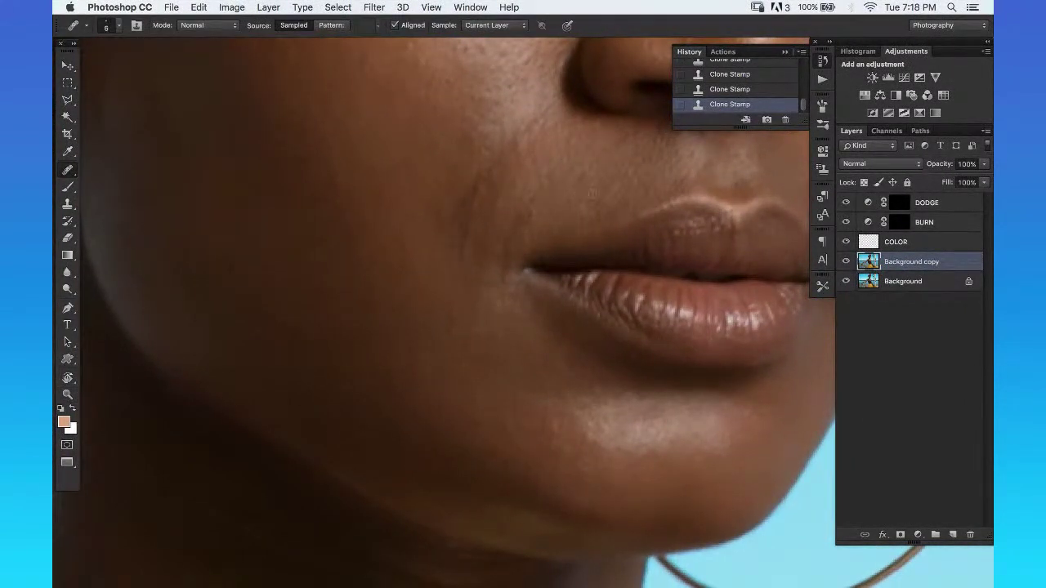
Heal the blemishes beside the mouth and a spot on the cheek, enlarging the brush slightly.
{"action": "left_click", "coordinate": [575, 211]}
{"action": "left_click", "coordinate": [645, 183]}
{"action": "mouse_move", "coordinate": [649, 182]}
{"action": "left_mouse_down"}
{"action": "mouse_move", "coordinate": [572, 269]}
{"action": "mouse_move", "coordinate": [551, 274]}
{"action": "left_mouse_up"}
{"action": "left_click_drag", "start_coordinate": [463, 291], "coordinate": [563, 257]}
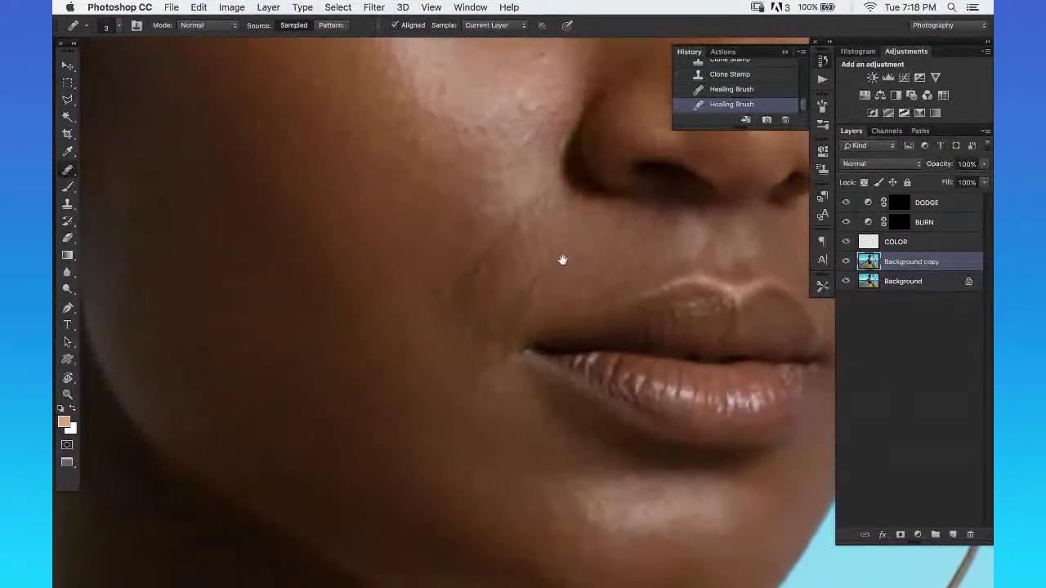
{"action": "left_click_drag", "start_coordinate": [418, 217], "coordinate": [472, 209]}
{"action": "key", "text": "bracketright"}
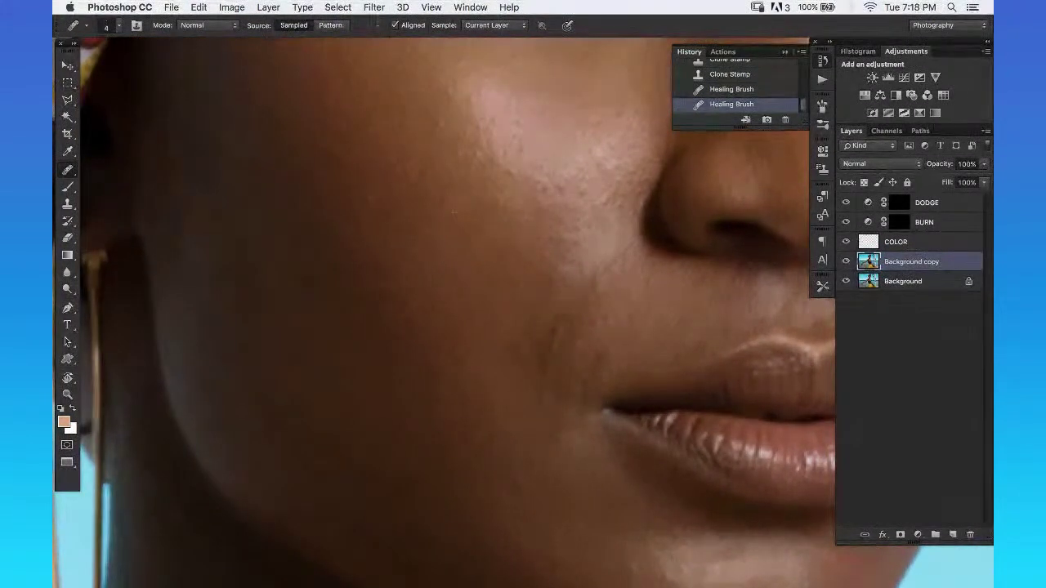
{"action": "left_click", "coordinate": [439, 212]}
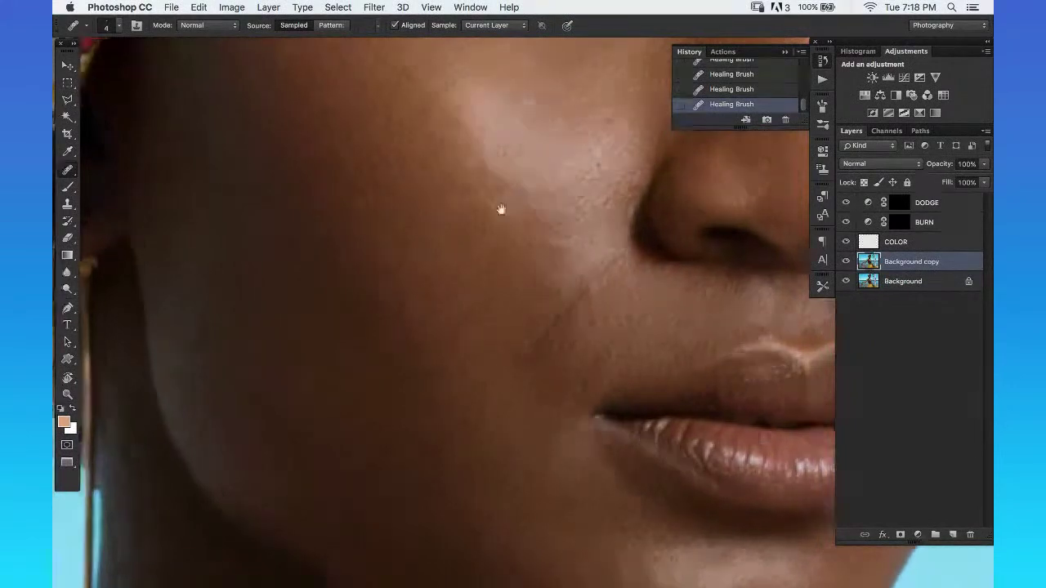
Zoom in closely on the cheek between the nose and mouth.
{"action": "left_click_drag", "start_coordinate": [501, 210], "coordinate": [483, 239]}
{"action": "key", "text": "z"}
{"action": "left_click", "coordinate": [466, 215]}
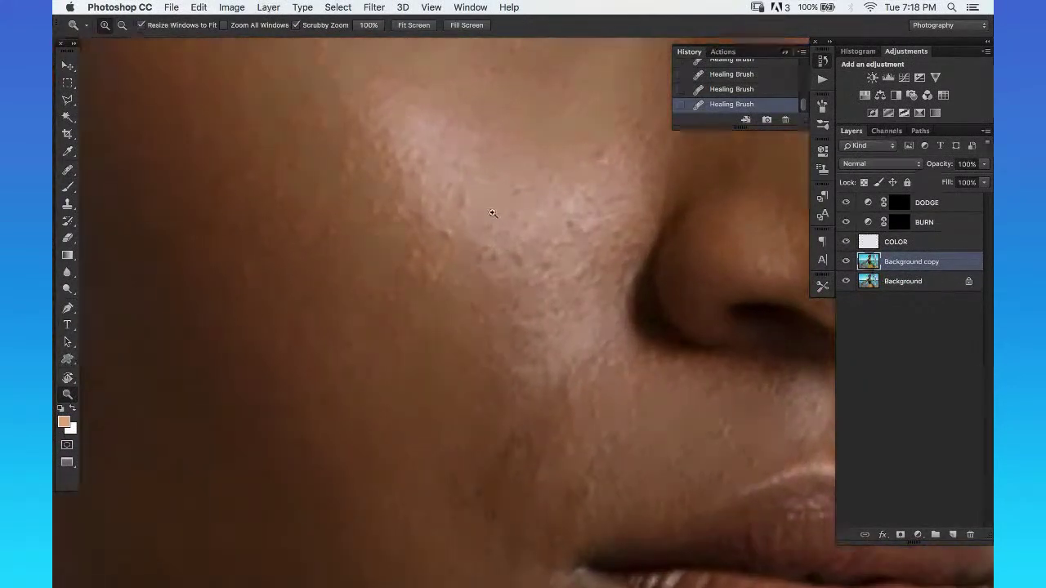
{"action": "left_click", "coordinate": [485, 222], "text": "alt"}
{"action": "left_click", "coordinate": [493, 210]}
{"action": "mouse_move", "coordinate": [492, 210]}
{"action": "left_mouse_down"}
{"action": "mouse_move", "coordinate": [523, 200]}
{"action": "mouse_move", "coordinate": [511, 212]}
{"action": "left_mouse_up"}
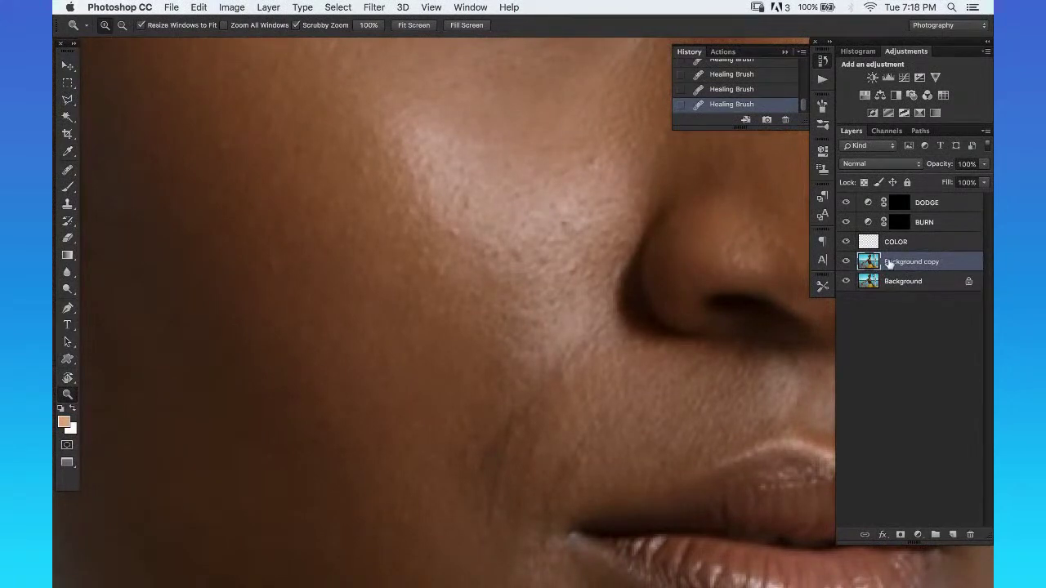
{"action": "key", "text": "s"}
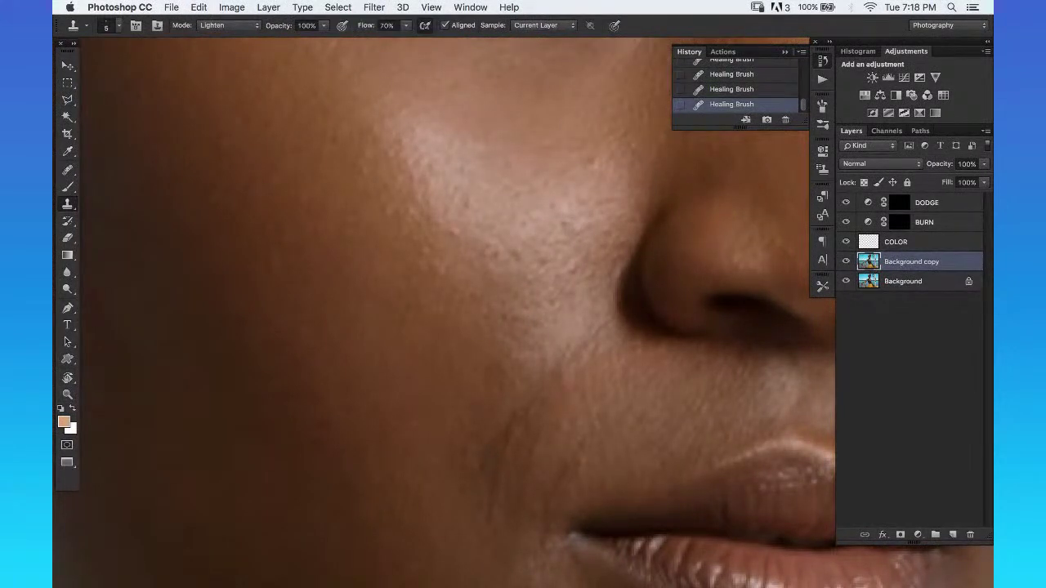
Show the saved Tool Presets list, zoom onto the cheek with the Clone Stamp, then fit the portrait on screen.
{"action": "left_click", "coordinate": [820, 288]}
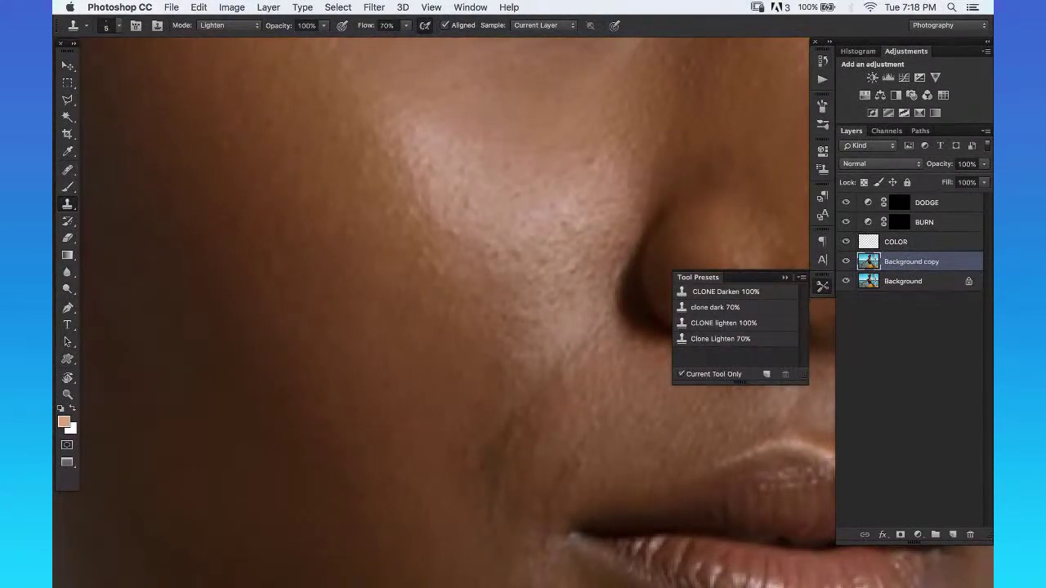
{"action": "key", "text": "z"}
{"action": "key", "text": "super+0"}
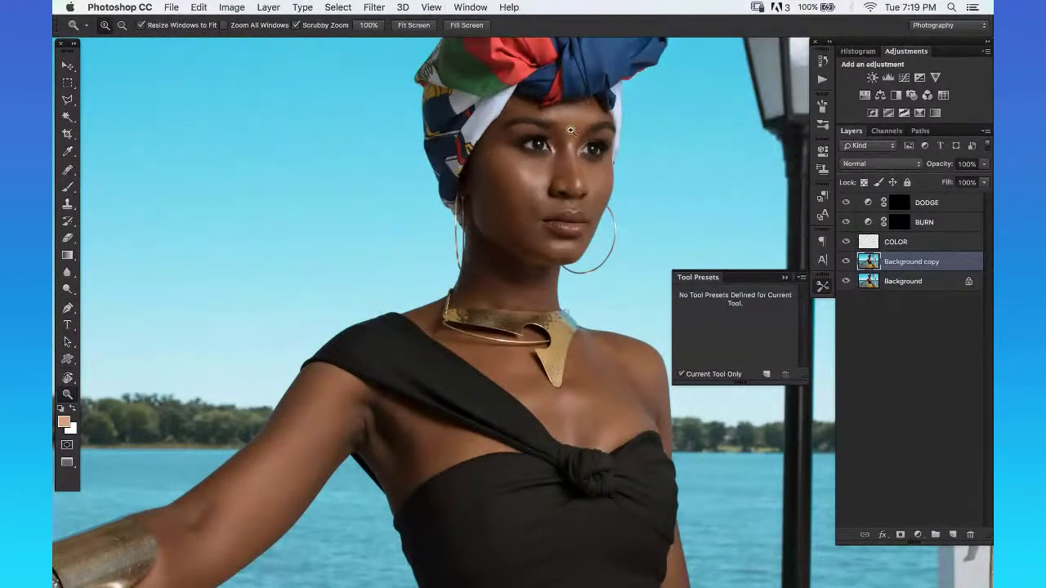
{"action": "left_click_drag", "start_coordinate": [533, 183], "coordinate": [544, 248]}
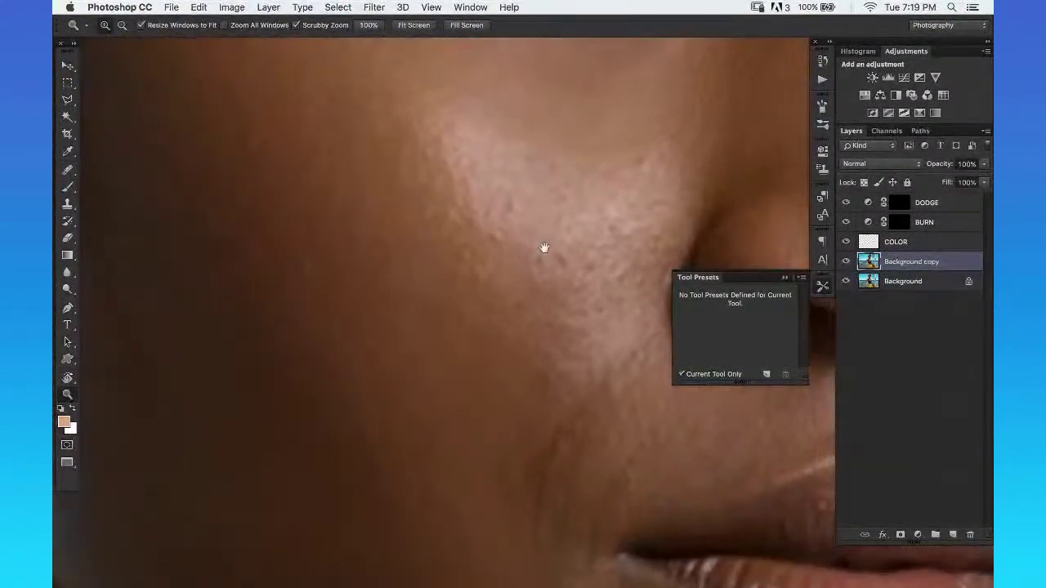
{"action": "key", "text": "s"}
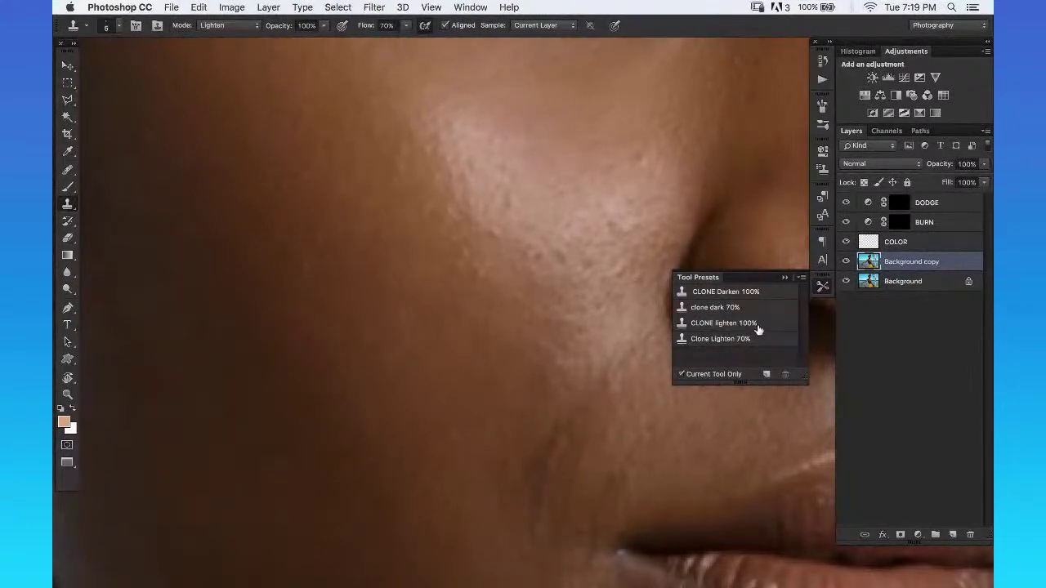
{"action": "key", "text": "z"}
{"action": "key", "text": "super+0"}
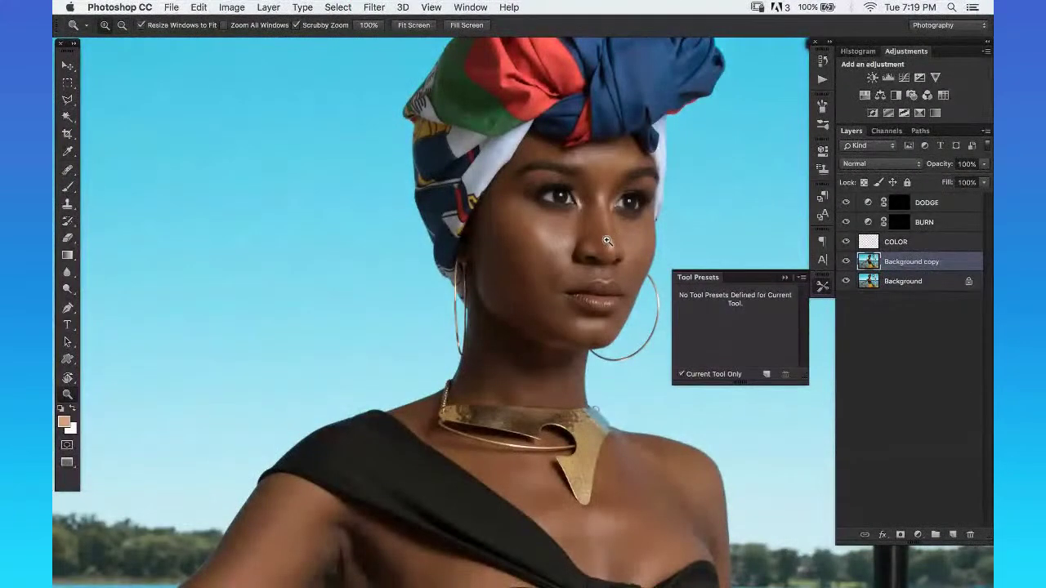
Zoom in on the face and cheek, collapse the Tool Presets list, and zoom out to the full figure.
{"action": "left_click_drag", "start_coordinate": [607, 241], "coordinate": [630, 152]}
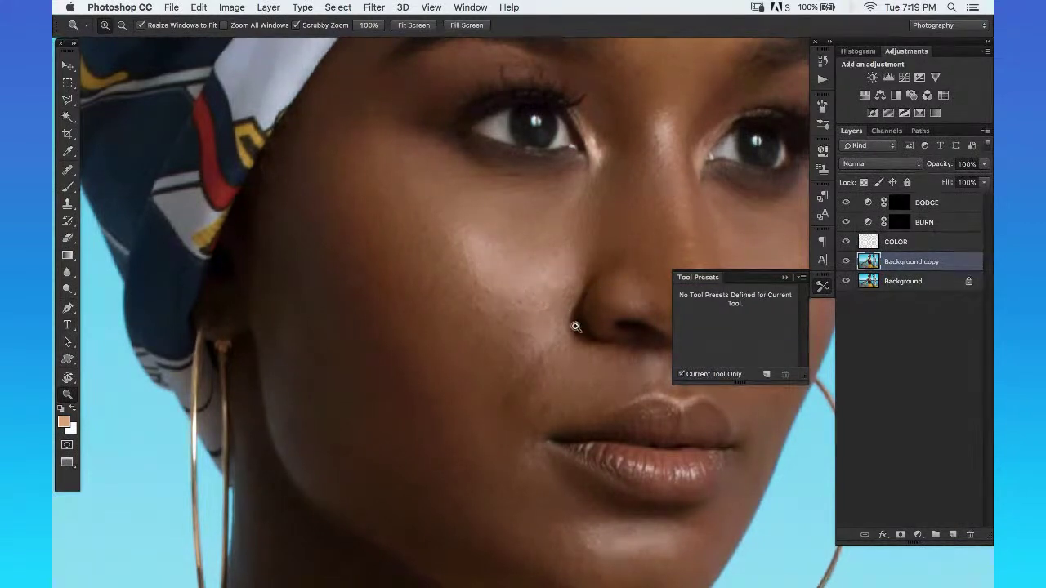
{"action": "mouse_move", "coordinate": [537, 311]}
{"action": "left_mouse_down"}
{"action": "mouse_move", "coordinate": [551, 296]}
{"action": "mouse_move", "coordinate": [548, 306]}
{"action": "left_mouse_up"}
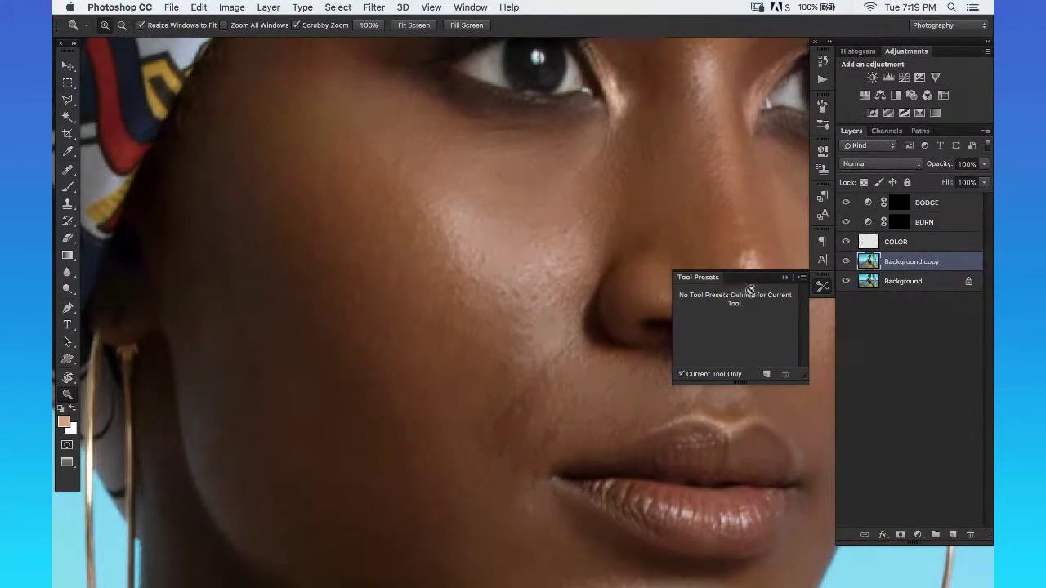
{"action": "left_click", "coordinate": [782, 277]}
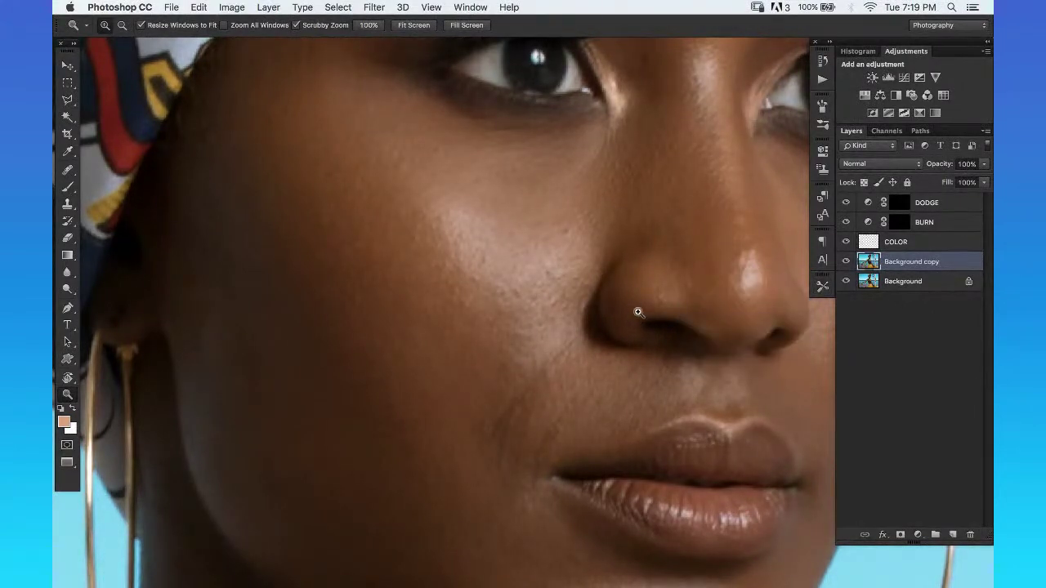
{"action": "left_click", "coordinate": [509, 354], "text": "alt"}
{"action": "left_click", "coordinate": [509, 355], "text": "alt"}
Zoom in tightly on the cheek, nose and lips, then back out to the upper body.
{"action": "left_click_drag", "start_coordinate": [616, 388], "coordinate": [442, 260]}
{"action": "left_click", "coordinate": [507, 179]}
{"action": "left_click_drag", "start_coordinate": [507, 179], "coordinate": [575, 145]}
{"action": "left_click_drag", "start_coordinate": [522, 122], "coordinate": [547, 245]}
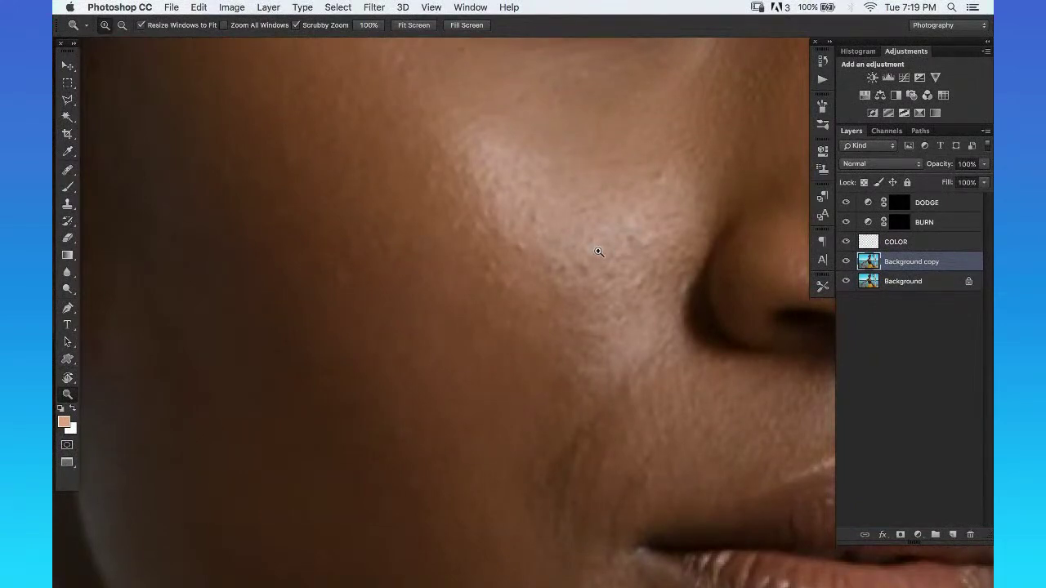
{"action": "left_click", "coordinate": [586, 265], "text": "alt"}
{"action": "left_click", "coordinate": [567, 273], "text": "alt"}
{"action": "left_click", "coordinate": [593, 261], "text": "alt"}
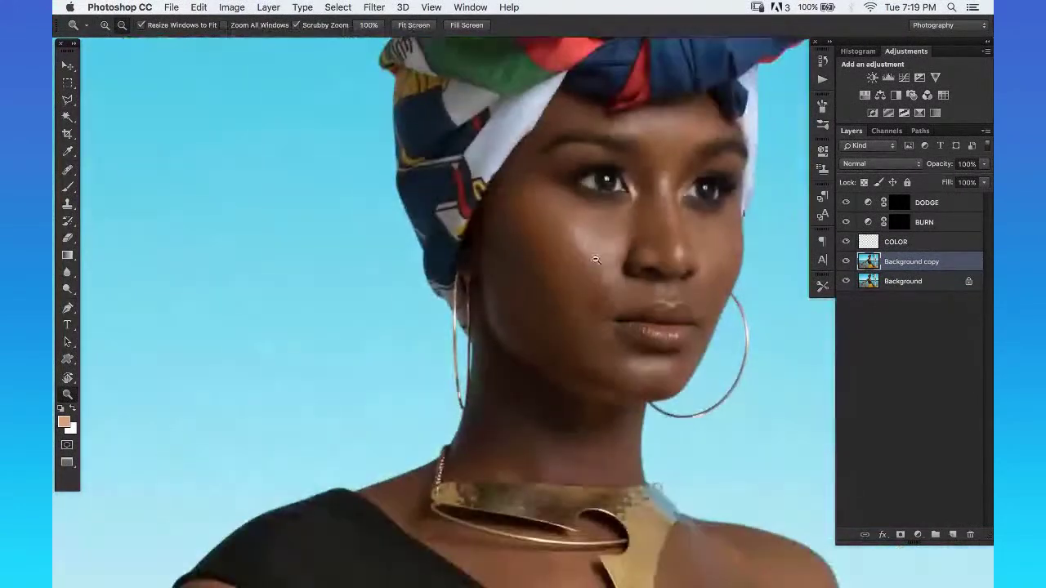
{"action": "left_click", "coordinate": [594, 266], "text": "alt"}
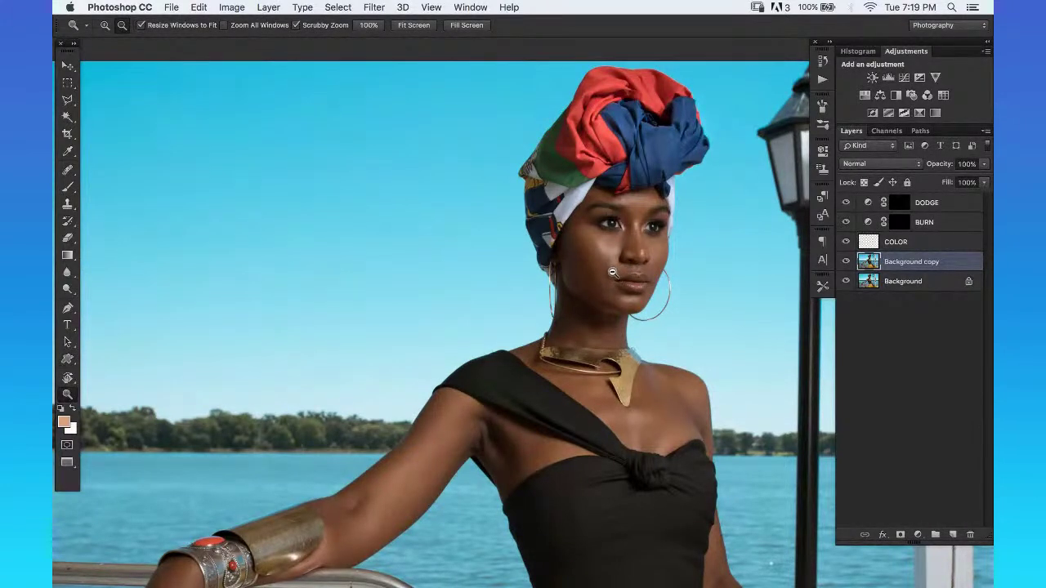
Zoom in on the cheek again, step out to the shoulders, and zoom back onto the cheek.
{"action": "left_click_drag", "start_coordinate": [619, 271], "coordinate": [637, 213]}
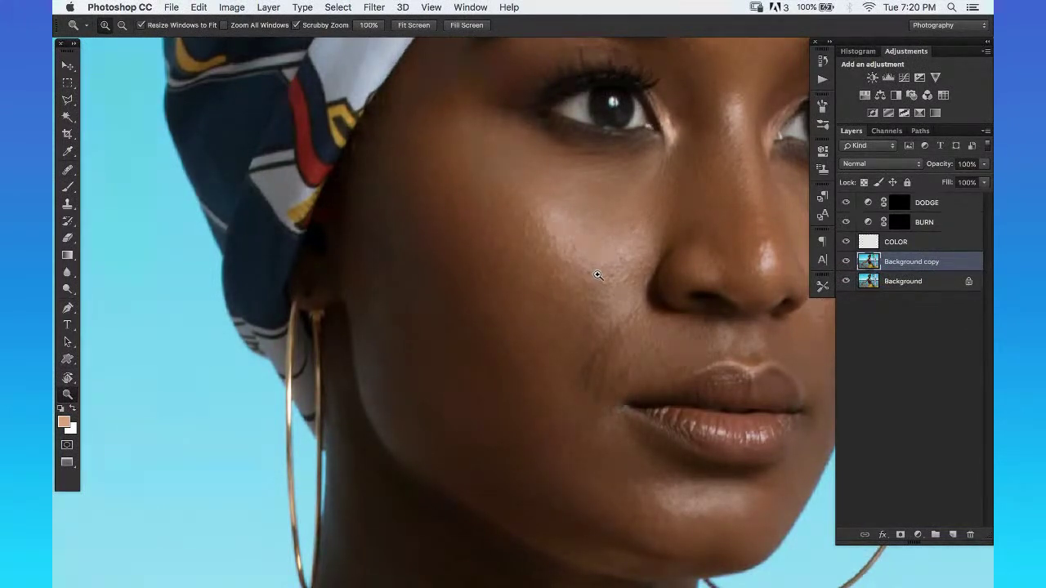
{"action": "left_click_drag", "start_coordinate": [594, 261], "coordinate": [619, 237]}
{"action": "left_click", "coordinate": [610, 246], "text": "alt"}
{"action": "left_click", "coordinate": [604, 249], "text": "alt"}
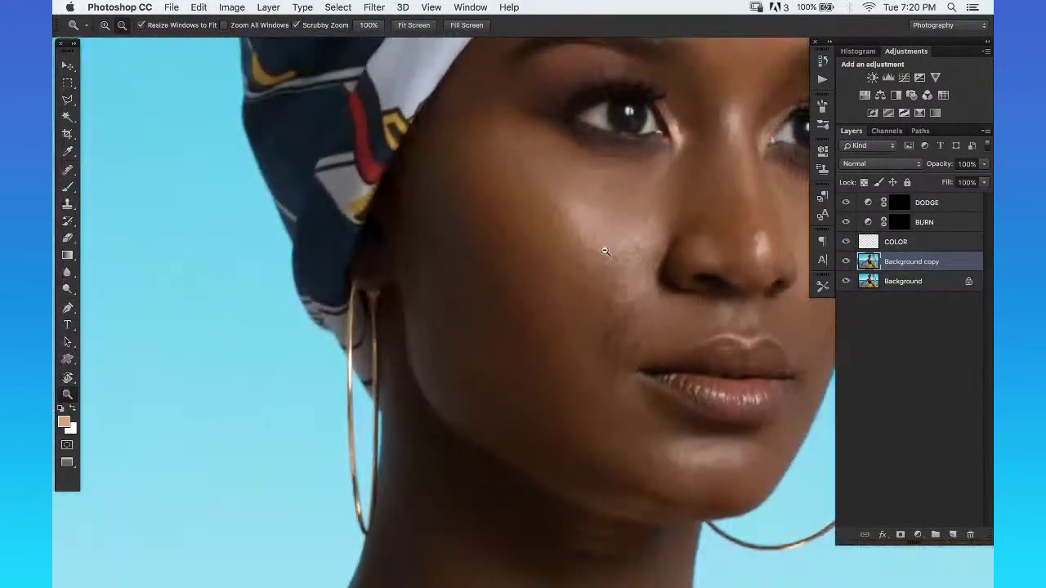
{"action": "left_click", "coordinate": [588, 259], "text": "alt"}
{"action": "left_click", "coordinate": [588, 259], "text": "alt"}
{"action": "left_click", "coordinate": [590, 262], "text": "alt"}
{"action": "left_click_drag", "start_coordinate": [590, 263], "coordinate": [643, 223]}
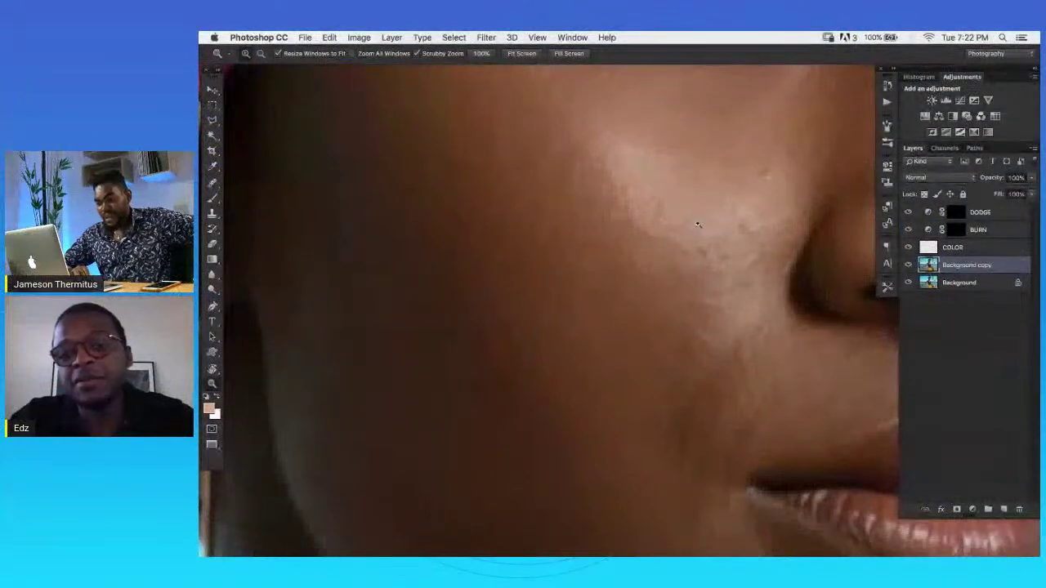
{"action": "left_click", "coordinate": [705, 211]}
{"action": "left_click_drag", "start_coordinate": [705, 212], "coordinate": [676, 220]}
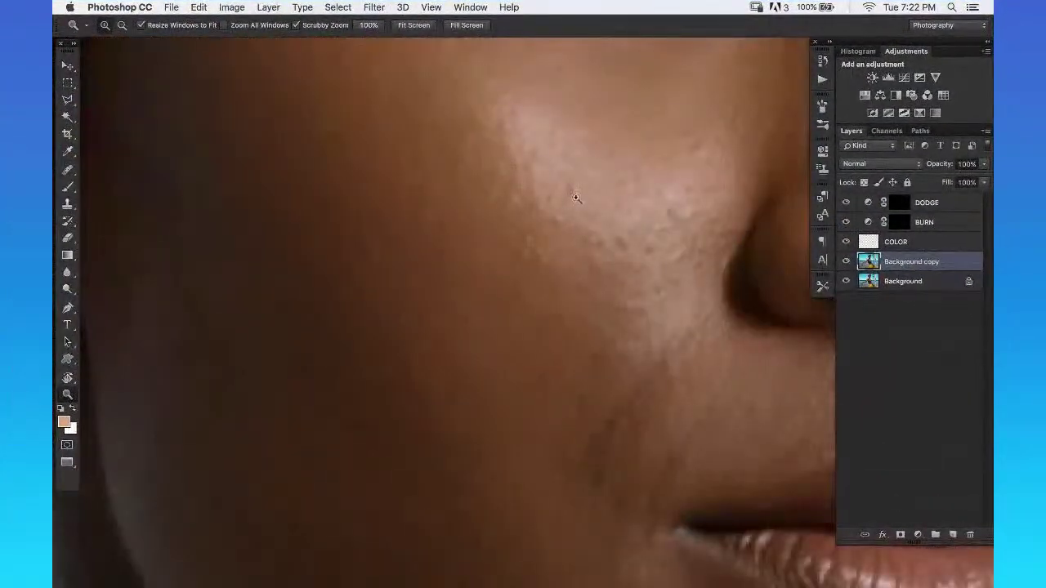
{"action": "left_click_drag", "start_coordinate": [591, 210], "coordinate": [565, 228]}
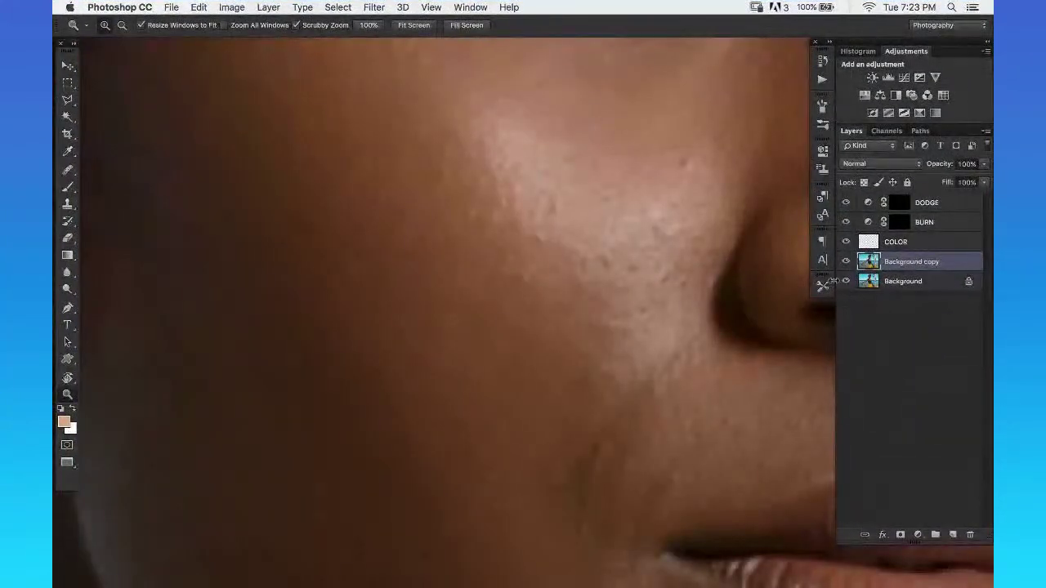
Load the CLONE lighten 100% Clone Stamp preset and shrink the brush to size 3.
{"action": "left_click", "coordinate": [886, 287]}
{"action": "key", "text": "b"}
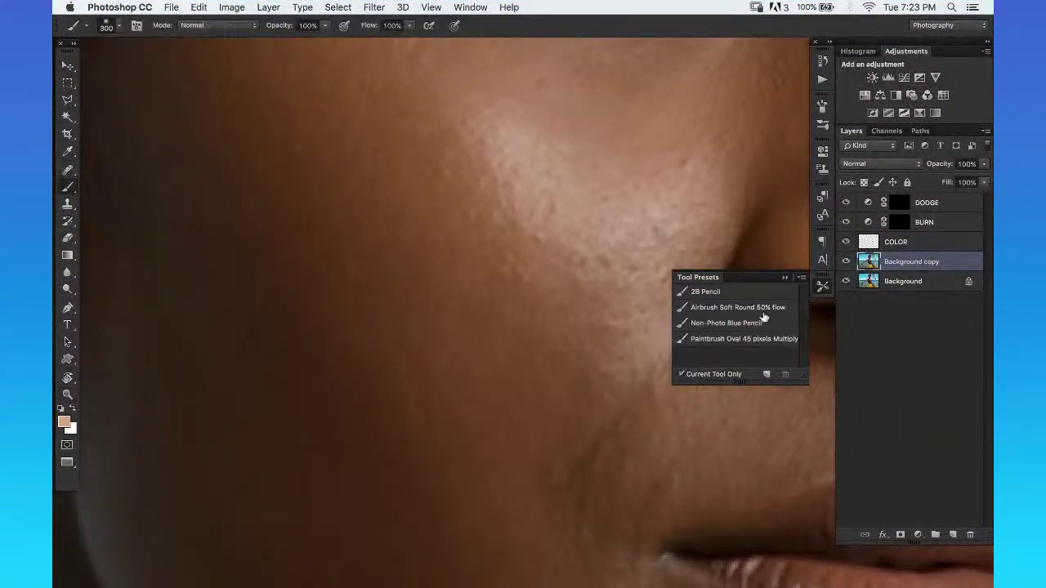
{"action": "key", "text": "s"}
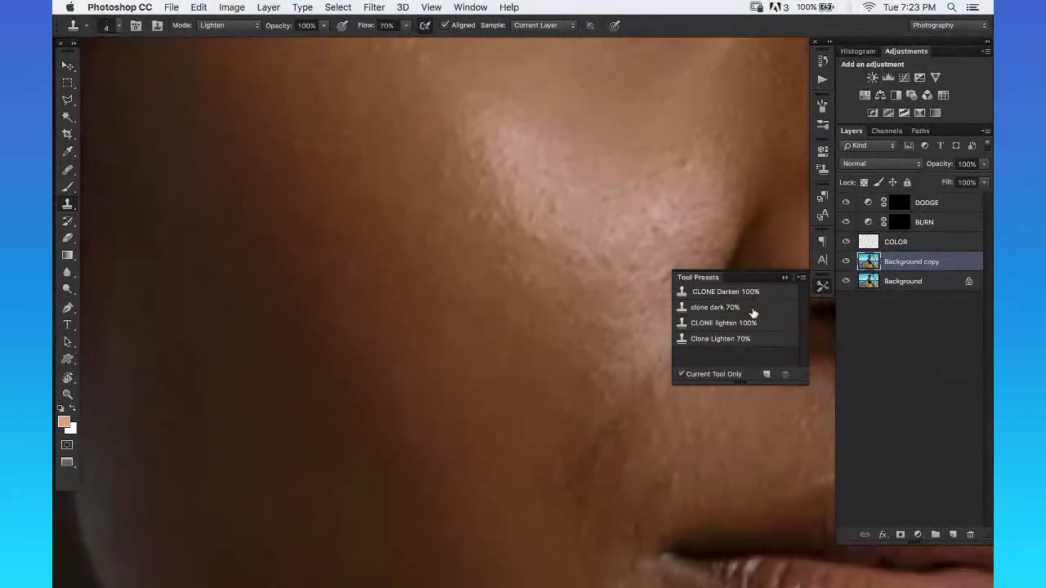
{"action": "left_click", "coordinate": [759, 322]}
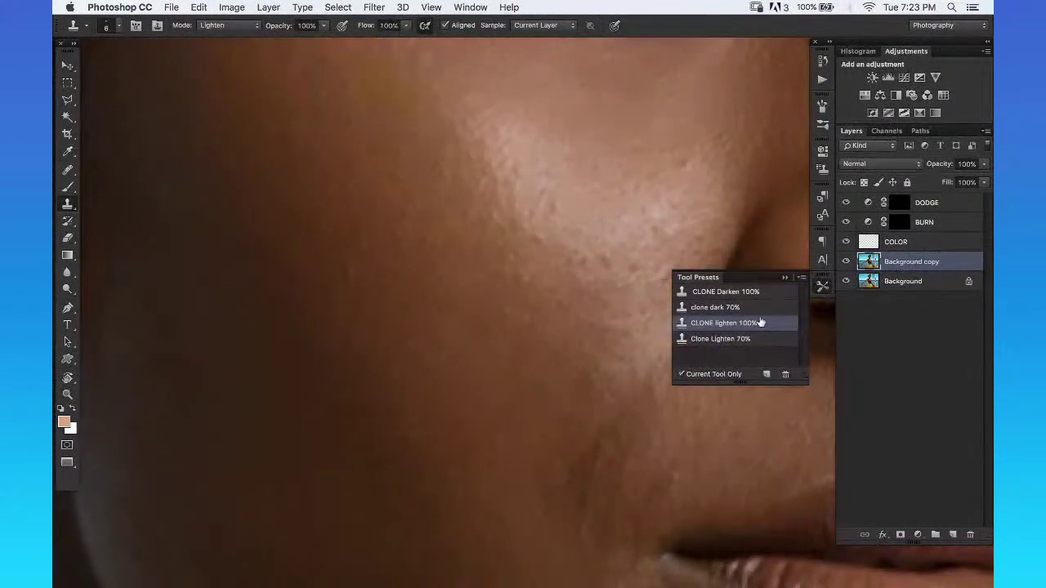
{"action": "key", "text": "bracketleft"}
{"action": "key", "text": "bracketleft"}
{"action": "key", "text": "bracketleft"}
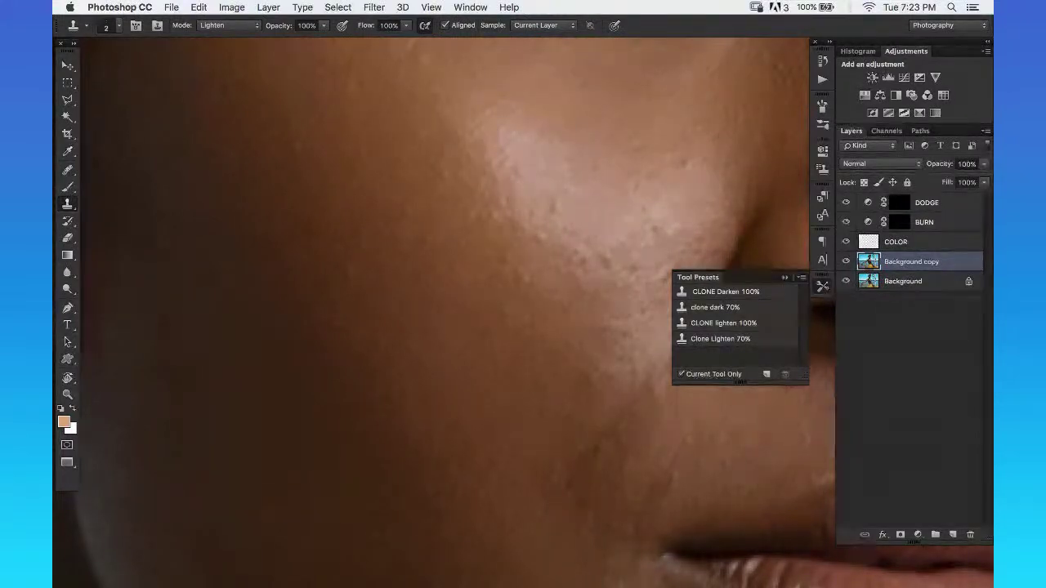
Zoom out to the nose, lips and headscarf, then zoom in on the cheek.
{"action": "key", "text": "z"}
{"action": "left_click", "coordinate": [588, 203], "text": "alt"}
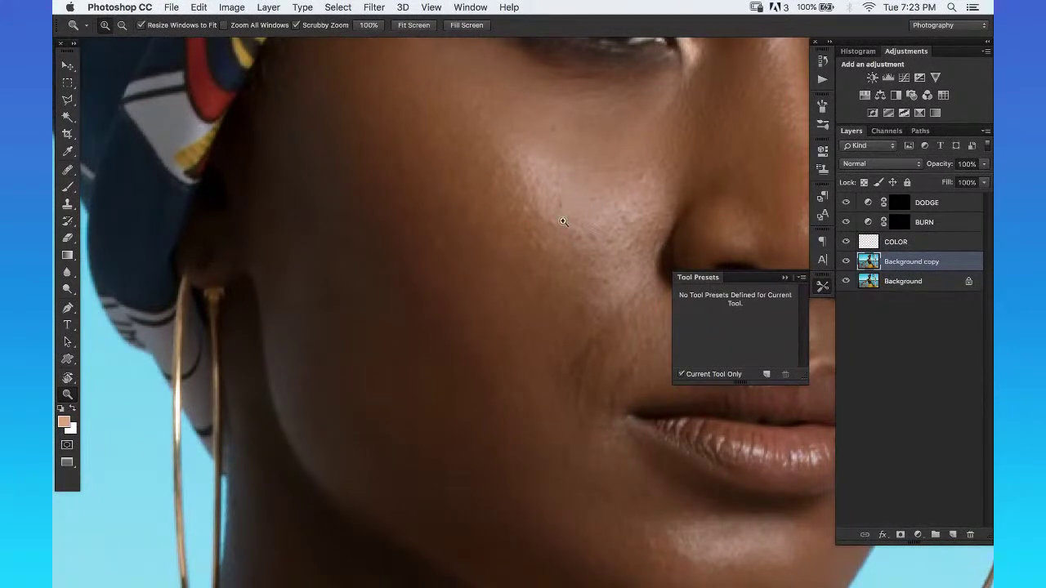
{"action": "left_click_drag", "start_coordinate": [608, 231], "coordinate": [621, 204]}
Return to the Clone Stamp and settle on brush size 2.
{"action": "key", "text": "j"}
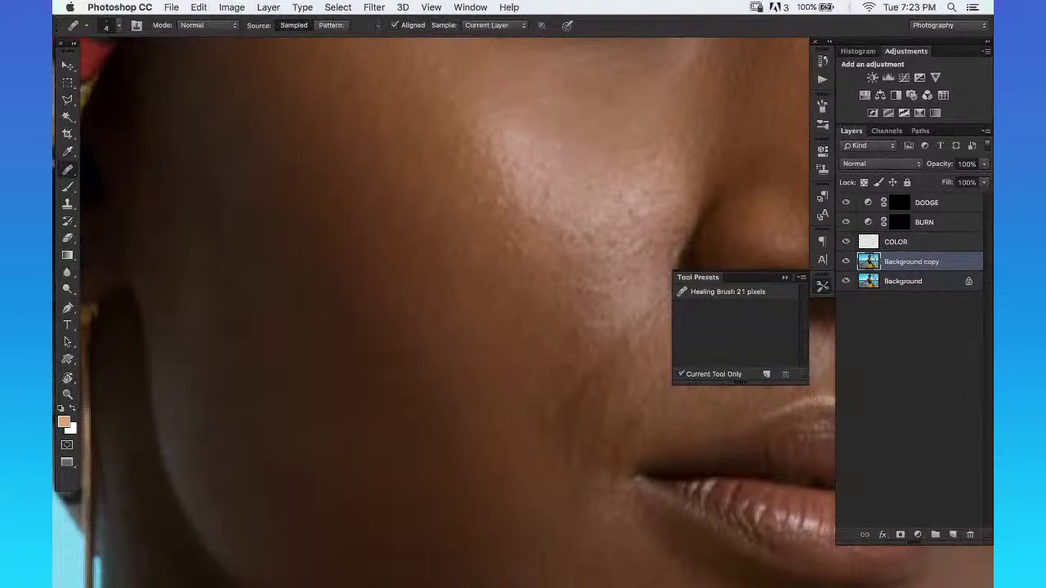
{"action": "key", "text": "shift+j"}
{"action": "key", "text": "super+equal"}
{"action": "key", "text": "s"}
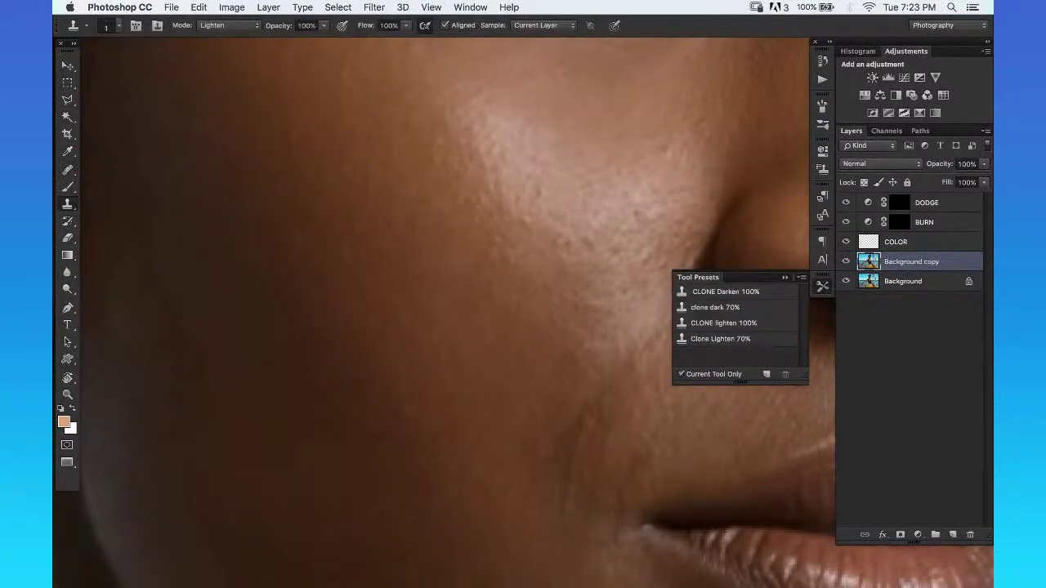
{"action": "key", "text": "bracketleft"}
{"action": "key", "text": "bracketright"}
{"action": "key", "text": "bracketleft"}
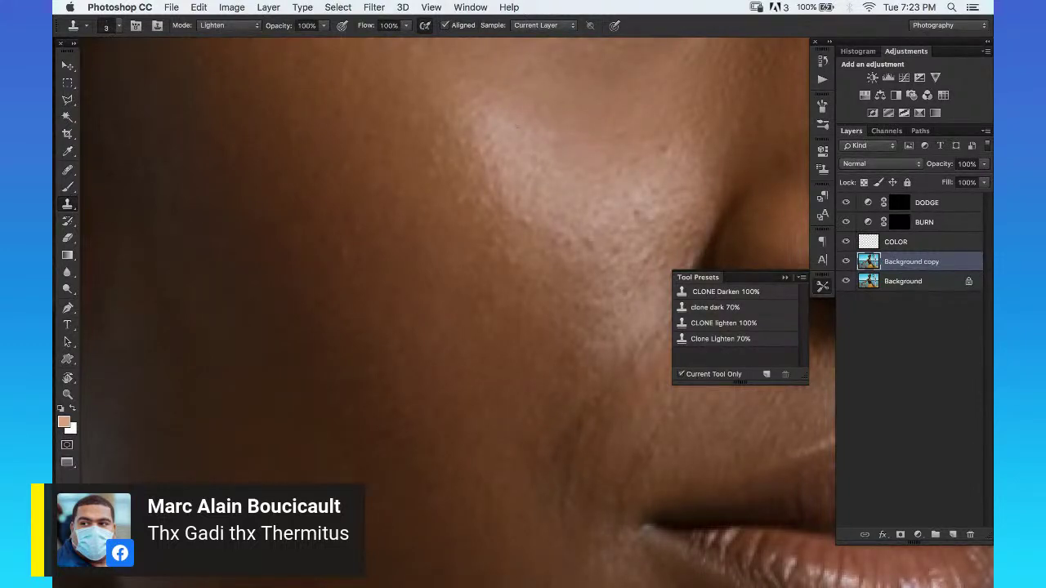
{"action": "key", "text": "bracketright"}
{"action": "key", "text": "bracketright"}
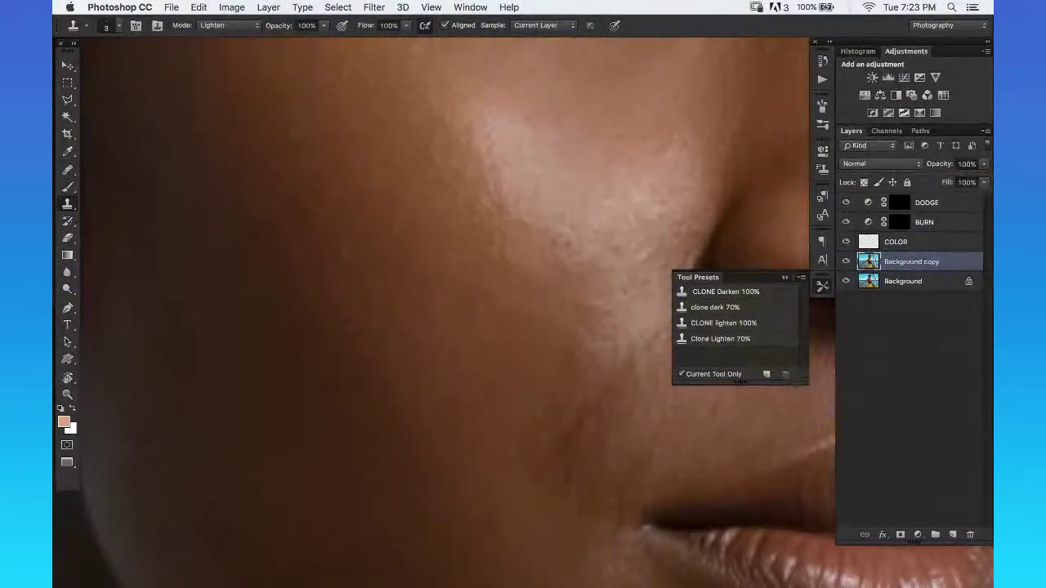
{"action": "key", "text": "bracketleft"}
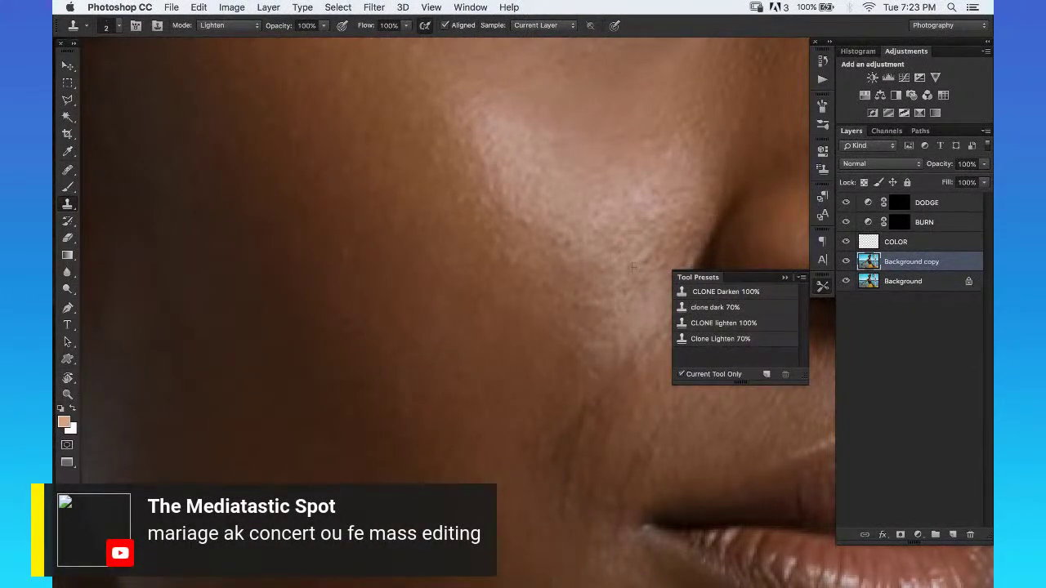
{"action": "scroll", "coordinate": [441, 262], "scroll_direction": "right", "scroll_amount": 3}
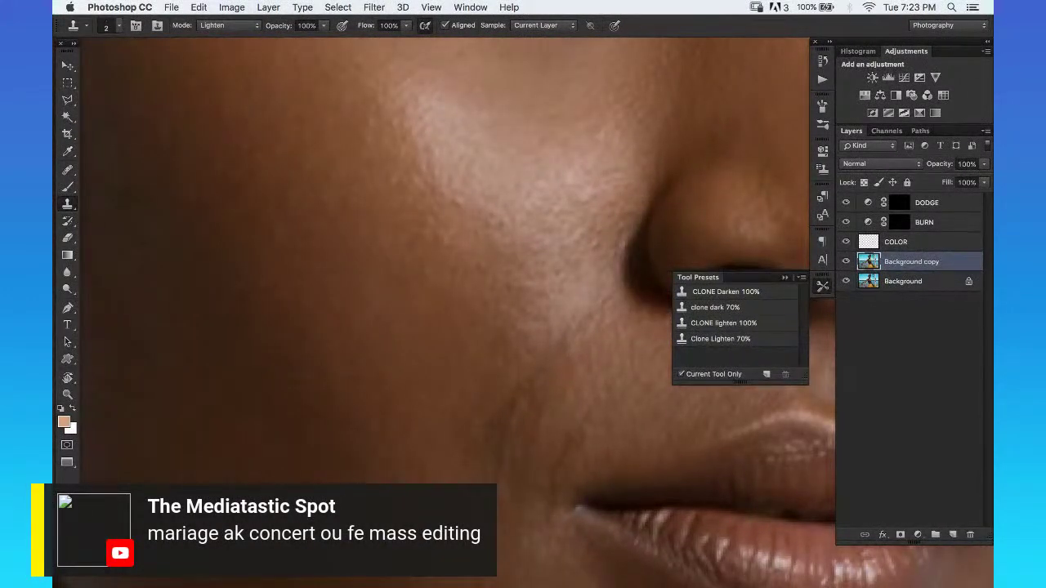
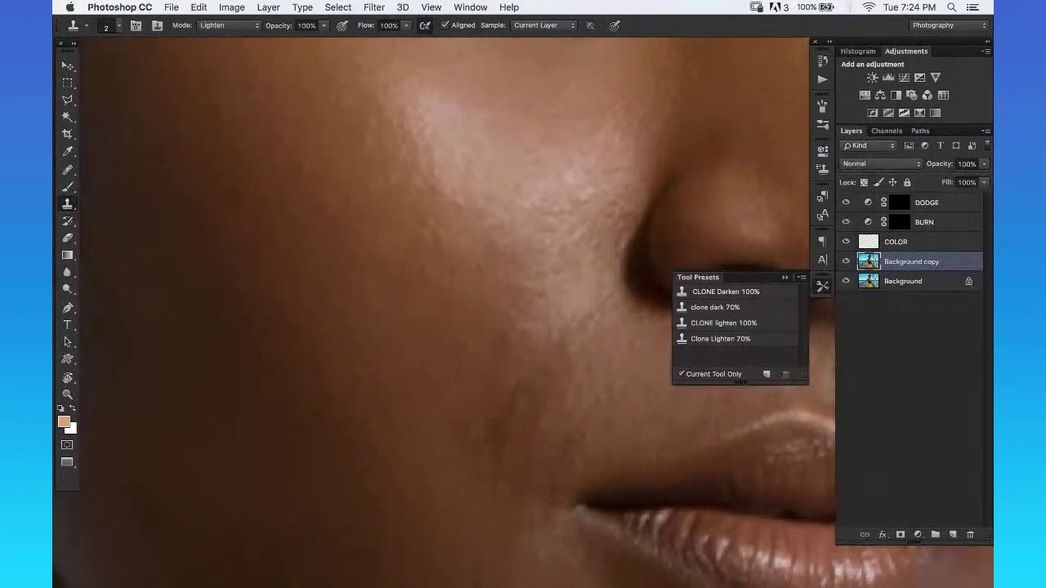
Select the CLONE Darken 100% preset and pan the view toward the lips and lower cheek.
{"action": "left_click", "coordinate": [766, 292]}
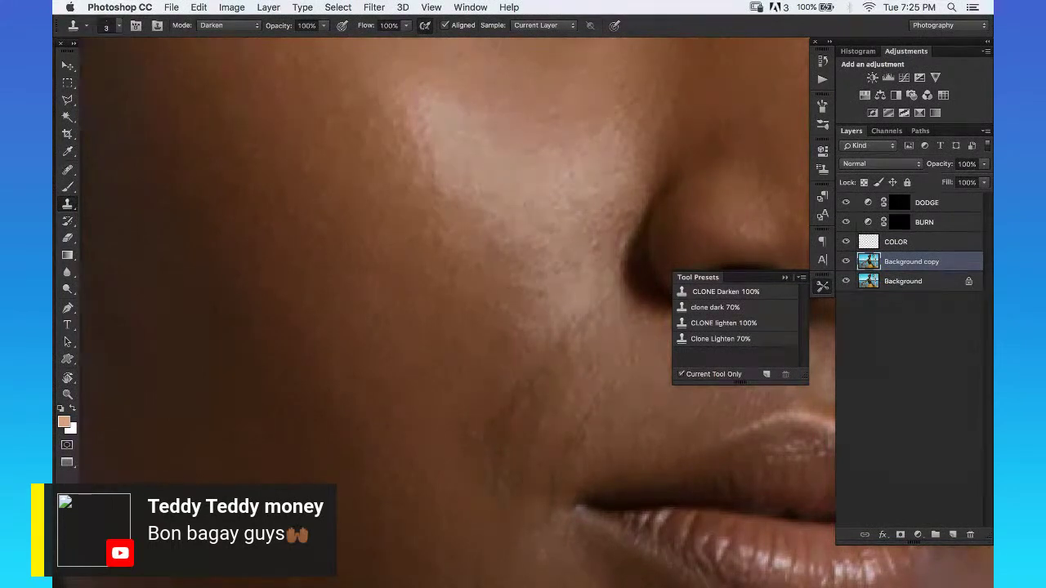
{"action": "left_click_drag", "start_coordinate": [547, 308], "coordinate": [523, 200]}
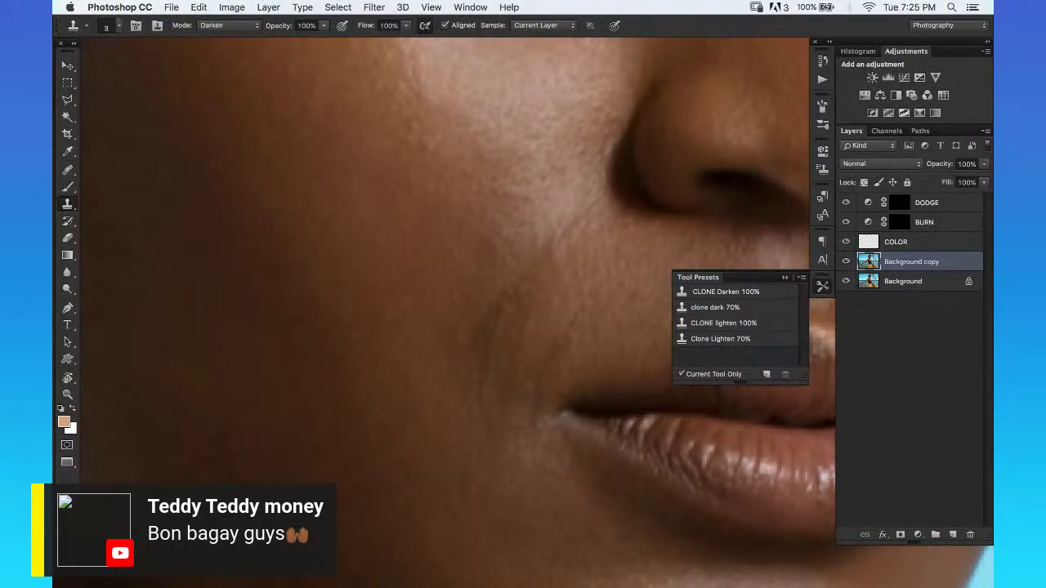
{"action": "scroll", "coordinate": [480, 233], "scroll_direction": "up", "scroll_amount": 5}
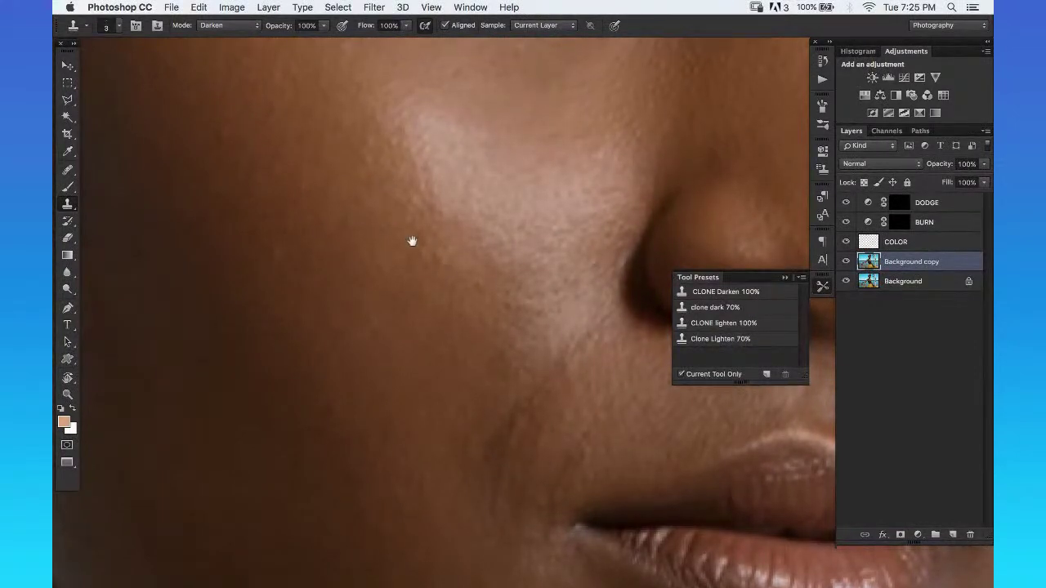
{"action": "scroll", "coordinate": [411, 240], "scroll_direction": "up", "scroll_amount": 5}
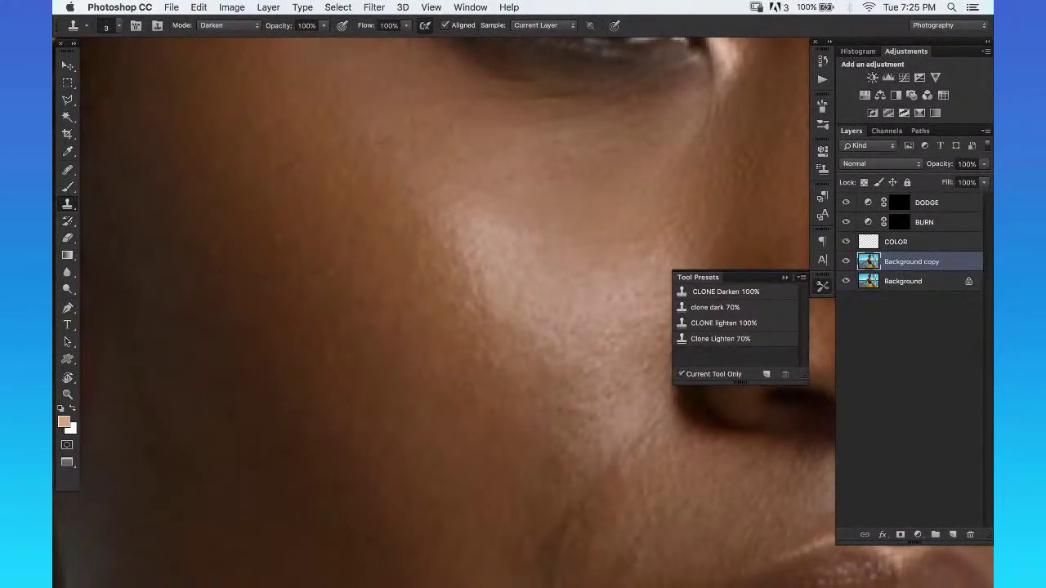
Switch to the Healing Brush and fit the whole portrait on screen.
{"action": "key", "text": "j"}
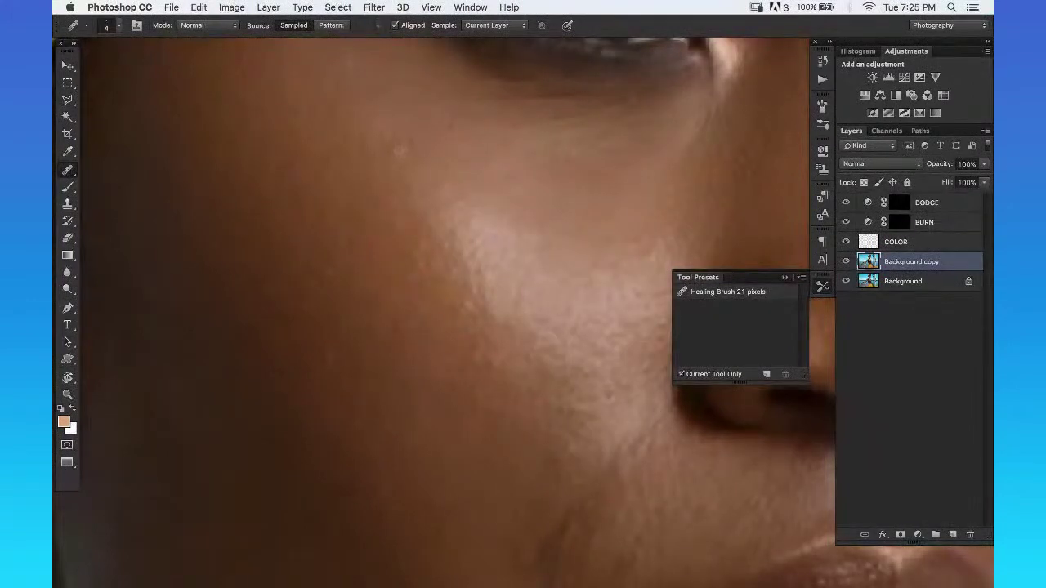
{"action": "key", "text": "z"}
{"action": "key", "text": "super+0"}
Zoom into the face, pan down past the neck and necklace, and zoom in on the underarm.
{"action": "left_click", "coordinate": [596, 193]}
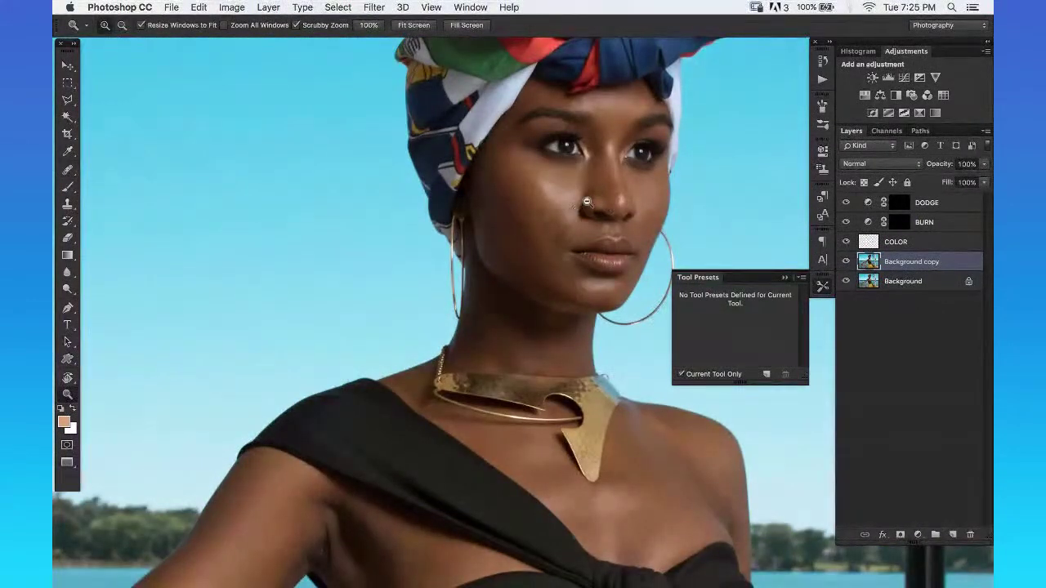
{"action": "left_click", "coordinate": [576, 210]}
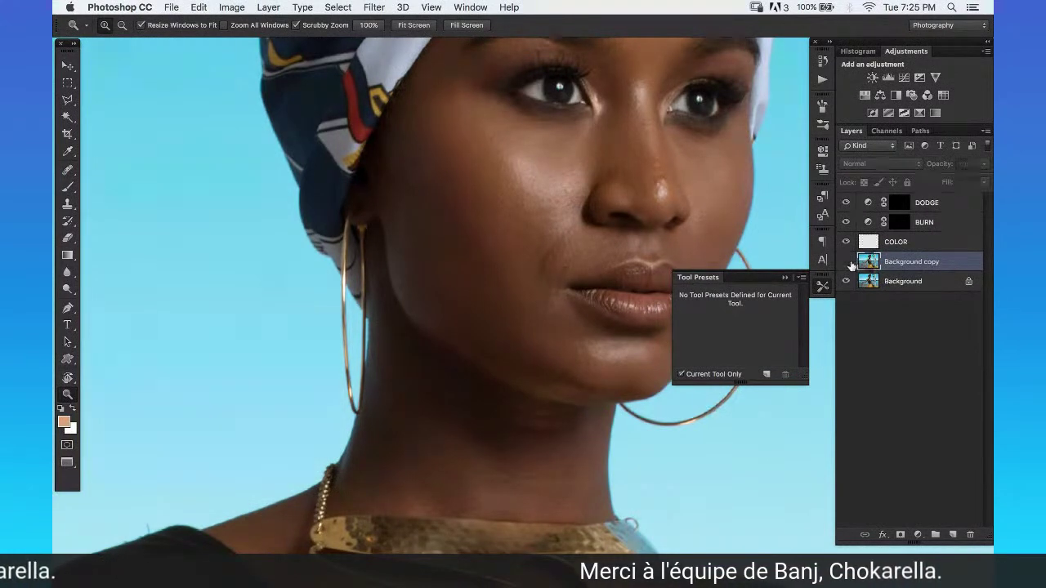
{"action": "left_click_drag", "start_coordinate": [692, 166], "coordinate": [553, 280]}
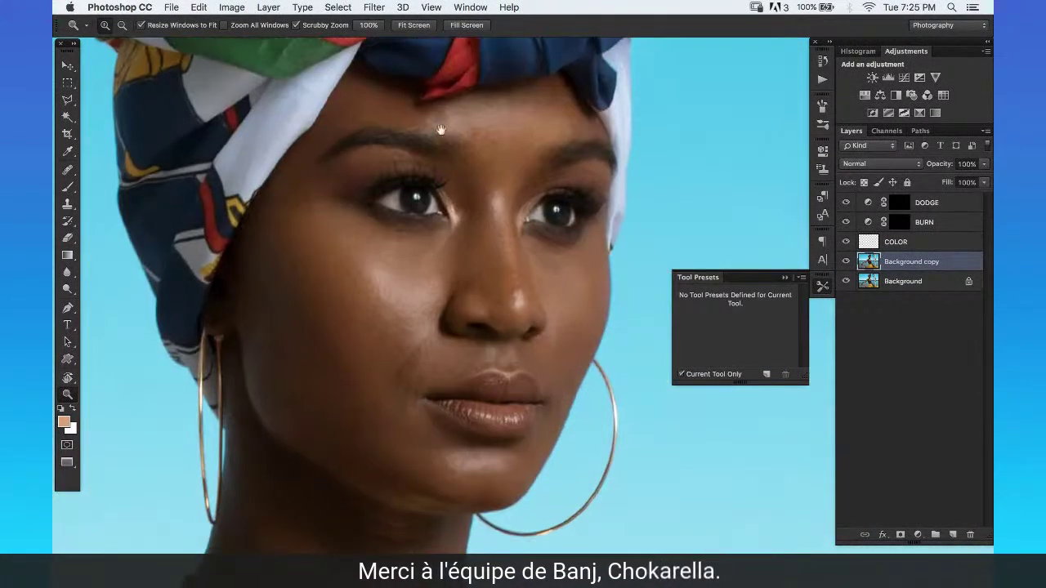
{"action": "left_click_drag", "start_coordinate": [482, 499], "coordinate": [581, 370]}
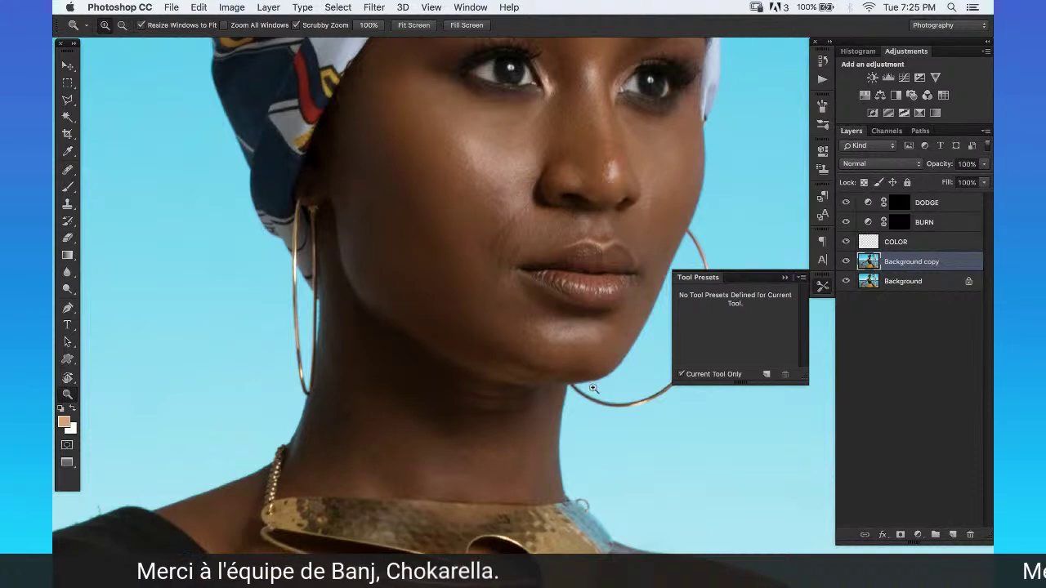
{"action": "left_click_drag", "start_coordinate": [497, 493], "coordinate": [507, 200]}
{"action": "mouse_move", "coordinate": [528, 350]}
{"action": "left_mouse_down"}
{"action": "mouse_move", "coordinate": [511, 89]}
{"action": "mouse_move", "coordinate": [509, 217]}
{"action": "mouse_move", "coordinate": [525, 217]}
{"action": "mouse_move", "coordinate": [455, 271]}
{"action": "mouse_move", "coordinate": [427, 272]}
{"action": "left_mouse_up"}
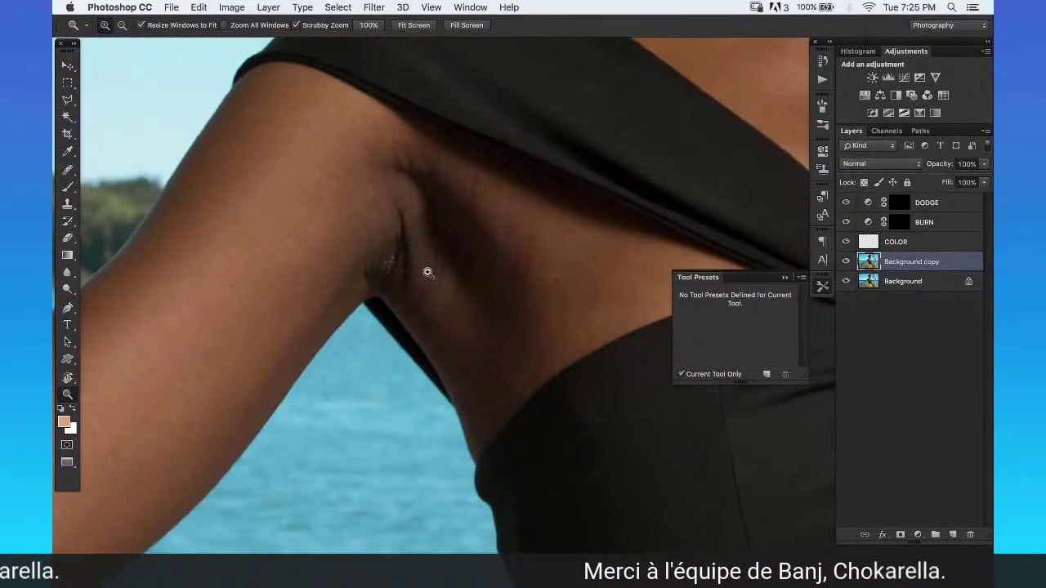
{"action": "left_click", "coordinate": [428, 273]}
With the Clone Stamp on the clone dark 70% preset, sample clean skin and darken the underarm's light specks.
{"action": "key", "text": "j"}
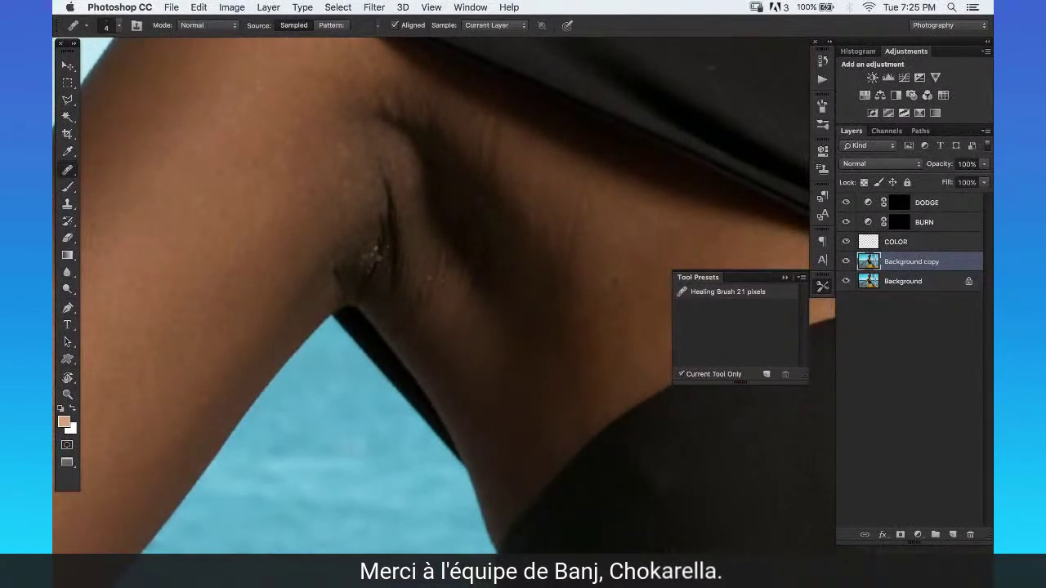
{"action": "key", "text": "s"}
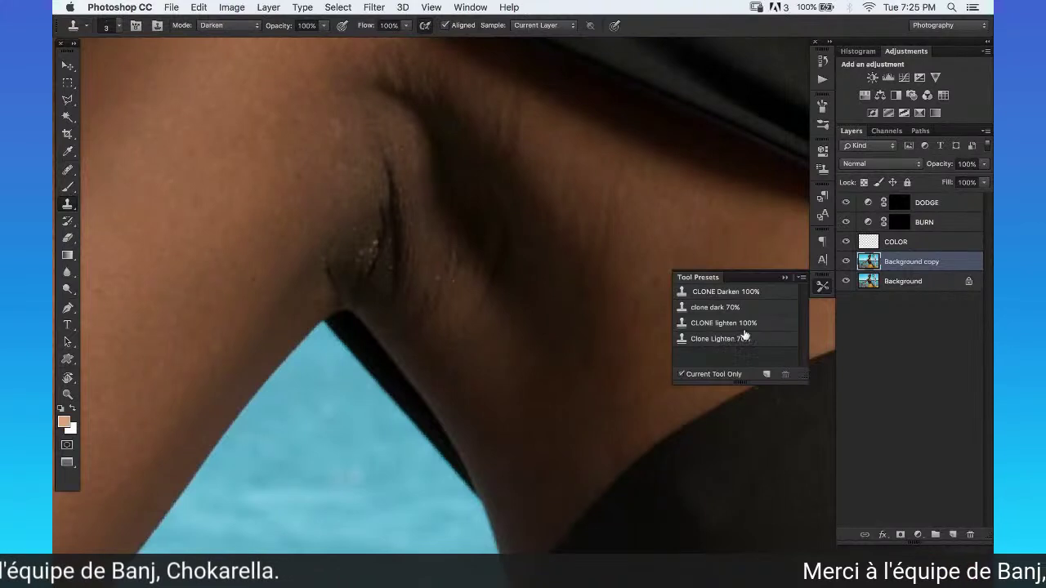
{"action": "left_click", "coordinate": [758, 339]}
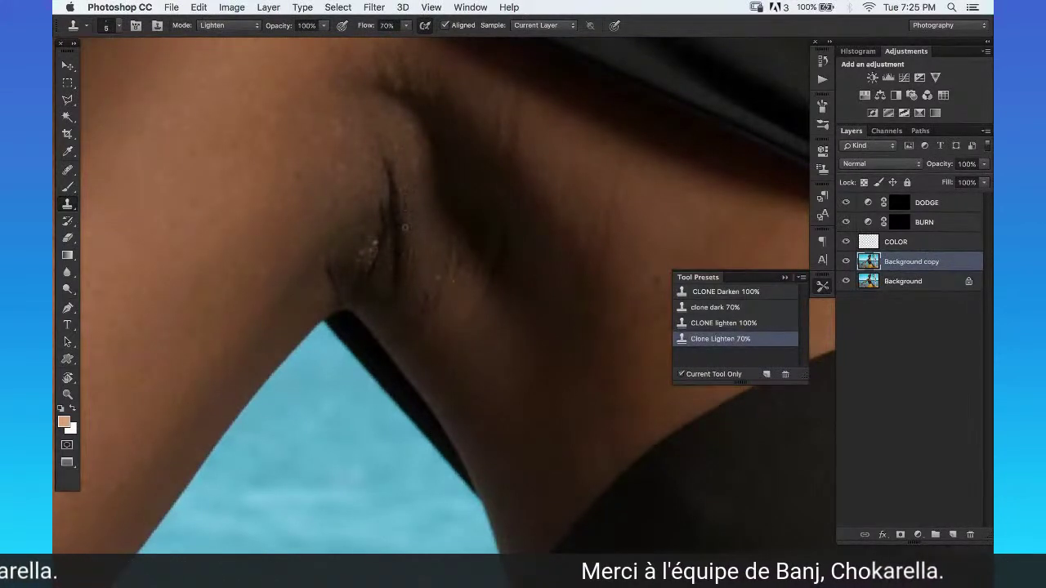
{"action": "left_click", "coordinate": [364, 251], "text": "alt"}
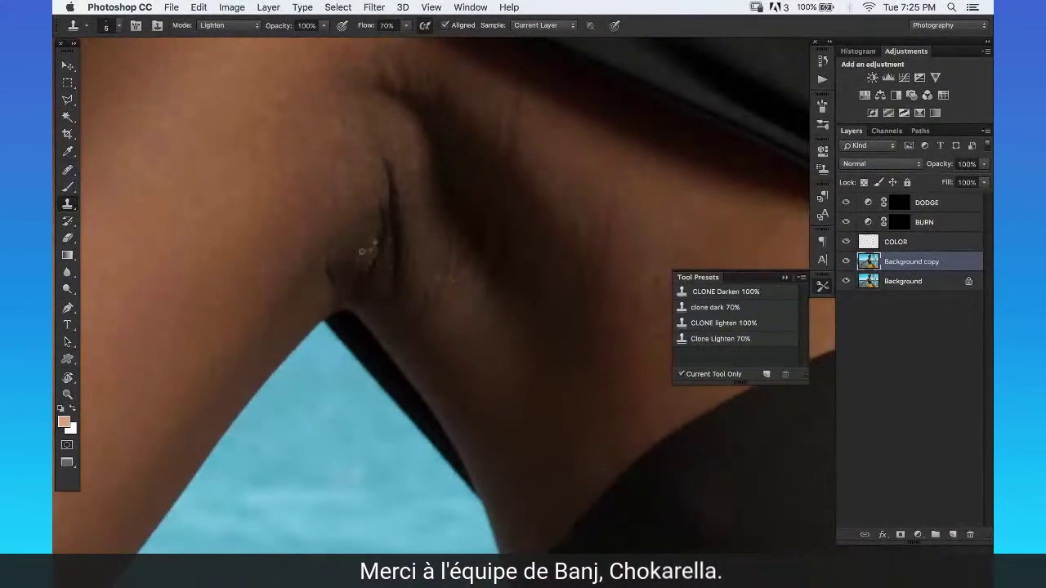
{"action": "left_click_drag", "start_coordinate": [751, 333], "coordinate": [759, 340]}
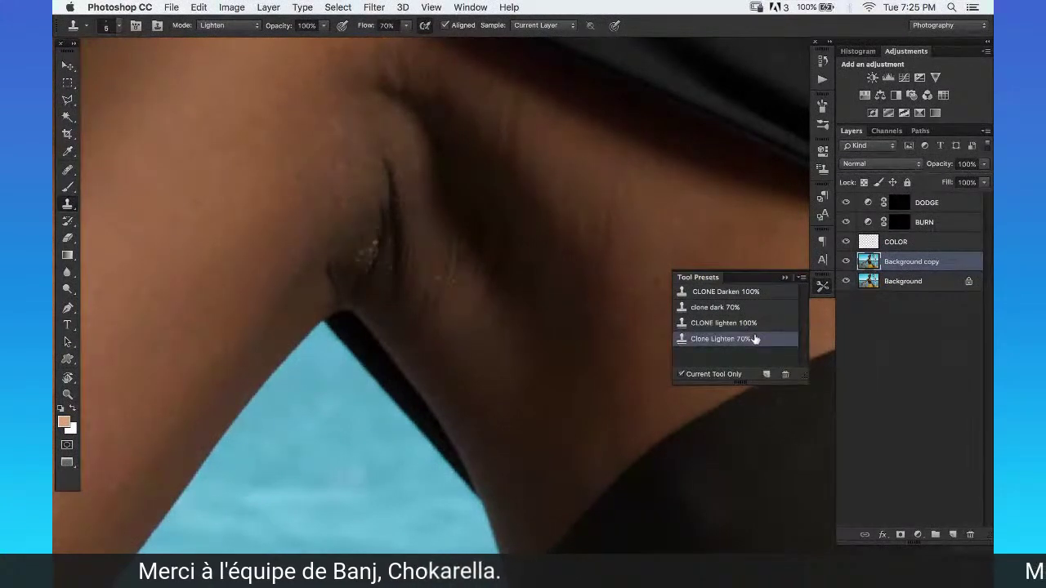
{"action": "left_click", "coordinate": [769, 308]}
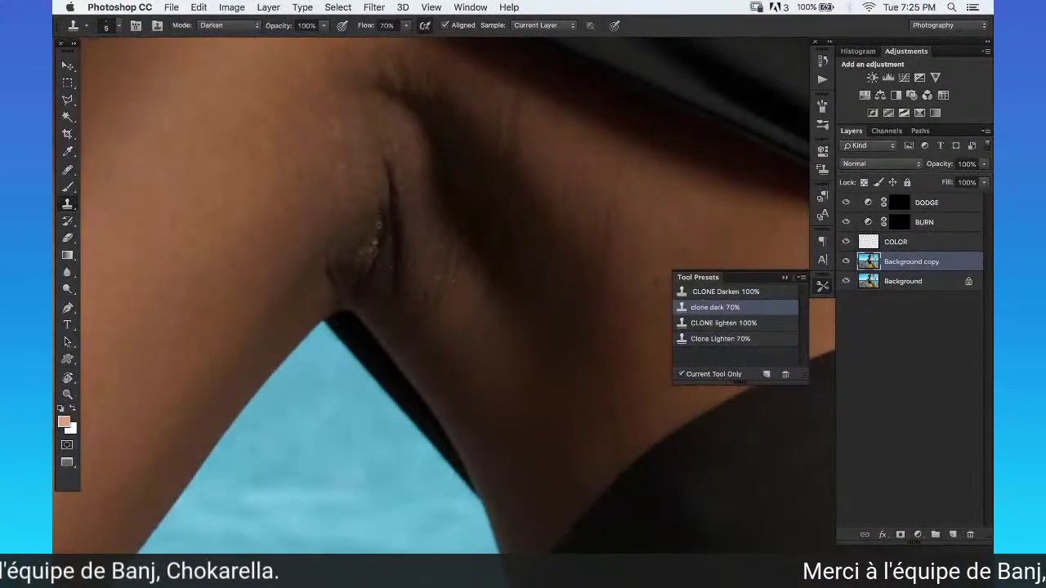
{"action": "left_click", "coordinate": [360, 249], "text": "alt"}
{"action": "left_click", "coordinate": [360, 252]}
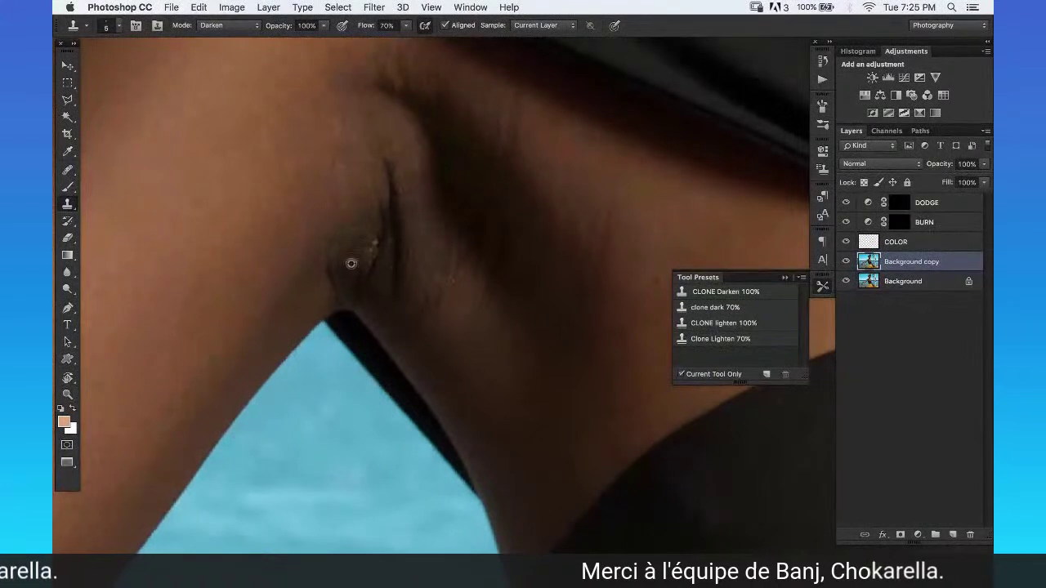
{"action": "left_click", "coordinate": [373, 240]}
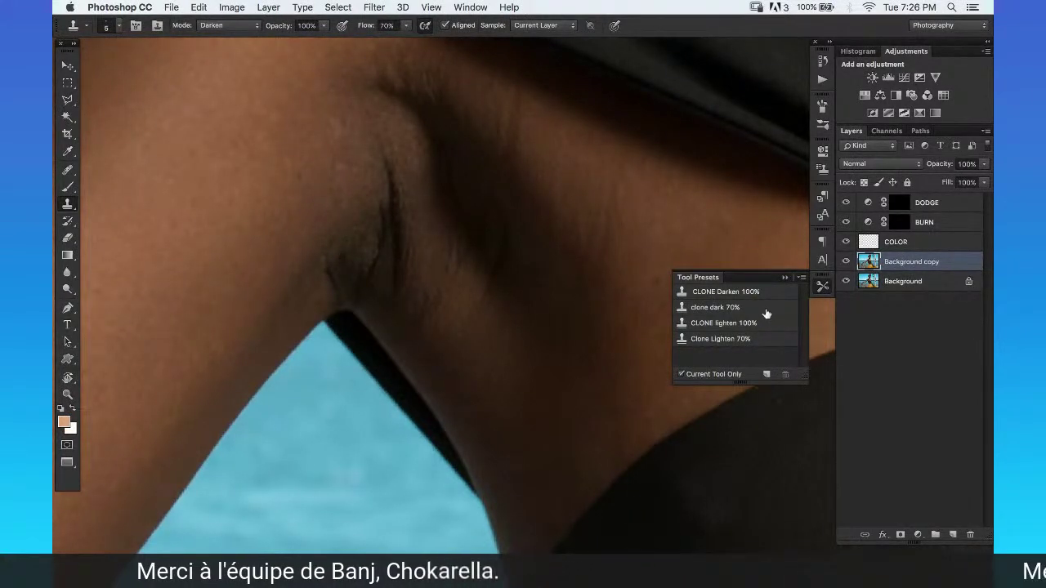
Switch to Clone Lighten 70% and lighten the dark patches below the underarm crease.
{"action": "left_click", "coordinate": [771, 339]}
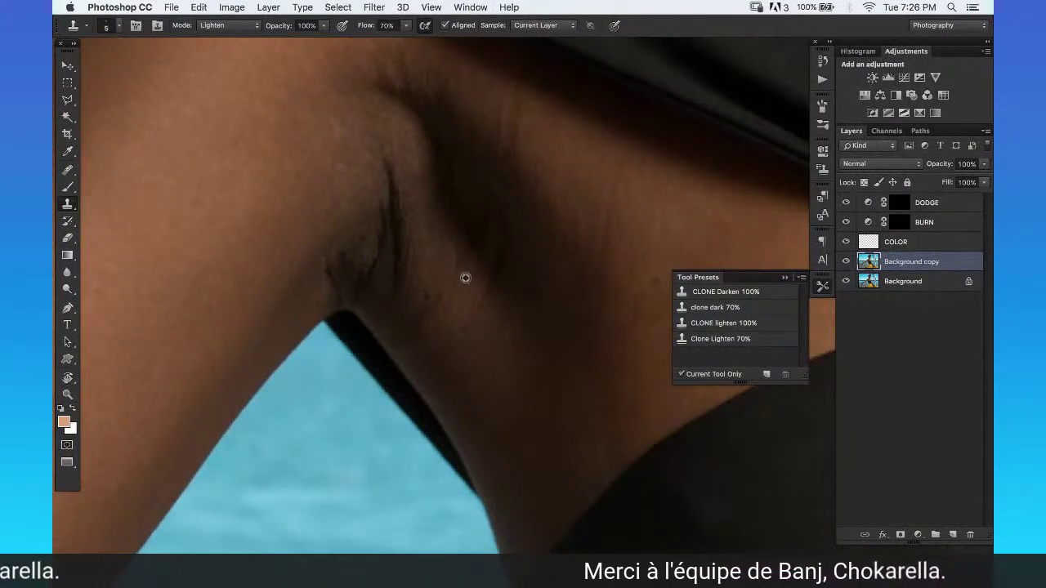
{"action": "mouse_move", "coordinate": [465, 278]}
{"action": "left_mouse_down"}
{"action": "mouse_move", "coordinate": [453, 276]}
{"action": "mouse_move", "coordinate": [465, 262]}
{"action": "left_mouse_up"}
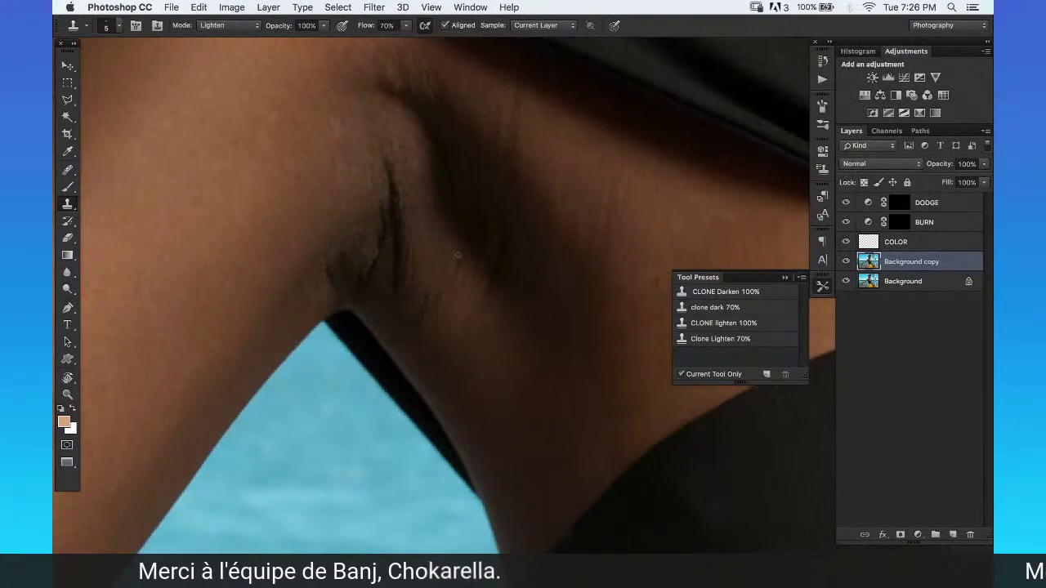
{"action": "mouse_move", "coordinate": [469, 250]}
{"action": "left_mouse_down"}
{"action": "mouse_move", "coordinate": [455, 279]}
{"action": "mouse_move", "coordinate": [467, 275]}
{"action": "mouse_move", "coordinate": [446, 252]}
{"action": "mouse_move", "coordinate": [442, 262]}
{"action": "left_mouse_up"}
{"action": "key", "text": "bracketright"}
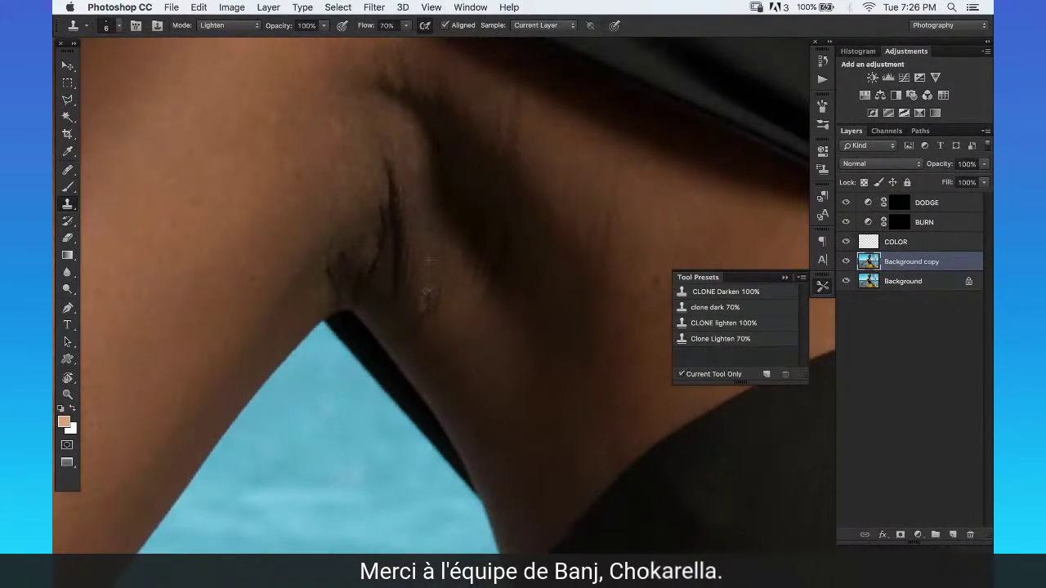
Heal a blemish on the underarm skin with a slightly larger Healing Brush.
{"action": "key", "text": "j"}
{"action": "key", "text": "bracketright"}
{"action": "key", "text": "bracketright"}
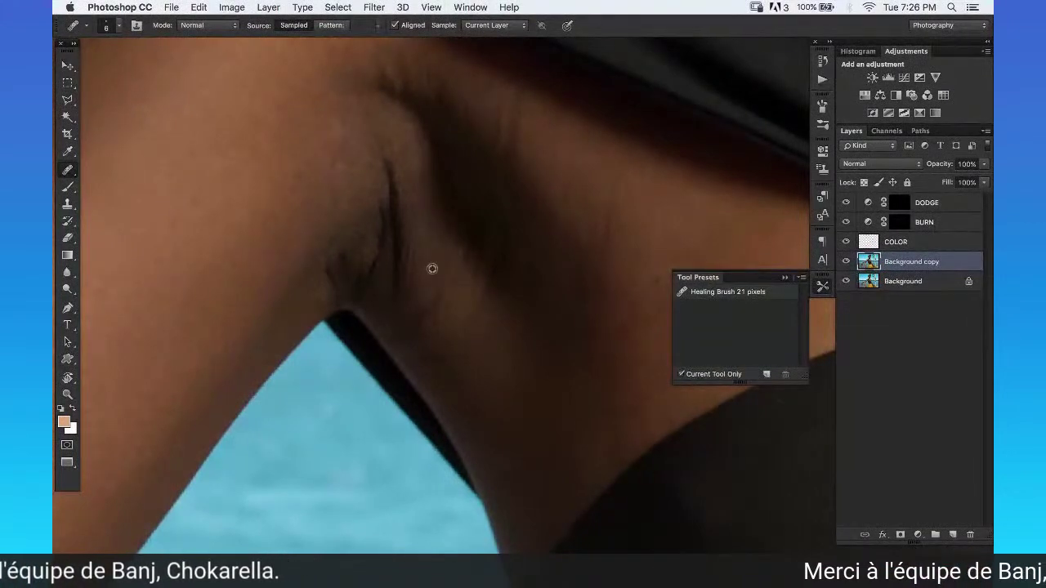
{"action": "left_click", "coordinate": [440, 300]}
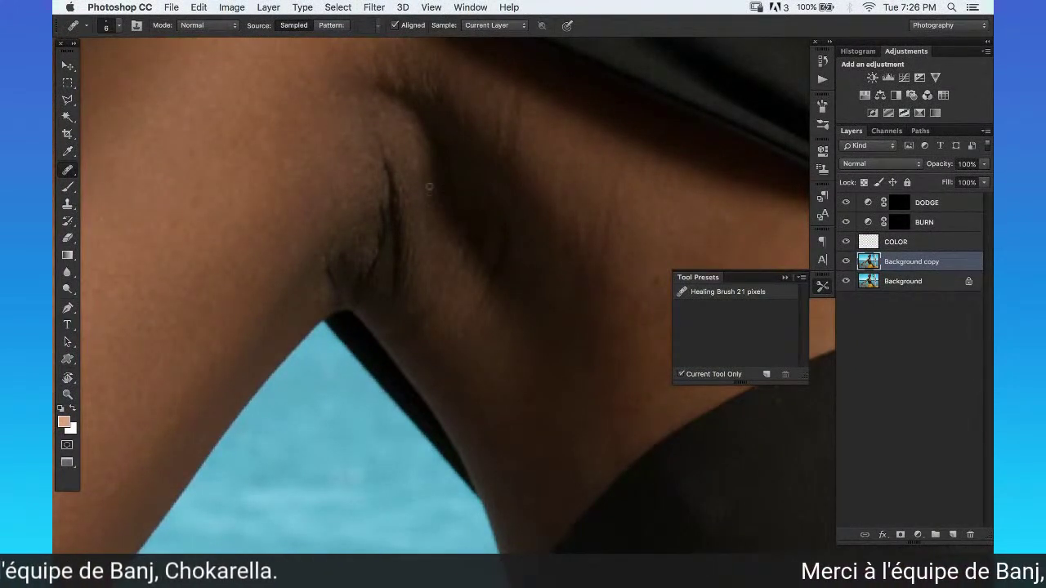
Heal the blemishes along the shoulder skin, then zoom in closer on the underarm crease.
{"action": "scroll", "coordinate": [400, 175], "scroll_direction": "right", "scroll_amount": 5}
{"action": "scroll", "coordinate": [401, 175], "scroll_direction": "down", "scroll_amount": 2}
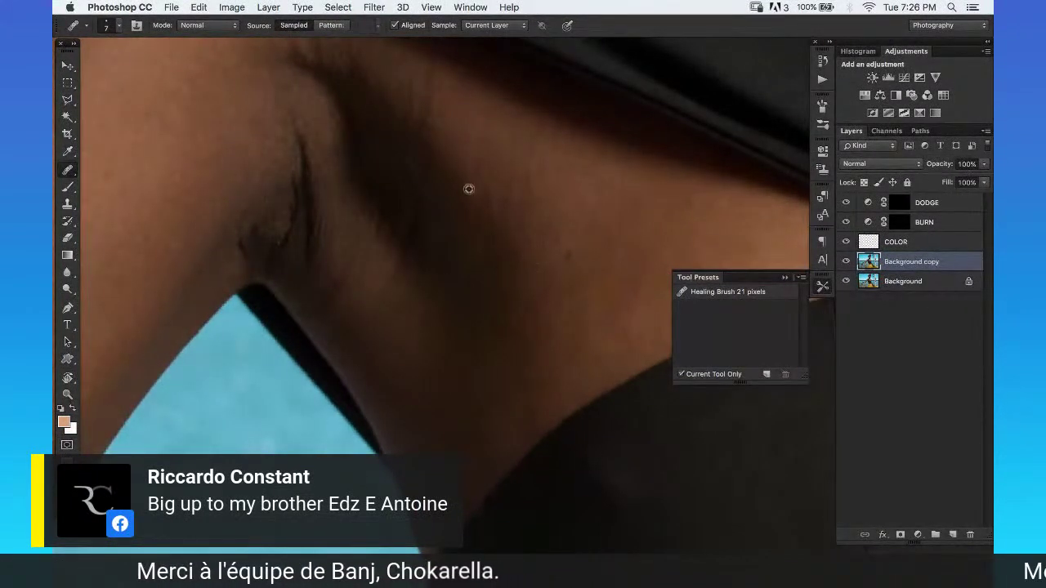
{"action": "mouse_move", "coordinate": [438, 96]}
{"action": "left_mouse_down"}
{"action": "mouse_move", "coordinate": [424, 75]}
{"action": "mouse_move", "coordinate": [480, 174]}
{"action": "left_mouse_up"}
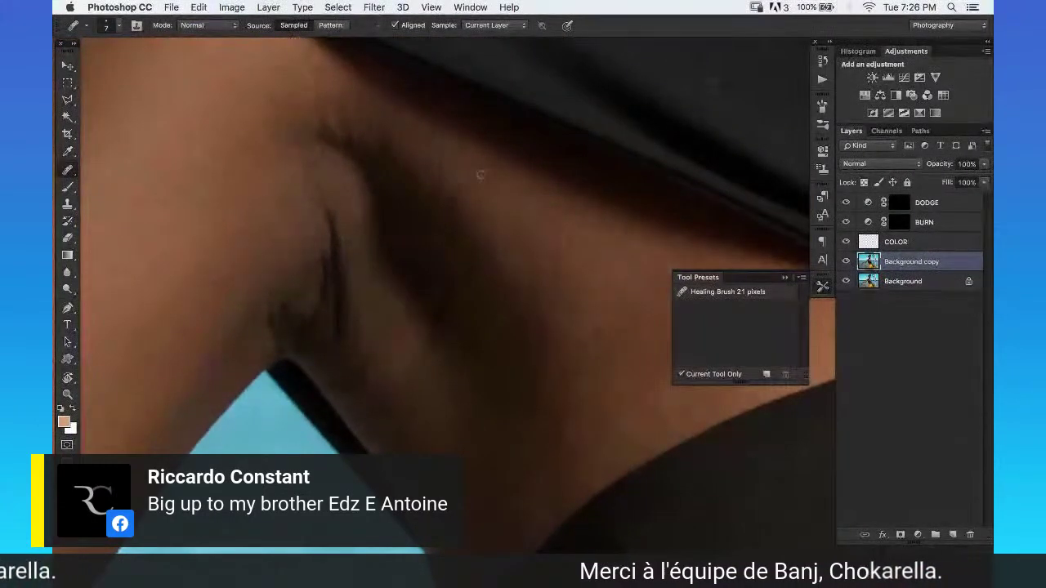
{"action": "key", "text": "z"}
{"action": "left_click", "coordinate": [494, 170]}
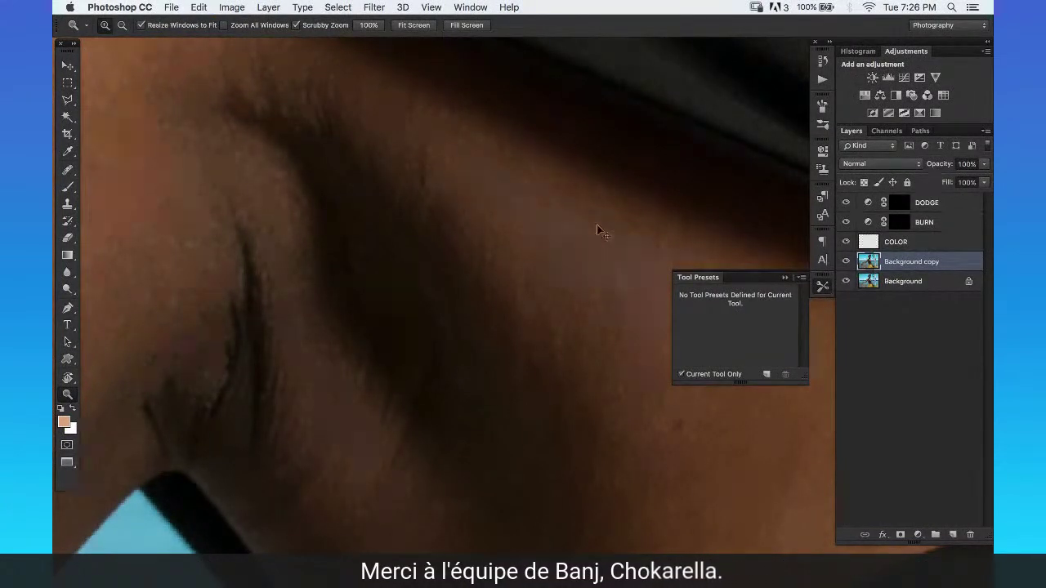
{"action": "key", "text": "s"}
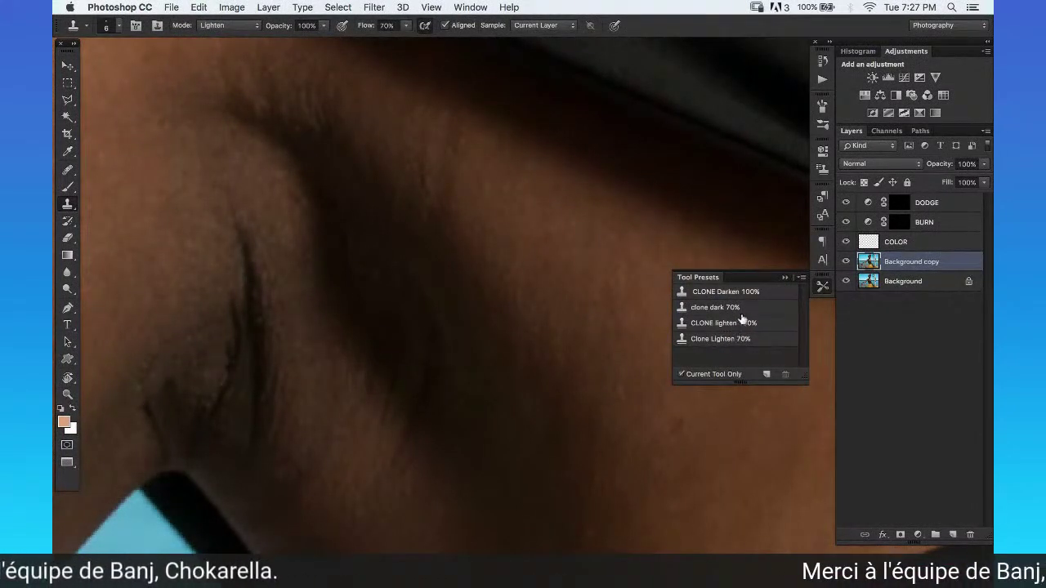
Clone lighten-only at 70% over the dark underarm crease, then step back in History to compare.
{"action": "left_click", "coordinate": [745, 338]}
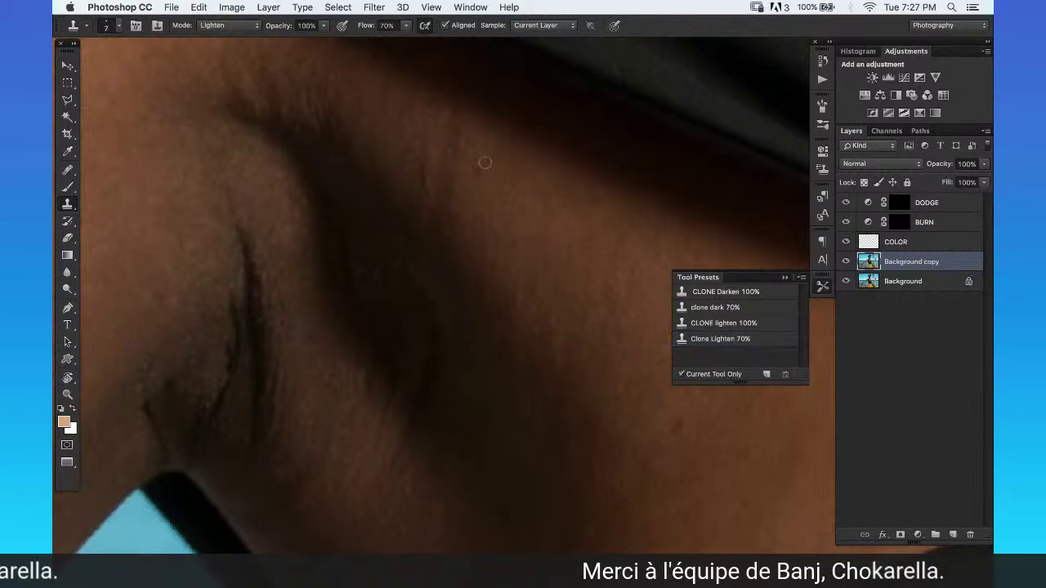
{"action": "key", "text": "bracketright"}
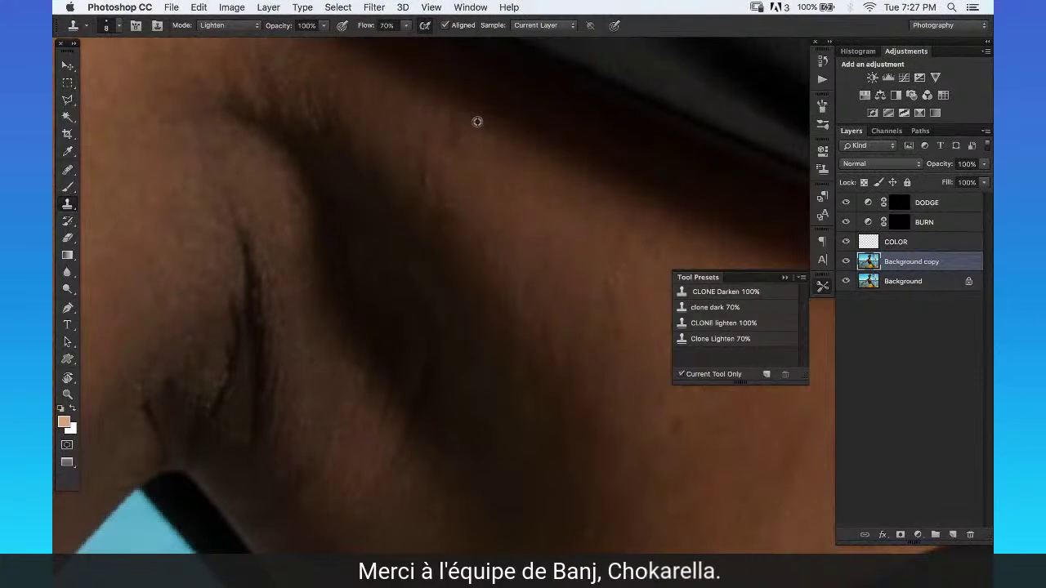
{"action": "mouse_move", "coordinate": [323, 288]}
{"action": "left_mouse_down"}
{"action": "mouse_move", "coordinate": [399, 187]}
{"action": "mouse_move", "coordinate": [351, 105]}
{"action": "left_mouse_up"}
{"action": "key", "text": "bracketright"}
{"action": "key", "text": "bracketright"}
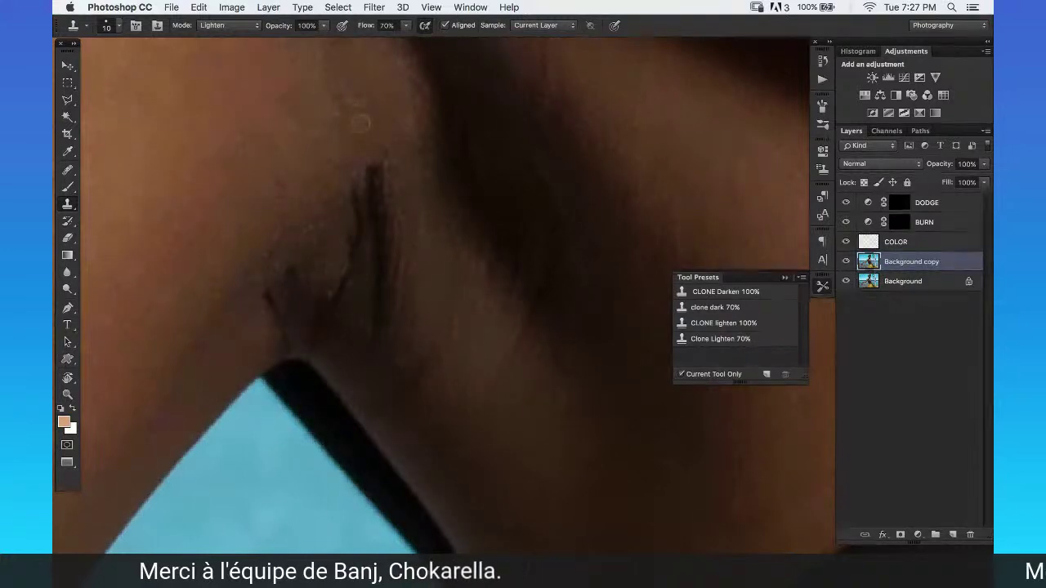
{"action": "mouse_move", "coordinate": [369, 177]}
{"action": "left_mouse_down"}
{"action": "mouse_move", "coordinate": [379, 171]}
{"action": "mouse_move", "coordinate": [384, 192]}
{"action": "left_mouse_up"}
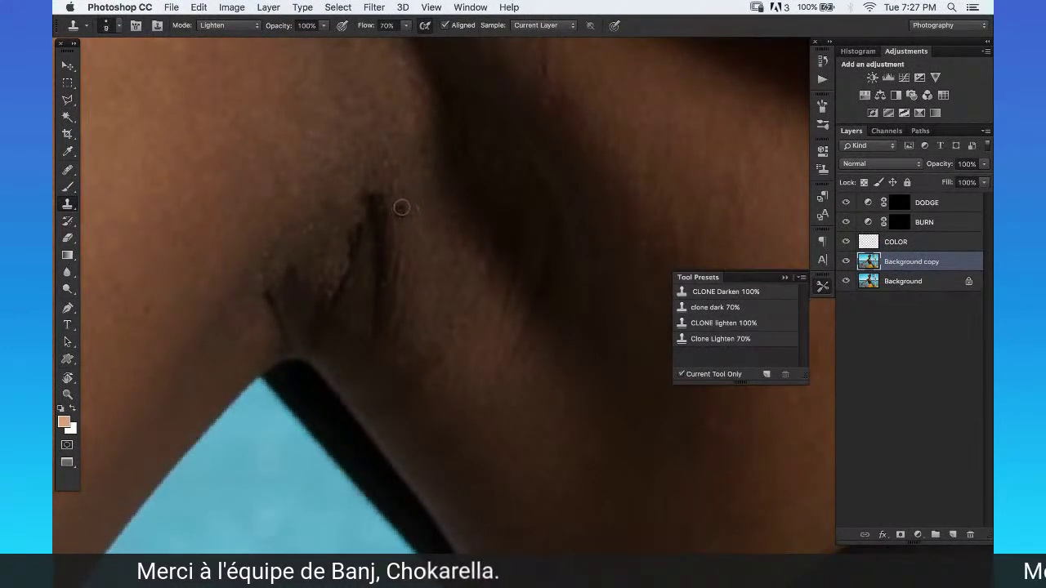
{"action": "key", "text": "bracketright"}
{"action": "left_click_drag", "start_coordinate": [373, 194], "coordinate": [376, 229]}
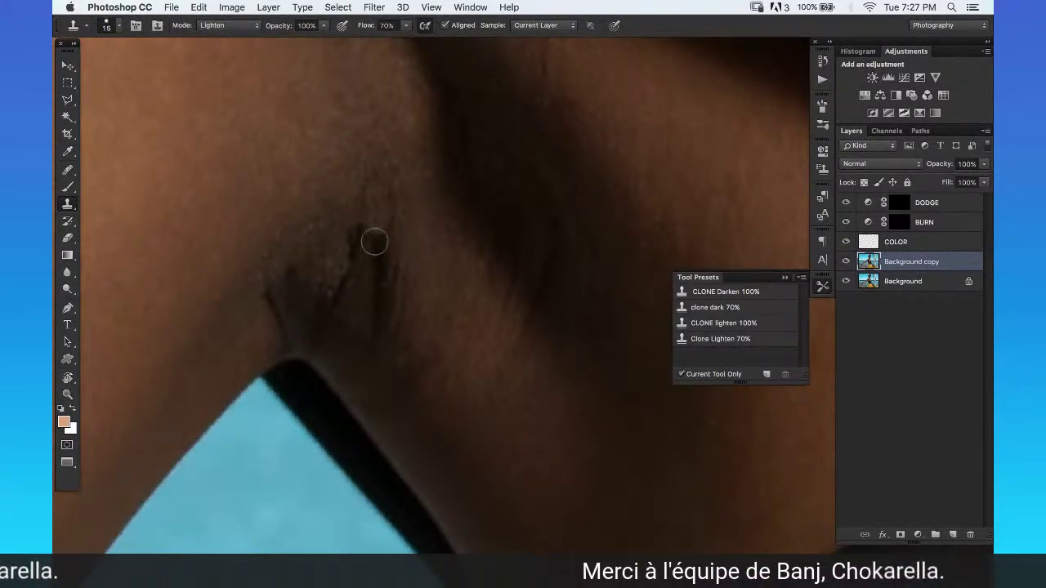
{"action": "key", "text": "bracketleft"}
{"action": "key", "text": "bracketleft"}
{"action": "key", "text": "bracketleft"}
{"action": "key", "text": "bracketleft"}
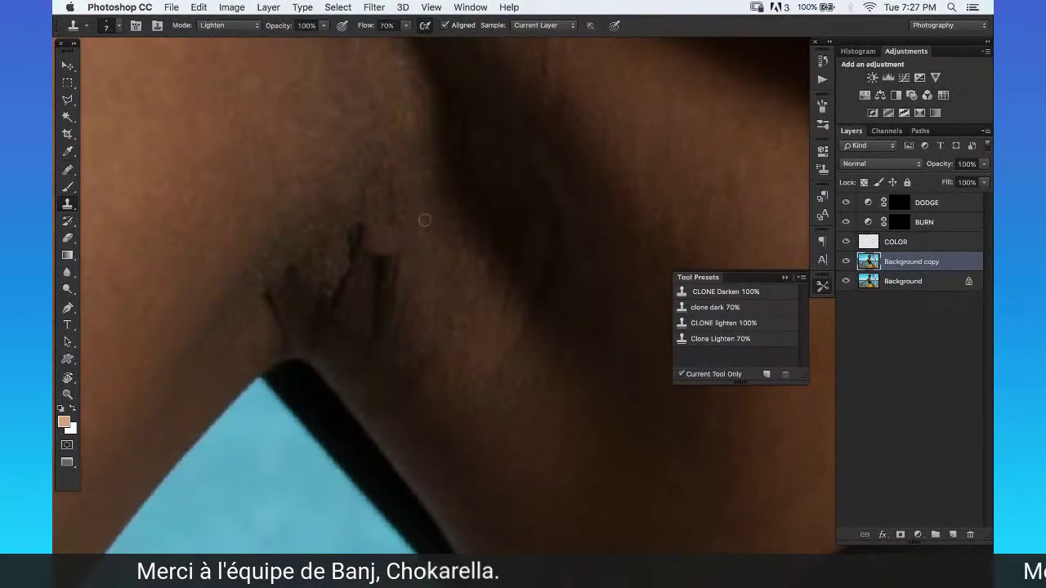
{"action": "left_click", "coordinate": [822, 60]}
{"action": "left_click", "coordinate": [762, 72]}
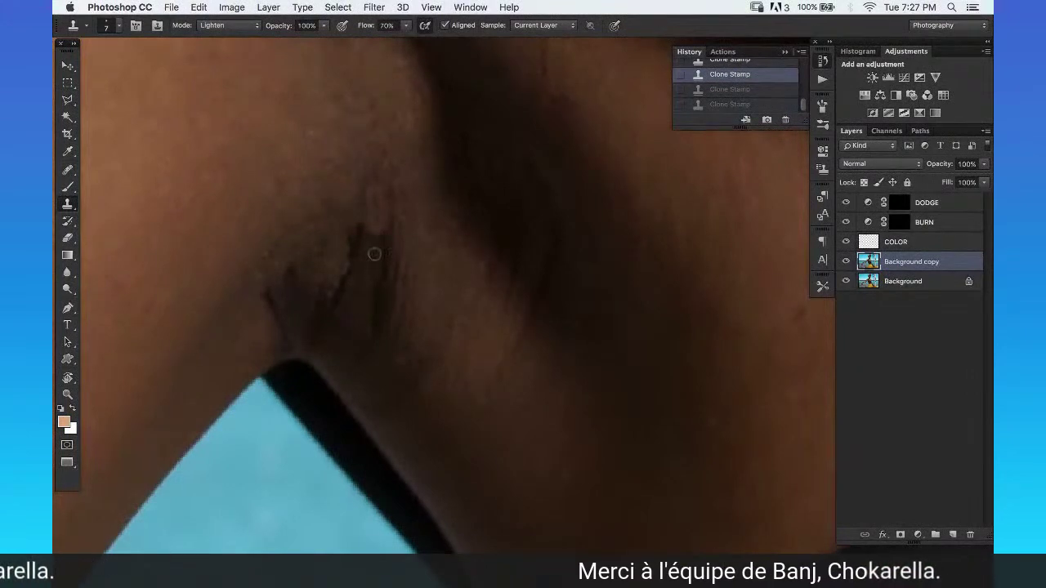
Restore the last stroke and clone more lighter skin along the underarm crease.
{"action": "key", "text": "ctrl+shift+z"}
{"action": "key", "text": "ctrl+shift+z"}
{"action": "left_click_drag", "start_coordinate": [378, 296], "coordinate": [376, 313]}
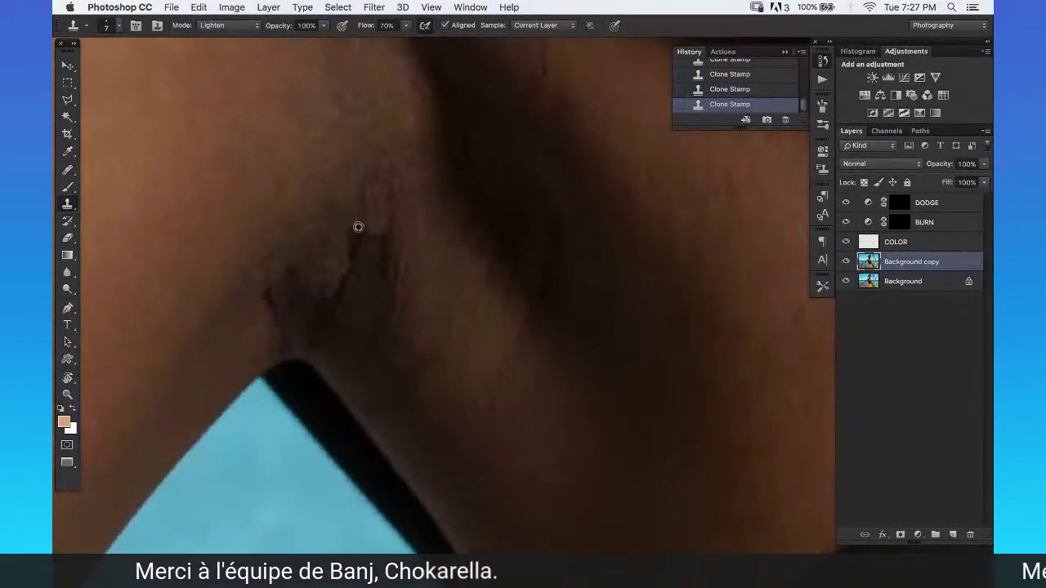
{"action": "mouse_move", "coordinate": [359, 251]}
{"action": "left_mouse_down"}
{"action": "mouse_move", "coordinate": [355, 285]}
{"action": "mouse_move", "coordinate": [319, 301]}
{"action": "left_mouse_up"}
{"action": "mouse_move", "coordinate": [299, 252]}
{"action": "left_mouse_down"}
{"action": "mouse_move", "coordinate": [288, 278]}
{"action": "mouse_move", "coordinate": [269, 273]}
{"action": "mouse_move", "coordinate": [295, 273]}
{"action": "mouse_move", "coordinate": [285, 264]}
{"action": "mouse_move", "coordinate": [292, 273]}
{"action": "mouse_move", "coordinate": [367, 233]}
{"action": "left_mouse_up"}
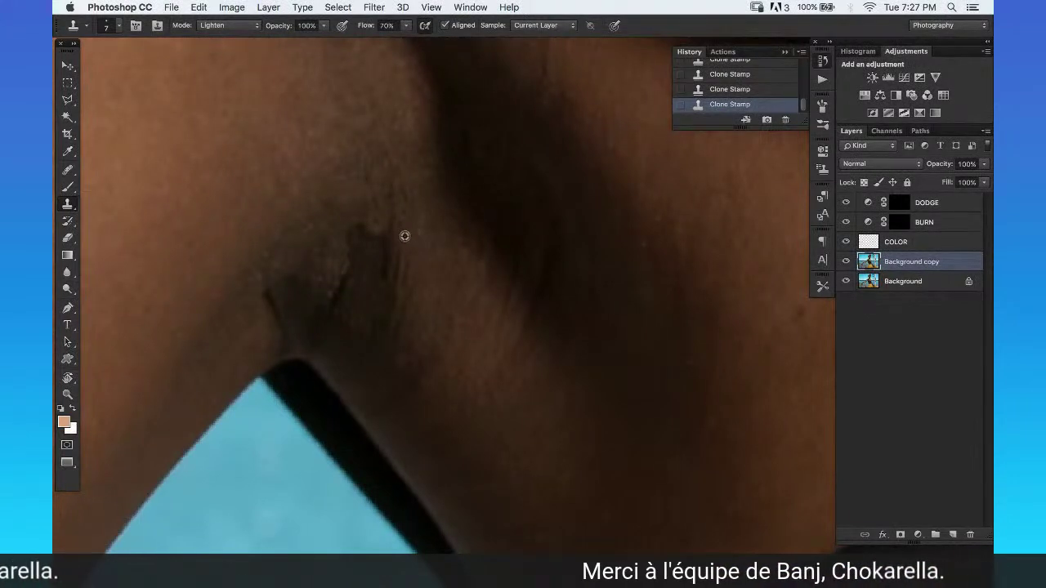
{"action": "scroll", "coordinate": [381, 352], "scroll_direction": "right", "scroll_amount": 5}
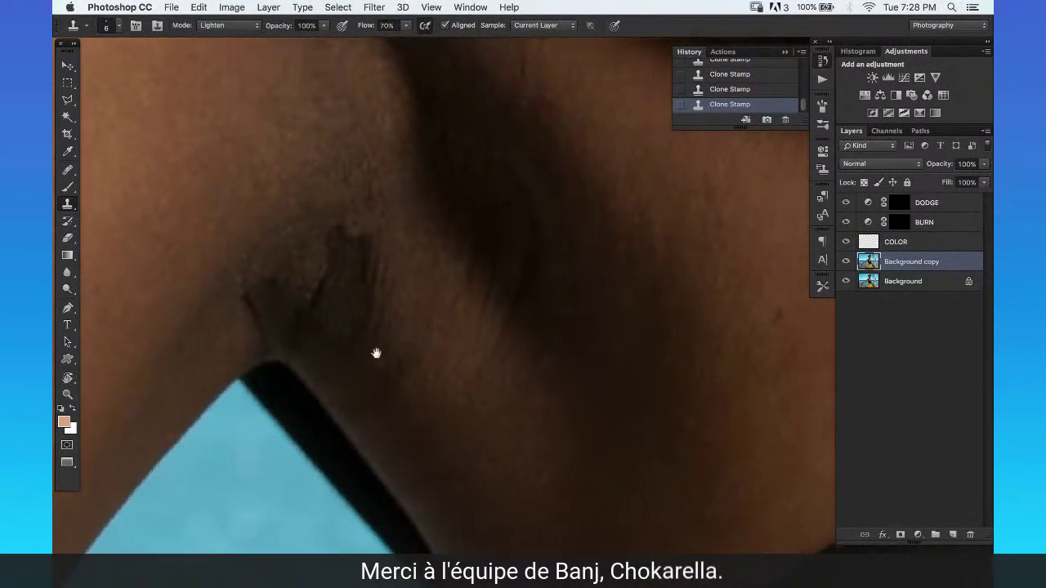
Heal four small dark spots on the underarm skin near the crease.
{"action": "key", "text": "j"}
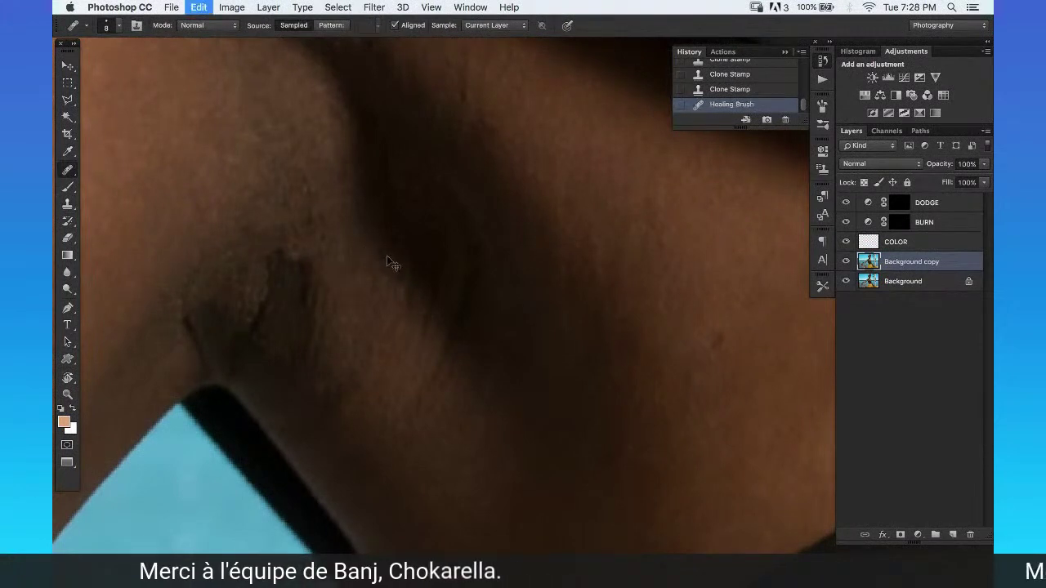
{"action": "left_click_drag", "start_coordinate": [356, 277], "coordinate": [420, 233]}
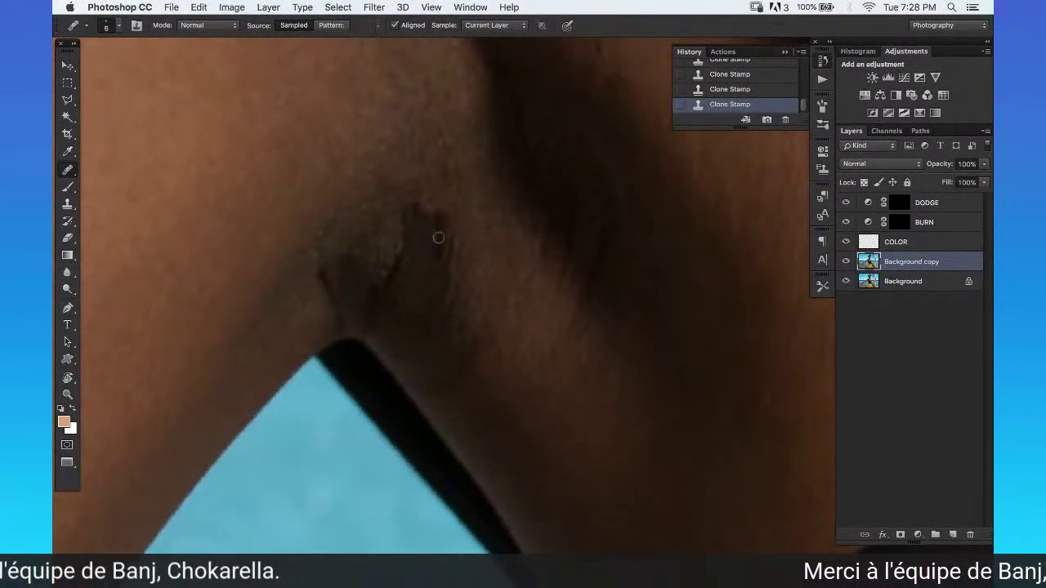
{"action": "left_click", "coordinate": [435, 222]}
{"action": "left_click", "coordinate": [422, 217]}
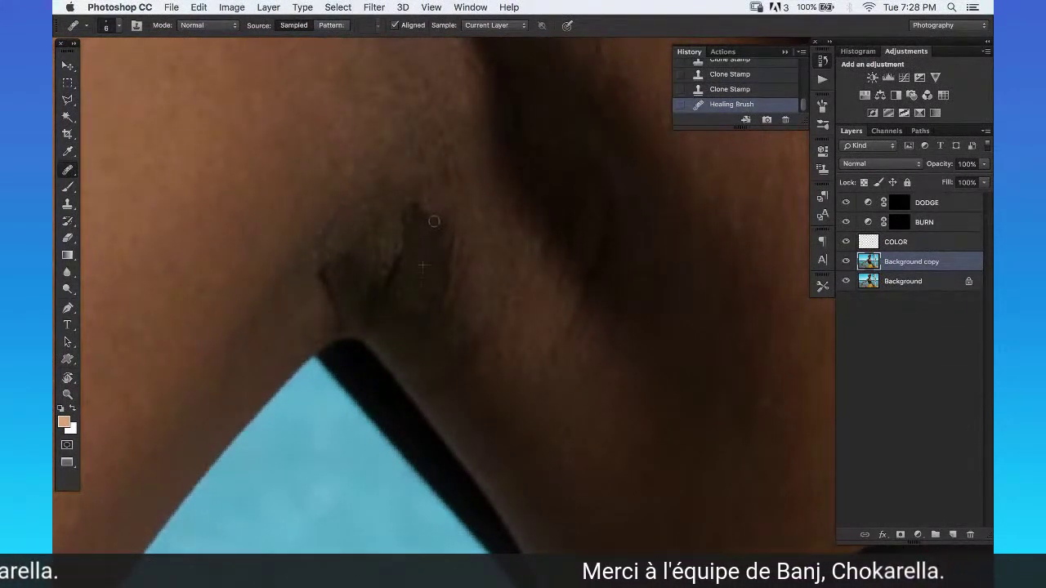
{"action": "left_click", "coordinate": [440, 266]}
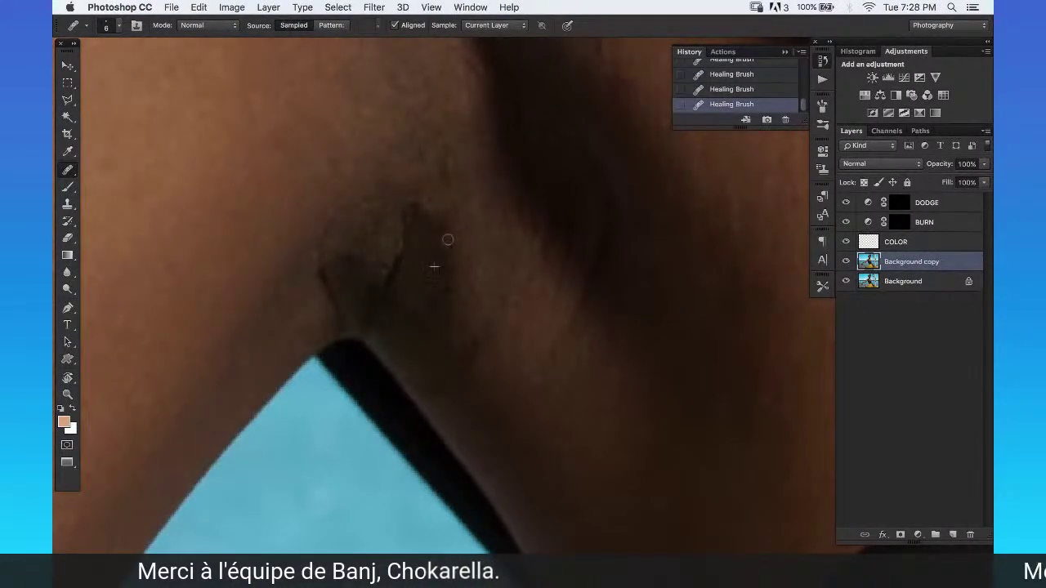
{"action": "left_click", "coordinate": [426, 243]}
Zoom in on the underarm crease and return to a slightly larger Healing Brush.
{"action": "key", "text": "z"}
{"action": "left_click", "coordinate": [467, 220], "text": "alt"}
{"action": "left_click_drag", "start_coordinate": [465, 214], "coordinate": [496, 179]}
{"action": "key", "text": "j"}
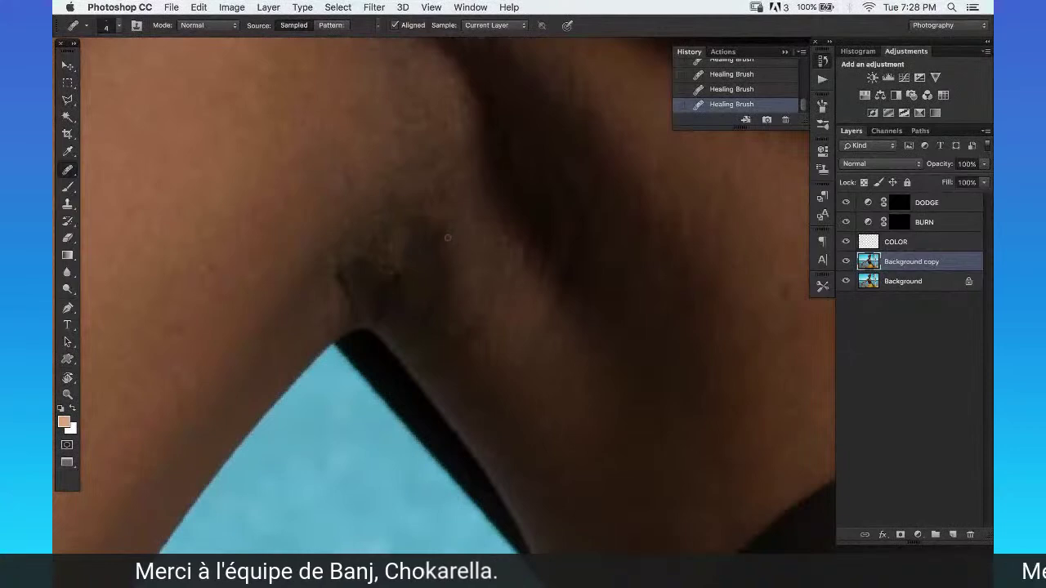
{"action": "scroll", "coordinate": [440, 279], "scroll_direction": "right", "scroll_amount": 5}
{"action": "key", "text": "bracketright"}
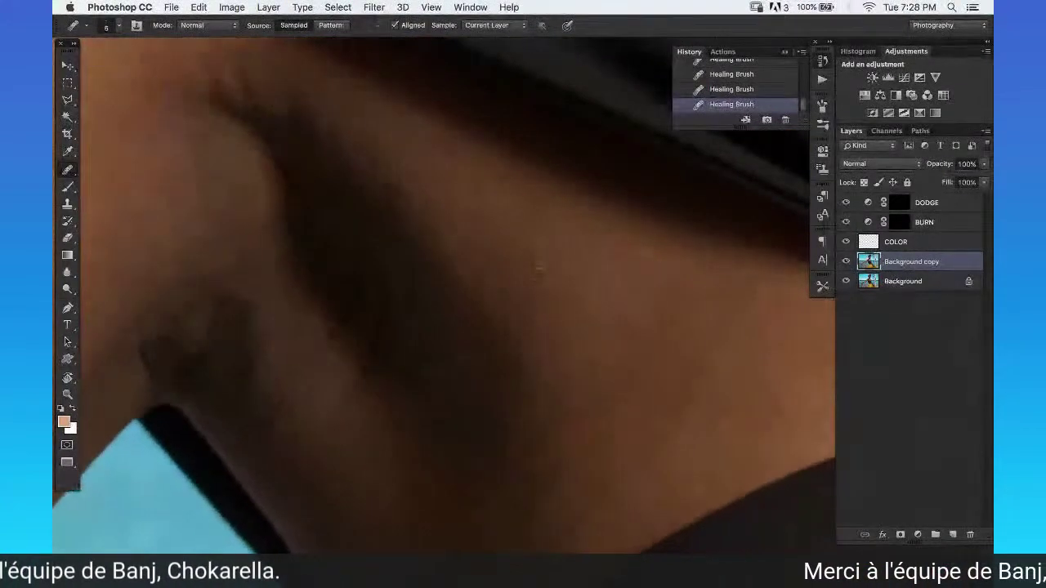
{"action": "scroll", "coordinate": [483, 376], "scroll_direction": "up", "scroll_amount": 5}
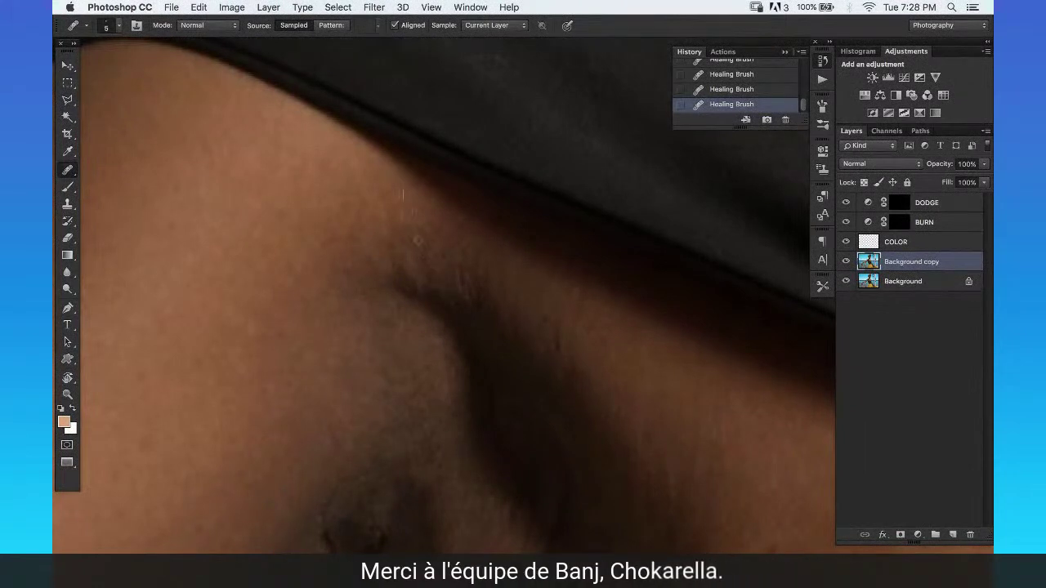
{"action": "left_click_drag", "start_coordinate": [583, 353], "coordinate": [573, 323]}
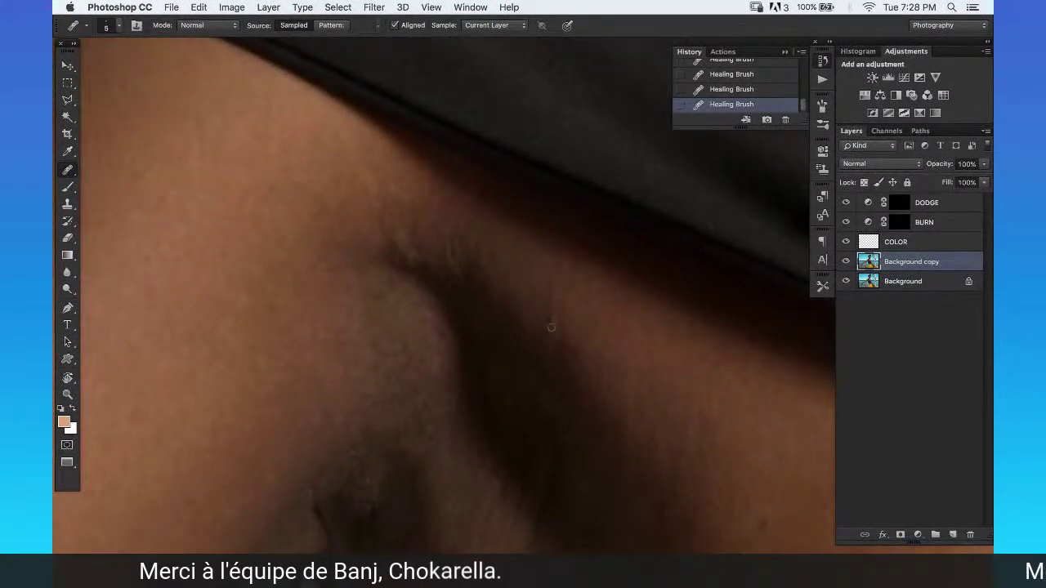
{"action": "left_click_drag", "start_coordinate": [514, 493], "coordinate": [497, 294]}
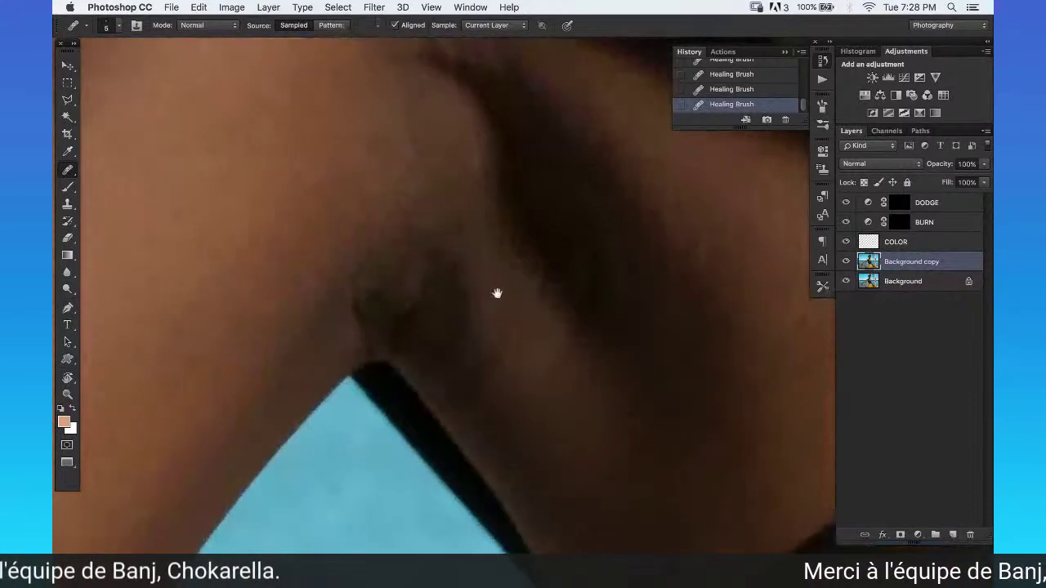
Pick the 'clone dark 70%' preset, sample clean skin, and darken the lighter underarm patches.
{"action": "key", "text": "s"}
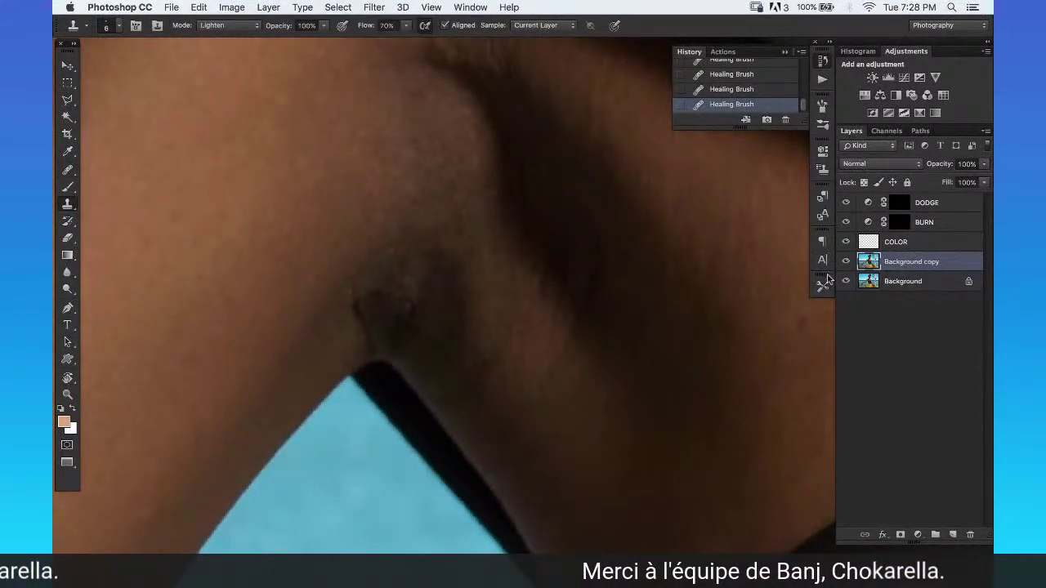
{"action": "left_click", "coordinate": [822, 285]}
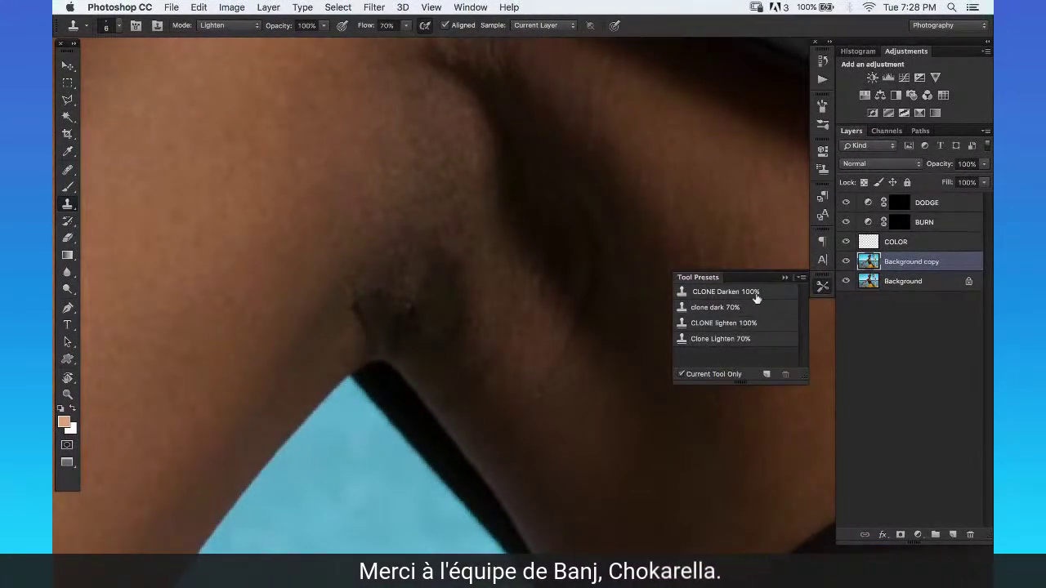
{"action": "left_click", "coordinate": [753, 309]}
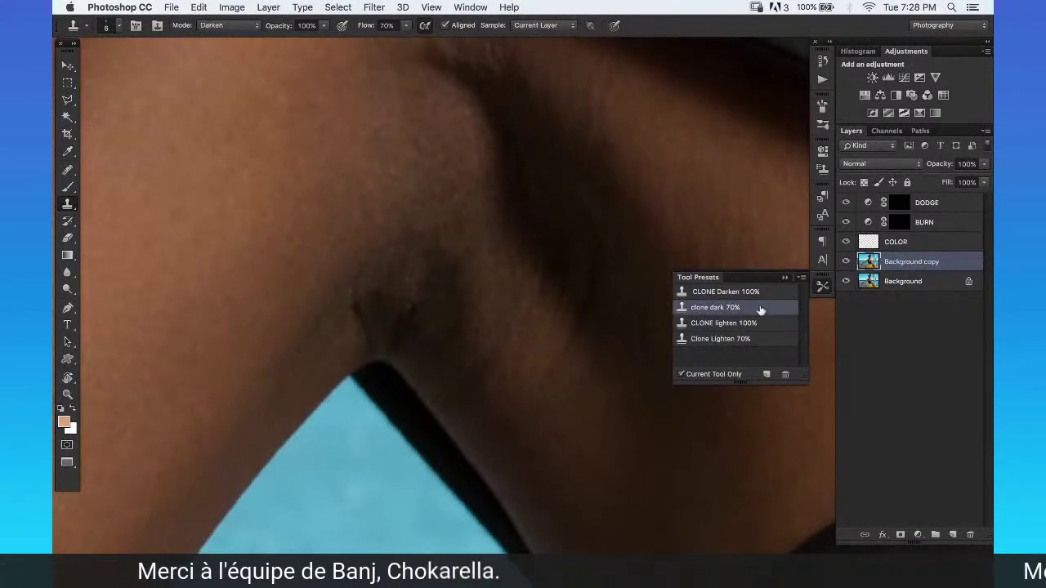
{"action": "left_click", "coordinate": [474, 212], "text": "alt"}
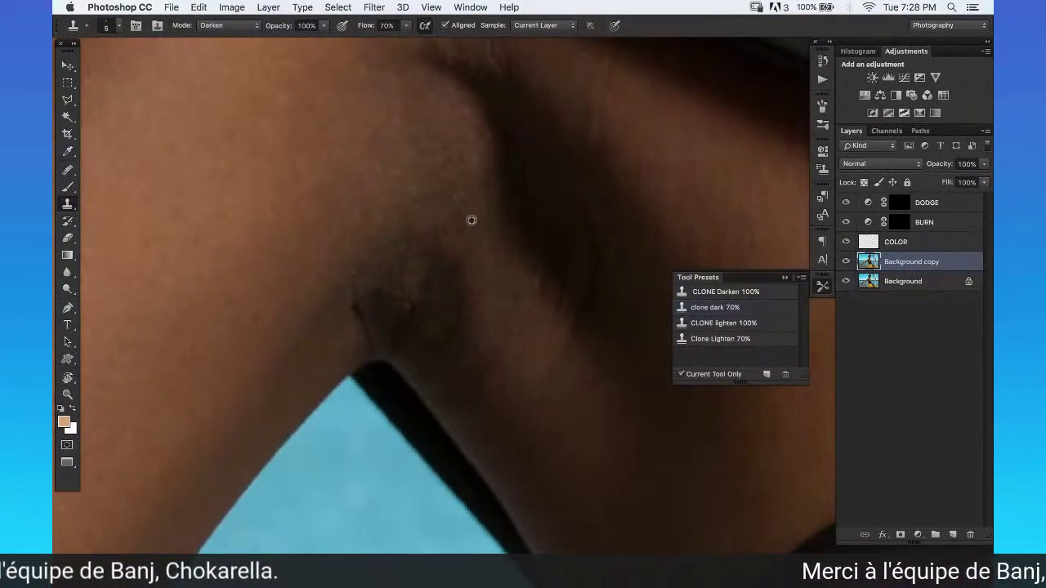
{"action": "mouse_move", "coordinate": [442, 245]}
{"action": "left_mouse_down"}
{"action": "mouse_move", "coordinate": [463, 244]}
{"action": "mouse_move", "coordinate": [404, 256]}
{"action": "left_mouse_up"}
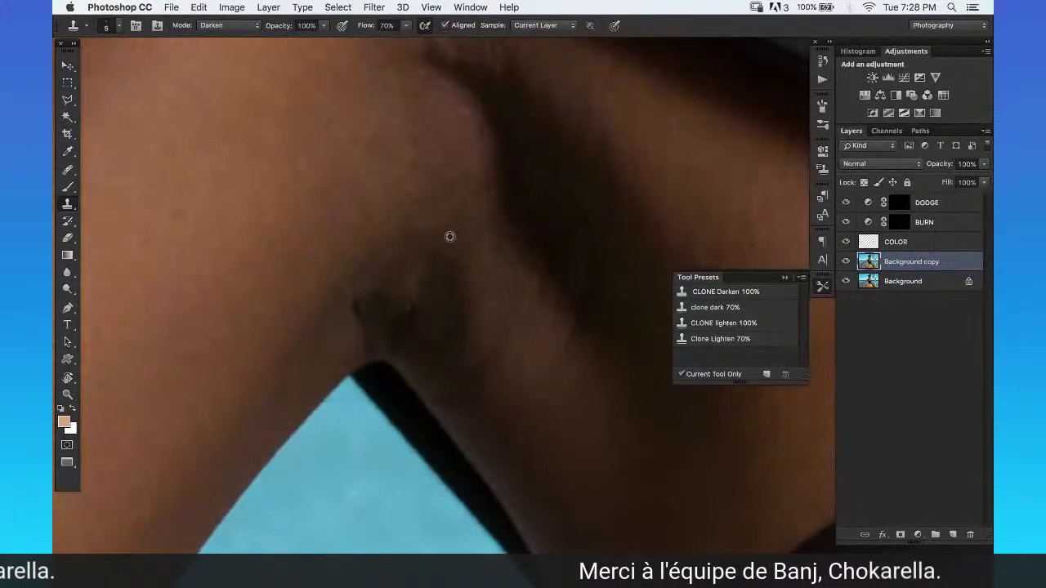
Zoom out to the whole arm and toggle the Background copy layer off and on to compare.
{"action": "key", "text": "z"}
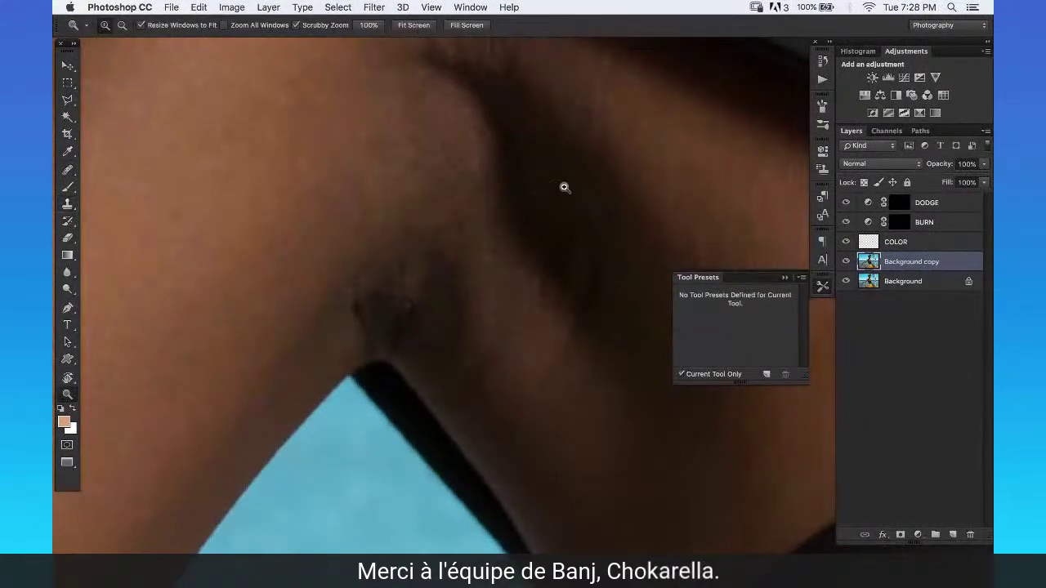
{"action": "key", "text": "ctrl+minus"}
{"action": "key", "text": "ctrl+minus"}
{"action": "left_click_drag", "start_coordinate": [665, 256], "coordinate": [483, 272]}
{"action": "left_click_drag", "start_coordinate": [846, 241], "coordinate": [848, 261]}
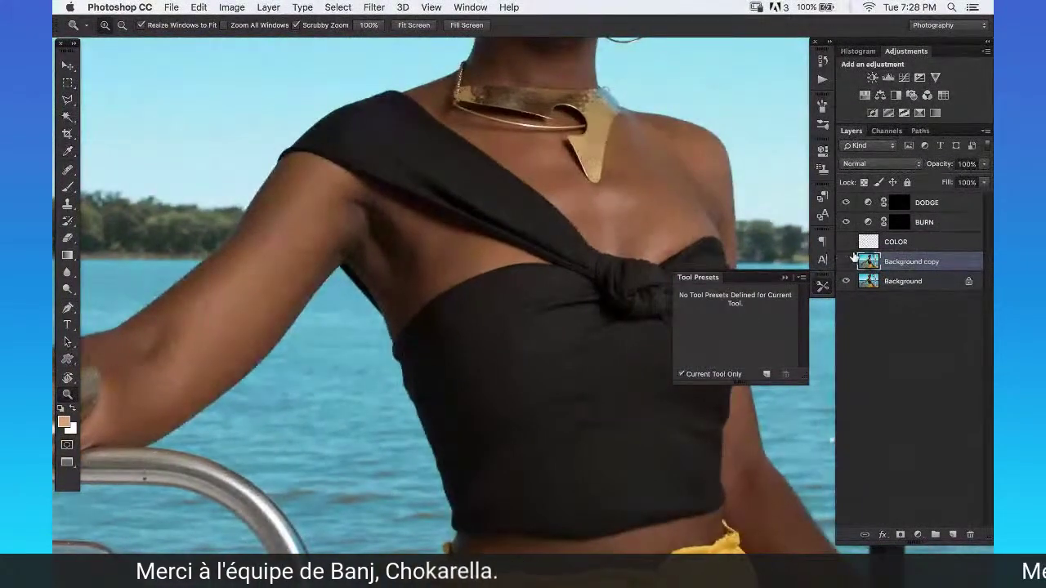
{"action": "left_click", "coordinate": [846, 262]}
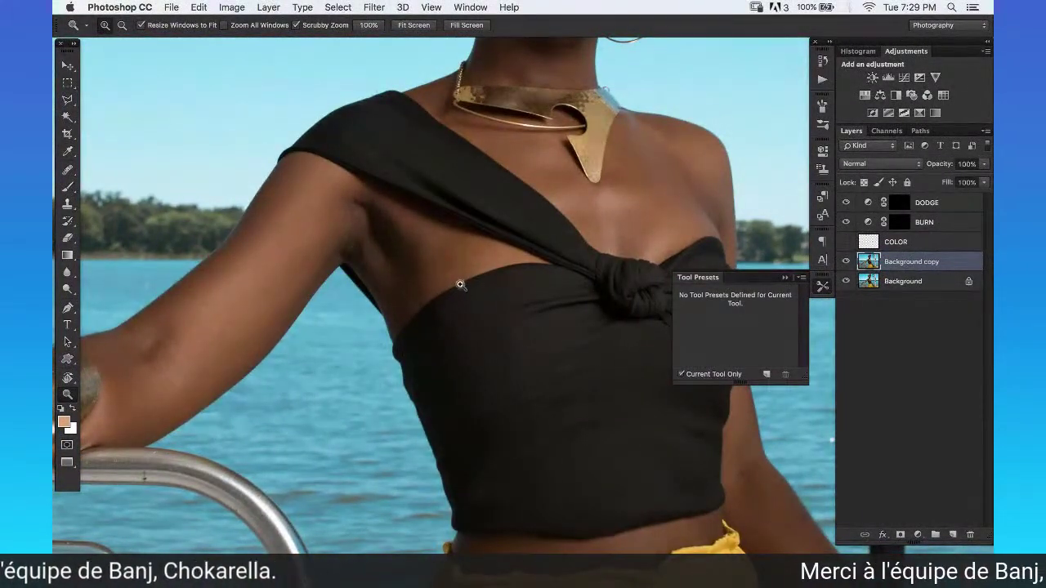
Zoom back into the underarm and switch to the Clone Stamp.
{"action": "left_click", "coordinate": [409, 222]}
{"action": "left_click", "coordinate": [445, 227]}
{"action": "left_click_drag", "start_coordinate": [445, 226], "coordinate": [470, 210]}
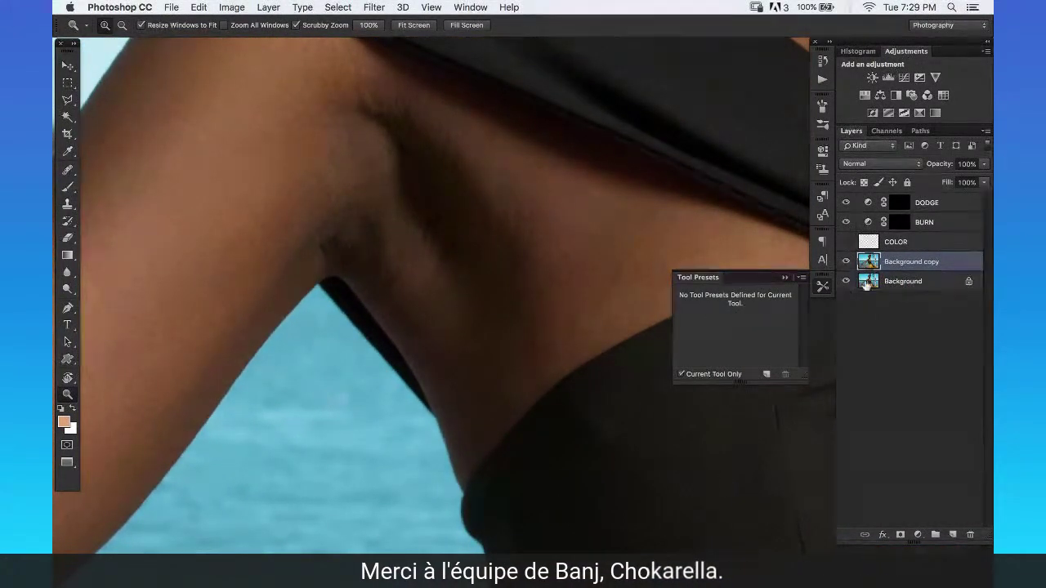
{"action": "left_click", "coordinate": [418, 307]}
{"action": "scroll", "coordinate": [421, 302], "scroll_direction": "down", "scroll_amount": 2}
{"action": "scroll", "coordinate": [491, 247], "scroll_direction": "left", "scroll_amount": 3}
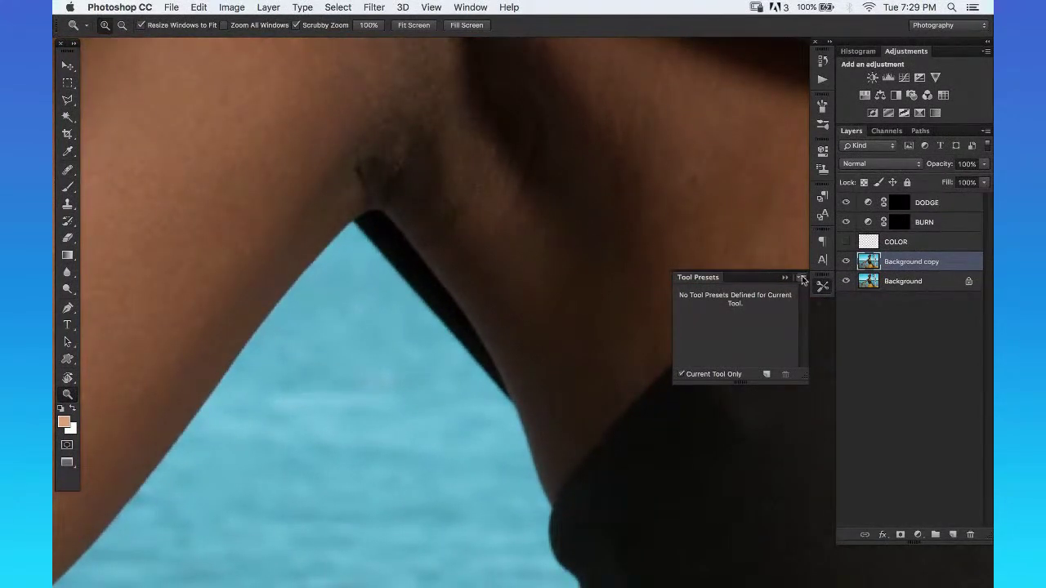
{"action": "key", "text": "s"}
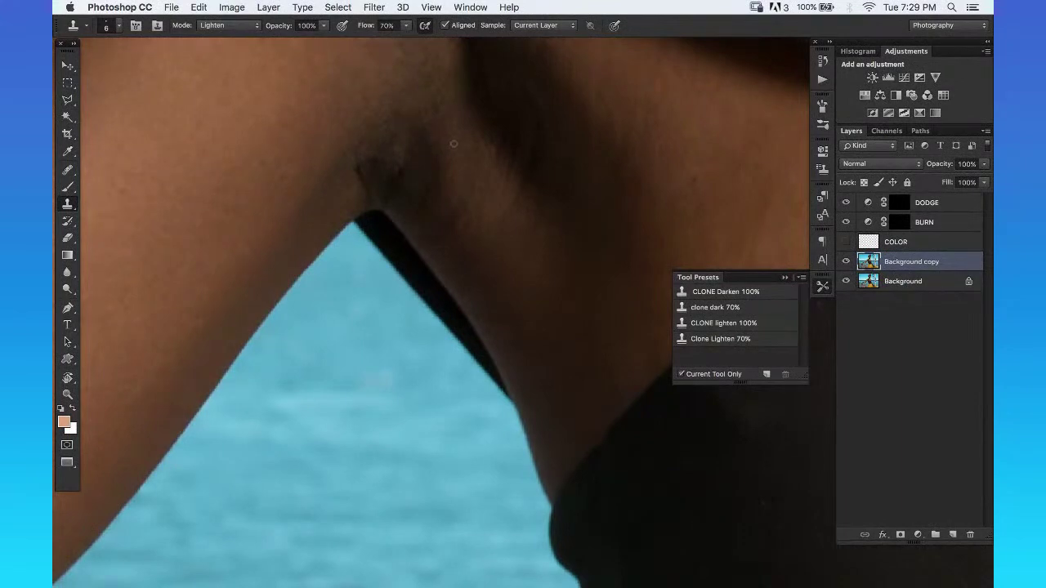
Compare the retouched underarm against the original by toggling the layer, then zoom out to arm, dress and necklace.
{"action": "key", "text": "z"}
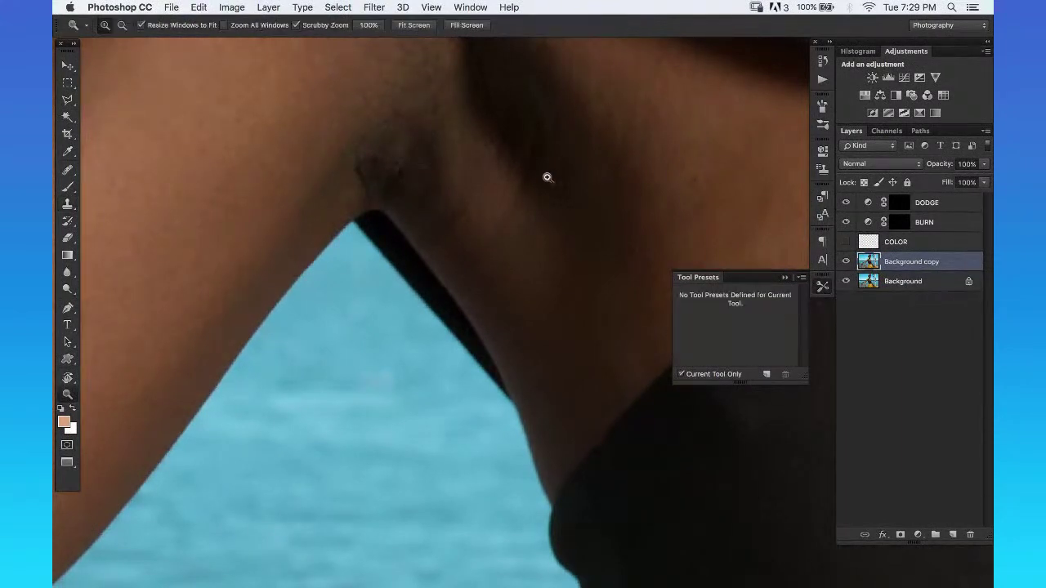
{"action": "left_click", "coordinate": [528, 175], "text": "alt"}
{"action": "mouse_move", "coordinate": [344, 49]}
{"action": "left_mouse_down"}
{"action": "mouse_move", "coordinate": [327, 277]}
{"action": "mouse_move", "coordinate": [317, 284]}
{"action": "mouse_move", "coordinate": [437, 249]}
{"action": "mouse_move", "coordinate": [501, 139]}
{"action": "left_mouse_up"}
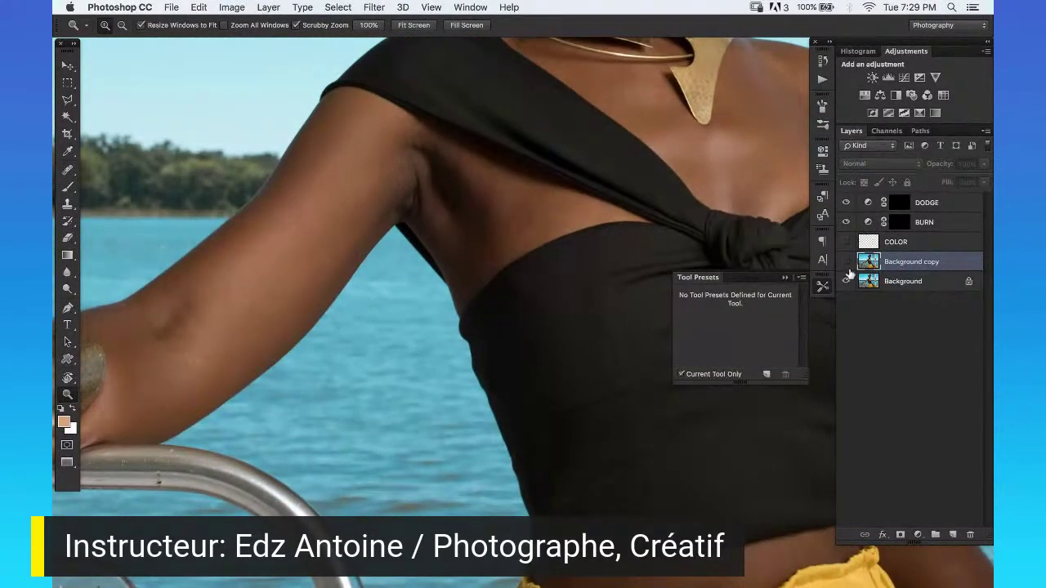
{"action": "left_click_drag", "start_coordinate": [405, 208], "coordinate": [464, 204]}
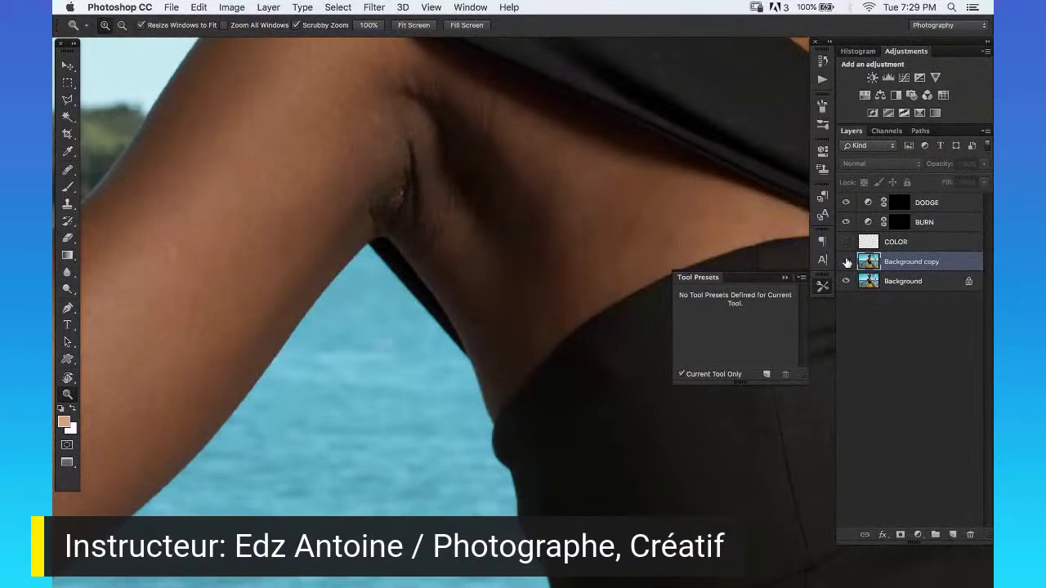
{"action": "left_click_drag", "start_coordinate": [499, 183], "coordinate": [595, 259]}
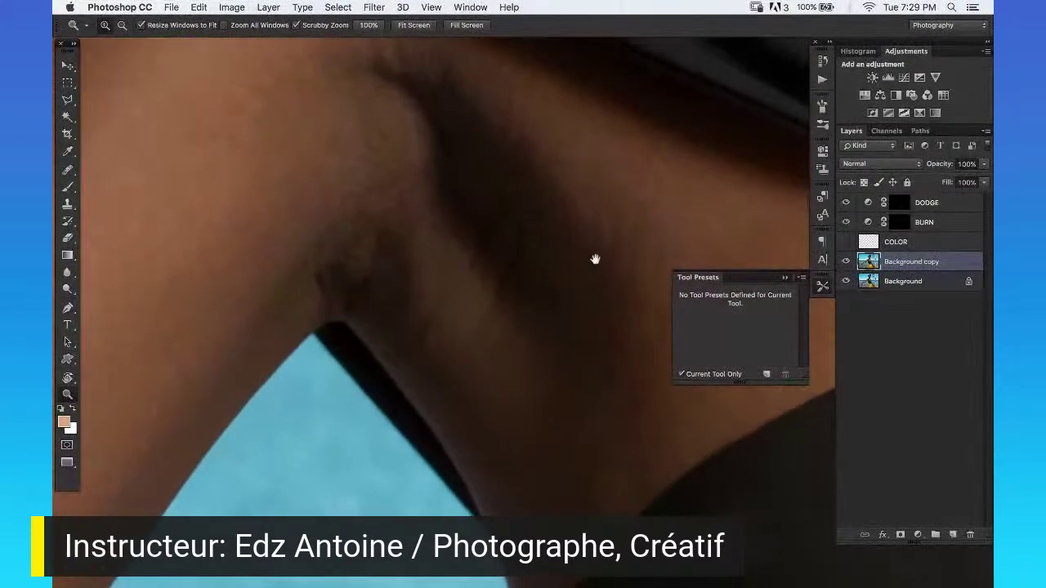
{"action": "left_click", "coordinate": [846, 262]}
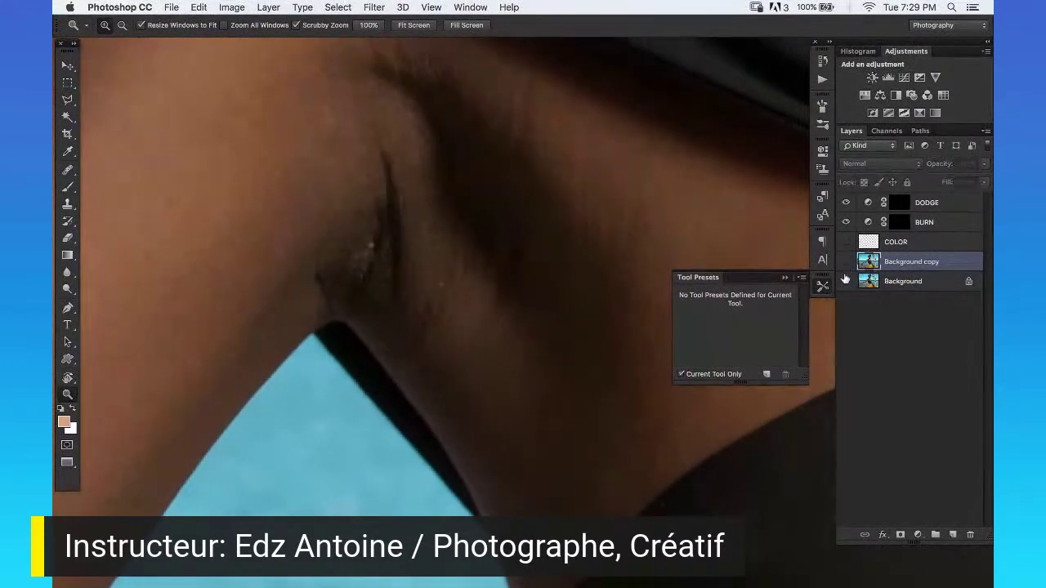
{"action": "left_click", "coordinate": [846, 262]}
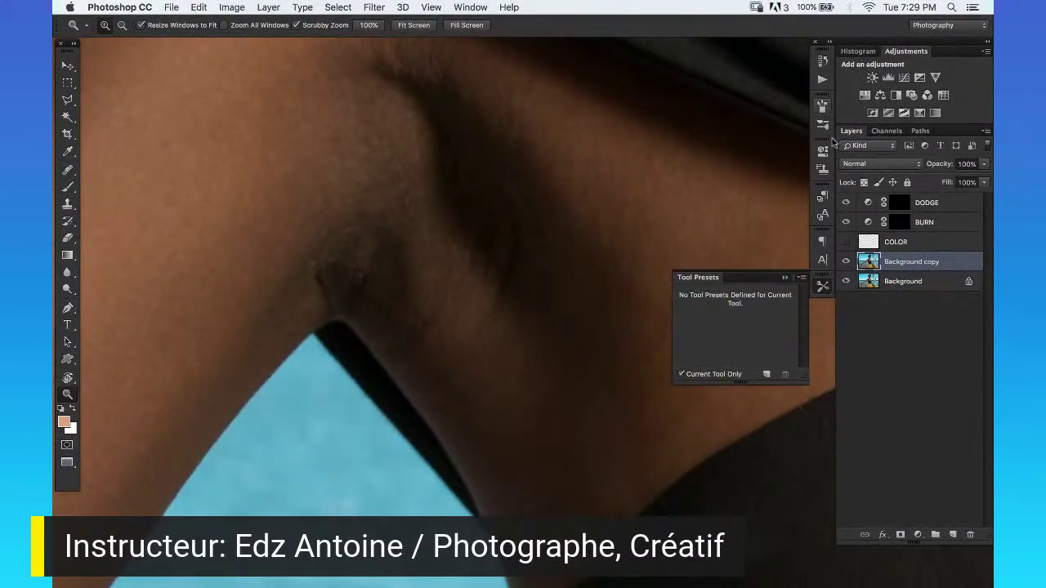
{"action": "left_click", "coordinate": [845, 261]}
{"action": "left_click_drag", "start_coordinate": [570, 296], "coordinate": [848, 257]}
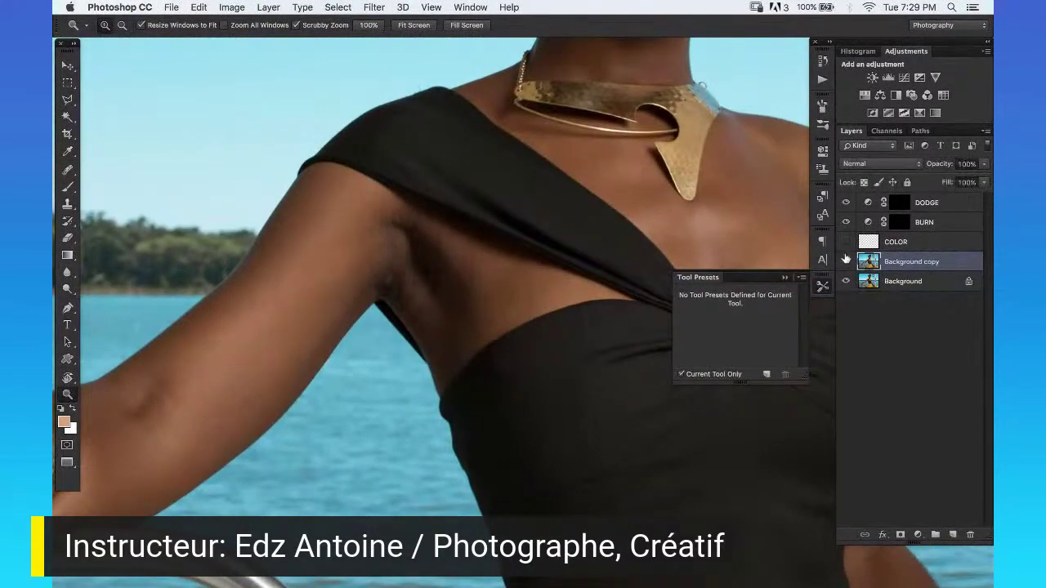
Show the retouched layer again and zoom in close on the lips and earring hoop.
{"action": "left_click", "coordinate": [846, 260]}
{"action": "left_click_drag", "start_coordinate": [479, 275], "coordinate": [502, 240]}
{"action": "left_click_drag", "start_coordinate": [474, 159], "coordinate": [475, 270]}
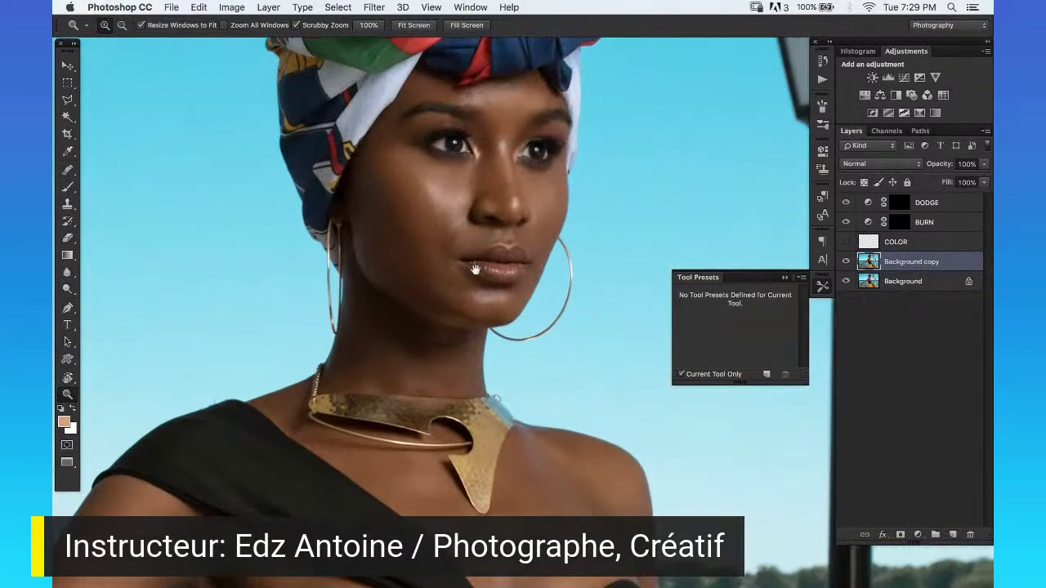
{"action": "left_click", "coordinate": [450, 275]}
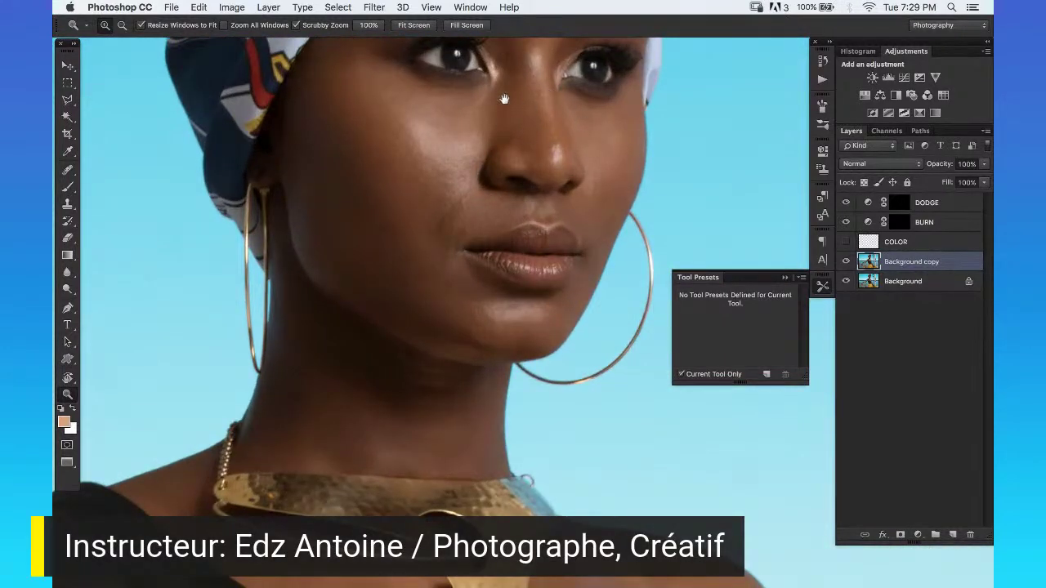
{"action": "left_click_drag", "start_coordinate": [472, 281], "coordinate": [508, 123]}
{"action": "left_click_drag", "start_coordinate": [616, 106], "coordinate": [518, 206]}
{"action": "left_click_drag", "start_coordinate": [514, 166], "coordinate": [495, 207]}
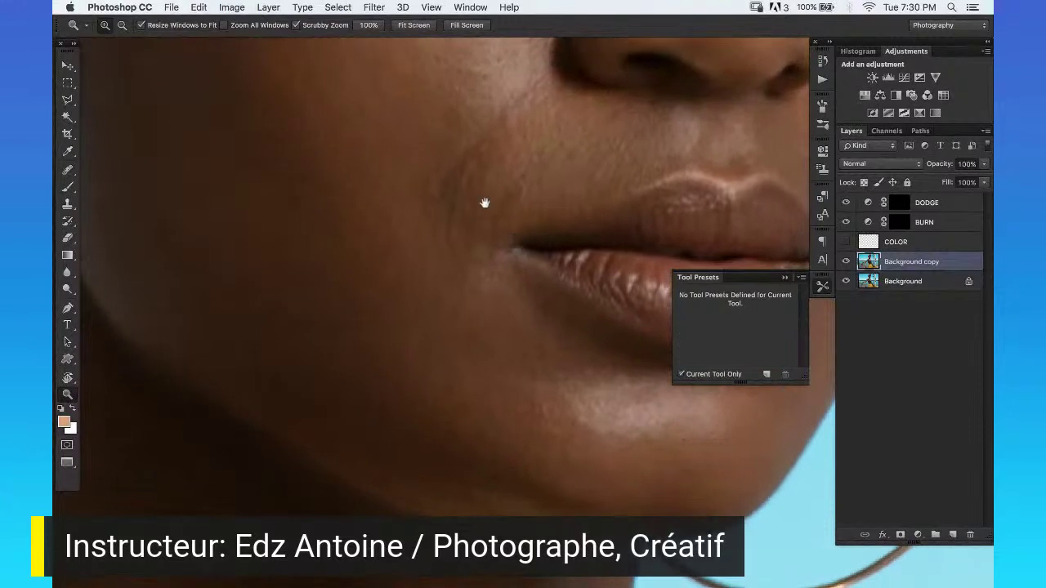
Move up to the nose, zoom in on its tip, and switch to the Clone Stamp.
{"action": "key", "text": "j"}
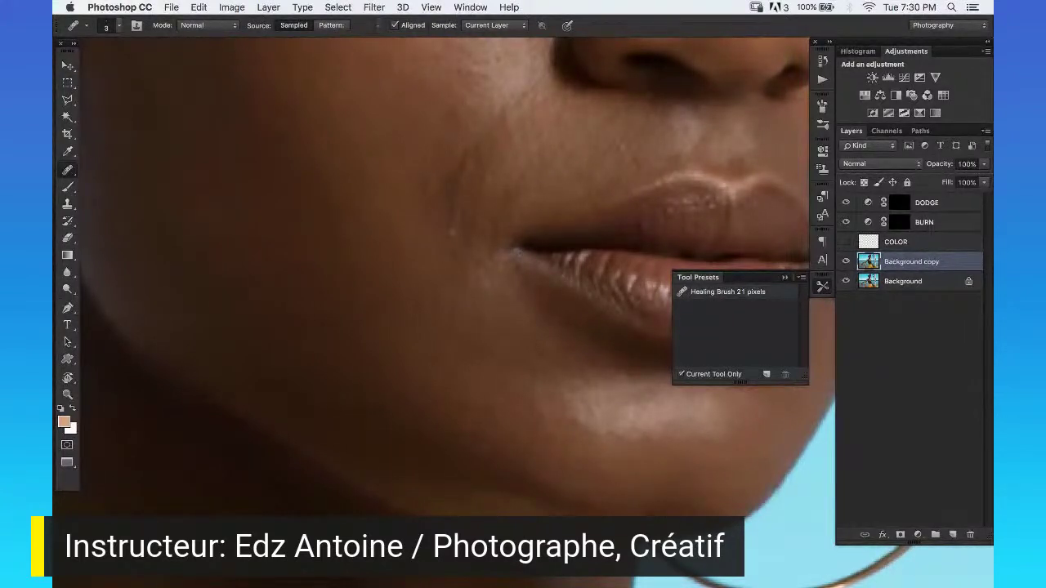
{"action": "left_click_drag", "start_coordinate": [519, 76], "coordinate": [357, 326]}
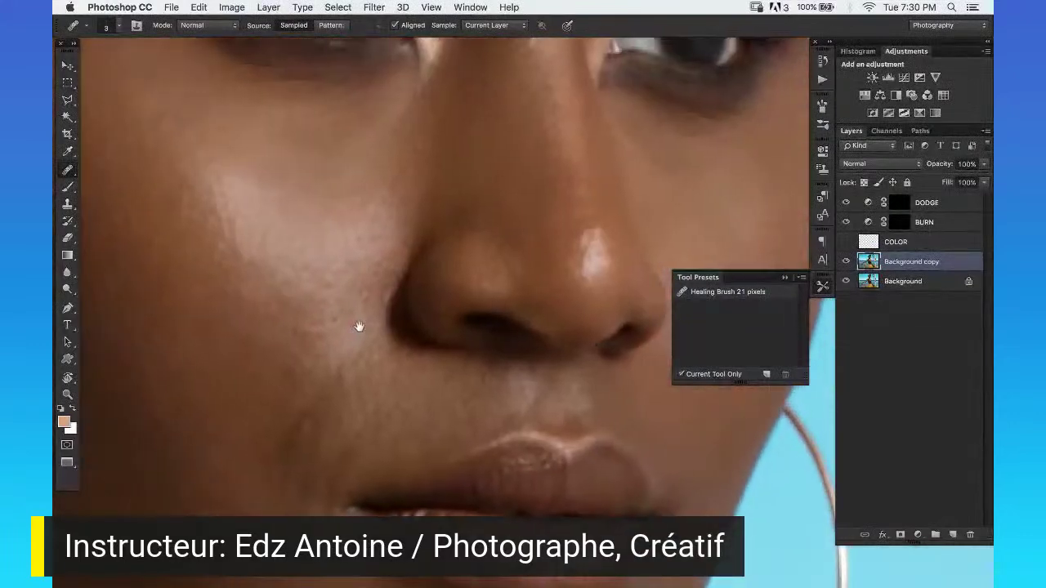
{"action": "left_click_drag", "start_coordinate": [599, 215], "coordinate": [553, 198]}
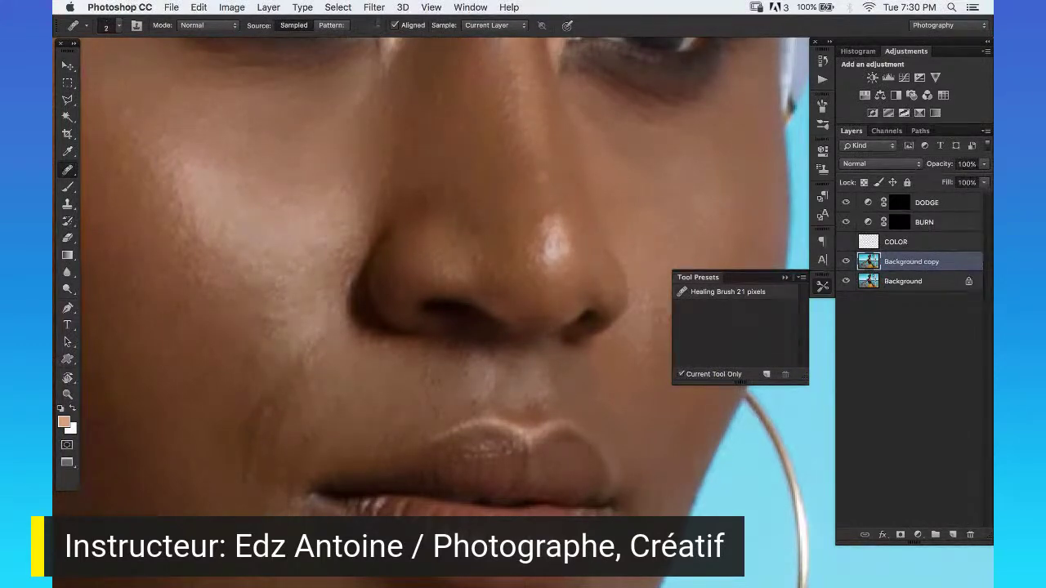
{"action": "key", "text": "z"}
{"action": "mouse_move", "coordinate": [565, 234]}
{"action": "left_mouse_down"}
{"action": "mouse_move", "coordinate": [588, 210]}
{"action": "mouse_move", "coordinate": [561, 183]}
{"action": "left_mouse_up"}
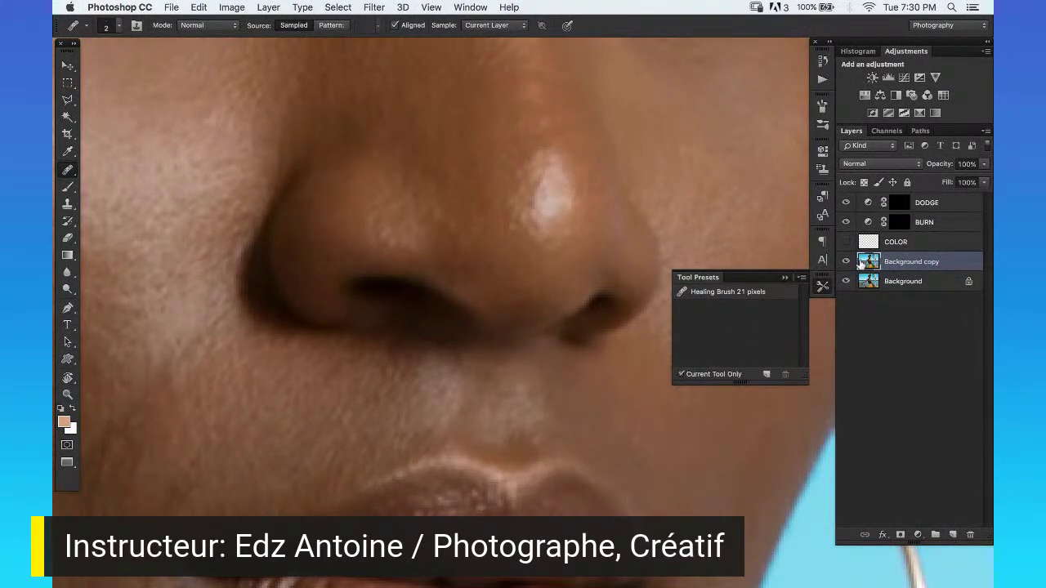
{"action": "key", "text": "z"}
{"action": "key", "text": "s"}
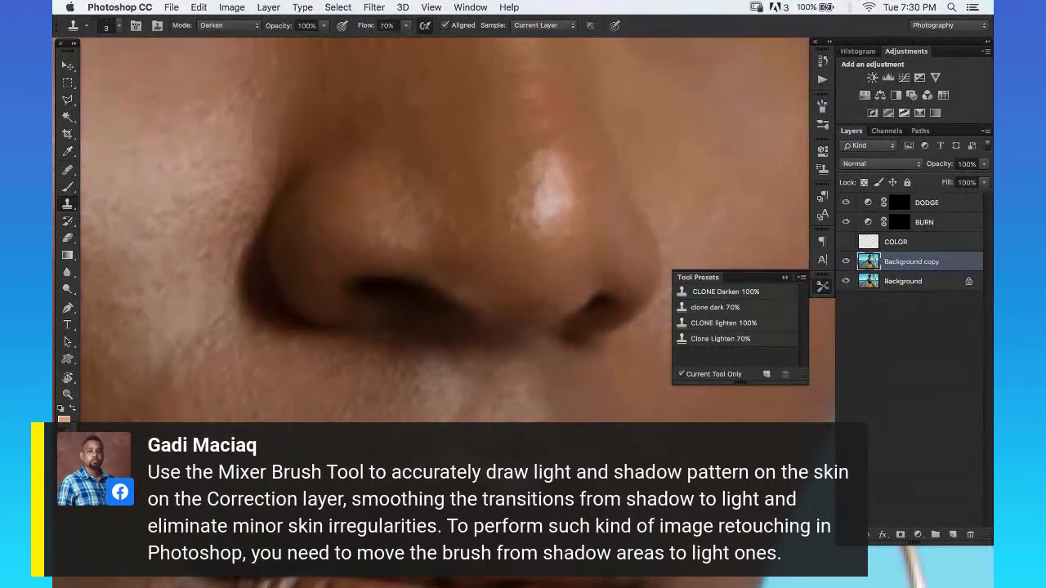
Zoom out from the nose and frame the lips, chin and earrings.
{"action": "key", "text": "z"}
{"action": "left_click", "coordinate": [571, 193], "text": "alt"}
{"action": "left_click", "coordinate": [570, 194], "text": "alt"}
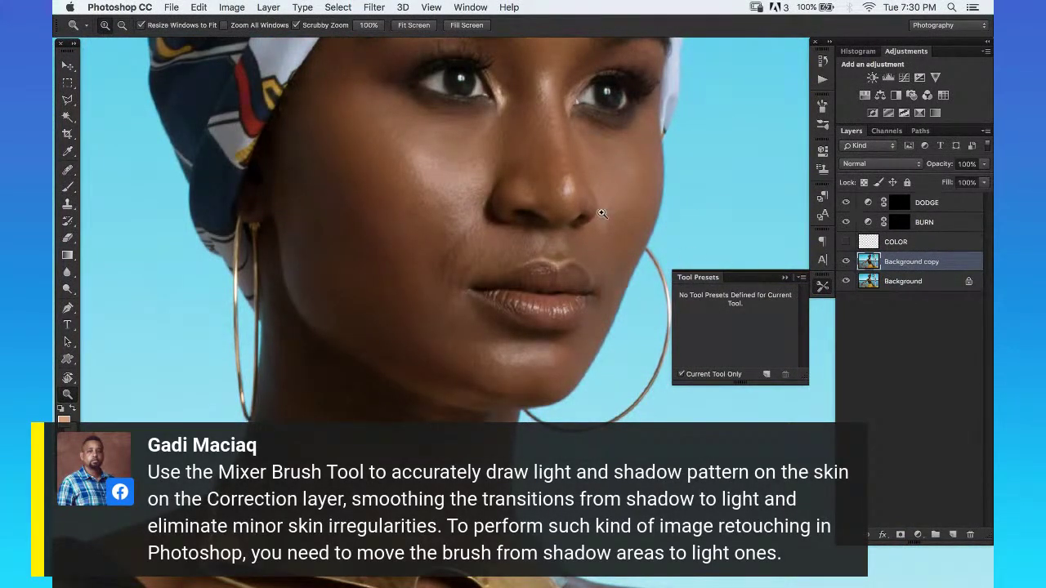
{"action": "scroll", "coordinate": [404, 112], "scroll_direction": "up", "scroll_amount": 3}
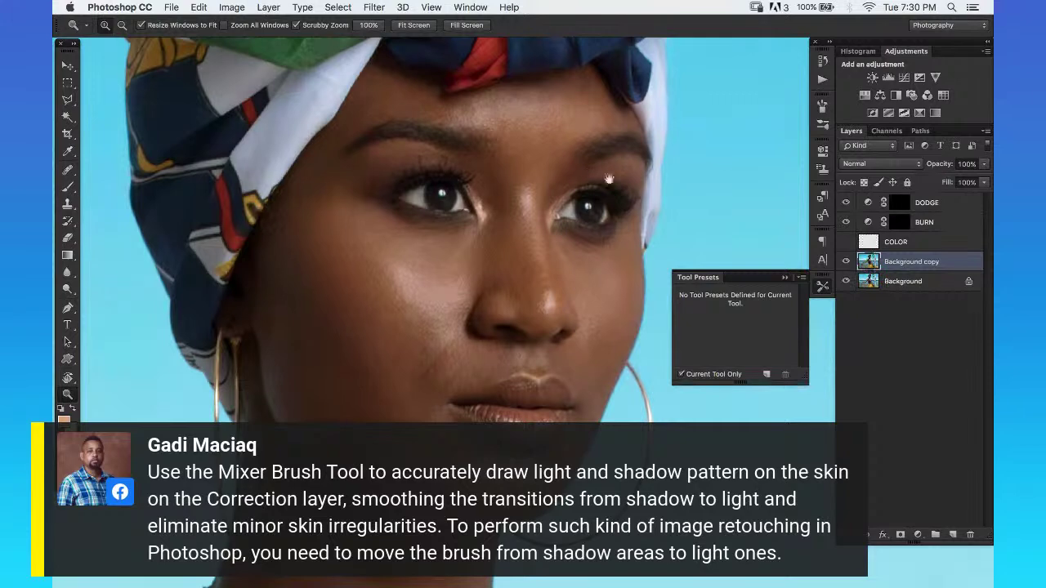
{"action": "scroll", "coordinate": [541, 250], "scroll_direction": "down", "scroll_amount": 4}
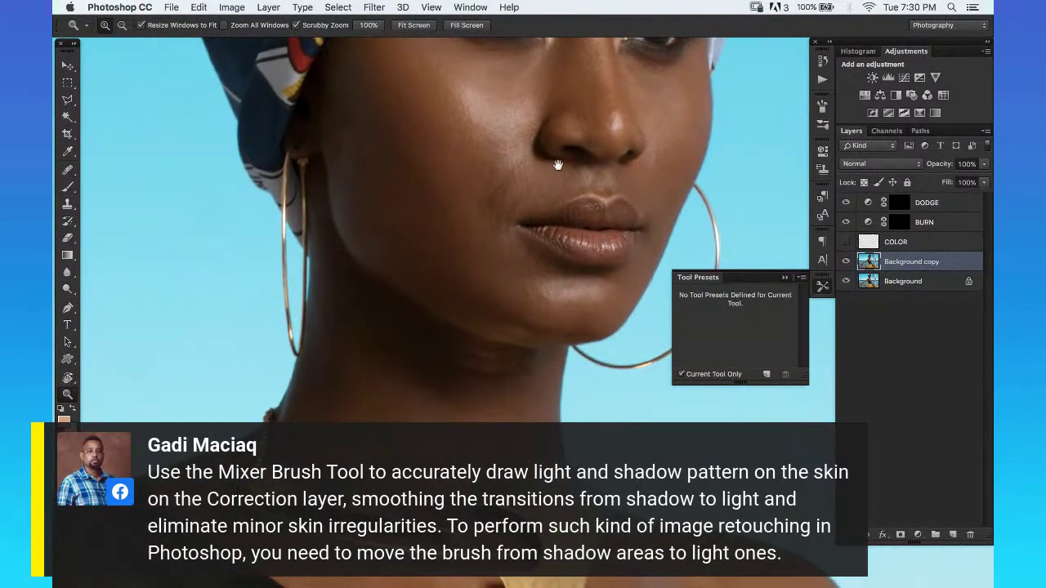
{"action": "left_click_drag", "start_coordinate": [572, 259], "coordinate": [534, 47]}
{"action": "left_click_drag", "start_coordinate": [450, 233], "coordinate": [498, 158]}
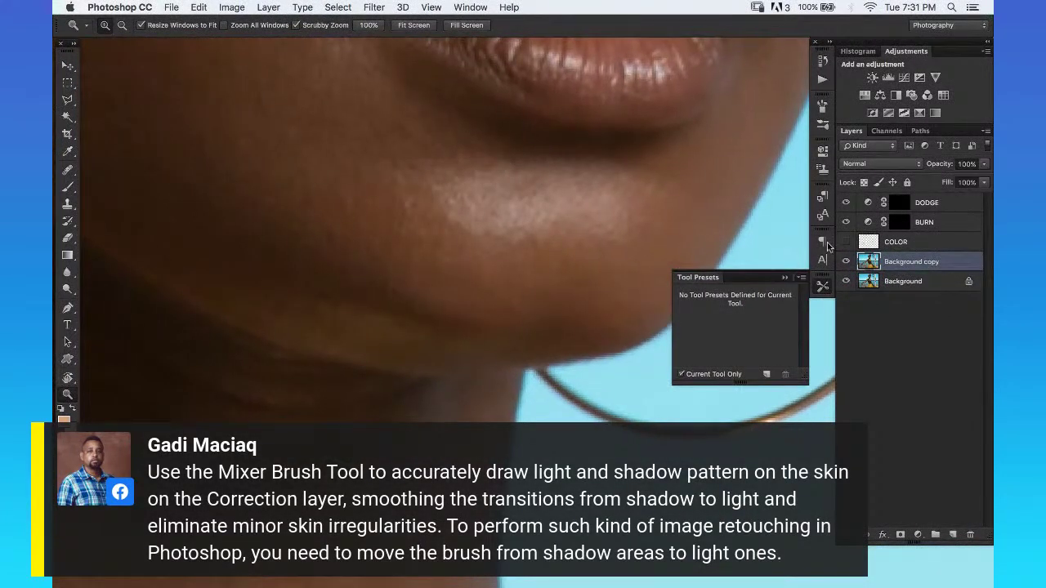
Heal the uneven patch on the chin with the Healing Brush.
{"action": "key", "text": "j"}
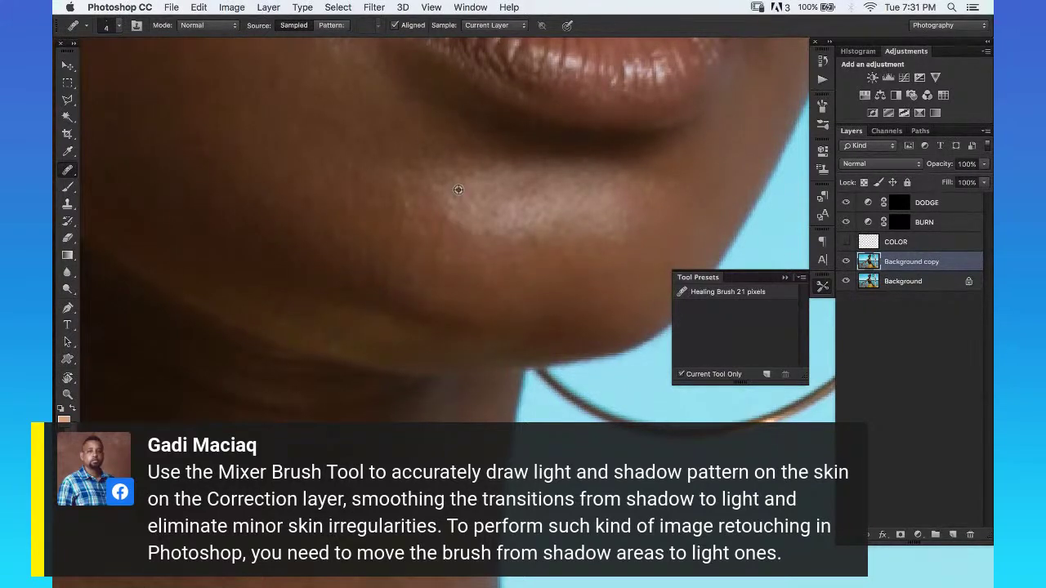
{"action": "left_click_drag", "start_coordinate": [458, 196], "coordinate": [477, 210]}
{"action": "key", "text": "z"}
{"action": "left_click", "coordinate": [563, 156], "text": "alt"}
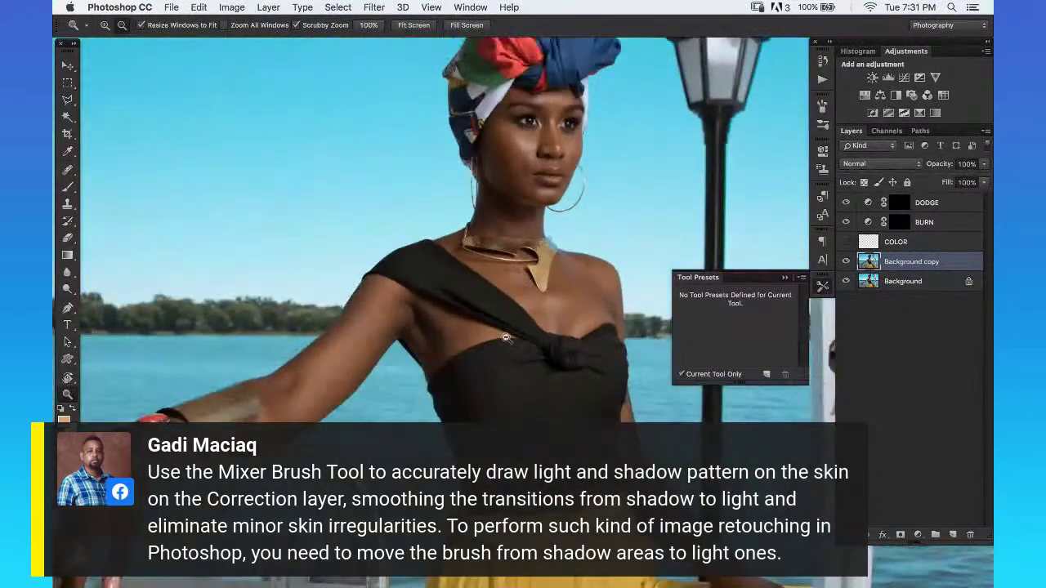
{"action": "scroll", "coordinate": [444, 246], "scroll_direction": "up", "scroll_amount": 5}
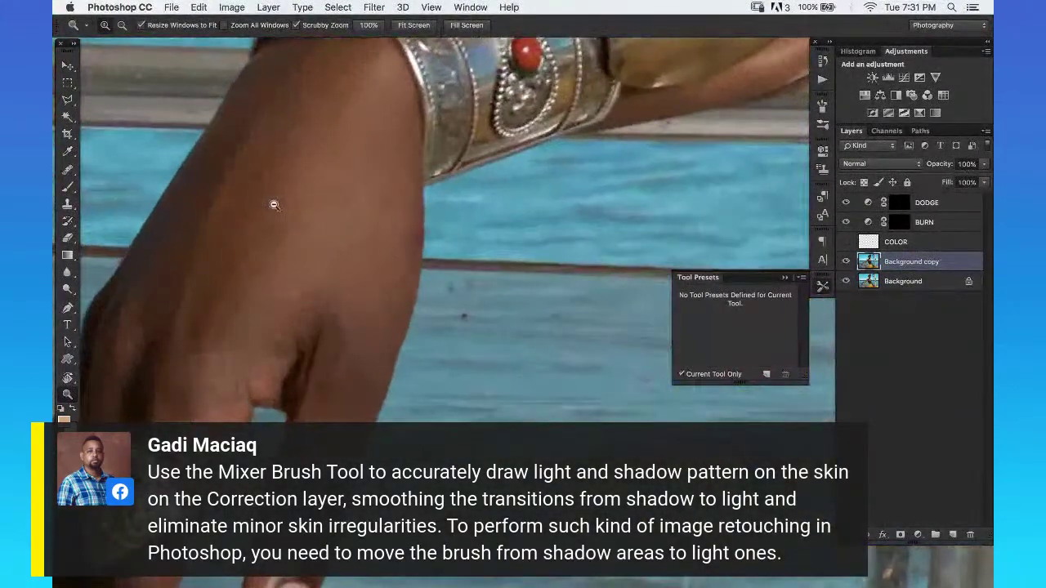
{"action": "scroll", "coordinate": [472, 252], "scroll_direction": "up", "scroll_amount": 8}
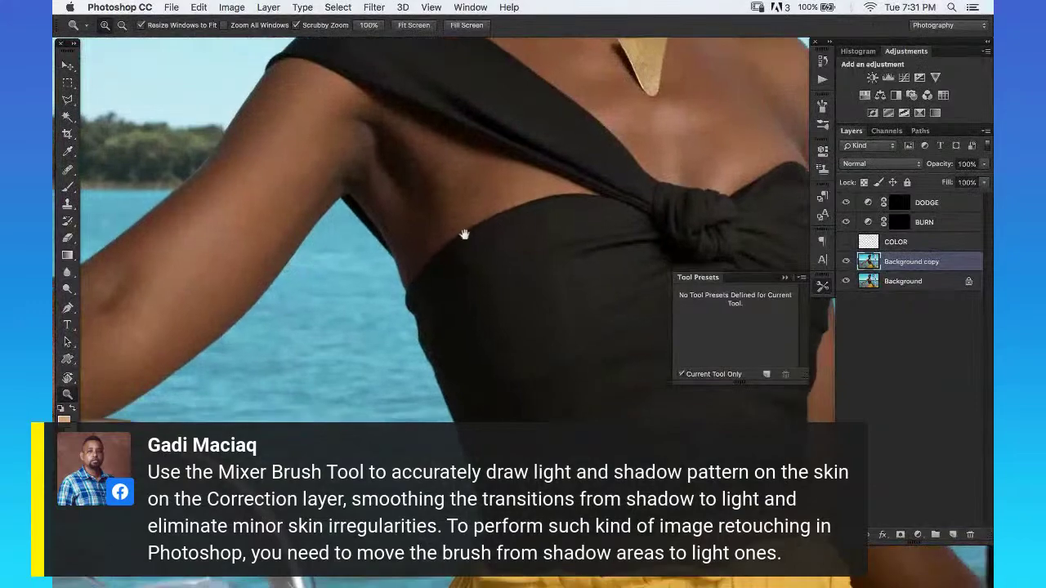
{"action": "scroll", "coordinate": [471, 252], "scroll_direction": "down", "scroll_amount": 10}
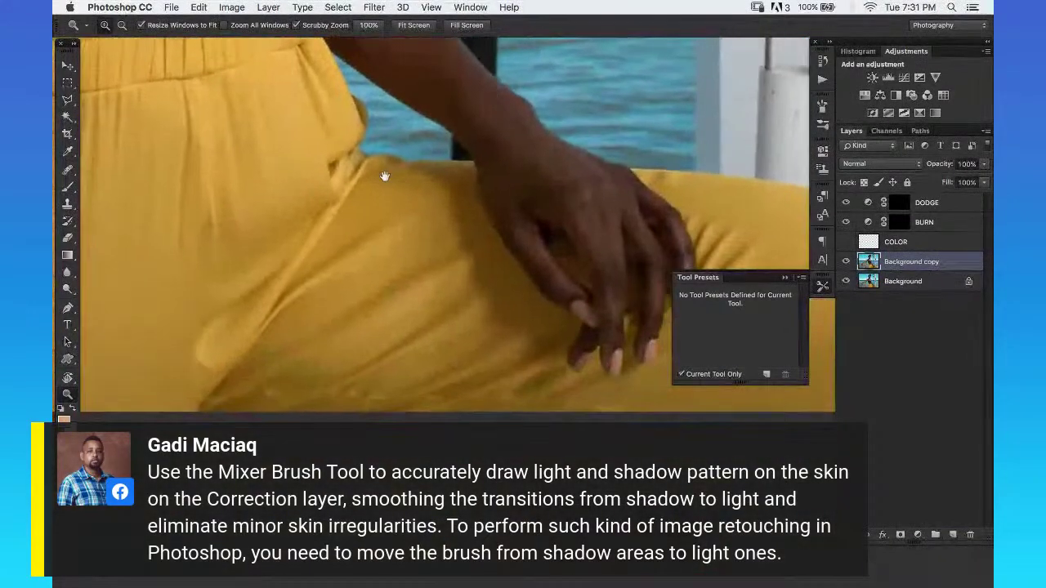
{"action": "scroll", "coordinate": [474, 310], "scroll_direction": "left", "scroll_amount": 10}
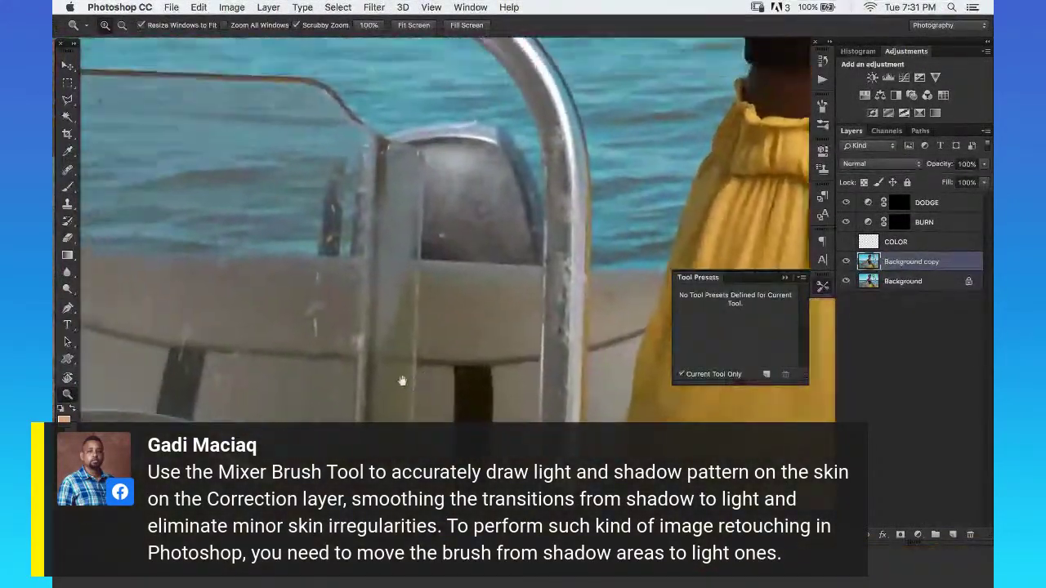
{"action": "scroll", "coordinate": [369, 358], "scroll_direction": "down", "scroll_amount": 5}
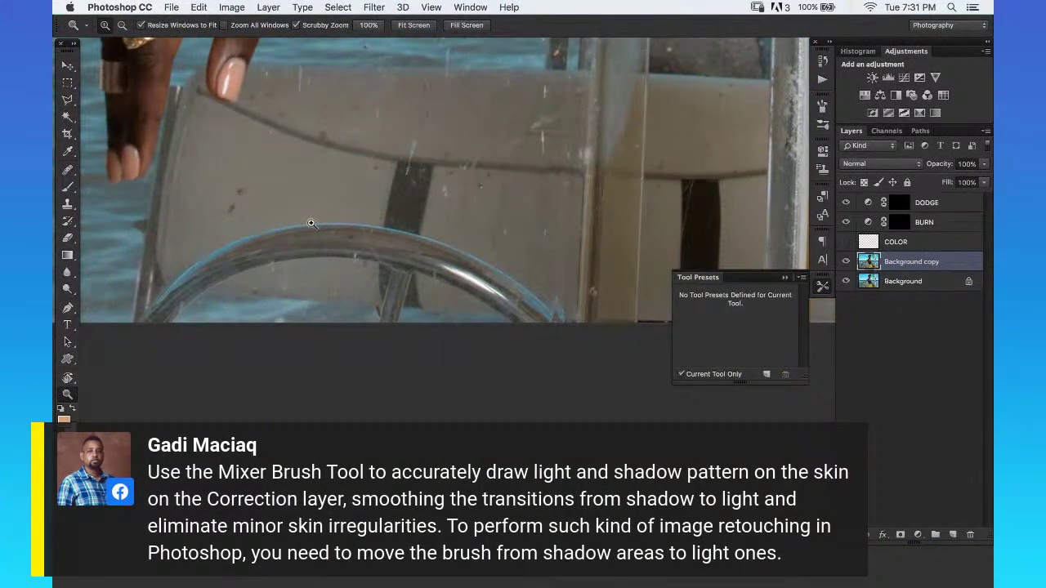
{"action": "left_click", "coordinate": [493, 149], "text": "alt"}
{"action": "left_click", "coordinate": [494, 150], "text": "alt"}
{"action": "scroll", "coordinate": [531, 114], "scroll_direction": "left", "scroll_amount": 3}
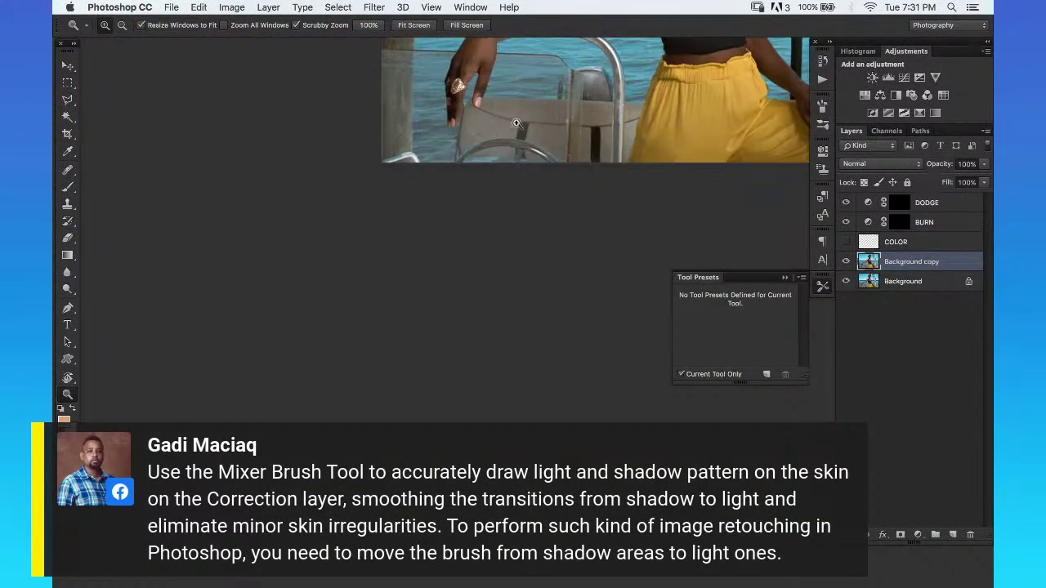
Zoom in on the boat seat and heal two dark spots with the Healing Brush.
{"action": "left_click", "coordinate": [579, 79]}
{"action": "left_click", "coordinate": [463, 91]}
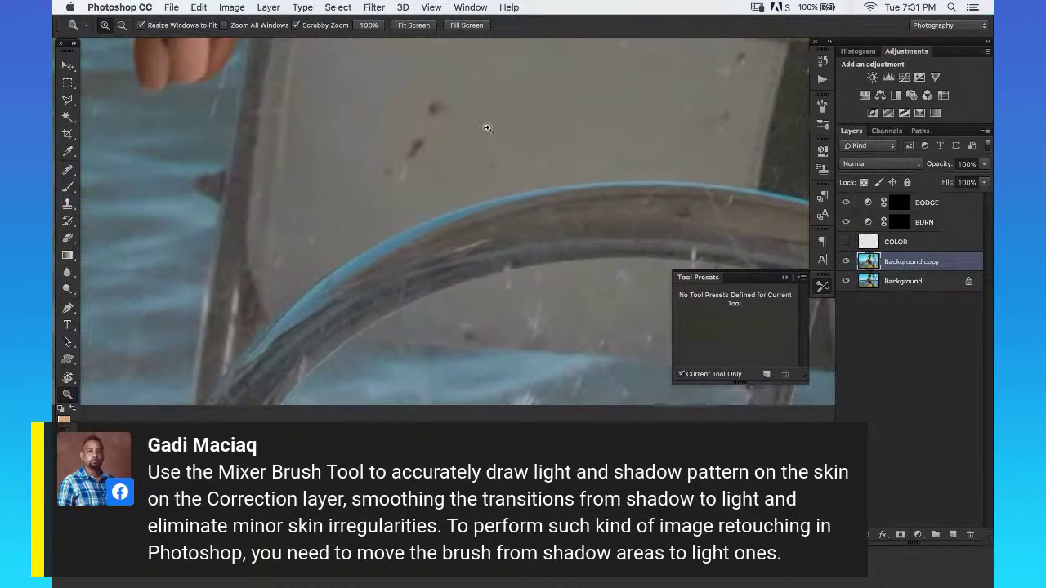
{"action": "key", "text": "j"}
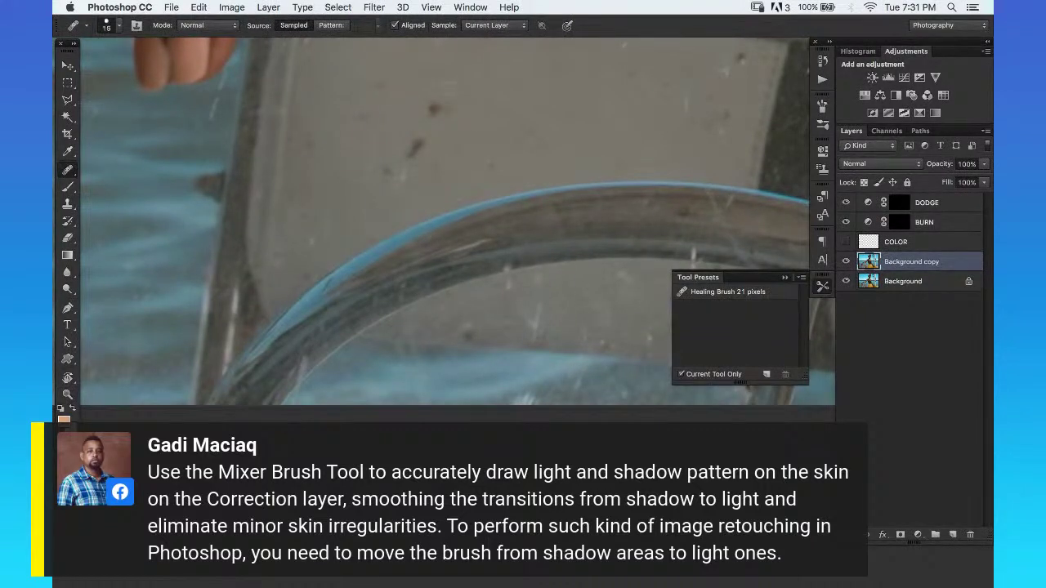
{"action": "left_click", "coordinate": [435, 108]}
{"action": "left_click", "coordinate": [415, 147]}
Reframe the view on the seat area and set the healing brush to size 10.
{"action": "key", "text": "z"}
{"action": "key", "text": "super+minus"}
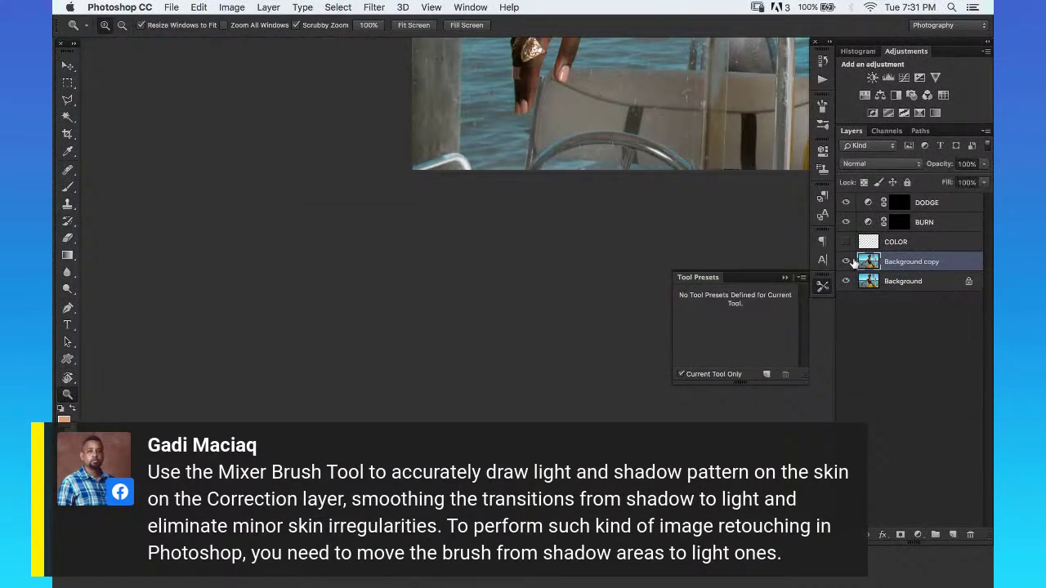
{"action": "left_click", "coordinate": [506, 65]}
{"action": "left_click", "coordinate": [507, 65]}
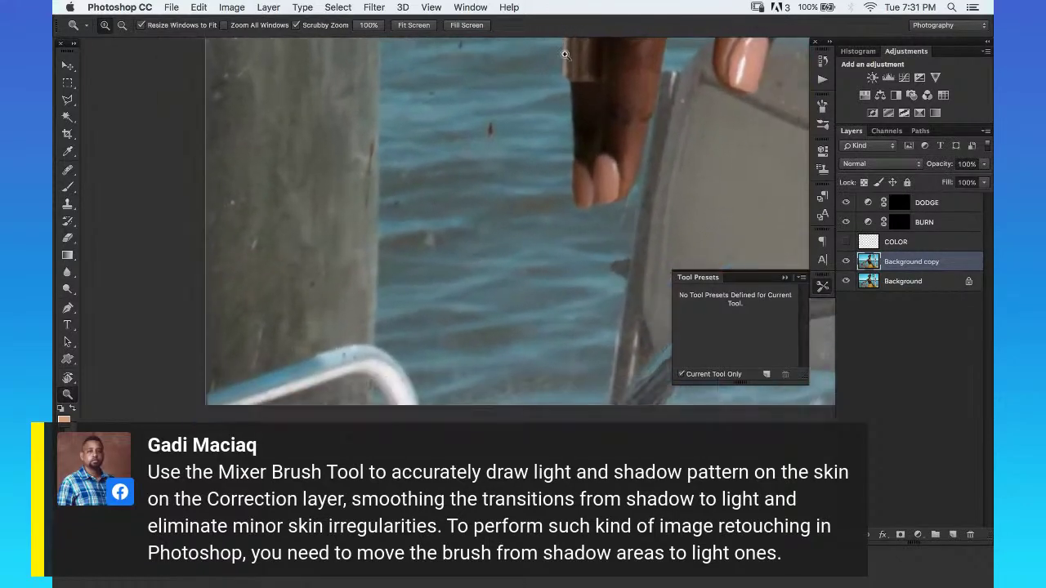
{"action": "key", "text": "j"}
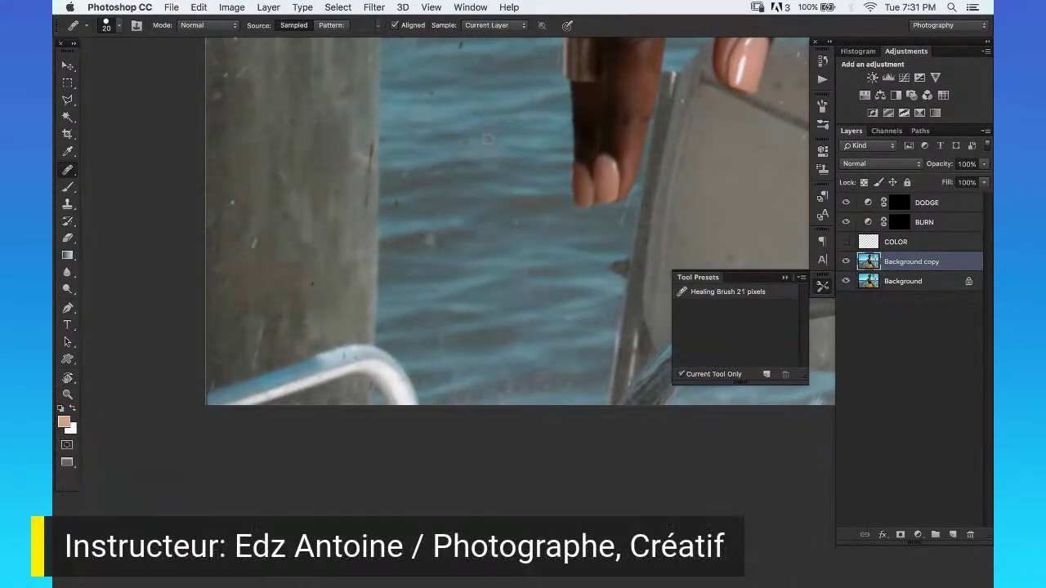
{"action": "key", "text": "bracketleft"}
{"action": "key", "text": "bracketleft"}
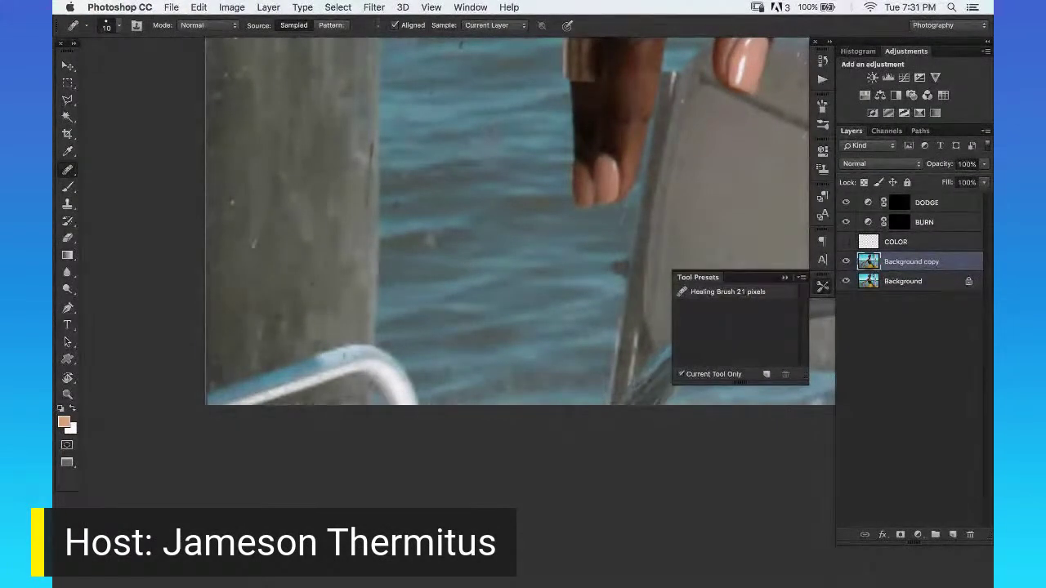
{"action": "key", "text": "bracketright"}
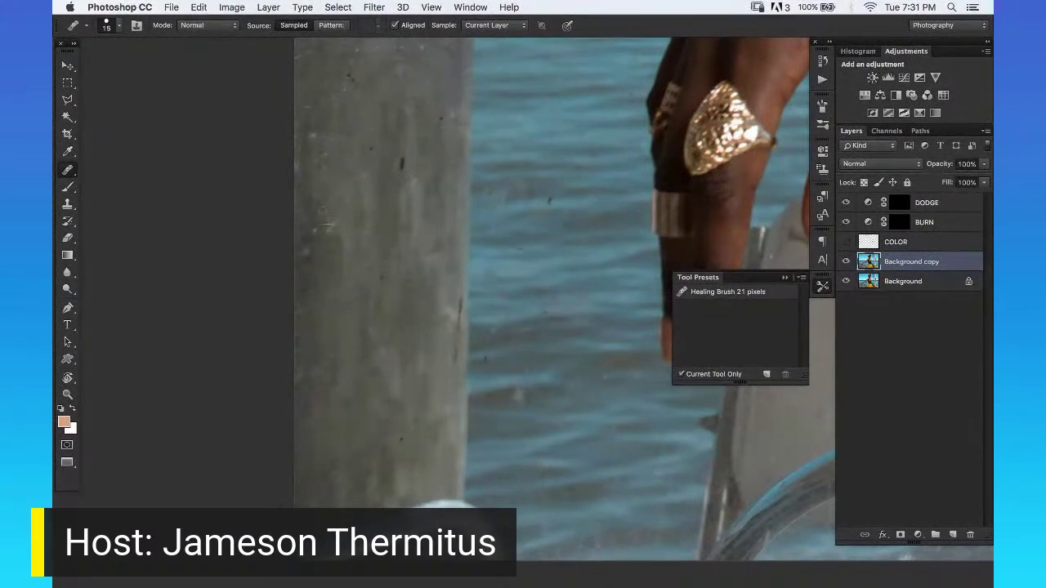
{"action": "scroll", "coordinate": [454, 350], "scroll_direction": "up", "scroll_amount": 6}
{"action": "scroll", "coordinate": [454, 351], "scroll_direction": "down", "scroll_amount": 10}
{"action": "scroll", "coordinate": [455, 351], "scroll_direction": "right", "scroll_amount": 3}
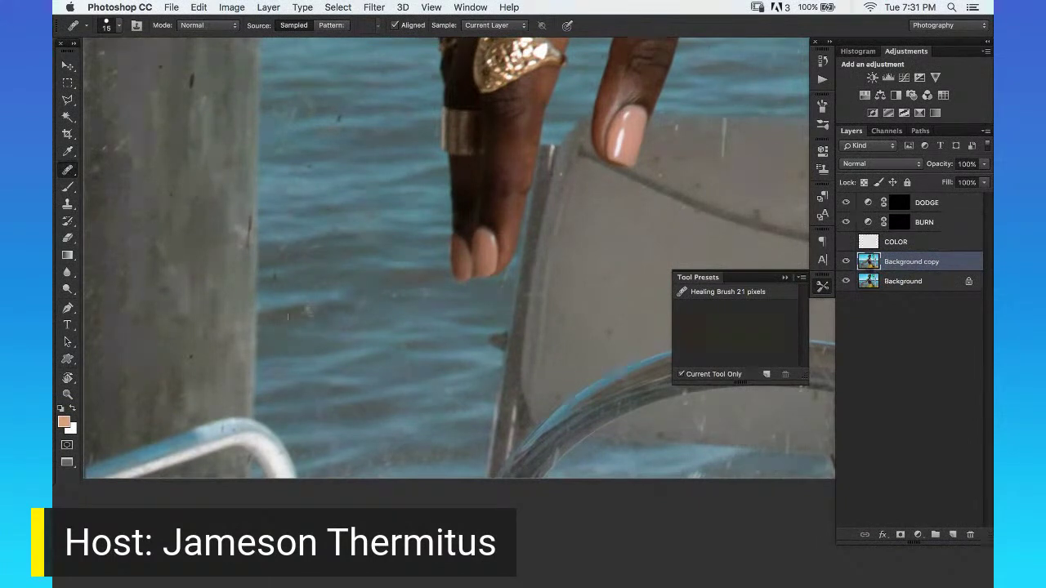
{"action": "scroll", "coordinate": [547, 209], "scroll_direction": "right", "scroll_amount": 8}
{"action": "scroll", "coordinate": [548, 210], "scroll_direction": "up", "scroll_amount": 1}
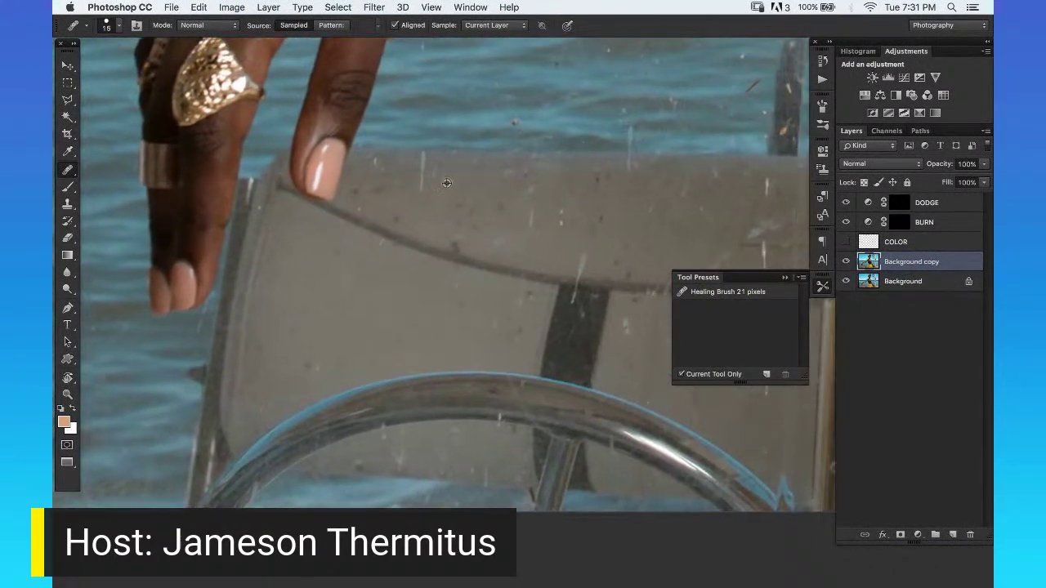
{"action": "key", "text": "bracketleft"}
Zoom in on the seat's dark strip and heal away its white speck.
{"action": "left_click_drag", "start_coordinate": [373, 323], "coordinate": [271, 233]}
{"action": "key", "text": "super+space"}
{"action": "left_click_drag", "start_coordinate": [477, 184], "coordinate": [464, 182]}
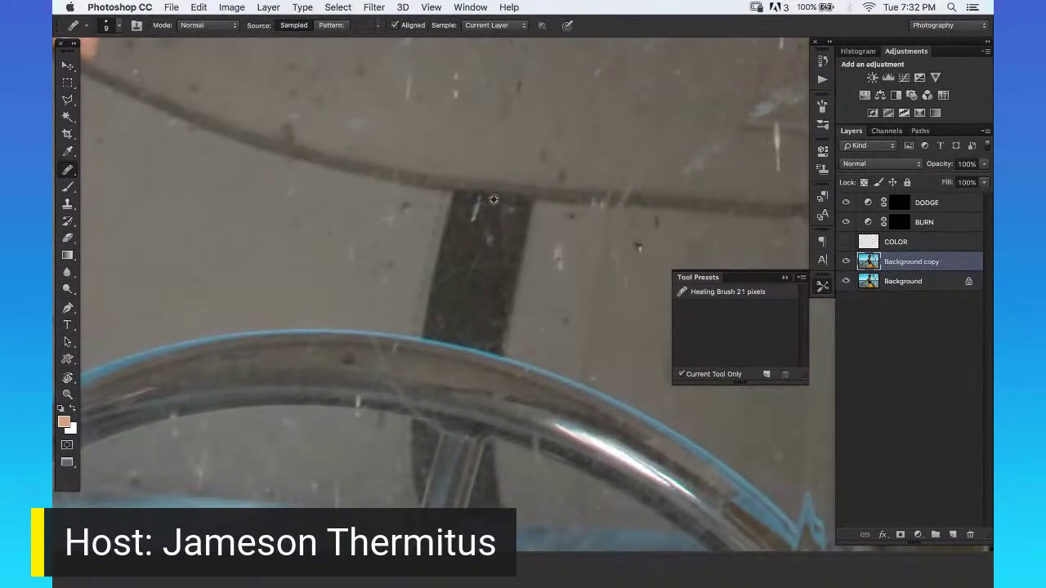
{"action": "mouse_move", "coordinate": [477, 220]}
{"action": "left_mouse_down"}
{"action": "mouse_move", "coordinate": [475, 206]}
{"action": "mouse_move", "coordinate": [268, 201]}
{"action": "left_mouse_up"}
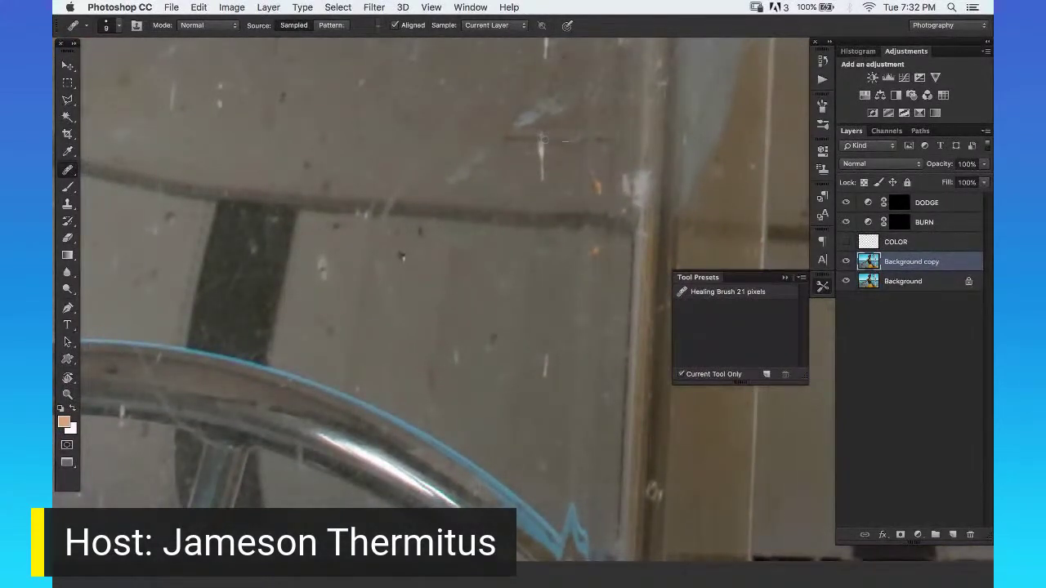
{"action": "left_click_drag", "start_coordinate": [541, 176], "coordinate": [504, 295]}
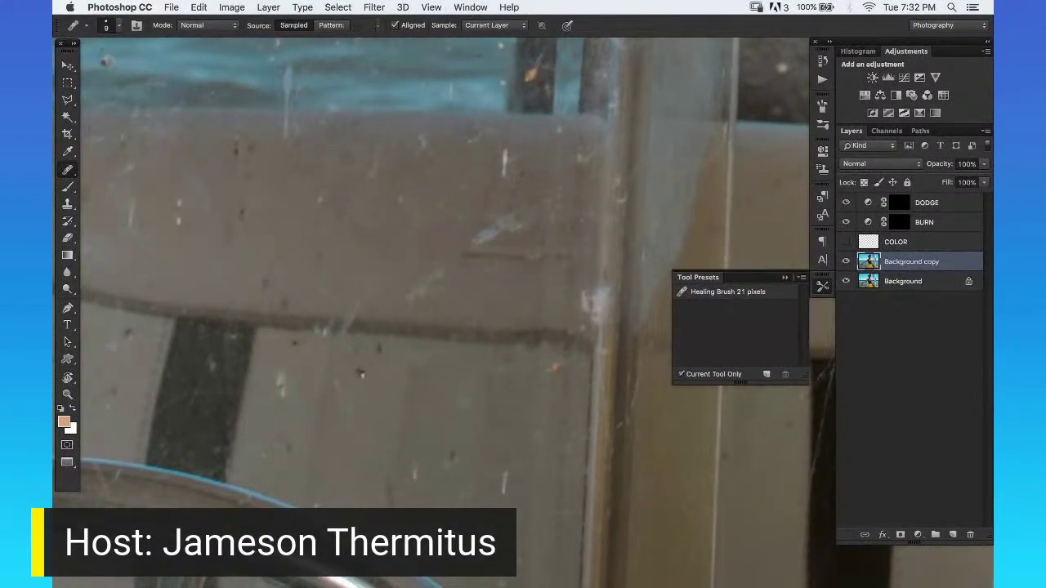
{"action": "left_click_drag", "start_coordinate": [577, 357], "coordinate": [520, 292]}
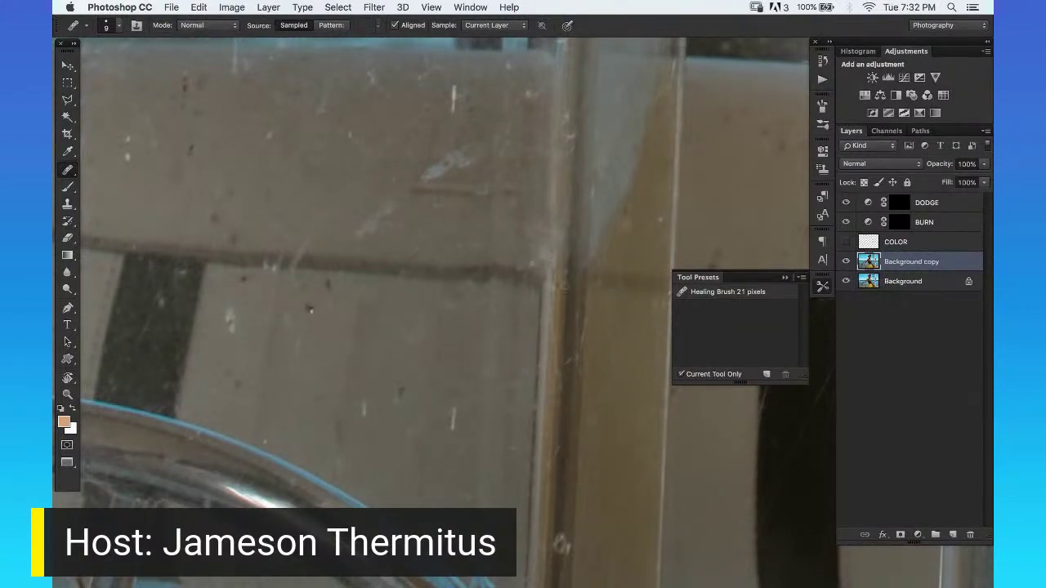
{"action": "scroll", "coordinate": [559, 300], "scroll_direction": "right", "scroll_amount": 5}
Try the Clone Stamp with the CLONE Darken preset and check its brush settings.
{"action": "key", "text": "s"}
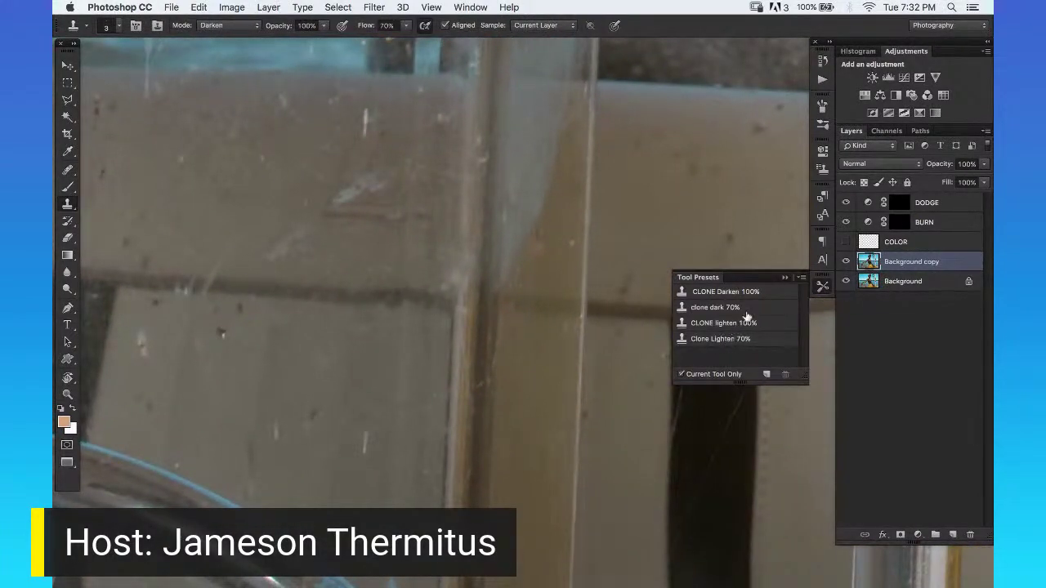
{"action": "left_click", "coordinate": [726, 292]}
{"action": "left_click", "coordinate": [106, 26]}
{"action": "left_click", "coordinate": [108, 31]}
{"action": "scroll", "coordinate": [411, 234], "scroll_direction": "right", "scroll_amount": 10}
Heal the white scratch on the grey seat and shrink the brush to size 7.
{"action": "key", "text": "j"}
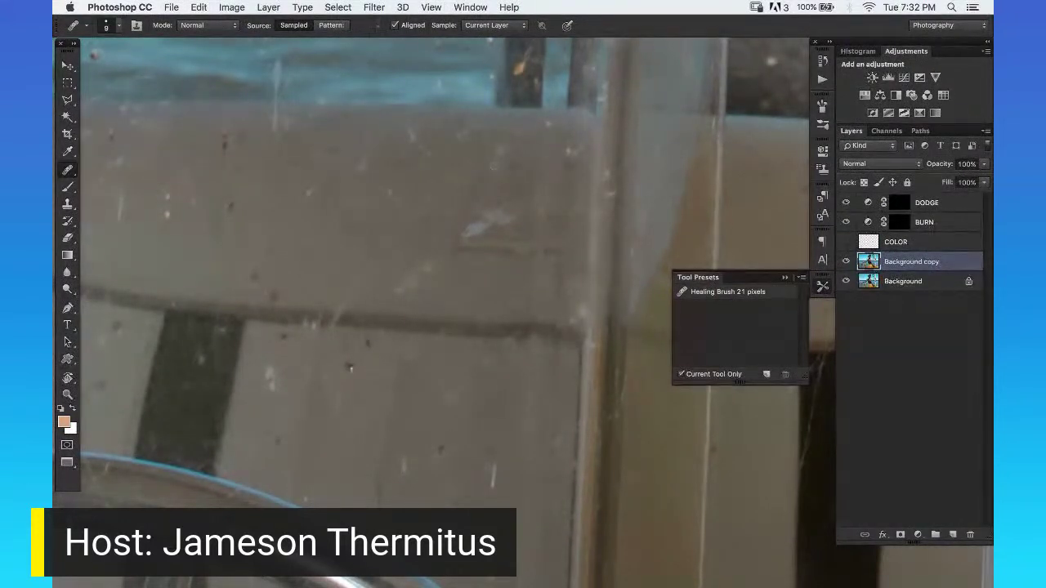
{"action": "left_click_drag", "start_coordinate": [464, 239], "coordinate": [502, 219]}
{"action": "scroll", "coordinate": [362, 226], "scroll_direction": "up", "scroll_amount": 3}
{"action": "scroll", "coordinate": [362, 227], "scroll_direction": "left", "scroll_amount": 4}
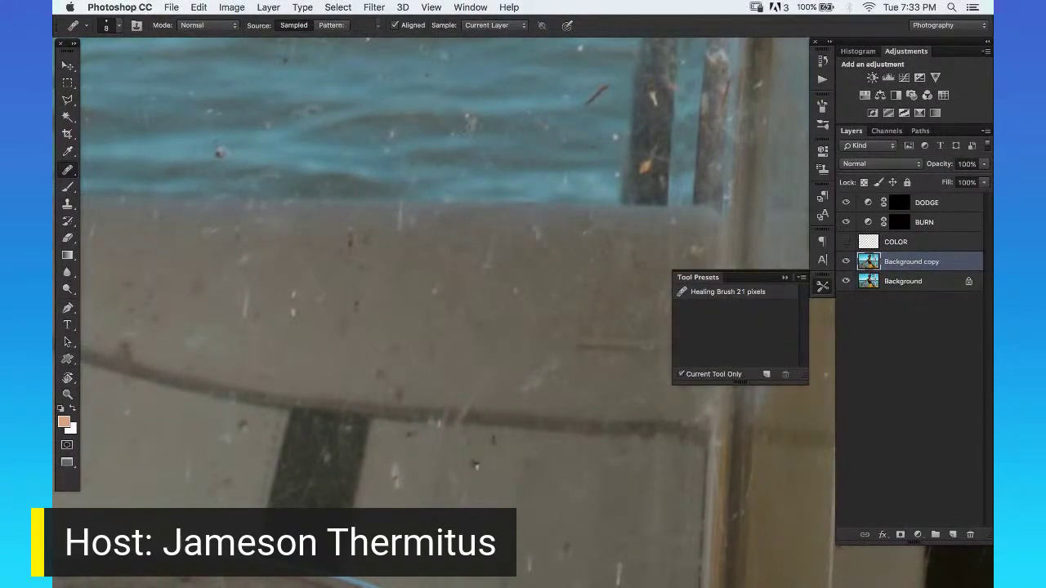
{"action": "key", "text": "bracketleft"}
{"action": "key", "text": "z"}
{"action": "key", "text": "super+minus"}
{"action": "key", "text": "super+minus"}
{"action": "key", "text": "super+minus"}
{"action": "key", "text": "super+minus"}
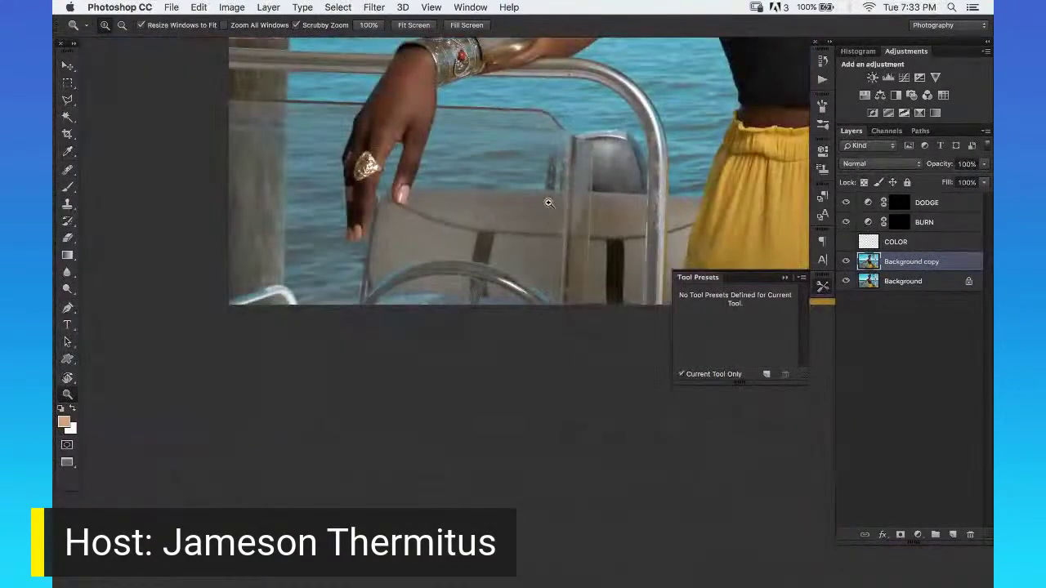
Compare Background copy on and off, then heal the white spot in the water.
{"action": "left_click", "coordinate": [847, 262]}
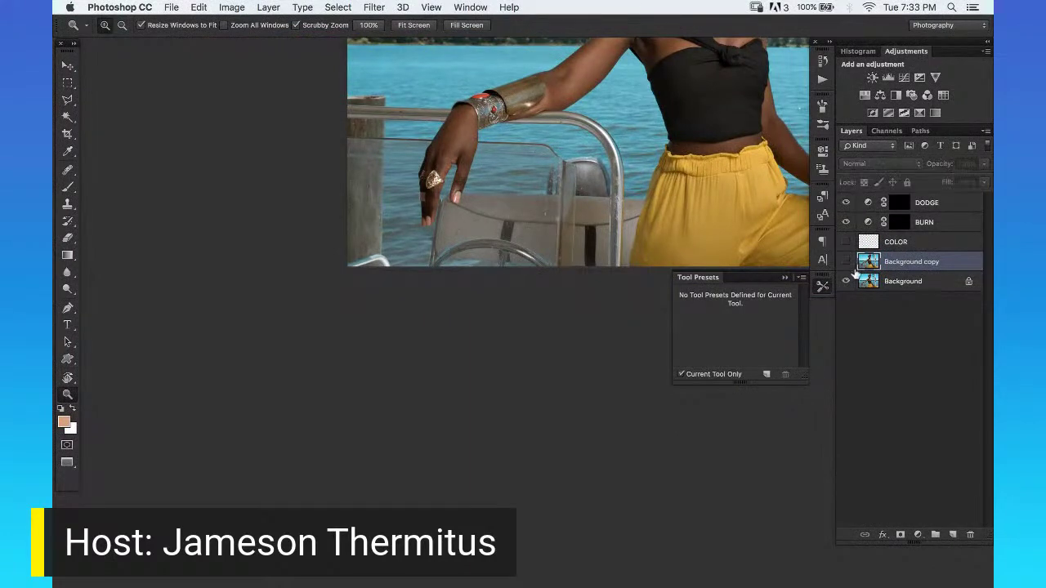
{"action": "left_click", "coordinate": [847, 261]}
{"action": "left_click", "coordinate": [686, 177]}
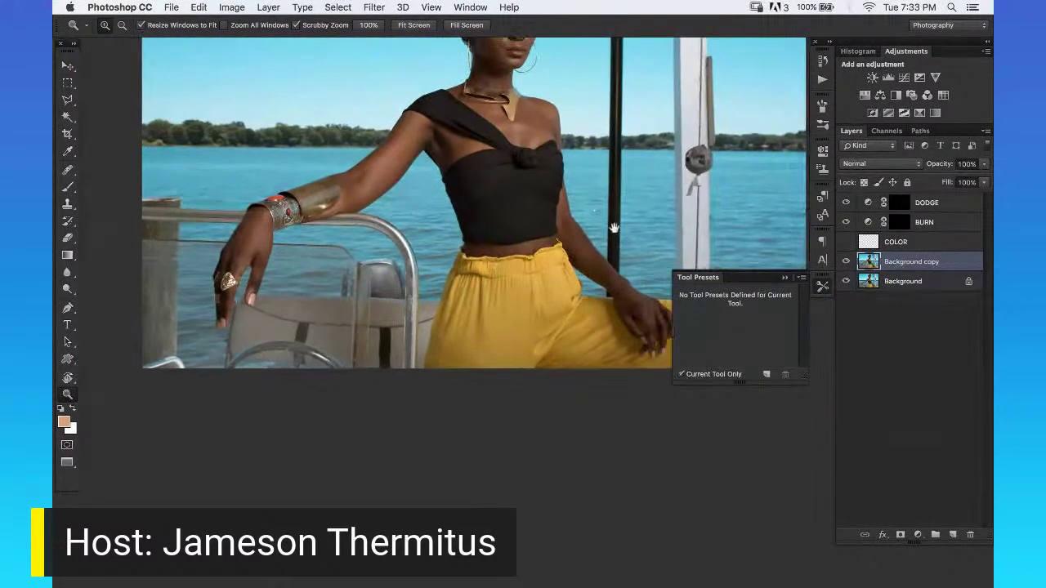
{"action": "left_click", "coordinate": [654, 173]}
{"action": "left_click", "coordinate": [655, 172]}
{"action": "left_click", "coordinate": [597, 175]}
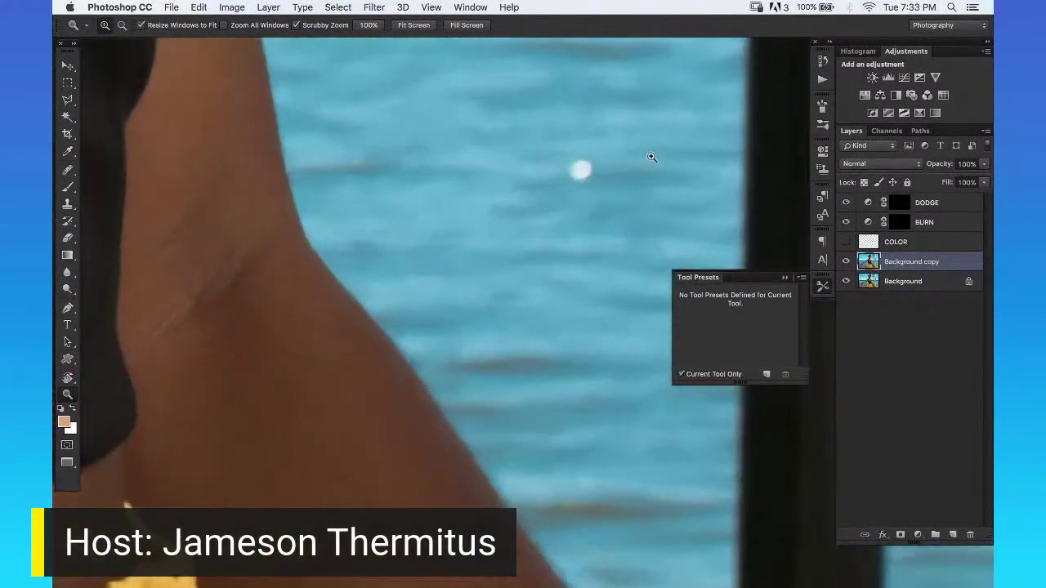
{"action": "key", "text": "j"}
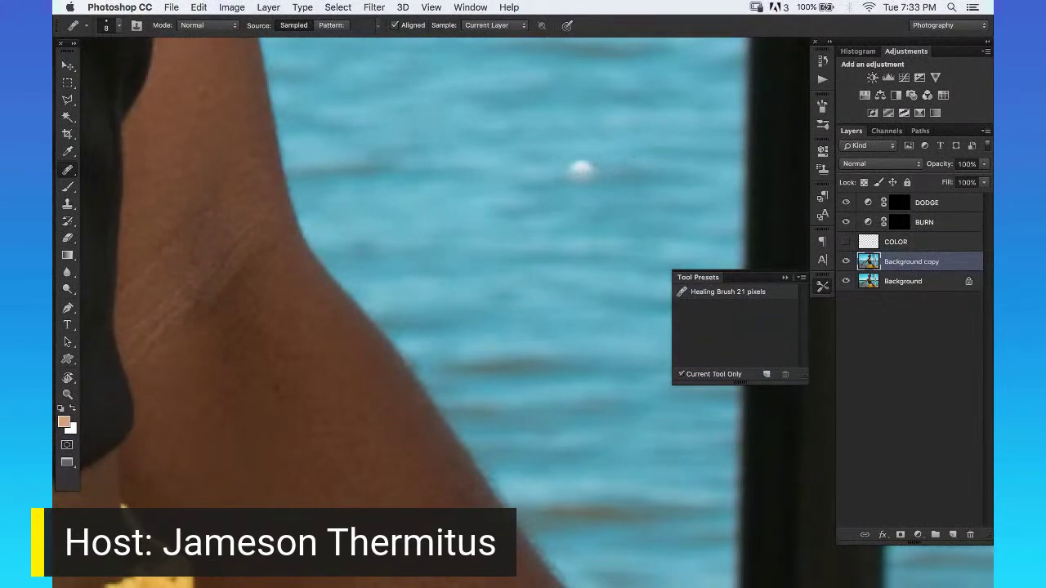
{"action": "left_click_drag", "start_coordinate": [570, 167], "coordinate": [582, 172]}
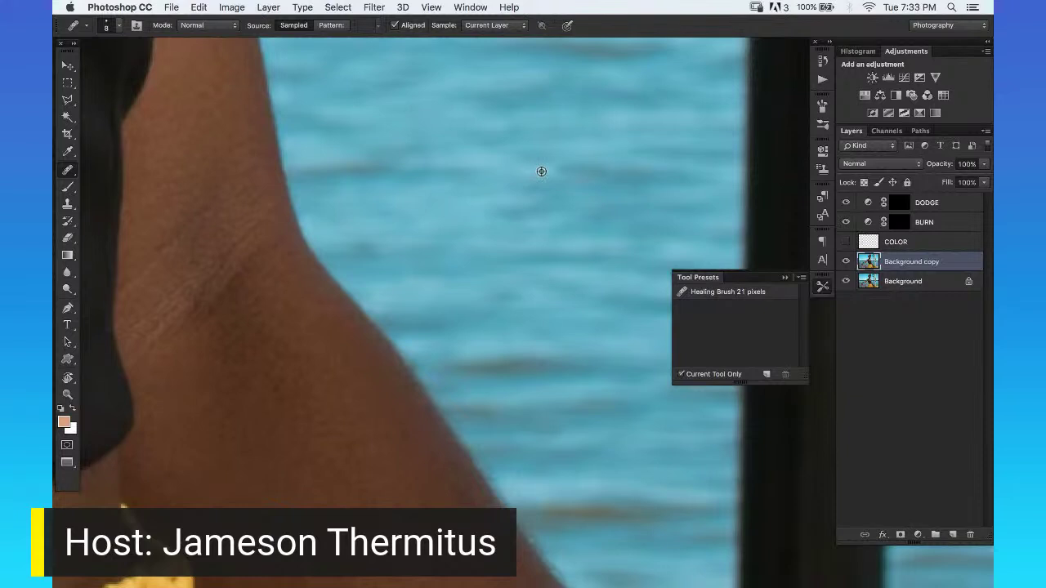
Set the healing brush to size 10 with 27% hardness.
{"action": "key", "text": "bracketright"}
{"action": "key", "text": "bracketright"}
{"action": "left_click", "coordinate": [106, 26]}
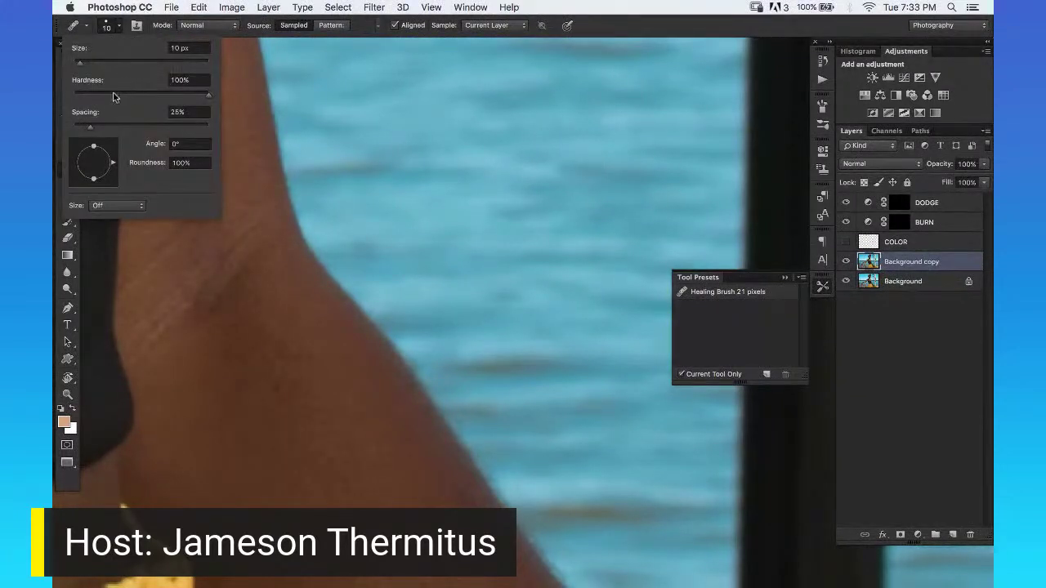
{"action": "left_click", "coordinate": [113, 96]}
{"action": "left_click", "coordinate": [576, 173]}
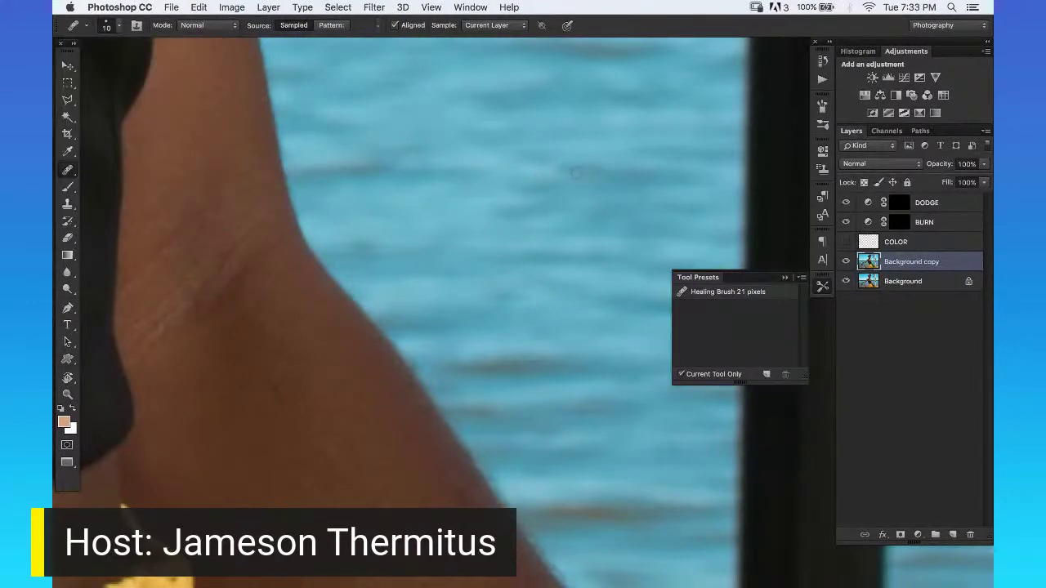
{"action": "key", "text": "z"}
{"action": "mouse_move", "coordinate": [572, 175]}
{"action": "left_mouse_down"}
{"action": "mouse_move", "coordinate": [555, 246]}
{"action": "mouse_move", "coordinate": [570, 151]}
{"action": "left_mouse_up"}
{"action": "left_click", "coordinate": [606, 124]}
{"action": "left_click", "coordinate": [602, 133]}
{"action": "key", "text": "j"}
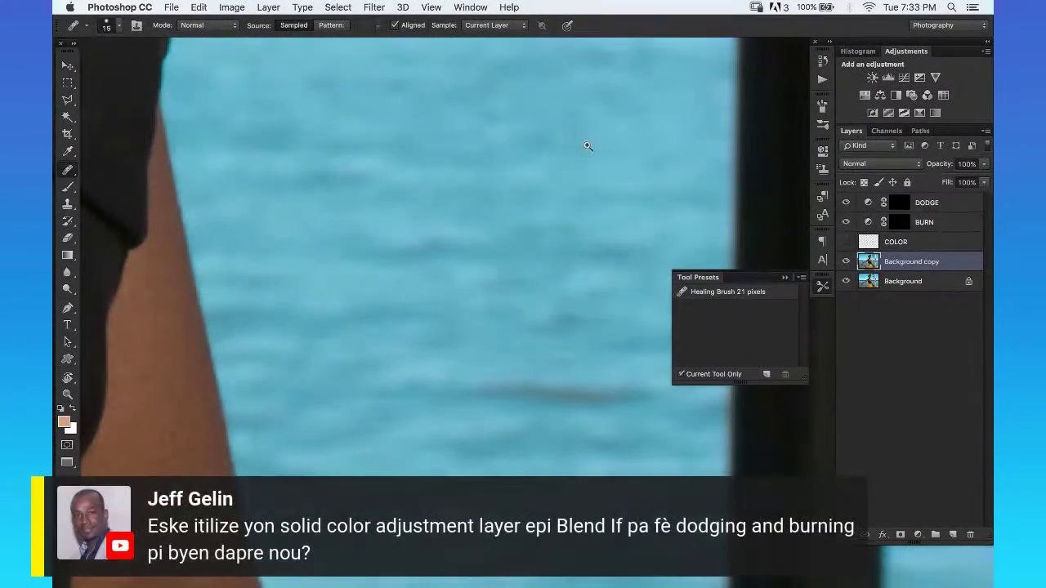
{"action": "key", "text": "z"}
{"action": "left_click_drag", "start_coordinate": [586, 145], "coordinate": [437, 324]}
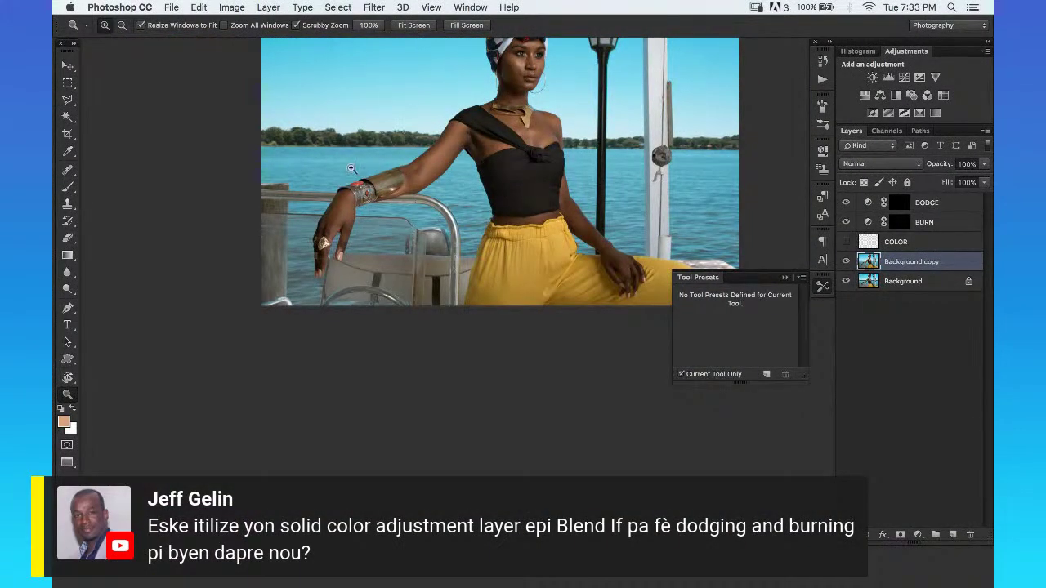
Zoom in on the metal rail and heal its dark speck.
{"action": "left_click", "coordinate": [334, 170]}
{"action": "mouse_move", "coordinate": [375, 140]}
{"action": "left_mouse_down"}
{"action": "mouse_move", "coordinate": [433, 156]}
{"action": "mouse_move", "coordinate": [295, 208]}
{"action": "mouse_move", "coordinate": [404, 145]}
{"action": "mouse_move", "coordinate": [409, 351]}
{"action": "mouse_move", "coordinate": [372, 239]}
{"action": "mouse_move", "coordinate": [392, 234]}
{"action": "left_mouse_up"}
{"action": "key", "text": "j"}
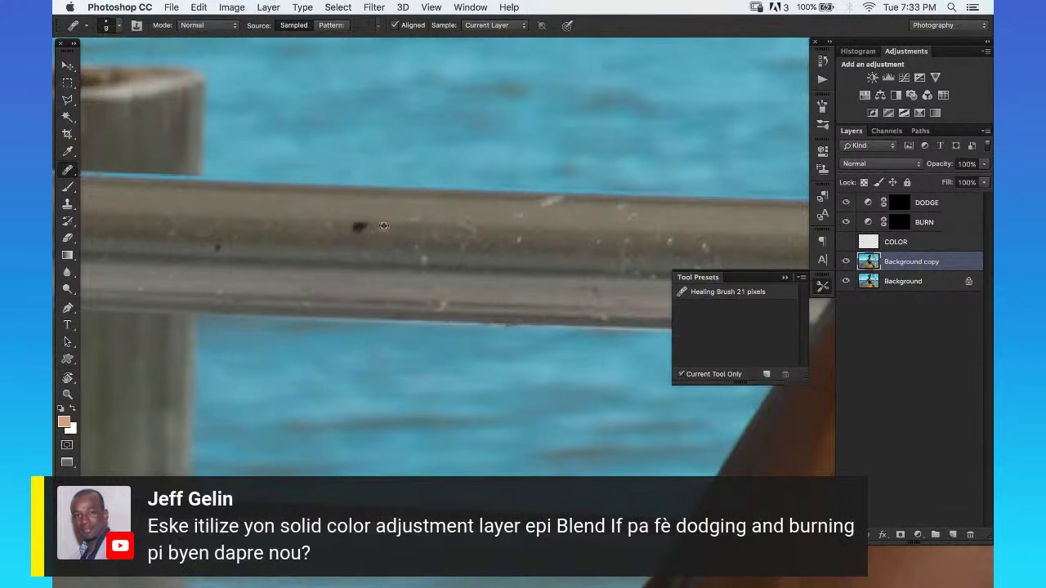
{"action": "left_click", "coordinate": [358, 228]}
Inspect the grey post beside the water for remaining specks.
{"action": "scroll", "coordinate": [401, 231], "scroll_direction": "right", "scroll_amount": 3}
{"action": "scroll", "coordinate": [401, 232], "scroll_direction": "down", "scroll_amount": 1}
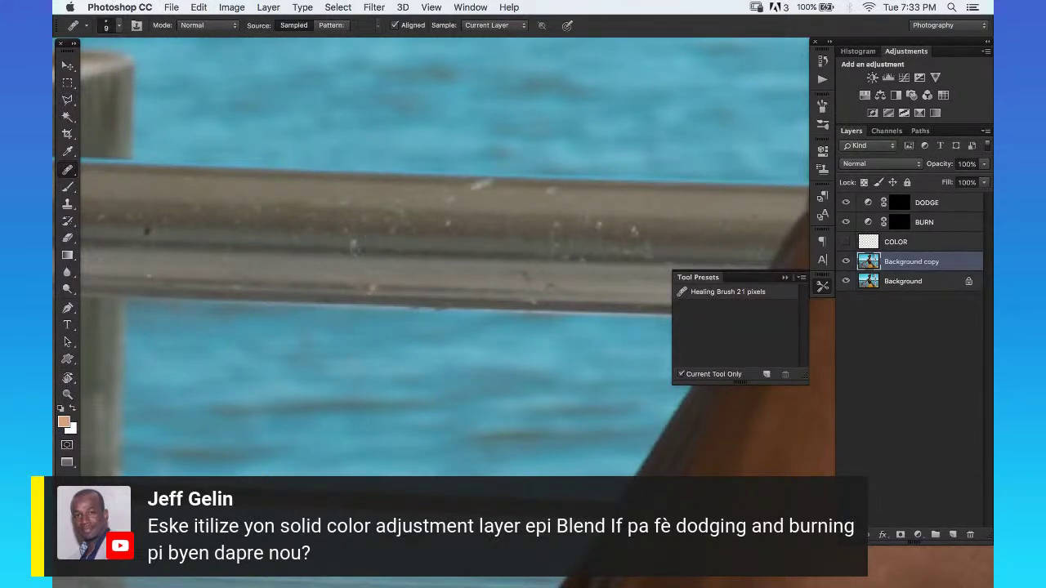
{"action": "scroll", "coordinate": [458, 139], "scroll_direction": "down", "scroll_amount": 5}
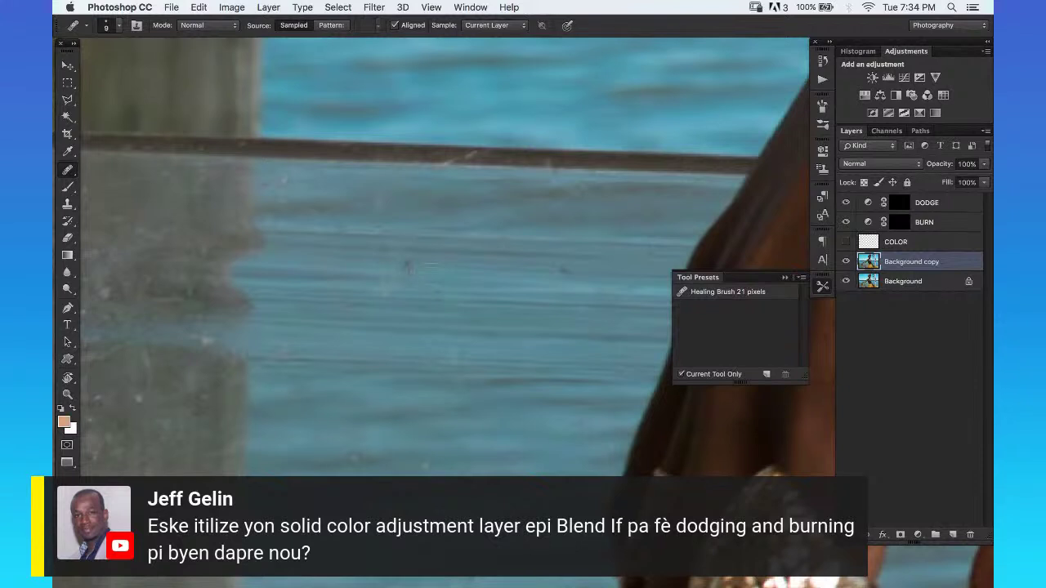
{"action": "scroll", "coordinate": [518, 203], "scroll_direction": "up", "scroll_amount": 2}
{"action": "key", "text": "z"}
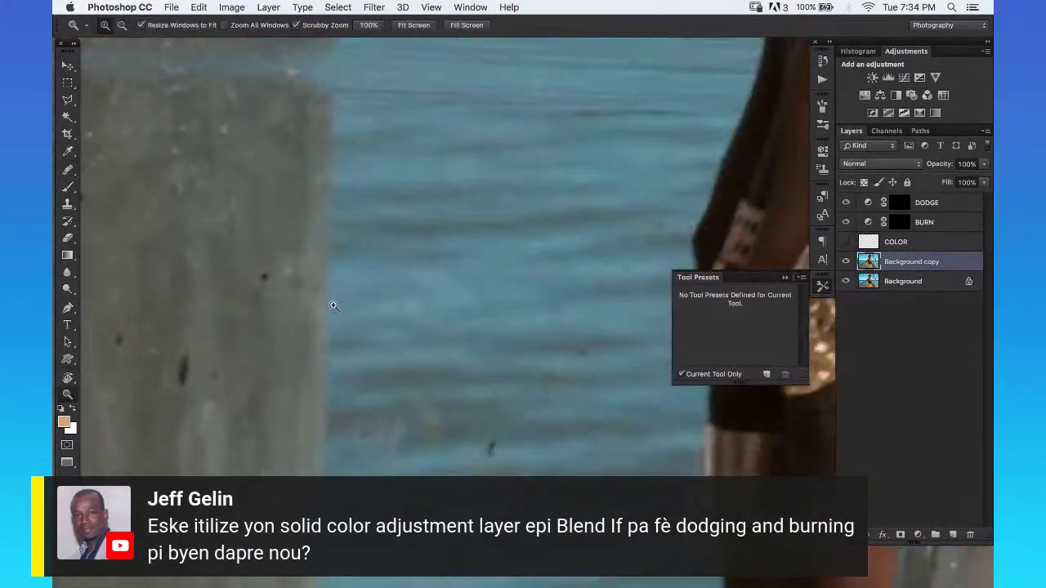
{"action": "scroll", "coordinate": [254, 339], "scroll_direction": "left", "scroll_amount": 3}
{"action": "key", "text": "j"}
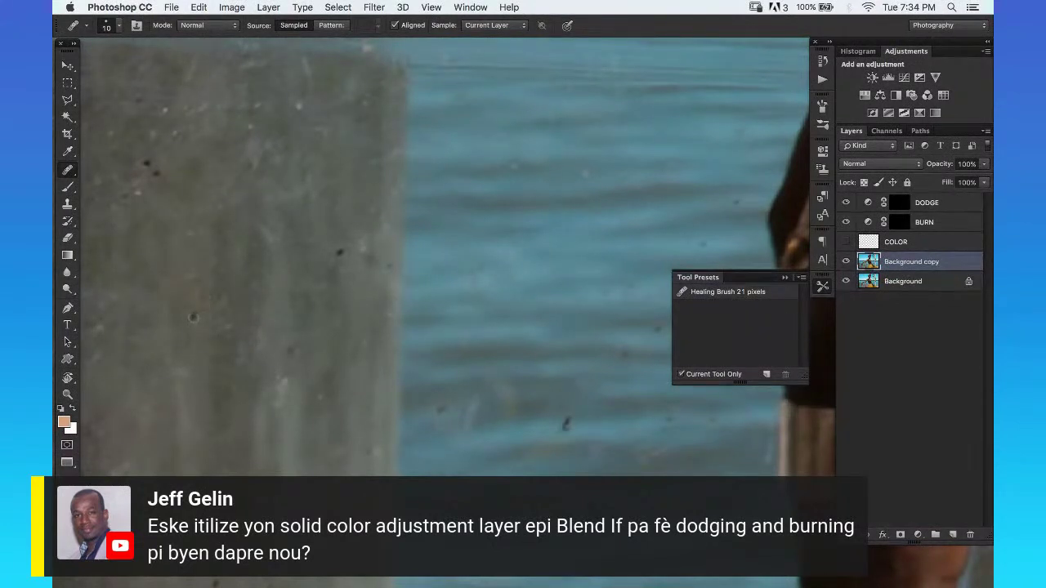
{"action": "left_click_drag", "start_coordinate": [184, 273], "coordinate": [430, 308]}
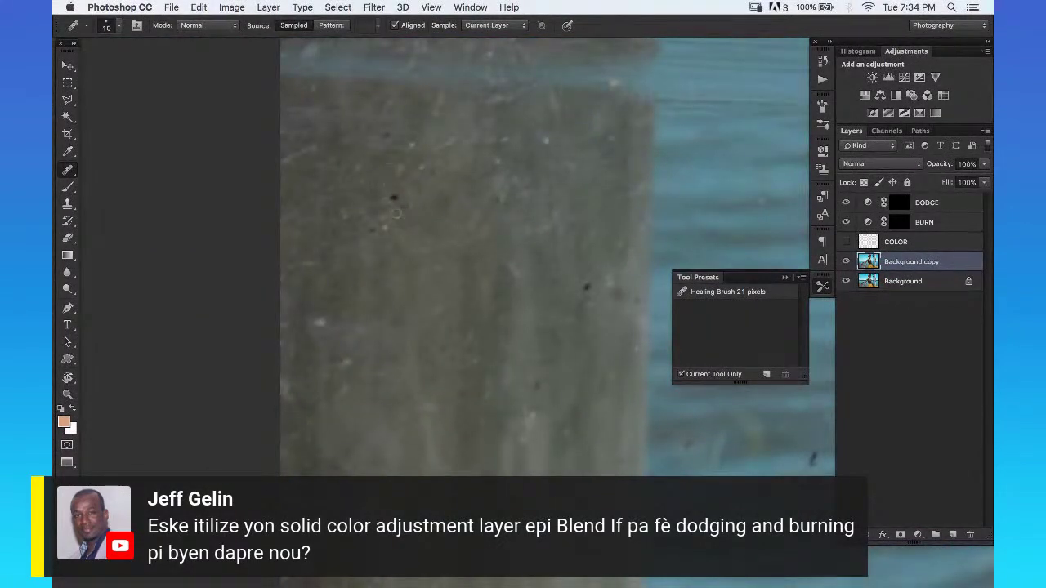
{"action": "left_click_drag", "start_coordinate": [526, 308], "coordinate": [429, 269]}
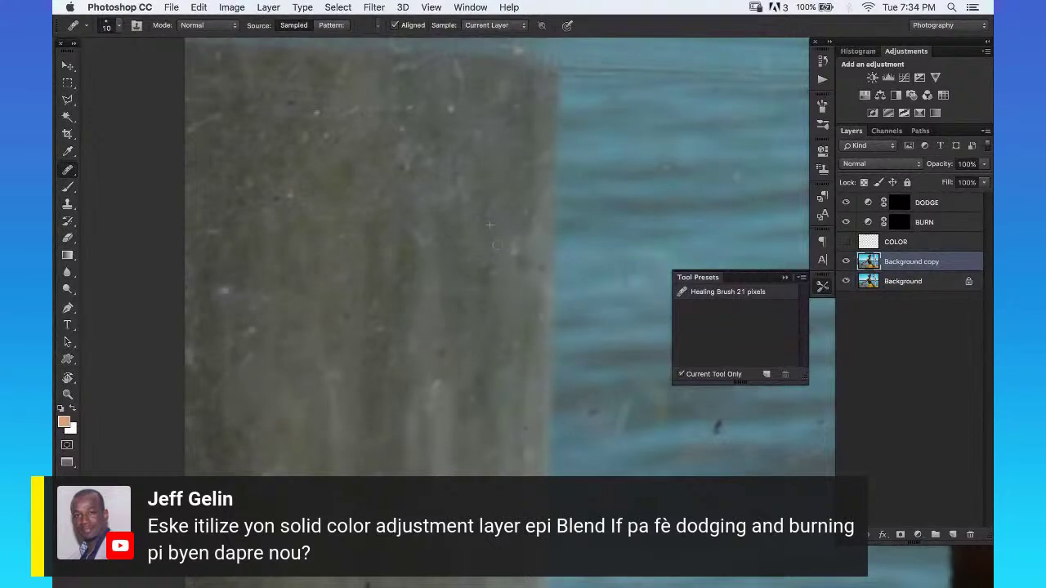
{"action": "scroll", "coordinate": [458, 438], "scroll_direction": "down", "scroll_amount": 5}
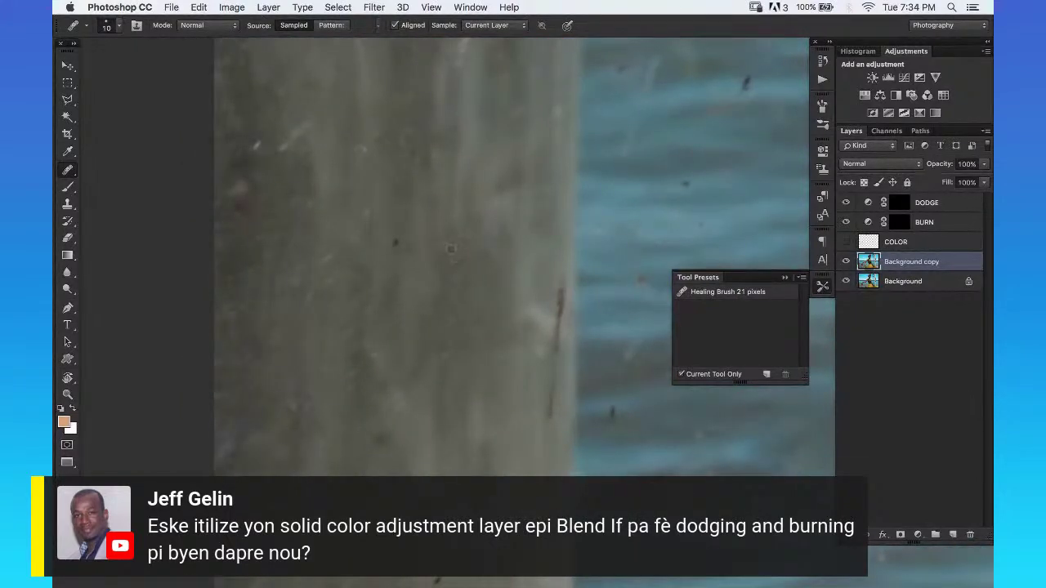
Zoom out to the woman on the boat and close the Tool Presets list.
{"action": "key", "text": "z"}
{"action": "mouse_move", "coordinate": [460, 271]}
{"action": "left_mouse_down"}
{"action": "mouse_move", "coordinate": [433, 334]}
{"action": "mouse_move", "coordinate": [381, 327]}
{"action": "mouse_move", "coordinate": [616, 274]}
{"action": "mouse_move", "coordinate": [588, 261]}
{"action": "left_mouse_up"}
{"action": "left_click", "coordinate": [822, 286]}
{"action": "left_click_drag", "start_coordinate": [649, 249], "coordinate": [523, 277]}
Show COLOR, group DODGE through Background copy into Group 1, and add Black & White.
{"action": "left_click", "coordinate": [846, 241]}
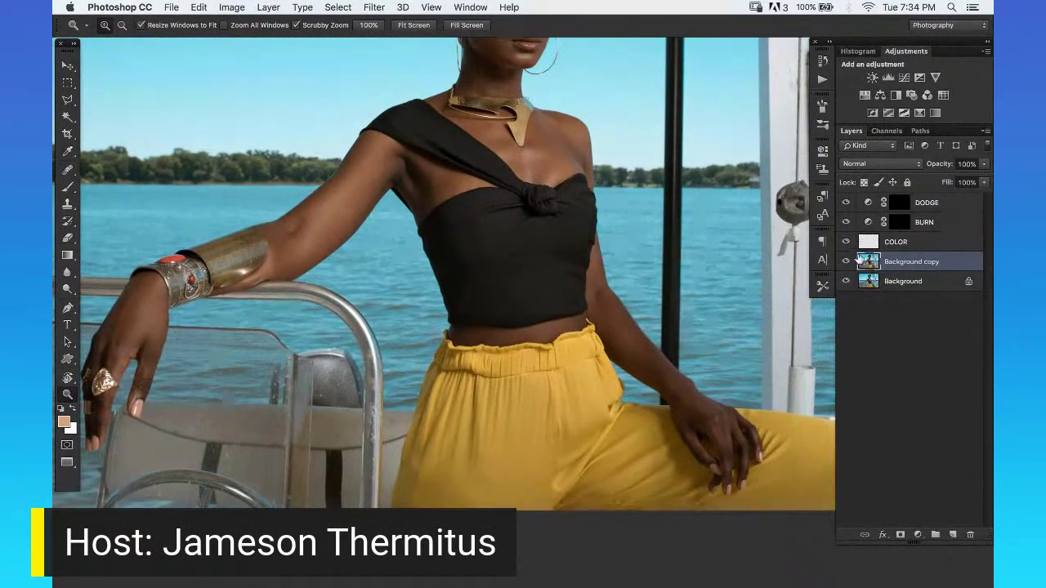
{"action": "left_click", "coordinate": [962, 203]}
{"action": "left_click", "coordinate": [953, 262], "text": "shift"}
{"action": "mouse_move", "coordinate": [962, 238]}
{"action": "left_mouse_down"}
{"action": "mouse_move", "coordinate": [950, 460]}
{"action": "mouse_move", "coordinate": [934, 536]}
{"action": "left_mouse_up"}
{"action": "left_click_drag", "start_coordinate": [588, 153], "coordinate": [536, 388]}
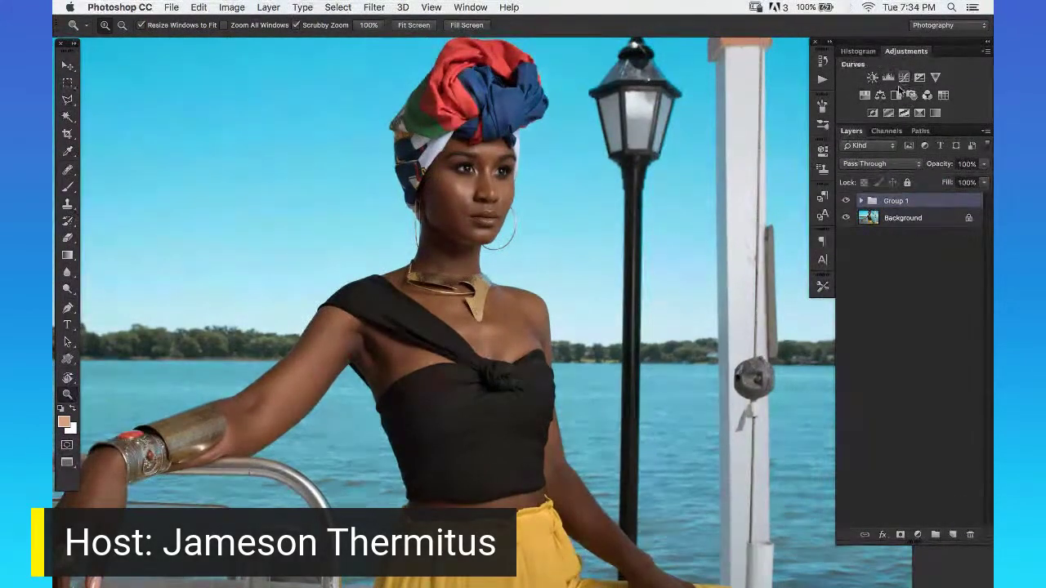
{"action": "left_click", "coordinate": [896, 95]}
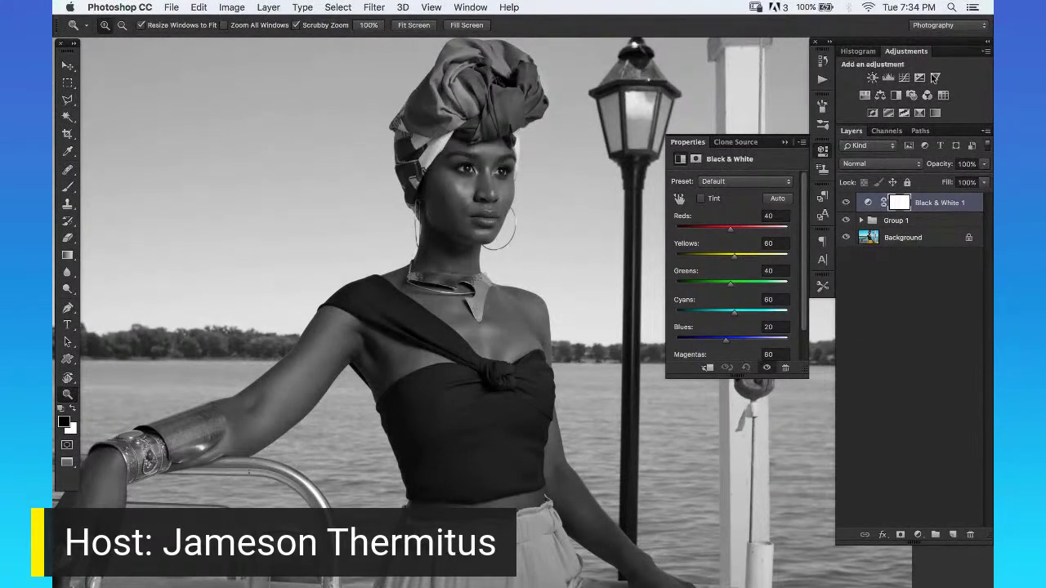
{"action": "left_click", "coordinate": [903, 78]}
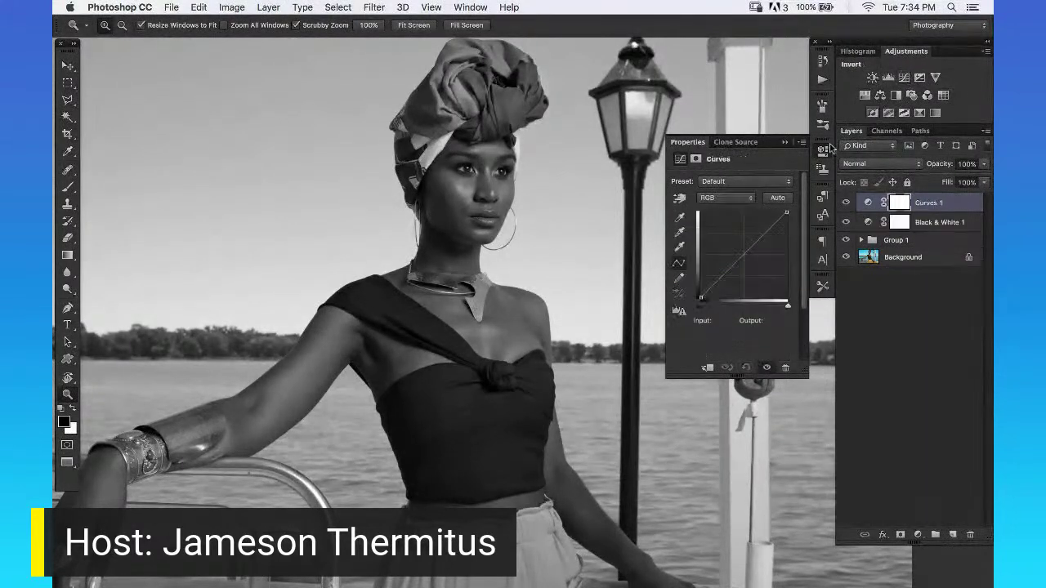
{"action": "left_click", "coordinate": [763, 233]}
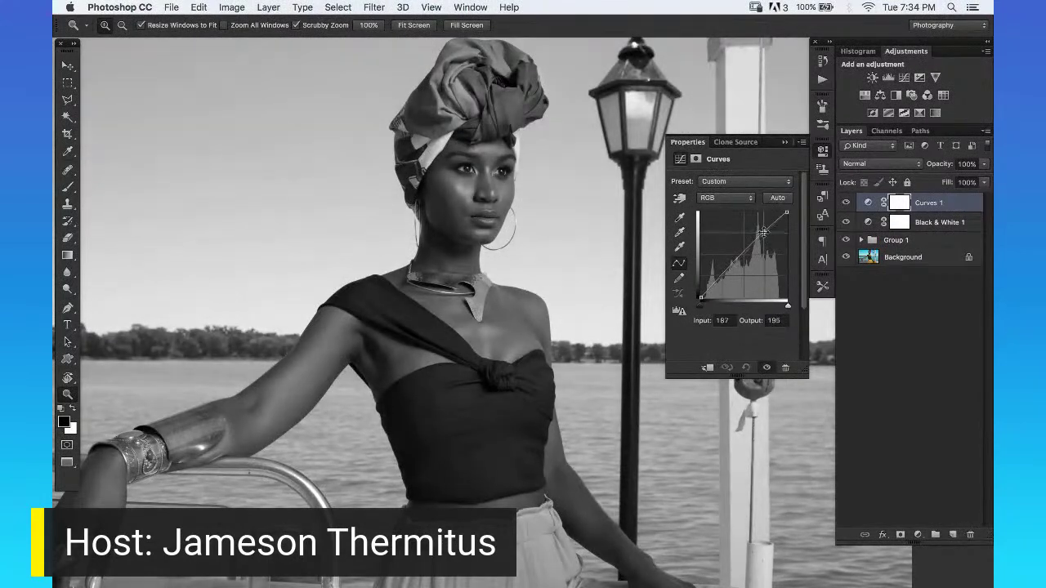
{"action": "left_click_drag", "start_coordinate": [727, 272], "coordinate": [727, 276]}
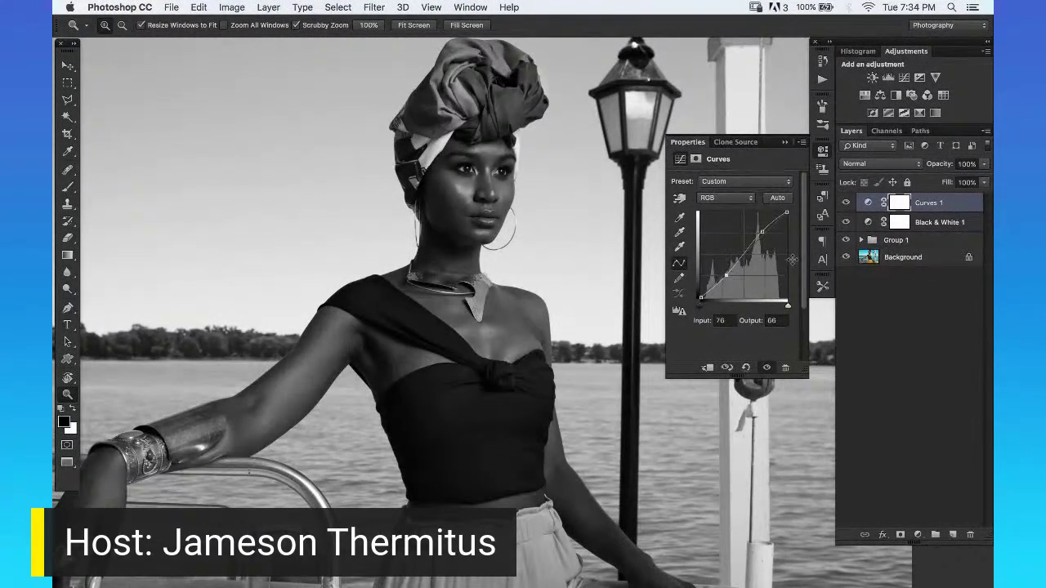
{"action": "left_click", "coordinate": [846, 205]}
{"action": "left_click", "coordinate": [845, 204]}
{"action": "left_click", "coordinate": [482, 186]}
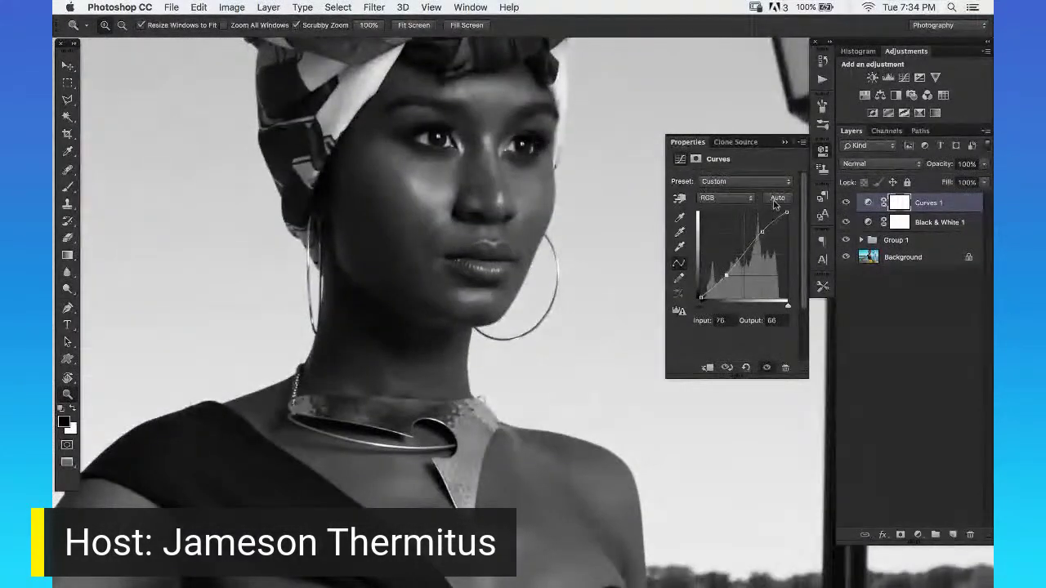
{"action": "left_click", "coordinate": [847, 203]}
{"action": "left_click", "coordinate": [846, 204]}
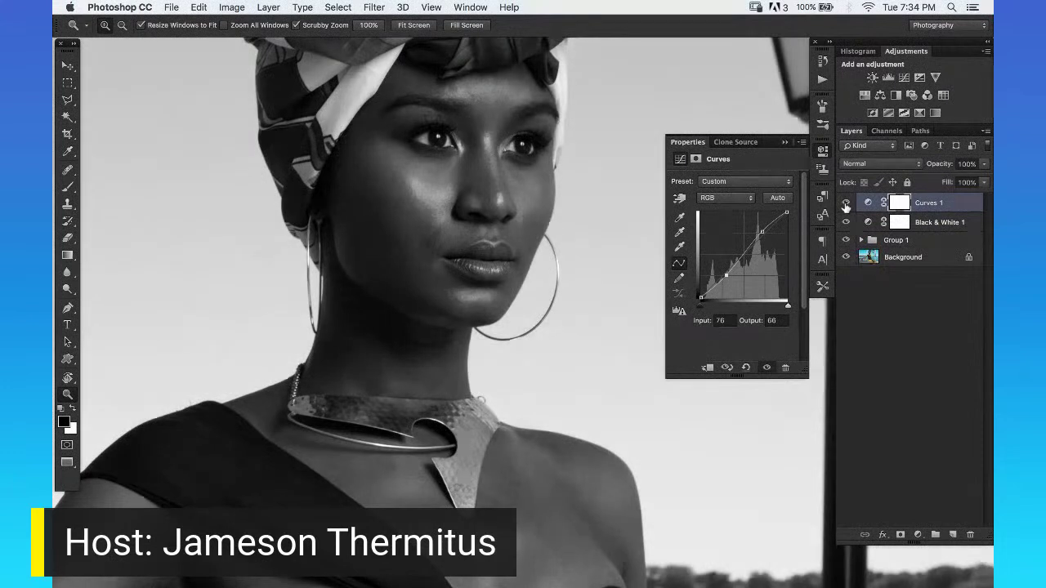
Select Curves 1 and Black & White 1 and group them into Group 2.
{"action": "left_click", "coordinate": [952, 222], "text": "shift"}
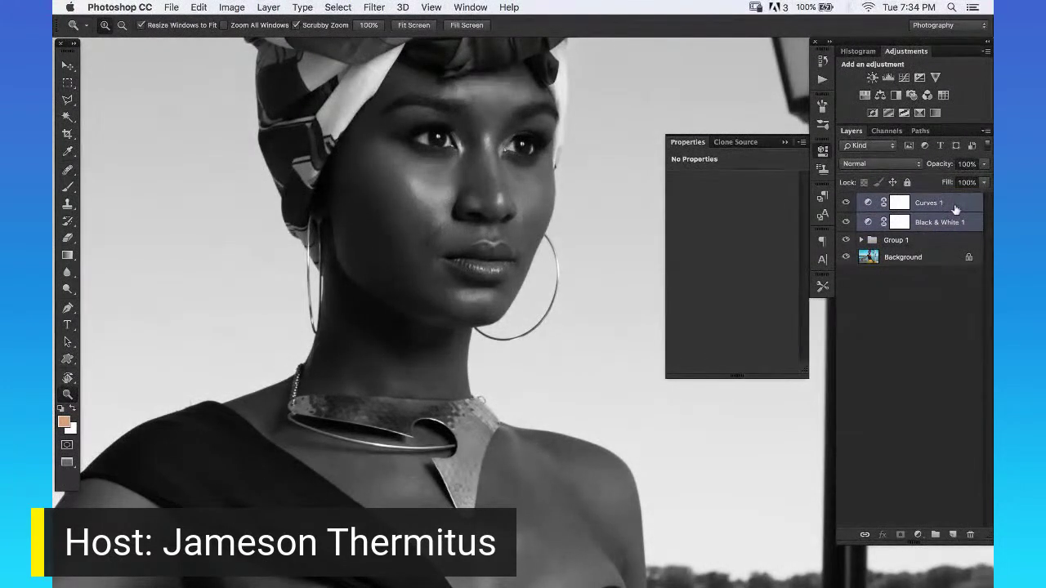
{"action": "left_click", "coordinate": [784, 143]}
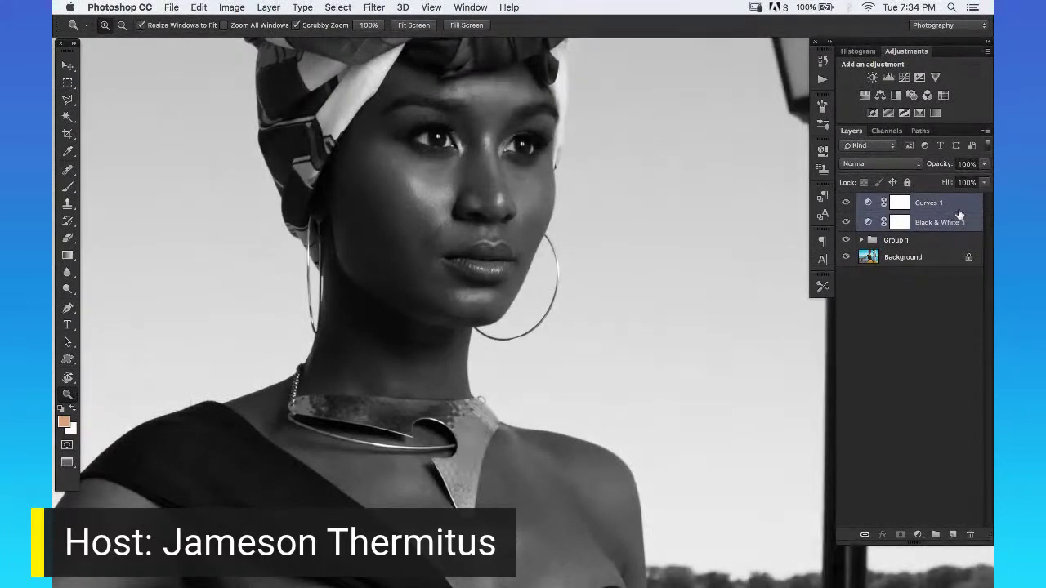
{"action": "left_click", "coordinate": [512, 273], "text": "alt"}
{"action": "left_click", "coordinate": [523, 315], "text": "alt"}
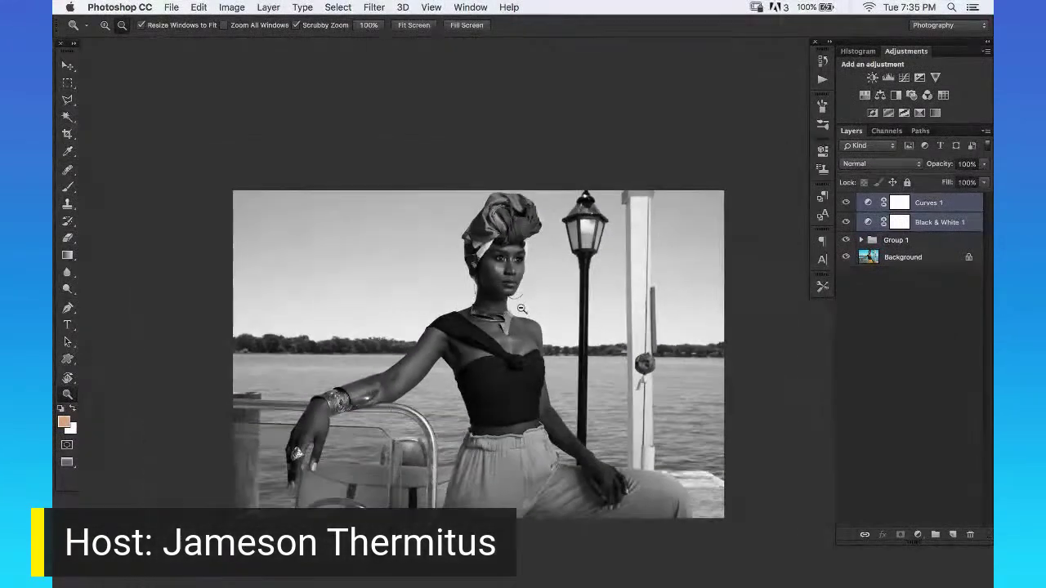
{"action": "left_click_drag", "start_coordinate": [957, 207], "coordinate": [935, 535]}
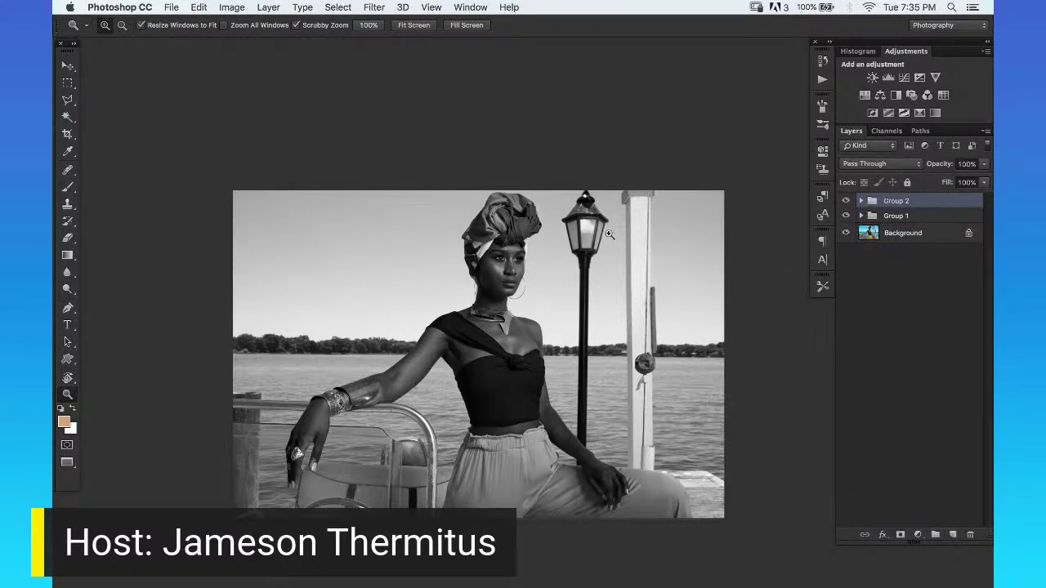
{"action": "left_click", "coordinate": [520, 307]}
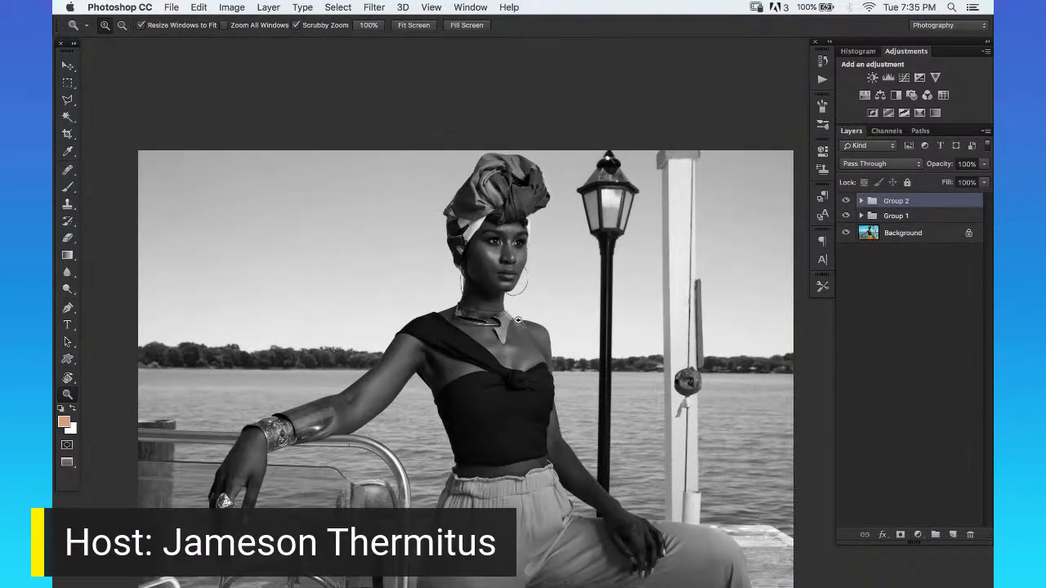
Hide Group 2 to view the colour portrait and expand Group 1's layers.
{"action": "left_click", "coordinate": [509, 317]}
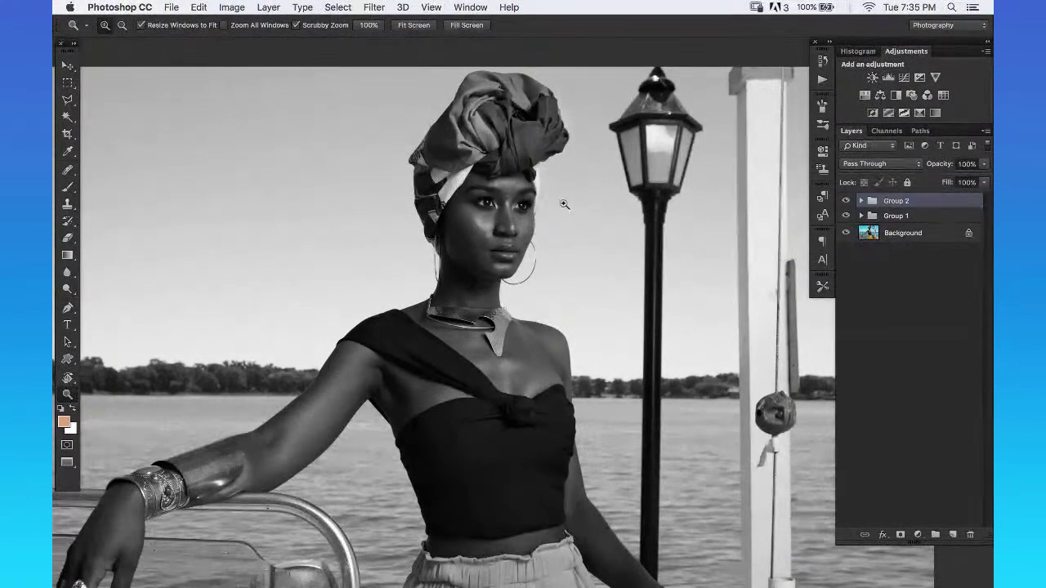
{"action": "left_click", "coordinate": [845, 200]}
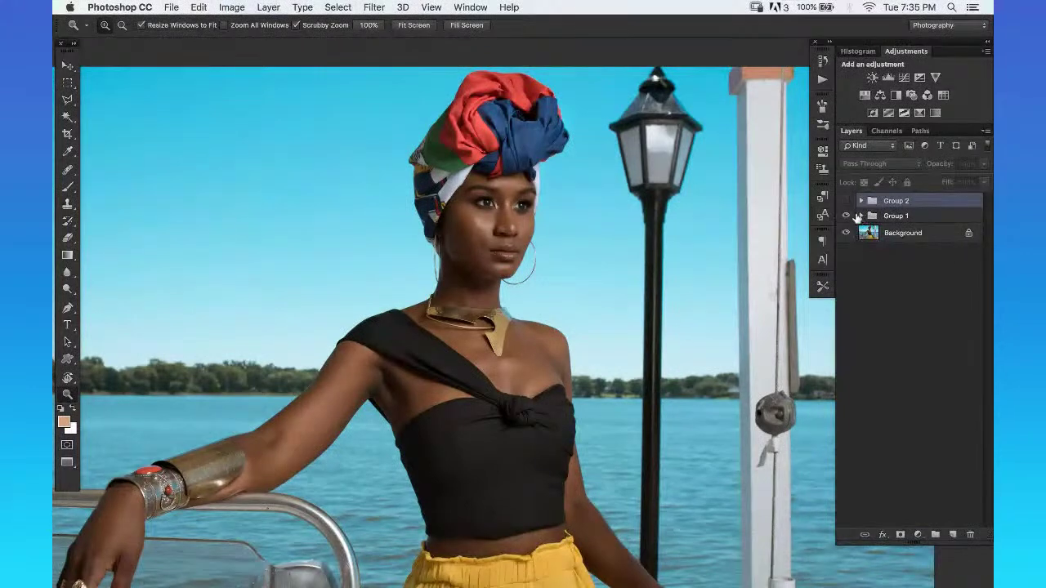
{"action": "left_click", "coordinate": [860, 216]}
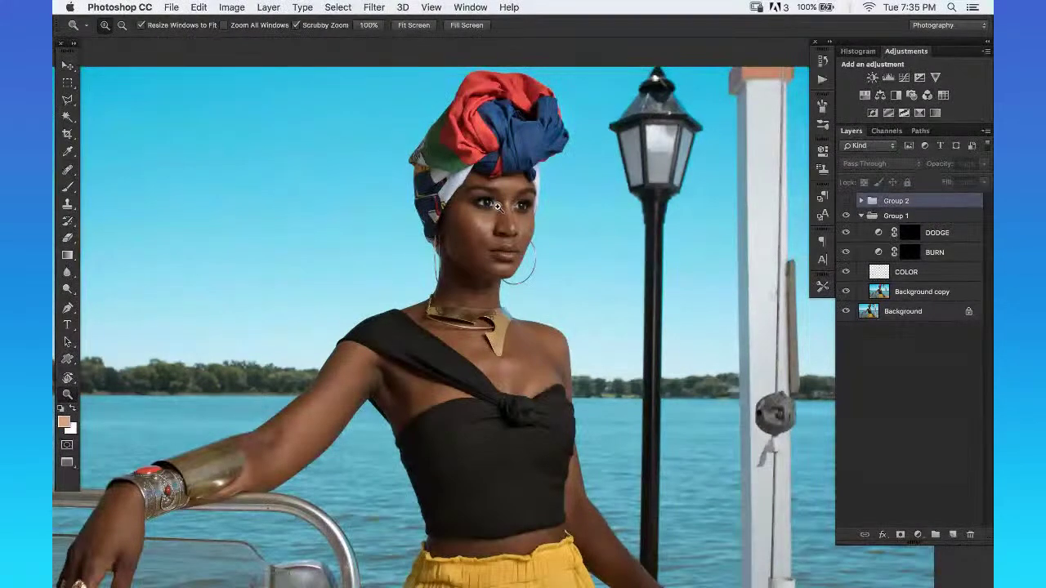
Zoom in on the face and switch Group 2 back on for black-and-white.
{"action": "left_click", "coordinate": [550, 333], "text": "alt"}
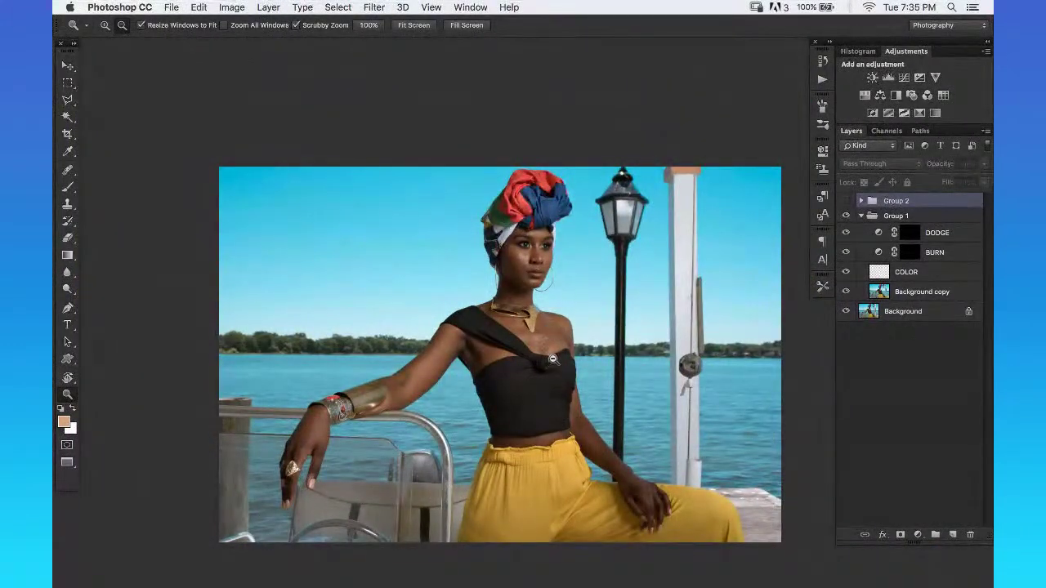
{"action": "left_click", "coordinate": [568, 259]}
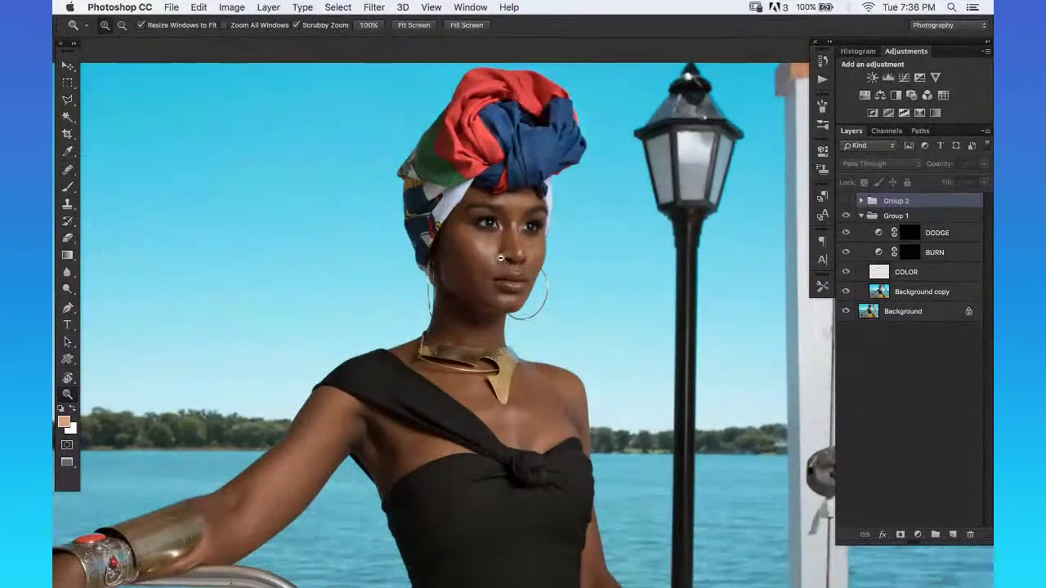
{"action": "left_click", "coordinate": [503, 259]}
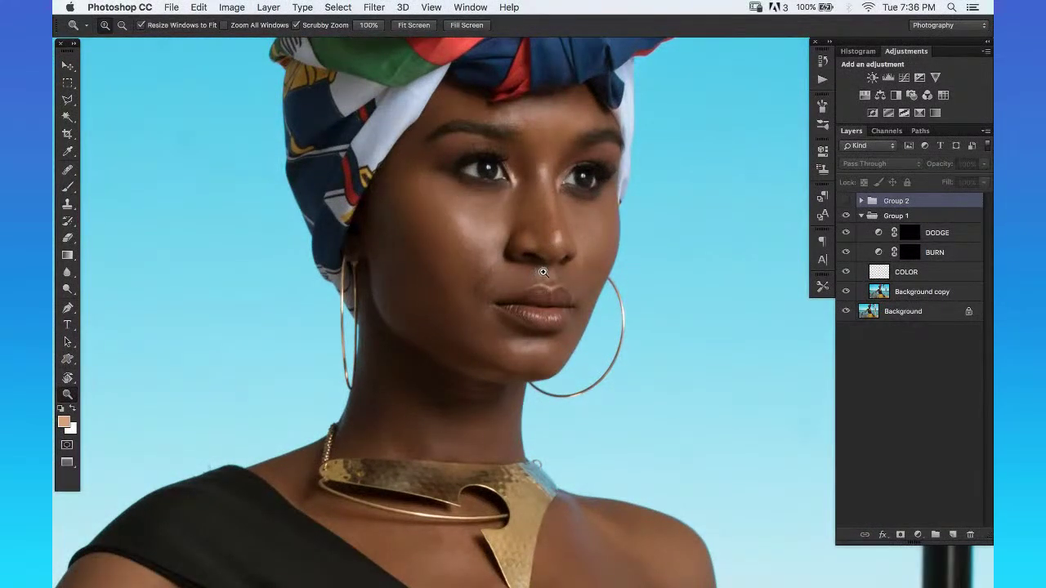
{"action": "left_click", "coordinate": [845, 200]}
{"action": "left_click_drag", "start_coordinate": [485, 224], "coordinate": [503, 225]}
{"action": "left_click", "coordinate": [908, 232]}
Set up the Brush with default colours, 0% hardness and 1% flow.
{"action": "key", "text": "b"}
{"action": "key", "text": "d"}
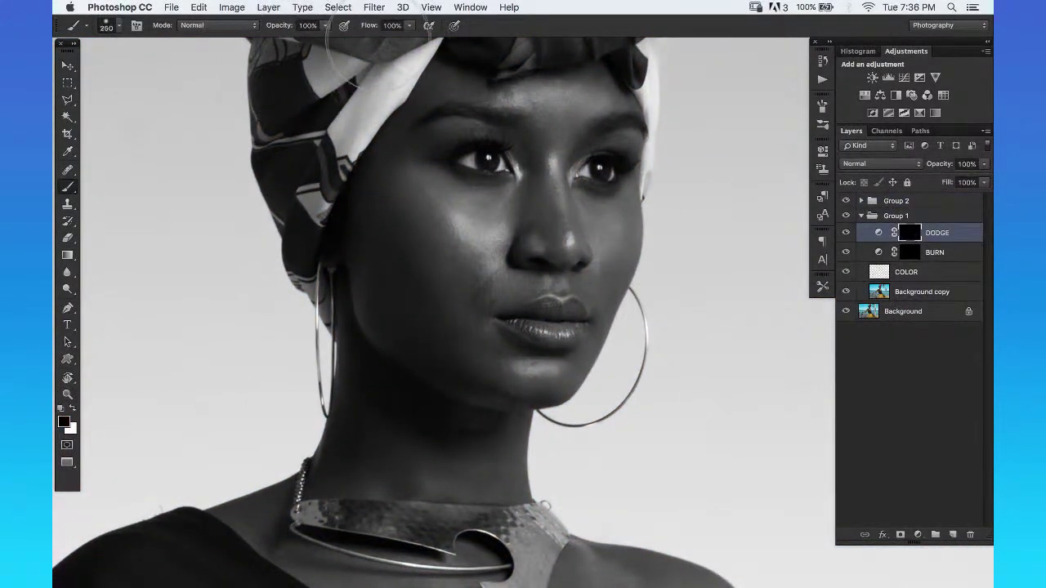
{"action": "left_click", "coordinate": [106, 27]}
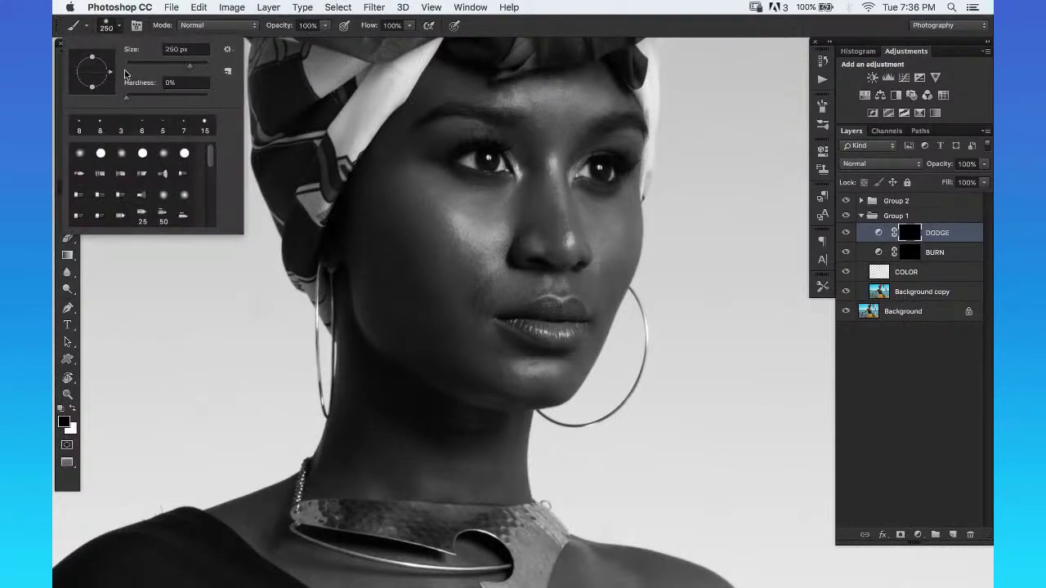
{"action": "left_click", "coordinate": [125, 97]}
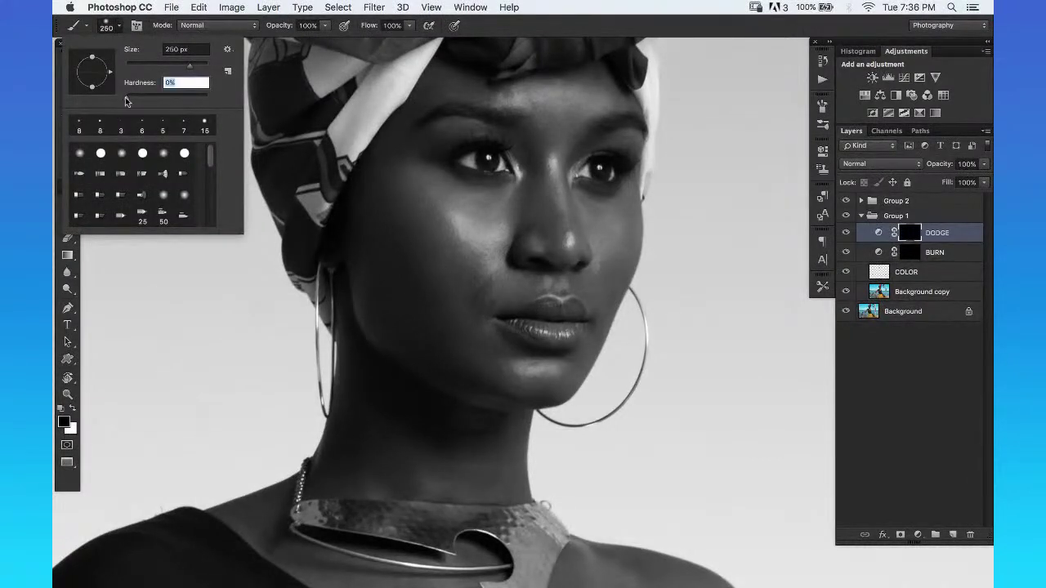
{"action": "left_click", "coordinate": [106, 29]}
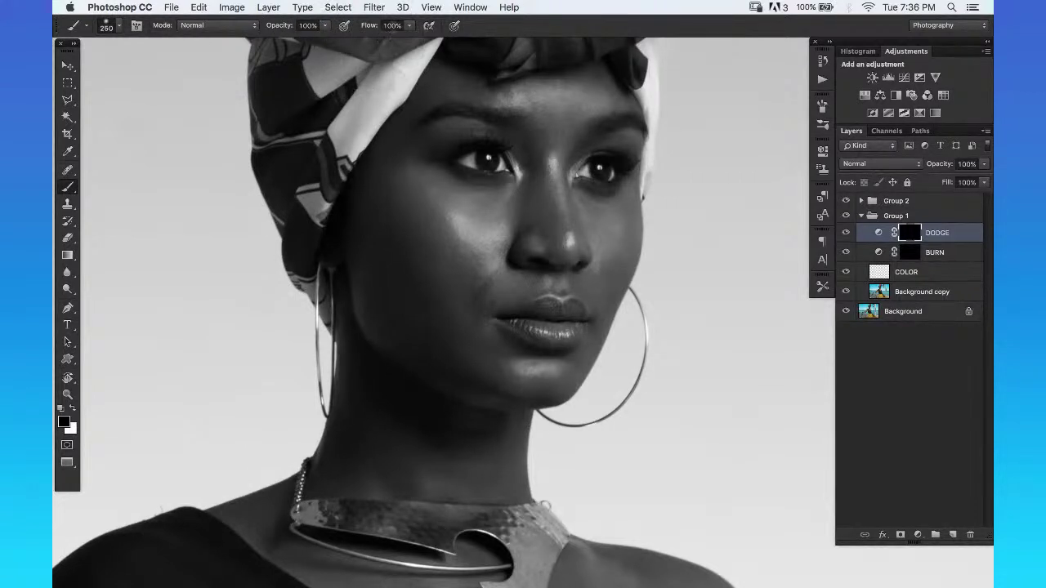
{"action": "left_click", "coordinate": [398, 25]}
{"action": "type", "text": "1"}
{"action": "key", "text": "Return"}
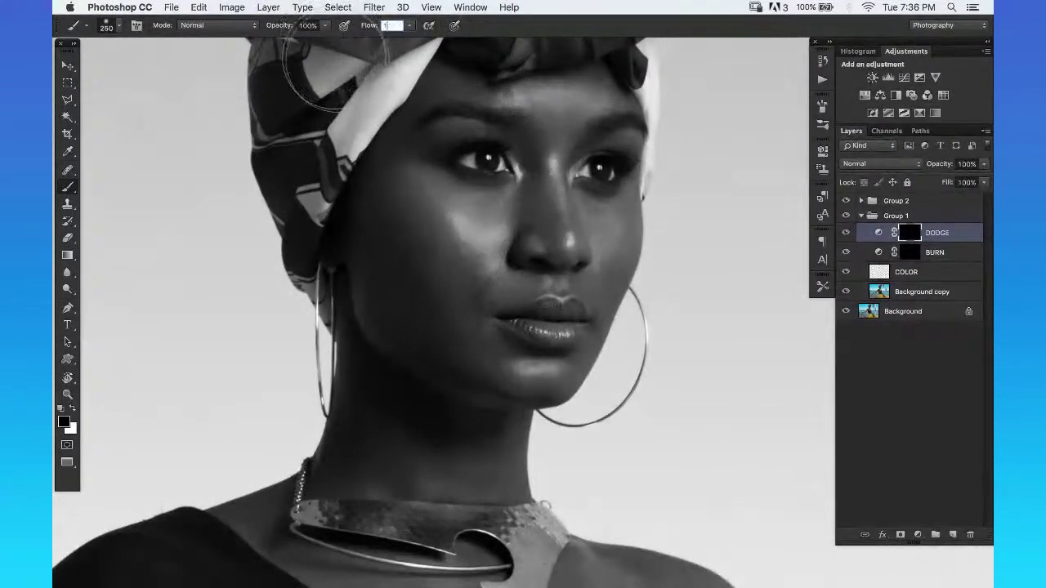
Make white the painting colour and set the brush size to 80.
{"action": "key", "text": "z"}
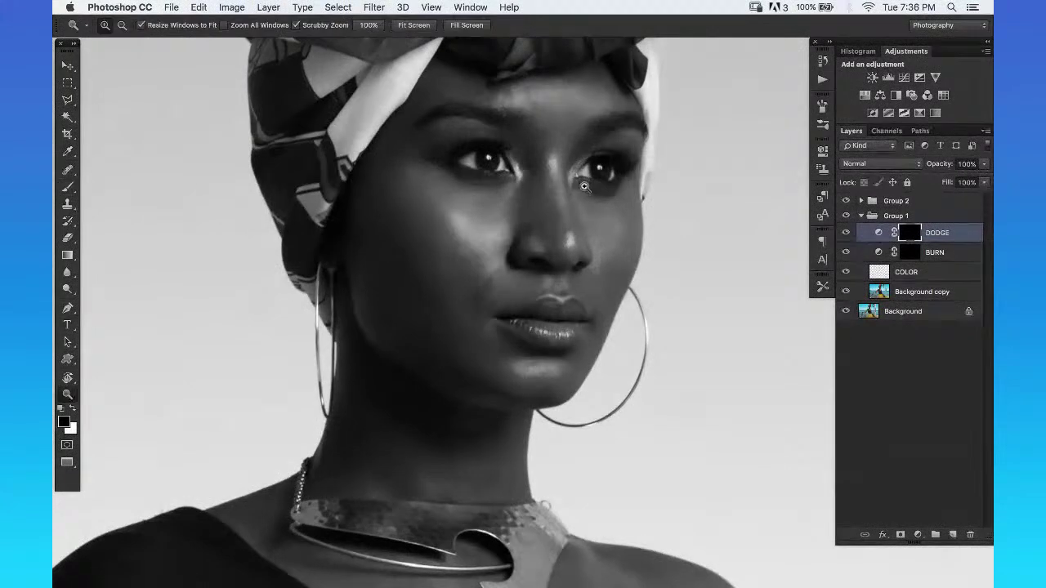
{"action": "left_click", "coordinate": [513, 184]}
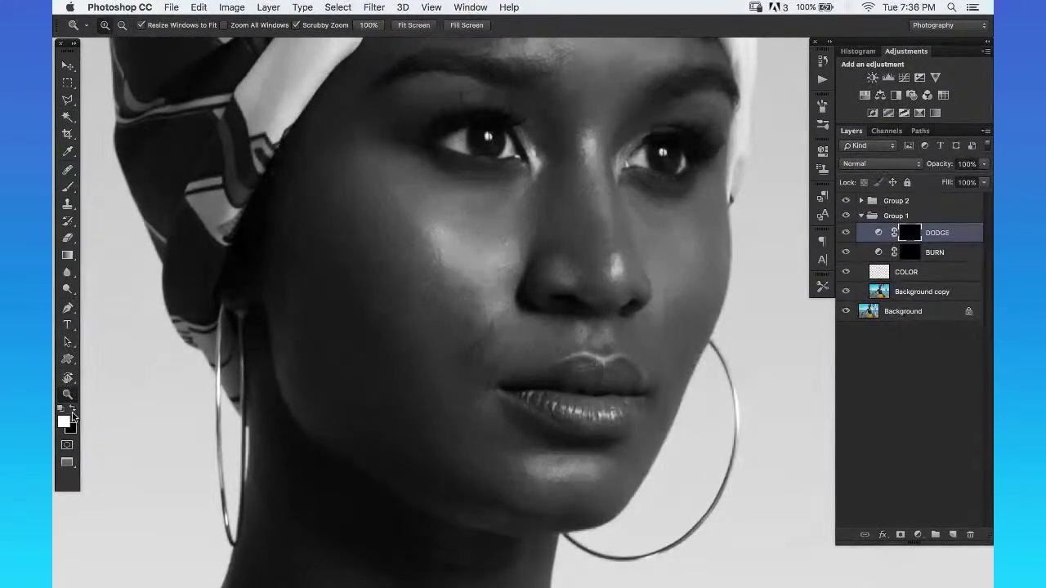
{"action": "left_click", "coordinate": [73, 410]}
{"action": "left_click", "coordinate": [73, 409]}
{"action": "left_click", "coordinate": [72, 409]}
{"action": "left_click", "coordinate": [72, 410]}
{"action": "left_click", "coordinate": [73, 409]}
{"action": "left_click", "coordinate": [73, 409]}
{"action": "left_click", "coordinate": [73, 409]}
{"action": "key", "text": "b"}
{"action": "key", "text": "bracketleft"}
{"action": "key", "text": "bracketleft"}
{"action": "key", "text": "bracketleft"}
{"action": "key", "text": "bracketleft"}
{"action": "key", "text": "bracketleft"}
{"action": "key", "text": "bracketleft"}
{"action": "key", "text": "bracketleft"}
{"action": "key", "text": "bracketleft"}
{"action": "key", "text": "bracketleft"}
{"action": "key", "text": "bracketleft"}
{"action": "key", "text": "bracketleft"}
{"action": "key", "text": "bracketleft"}
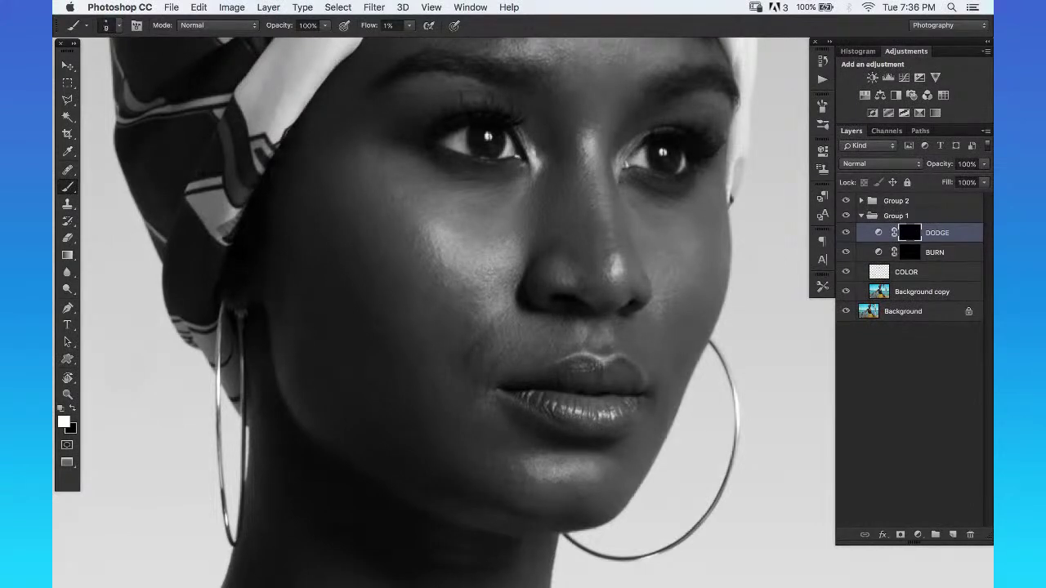
{"action": "key", "text": "z"}
{"action": "mouse_move", "coordinate": [532, 250]}
{"action": "left_mouse_down"}
{"action": "mouse_move", "coordinate": [514, 245]}
{"action": "mouse_move", "coordinate": [534, 267]}
{"action": "mouse_move", "coordinate": [544, 212]}
{"action": "left_mouse_up"}
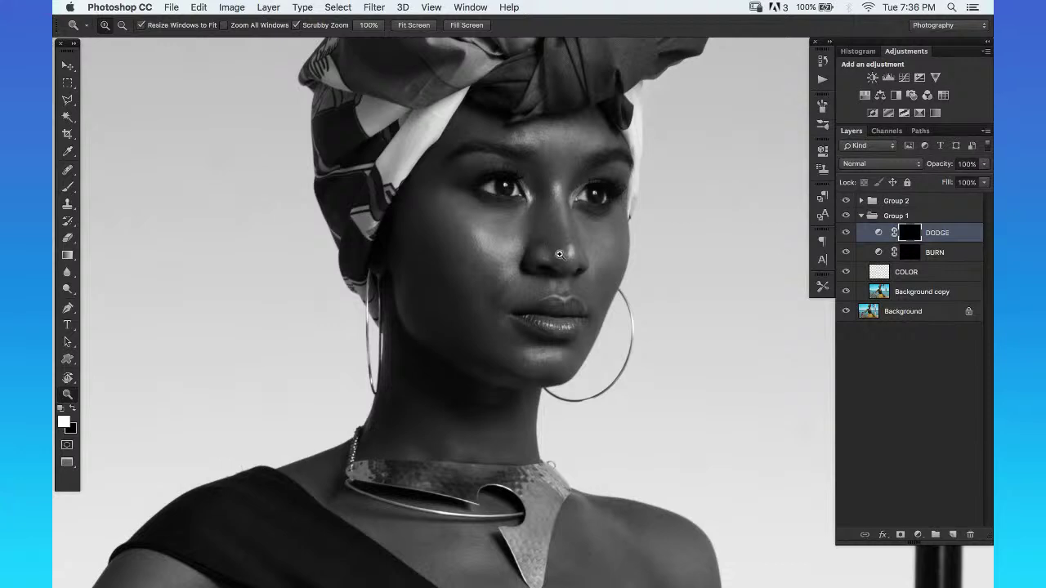
{"action": "left_click_drag", "start_coordinate": [546, 229], "coordinate": [494, 207]}
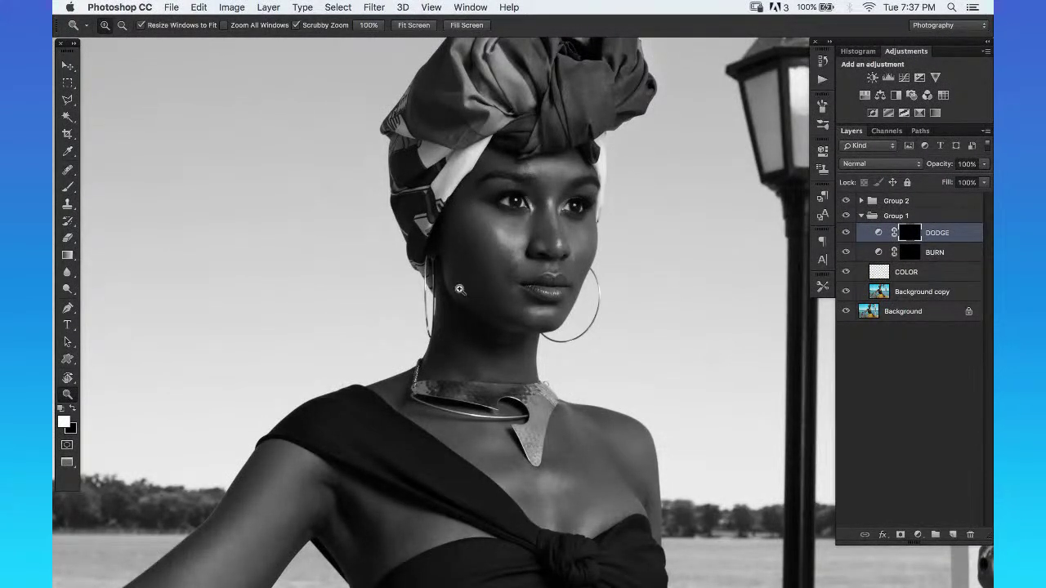
{"action": "left_click", "coordinate": [549, 213]}
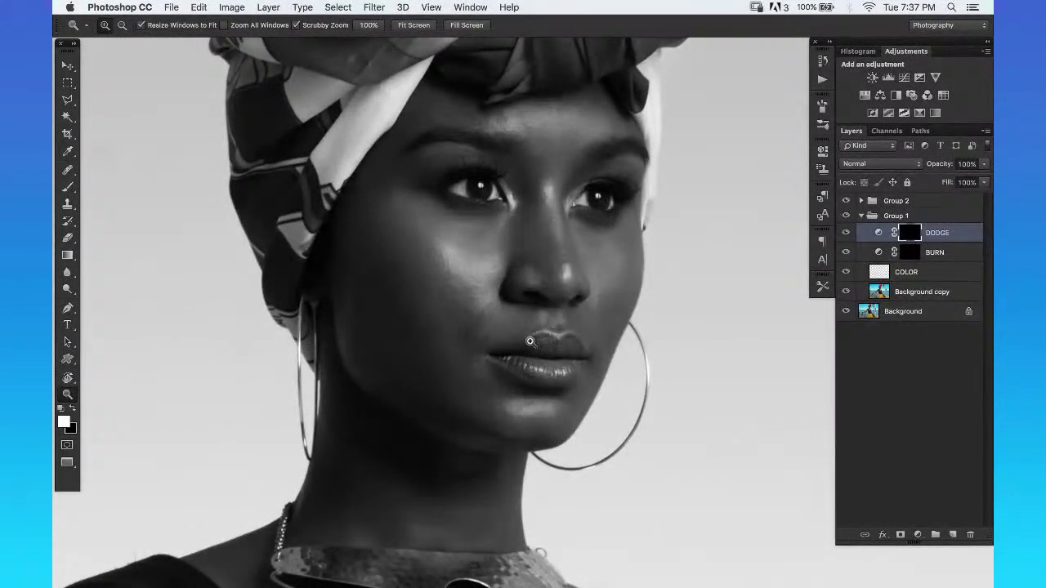
{"action": "left_click", "coordinate": [578, 186], "text": "alt"}
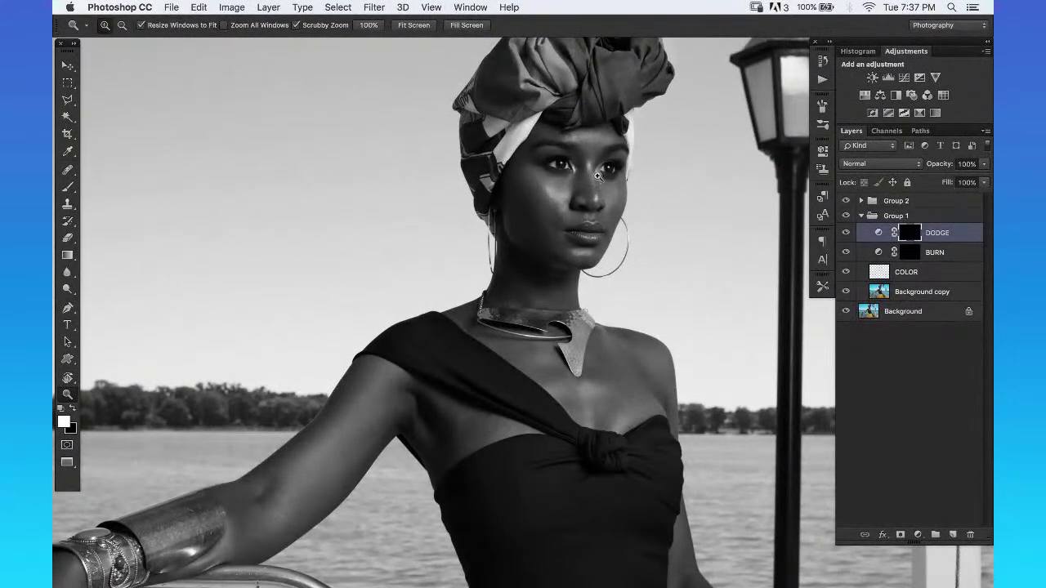
{"action": "left_click_drag", "start_coordinate": [597, 173], "coordinate": [659, 122]}
{"action": "left_click", "coordinate": [659, 123], "text": "alt"}
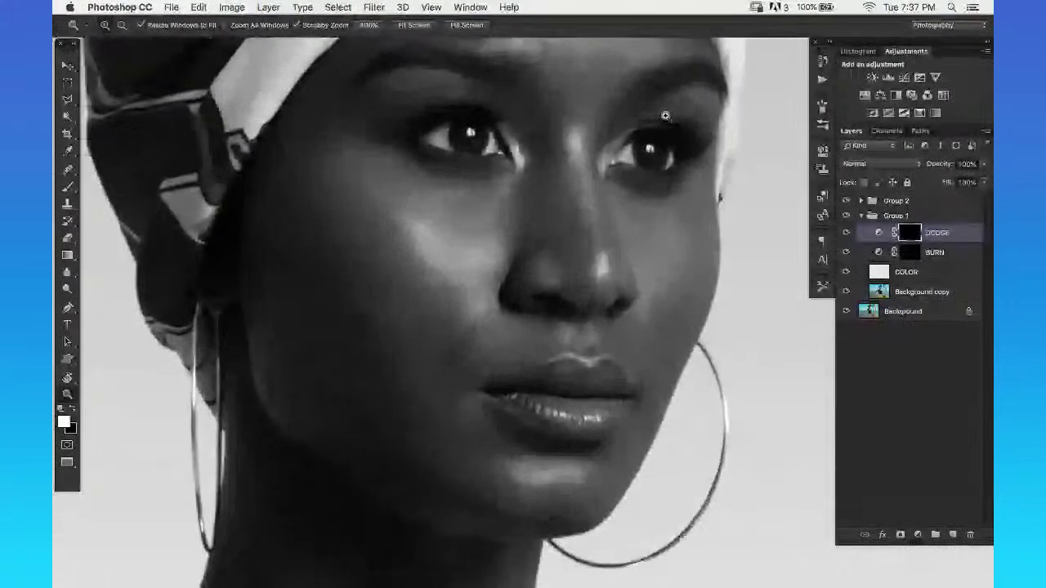
{"action": "left_click_drag", "start_coordinate": [469, 262], "coordinate": [495, 226]}
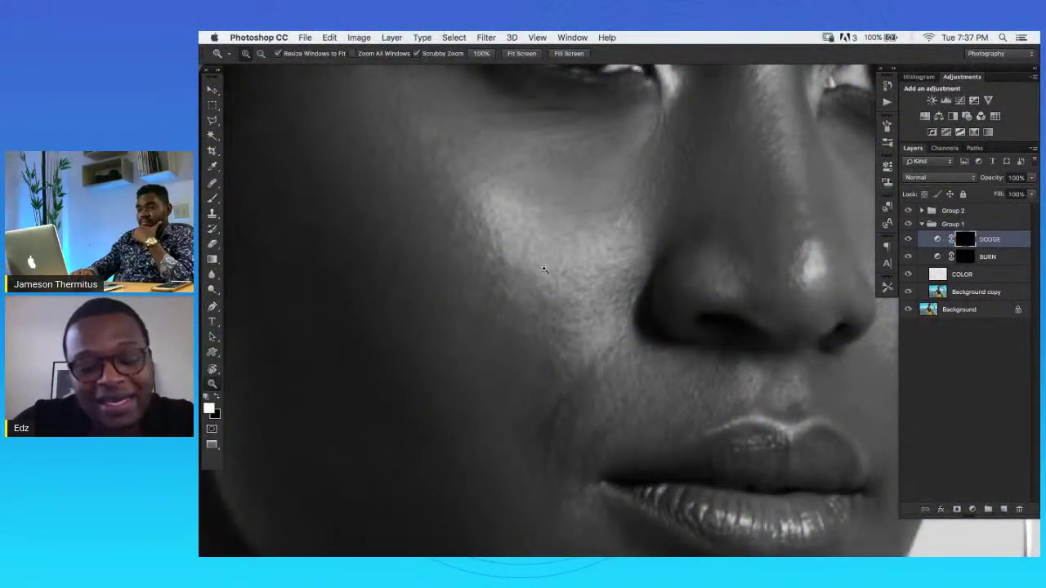
{"action": "left_click_drag", "start_coordinate": [527, 242], "coordinate": [545, 239]}
{"action": "left_click", "coordinate": [542, 234]}
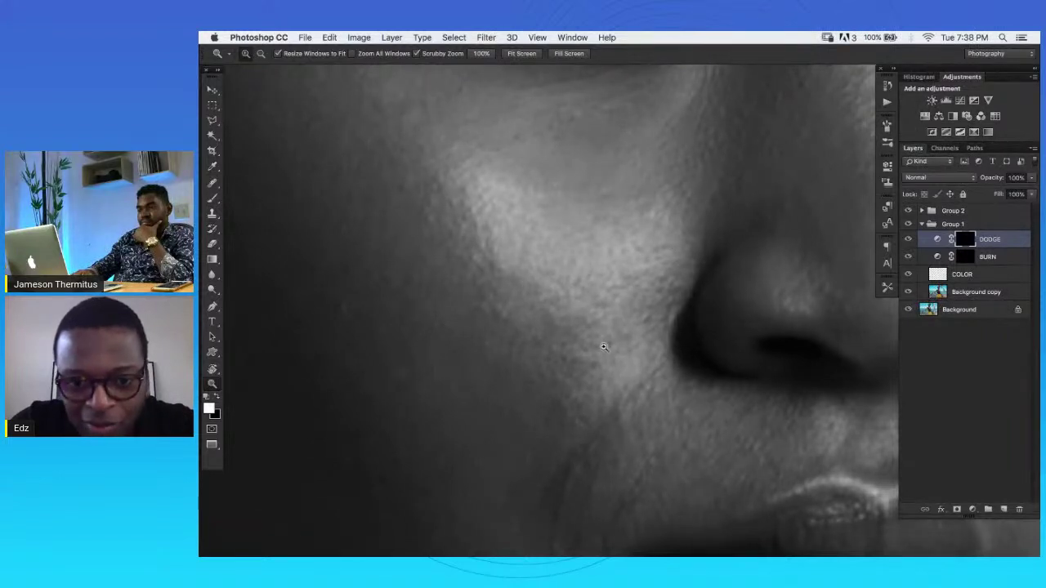
{"action": "left_click", "coordinate": [609, 285], "text": "alt"}
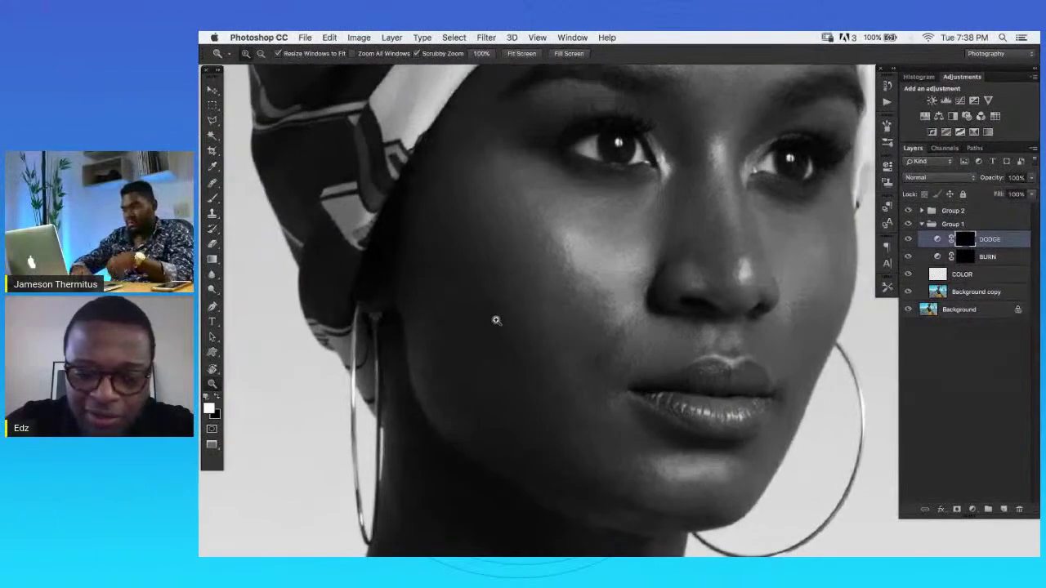
{"action": "left_click_drag", "start_coordinate": [483, 315], "coordinate": [494, 319]}
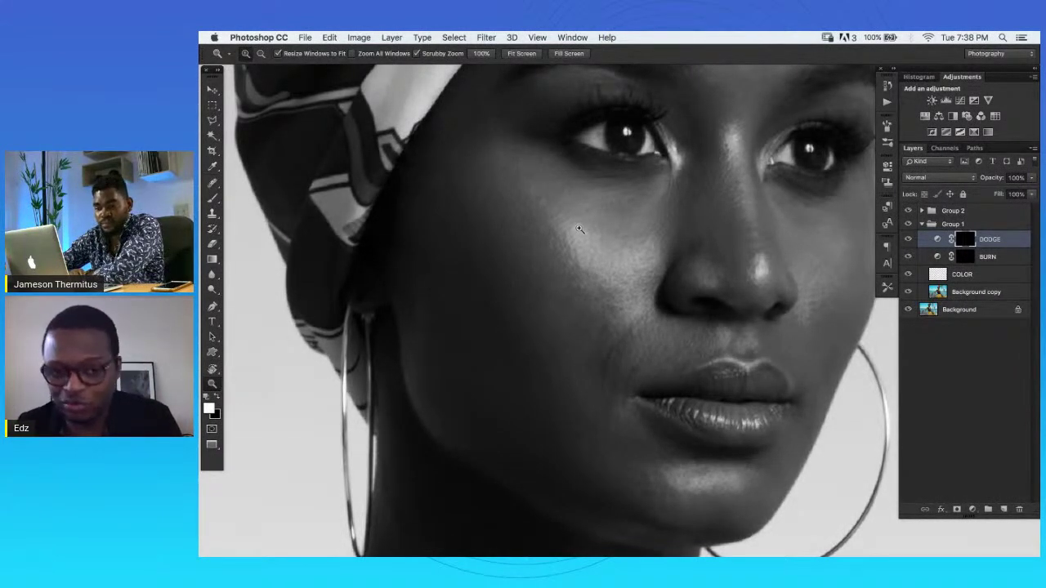
{"action": "left_click", "coordinate": [633, 259]}
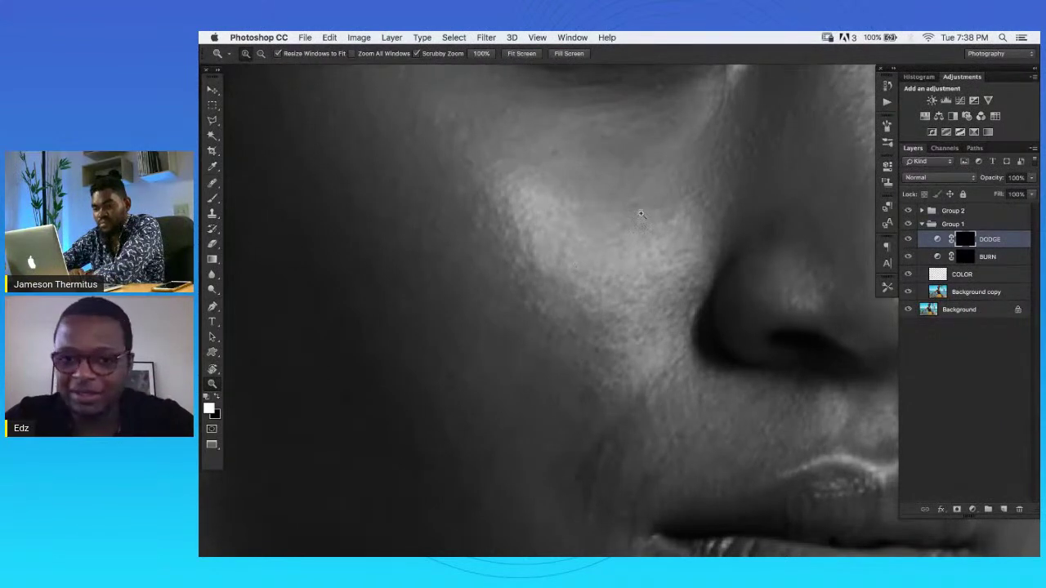
{"action": "left_click", "coordinate": [688, 208], "text": "alt"}
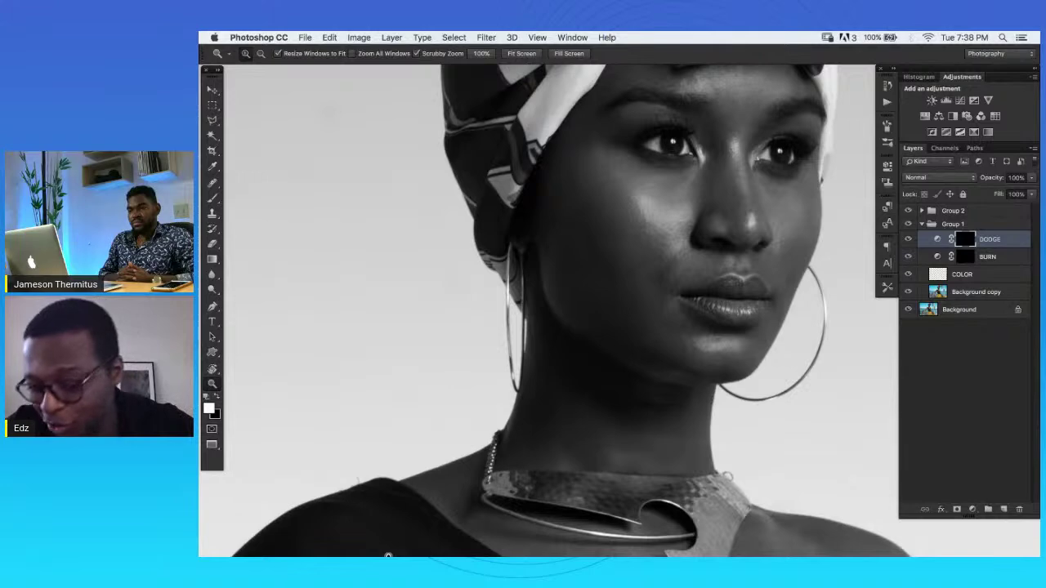
{"action": "left_click_drag", "start_coordinate": [750, 271], "coordinate": [759, 232]}
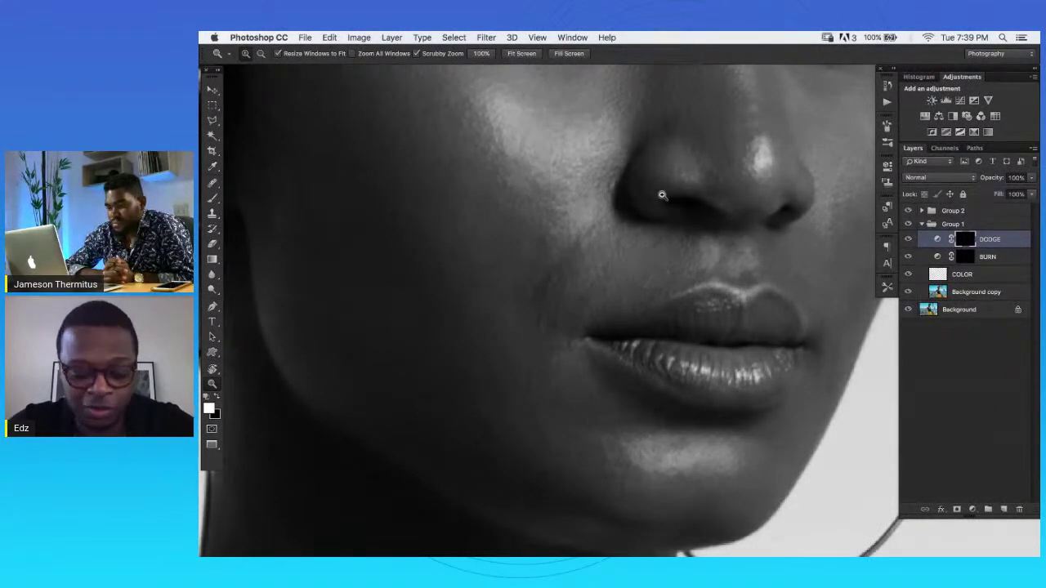
{"action": "left_click", "coordinate": [691, 310], "text": "alt"}
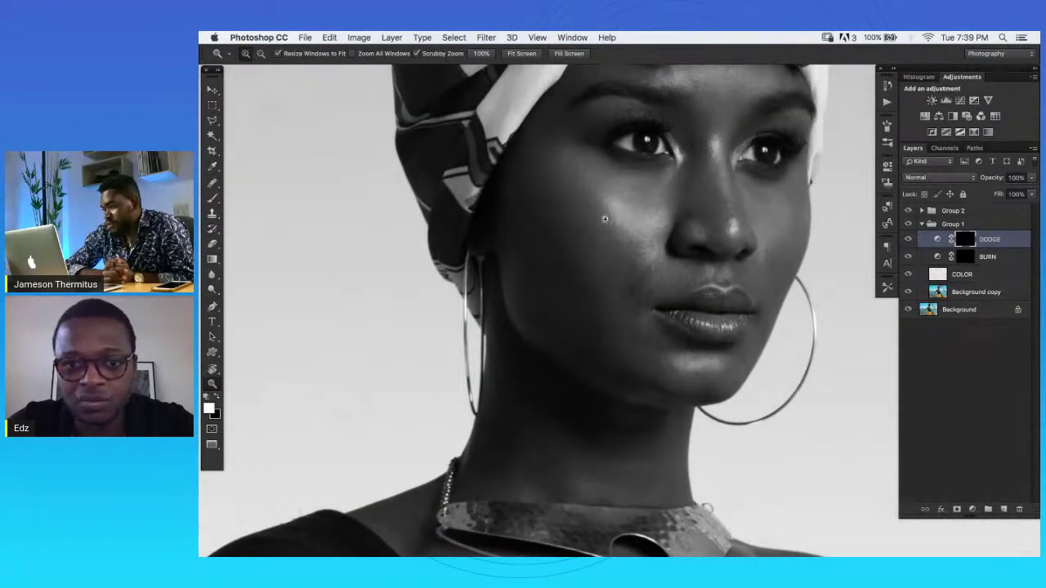
{"action": "mouse_move", "coordinate": [638, 205]}
{"action": "left_mouse_down"}
{"action": "mouse_move", "coordinate": [675, 204]}
{"action": "mouse_move", "coordinate": [656, 203]}
{"action": "left_mouse_up"}
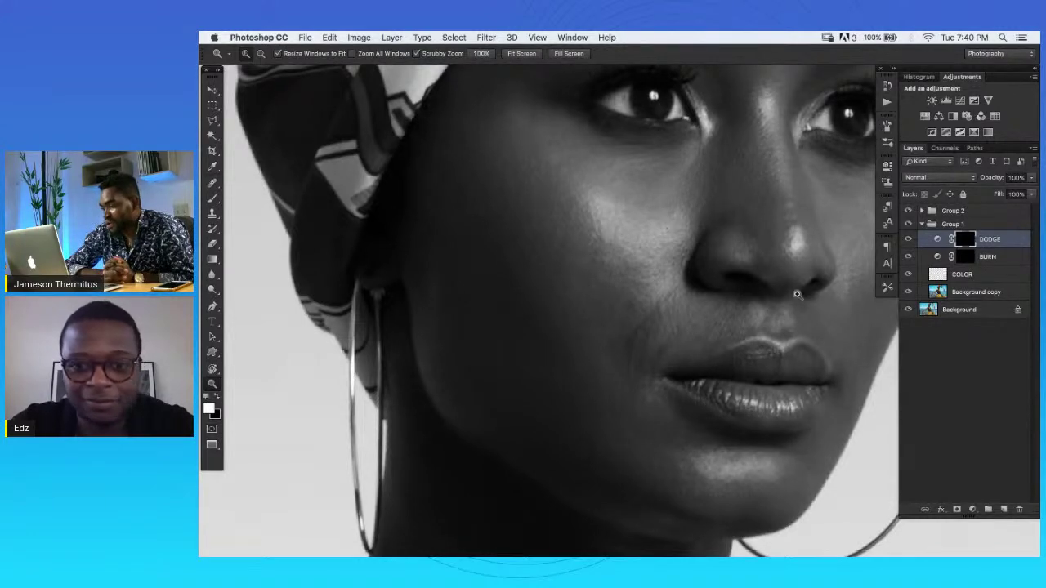
{"action": "left_click_drag", "start_coordinate": [763, 135], "coordinate": [690, 334]}
{"action": "left_click", "coordinate": [689, 331], "text": "alt"}
{"action": "scroll", "coordinate": [736, 326], "scroll_direction": "down", "scroll_amount": 5}
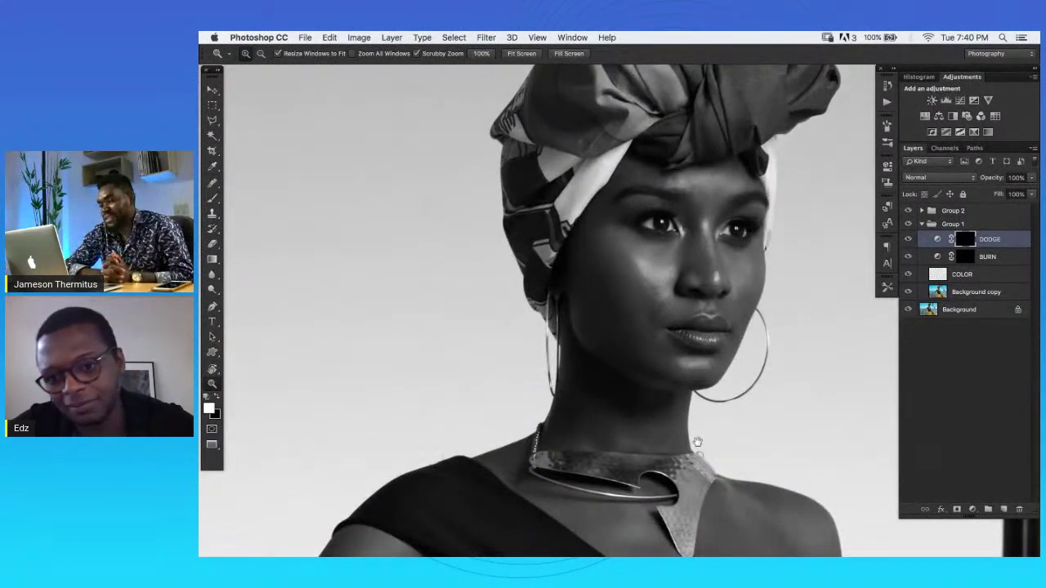
{"action": "scroll", "coordinate": [696, 442], "scroll_direction": "down", "scroll_amount": 5}
{"action": "left_click_drag", "start_coordinate": [709, 349], "coordinate": [666, 337]}
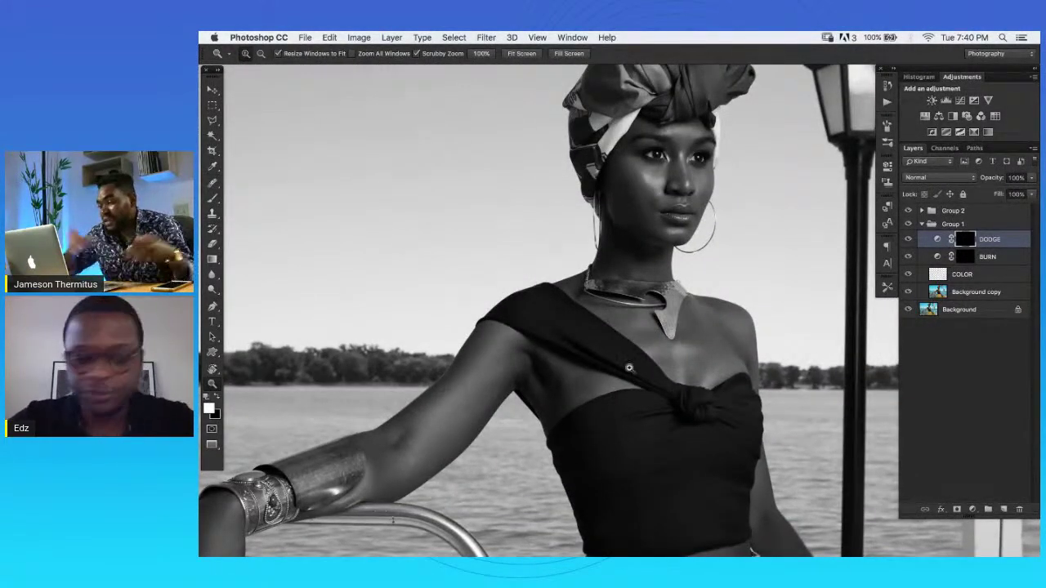
{"action": "left_click_drag", "start_coordinate": [471, 423], "coordinate": [501, 396]}
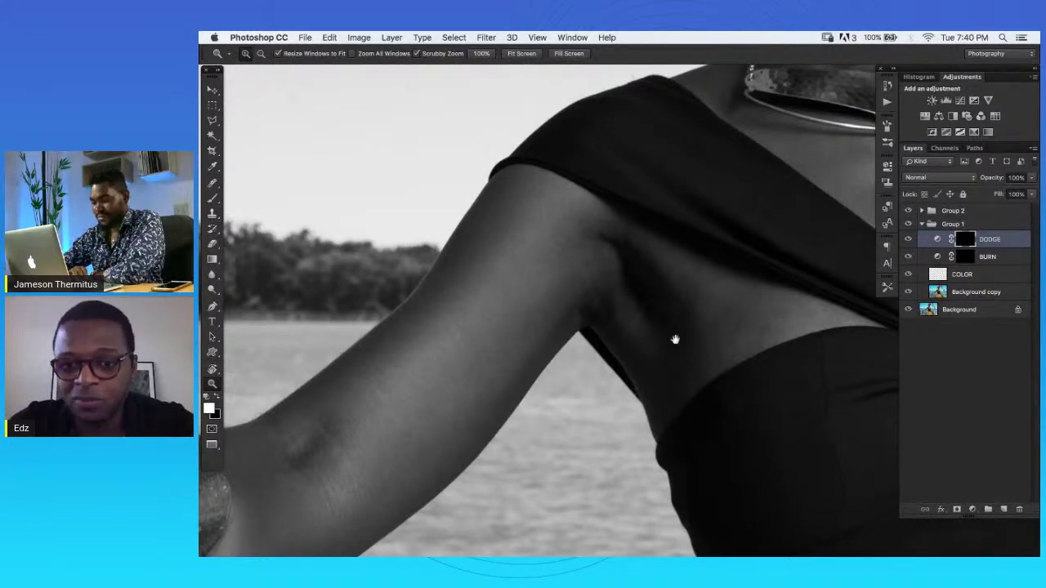
{"action": "scroll", "coordinate": [675, 341], "scroll_direction": "right", "scroll_amount": 5}
{"action": "scroll", "coordinate": [675, 341], "scroll_direction": "up", "scroll_amount": 4}
{"action": "scroll", "coordinate": [563, 352], "scroll_direction": "down", "scroll_amount": 1}
{"action": "scroll", "coordinate": [733, 264], "scroll_direction": "right", "scroll_amount": 3}
{"action": "scroll", "coordinate": [733, 263], "scroll_direction": "up", "scroll_amount": 2}
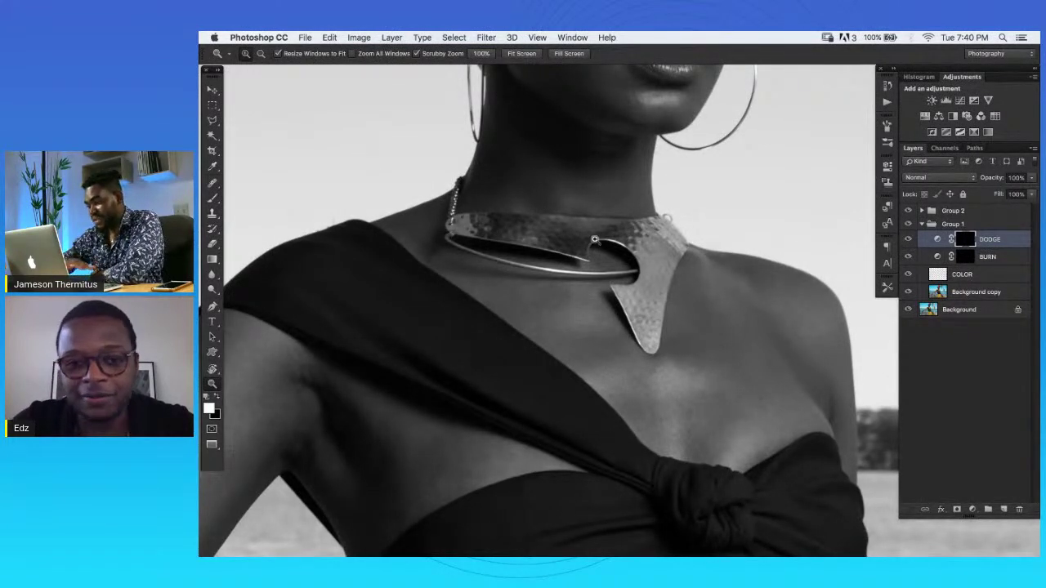
{"action": "scroll", "coordinate": [619, 149], "scroll_direction": "up", "scroll_amount": 5}
{"action": "left_click_drag", "start_coordinate": [613, 150], "coordinate": [600, 315]}
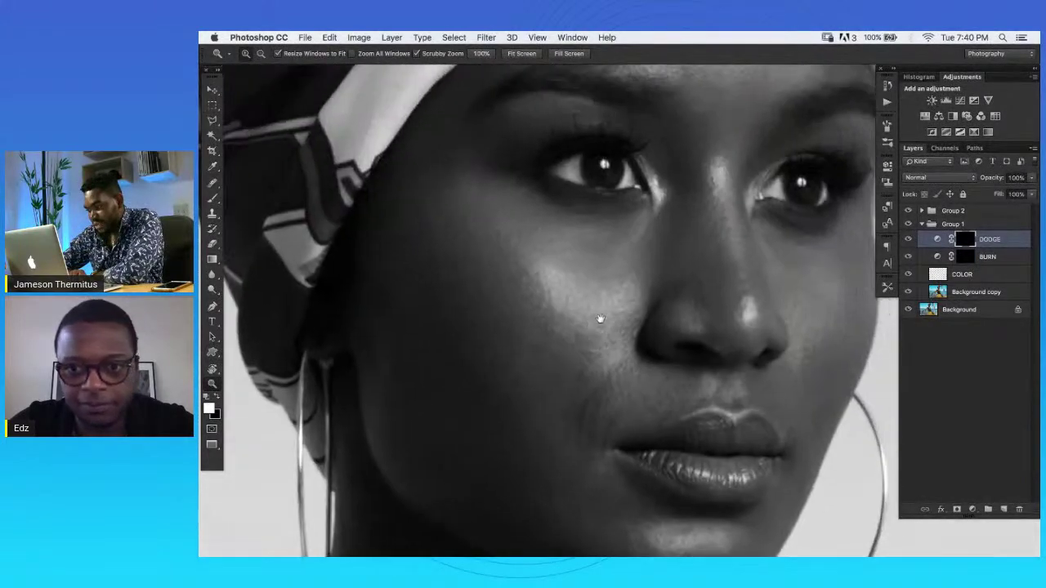
{"action": "left_click", "coordinate": [721, 262], "text": "alt"}
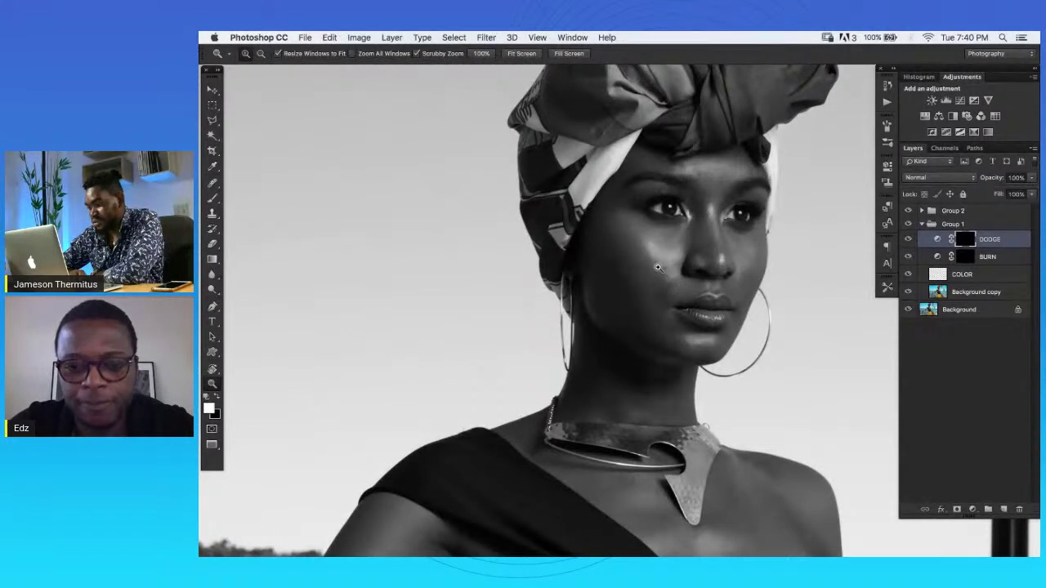
{"action": "left_click_drag", "start_coordinate": [668, 270], "coordinate": [703, 223]}
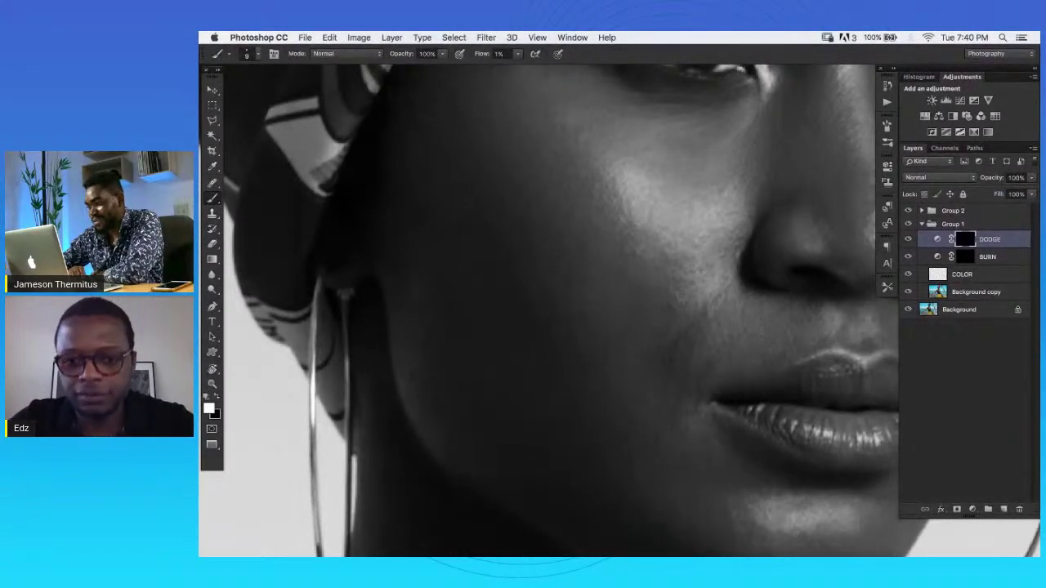
{"action": "left_click_drag", "start_coordinate": [773, 335], "coordinate": [686, 243]}
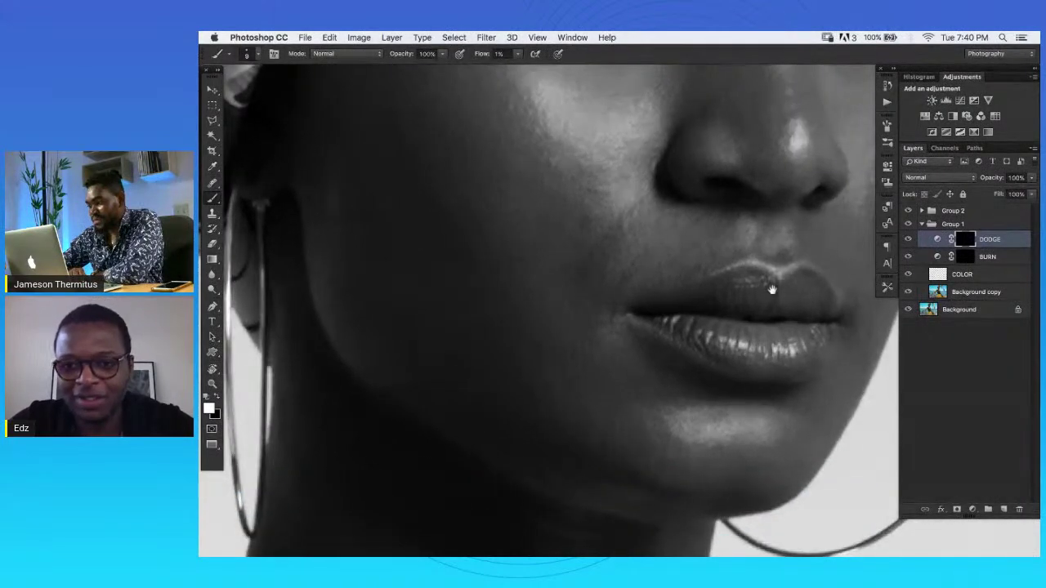
{"action": "left_click_drag", "start_coordinate": [805, 289], "coordinate": [714, 282]}
{"action": "left_click_drag", "start_coordinate": [707, 194], "coordinate": [693, 319]}
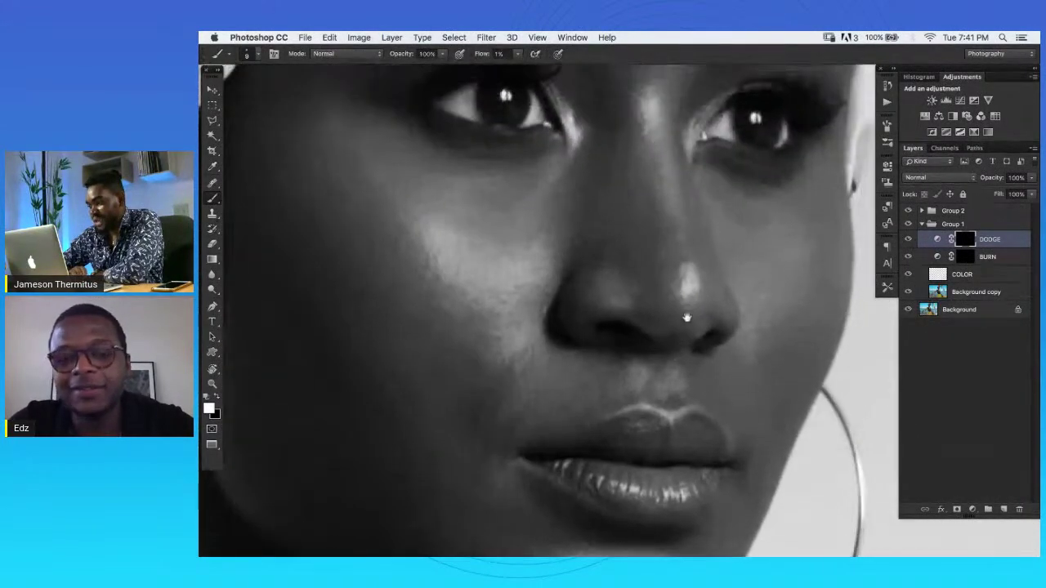
{"action": "key", "text": "z"}
{"action": "left_click_drag", "start_coordinate": [699, 226], "coordinate": [646, 280]}
{"action": "left_click", "coordinate": [690, 230], "text": "alt"}
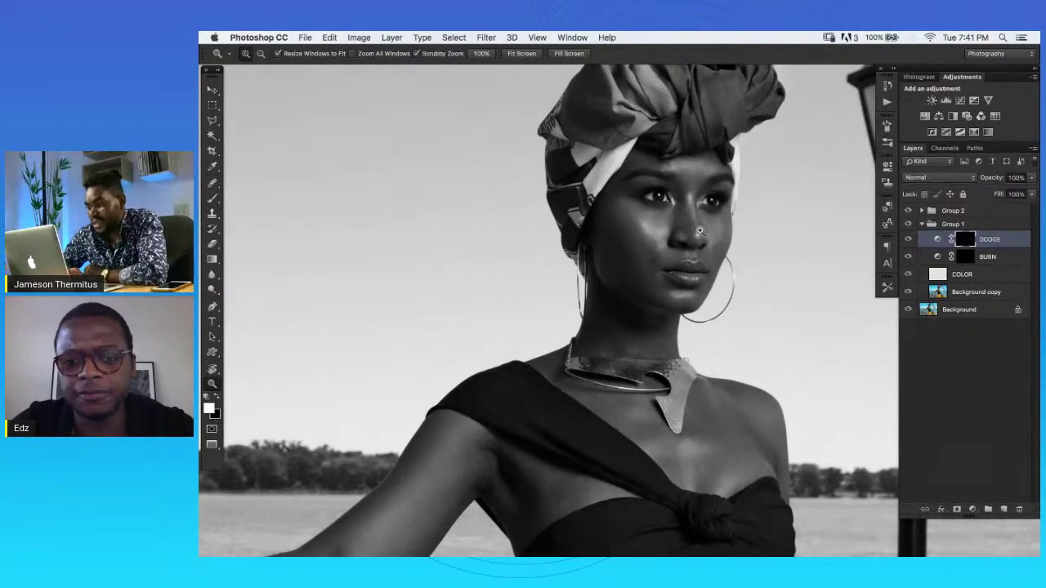
{"action": "left_click", "coordinate": [908, 211]}
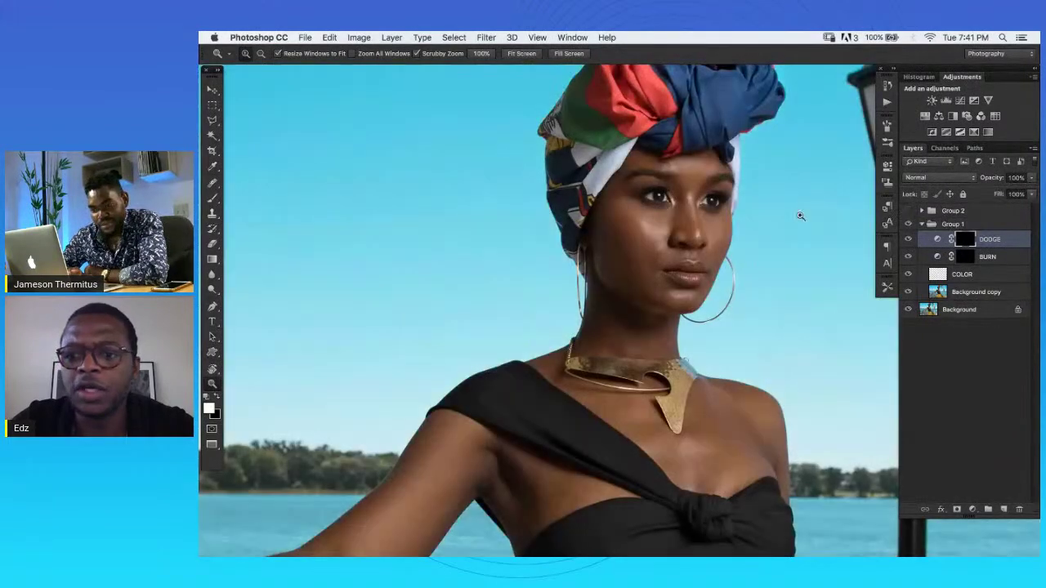
Zoom out to fit the whole image and add a Color Lookup adjustment layer.
{"action": "left_click", "coordinate": [707, 247], "text": "alt"}
{"action": "left_click", "coordinate": [708, 246], "text": "alt"}
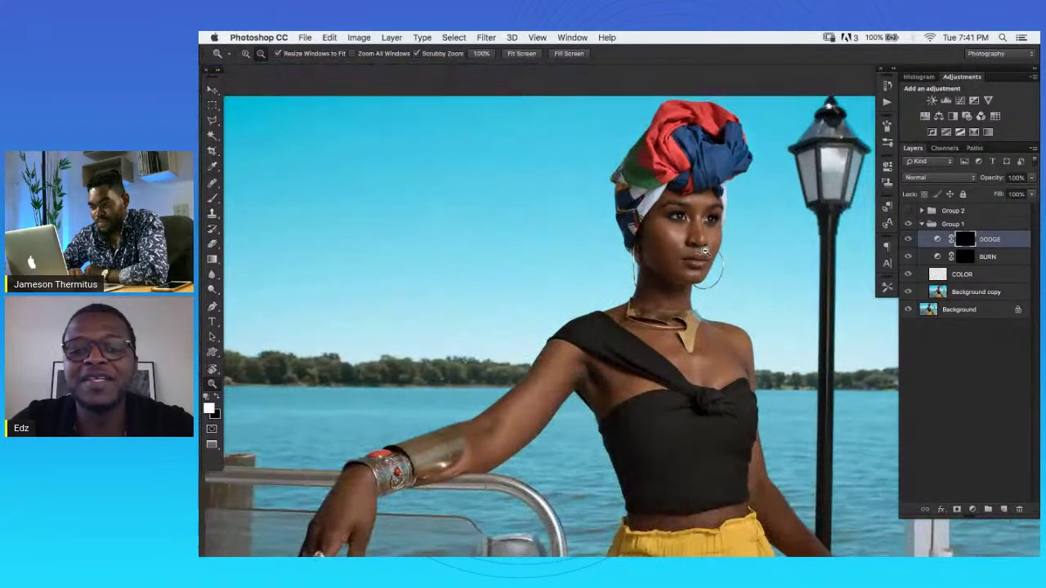
{"action": "left_click", "coordinate": [708, 251], "text": "alt"}
{"action": "left_click", "coordinate": [724, 275]}
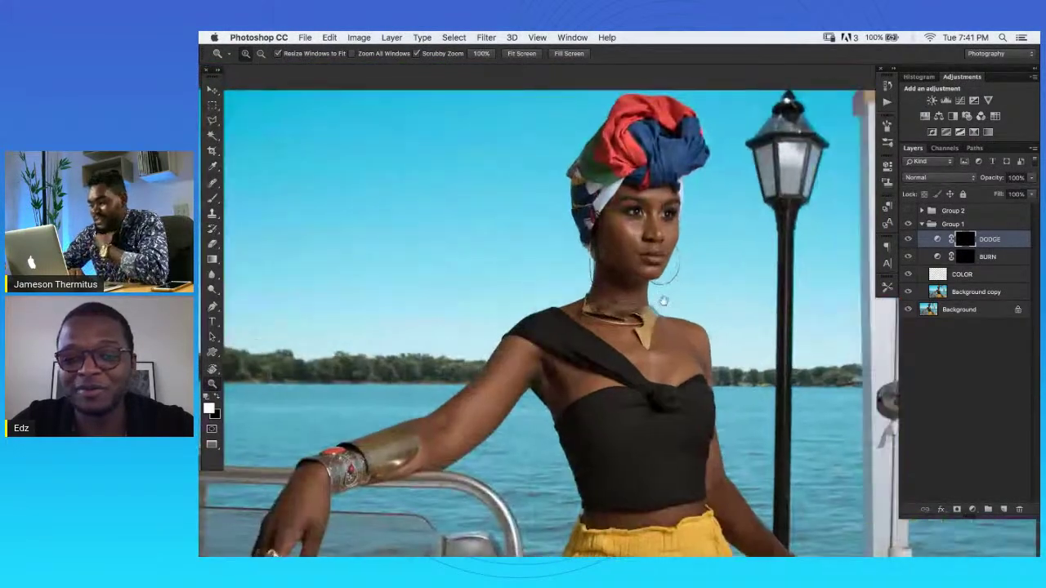
{"action": "left_click", "coordinate": [665, 274], "text": "alt"}
{"action": "left_click", "coordinate": [723, 298]}
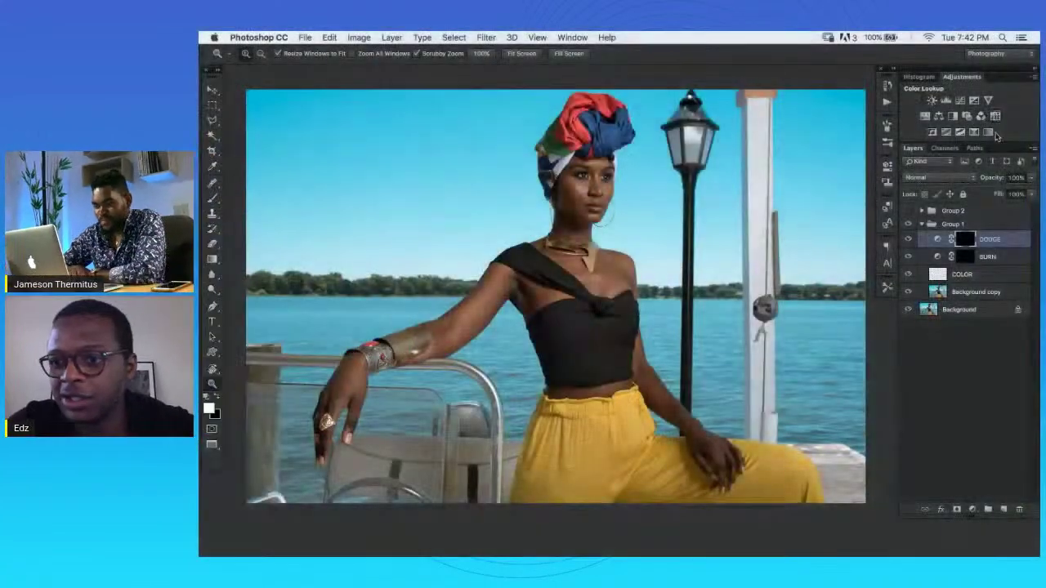
{"action": "left_click", "coordinate": [960, 131]}
Cancel loading a 3D LUT, delete the Color Lookup layer, and try then remove a Black & White adjustment.
{"action": "left_click", "coordinate": [839, 200]}
{"action": "left_click", "coordinate": [833, 193]}
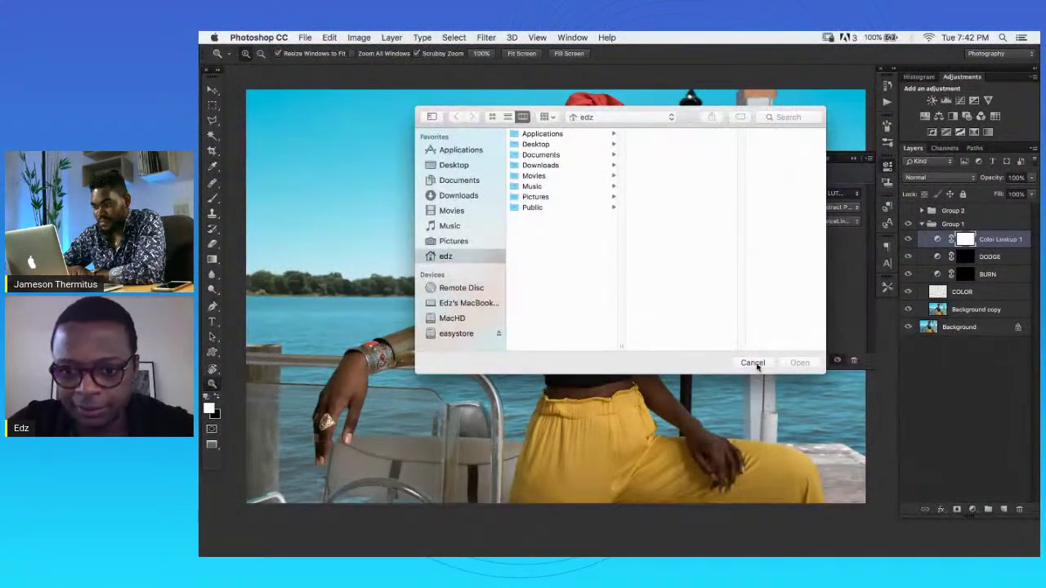
{"action": "left_click", "coordinate": [753, 362]}
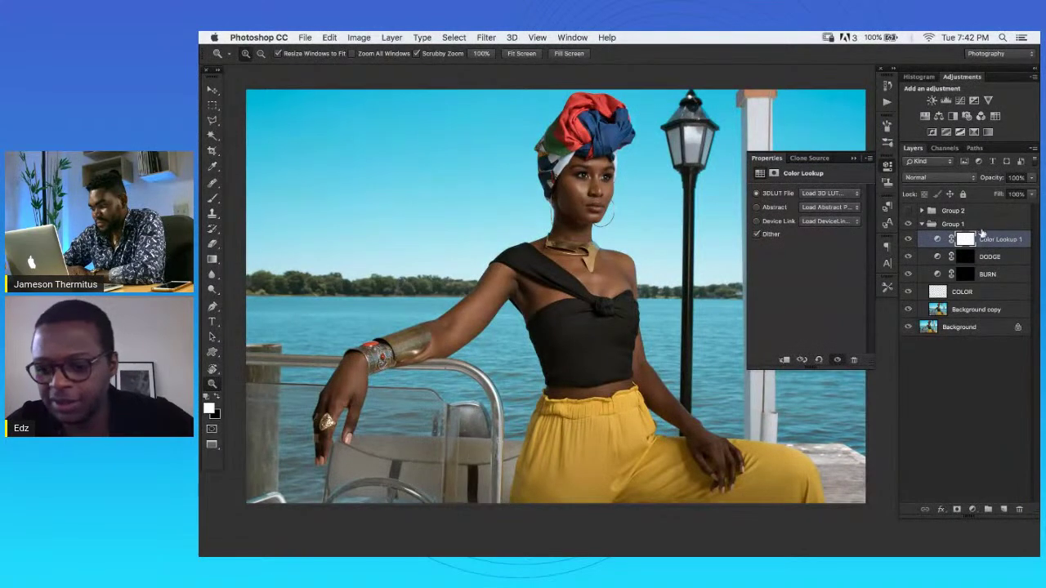
{"action": "key", "text": "BackSpace"}
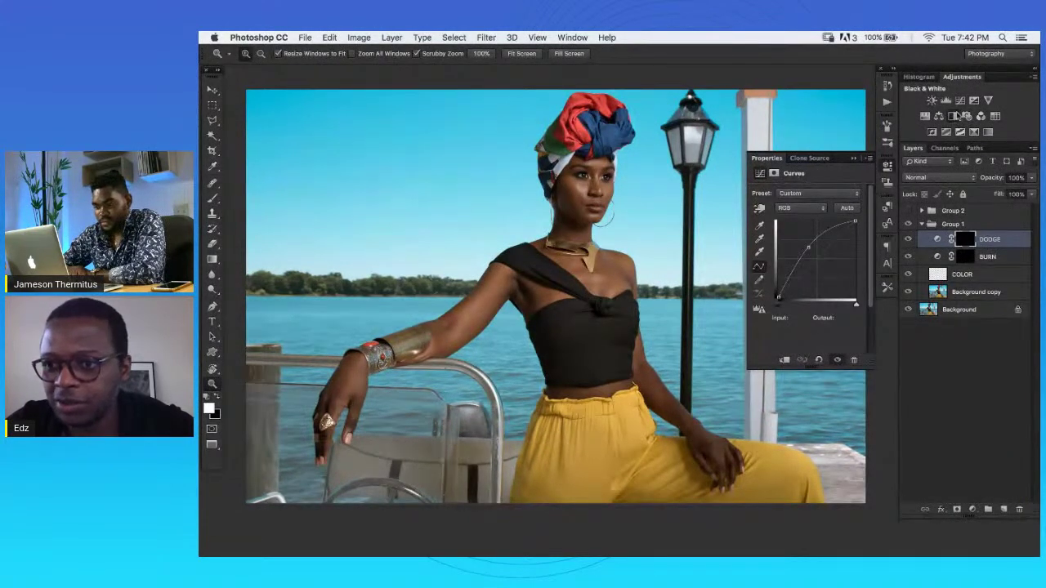
{"action": "left_click", "coordinate": [955, 116]}
{"action": "key", "text": "BackSpace"}
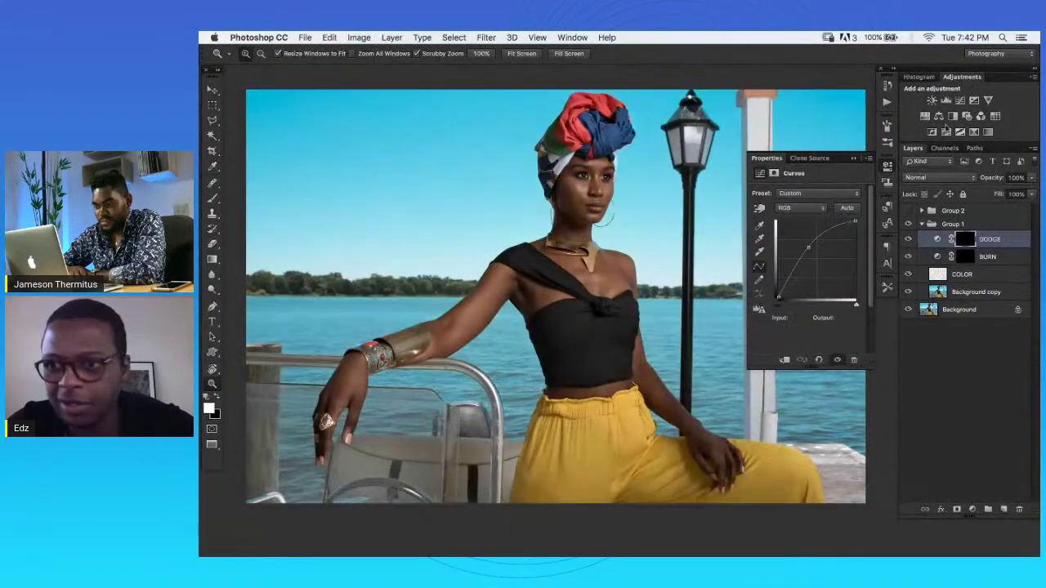
Add a Color Balance layer warming the midtones to Red +37 and Yellow −51, then open its blending options.
{"action": "left_click", "coordinate": [939, 116]}
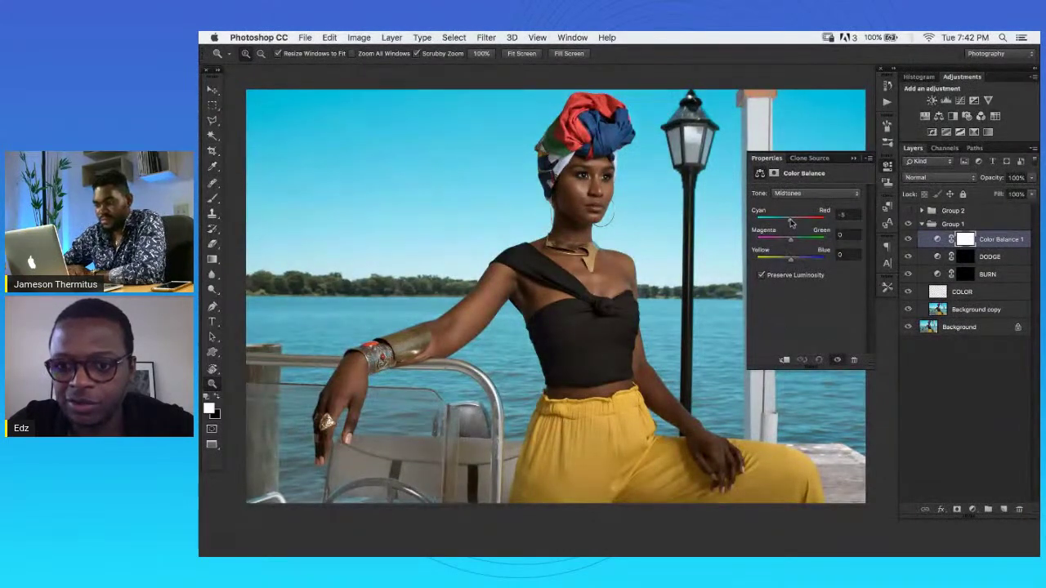
{"action": "left_click_drag", "start_coordinate": [791, 222], "coordinate": [774, 222]}
{"action": "left_click_drag", "start_coordinate": [790, 259], "coordinate": [810, 260]}
{"action": "left_click", "coordinate": [818, 359]}
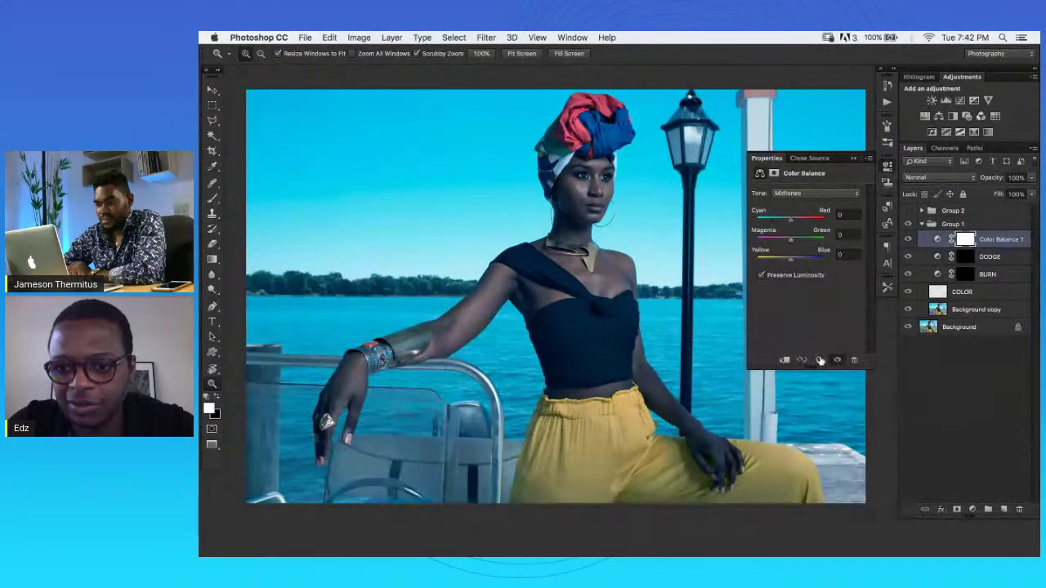
{"action": "left_click_drag", "start_coordinate": [791, 220], "coordinate": [797, 221]}
{"action": "left_click_drag", "start_coordinate": [790, 260], "coordinate": [781, 259]}
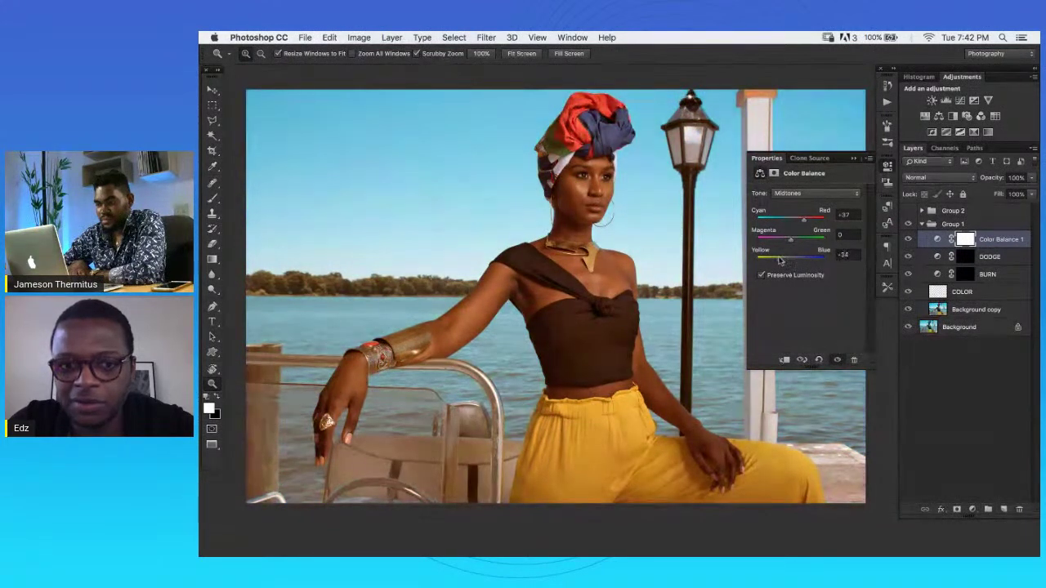
{"action": "left_click", "coordinate": [852, 159]}
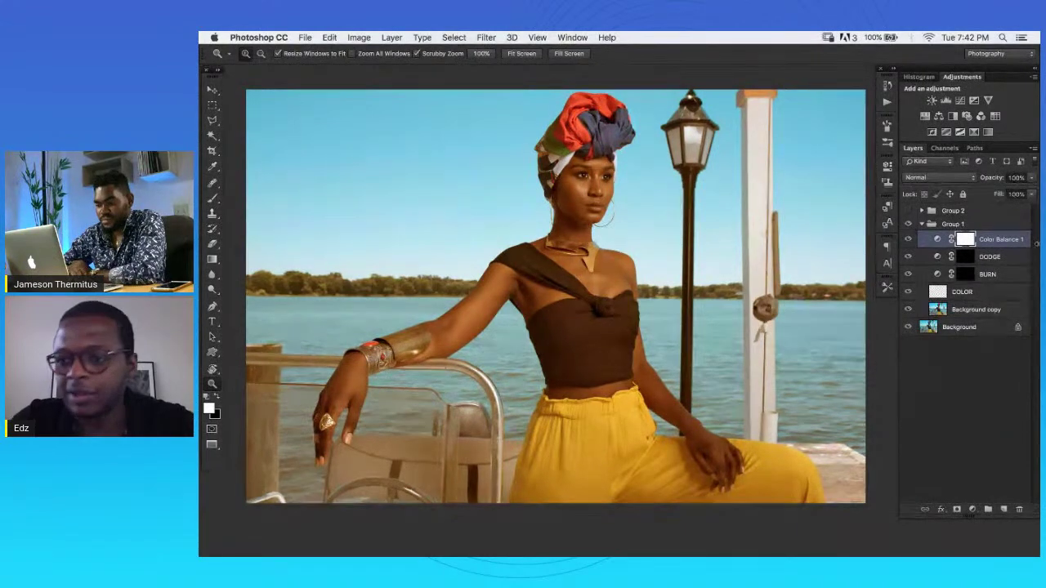
{"action": "double_click", "coordinate": [1027, 249]}
Try splitting the Underlying Layer highlight slider in Blend If, then discard the change.
{"action": "left_click_drag", "start_coordinate": [866, 133], "coordinate": [735, 92]}
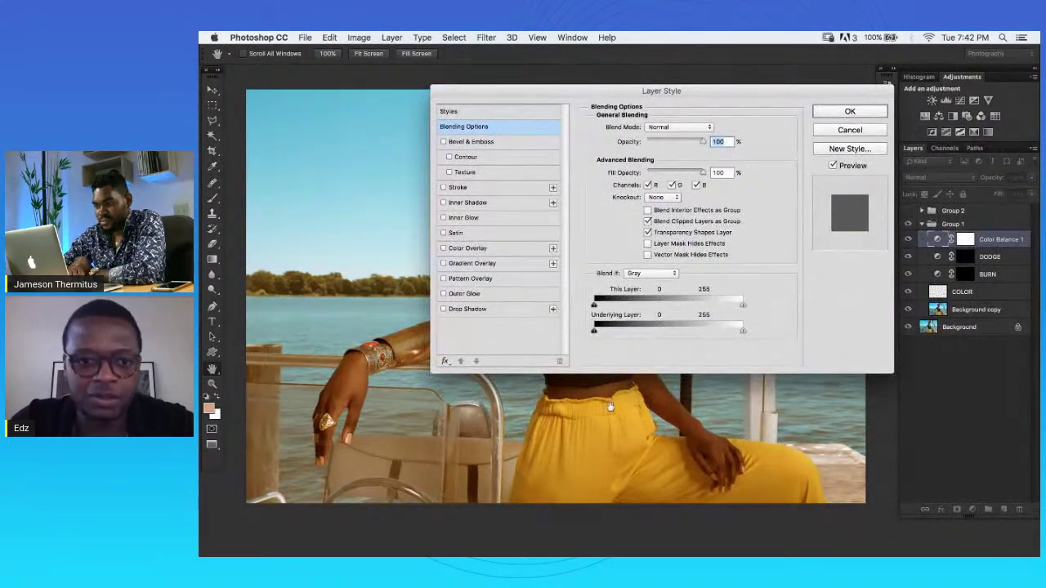
{"action": "scroll", "coordinate": [705, 113], "scroll_direction": "up", "scroll_amount": 5}
{"action": "left_click_drag", "start_coordinate": [735, 92], "coordinate": [833, 112]}
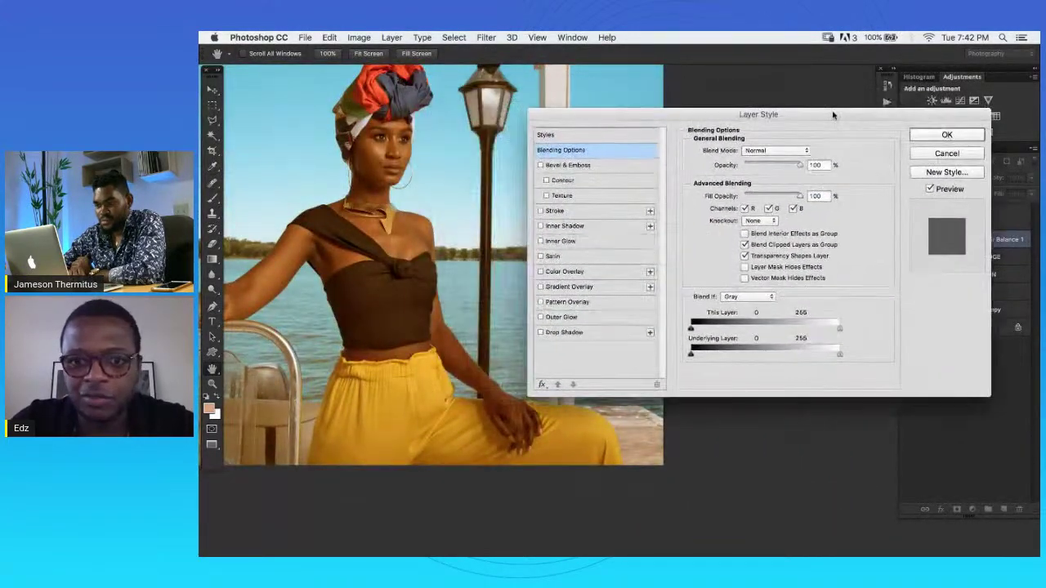
{"action": "left_click_drag", "start_coordinate": [656, 114], "coordinate": [679, 121]}
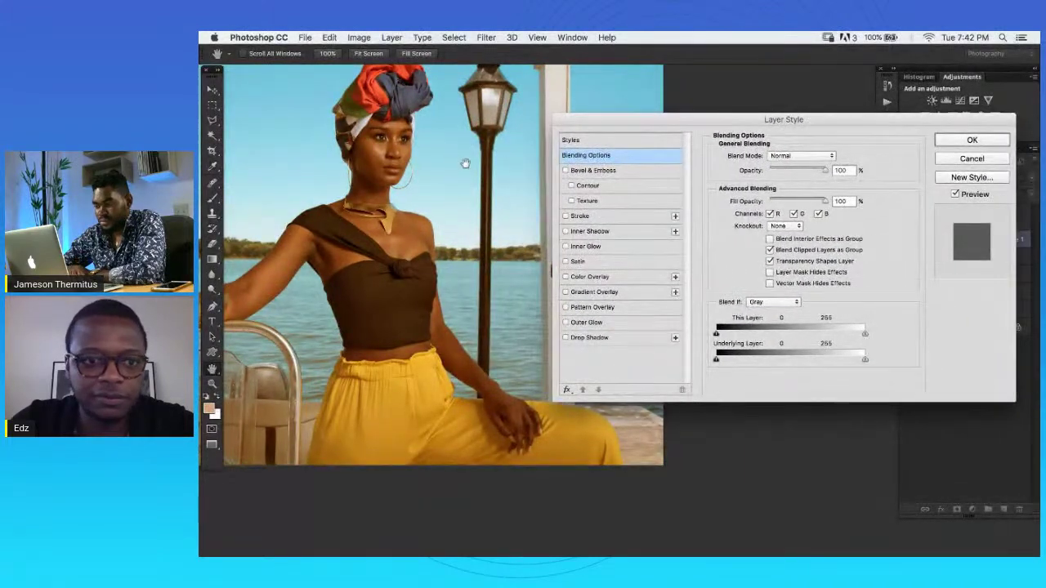
{"action": "scroll", "coordinate": [462, 164], "scroll_direction": "up", "scroll_amount": 2}
{"action": "key", "text": "alt"}
{"action": "key", "text": "alt"}
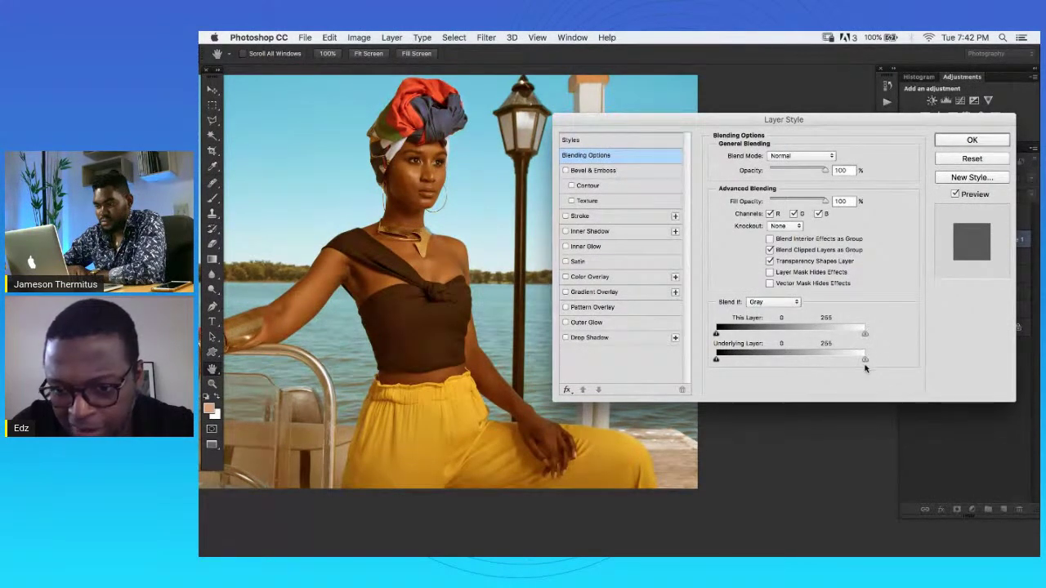
{"action": "left_click_drag", "start_coordinate": [865, 359], "coordinate": [853, 360]}
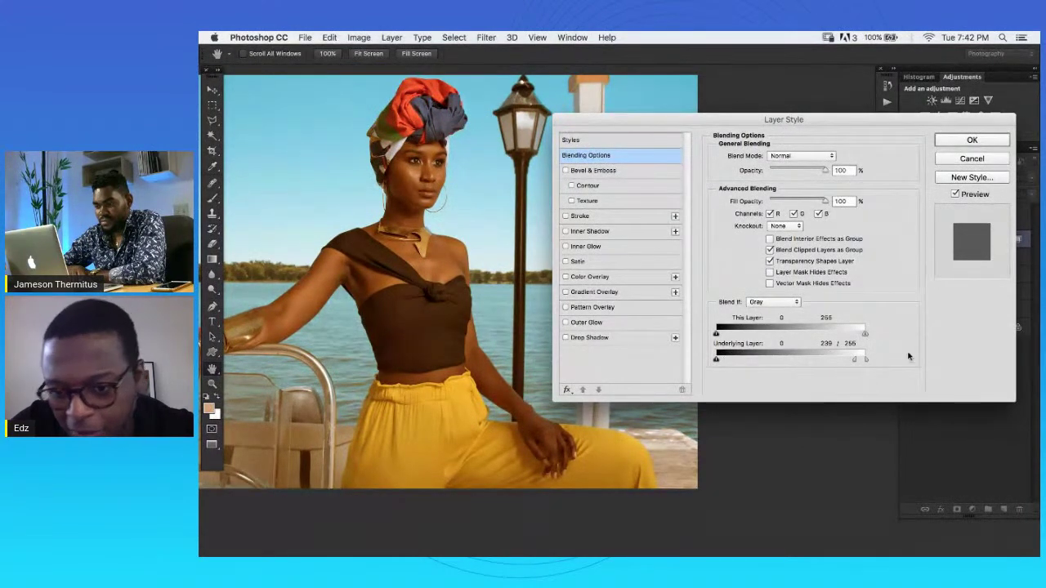
{"action": "key", "text": "alt"}
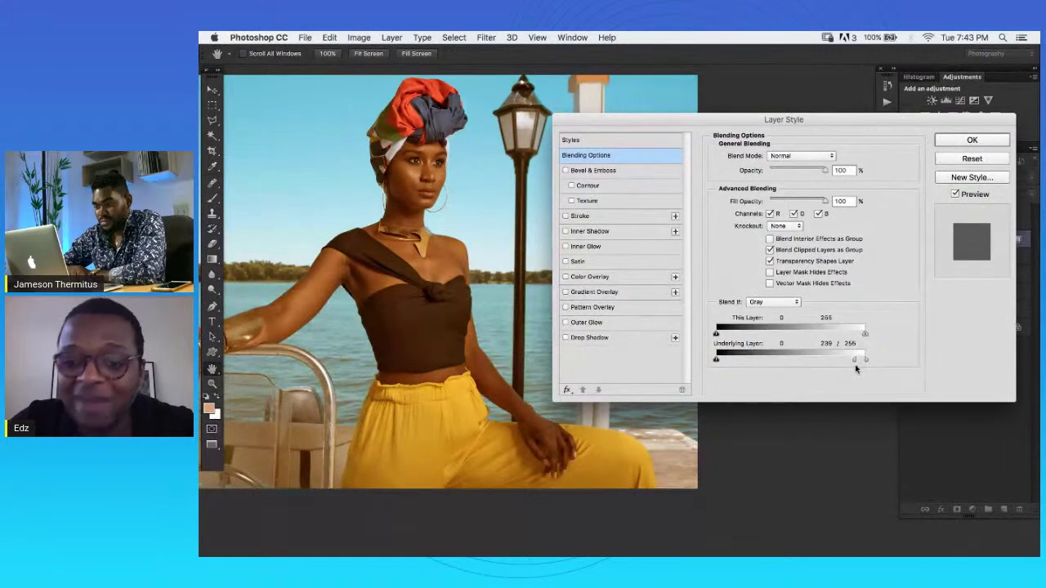
{"action": "left_click_drag", "start_coordinate": [854, 363], "coordinate": [485, 520]}
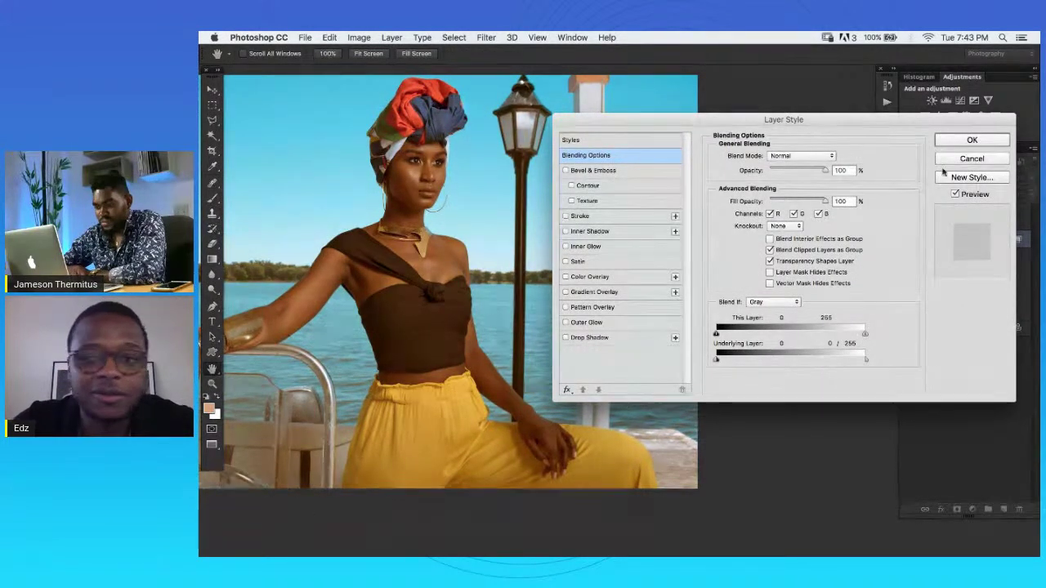
{"action": "left_click", "coordinate": [977, 158]}
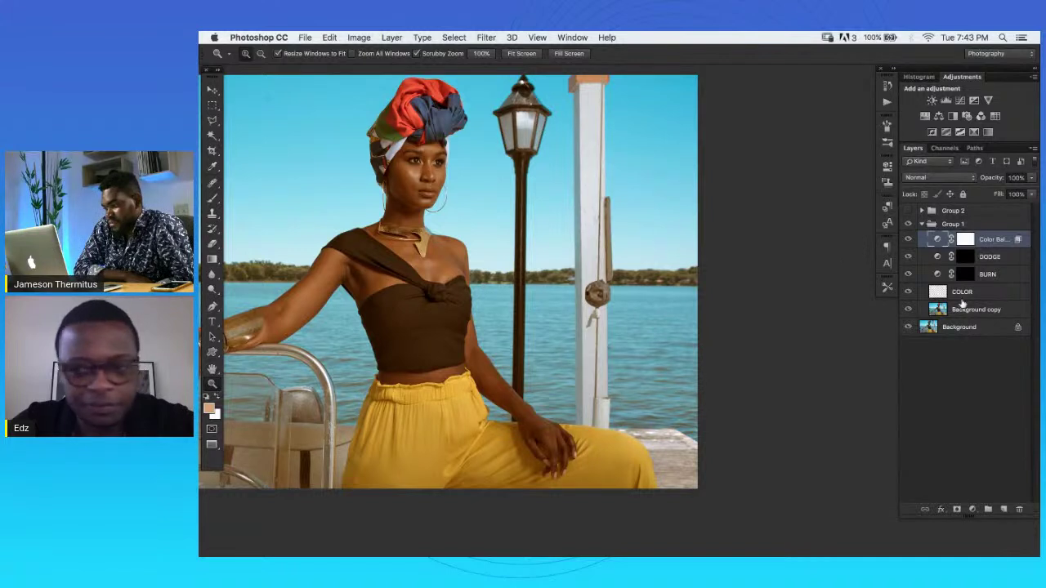
Split the Underlying Layer black slider in Blend If to about 87/119 so the tint spares the shadows.
{"action": "double_click", "coordinate": [1012, 240]}
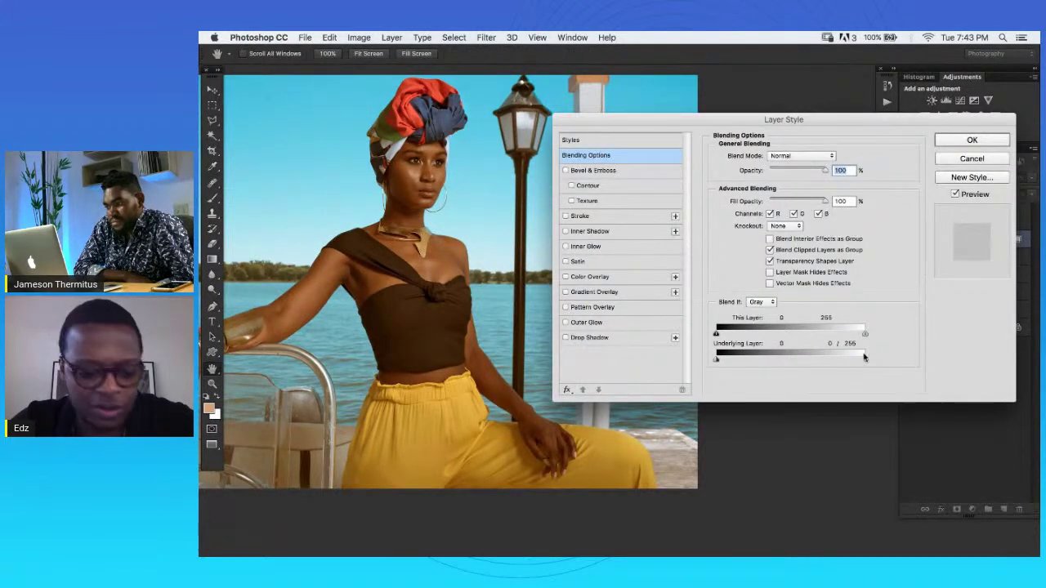
{"action": "left_click_drag", "start_coordinate": [717, 359], "coordinate": [866, 359]}
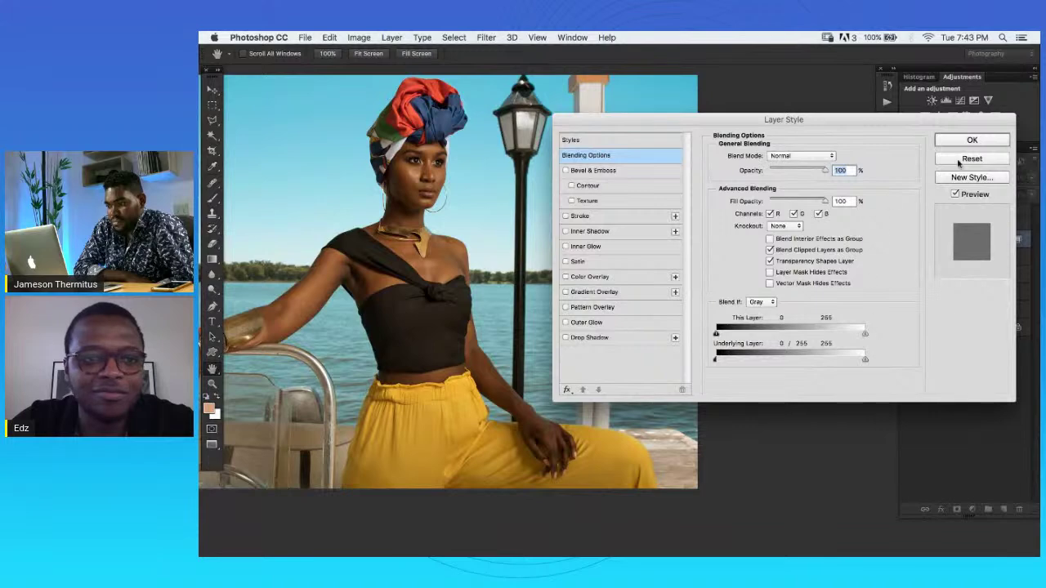
{"action": "left_click", "coordinate": [973, 140]}
{"action": "left_click", "coordinate": [908, 239]}
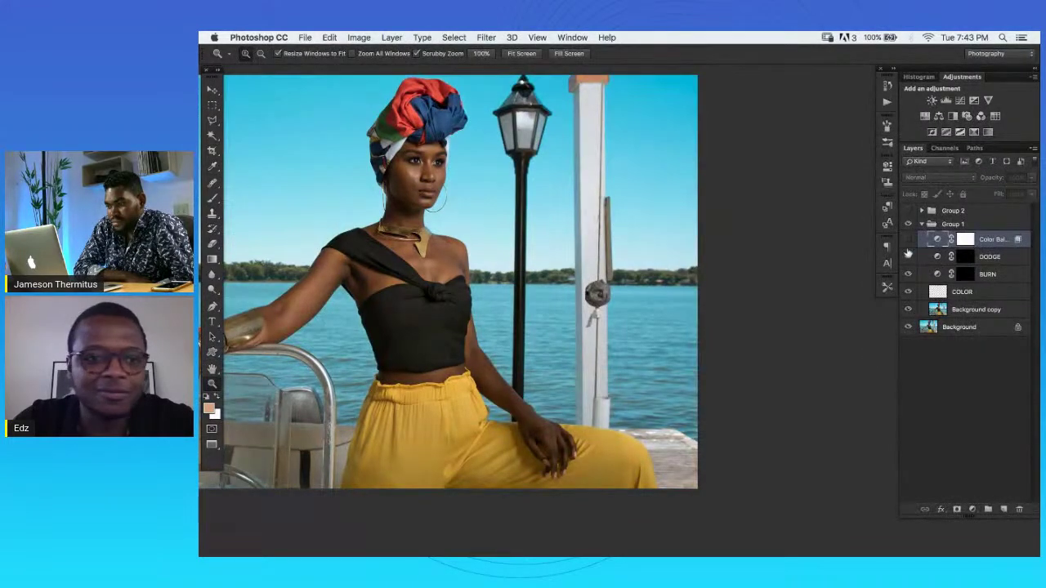
{"action": "left_click", "coordinate": [908, 239]}
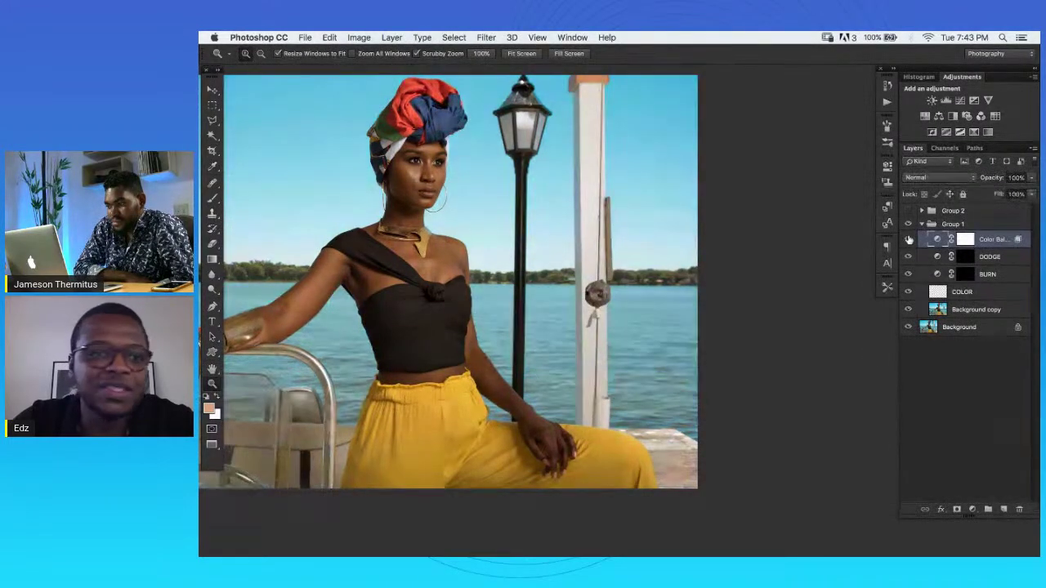
{"action": "double_click", "coordinate": [1018, 241]}
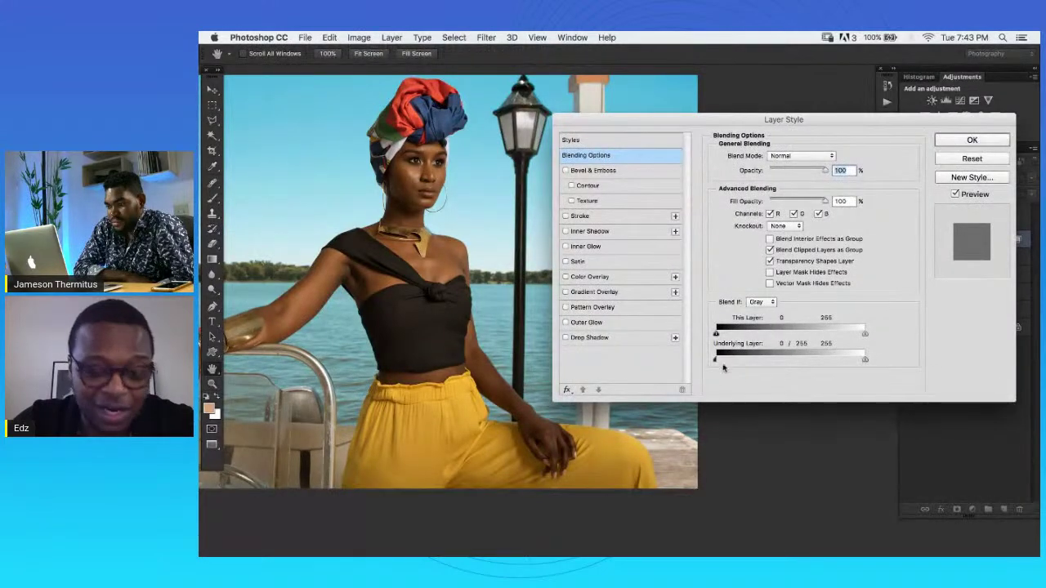
{"action": "left_click_drag", "start_coordinate": [720, 359], "coordinate": [761, 357]}
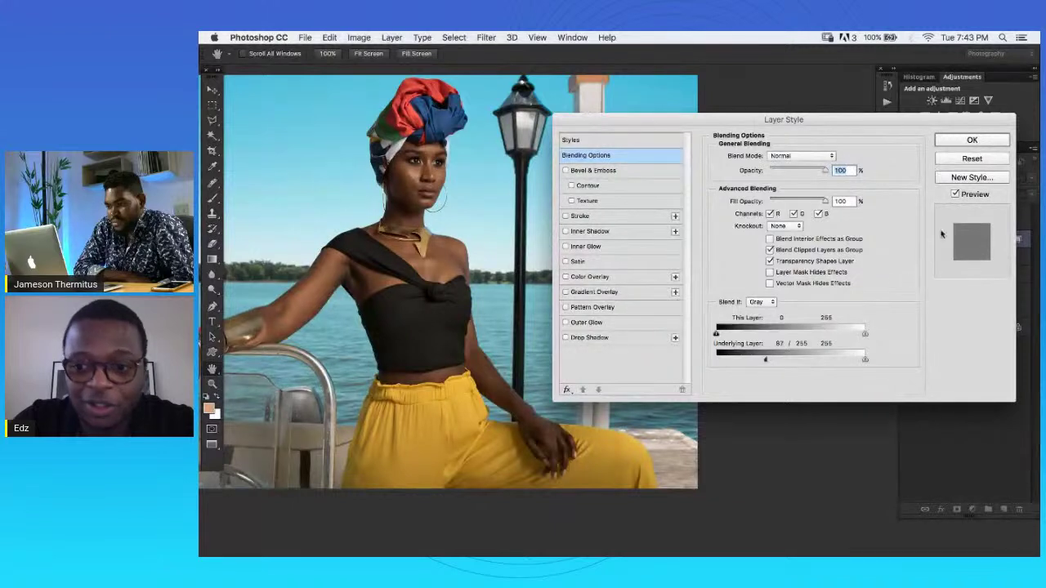
{"action": "left_click_drag", "start_coordinate": [773, 363], "coordinate": [791, 363]}
{"action": "left_click", "coordinate": [973, 141]}
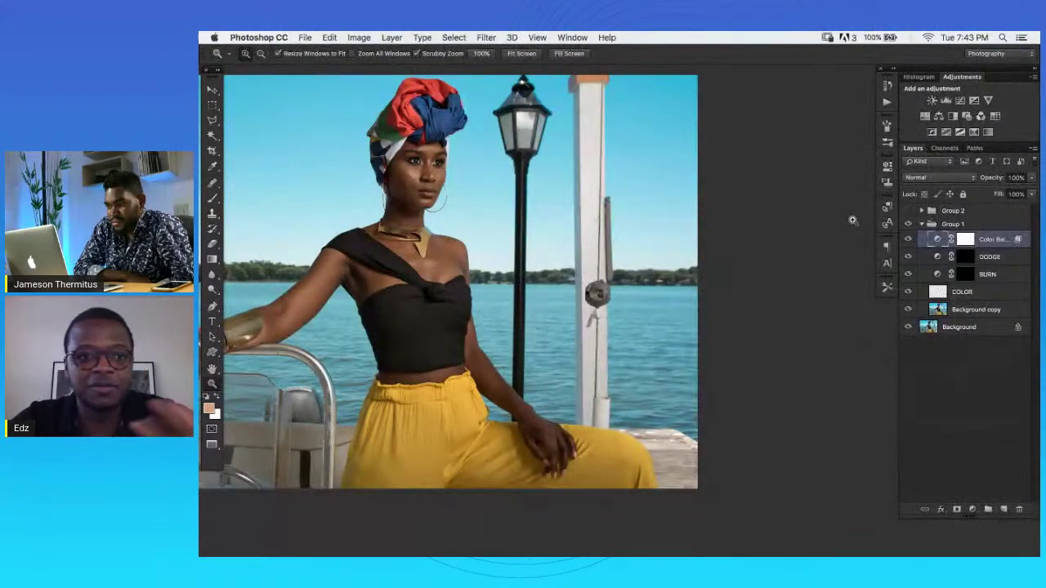
Toggle Color Balance 1 off and on to compare the warmed skin tones.
{"action": "scroll", "coordinate": [442, 254], "scroll_direction": "left", "scroll_amount": 3}
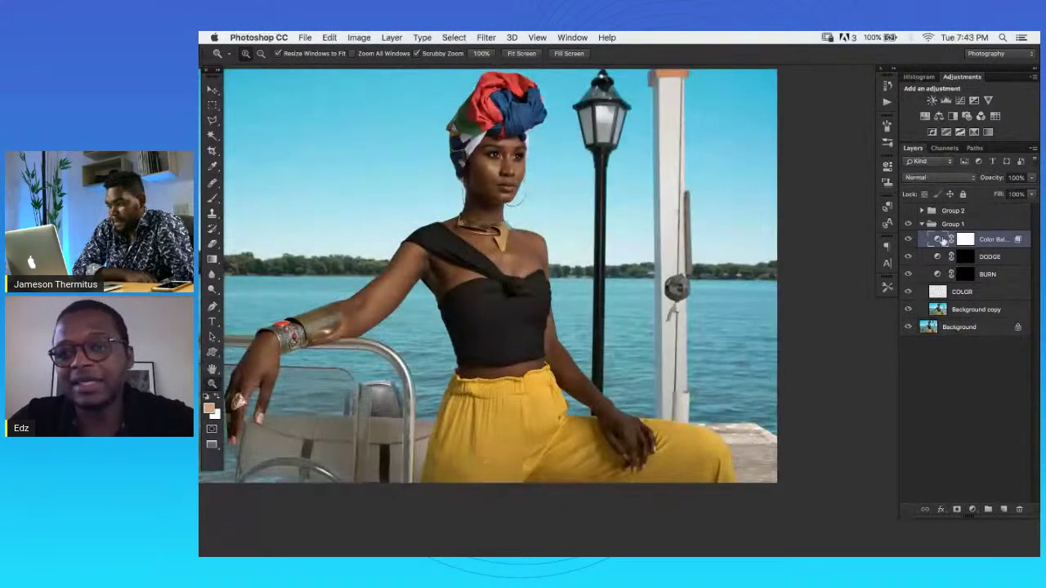
{"action": "left_click", "coordinate": [908, 239]}
{"action": "left_click", "coordinate": [908, 239]}
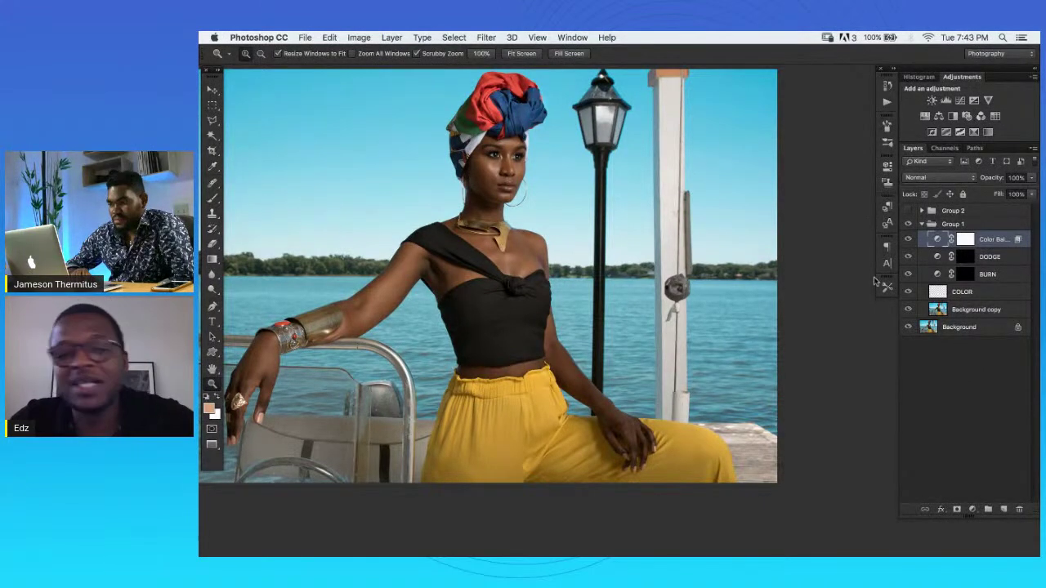
Zoom in on the nose and lips, out to the whole photo, then back to a face close-up.
{"action": "left_click", "coordinate": [507, 156]}
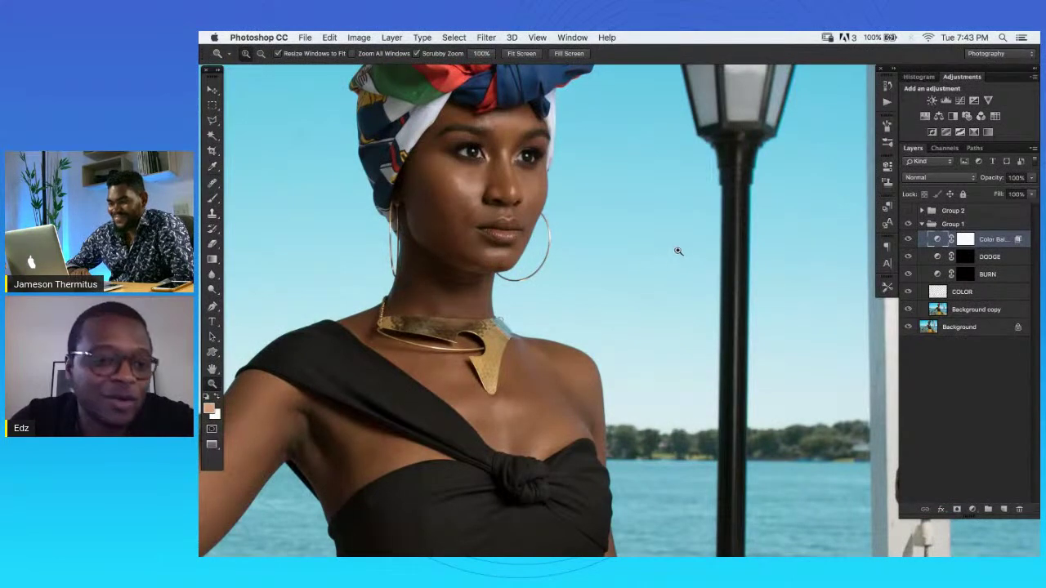
{"action": "left_click", "coordinate": [451, 190]}
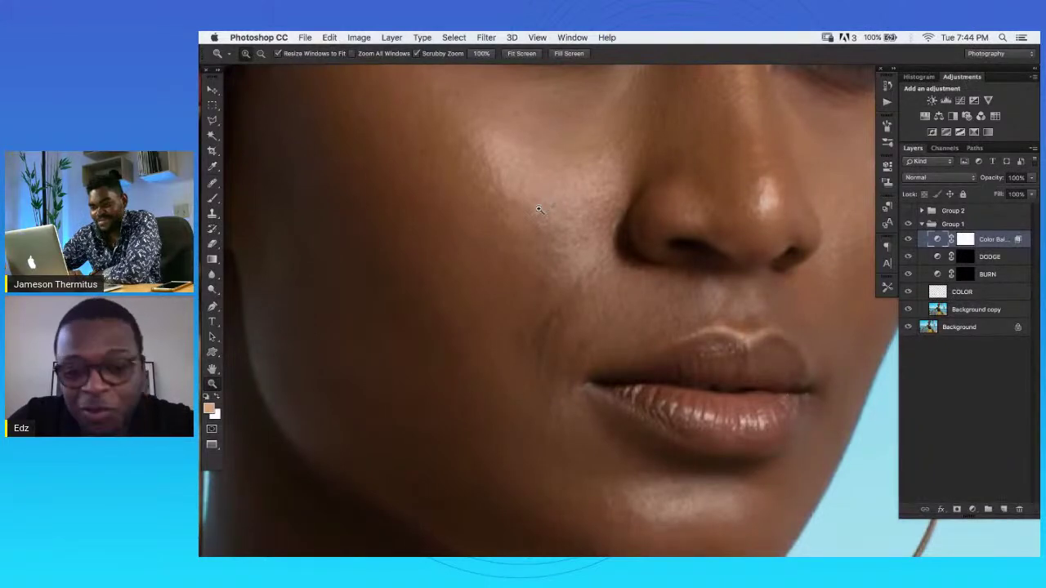
{"action": "left_click", "coordinate": [707, 183], "text": "alt"}
{"action": "left_click", "coordinate": [787, 218], "text": "alt"}
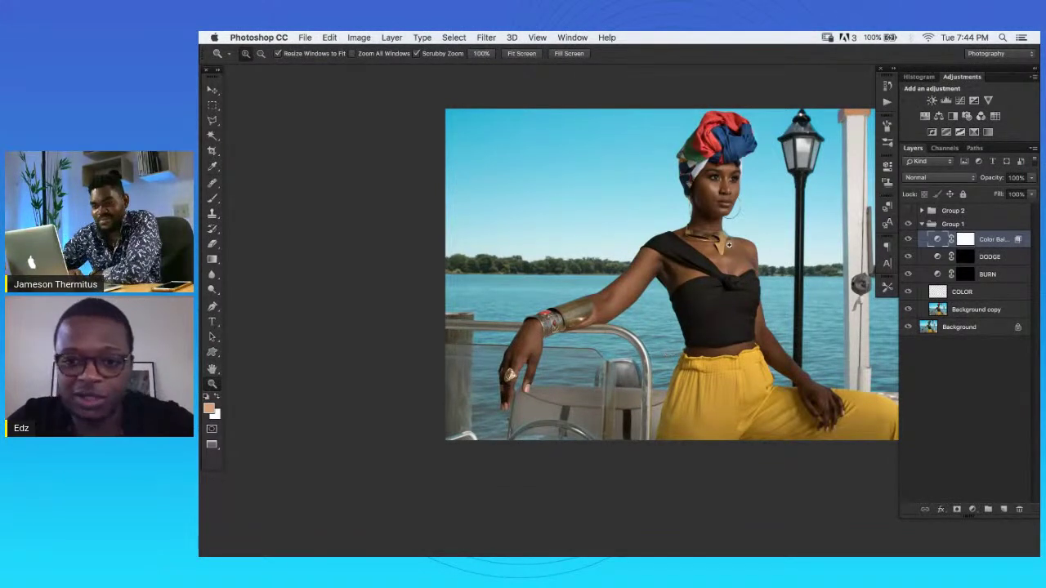
{"action": "left_click", "coordinate": [751, 185]}
{"action": "left_click", "coordinate": [779, 168]}
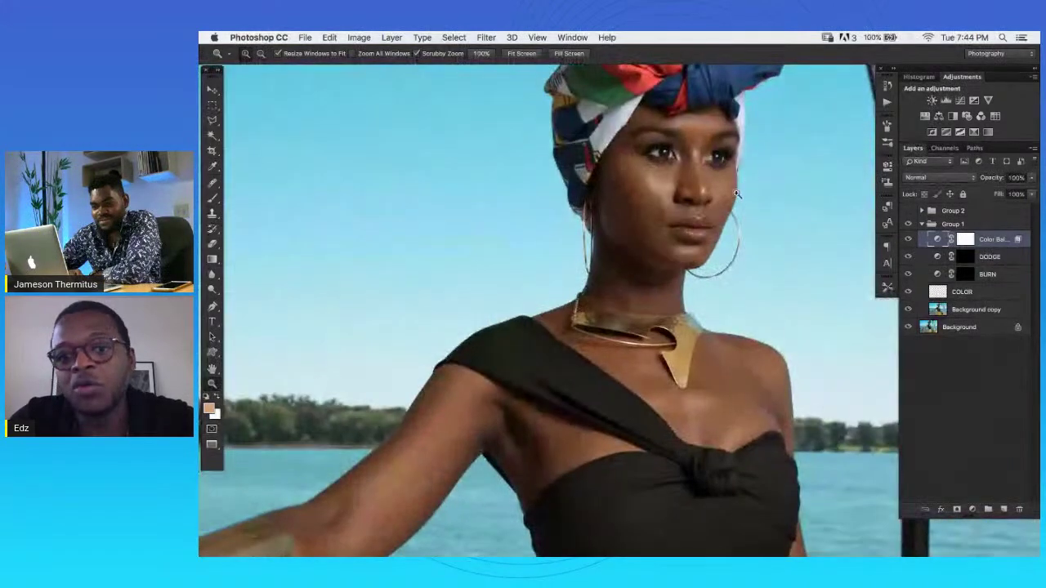
{"action": "left_click", "coordinate": [727, 154]}
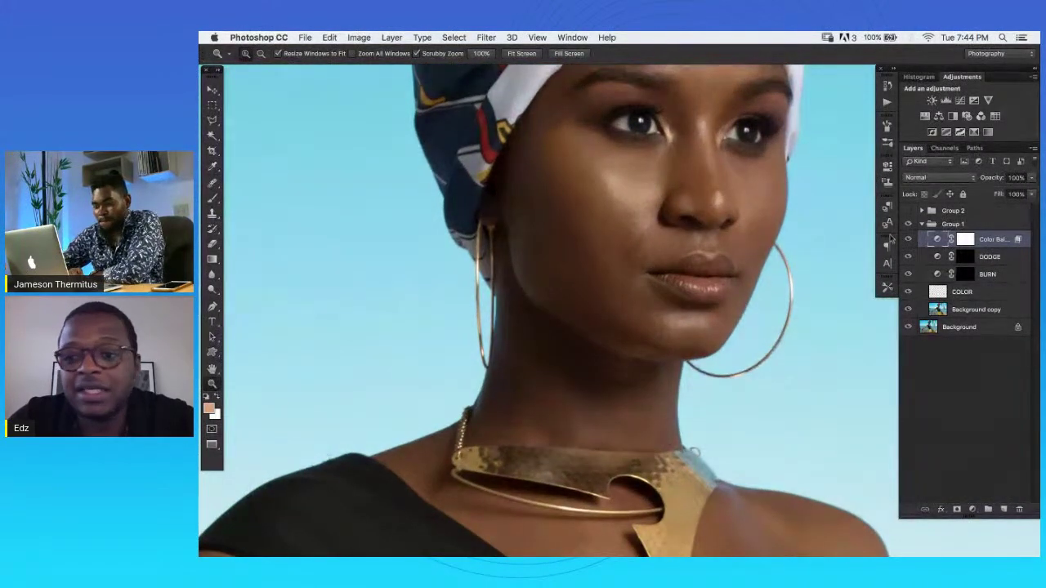
Turn on Group 2 to make the portrait black and white, centring the face.
{"action": "left_click", "coordinate": [907, 211]}
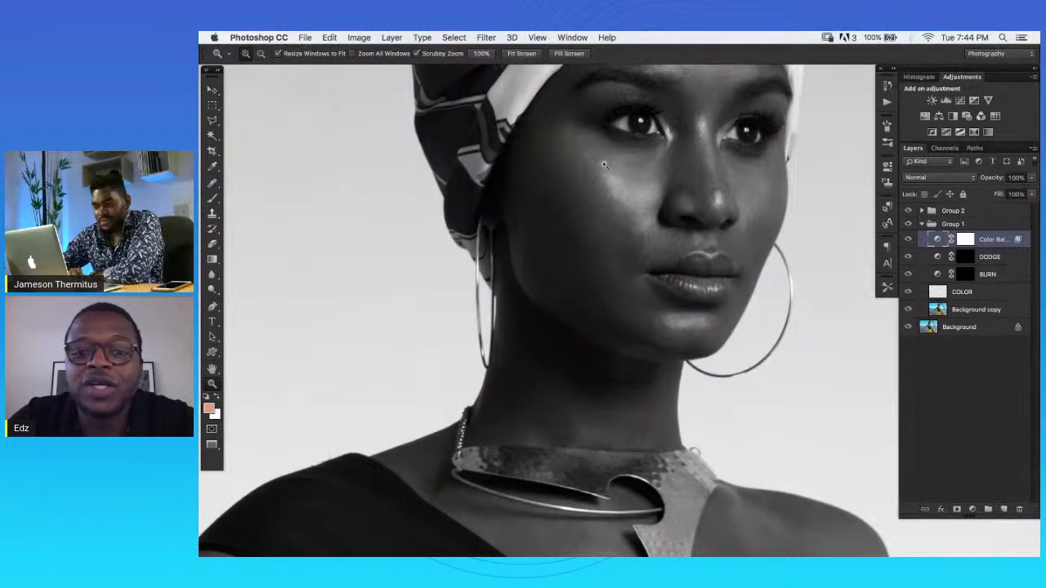
{"action": "left_click_drag", "start_coordinate": [726, 212], "coordinate": [654, 296]}
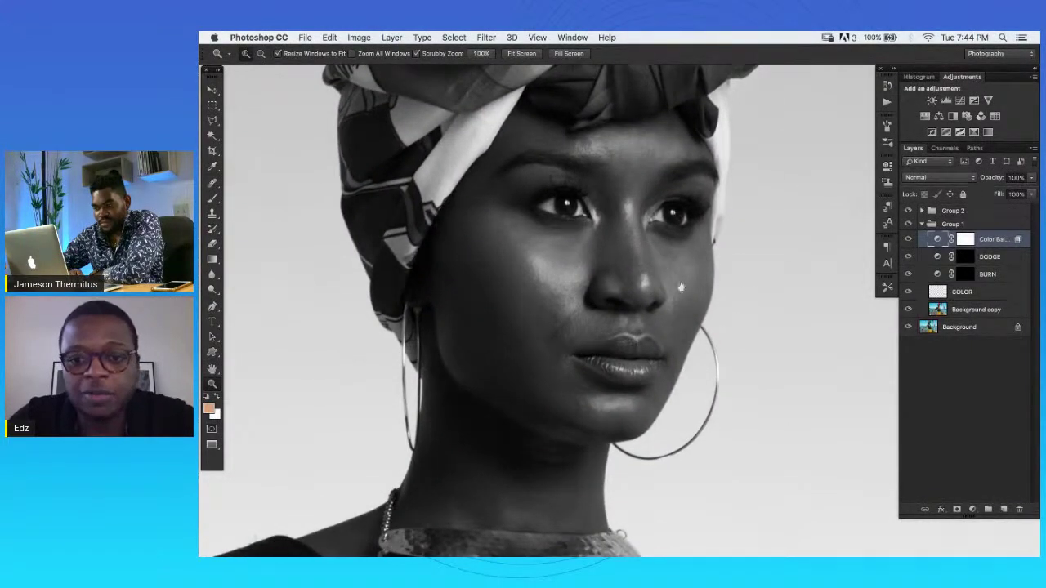
{"action": "scroll", "coordinate": [690, 311], "scroll_direction": "down", "scroll_amount": 2}
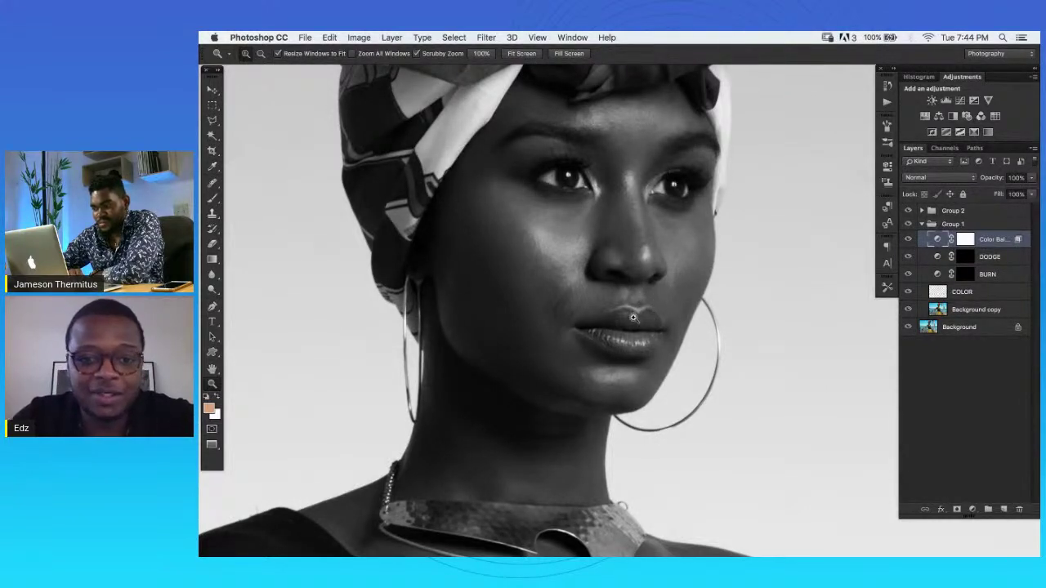
Zoom in below the nose, compare Color Balance 1, then delete it from Group 1.
{"action": "left_click", "coordinate": [555, 284]}
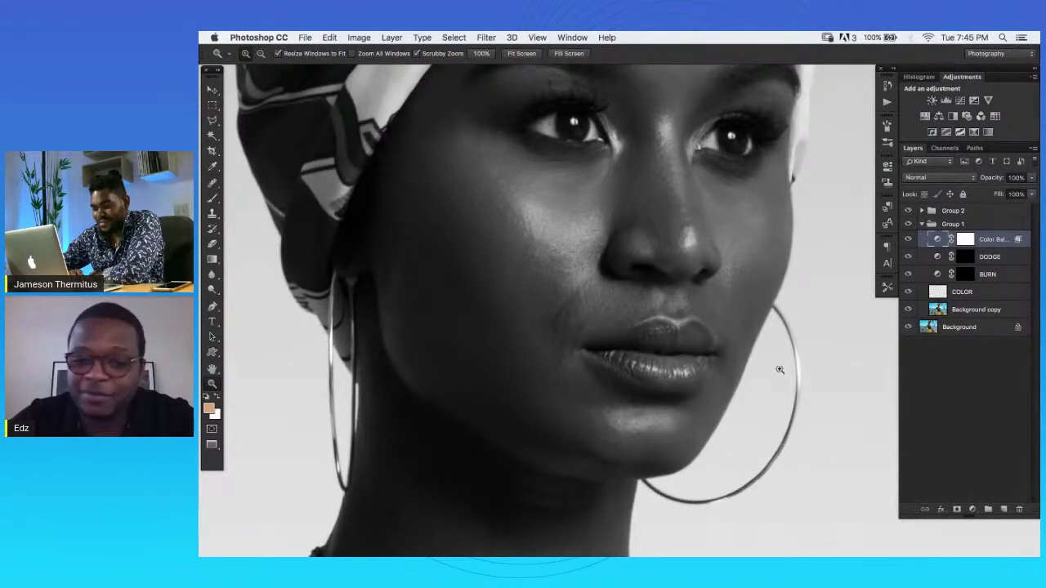
{"action": "left_click", "coordinate": [751, 323], "text": "alt"}
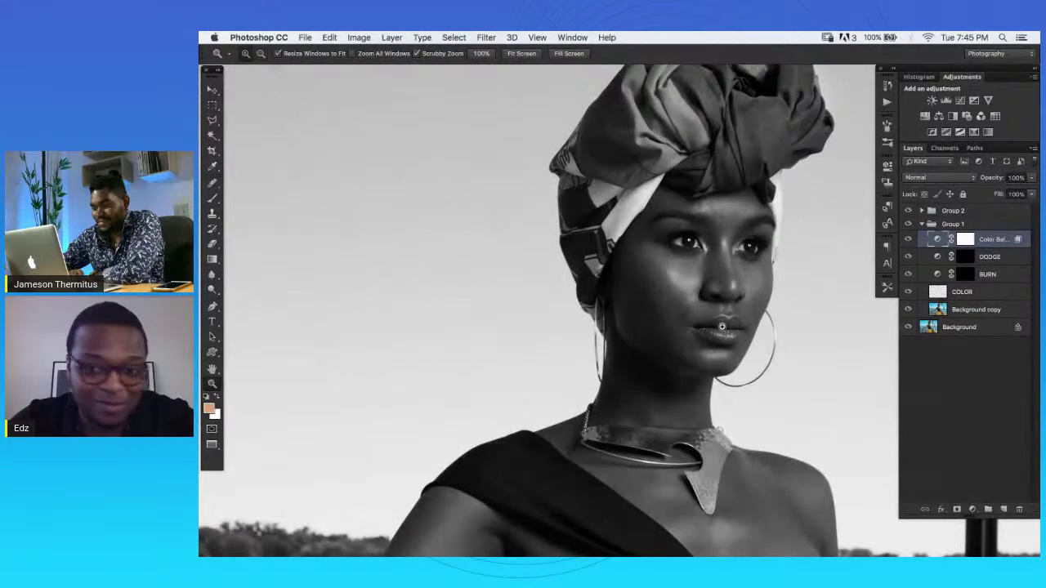
{"action": "left_click", "coordinate": [755, 295]}
{"action": "left_click", "coordinate": [755, 295]}
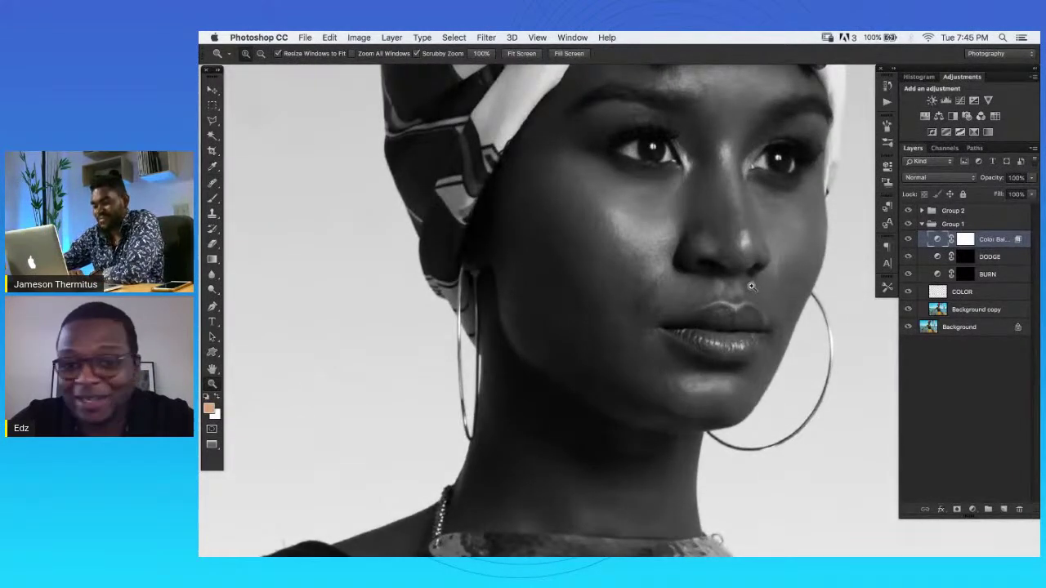
{"action": "left_click", "coordinate": [907, 238]}
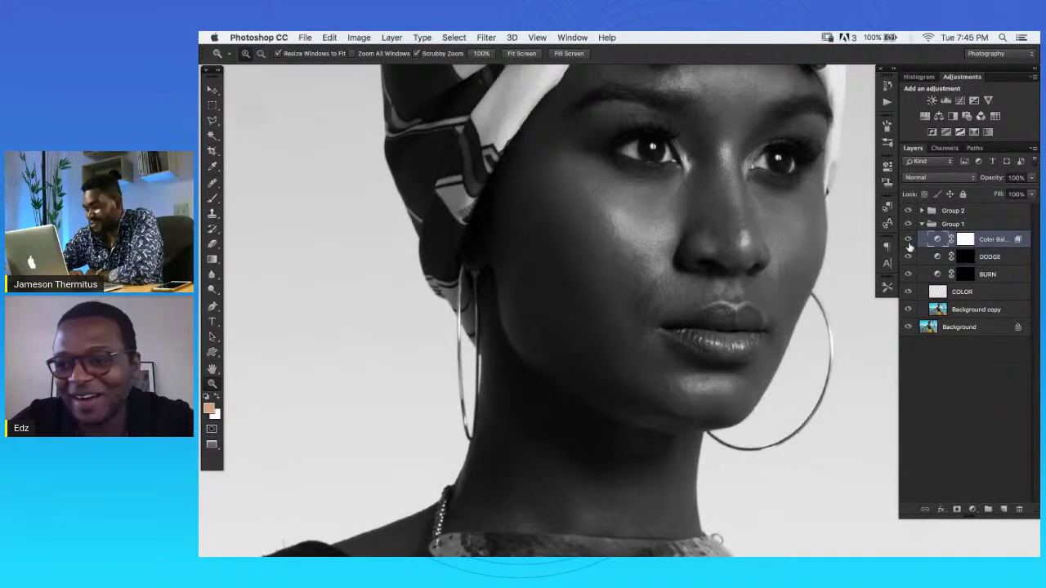
{"action": "key", "text": "Delete"}
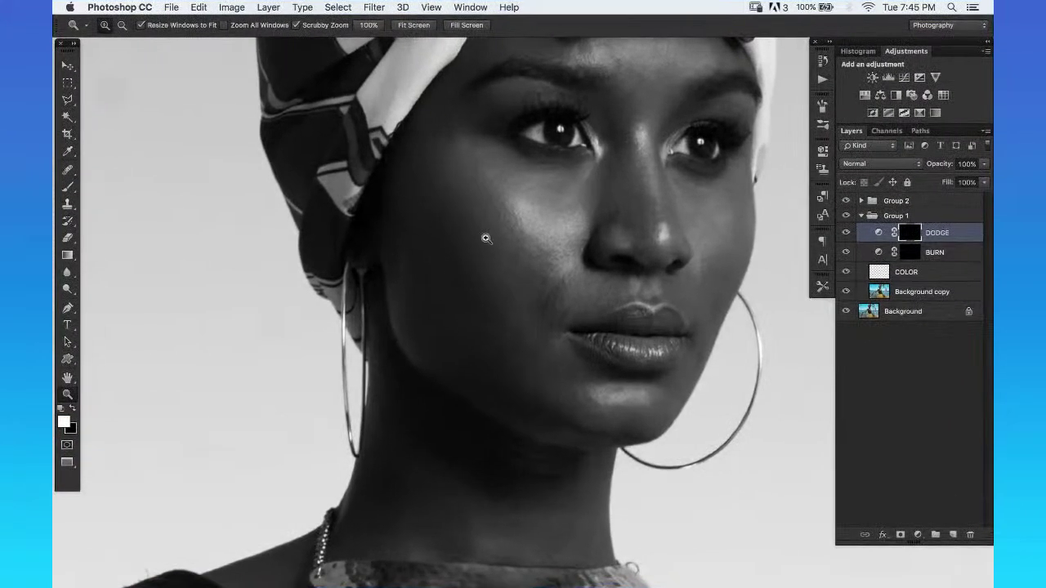
Zoom in on the cheek with the brush active, setting its size to 3 then 4.
{"action": "left_click", "coordinate": [487, 238]}
{"action": "key", "text": "b"}
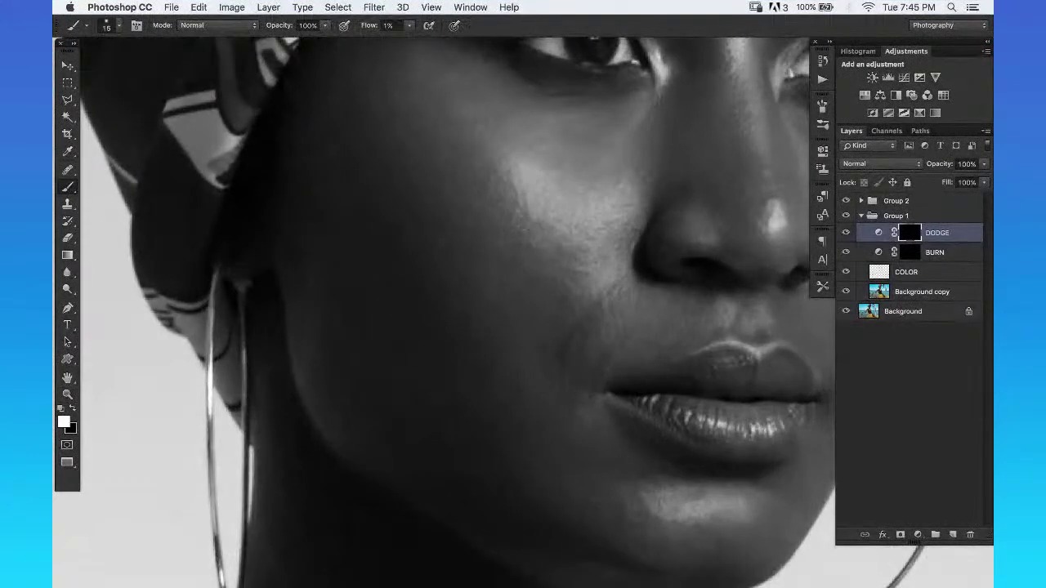
{"action": "scroll", "coordinate": [579, 280], "scroll_direction": "down", "scroll_amount": 3}
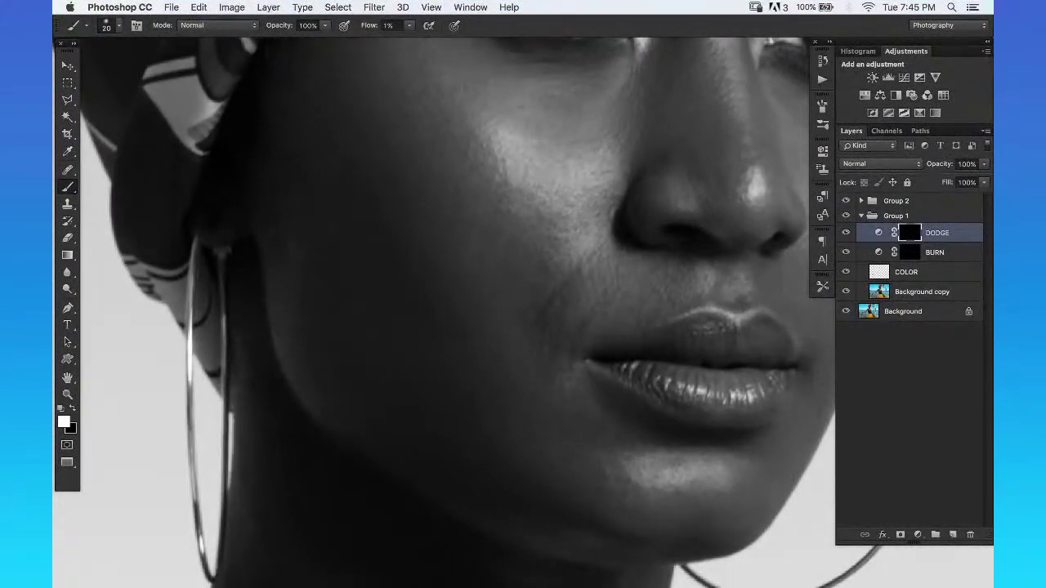
{"action": "key", "text": "z"}
{"action": "left_click", "coordinate": [529, 187]}
{"action": "key", "text": "b"}
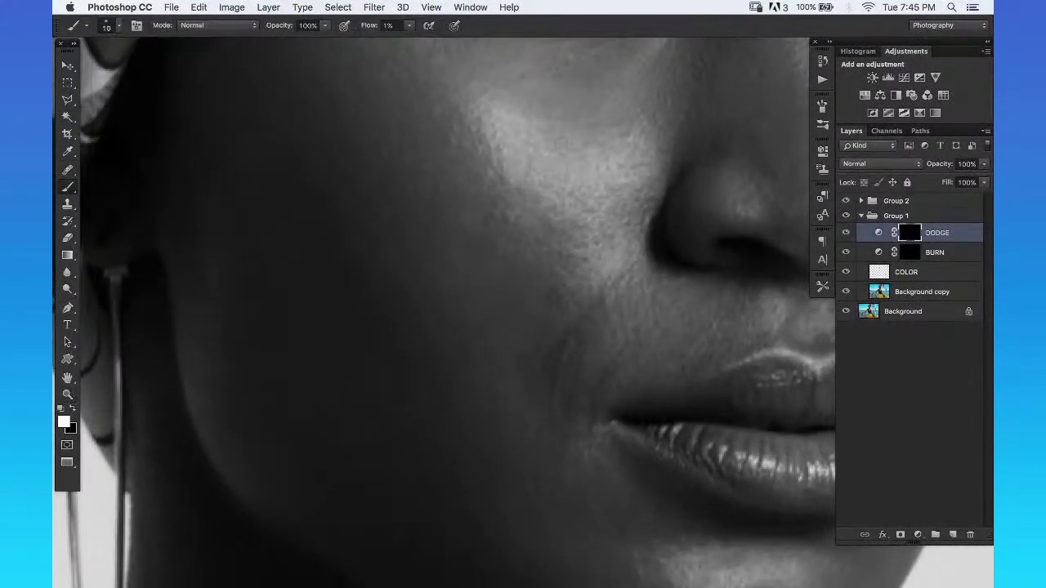
{"action": "key", "text": "z"}
{"action": "left_click", "coordinate": [575, 170]}
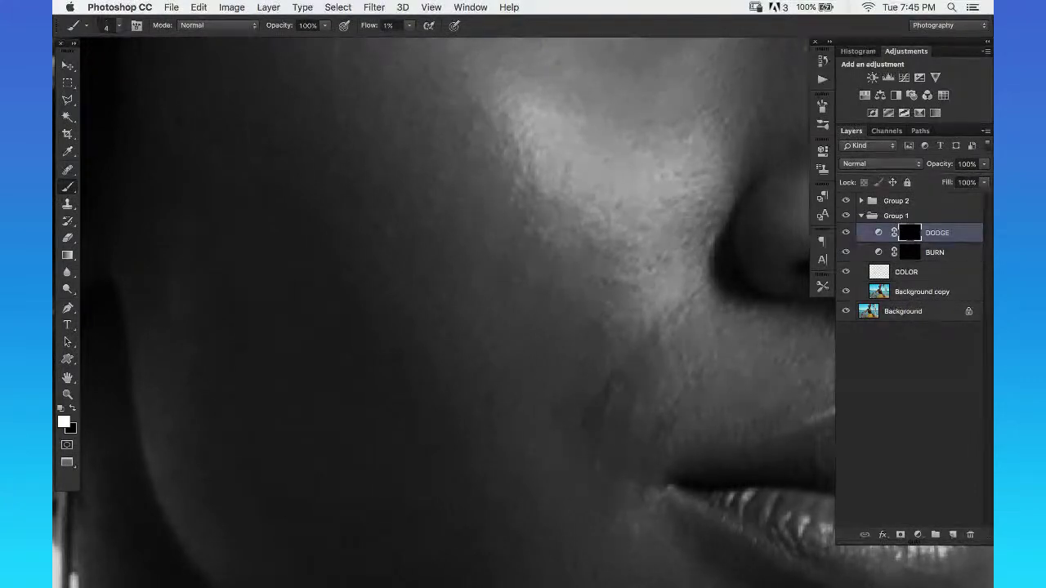
{"action": "key", "text": "bracketleft"}
{"action": "scroll", "coordinate": [590, 196], "scroll_direction": "right", "scroll_amount": 2}
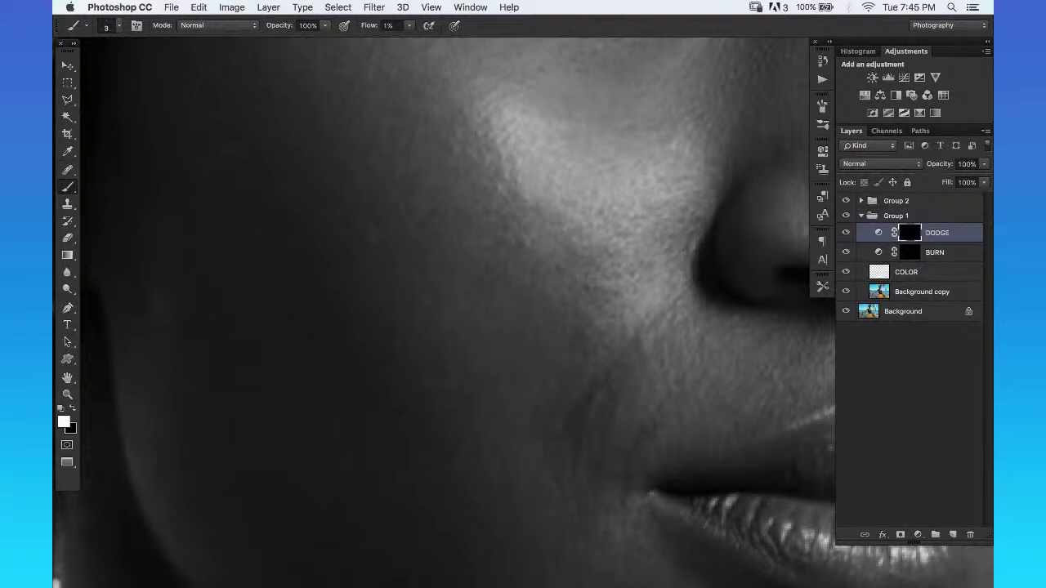
{"action": "key", "text": "]"}
Rotate the canvas view to tilt the face and pan along the cheek highlight.
{"action": "key", "text": "r"}
{"action": "left_click_drag", "start_coordinate": [539, 270], "coordinate": [547, 343]}
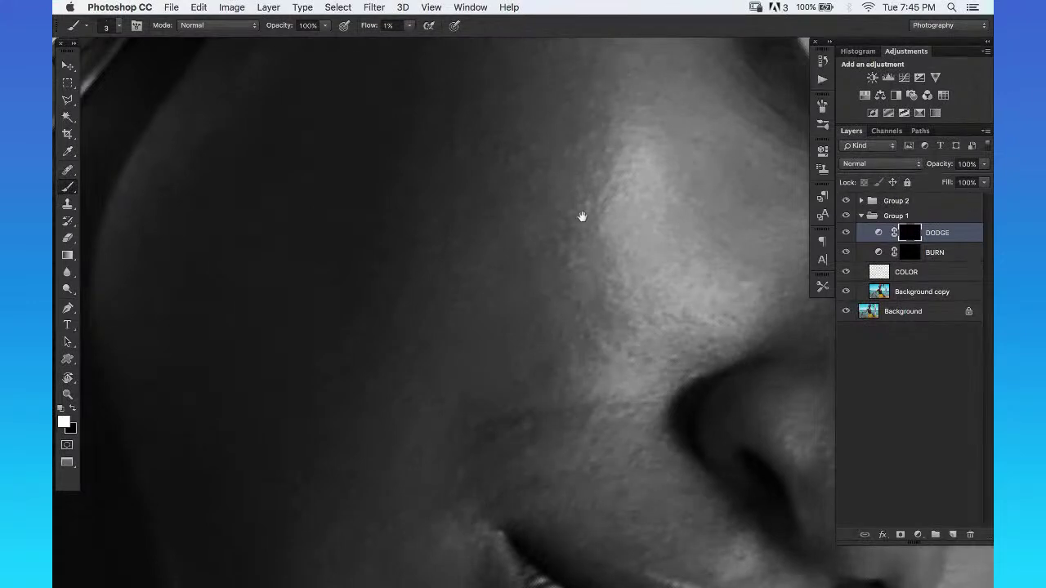
{"action": "left_click_drag", "start_coordinate": [579, 214], "coordinate": [564, 196]}
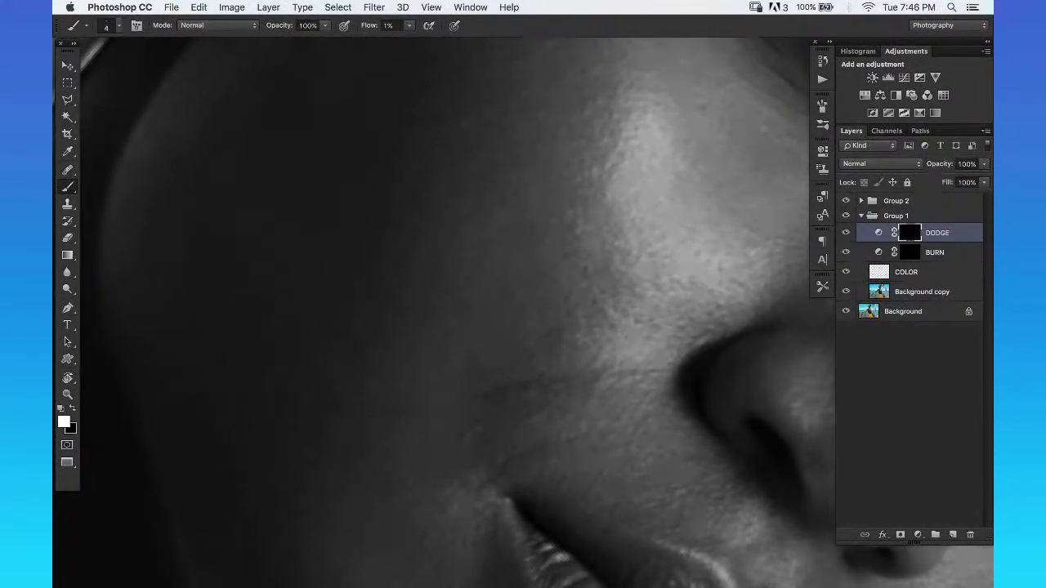
{"action": "scroll", "coordinate": [584, 194], "scroll_direction": "right", "scroll_amount": 2}
{"action": "scroll", "coordinate": [584, 193], "scroll_direction": "down", "scroll_amount": 1}
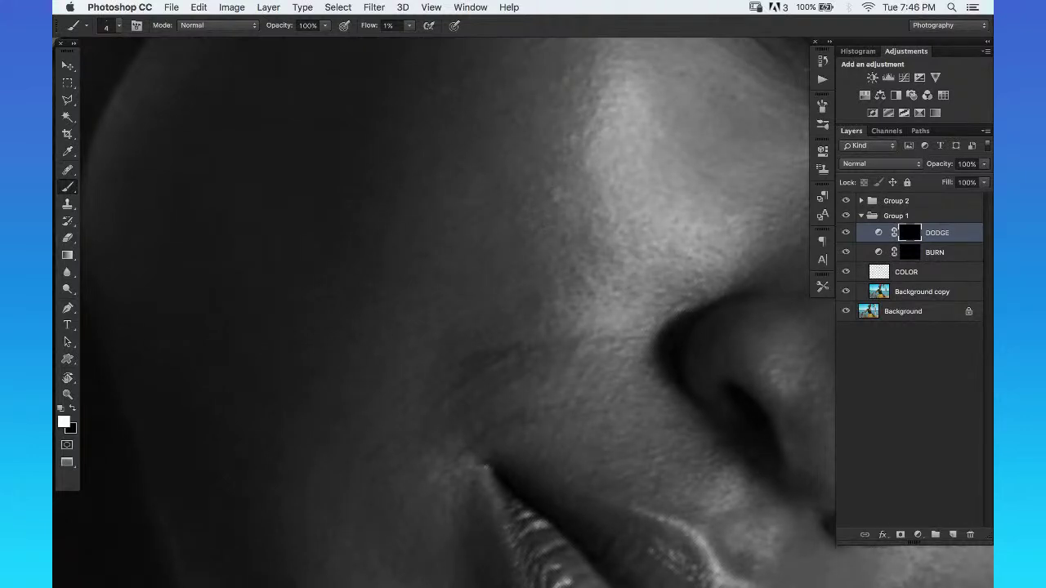
{"action": "scroll", "coordinate": [566, 294], "scroll_direction": "down", "scroll_amount": 5}
{"action": "scroll", "coordinate": [588, 252], "scroll_direction": "left", "scroll_amount": 1}
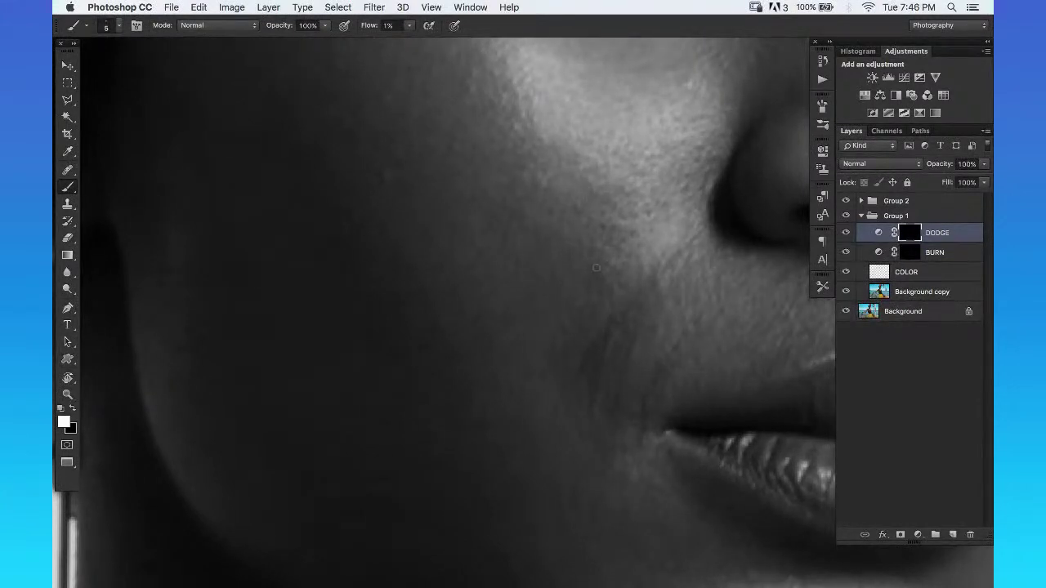
{"action": "scroll", "coordinate": [611, 249], "scroll_direction": "down", "scroll_amount": 3}
{"action": "scroll", "coordinate": [611, 250], "scroll_direction": "right", "scroll_amount": 2}
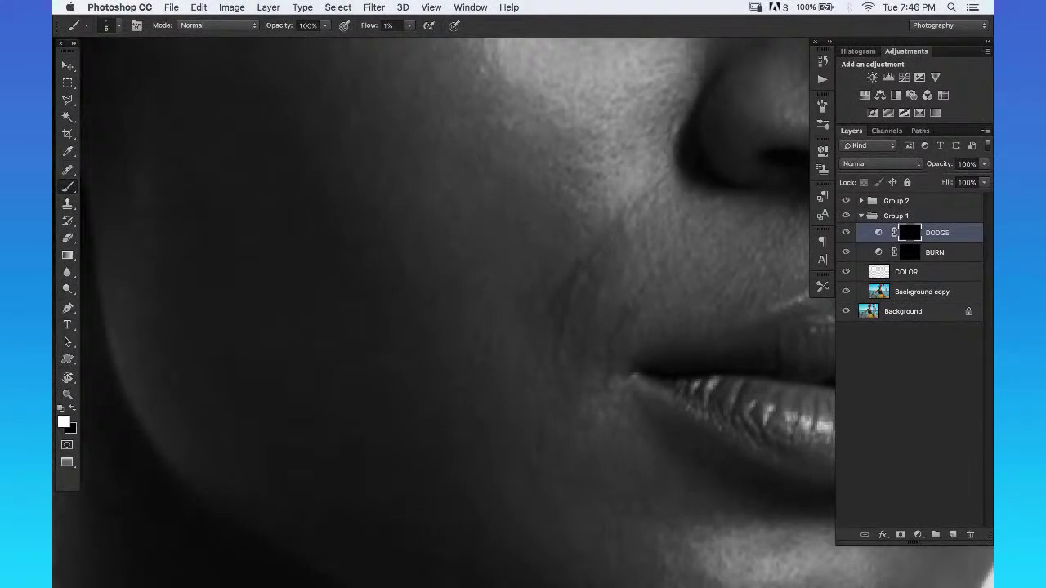
Paint the cheek highlight white at 1% flow, ending with the brush at size 3.
{"action": "key", "text": "bracketleft"}
{"action": "scroll", "coordinate": [665, 273], "scroll_direction": "right", "scroll_amount": 3}
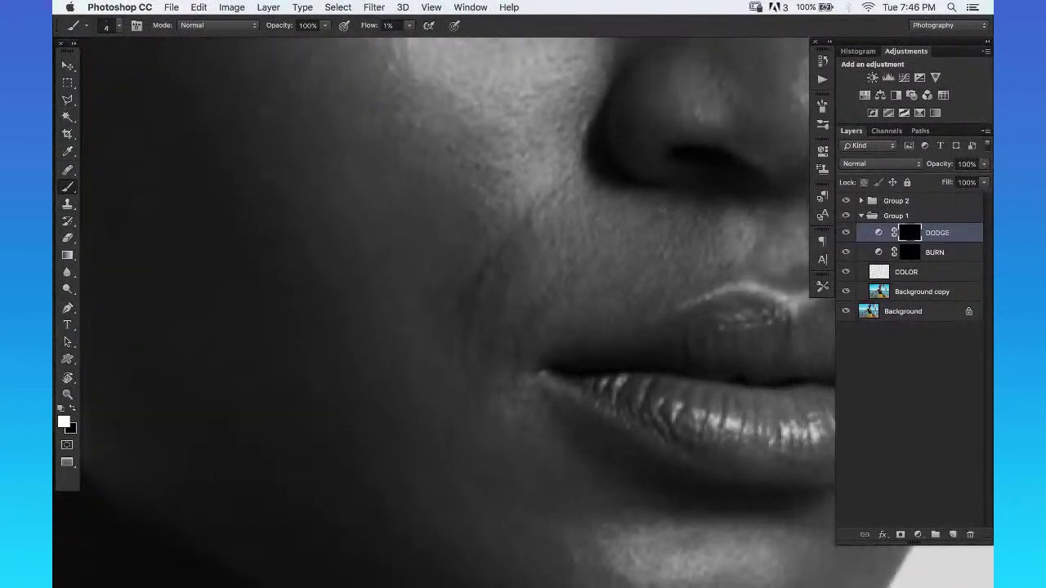
{"action": "key", "text": "bracketright"}
{"action": "scroll", "coordinate": [537, 198], "scroll_direction": "up", "scroll_amount": 4}
{"action": "scroll", "coordinate": [537, 199], "scroll_direction": "left", "scroll_amount": 2}
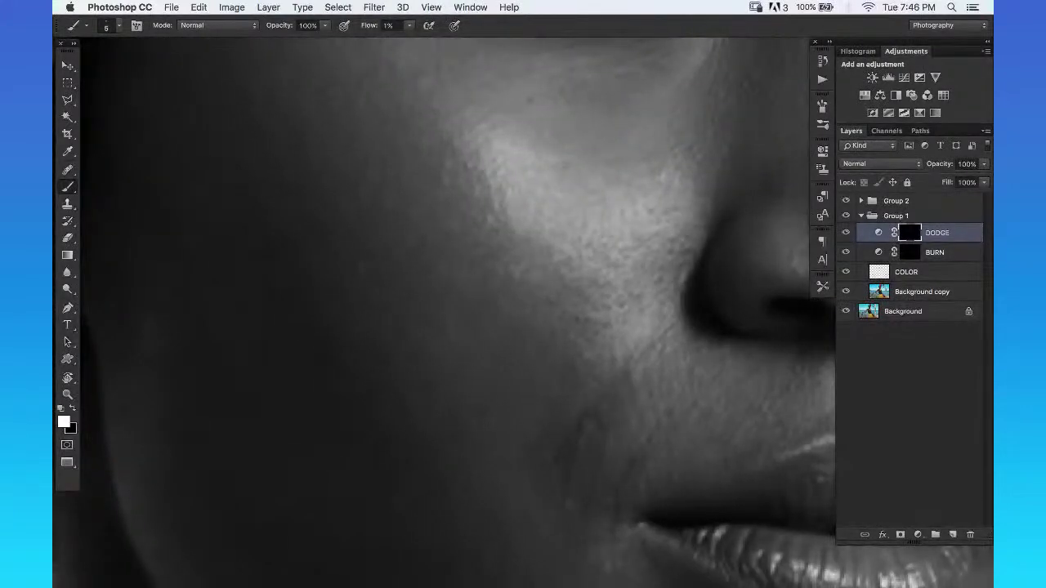
{"action": "key", "text": "bracketleft"}
{"action": "key", "text": "bracketleft"}
{"action": "scroll", "coordinate": [514, 231], "scroll_direction": "up", "scroll_amount": 2}
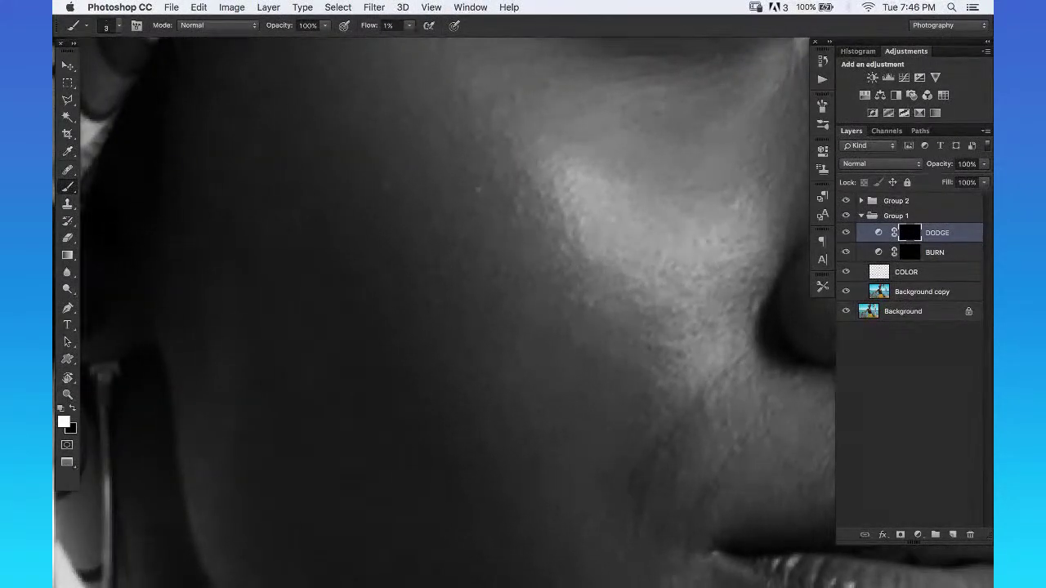
{"action": "scroll", "coordinate": [548, 261], "scroll_direction": "down", "scroll_amount": 3}
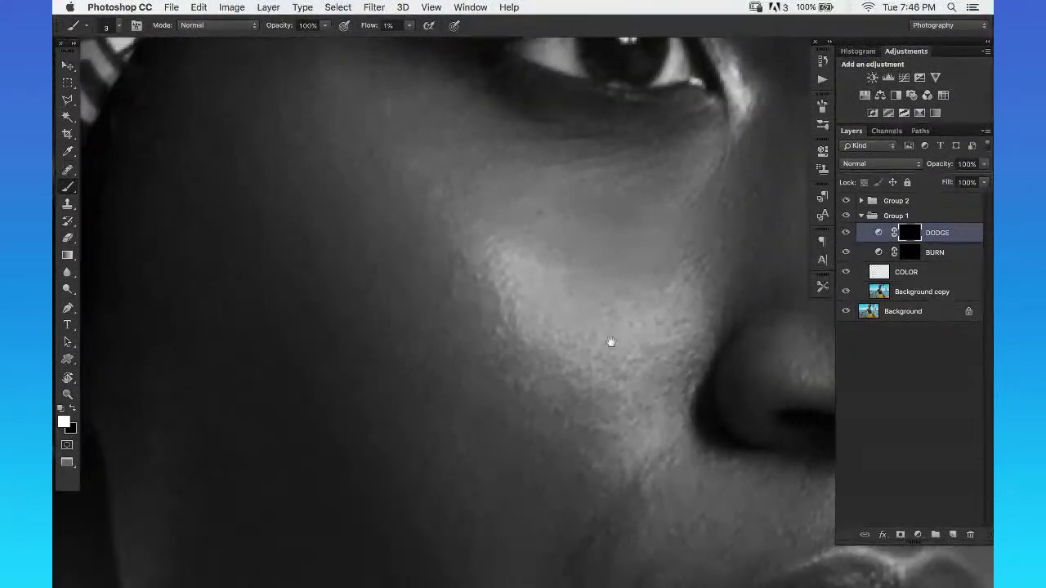
{"action": "scroll", "coordinate": [645, 291], "scroll_direction": "up", "scroll_amount": 3}
{"action": "key", "text": "z"}
{"action": "scroll", "coordinate": [567, 311], "scroll_direction": "down", "scroll_amount": 3}
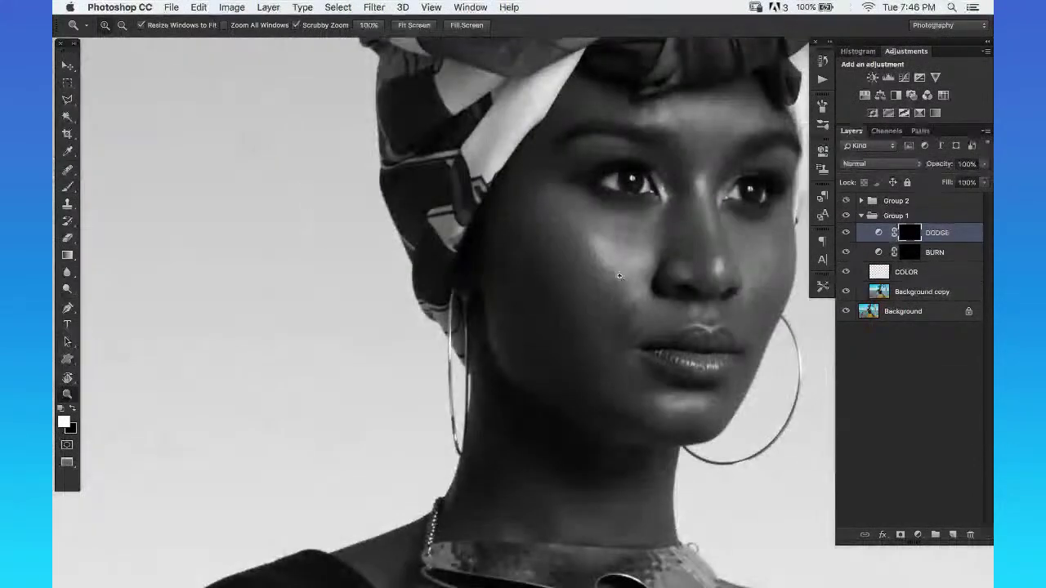
{"action": "scroll", "coordinate": [665, 250], "scroll_direction": "up", "scroll_amount": 3}
Touch up the shadowed cheek on the BURN layer with a resized brush, then return to DODGE.
{"action": "key", "text": "b"}
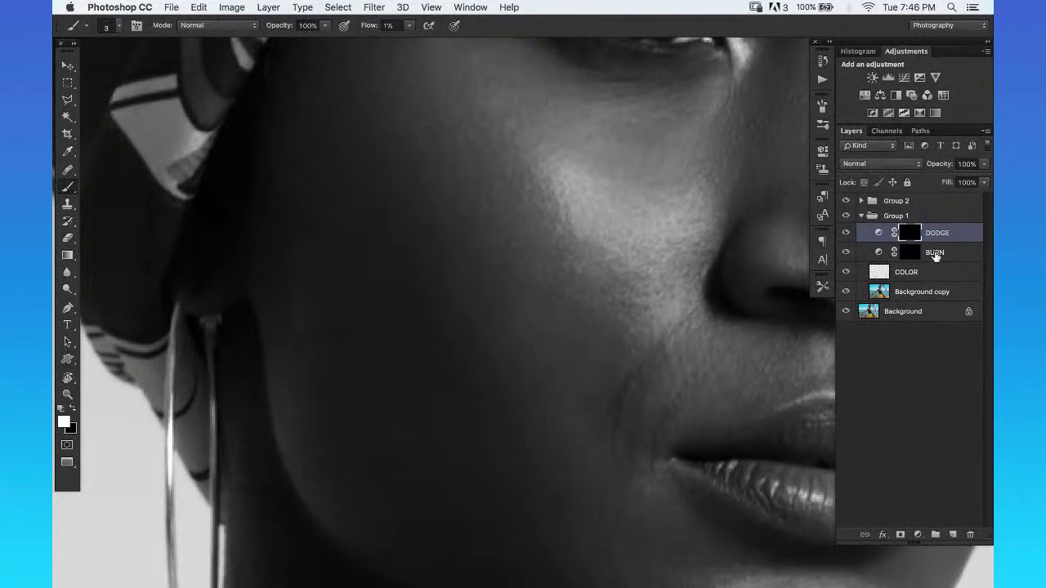
{"action": "left_click", "coordinate": [928, 253]}
{"action": "left_click_drag", "start_coordinate": [585, 264], "coordinate": [599, 184]}
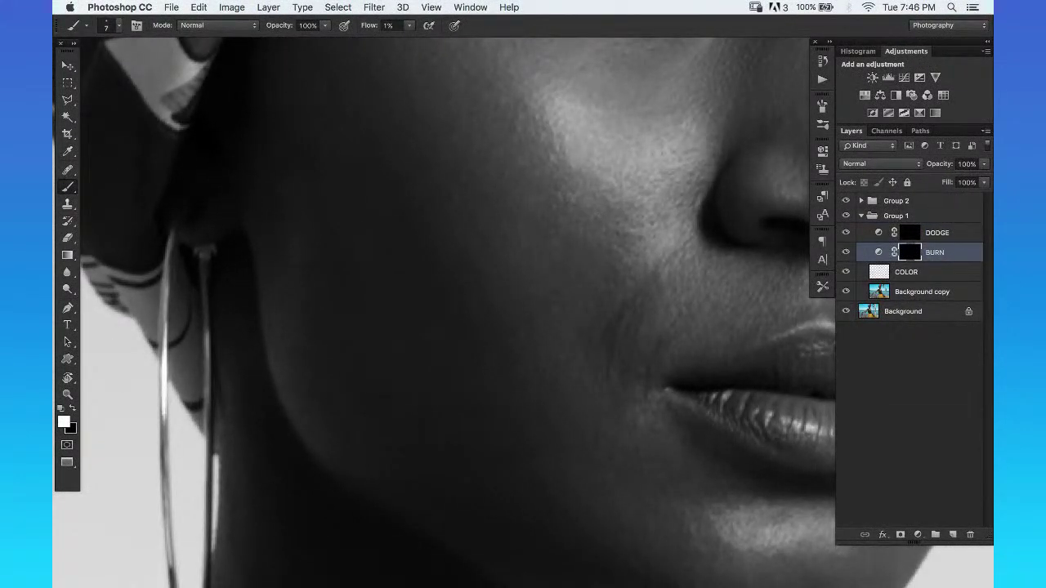
{"action": "key", "text": "bracketleft"}
{"action": "key", "text": "bracketleft"}
{"action": "key", "text": "bracketright"}
{"action": "left_click_drag", "start_coordinate": [594, 166], "coordinate": [541, 238]}
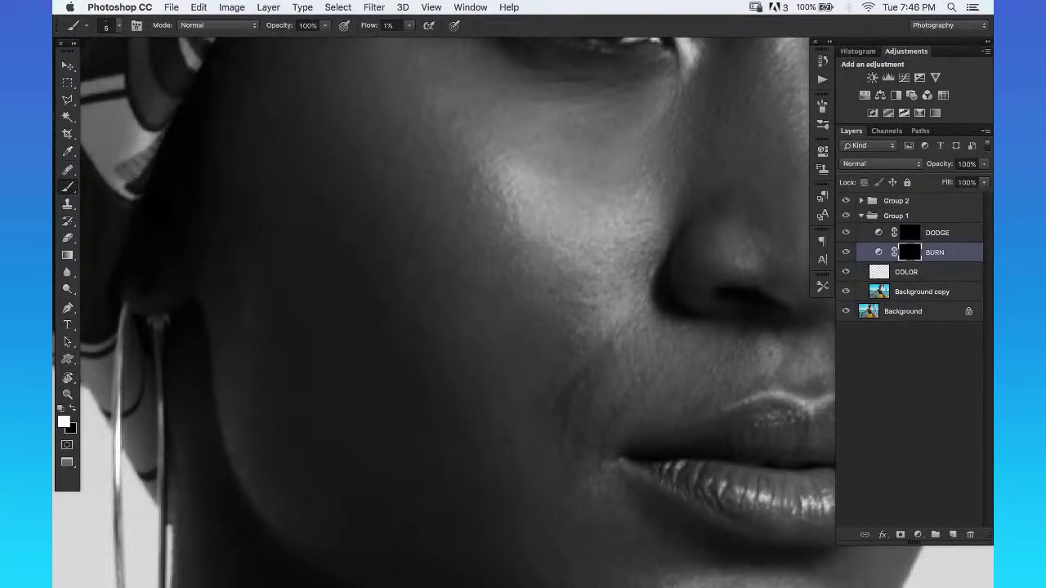
{"action": "left_click", "coordinate": [952, 232]}
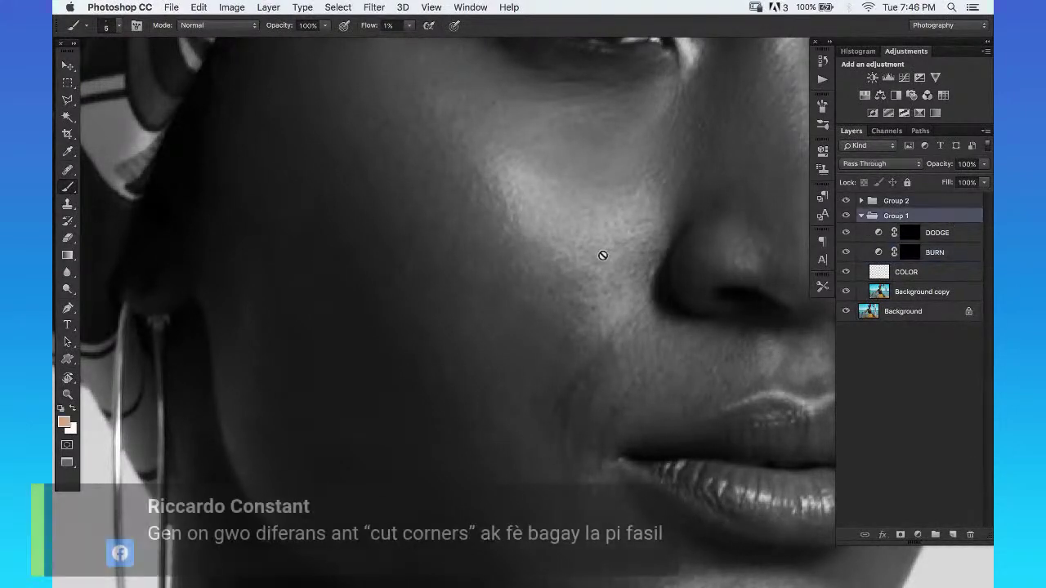
{"action": "key", "text": "bracketleft"}
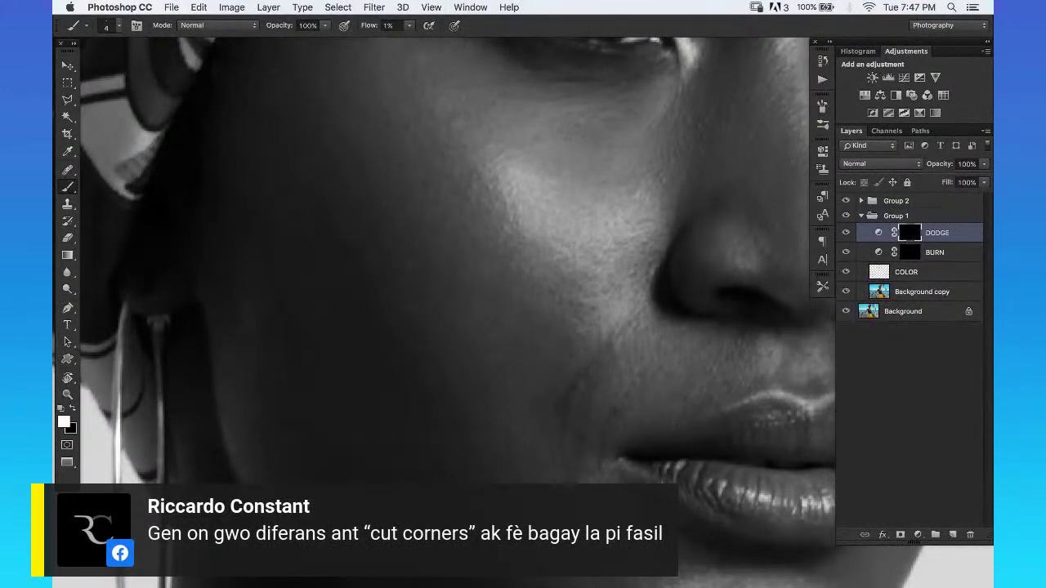
Zoom in and build up the cheek highlight on DODGE at 1% flow, adjusting brush size.
{"action": "scroll", "coordinate": [577, 204], "scroll_direction": "down", "scroll_amount": 3}
{"action": "key", "text": "z"}
{"action": "left_click", "coordinate": [638, 212]}
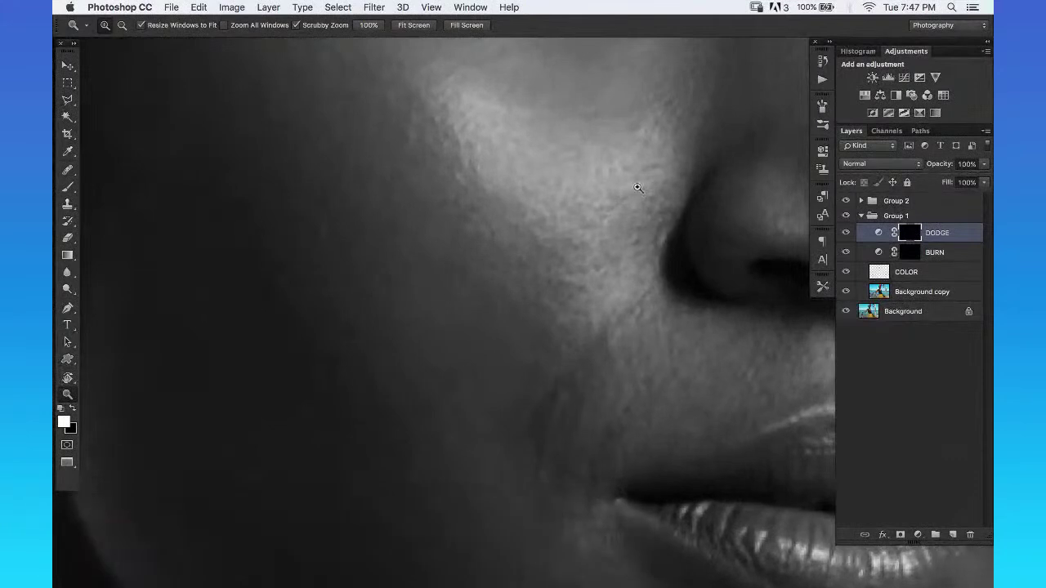
{"action": "key", "text": "b"}
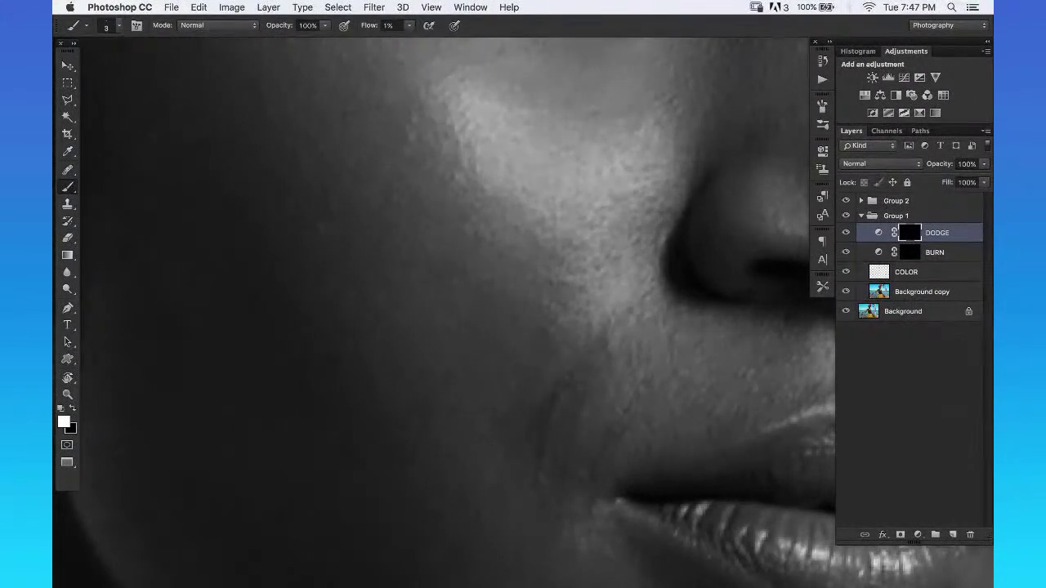
{"action": "key", "text": "bracketright"}
{"action": "scroll", "coordinate": [626, 170], "scroll_direction": "down", "scroll_amount": 3}
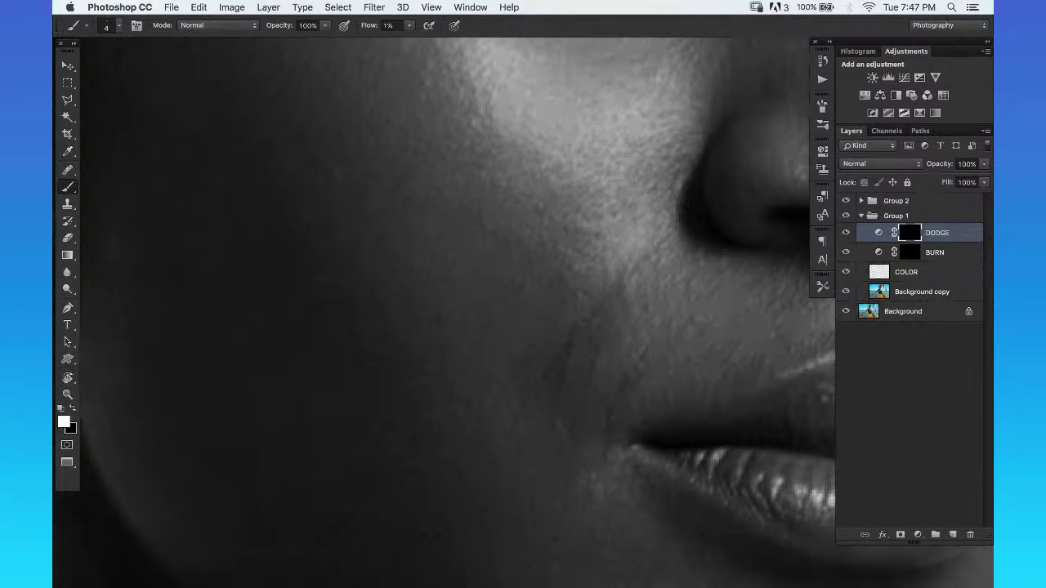
{"action": "scroll", "coordinate": [612, 197], "scroll_direction": "left", "scroll_amount": 3}
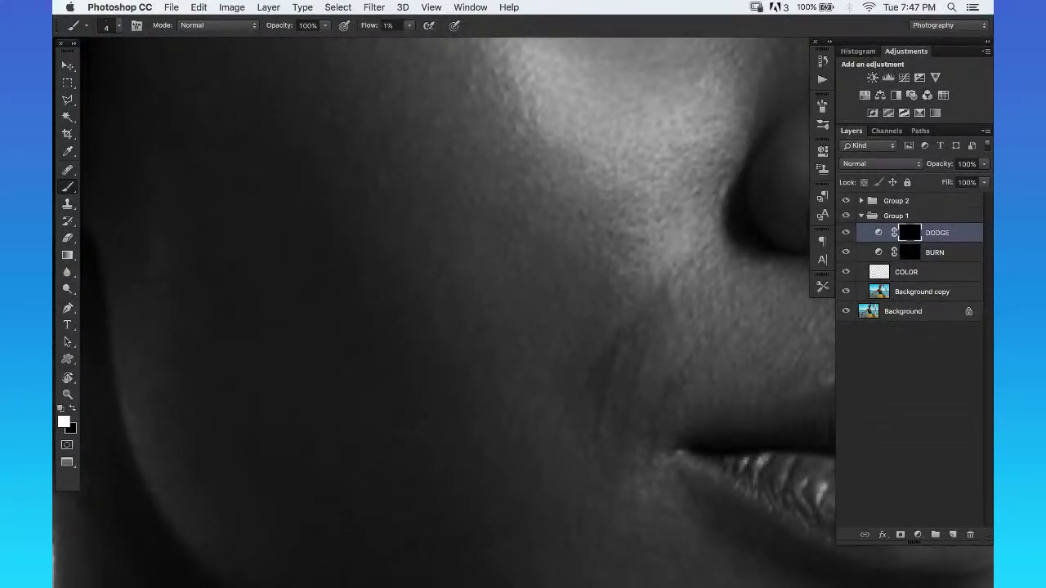
{"action": "key", "text": "bracketleft"}
{"action": "key", "text": "bracketright"}
{"action": "left_click_drag", "start_coordinate": [623, 144], "coordinate": [619, 186]}
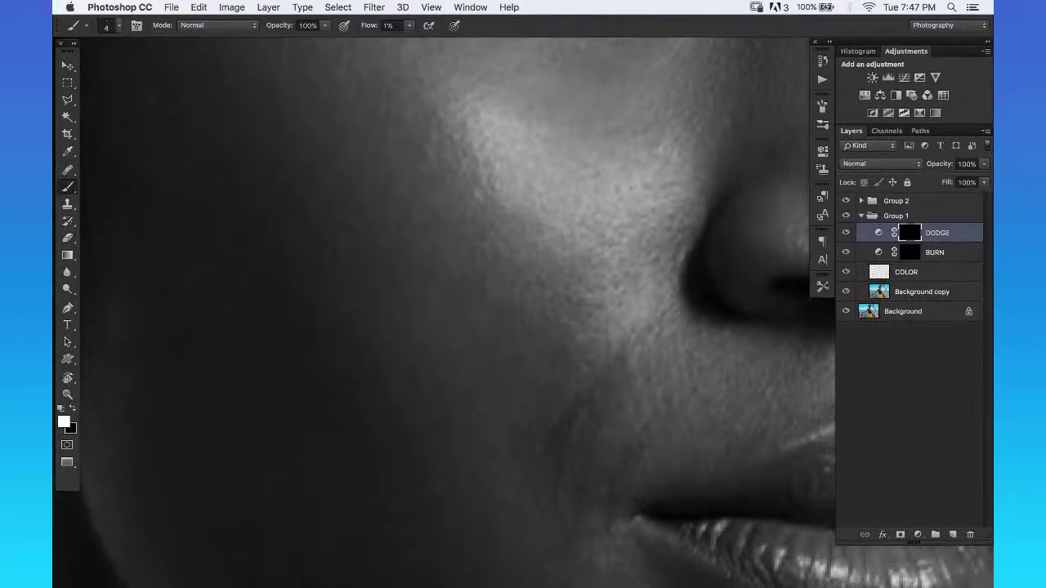
{"action": "left_click_drag", "start_coordinate": [536, 217], "coordinate": [573, 209]}
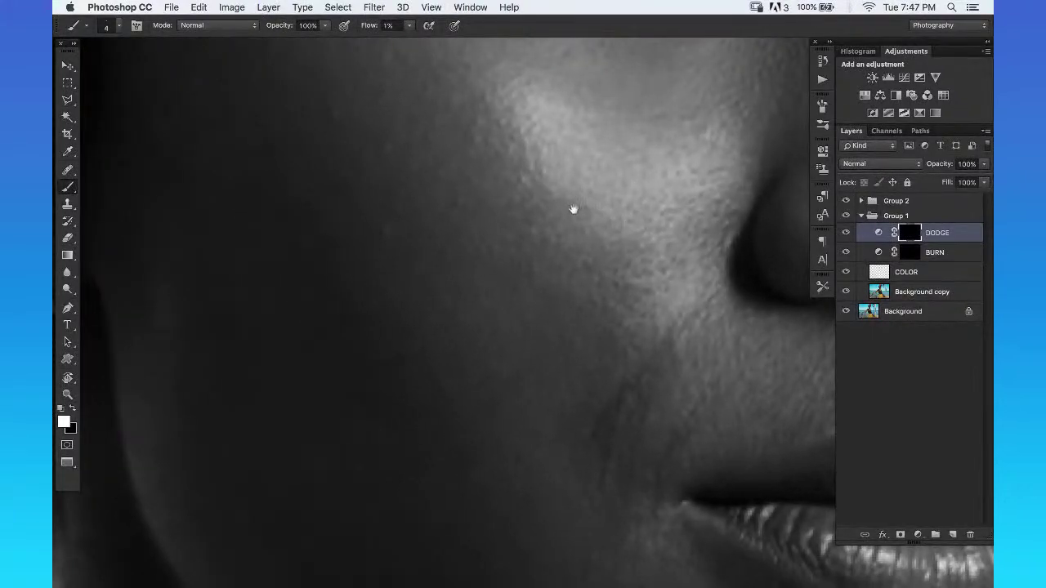
{"action": "left_click_drag", "start_coordinate": [528, 158], "coordinate": [554, 196]}
Extend the dodged highlight toward the nostril and lips, then select BURN and zoom out to the face.
{"action": "left_click_drag", "start_coordinate": [736, 392], "coordinate": [634, 201]}
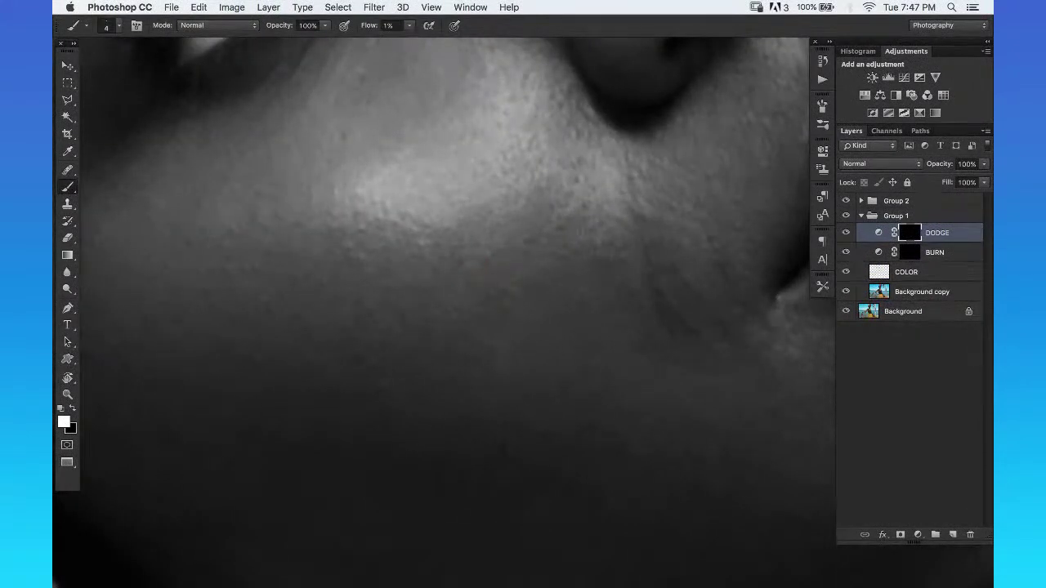
{"action": "left_click_drag", "start_coordinate": [476, 169], "coordinate": [635, 228]}
{"action": "key", "text": "bracketleft"}
{"action": "key", "text": "bracketleft"}
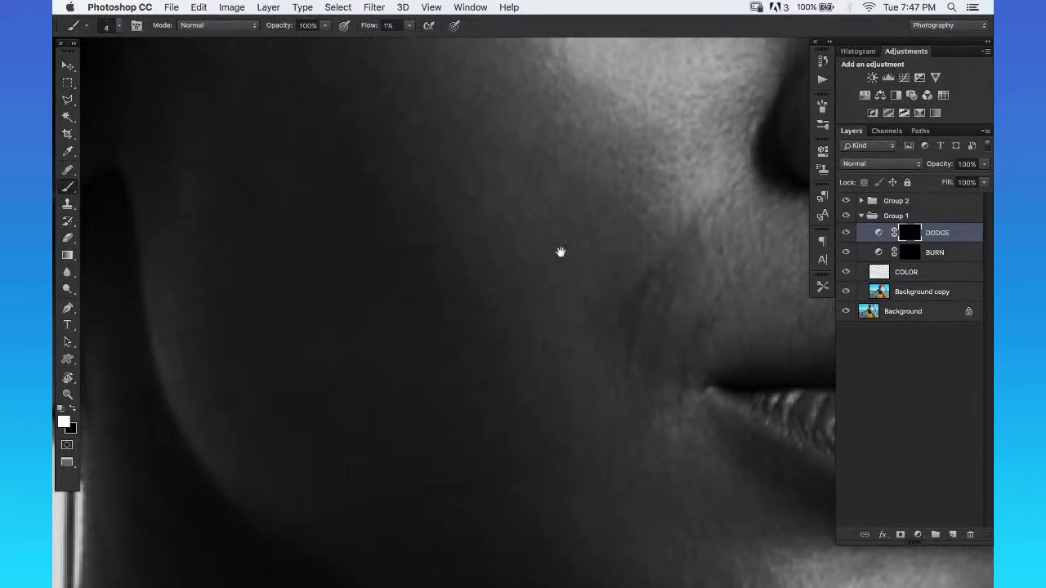
{"action": "scroll", "coordinate": [561, 250], "scroll_direction": "left", "scroll_amount": 3}
{"action": "left_click", "coordinate": [901, 253]}
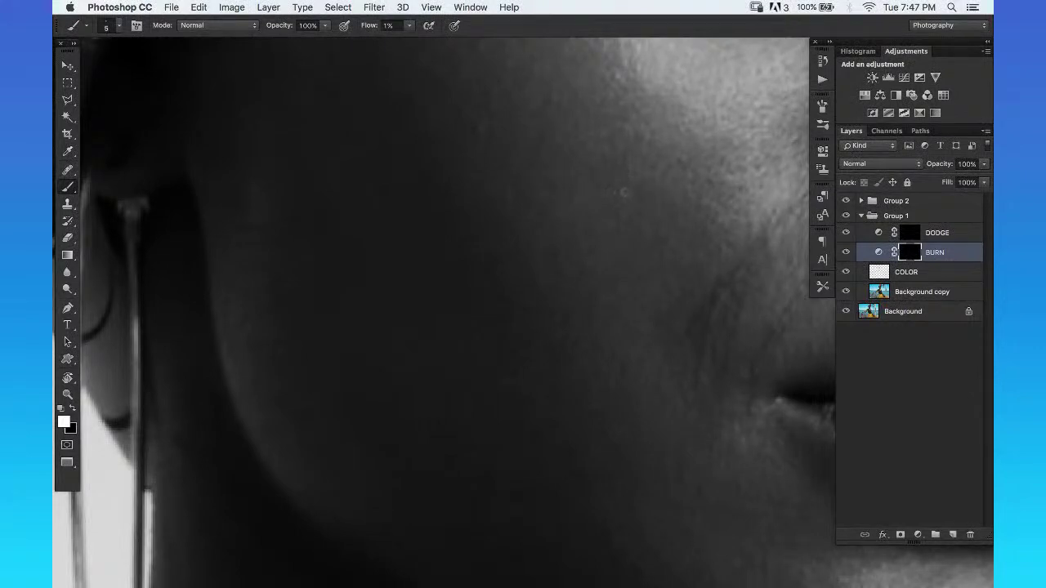
{"action": "scroll", "coordinate": [476, 376], "scroll_direction": "down", "scroll_amount": 5}
{"action": "key", "text": "z"}
{"action": "left_click", "coordinate": [595, 297], "text": "alt"}
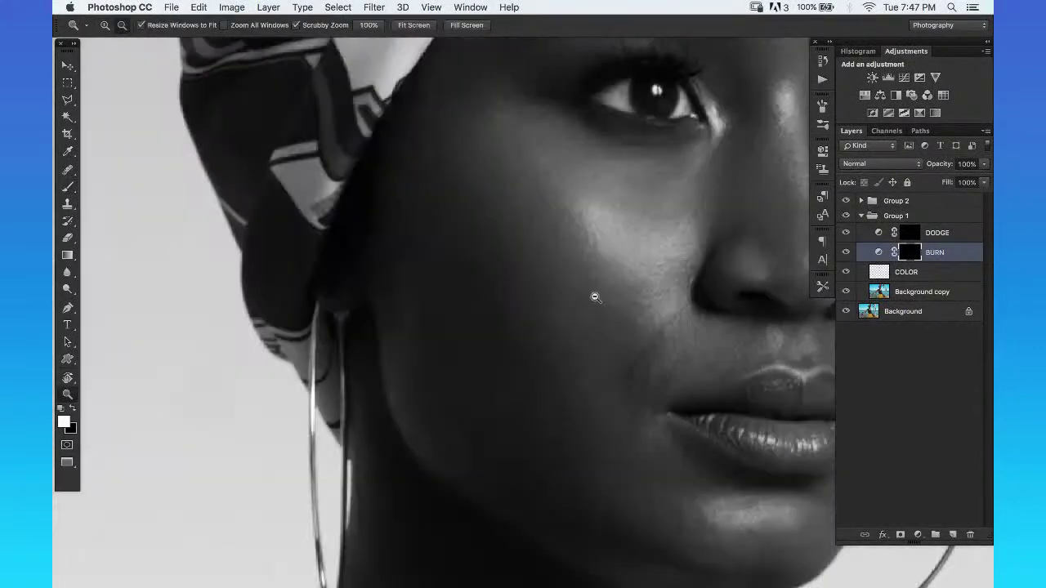
{"action": "left_click", "coordinate": [692, 266], "text": "alt"}
{"action": "left_click_drag", "start_coordinate": [691, 265], "coordinate": [850, 241]}
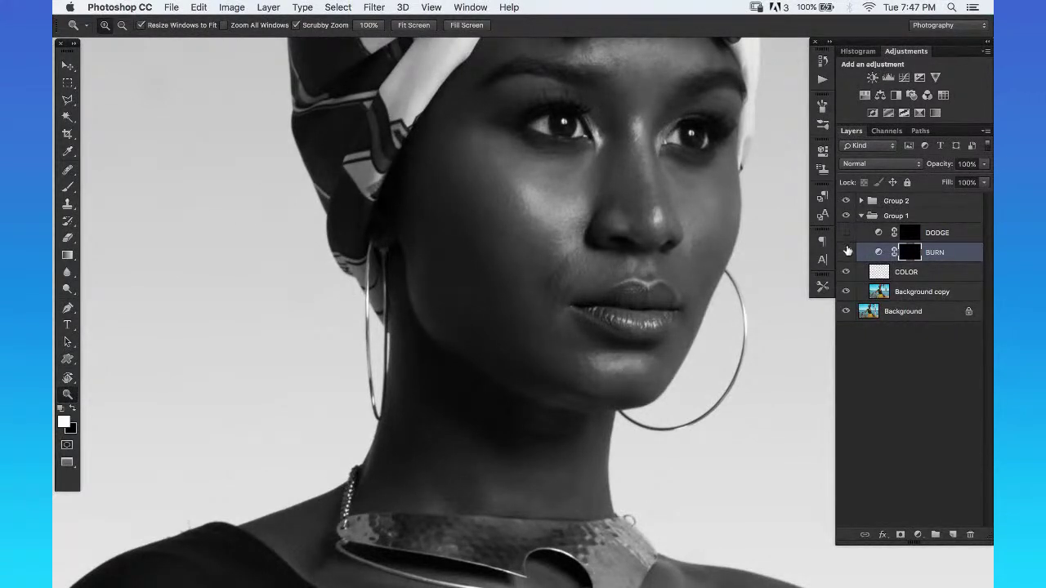
{"action": "left_click", "coordinate": [848, 252]}
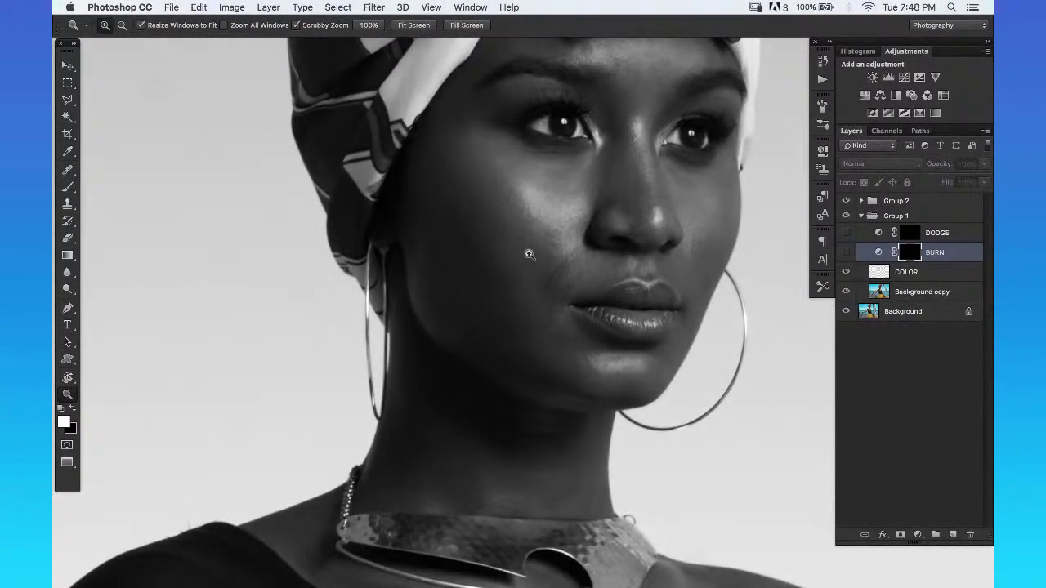
{"action": "left_click", "coordinate": [847, 234]}
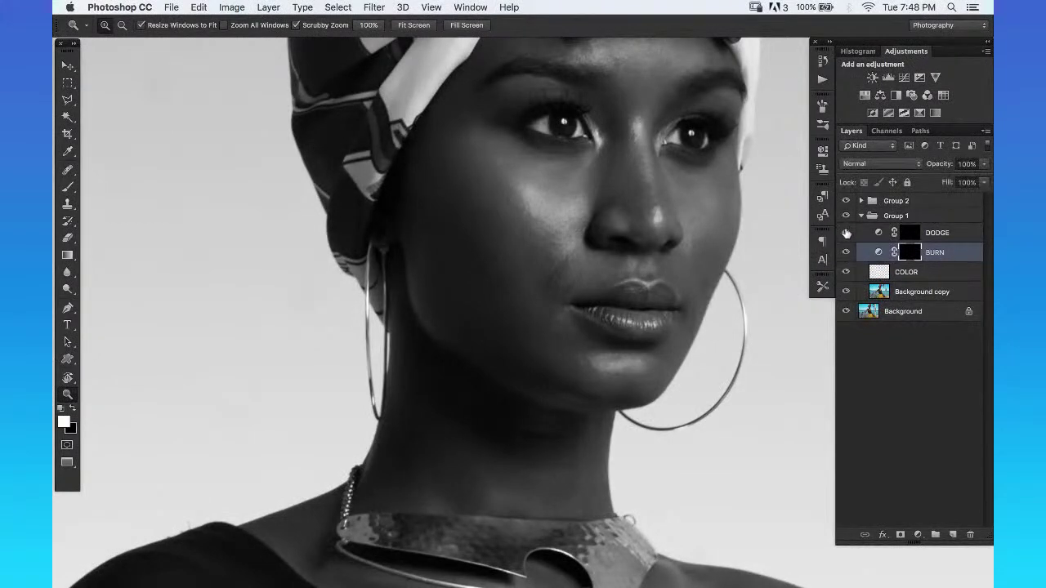
{"action": "left_click_drag", "start_coordinate": [544, 255], "coordinate": [746, 205]}
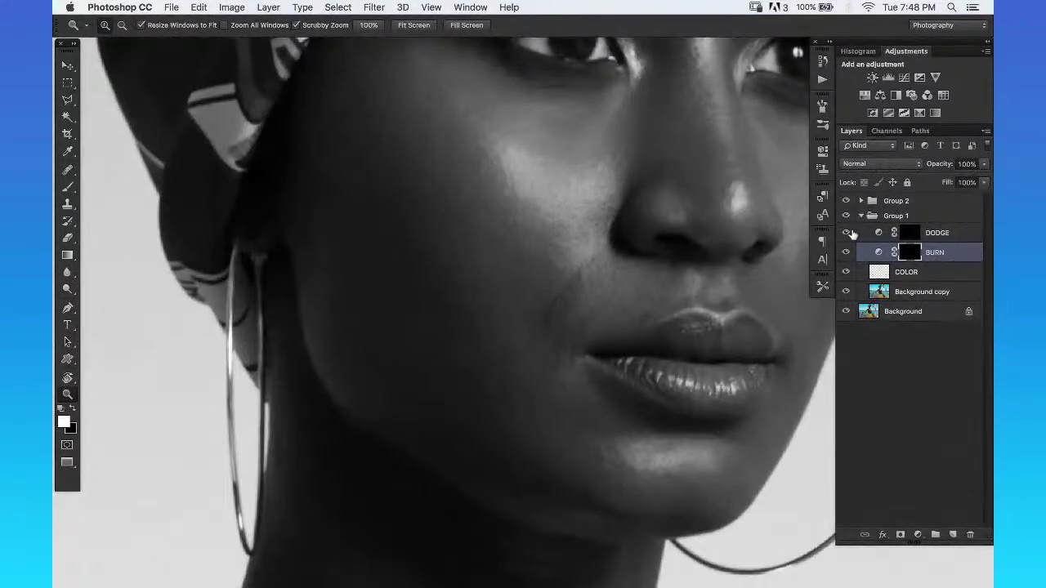
{"action": "left_click", "coordinate": [846, 253]}
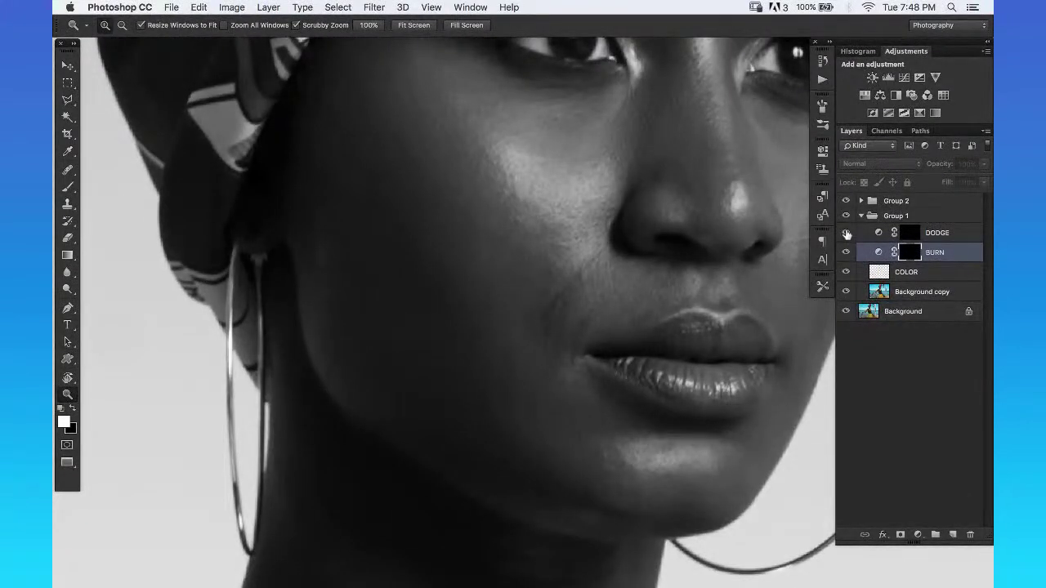
{"action": "left_click_drag", "start_coordinate": [846, 236], "coordinate": [849, 258]}
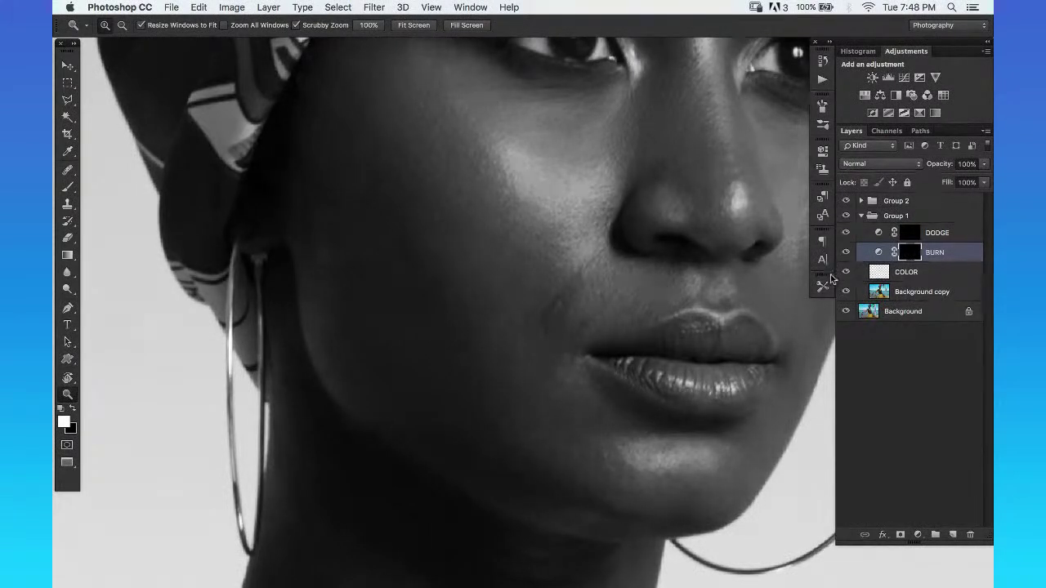
{"action": "key", "text": "b"}
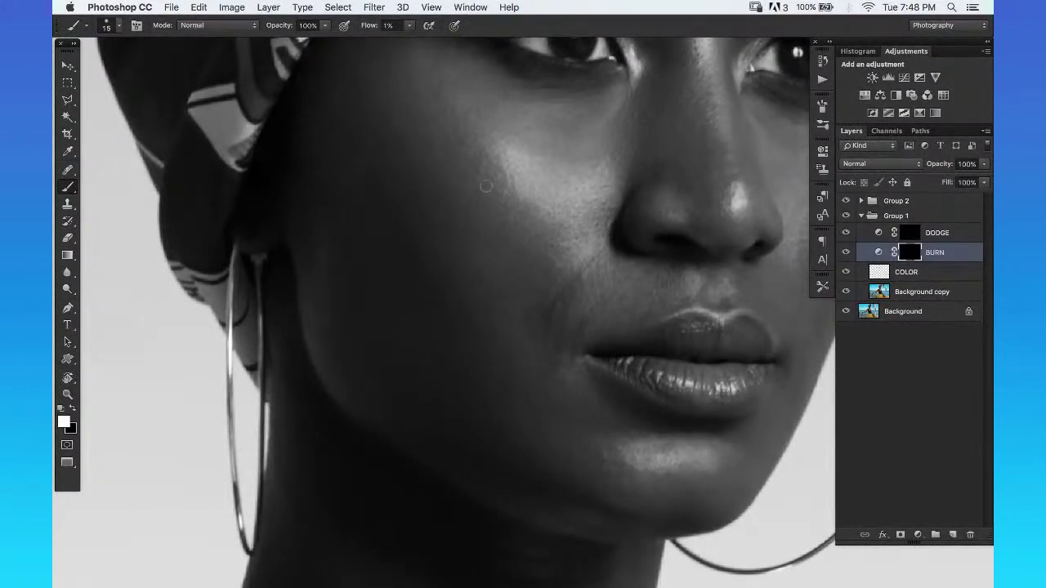
Shrink the brush from 15 to 10 and frame the cheek.
{"action": "key", "text": "bracketleft"}
{"action": "scroll", "coordinate": [482, 137], "scroll_direction": "up", "scroll_amount": 5}
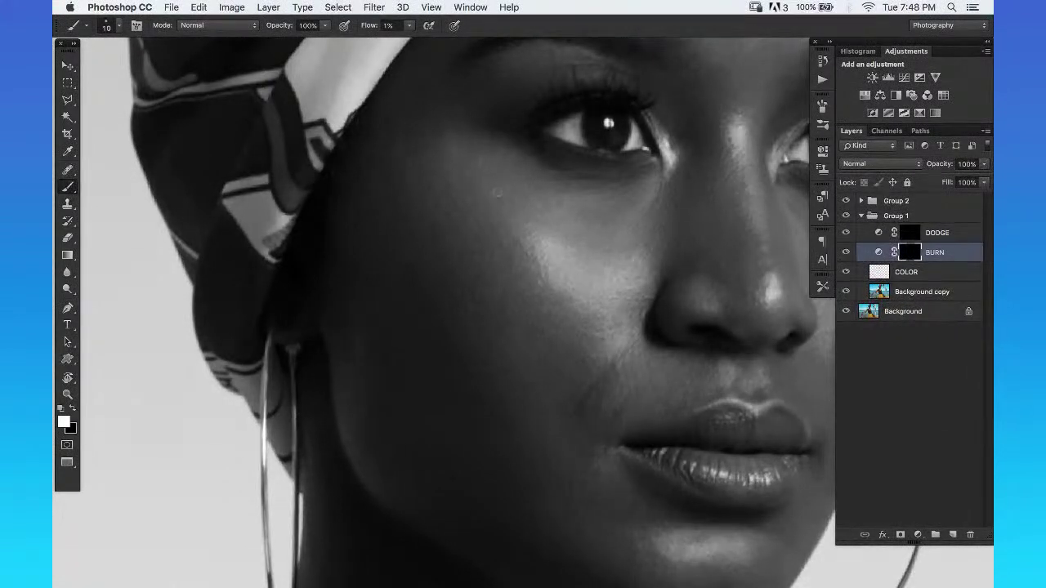
{"action": "scroll", "coordinate": [541, 222], "scroll_direction": "down", "scroll_amount": 3}
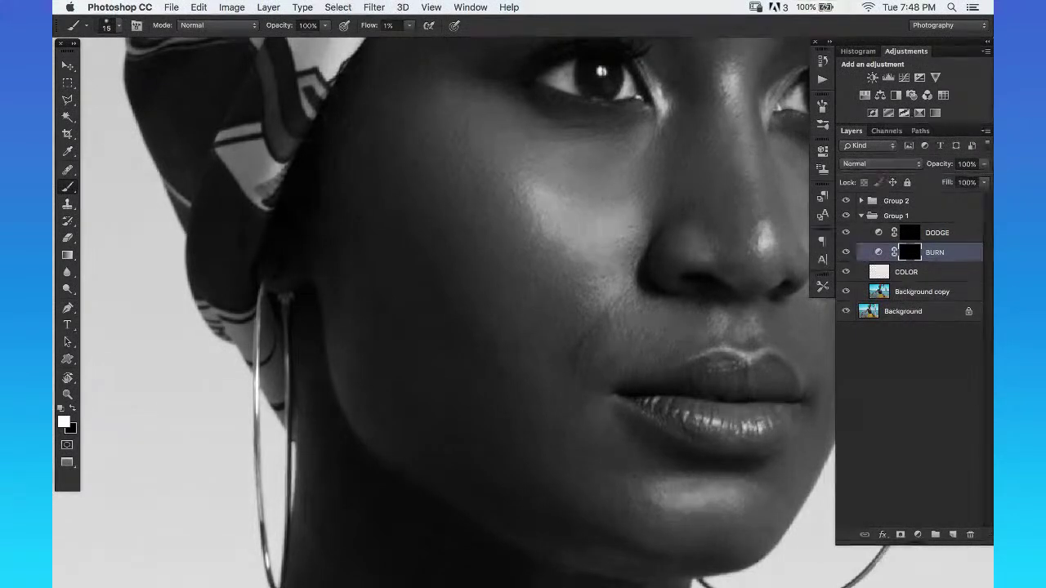
{"action": "left_click_drag", "start_coordinate": [607, 257], "coordinate": [522, 209]}
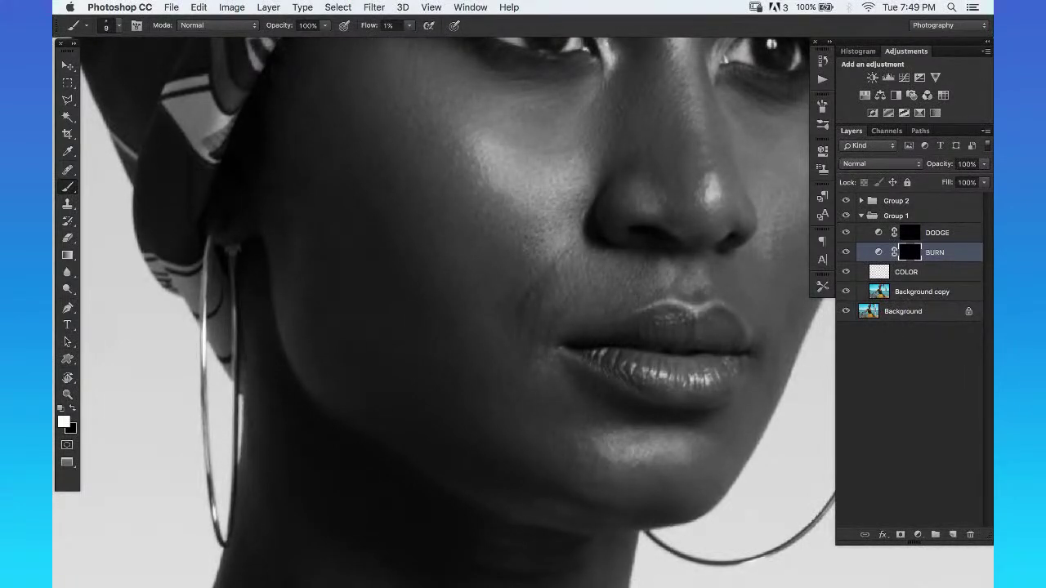
Hide the DODGE and BURN layers and zoom out to view the whole figure.
{"action": "key", "text": "z"}
{"action": "left_click", "coordinate": [564, 208], "text": "alt"}
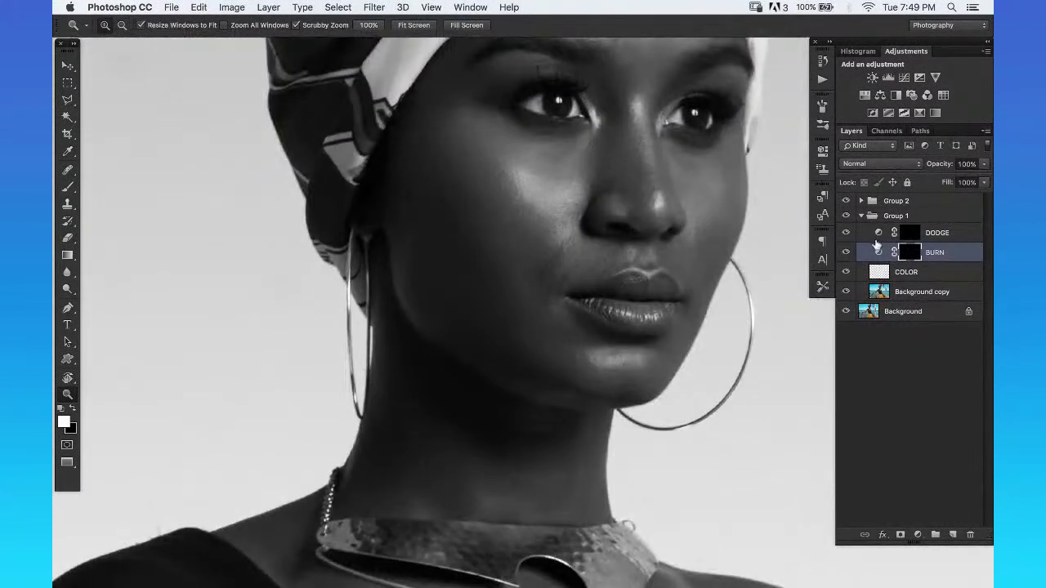
{"action": "left_click_drag", "start_coordinate": [849, 233], "coordinate": [845, 267]}
{"action": "left_click", "coordinate": [641, 246], "text": "alt"}
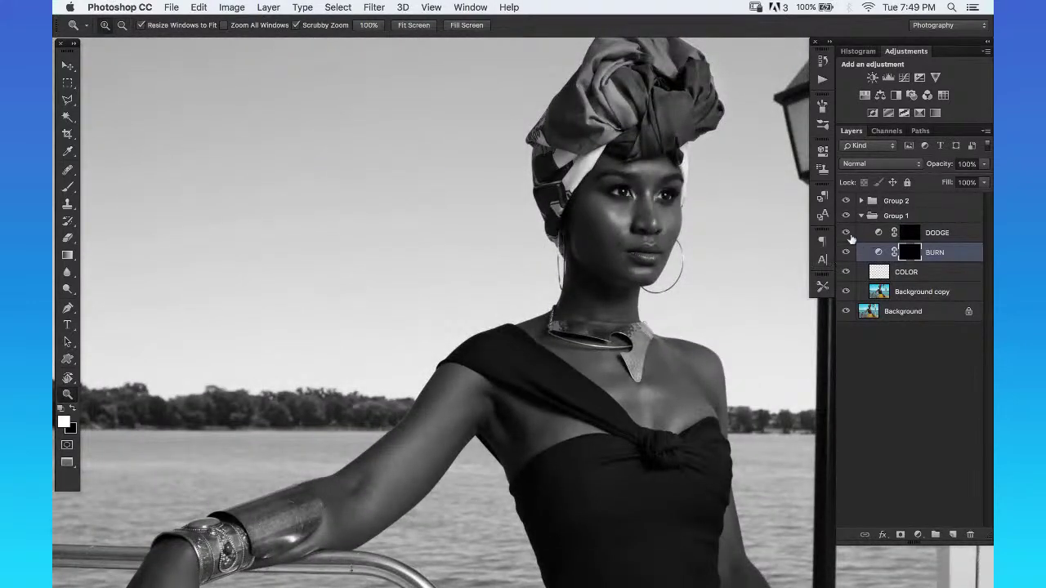
Turn DODGE and BURN back on and zoom into the face, rotating the canvas clockwise.
{"action": "left_click_drag", "start_coordinate": [846, 256], "coordinate": [846, 232]}
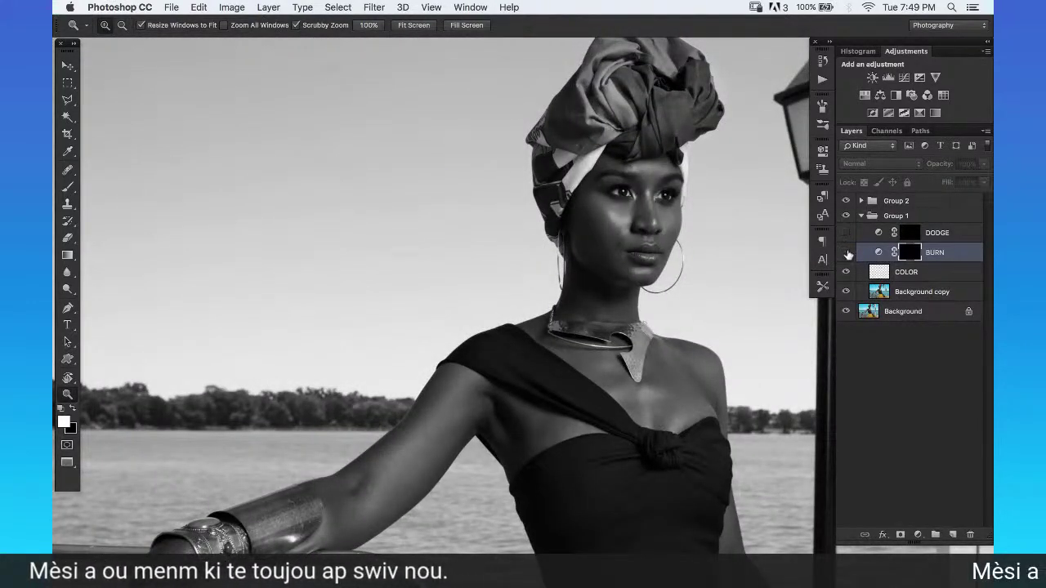
{"action": "left_click", "coordinate": [689, 168]}
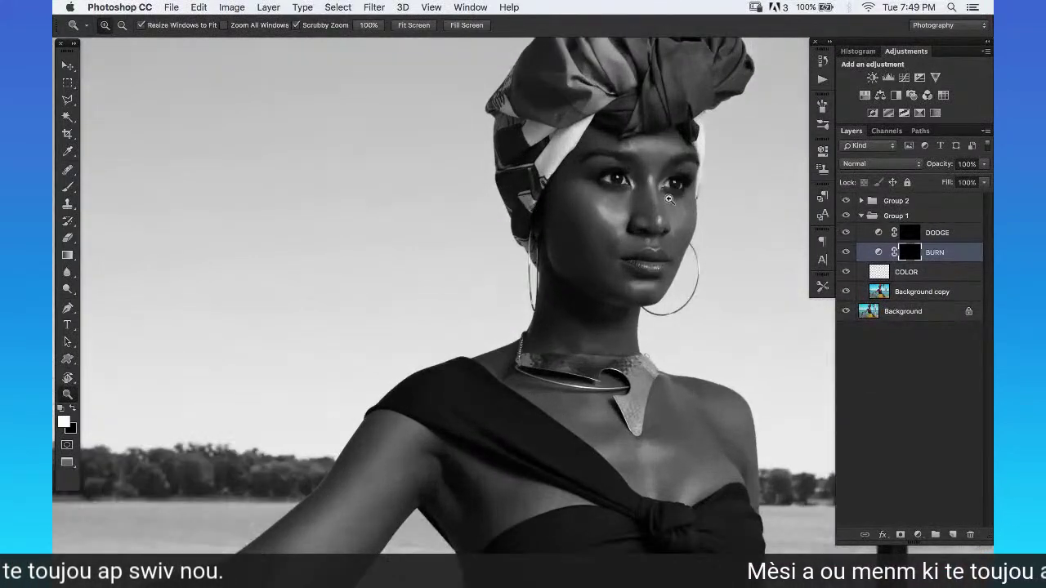
{"action": "left_click_drag", "start_coordinate": [689, 168], "coordinate": [700, 156]}
{"action": "key", "text": "b"}
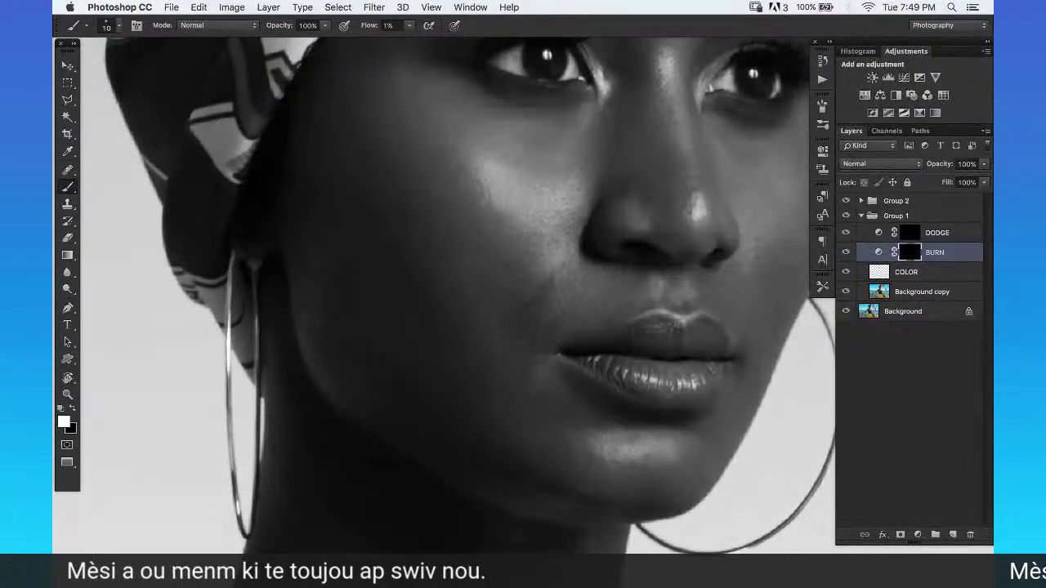
{"action": "key", "text": "r"}
{"action": "mouse_move", "coordinate": [614, 141]}
{"action": "left_mouse_down"}
{"action": "mouse_move", "coordinate": [664, 229]}
{"action": "mouse_move", "coordinate": [675, 288]}
{"action": "left_mouse_up"}
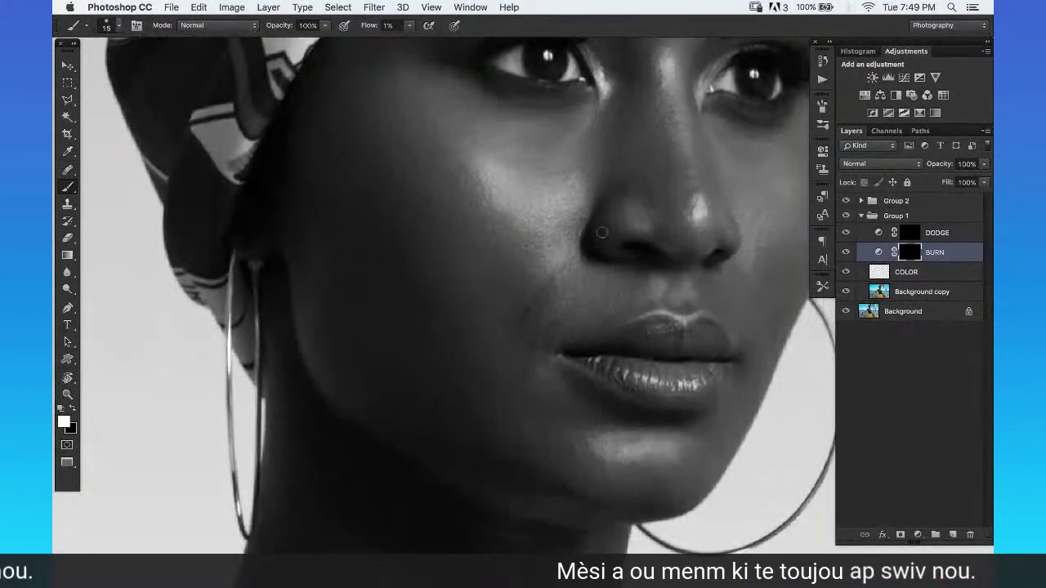
{"action": "left_click_drag", "start_coordinate": [583, 264], "coordinate": [675, 243]}
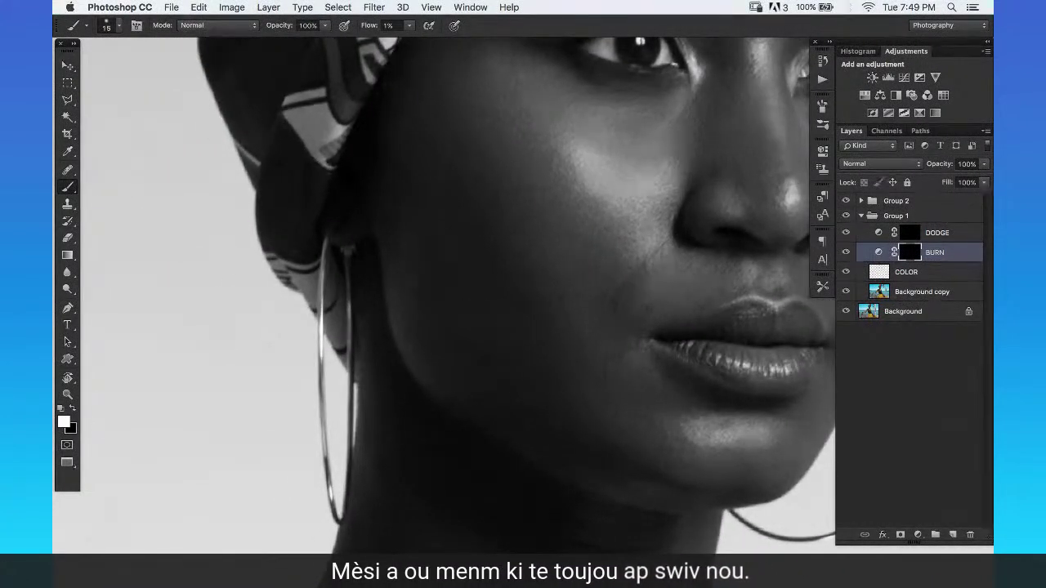
Frame the cheek and toggle the DODGE layer off and on to compare highlights.
{"action": "key", "text": "z"}
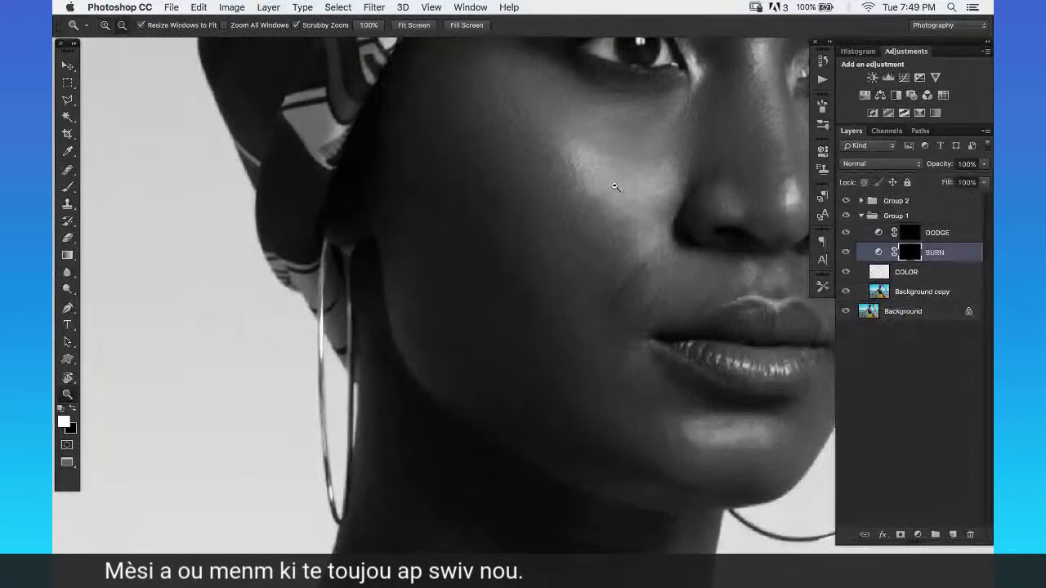
{"action": "left_click", "coordinate": [606, 186], "text": "alt"}
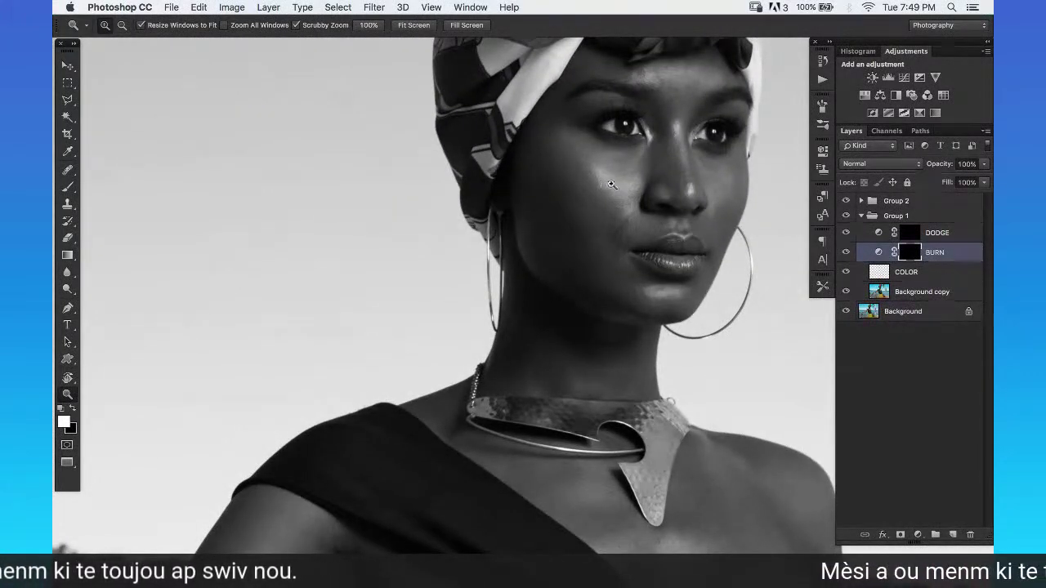
{"action": "left_click_drag", "start_coordinate": [604, 183], "coordinate": [615, 186]}
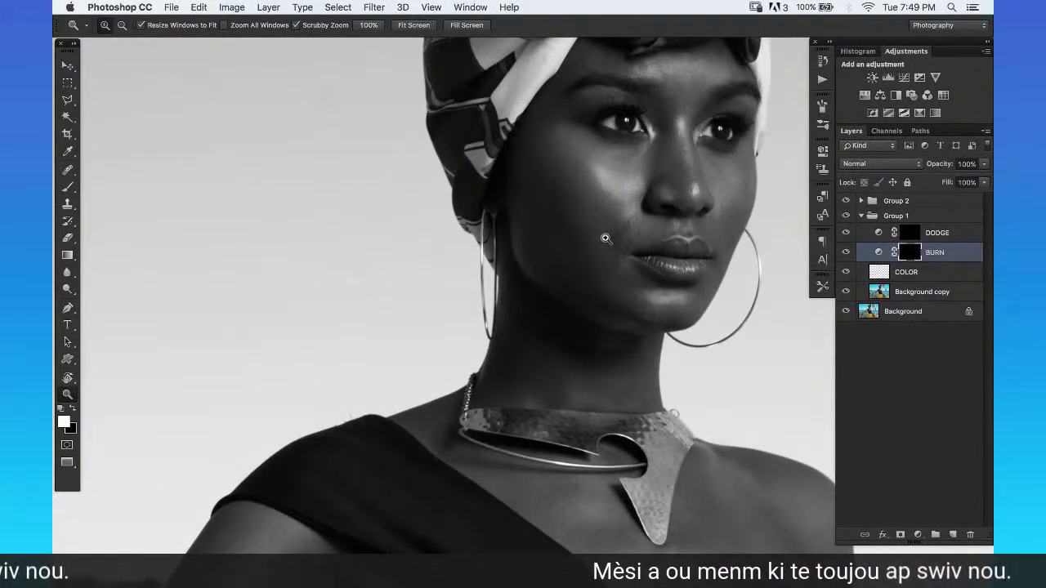
{"action": "mouse_move", "coordinate": [605, 198]}
{"action": "left_mouse_down"}
{"action": "mouse_move", "coordinate": [631, 169]}
{"action": "mouse_move", "coordinate": [608, 182]}
{"action": "left_mouse_up"}
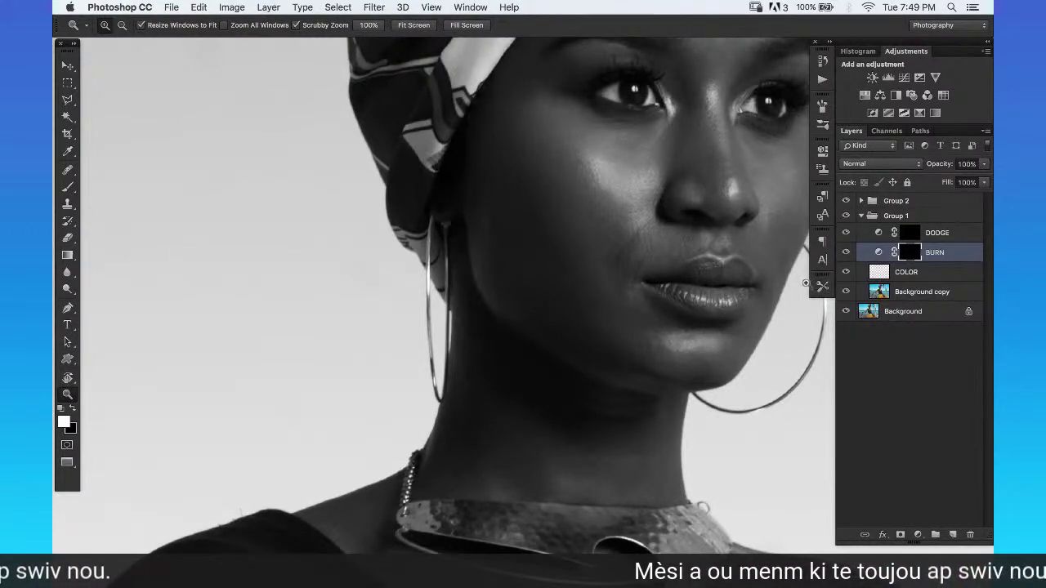
{"action": "key", "text": "b"}
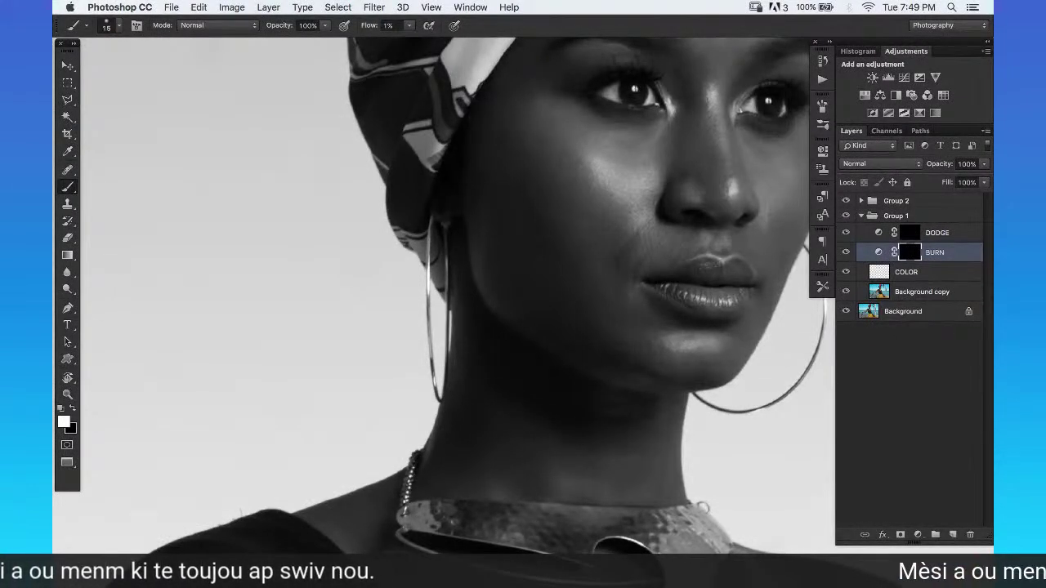
{"action": "left_click_drag", "start_coordinate": [678, 218], "coordinate": [645, 222]}
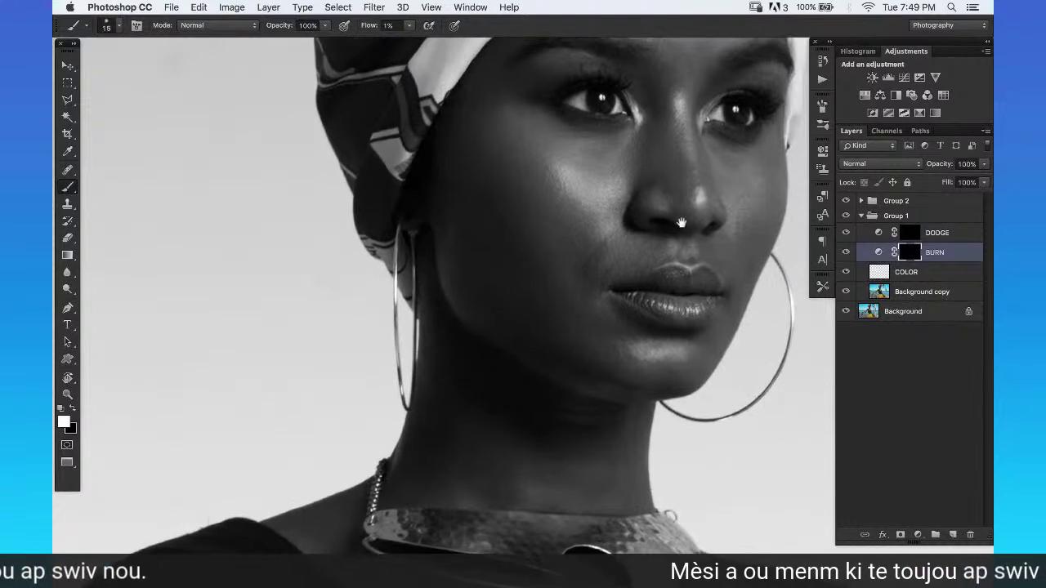
{"action": "left_click", "coordinate": [846, 233]}
{"action": "left_click", "coordinate": [845, 232]}
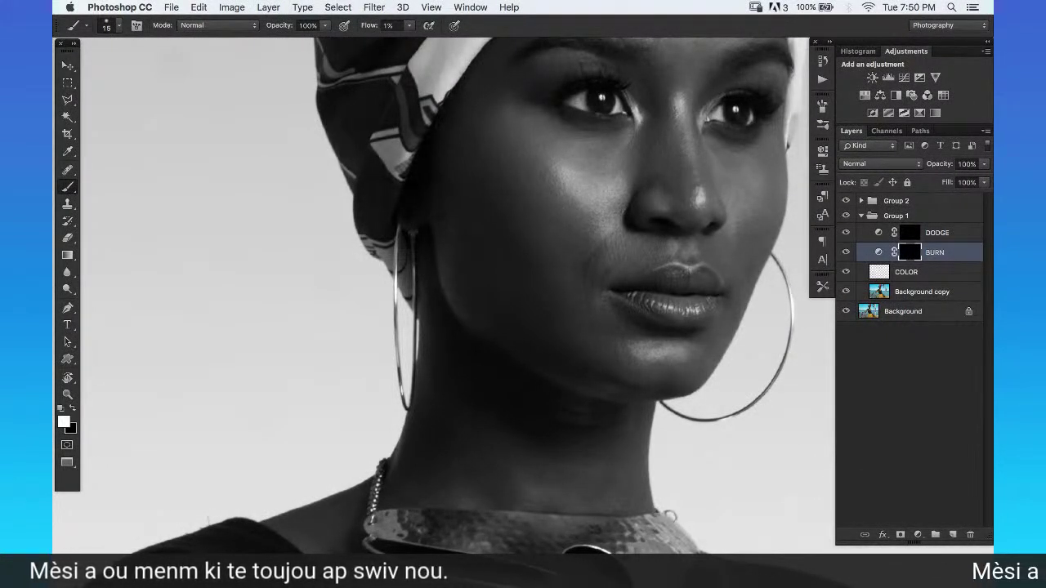
{"action": "key", "text": "ctrl+space"}
{"action": "left_click_drag", "start_coordinate": [623, 209], "coordinate": [634, 208]}
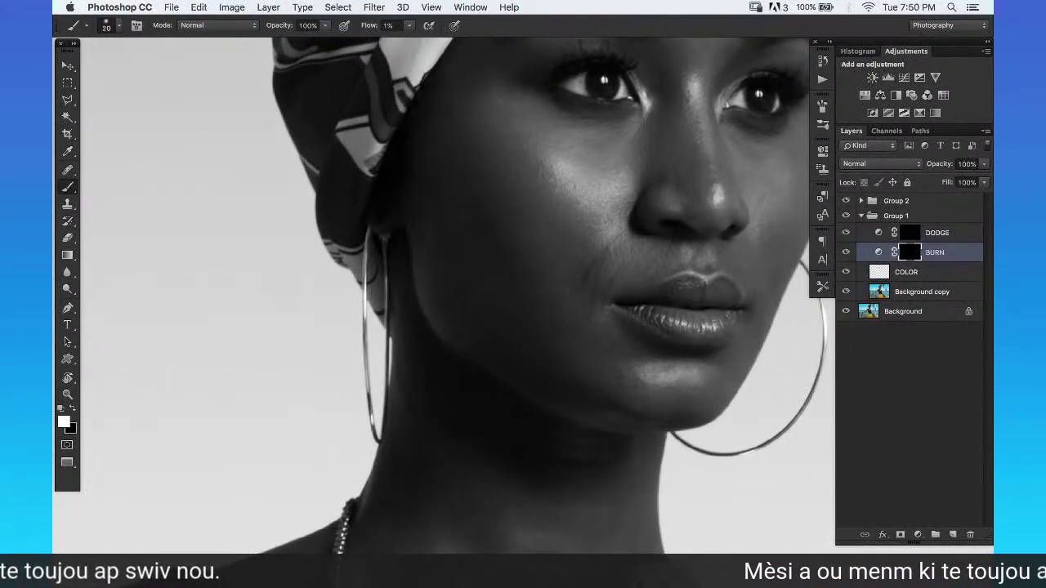
{"action": "key", "text": "ctrl+alt+space"}
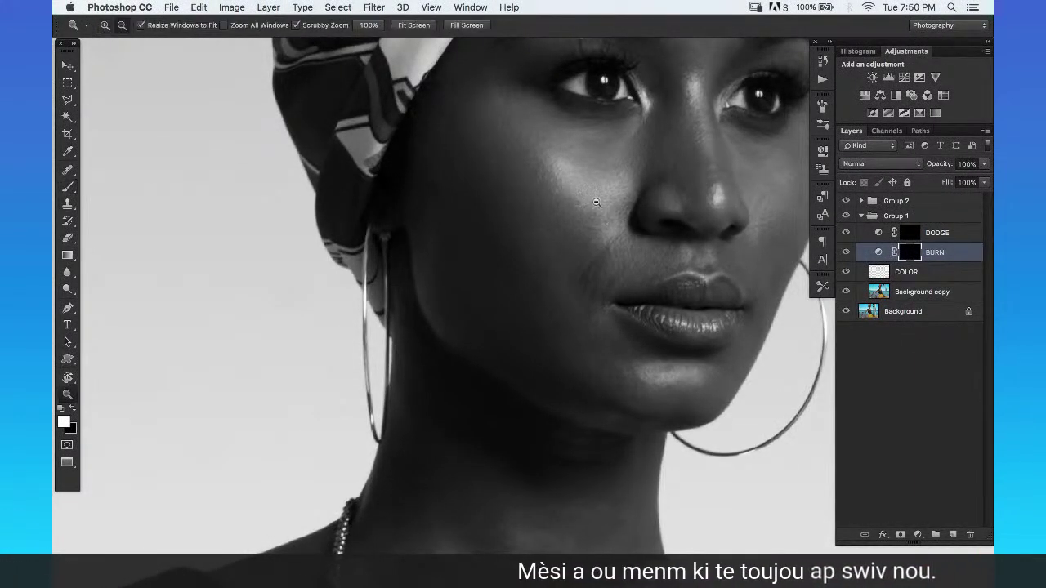
{"action": "left_click", "coordinate": [595, 211]}
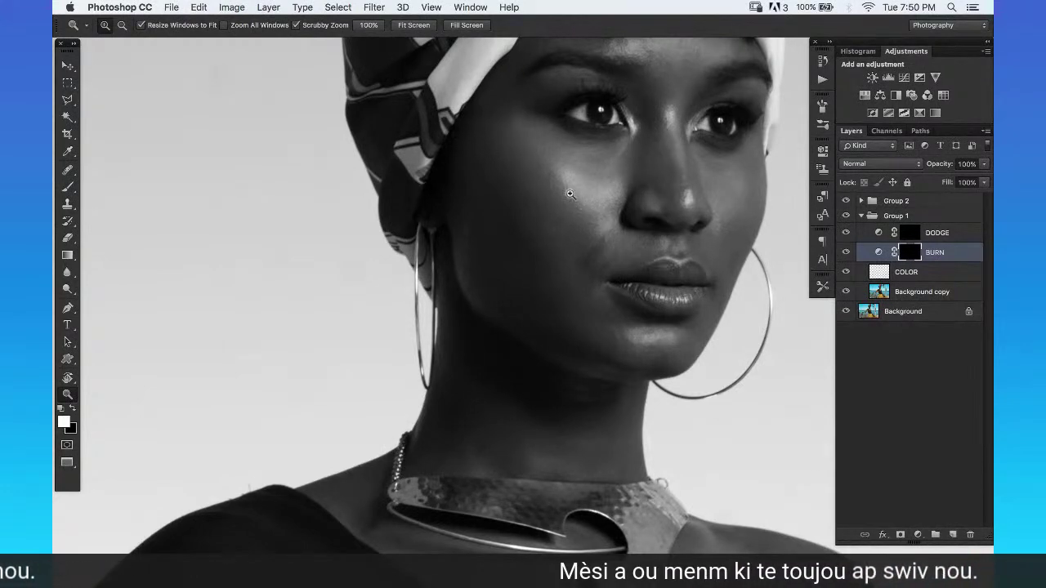
{"action": "left_click", "coordinate": [578, 192]}
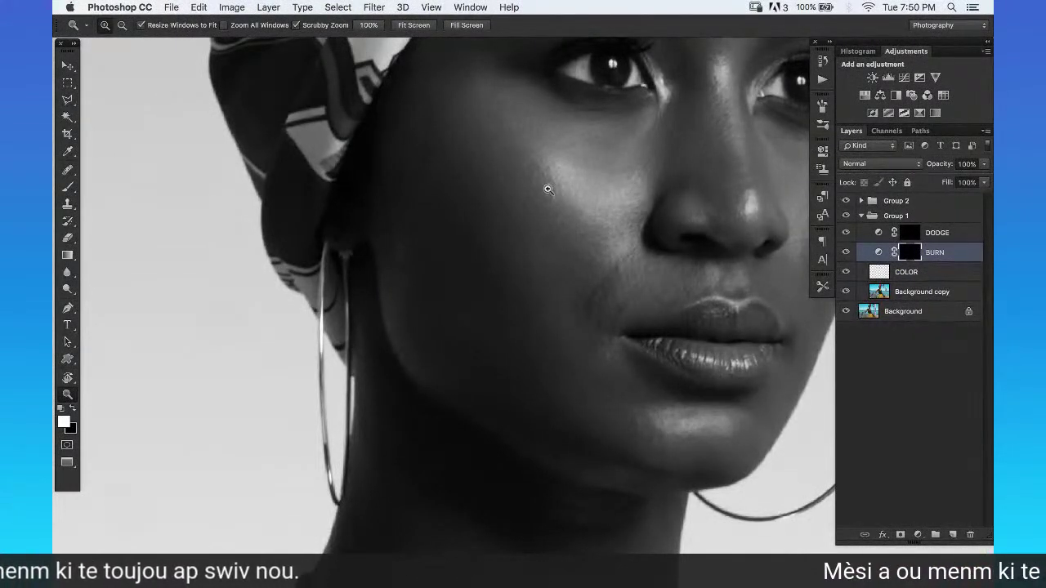
{"action": "key", "text": "b"}
{"action": "key", "text": "bracketleft"}
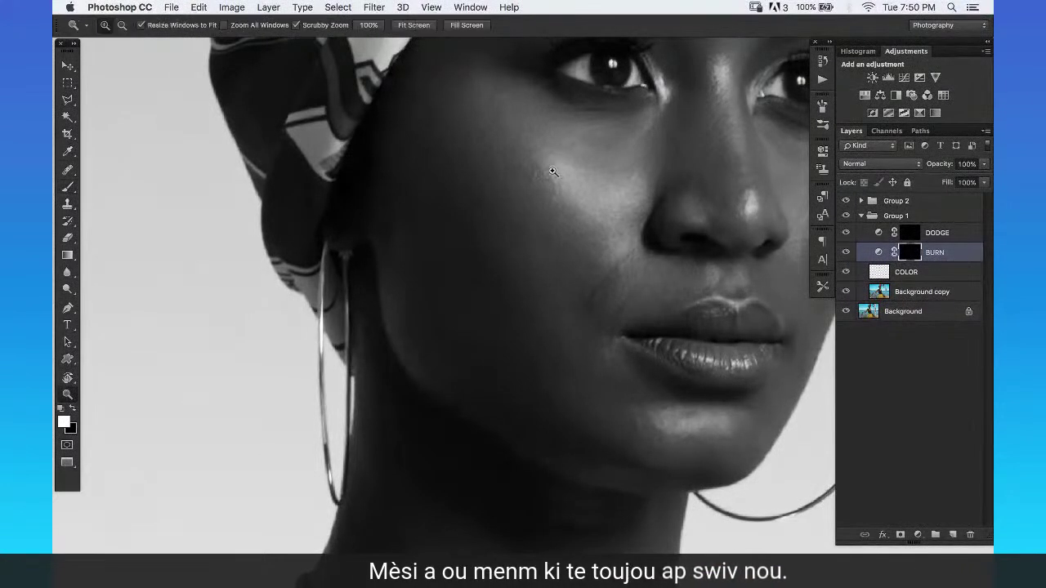
{"action": "left_click_drag", "start_coordinate": [532, 169], "coordinate": [541, 168]}
{"action": "key", "text": "bracketleft"}
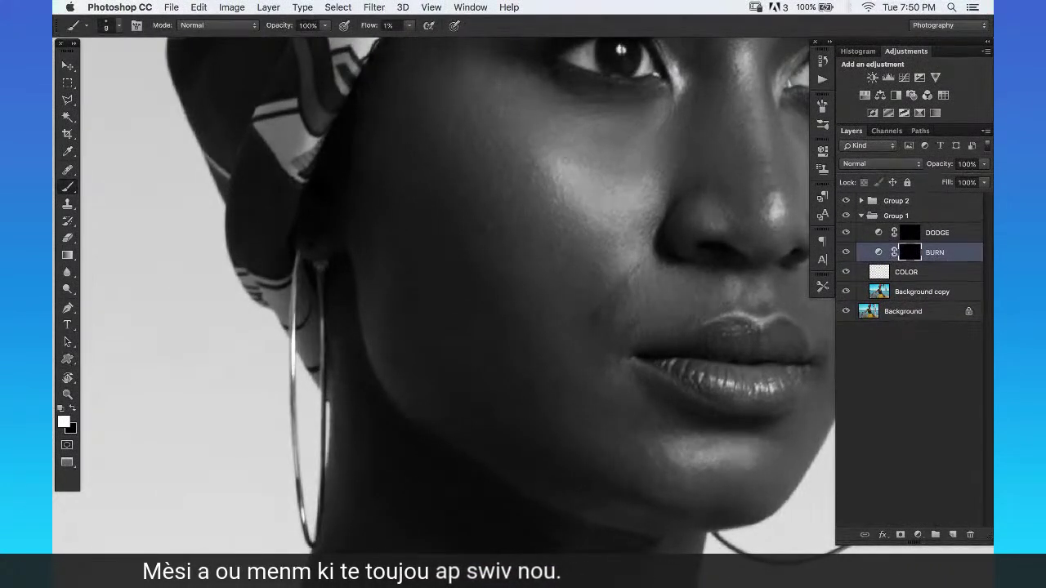
{"action": "left_click", "coordinate": [946, 232]}
{"action": "key", "text": "bracketleft"}
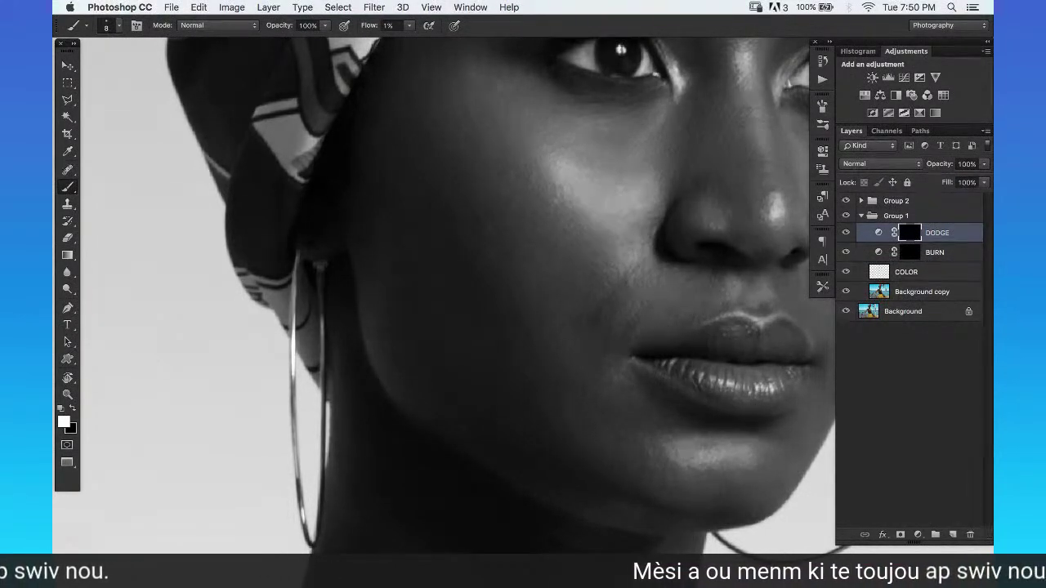
{"action": "key", "text": "z"}
{"action": "left_click", "coordinate": [602, 219], "text": "alt"}
{"action": "key", "text": "b"}
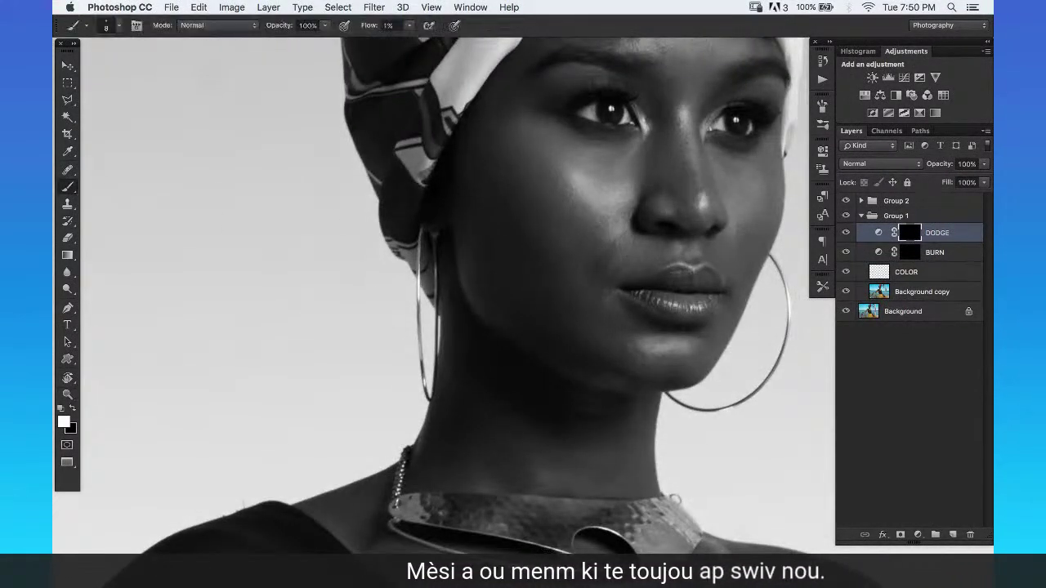
{"action": "key", "text": "bracketleft"}
{"action": "key", "text": "bracketleft"}
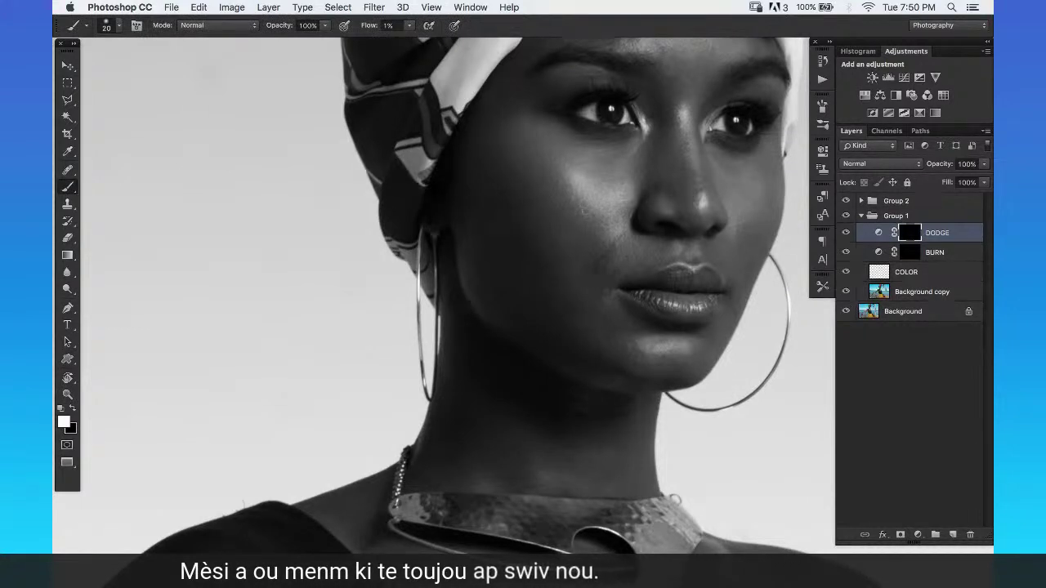
{"action": "key", "text": "bracketright"}
{"action": "key", "text": "z"}
{"action": "left_click_drag", "start_coordinate": [597, 220], "coordinate": [922, 219]}
{"action": "left_click", "coordinate": [962, 253]}
{"action": "key", "text": "b"}
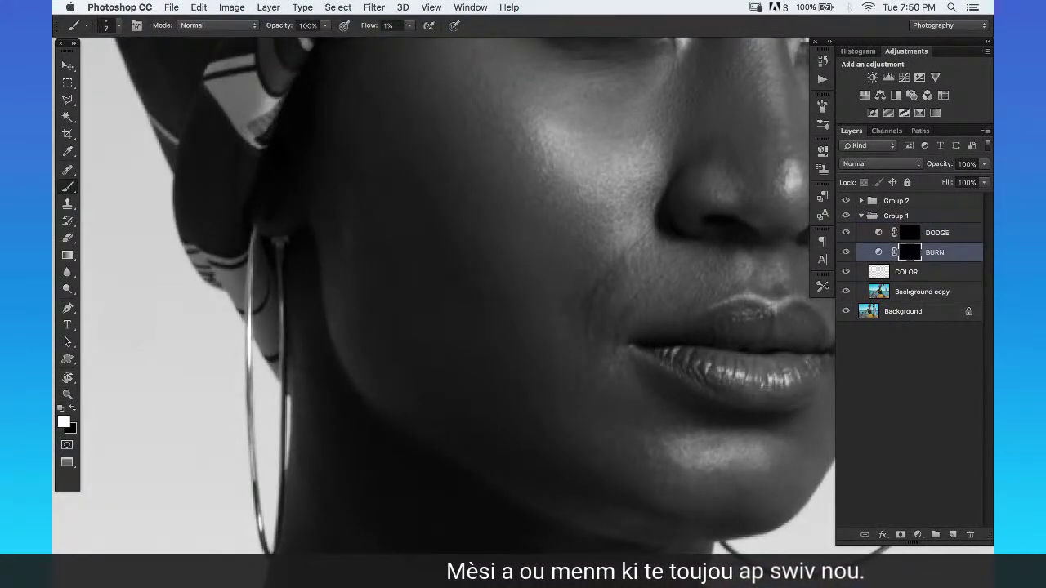
{"action": "key", "text": "r"}
{"action": "mouse_move", "coordinate": [660, 437]}
{"action": "left_mouse_down"}
{"action": "mouse_move", "coordinate": [719, 311]}
{"action": "mouse_move", "coordinate": [672, 174]}
{"action": "left_mouse_up"}
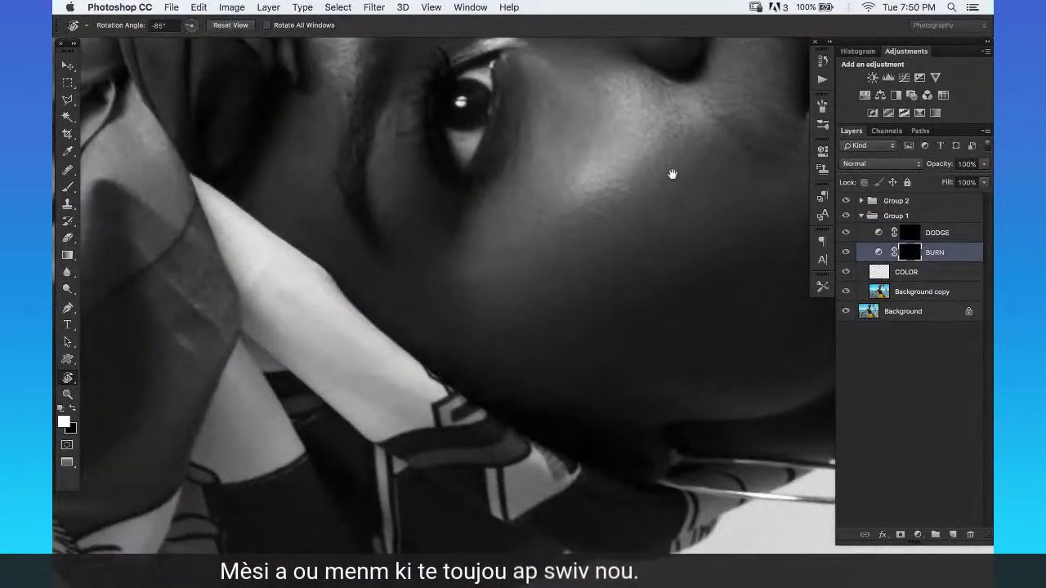
Frame the cheek and lips and set the mask brush to size 10.
{"action": "key", "text": "b"}
{"action": "scroll", "coordinate": [696, 151], "scroll_direction": "up", "scroll_amount": 2}
{"action": "key", "text": "bracketleft"}
{"action": "key", "text": "bracketleft"}
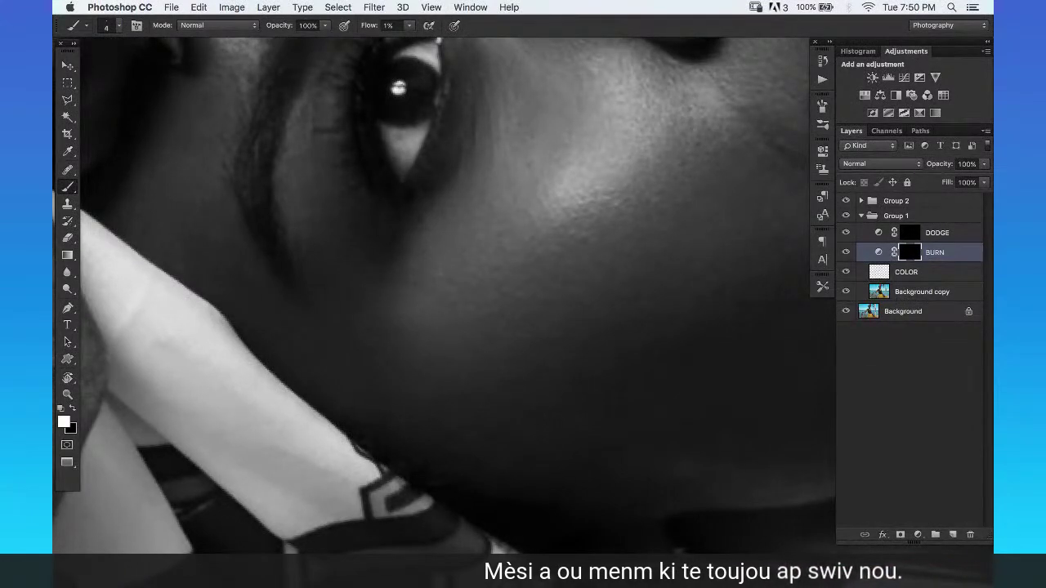
{"action": "key", "text": "bracketright"}
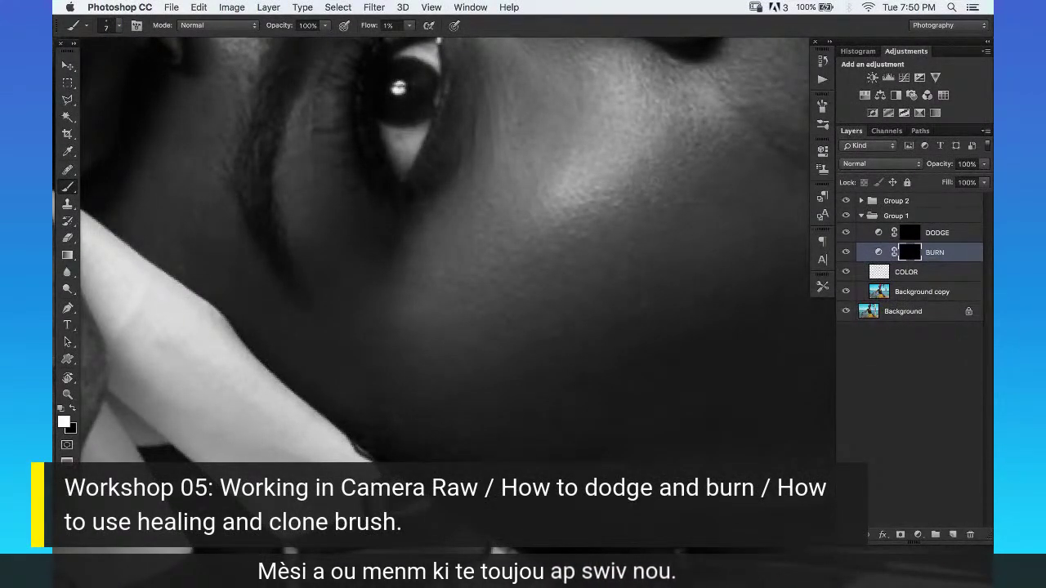
{"action": "key", "text": "bracketleft"}
{"action": "left_click_drag", "start_coordinate": [205, 245], "coordinate": [648, 266]}
{"action": "scroll", "coordinate": [648, 266], "scroll_direction": "down", "scroll_amount": 5}
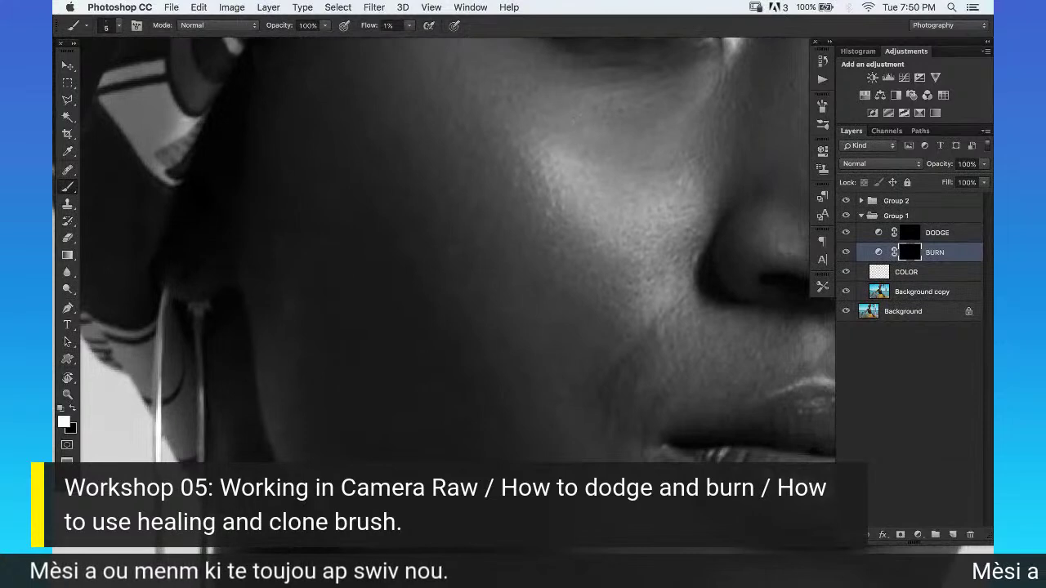
{"action": "key", "text": "z"}
{"action": "left_click", "coordinate": [605, 170]}
{"action": "key", "text": "b"}
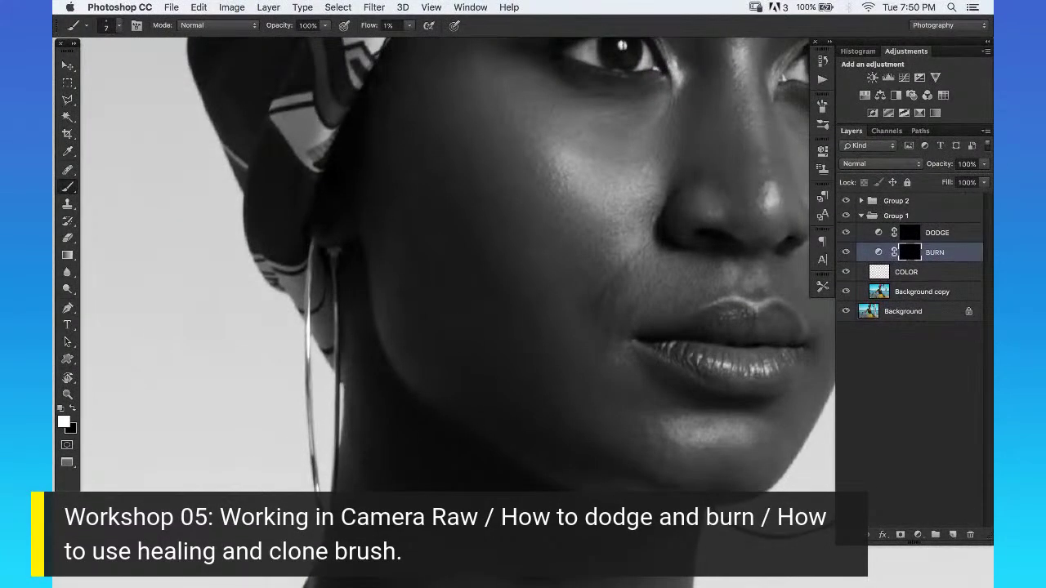
{"action": "key", "text": "bracketright"}
{"action": "key", "text": "bracketright"}
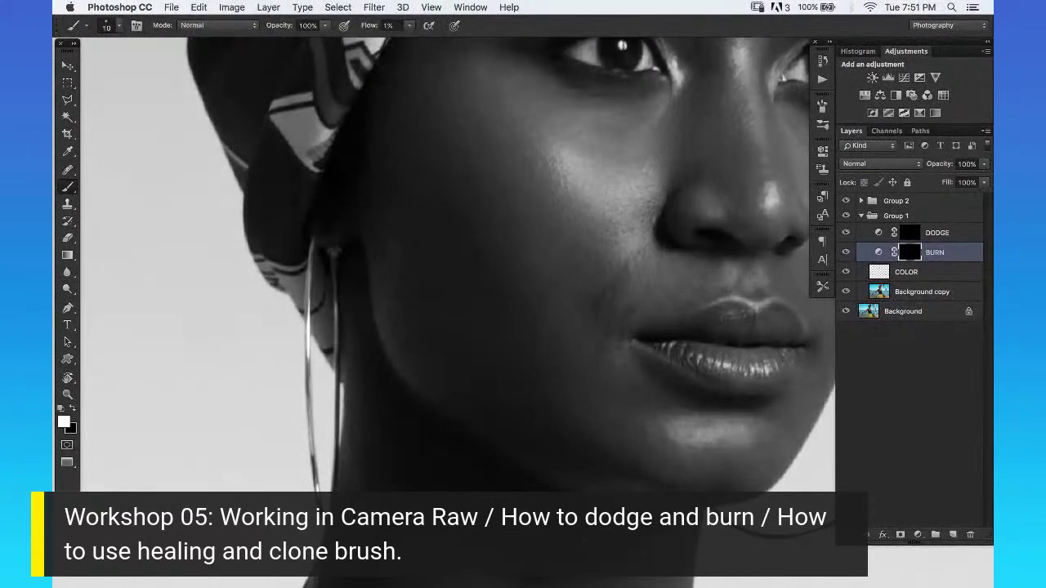
{"action": "key", "text": "bracketright"}
Paint on the DODGE mask with the canvas tilted about 61°, then reset rotation.
{"action": "left_click", "coordinate": [948, 235]}
{"action": "key", "text": "r"}
{"action": "left_click_drag", "start_coordinate": [612, 140], "coordinate": [660, 281]}
{"action": "key", "text": "b"}
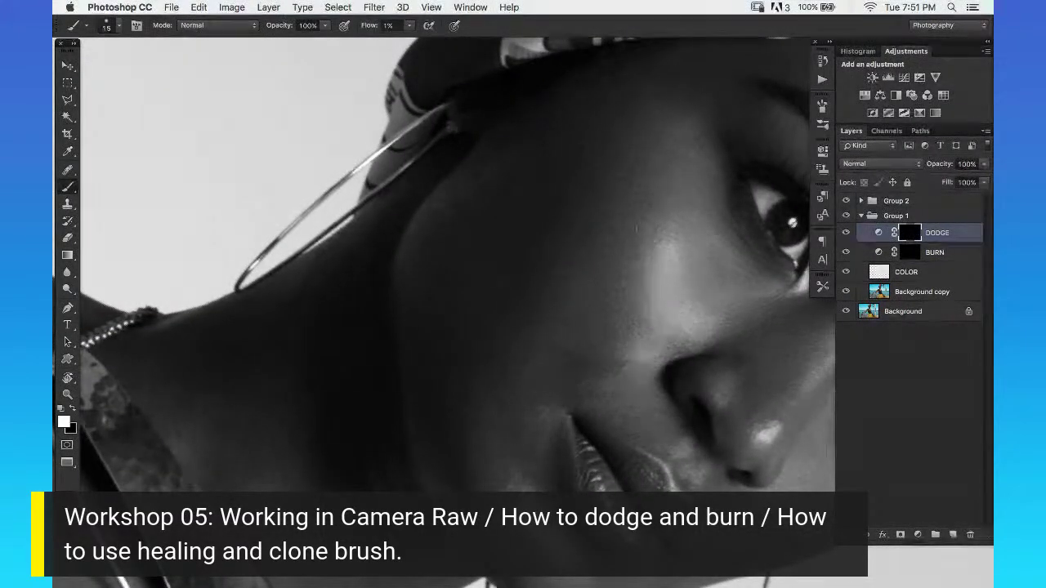
{"action": "key", "text": "r"}
{"action": "key", "text": "Escape"}
{"action": "key", "text": "z"}
{"action": "left_click", "coordinate": [602, 289], "text": "alt"}
{"action": "left_click", "coordinate": [693, 237], "text": "alt"}
{"action": "left_click", "coordinate": [692, 237]}
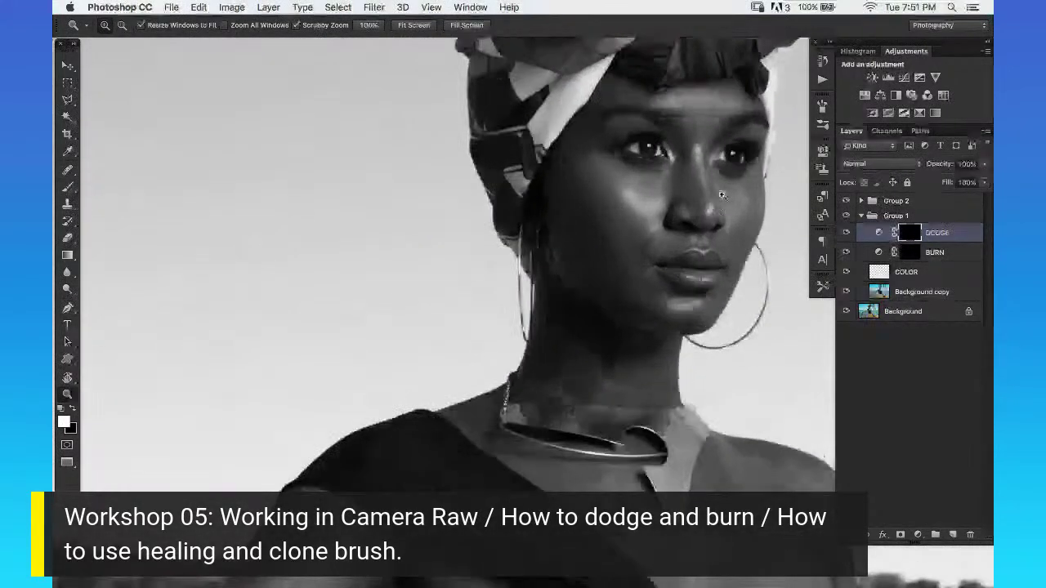
{"action": "key", "text": "b"}
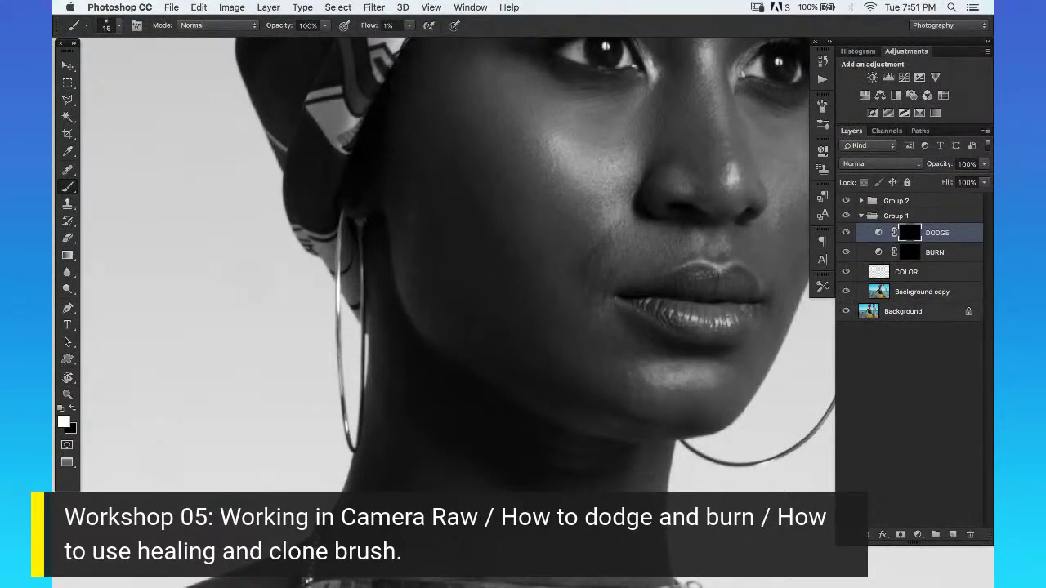
{"action": "key", "text": "bracketleft"}
{"action": "key", "text": "bracketleft"}
{"action": "scroll", "coordinate": [637, 203], "scroll_direction": "down", "scroll_amount": 3}
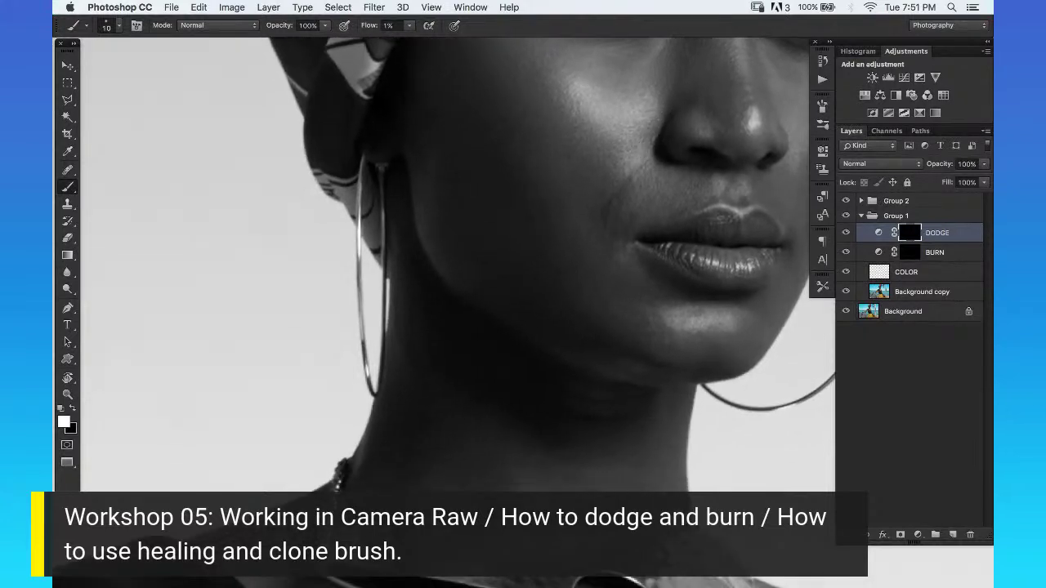
Burn cheek shadows on the BURN mask with a size-10 brush.
{"action": "left_click", "coordinate": [972, 253]}
{"action": "key", "text": "bracketright"}
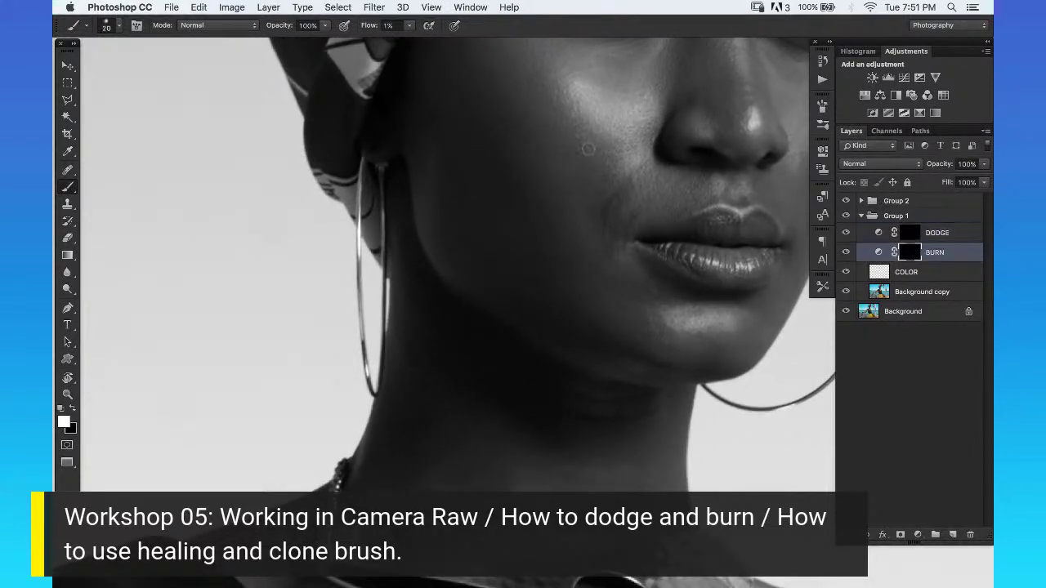
{"action": "key", "text": "bracketright"}
{"action": "key", "text": "bracketleft"}
{"action": "key", "text": "bracketleft"}
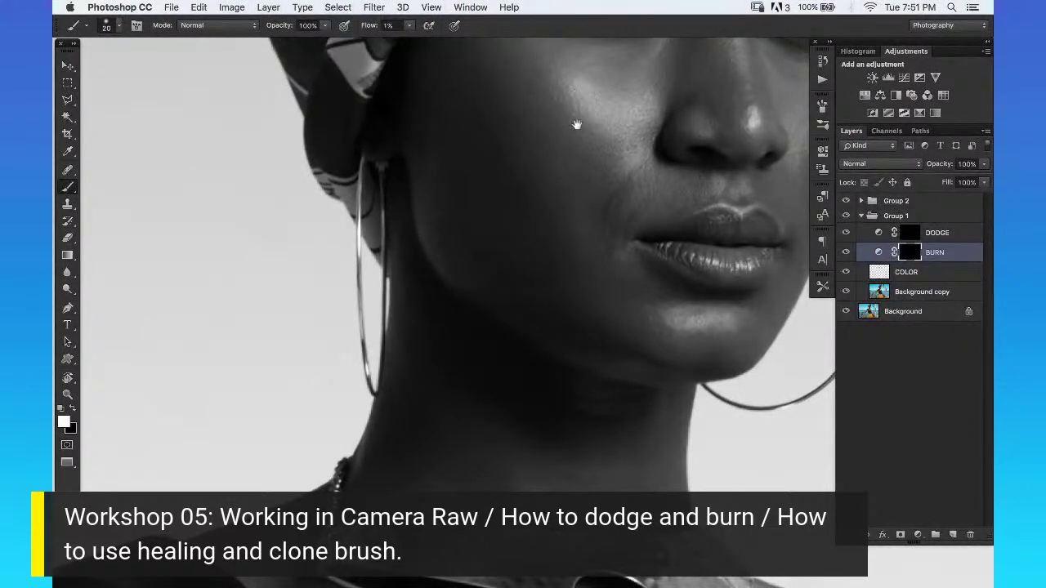
{"action": "scroll", "coordinate": [576, 123], "scroll_direction": "up", "scroll_amount": 3}
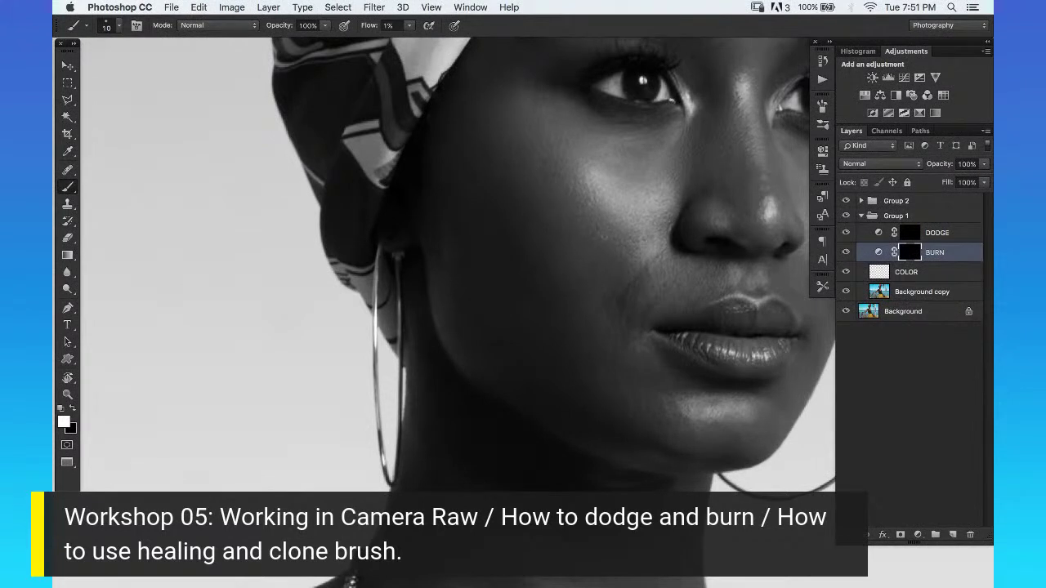
{"action": "key", "text": "z"}
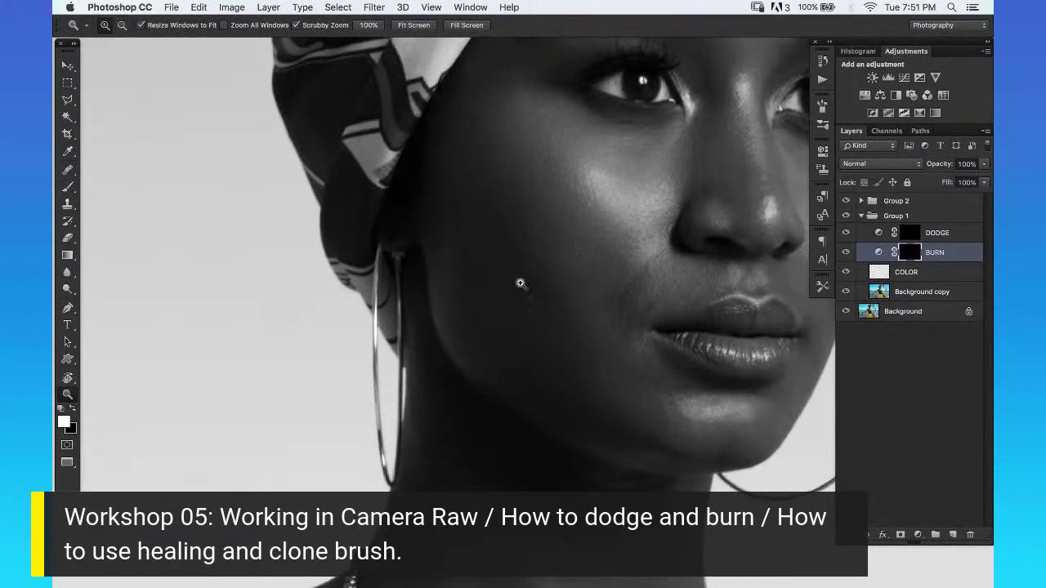
{"action": "key", "text": "b"}
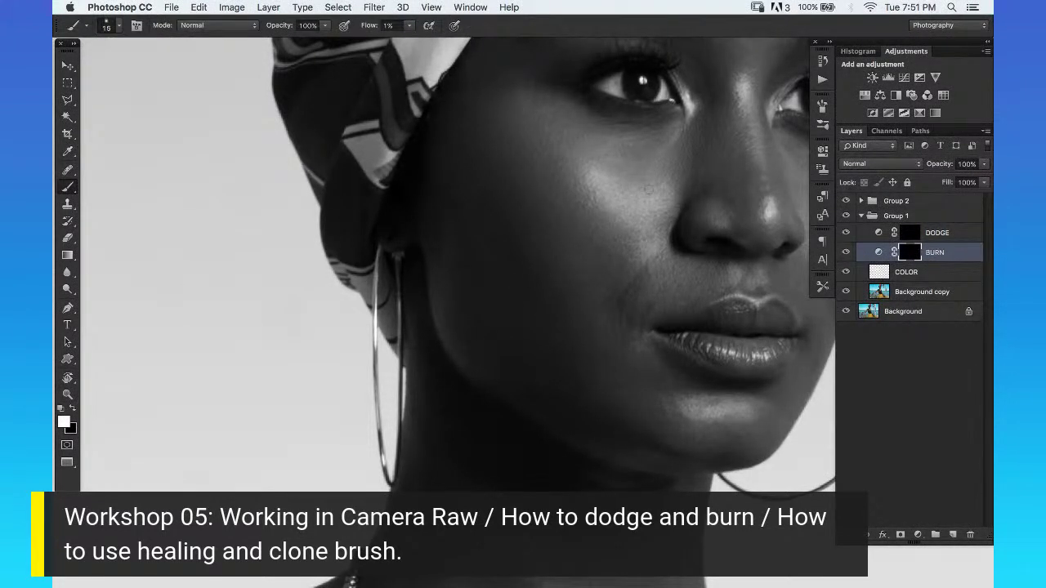
Dodge the cheek and mouth on the DODGE mask with a size-15 brush.
{"action": "left_click", "coordinate": [964, 233]}
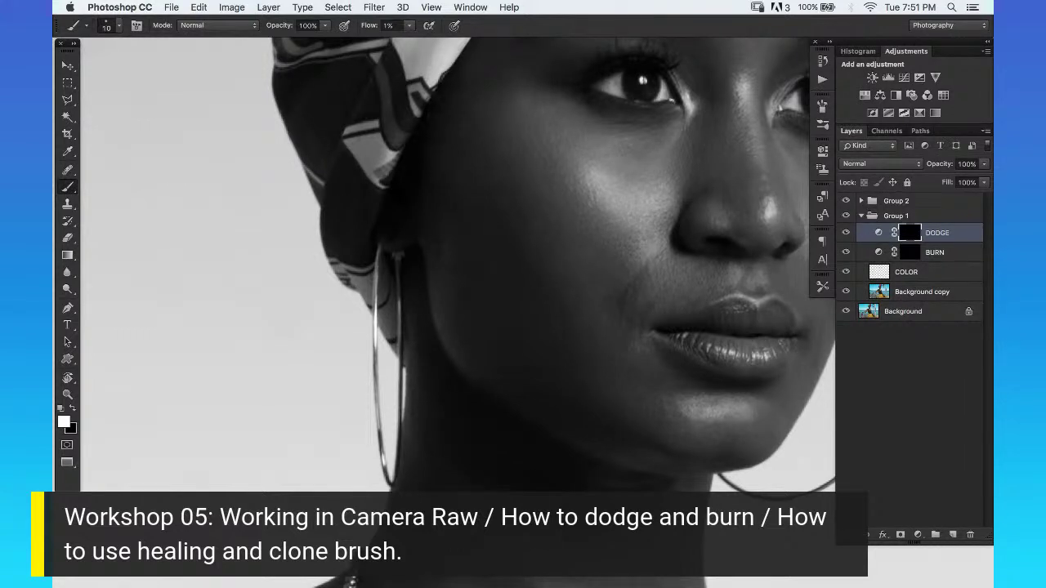
{"action": "key", "text": "bracketright"}
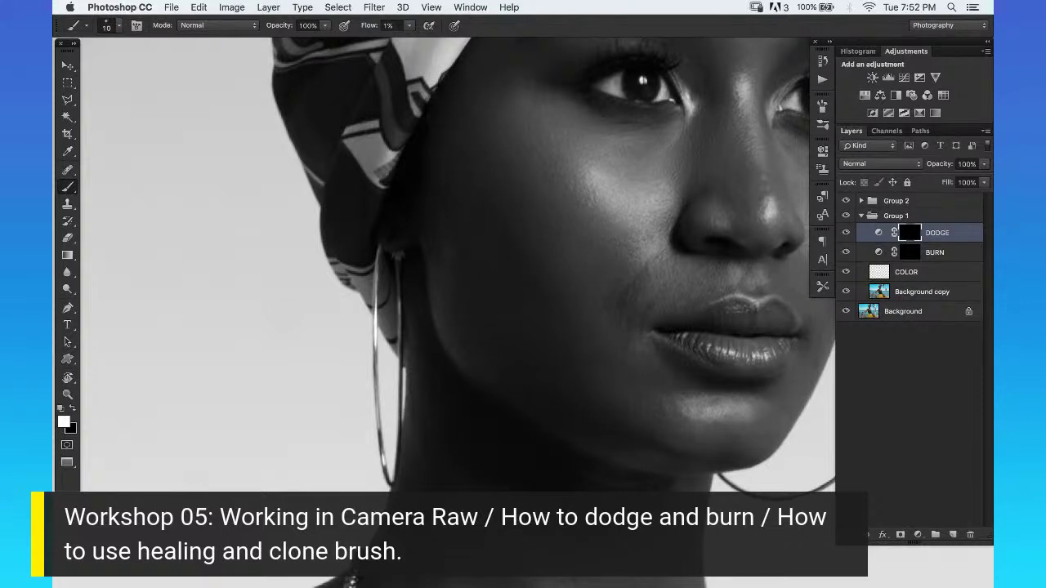
{"action": "key", "text": "z"}
{"action": "mouse_move", "coordinate": [623, 245]}
{"action": "left_mouse_down"}
{"action": "mouse_move", "coordinate": [660, 212]}
{"action": "mouse_move", "coordinate": [628, 245]}
{"action": "mouse_move", "coordinate": [624, 196]}
{"action": "mouse_move", "coordinate": [645, 186]}
{"action": "left_mouse_up"}
{"action": "key", "text": "b"}
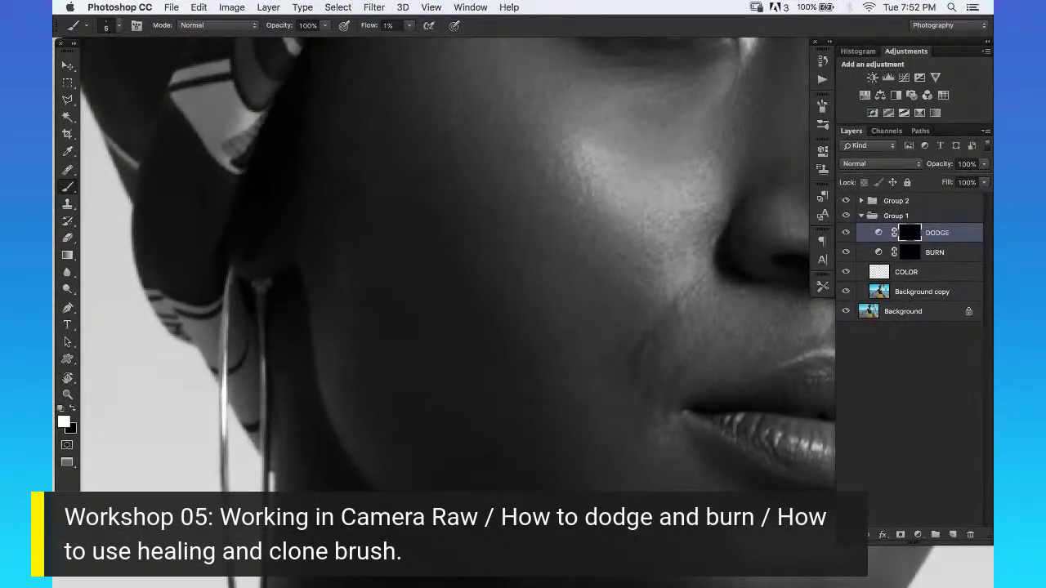
{"action": "key", "text": "z"}
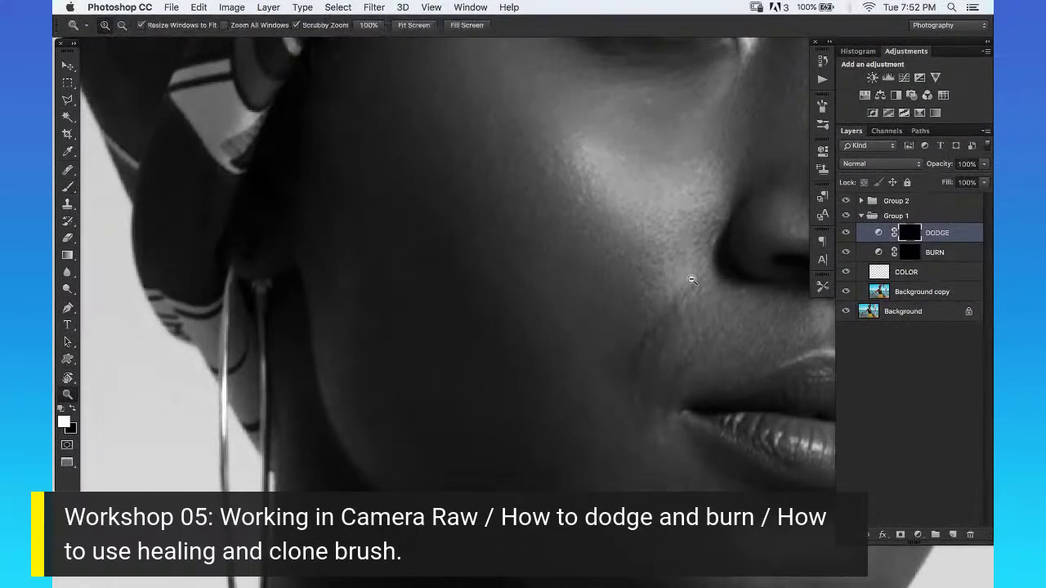
{"action": "left_click", "coordinate": [694, 282], "text": "alt"}
Fit the whole figure in the window and hide Group 2 to view the colour result.
{"action": "left_click_drag", "start_coordinate": [704, 292], "coordinate": [764, 175]}
{"action": "left_click", "coordinate": [700, 226], "text": "alt"}
{"action": "key", "text": "super+0"}
{"action": "left_click", "coordinate": [847, 201]}
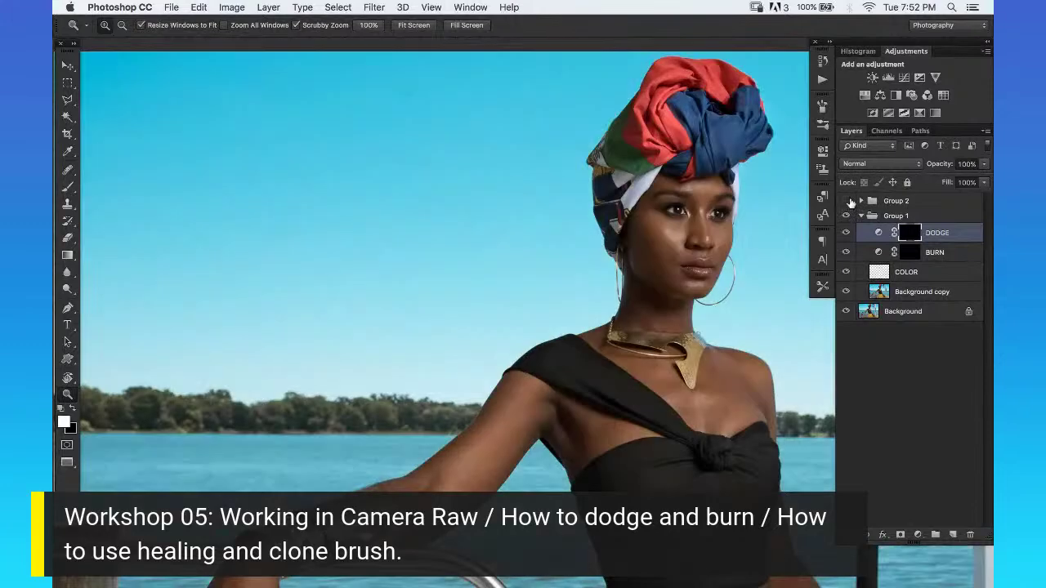
{"action": "key", "text": "super+minus"}
{"action": "left_click_drag", "start_coordinate": [626, 236], "coordinate": [626, 234]}
{"action": "left_click", "coordinate": [627, 235], "text": "alt"}
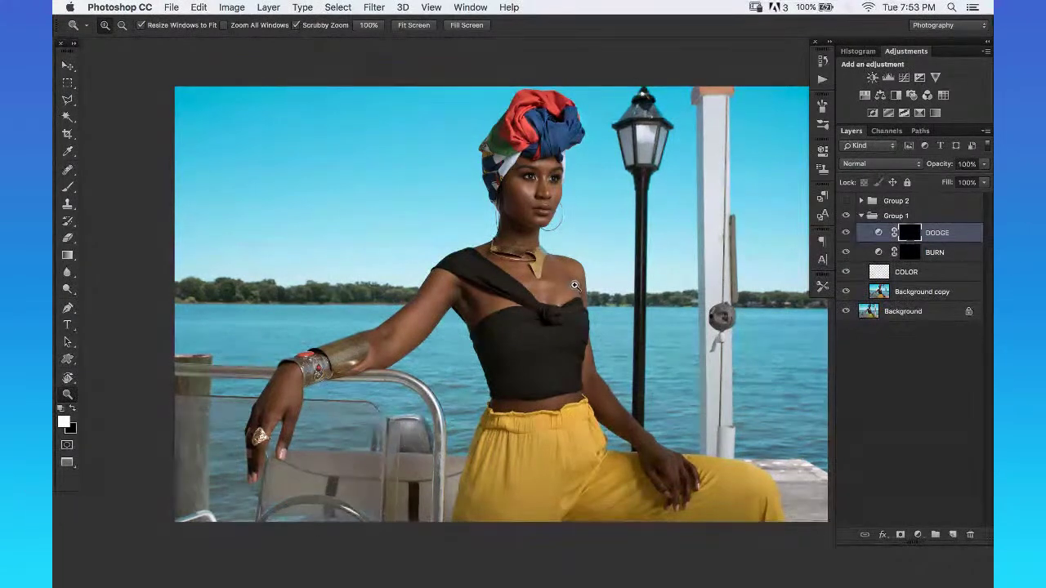
{"action": "left_click_drag", "start_coordinate": [535, 185], "coordinate": [601, 131]}
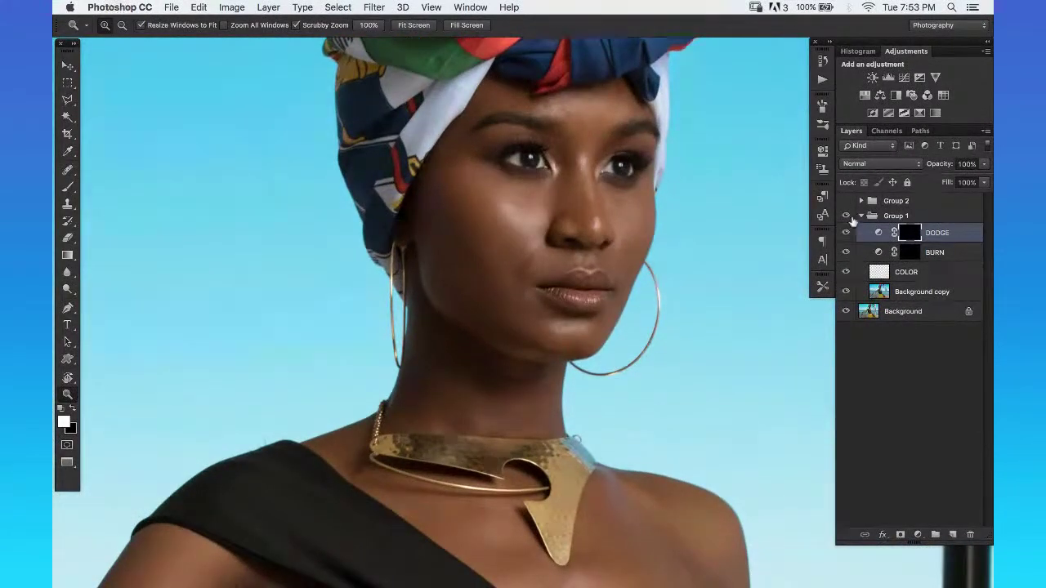
Turn Group 2 back on for black and white and zoom in on the face.
{"action": "left_click", "coordinate": [846, 201]}
{"action": "left_click_drag", "start_coordinate": [507, 237], "coordinate": [572, 238]}
{"action": "key", "text": "b"}
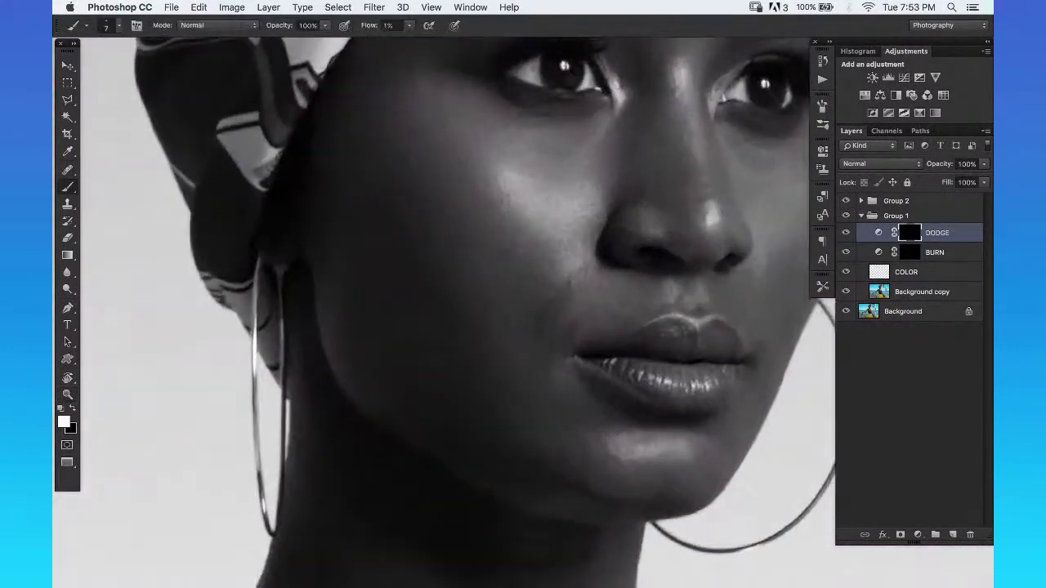
{"action": "key", "text": "z"}
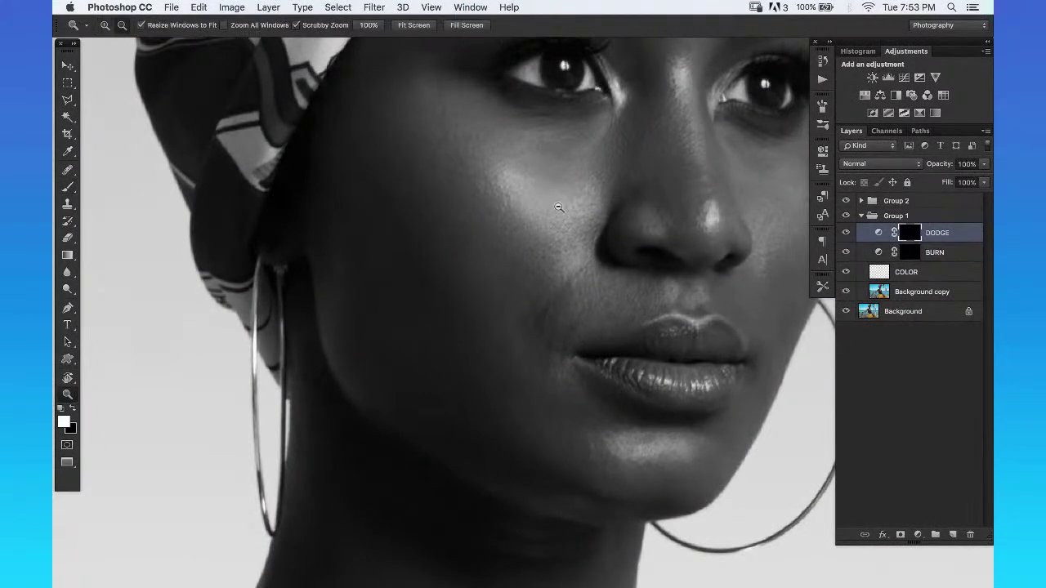
{"action": "left_click", "coordinate": [572, 192], "text": "alt"}
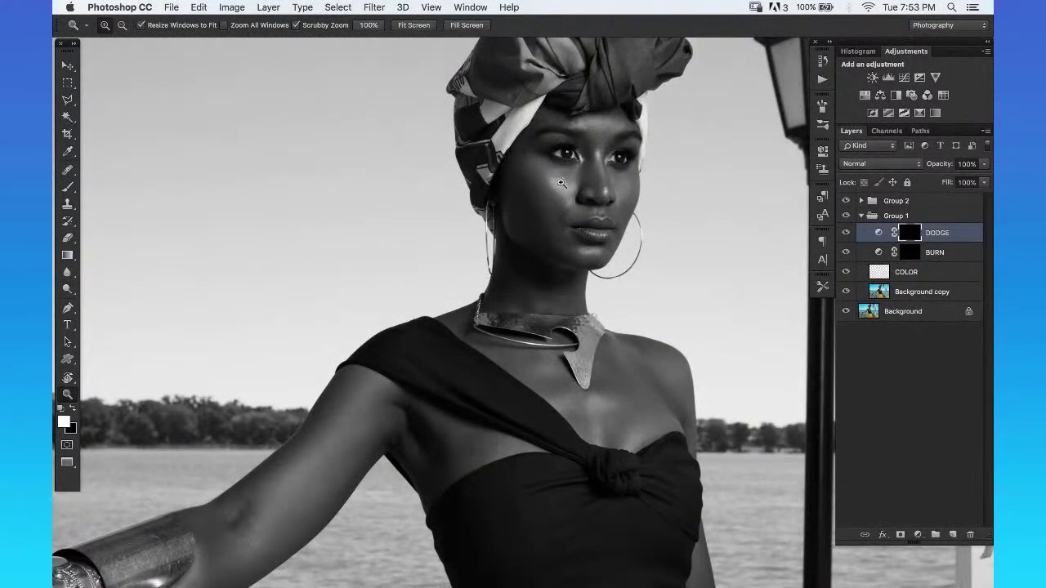
{"action": "left_click", "coordinate": [561, 183]}
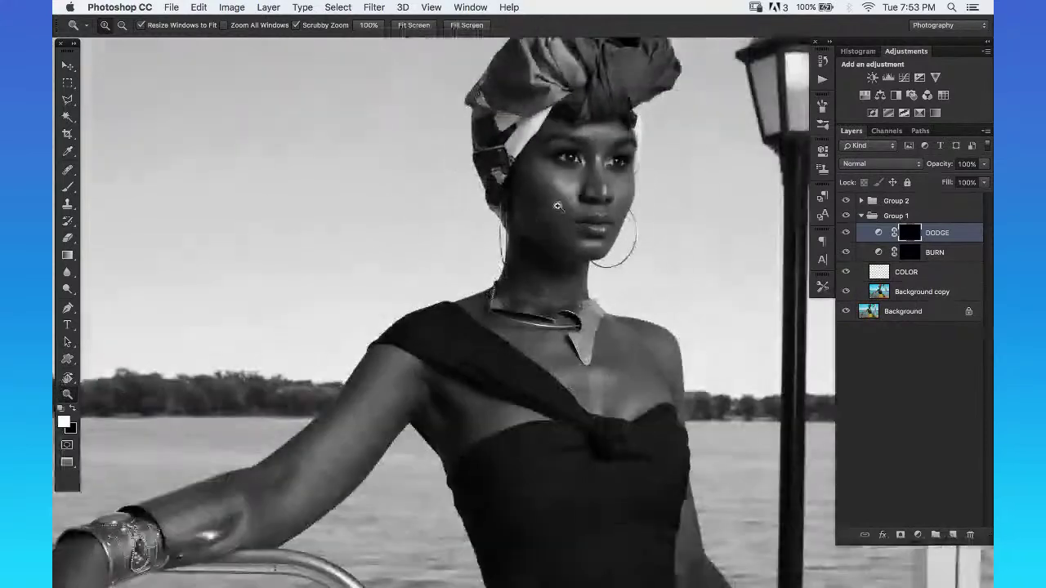
{"action": "left_click", "coordinate": [560, 196], "text": "alt"}
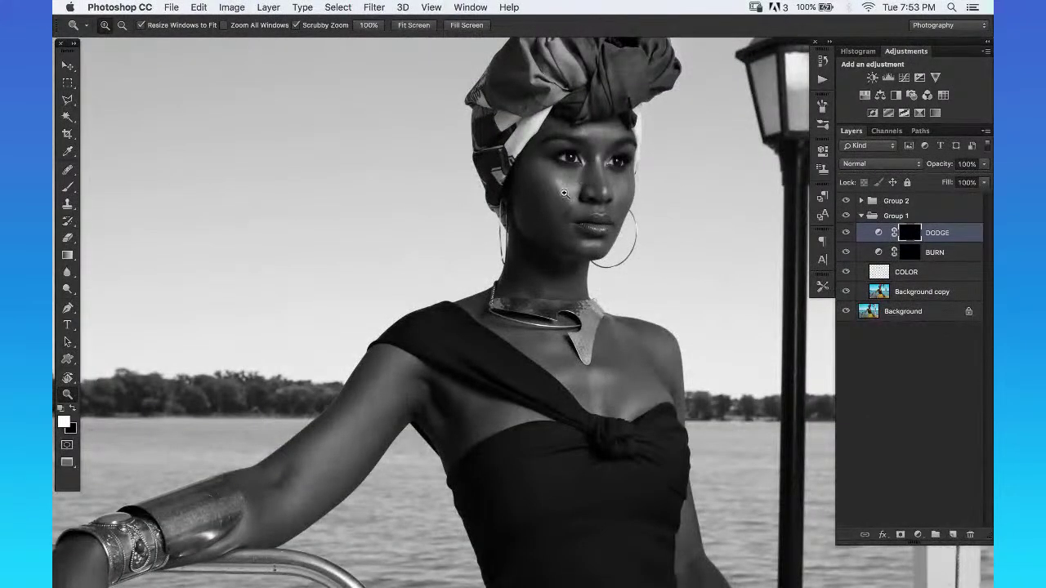
{"action": "left_click", "coordinate": [562, 195]}
{"action": "left_click", "coordinate": [562, 195]}
Paint on the BURN mask with a size-20 brush, canvas tilted about 59°.
{"action": "left_click", "coordinate": [952, 252]}
{"action": "key", "text": "b"}
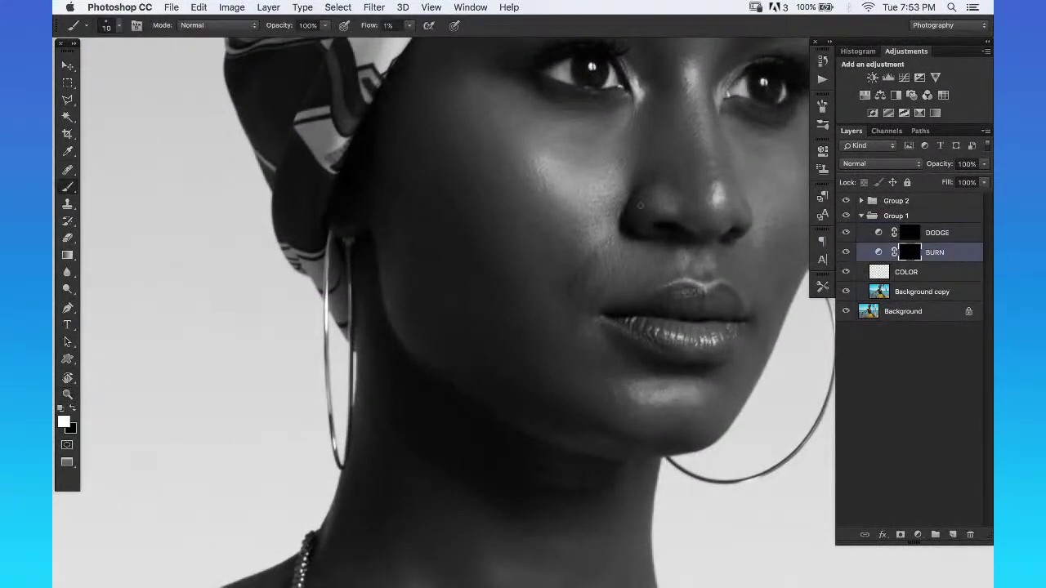
{"action": "key", "text": "bracketright"}
{"action": "key", "text": "bracketleft"}
{"action": "key", "text": "bracketleft"}
{"action": "key", "text": "bracketleft"}
{"action": "key", "text": "bracketright"}
{"action": "key", "text": "r"}
{"action": "mouse_move", "coordinate": [567, 159]}
{"action": "left_mouse_down"}
{"action": "mouse_move", "coordinate": [614, 168]}
{"action": "mouse_move", "coordinate": [436, 218]}
{"action": "mouse_move", "coordinate": [613, 187]}
{"action": "left_mouse_up"}
{"action": "key", "text": "z"}
{"action": "key", "text": "b"}
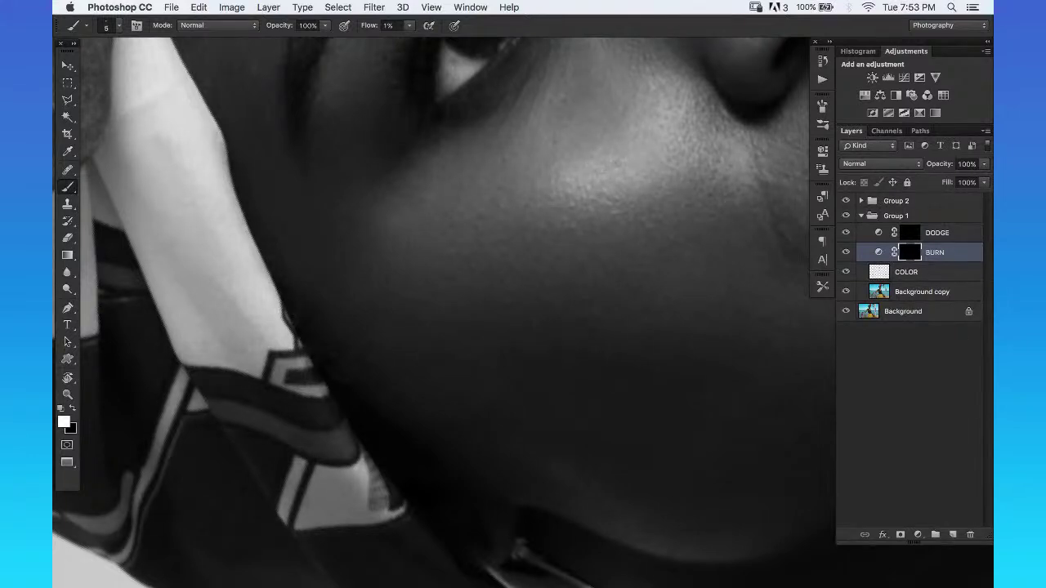
Dodge near the mouth on the DODGE mask, then select the Background copy layer.
{"action": "left_click", "coordinate": [944, 235]}
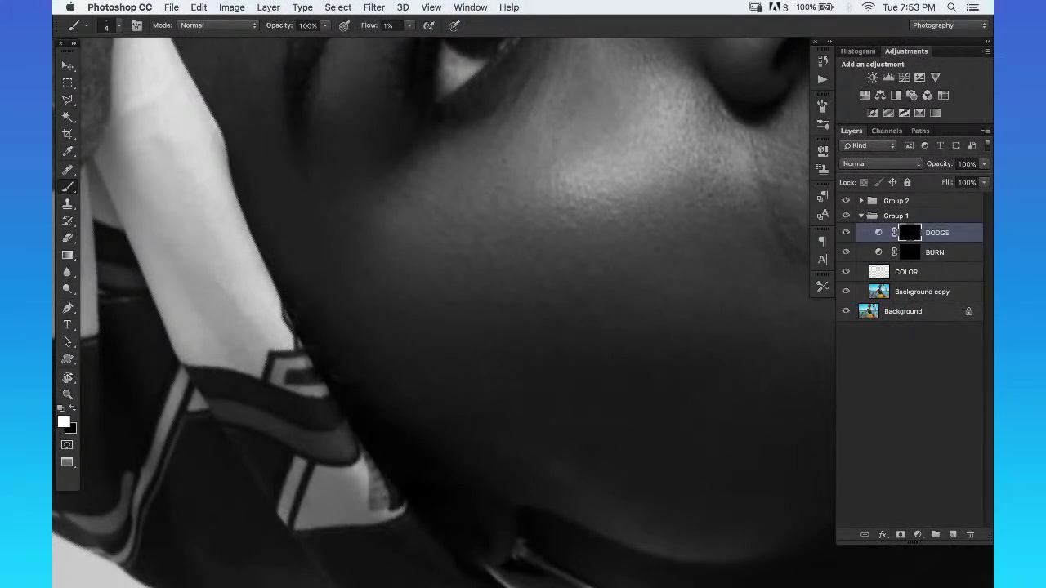
{"action": "scroll", "coordinate": [668, 157], "scroll_direction": "down", "scroll_amount": 3}
{"action": "key", "text": "r"}
{"action": "left_click_drag", "start_coordinate": [604, 228], "coordinate": [651, 182]}
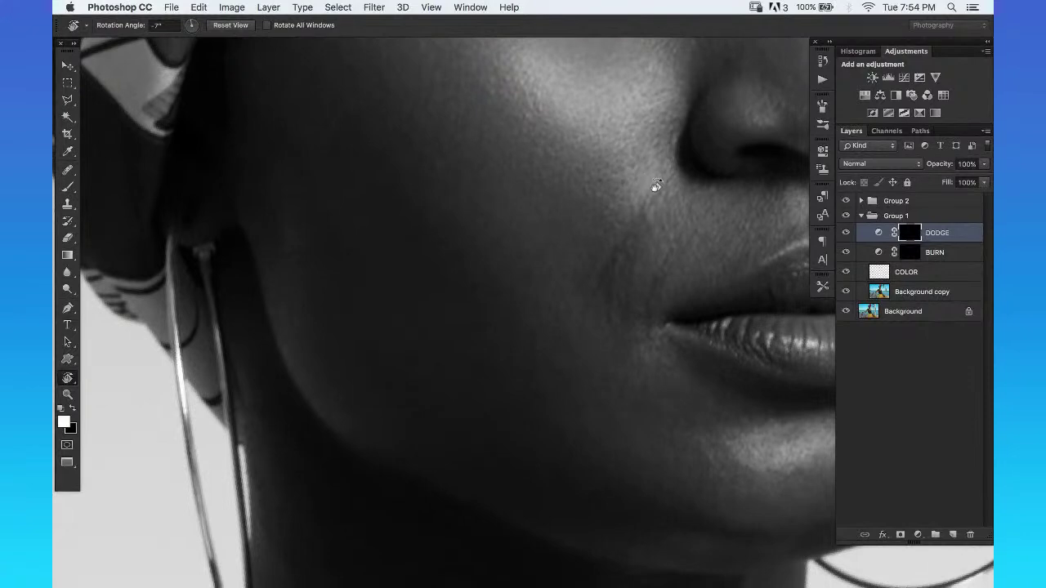
{"action": "key", "text": "z"}
{"action": "left_click_drag", "start_coordinate": [700, 210], "coordinate": [776, 122]}
{"action": "left_click", "coordinate": [629, 229]}
{"action": "left_click", "coordinate": [630, 186]}
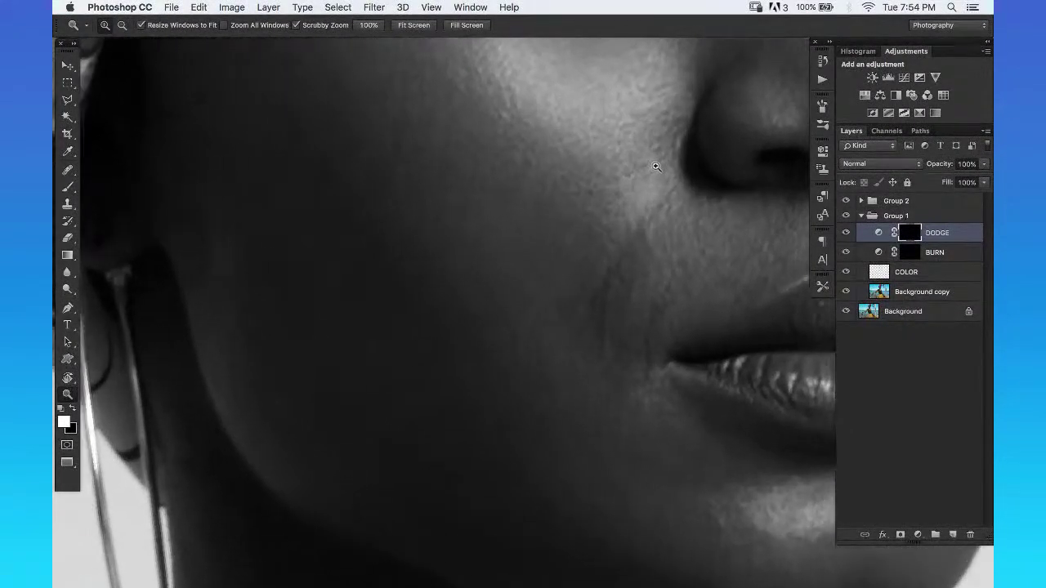
{"action": "left_click", "coordinate": [773, 194]}
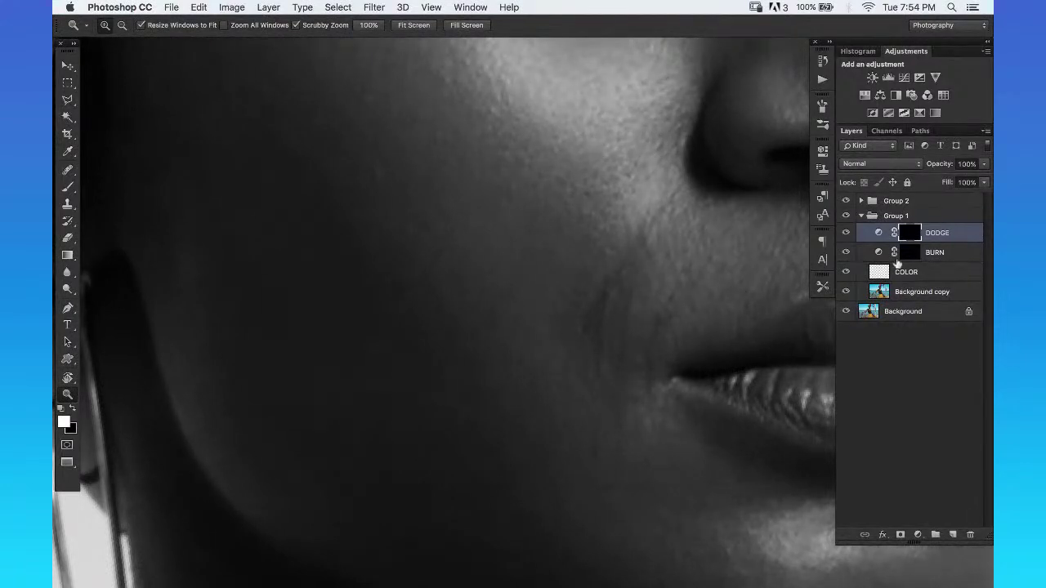
{"action": "left_click", "coordinate": [905, 292]}
Take the Healing Brush, hide Group 2 to see the cheek in colour, and enlarge the brush.
{"action": "key", "text": "j"}
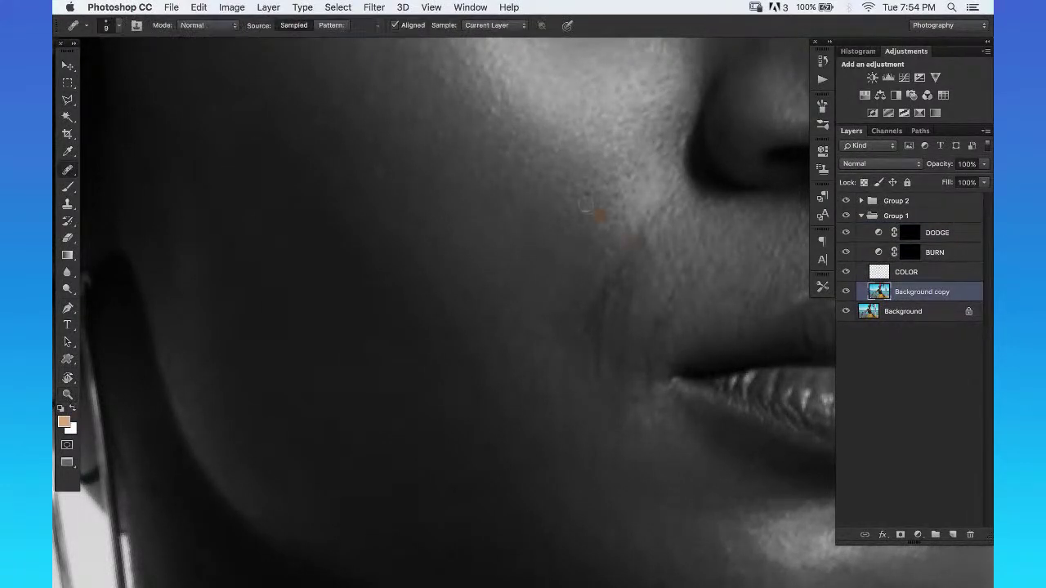
{"action": "left_click", "coordinate": [846, 201]}
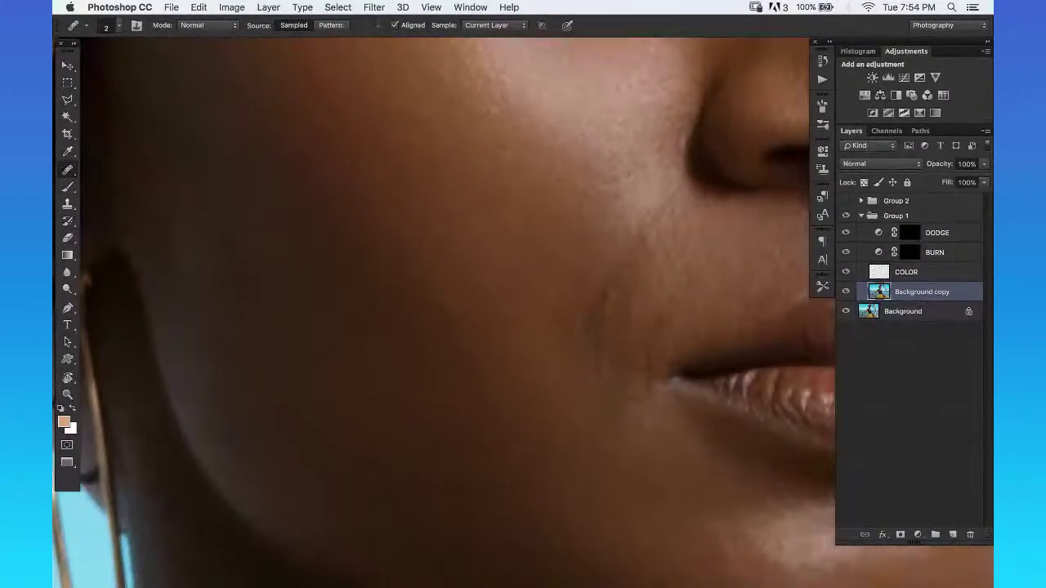
{"action": "left_click", "coordinate": [846, 201]}
{"action": "key", "text": "bracketright"}
{"action": "scroll", "coordinate": [536, 218], "scroll_direction": "up", "scroll_amount": 4}
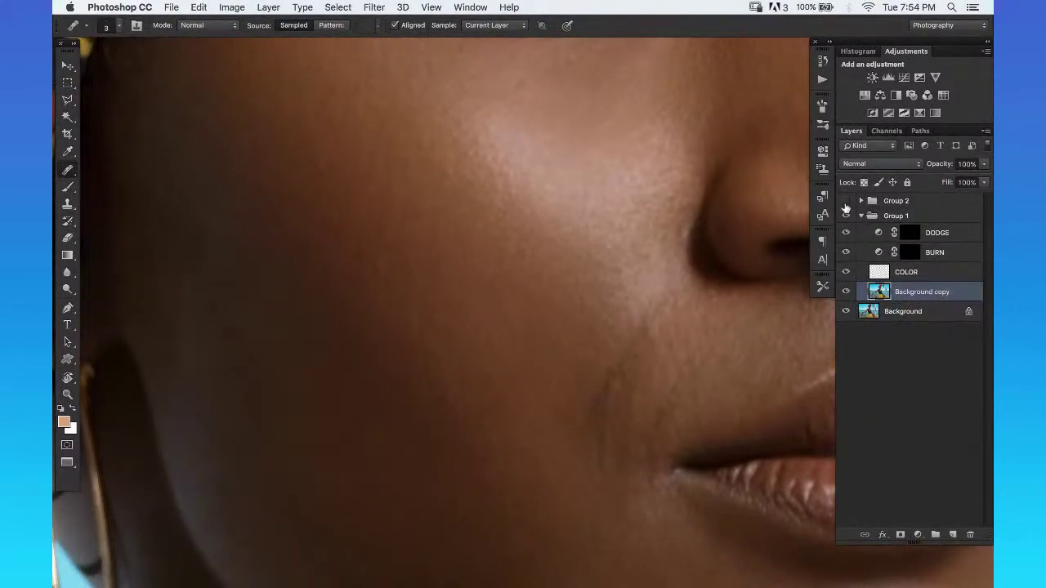
Show Group 2 again and select the DODGE mask with an enlarged brush.
{"action": "key", "text": "z"}
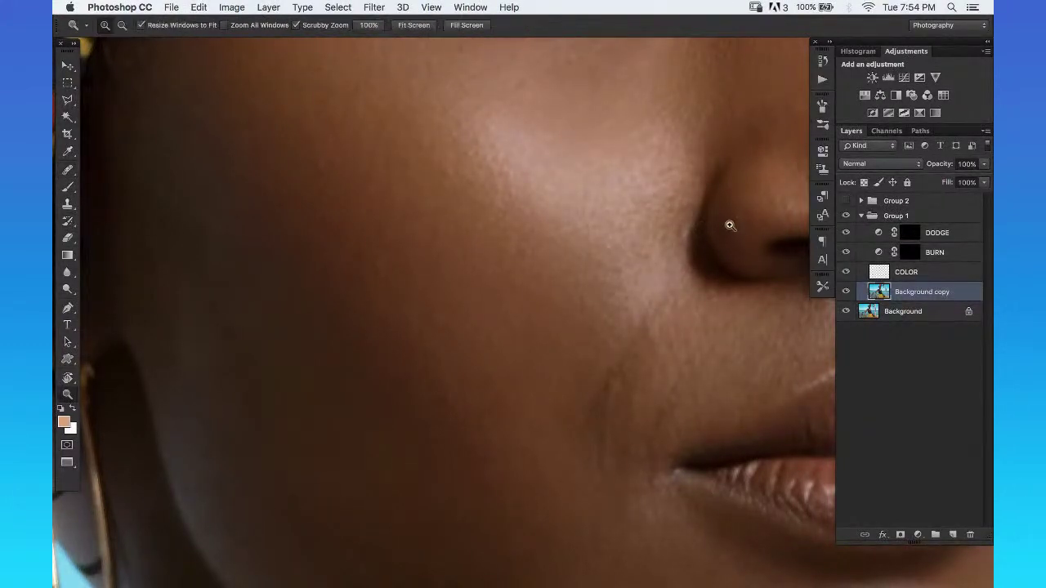
{"action": "left_click", "coordinate": [614, 256], "text": "alt"}
{"action": "left_click", "coordinate": [846, 201]}
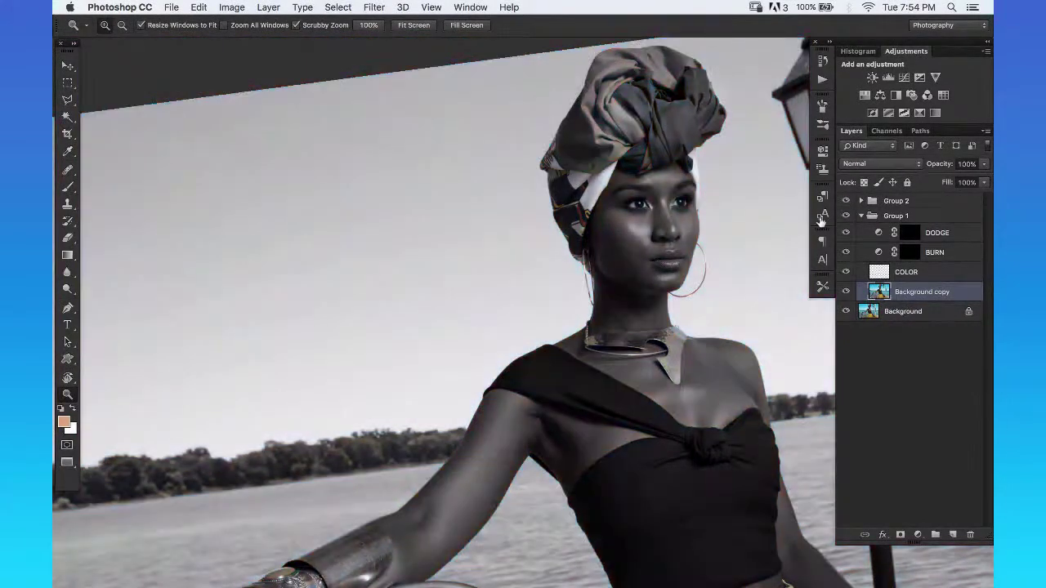
{"action": "key", "text": "super+plus"}
{"action": "key", "text": "super+plus"}
{"action": "key", "text": "super+plus"}
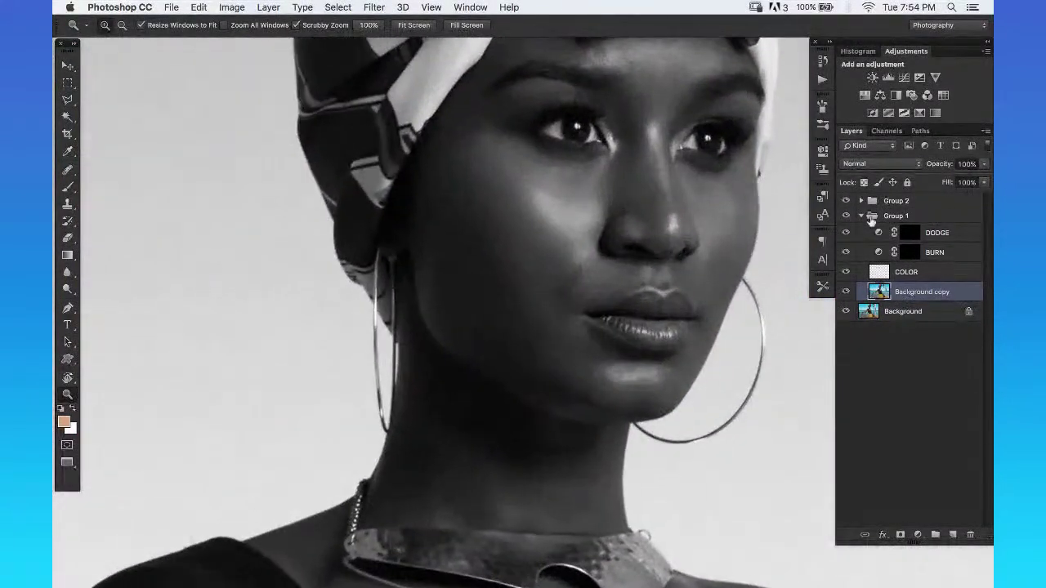
{"action": "left_click", "coordinate": [922, 232]}
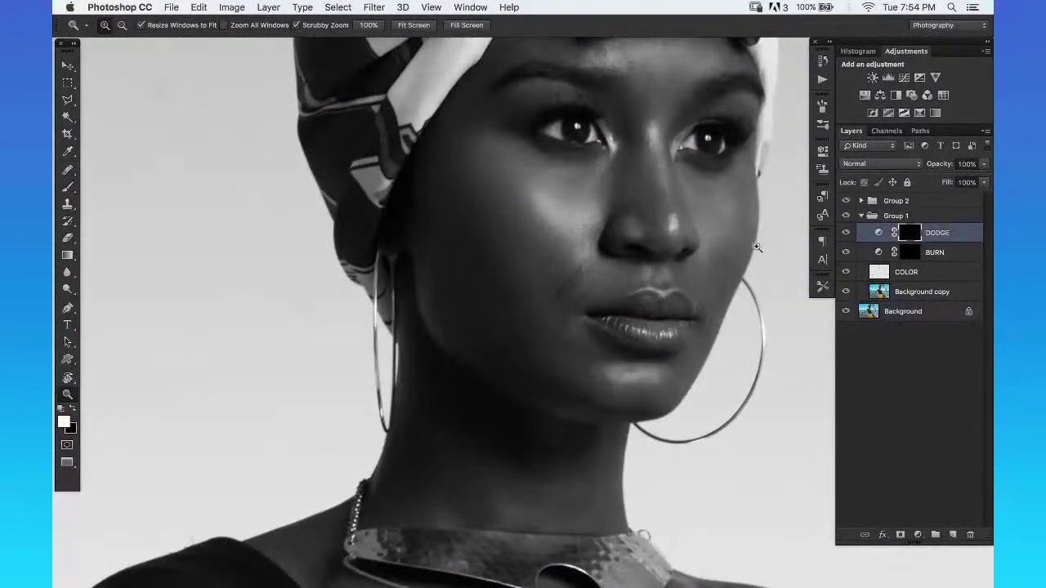
{"action": "left_click_drag", "start_coordinate": [577, 184], "coordinate": [613, 163]}
{"action": "key", "text": "b"}
{"action": "key", "text": "bracketright"}
{"action": "key", "text": "bracketright"}
{"action": "key", "text": "bracketright"}
{"action": "key", "text": "bracketright"}
{"action": "mouse_move", "coordinate": [703, 215]}
{"action": "left_mouse_down"}
{"action": "mouse_move", "coordinate": [677, 187]}
{"action": "mouse_move", "coordinate": [576, 189]}
{"action": "mouse_move", "coordinate": [687, 237]}
{"action": "left_mouse_up"}
Compare the face by toggling Group 2 between black-and-white and colour.
{"action": "key", "text": "z"}
{"action": "key", "text": "super+0"}
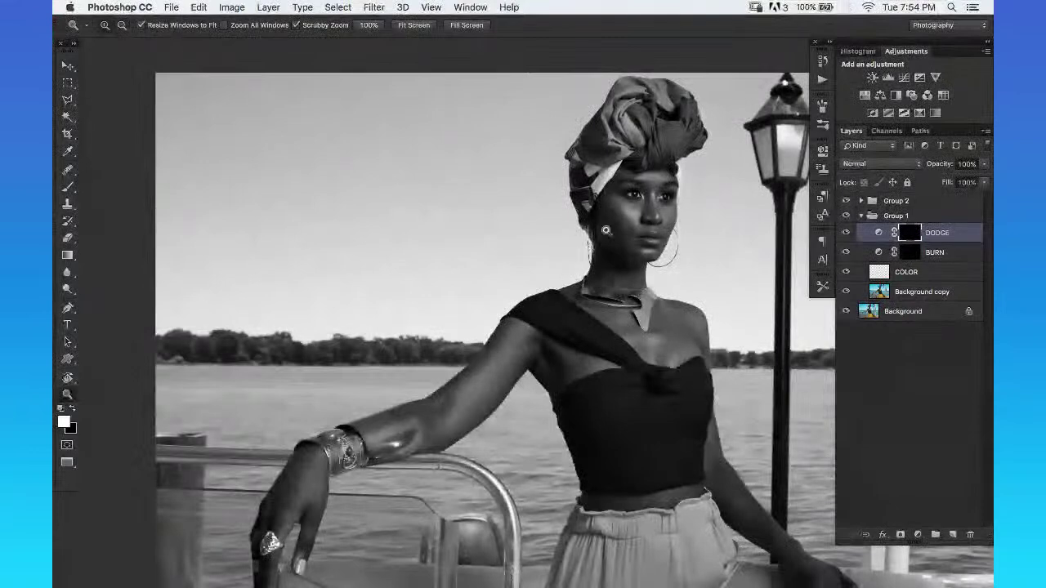
{"action": "left_click", "coordinate": [710, 142]}
{"action": "left_click", "coordinate": [577, 214]}
{"action": "left_click", "coordinate": [542, 341]}
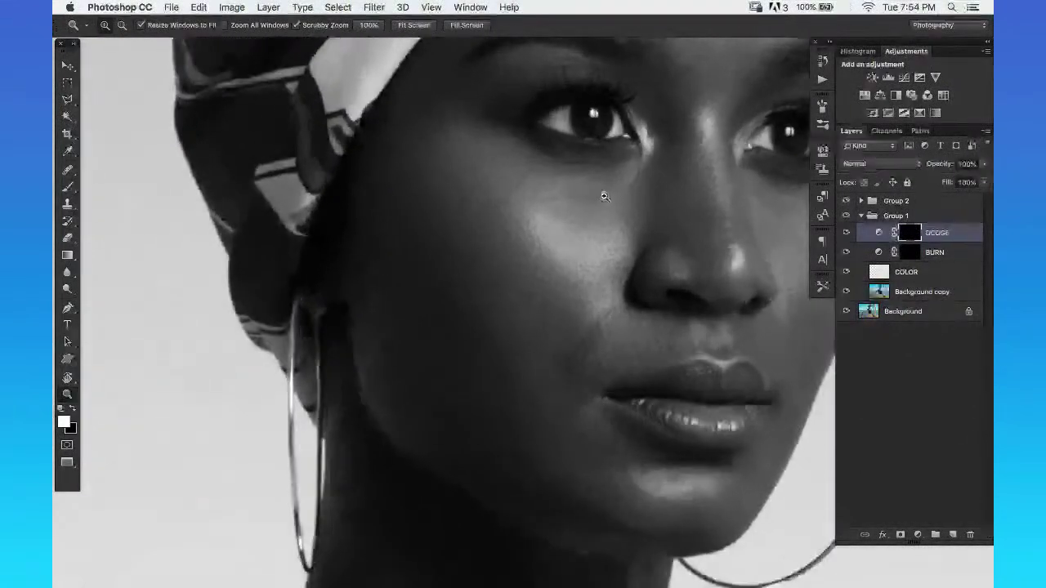
{"action": "key", "text": "b"}
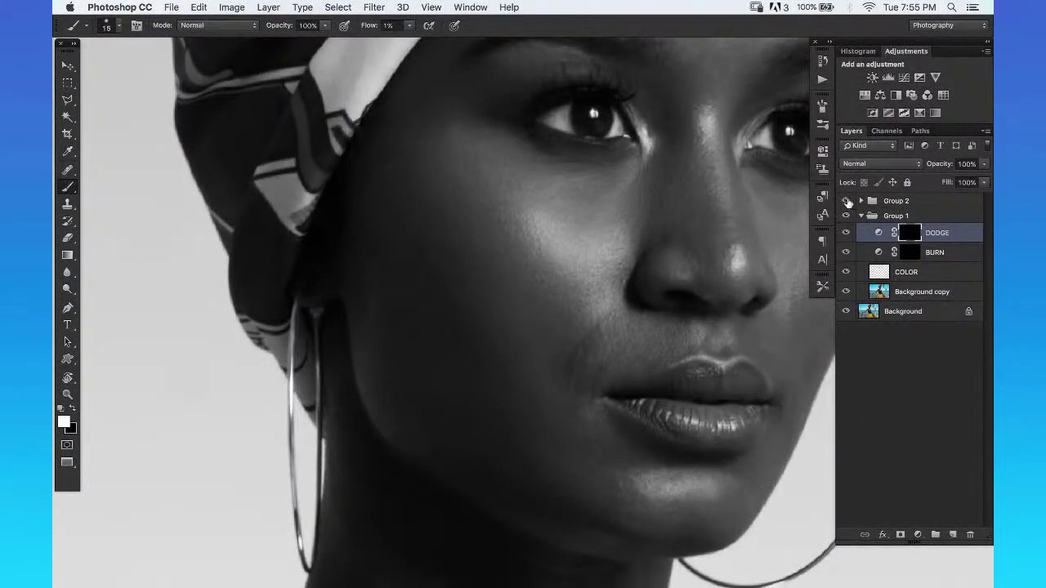
{"action": "left_click", "coordinate": [846, 200]}
{"action": "key", "text": "z"}
{"action": "left_click", "coordinate": [618, 242], "text": "alt"}
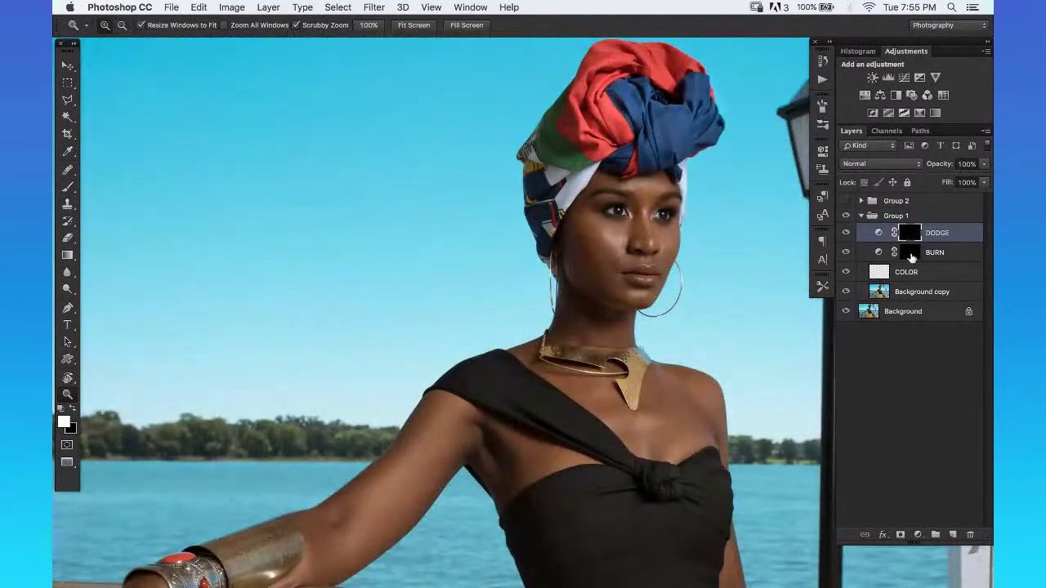
{"action": "left_click", "coordinate": [846, 200]}
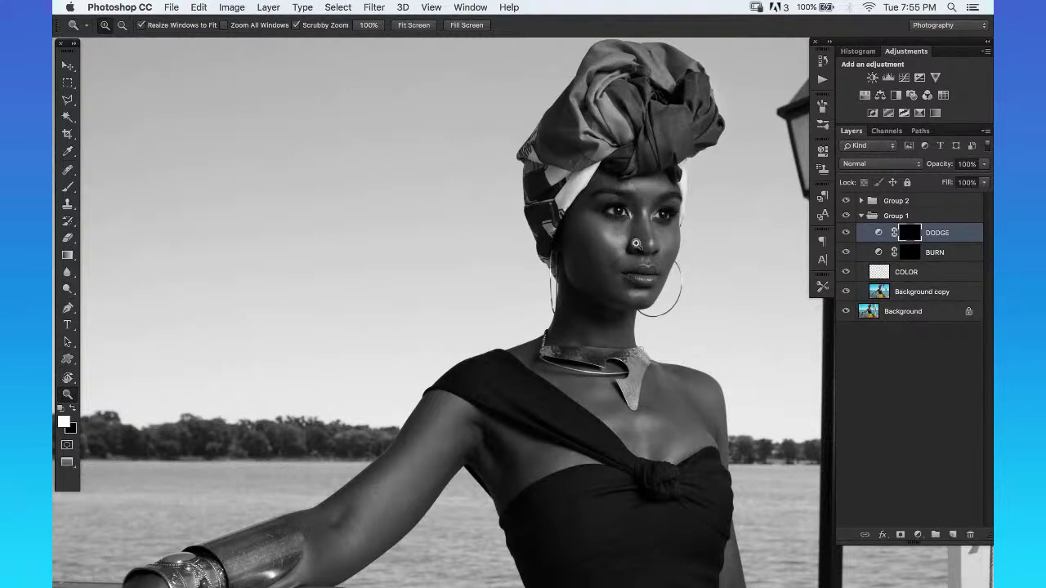
{"action": "left_click", "coordinate": [636, 253]}
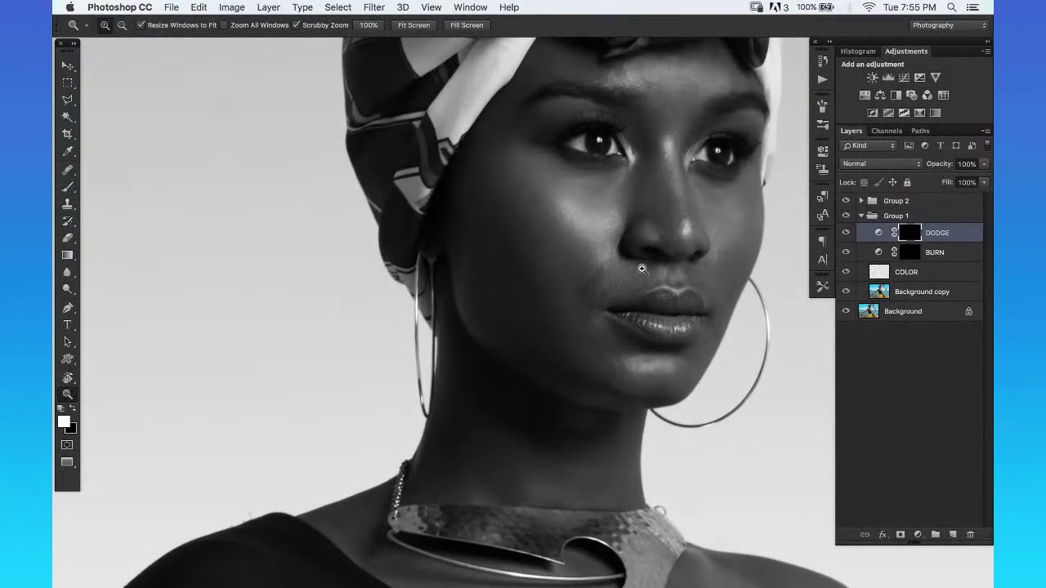
{"action": "left_click", "coordinate": [845, 201]}
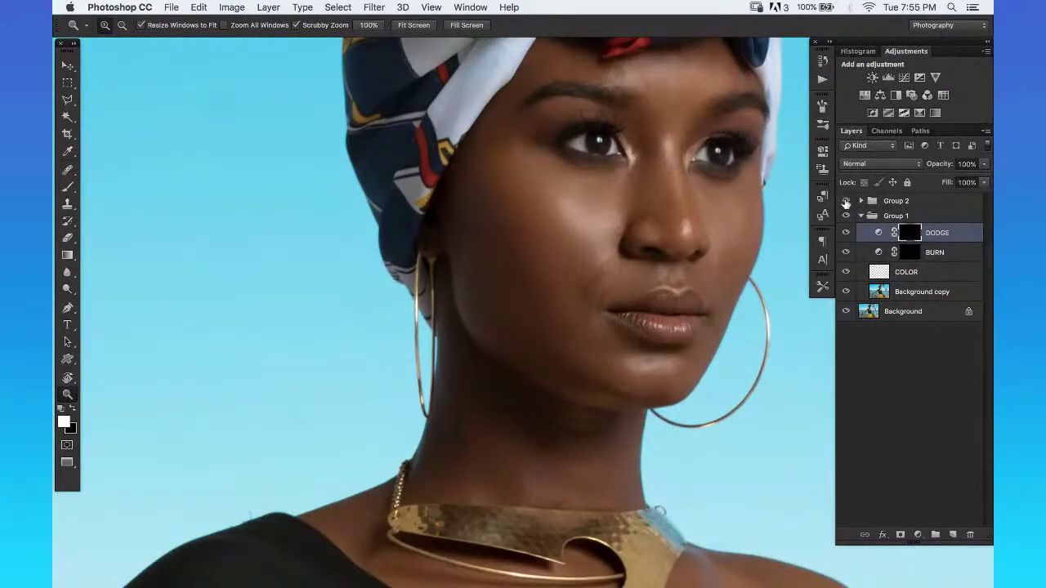
{"action": "left_click", "coordinate": [846, 200]}
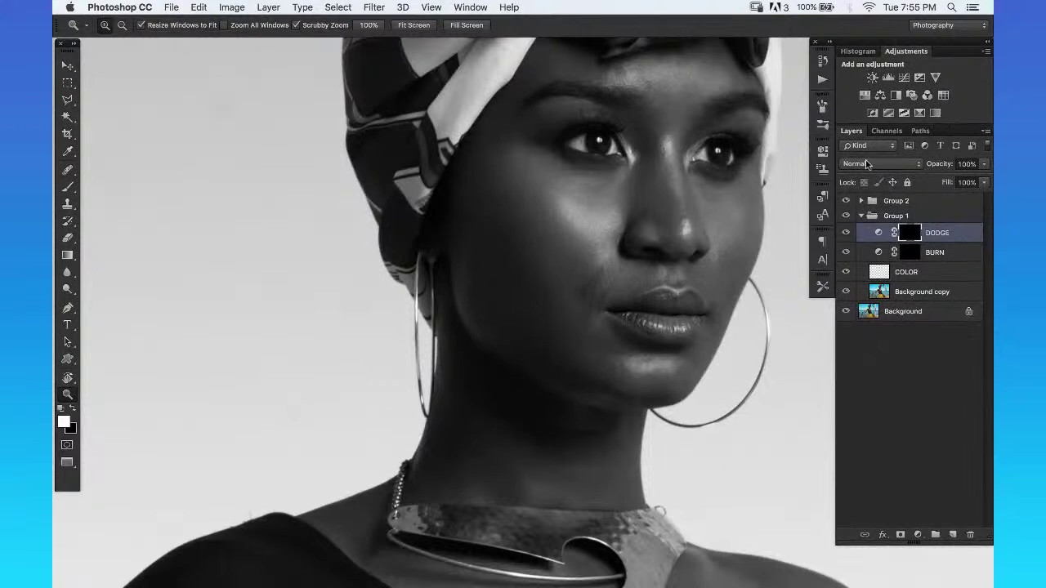
Brighten the cheek highlights on the DODGE mask with a size-20 brush.
{"action": "left_click", "coordinate": [592, 196]}
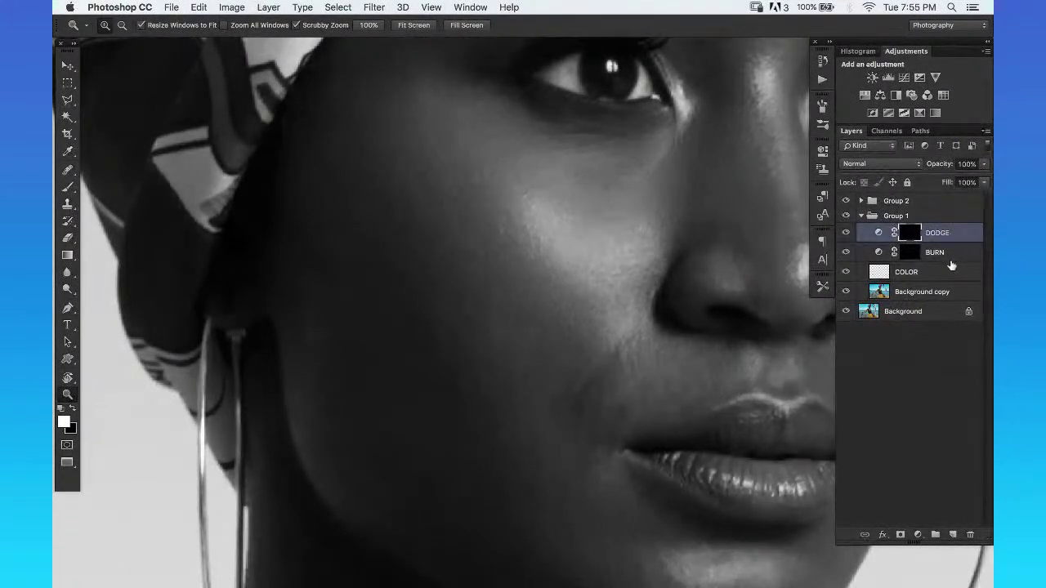
{"action": "key", "text": "b"}
{"action": "key", "text": "bracketright"}
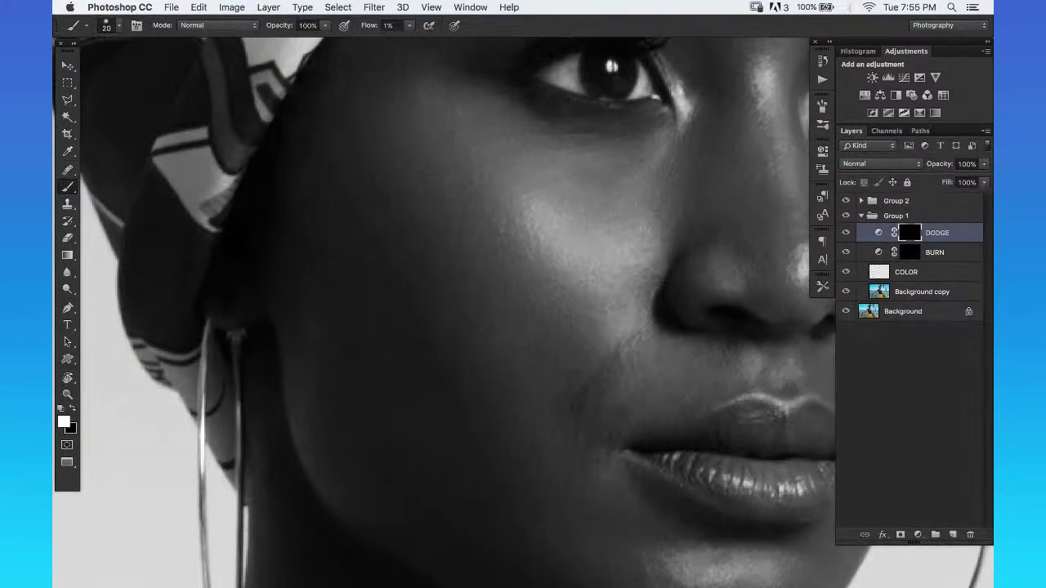
{"action": "left_click", "coordinate": [618, 250], "text": "alt"}
{"action": "left_click", "coordinate": [619, 237], "text": "alt"}
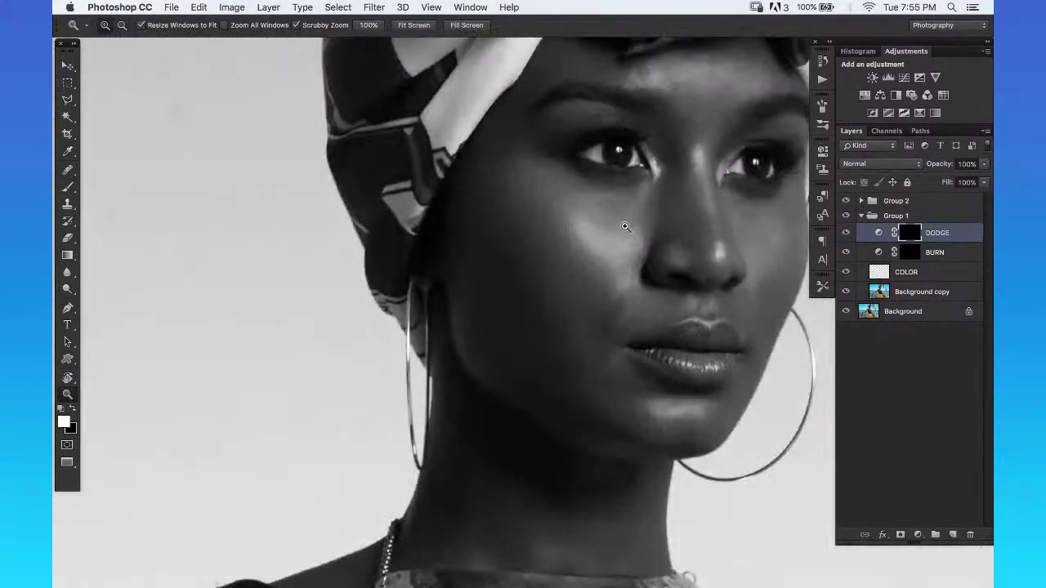
{"action": "key", "text": "bracketright"}
{"action": "key", "text": "z"}
{"action": "mouse_move", "coordinate": [631, 198]}
{"action": "left_mouse_down"}
{"action": "mouse_move", "coordinate": [640, 201]}
{"action": "mouse_move", "coordinate": [612, 218]}
{"action": "mouse_move", "coordinate": [563, 177]}
{"action": "mouse_move", "coordinate": [551, 139]}
{"action": "mouse_move", "coordinate": [619, 167]}
{"action": "left_mouse_up"}
{"action": "key", "text": "r"}
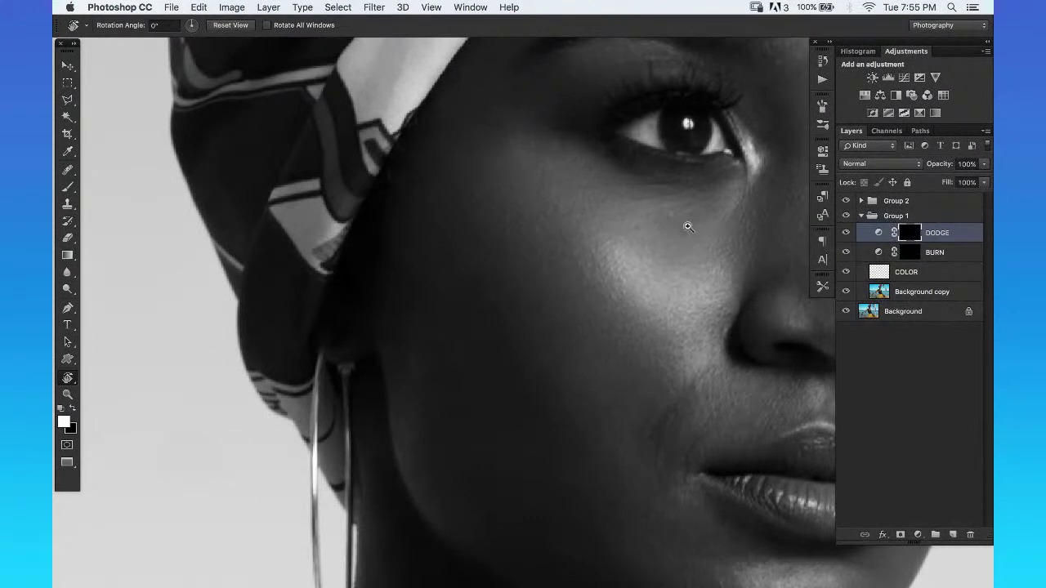
{"action": "key", "text": "z"}
{"action": "left_click", "coordinate": [712, 231], "text": "alt"}
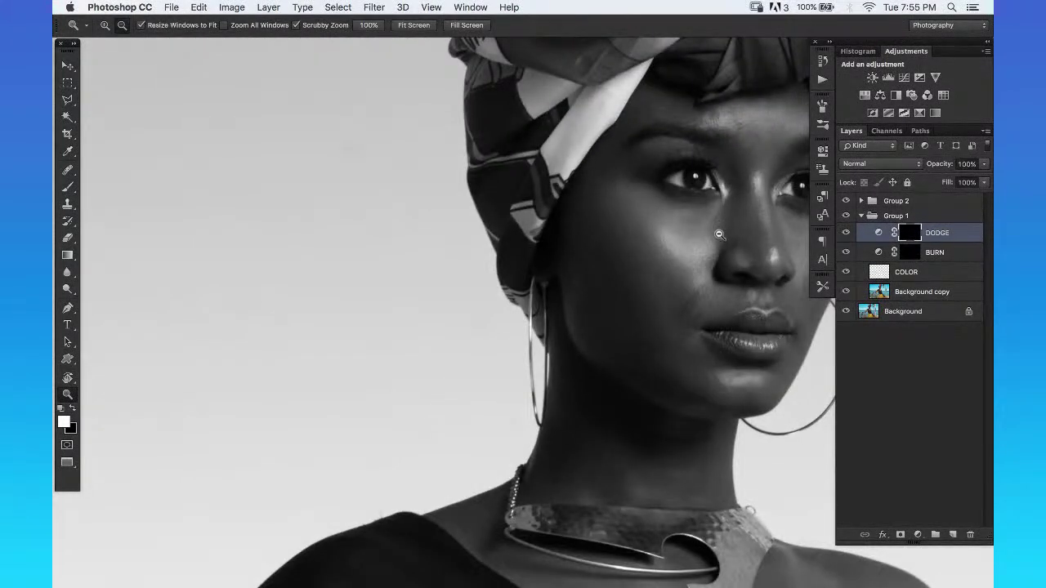
{"action": "mouse_move", "coordinate": [717, 262]}
{"action": "left_mouse_down"}
{"action": "mouse_move", "coordinate": [754, 172]}
{"action": "mouse_move", "coordinate": [712, 236]}
{"action": "mouse_move", "coordinate": [728, 215]}
{"action": "mouse_move", "coordinate": [723, 222]}
{"action": "left_mouse_up"}
{"action": "key", "text": "b"}
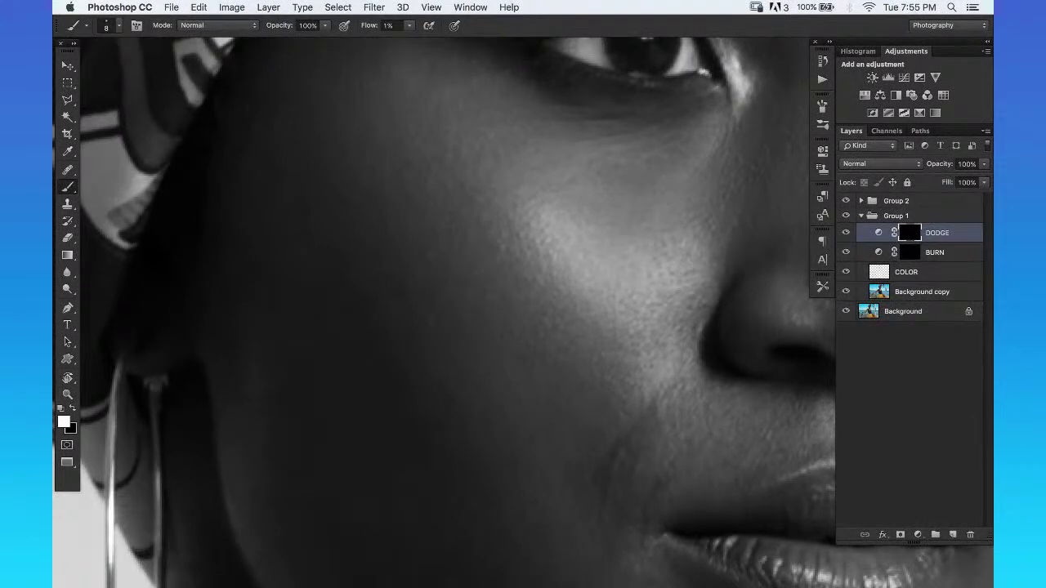
Zoom in on the cheek and select the COLOR layer.
{"action": "key", "text": "z"}
{"action": "mouse_move", "coordinate": [672, 218]}
{"action": "left_mouse_down"}
{"action": "mouse_move", "coordinate": [740, 205]}
{"action": "mouse_move", "coordinate": [692, 202]}
{"action": "mouse_move", "coordinate": [726, 175]}
{"action": "mouse_move", "coordinate": [707, 179]}
{"action": "left_mouse_up"}
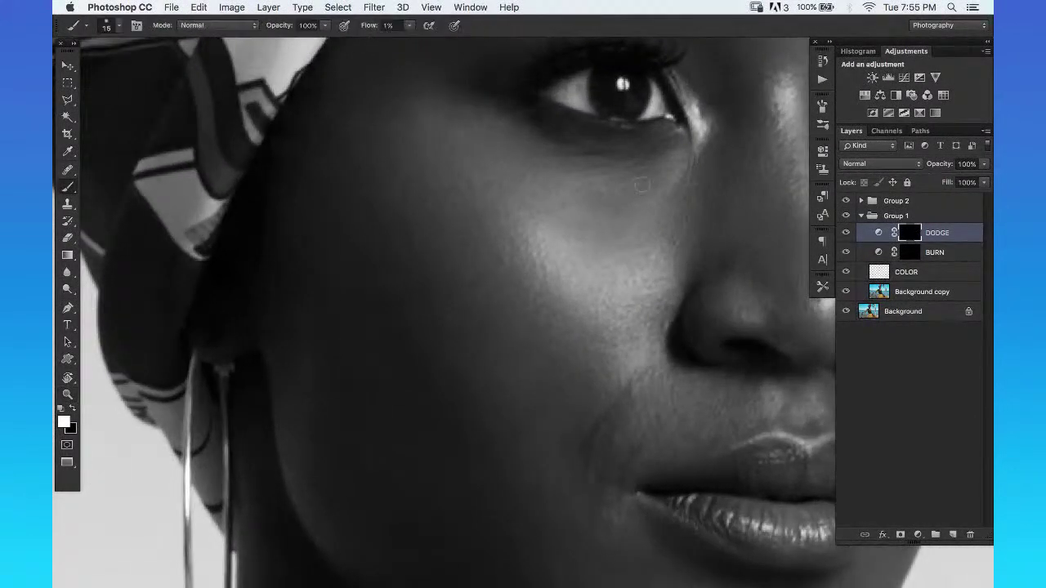
{"action": "left_click", "coordinate": [646, 187]}
{"action": "left_click", "coordinate": [921, 272]}
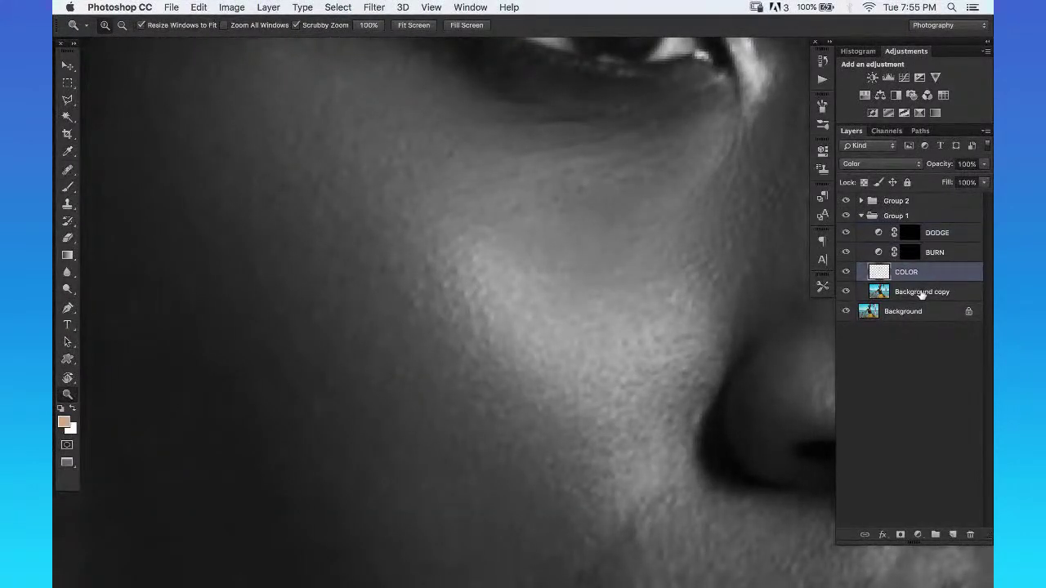
On the Background copy layer with Group 2 hidden, shrink the Healing Brush and adjust its hardness.
{"action": "left_click", "coordinate": [925, 293]}
{"action": "key", "text": "j"}
{"action": "left_click", "coordinate": [846, 200]}
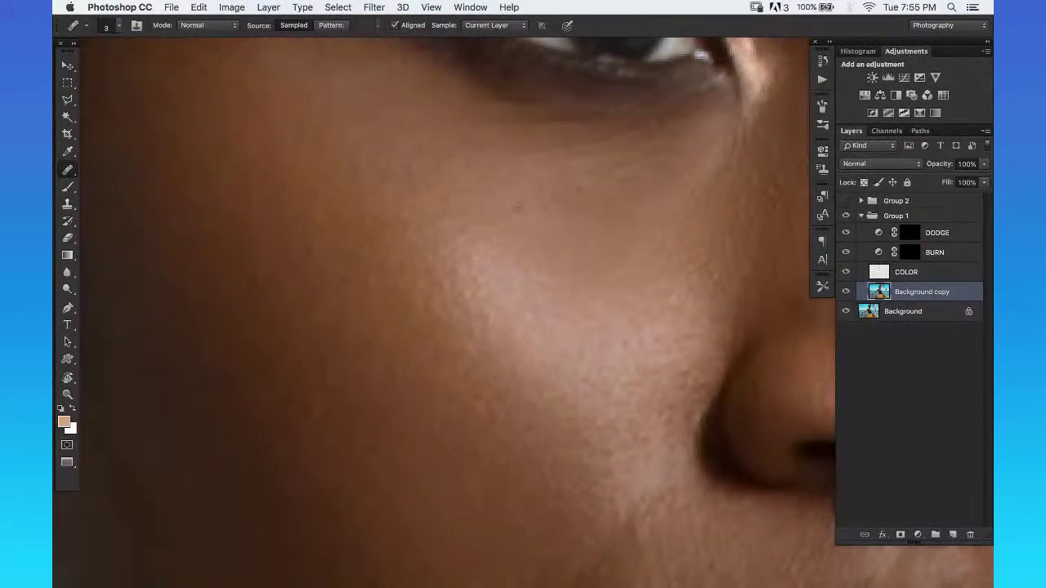
{"action": "key", "text": "bracketleft"}
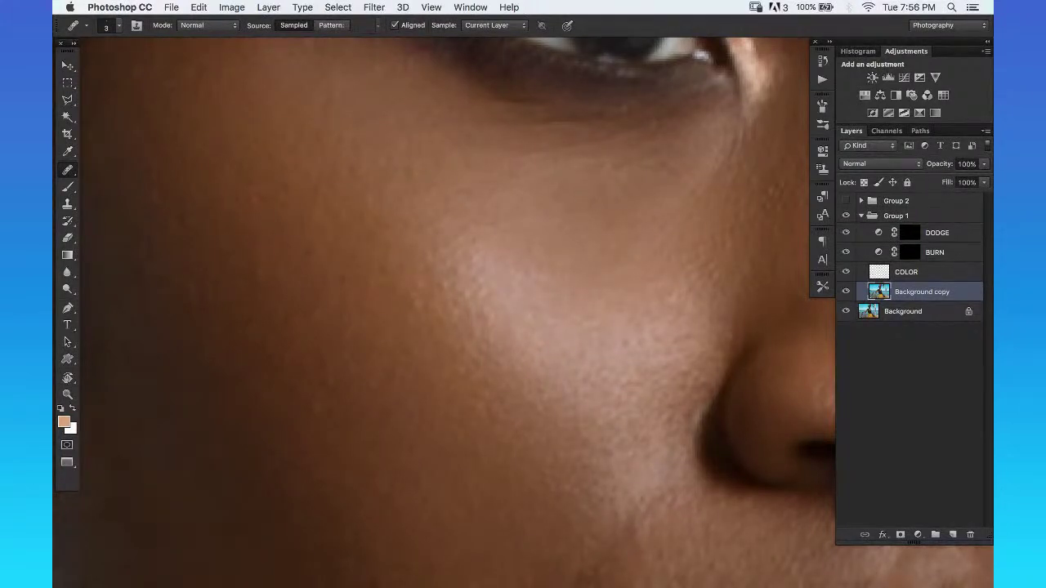
{"action": "left_click", "coordinate": [107, 25]}
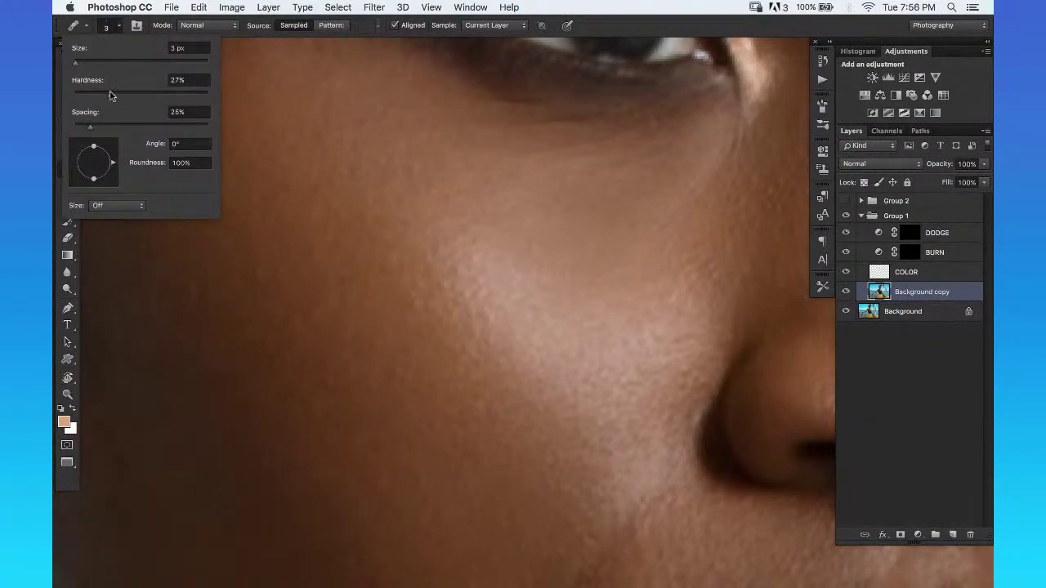
{"action": "key", "text": "Tab"}
{"action": "key", "text": "Return"}
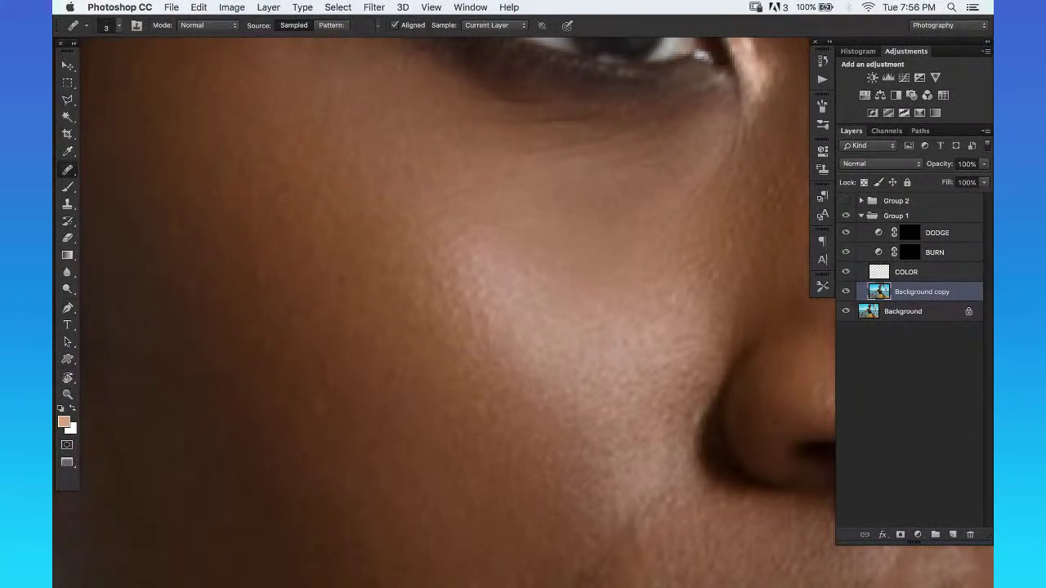
Fit the whole image on screen, show Group 2's black-and-white view and target the DODGE layer.
{"action": "key", "text": "z"}
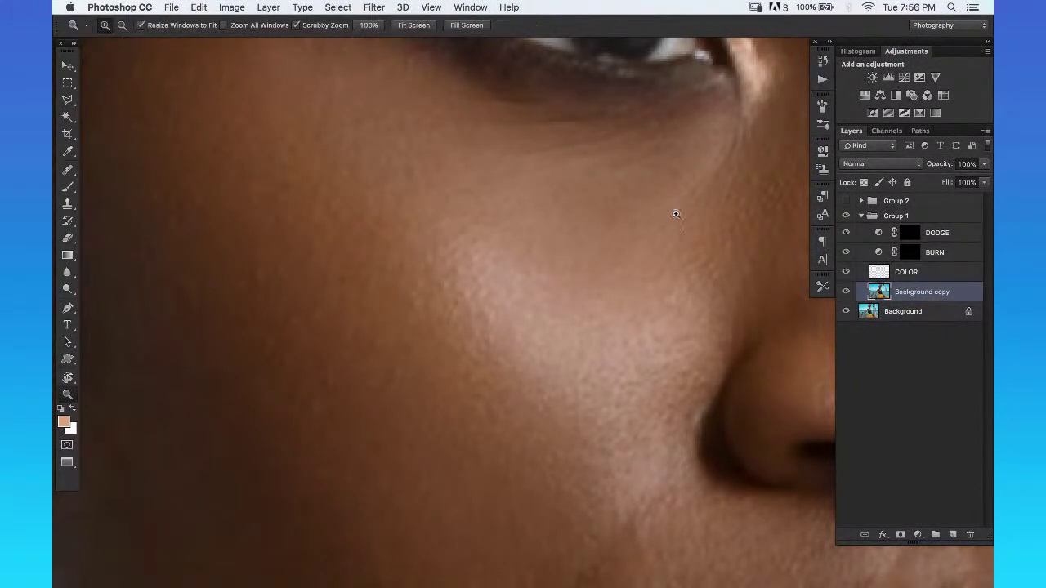
{"action": "key", "text": "super+0"}
{"action": "left_click", "coordinate": [846, 200]}
{"action": "left_click", "coordinate": [921, 231]}
Set a white foreground brush and start lightening the cheek on the DODGE mask with a small brush.
{"action": "key", "text": "d"}
{"action": "key", "text": "x"}
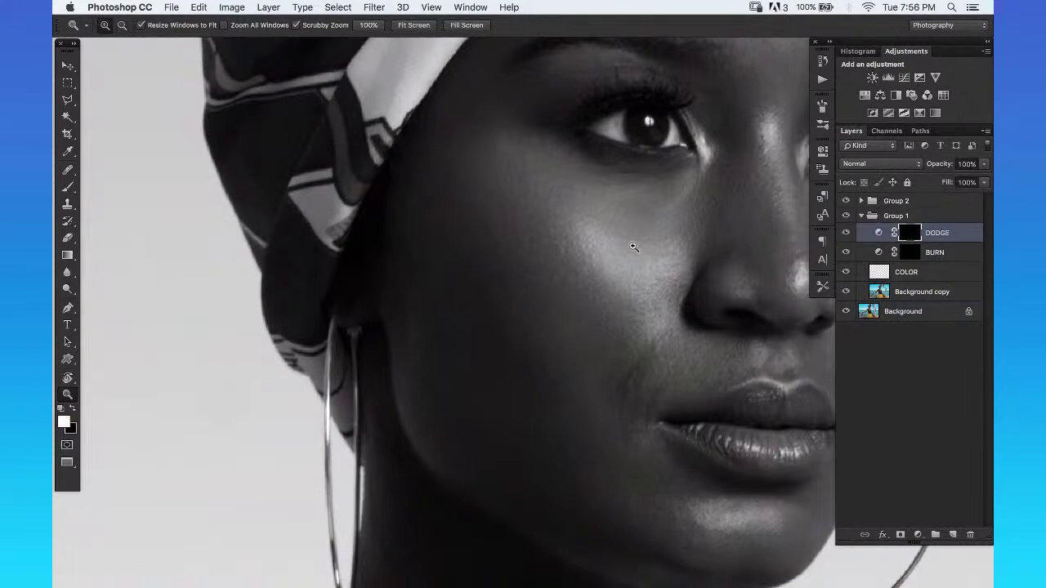
{"action": "key", "text": "b"}
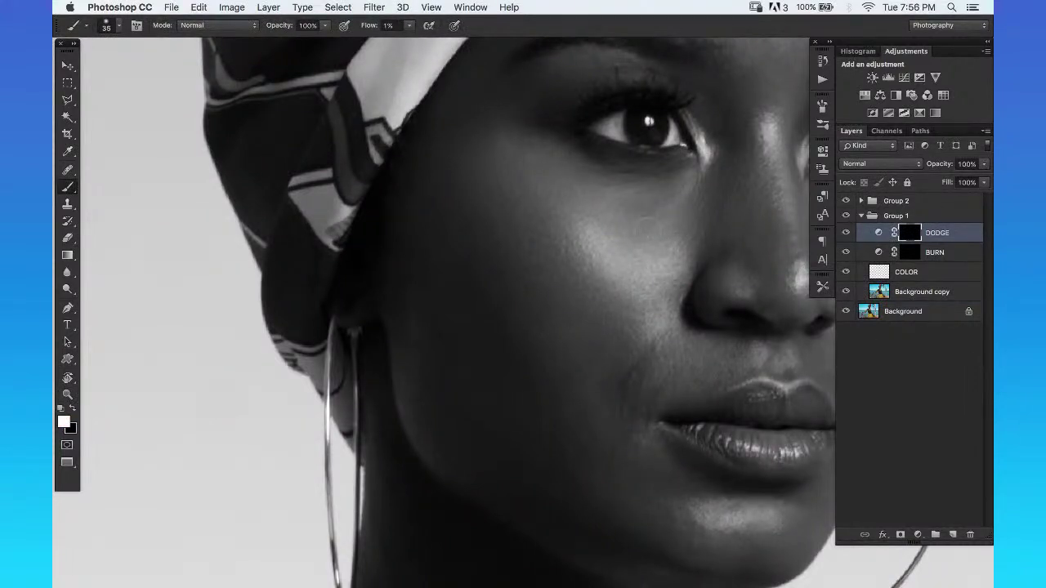
{"action": "key", "text": "bracketleft"}
{"action": "key", "text": "bracketleft"}
{"action": "left_click_drag", "start_coordinate": [679, 177], "coordinate": [679, 177]}
{"action": "key", "text": "bracketleft"}
{"action": "key", "text": "bracketleft"}
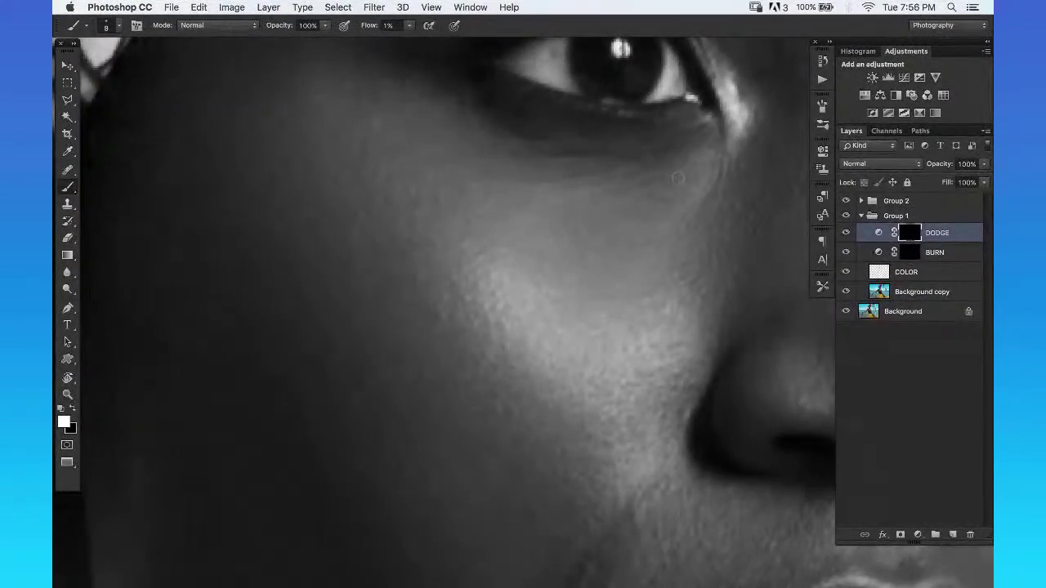
{"action": "key", "text": "bracketleft"}
Continue 1% flow white strokes over the cheek, below the eye and toward the lips, varying brush size.
{"action": "scroll", "coordinate": [534, 205], "scroll_direction": "left", "scroll_amount": 3}
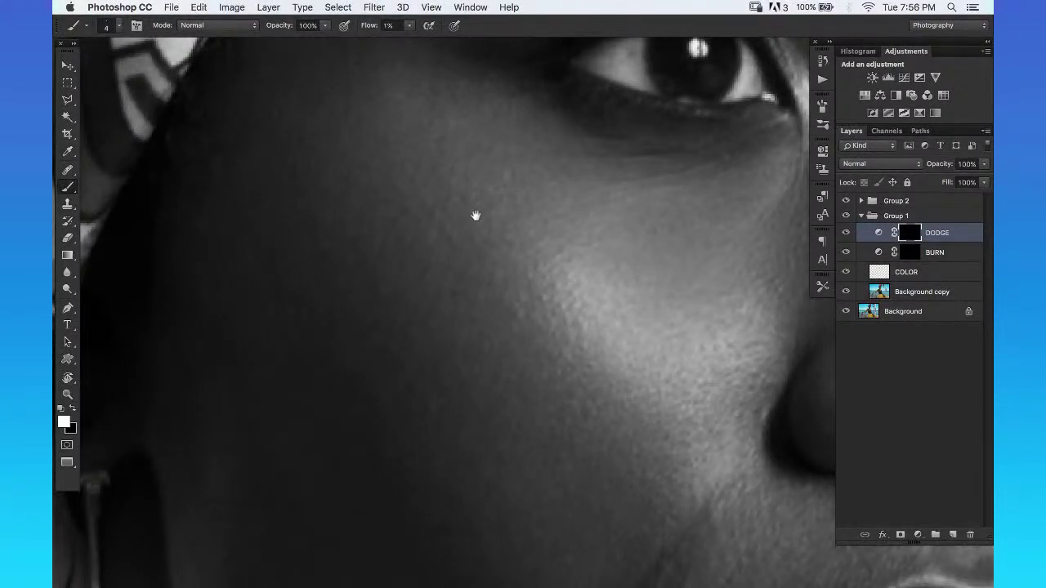
{"action": "left_click_drag", "start_coordinate": [476, 215], "coordinate": [541, 206]}
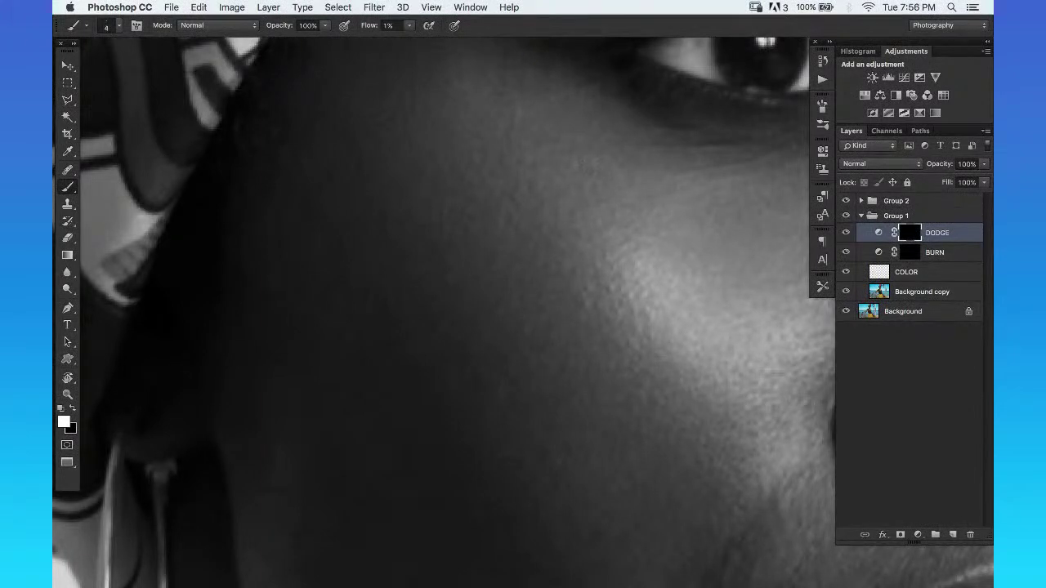
{"action": "left_click_drag", "start_coordinate": [684, 180], "coordinate": [540, 199]}
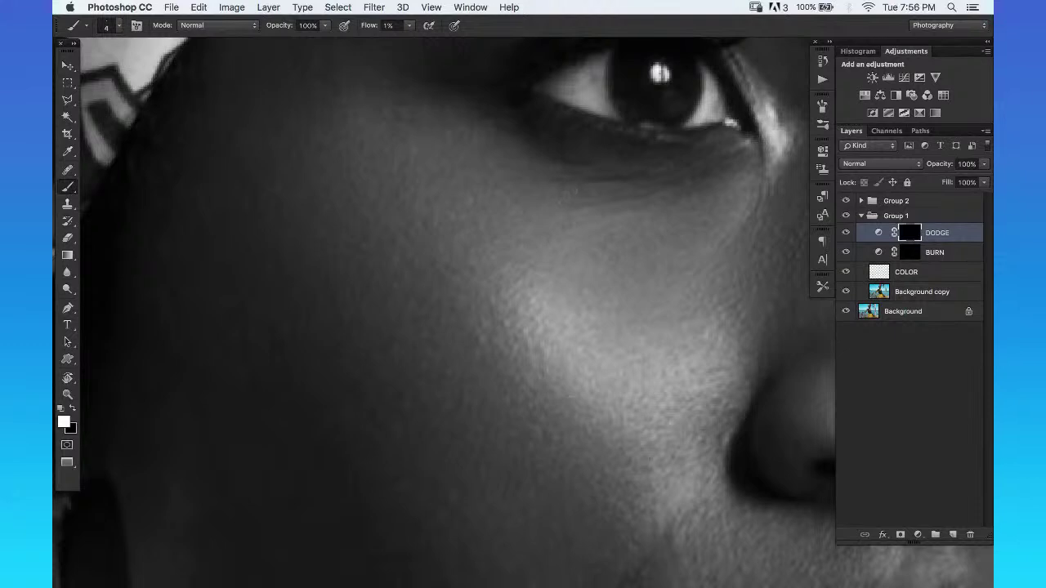
{"action": "left_click_drag", "start_coordinate": [600, 186], "coordinate": [521, 156]}
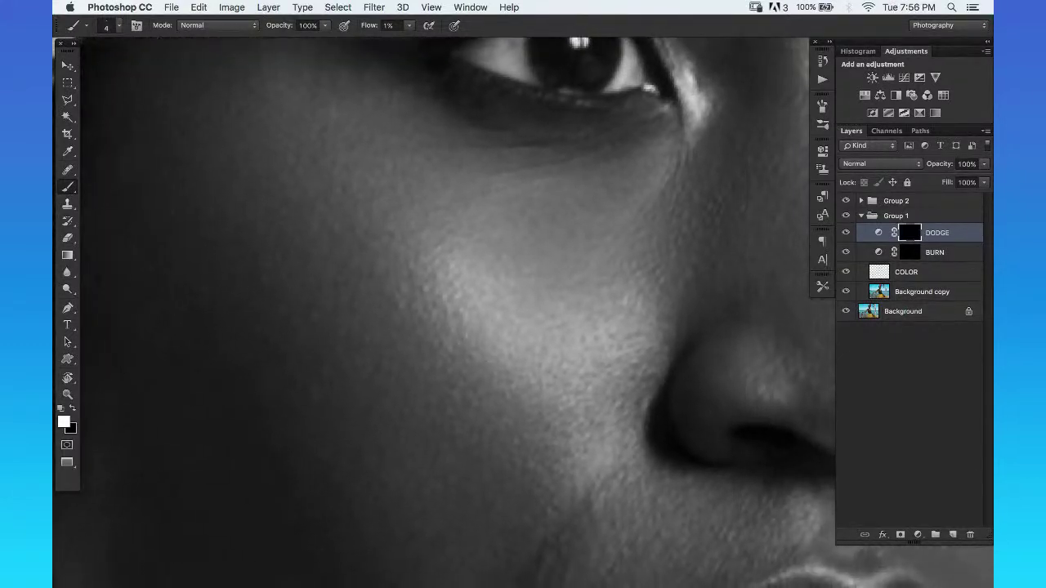
{"action": "key", "text": "bracketright"}
{"action": "key", "text": "super+minus"}
{"action": "key", "text": "bracketright"}
{"action": "key", "text": "super+plus"}
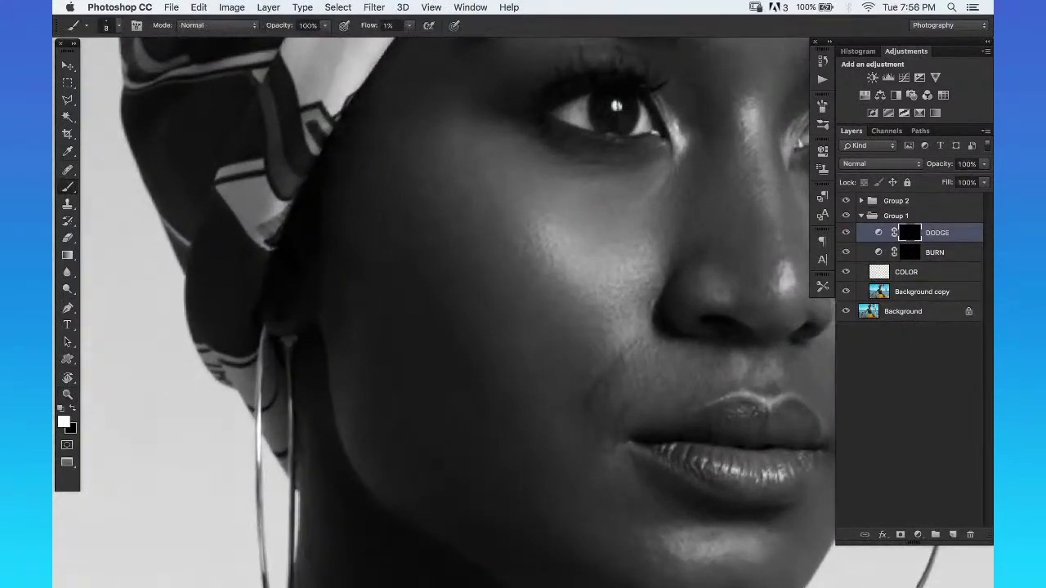
{"action": "key", "text": "bracketright"}
{"action": "key", "text": "bracketright"}
{"action": "key", "text": "bracketleft"}
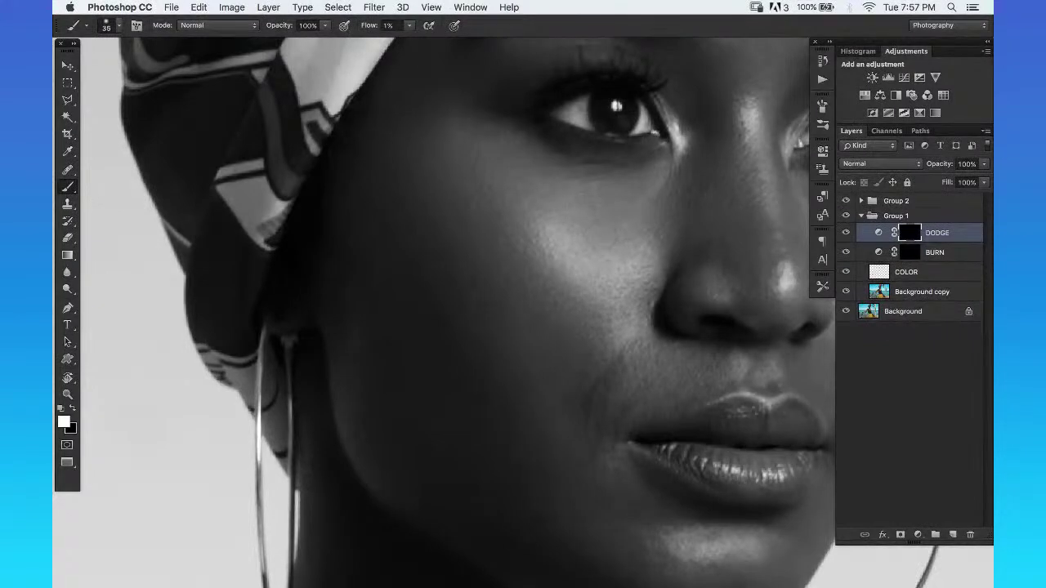
{"action": "key", "text": "bracketright"}
{"action": "key", "text": "bracketleft"}
{"action": "key", "text": "bracketright"}
{"action": "key", "text": "bracketright"}
{"action": "key", "text": "bracketright"}
{"action": "key", "text": "bracketright"}
{"action": "key", "text": "bracketright"}
{"action": "key", "text": "bracketleft"}
{"action": "key", "text": "bracketleft"}
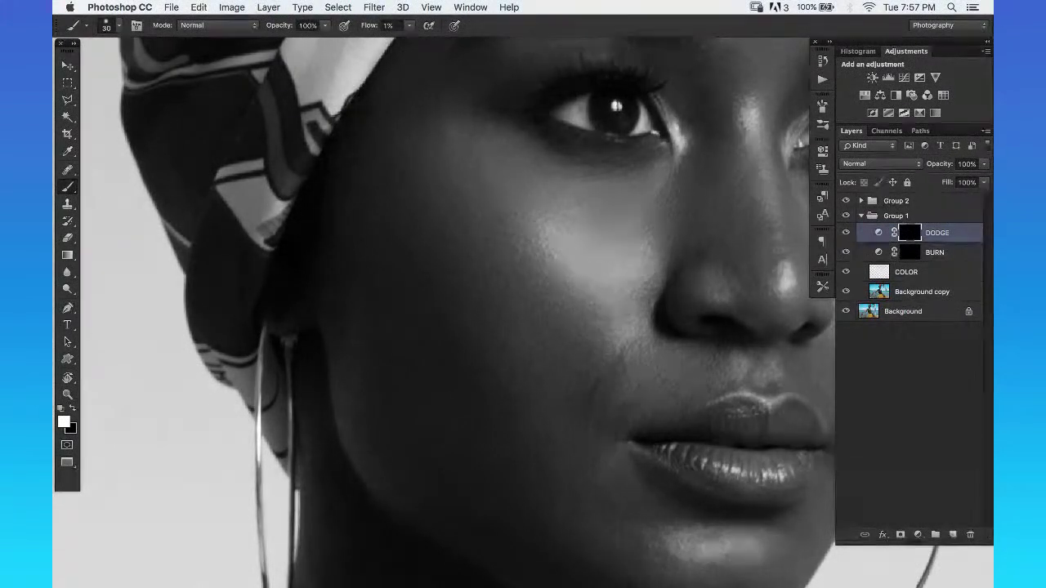
{"action": "scroll", "coordinate": [670, 270], "scroll_direction": "right", "scroll_amount": 2}
{"action": "scroll", "coordinate": [670, 270], "scroll_direction": "up", "scroll_amount": 1}
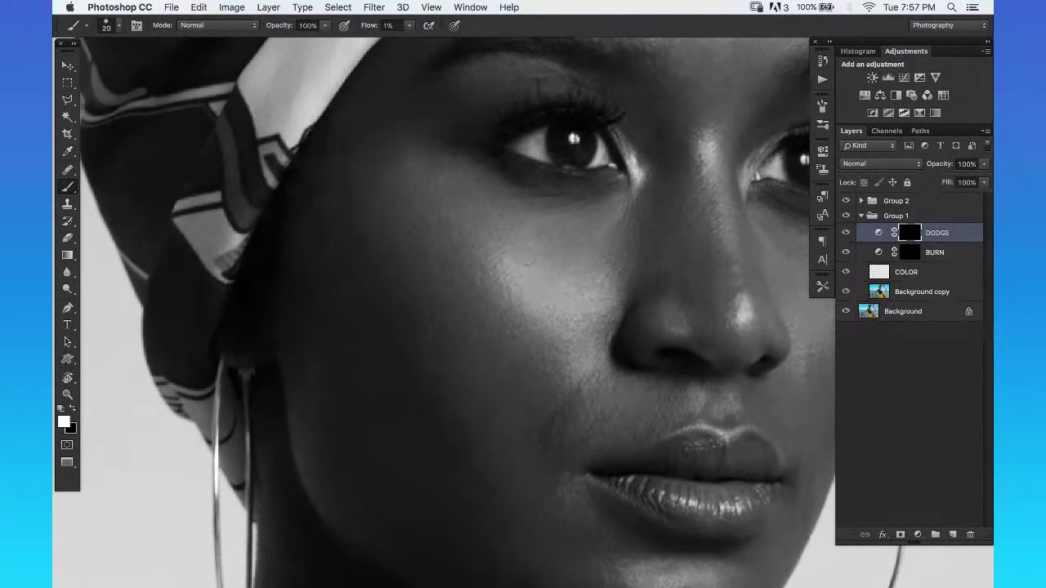
{"action": "key", "text": "bracketleft"}
Add strokes on the BURN mask, return to DODGE, then zoom out to the upper body.
{"action": "left_click", "coordinate": [923, 251]}
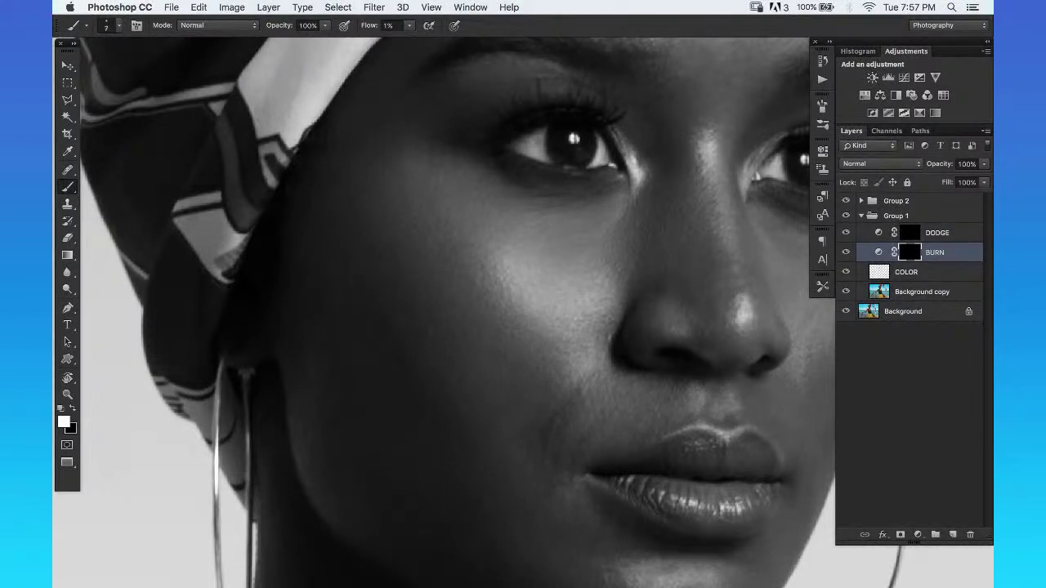
{"action": "left_click", "coordinate": [961, 234]}
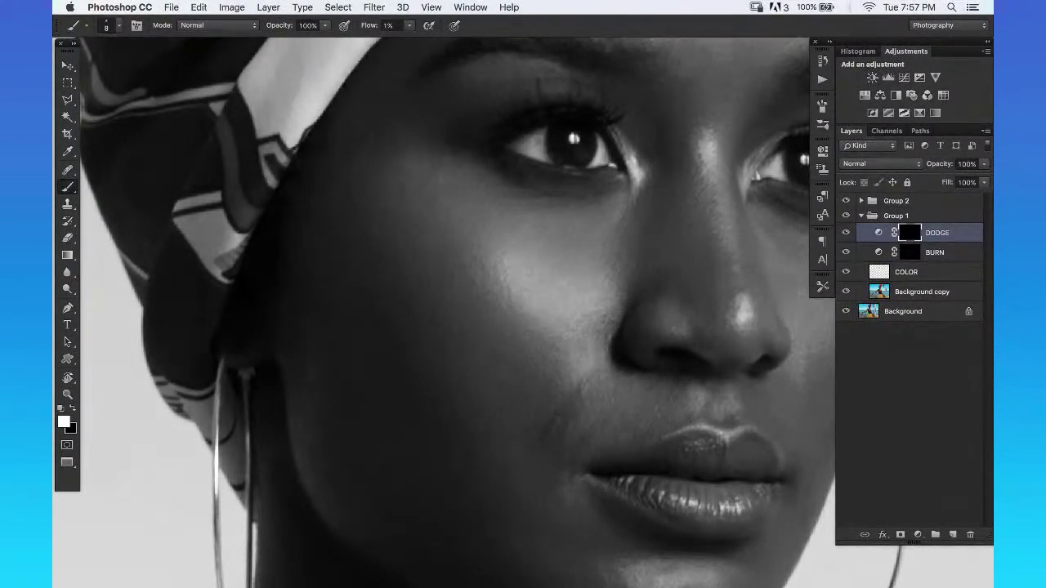
{"action": "scroll", "coordinate": [564, 214], "scroll_direction": "down", "scroll_amount": 3}
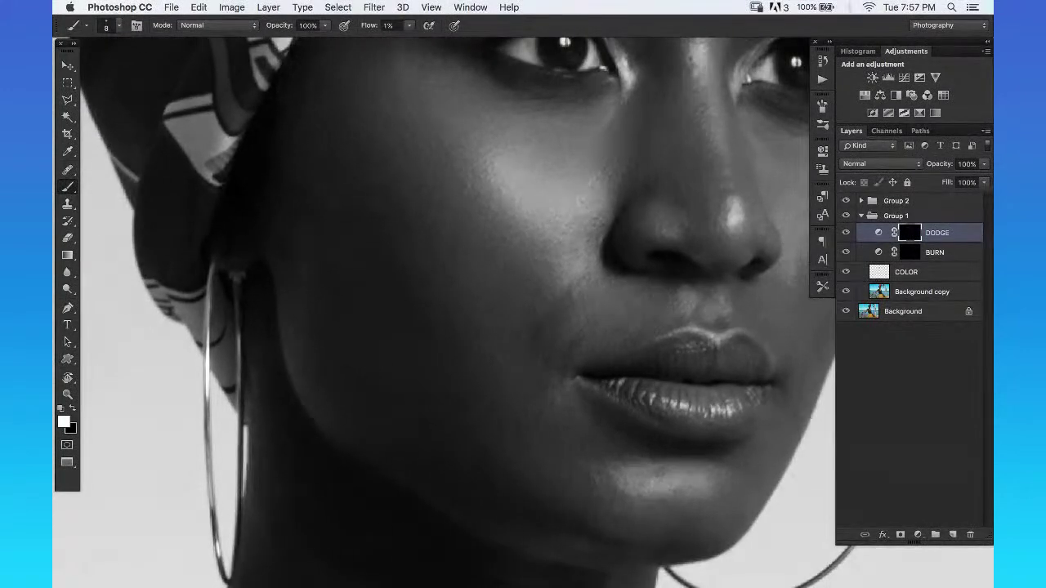
{"action": "scroll", "coordinate": [606, 276], "scroll_direction": "down", "scroll_amount": 3}
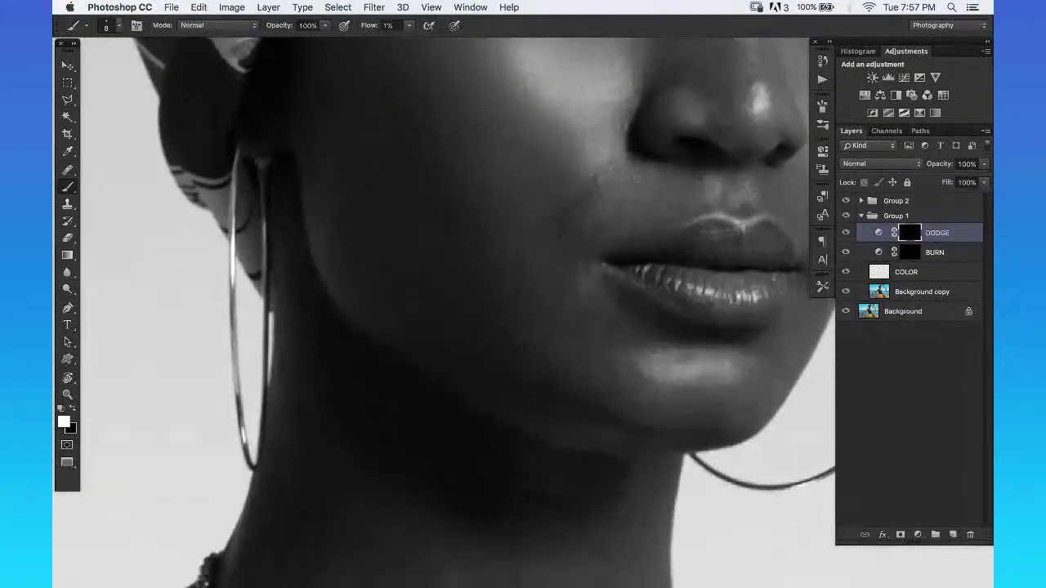
{"action": "key", "text": "z"}
{"action": "left_click", "coordinate": [786, 251], "text": "alt"}
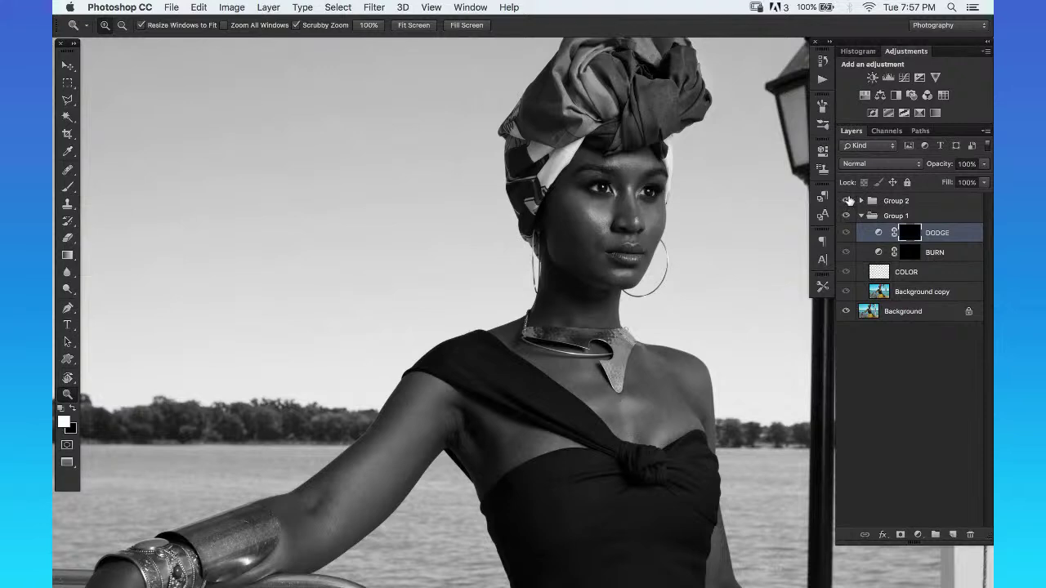
{"action": "left_click", "coordinate": [846, 201]}
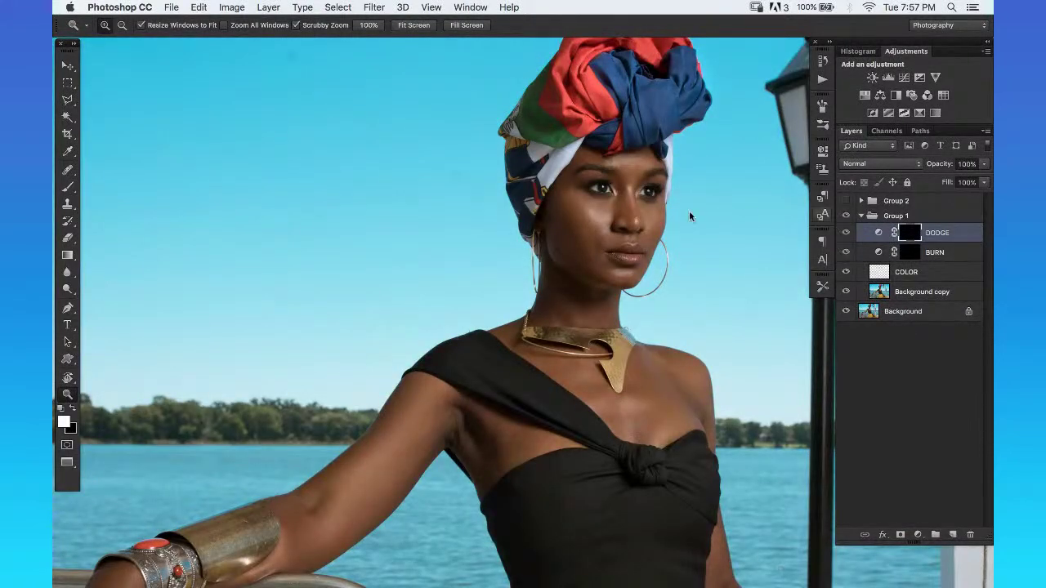
{"action": "left_click", "coordinate": [619, 225]}
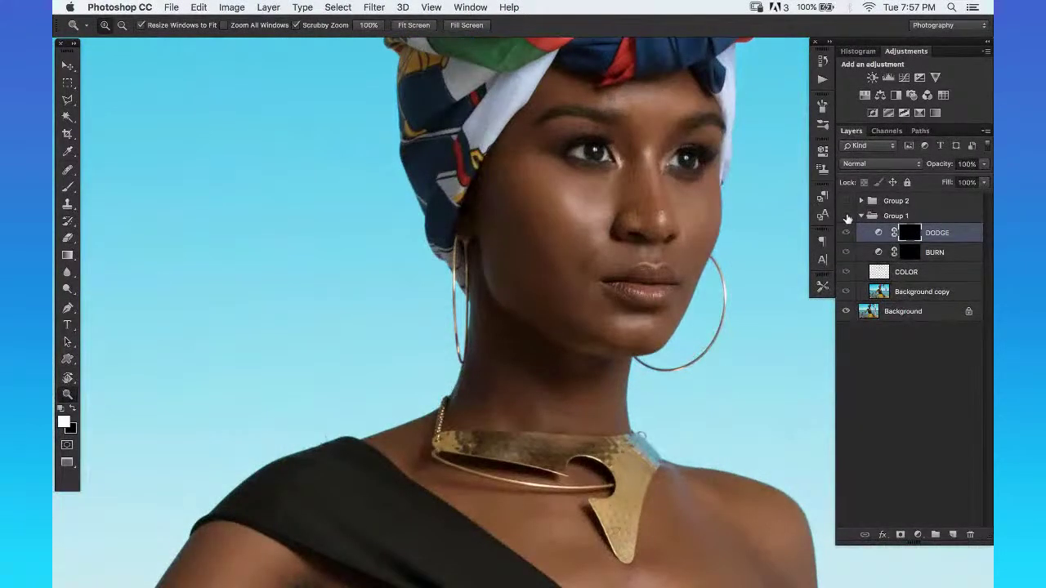
{"action": "left_click", "coordinate": [845, 216]}
{"action": "left_click", "coordinate": [846, 216]}
{"action": "left_click", "coordinate": [846, 216]}
{"action": "left_click", "coordinate": [846, 217]}
{"action": "left_click", "coordinate": [847, 216]}
{"action": "left_click", "coordinate": [848, 216]}
{"action": "left_click", "coordinate": [847, 215]}
{"action": "left_click", "coordinate": [847, 214]}
{"action": "left_click", "coordinate": [847, 202]}
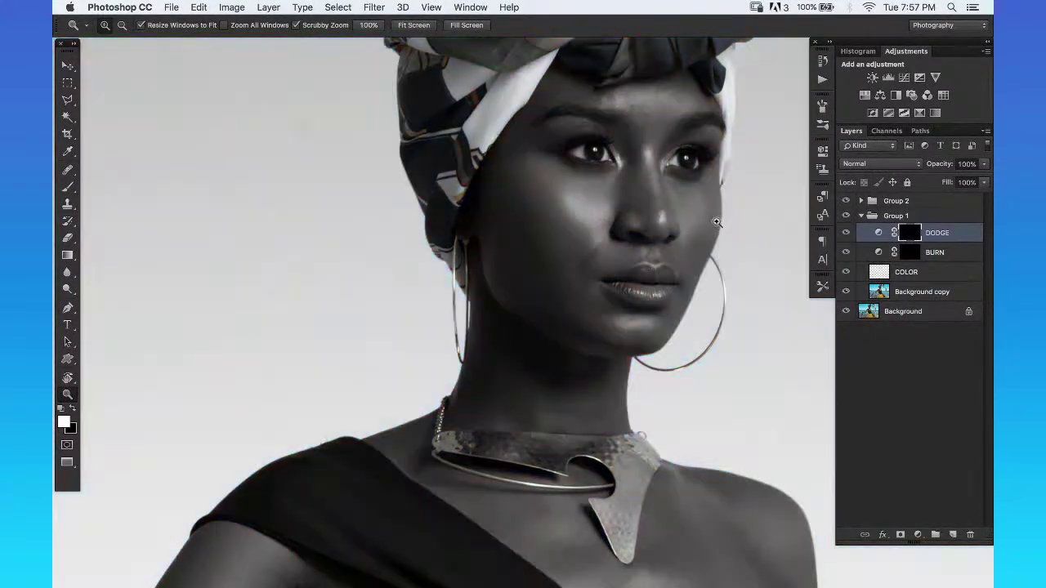
{"action": "left_click", "coordinate": [638, 192]}
Zoom in on the nose and eyes and paint soft shadows on the BURN mask.
{"action": "key", "text": "b"}
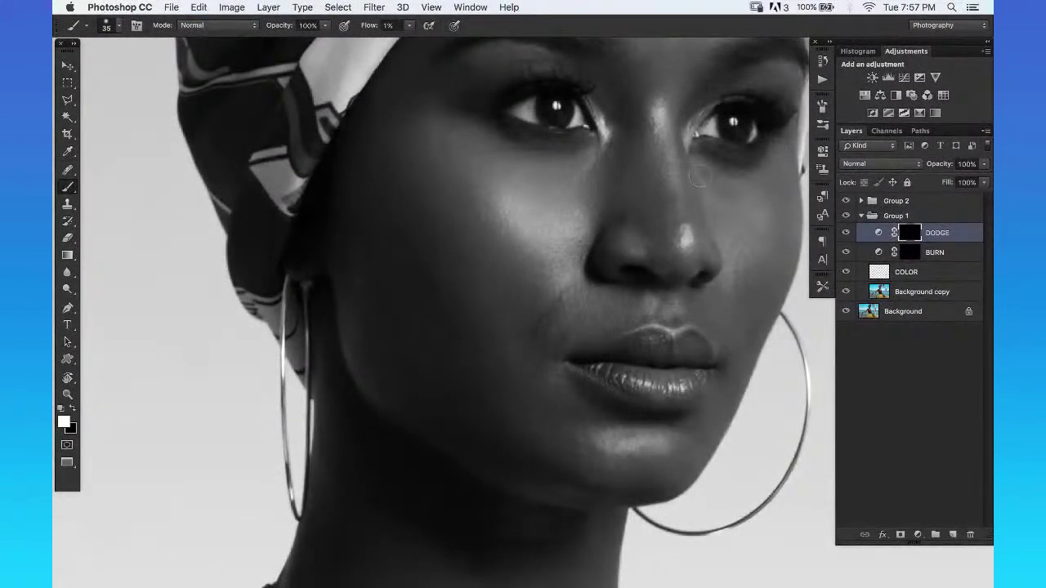
{"action": "scroll", "coordinate": [743, 227], "scroll_direction": "right", "scroll_amount": 5}
{"action": "key", "text": "z"}
{"action": "left_click_drag", "start_coordinate": [588, 236], "coordinate": [933, 255]}
{"action": "left_click", "coordinate": [932, 253]}
{"action": "key", "text": "b"}
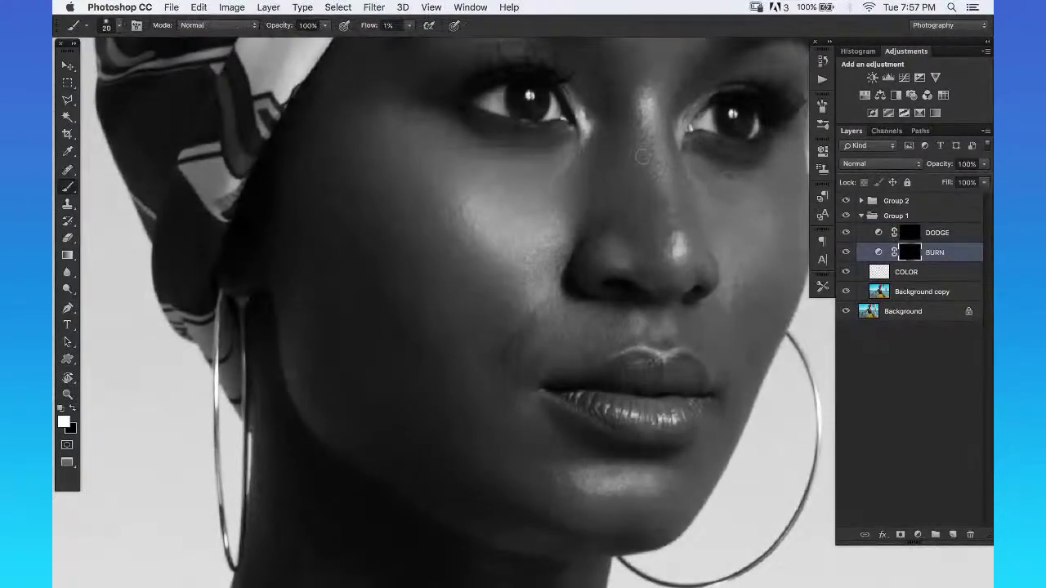
{"action": "key", "text": "bracketleft"}
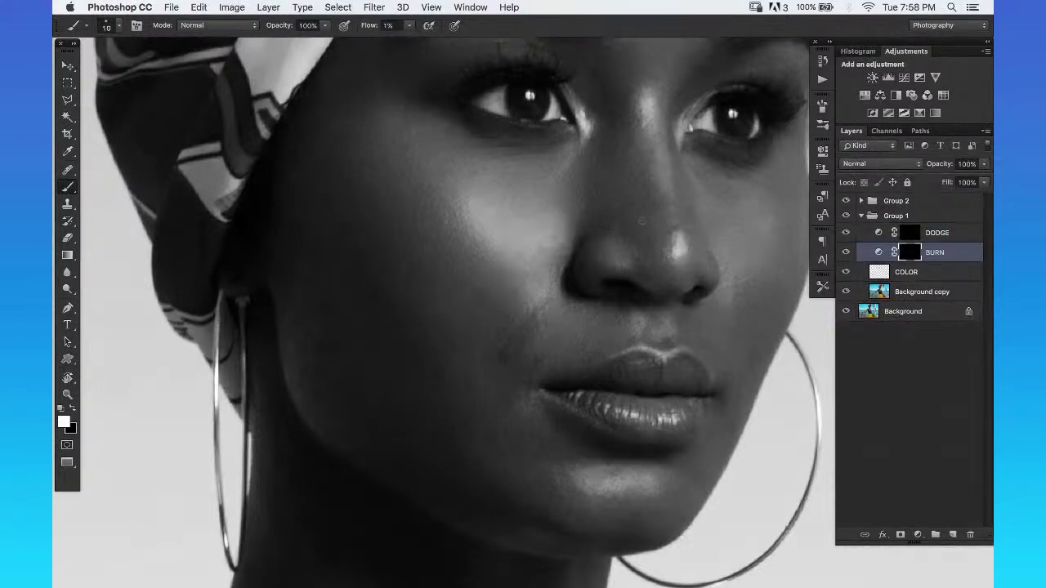
{"action": "key", "text": "bracketright"}
{"action": "key", "text": "z"}
{"action": "left_click_drag", "start_coordinate": [646, 169], "coordinate": [666, 161]}
Alternate DODGE highlights and BURN shadows along the nose, rotating the view to follow the face.
{"action": "key", "text": "b"}
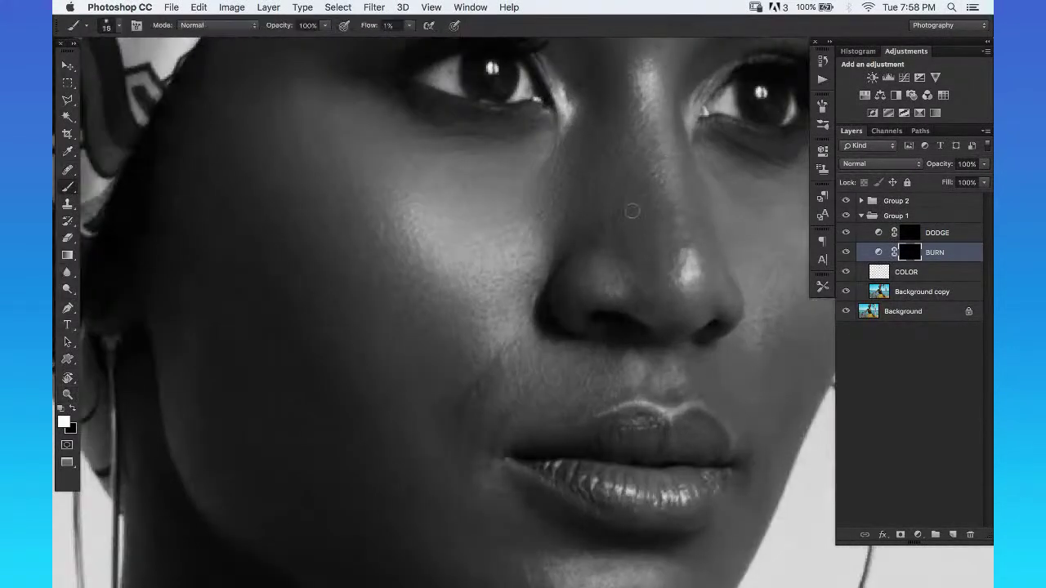
{"action": "left_click", "coordinate": [948, 236]}
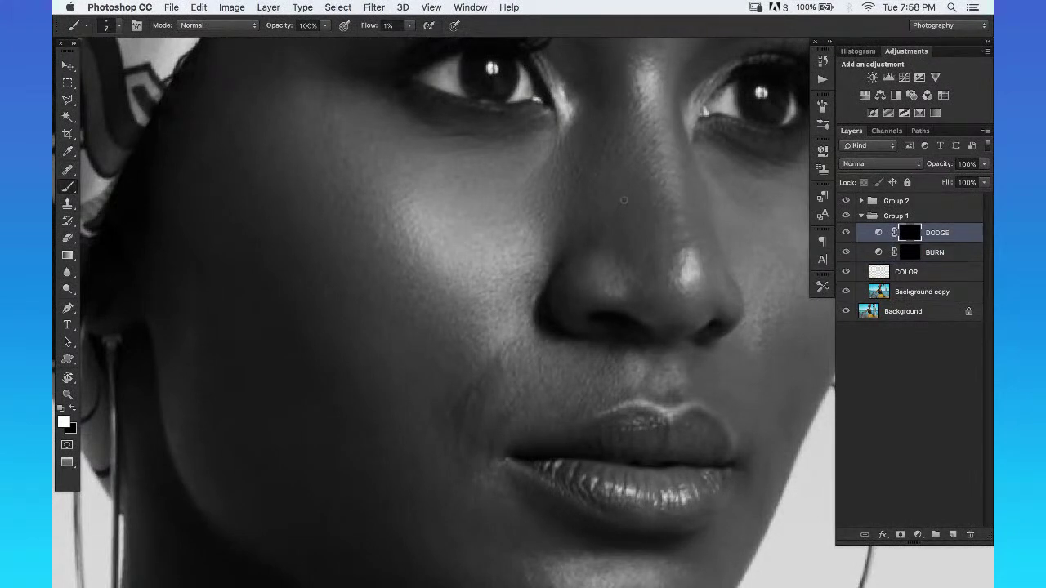
{"action": "key", "text": "bracketright"}
{"action": "key", "text": "bracketright"}
{"action": "key", "text": "r"}
{"action": "left_click_drag", "start_coordinate": [754, 270], "coordinate": [751, 199]}
{"action": "left_click", "coordinate": [948, 252]}
{"action": "key", "text": "b"}
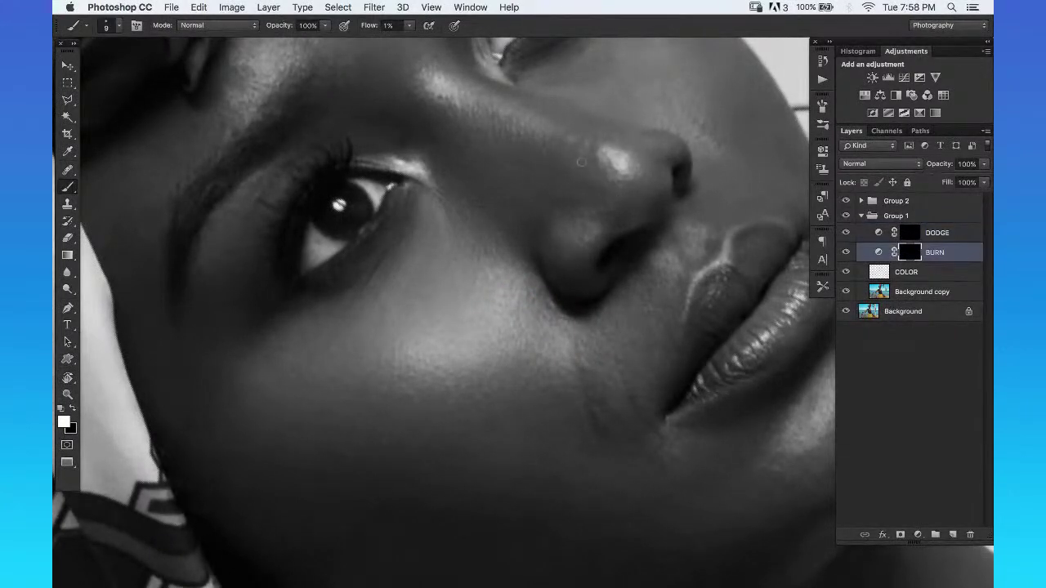
{"action": "key", "text": "bracketright"}
{"action": "key", "text": "bracketleft"}
{"action": "key", "text": "bracketright"}
{"action": "key", "text": "bracketright"}
{"action": "key", "text": "bracketright"}
{"action": "left_click", "coordinate": [617, 136], "text": "super"}
{"action": "left_click_drag", "start_coordinate": [597, 133], "coordinate": [625, 169]}
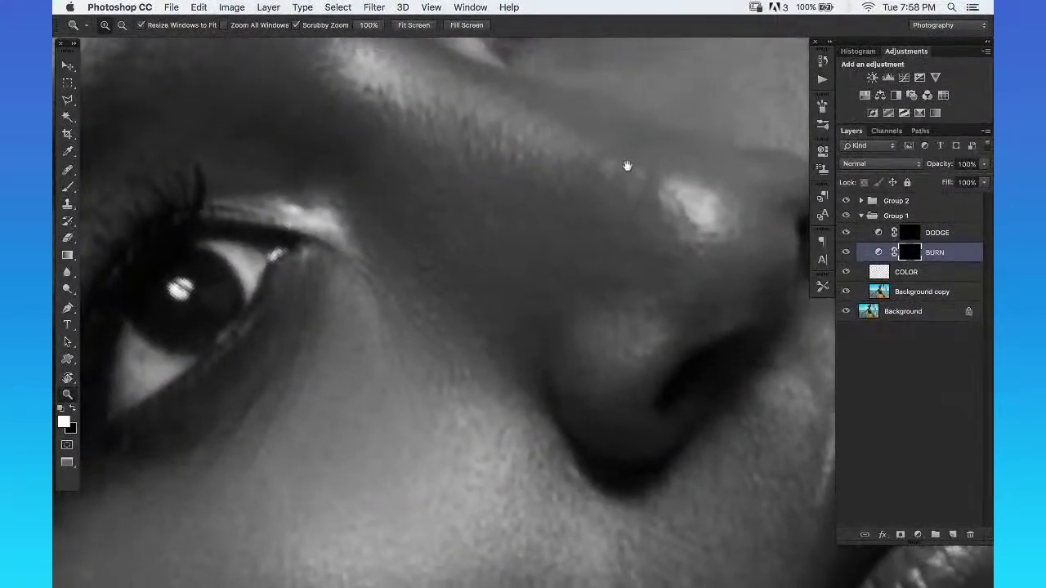
Lift highlights on the DODGE mask around the nose from a newly rotated, wider view.
{"action": "left_click", "coordinate": [955, 234]}
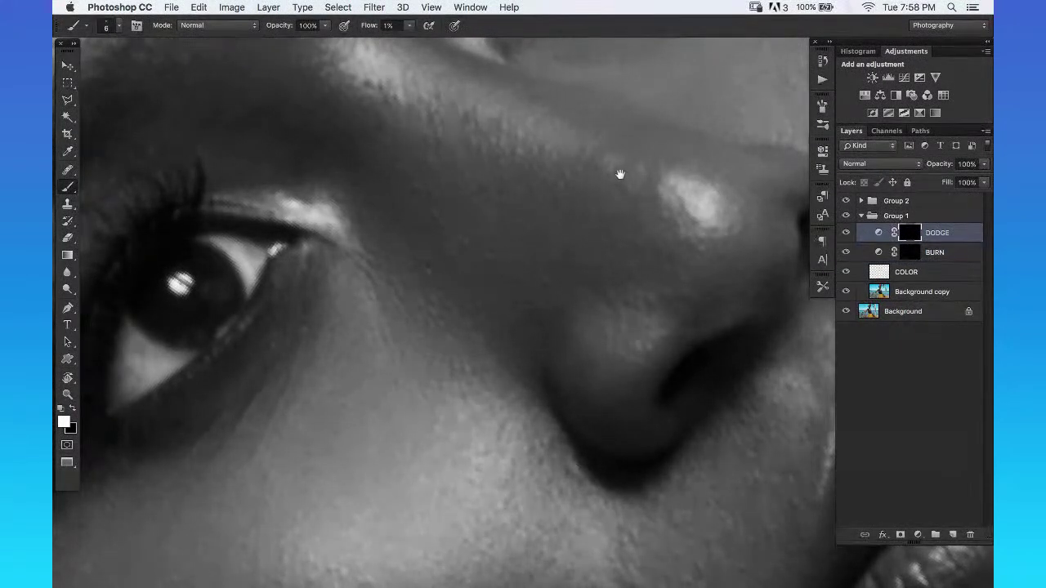
{"action": "key", "text": "bracketleft"}
{"action": "key", "text": "bracketleft"}
{"action": "key", "text": "bracketright"}
{"action": "key", "text": "bracketleft"}
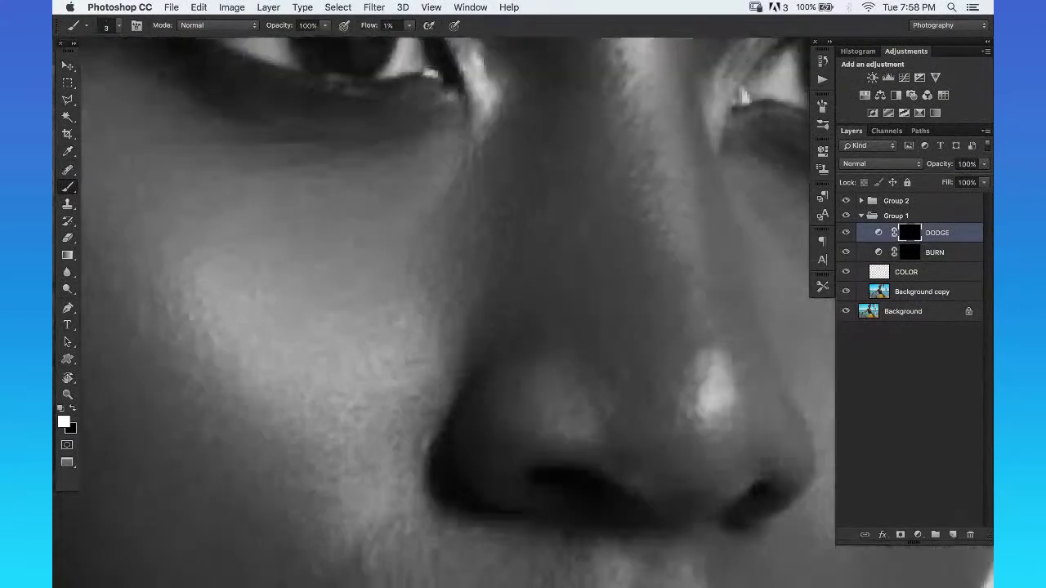
{"action": "key", "text": "z"}
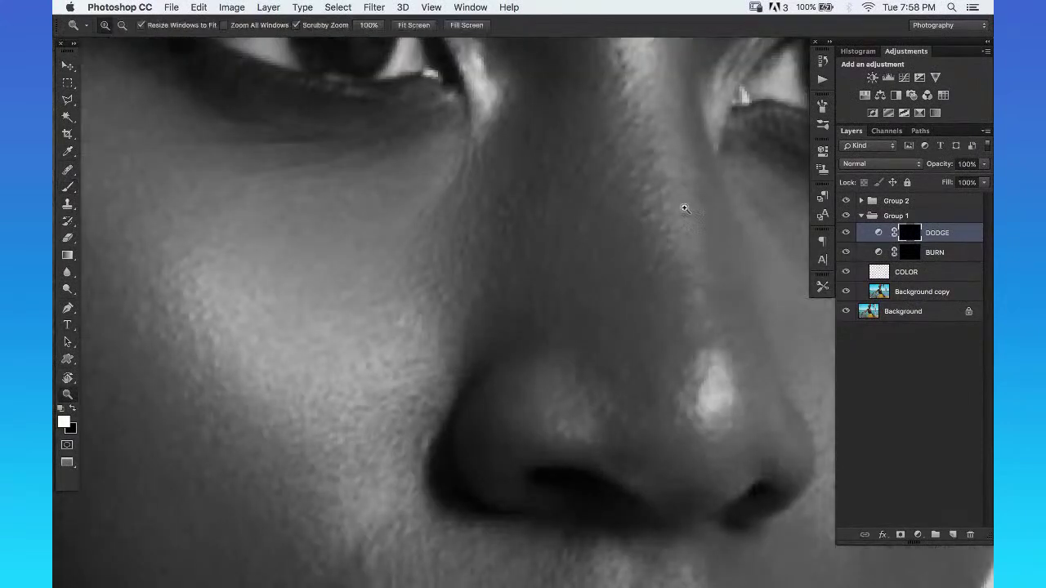
{"action": "left_click", "coordinate": [684, 208], "text": "alt"}
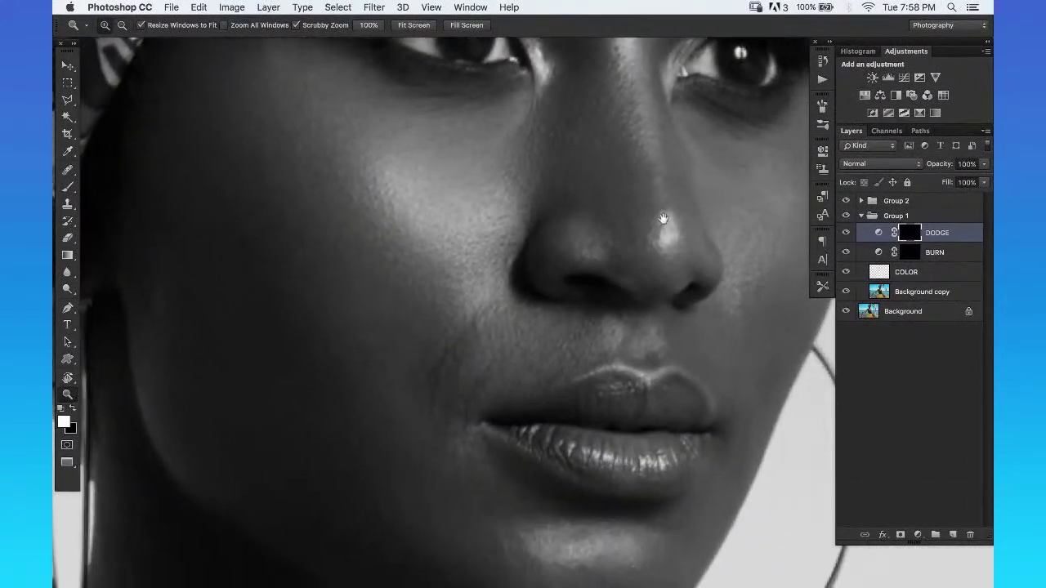
{"action": "key", "text": "r"}
{"action": "mouse_move", "coordinate": [663, 218]}
{"action": "left_mouse_down"}
{"action": "mouse_move", "coordinate": [693, 196]}
{"action": "mouse_move", "coordinate": [583, 114]}
{"action": "left_mouse_up"}
{"action": "key", "text": "b"}
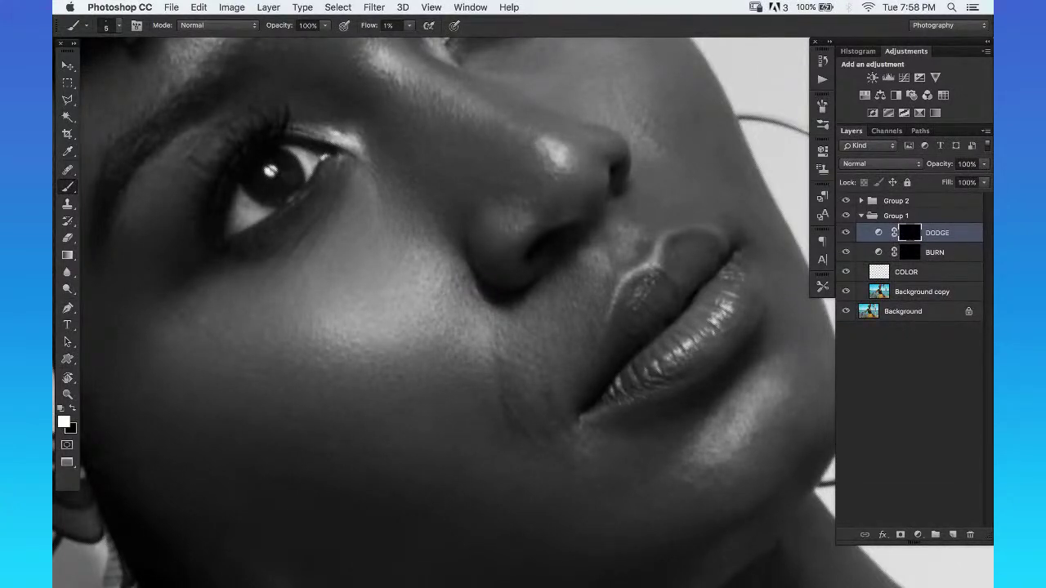
{"action": "key", "text": "bracketright"}
{"action": "key", "text": "bracketleft"}
Keep dodging highlights around the eyes, brow and up toward the forehead and head wrap.
{"action": "mouse_move", "coordinate": [504, 134]}
{"action": "left_mouse_down"}
{"action": "mouse_move", "coordinate": [567, 172]}
{"action": "mouse_move", "coordinate": [818, 238]}
{"action": "left_mouse_up"}
{"action": "key", "text": "bracketleft"}
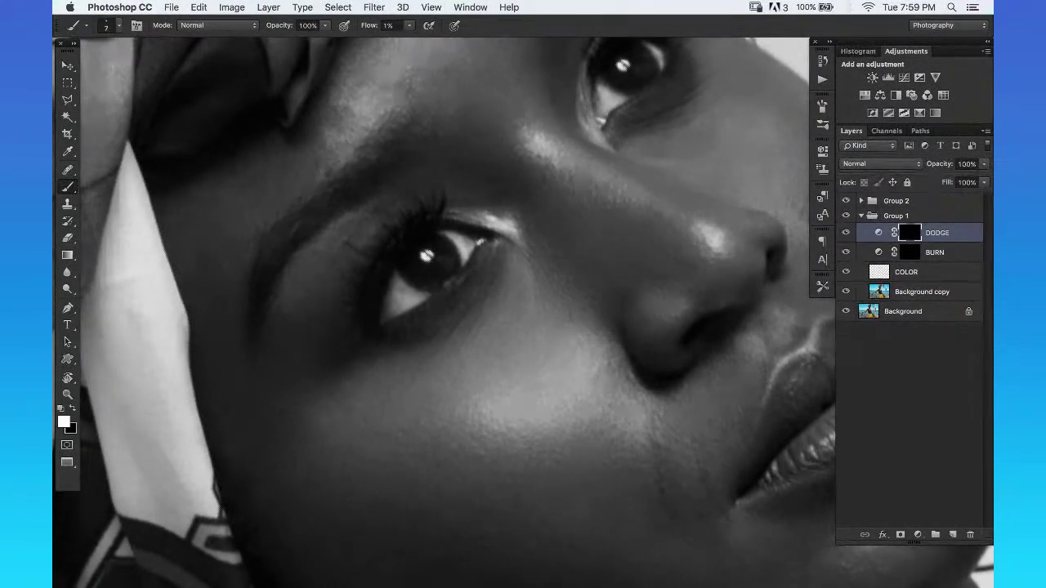
{"action": "left_click_drag", "start_coordinate": [659, 196], "coordinate": [612, 167]}
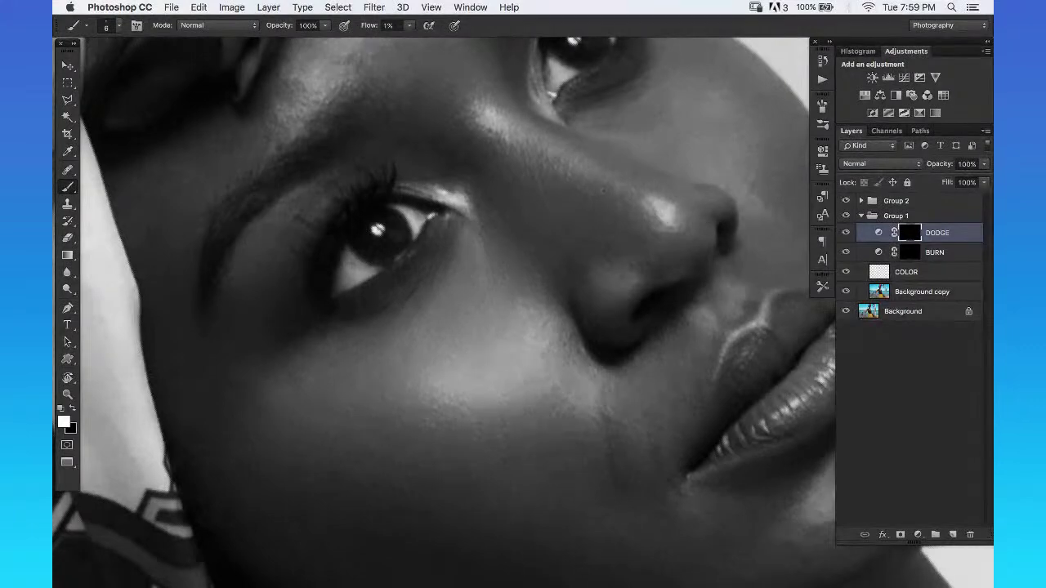
{"action": "left_click_drag", "start_coordinate": [673, 196], "coordinate": [676, 271]}
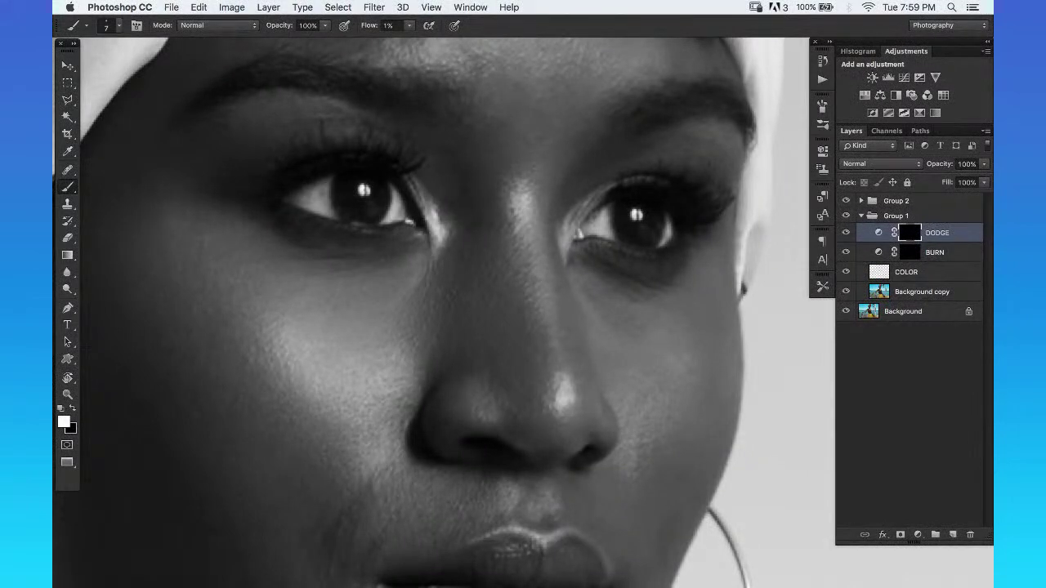
{"action": "left_click_drag", "start_coordinate": [548, 125], "coordinate": [576, 184]}
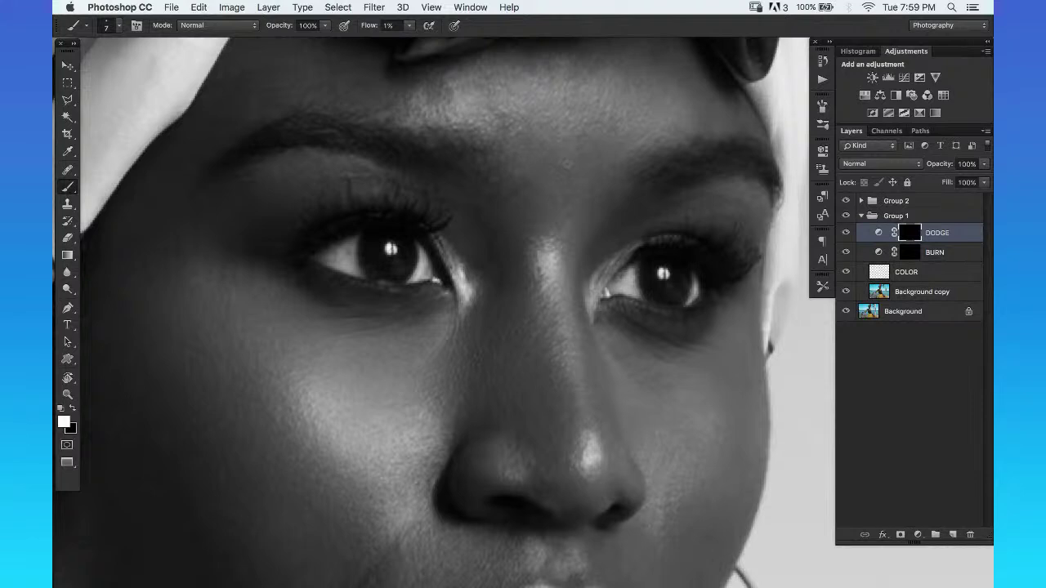
{"action": "left_click_drag", "start_coordinate": [539, 159], "coordinate": [595, 212]}
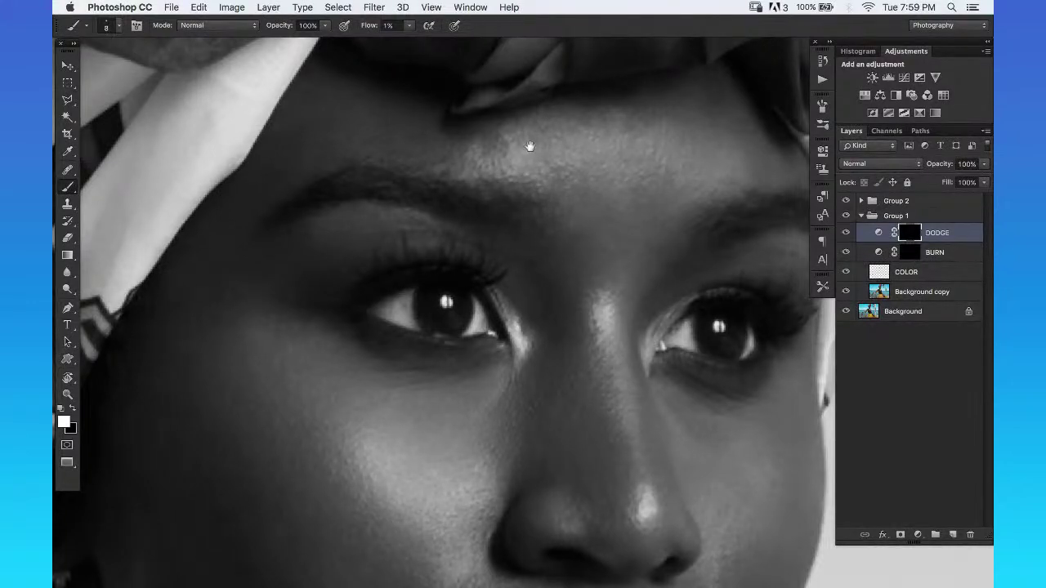
{"action": "left_click_drag", "start_coordinate": [529, 146], "coordinate": [532, 165]}
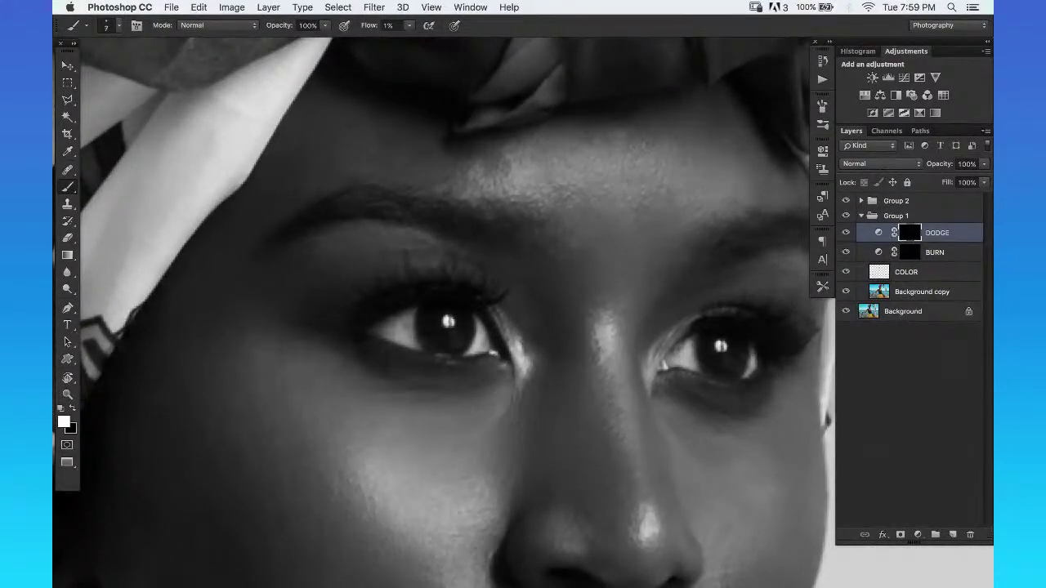
{"action": "key", "text": "bracketright"}
{"action": "key", "text": "bracketright"}
{"action": "key", "text": "super+space"}
{"action": "left_click_drag", "start_coordinate": [478, 295], "coordinate": [531, 294]}
{"action": "key", "text": "bracketleft"}
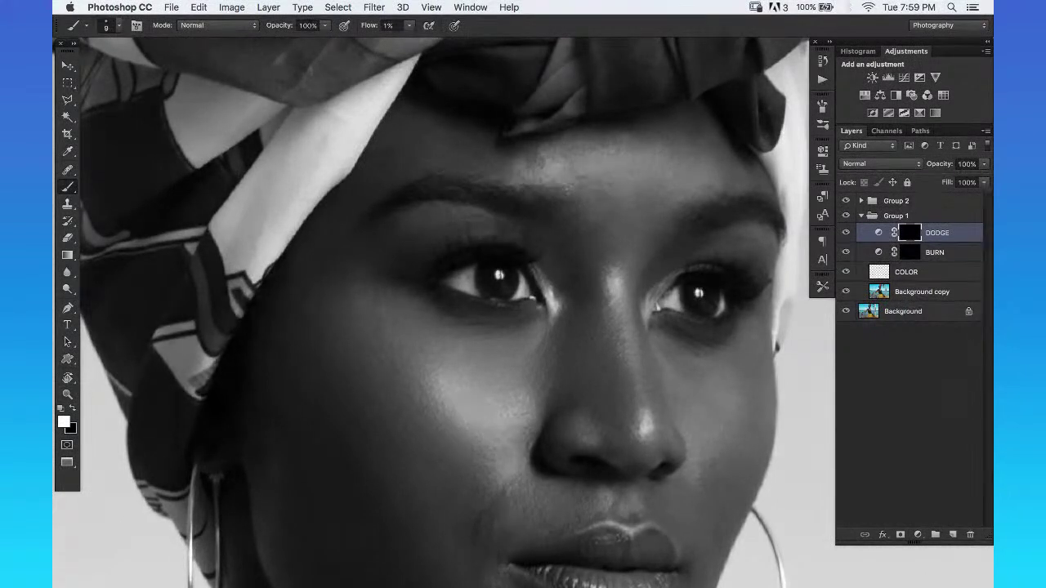
{"action": "left_click", "coordinate": [847, 211]}
{"action": "left_click", "coordinate": [847, 215]}
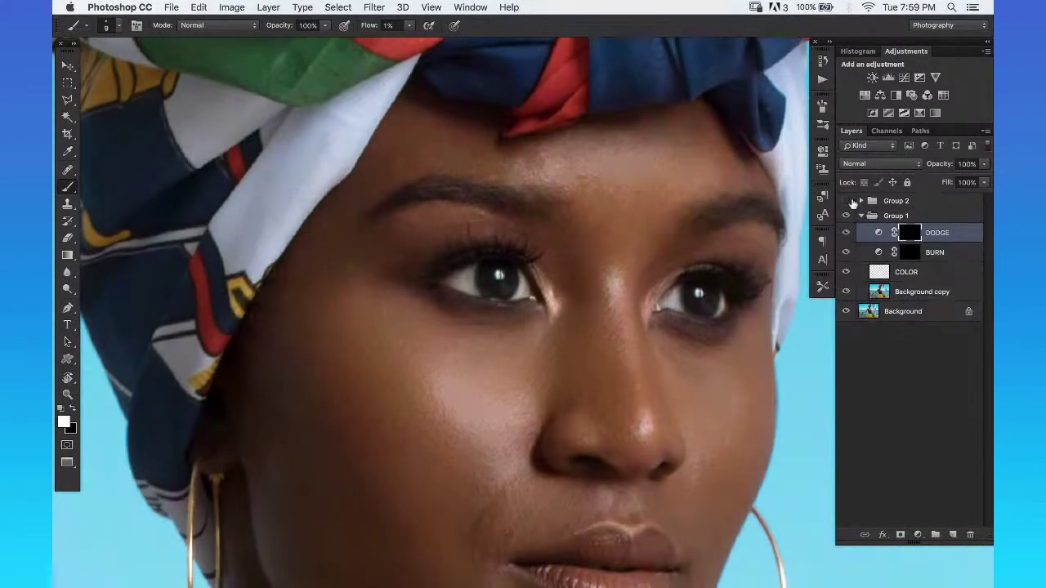
{"action": "left_click", "coordinate": [846, 216]}
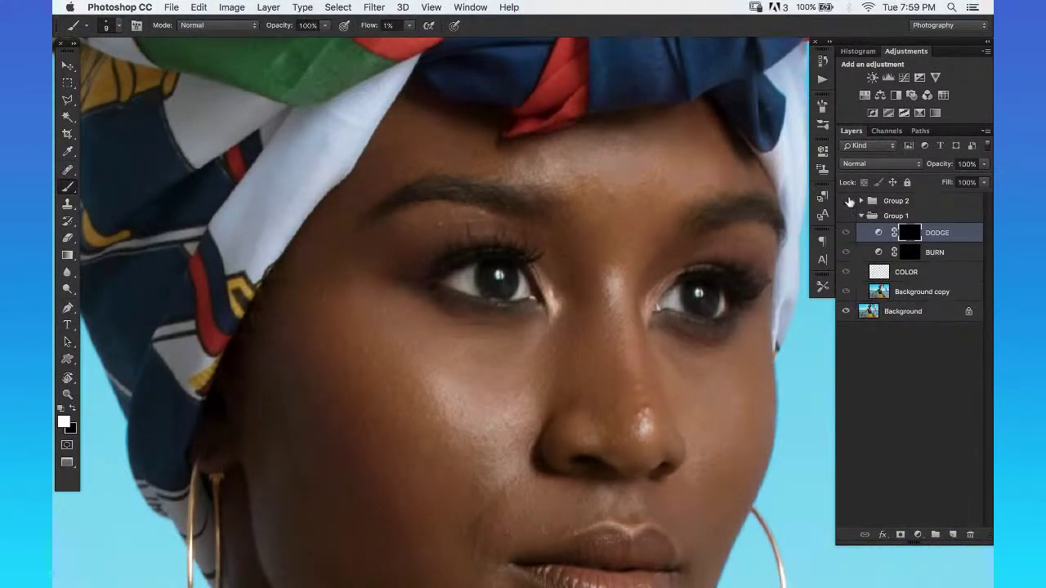
{"action": "left_click", "coordinate": [846, 201]}
{"action": "left_click", "coordinate": [846, 216]}
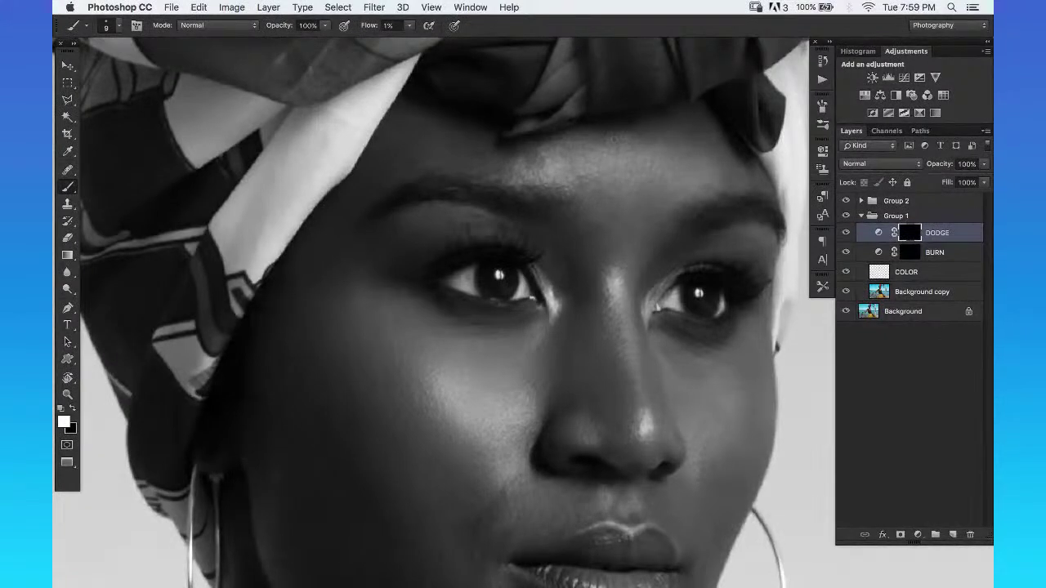
{"action": "key", "text": "z"}
Zoom in on the forehead and paint brow shadows on the BURN mask with a smaller brush.
{"action": "mouse_move", "coordinate": [536, 147]}
{"action": "left_mouse_down"}
{"action": "mouse_move", "coordinate": [549, 176]}
{"action": "mouse_move", "coordinate": [551, 154]}
{"action": "left_mouse_up"}
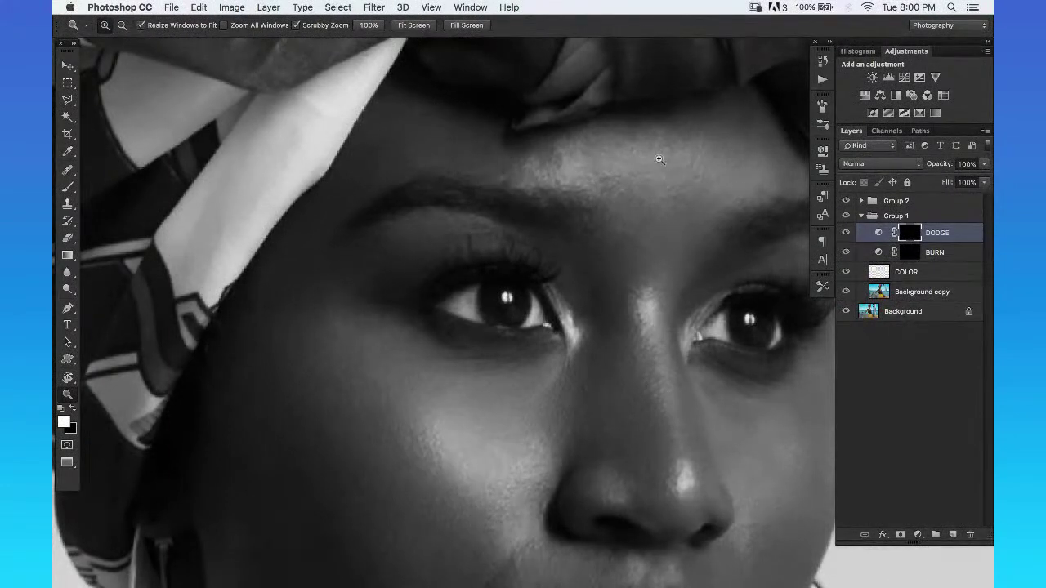
{"action": "key", "text": "b"}
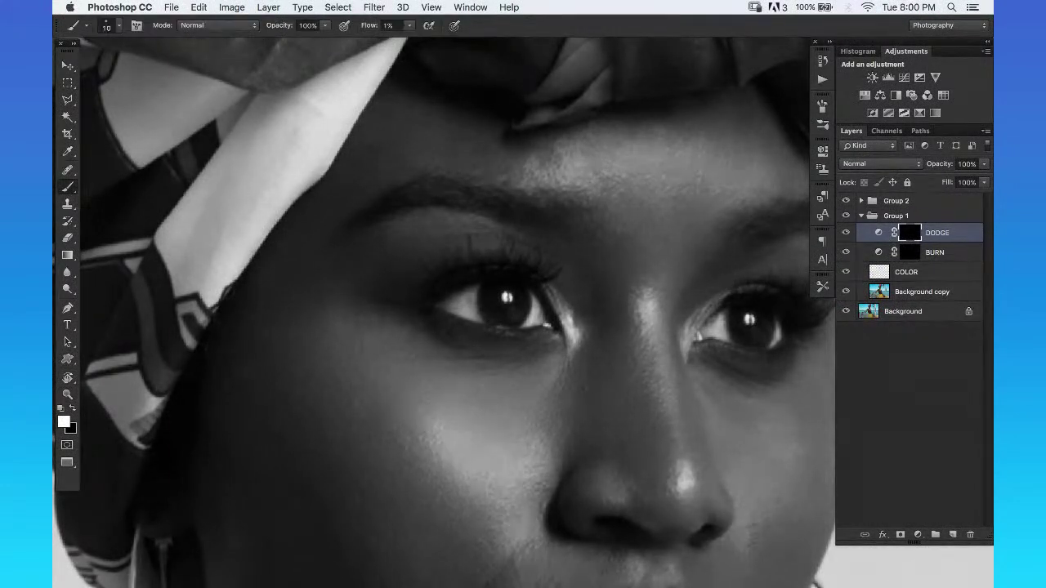
{"action": "left_click", "coordinate": [949, 255]}
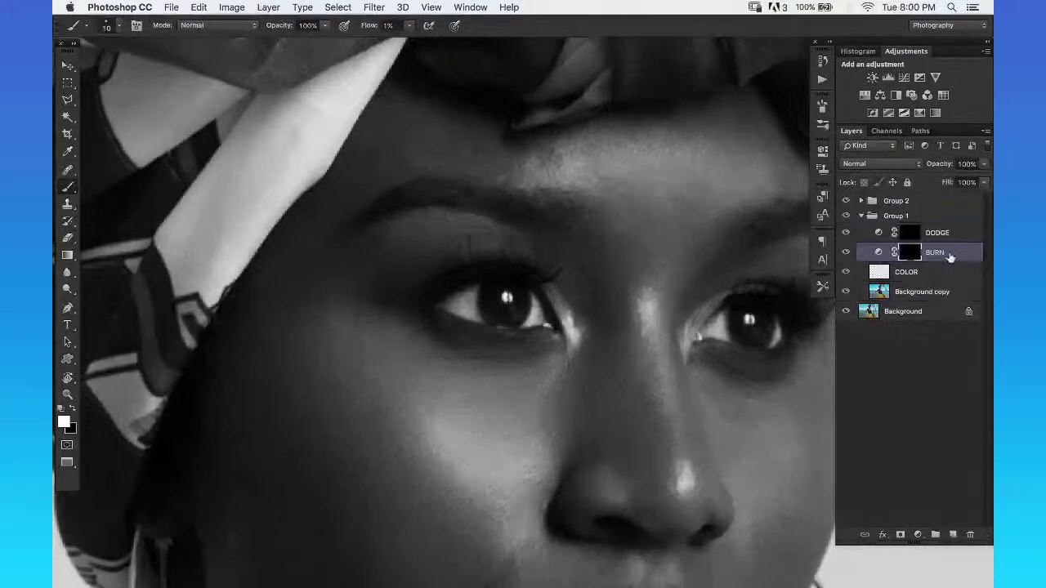
{"action": "key", "text": "bracketleft"}
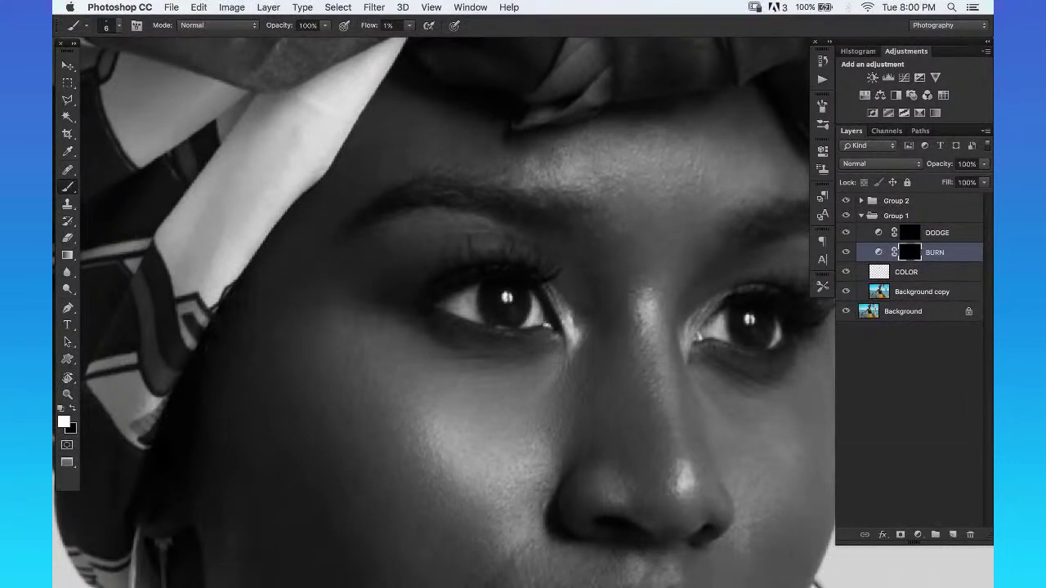
Zoom out to the whole face and toggle the BURN layer off and on to compare the shading.
{"action": "key", "text": "z"}
{"action": "mouse_move", "coordinate": [626, 203]}
{"action": "left_mouse_down"}
{"action": "mouse_move", "coordinate": [605, 175]}
{"action": "mouse_move", "coordinate": [631, 162]}
{"action": "left_mouse_up"}
{"action": "left_click", "coordinate": [847, 251]}
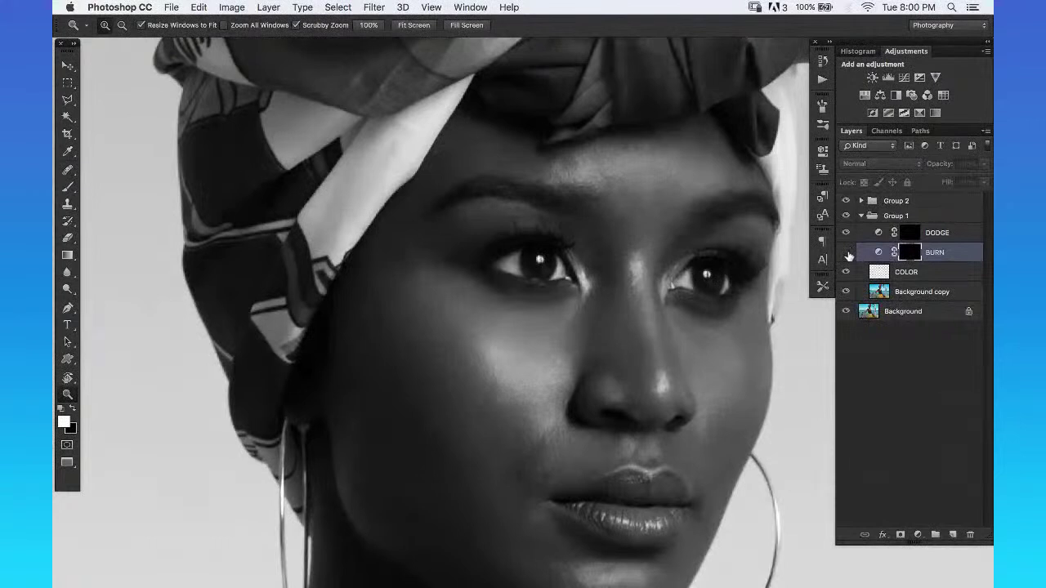
{"action": "left_click", "coordinate": [847, 251]}
{"action": "left_click", "coordinate": [846, 251]}
{"action": "left_click", "coordinate": [847, 252]}
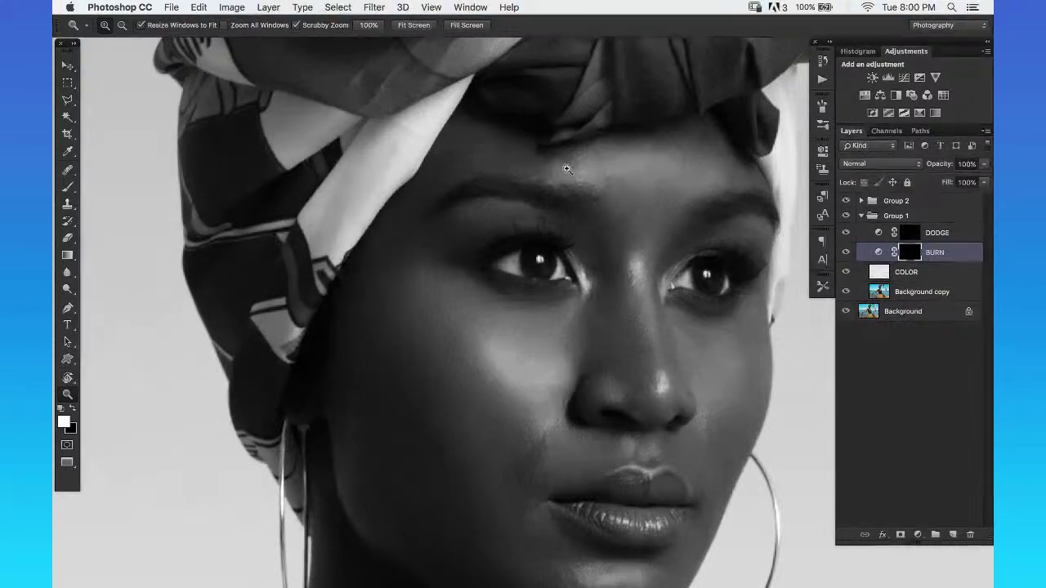
Add more burn shading around the left eye and forehead with a slightly larger brush.
{"action": "left_click_drag", "start_coordinate": [567, 163], "coordinate": [599, 150]}
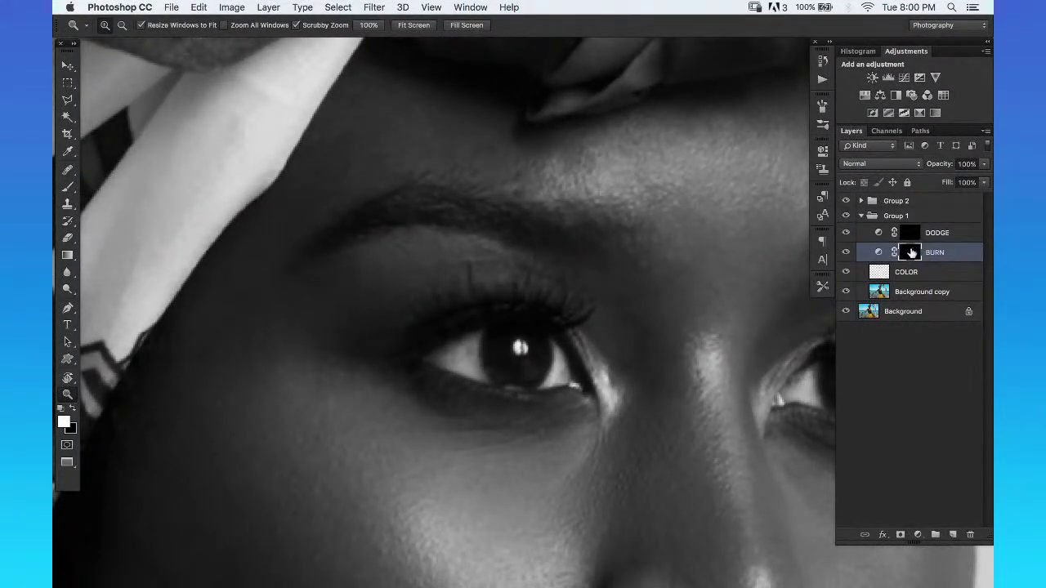
{"action": "key", "text": "b"}
{"action": "key", "text": "z"}
{"action": "left_click", "coordinate": [564, 172], "text": "alt"}
{"action": "left_click", "coordinate": [561, 175]}
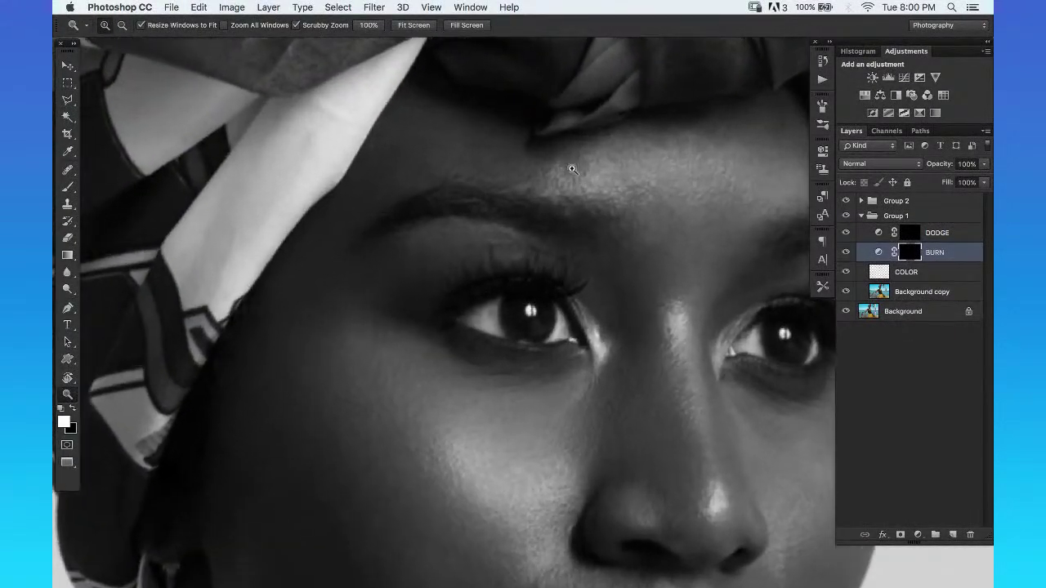
{"action": "key", "text": "b"}
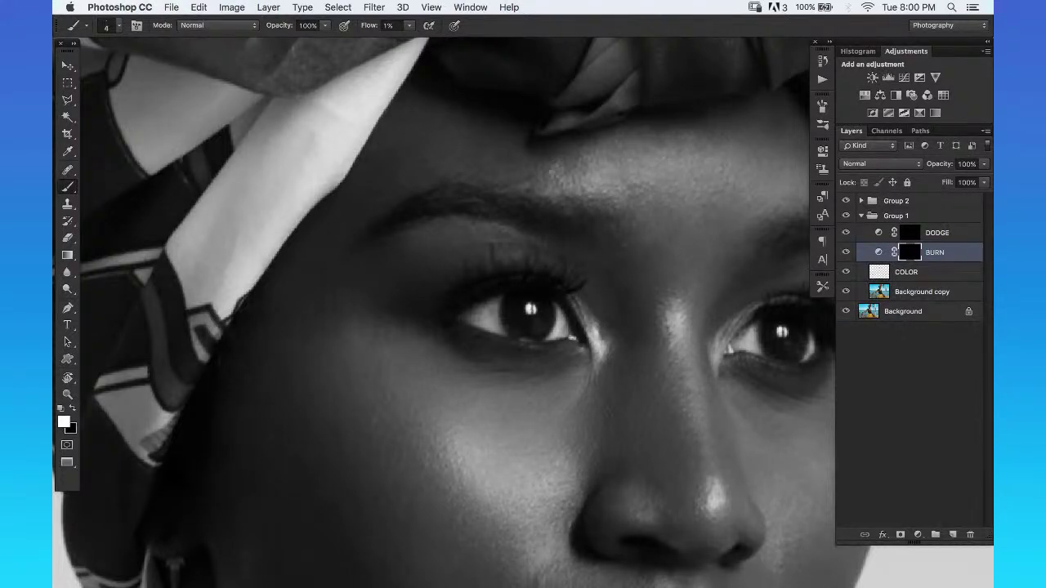
{"action": "key", "text": "bracketright"}
{"action": "key", "text": "bracketright"}
{"action": "key", "text": "bracketright"}
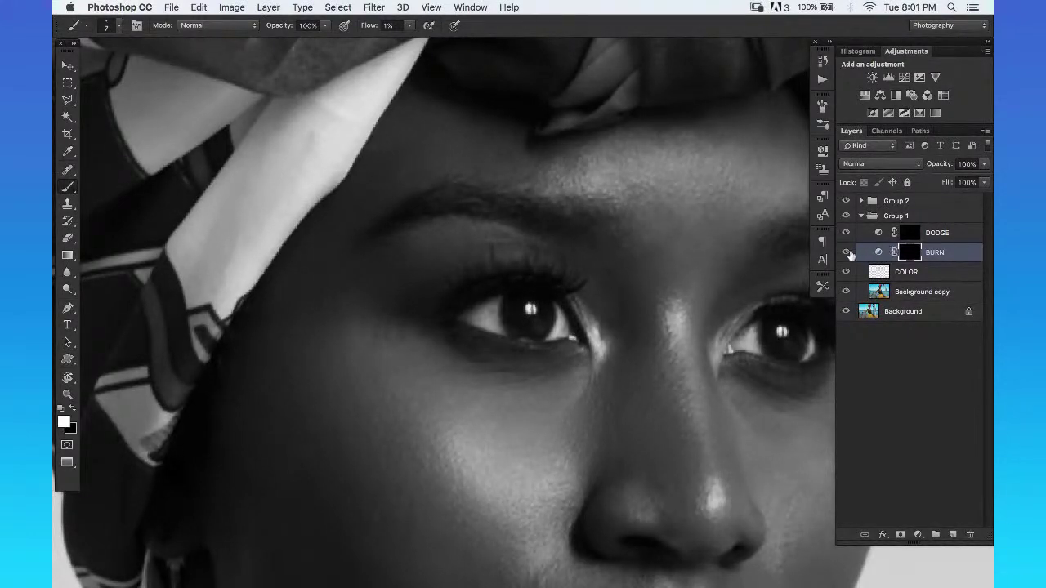
{"action": "key", "text": "z"}
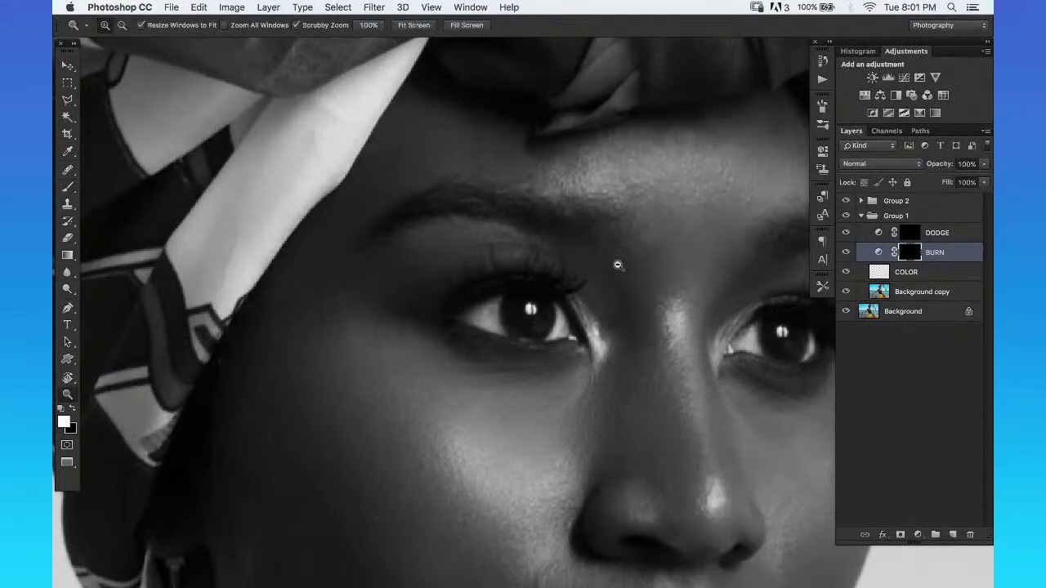
{"action": "left_click", "coordinate": [641, 244], "text": "alt"}
{"action": "left_click", "coordinate": [675, 208]}
{"action": "left_click", "coordinate": [672, 195]}
{"action": "left_click", "coordinate": [658, 219], "text": "alt"}
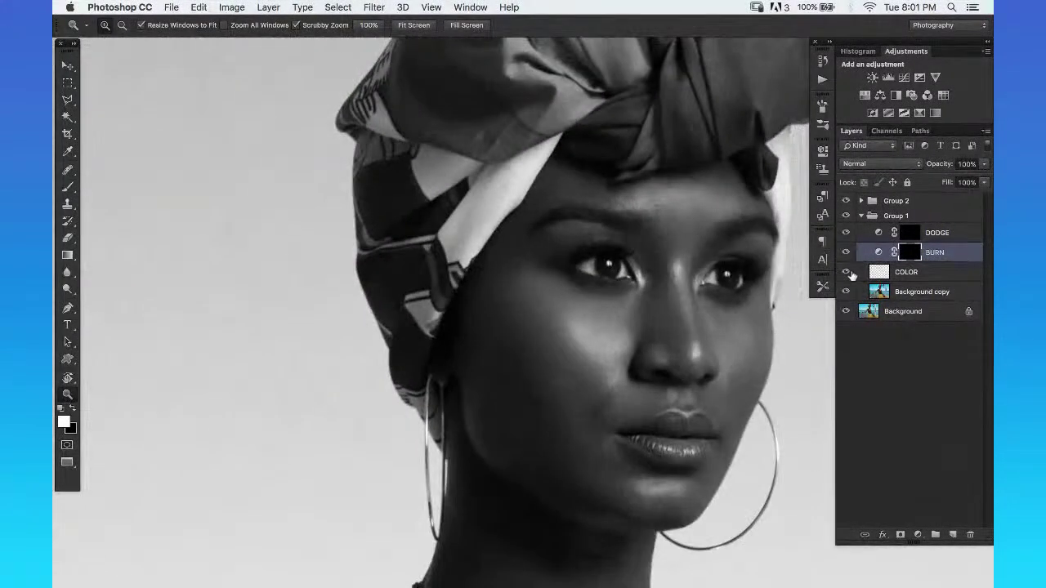
{"action": "left_click", "coordinate": [846, 252]}
{"action": "left_click", "coordinate": [845, 252]}
{"action": "left_click", "coordinate": [847, 252]}
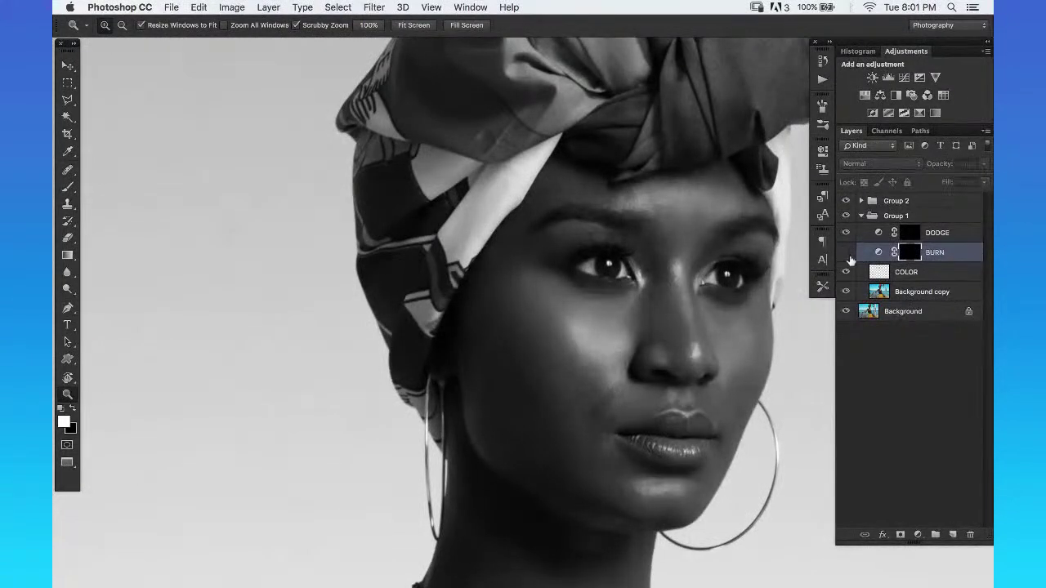
{"action": "left_click", "coordinate": [847, 253]}
{"action": "left_click", "coordinate": [846, 253]}
{"action": "left_click", "coordinate": [847, 252]}
{"action": "left_click_drag", "start_coordinate": [660, 177], "coordinate": [699, 163]}
{"action": "left_click", "coordinate": [694, 192], "text": "alt"}
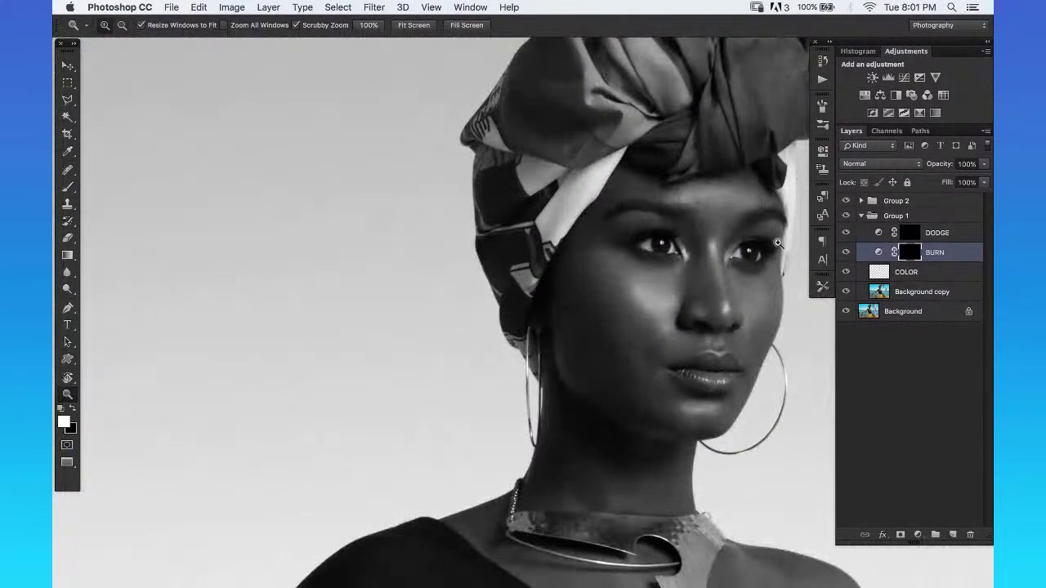
{"action": "left_click_drag", "start_coordinate": [699, 202], "coordinate": [752, 168]}
{"action": "key", "text": "b"}
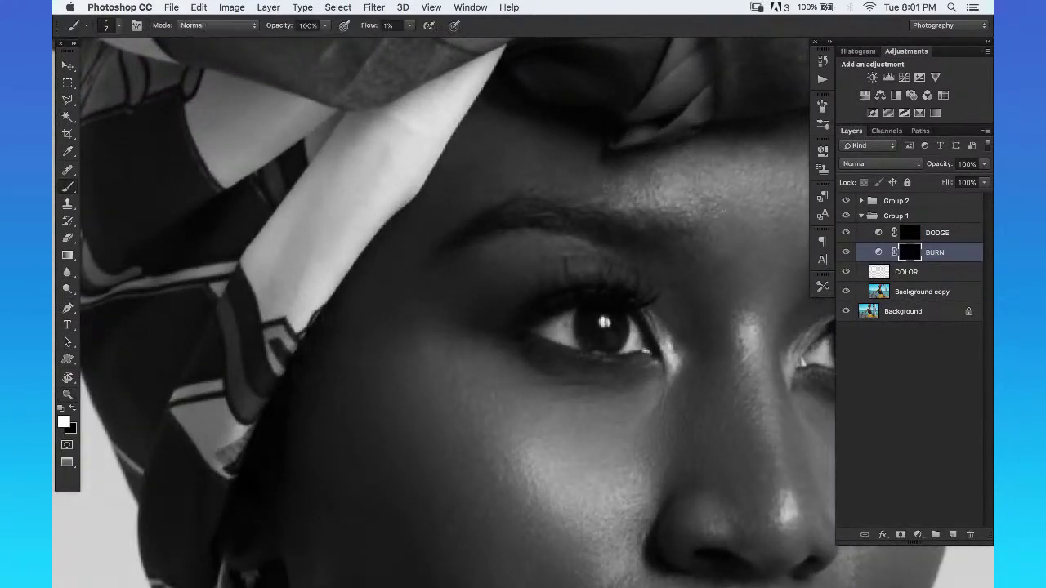
{"action": "key", "text": "bracketright"}
{"action": "key", "text": "bracketright"}
{"action": "left_click", "coordinate": [960, 237]}
Zoom in on her left eye and brow and lighten it on DODGE with a size 9 brush.
{"action": "key", "text": "z"}
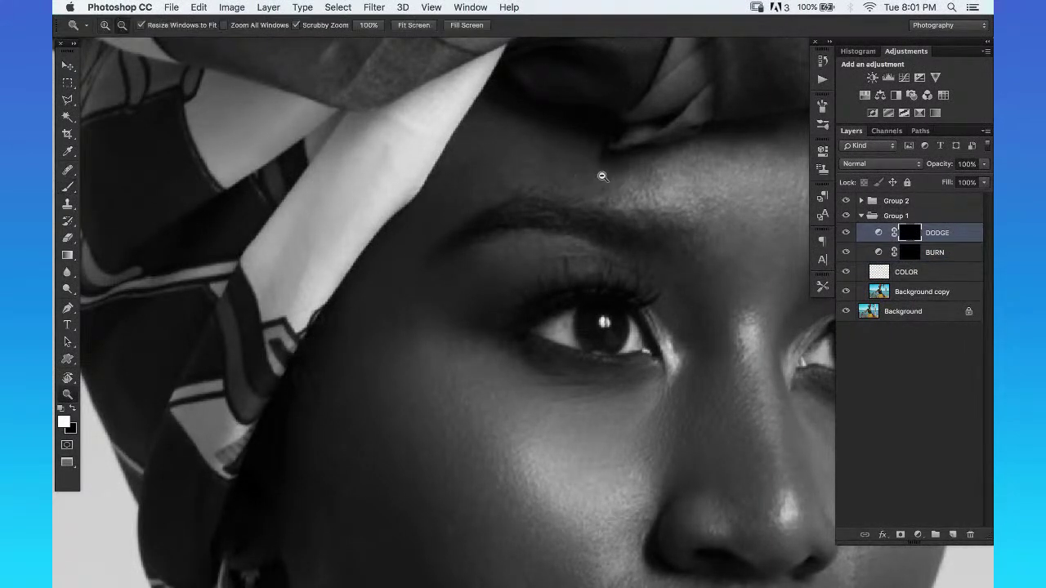
{"action": "left_click_drag", "start_coordinate": [602, 173], "coordinate": [587, 222]}
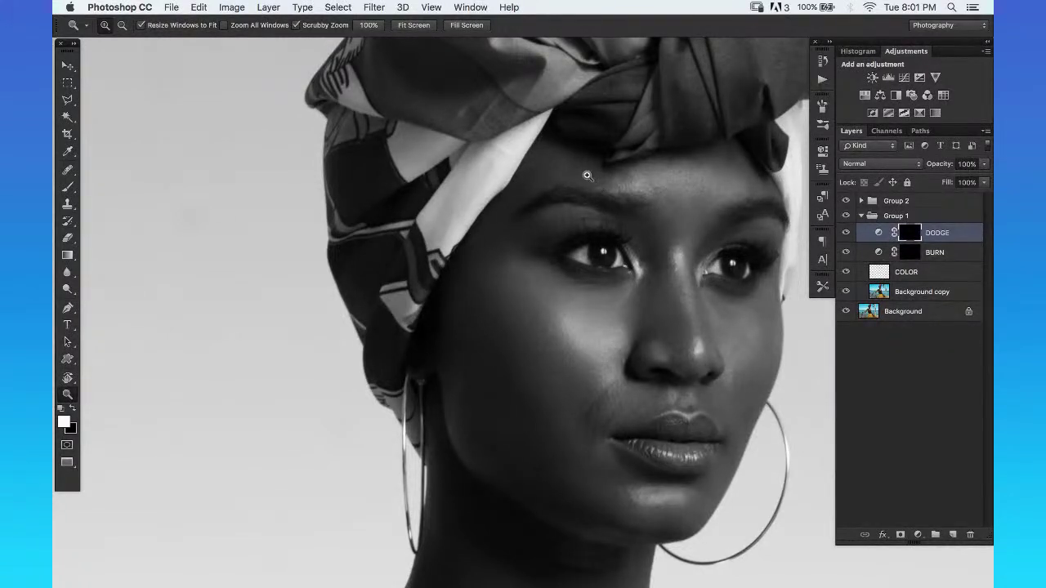
{"action": "left_click_drag", "start_coordinate": [581, 174], "coordinate": [626, 160]}
{"action": "key", "text": "b"}
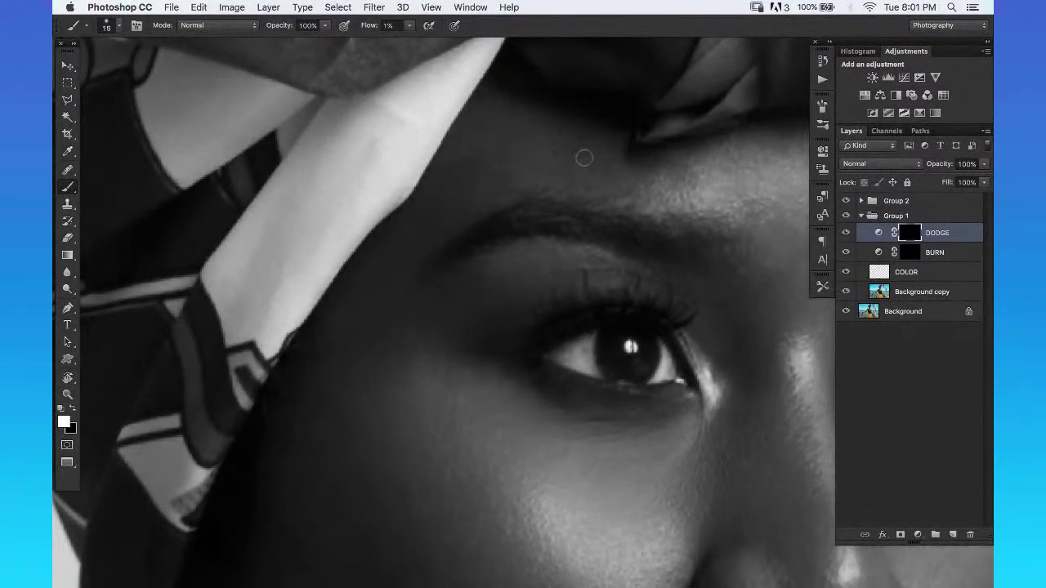
{"action": "key", "text": "bracketleft"}
{"action": "scroll", "coordinate": [605, 172], "scroll_direction": "left", "scroll_amount": 3}
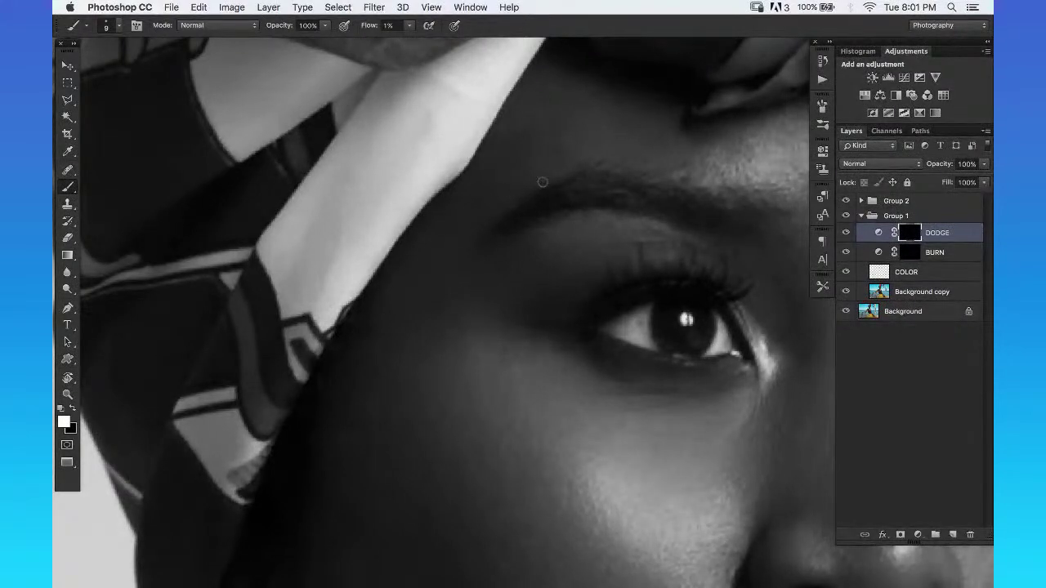
Darken the brow on the BURN layer, then return to DODGE for more lightening.
{"action": "left_click", "coordinate": [954, 252]}
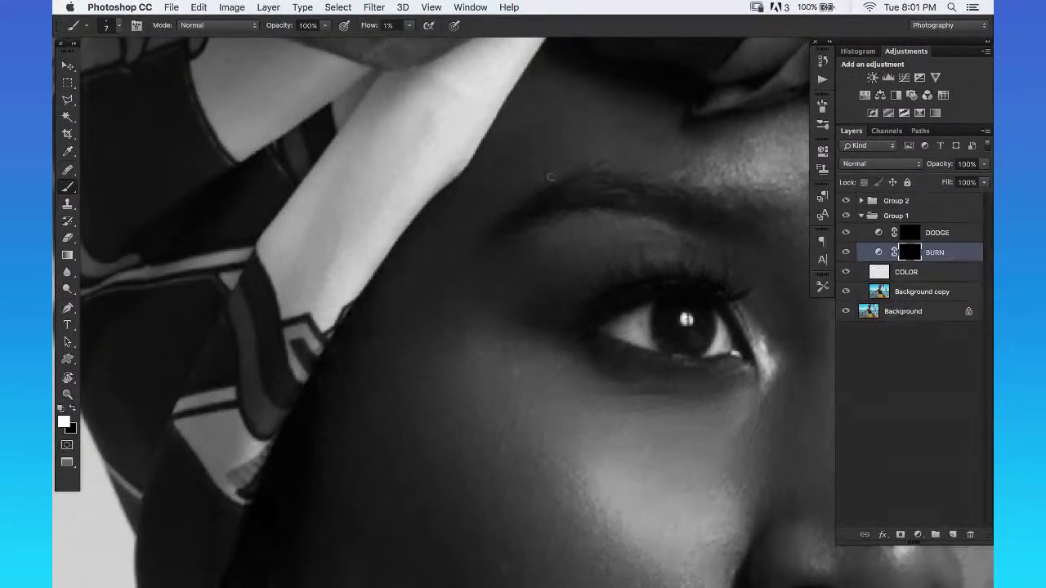
{"action": "left_click_drag", "start_coordinate": [625, 169], "coordinate": [531, 212]}
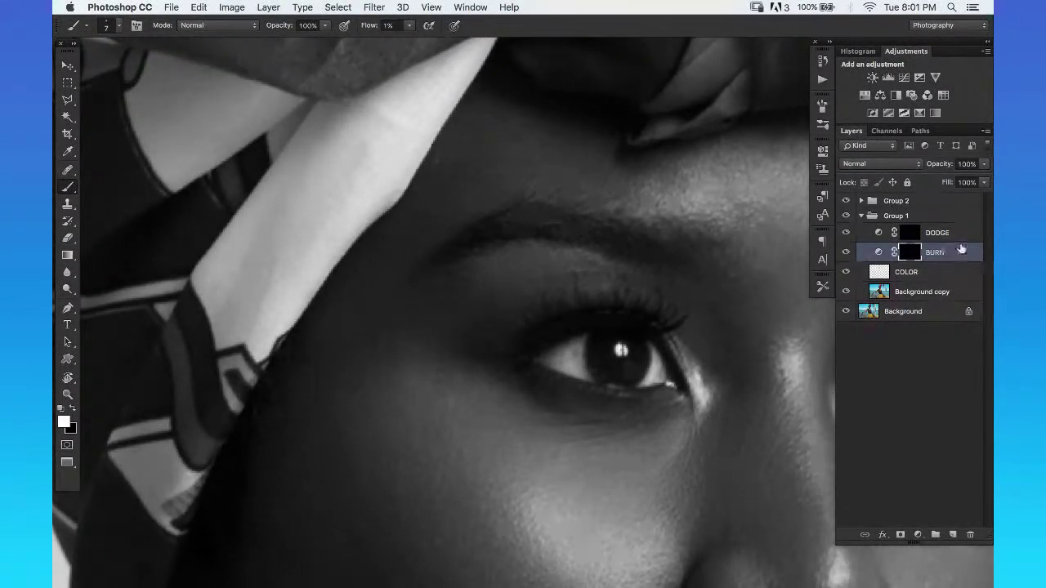
{"action": "left_click", "coordinate": [952, 233]}
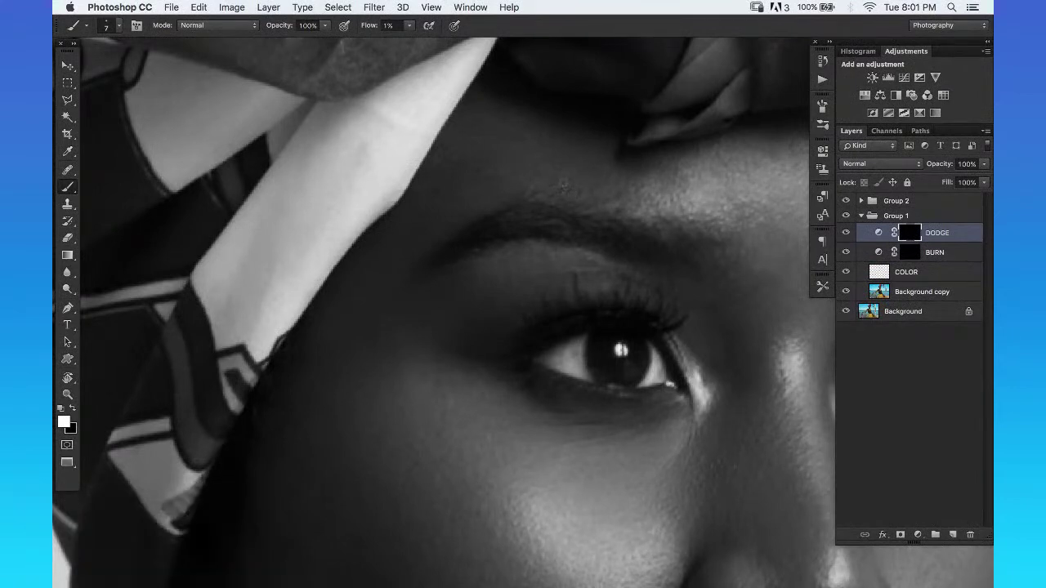
{"action": "scroll", "coordinate": [569, 234], "scroll_direction": "down", "scroll_amount": 1}
{"action": "key", "text": "z"}
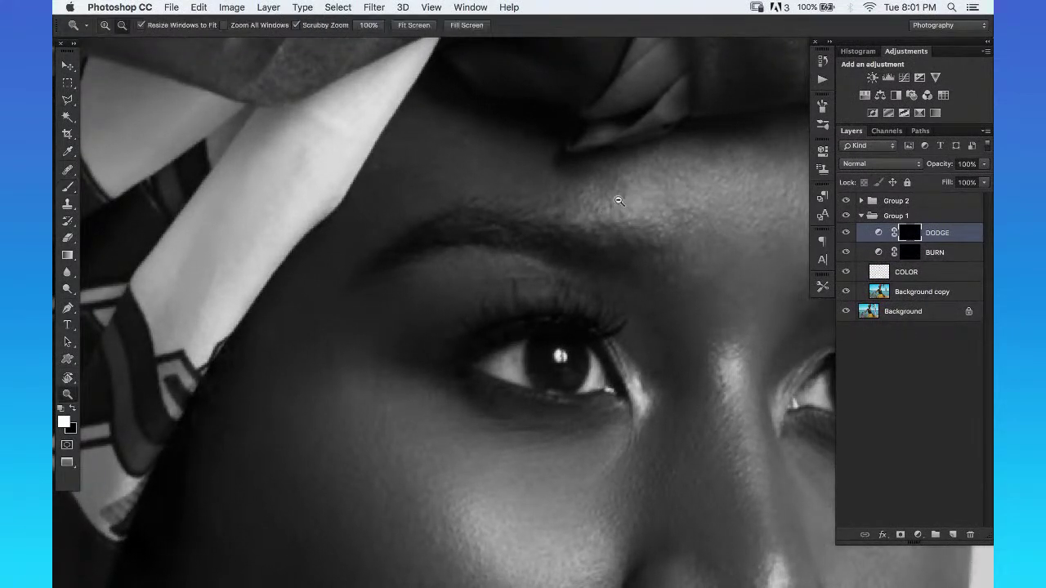
{"action": "left_click", "coordinate": [619, 200], "text": "alt"}
{"action": "left_click", "coordinate": [634, 203]}
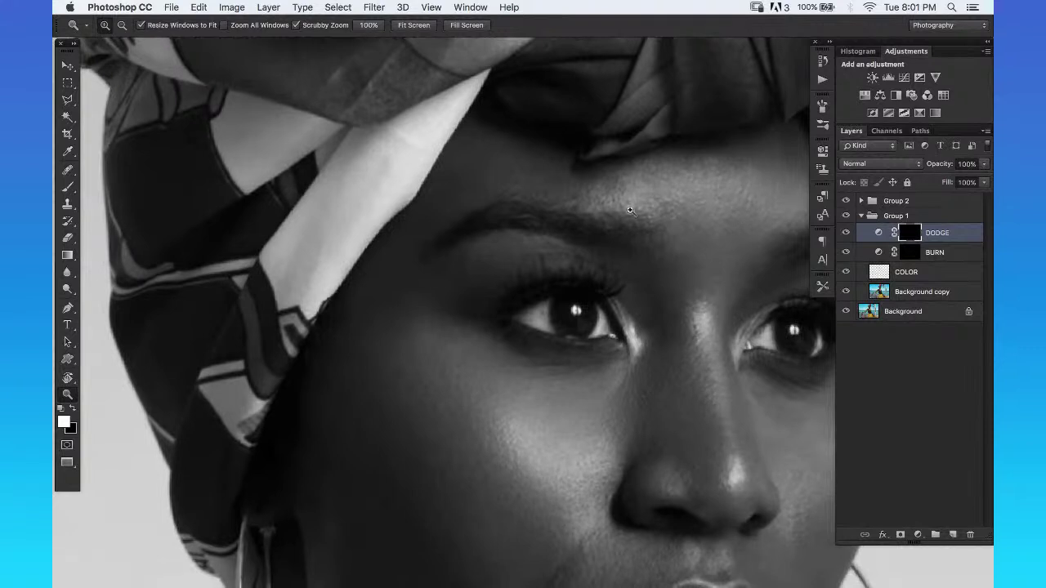
{"action": "left_click", "coordinate": [630, 211], "text": "alt"}
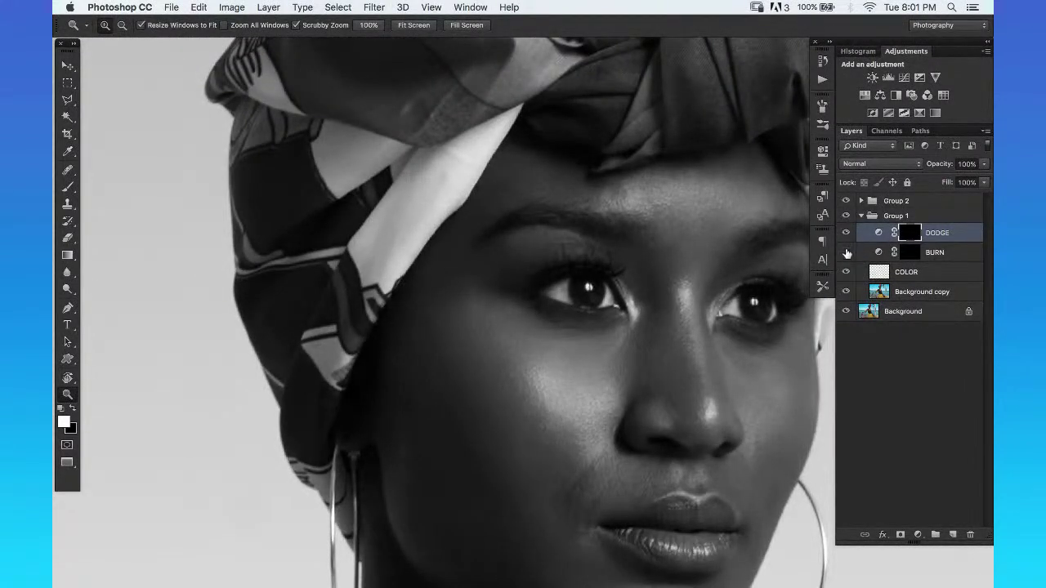
Toggle BURN to compare, refine around the eye, then zoom out and hide the dodge layer to compare.
{"action": "left_click", "coordinate": [846, 253]}
{"action": "left_click", "coordinate": [846, 253]}
{"action": "left_click", "coordinate": [625, 188]}
{"action": "key", "text": "b"}
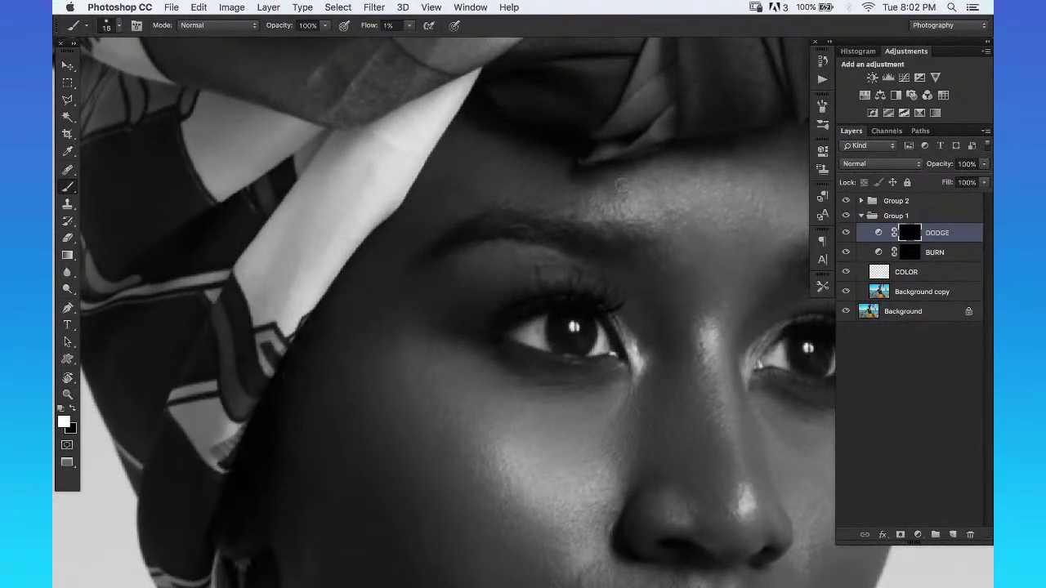
{"action": "left_click_drag", "start_coordinate": [643, 195], "coordinate": [642, 188]}
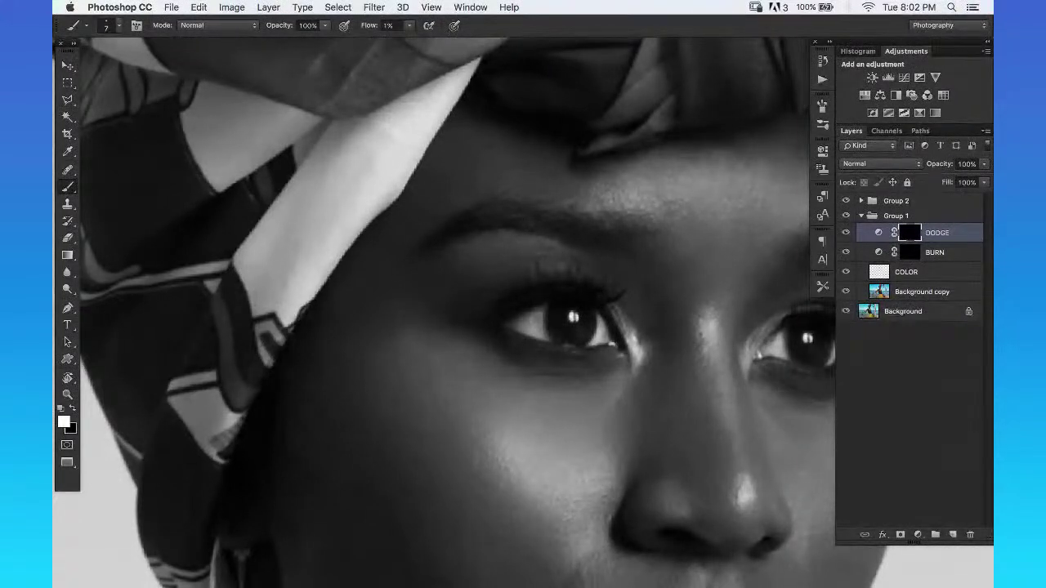
{"action": "key", "text": "z"}
{"action": "key", "text": "ctrl+minus"}
{"action": "key", "text": "ctrl+minus"}
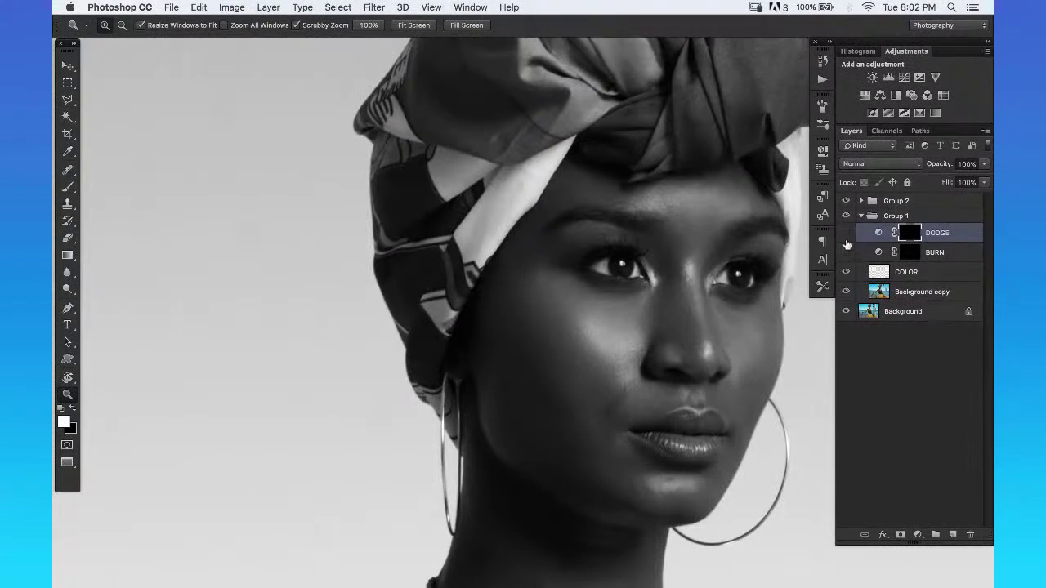
{"action": "left_click", "coordinate": [845, 234]}
{"action": "left_click", "coordinate": [846, 233]}
{"action": "left_click_drag", "start_coordinate": [674, 199], "coordinate": [844, 201]}
{"action": "left_click", "coordinate": [845, 201]}
{"action": "left_click", "coordinate": [846, 252]}
{"action": "left_click", "coordinate": [847, 233]}
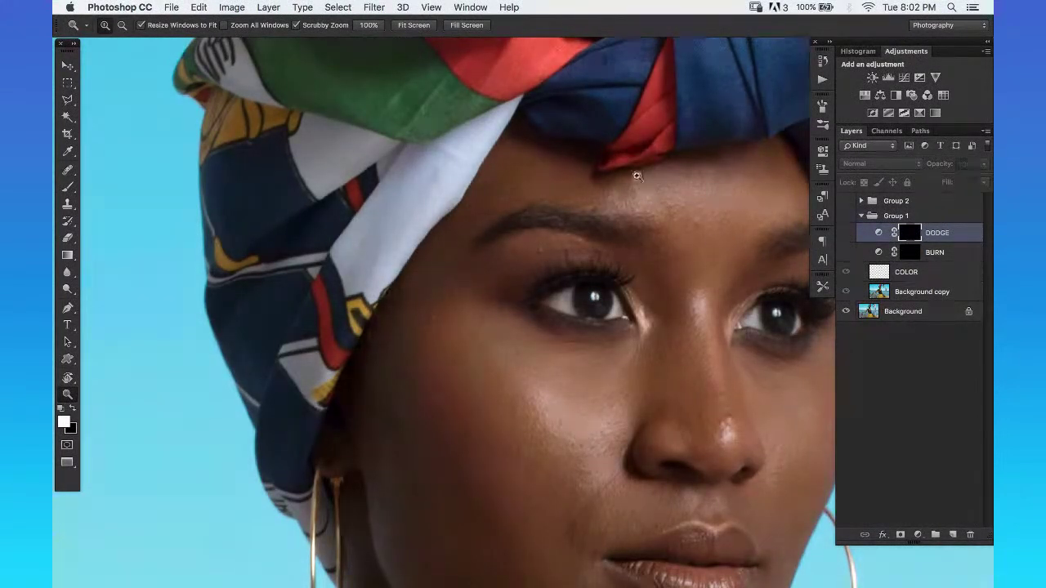
{"action": "left_click", "coordinate": [847, 251]}
{"action": "left_click", "coordinate": [847, 233]}
{"action": "left_click", "coordinate": [847, 234]}
{"action": "left_click", "coordinate": [847, 234]}
{"action": "left_click", "coordinate": [846, 234]}
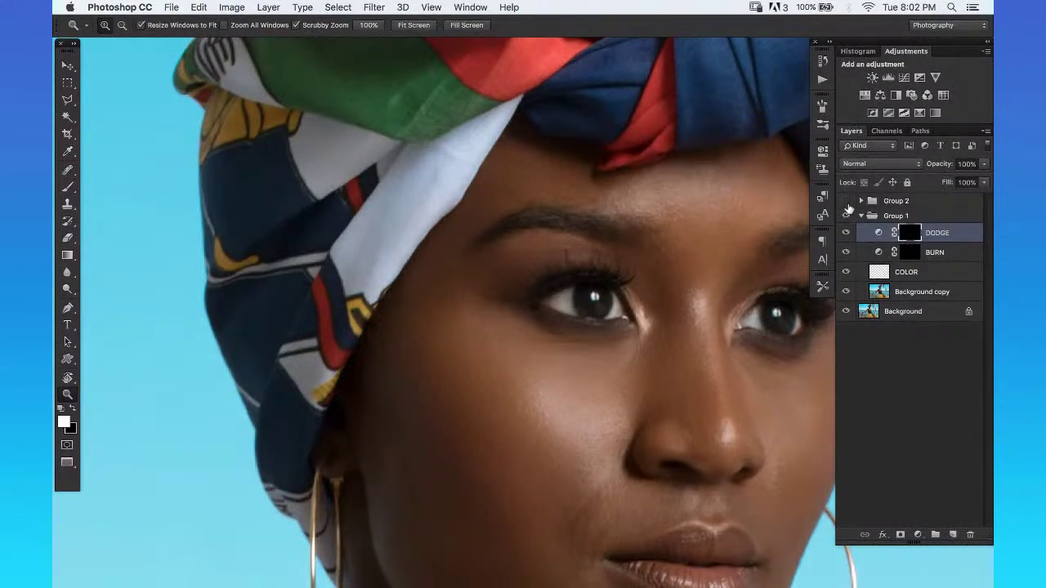
{"action": "left_click", "coordinate": [845, 200]}
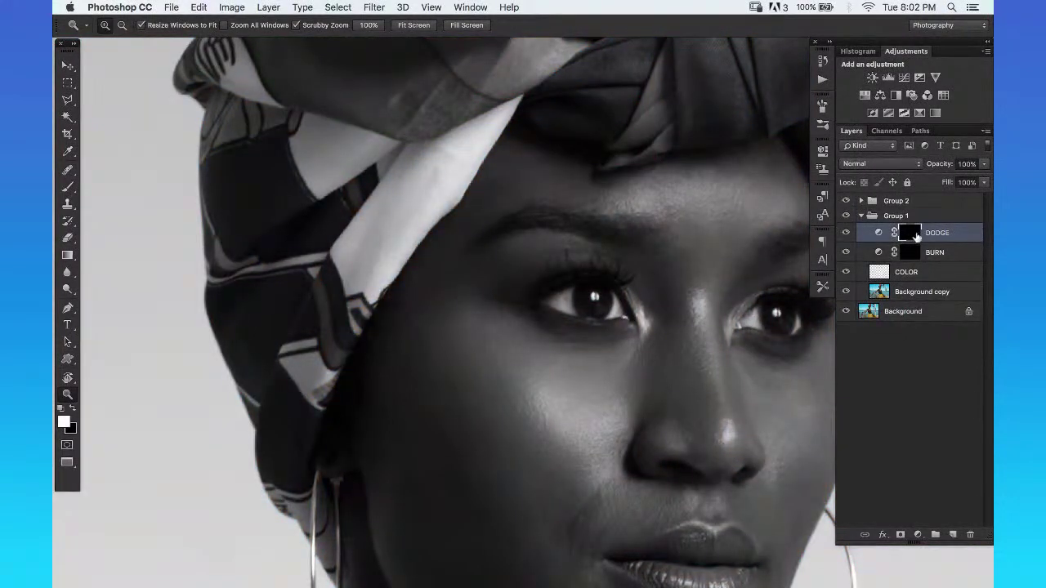
{"action": "key", "text": "b"}
{"action": "left_click_drag", "start_coordinate": [647, 211], "coordinate": [629, 207]}
{"action": "scroll", "coordinate": [642, 212], "scroll_direction": "down", "scroll_amount": 2}
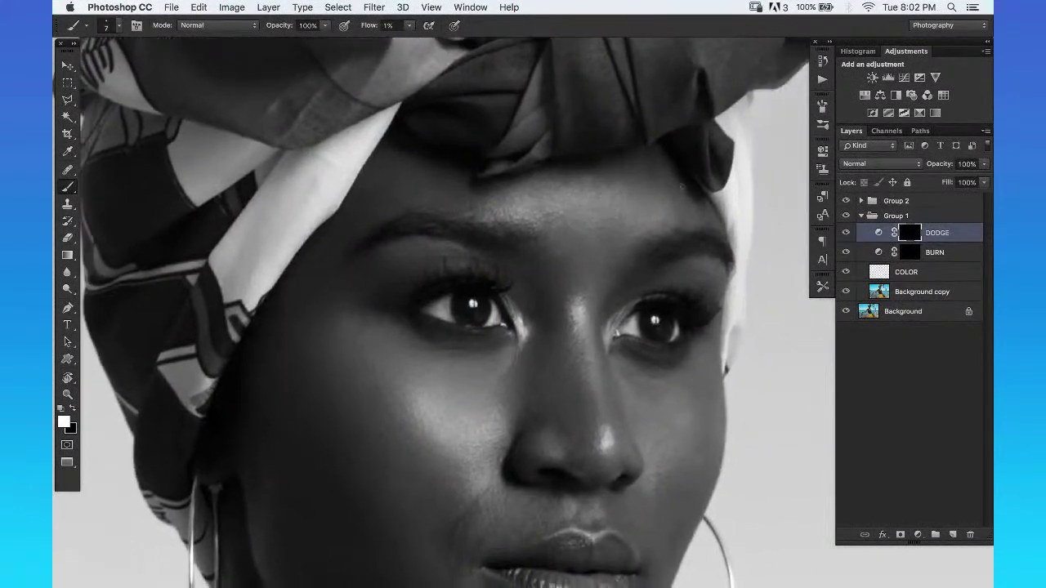
{"action": "key", "text": "z"}
{"action": "left_click", "coordinate": [681, 170]}
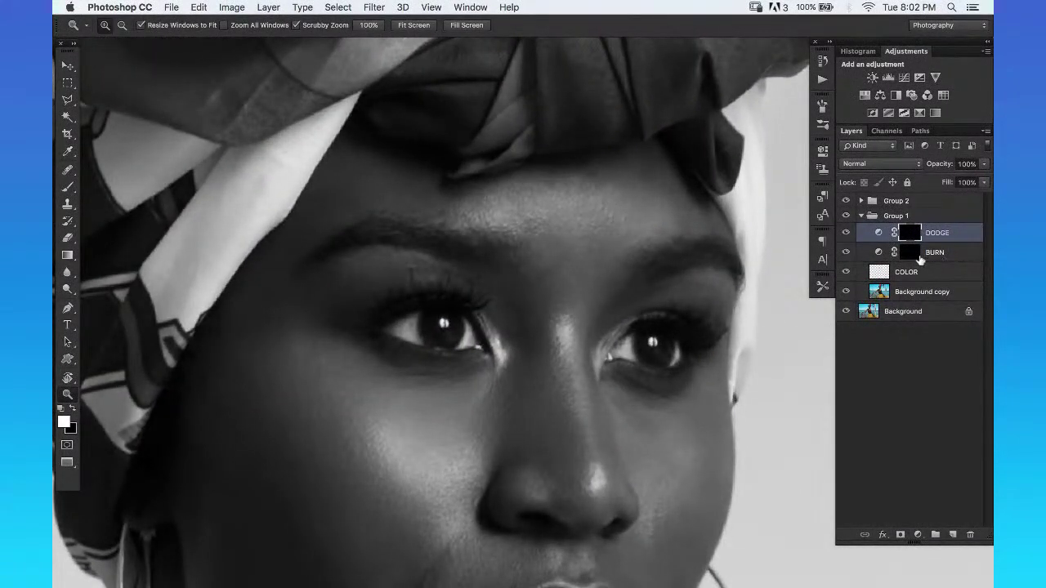
Dodge and burn the forehead and brow with a size 9 brush, then hide Group 2 to view in colour.
{"action": "key", "text": "b"}
{"action": "key", "text": "bracketright"}
{"action": "key", "text": "bracketright"}
{"action": "key", "text": "bracketleft"}
{"action": "key", "text": "bracketleft"}
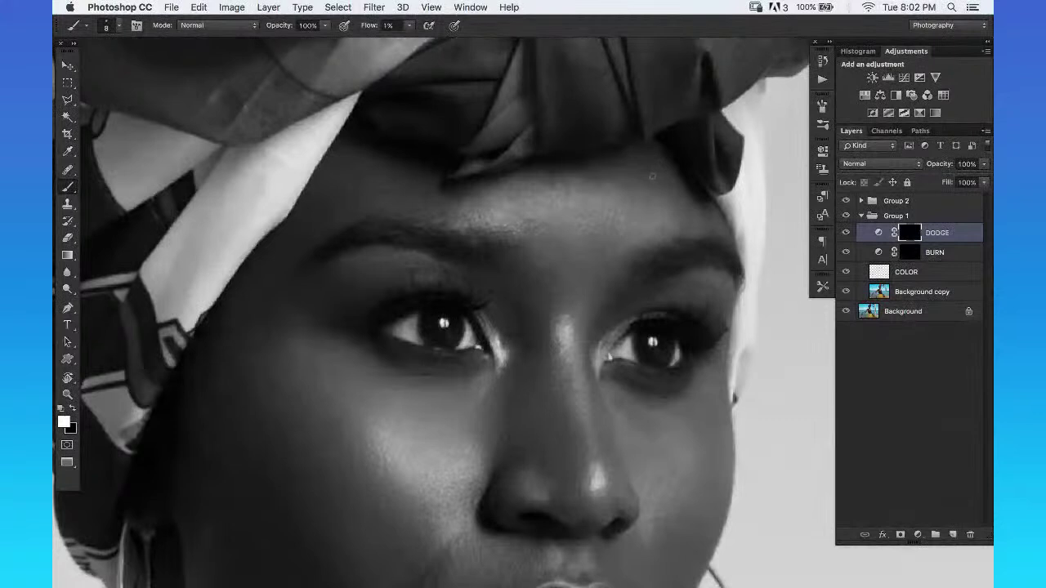
{"action": "left_click_drag", "start_coordinate": [660, 199], "coordinate": [671, 193]}
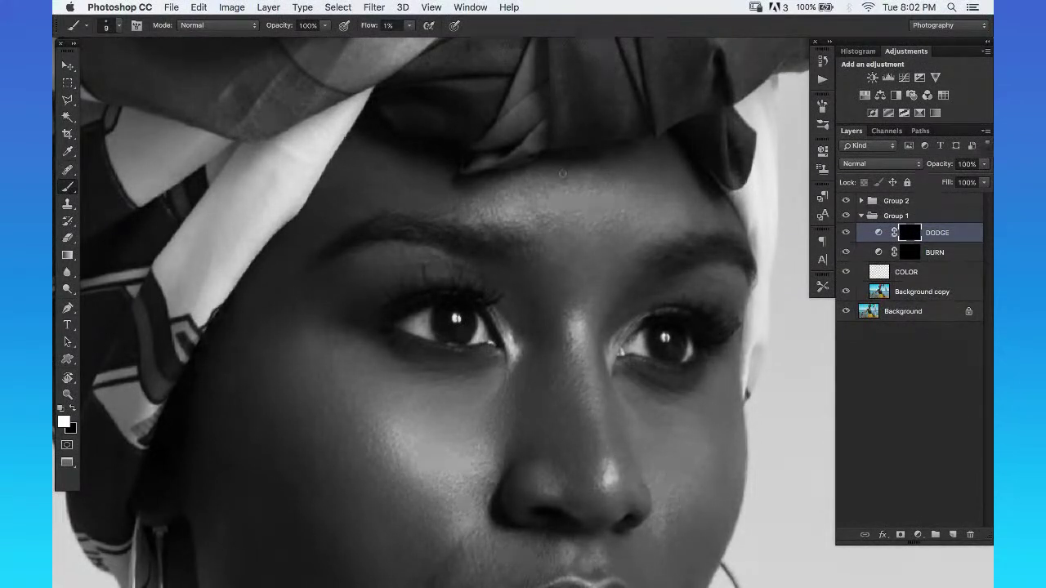
{"action": "left_click", "coordinate": [956, 255]}
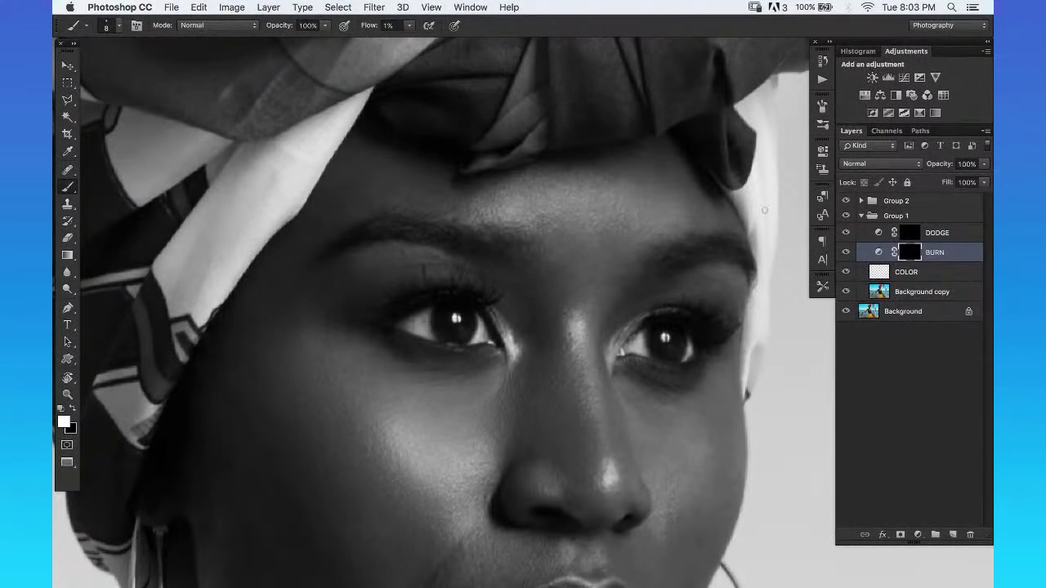
{"action": "left_click", "coordinate": [964, 234]}
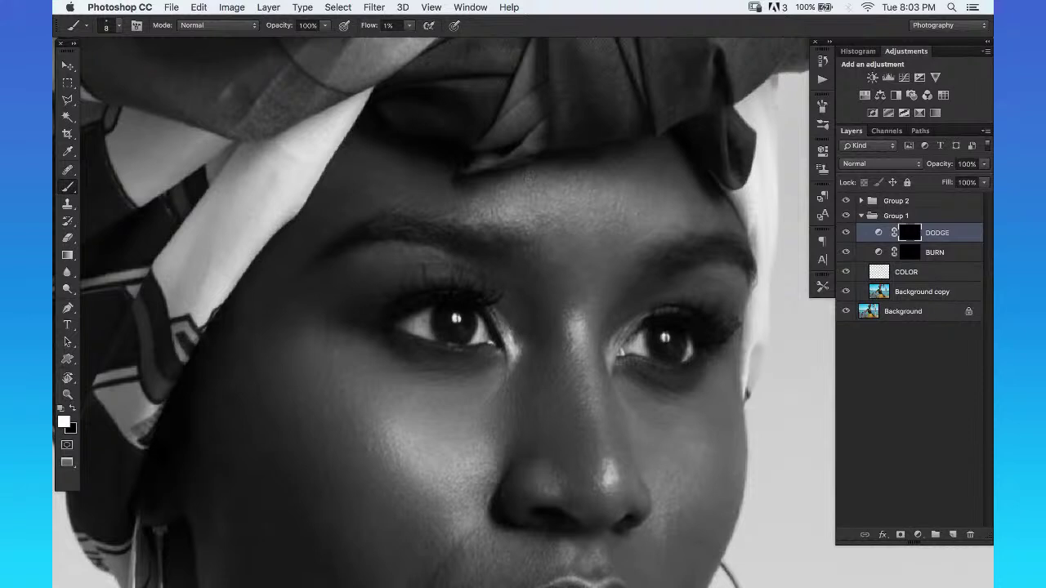
{"action": "scroll", "coordinate": [500, 219], "scroll_direction": "left", "scroll_amount": 5}
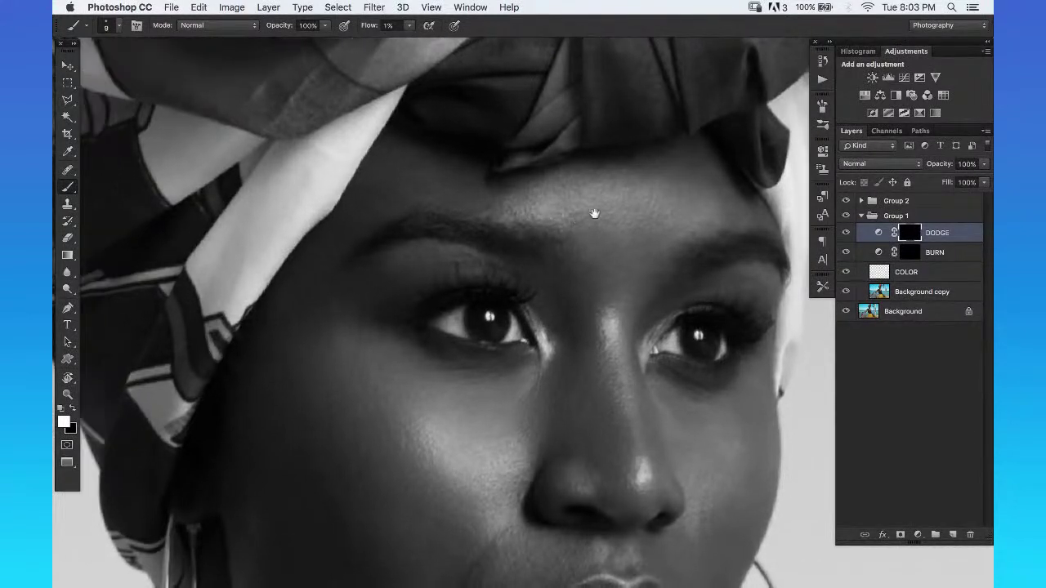
{"action": "left_click", "coordinate": [846, 200]}
Zoom in near the eyebrow and set the Healing Brush to 2 px on the COLOR layer.
{"action": "key", "text": "z"}
{"action": "left_click", "coordinate": [574, 209]}
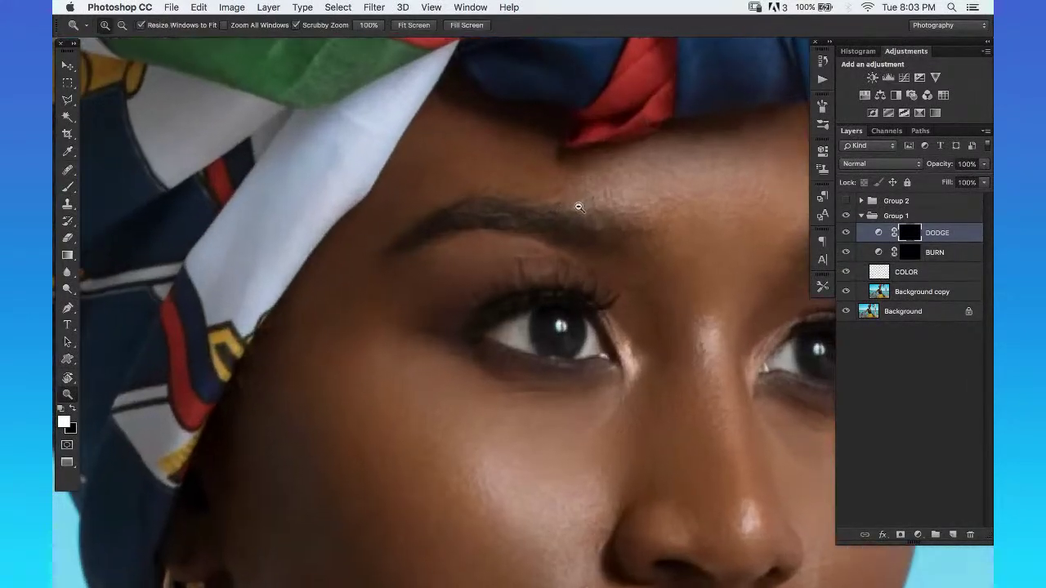
{"action": "left_click", "coordinate": [945, 273]}
{"action": "key", "text": "j"}
{"action": "left_click", "coordinate": [110, 28]}
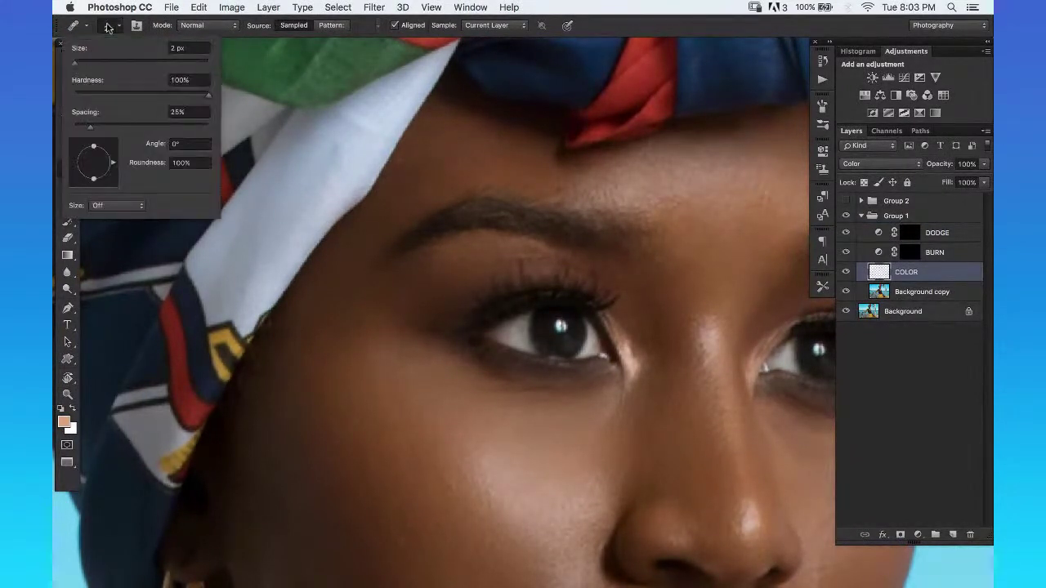
{"action": "left_click", "coordinate": [109, 27]}
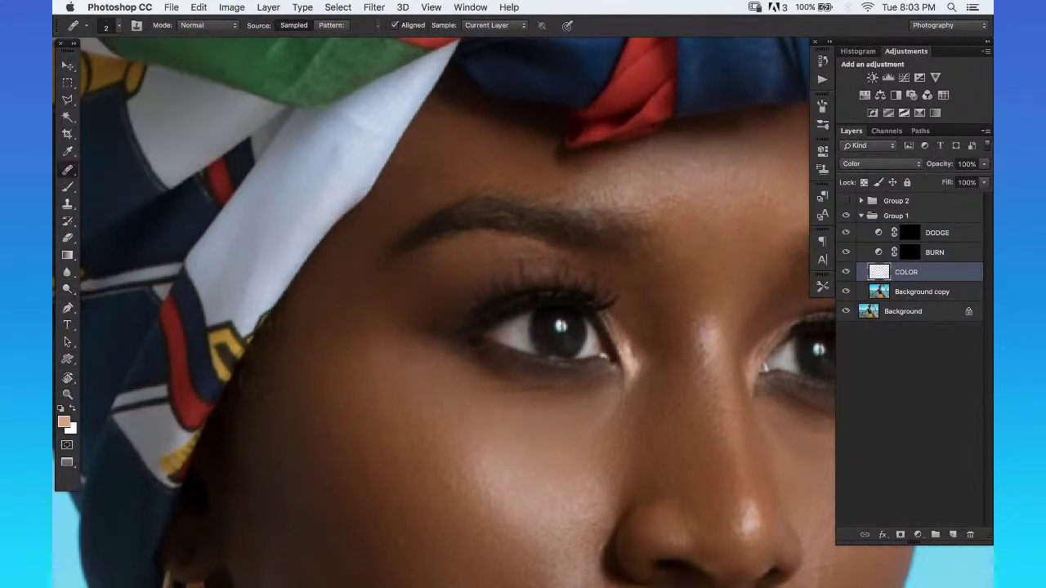
Target the Background copy layer, fine-tune the healing brush size, and zoom out to 100%.
{"action": "left_click", "coordinate": [903, 294]}
{"action": "key", "text": "bracketleft"}
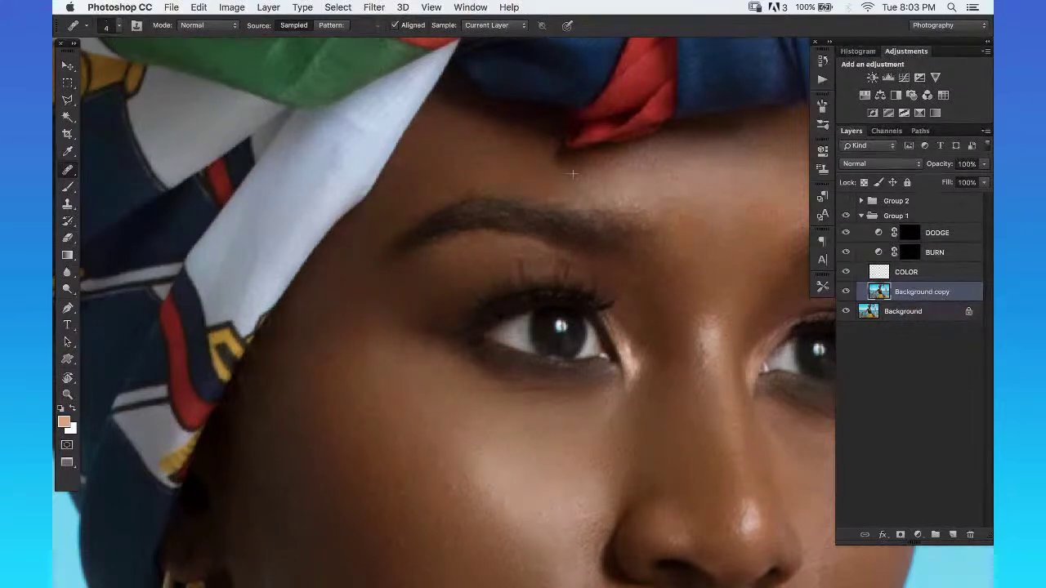
{"action": "key", "text": "bracketright"}
{"action": "left_click_drag", "start_coordinate": [704, 271], "coordinate": [476, 303]}
{"action": "key", "text": "bracketleft"}
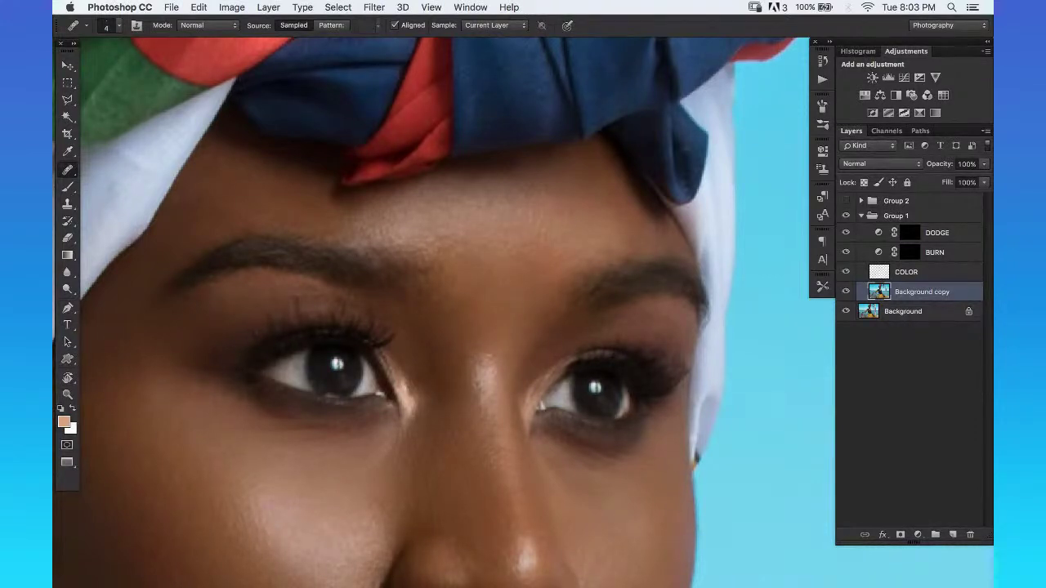
{"action": "key", "text": "z"}
{"action": "key", "text": "ctrl+1"}
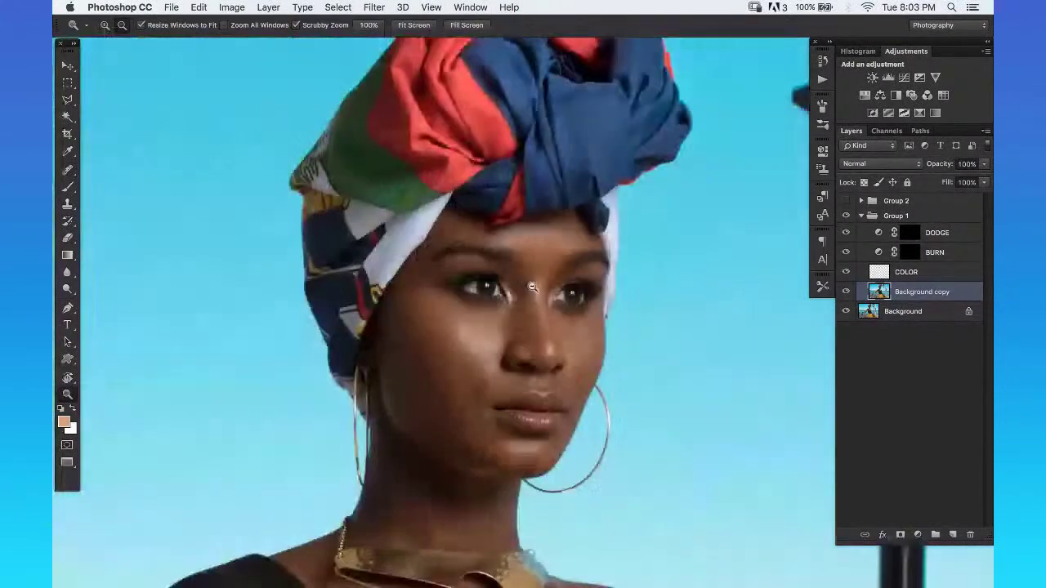
Show the Group 2 black-and-white check and toggle Group 1's dodge and burn off and on to compare.
{"action": "left_click", "coordinate": [846, 201]}
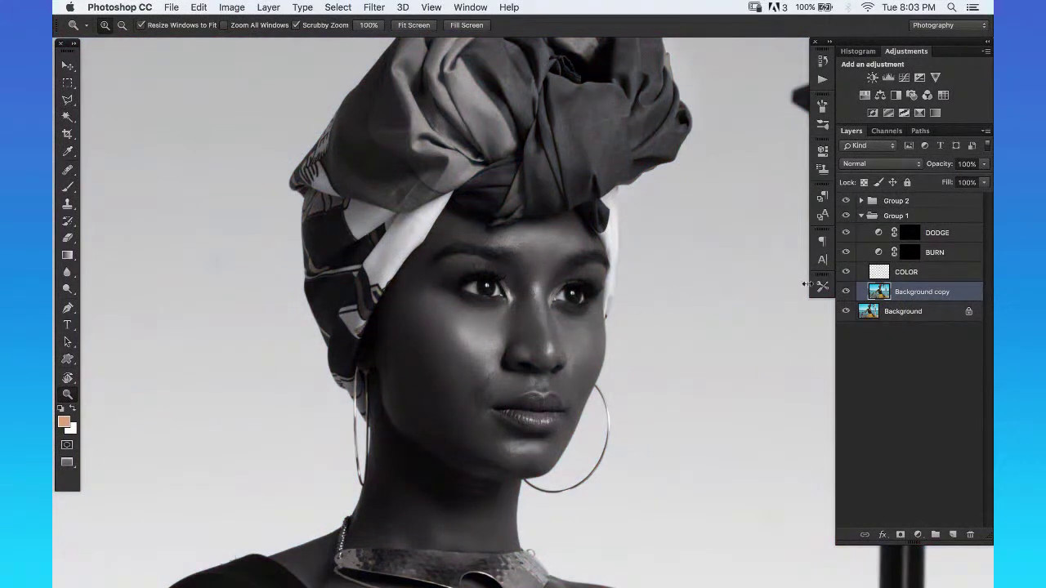
{"action": "left_click", "coordinate": [846, 216]}
{"action": "left_click", "coordinate": [846, 216]}
Target the DODGE layer mask with the Brush tool, then zoom back out around the forehead.
{"action": "key", "text": "ctrl+plus"}
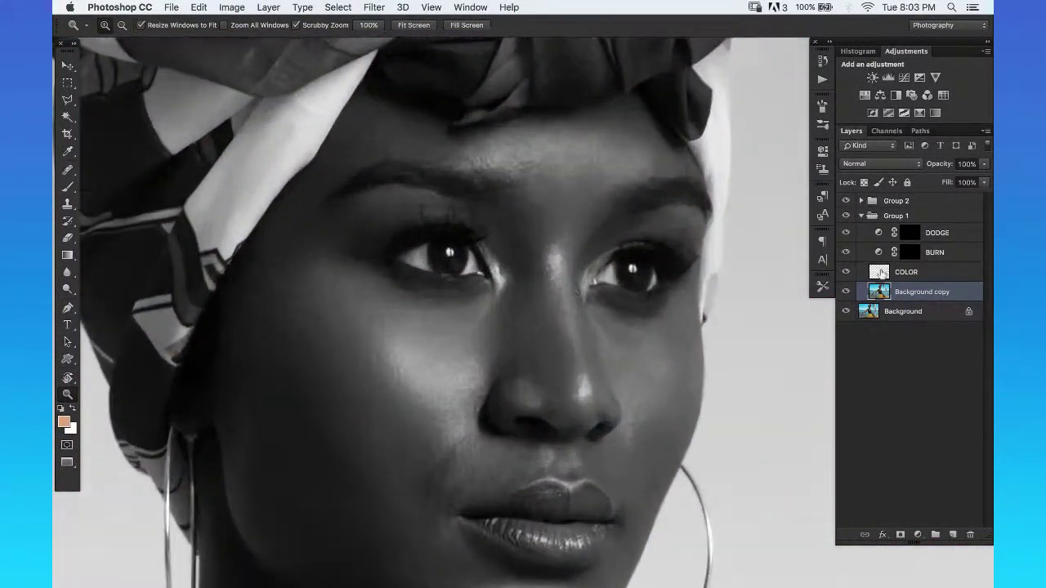
{"action": "left_click", "coordinate": [910, 233]}
{"action": "key", "text": "b"}
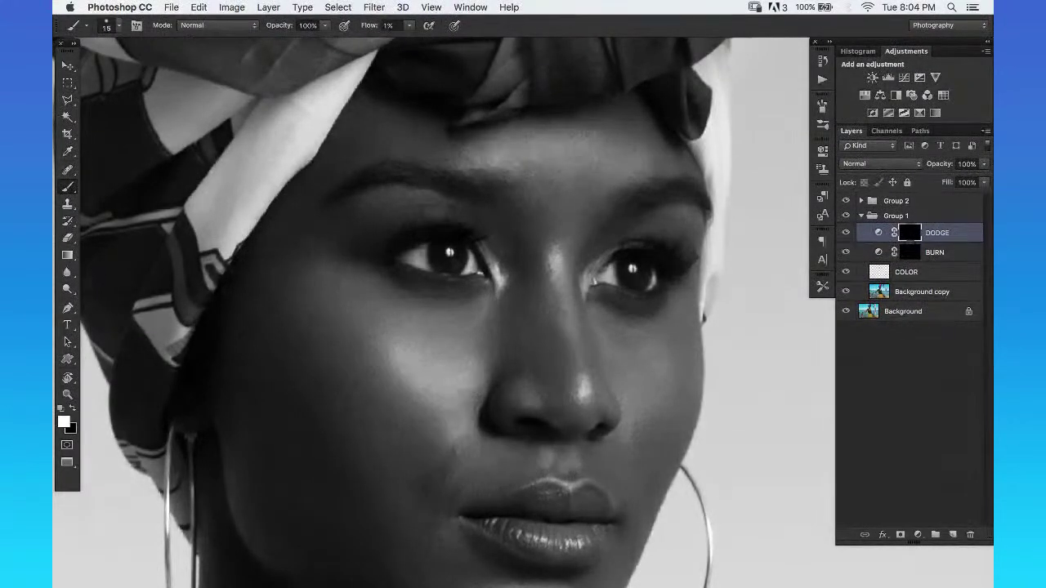
{"action": "key", "text": "z"}
{"action": "left_click", "coordinate": [617, 257], "text": "alt"}
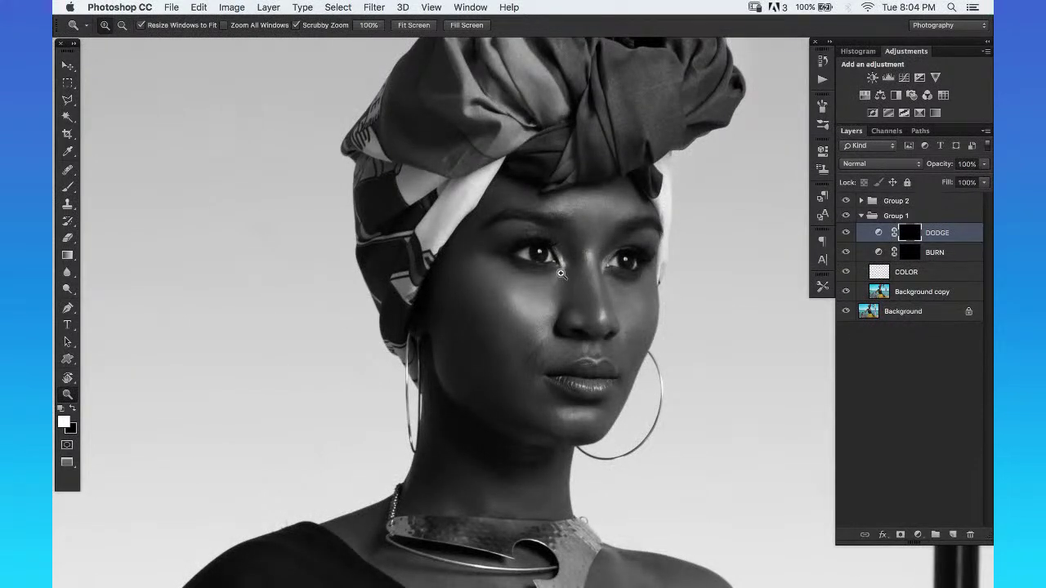
{"action": "left_click", "coordinate": [603, 216], "text": "alt"}
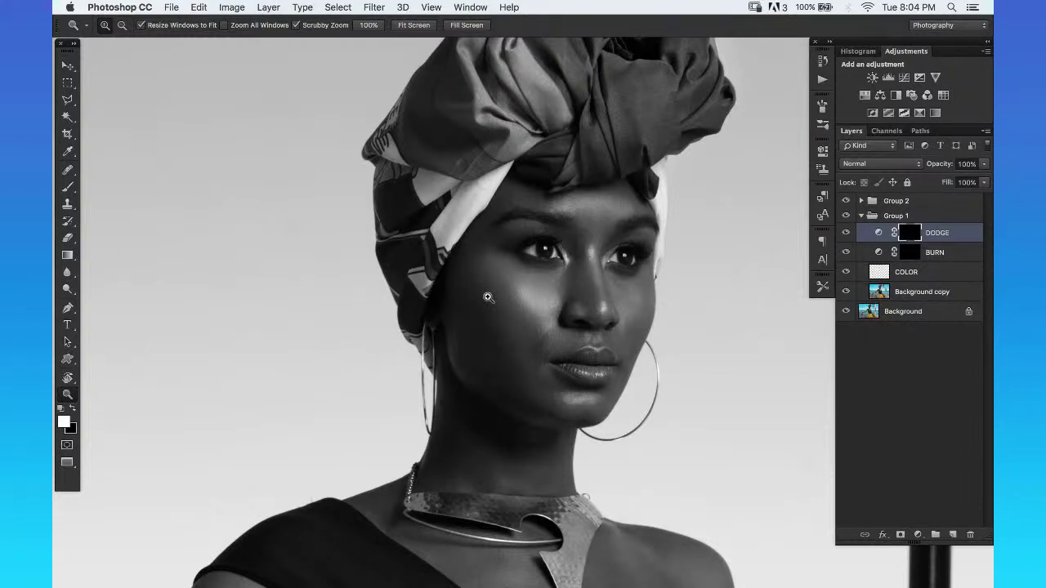
{"action": "key", "text": "XF86AudioRaiseVolume"}
{"action": "key", "text": "XF86AudioRaiseVolume"}
{"action": "key", "text": "XF86AudioRaiseVolume"}
{"action": "key", "text": "XF86AudioRaiseVolume"}
{"action": "key", "text": "XF86AudioRaiseVolume"}
{"action": "key", "text": "F11"}
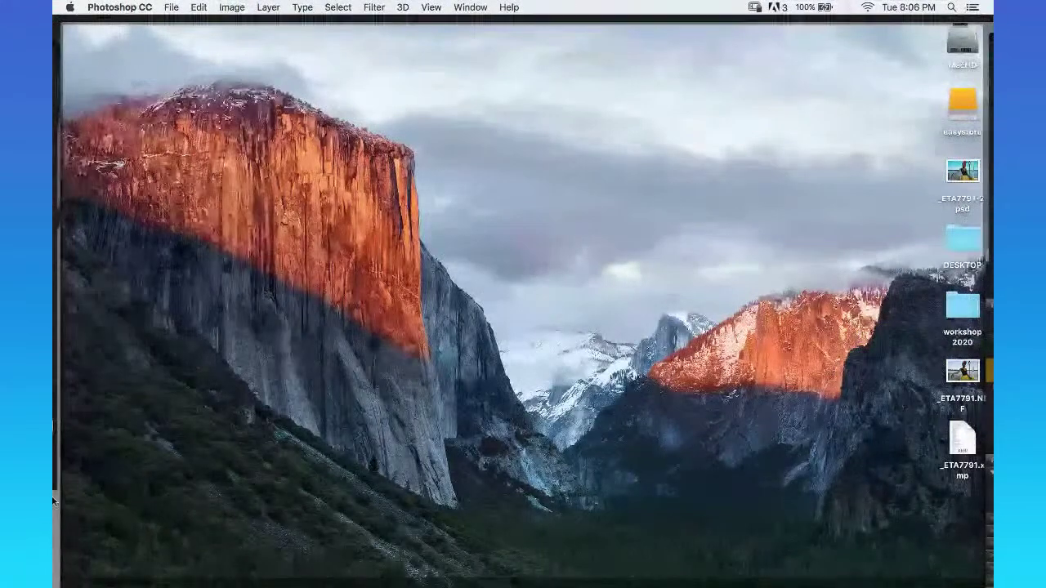
Show all open windows in Mission Control.
{"action": "mouse_move", "coordinate": [70, 477]}
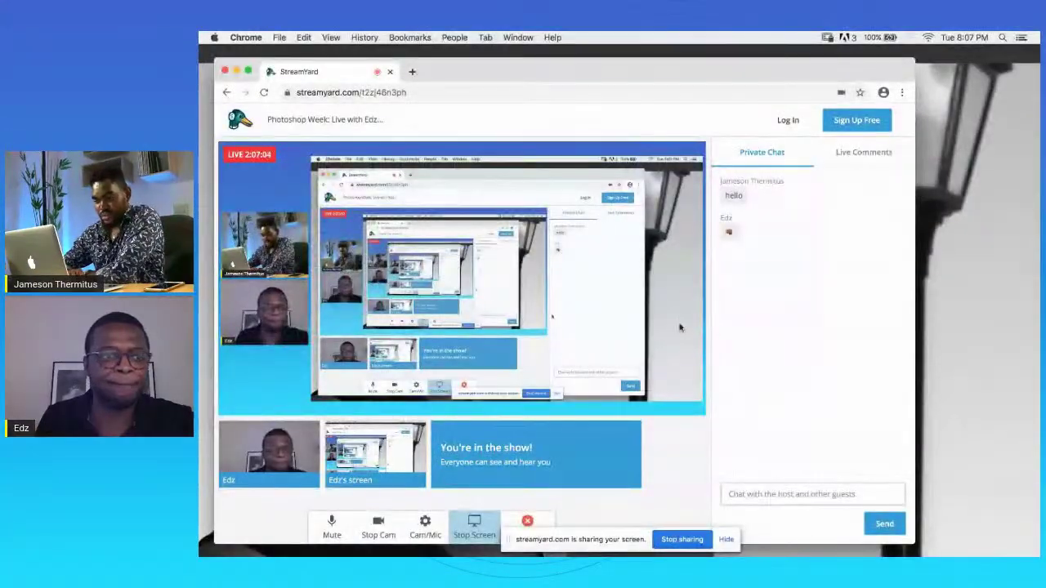
{"action": "key", "text": "ctrl+Left"}
Minimise the StreamYard Chrome window and bring Photoshop, then Adobe Bridge, to the front.
{"action": "key", "text": "ctrl+Up"}
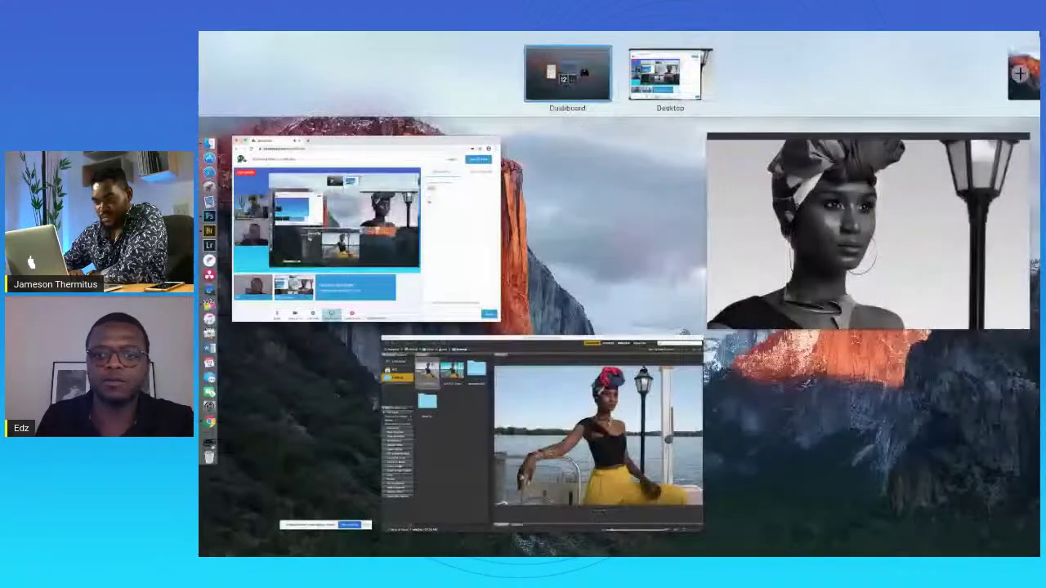
{"action": "left_click", "coordinate": [428, 234]}
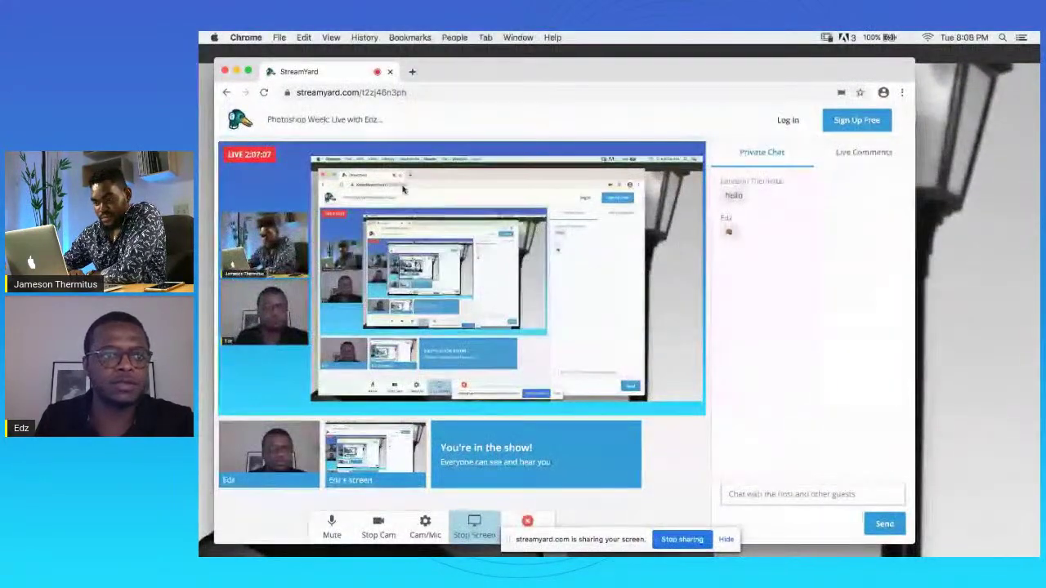
{"action": "left_click", "coordinate": [237, 72]}
{"action": "left_click", "coordinate": [633, 258]}
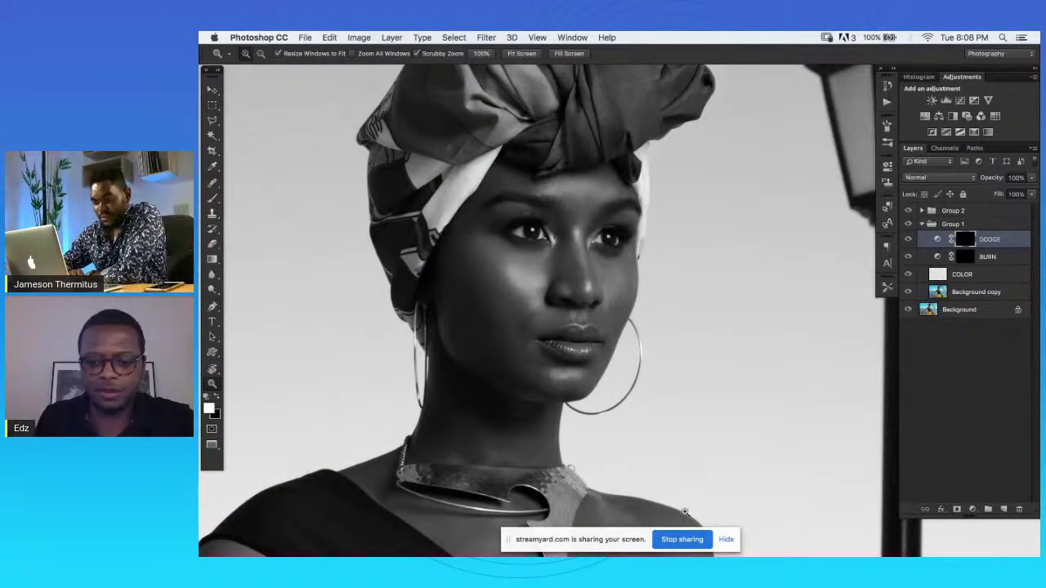
{"action": "left_click", "coordinate": [726, 540]}
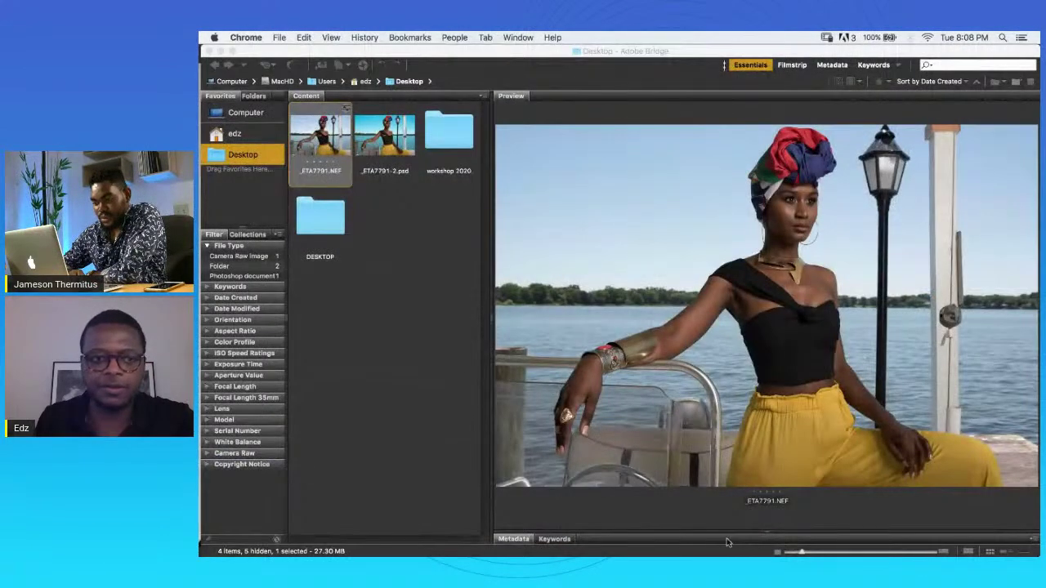
{"action": "key", "text": "ctrl+Up"}
Return to Photoshop and zoom in on the face of the grayscale portrait.
{"action": "left_click", "coordinate": [377, 211]}
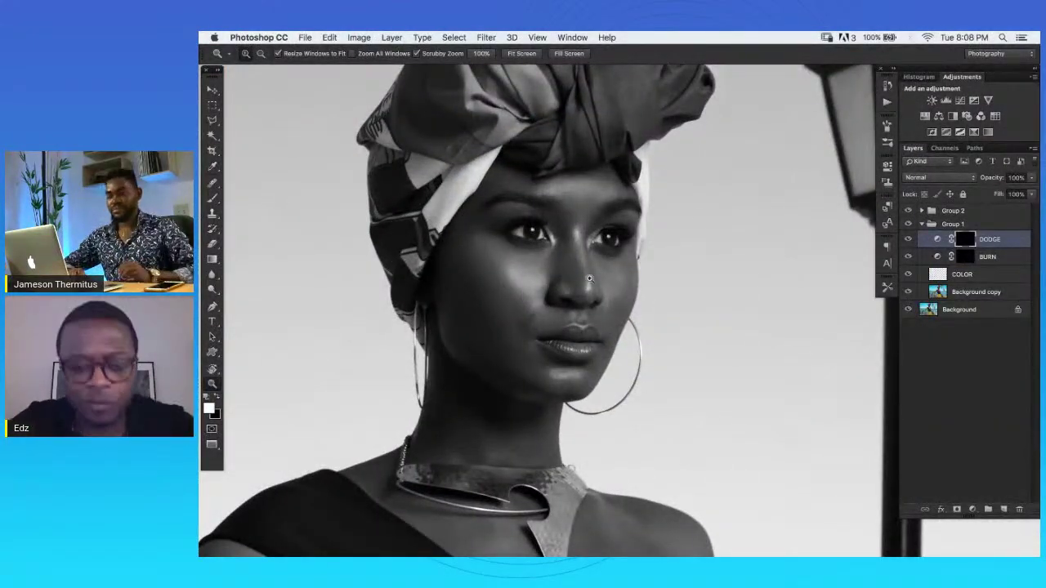
{"action": "scroll", "coordinate": [565, 265], "scroll_direction": "up", "scroll_amount": 2}
{"action": "scroll", "coordinate": [572, 263], "scroll_direction": "down", "scroll_amount": 2}
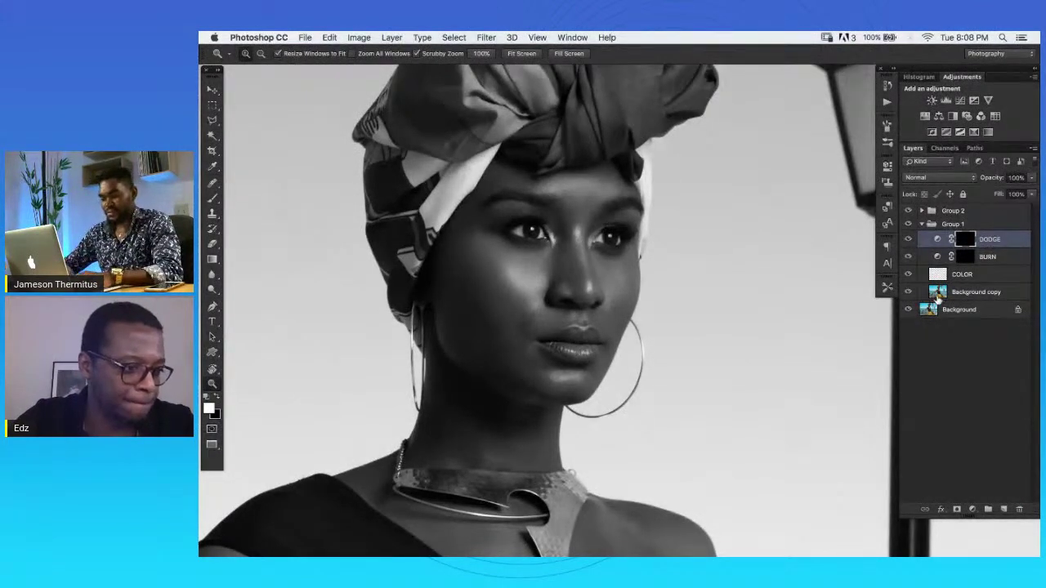
{"action": "left_click", "coordinate": [549, 252]}
{"action": "mouse_move", "coordinate": [601, 252]}
{"action": "left_mouse_down"}
{"action": "mouse_move", "coordinate": [621, 259]}
{"action": "mouse_move", "coordinate": [738, 241]}
{"action": "left_mouse_up"}
Switch to the Brush tool, adjust its size, and pan the headwrap and eyes into view.
{"action": "key", "text": "b"}
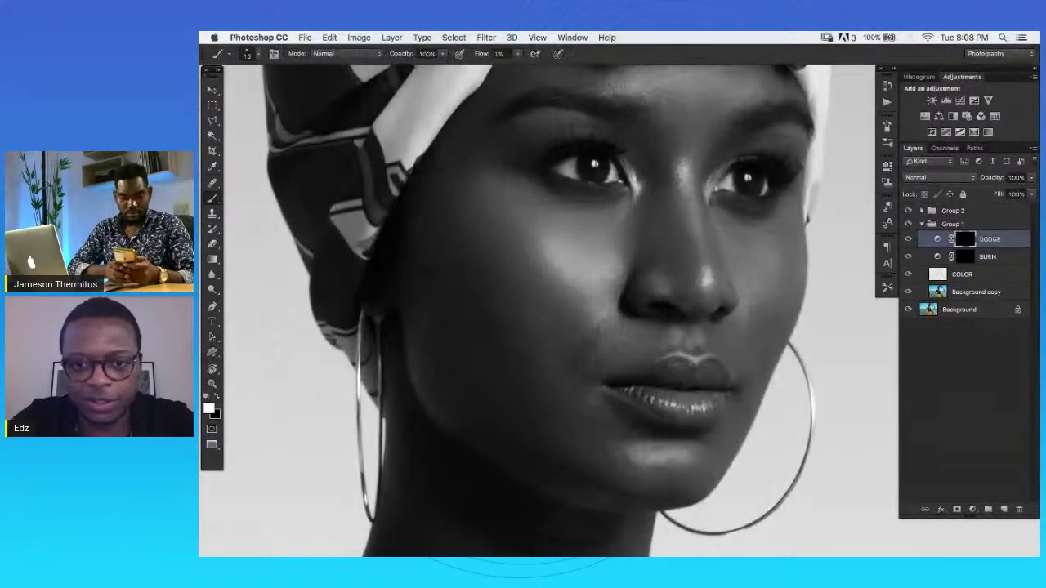
{"action": "key", "text": "bracketright"}
{"action": "key", "text": "bracketleft"}
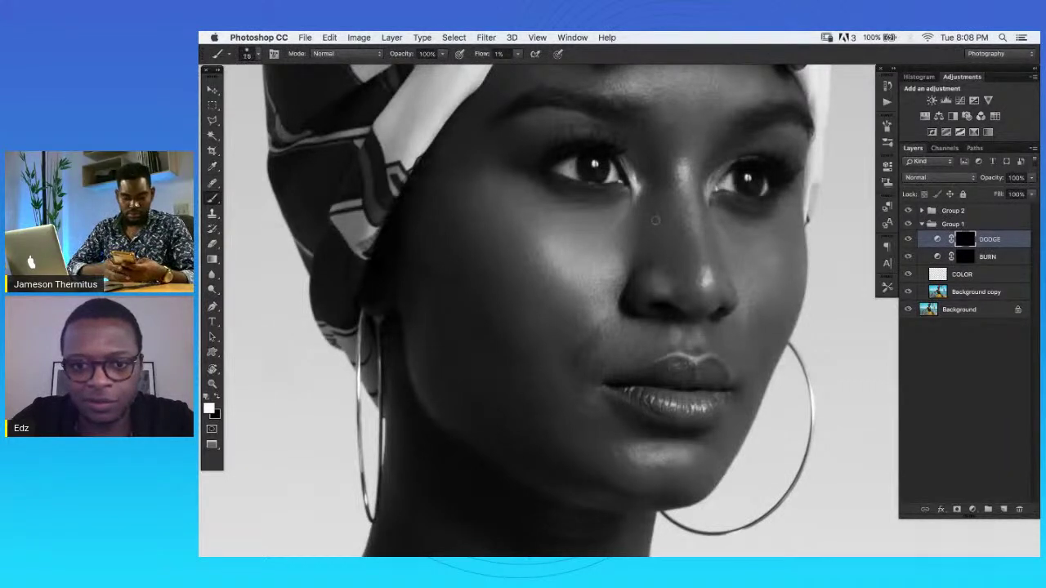
{"action": "scroll", "coordinate": [547, 303], "scroll_direction": "left", "scroll_amount": 3}
{"action": "key", "text": "bracketright"}
{"action": "key", "text": "bracketright"}
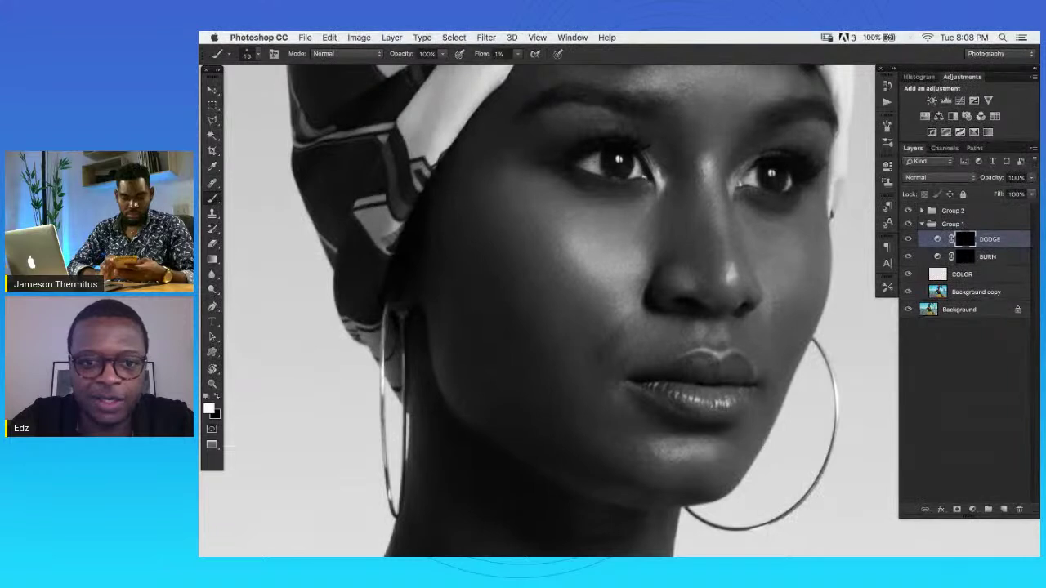
{"action": "left_click_drag", "start_coordinate": [720, 128], "coordinate": [632, 281]}
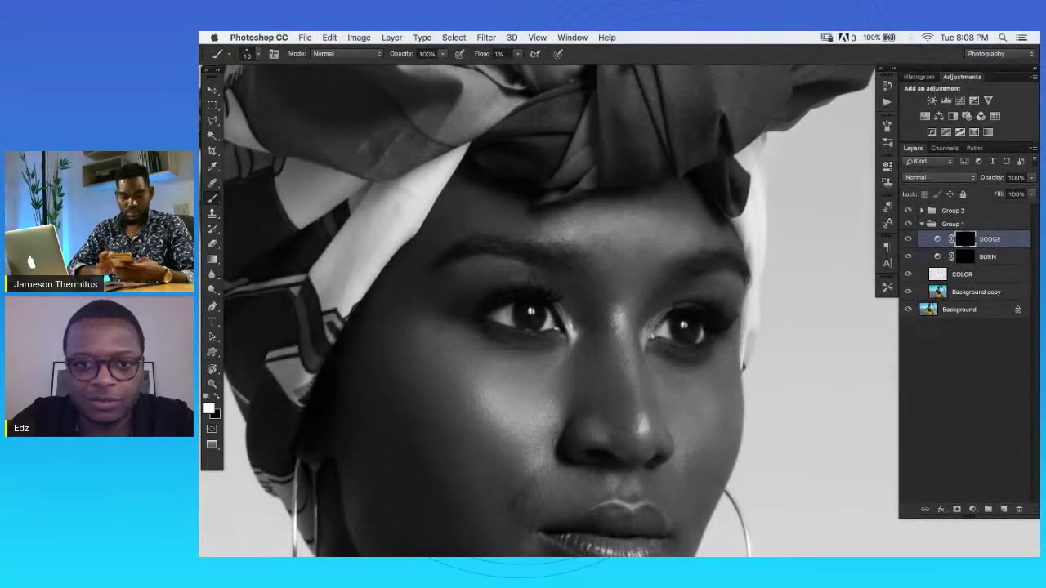
Zoom in around the eyes with the brush ready, then hide the Group 2 black-and-white check.
{"action": "key", "text": "z"}
{"action": "mouse_move", "coordinate": [634, 263]}
{"action": "left_mouse_down"}
{"action": "mouse_move", "coordinate": [638, 226]}
{"action": "mouse_move", "coordinate": [668, 222]}
{"action": "left_mouse_up"}
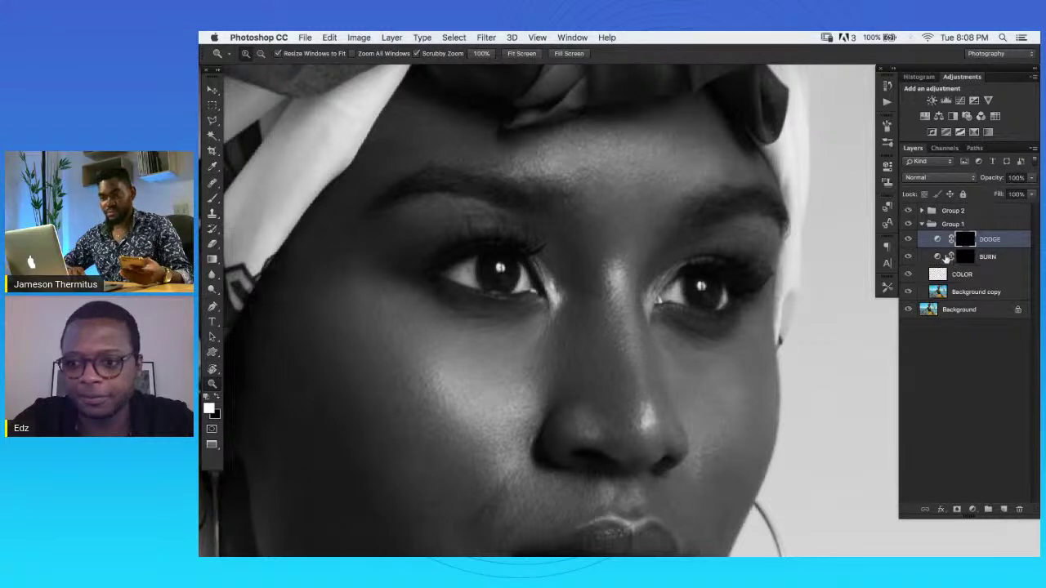
{"action": "key", "text": "b"}
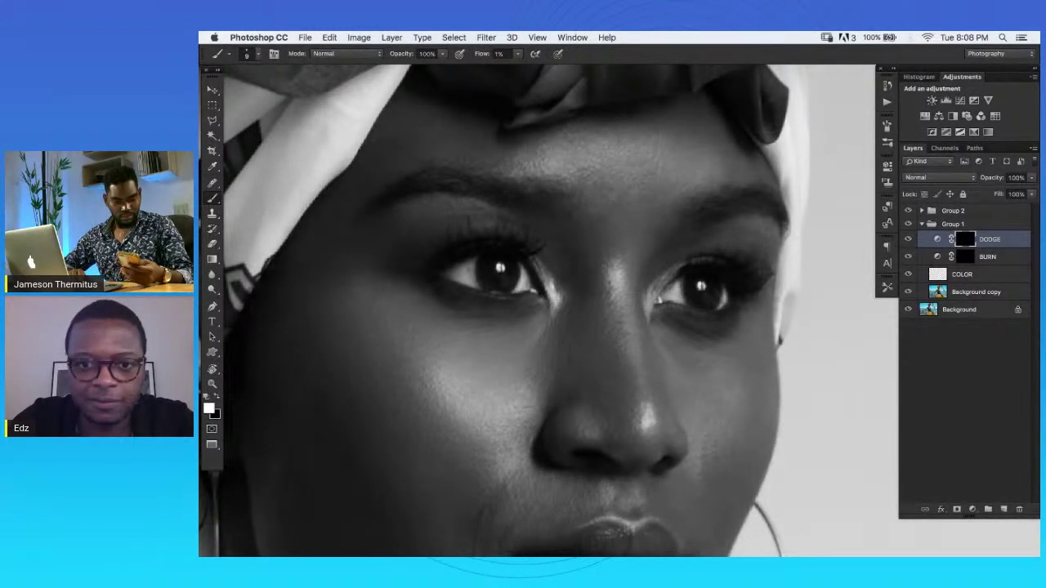
{"action": "scroll", "coordinate": [560, 236], "scroll_direction": "left", "scroll_amount": 5}
{"action": "scroll", "coordinate": [560, 236], "scroll_direction": "up", "scroll_amount": 2}
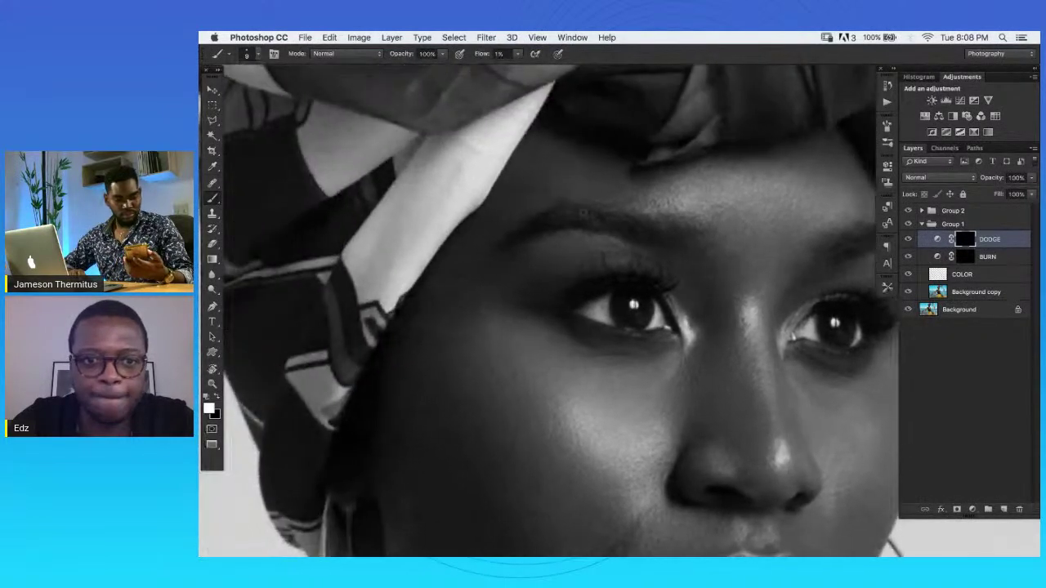
{"action": "scroll", "coordinate": [536, 193], "scroll_direction": "right", "scroll_amount": 5}
{"action": "scroll", "coordinate": [536, 193], "scroll_direction": "down", "scroll_amount": 2}
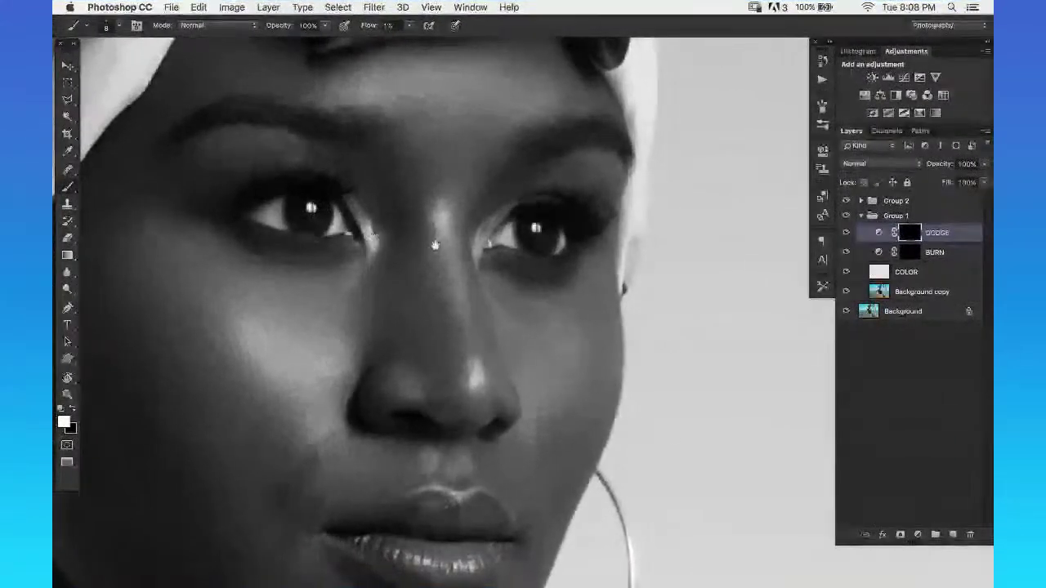
{"action": "scroll", "coordinate": [435, 246], "scroll_direction": "left", "scroll_amount": 10}
{"action": "scroll", "coordinate": [434, 245], "scroll_direction": "up", "scroll_amount": 2}
{"action": "left_click", "coordinate": [845, 200]}
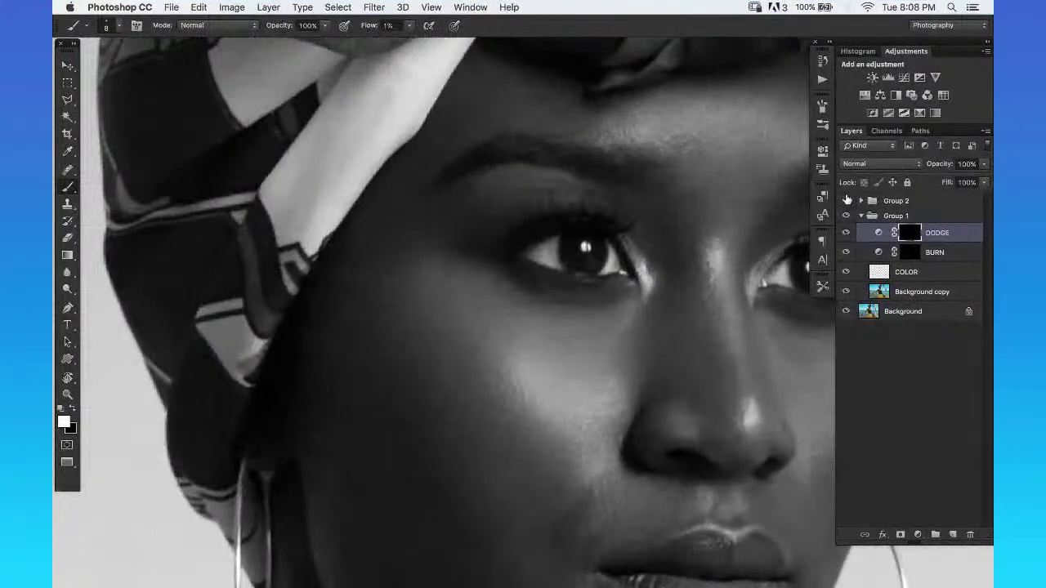
Zoom and recentre the view on the full-colour face with Group 2 hidden.
{"action": "key", "text": "z"}
{"action": "scroll", "coordinate": [660, 264], "scroll_direction": "down", "scroll_amount": 8}
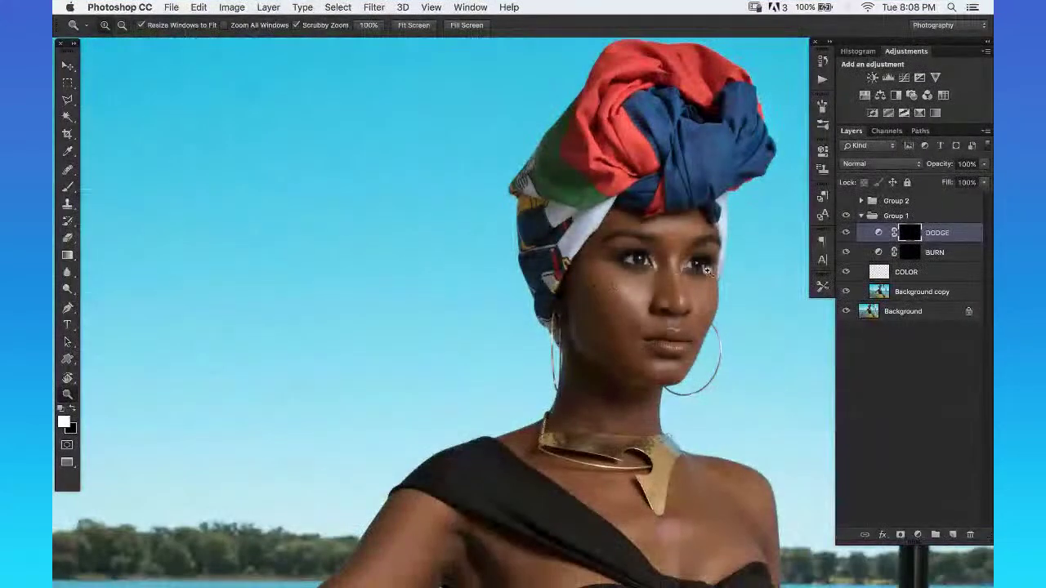
{"action": "scroll", "coordinate": [670, 278], "scroll_direction": "up", "scroll_amount": 3}
{"action": "left_click_drag", "start_coordinate": [694, 294], "coordinate": [631, 235]}
{"action": "scroll", "coordinate": [631, 235], "scroll_direction": "down", "scroll_amount": 4}
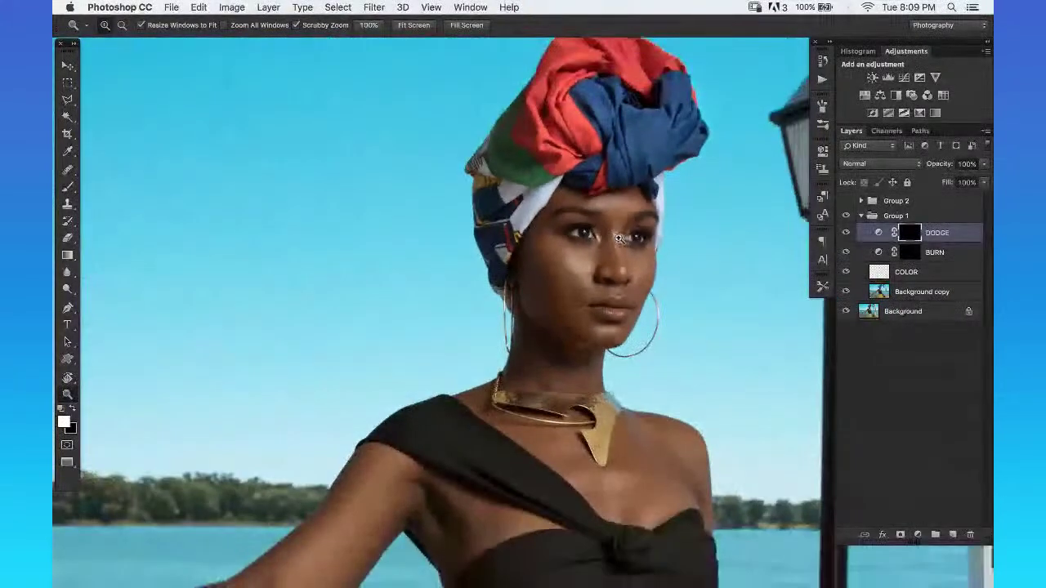
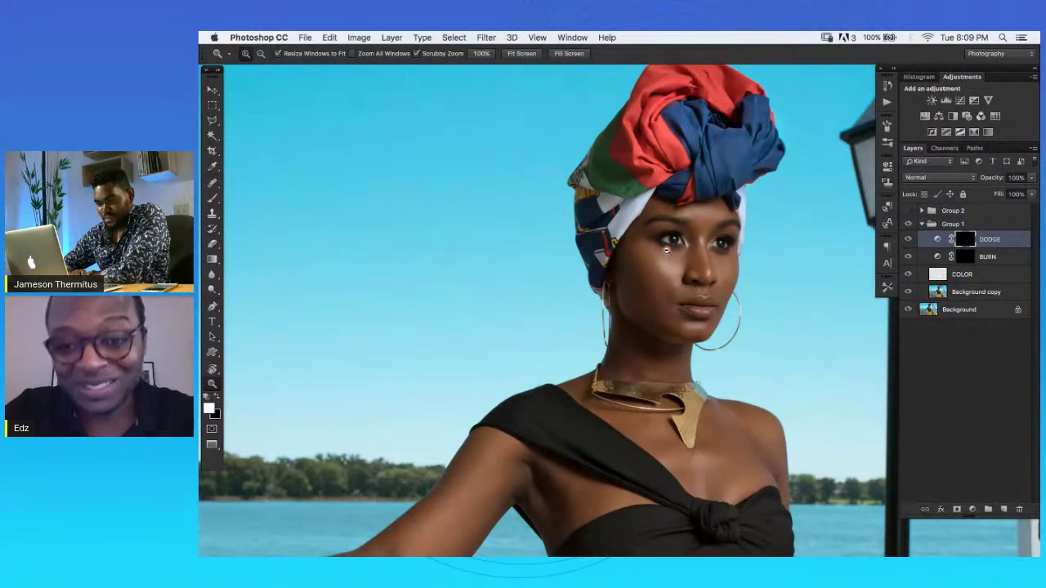
Zoom in and out on the portrait to inspect the face, brow, shoulders and lakeside background.
{"action": "left_click", "coordinate": [667, 250]}
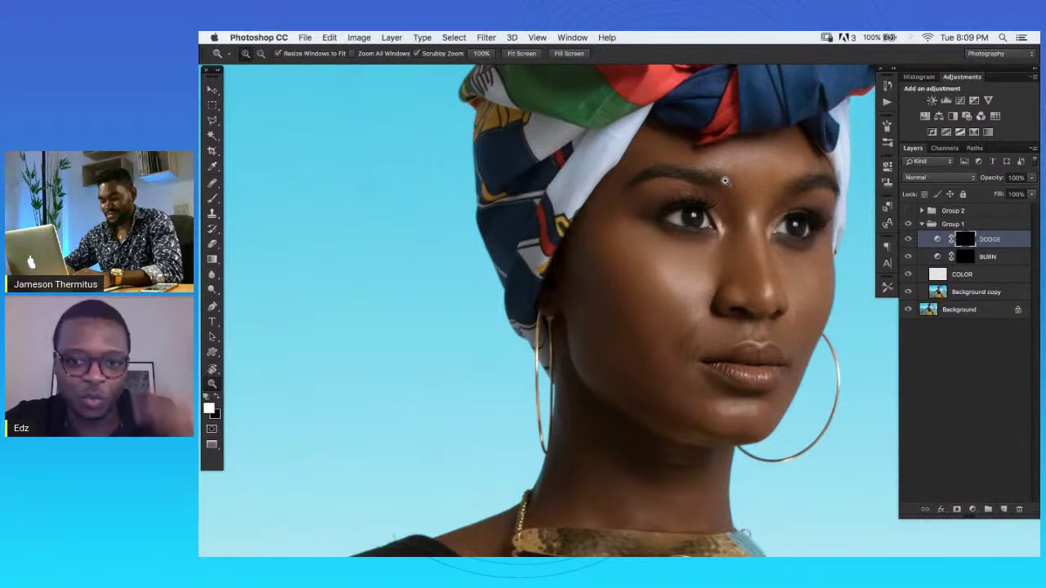
{"action": "left_click", "coordinate": [690, 172]}
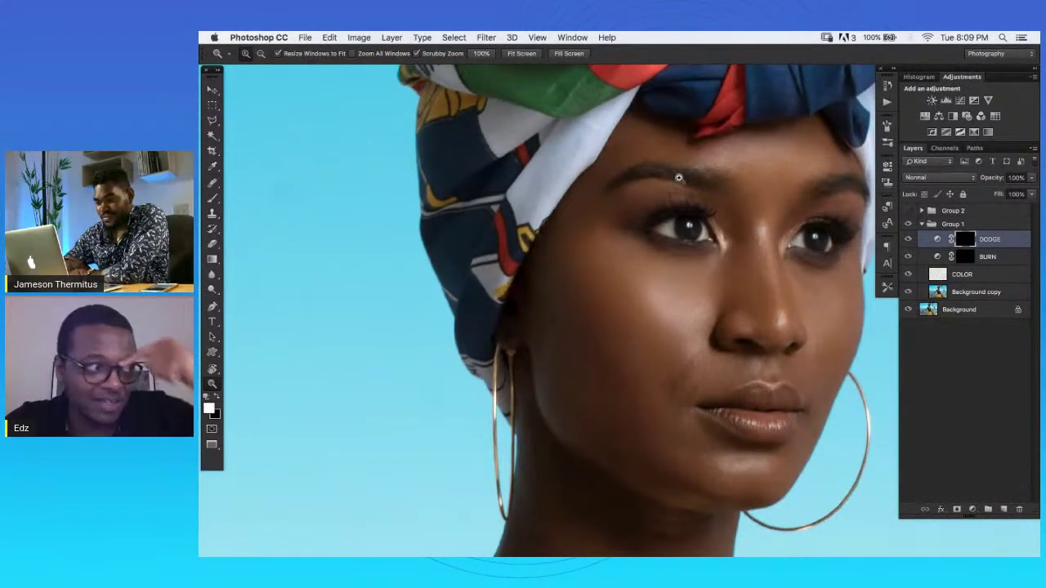
{"action": "left_click", "coordinate": [724, 190], "text": "alt"}
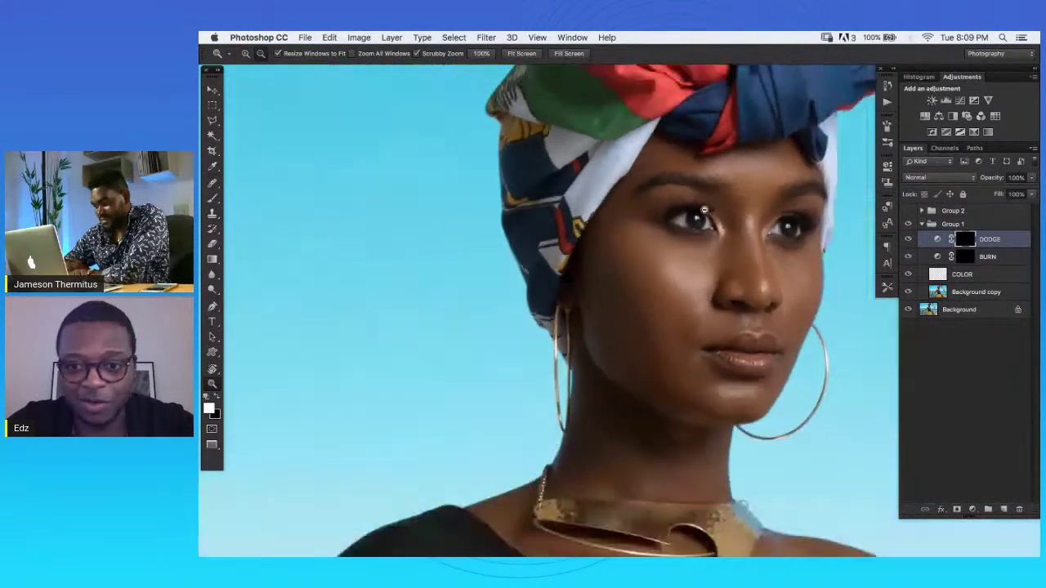
{"action": "left_click", "coordinate": [685, 216], "text": "alt"}
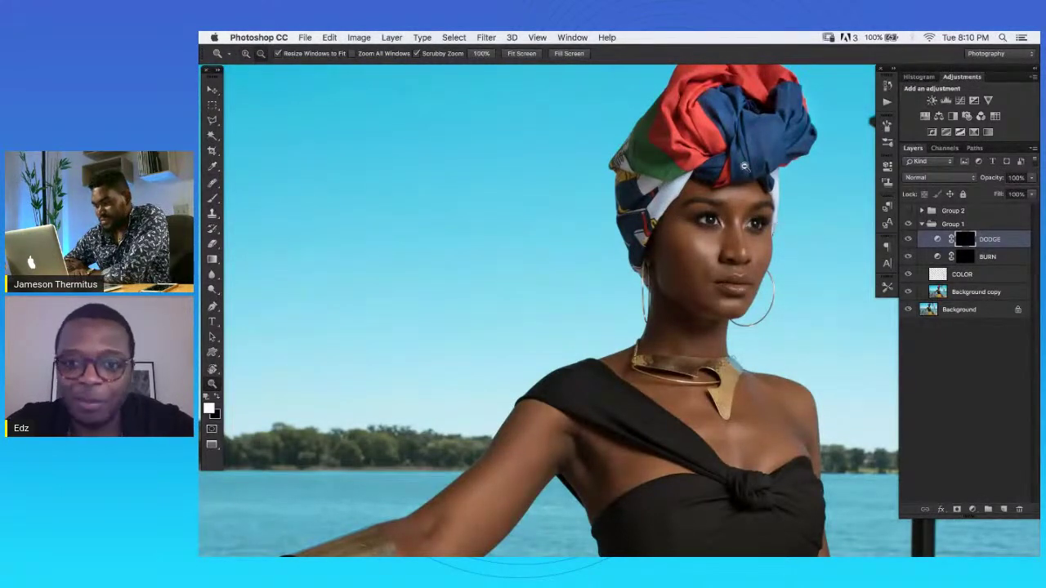
{"action": "left_click", "coordinate": [743, 168], "text": "alt"}
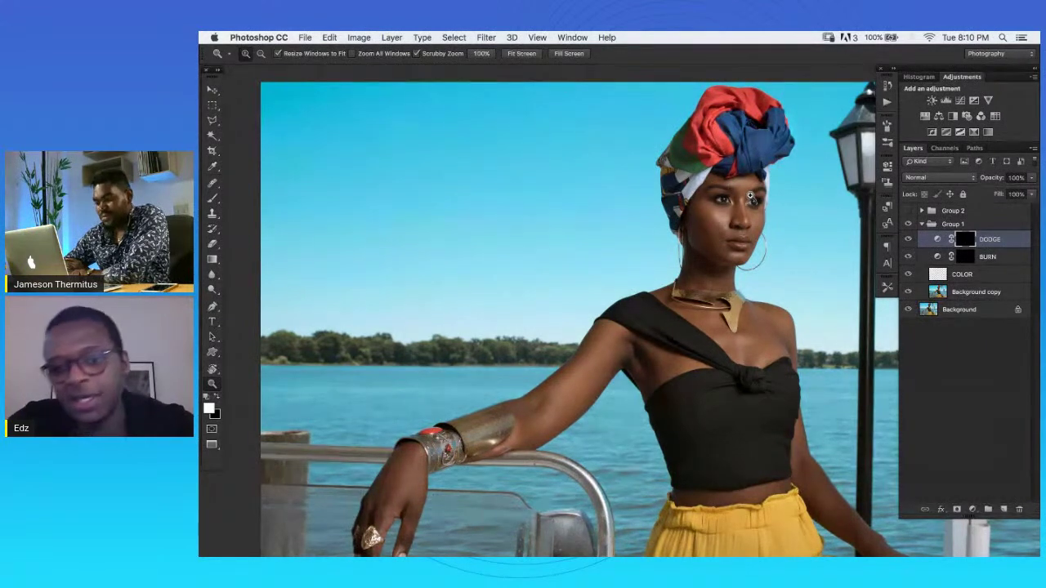
{"action": "left_click", "coordinate": [730, 199]}
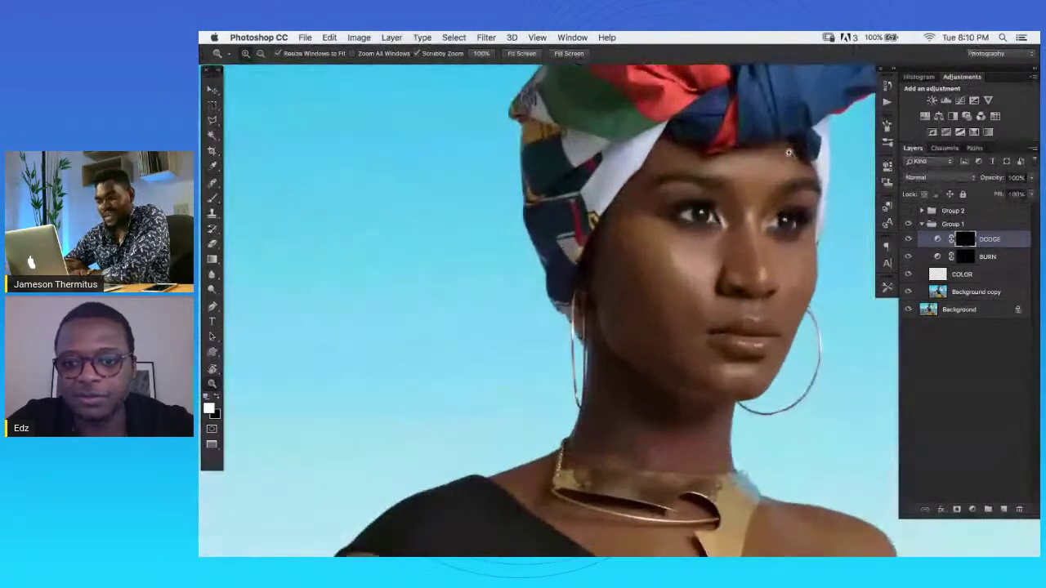
{"action": "left_click", "coordinate": [723, 216], "text": "alt"}
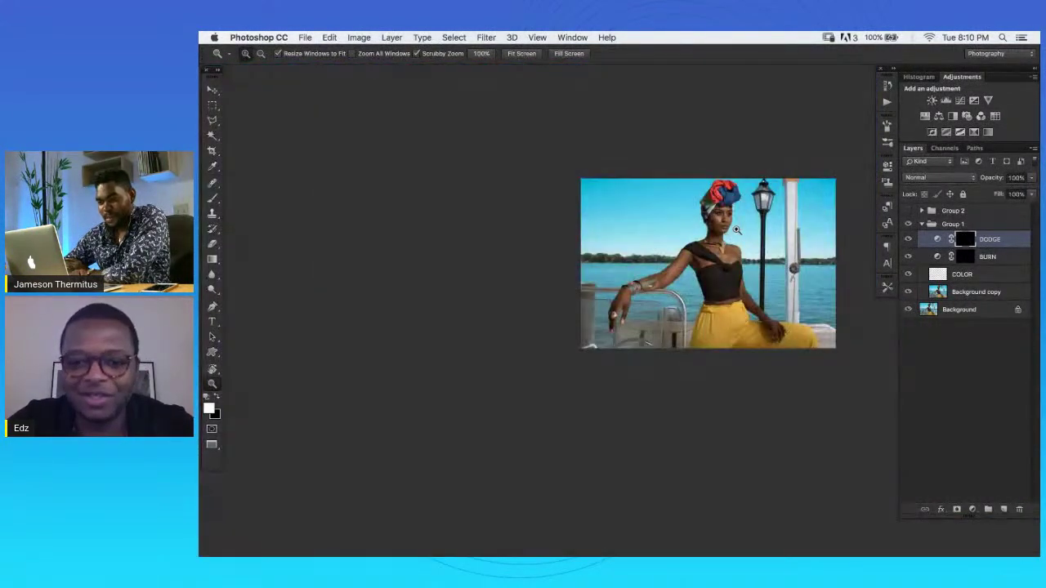
{"action": "left_click", "coordinate": [736, 230]}
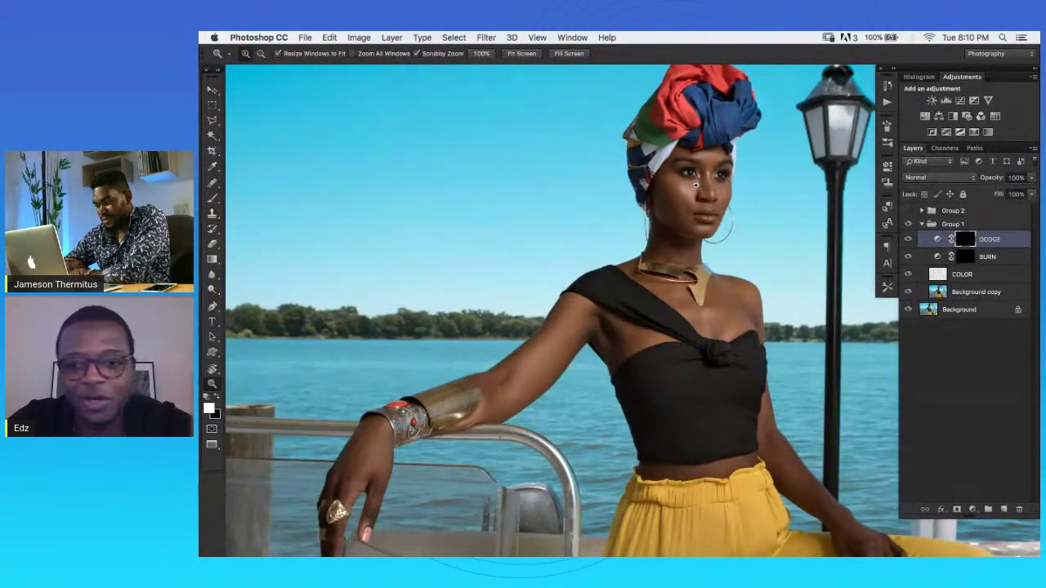
{"action": "left_click", "coordinate": [703, 177]}
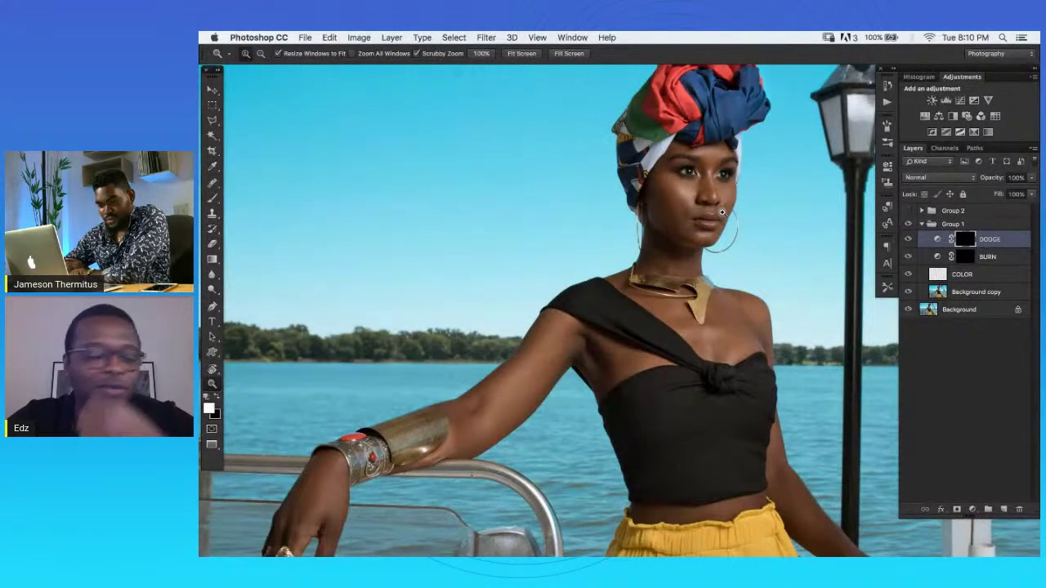
{"action": "left_click", "coordinate": [712, 224]}
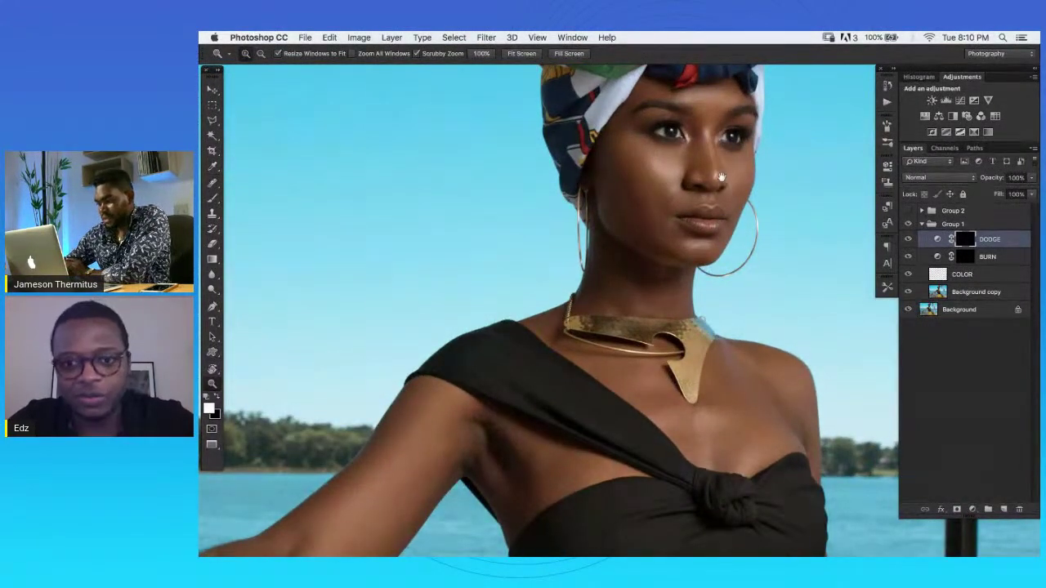
{"action": "scroll", "coordinate": [723, 188], "scroll_direction": "up", "scroll_amount": 5}
{"action": "scroll", "coordinate": [733, 226], "scroll_direction": "down", "scroll_amount": 1}
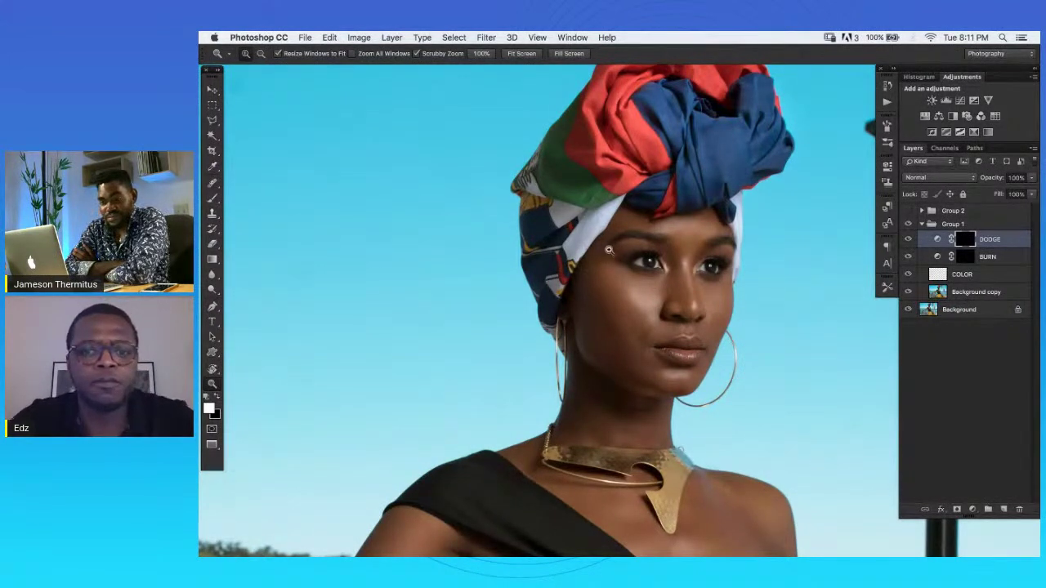
Check the brush size and hardness settings, then start a new blank document with Cmd+N.
{"action": "key", "text": "b"}
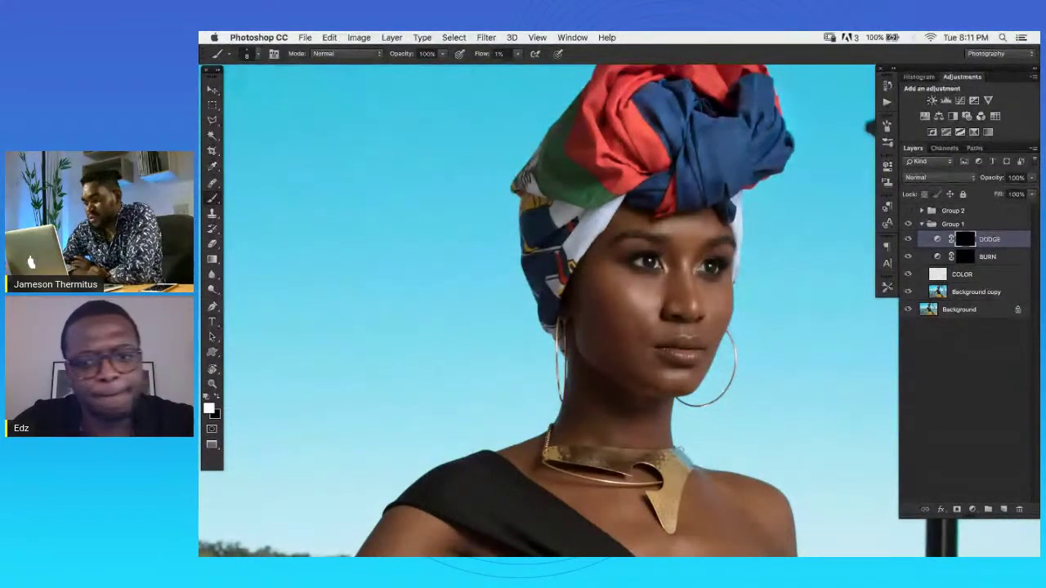
{"action": "key", "text": "z"}
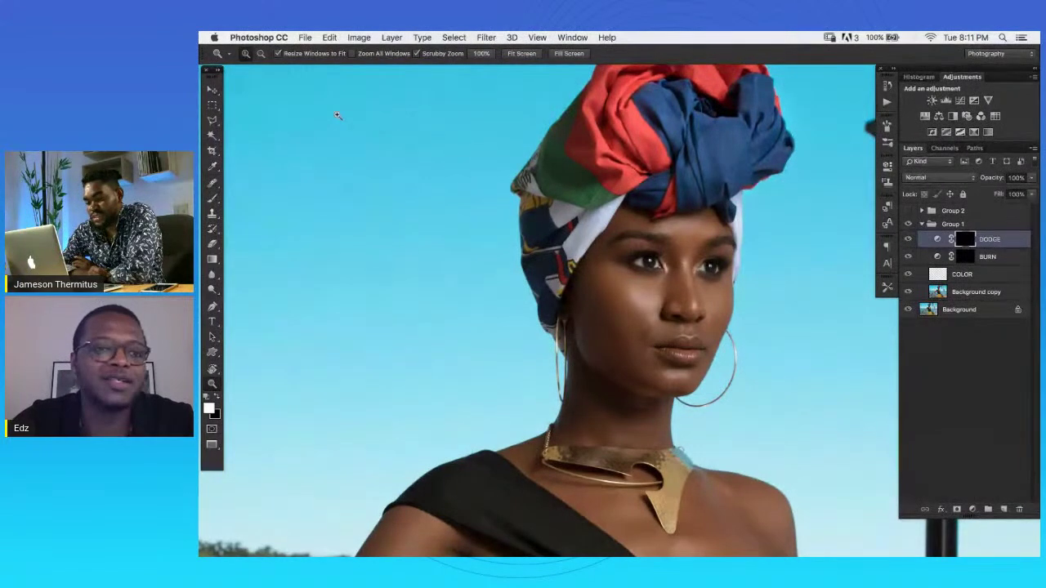
{"action": "key", "text": "b"}
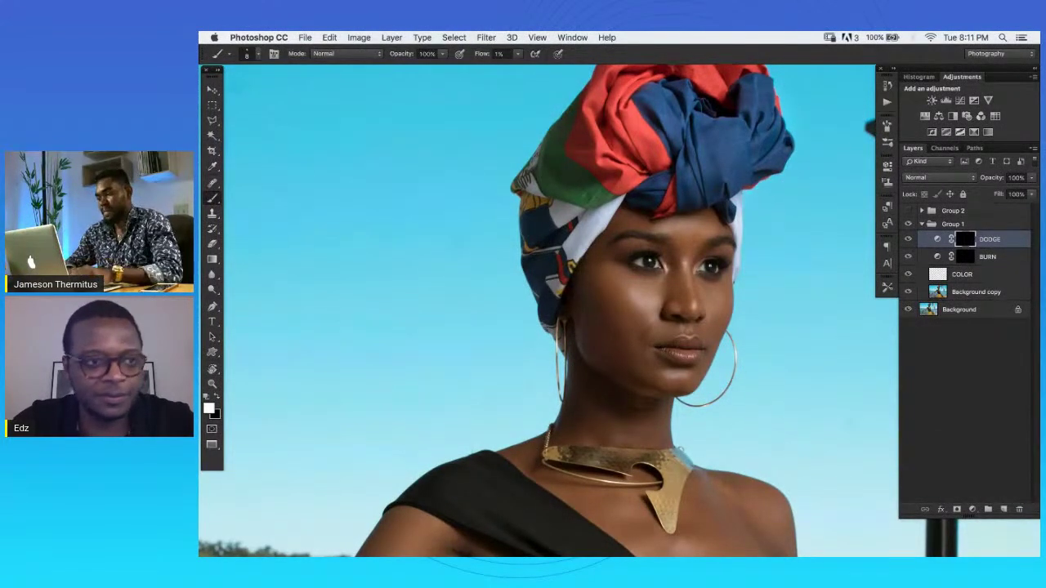
{"action": "left_click", "coordinate": [254, 55]}
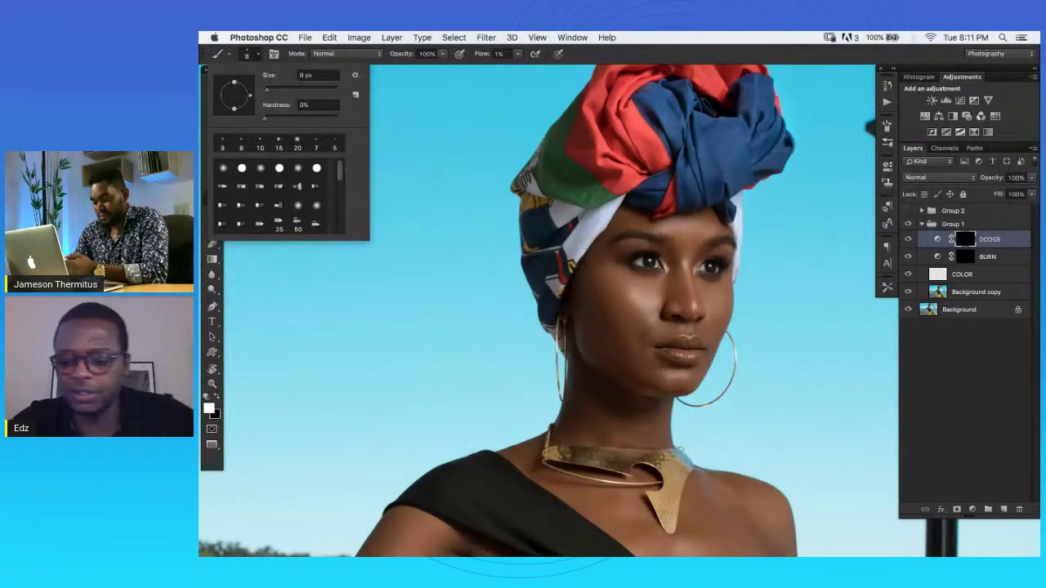
{"action": "key", "text": "Escape"}
{"action": "key", "text": "z"}
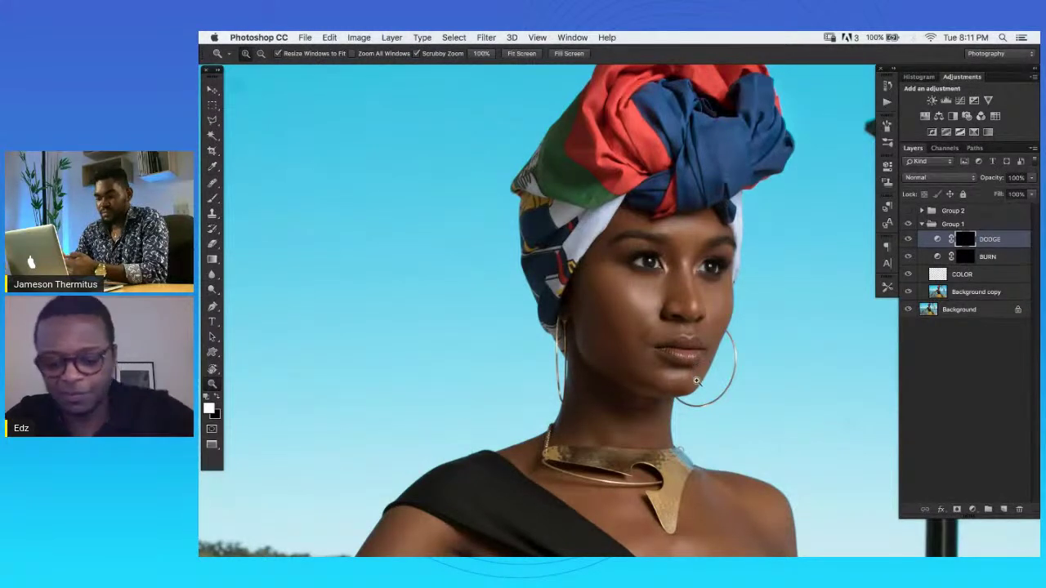
{"action": "key", "text": "super+n"}
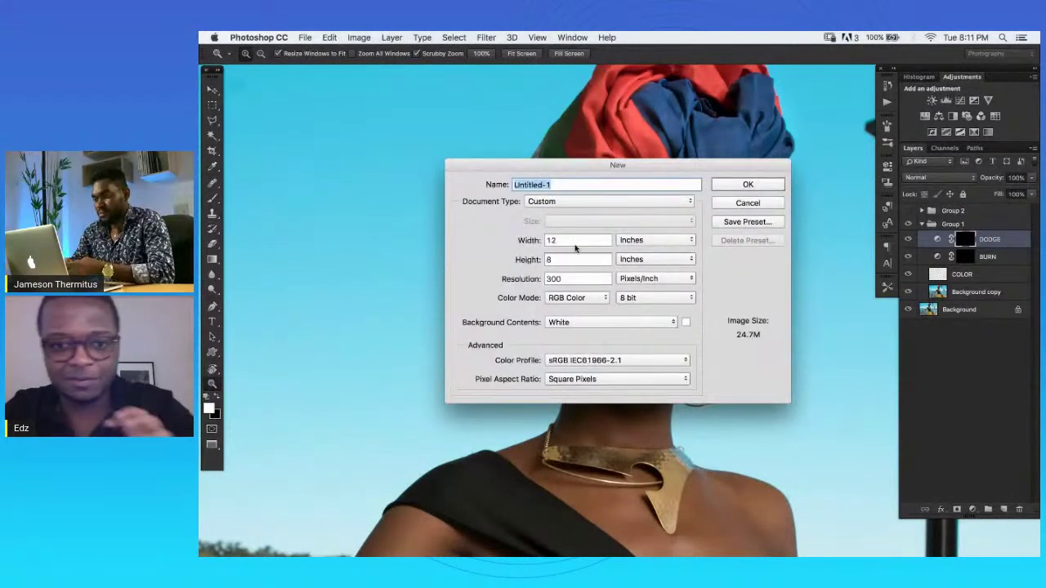
Create a new 8 by 8 inch blank document.
{"action": "double_click", "coordinate": [557, 240]}
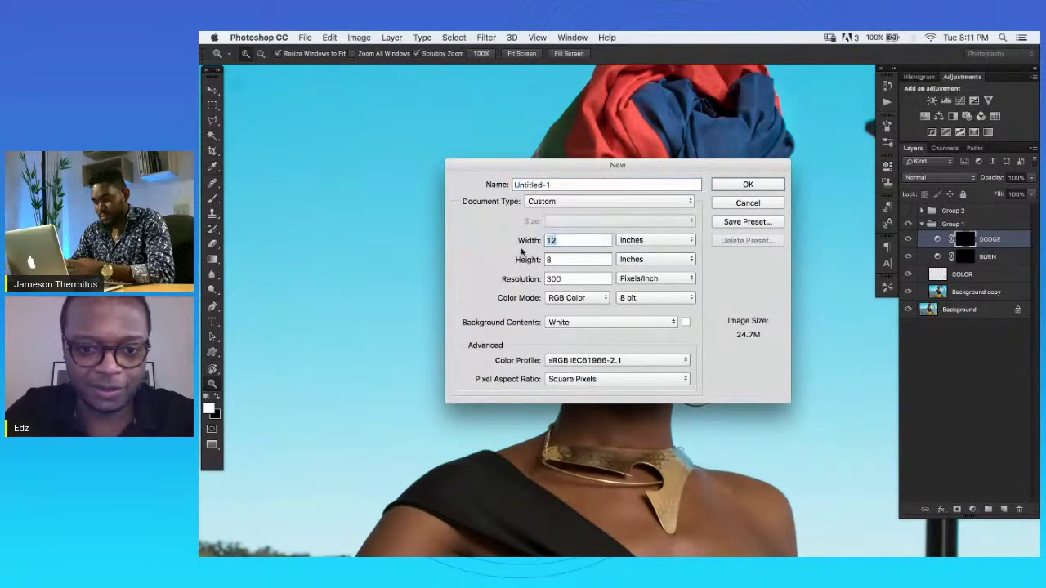
{"action": "type", "text": "8"}
{"action": "left_click", "coordinate": [752, 184]}
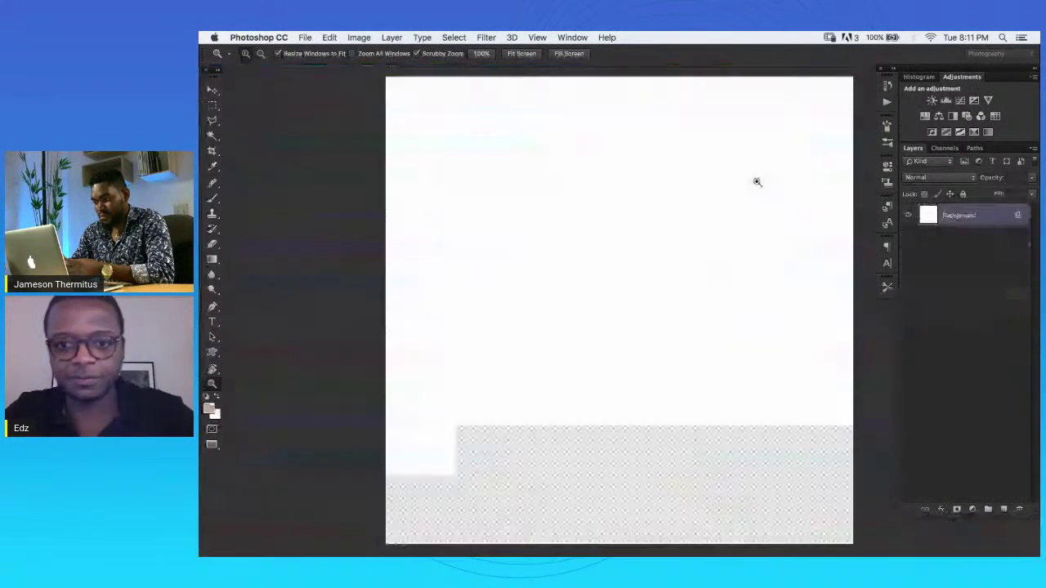
{"action": "left_click_drag", "start_coordinate": [660, 320], "coordinate": [592, 303]}
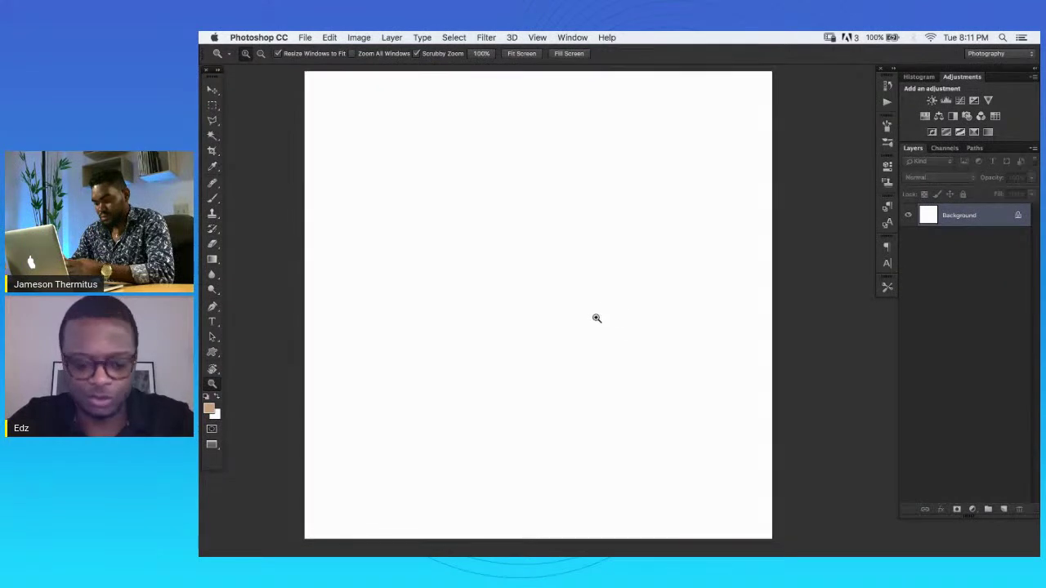
Set the brush to 88% flow and size 125, test brown strokes, then undo them.
{"action": "key", "text": "b"}
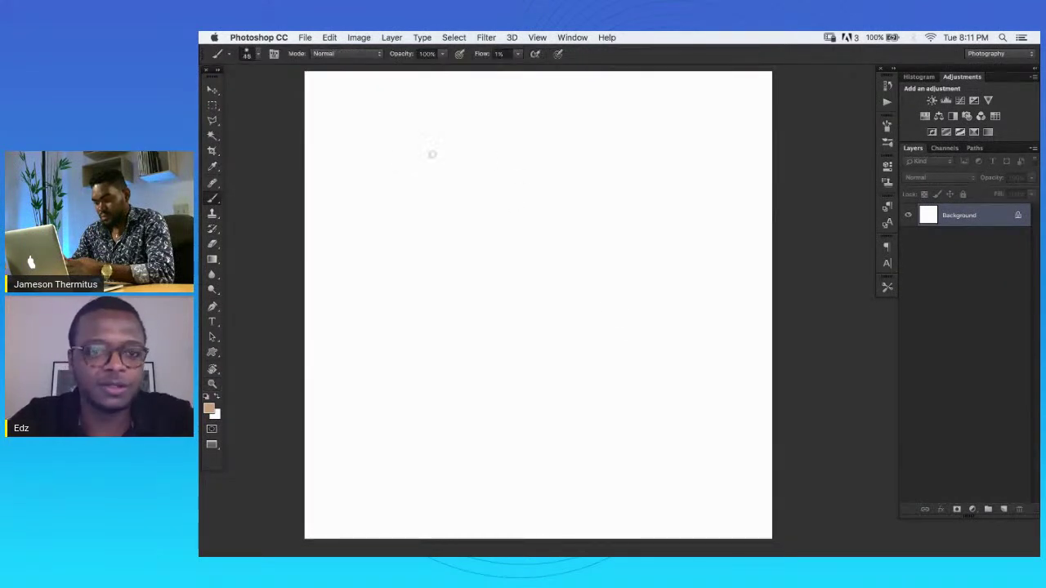
{"action": "mouse_move", "coordinate": [505, 62]}
{"action": "left_mouse_down"}
{"action": "mouse_move", "coordinate": [532, 53]}
{"action": "mouse_move", "coordinate": [500, 54]}
{"action": "left_mouse_up"}
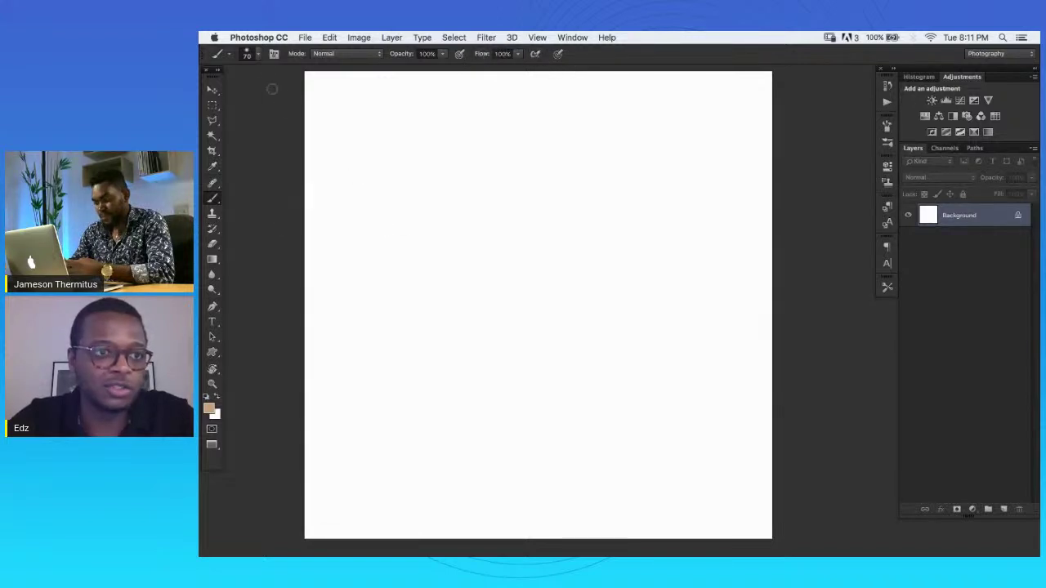
{"action": "left_click", "coordinate": [252, 53]}
{"action": "left_click", "coordinate": [252, 53]}
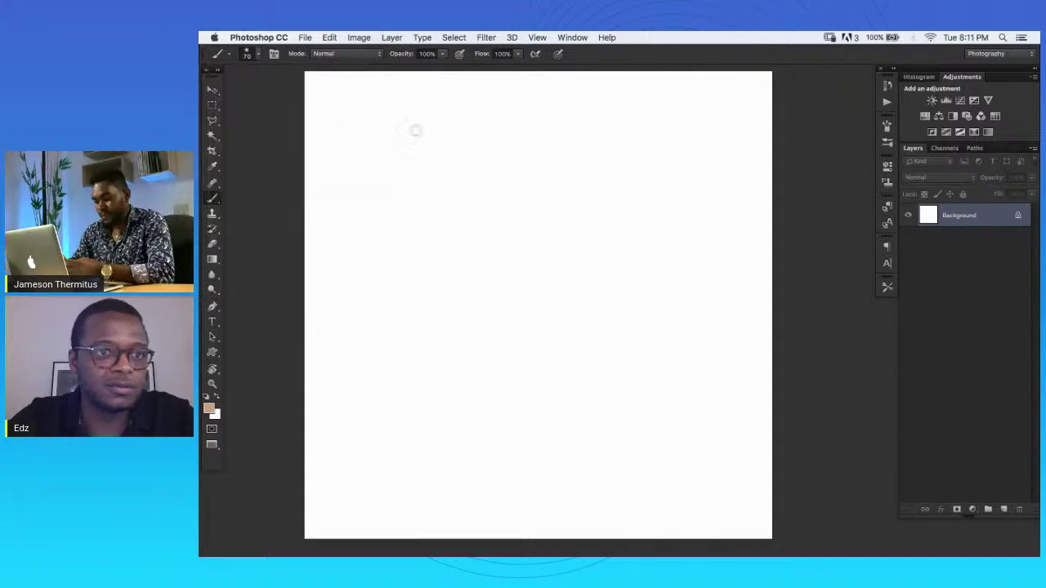
{"action": "left_click_drag", "start_coordinate": [519, 130], "coordinate": [560, 131]}
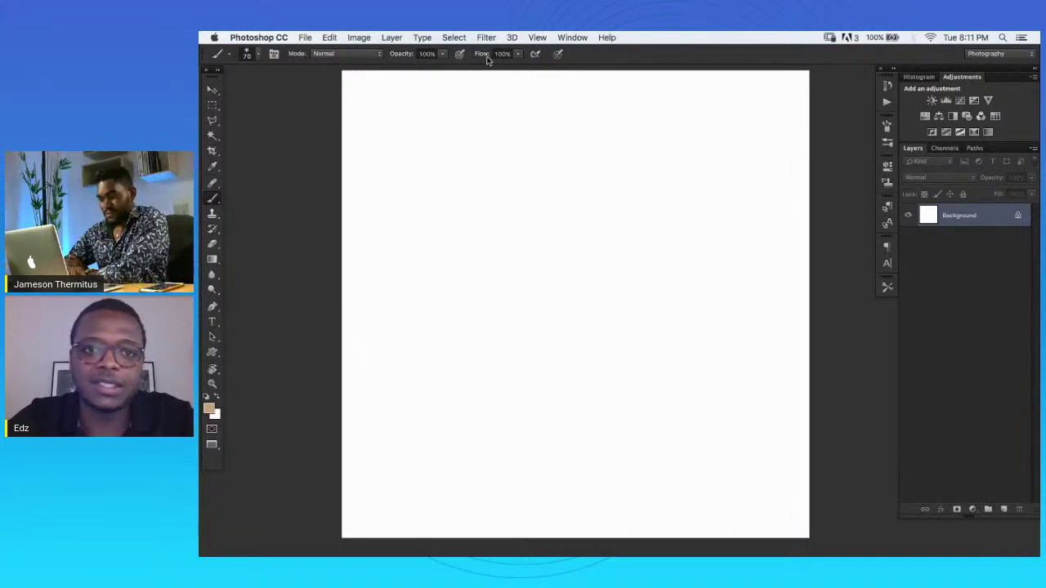
{"action": "key", "text": "bracketright"}
{"action": "key", "text": "bracketright"}
{"action": "key", "text": "bracketright"}
{"action": "left_click", "coordinate": [564, 170]}
{"action": "left_click", "coordinate": [532, 254], "text": "shift"}
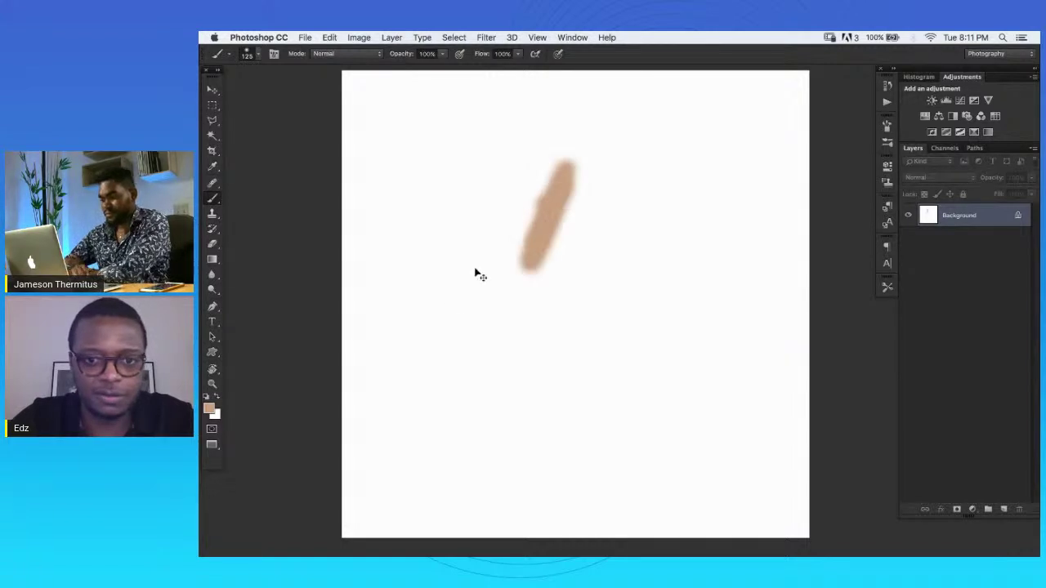
{"action": "key", "text": "super+z"}
Paint and undo a black stroke, then paint a faint diagonal stroke at 61% opacity.
{"action": "left_click", "coordinate": [210, 409]}
{"action": "left_click_drag", "start_coordinate": [809, 245], "coordinate": [602, 308]}
{"action": "left_click", "coordinate": [972, 99]}
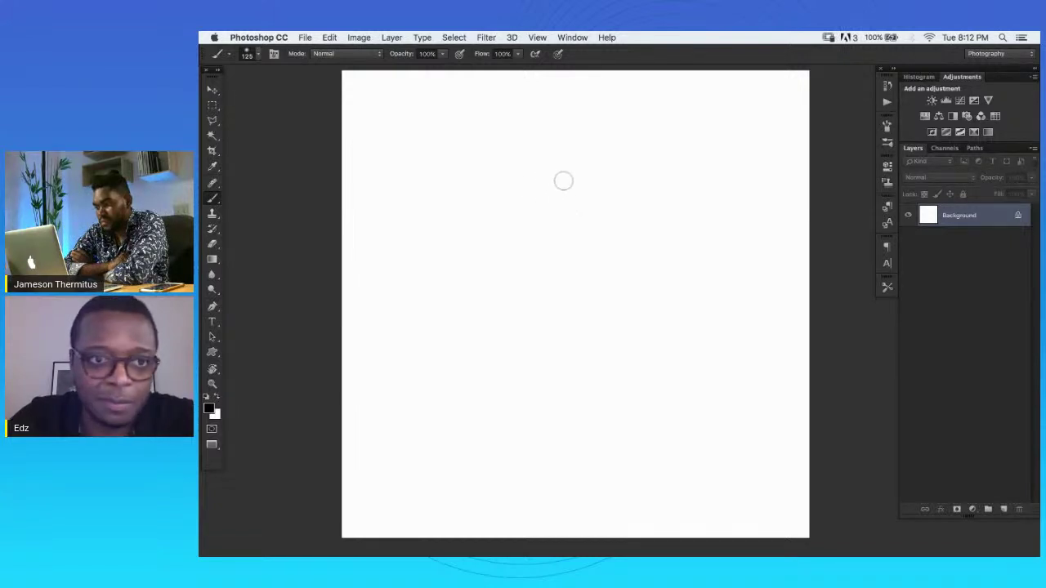
{"action": "mouse_move", "coordinate": [555, 157]}
{"action": "left_mouse_down"}
{"action": "mouse_move", "coordinate": [538, 259]}
{"action": "mouse_move", "coordinate": [556, 156]}
{"action": "mouse_move", "coordinate": [538, 255]}
{"action": "mouse_move", "coordinate": [559, 163]}
{"action": "mouse_move", "coordinate": [530, 142]}
{"action": "mouse_move", "coordinate": [510, 257]}
{"action": "mouse_move", "coordinate": [508, 138]}
{"action": "mouse_move", "coordinate": [494, 118]}
{"action": "mouse_move", "coordinate": [460, 113]}
{"action": "mouse_move", "coordinate": [360, 313]}
{"action": "mouse_move", "coordinate": [361, 285]}
{"action": "mouse_move", "coordinate": [477, 112]}
{"action": "mouse_move", "coordinate": [551, 287]}
{"action": "mouse_move", "coordinate": [634, 167]}
{"action": "mouse_move", "coordinate": [680, 163]}
{"action": "mouse_move", "coordinate": [673, 214]}
{"action": "mouse_move", "coordinate": [605, 296]}
{"action": "left_mouse_up"}
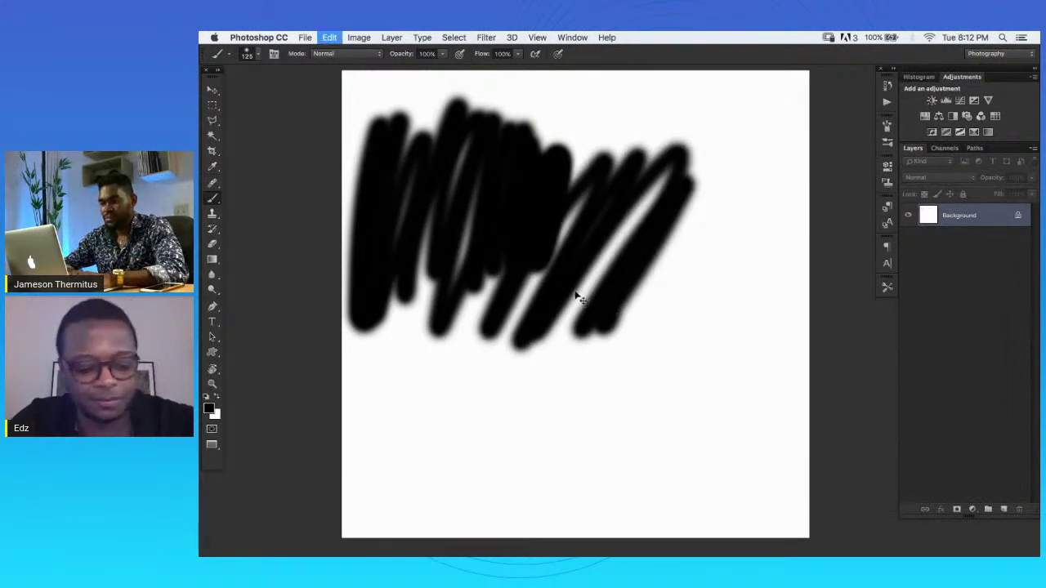
{"action": "key", "text": "ctrl+z"}
{"action": "mouse_move", "coordinate": [402, 57]}
{"action": "left_mouse_down"}
{"action": "mouse_move", "coordinate": [471, 71]}
{"action": "mouse_move", "coordinate": [402, 56]}
{"action": "mouse_move", "coordinate": [230, 143]}
{"action": "left_mouse_up"}
{"action": "mouse_move", "coordinate": [498, 159]}
{"action": "left_mouse_down"}
{"action": "mouse_move", "coordinate": [469, 303]}
{"action": "mouse_move", "coordinate": [514, 142]}
{"action": "mouse_move", "coordinate": [553, 189]}
{"action": "mouse_move", "coordinate": [499, 355]}
{"action": "mouse_move", "coordinate": [525, 203]}
{"action": "mouse_move", "coordinate": [511, 284]}
{"action": "mouse_move", "coordinate": [568, 172]}
{"action": "mouse_move", "coordinate": [493, 278]}
{"action": "mouse_move", "coordinate": [563, 169]}
{"action": "mouse_move", "coordinate": [504, 266]}
{"action": "mouse_move", "coordinate": [488, 274]}
{"action": "mouse_move", "coordinate": [554, 182]}
{"action": "mouse_move", "coordinate": [499, 270]}
{"action": "mouse_move", "coordinate": [520, 220]}
{"action": "mouse_move", "coordinate": [549, 226]}
{"action": "mouse_move", "coordinate": [479, 275]}
{"action": "mouse_move", "coordinate": [481, 304]}
{"action": "mouse_move", "coordinate": [462, 310]}
{"action": "mouse_move", "coordinate": [536, 205]}
{"action": "mouse_move", "coordinate": [518, 287]}
{"action": "left_mouse_up"}
Paint a faint grey stroke at 1% flow and 100% opacity, then restore flow to 100%.
{"action": "left_click", "coordinate": [423, 53]}
{"action": "type", "text": "95"}
{"action": "key", "text": "Return"}
{"action": "left_click_drag", "start_coordinate": [479, 57], "coordinate": [387, 103]}
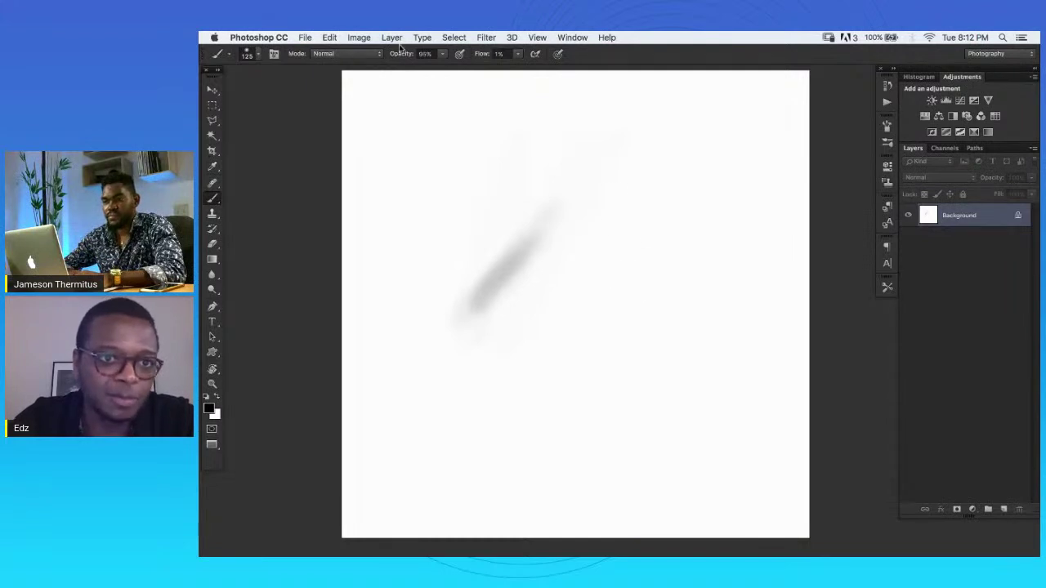
{"action": "left_click_drag", "start_coordinate": [401, 54], "coordinate": [441, 55]}
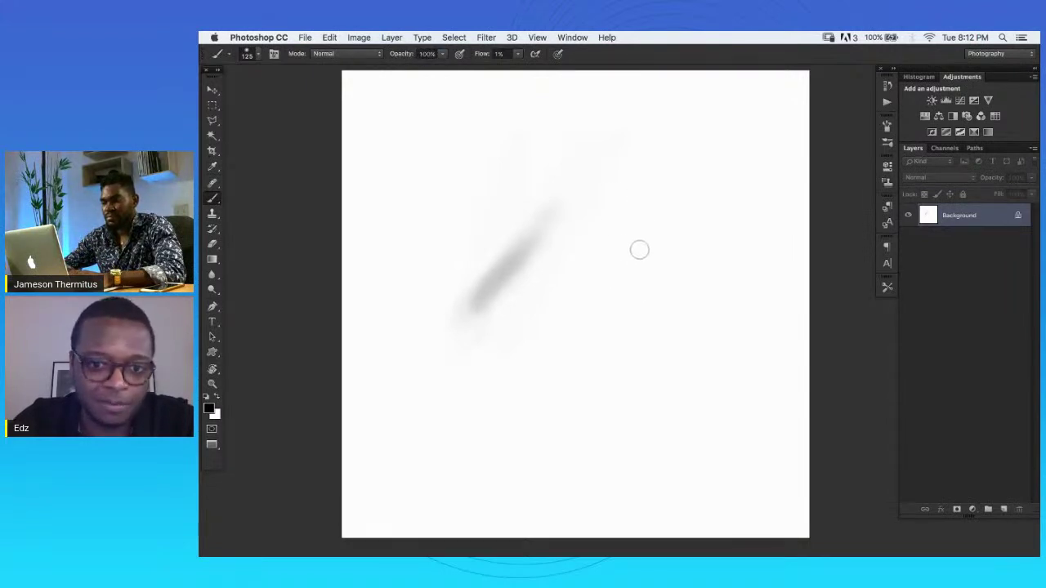
{"action": "mouse_move", "coordinate": [619, 233]}
{"action": "left_mouse_down"}
{"action": "mouse_move", "coordinate": [609, 278]}
{"action": "mouse_move", "coordinate": [623, 225]}
{"action": "mouse_move", "coordinate": [599, 311]}
{"action": "mouse_move", "coordinate": [518, 418]}
{"action": "mouse_move", "coordinate": [629, 352]}
{"action": "mouse_move", "coordinate": [677, 395]}
{"action": "mouse_move", "coordinate": [695, 156]}
{"action": "mouse_move", "coordinate": [542, 189]}
{"action": "mouse_move", "coordinate": [560, 90]}
{"action": "mouse_move", "coordinate": [488, 186]}
{"action": "mouse_move", "coordinate": [514, 128]}
{"action": "mouse_move", "coordinate": [498, 180]}
{"action": "mouse_move", "coordinate": [552, 92]}
{"action": "mouse_move", "coordinate": [492, 187]}
{"action": "mouse_move", "coordinate": [578, 111]}
{"action": "mouse_move", "coordinate": [527, 117]}
{"action": "mouse_move", "coordinate": [546, 78]}
{"action": "left_mouse_up"}
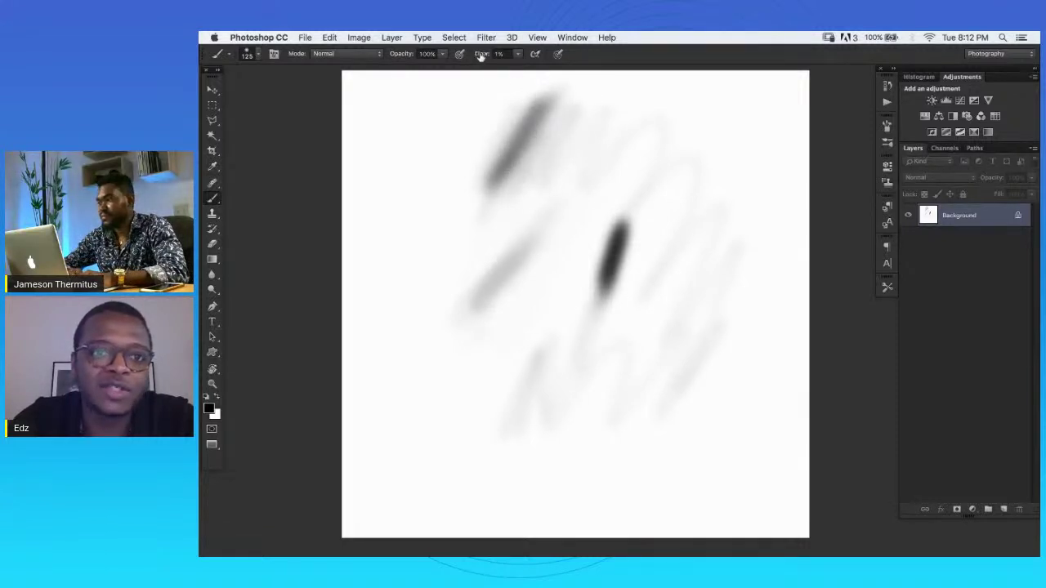
{"action": "left_click_drag", "start_coordinate": [478, 54], "coordinate": [559, 59]}
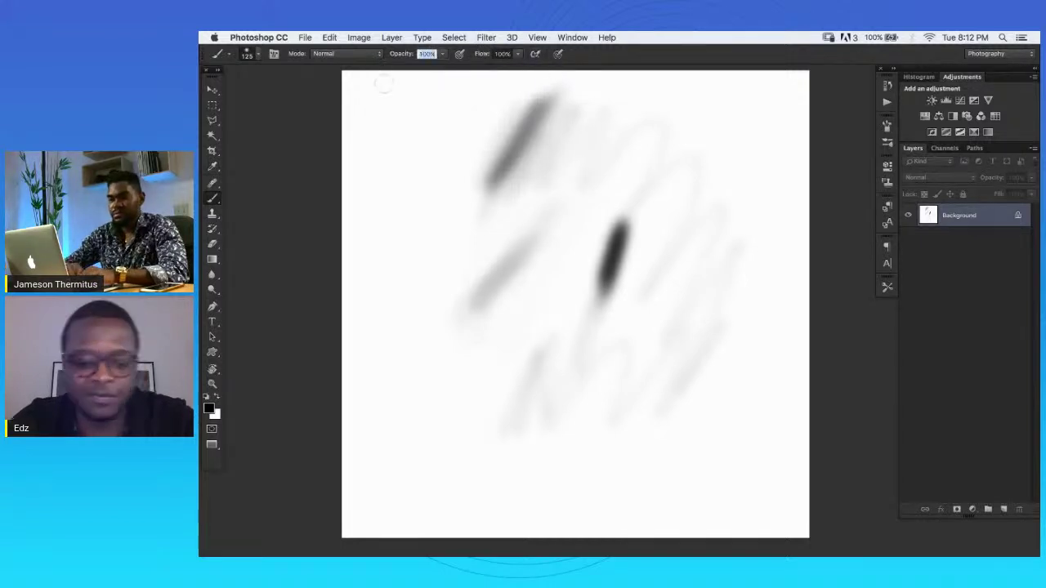
Paint overlapping strokes at 50% opacity to show how they build up darker.
{"action": "key", "text": "6"}
{"action": "key", "text": "5"}
{"action": "mouse_move", "coordinate": [414, 156]}
{"action": "left_mouse_down"}
{"action": "mouse_move", "coordinate": [396, 241]}
{"action": "mouse_move", "coordinate": [433, 110]}
{"action": "mouse_move", "coordinate": [394, 237]}
{"action": "mouse_move", "coordinate": [435, 116]}
{"action": "mouse_move", "coordinate": [384, 229]}
{"action": "mouse_move", "coordinate": [412, 131]}
{"action": "mouse_move", "coordinate": [384, 224]}
{"action": "mouse_move", "coordinate": [433, 115]}
{"action": "mouse_move", "coordinate": [404, 233]}
{"action": "left_mouse_up"}
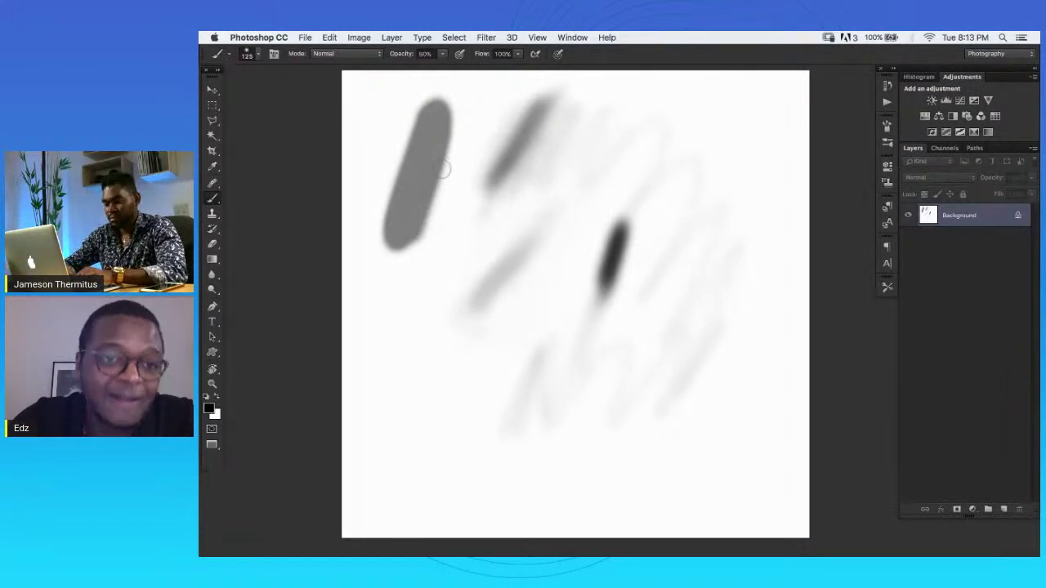
{"action": "mouse_move", "coordinate": [426, 155]}
{"action": "left_mouse_down"}
{"action": "mouse_move", "coordinate": [424, 168]}
{"action": "mouse_move", "coordinate": [438, 163]}
{"action": "left_mouse_up"}
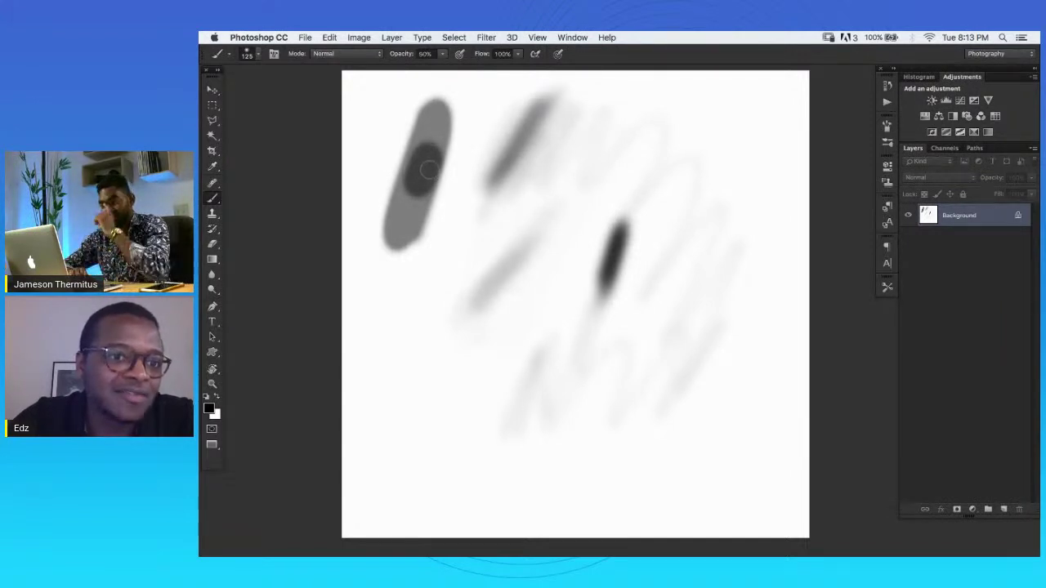
{"action": "left_click_drag", "start_coordinate": [428, 169], "coordinate": [424, 185]}
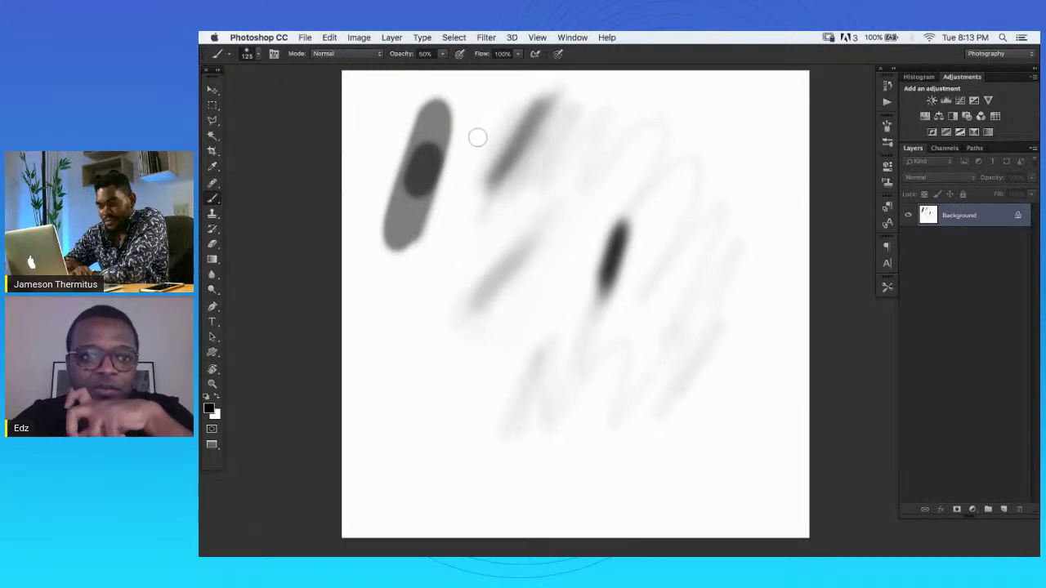
Reset brush opacity to 100% and close Untitled-1 without saving.
{"action": "mouse_move", "coordinate": [403, 54]}
{"action": "left_mouse_down"}
{"action": "mouse_move", "coordinate": [463, 57]}
{"action": "mouse_move", "coordinate": [460, 70]}
{"action": "mouse_move", "coordinate": [347, 144]}
{"action": "left_mouse_up"}
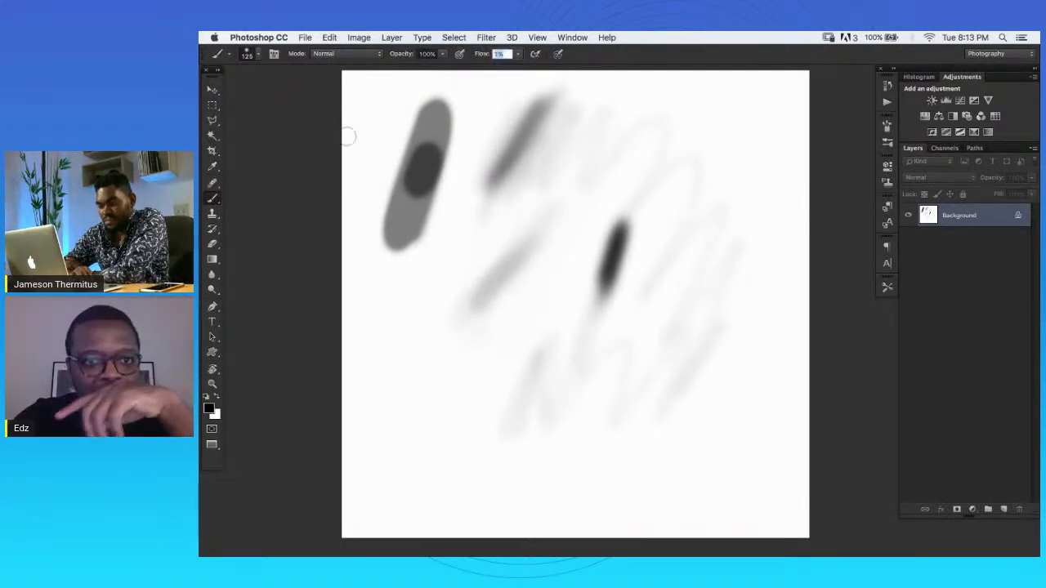
{"action": "key", "text": "super+w"}
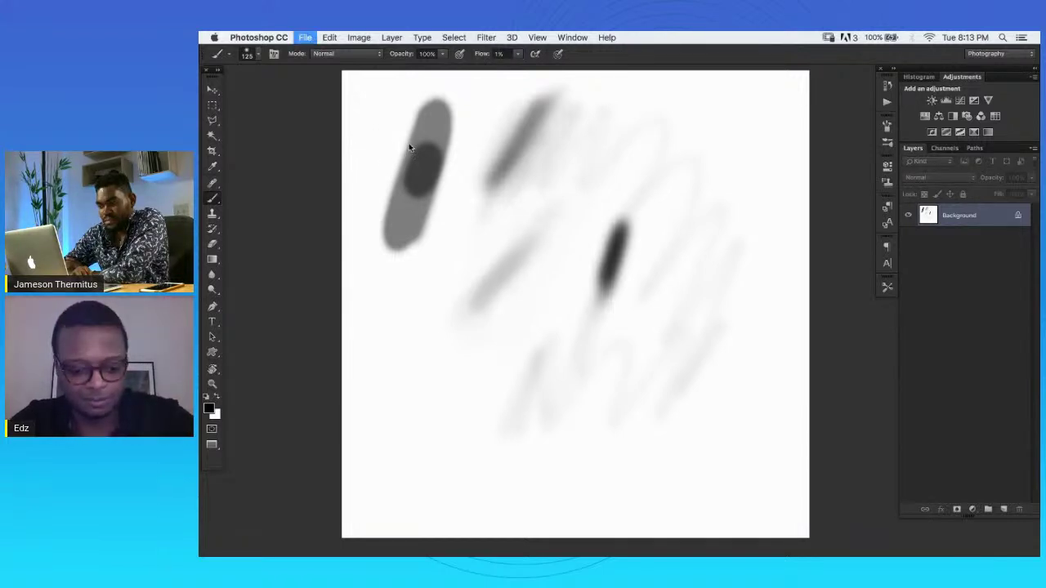
{"action": "key", "text": "super+d"}
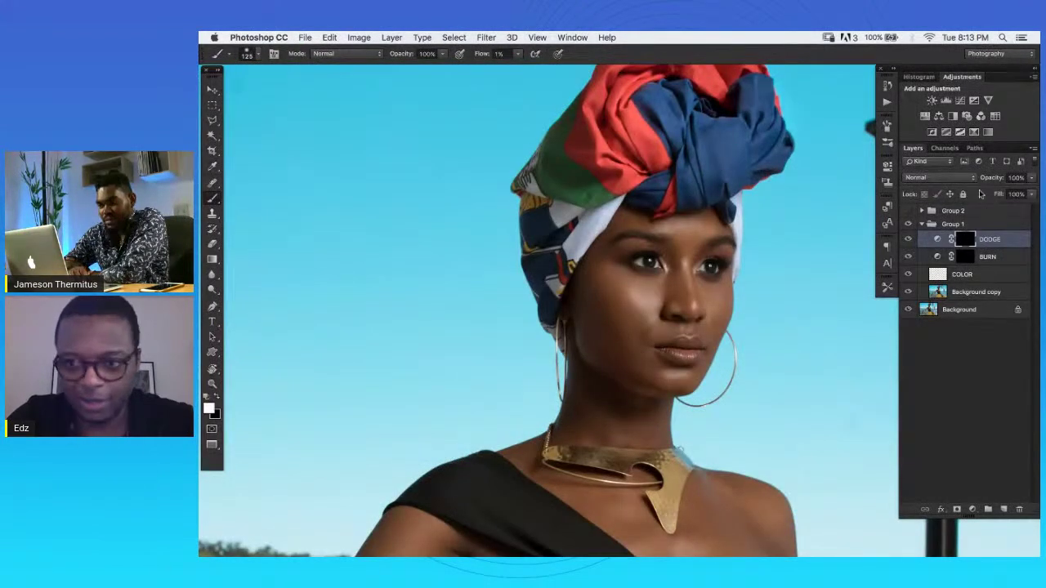
Make Group 2 visible for a black-and-white view and zoom in on the face.
{"action": "left_click", "coordinate": [908, 211]}
{"action": "key", "text": "z"}
{"action": "left_click", "coordinate": [728, 237]}
{"action": "left_click", "coordinate": [729, 237], "text": "alt"}
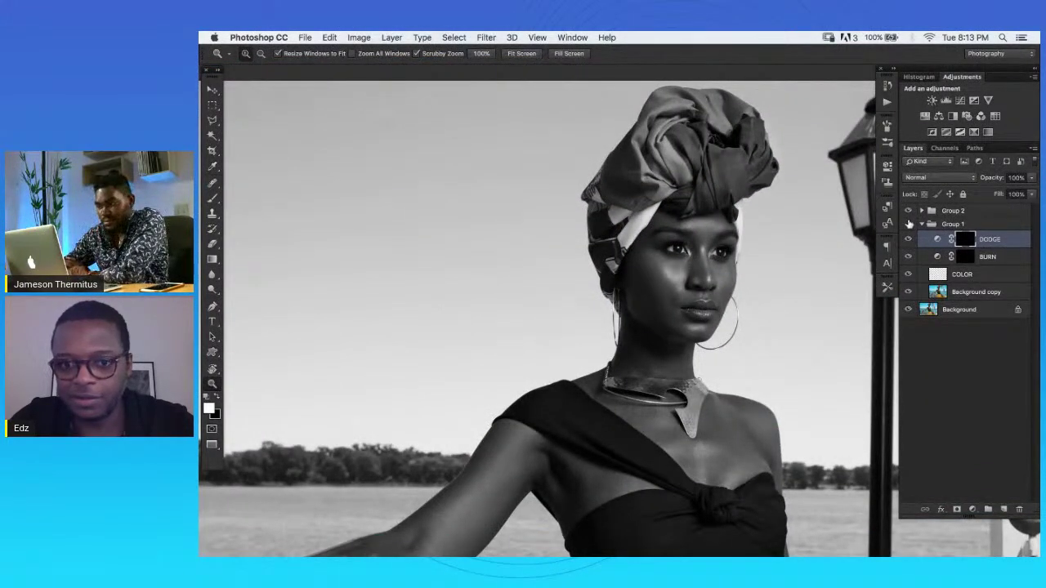
{"action": "left_click_drag", "start_coordinate": [707, 263], "coordinate": [654, 316]}
{"action": "mouse_move", "coordinate": [741, 313]}
{"action": "left_mouse_down"}
{"action": "mouse_move", "coordinate": [612, 299]}
{"action": "mouse_move", "coordinate": [657, 286]}
{"action": "left_mouse_up"}
Select the BURN layer and shrink the brush to 15, then down to 6.
{"action": "key", "text": "b"}
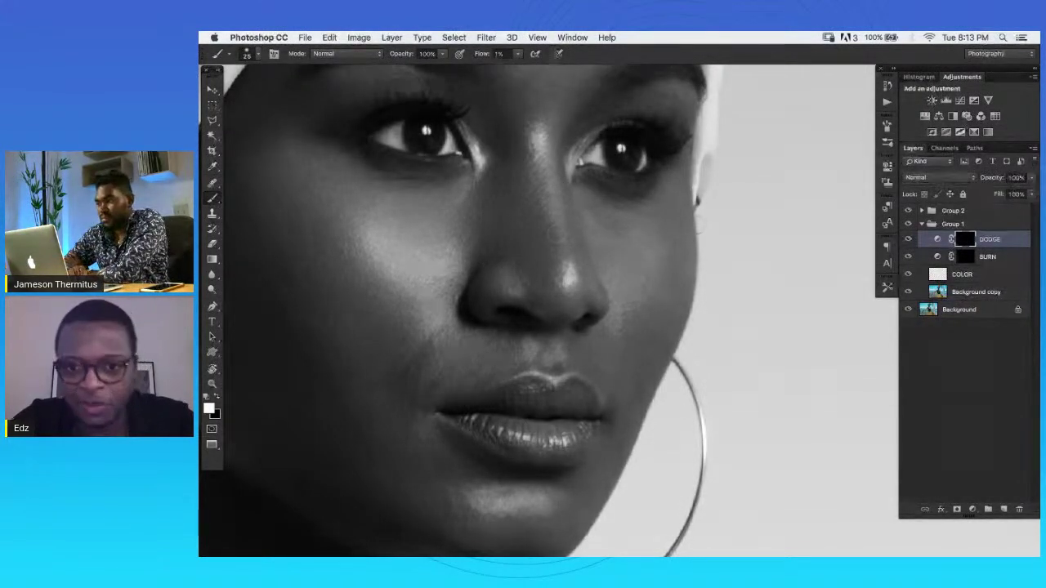
{"action": "left_click_drag", "start_coordinate": [743, 296], "coordinate": [738, 229]}
{"action": "left_click", "coordinate": [1010, 257]}
{"action": "key", "text": "bracketleft"}
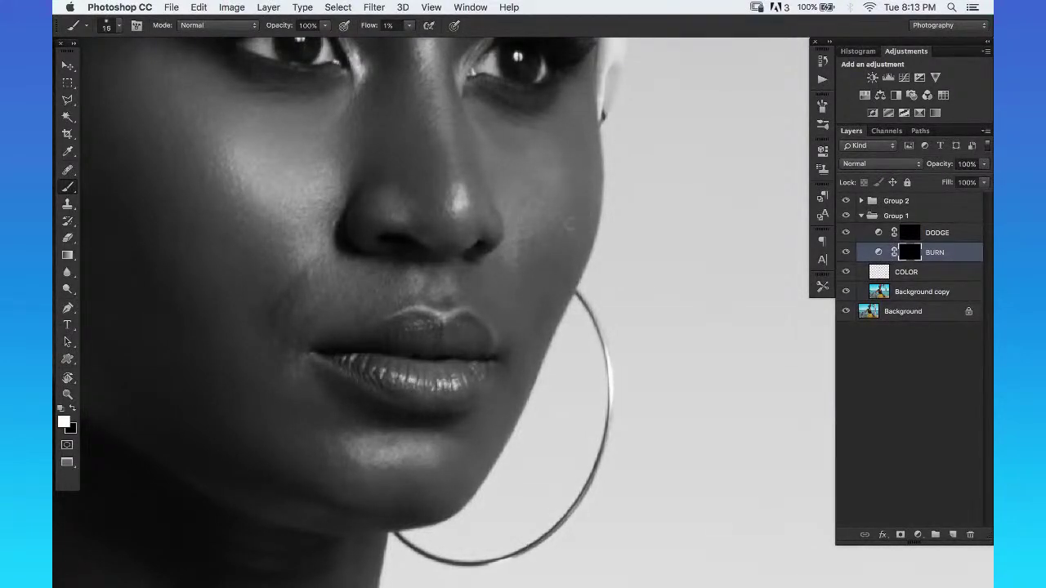
{"action": "key", "text": "z"}
{"action": "left_click", "coordinate": [597, 192]}
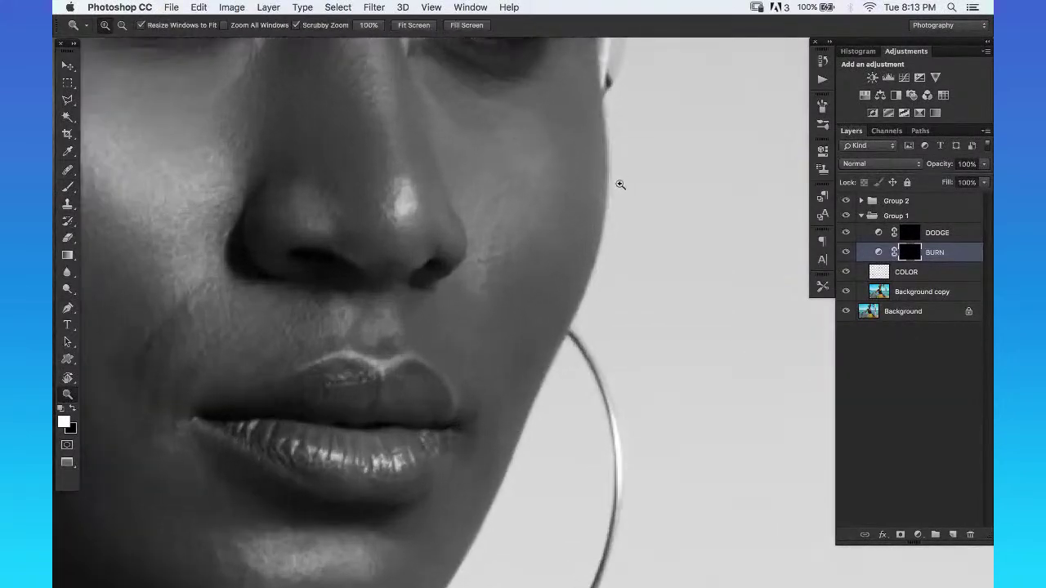
{"action": "key", "text": "bracketleft"}
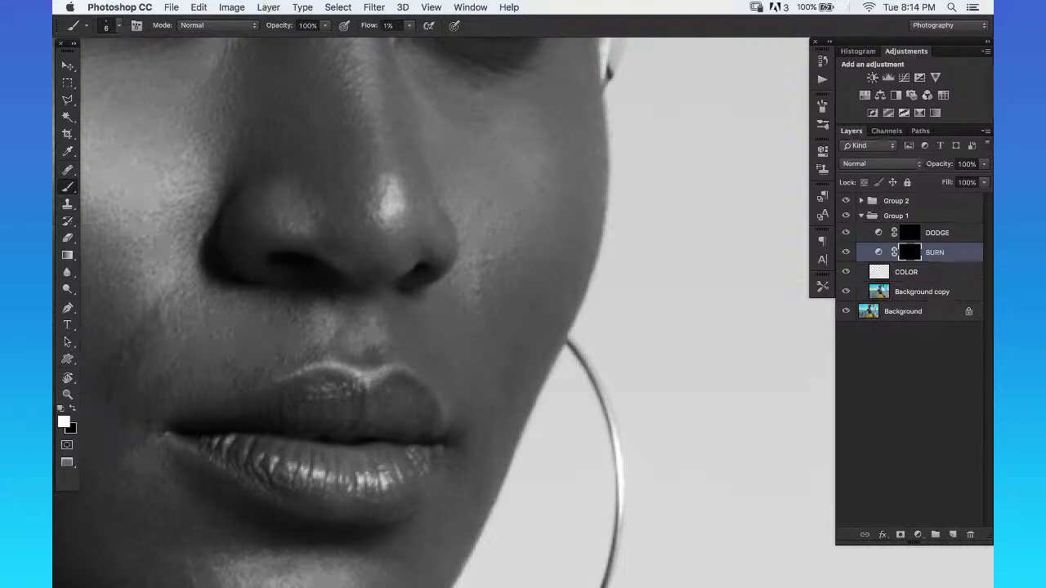
Zoom in around the lips, then back out to the whole face.
{"action": "scroll", "coordinate": [577, 210], "scroll_direction": "up", "scroll_amount": 3}
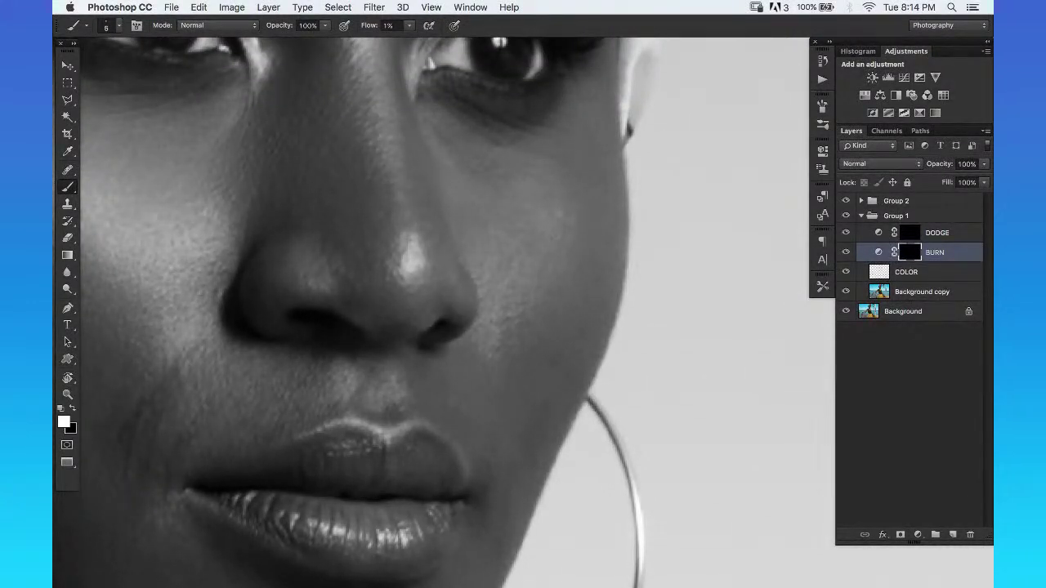
{"action": "scroll", "coordinate": [567, 236], "scroll_direction": "up", "scroll_amount": 3}
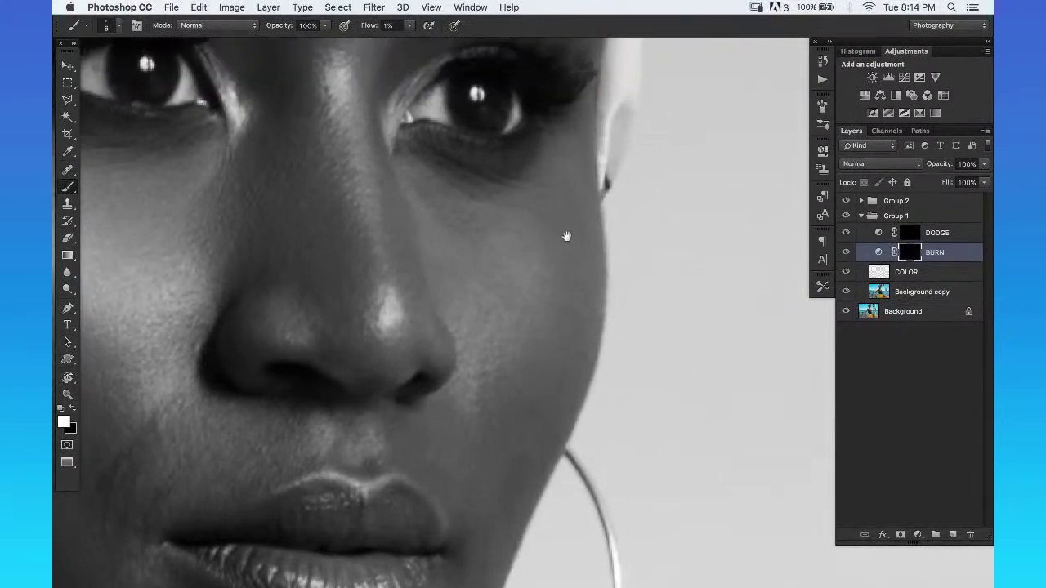
{"action": "scroll", "coordinate": [572, 138], "scroll_direction": "down", "scroll_amount": 10}
{"action": "key", "text": "z"}
{"action": "left_click", "coordinate": [535, 255]}
{"action": "left_click", "coordinate": [536, 256], "text": "alt"}
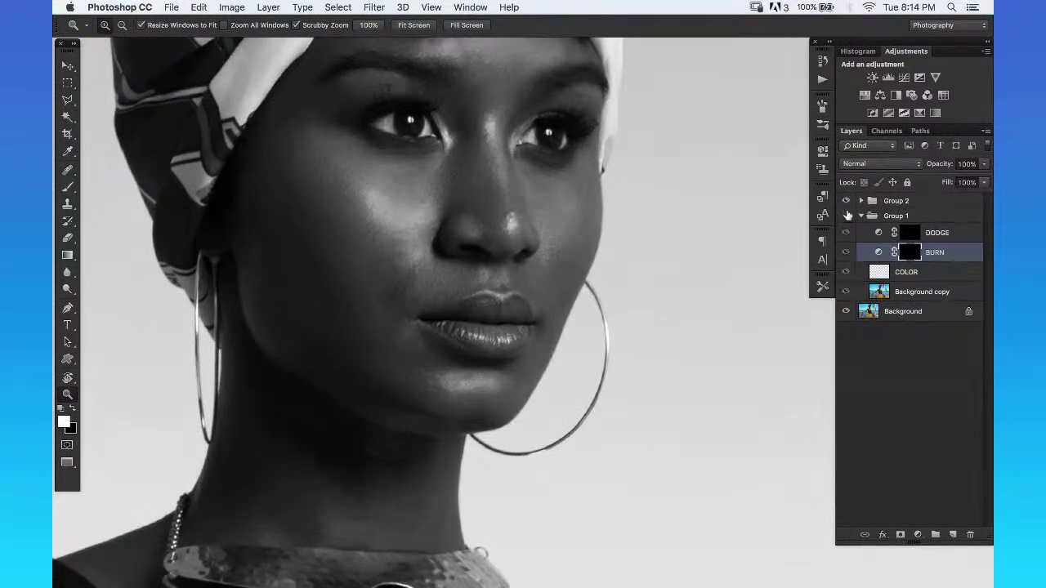
Zoom in on the lips and alternate between the BURN and DODGE layers.
{"action": "left_click", "coordinate": [571, 229]}
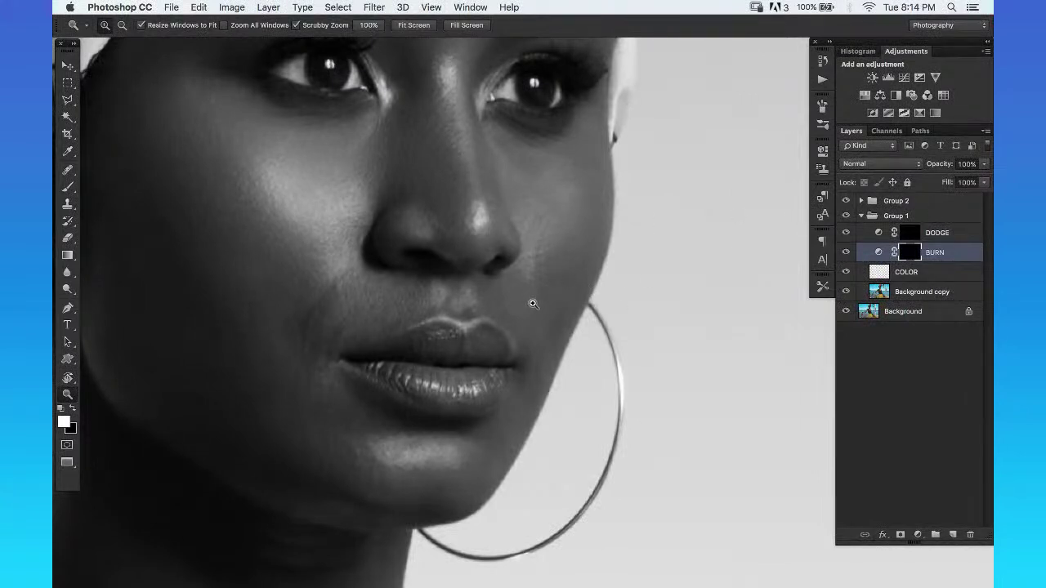
{"action": "left_click_drag", "start_coordinate": [588, 284], "coordinate": [596, 229]}
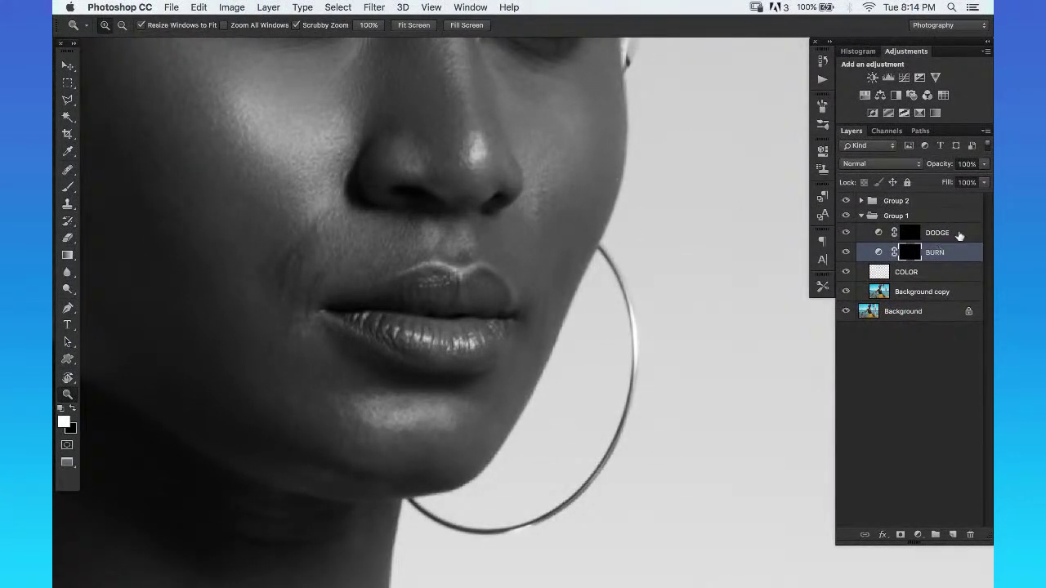
{"action": "left_click", "coordinate": [593, 230]}
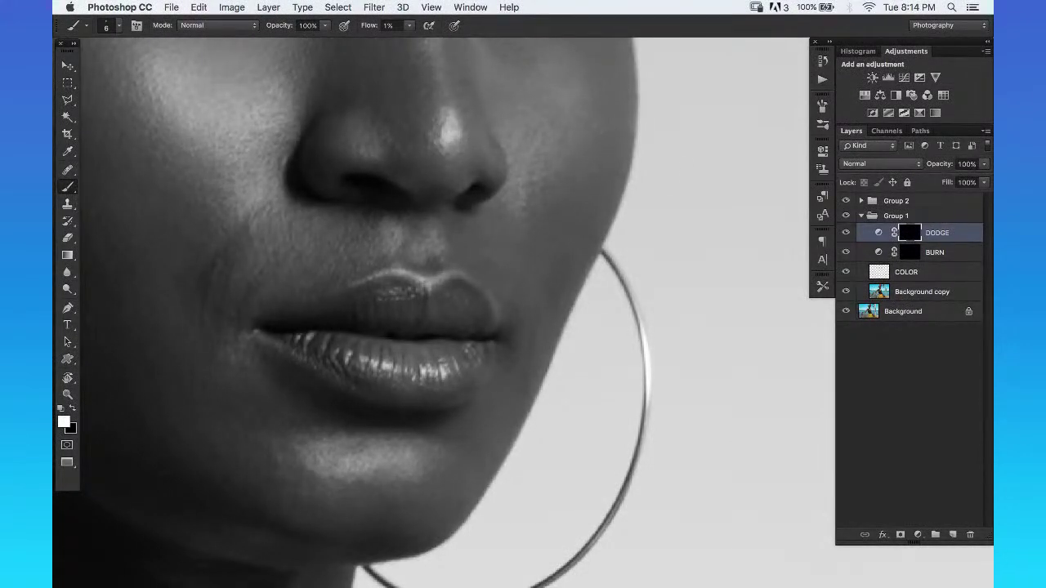
{"action": "left_click", "coordinate": [958, 253]}
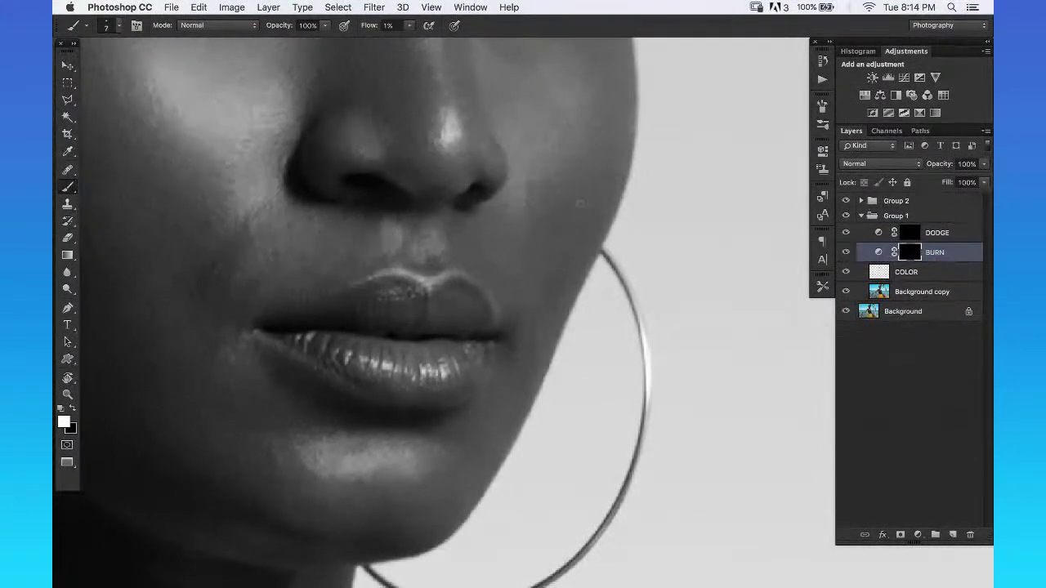
{"action": "left_click_drag", "start_coordinate": [578, 251], "coordinate": [596, 217]}
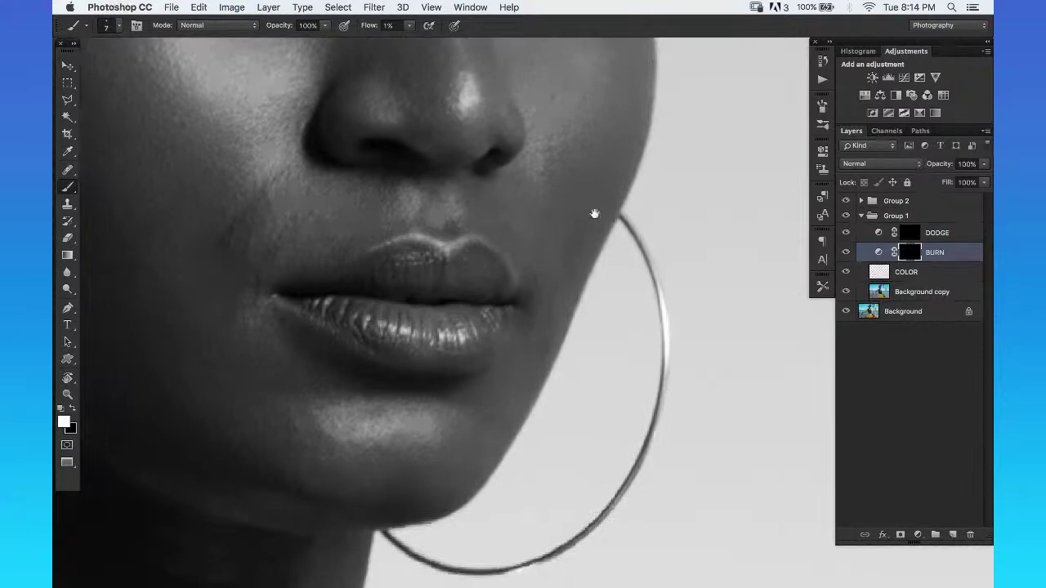
{"action": "left_click", "coordinate": [956, 234]}
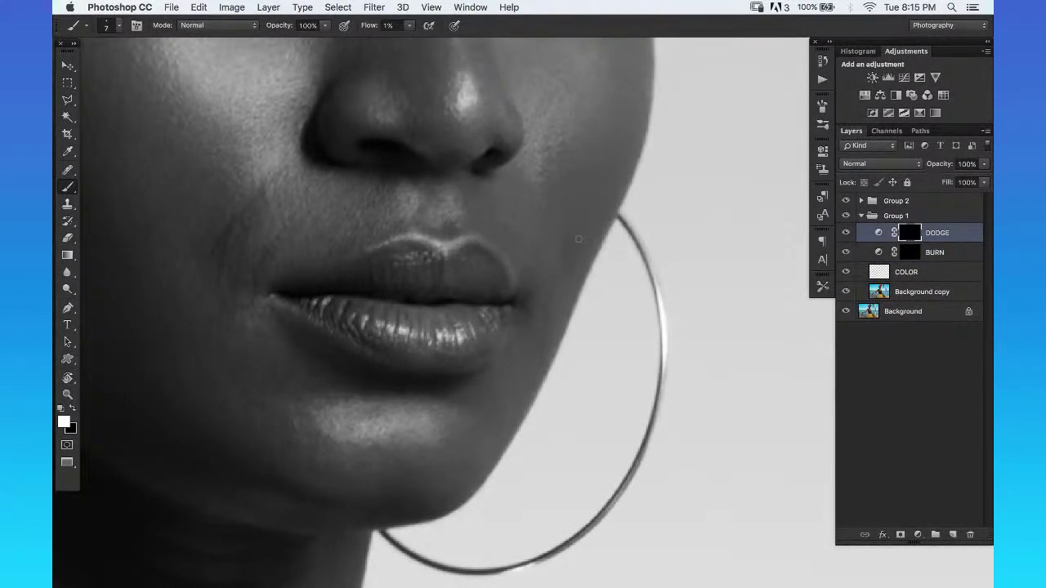
{"action": "left_click_drag", "start_coordinate": [572, 258], "coordinate": [572, 205]}
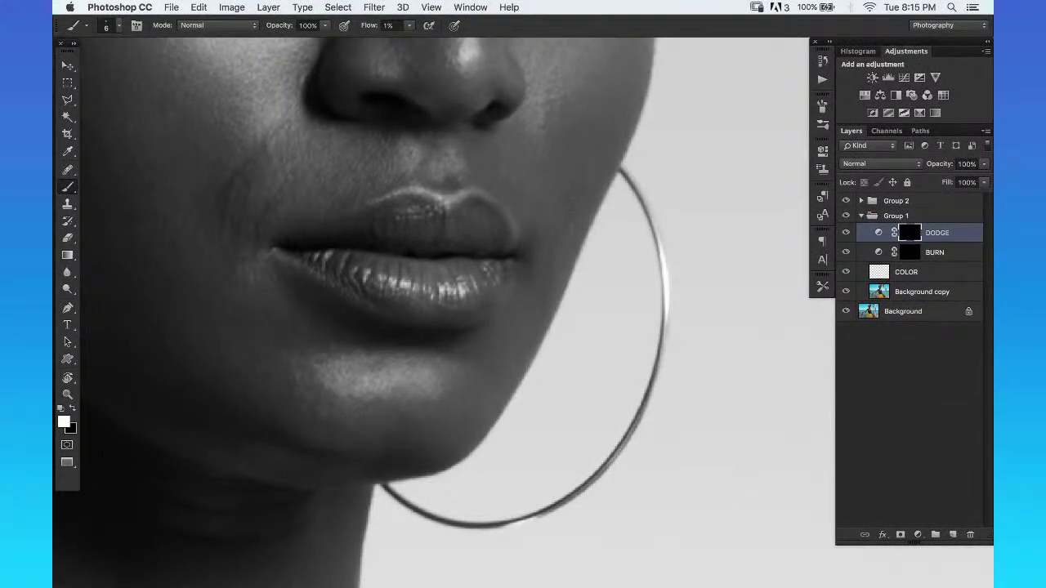
Work the chin and jaw on BURN and DODGE with a 6–7 px brush.
{"action": "left_click", "coordinate": [964, 248]}
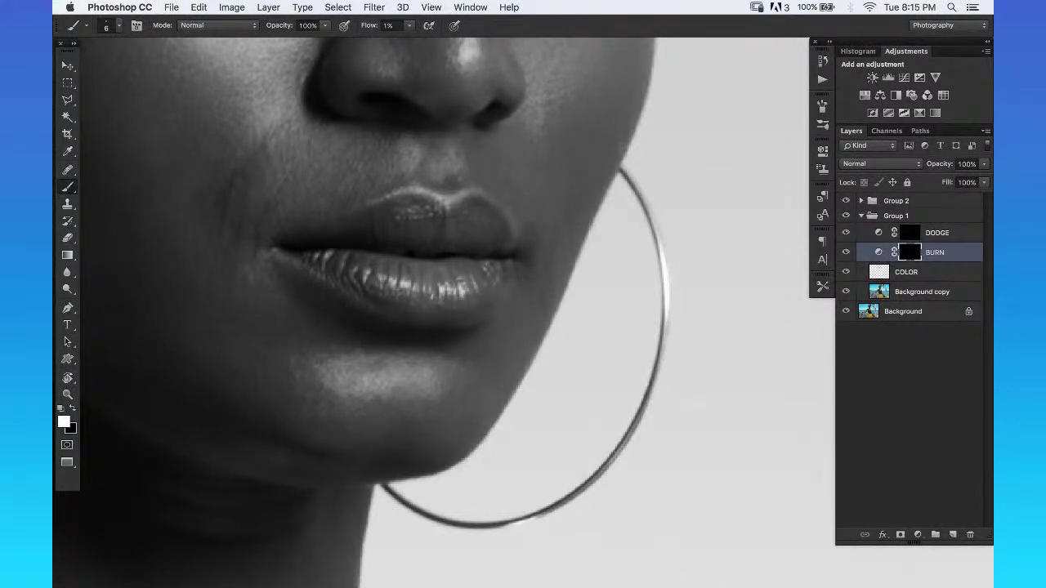
{"action": "left_click_drag", "start_coordinate": [576, 222], "coordinate": [600, 180]}
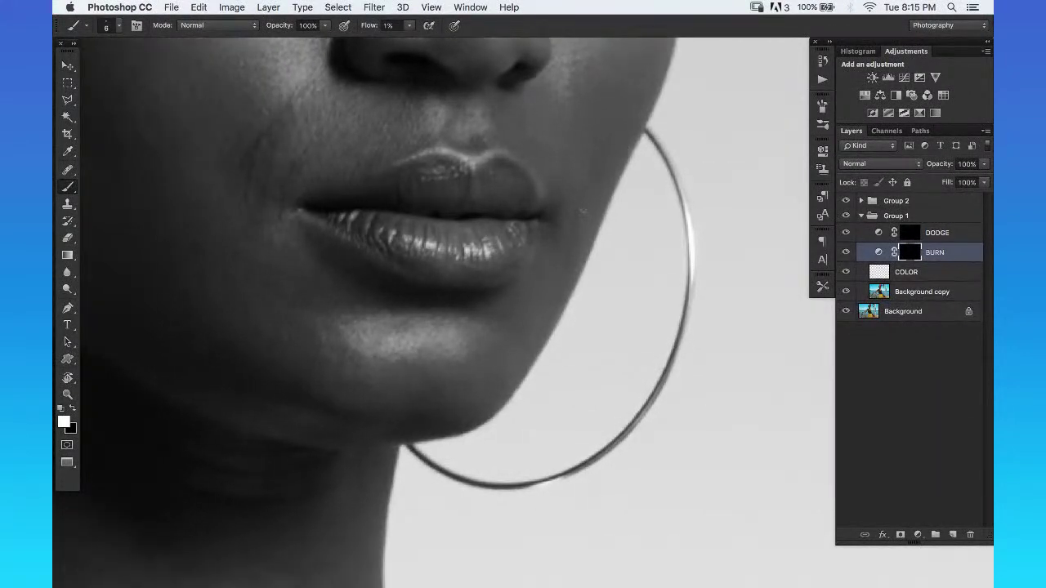
{"action": "left_click", "coordinate": [873, 234]}
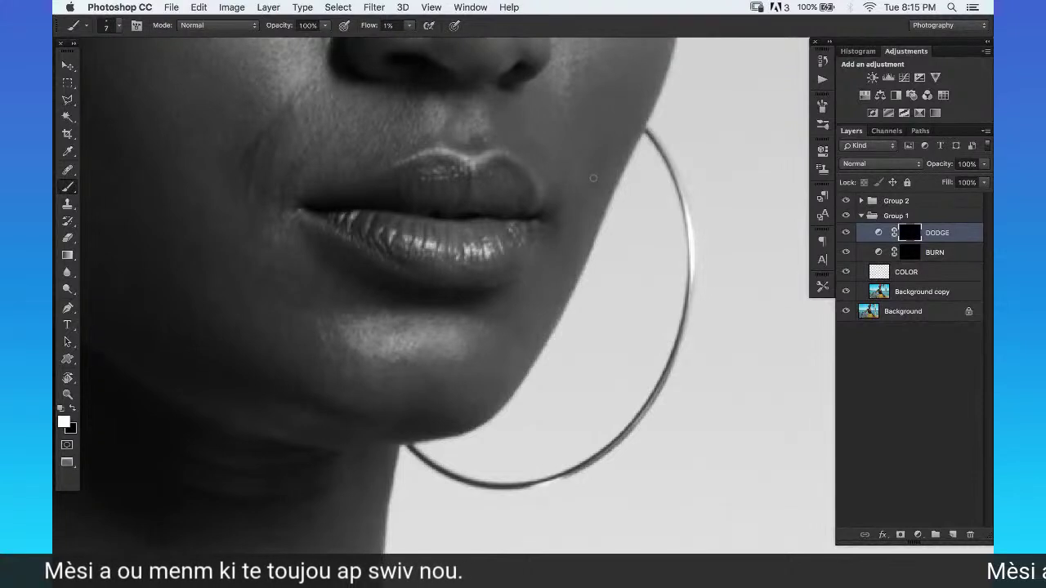
{"action": "key", "text": "bracketright"}
{"action": "key", "text": "bracketright"}
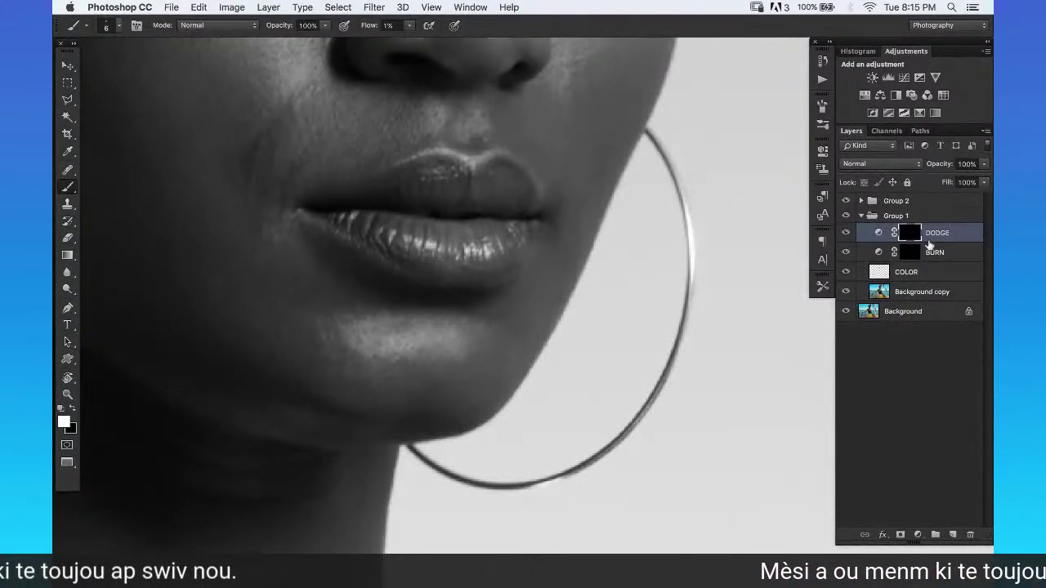
{"action": "left_click", "coordinate": [894, 253]}
{"action": "key", "text": "bracketleft"}
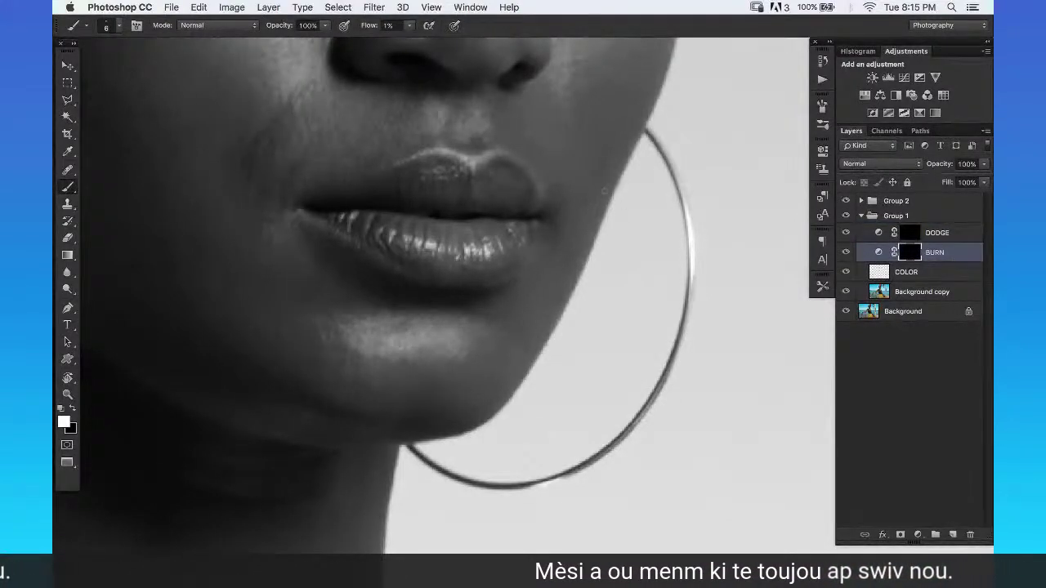
{"action": "key", "text": "bracketright"}
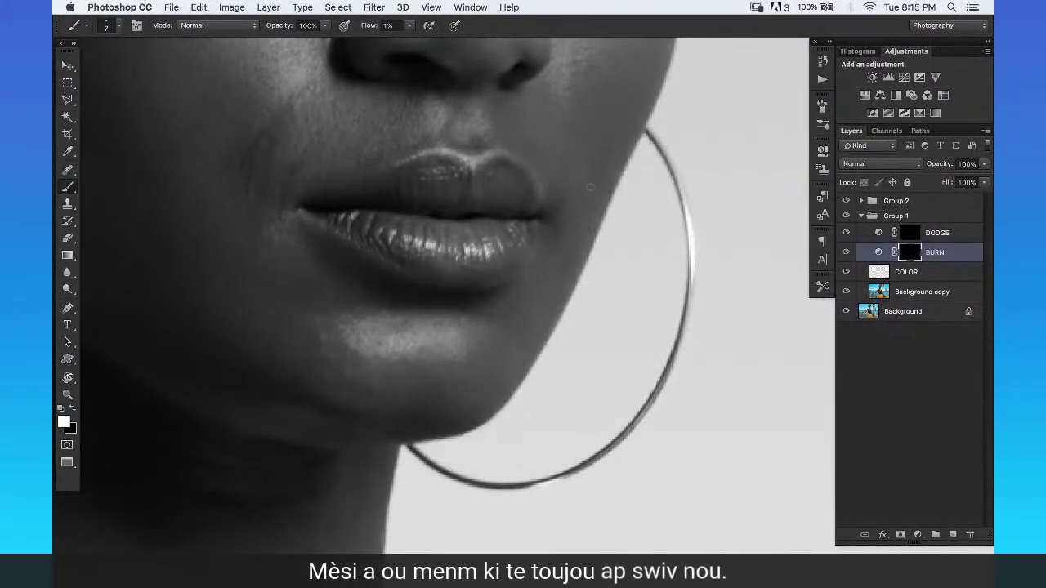
{"action": "scroll", "coordinate": [610, 164], "scroll_direction": "up", "scroll_amount": 5}
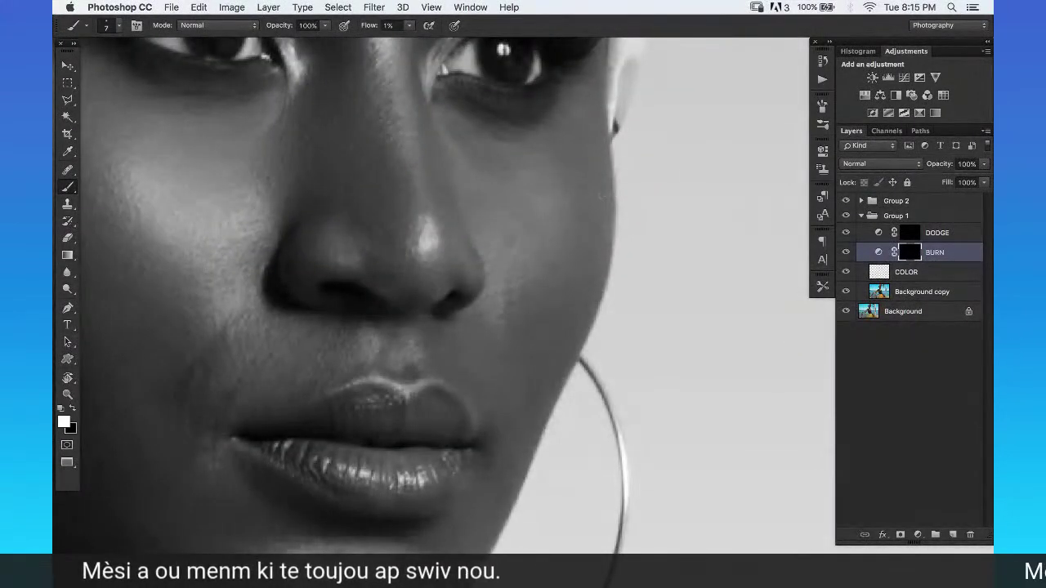
{"action": "key", "text": "z"}
{"action": "left_click", "coordinate": [622, 238], "text": "alt"}
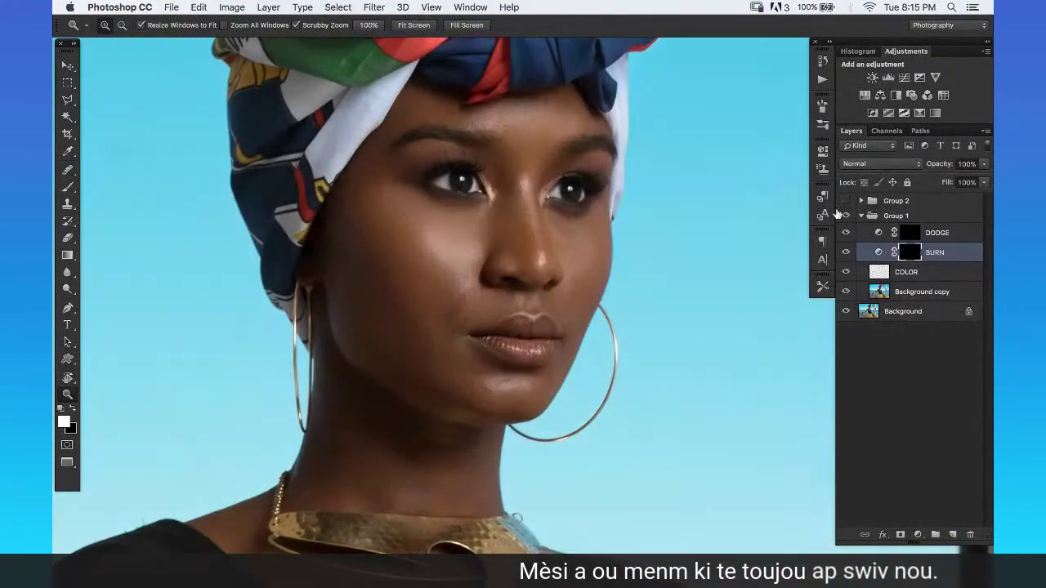
Compare colour and before/after by hiding Group 2 and BURN, then restore black-and-white and zoom to the cheek.
{"action": "left_click", "coordinate": [846, 201]}
{"action": "left_click", "coordinate": [847, 253]}
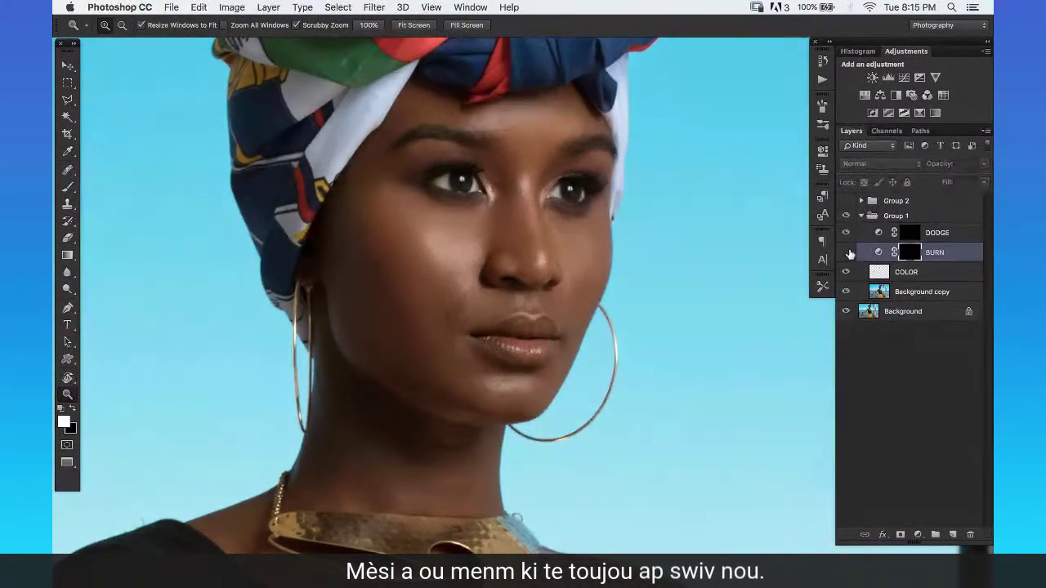
{"action": "left_click", "coordinate": [607, 251]}
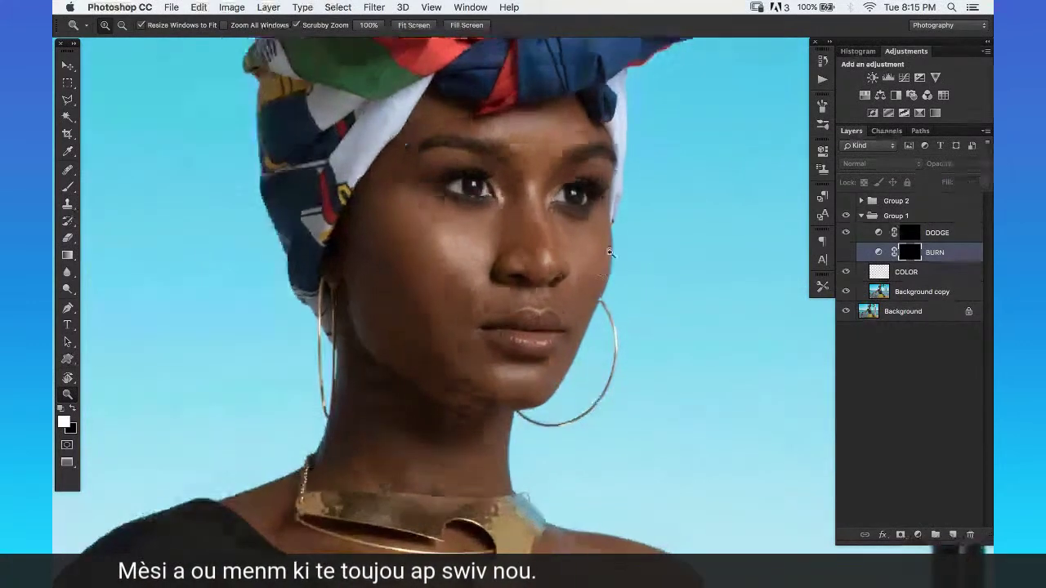
{"action": "left_click", "coordinate": [845, 200]}
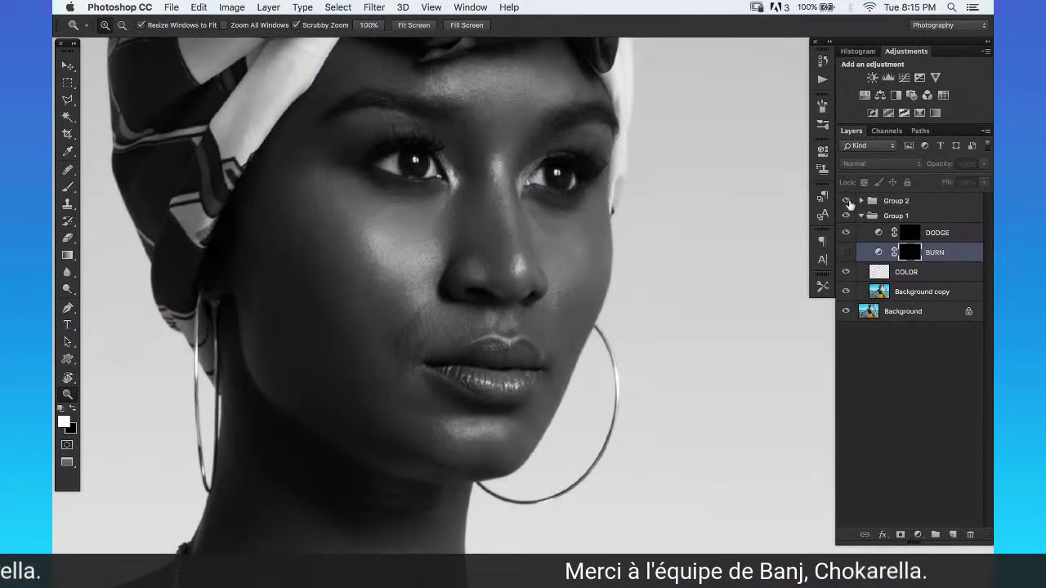
{"action": "left_click", "coordinate": [597, 282]}
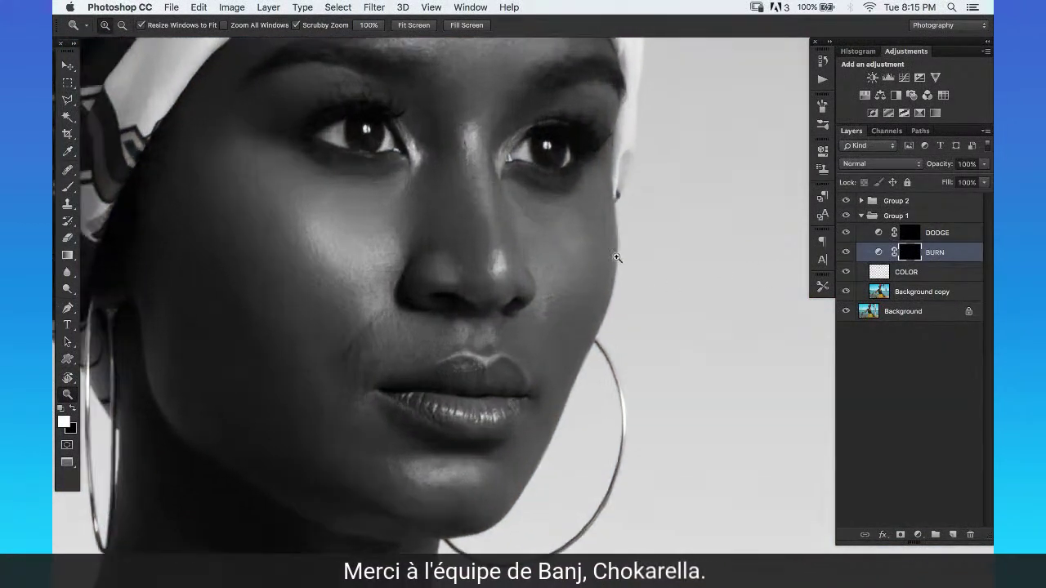
{"action": "left_click", "coordinate": [897, 235]}
Shade around the nose and lips on the BURN then DODGE masks, tilting the view.
{"action": "key", "text": "b"}
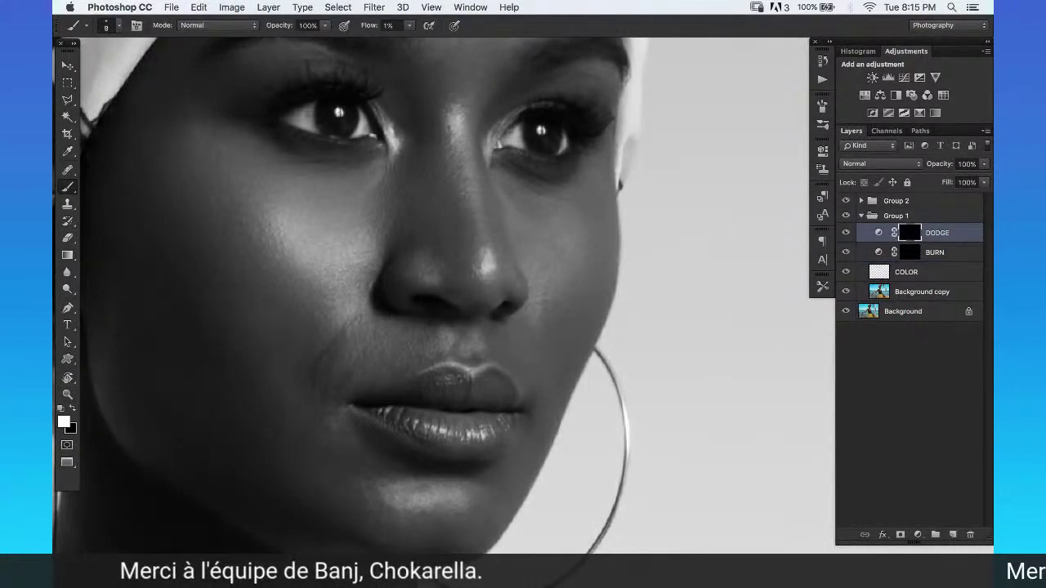
{"action": "scroll", "coordinate": [577, 245], "scroll_direction": "up", "scroll_amount": 5}
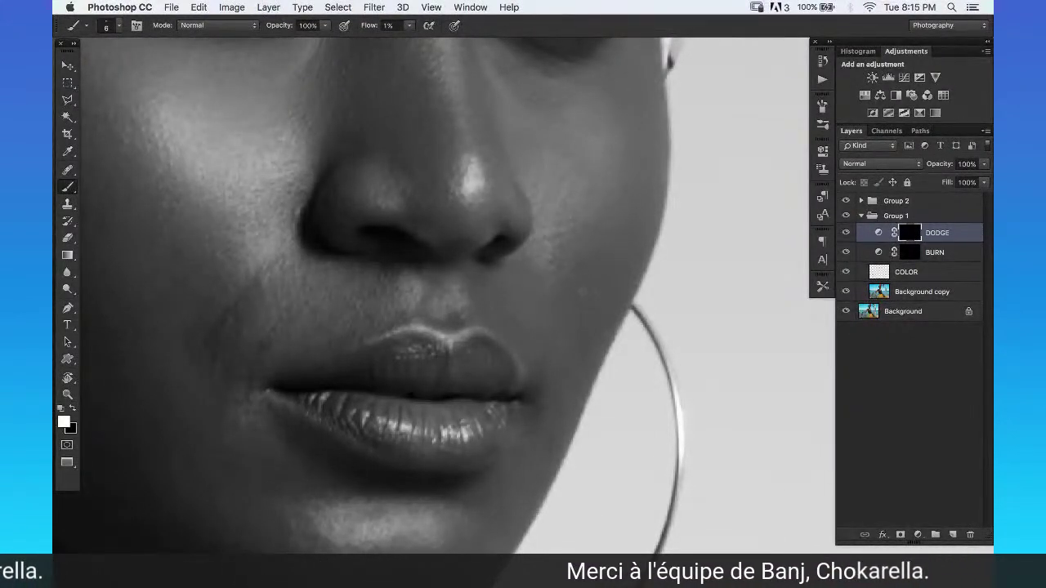
{"action": "left_click_drag", "start_coordinate": [688, 257], "coordinate": [706, 232]}
{"action": "left_click", "coordinate": [978, 254]}
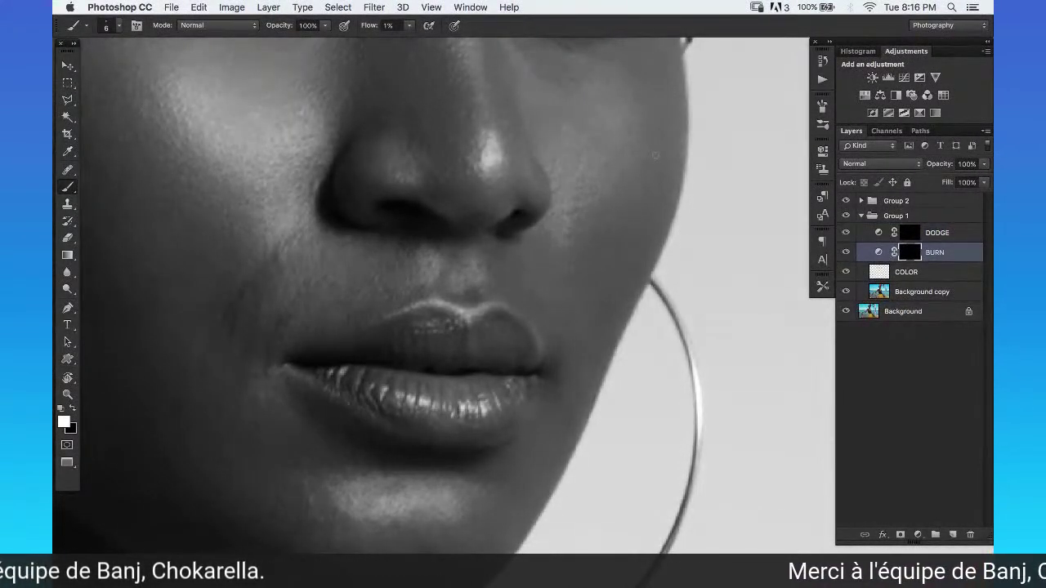
{"action": "key", "text": "bracketright"}
{"action": "scroll", "coordinate": [623, 192], "scroll_direction": "up", "scroll_amount": 5}
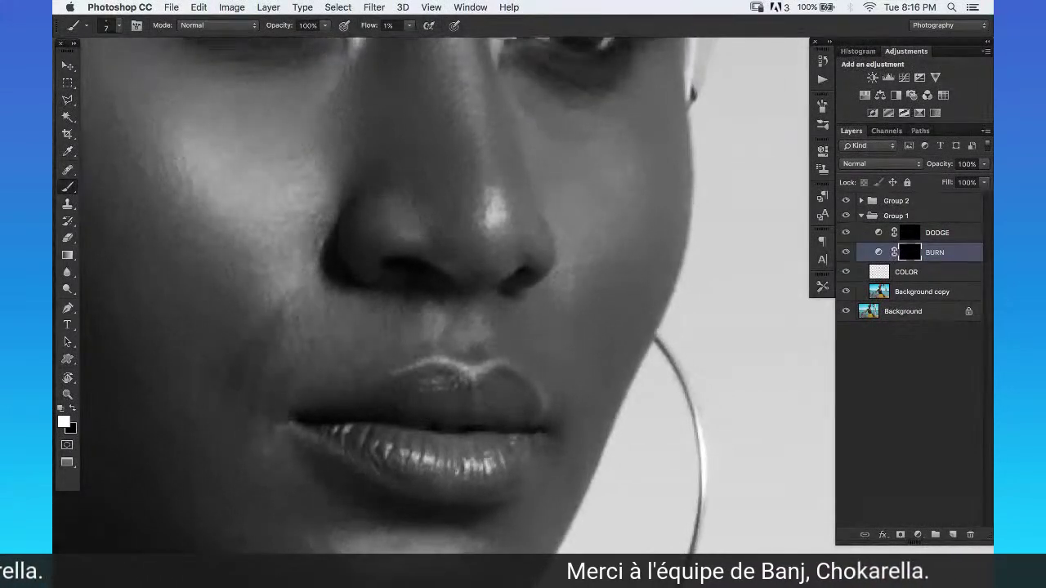
{"action": "left_click", "coordinate": [958, 234]}
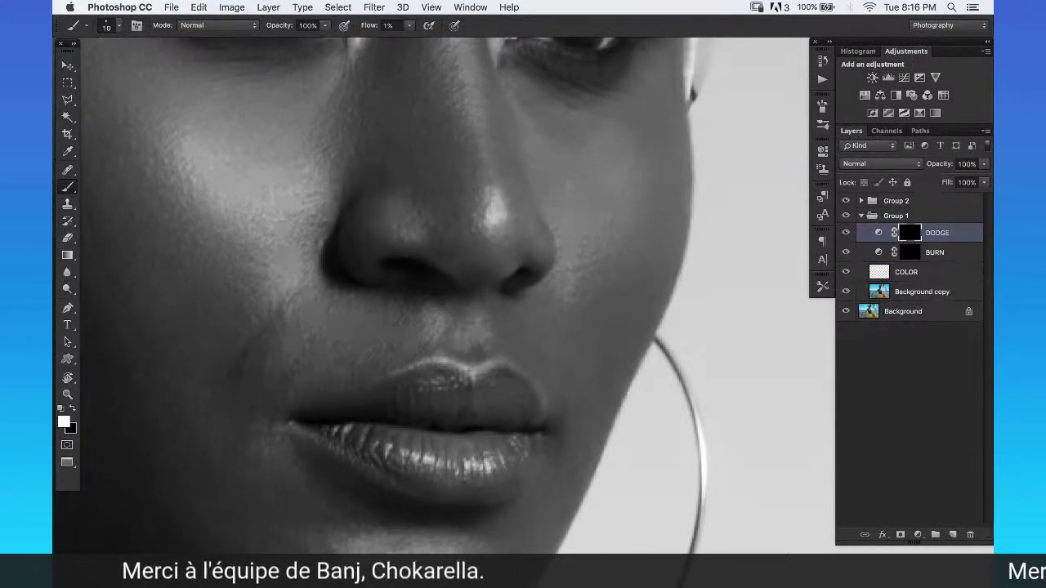
{"action": "scroll", "coordinate": [542, 240], "scroll_direction": "up", "scroll_amount": 4}
{"action": "key", "text": "r"}
{"action": "left_click_drag", "start_coordinate": [541, 240], "coordinate": [607, 268]}
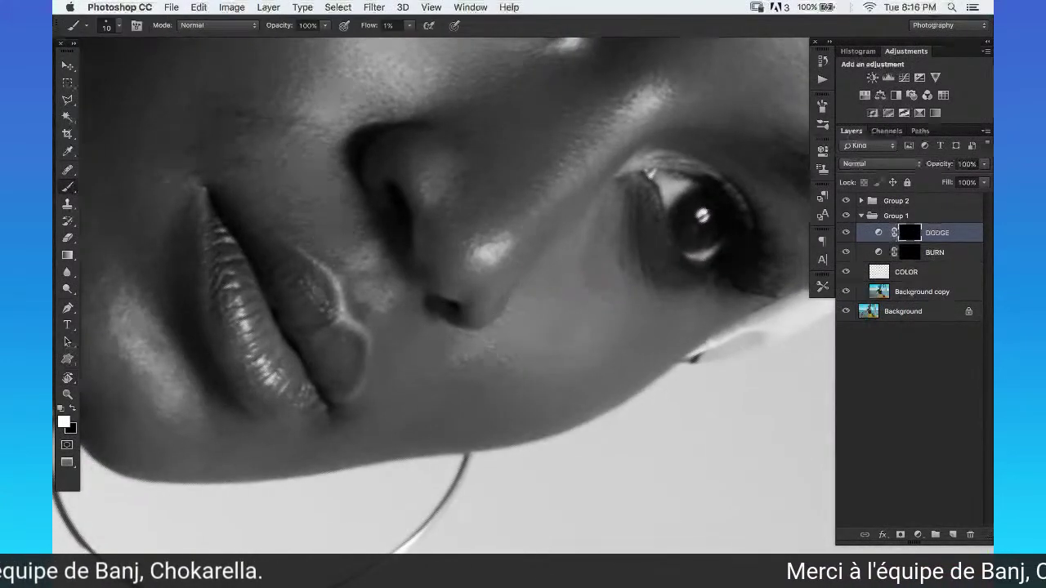
Dodge along the lips and chin contour with a size 4 brush, turning the view upright.
{"action": "scroll", "coordinate": [607, 268], "scroll_direction": "down", "scroll_amount": 3}
{"action": "key", "text": "z"}
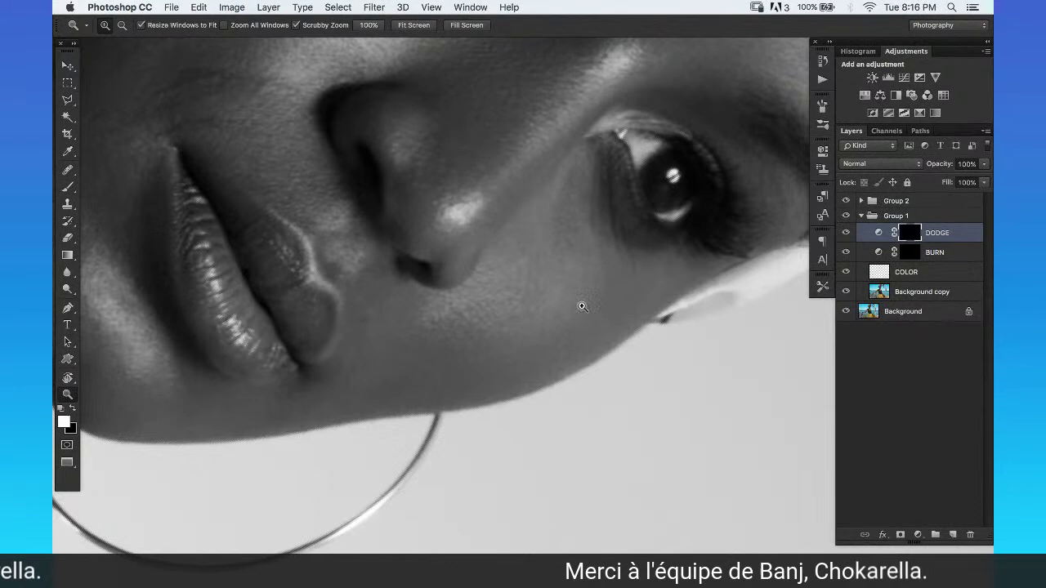
{"action": "scroll", "coordinate": [580, 259], "scroll_direction": "down", "scroll_amount": 3}
{"action": "key", "text": "b"}
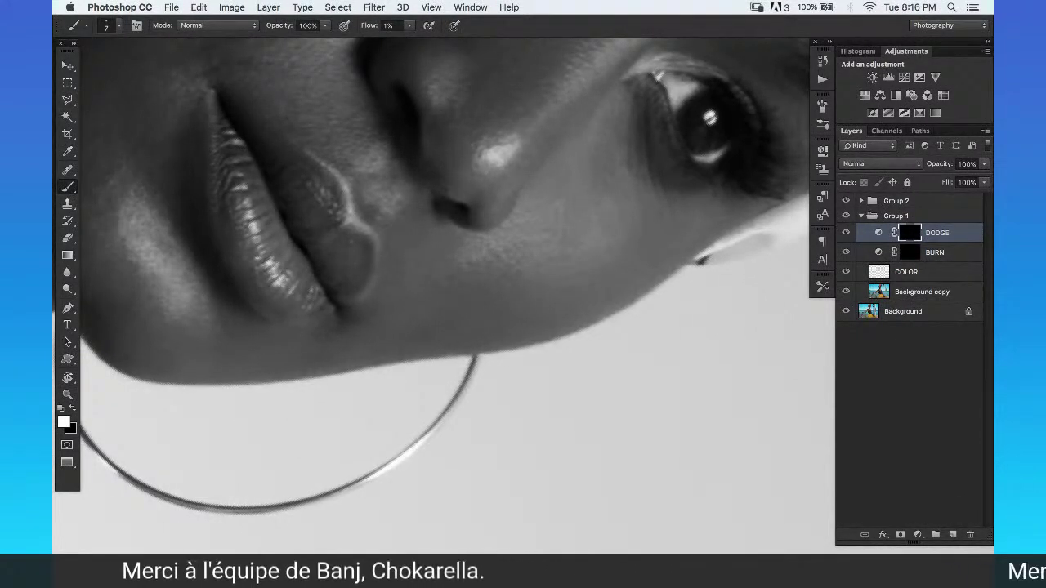
{"action": "key", "text": "bracketleft"}
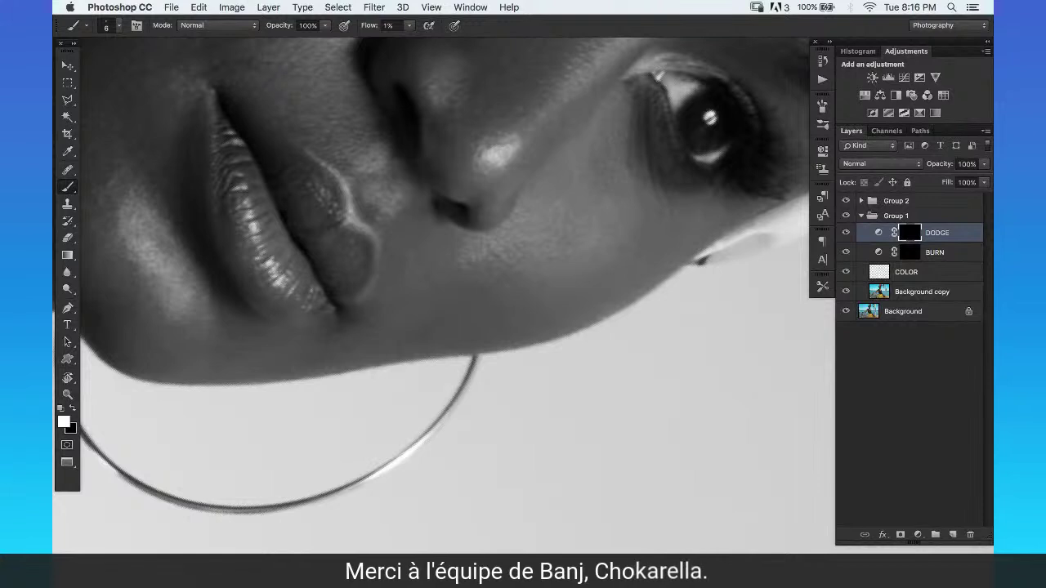
{"action": "key", "text": "bracketleft"}
{"action": "left_click_drag", "start_coordinate": [612, 175], "coordinate": [626, 182]}
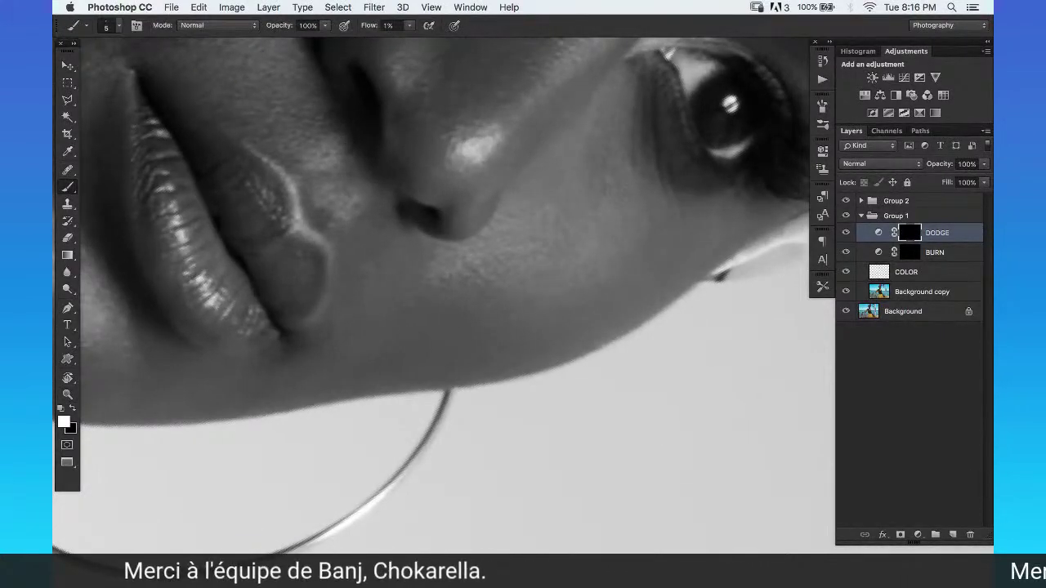
{"action": "key", "text": "bracketright"}
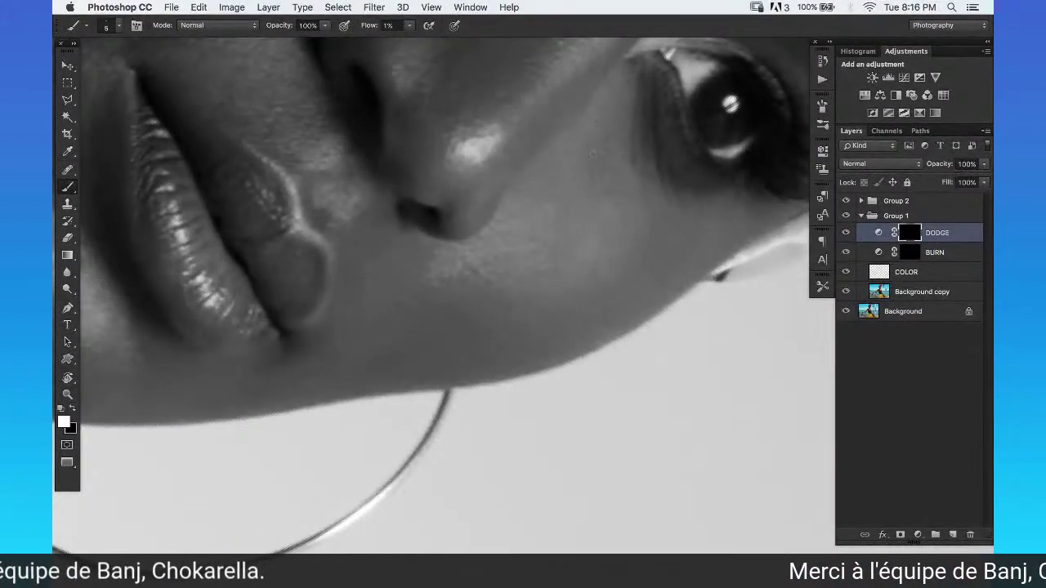
{"action": "left_click_drag", "start_coordinate": [539, 246], "coordinate": [604, 241]}
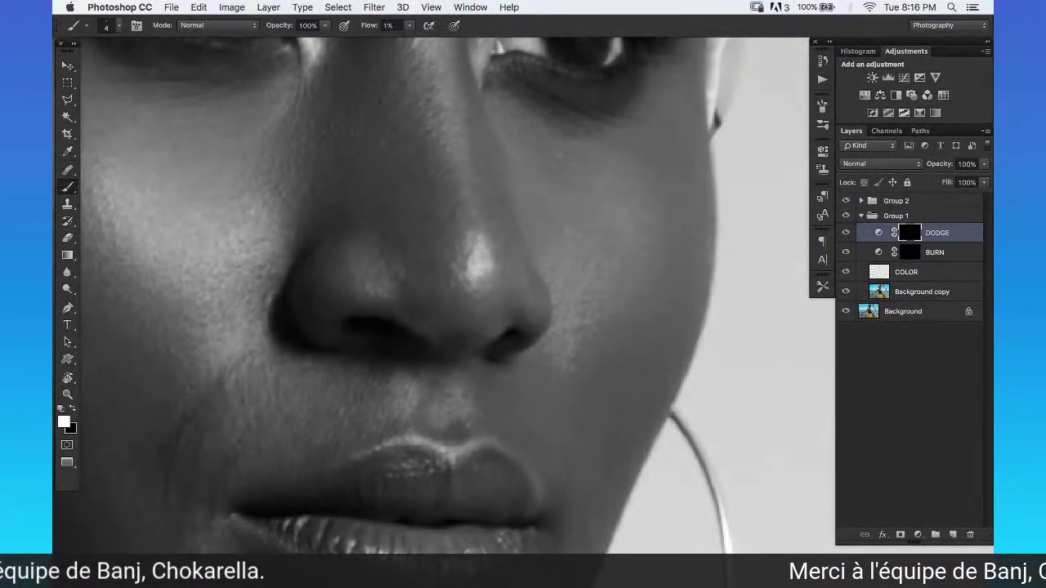
Dodge the cheeks with varying brush sizes, tilting the view toward the cheek contour.
{"action": "key", "text": "bracketright"}
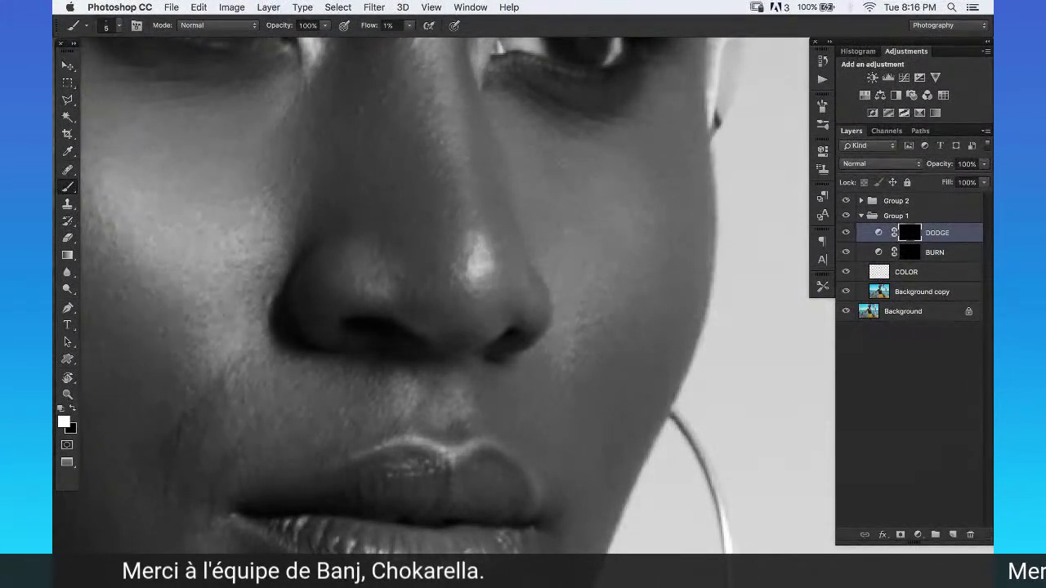
{"action": "key", "text": "bracketleft"}
{"action": "key", "text": "bracketleft"}
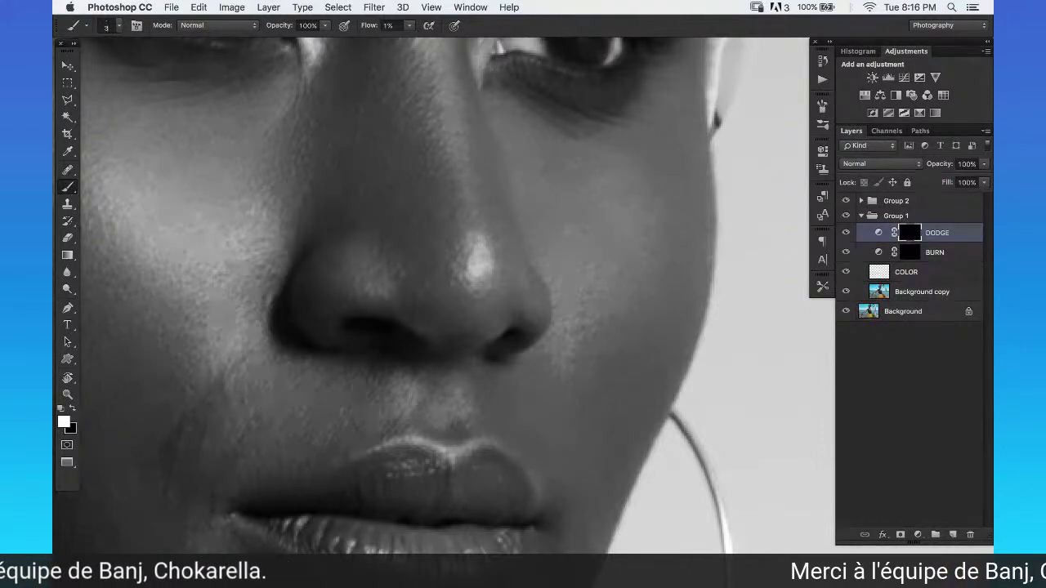
{"action": "key", "text": "bracketright"}
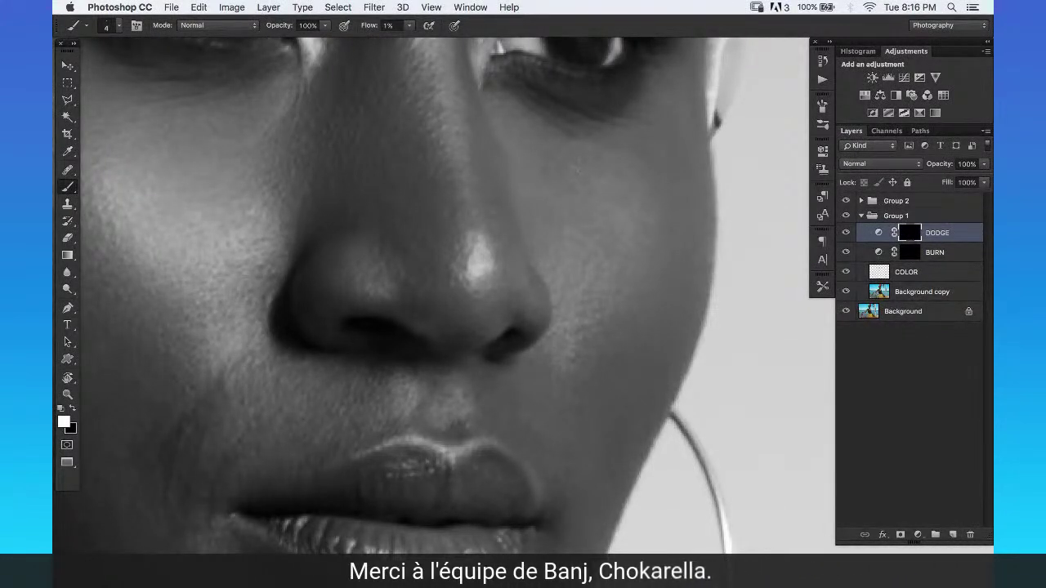
{"action": "key", "text": "bracketleft"}
{"action": "key", "text": "bracketright"}
{"action": "key", "text": "bracketright"}
{"action": "key", "text": "bracketright"}
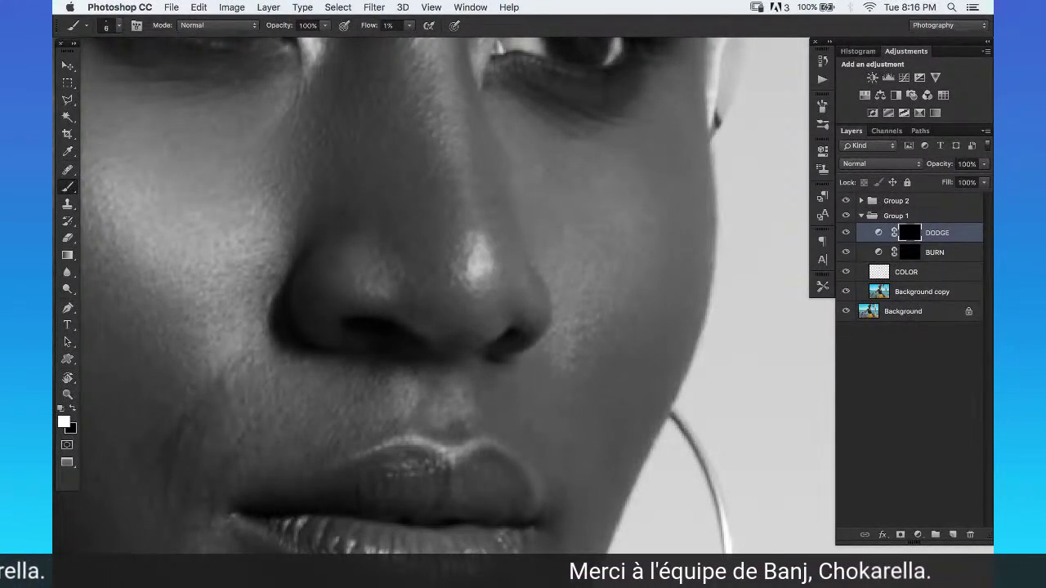
{"action": "key", "text": "r"}
{"action": "left_click_drag", "start_coordinate": [672, 164], "coordinate": [701, 228]}
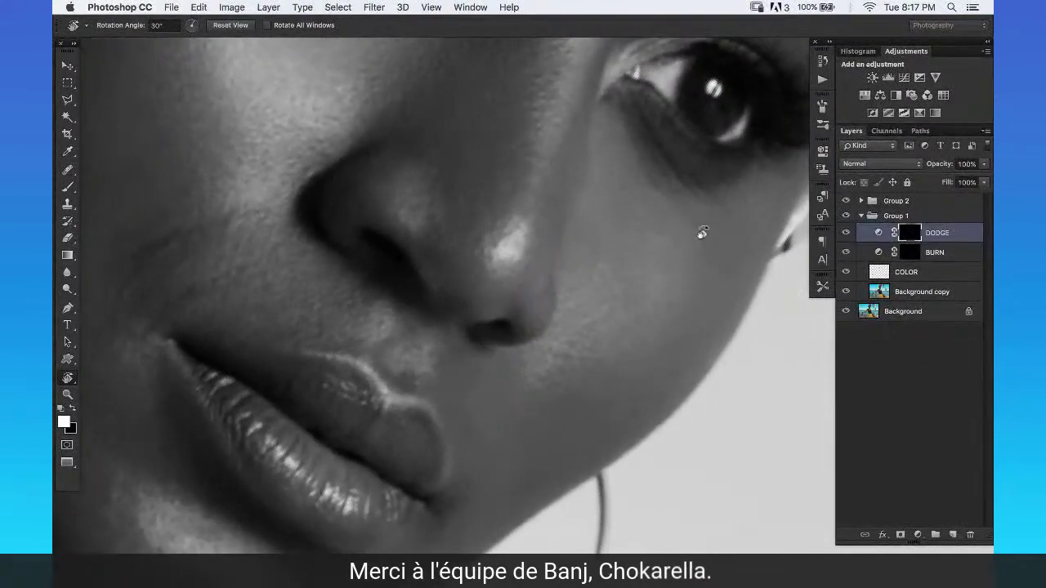
Burn, then dodge the skin around the nose and upper lip, and zoom out to the face.
{"action": "left_click", "coordinate": [936, 250]}
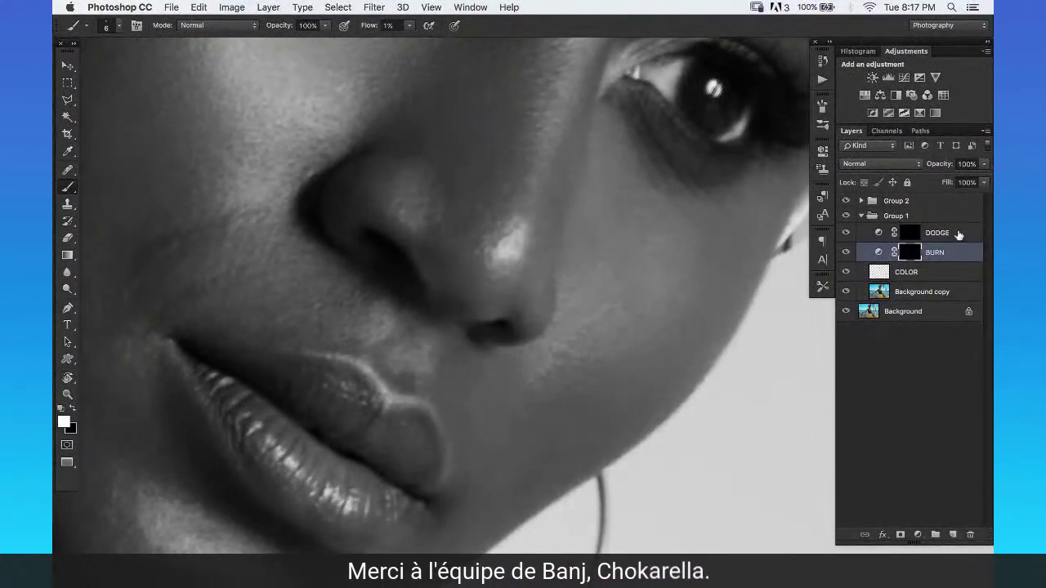
{"action": "left_click", "coordinate": [909, 237]}
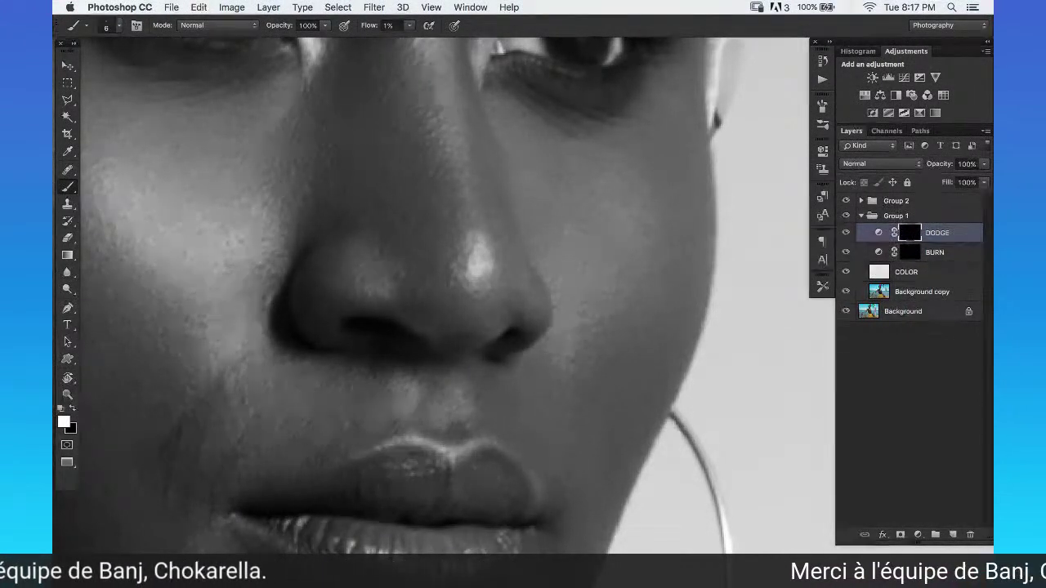
{"action": "key", "text": "bracketleft"}
{"action": "key", "text": "bracketleft"}
{"action": "key", "text": "bracketright"}
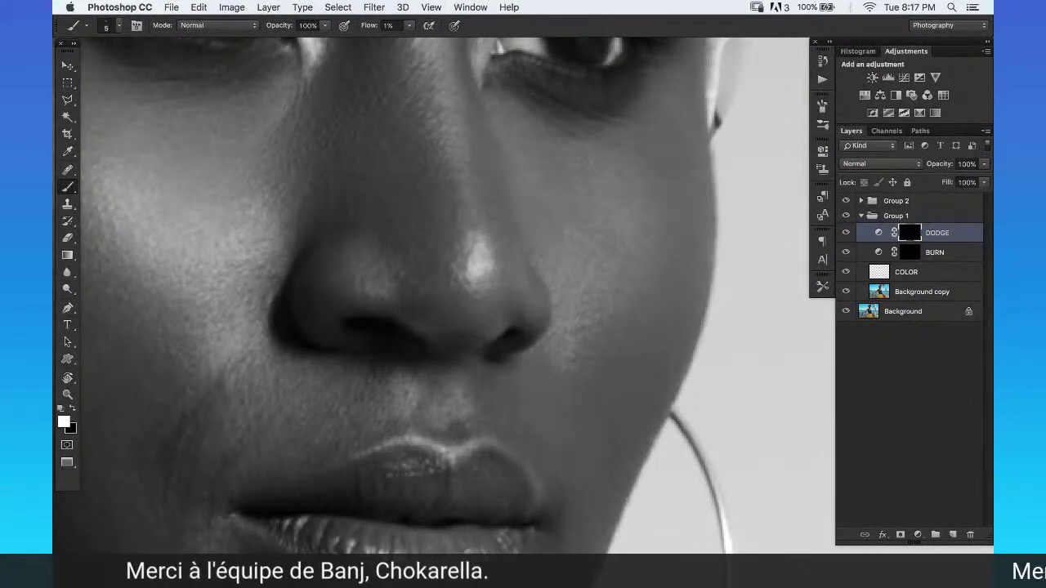
{"action": "key", "text": "bracketright"}
{"action": "key", "text": "bracketleft"}
{"action": "key", "text": "bracketright"}
{"action": "key", "text": "bracketright"}
{"action": "key", "text": "bracketright"}
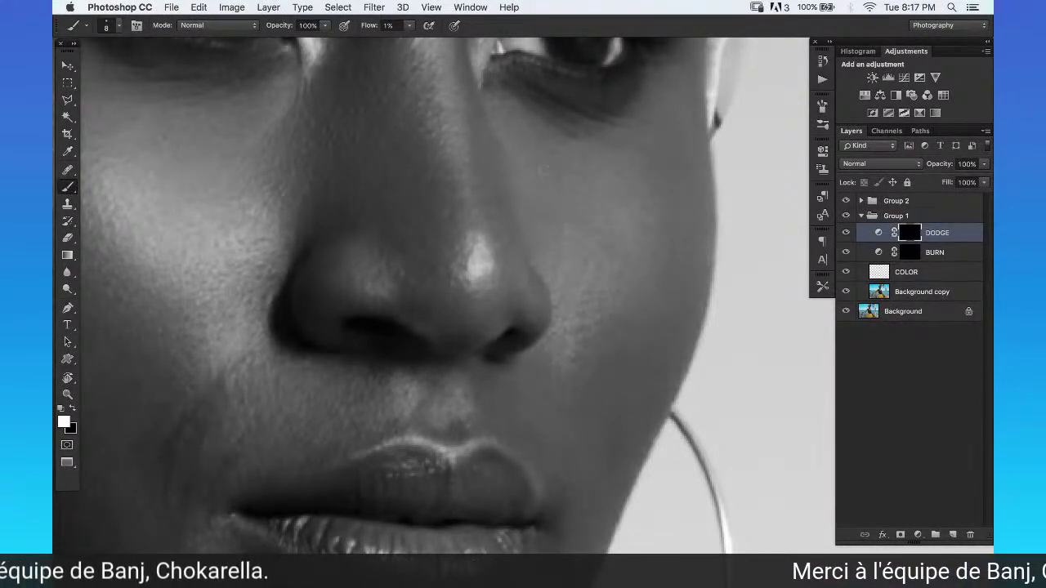
{"action": "key", "text": "z"}
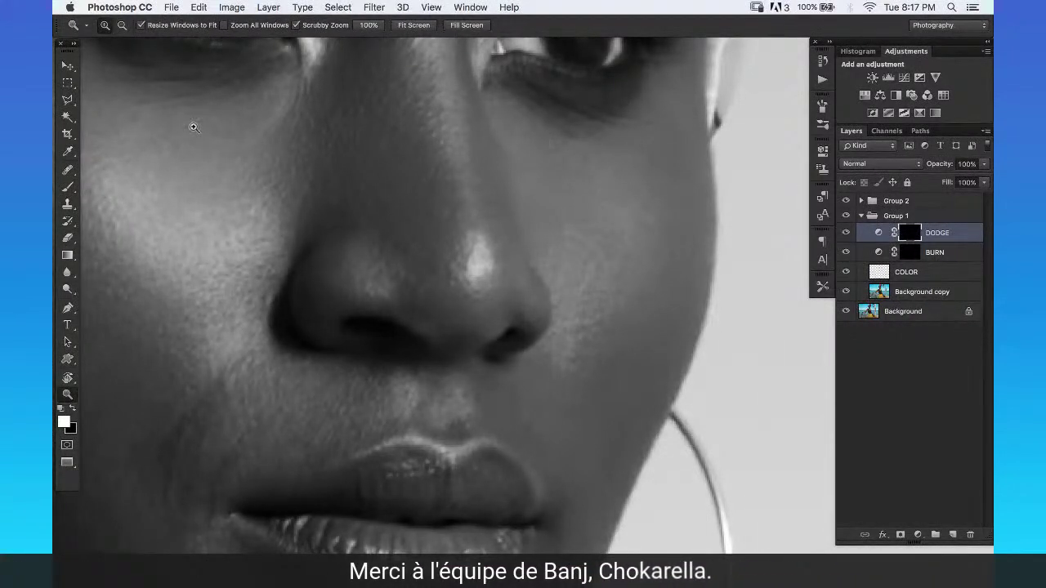
{"action": "left_click", "coordinate": [521, 195], "text": "alt"}
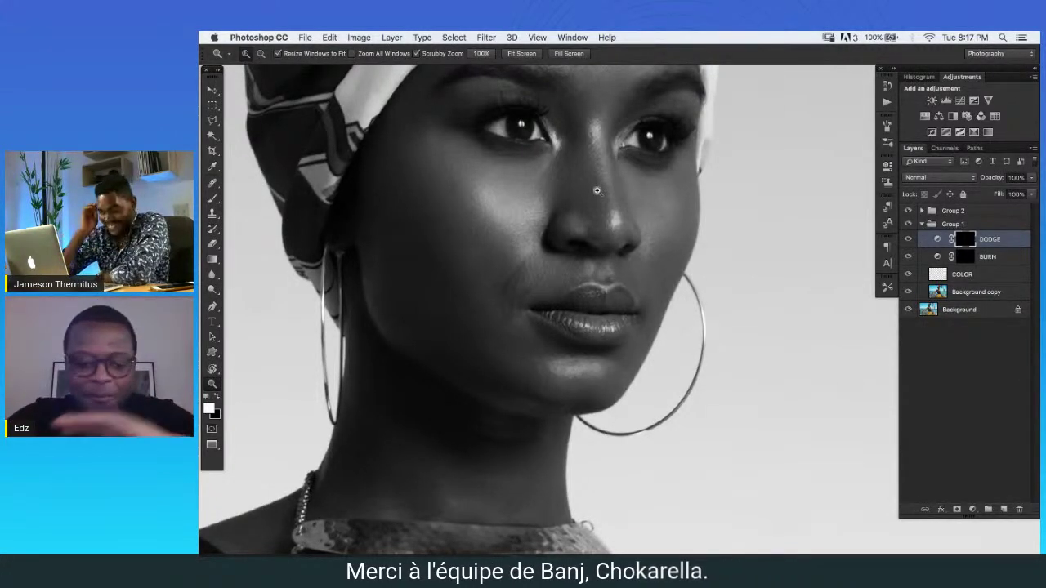
Dodge the cheek skin with brush sizes 15, 10 and 8 after zooming into the face.
{"action": "left_click", "coordinate": [528, 229]}
{"action": "key", "text": "b"}
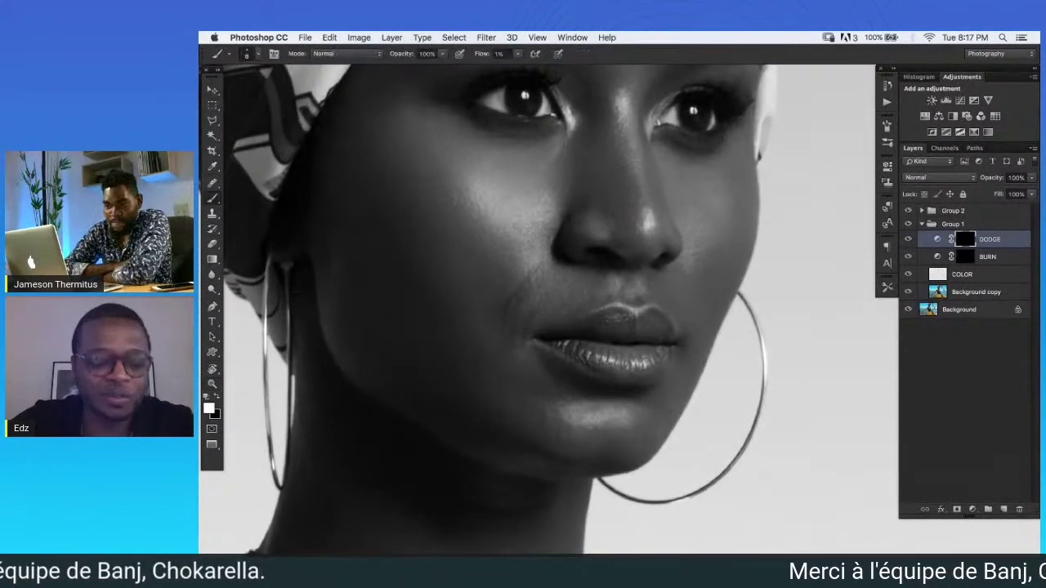
{"action": "key", "text": "bracketright"}
{"action": "key", "text": "bracketright"}
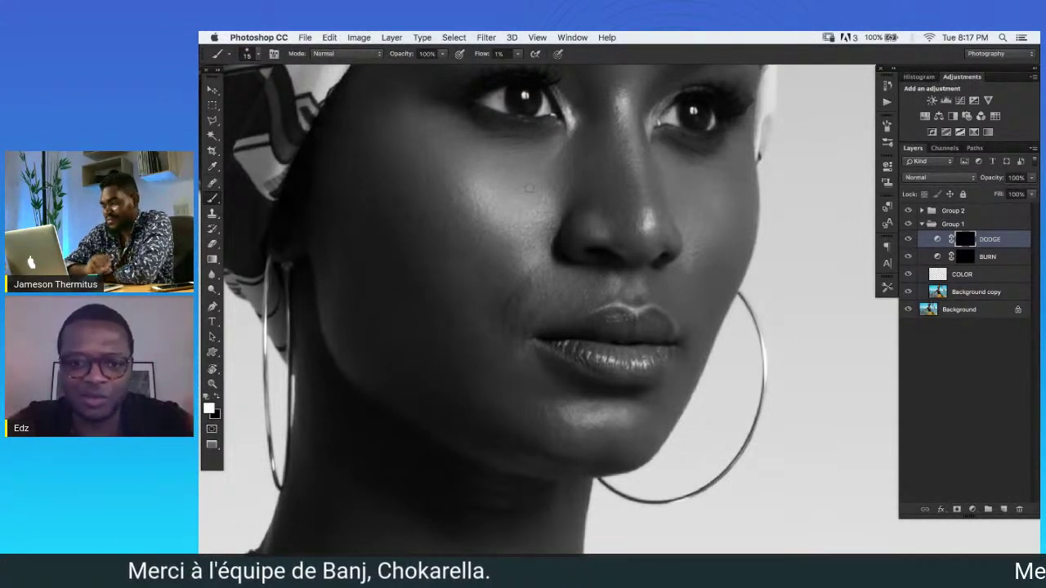
{"action": "key", "text": "bracketleft"}
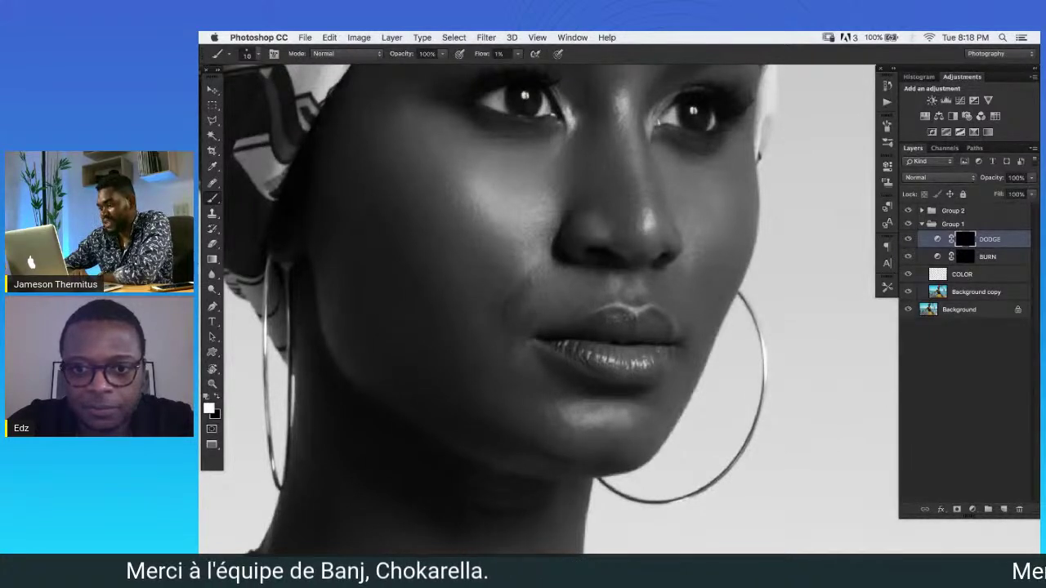
{"action": "left_click_drag", "start_coordinate": [737, 235], "coordinate": [663, 247]}
{"action": "key", "text": "bracketright"}
{"action": "key", "text": "bracketleft"}
{"action": "key", "text": "bracketleft"}
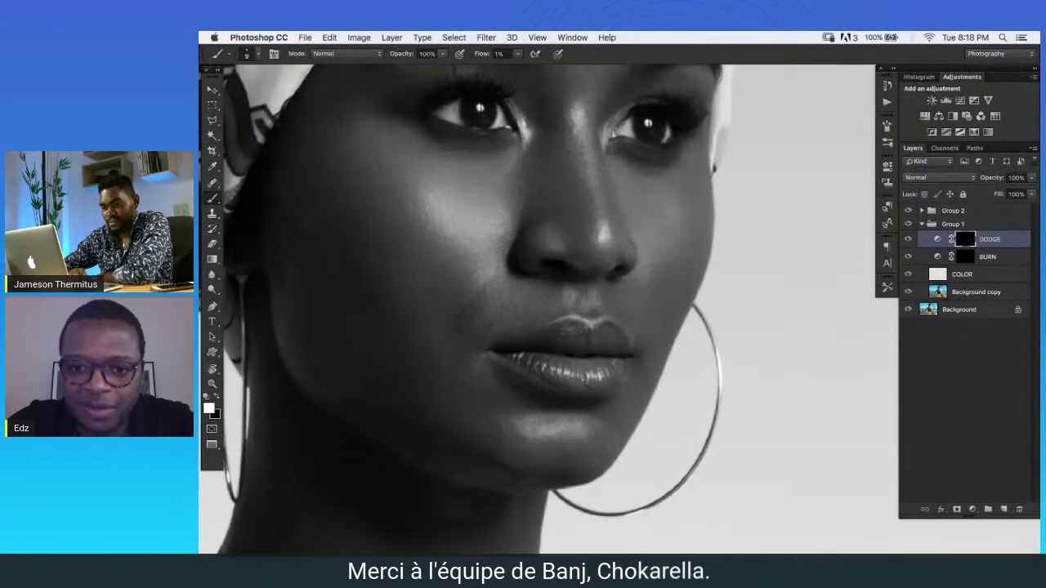
{"action": "left_click", "coordinate": [929, 258]}
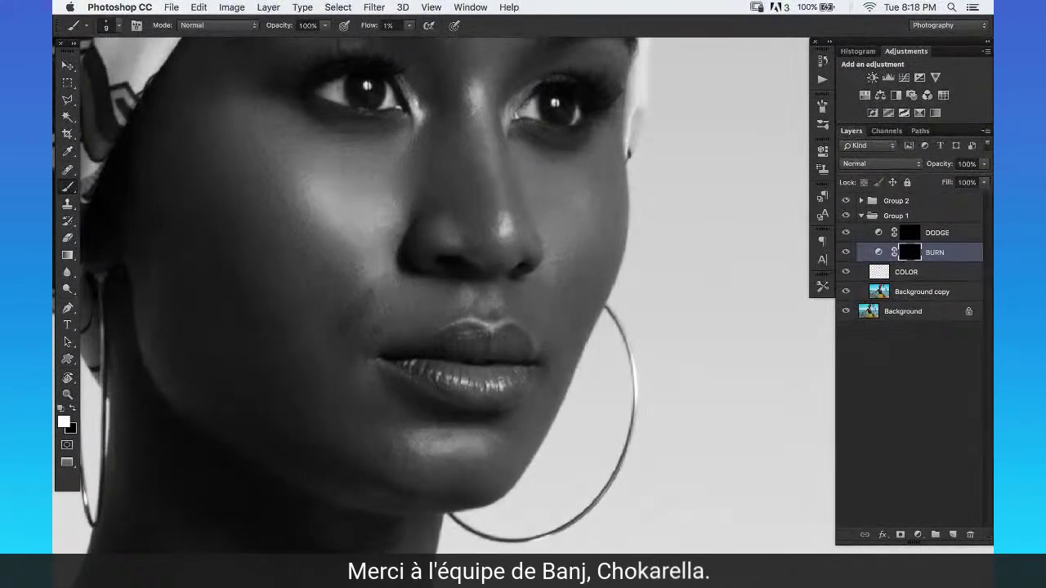
Select the DODGE layer in Group 1 with white as the paint colour and a size-10 brush.
{"action": "left_click", "coordinate": [946, 219]}
{"action": "key", "text": "x"}
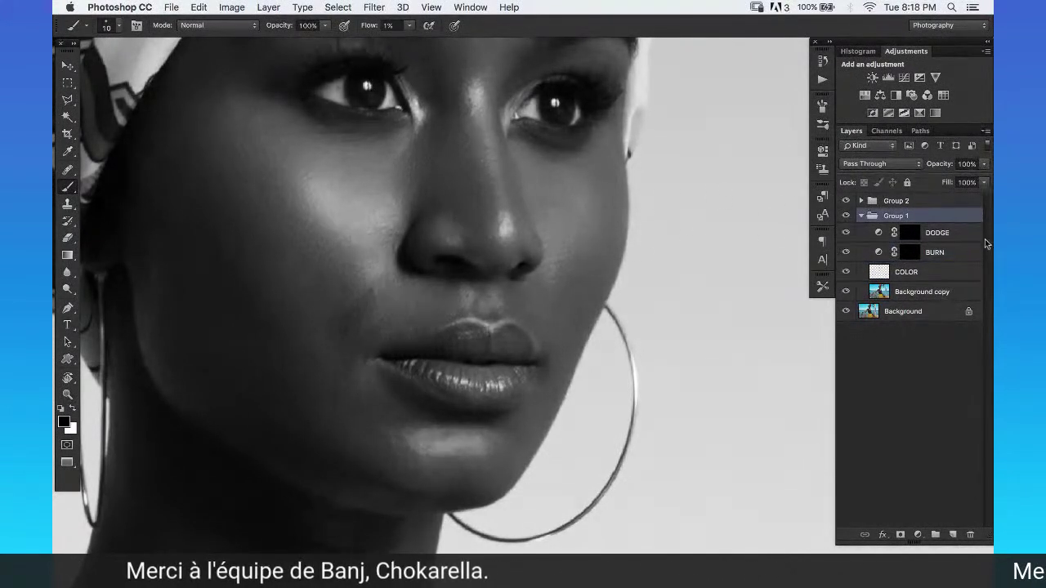
{"action": "left_click", "coordinate": [947, 252]}
{"action": "key", "text": "x"}
{"action": "key", "text": "bracketright"}
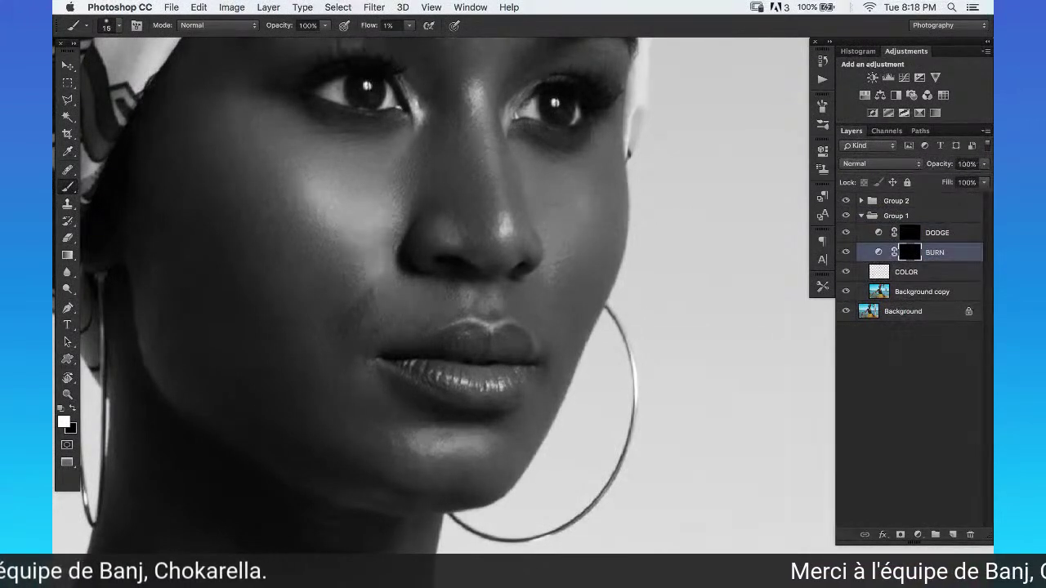
{"action": "left_click", "coordinate": [948, 217]}
{"action": "key", "text": "x"}
{"action": "key", "text": "bracketleft"}
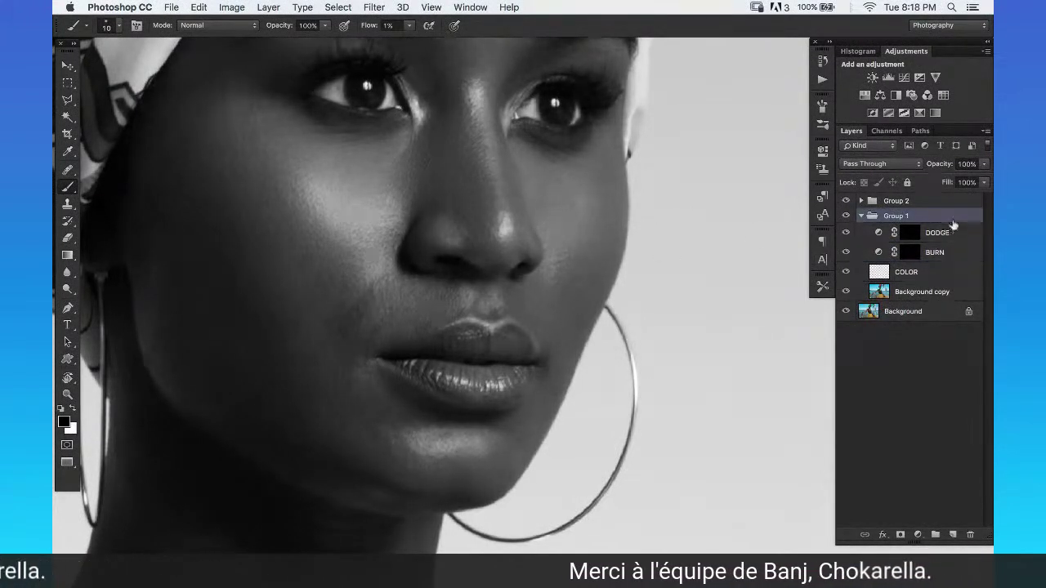
{"action": "left_click", "coordinate": [950, 232]}
{"action": "key", "text": "x"}
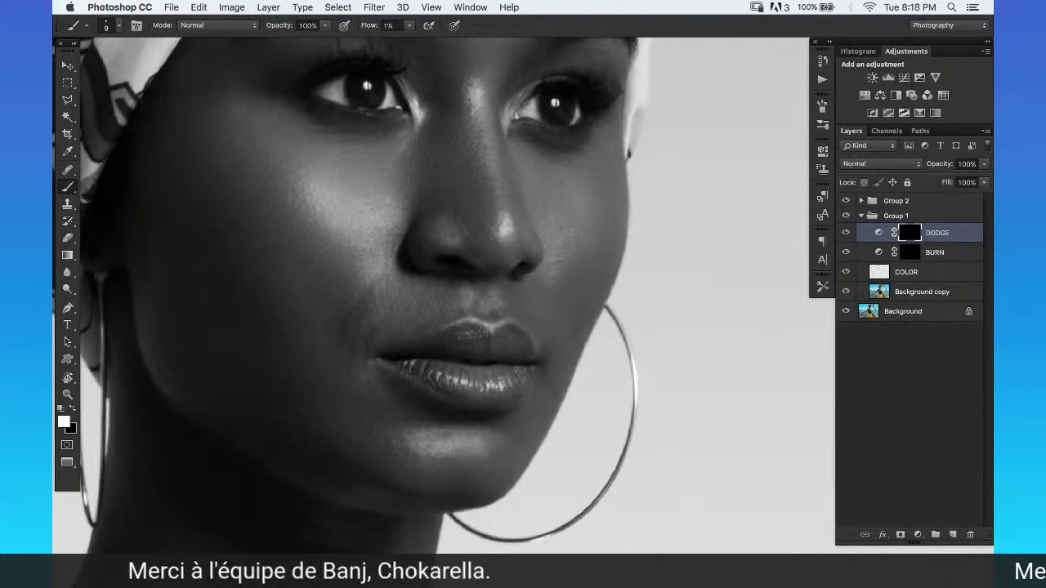
Zoom and rotate the view toward the eye, keeping the DODGE layer active for brushing.
{"action": "key", "text": "z"}
{"action": "left_click", "coordinate": [588, 231]}
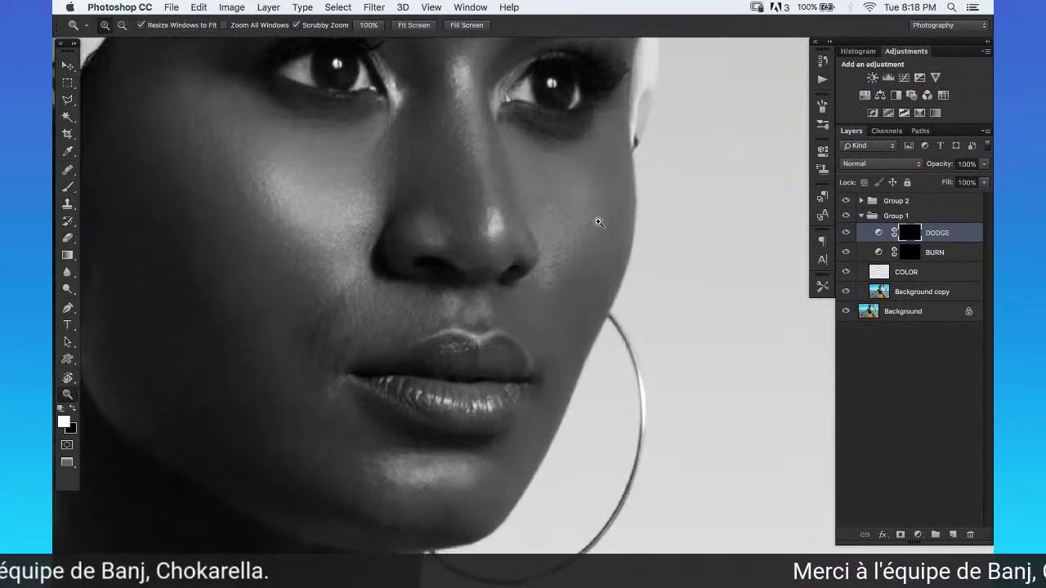
{"action": "key", "text": "b"}
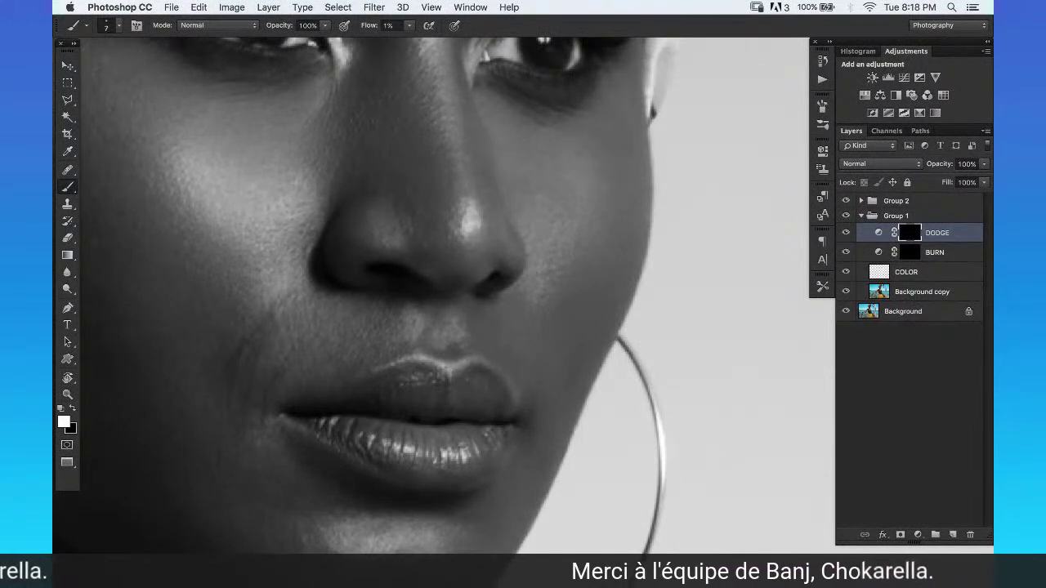
{"action": "left_click", "coordinate": [940, 253]}
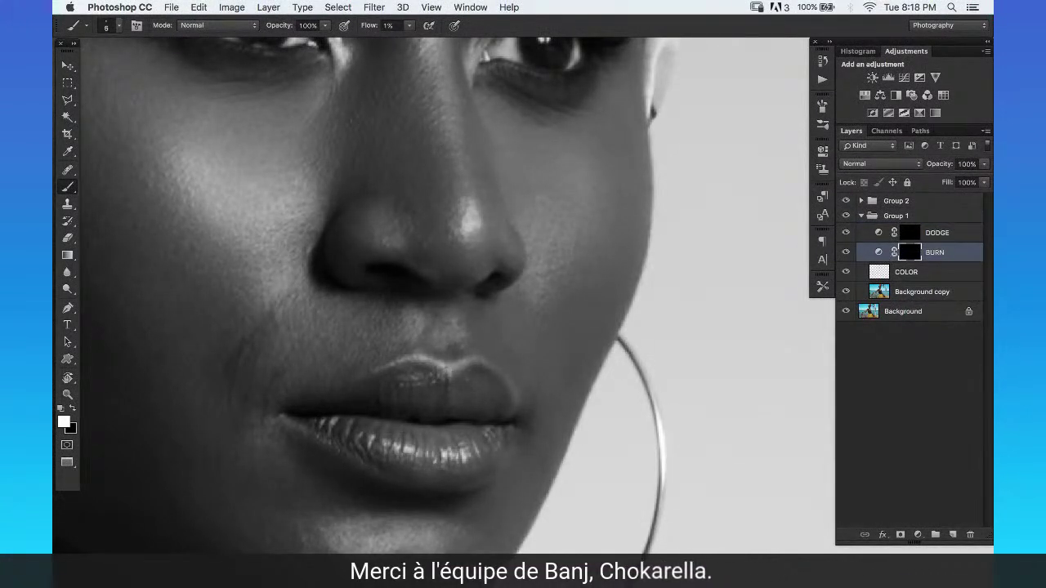
{"action": "left_click", "coordinate": [929, 234]}
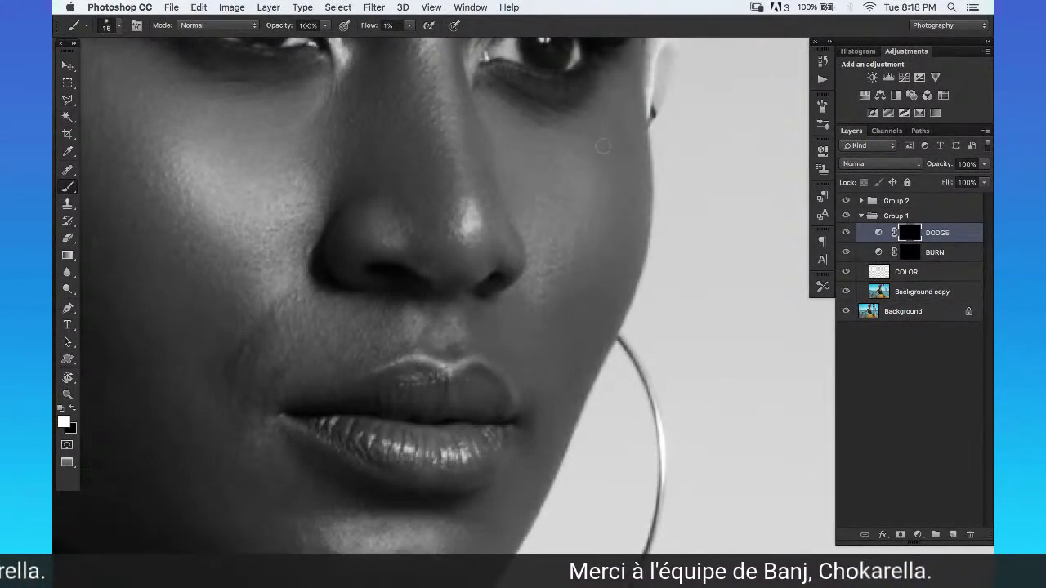
{"action": "key", "text": "z"}
{"action": "left_click", "coordinate": [583, 215], "text": "alt"}
{"action": "left_click", "coordinate": [695, 226], "text": "alt"}
{"action": "key", "text": "r"}
{"action": "mouse_move", "coordinate": [696, 227]}
{"action": "left_mouse_down"}
{"action": "mouse_move", "coordinate": [488, 100]}
{"action": "mouse_move", "coordinate": [491, 248]}
{"action": "mouse_move", "coordinate": [521, 264]}
{"action": "left_mouse_up"}
{"action": "key", "text": "z"}
{"action": "key", "text": "r"}
{"action": "left_click_drag", "start_coordinate": [675, 243], "coordinate": [635, 163]}
{"action": "key", "text": "b"}
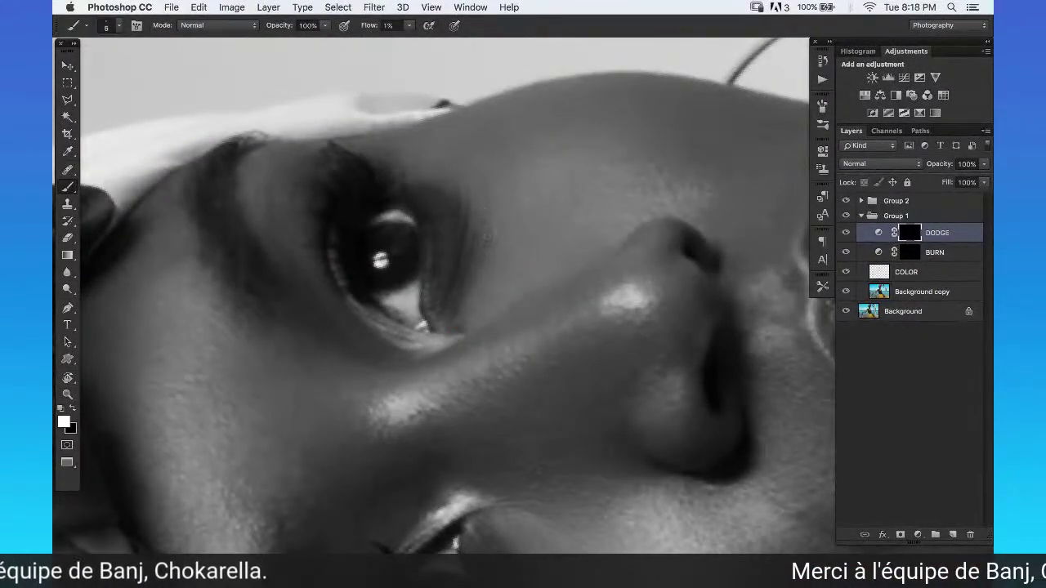
Lighten under the eye and along the nose on DODGE with a size 3–4 brush, rotating the view.
{"action": "scroll", "coordinate": [445, 295], "scroll_direction": "down", "scroll_amount": 3}
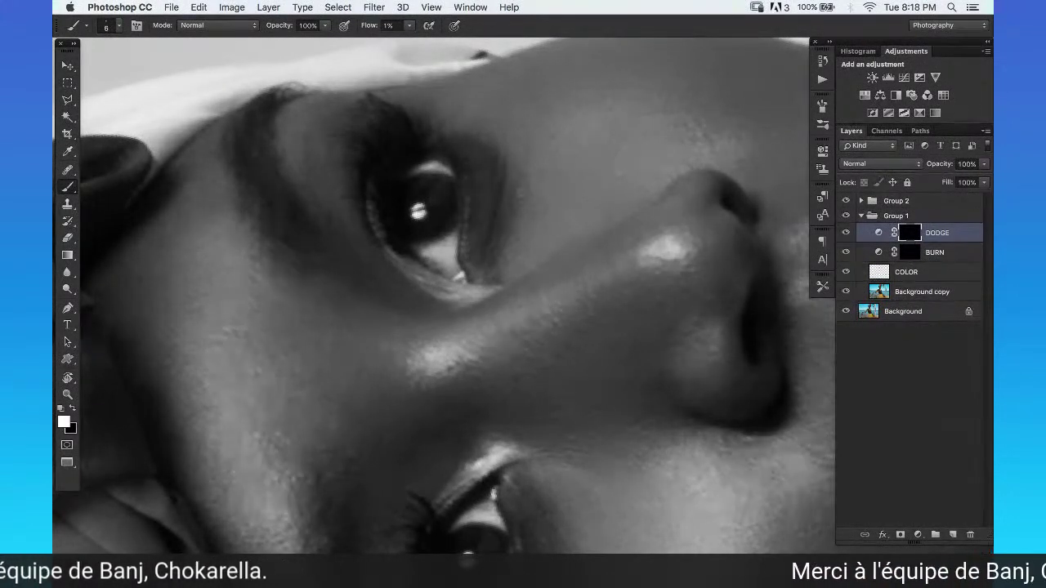
{"action": "left_click_drag", "start_coordinate": [697, 183], "coordinate": [694, 310]}
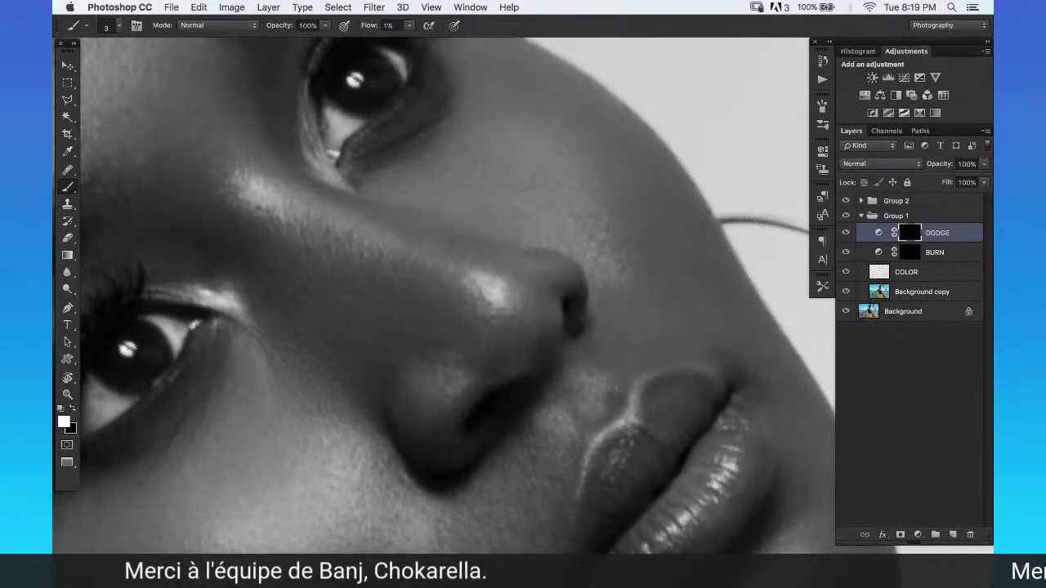
{"action": "key", "text": "bracketleft"}
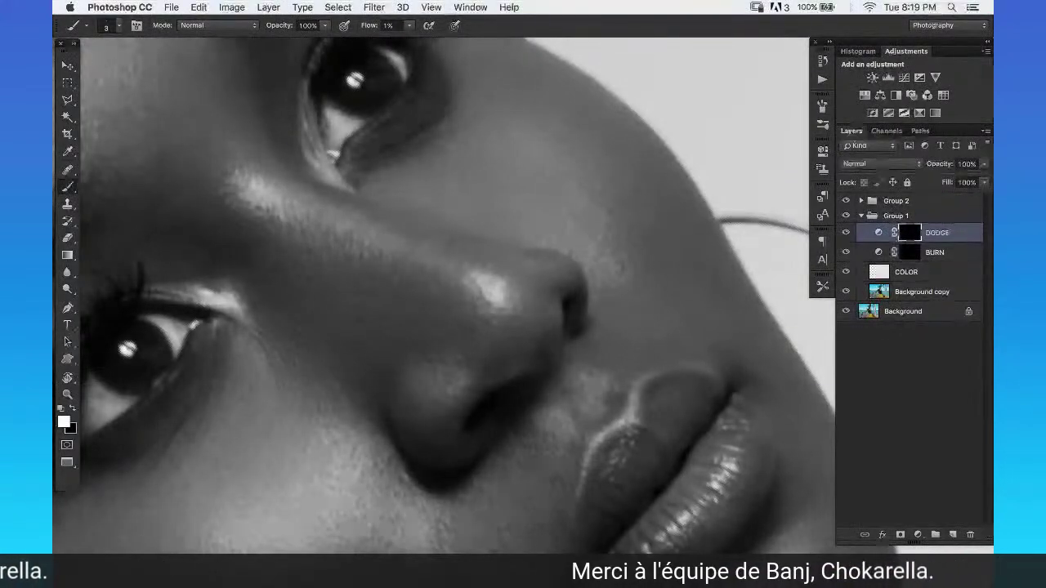
{"action": "key", "text": "bracketright"}
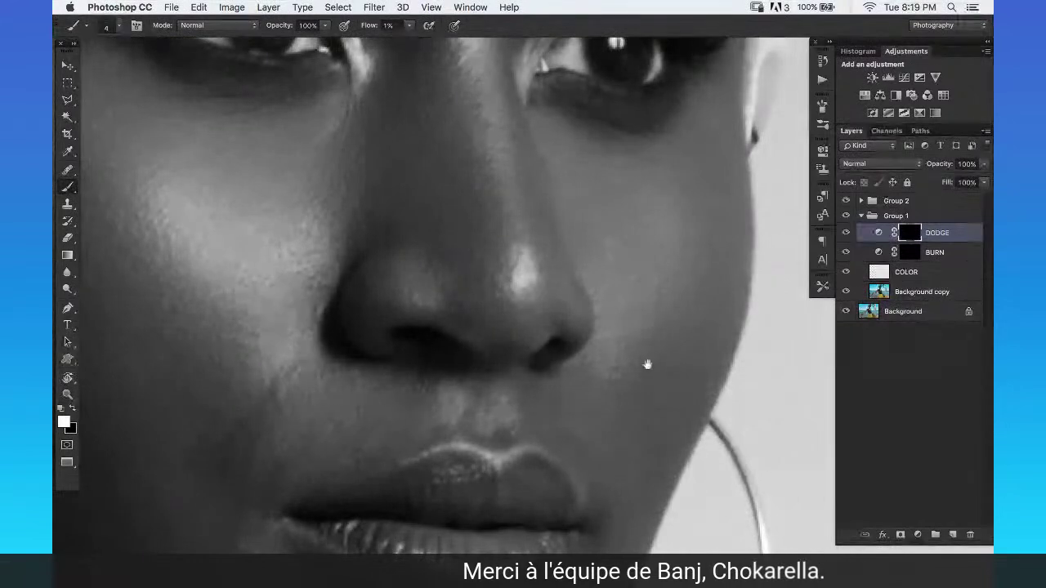
{"action": "left_click_drag", "start_coordinate": [642, 362], "coordinate": [637, 245]}
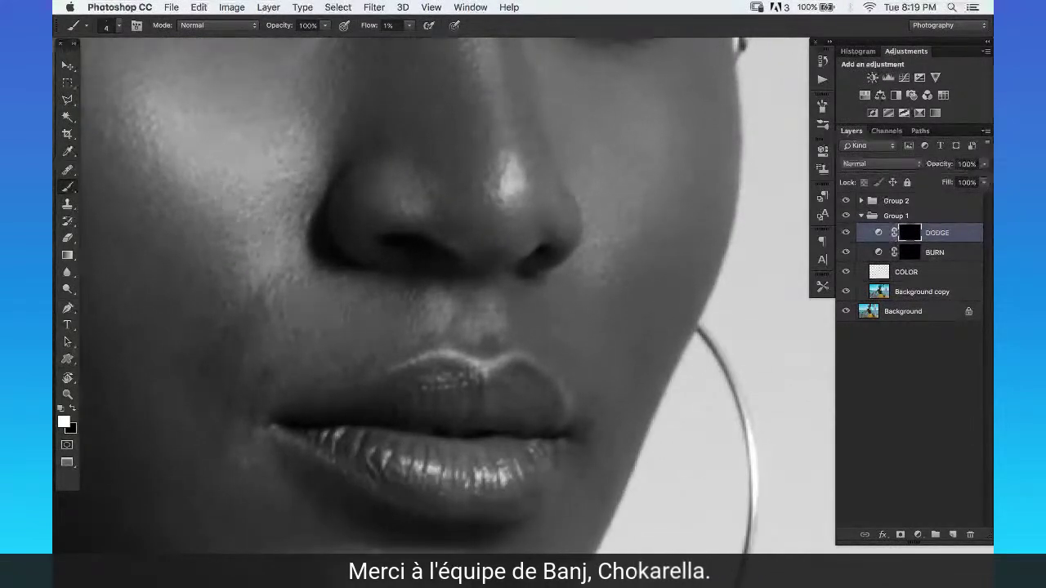
Lighten the cheek beside the nose on the DODGE layer with brush sizes 7–9.
{"action": "key", "text": "z"}
{"action": "left_click", "coordinate": [582, 274], "text": "alt"}
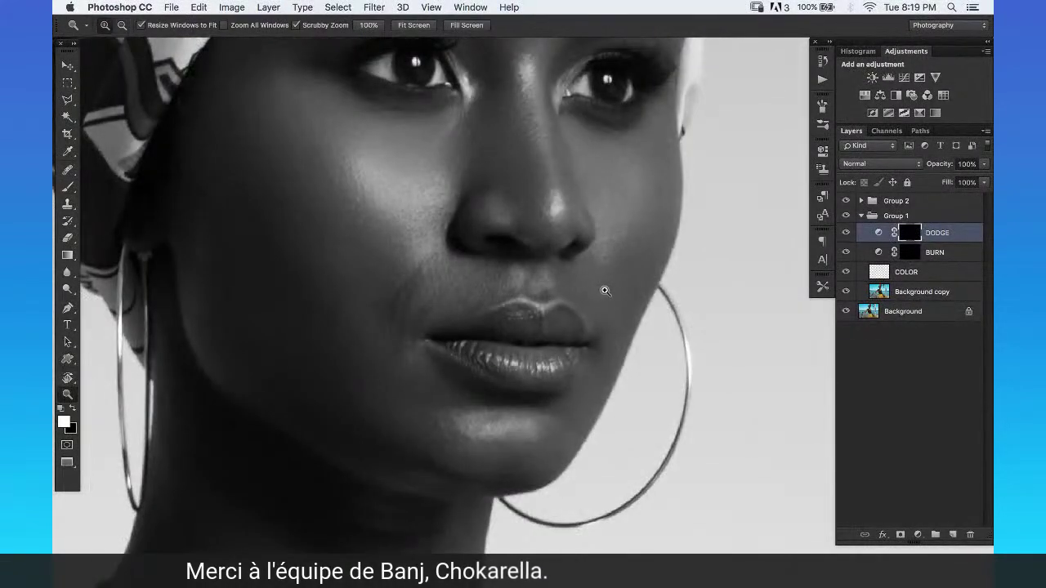
{"action": "left_click", "coordinate": [633, 252]}
{"action": "key", "text": "b"}
{"action": "key", "text": "bracketright"}
{"action": "key", "text": "bracketright"}
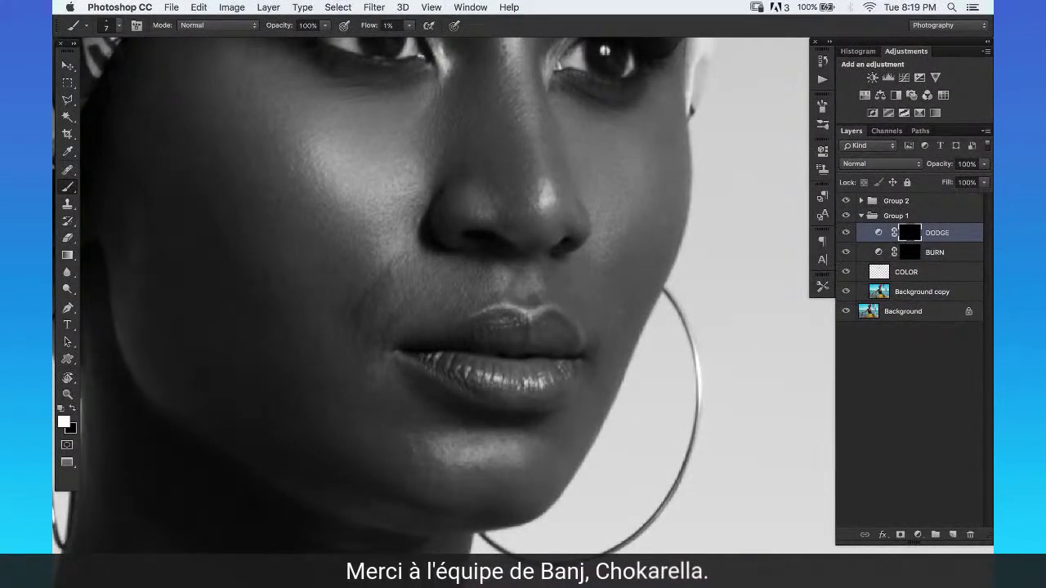
{"action": "key", "text": "alt+bracketleft"}
{"action": "key", "text": "bracketright"}
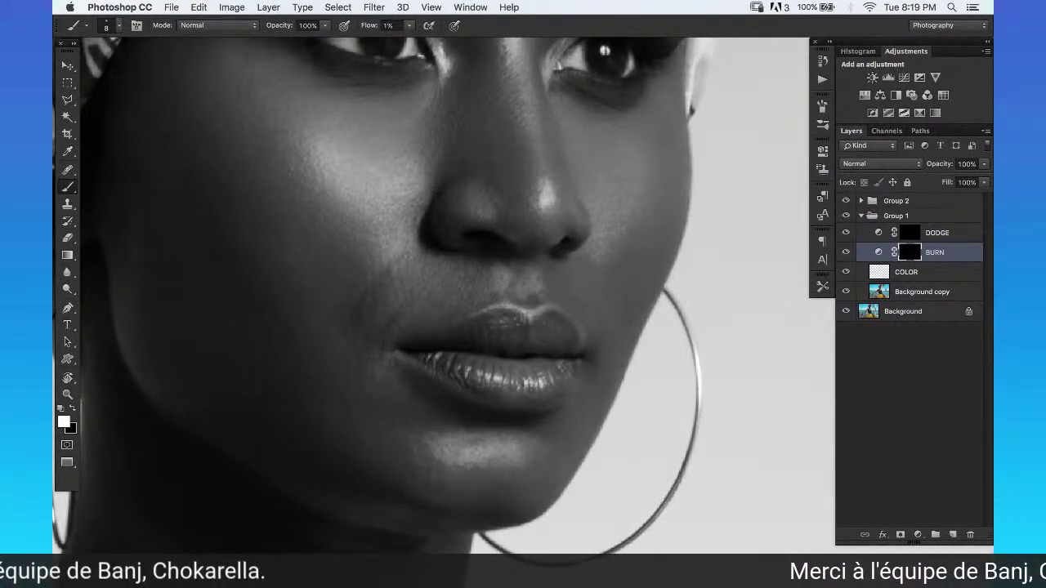
{"action": "key", "text": "bracketright"}
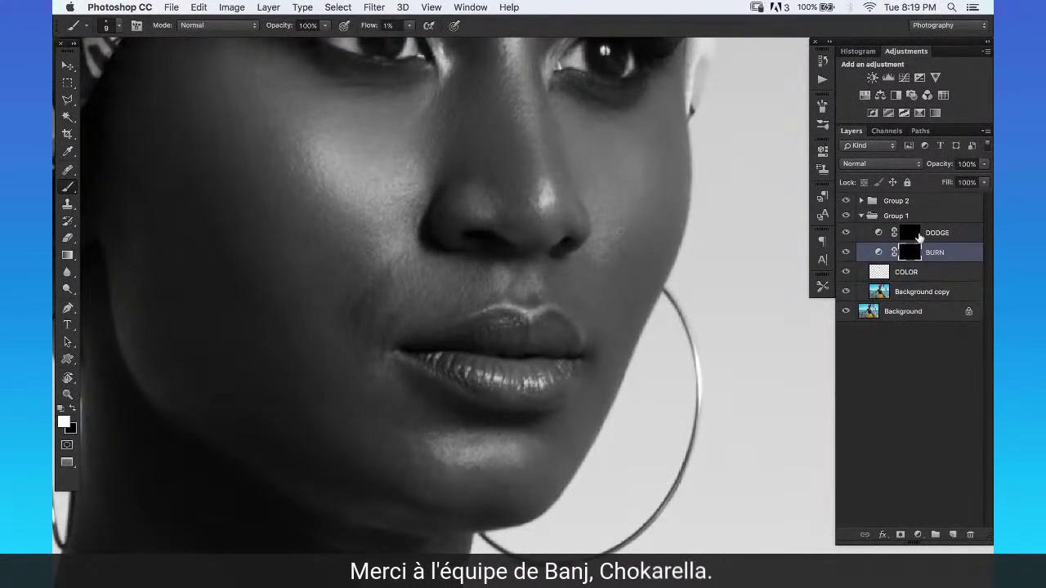
{"action": "left_click", "coordinate": [941, 233]}
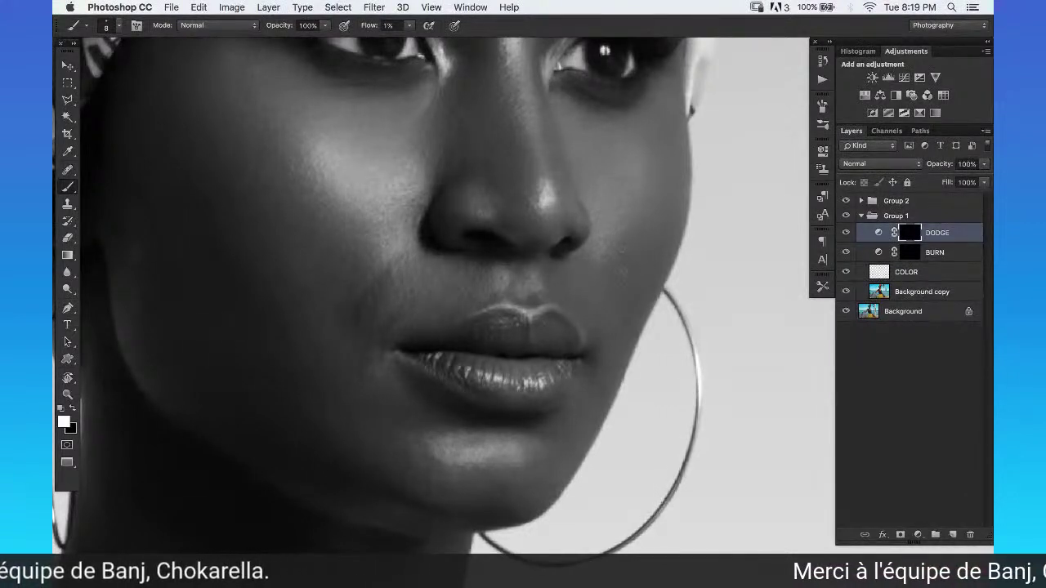
{"action": "left_click", "coordinate": [879, 233]}
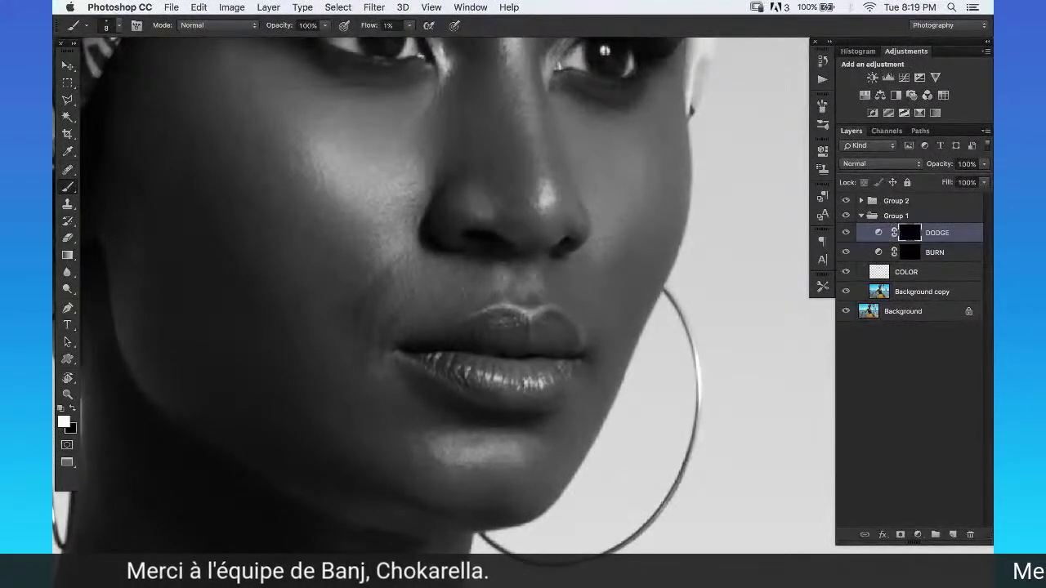
Finish with a size-15 brush, then bring Adobe Bridge forward through Mission Control.
{"action": "key", "text": "bracketright"}
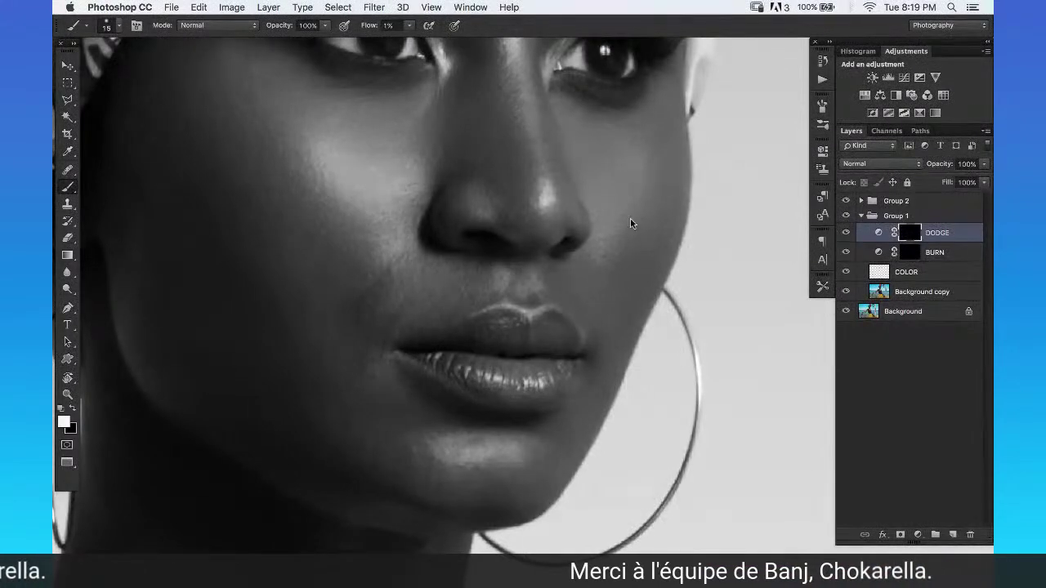
{"action": "key", "text": "ctrl+Up"}
{"action": "left_click", "coordinate": [156, 392]}
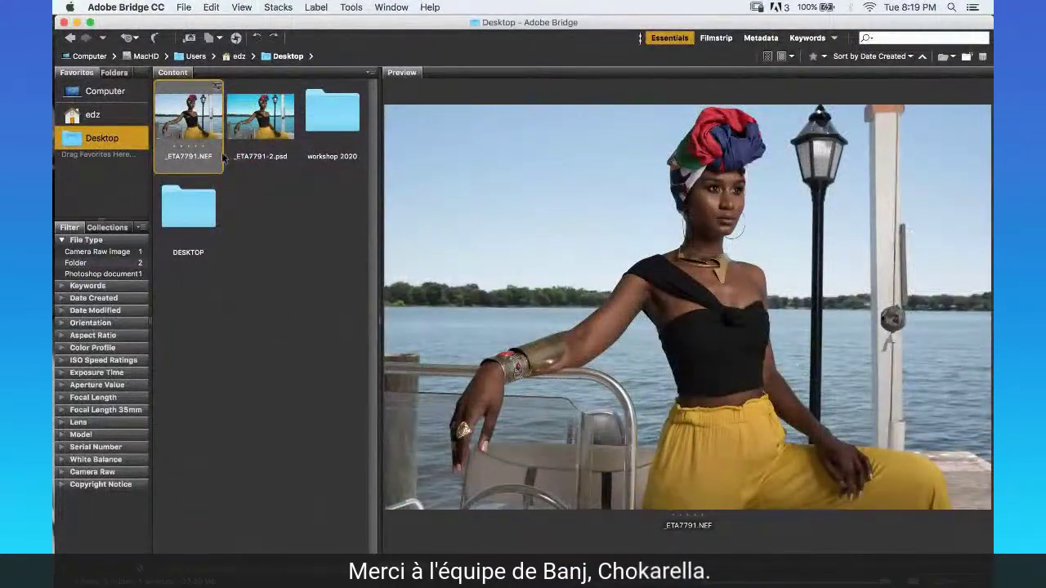
Preview As.jpg full screen from the workshop 2020 folder, then switch back to Photoshop.
{"action": "left_click", "coordinate": [333, 117]}
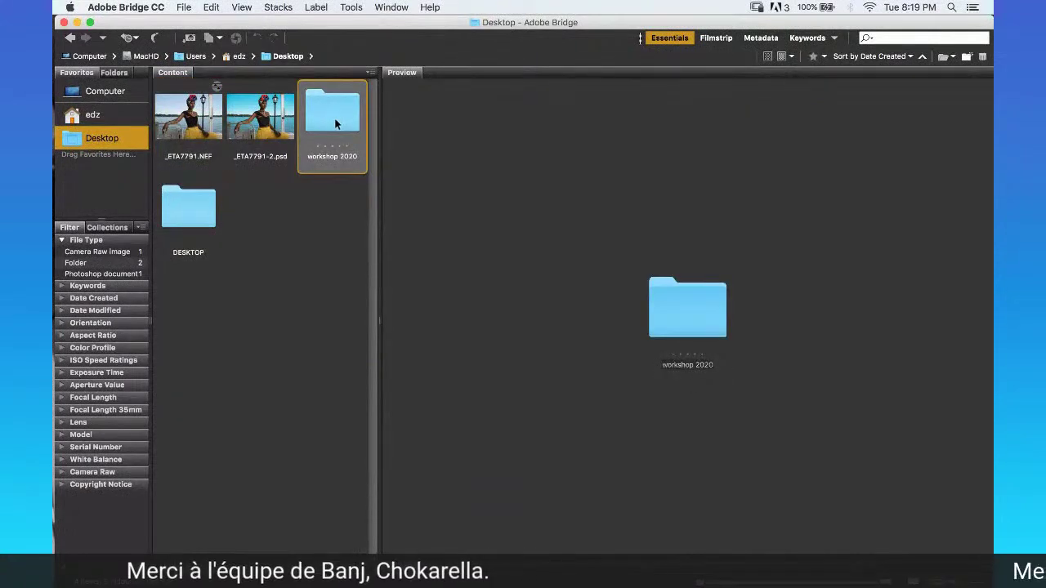
{"action": "double_click", "coordinate": [335, 123]}
{"action": "key", "text": "Right"}
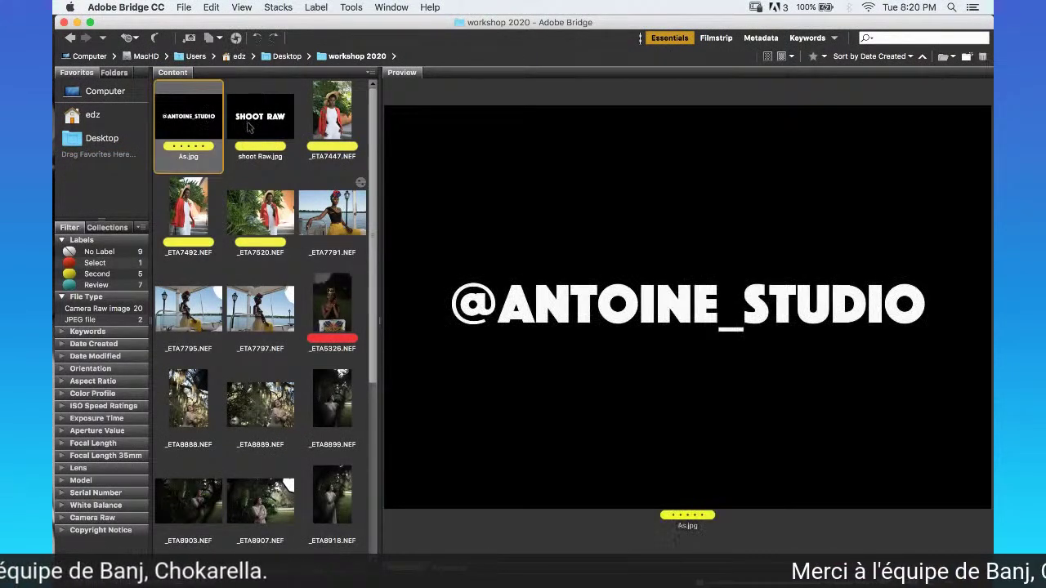
{"action": "key", "text": "space"}
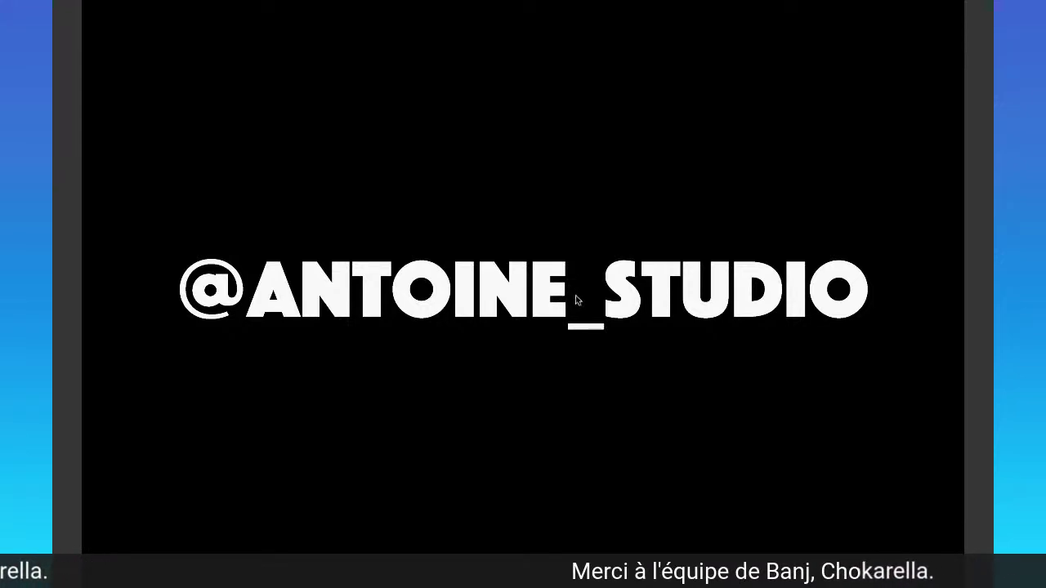
{"action": "key", "text": "space"}
{"action": "key", "text": "ctrl+Up"}
{"action": "left_click", "coordinate": [490, 246]}
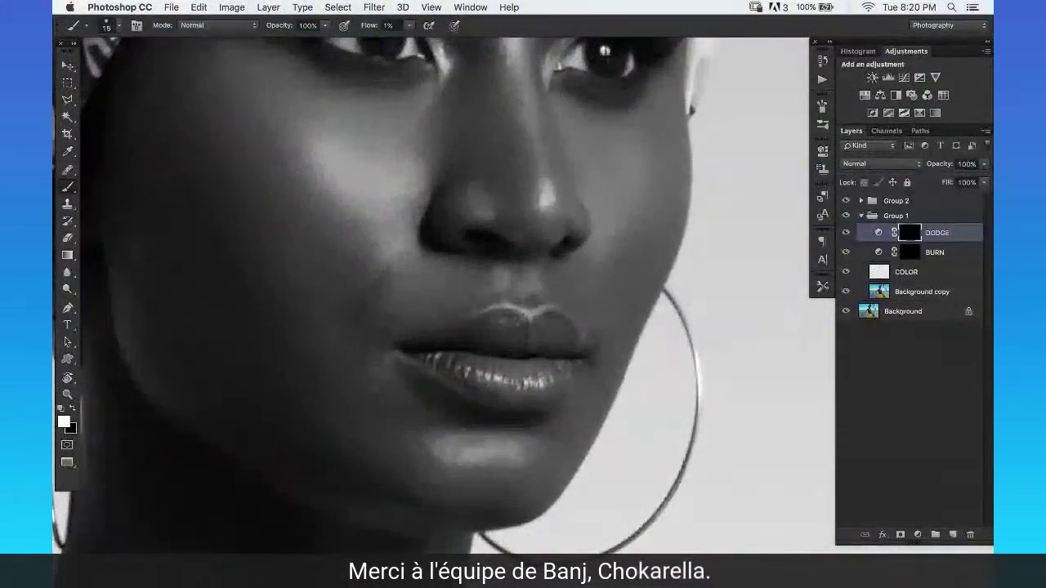
Dodge and burn around the eyes, alternating BURN and DODGE with brush sizes 7–15.
{"action": "left_click", "coordinate": [936, 252]}
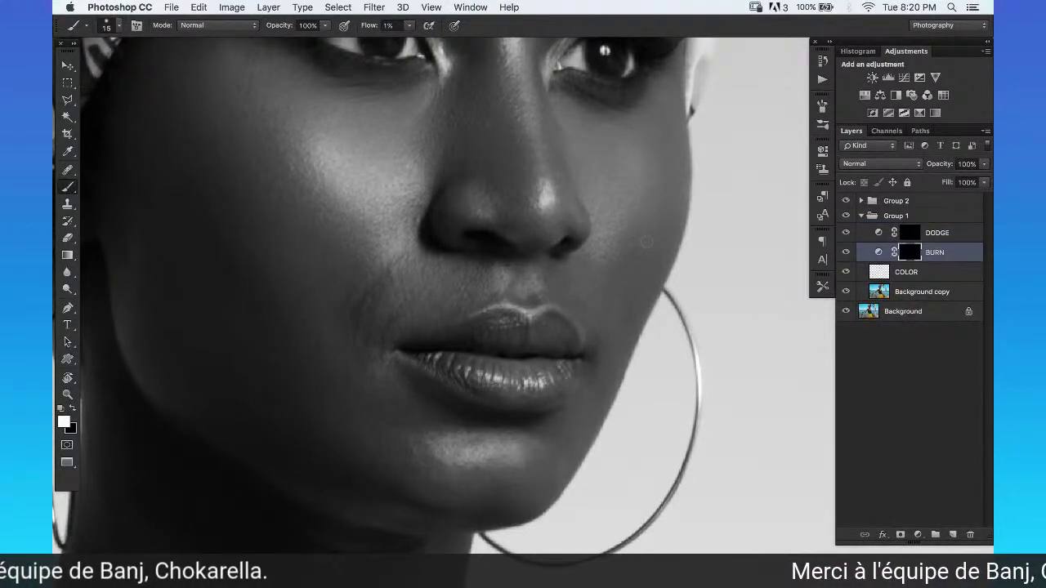
{"action": "left_click", "coordinate": [873, 237]}
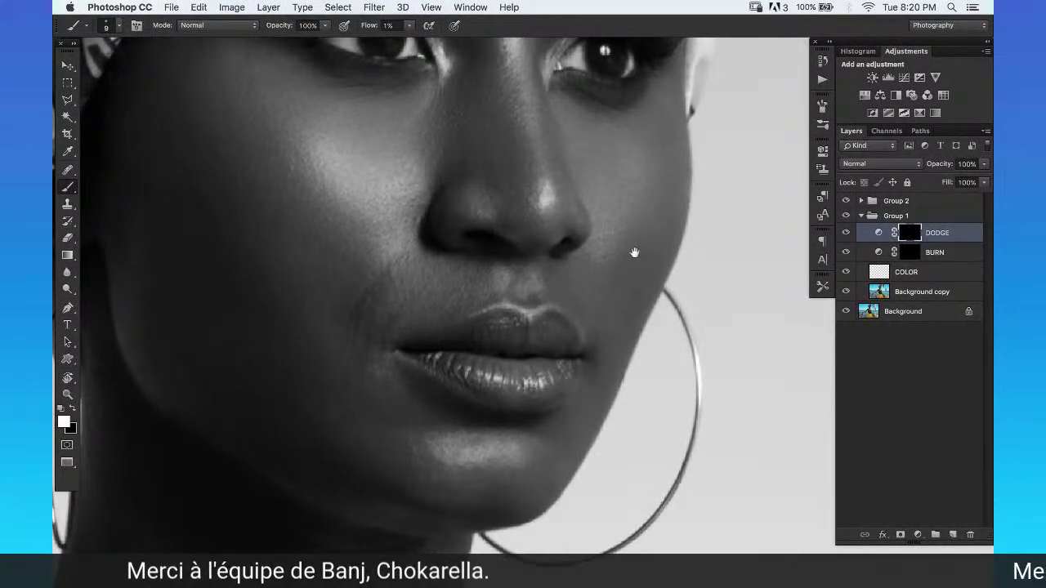
{"action": "left_click_drag", "start_coordinate": [634, 253], "coordinate": [589, 310]}
{"action": "left_click", "coordinate": [936, 252]}
{"action": "key", "text": "bracketleft"}
{"action": "key", "text": "bracketleft"}
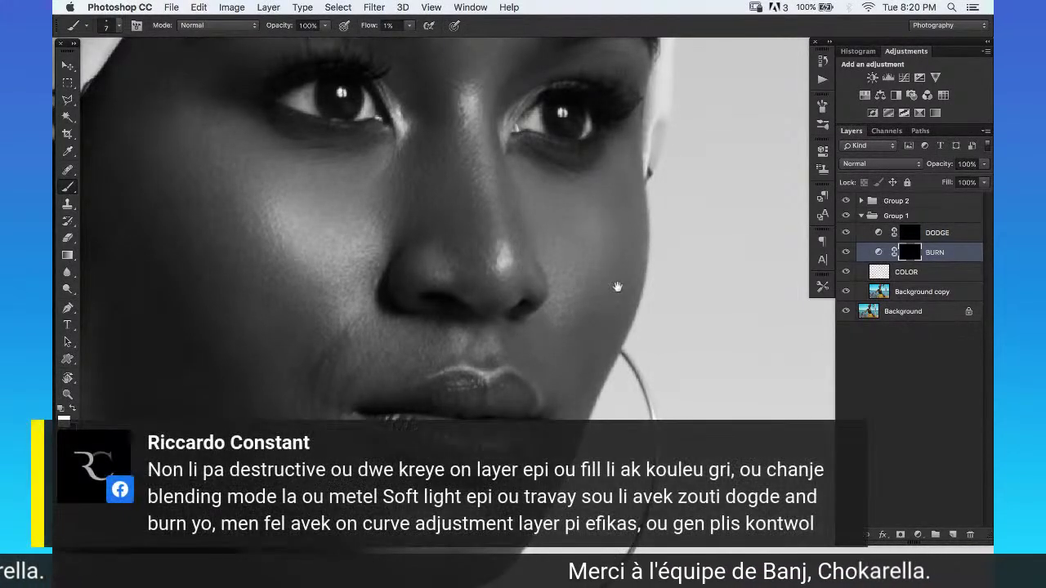
{"action": "left_click_drag", "start_coordinate": [618, 296], "coordinate": [611, 330]}
{"action": "key", "text": "bracketright"}
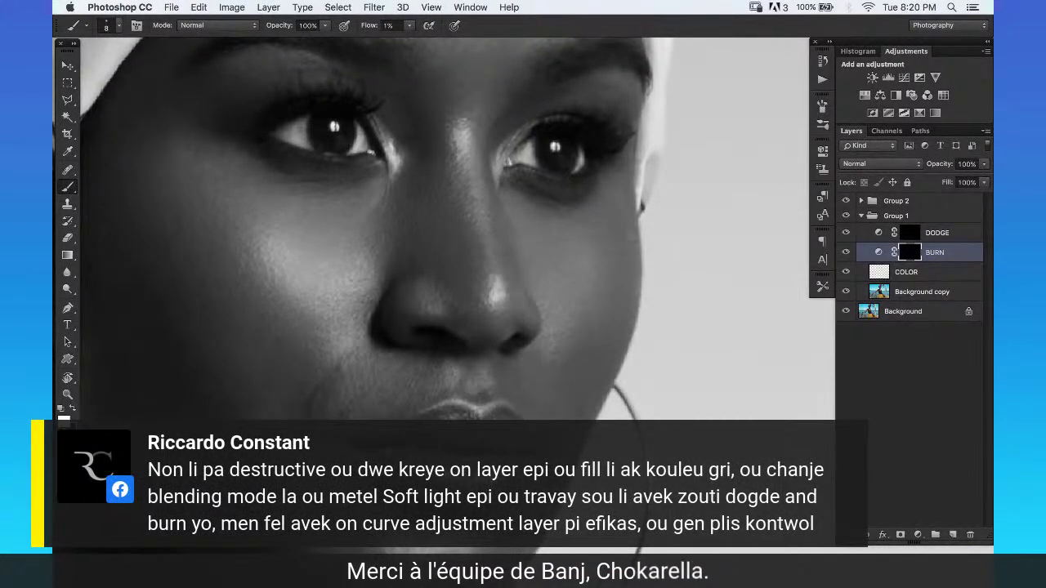
{"action": "key", "text": "alt+bracketright"}
{"action": "key", "text": "bracketright"}
{"action": "key", "text": "bracketright"}
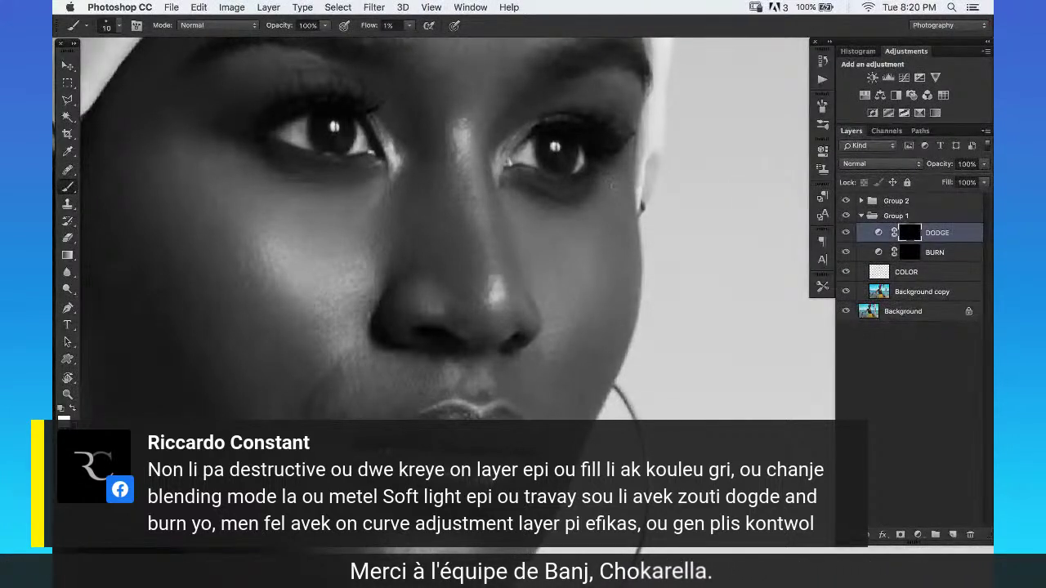
{"action": "key", "text": "bracketright"}
{"action": "scroll", "coordinate": [609, 196], "scroll_direction": "left", "scroll_amount": 3}
{"action": "key", "text": "bracketleft"}
{"action": "key", "text": "bracketleft"}
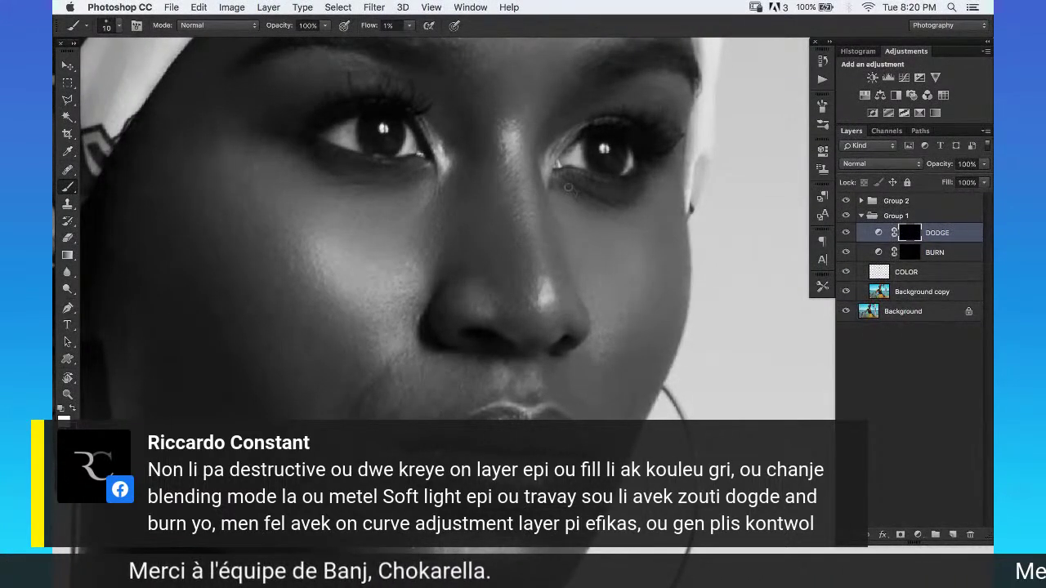
{"action": "left_click_drag", "start_coordinate": [494, 245], "coordinate": [581, 245]}
{"action": "key", "text": "bracketleft"}
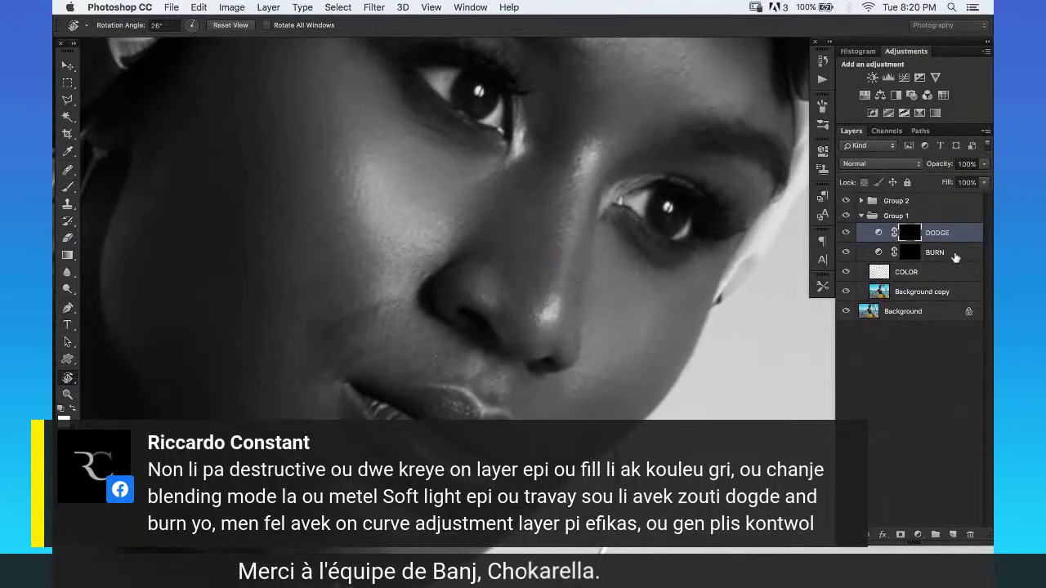
Zoom in on the nose and lighten the rim of the right nostril on DODGE.
{"action": "key", "text": "alt+bracketleft"}
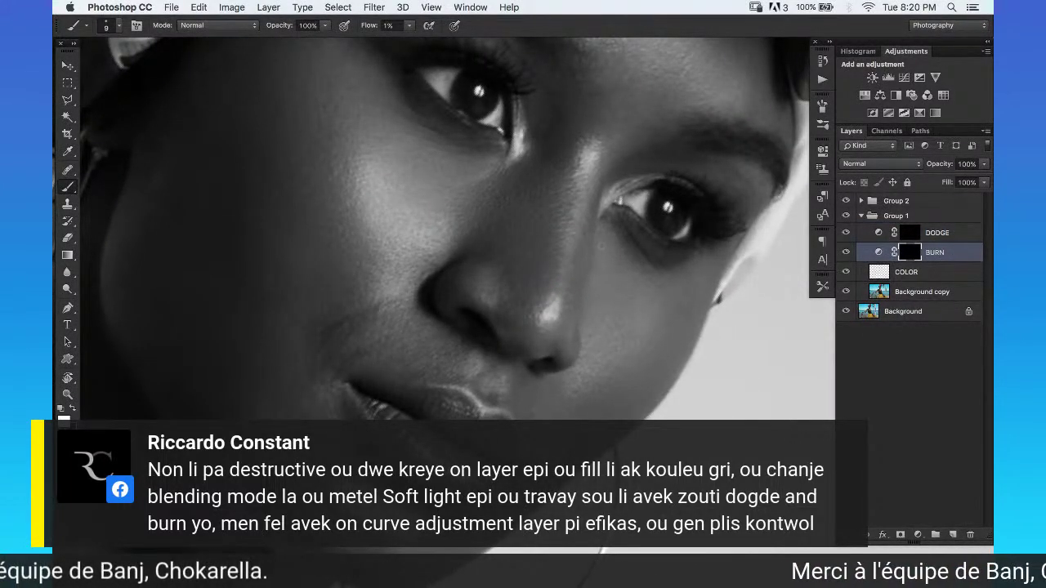
{"action": "key", "text": "bracketright"}
{"action": "key", "text": "bracketleft"}
{"action": "key", "text": "super+minus"}
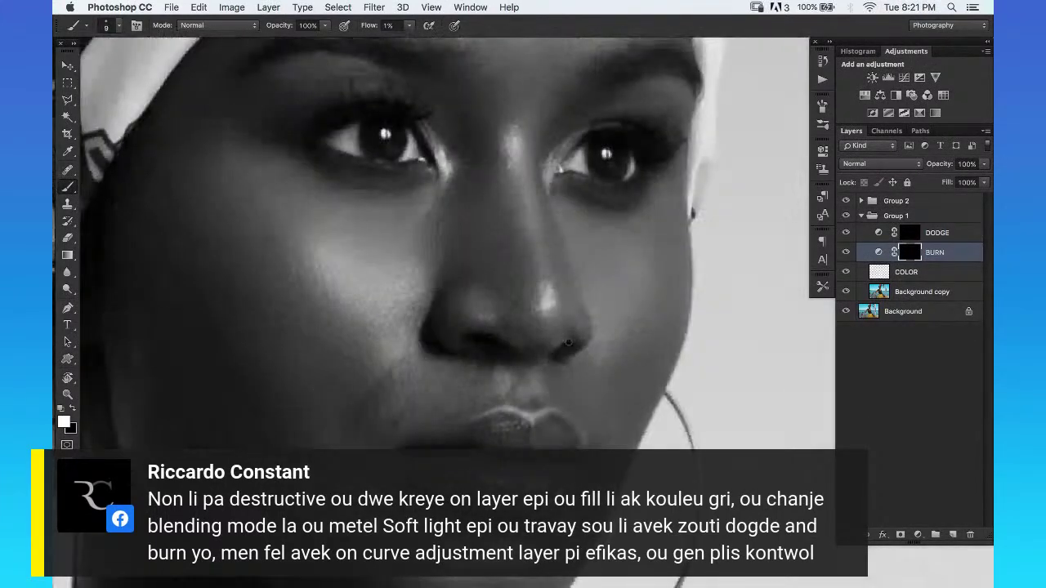
{"action": "left_click", "coordinate": [938, 233]}
{"action": "key", "text": "z"}
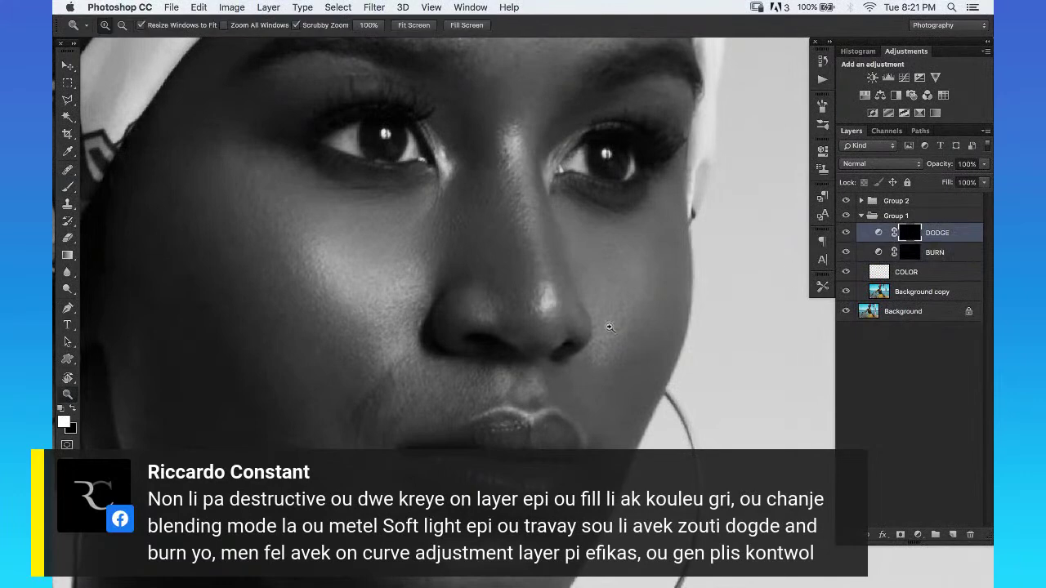
{"action": "left_click", "coordinate": [543, 308]}
{"action": "key", "text": "b"}
{"action": "left_click_drag", "start_coordinate": [567, 302], "coordinate": [575, 252]}
{"action": "key", "text": "bracketleft"}
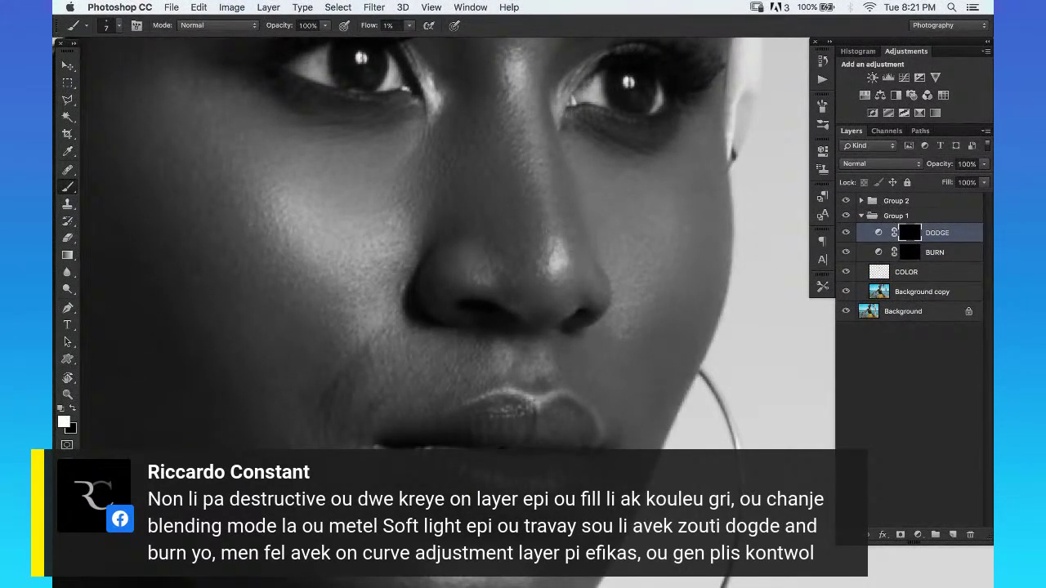
{"action": "left_click_drag", "start_coordinate": [545, 292], "coordinate": [576, 326]}
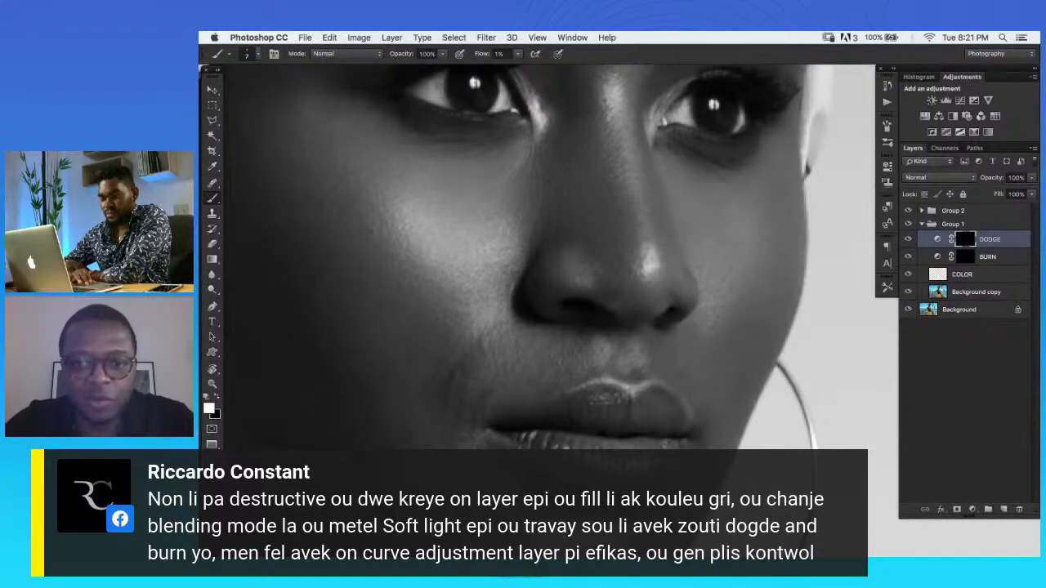
Refine dodging and burning along the nose bridge with the view tilted about 63 degrees.
{"action": "left_click", "coordinate": [987, 257]}
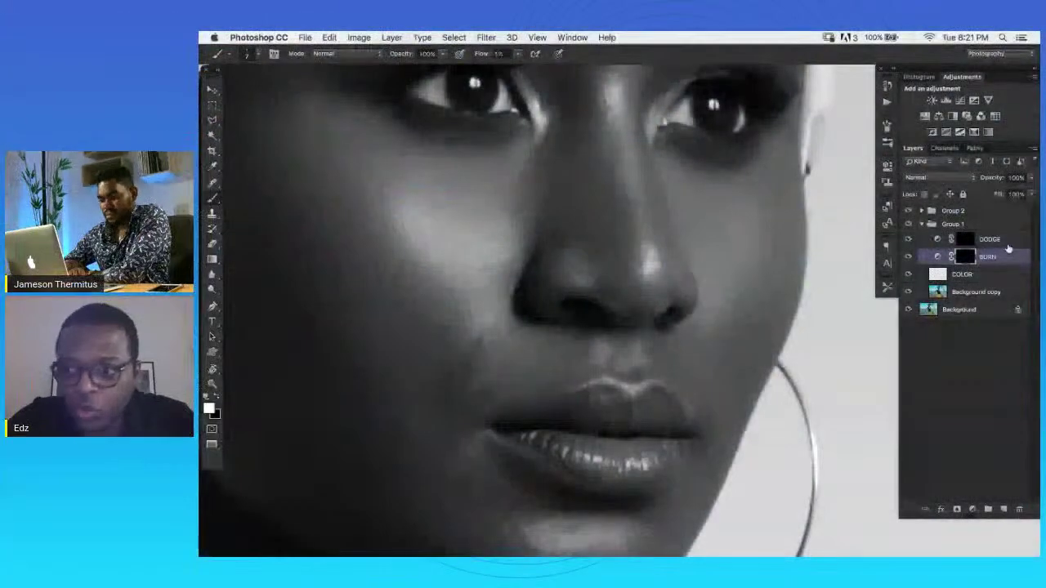
{"action": "left_click", "coordinate": [989, 238]}
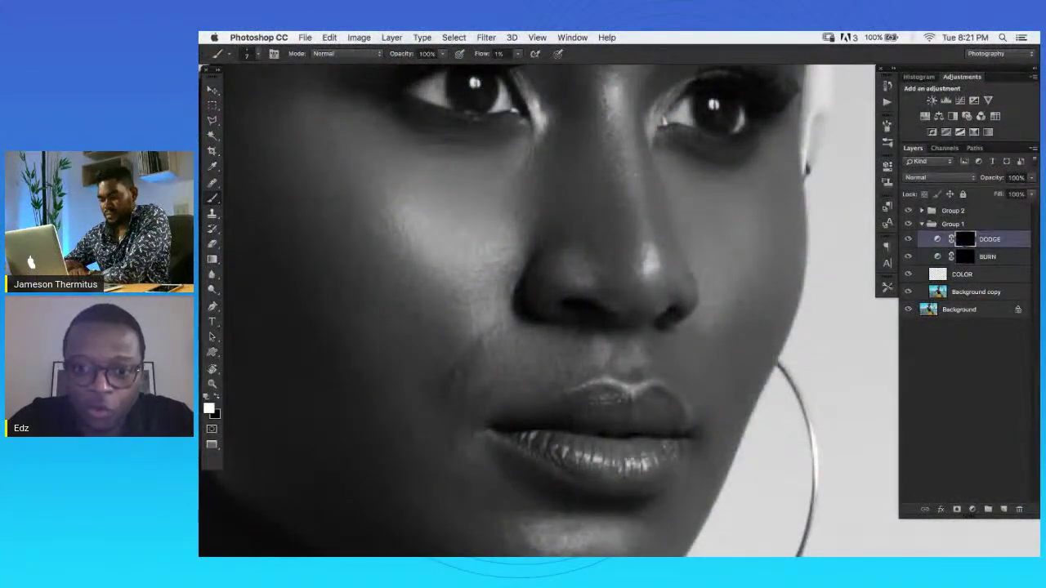
{"action": "key", "text": "bracketleft"}
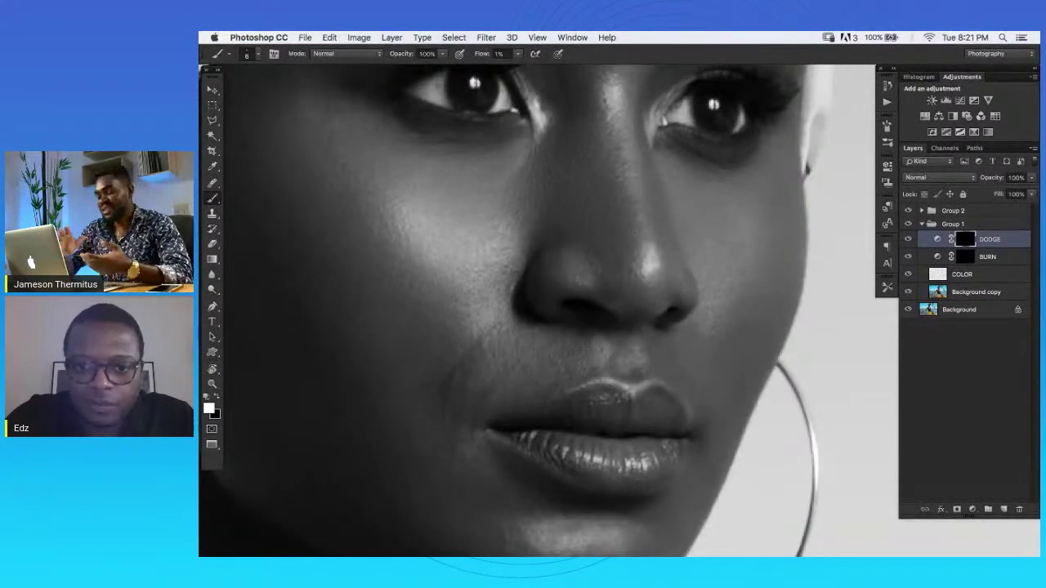
{"action": "key", "text": "r"}
{"action": "left_click_drag", "start_coordinate": [777, 283], "coordinate": [996, 272]}
{"action": "left_click", "coordinate": [1005, 257]}
{"action": "key", "text": "b"}
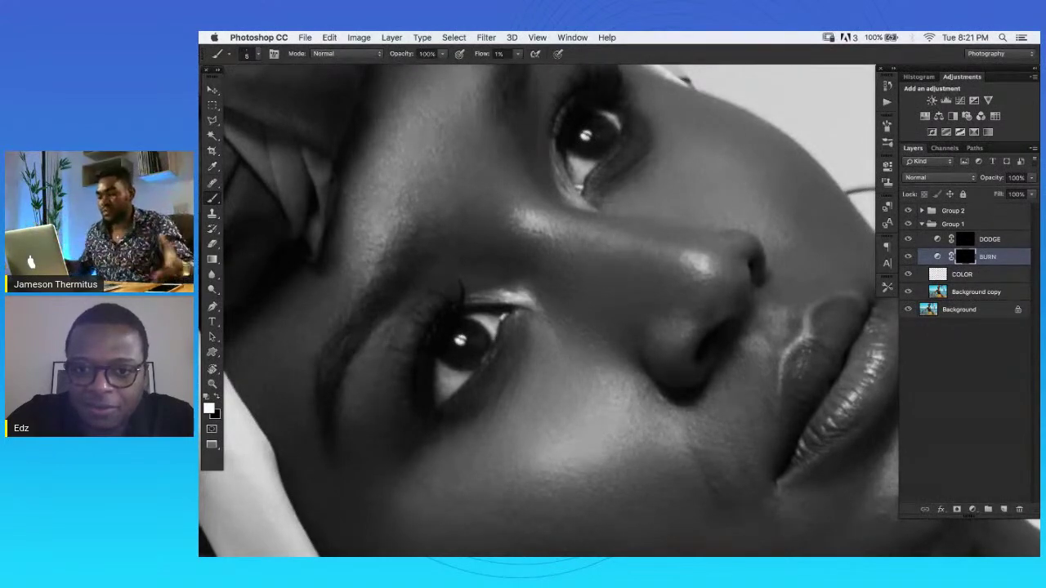
{"action": "left_click", "coordinate": [990, 239]}
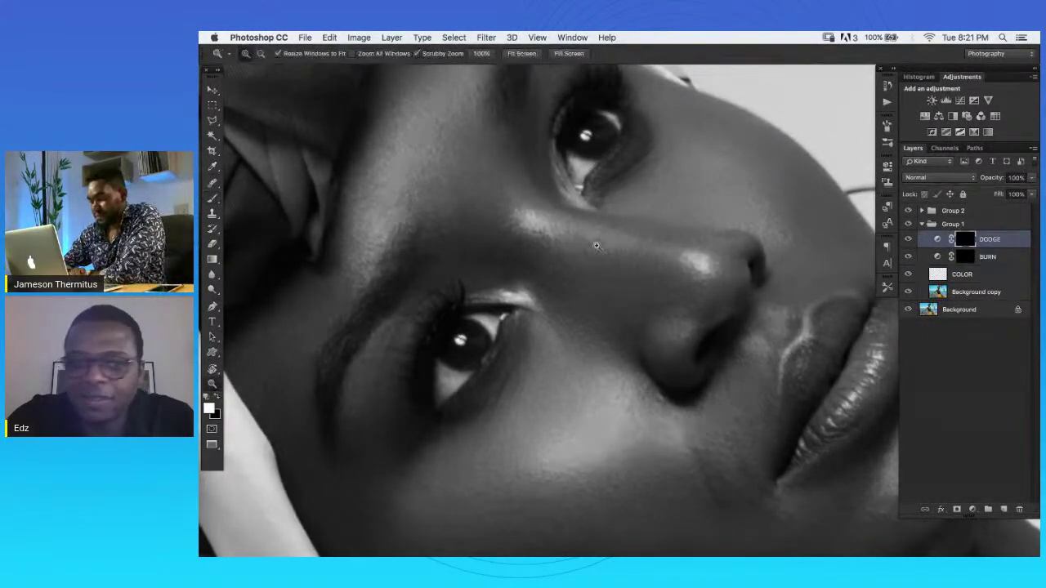
{"action": "left_click", "coordinate": [596, 241], "text": "ctrl"}
{"action": "key", "text": "bracketleft"}
{"action": "key", "text": "bracketleft"}
{"action": "key", "text": "bracketleft"}
{"action": "key", "text": "bracketleft"}
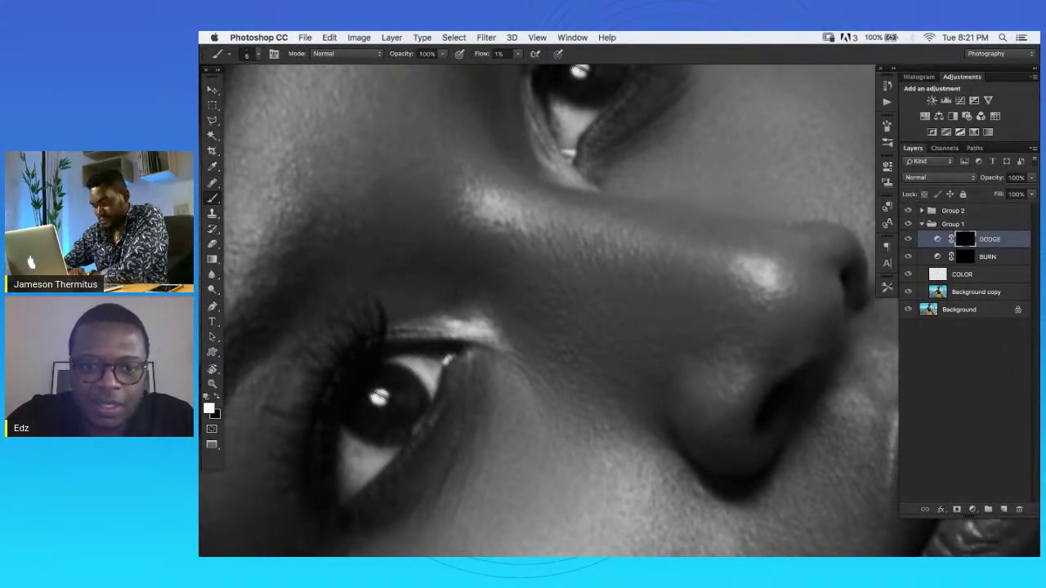
Zoom out to the whole face and hide Group 2 to see the colour portrait.
{"action": "key", "text": "ctrl+minus"}
{"action": "key", "text": "z"}
{"action": "left_click", "coordinate": [679, 211], "text": "alt"}
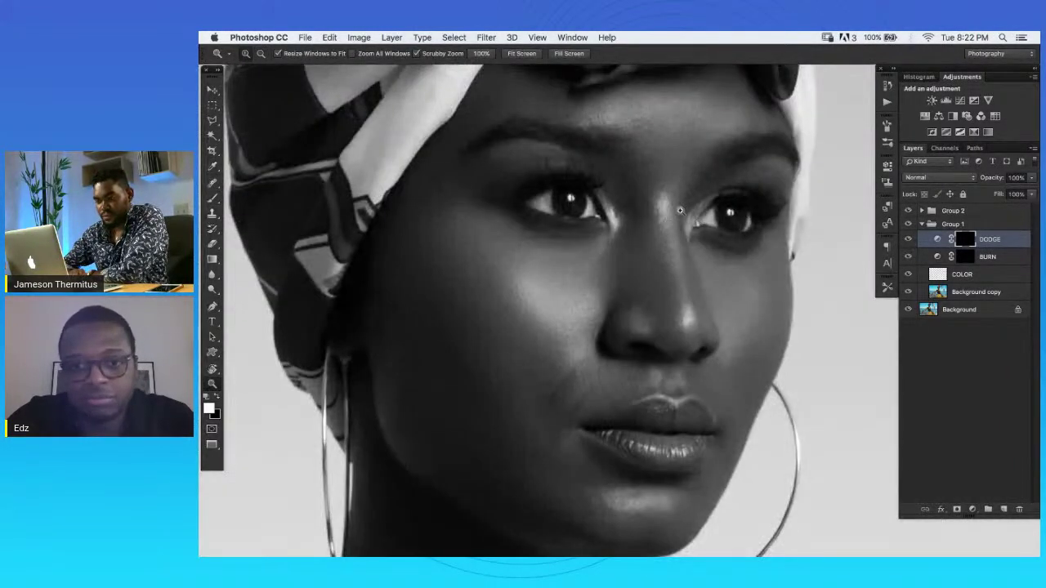
{"action": "left_click", "coordinate": [680, 211]}
{"action": "left_click", "coordinate": [908, 210]}
{"action": "left_click", "coordinate": [960, 287]}
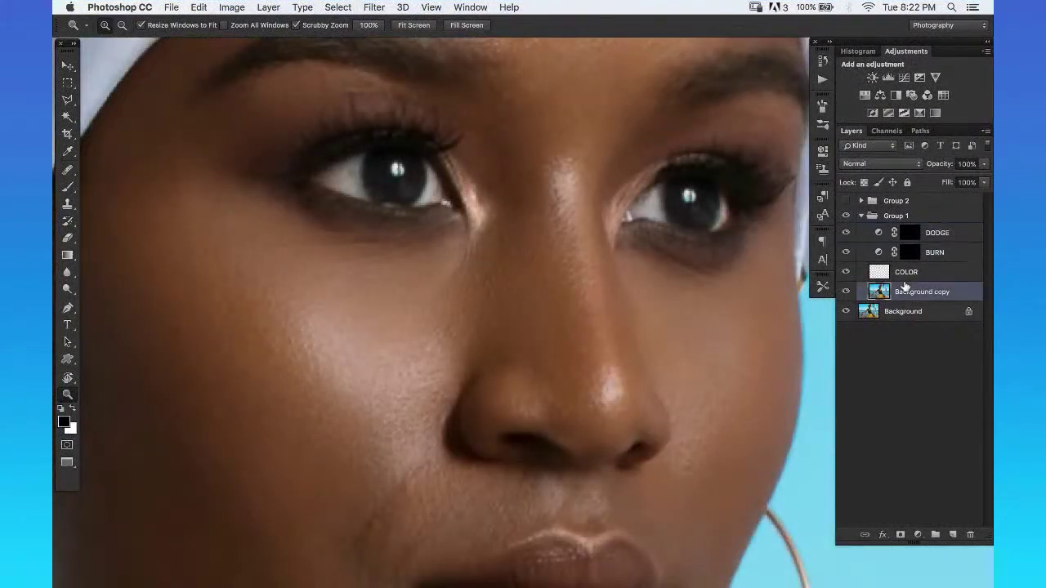
Toggle Group 1 off and on at full-figure zoom to compare before and after retouching.
{"action": "key", "text": "j"}
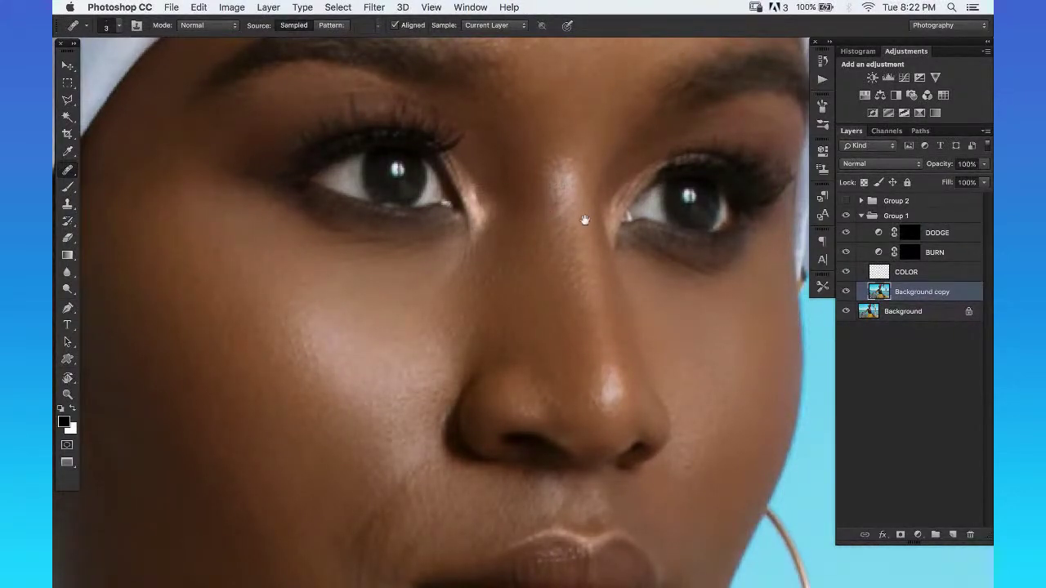
{"action": "key", "text": "z"}
{"action": "scroll", "coordinate": [563, 237], "scroll_direction": "down", "scroll_amount": 5}
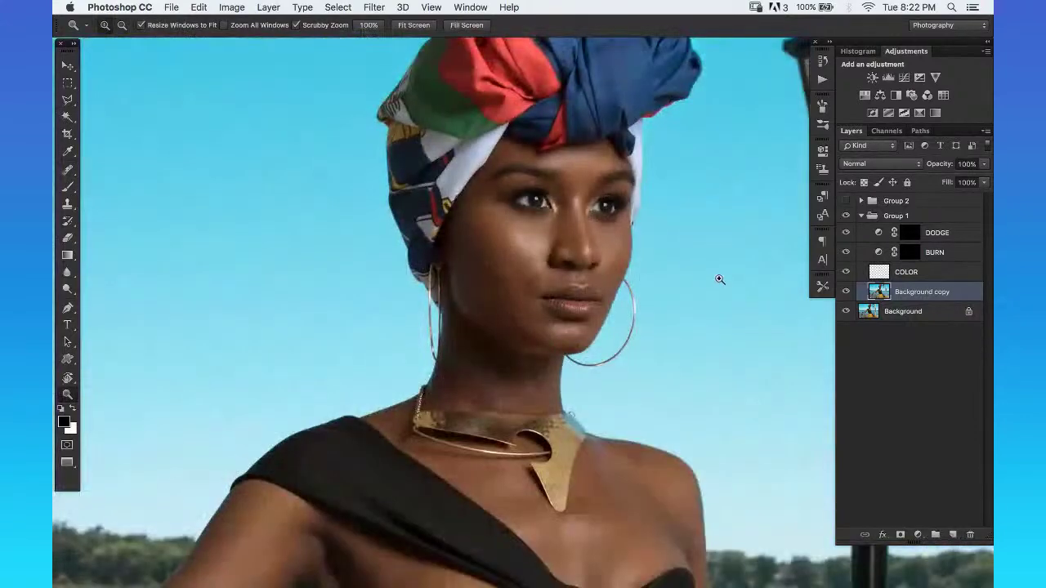
{"action": "left_click", "coordinate": [846, 216]}
{"action": "left_click", "coordinate": [846, 216]}
{"action": "key", "text": "super+minus"}
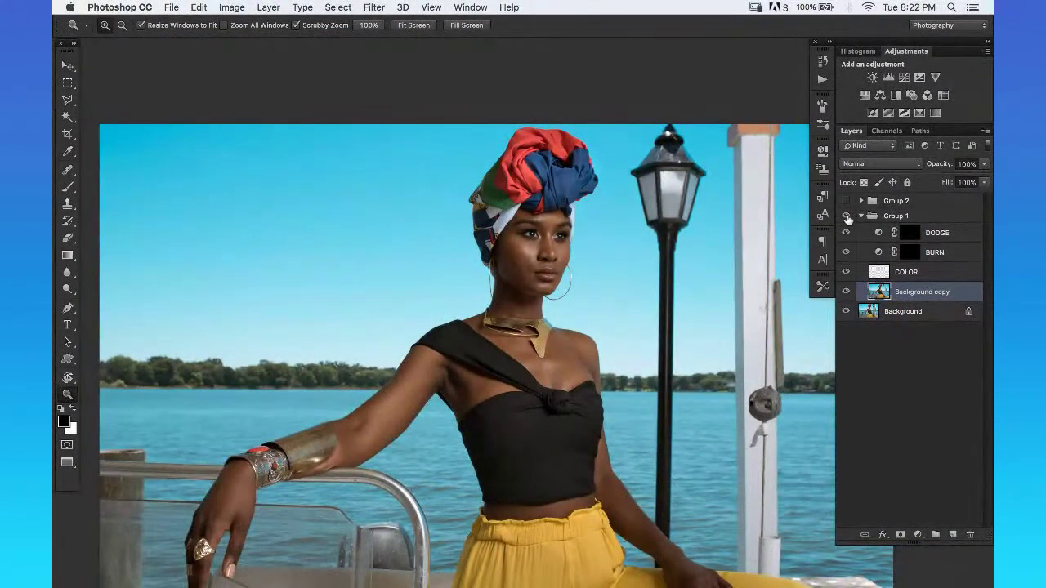
{"action": "left_click", "coordinate": [846, 216]}
{"action": "left_click", "coordinate": [846, 216]}
Show Group 2 again and select the DODGE layer with a white brush.
{"action": "left_click", "coordinate": [846, 201]}
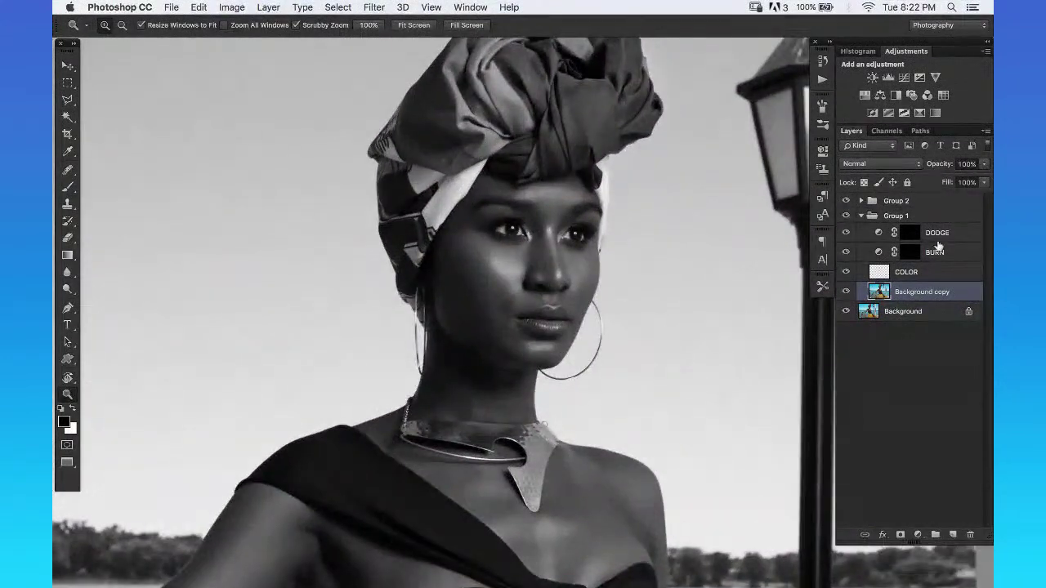
{"action": "left_click", "coordinate": [936, 232]}
{"action": "key", "text": "b"}
{"action": "key", "text": "x"}
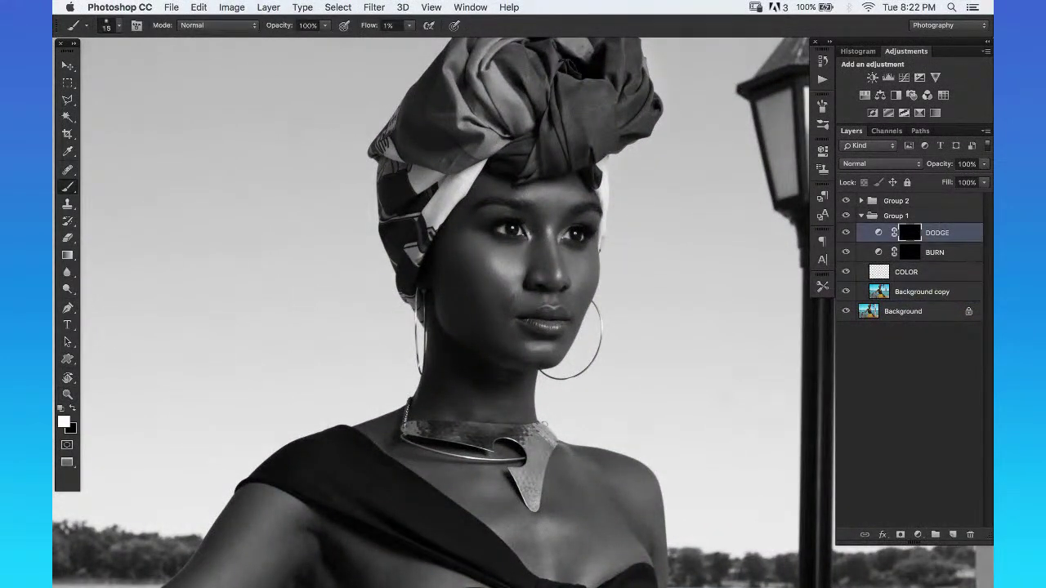
Zoom in and dodge and burn the forehead and between the eyes, ending on DODGE at size 10.
{"action": "key", "text": "z"}
{"action": "left_click", "coordinate": [588, 175]}
{"action": "left_click", "coordinate": [567, 180]}
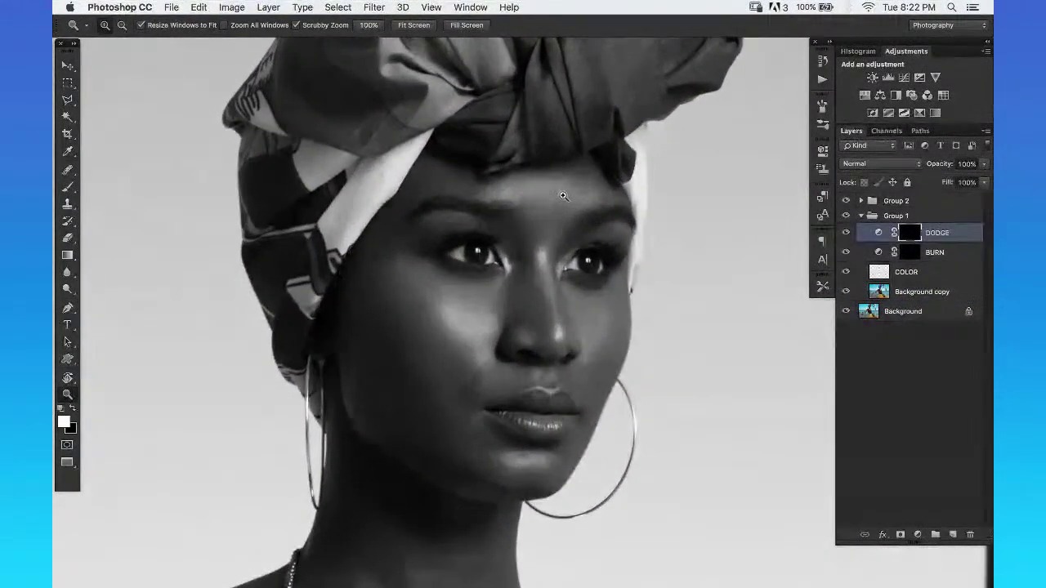
{"action": "key", "text": "bracketleft"}
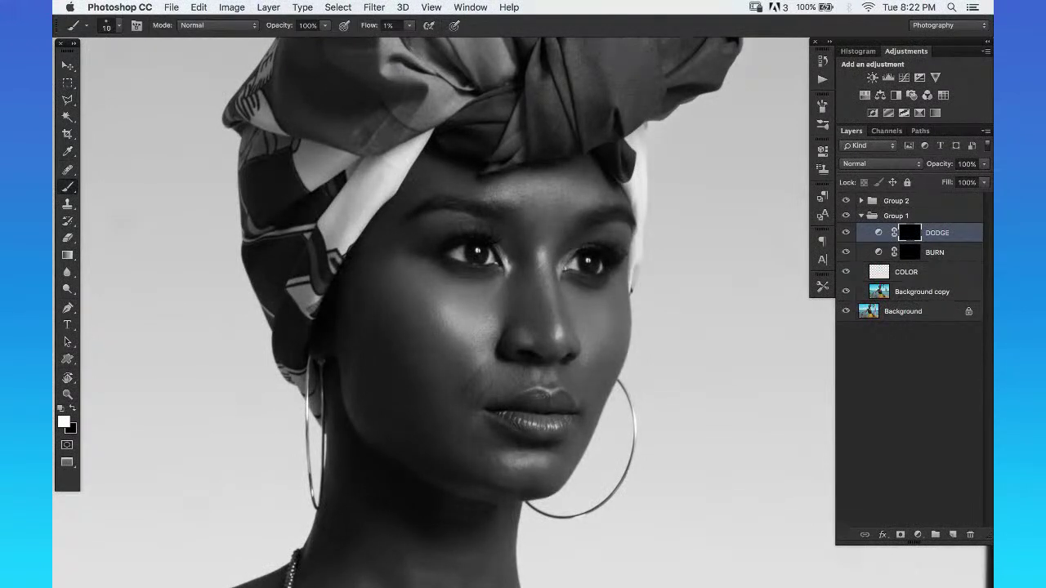
{"action": "key", "text": "bracketright"}
{"action": "scroll", "coordinate": [546, 233], "scroll_direction": "up", "scroll_amount": 3}
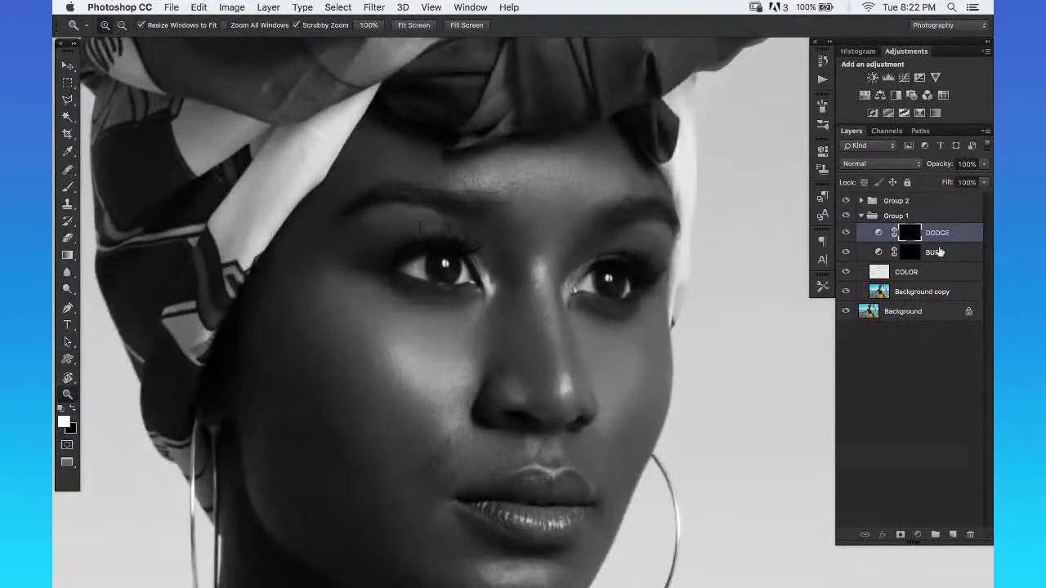
{"action": "left_click", "coordinate": [937, 252]}
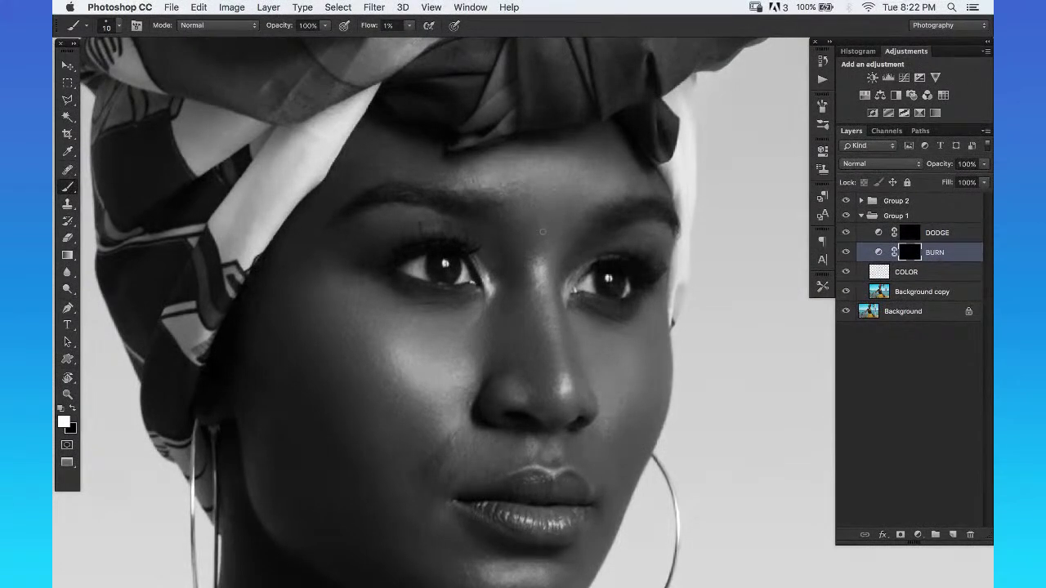
{"action": "left_click", "coordinate": [947, 233]}
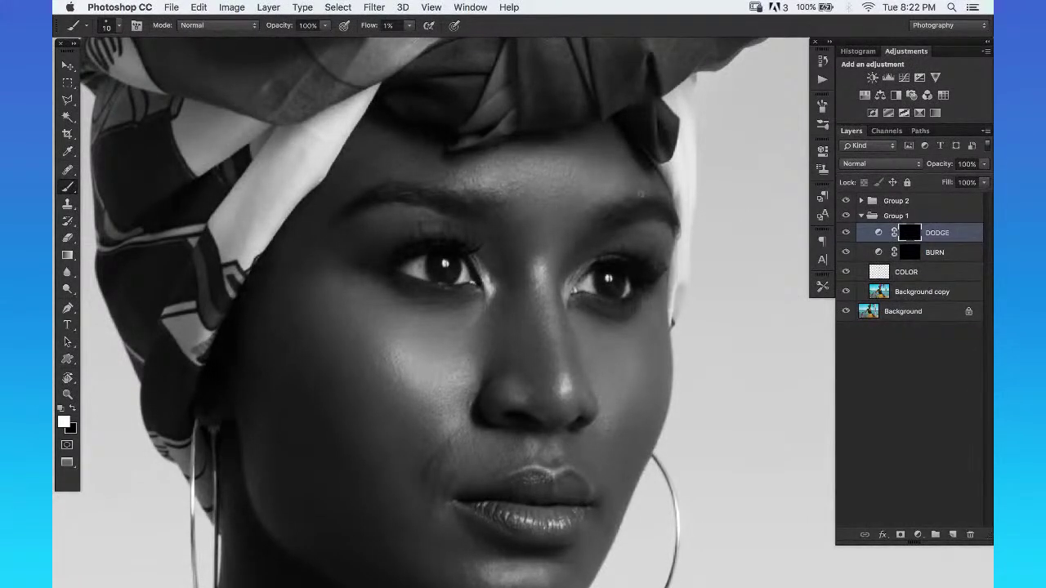
{"action": "scroll", "coordinate": [497, 203], "scroll_direction": "left", "scroll_amount": 3}
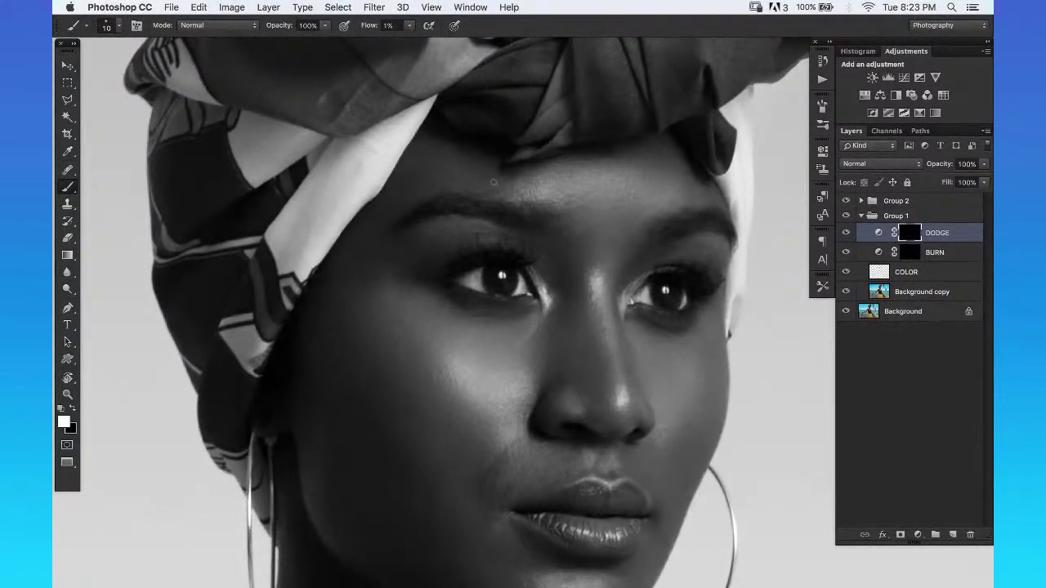
{"action": "scroll", "coordinate": [498, 246], "scroll_direction": "down", "scroll_amount": 3}
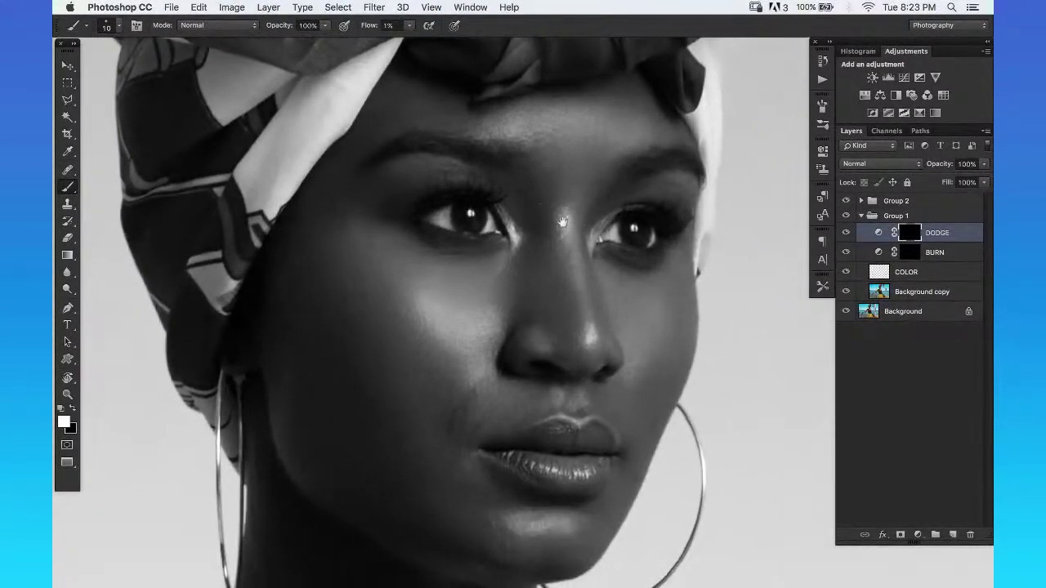
{"action": "key", "text": "z"}
{"action": "left_click", "coordinate": [495, 213]}
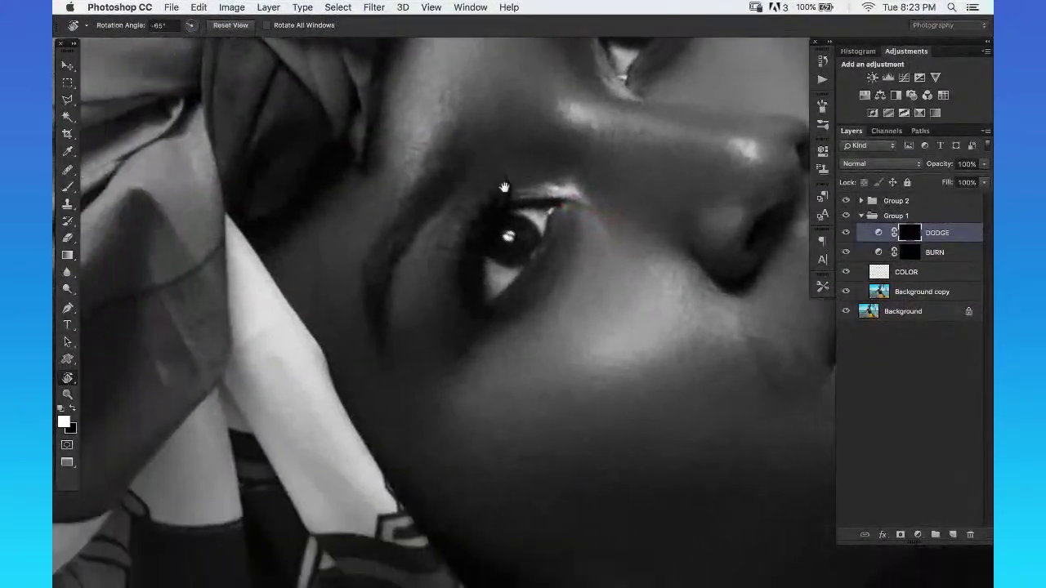
Paint soft 1%-flow burn and dodge strokes around the eye, resizing the brush as needed.
{"action": "scroll", "coordinate": [508, 224], "scroll_direction": "up", "scroll_amount": 3}
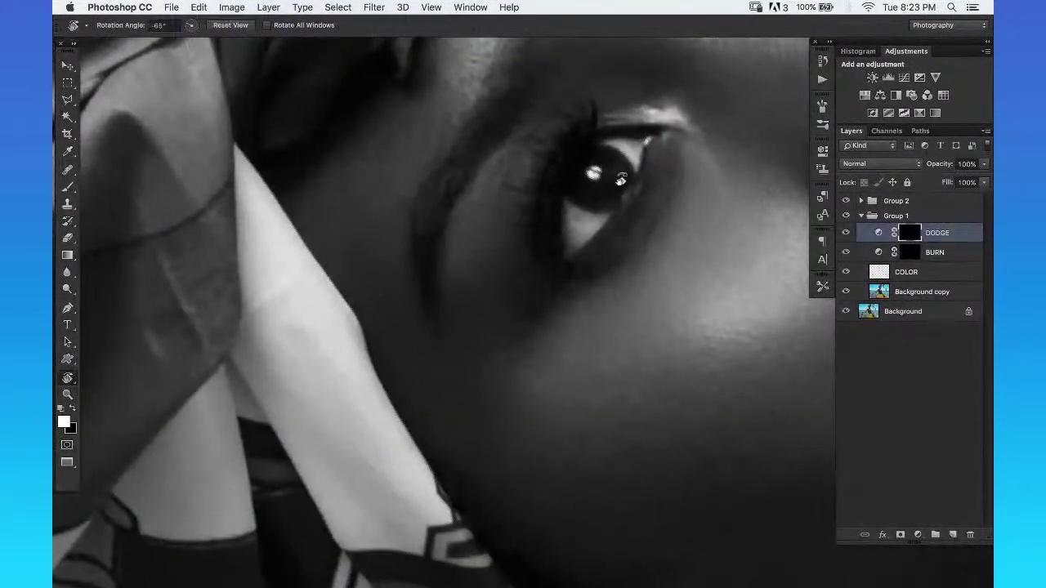
{"action": "key", "text": "b"}
{"action": "key", "text": "bracketleft"}
{"action": "key", "text": "bracketleft"}
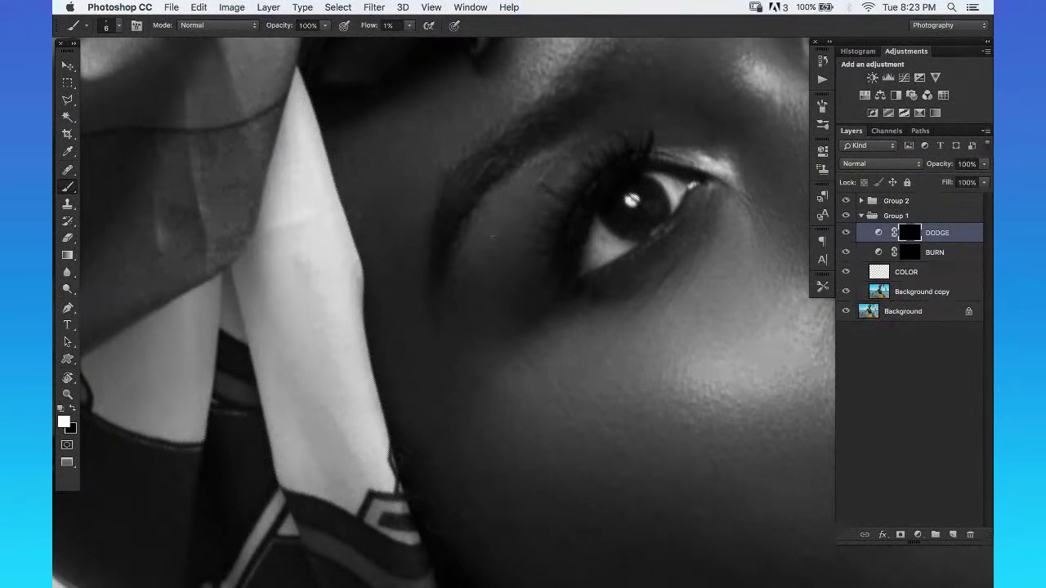
{"action": "key", "text": "bracketright"}
{"action": "scroll", "coordinate": [518, 242], "scroll_direction": "down", "scroll_amount": 5}
{"action": "scroll", "coordinate": [518, 242], "scroll_direction": "left", "scroll_amount": 2}
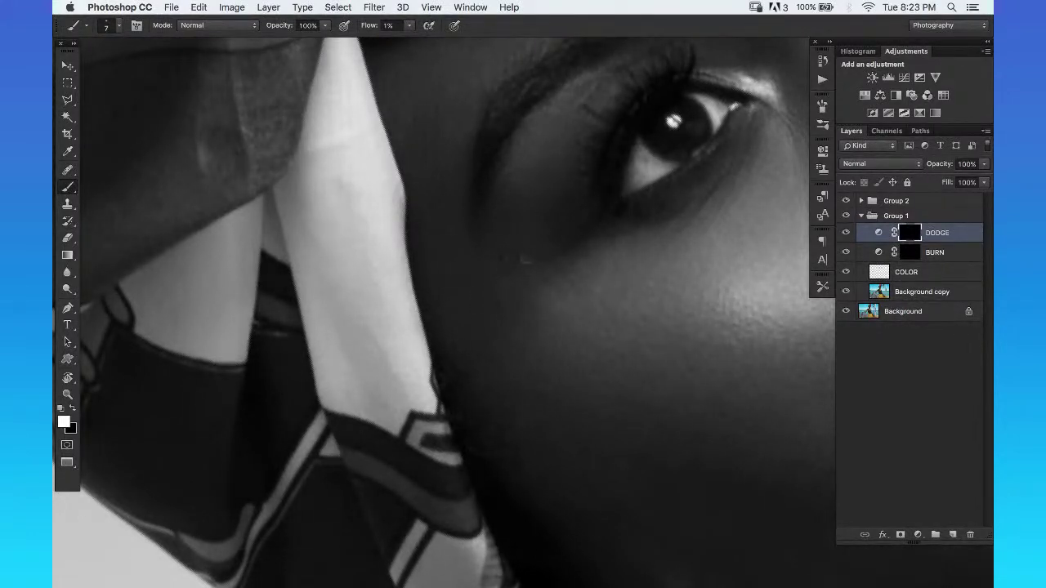
{"action": "key", "text": "alt+bracketleft"}
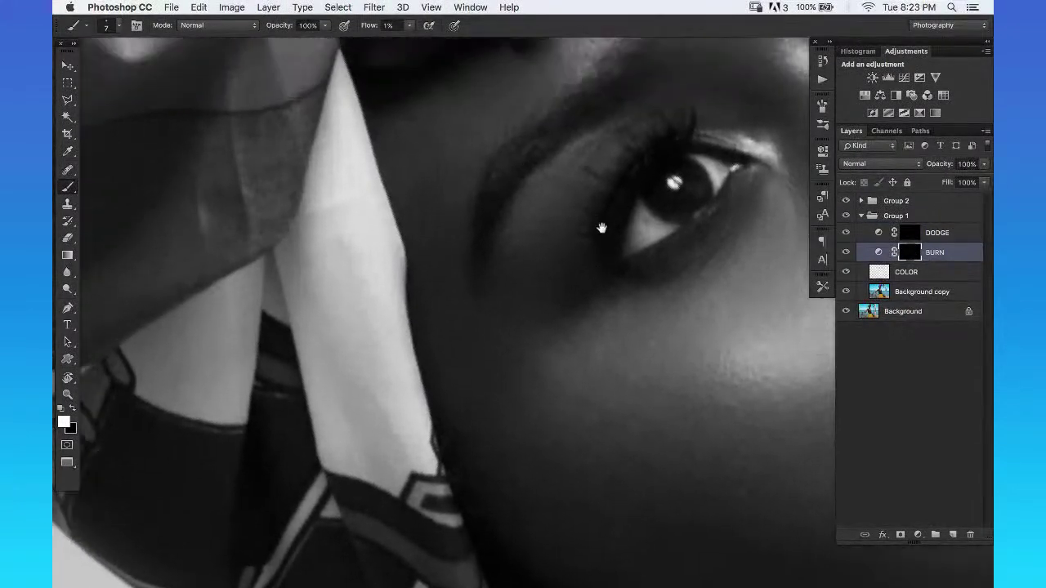
{"action": "left_click_drag", "start_coordinate": [600, 163], "coordinate": [602, 227]}
{"action": "key", "text": "alt+bracketright"}
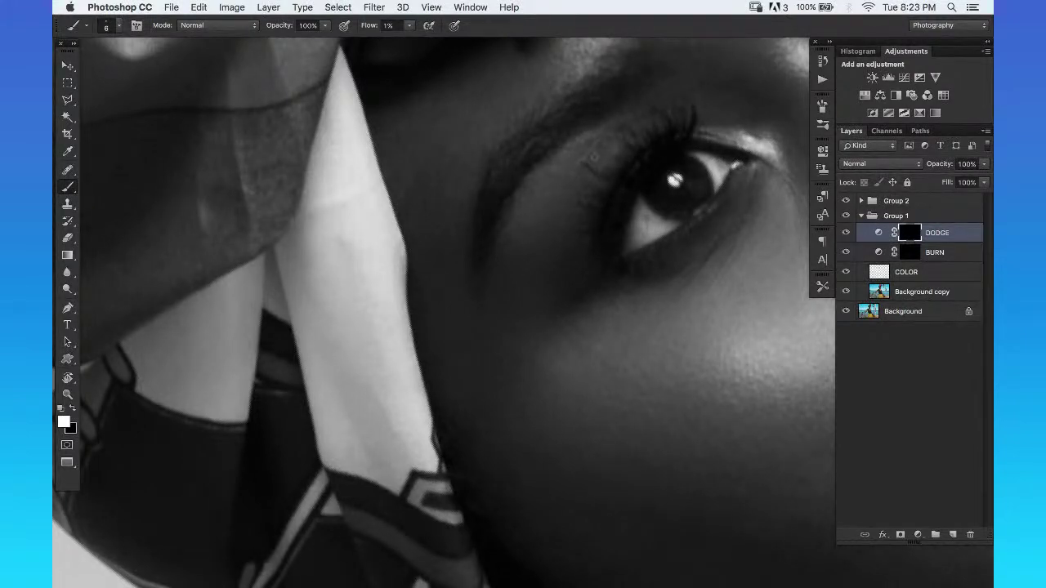
{"action": "key", "text": "bracketleft"}
{"action": "key", "text": "bracketleft"}
{"action": "key", "text": "bracketleft"}
Alternate BURN and DODGE painting near the eye with the view tilted to -49°.
{"action": "left_click", "coordinate": [939, 257]}
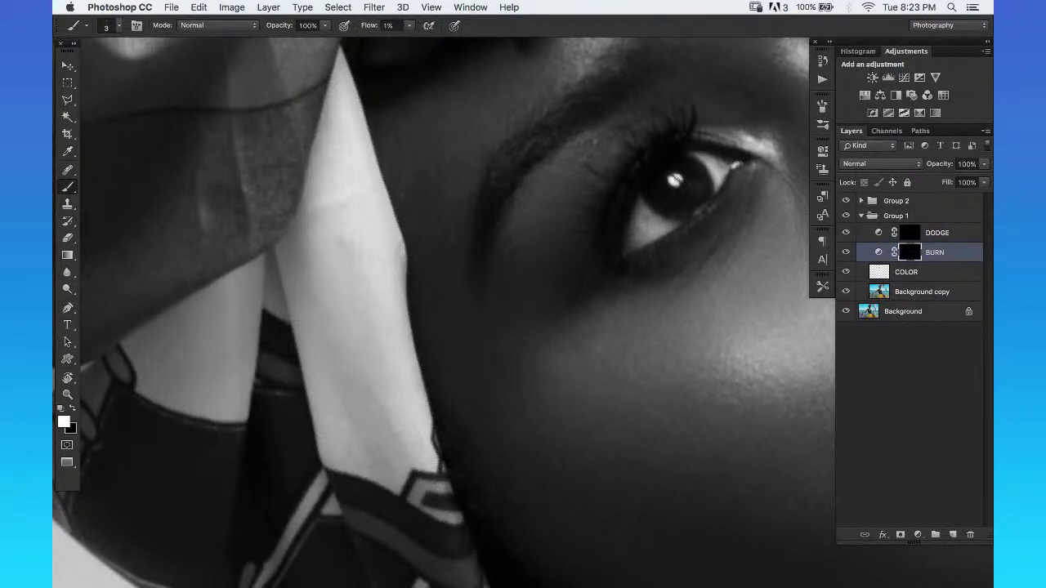
{"action": "key", "text": "bracketright"}
{"action": "mouse_move", "coordinate": [604, 170]}
{"action": "left_mouse_down"}
{"action": "mouse_move", "coordinate": [615, 282]}
{"action": "mouse_move", "coordinate": [562, 193]}
{"action": "left_mouse_up"}
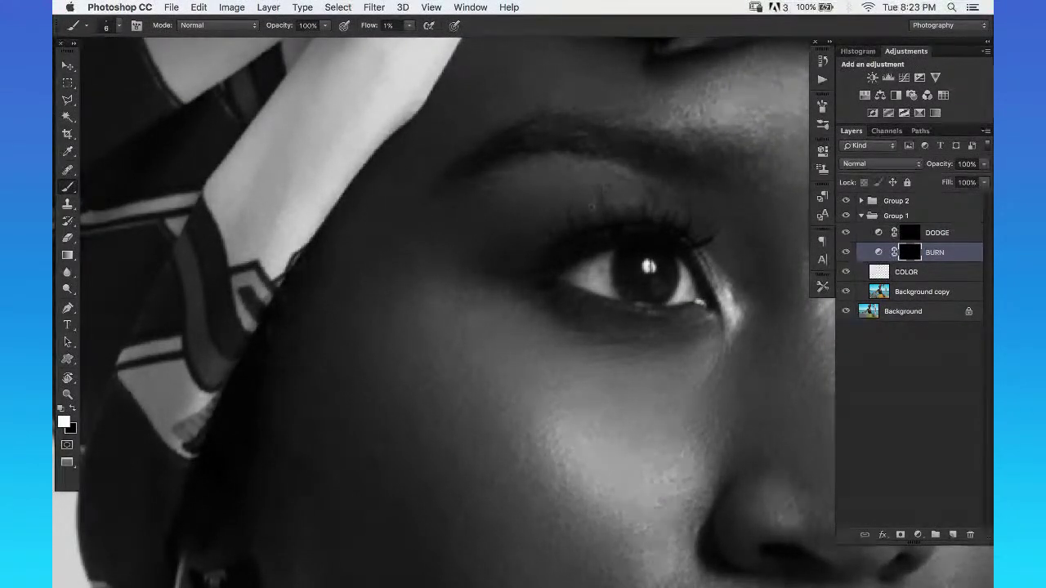
{"action": "left_click", "coordinate": [963, 232]}
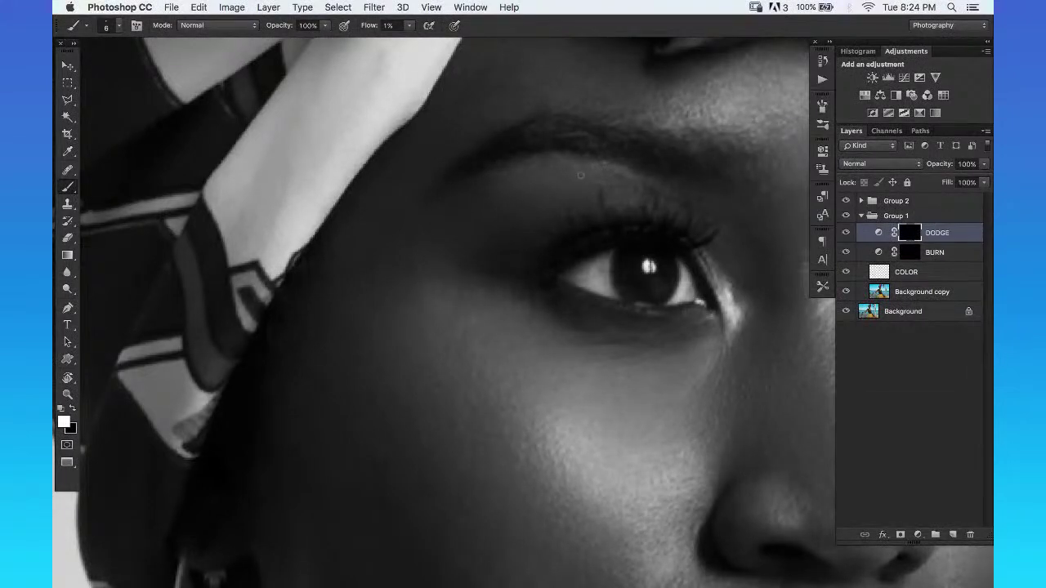
{"action": "key", "text": "r"}
{"action": "left_click_drag", "start_coordinate": [580, 174], "coordinate": [565, 196]}
{"action": "key", "text": "b"}
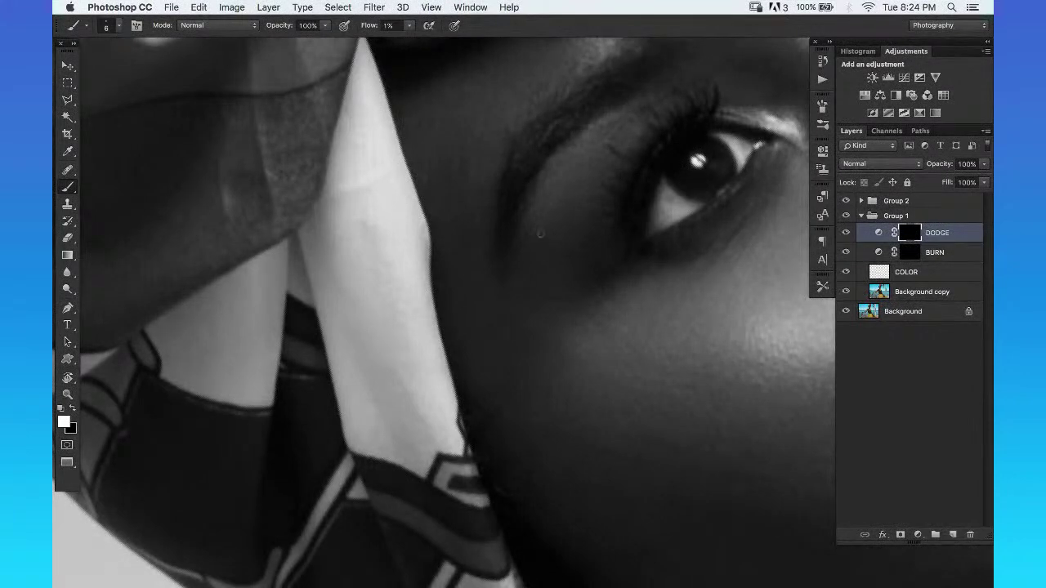
Refine the brow and eye socket, switching between BURN and DODGE with a smaller brush.
{"action": "left_click_drag", "start_coordinate": [601, 239], "coordinate": [573, 277]}
{"action": "left_click_drag", "start_coordinate": [709, 169], "coordinate": [670, 181]}
{"action": "left_click", "coordinate": [954, 251]}
{"action": "key", "text": "bracketright"}
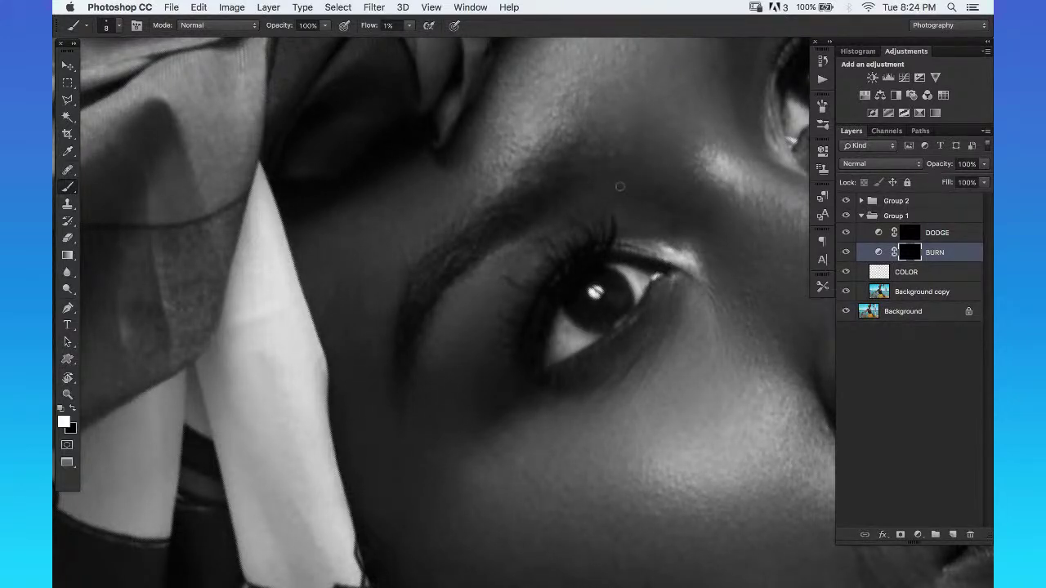
{"action": "key", "text": "bracketleft"}
{"action": "key", "text": "bracketright"}
{"action": "left_click", "coordinate": [937, 235]}
{"action": "key", "text": "bracketleft"}
{"action": "key", "text": "bracketleft"}
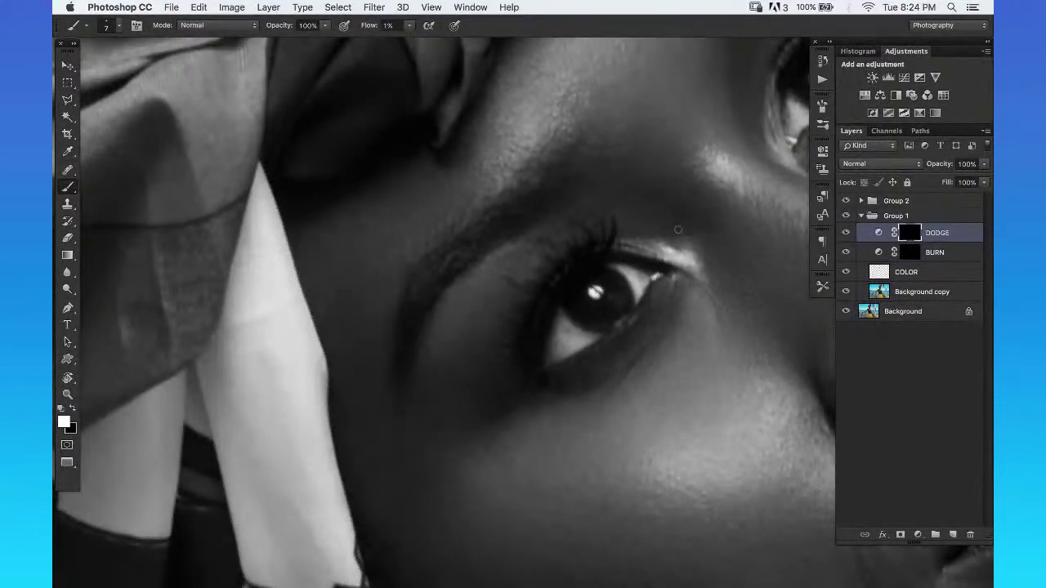
{"action": "left_click", "coordinate": [961, 253]}
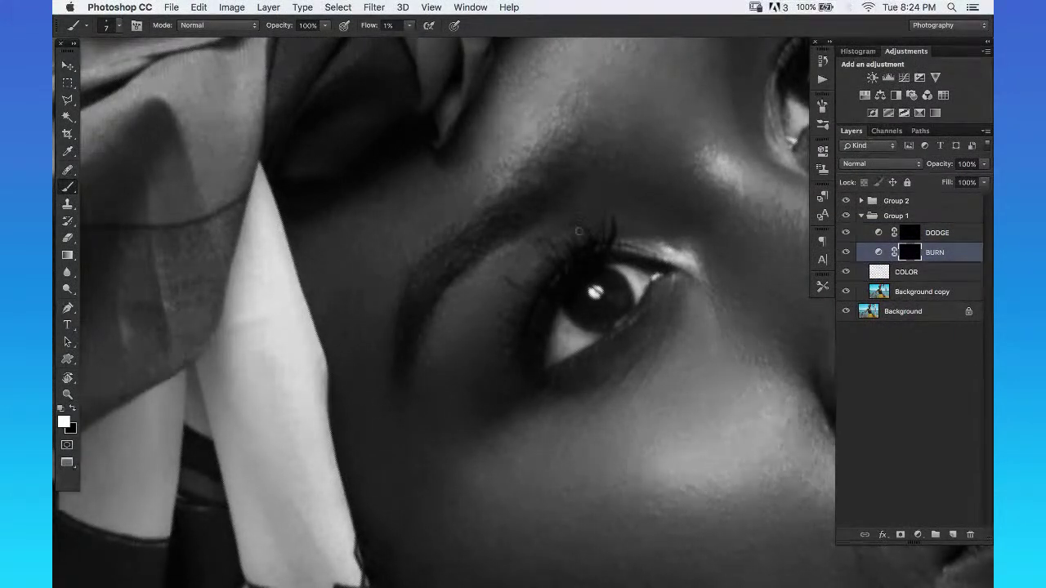
{"action": "key", "text": "bracketleft"}
Add more dodge and burn around the rotated eye, then straighten the view upright.
{"action": "left_click_drag", "start_coordinate": [552, 271], "coordinate": [697, 341]}
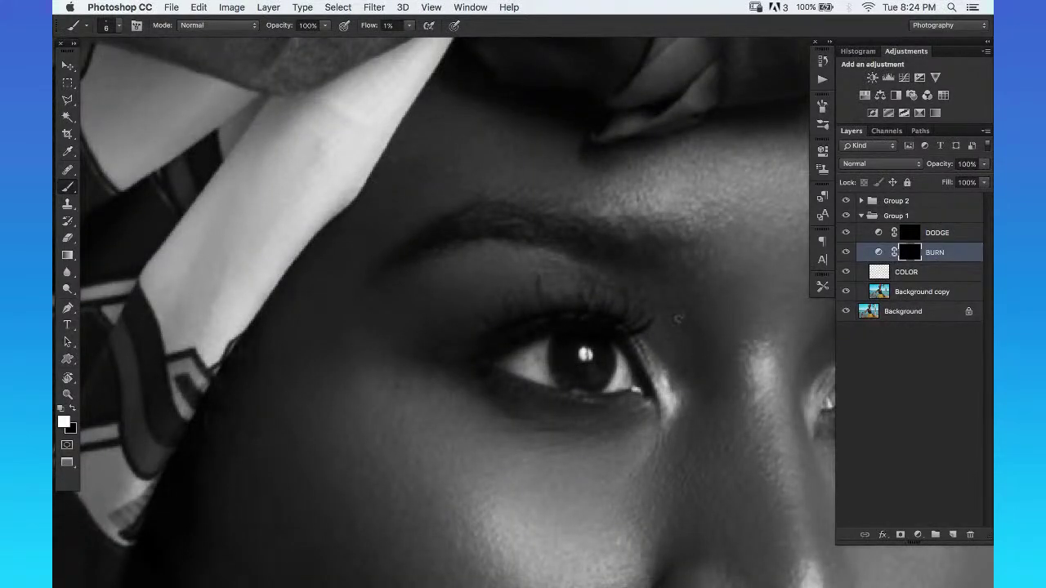
{"action": "key", "text": "r"}
{"action": "mouse_move", "coordinate": [711, 306]}
{"action": "left_mouse_down"}
{"action": "mouse_move", "coordinate": [571, 269]}
{"action": "mouse_move", "coordinate": [523, 188]}
{"action": "left_mouse_up"}
{"action": "key", "text": "bracketright"}
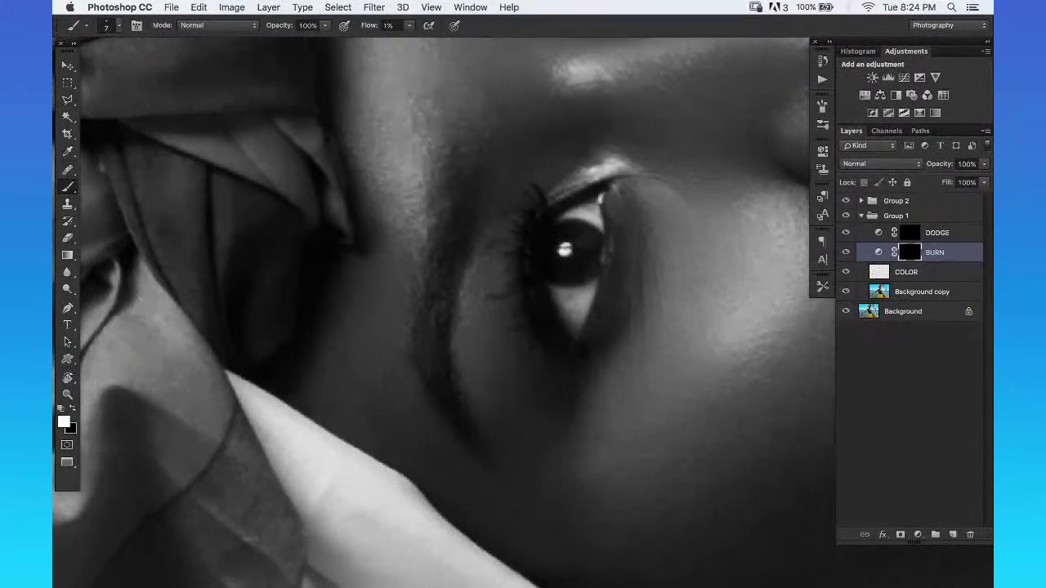
{"action": "key", "text": "alt+bracketright"}
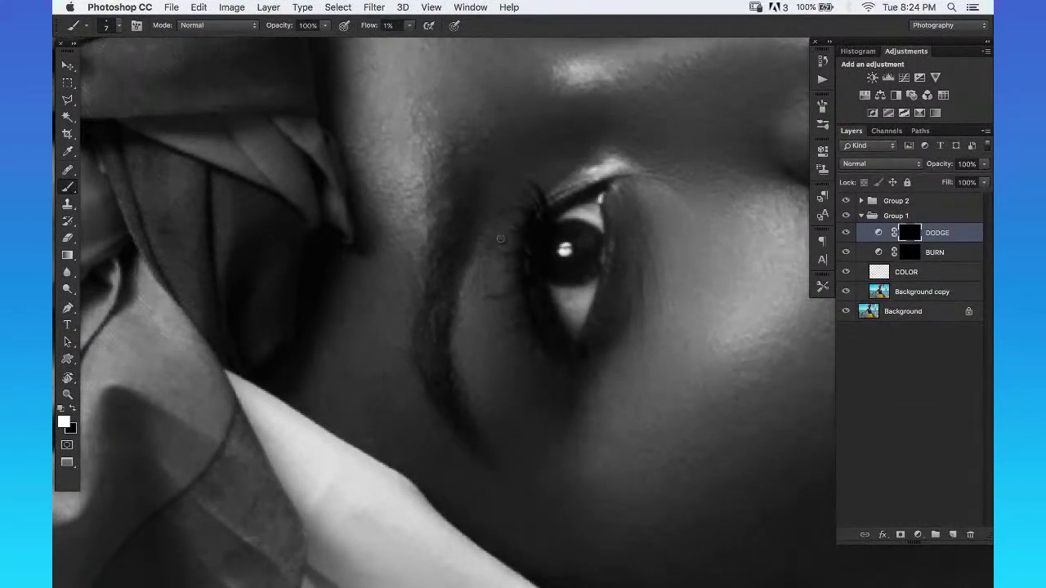
{"action": "left_click", "coordinate": [964, 255]}
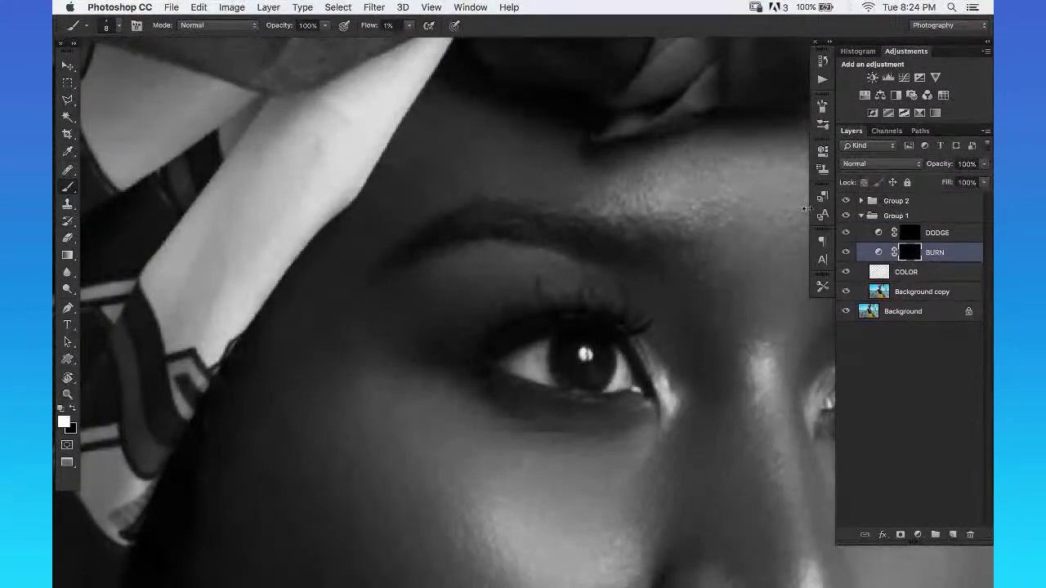
{"action": "key", "text": "r"}
{"action": "left_click_drag", "start_coordinate": [665, 276], "coordinate": [523, 183]}
Zoom in for fine dodging with a much smaller brush, then zoom out to the whole head.
{"action": "key", "text": "z"}
{"action": "left_click", "coordinate": [493, 280]}
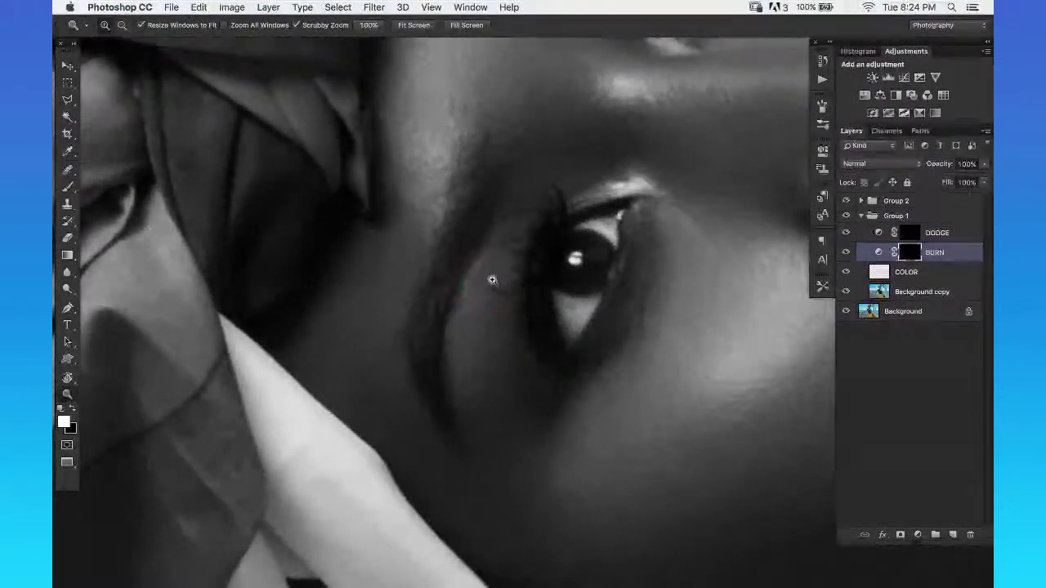
{"action": "left_click", "coordinate": [513, 245]}
{"action": "left_click", "coordinate": [937, 233]}
{"action": "key", "text": "b"}
{"action": "key", "text": "bracketleft"}
{"action": "key", "text": "bracketleft"}
{"action": "key", "text": "bracketleft"}
{"action": "key", "text": "bracketleft"}
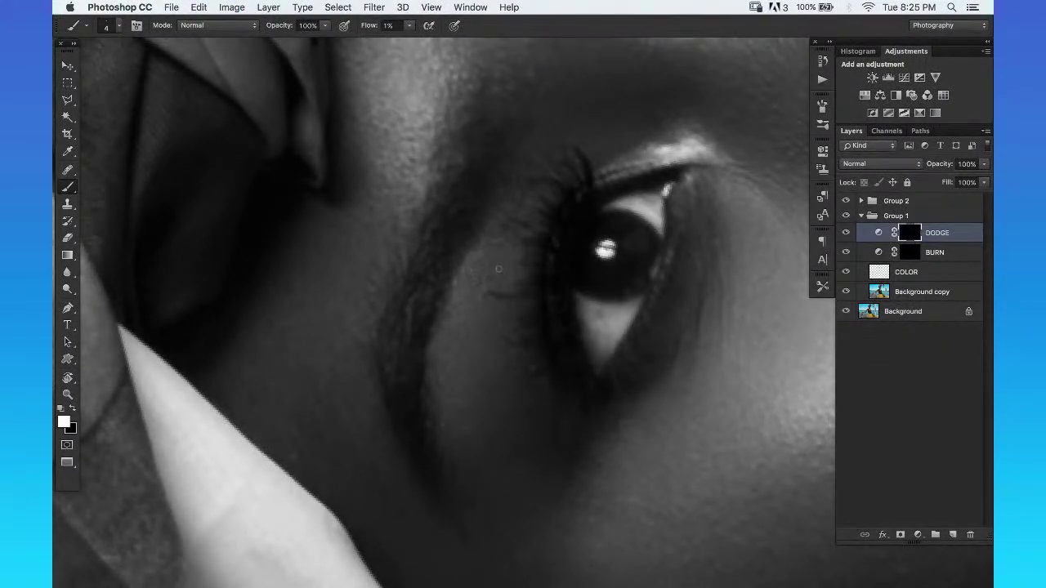
{"action": "key", "text": "ctrl+minus"}
{"action": "key", "text": "z"}
{"action": "left_click", "coordinate": [708, 280], "text": "alt"}
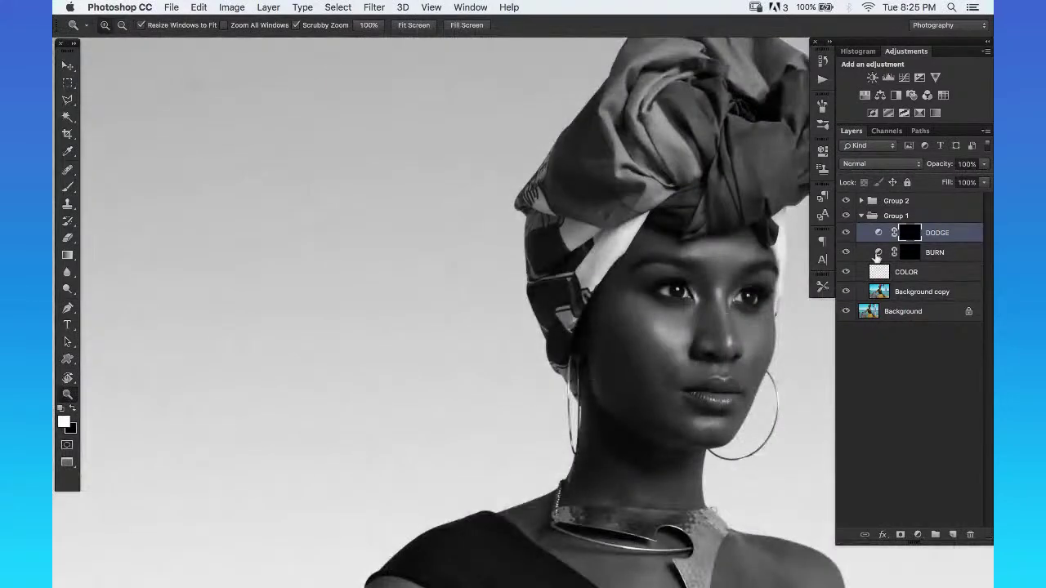
{"action": "left_click", "coordinate": [846, 200]}
{"action": "left_click", "coordinate": [650, 261]}
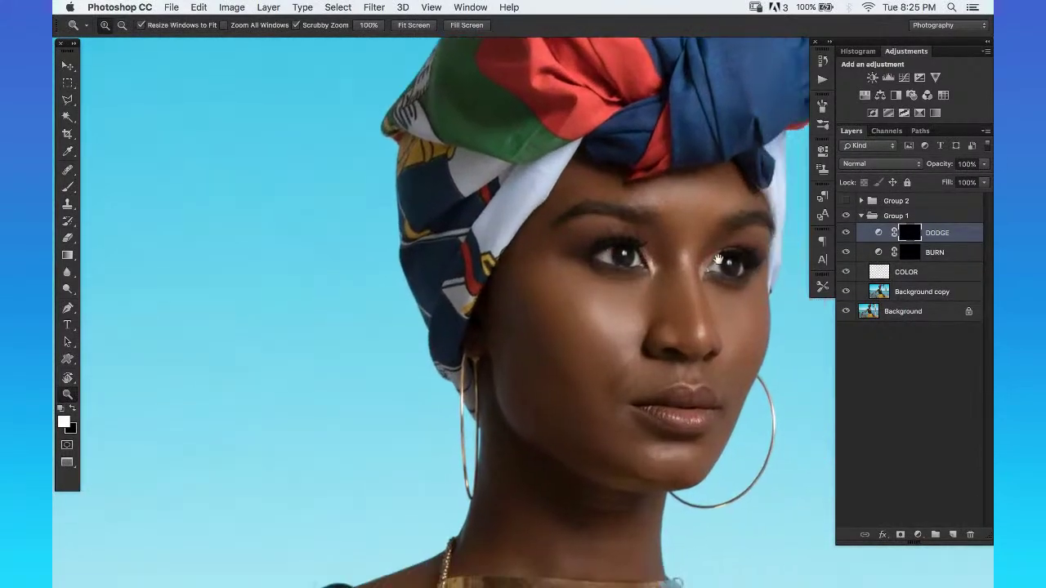
{"action": "left_click", "coordinate": [641, 236]}
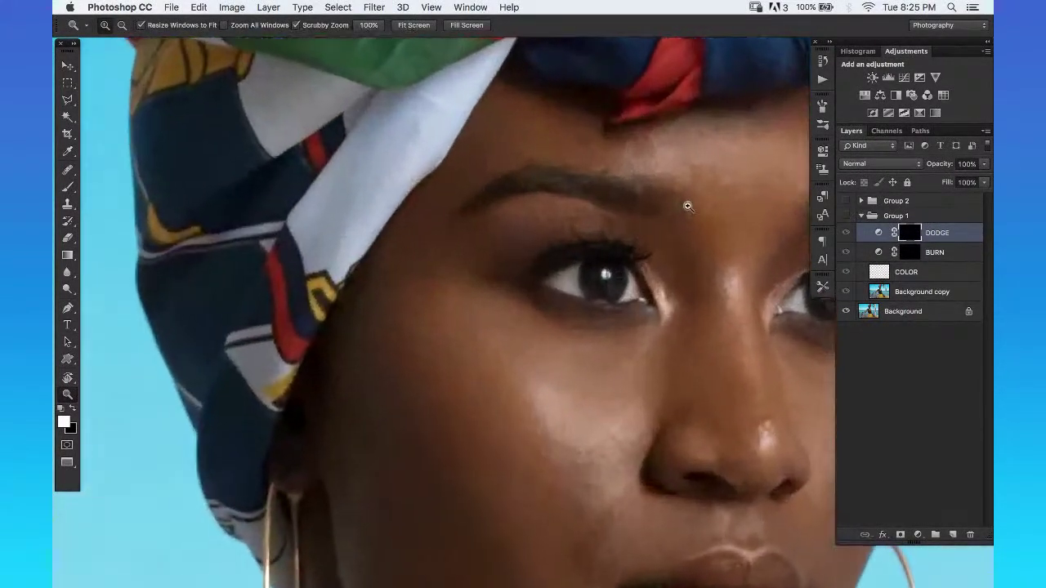
{"action": "left_click", "coordinate": [846, 215]}
{"action": "left_click", "coordinate": [845, 233]}
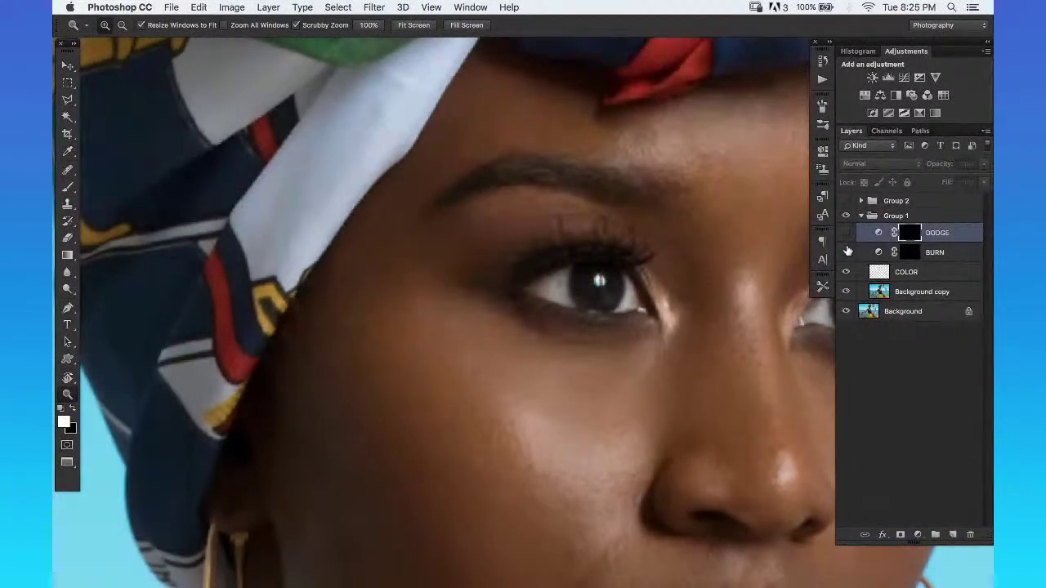
{"action": "left_click", "coordinate": [846, 233]}
{"action": "left_click", "coordinate": [846, 233]}
{"action": "left_click", "coordinate": [847, 233]}
{"action": "left_click_drag", "start_coordinate": [651, 236], "coordinate": [644, 229]}
{"action": "scroll", "coordinate": [645, 229], "scroll_direction": "down", "scroll_amount": 5}
{"action": "scroll", "coordinate": [644, 230], "scroll_direction": "right", "scroll_amount": 6}
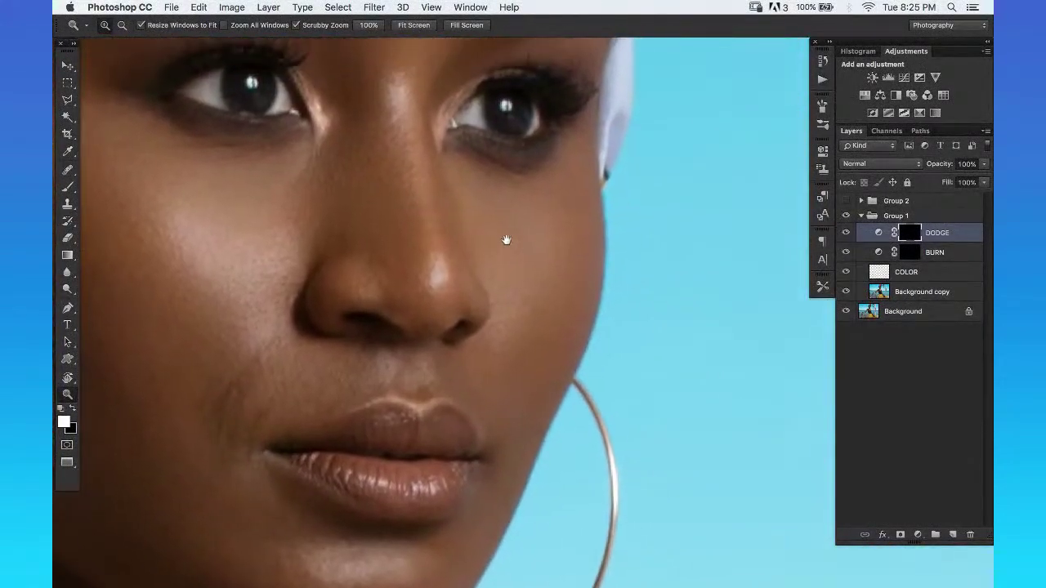
{"action": "left_click", "coordinate": [847, 214]}
{"action": "left_click", "coordinate": [847, 214]}
{"action": "left_click", "coordinate": [845, 233]}
{"action": "left_click", "coordinate": [845, 253]}
{"action": "left_click_drag", "start_coordinate": [848, 250], "coordinate": [846, 232]}
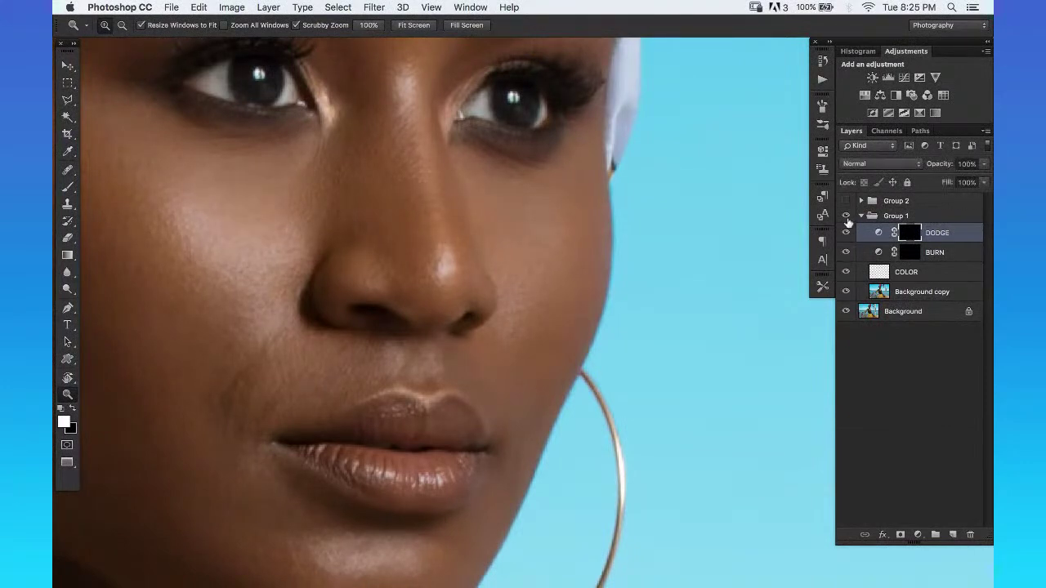
{"action": "scroll", "coordinate": [485, 236], "scroll_direction": "up", "scroll_amount": 3}
{"action": "scroll", "coordinate": [486, 236], "scroll_direction": "left", "scroll_amount": 4}
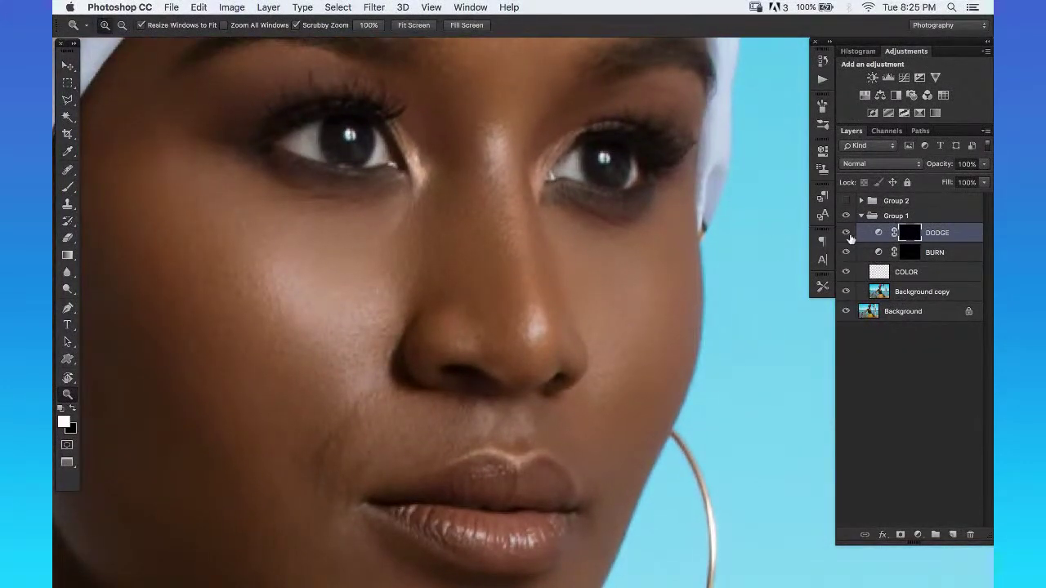
{"action": "mouse_move", "coordinate": [846, 233]}
{"action": "left_mouse_down"}
{"action": "mouse_move", "coordinate": [847, 258]}
{"action": "mouse_move", "coordinate": [845, 233]}
{"action": "left_mouse_up"}
{"action": "scroll", "coordinate": [746, 211], "scroll_direction": "down", "scroll_amount": 5}
{"action": "scroll", "coordinate": [746, 211], "scroll_direction": "left", "scroll_amount": 6}
{"action": "scroll", "coordinate": [746, 210], "scroll_direction": "up", "scroll_amount": 3}
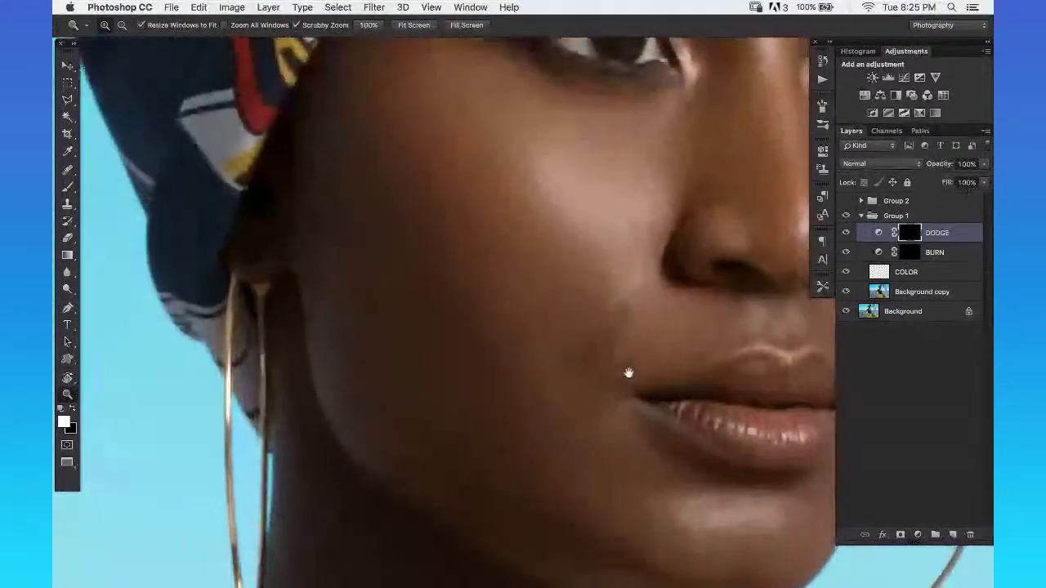
{"action": "left_click_drag", "start_coordinate": [847, 234], "coordinate": [848, 252]}
{"action": "mouse_move", "coordinate": [749, 242]}
{"action": "left_mouse_down"}
{"action": "mouse_move", "coordinate": [604, 245]}
{"action": "mouse_move", "coordinate": [654, 245]}
{"action": "left_mouse_up"}
{"action": "left_click_drag", "start_coordinate": [846, 233], "coordinate": [846, 257]}
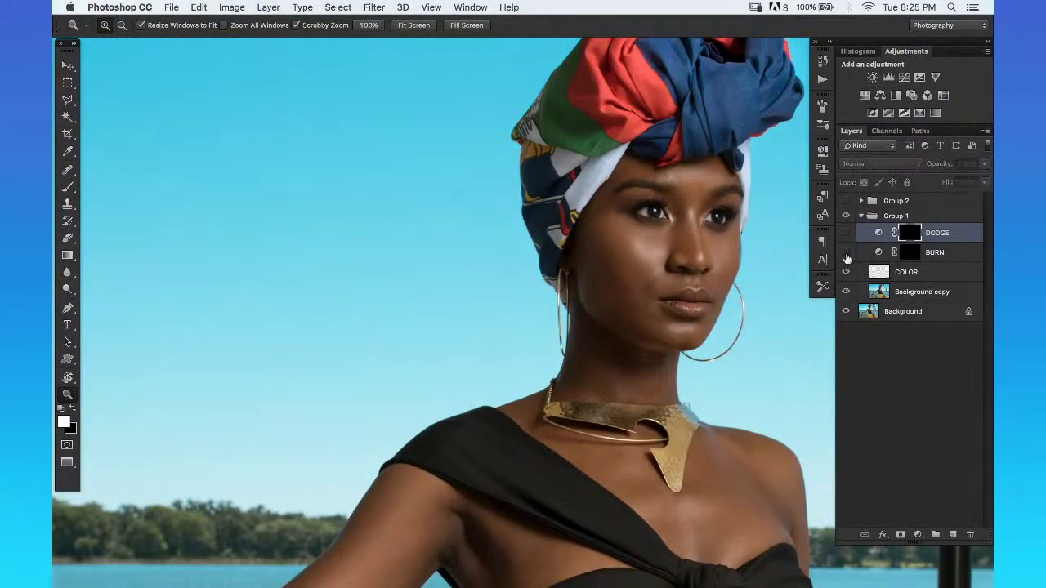
{"action": "scroll", "coordinate": [669, 327], "scroll_direction": "right", "scroll_amount": 5}
{"action": "left_click_drag", "start_coordinate": [844, 248], "coordinate": [846, 200]}
{"action": "mouse_move", "coordinate": [581, 264]}
{"action": "left_mouse_down"}
{"action": "mouse_move", "coordinate": [616, 221]}
{"action": "mouse_move", "coordinate": [746, 221]}
{"action": "left_mouse_up"}
{"action": "left_click", "coordinate": [950, 252]}
{"action": "key", "text": "b"}
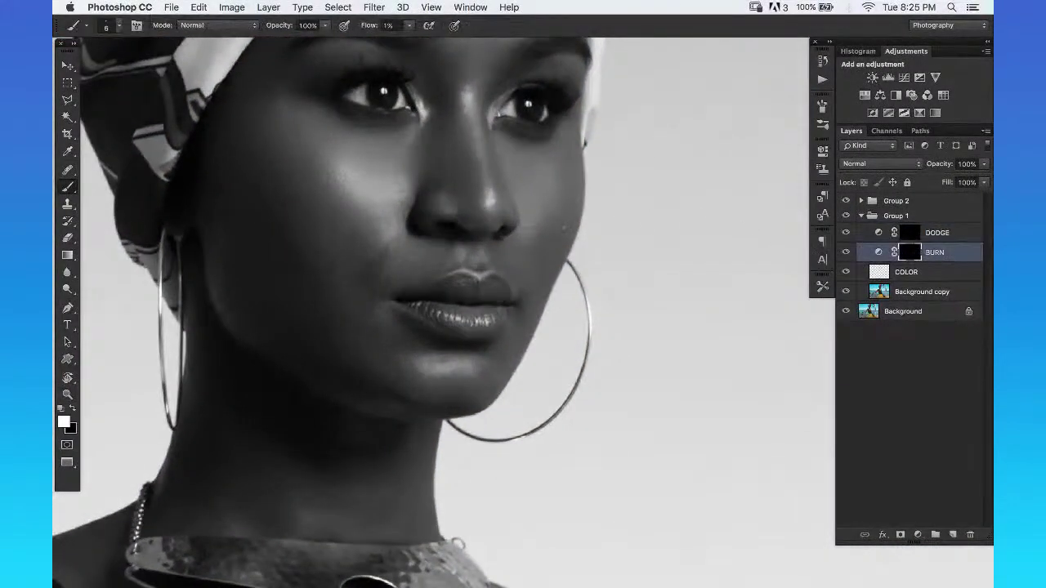
Zoom in on the lips and dodge them with a brush of about size 20.
{"action": "key", "text": "bracketright"}
{"action": "key", "text": "bracketright"}
{"action": "key", "text": "bracketright"}
{"action": "left_click_drag", "start_coordinate": [533, 317], "coordinate": [620, 257]}
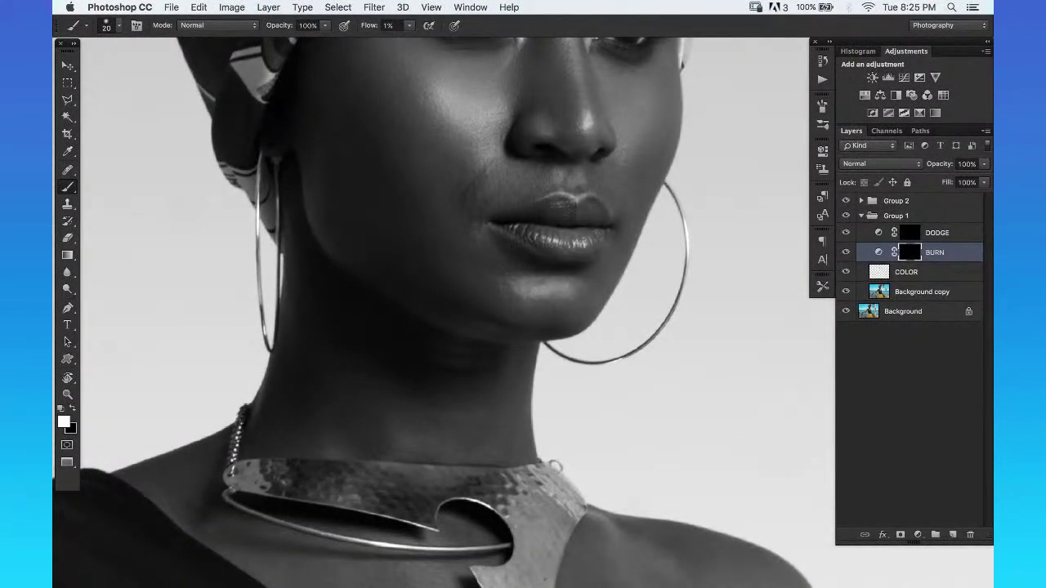
{"action": "key", "text": "z"}
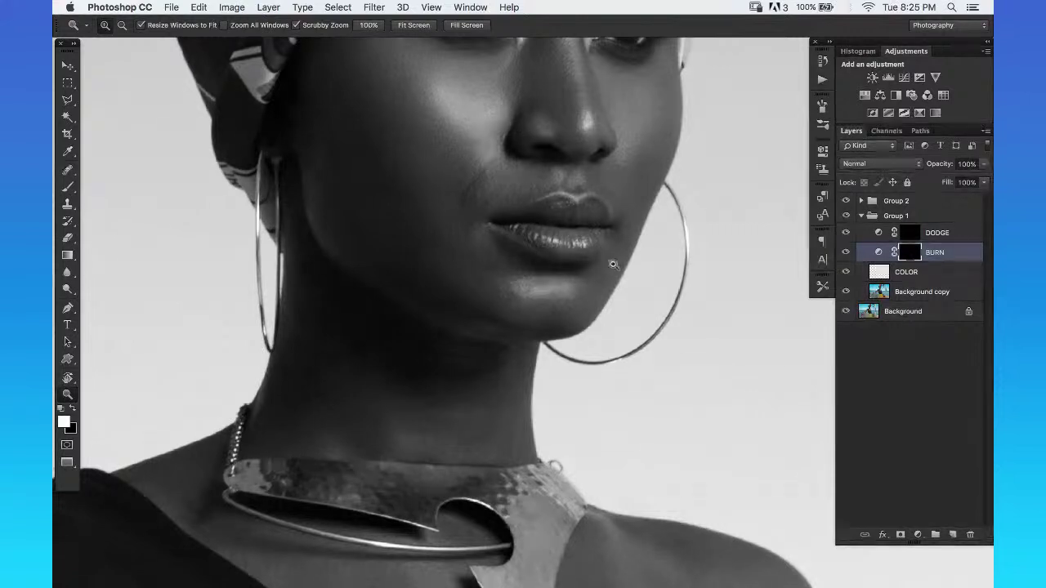
{"action": "left_click", "coordinate": [513, 229]}
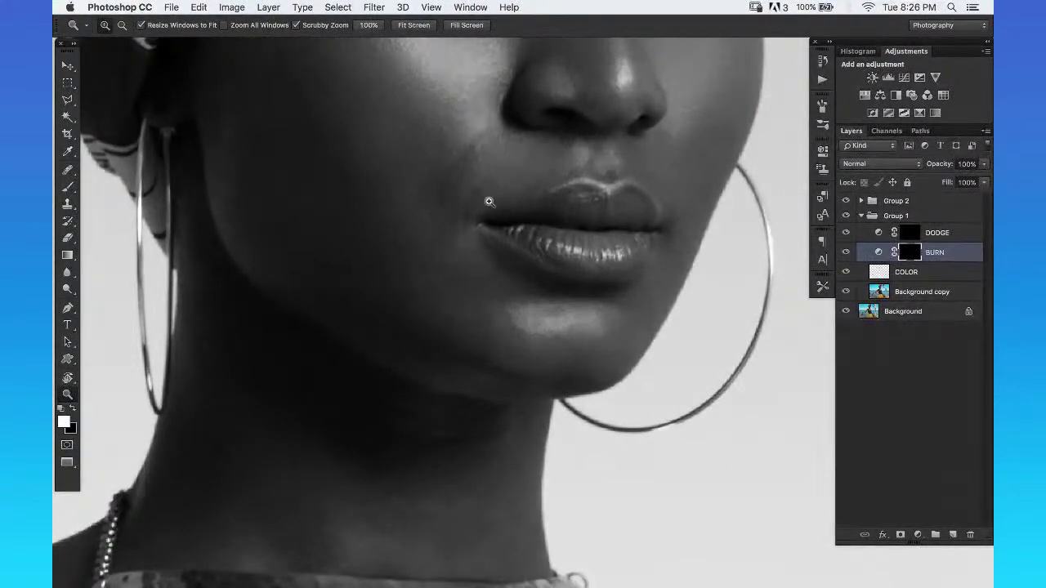
{"action": "left_click_drag", "start_coordinate": [460, 212], "coordinate": [490, 204]}
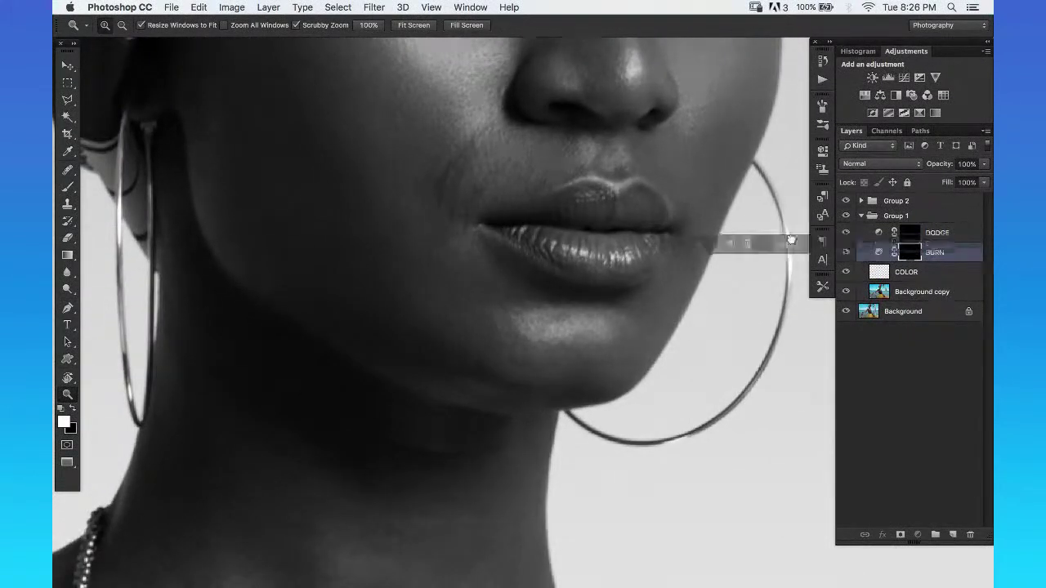
{"action": "left_click", "coordinate": [929, 236]}
{"action": "key", "text": "b"}
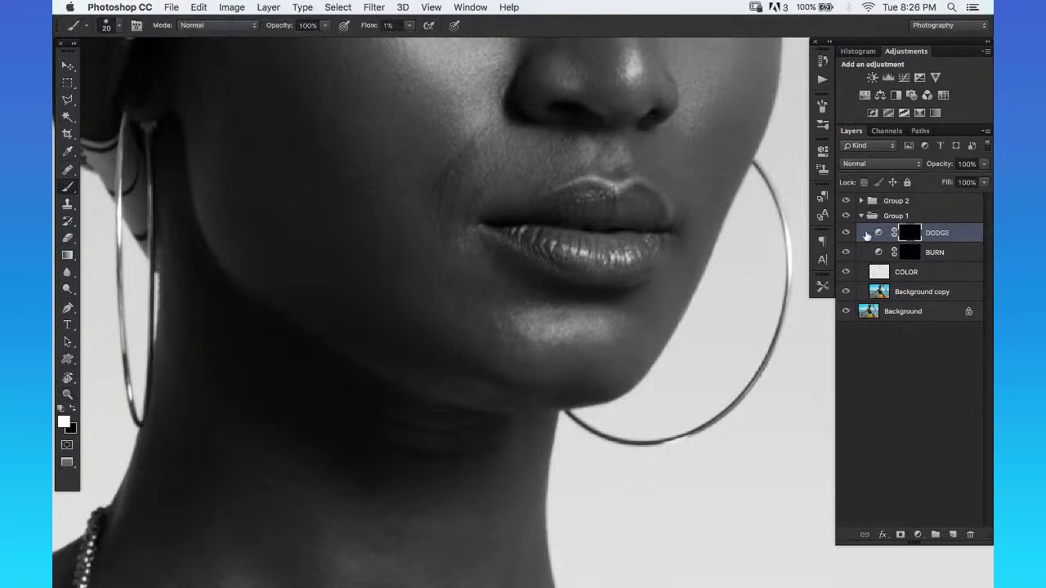
{"action": "key", "text": "bracketleft"}
{"action": "left_click_drag", "start_coordinate": [606, 145], "coordinate": [614, 145]}
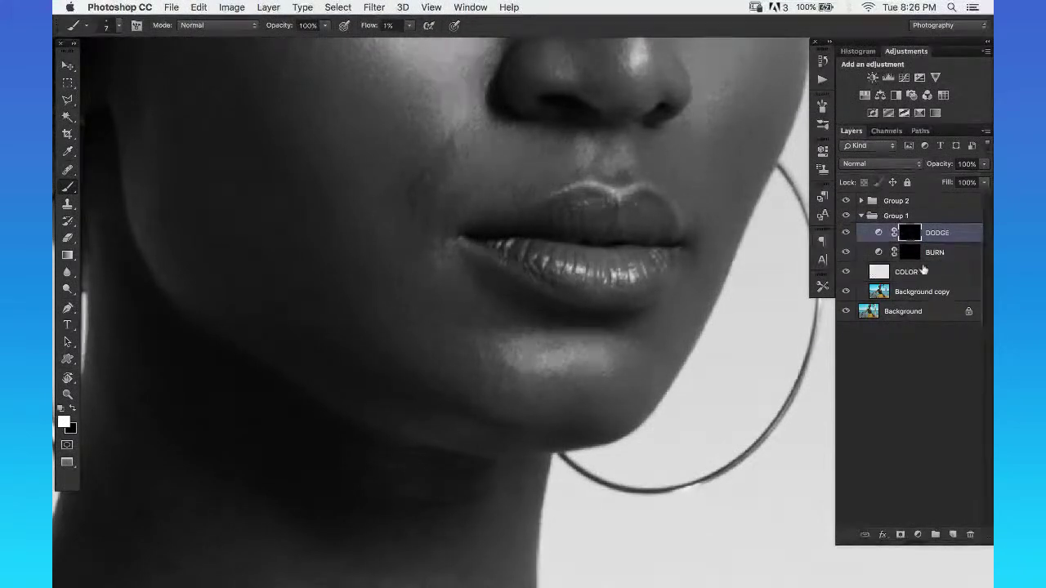
Burn and dodge the lips and chin with a small brush, then hide DODGE to compare.
{"action": "left_click", "coordinate": [943, 255]}
{"action": "left_click_drag", "start_coordinate": [547, 172], "coordinate": [588, 162]}
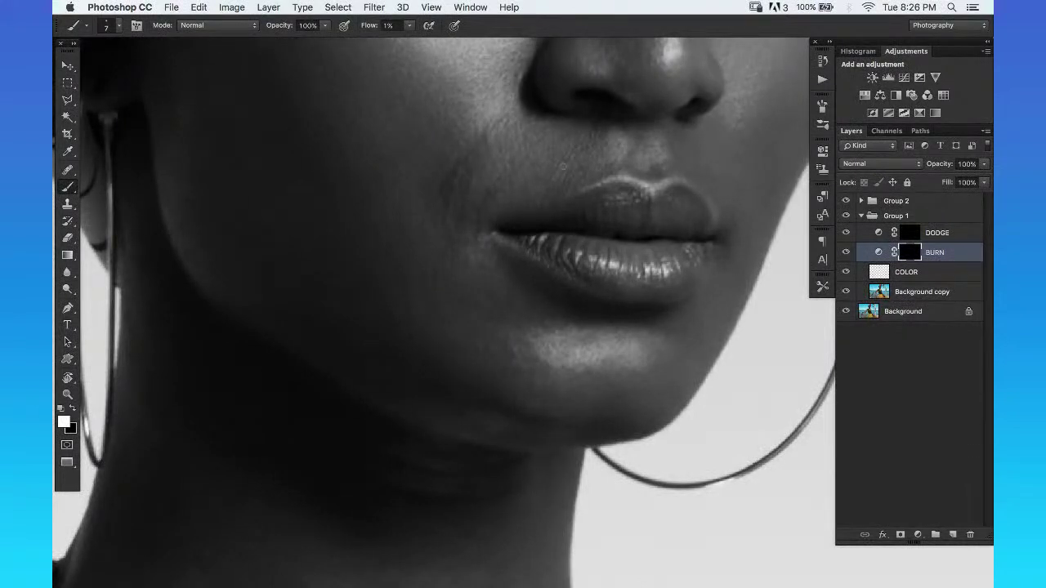
{"action": "key", "text": "bracketleft"}
{"action": "key", "text": "bracketright"}
{"action": "scroll", "coordinate": [565, 170], "scroll_direction": "left", "scroll_amount": 5}
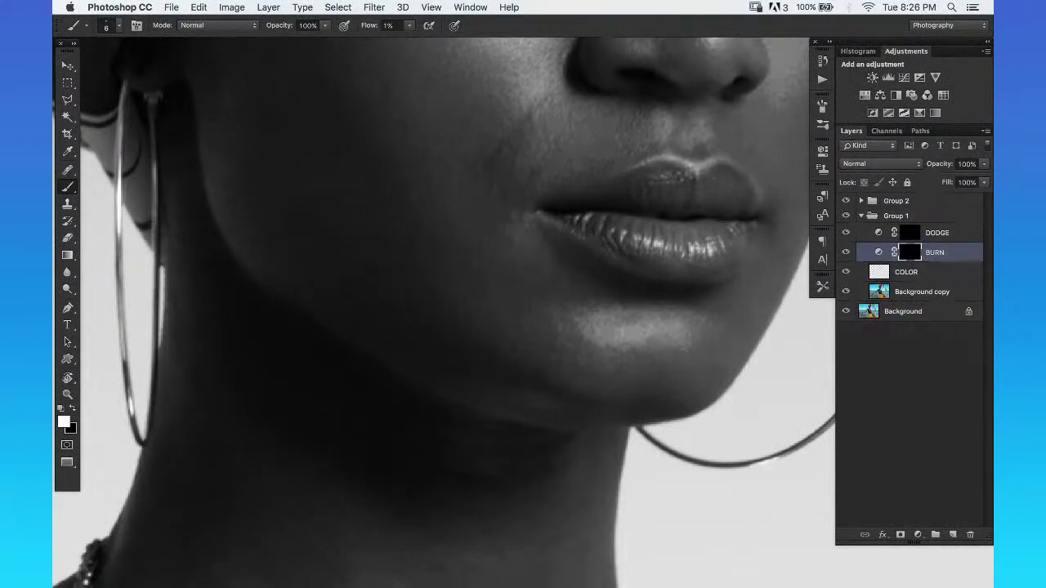
{"action": "scroll", "coordinate": [617, 163], "scroll_direction": "up", "scroll_amount": 2}
{"action": "scroll", "coordinate": [617, 163], "scroll_direction": "right", "scroll_amount": 2}
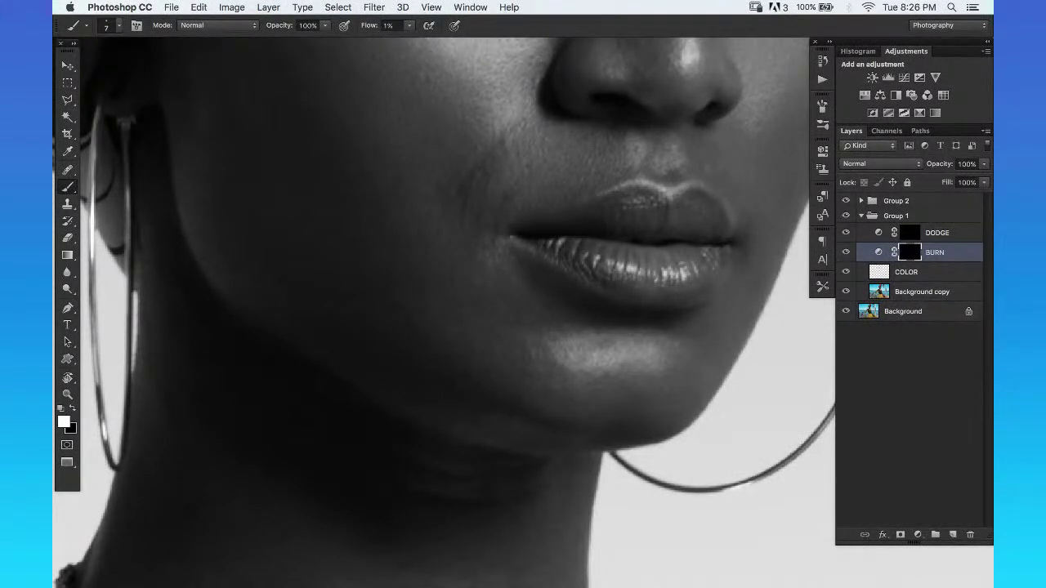
{"action": "left_click", "coordinate": [964, 232]}
{"action": "key", "text": "bracketleft"}
{"action": "key", "text": "bracketleft"}
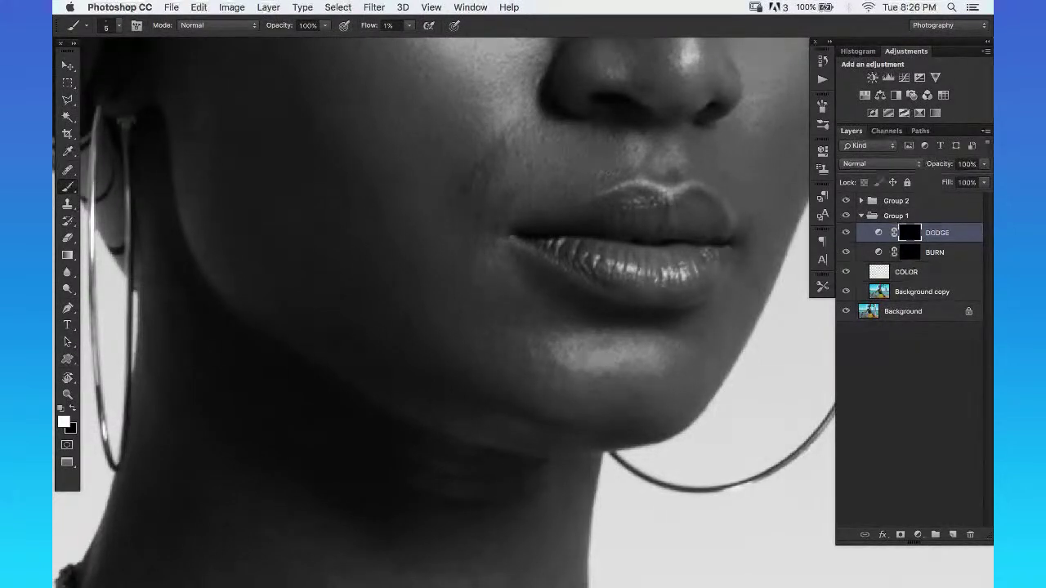
{"action": "left_click", "coordinate": [846, 232]}
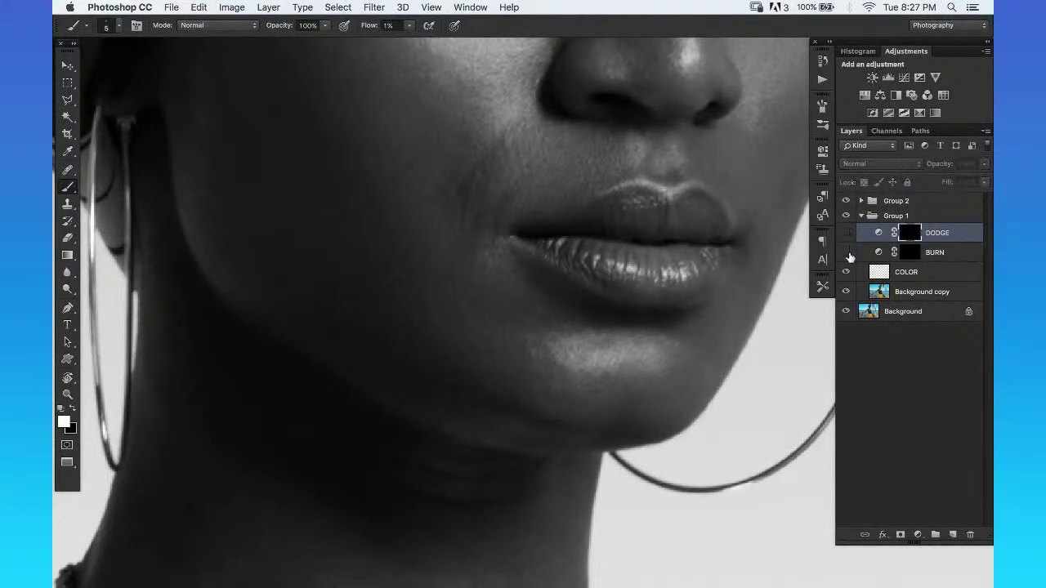
Show DODGE again and alternate fine burn and dodge strokes across the lips.
{"action": "left_click", "coordinate": [846, 232]}
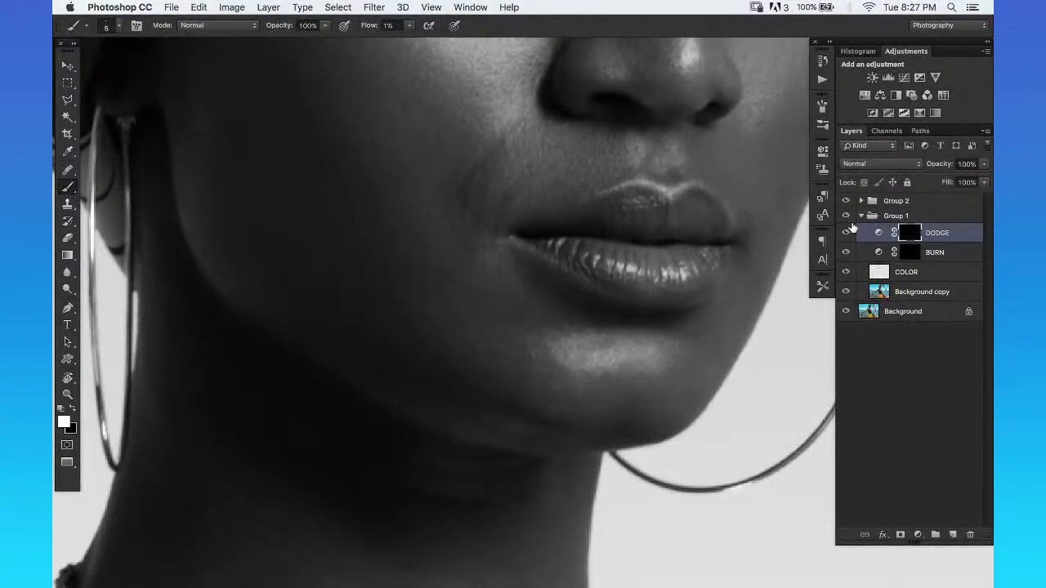
{"action": "left_click", "coordinate": [946, 251]}
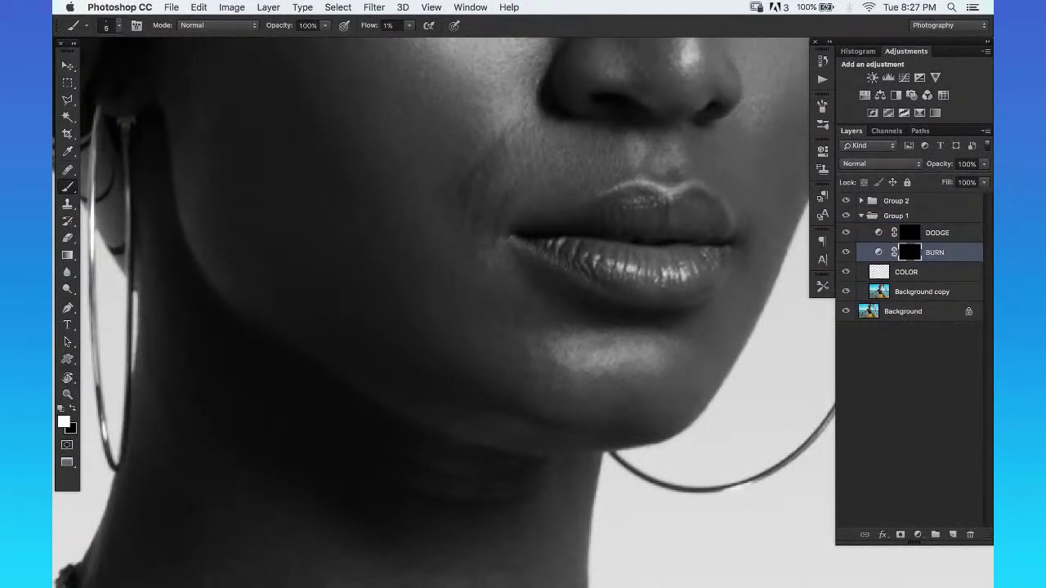
{"action": "scroll", "coordinate": [599, 161], "scroll_direction": "down", "scroll_amount": 3}
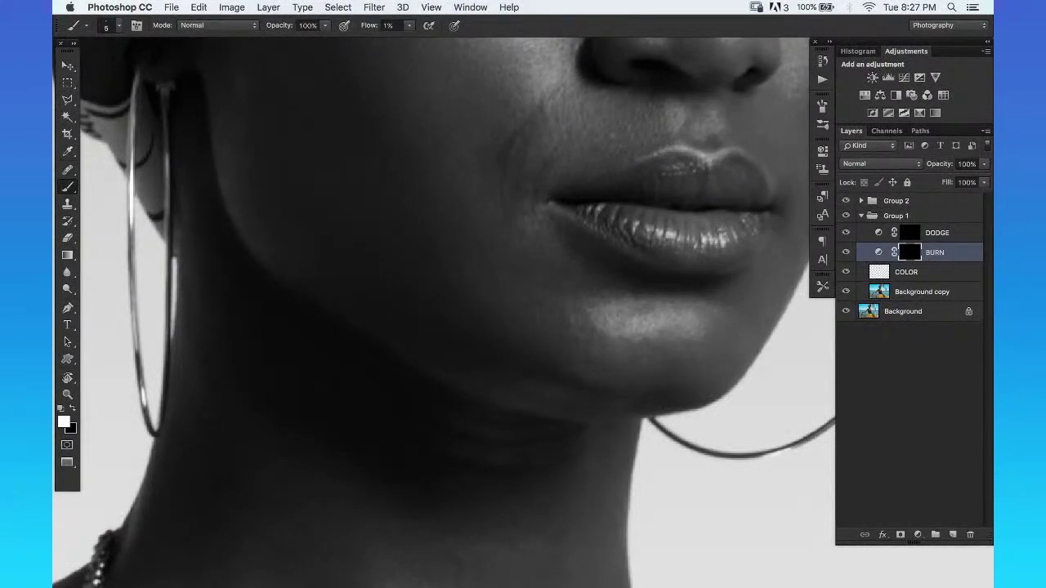
{"action": "left_click", "coordinate": [940, 233]}
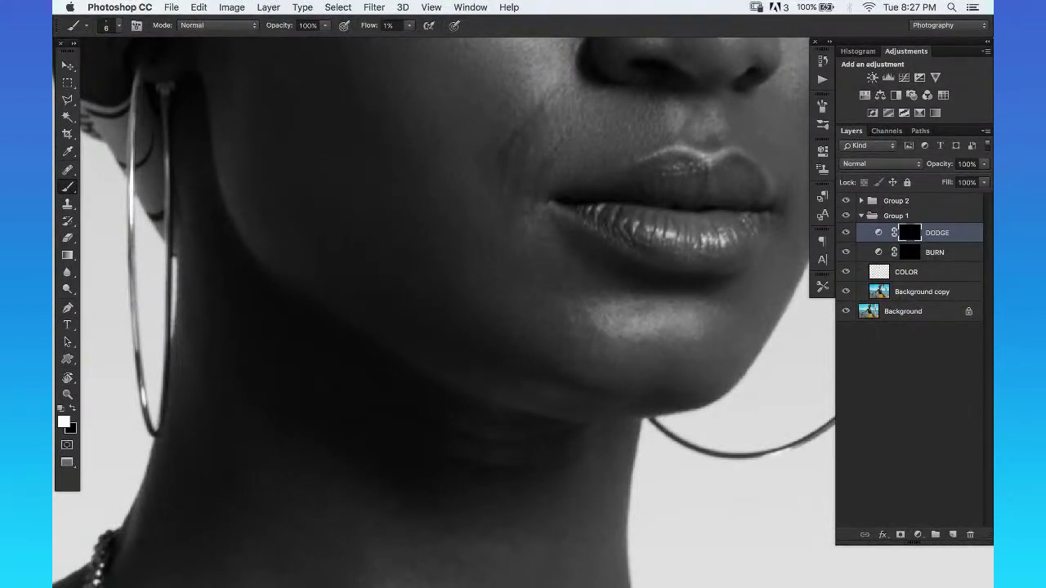
{"action": "left_click_drag", "start_coordinate": [677, 147], "coordinate": [644, 168]}
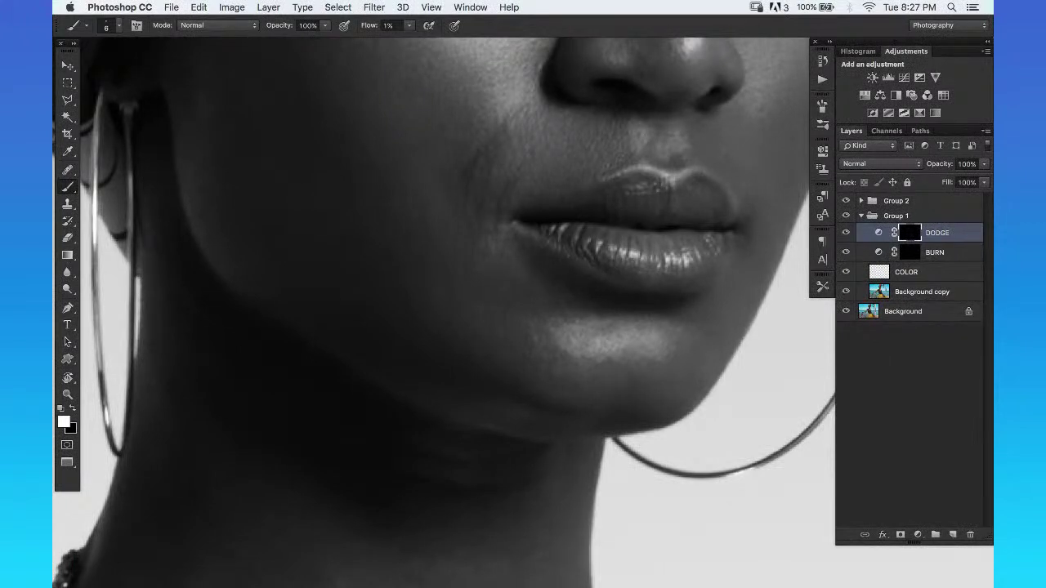
{"action": "left_click", "coordinate": [953, 252]}
{"action": "key", "text": "bracketleft"}
{"action": "key", "text": "bracketleft"}
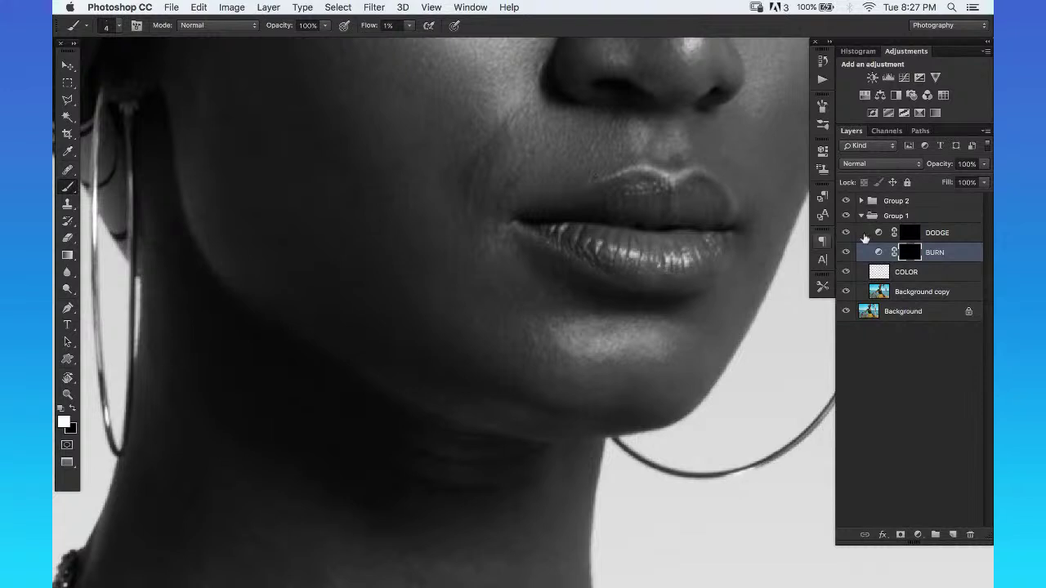
{"action": "left_click", "coordinate": [931, 236]}
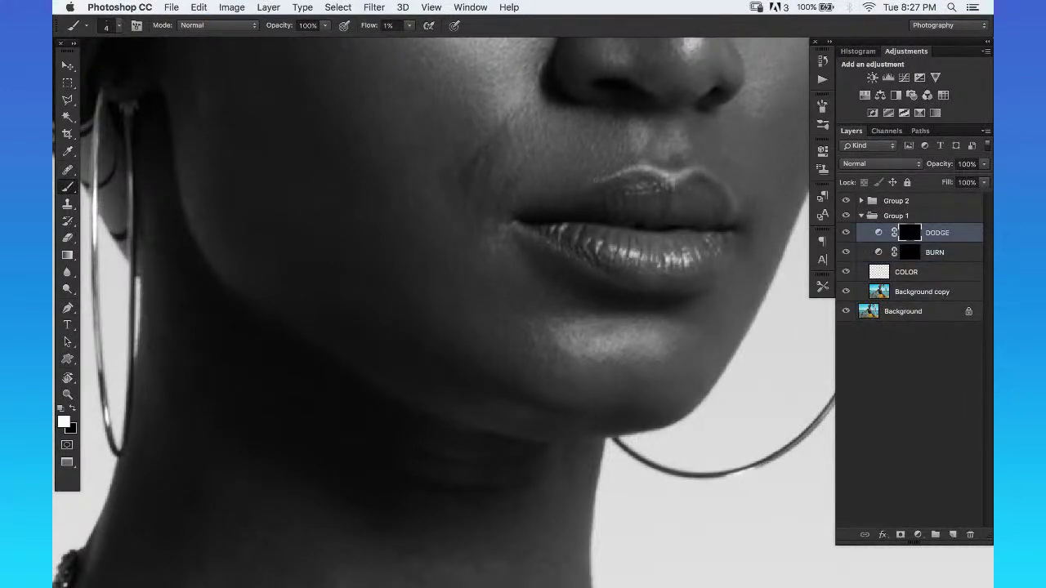
{"action": "left_click", "coordinate": [917, 255]}
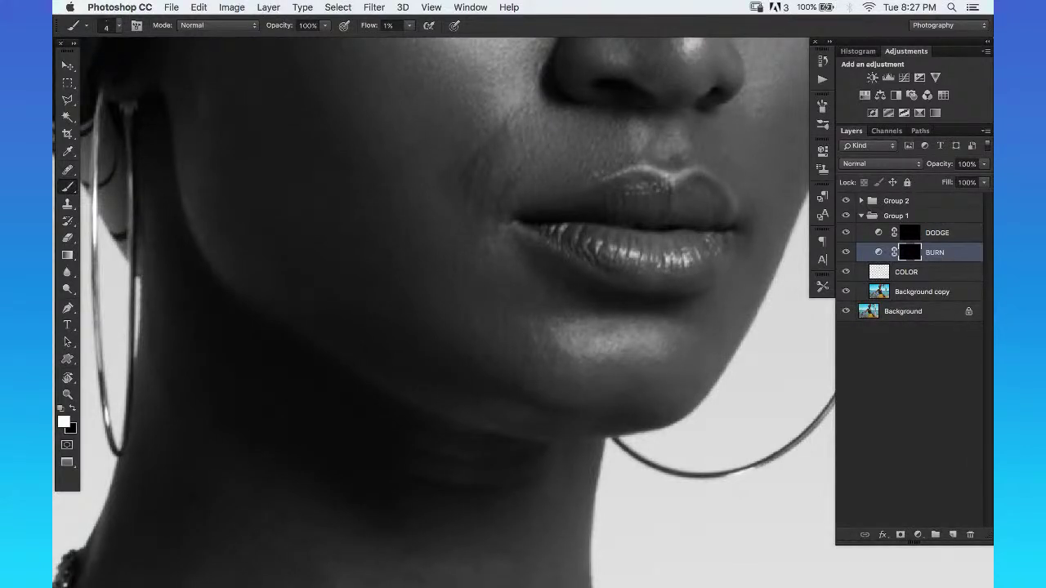
{"action": "key", "text": "bracketright"}
{"action": "key", "text": "bracketright"}
{"action": "left_click_drag", "start_coordinate": [748, 167], "coordinate": [717, 195]}
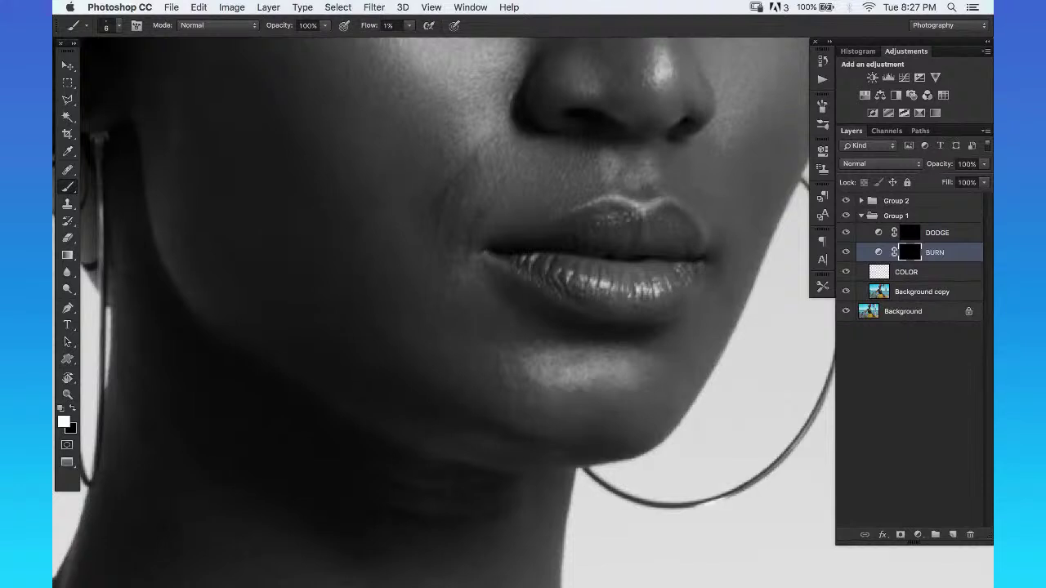
Dodge the right side of the lips and the area under the nose.
{"action": "left_click", "coordinate": [966, 233]}
{"action": "left_click_drag", "start_coordinate": [669, 232], "coordinate": [579, 218]}
{"action": "key", "text": "bracketright"}
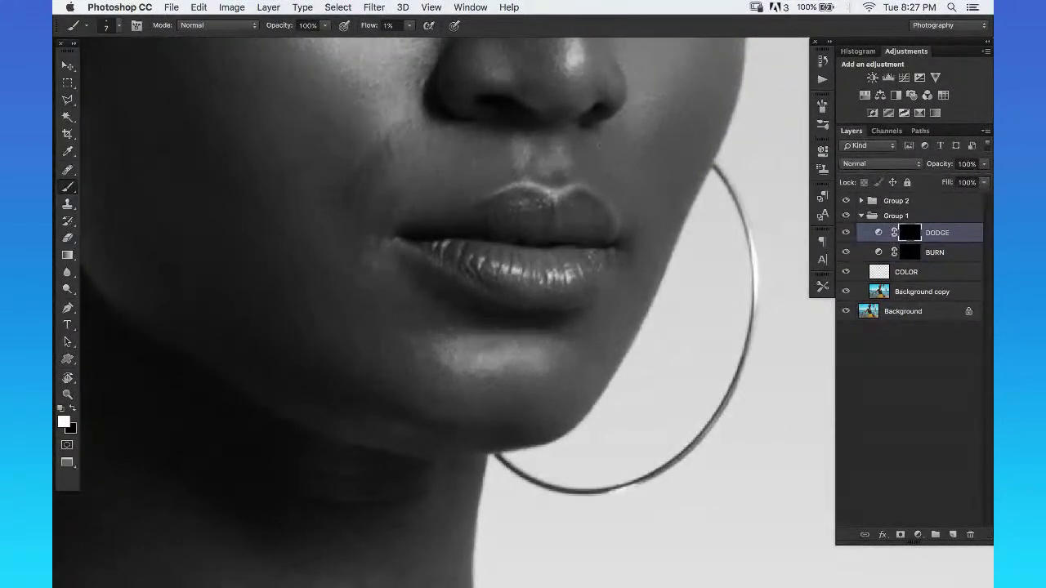
{"action": "key", "text": "bracketleft"}
{"action": "key", "text": "bracketright"}
{"action": "key", "text": "bracketright"}
{"action": "left_click_drag", "start_coordinate": [635, 243], "coordinate": [630, 175]}
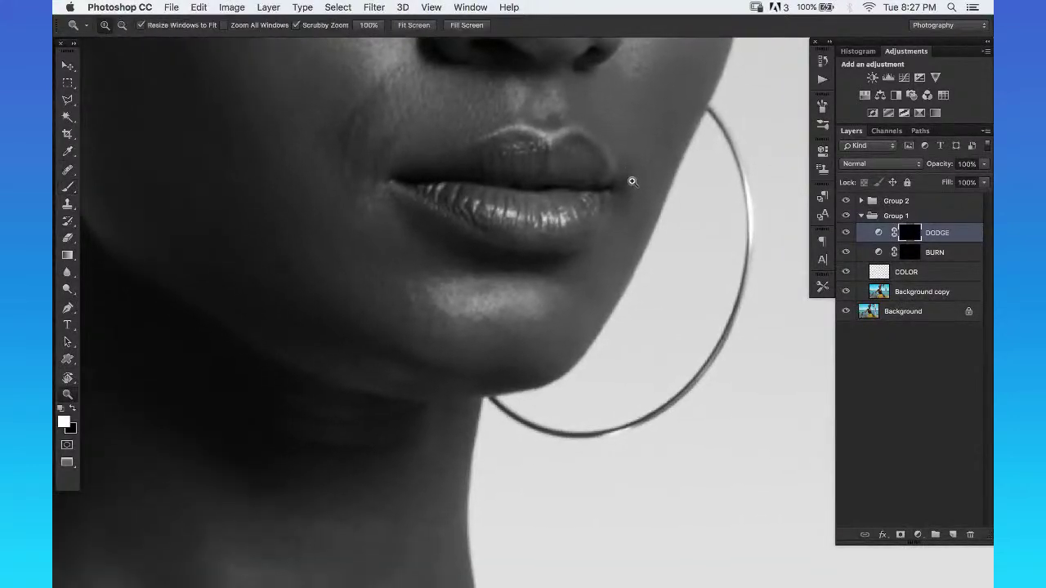
{"action": "key", "text": "bracketright"}
{"action": "key", "text": "bracketright"}
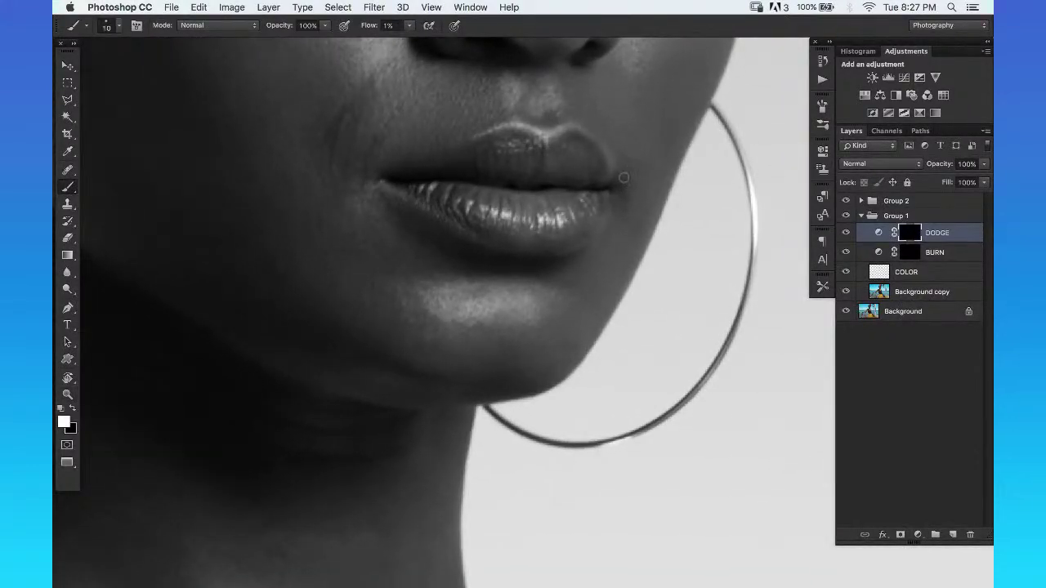
{"action": "key", "text": "bracketleft"}
{"action": "key", "text": "bracketleft"}
{"action": "left_click_drag", "start_coordinate": [619, 144], "coordinate": [644, 168]}
{"action": "key", "text": "bracketright"}
{"action": "key", "text": "bracketright"}
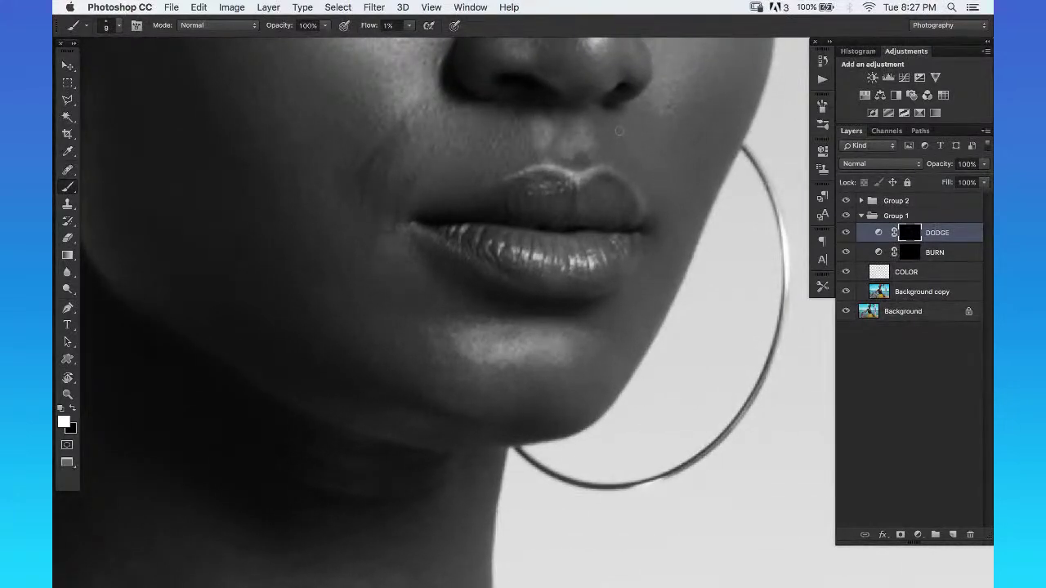
{"action": "left_click_drag", "start_coordinate": [603, 151], "coordinate": [627, 175]}
{"action": "key", "text": "bracketleft"}
{"action": "key", "text": "bracketleft"}
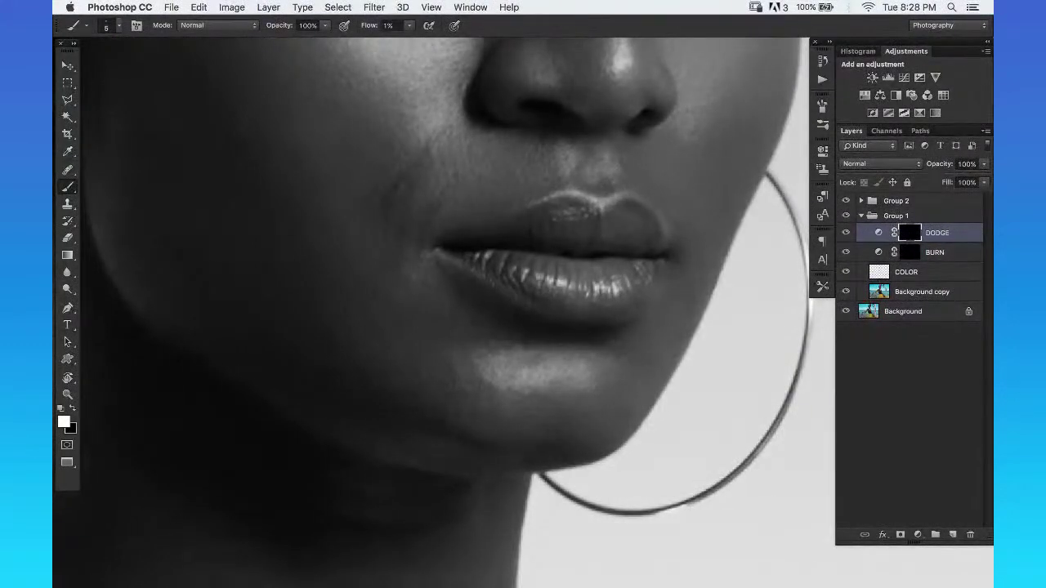
Continue dodge and burn strokes over the left cheek and the right mouth corner.
{"action": "left_click_drag", "start_coordinate": [630, 173], "coordinate": [667, 171]}
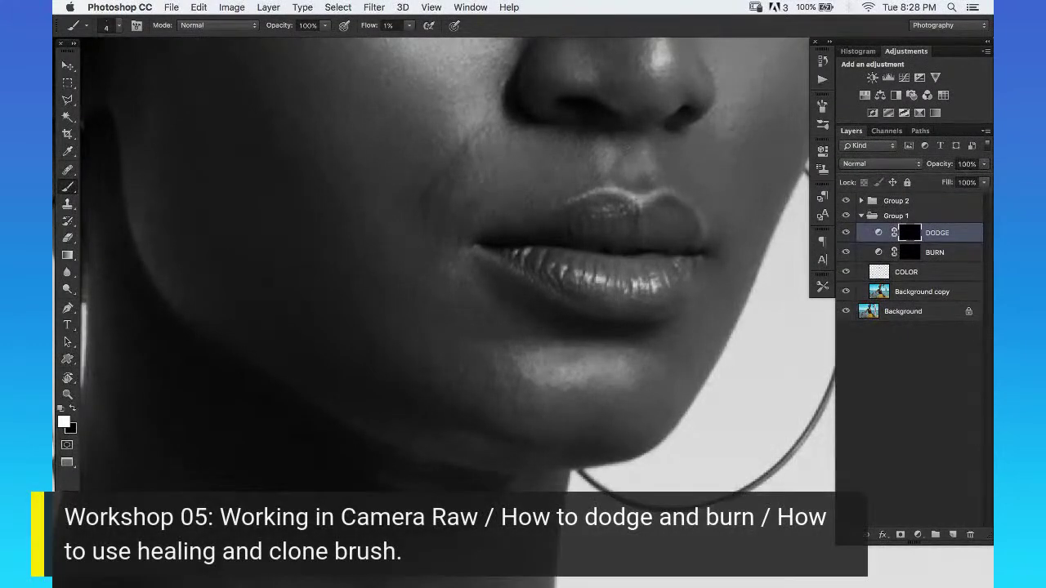
{"action": "key", "text": "bracketleft"}
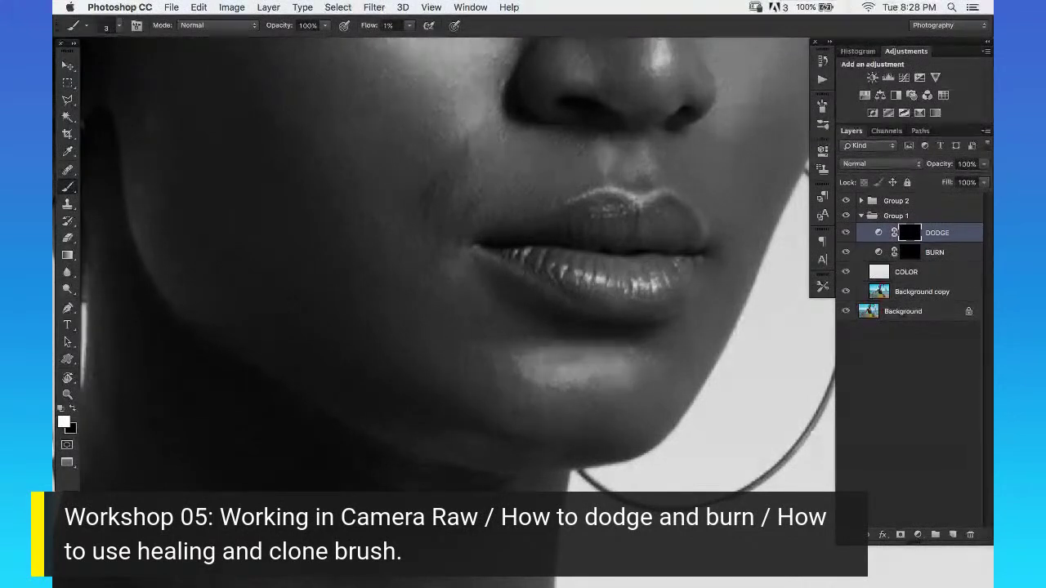
{"action": "key", "text": "bracketright"}
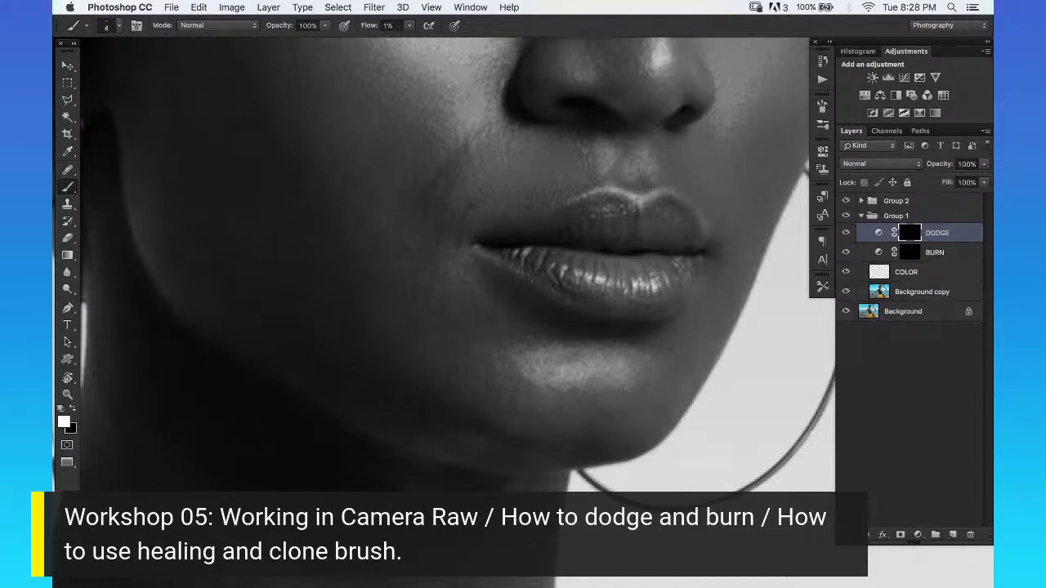
{"action": "left_click_drag", "start_coordinate": [637, 158], "coordinate": [802, 181]}
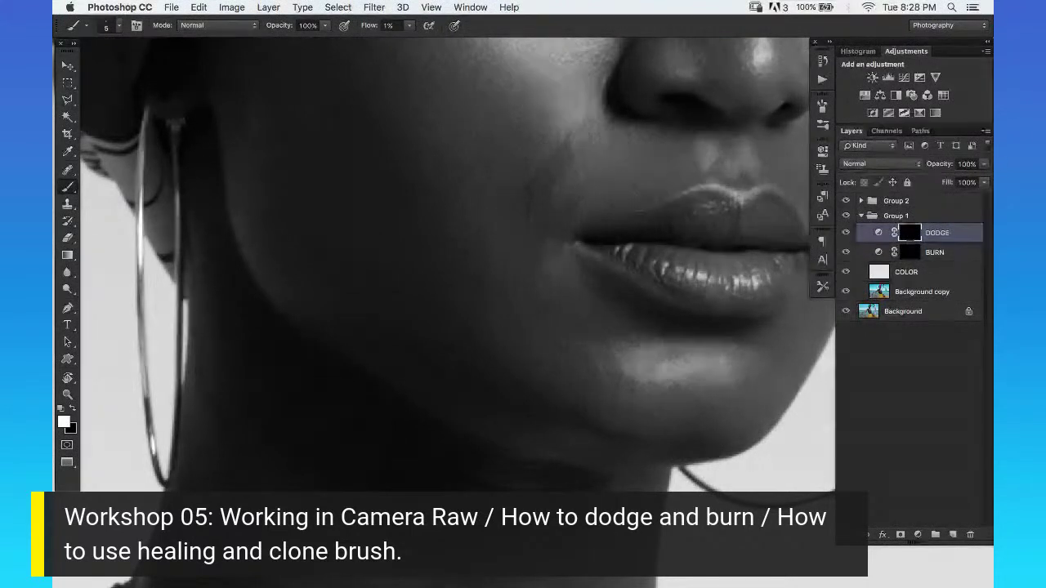
{"action": "left_click_drag", "start_coordinate": [682, 203], "coordinate": [568, 226]}
{"action": "key", "text": "bracketright"}
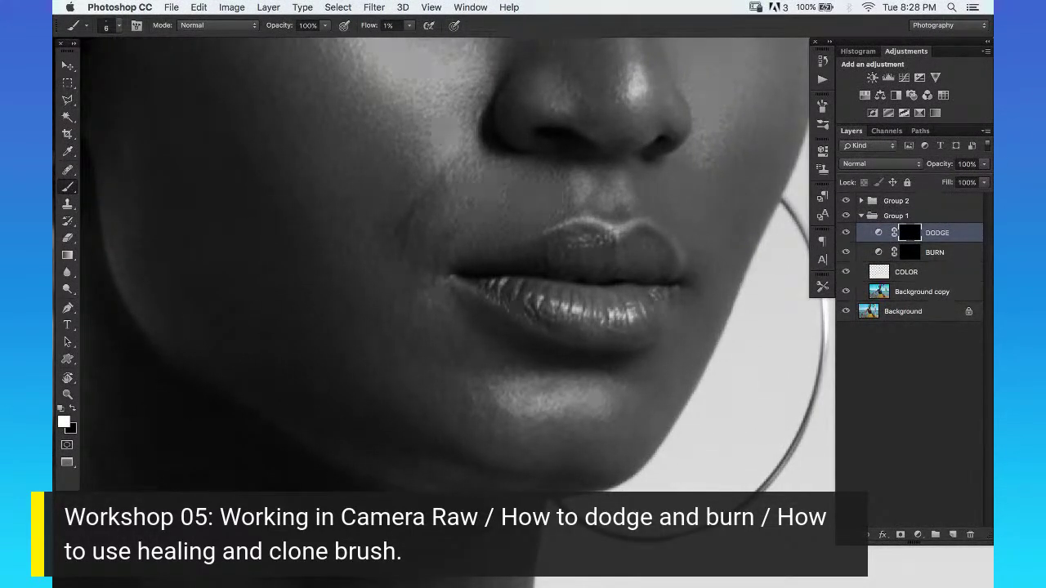
{"action": "left_click", "coordinate": [936, 255]}
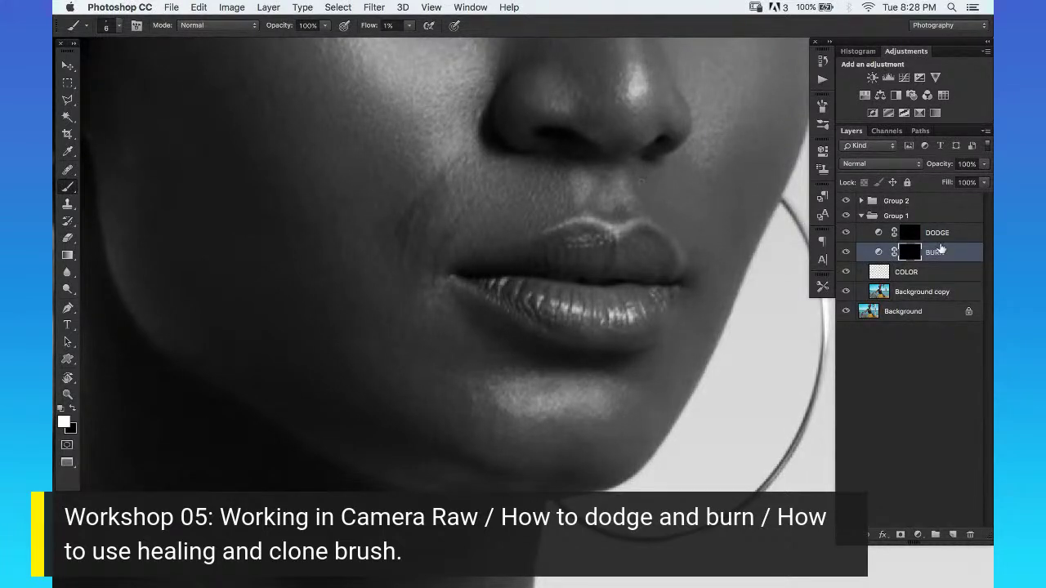
{"action": "left_click", "coordinate": [932, 233]}
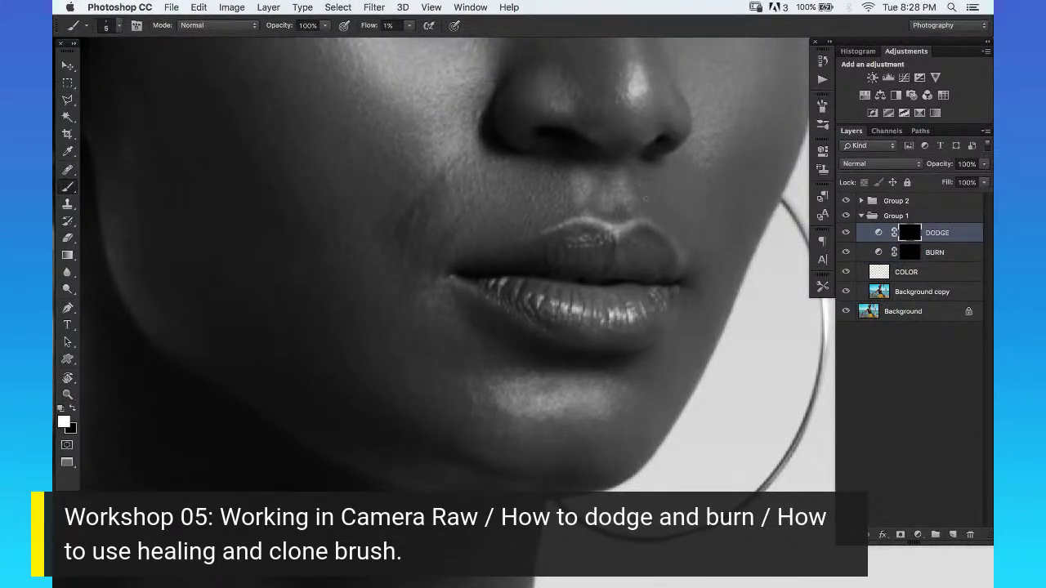
{"action": "key", "text": "bracketleft"}
{"action": "key", "text": "bracketleft"}
{"action": "key", "text": "bracketright"}
{"action": "left_click_drag", "start_coordinate": [590, 200], "coordinate": [648, 191]}
{"action": "key", "text": "bracketleft"}
Shape the left jawline near the earring with burn and dodge, then zoom out.
{"action": "left_click", "coordinate": [939, 255]}
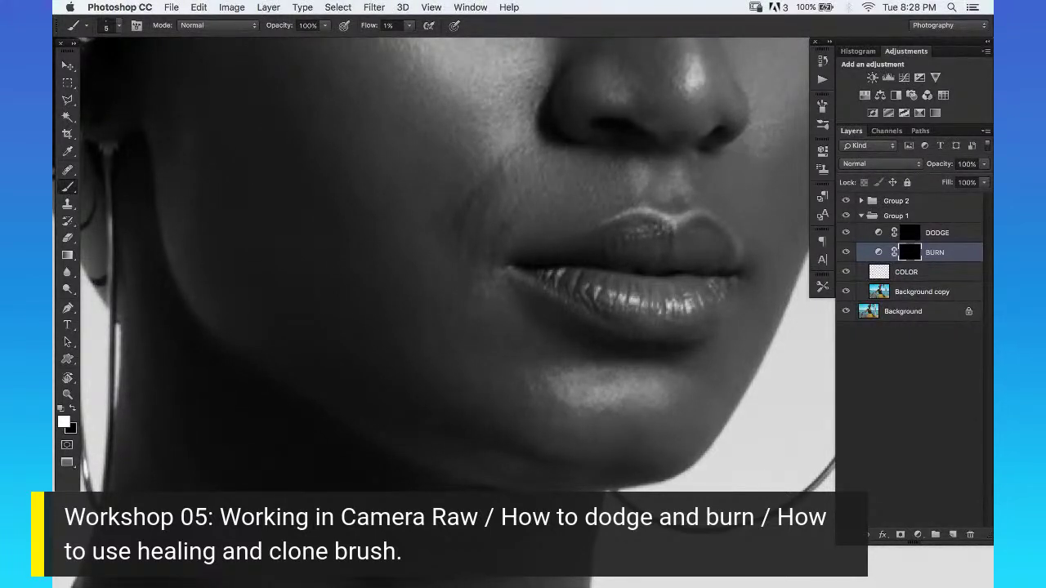
{"action": "left_click_drag", "start_coordinate": [642, 215], "coordinate": [700, 223]}
{"action": "left_click", "coordinate": [929, 236]}
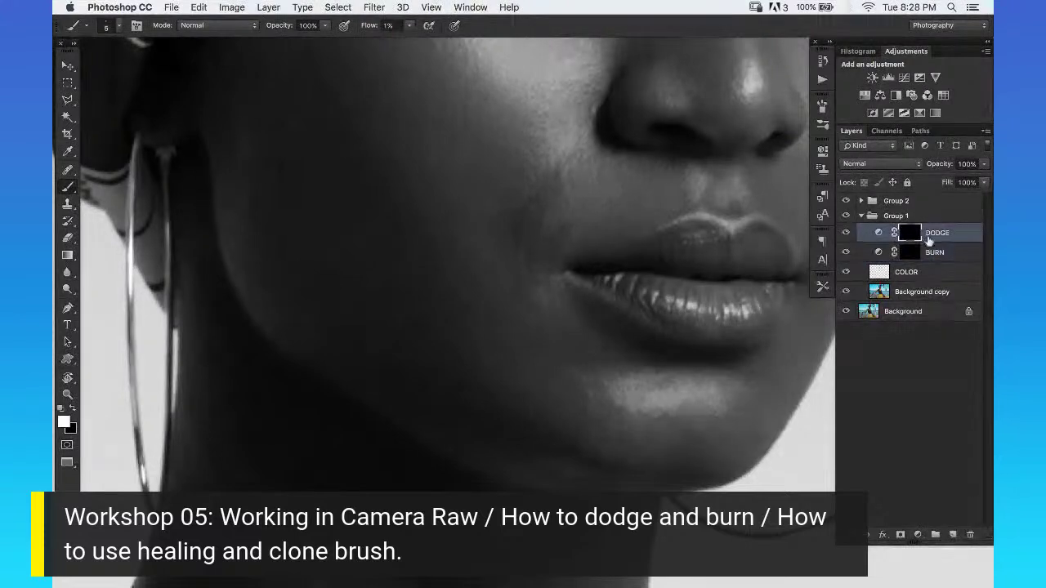
{"action": "left_click_drag", "start_coordinate": [626, 215], "coordinate": [656, 162]}
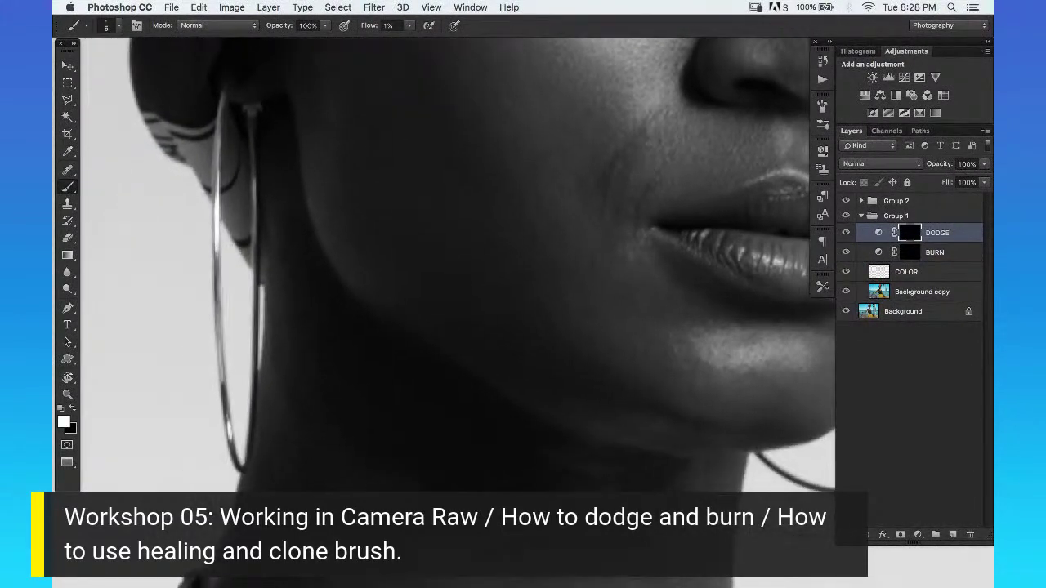
{"action": "key", "text": "bracketright"}
{"action": "key", "text": "bracketleft"}
{"action": "key", "text": "bracketleft"}
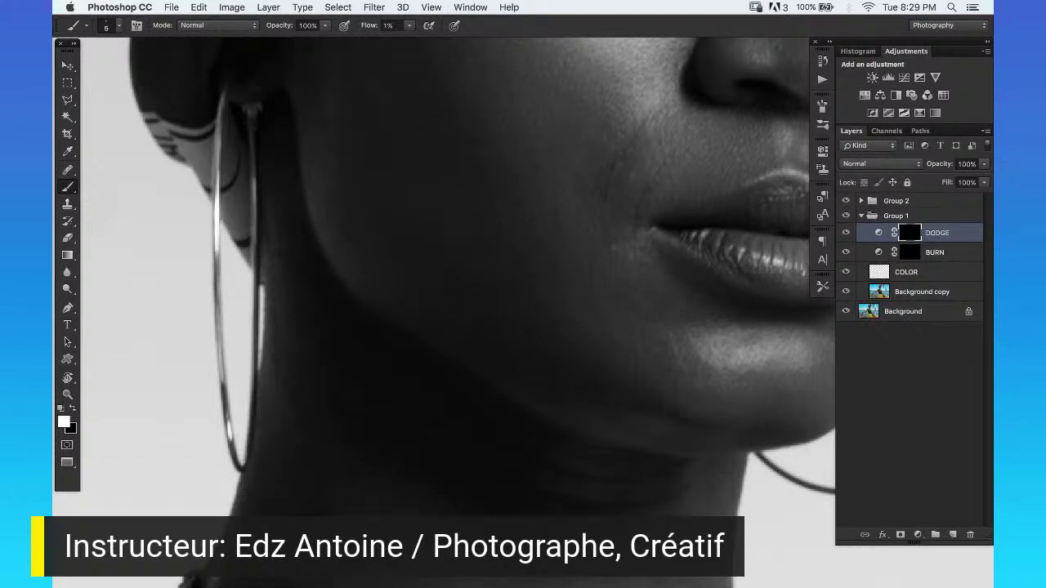
{"action": "scroll", "coordinate": [614, 236], "scroll_direction": "down", "scroll_amount": 3}
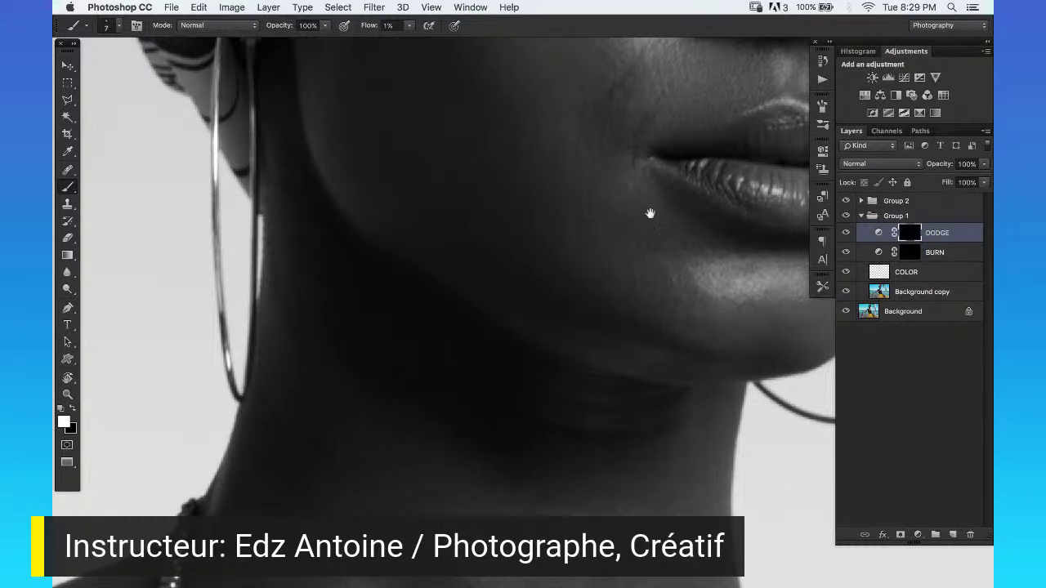
{"action": "scroll", "coordinate": [646, 215], "scroll_direction": "down", "scroll_amount": 2}
{"action": "key", "text": "z"}
{"action": "left_click", "coordinate": [610, 261], "text": "alt"}
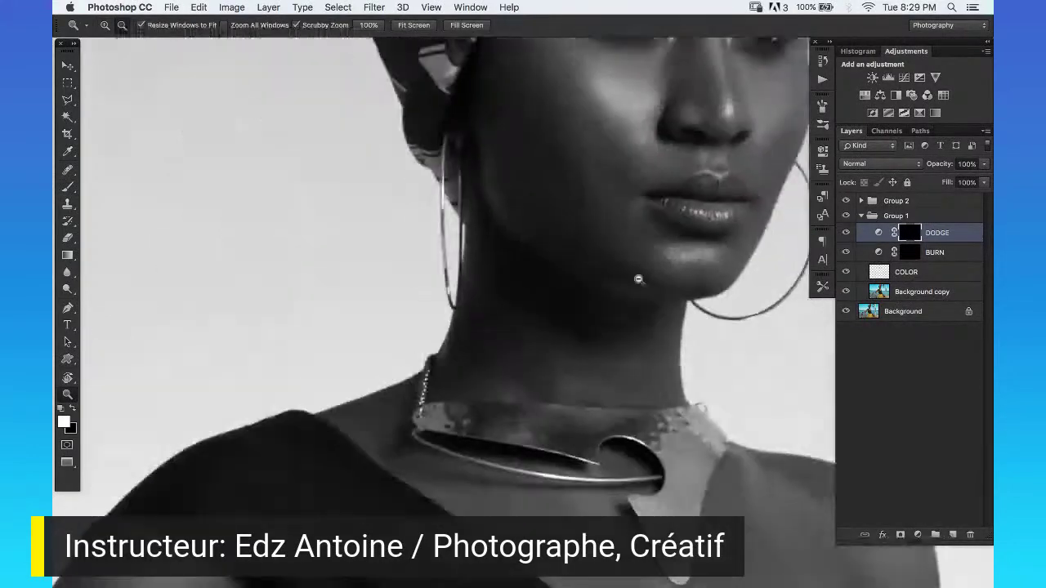
Zoom in on the lips and dodge the chin with a size-4 brush, then select BURN.
{"action": "left_click", "coordinate": [700, 226]}
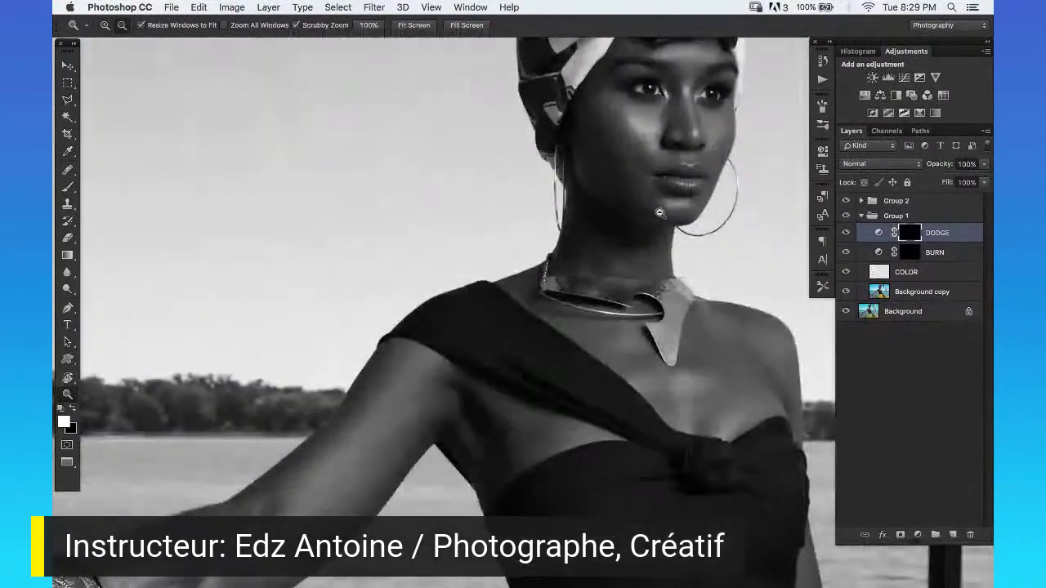
{"action": "left_click", "coordinate": [695, 219], "text": "alt"}
{"action": "left_click", "coordinate": [674, 181]}
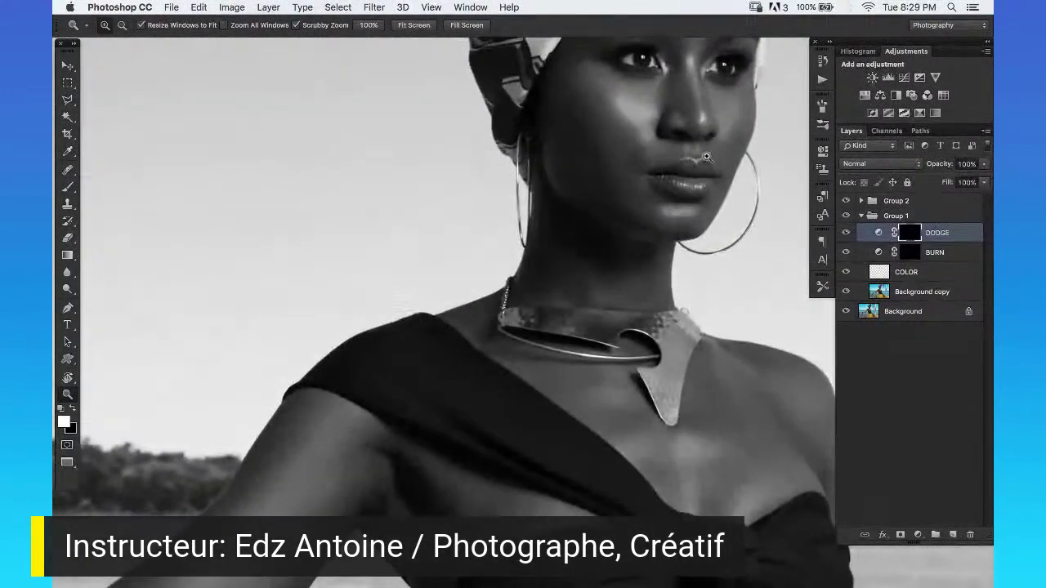
{"action": "left_click", "coordinate": [683, 174]}
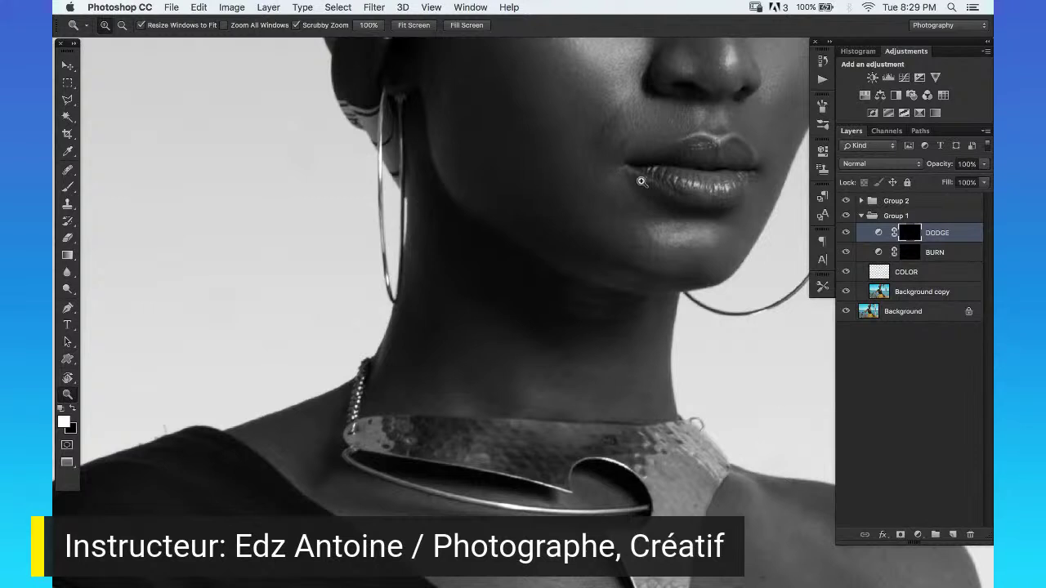
{"action": "left_click_drag", "start_coordinate": [642, 196], "coordinate": [652, 175]}
{"action": "key", "text": "b"}
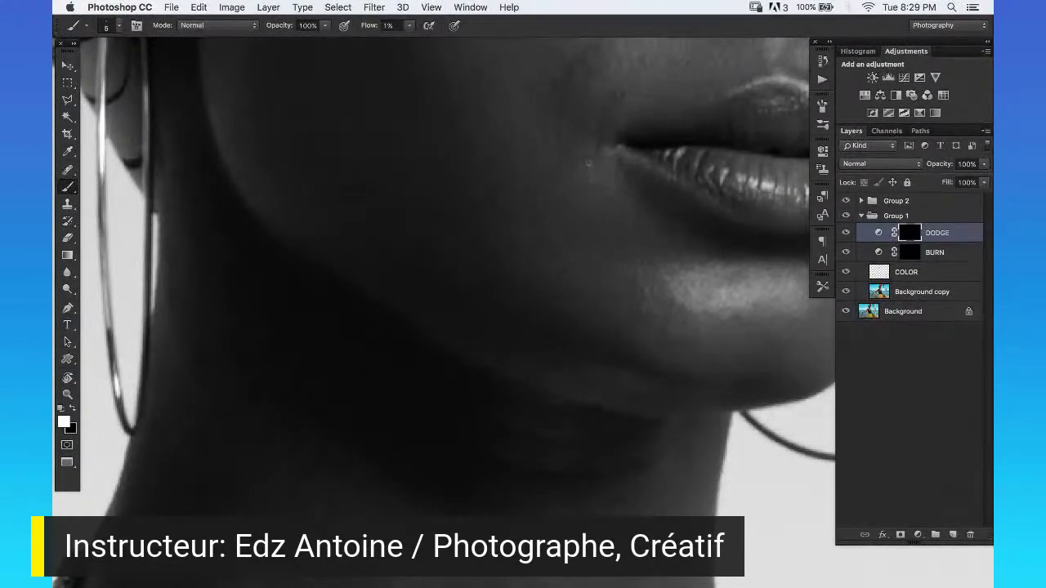
{"action": "scroll", "coordinate": [563, 168], "scroll_direction": "up", "scroll_amount": 3}
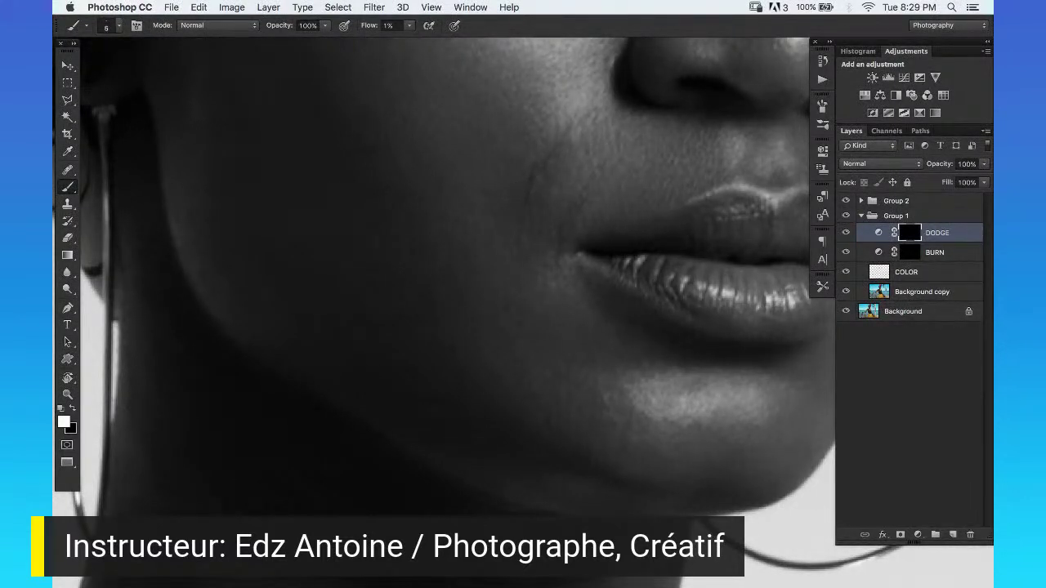
{"action": "key", "text": "bracketleft"}
{"action": "key", "text": "bracketleft"}
{"action": "left_click", "coordinate": [960, 252]}
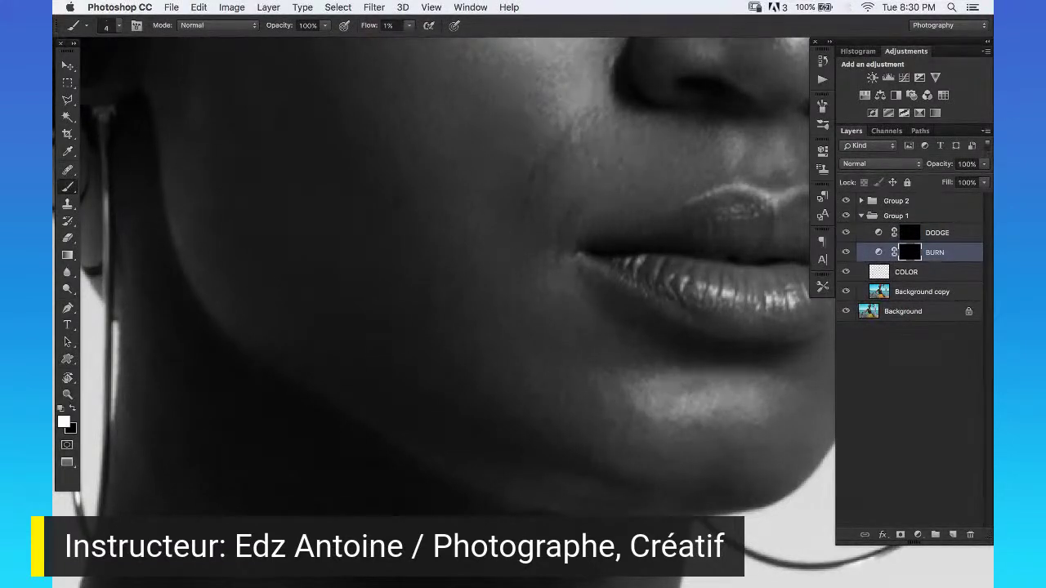
{"action": "key", "text": "z"}
{"action": "left_click", "coordinate": [647, 158], "text": "alt"}
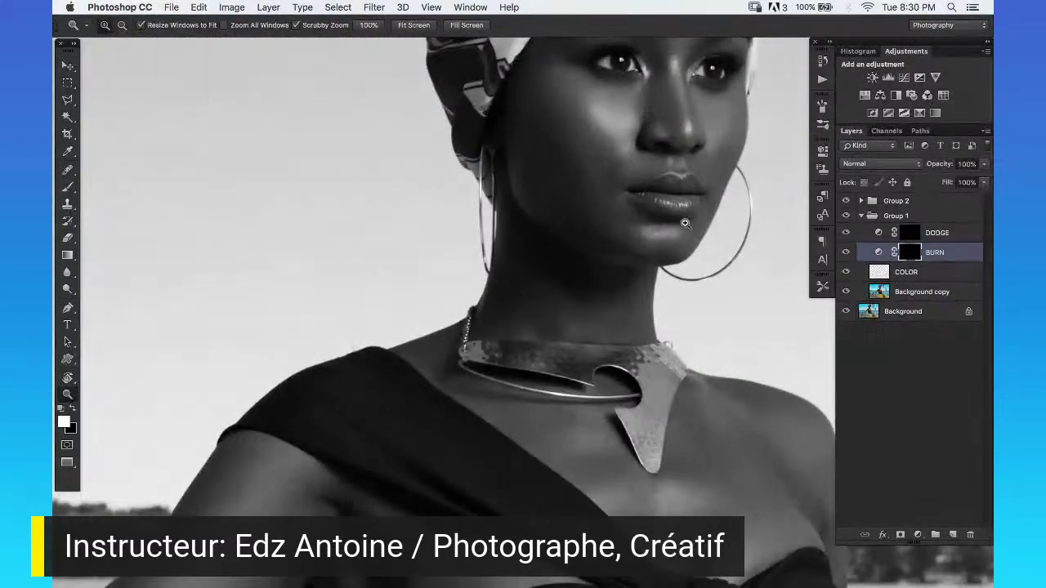
{"action": "left_click", "coordinate": [845, 233]}
{"action": "left_click", "coordinate": [846, 253]}
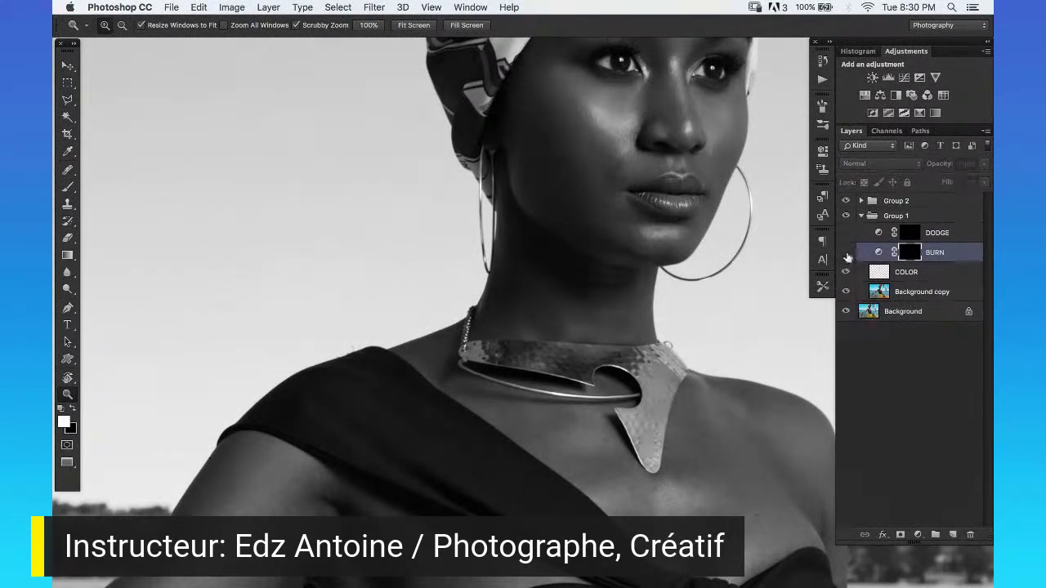
{"action": "left_click", "coordinate": [644, 210]}
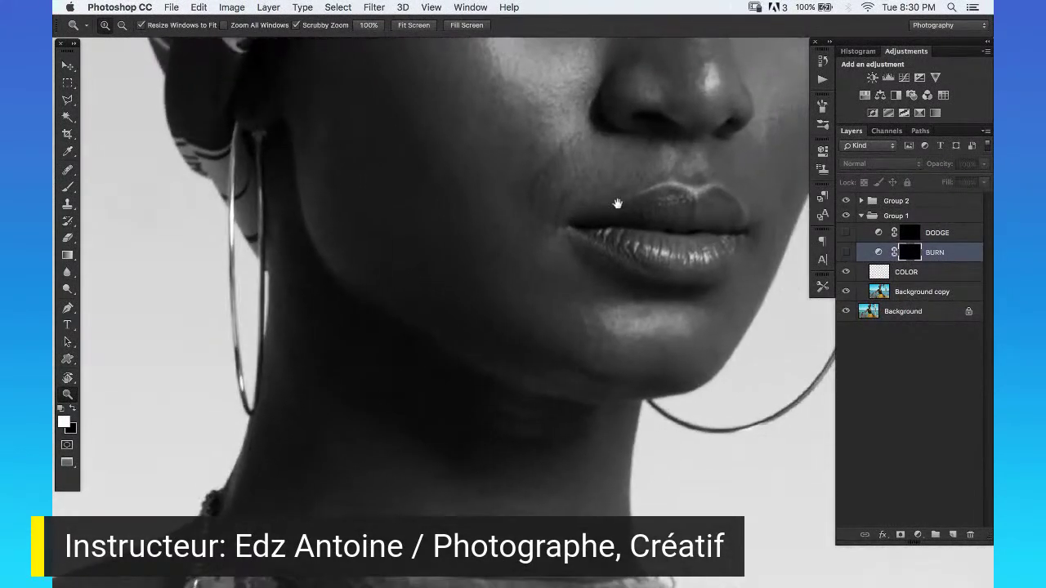
{"action": "left_click", "coordinate": [846, 233]}
{"action": "left_click", "coordinate": [846, 252]}
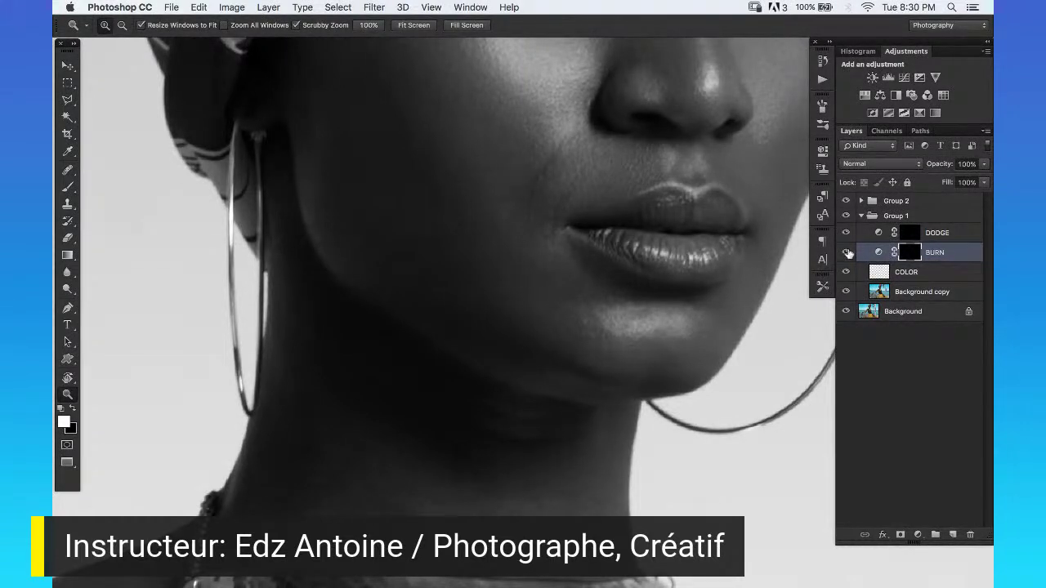
{"action": "left_click", "coordinate": [845, 252]}
{"action": "left_click", "coordinate": [845, 233]}
{"action": "left_click", "coordinate": [846, 252]}
{"action": "left_click", "coordinate": [844, 233]}
{"action": "key", "text": "b"}
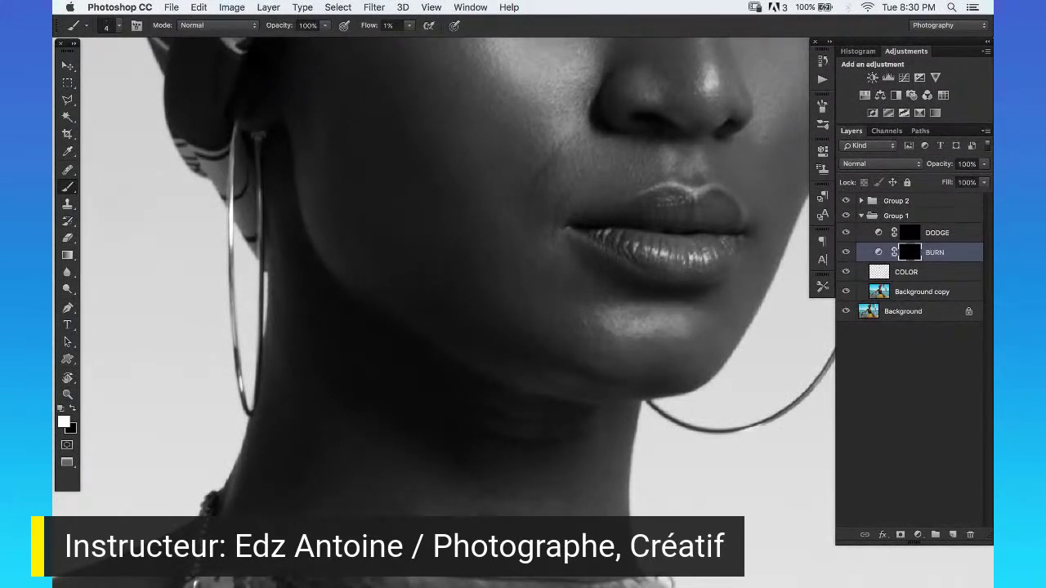
On the DODGE layer, brighten the chin below the lower lip with a size-8 brush.
{"action": "left_click", "coordinate": [956, 233]}
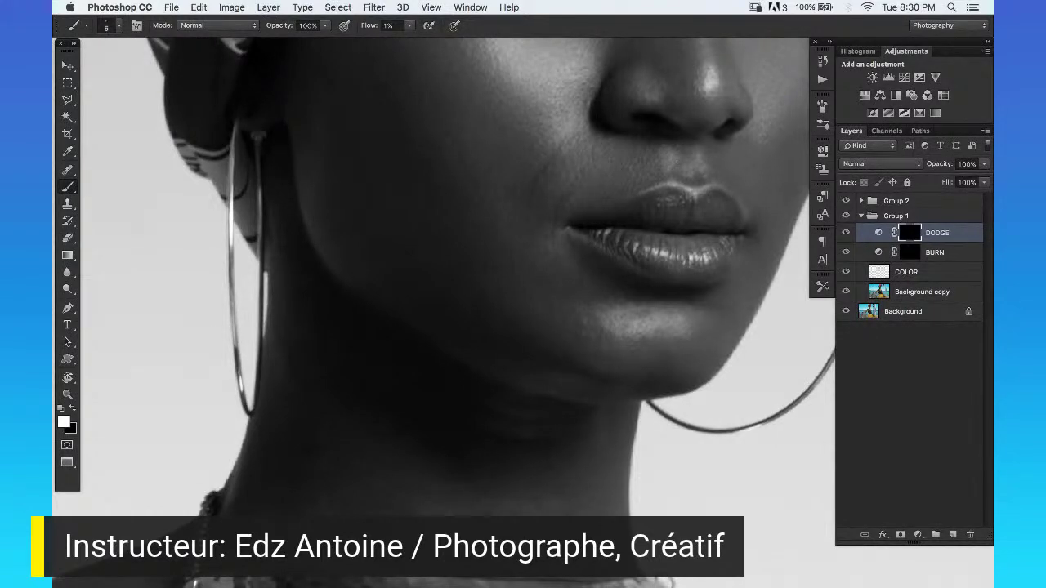
{"action": "scroll", "coordinate": [605, 184], "scroll_direction": "down", "scroll_amount": 1}
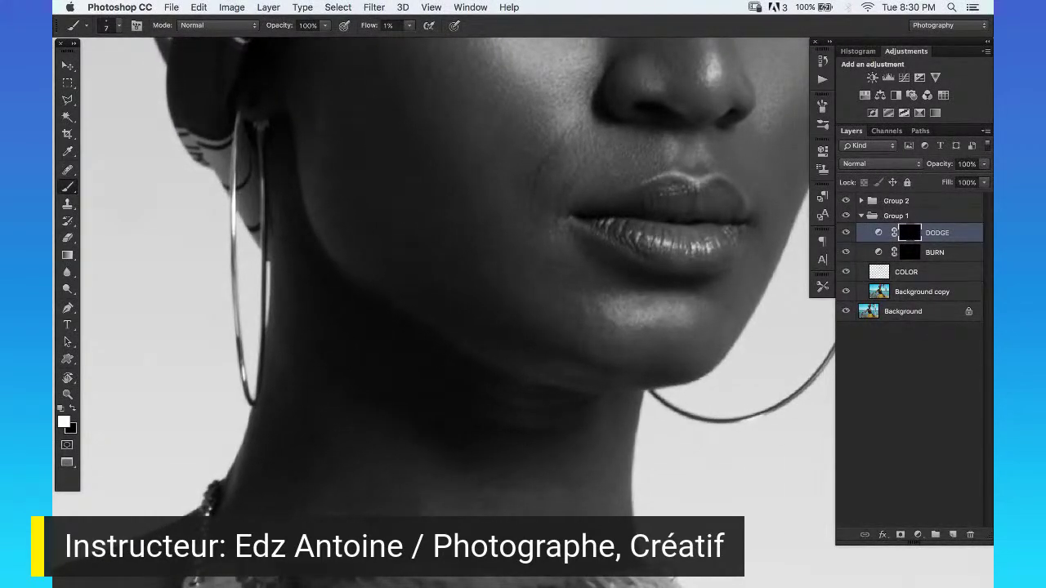
{"action": "left_click_drag", "start_coordinate": [593, 204], "coordinate": [612, 186]}
{"action": "key", "text": "bracketright"}
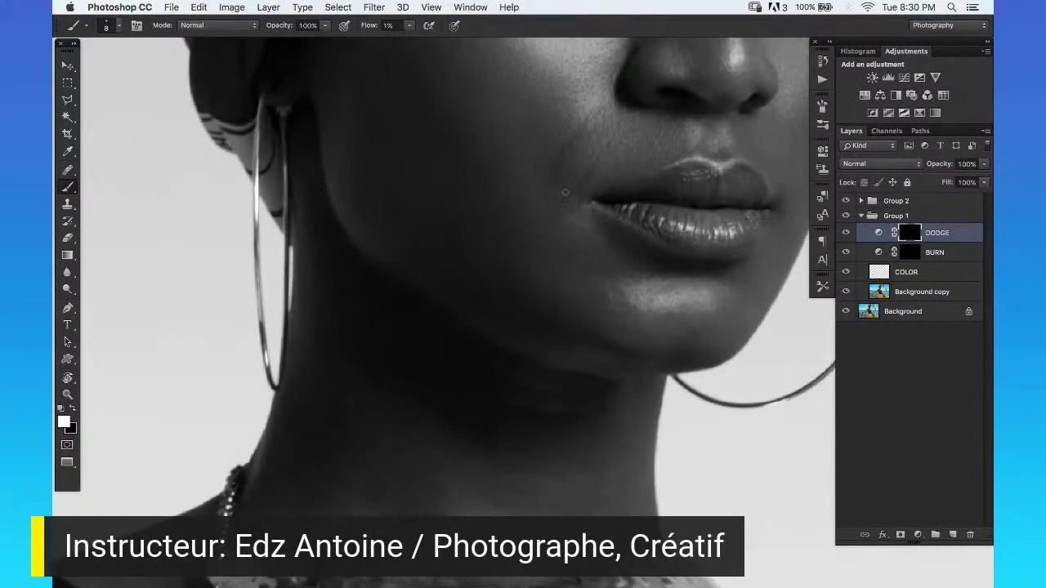
{"action": "scroll", "coordinate": [665, 299], "scroll_direction": "down", "scroll_amount": 2}
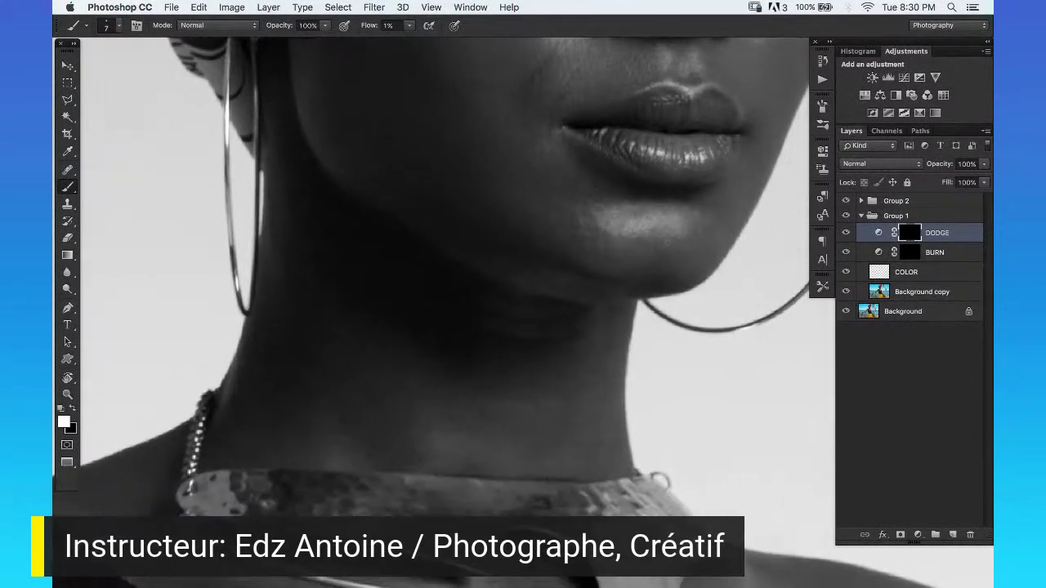
{"action": "key", "text": "z"}
{"action": "scroll", "coordinate": [701, 221], "scroll_direction": "up", "scroll_amount": 3}
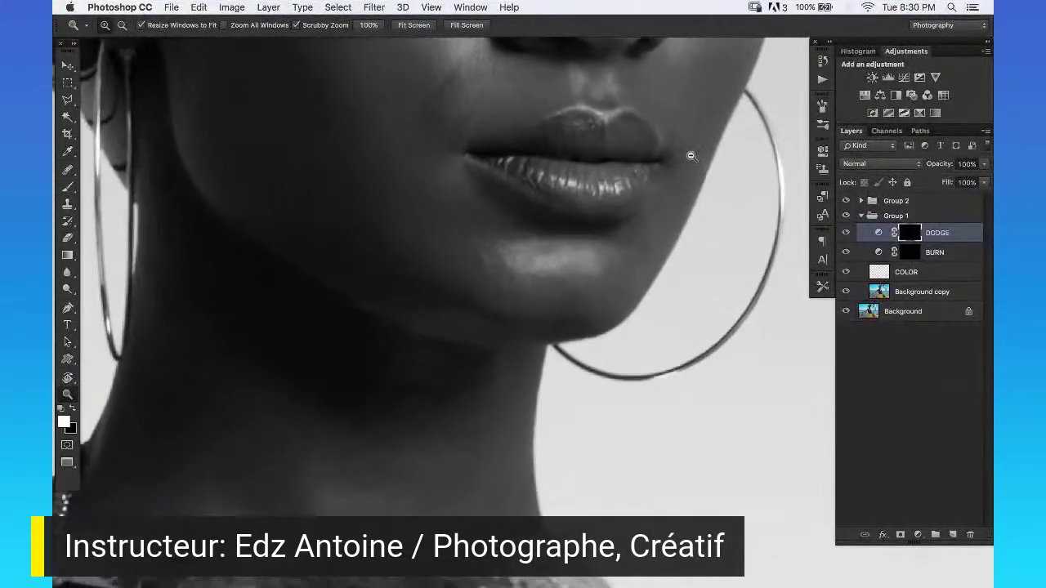
{"action": "key", "text": "b"}
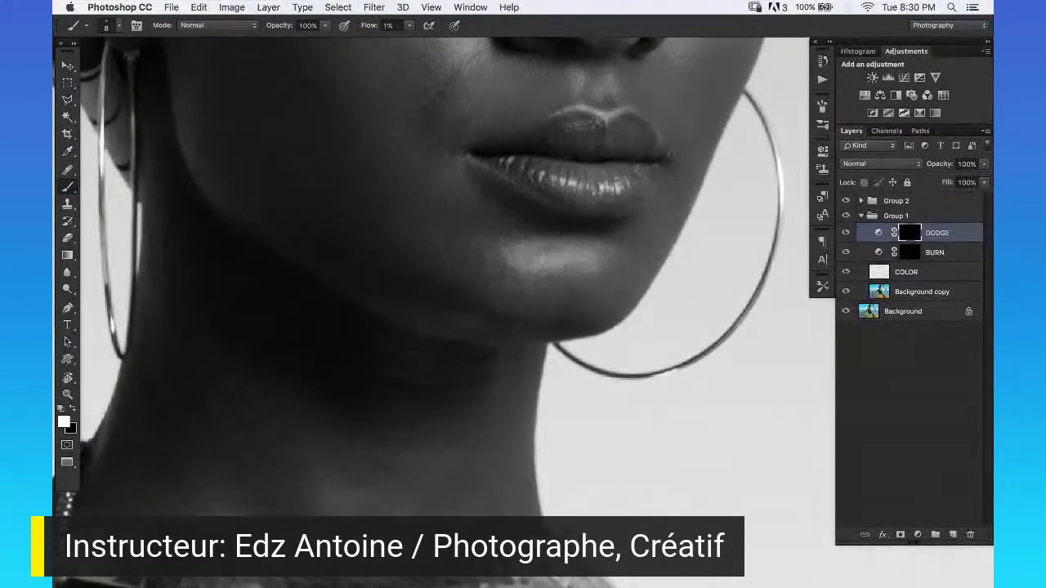
{"action": "scroll", "coordinate": [618, 268], "scroll_direction": "up", "scroll_amount": 2}
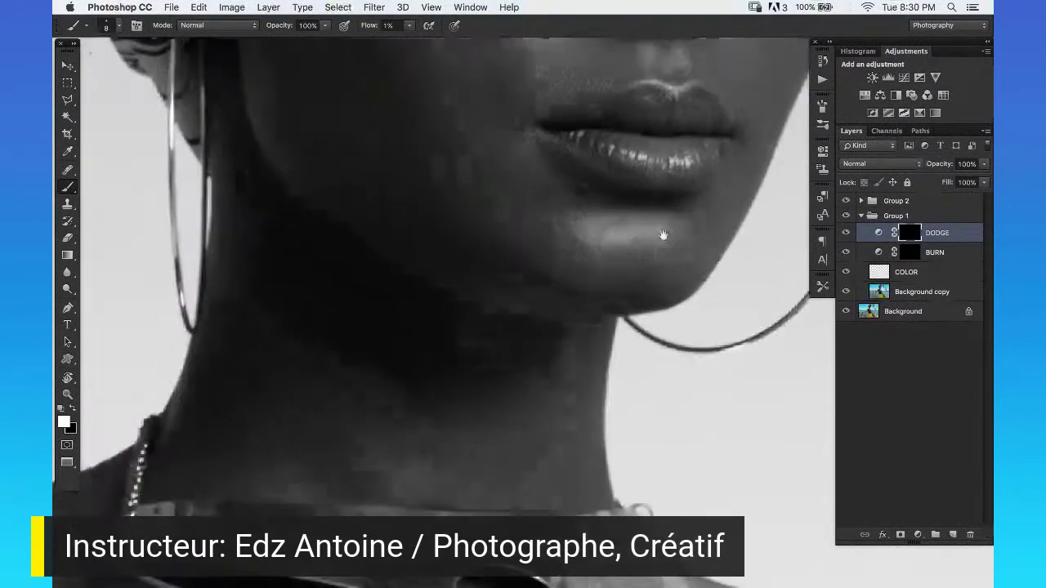
{"action": "key", "text": "z"}
{"action": "left_click", "coordinate": [661, 220]}
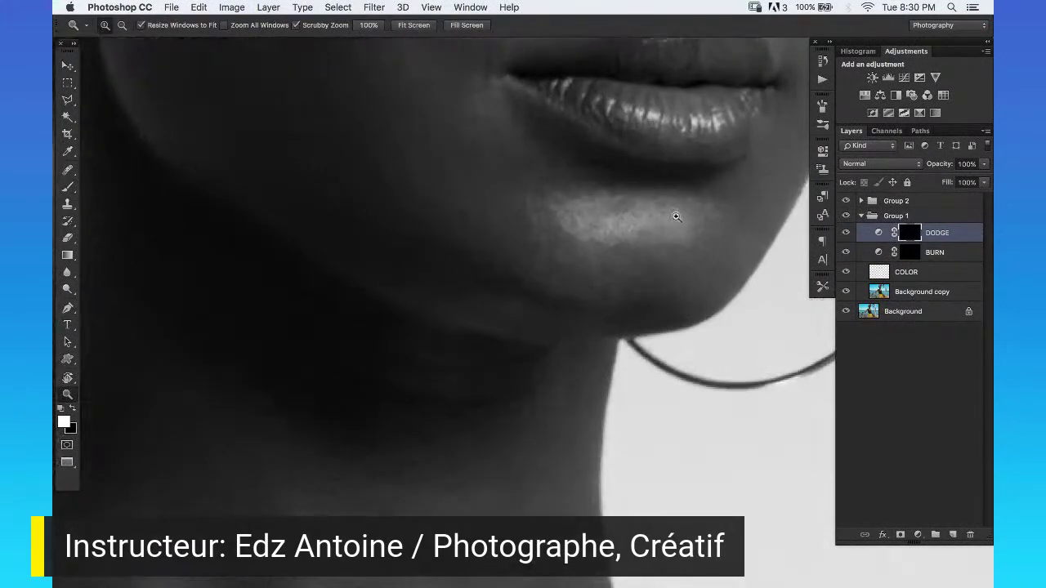
{"action": "key", "text": "b"}
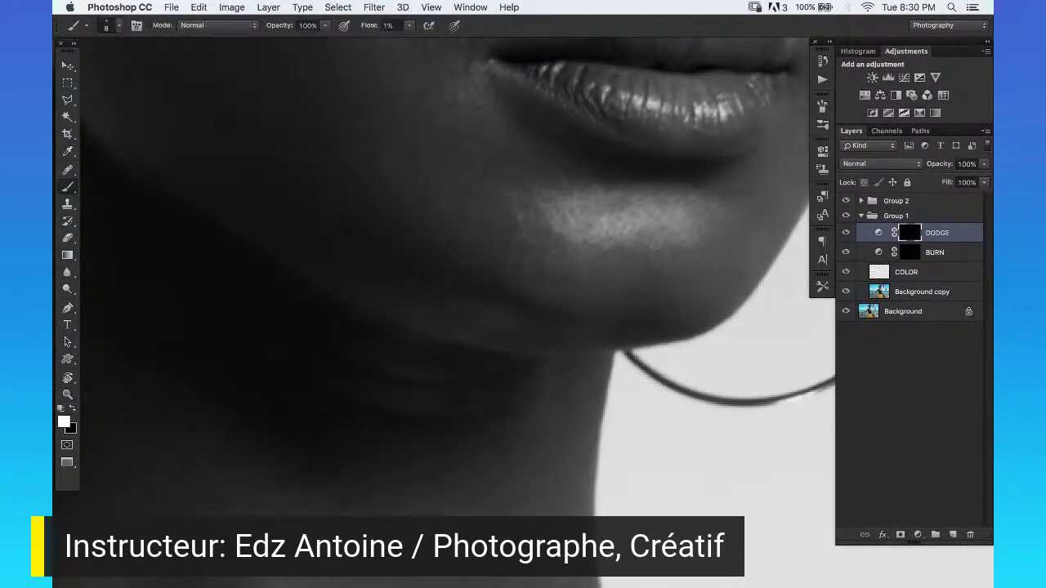
{"action": "key", "text": "z"}
{"action": "scroll", "coordinate": [642, 217], "scroll_direction": "up", "scroll_amount": 1}
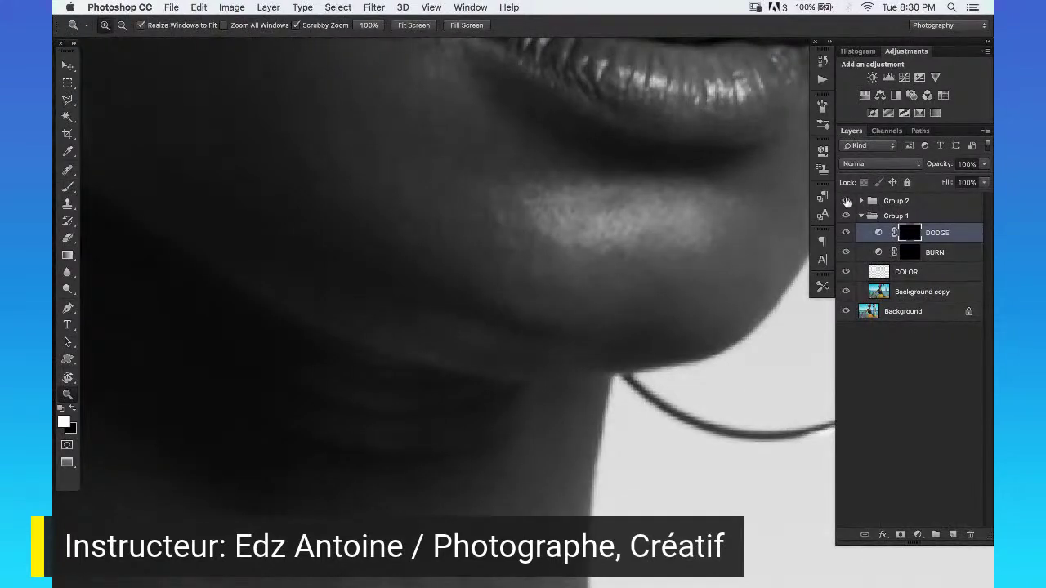
Hide Group 2 for full colour, swap colours, and select Background copy with the Healing Brush.
{"action": "left_click", "coordinate": [845, 200]}
{"action": "scroll", "coordinate": [625, 237], "scroll_direction": "up", "scroll_amount": 1}
{"action": "key", "text": "x"}
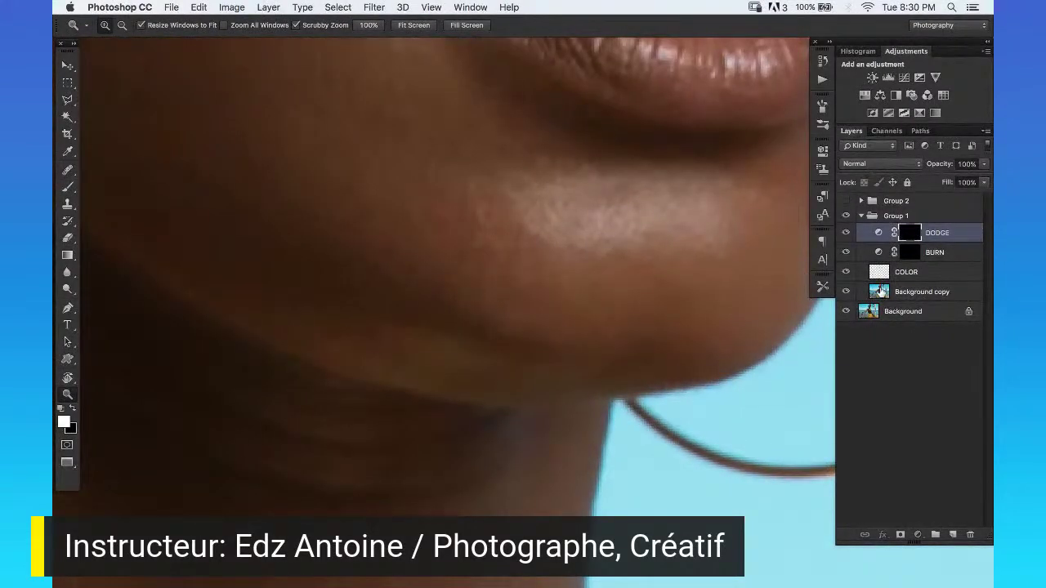
{"action": "left_click", "coordinate": [883, 292]}
{"action": "key", "text": "j"}
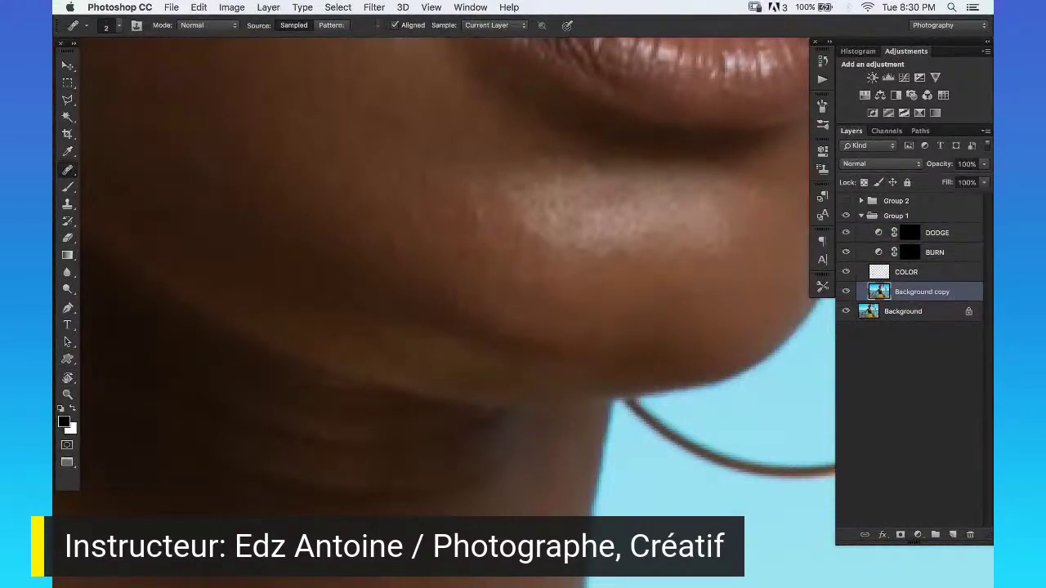
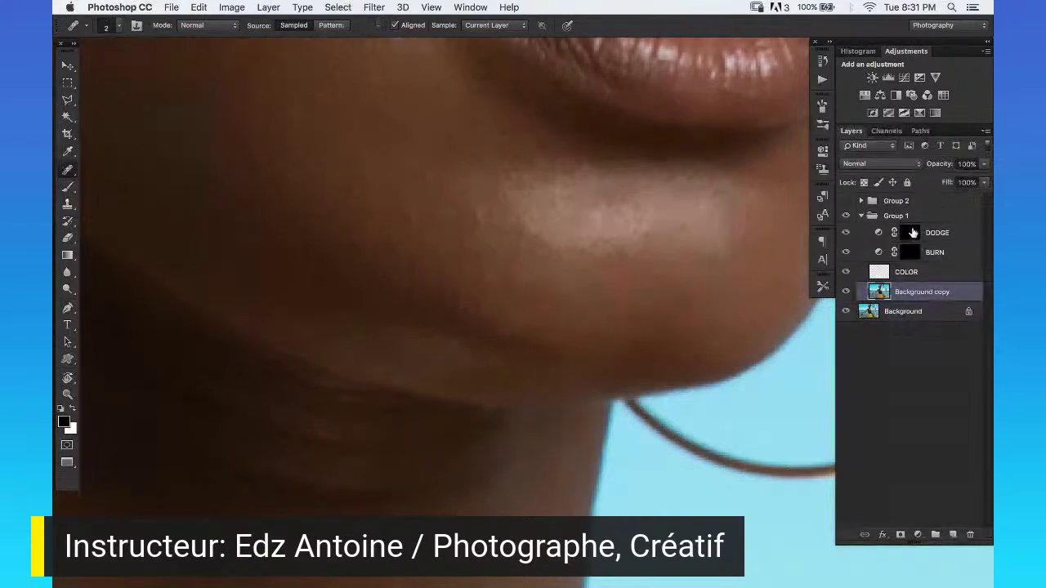
Target the DODGE mask in white, turn on Group 2's black-and-white helper, and ready a slightly larger brush.
{"action": "left_click", "coordinate": [907, 232]}
{"action": "key", "text": "x"}
{"action": "left_click", "coordinate": [856, 200]}
{"action": "key", "text": "b"}
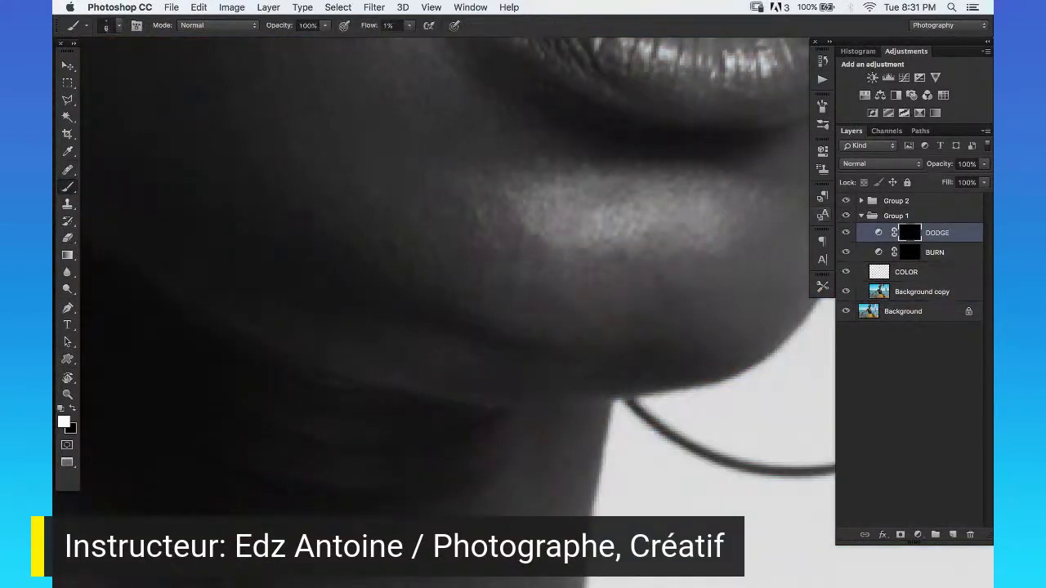
{"action": "key", "text": "bracketright"}
Paint soft 1% flow strokes over the chin on the DODGE and BURN masks, adjusting brush size.
{"action": "key", "text": "z"}
{"action": "left_click", "coordinate": [660, 217], "text": "alt"}
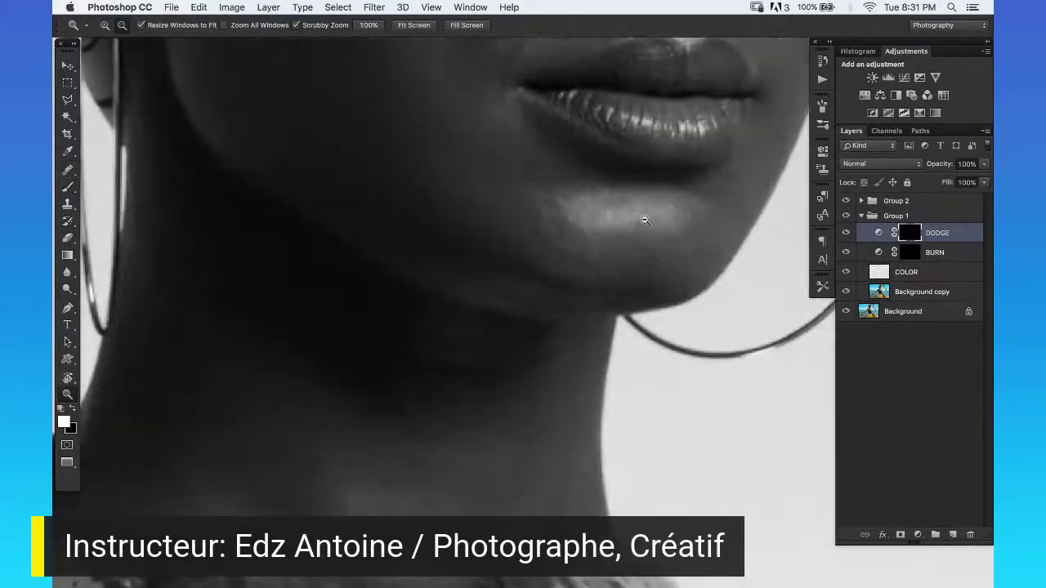
{"action": "key", "text": "b"}
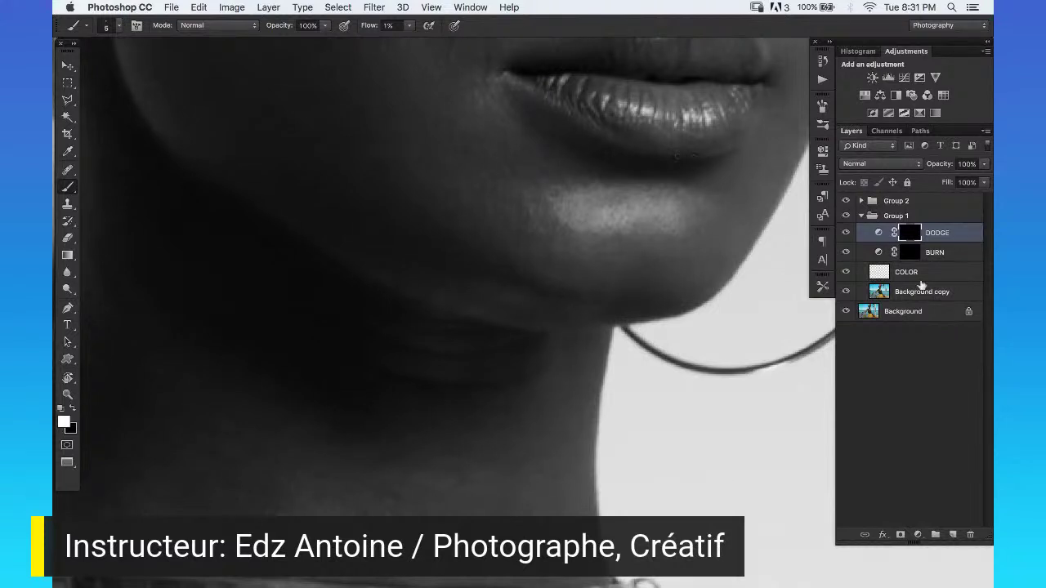
{"action": "left_click", "coordinate": [960, 254]}
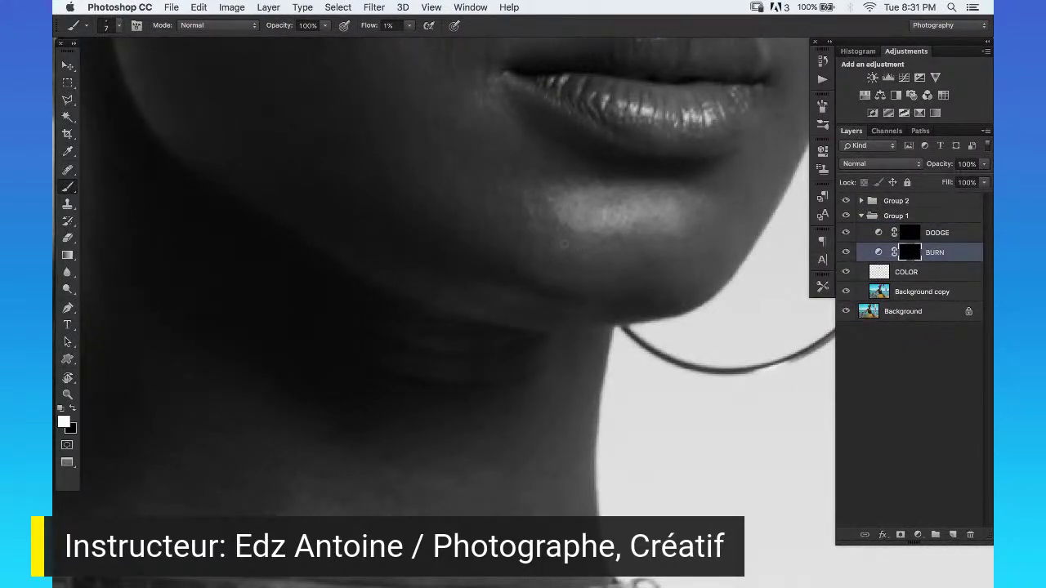
{"action": "key", "text": "bracketleft"}
{"action": "left_click", "coordinate": [964, 232]}
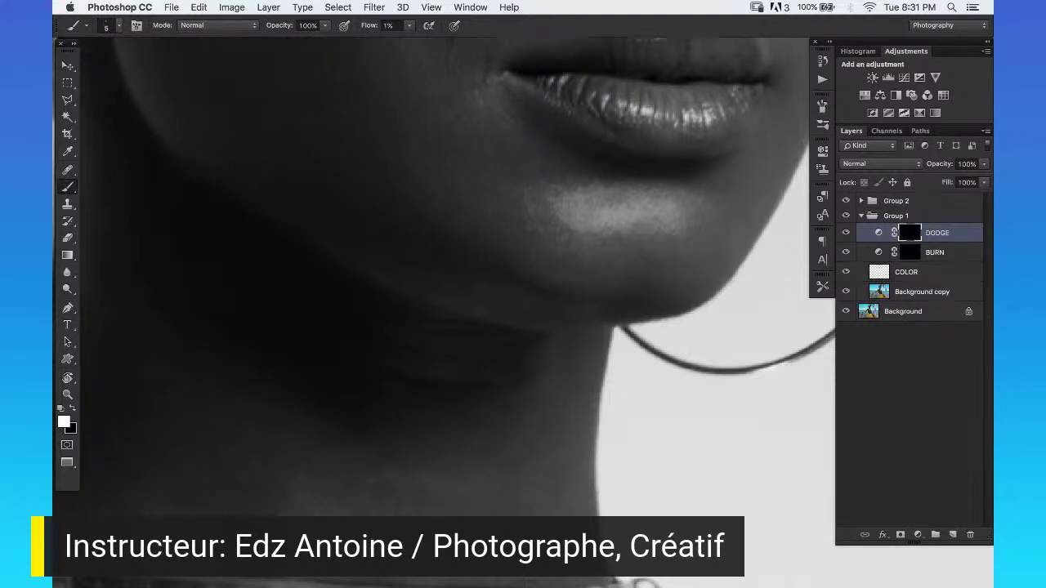
{"action": "left_click", "coordinate": [931, 254]}
{"action": "key", "text": "bracketright"}
{"action": "key", "text": "bracketright"}
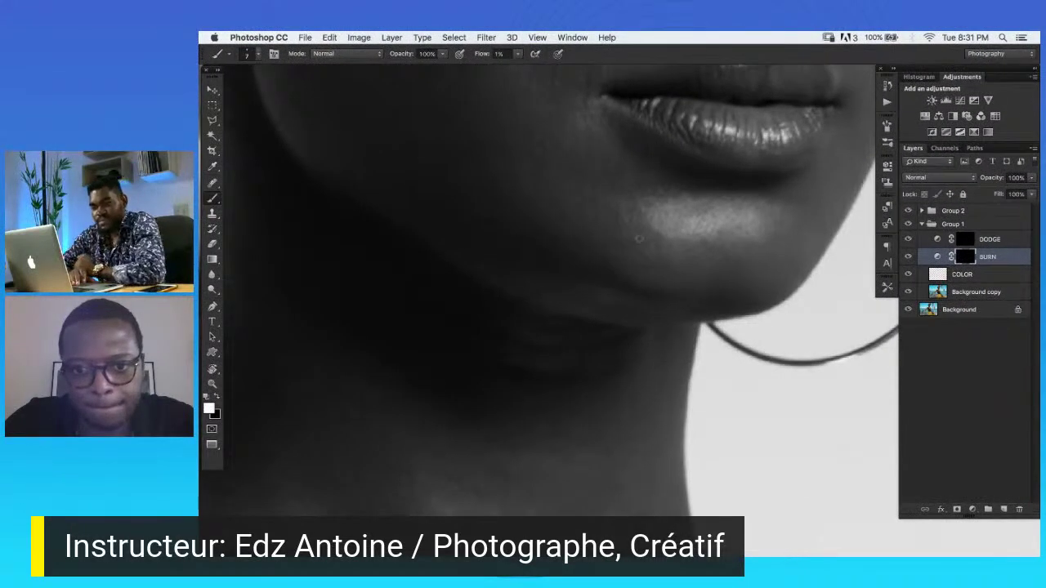
{"action": "mouse_move", "coordinate": [907, 239]}
{"action": "left_mouse_down"}
{"action": "mouse_move", "coordinate": [907, 260]}
{"action": "mouse_move", "coordinate": [907, 238]}
{"action": "left_mouse_up"}
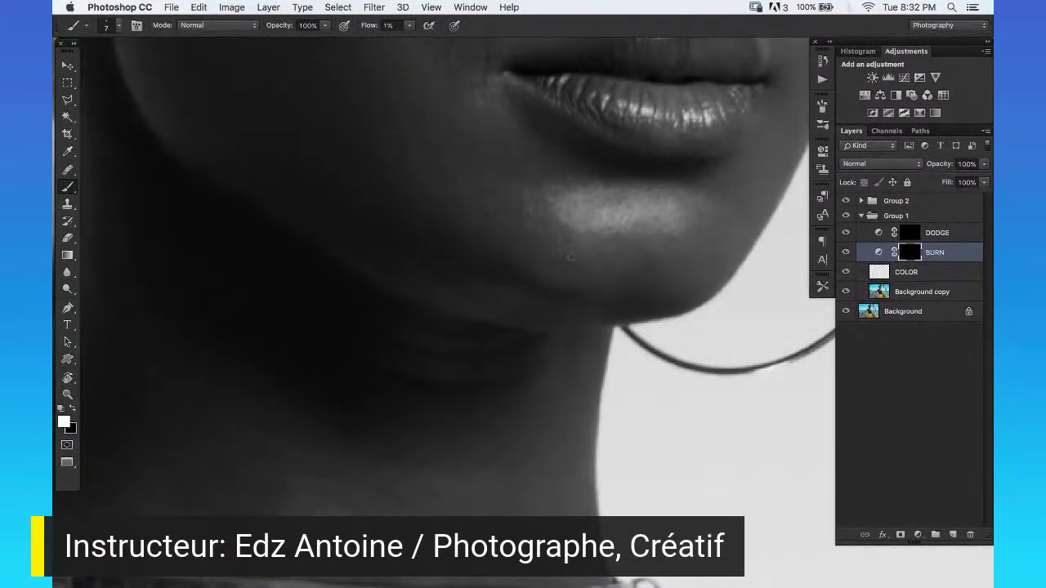
{"action": "key", "text": "bracketleft"}
{"action": "left_click", "coordinate": [941, 235]}
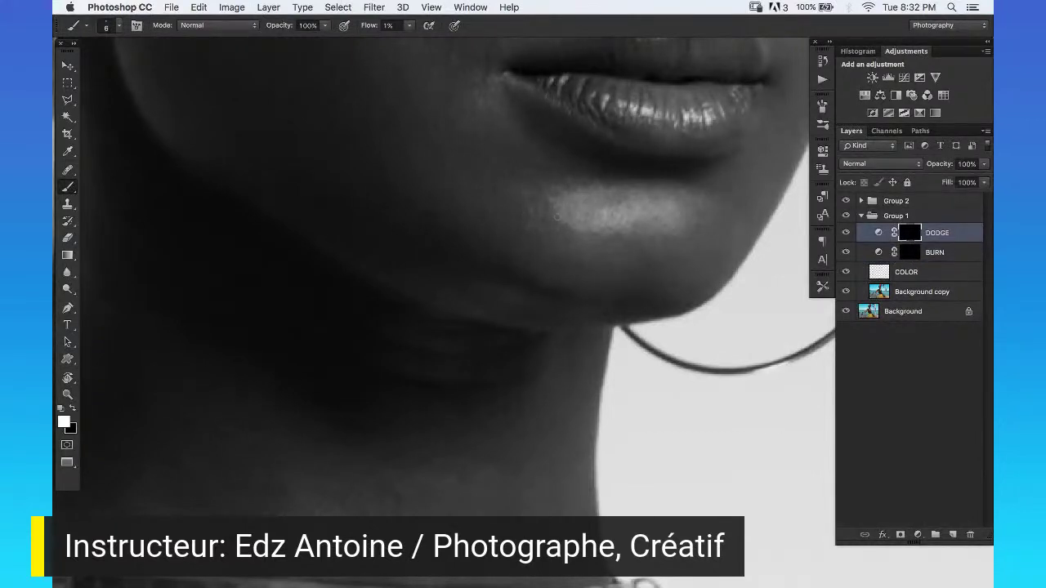
Zoom in close on the chin and rotate the canvas view around it.
{"action": "key", "text": "z"}
{"action": "left_click", "coordinate": [618, 228], "text": "alt"}
{"action": "left_click", "coordinate": [618, 242]}
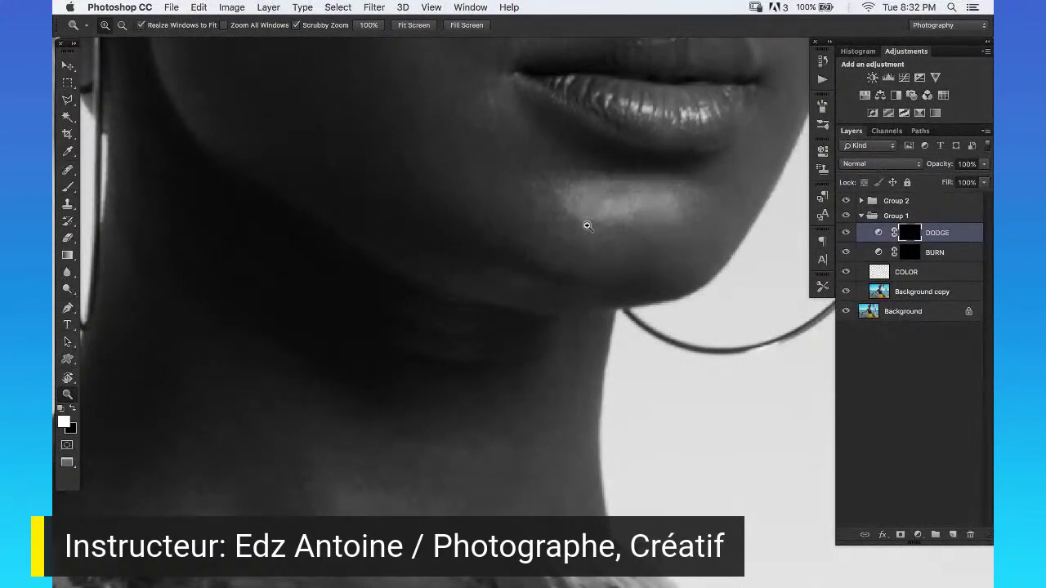
{"action": "left_click", "coordinate": [576, 211]}
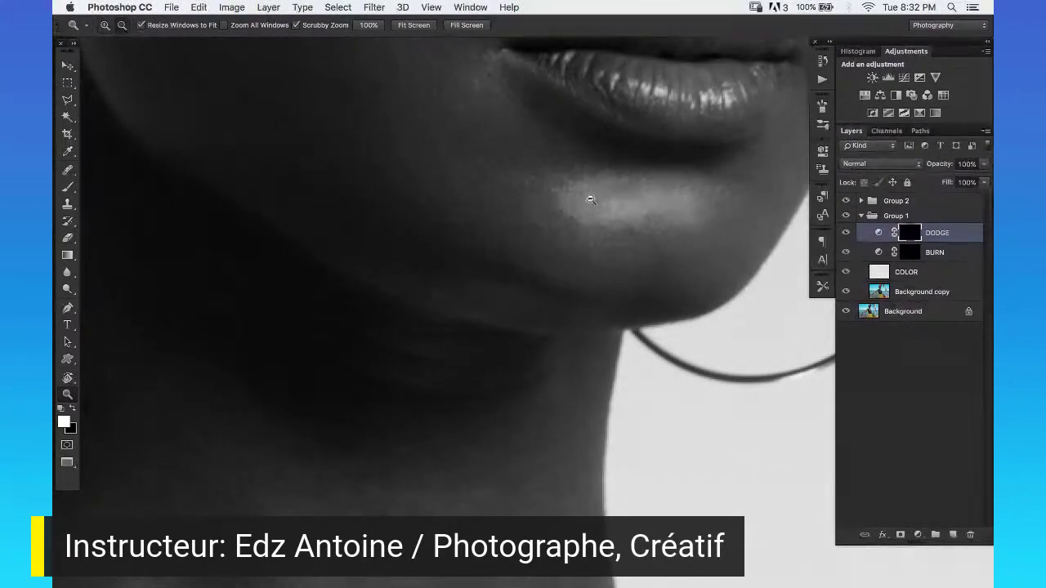
{"action": "left_click", "coordinate": [595, 197], "text": "alt"}
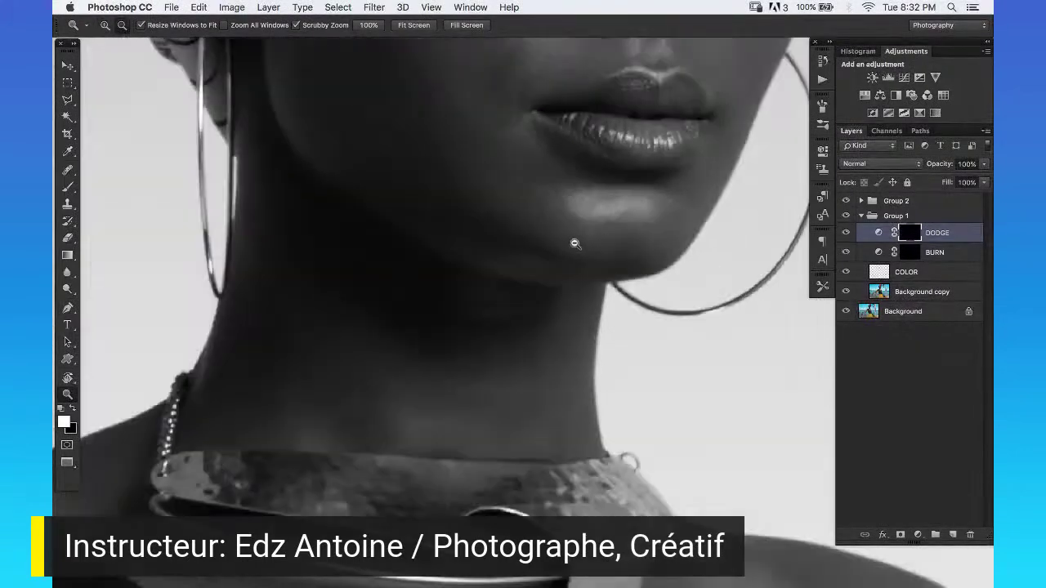
{"action": "left_click", "coordinate": [595, 204]}
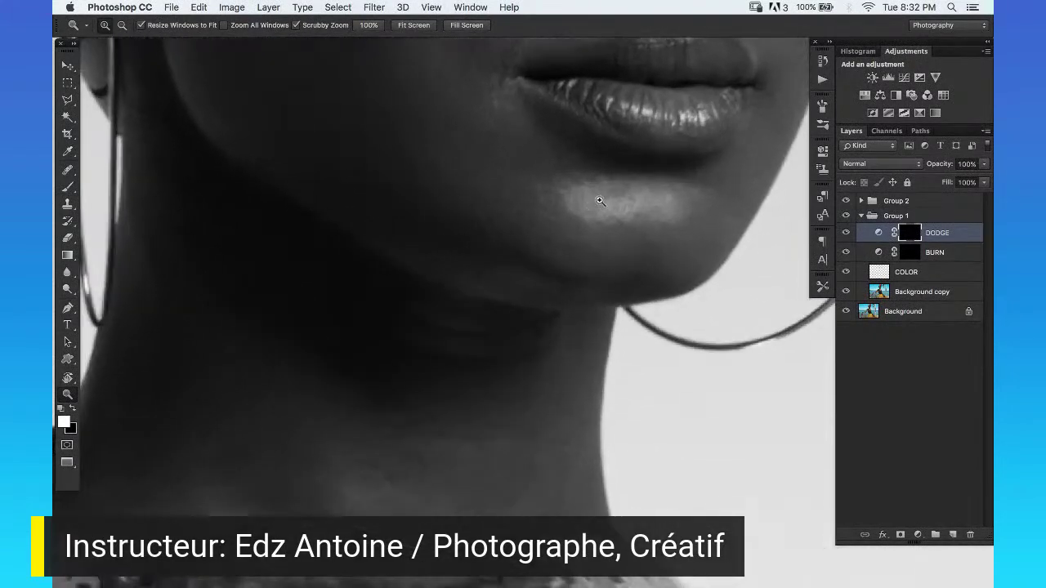
{"action": "key", "text": "r"}
{"action": "left_click_drag", "start_coordinate": [588, 201], "coordinate": [926, 256]}
{"action": "key", "text": "z"}
{"action": "left_click", "coordinate": [609, 183]}
Brighten the jawline beneath the chin on the DODGE mask, then view the chin, earrings and necklace.
{"action": "key", "text": "r"}
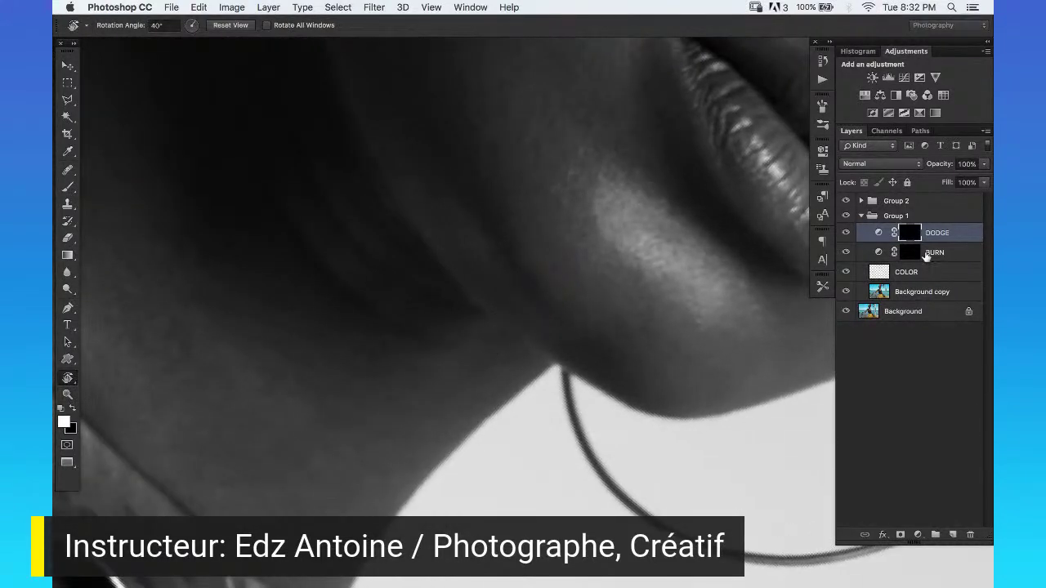
{"action": "key", "text": "b"}
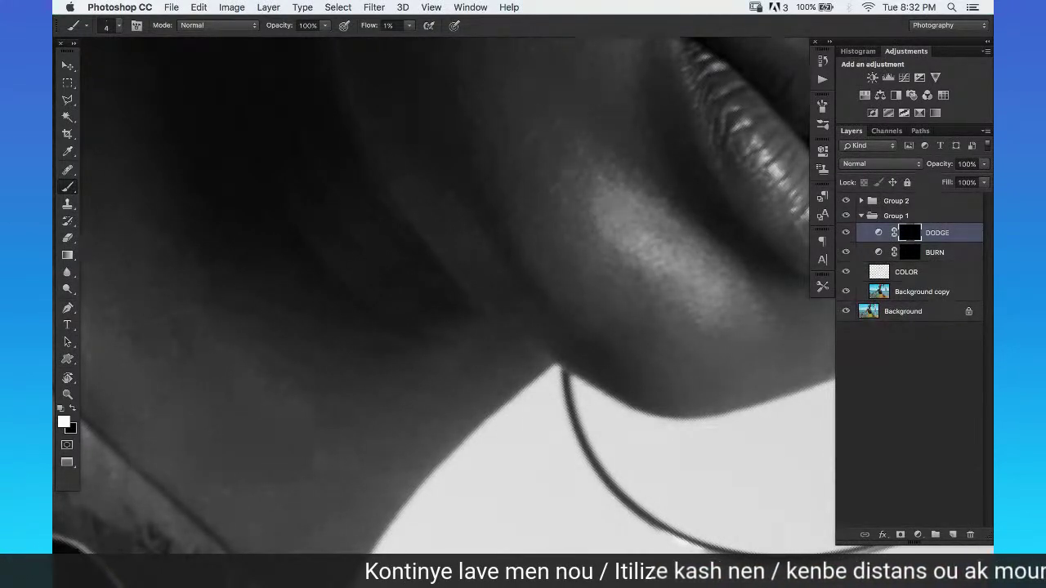
{"action": "key", "text": "super+minus"}
{"action": "key", "text": "z"}
{"action": "left_click", "coordinate": [598, 251], "text": "alt"}
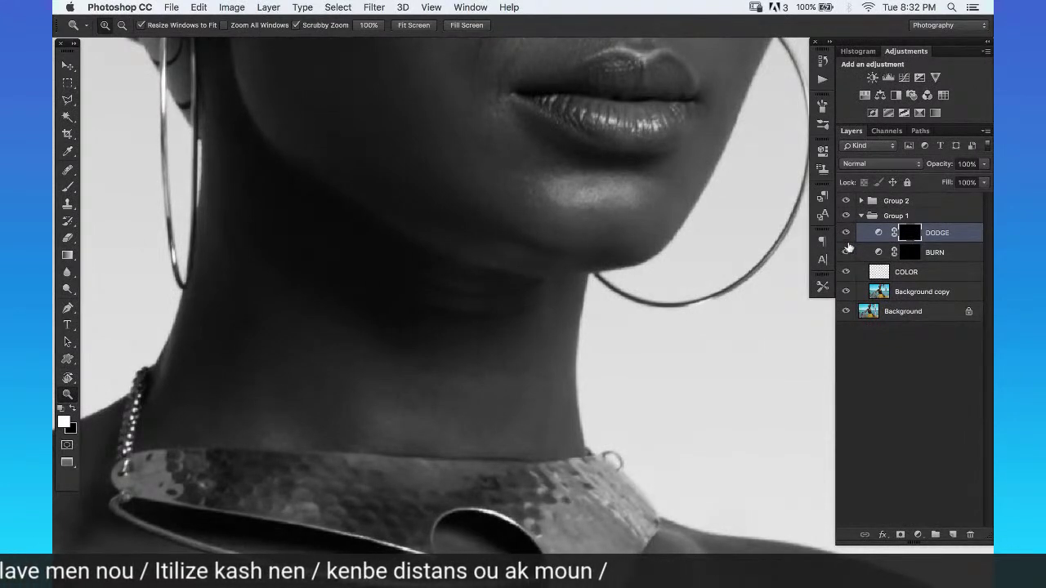
Toggle the DODGE layer off and on several times to compare the chin, then zoom in.
{"action": "left_click", "coordinate": [847, 234]}
{"action": "left_click", "coordinate": [848, 234]}
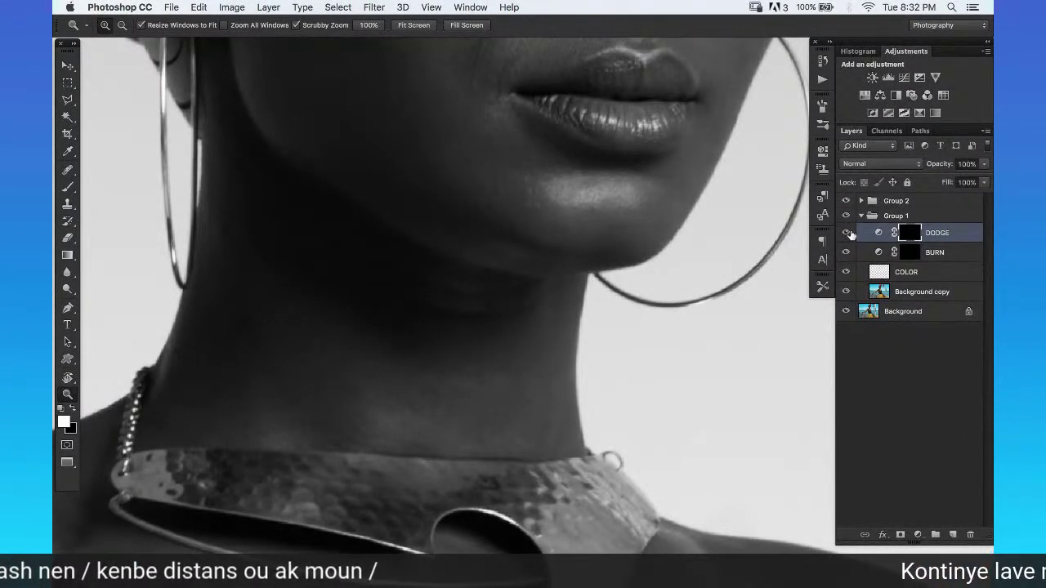
{"action": "left_click", "coordinate": [847, 234]}
{"action": "left_click", "coordinate": [848, 234]}
{"action": "left_click", "coordinate": [847, 234]}
{"action": "left_click", "coordinate": [848, 235]}
{"action": "left_click", "coordinate": [571, 198]}
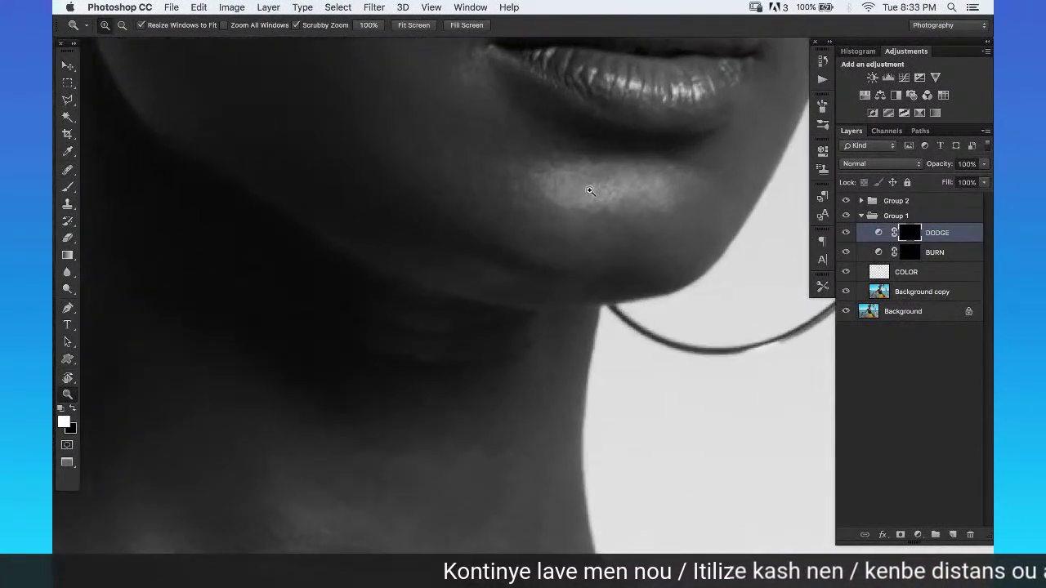
Deepen the shadow under the jawline on the BURN layer, then recheck the DODGE effect.
{"action": "left_click", "coordinate": [947, 252]}
{"action": "key", "text": "b"}
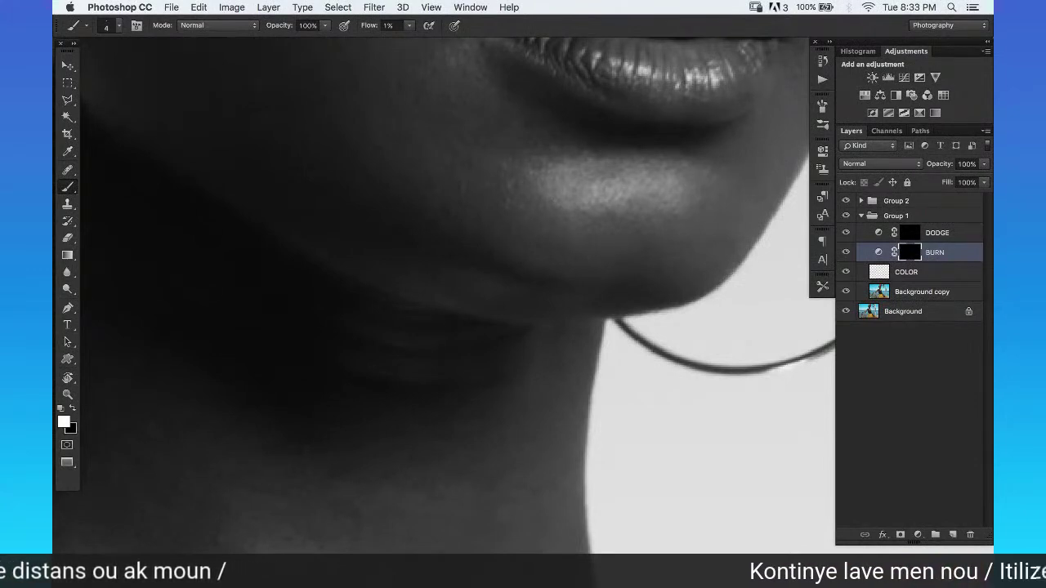
{"action": "key", "text": "z"}
{"action": "left_click", "coordinate": [560, 234], "text": "alt"}
{"action": "left_click", "coordinate": [561, 234], "text": "alt"}
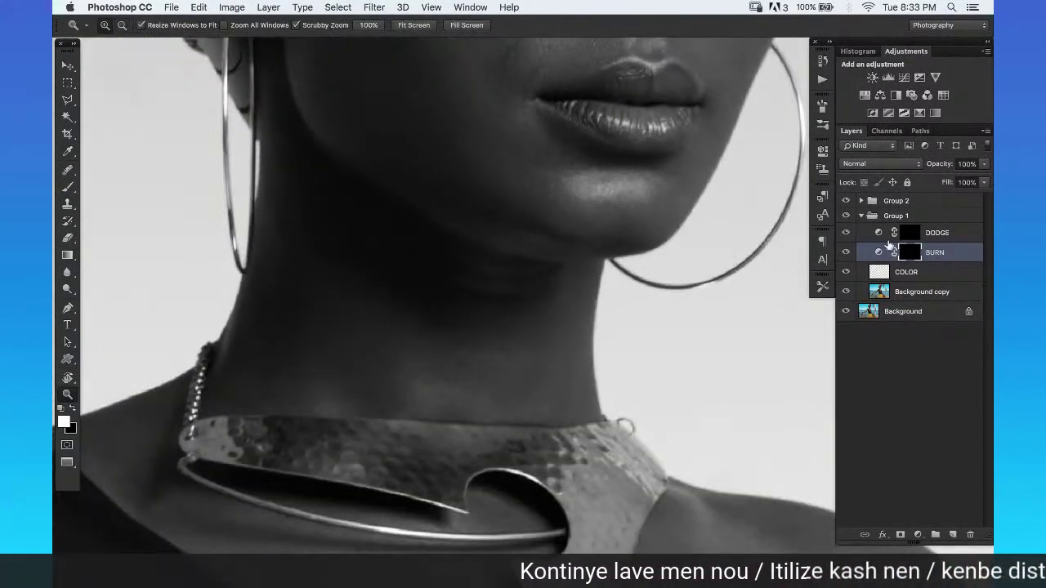
{"action": "left_click", "coordinate": [846, 232]}
{"action": "left_click", "coordinate": [845, 232]}
{"action": "left_click_drag", "start_coordinate": [579, 191], "coordinate": [641, 183]}
{"action": "left_click", "coordinate": [939, 233]}
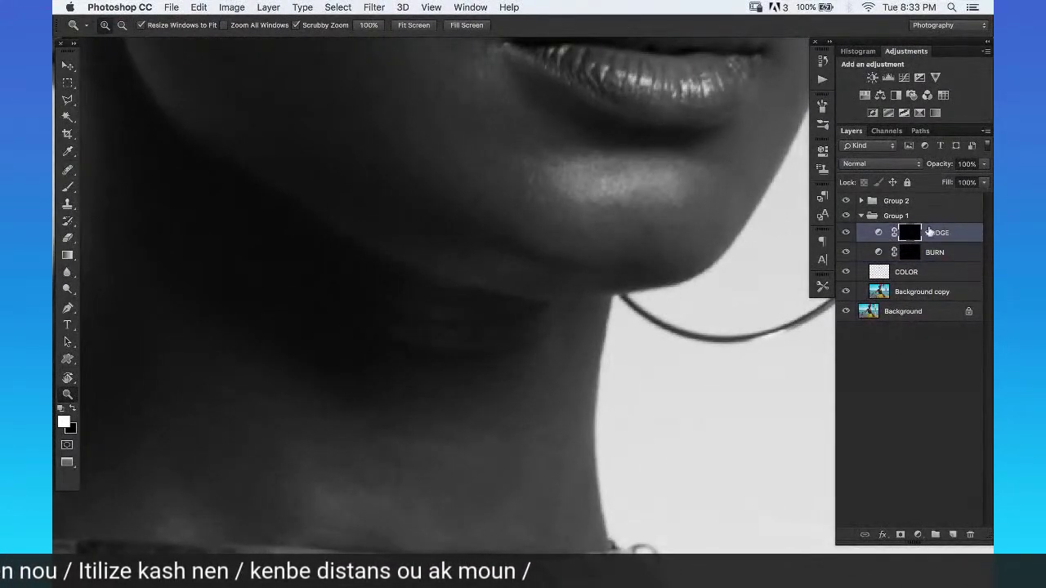
Paint low-flow shading on the BURN mask beside the jaw with a smaller brush.
{"action": "key", "text": "b"}
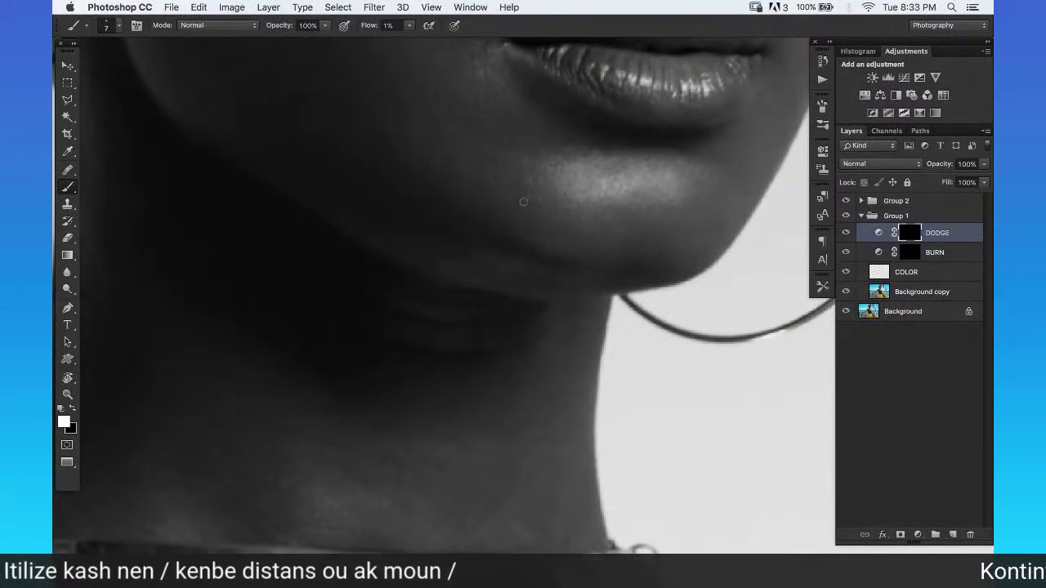
{"action": "left_click", "coordinate": [940, 253]}
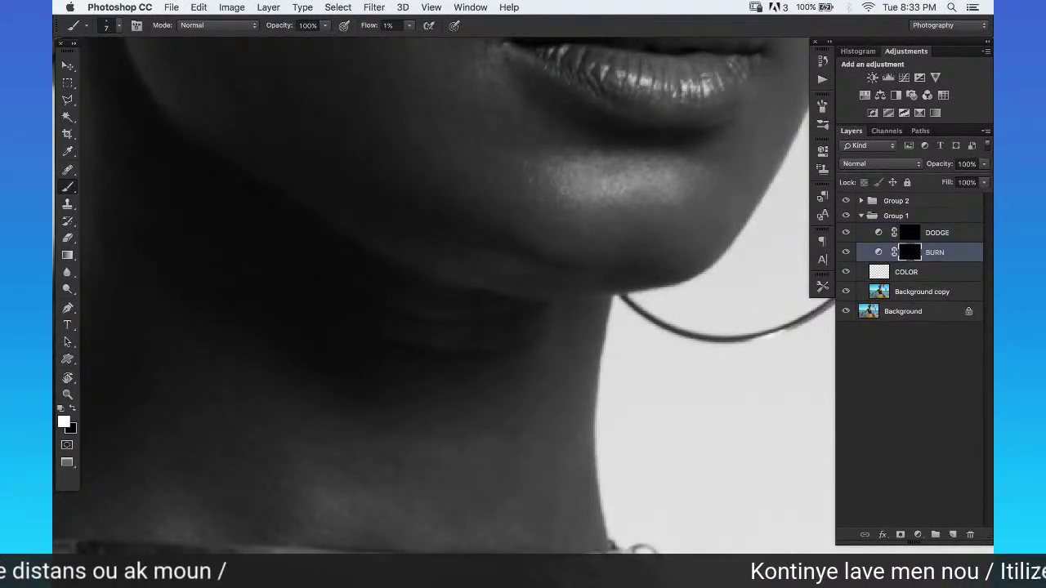
{"action": "key", "text": "bracketleft"}
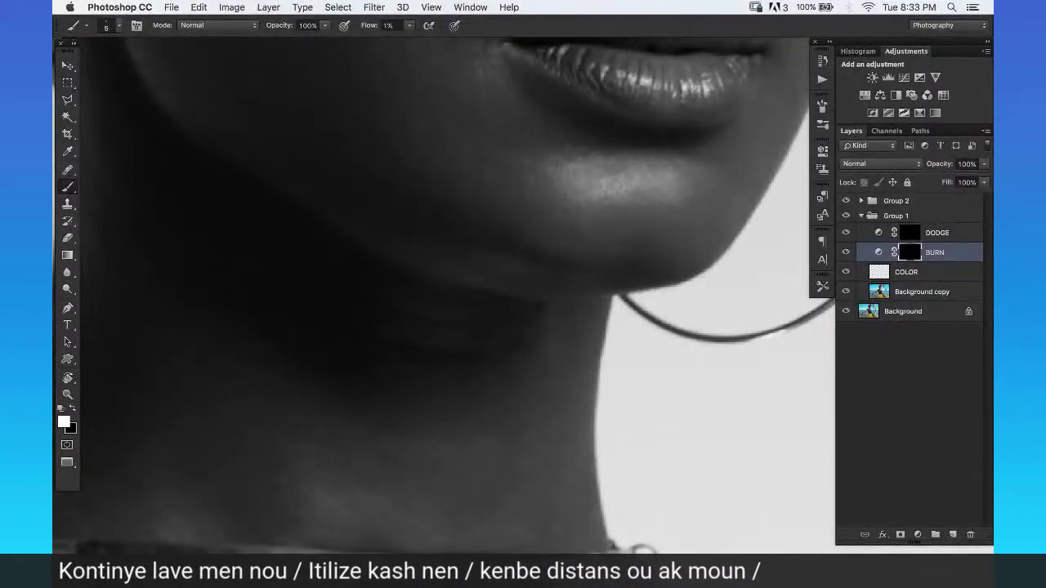
{"action": "scroll", "coordinate": [612, 173], "scroll_direction": "right", "scroll_amount": 2}
{"action": "scroll", "coordinate": [612, 174], "scroll_direction": "down", "scroll_amount": 1}
{"action": "key", "text": "bracketleft"}
{"action": "key", "text": "bracketright"}
{"action": "key", "text": "bracketright"}
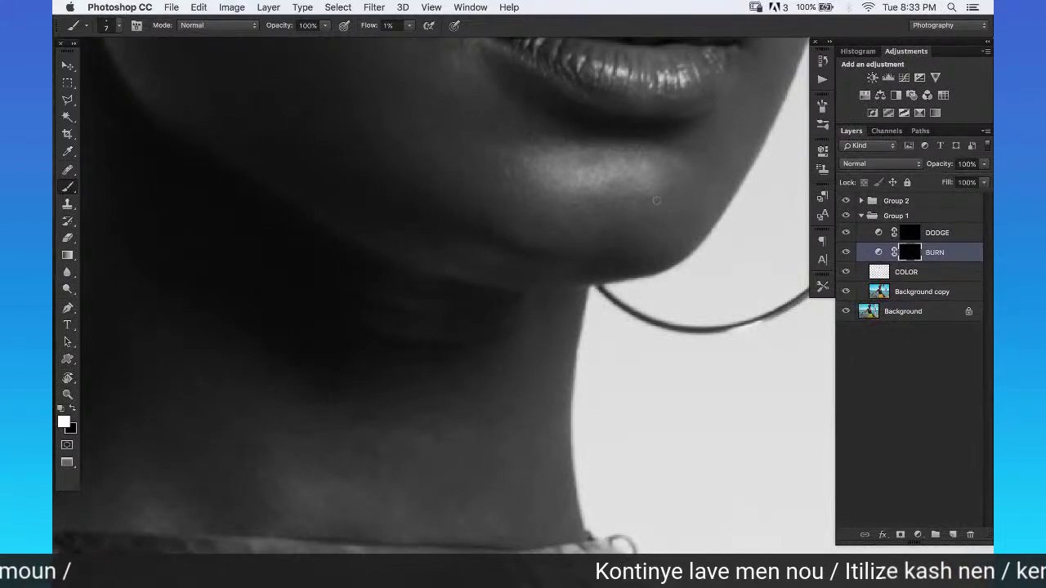
{"action": "scroll", "coordinate": [659, 190], "scroll_direction": "right", "scroll_amount": 2}
{"action": "scroll", "coordinate": [659, 190], "scroll_direction": "up", "scroll_amount": 1}
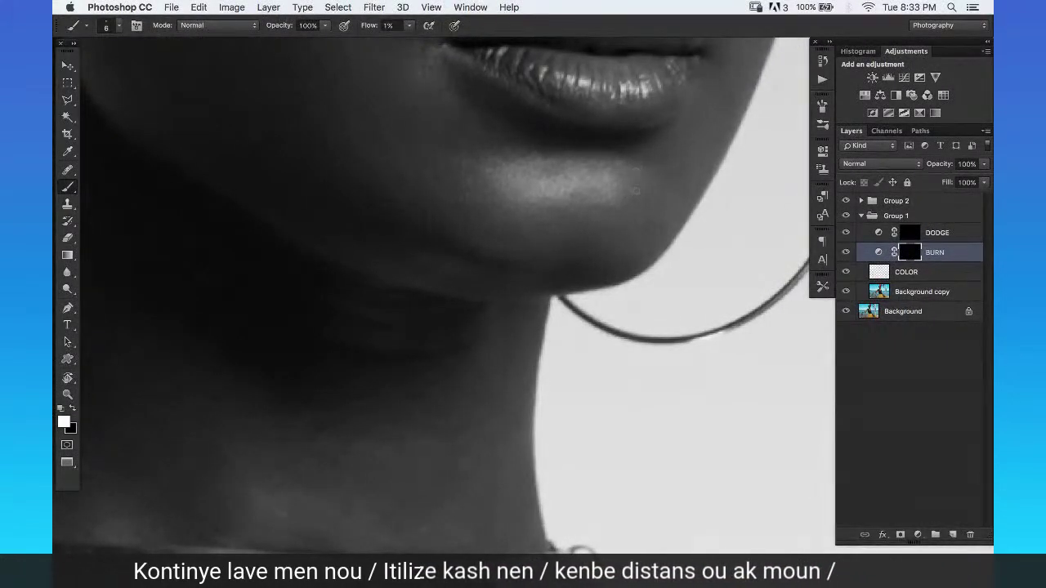
{"action": "key", "text": "bracketright"}
{"action": "key", "text": "bracketleft"}
Touch up the DODGE mask, then burn along the neck with the canvas tilted.
{"action": "left_click", "coordinate": [954, 234]}
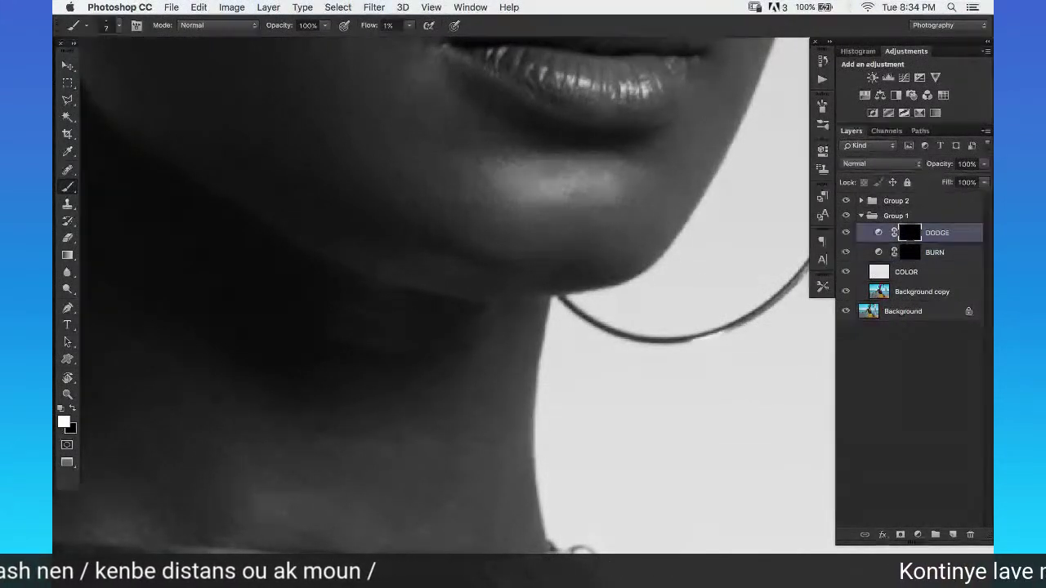
{"action": "key", "text": "bracketleft"}
{"action": "key", "text": "bracketleft"}
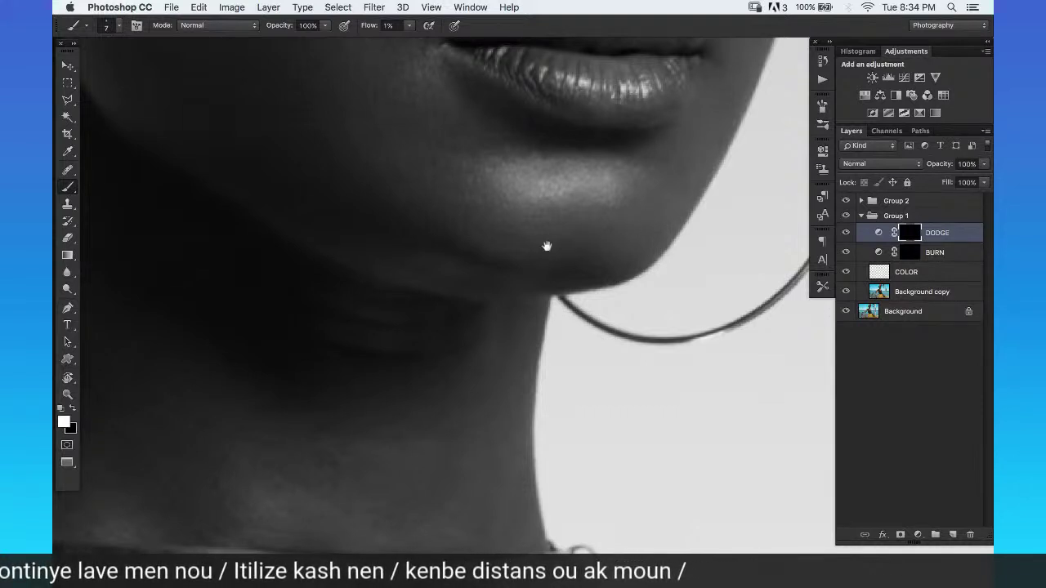
{"action": "left_click_drag", "start_coordinate": [544, 243], "coordinate": [589, 227]}
{"action": "left_click", "coordinate": [939, 252]}
{"action": "key", "text": "bracketright"}
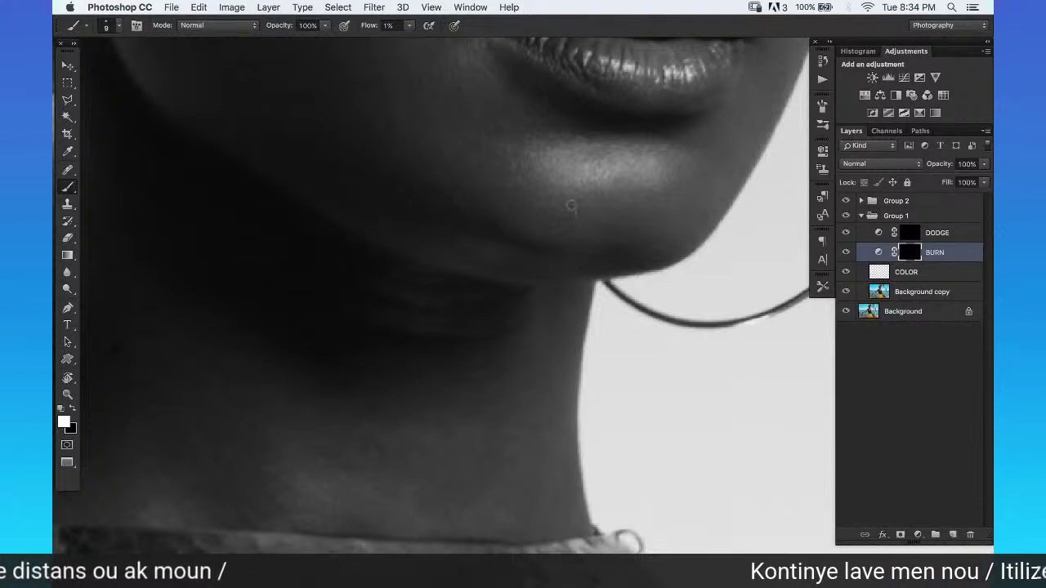
{"action": "key", "text": "bracketright"}
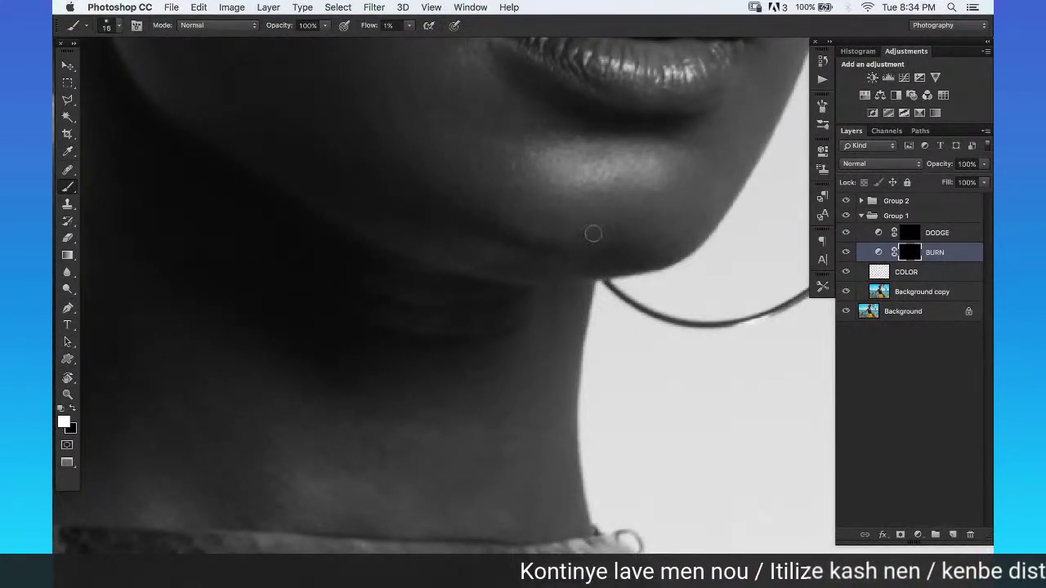
{"action": "key", "text": "bracketleft"}
{"action": "key", "text": "bracketleft"}
{"action": "scroll", "coordinate": [572, 271], "scroll_direction": "up", "scroll_amount": 4}
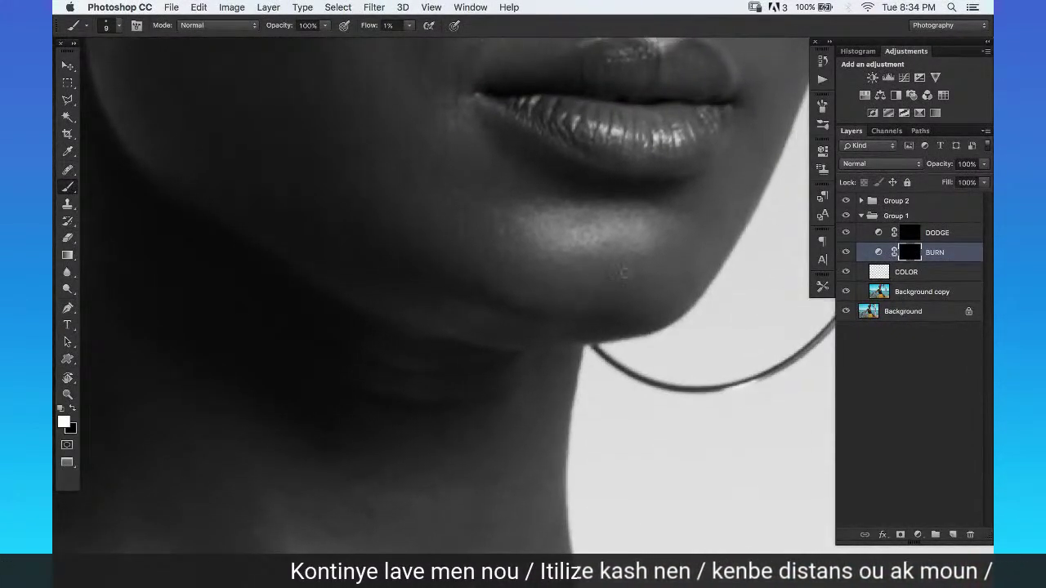
{"action": "key", "text": "r"}
{"action": "mouse_move", "coordinate": [684, 205]}
{"action": "left_mouse_down"}
{"action": "mouse_move", "coordinate": [509, 185]}
{"action": "mouse_move", "coordinate": [536, 145]}
{"action": "left_mouse_up"}
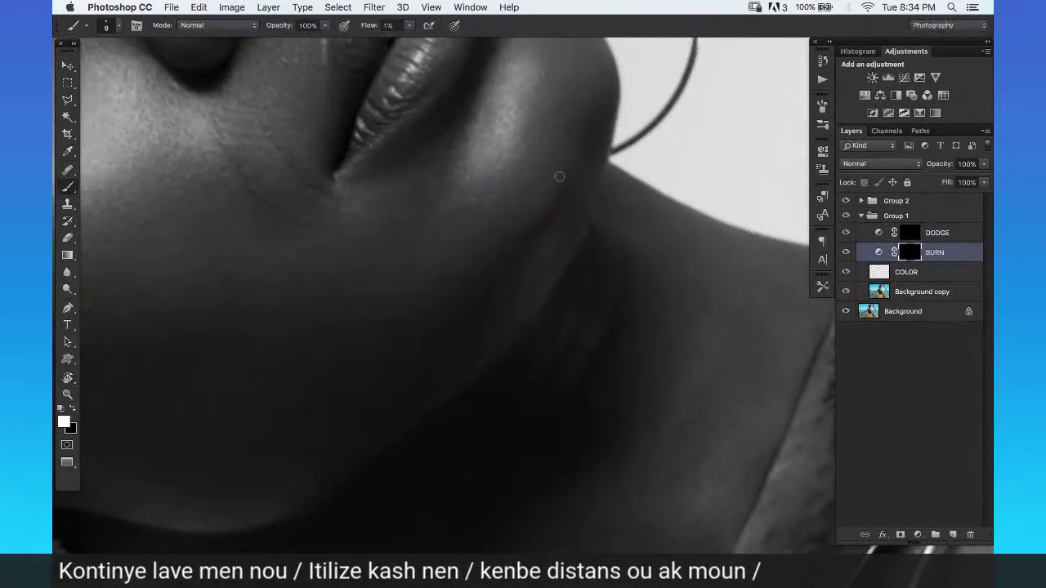
Check the shading in full colour, zoom out, and turn off the black-and-white helper.
{"action": "left_click", "coordinate": [846, 200]}
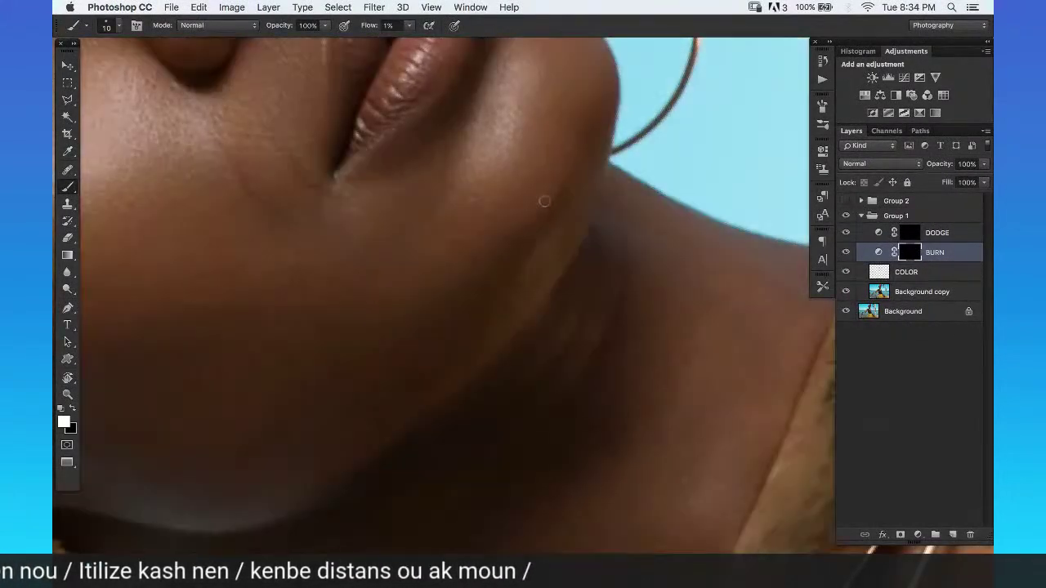
{"action": "left_click", "coordinate": [845, 201]}
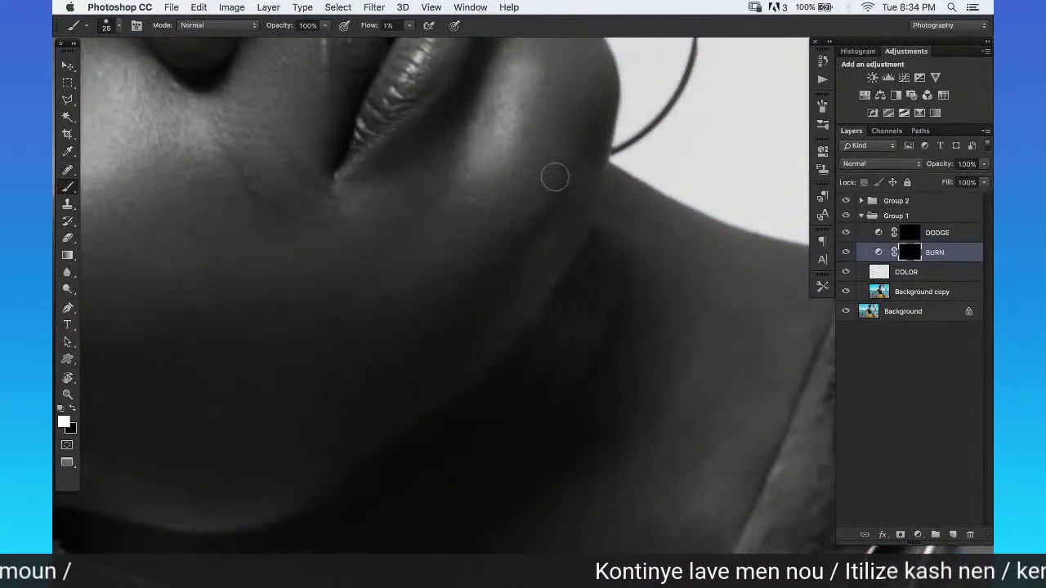
{"action": "key", "text": "bracketright"}
{"action": "key", "text": "bracketleft"}
{"action": "key", "text": "bracketleft"}
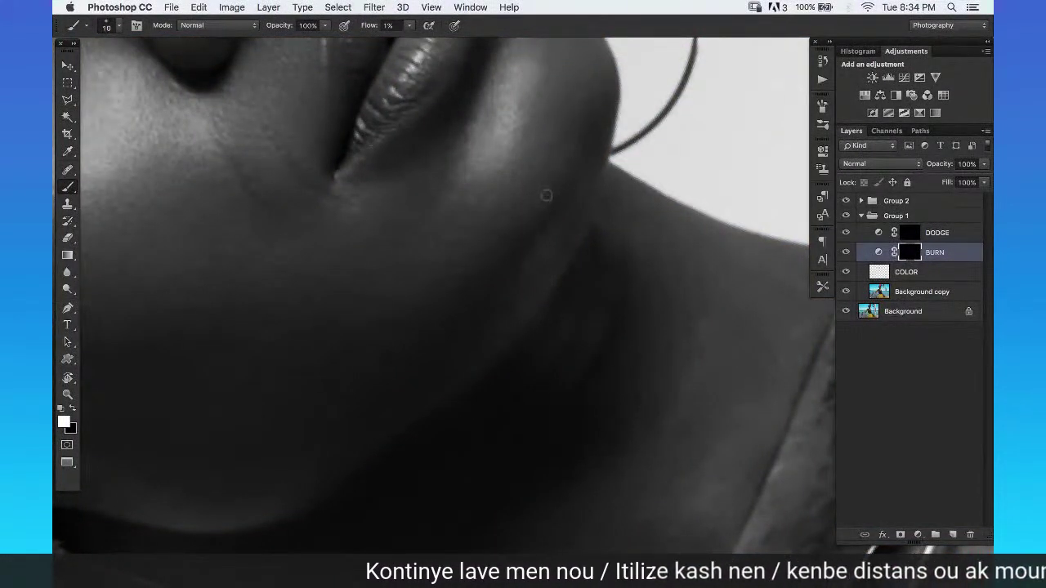
{"action": "key", "text": "super+minus"}
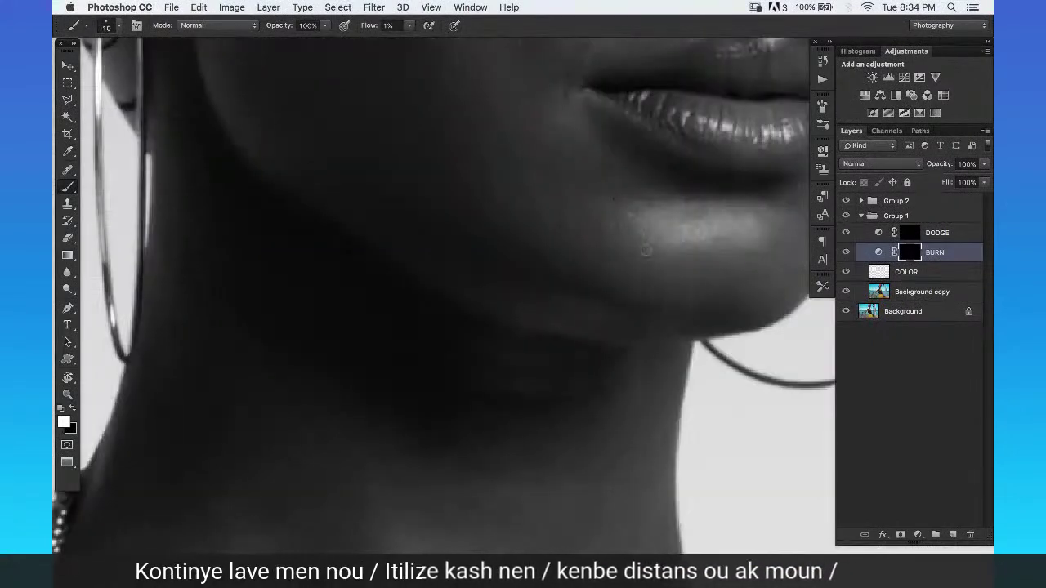
{"action": "key", "text": "z"}
{"action": "left_click", "coordinate": [663, 341], "text": "alt"}
{"action": "left_click", "coordinate": [846, 201]}
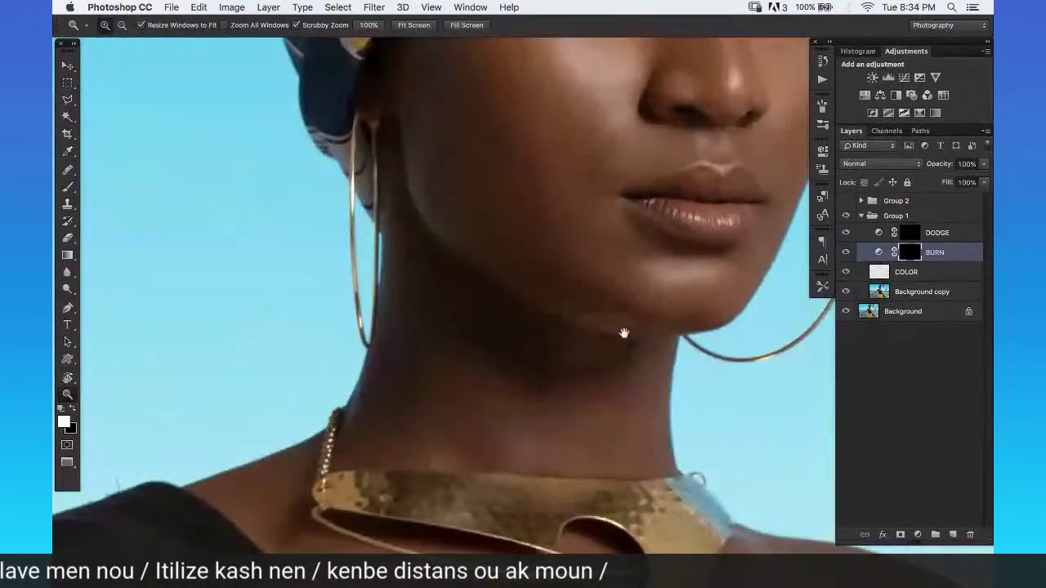
Hide and reshow the DODGE and BURN layers to compare the chin and neck.
{"action": "left_click", "coordinate": [623, 334]}
{"action": "left_click", "coordinate": [846, 232]}
{"action": "left_click", "coordinate": [845, 252]}
{"action": "left_click_drag", "start_coordinate": [589, 159], "coordinate": [633, 128]}
{"action": "left_click", "coordinate": [845, 232]}
{"action": "left_click", "coordinate": [846, 252]}
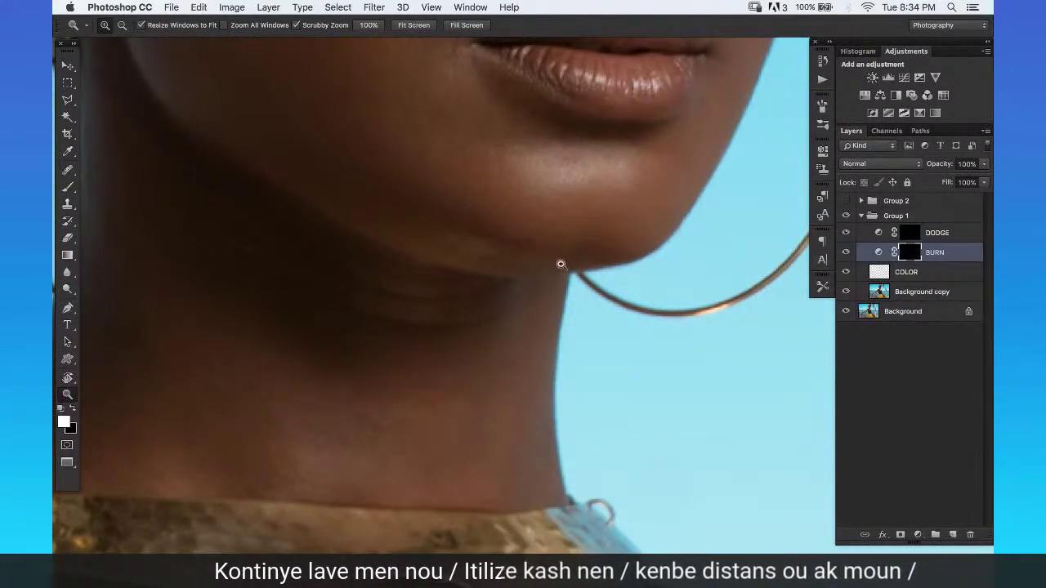
Zoom between the whole face and the lips and chin, then tilt the canvas for the neck.
{"action": "left_click", "coordinate": [523, 244], "text": "alt"}
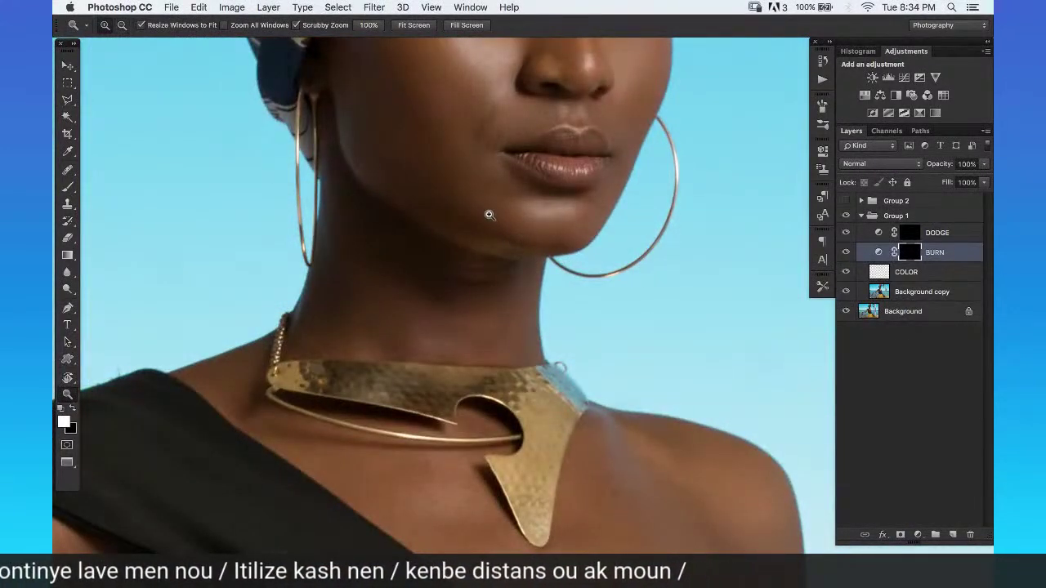
{"action": "left_click", "coordinate": [497, 253]}
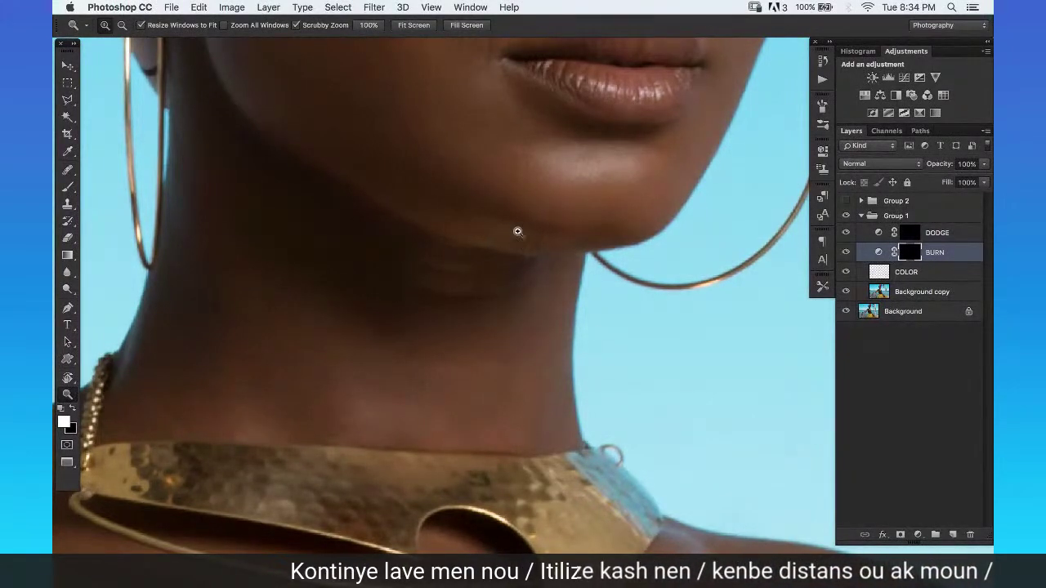
{"action": "left_click", "coordinate": [459, 481], "text": "alt"}
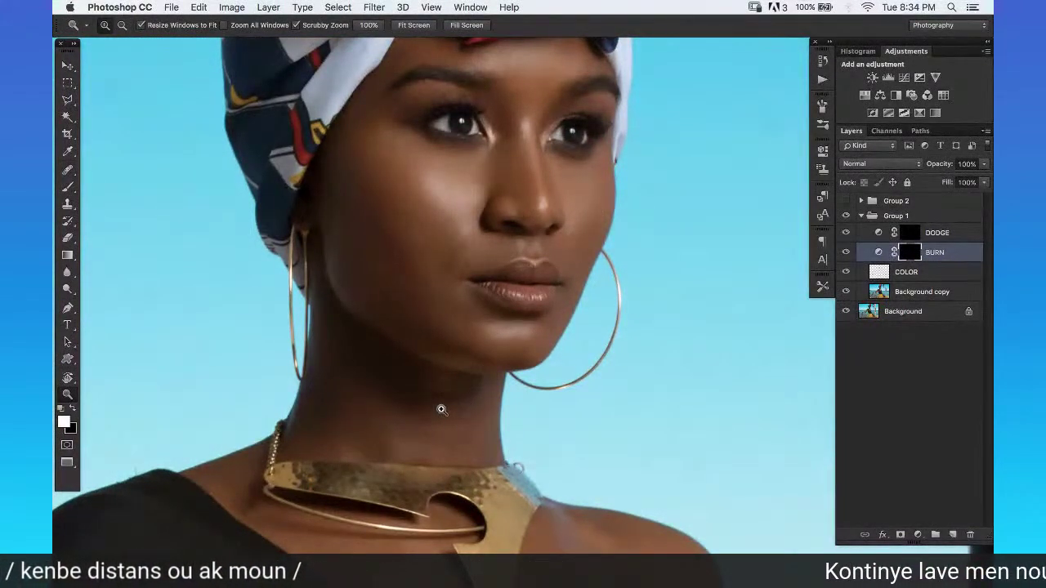
{"action": "left_click", "coordinate": [460, 378]}
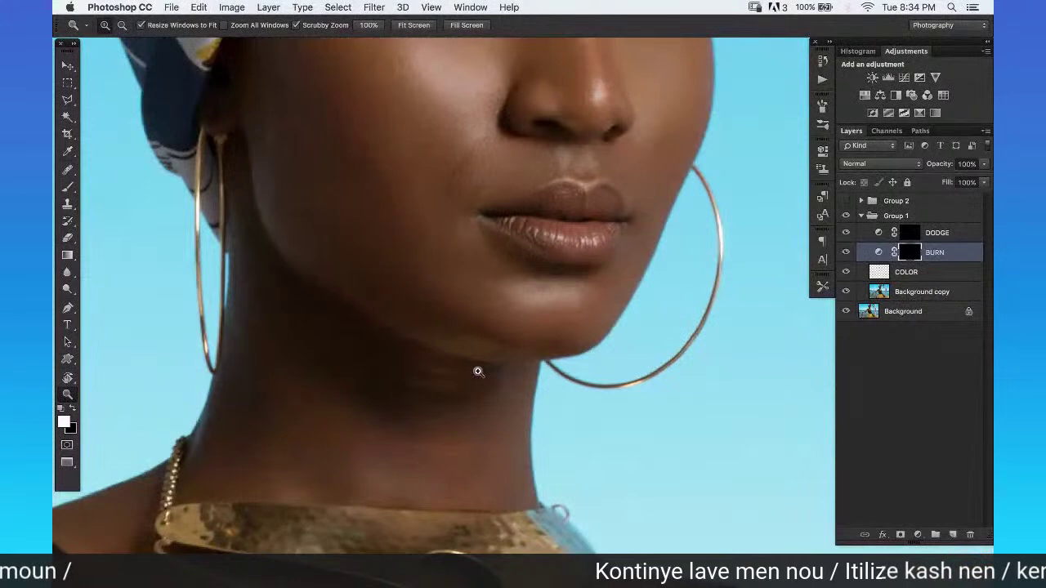
{"action": "left_click", "coordinate": [470, 369]}
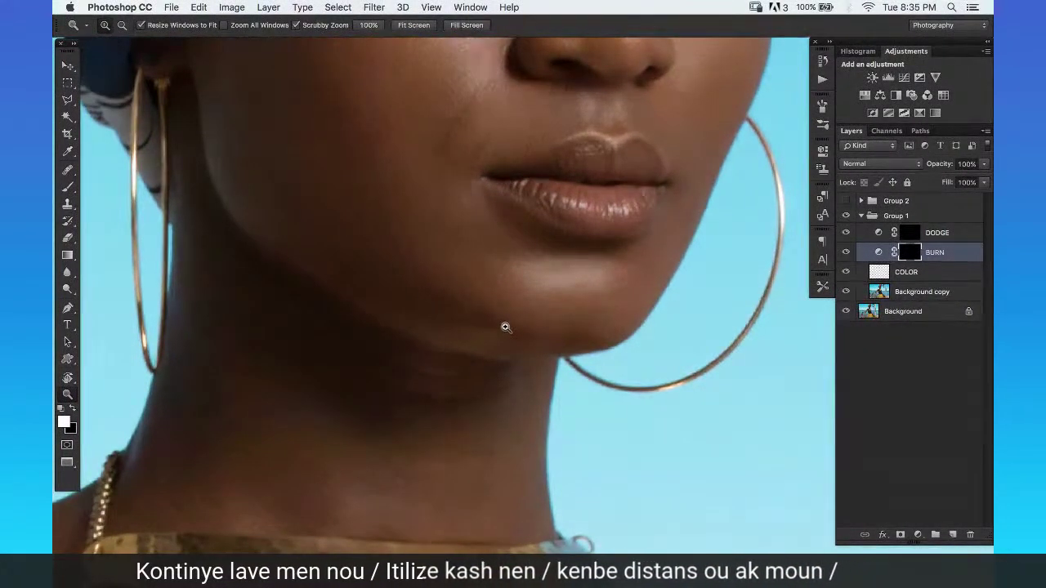
{"action": "left_click", "coordinate": [498, 328], "text": "alt"}
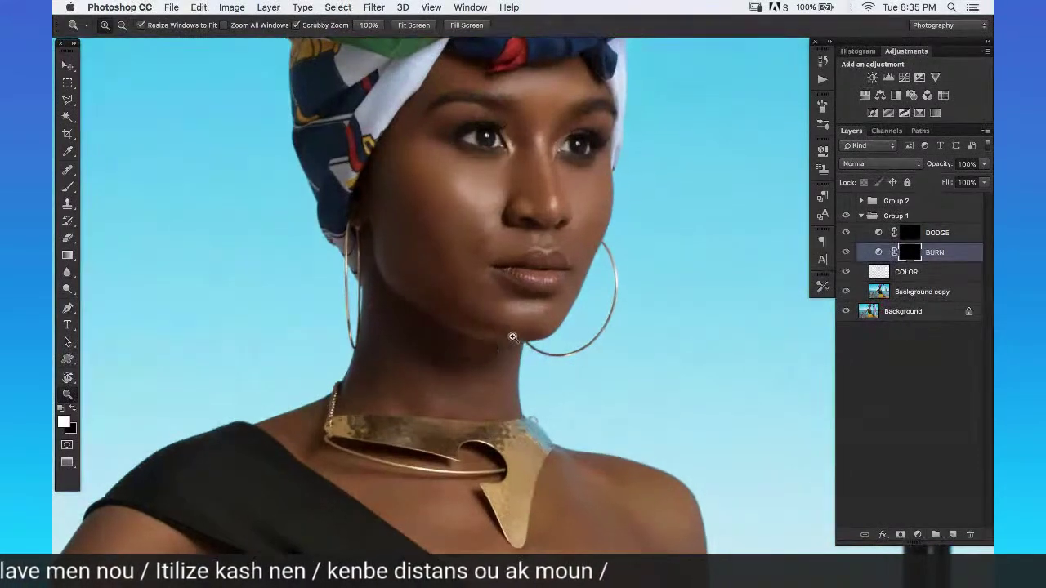
{"action": "left_click", "coordinate": [512, 336]}
{"action": "left_click", "coordinate": [523, 332]}
{"action": "left_click", "coordinate": [518, 332]}
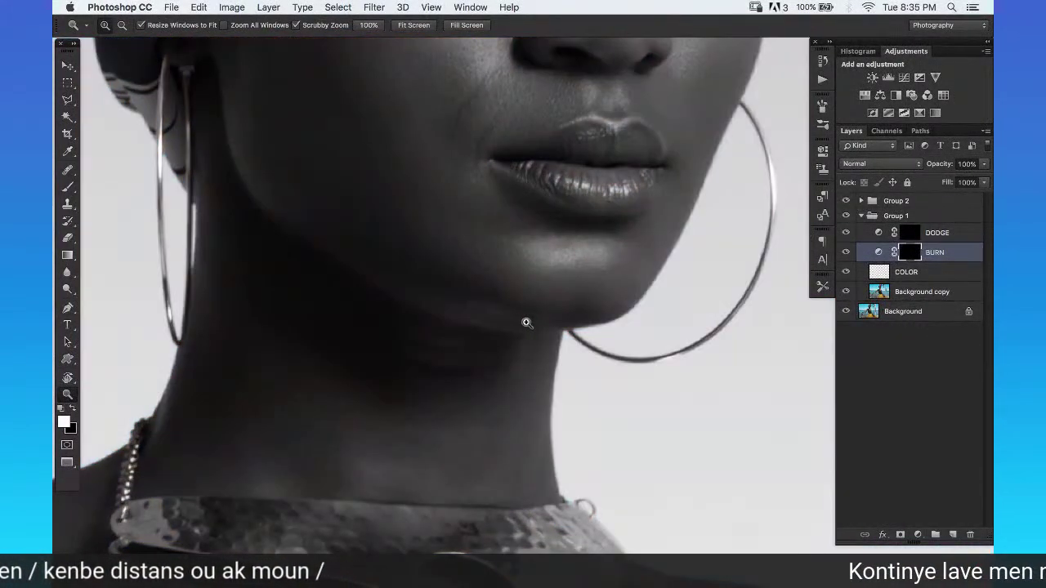
{"action": "key", "text": "r"}
{"action": "left_click_drag", "start_coordinate": [525, 322], "coordinate": [735, 221]}
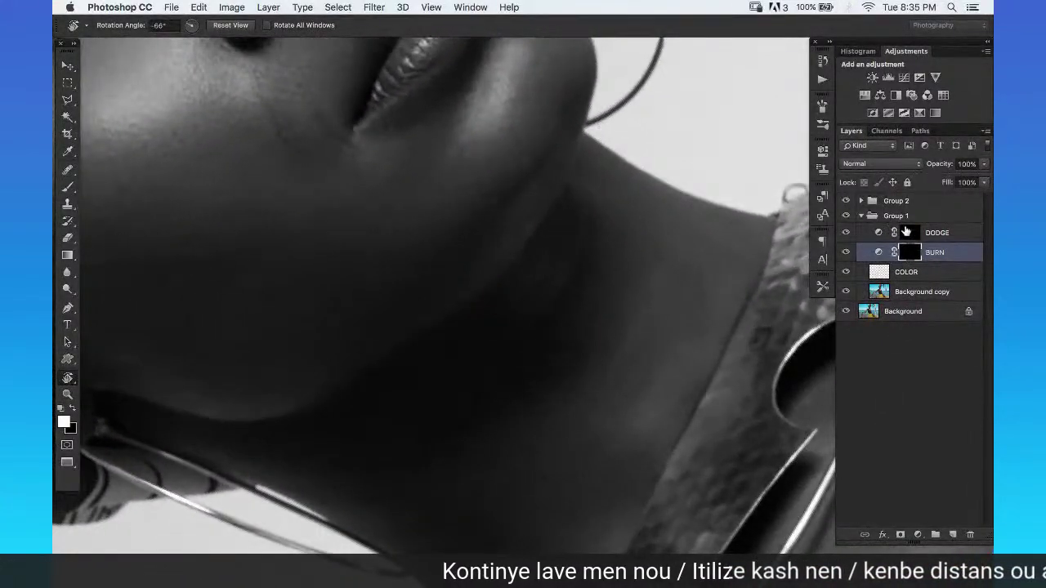
Add more lightening on the DODGE mask along the jaw with a larger 1% flow brush.
{"action": "left_click", "coordinate": [905, 232]}
{"action": "key", "text": "b"}
{"action": "left_click", "coordinate": [846, 200]}
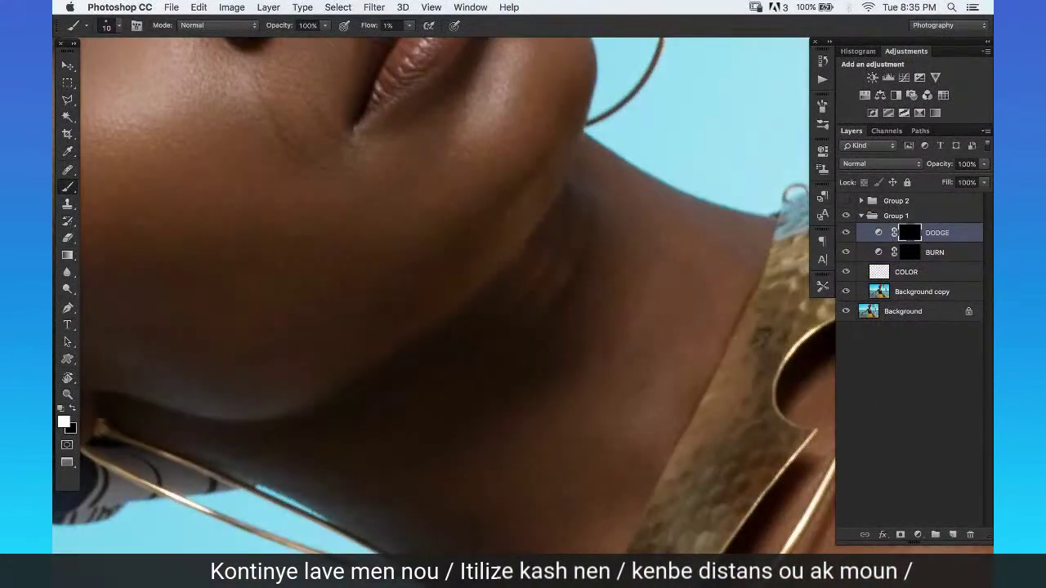
{"action": "key", "text": "e"}
{"action": "key", "text": "bracketright"}
{"action": "key", "text": "bracketright"}
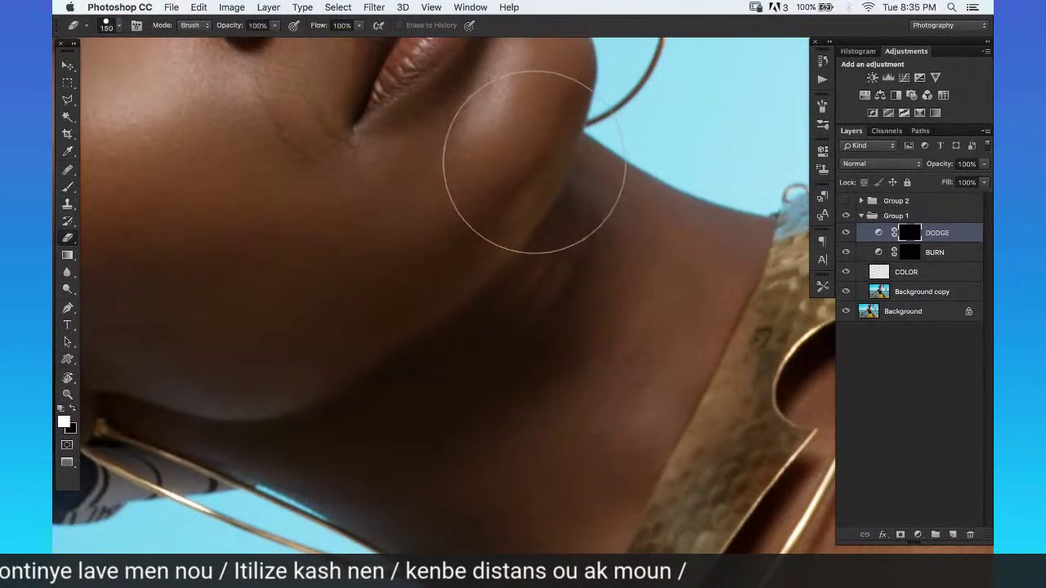
{"action": "key", "text": "b"}
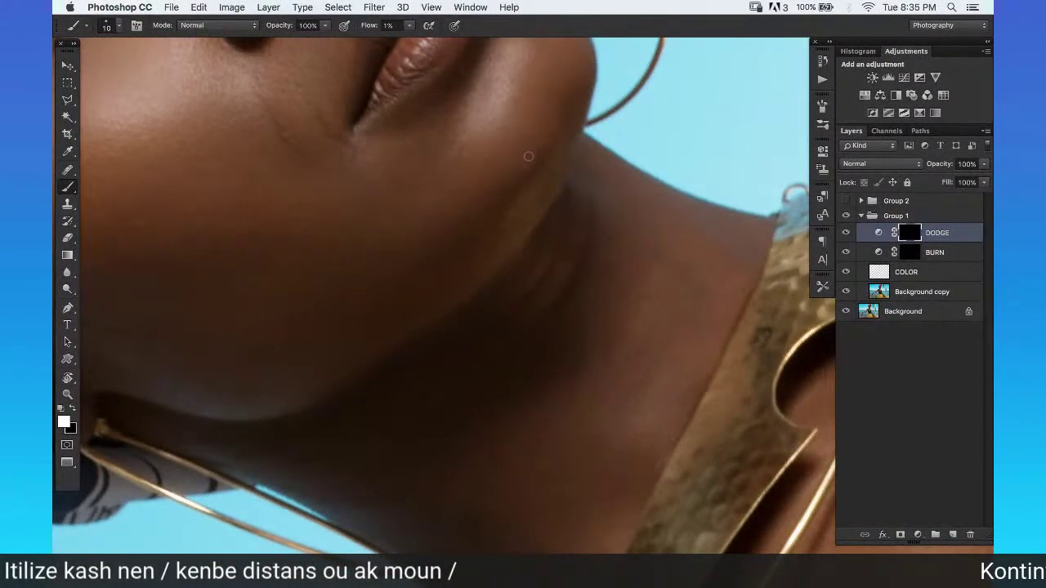
{"action": "key", "text": "bracketright"}
{"action": "key", "text": "bracketright"}
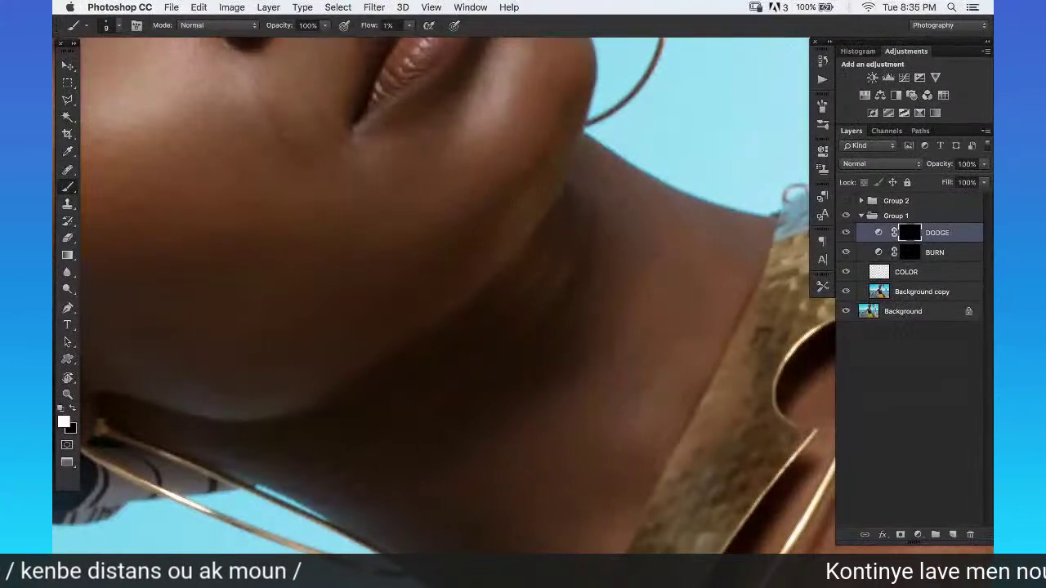
Darken the neck on the BURN mask, checking it in the black-and-white helper view.
{"action": "left_click", "coordinate": [936, 252]}
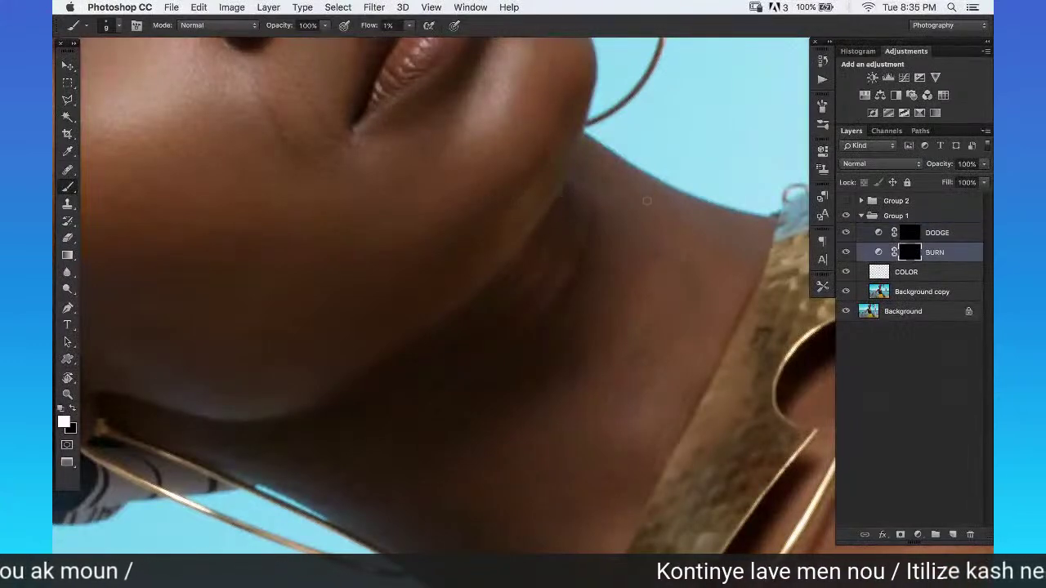
{"action": "left_click", "coordinate": [846, 201]}
{"action": "key", "text": "z"}
{"action": "left_click_drag", "start_coordinate": [540, 217], "coordinate": [548, 210]}
{"action": "key", "text": "b"}
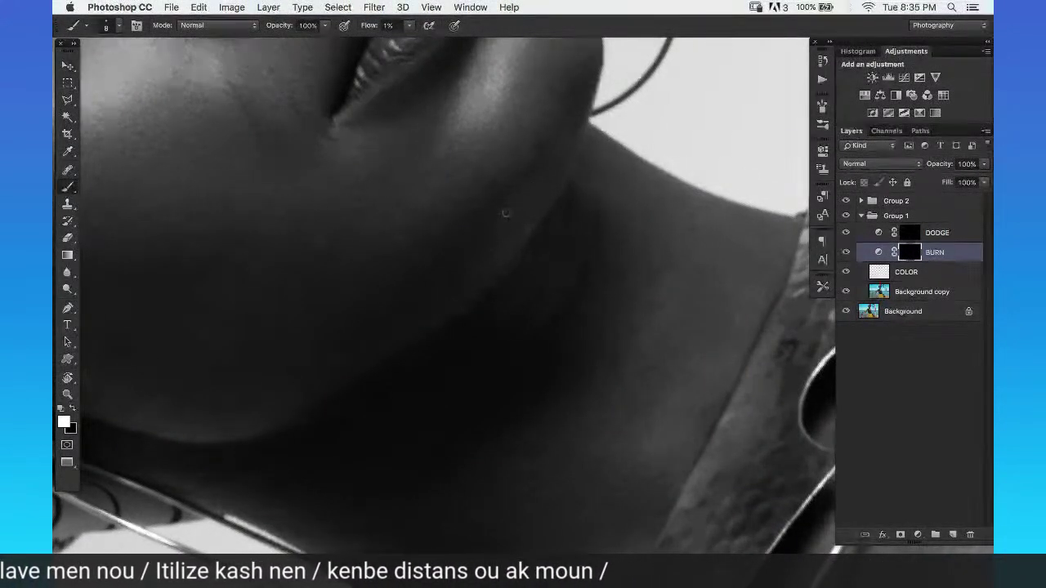
{"action": "left_click", "coordinate": [845, 200]}
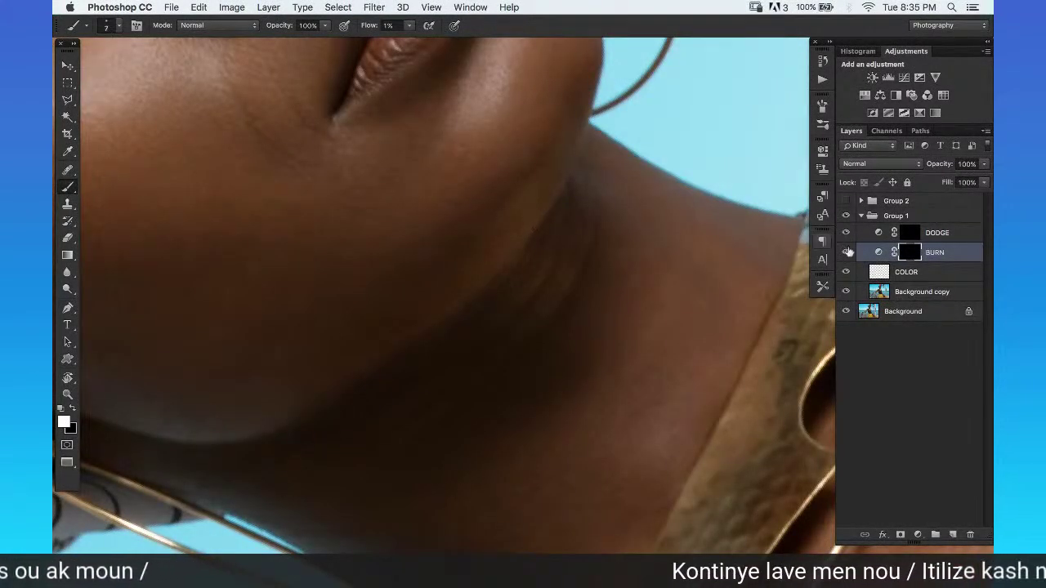
Ready the Spot Healing Brush on the Background copy layer for blemish cleanup.
{"action": "left_click", "coordinate": [932, 291]}
{"action": "key", "text": "j"}
{"action": "key", "text": "x"}
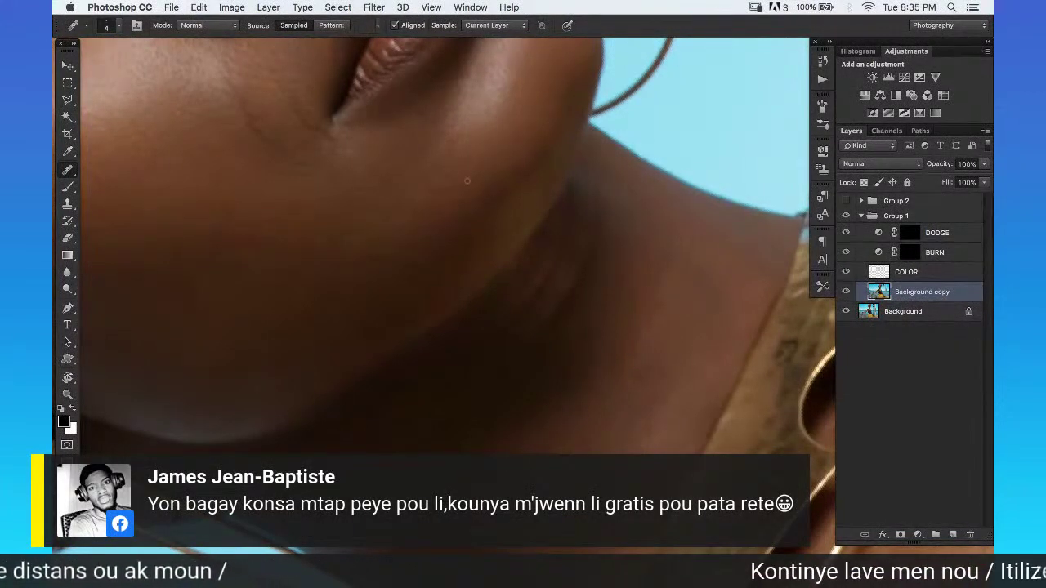
Hide and reshow the DODGE and BURN shading to compare the chin and neck.
{"action": "scroll", "coordinate": [468, 234], "scroll_direction": "down", "scroll_amount": 2}
{"action": "scroll", "coordinate": [502, 204], "scroll_direction": "left", "scroll_amount": 2}
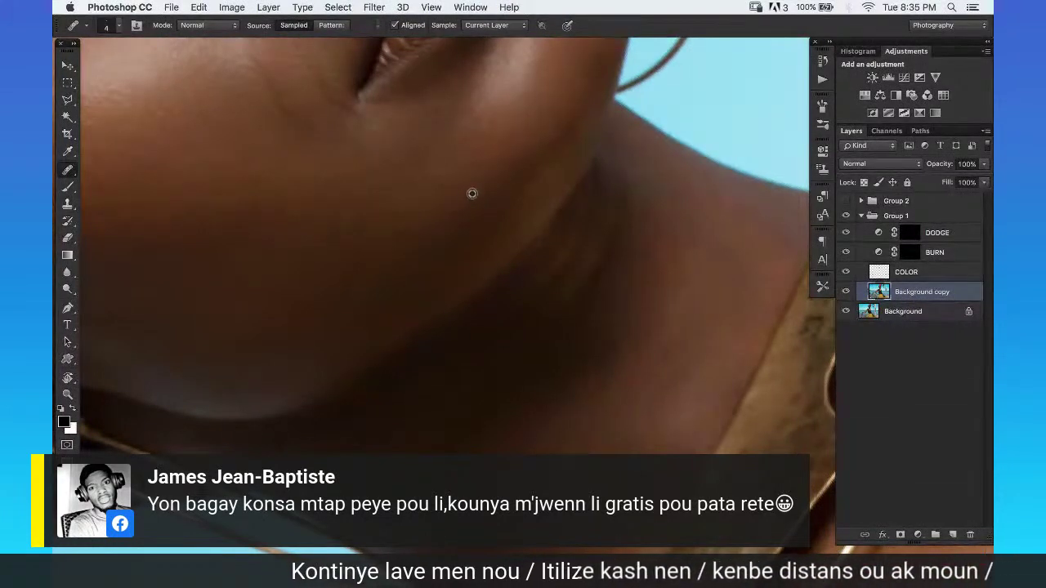
{"action": "left_click", "coordinate": [846, 233]}
{"action": "left_click", "coordinate": [846, 252]}
{"action": "left_click", "coordinate": [846, 253]}
{"action": "left_click", "coordinate": [846, 233]}
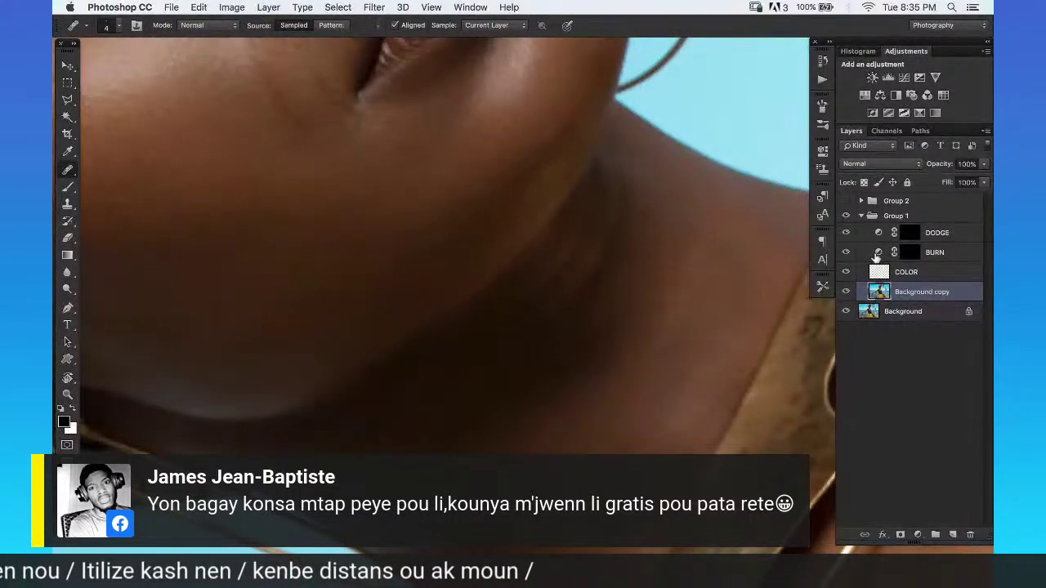
Paint white at 1% flow on the DODGE and BURN masks along the lower chin.
{"action": "left_click", "coordinate": [913, 232]}
{"action": "key", "text": "b"}
{"action": "key", "text": "x"}
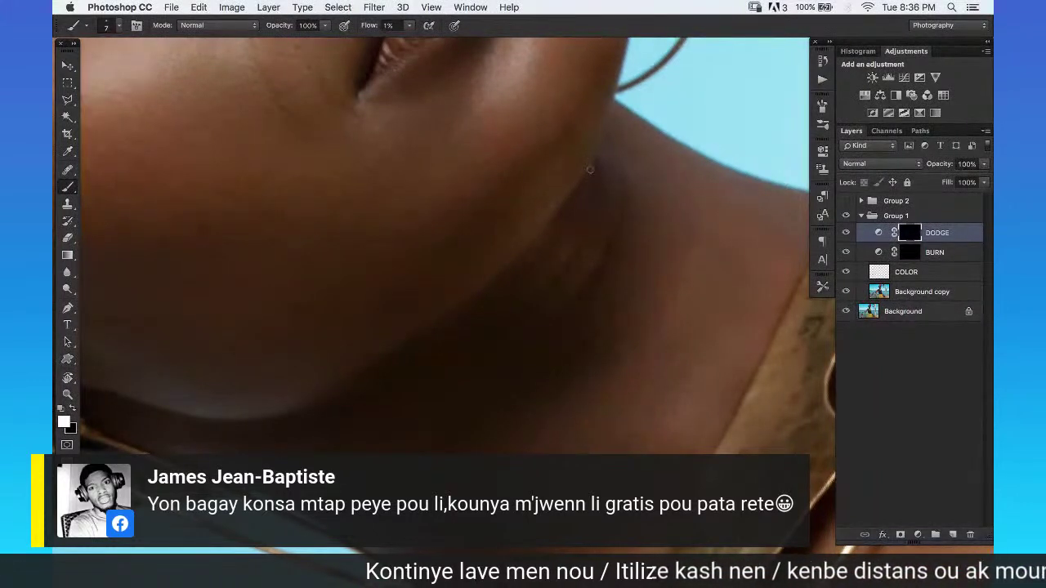
{"action": "left_click", "coordinate": [932, 254]}
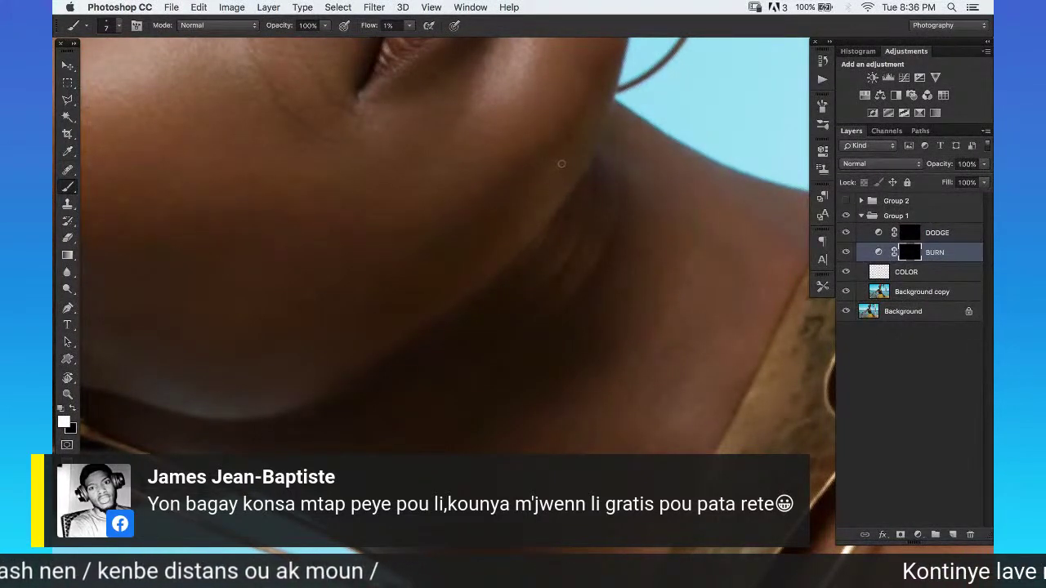
{"action": "mouse_move", "coordinate": [594, 260]}
{"action": "left_mouse_down"}
{"action": "mouse_move", "coordinate": [652, 411]}
{"action": "mouse_move", "coordinate": [469, 299]}
{"action": "mouse_move", "coordinate": [642, 306]}
{"action": "left_mouse_up"}
{"action": "key", "text": "r"}
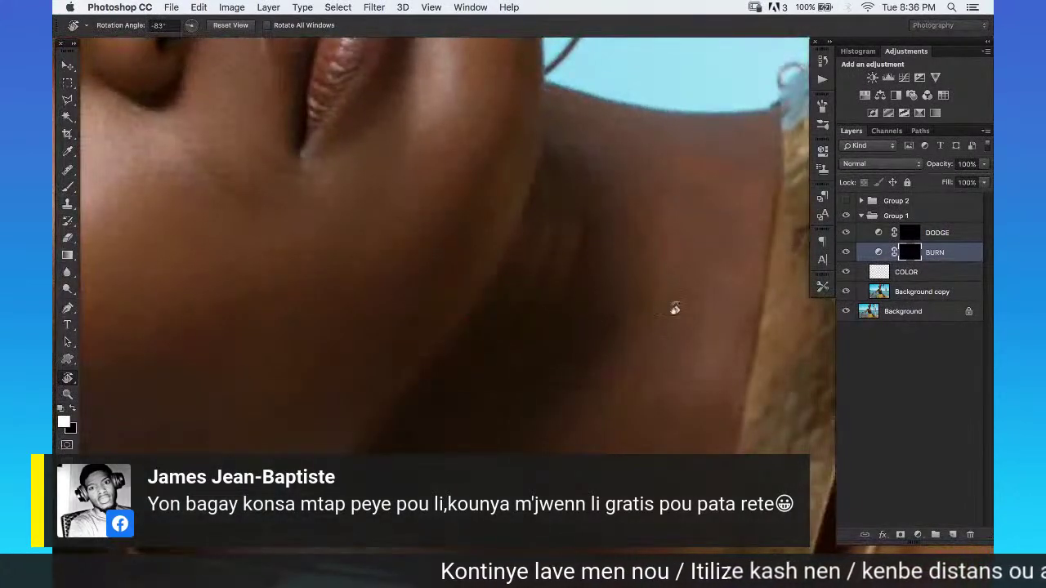
{"action": "left_click", "coordinate": [940, 233]}
{"action": "key", "text": "b"}
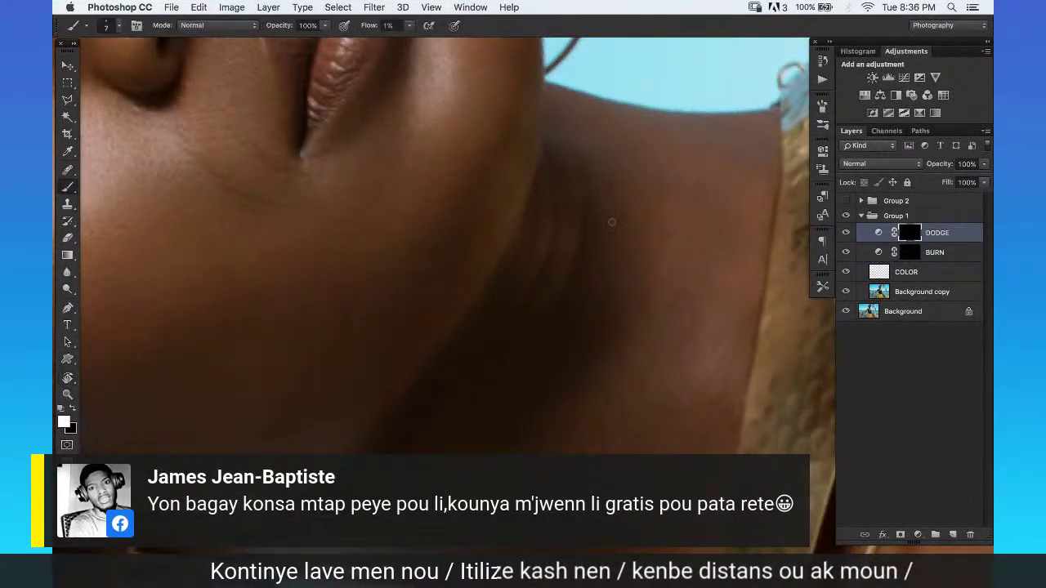
{"action": "key", "text": "bracketright"}
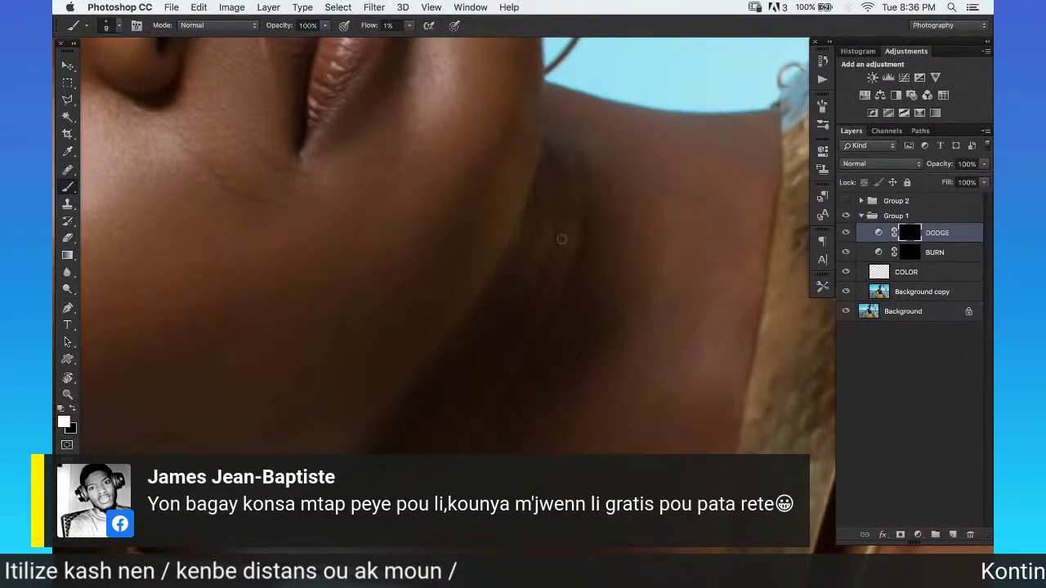
{"action": "key", "text": "bracketleft"}
{"action": "scroll", "coordinate": [572, 228], "scroll_direction": "down", "scroll_amount": 5}
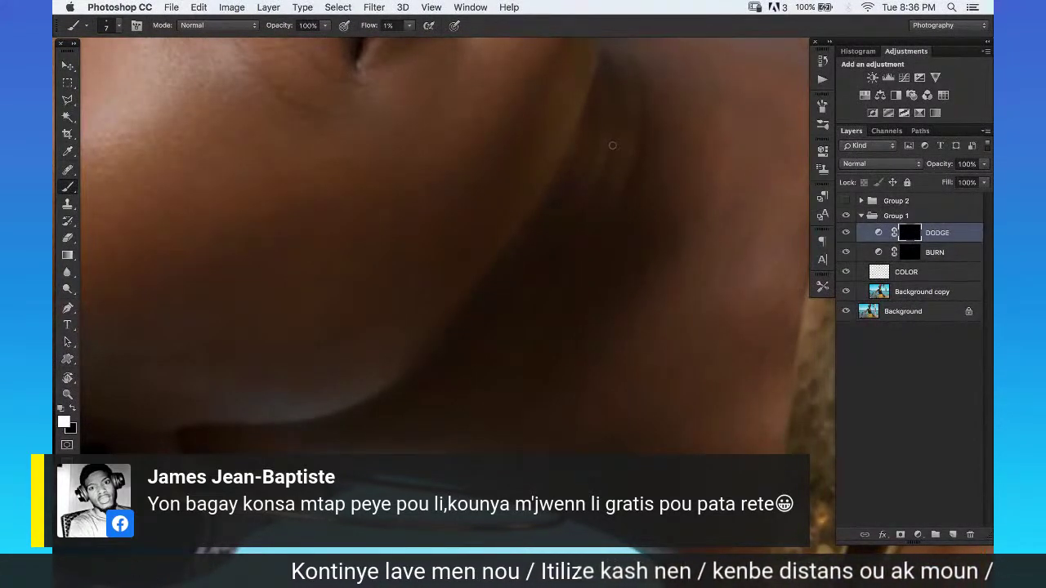
{"action": "key", "text": "bracketright"}
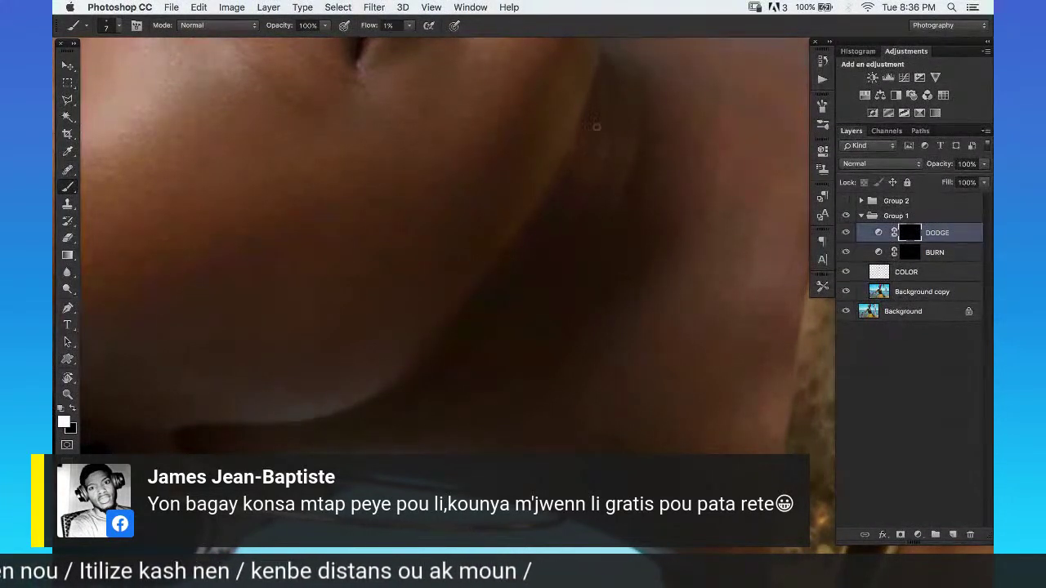
Deepen the neck shading below the jaw on the BURN mask with a slightly larger brush.
{"action": "left_click", "coordinate": [957, 251]}
{"action": "left_click_drag", "start_coordinate": [665, 248], "coordinate": [578, 219]}
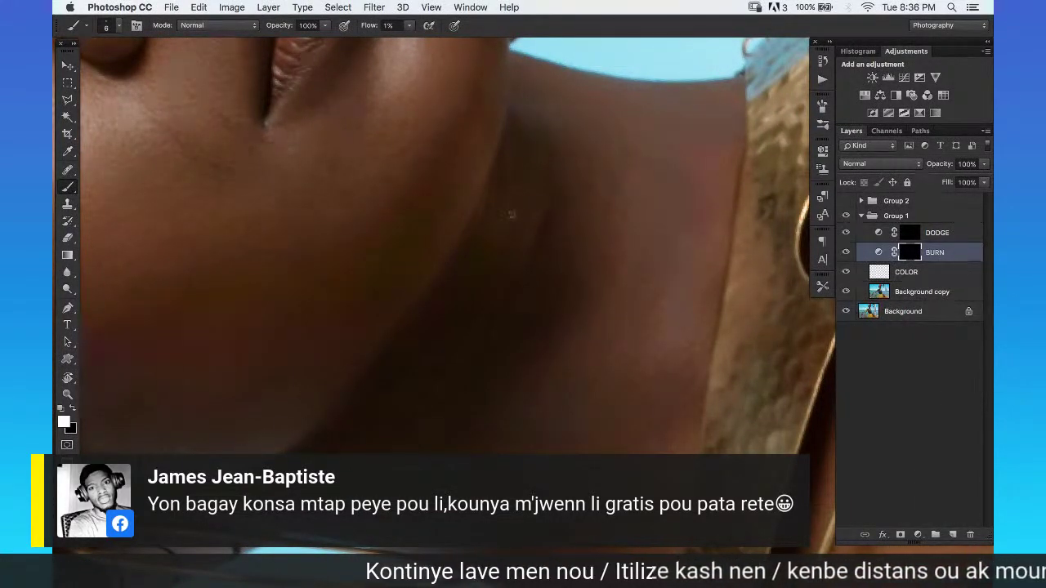
{"action": "left_click_drag", "start_coordinate": [492, 213], "coordinate": [610, 280]}
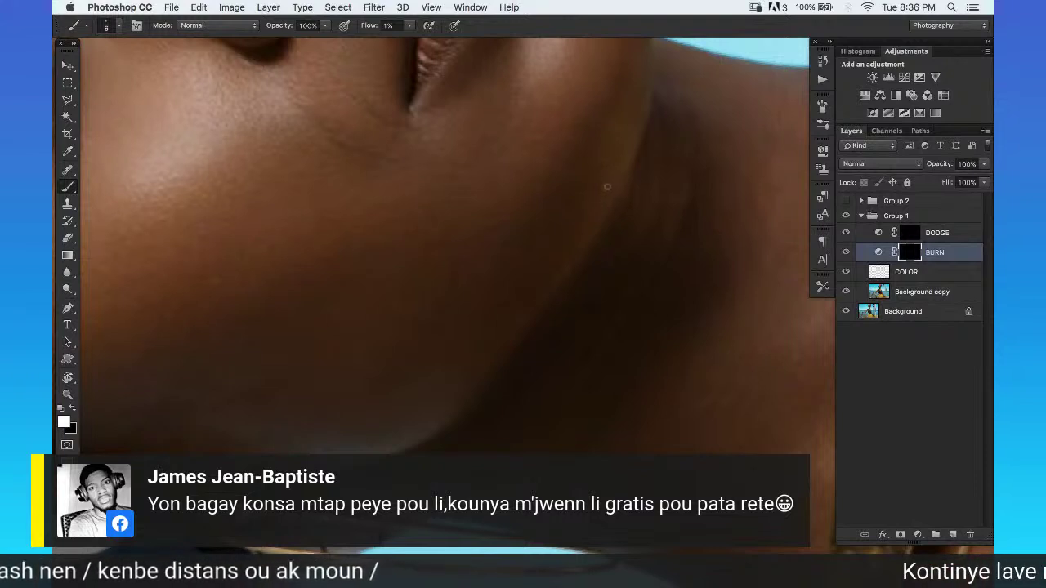
{"action": "key", "text": "bracketright"}
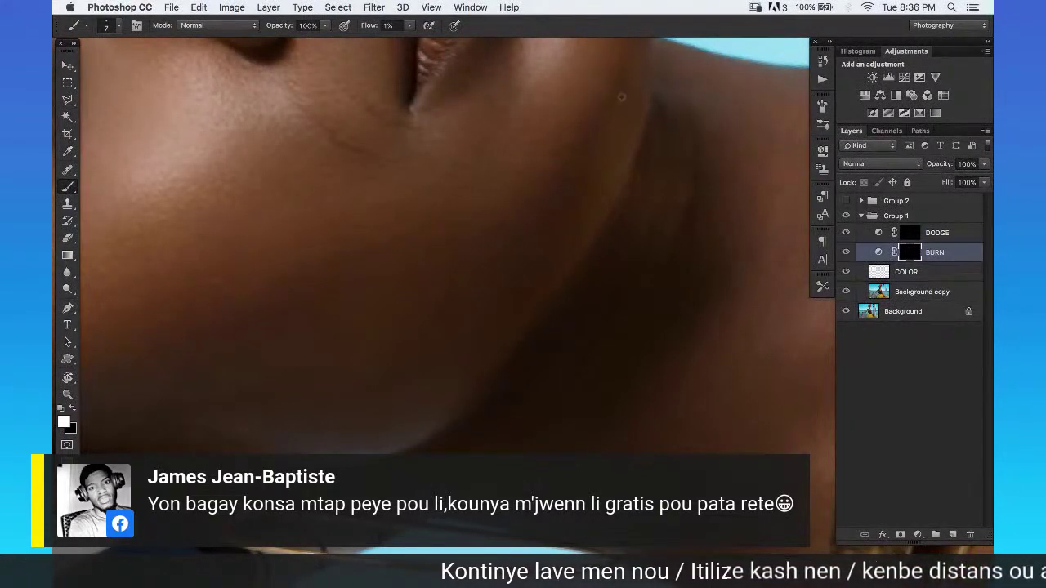
{"action": "left_click_drag", "start_coordinate": [327, 178], "coordinate": [630, 300]}
{"action": "key", "text": "z"}
{"action": "key", "text": "super+0"}
{"action": "left_click_drag", "start_coordinate": [687, 229], "coordinate": [741, 228]}
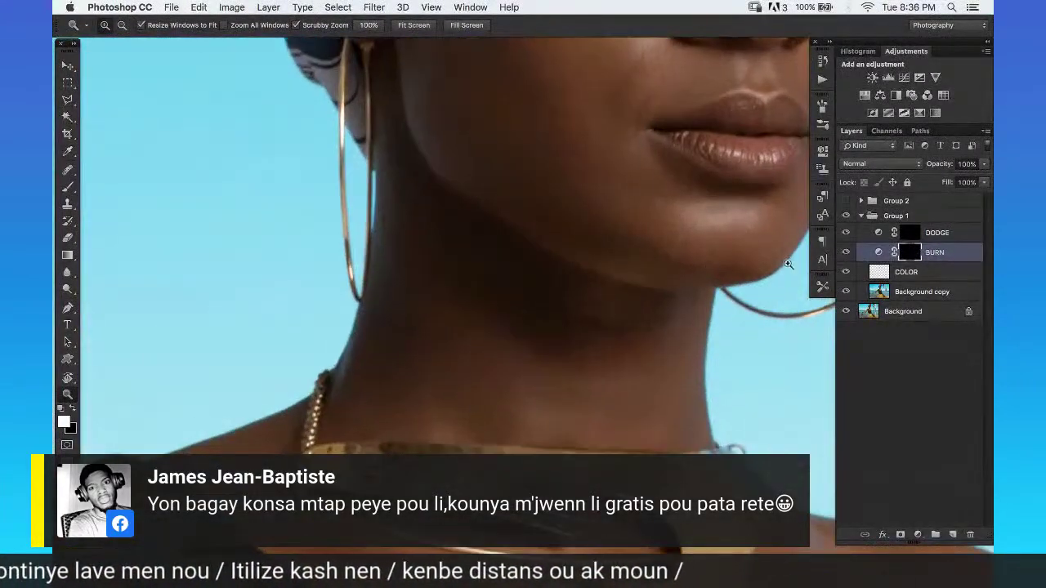
Check the shading in black and white via Group 2, then zoom in on the cheek and ear.
{"action": "key", "text": "b"}
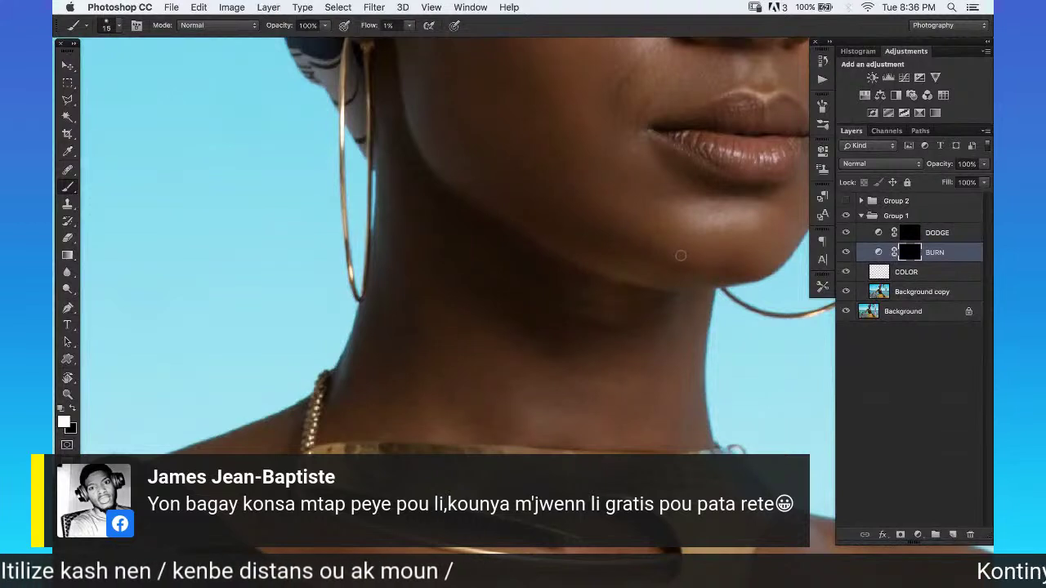
{"action": "key", "text": "F2"}
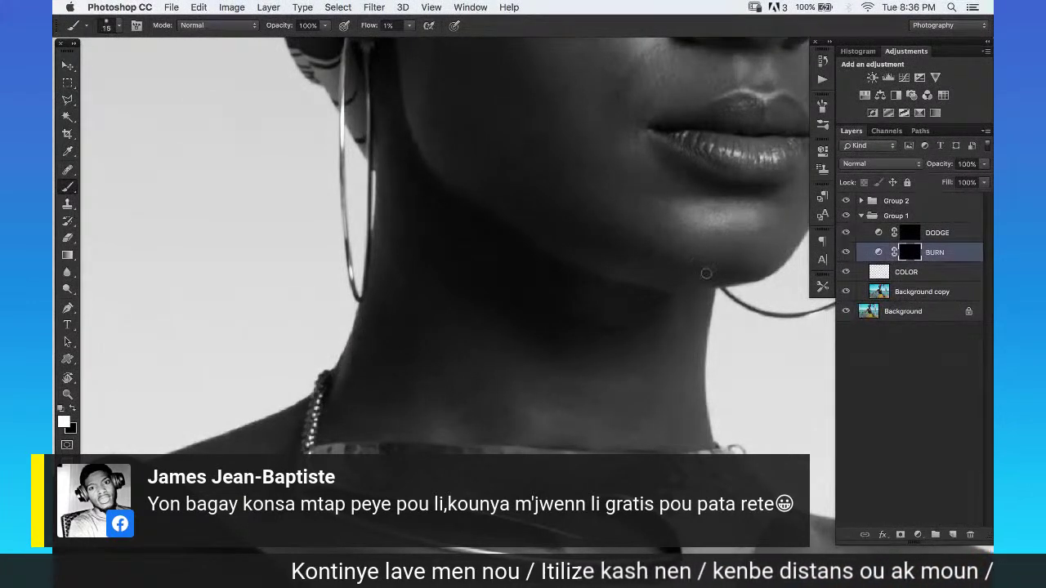
{"action": "left_click", "coordinate": [845, 200]}
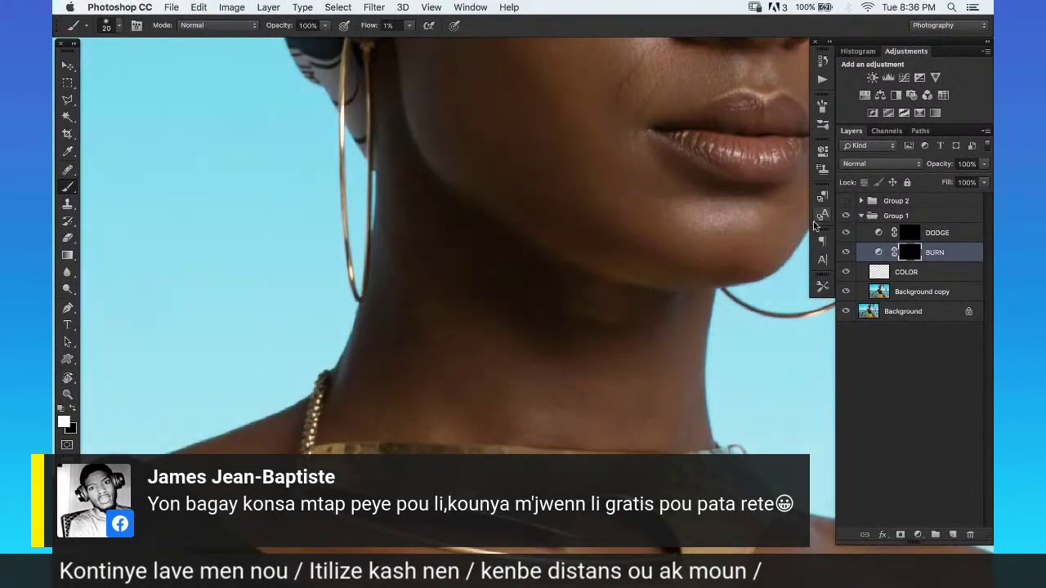
{"action": "key", "text": "z"}
{"action": "left_click", "coordinate": [603, 227], "text": "alt"}
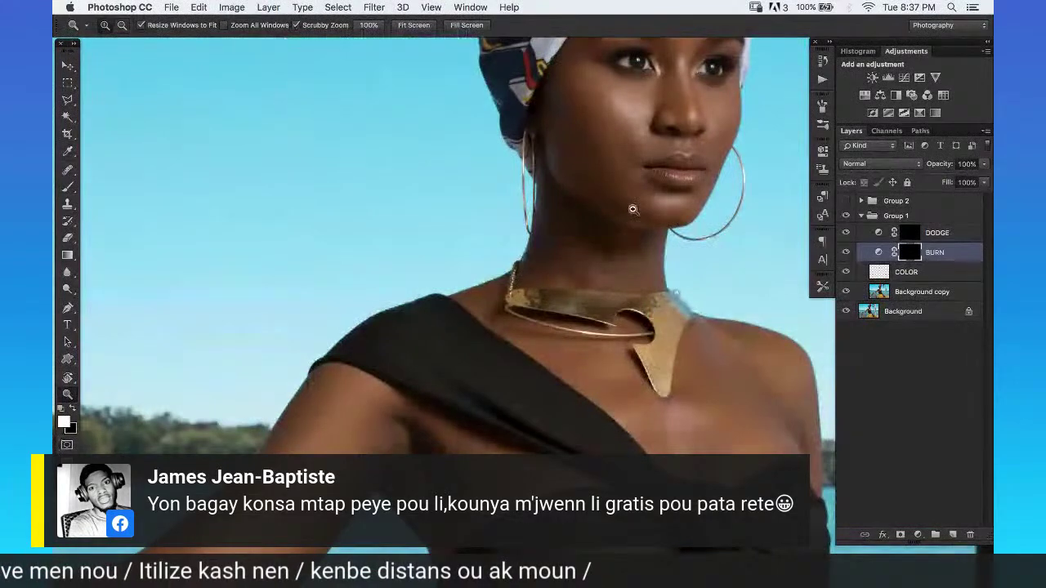
{"action": "left_click", "coordinate": [621, 168]}
{"action": "left_click_drag", "start_coordinate": [629, 124], "coordinate": [618, 166]}
Rotate and reframe the view near the ear and resize the brush for painting.
{"action": "key", "text": "r"}
{"action": "key", "text": "b"}
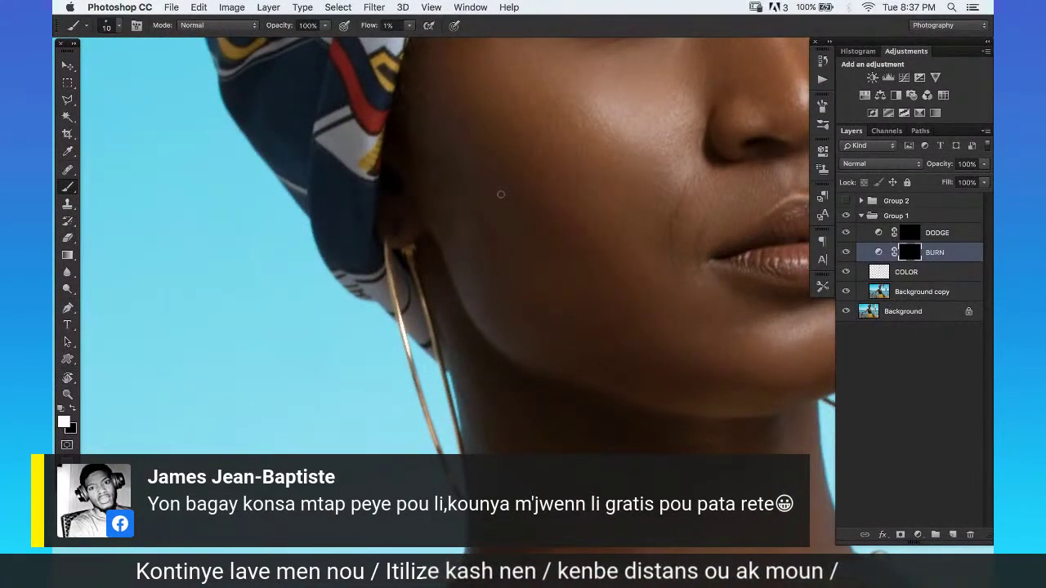
{"action": "key", "text": "bracketright"}
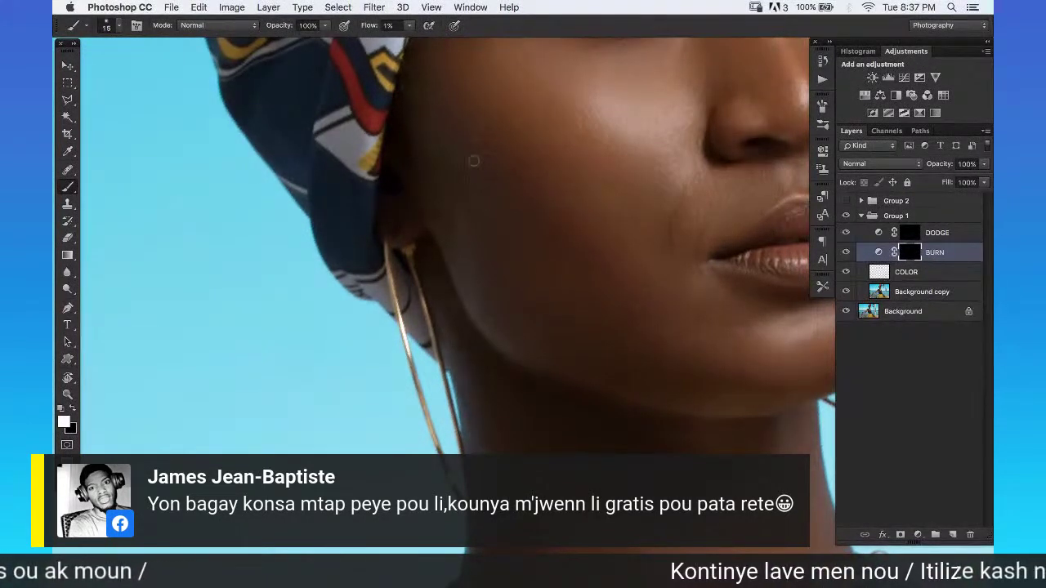
{"action": "key", "text": "bracketright"}
{"action": "mouse_move", "coordinate": [483, 145]}
{"action": "left_mouse_down"}
{"action": "mouse_move", "coordinate": [625, 362]}
{"action": "mouse_move", "coordinate": [750, 221]}
{"action": "left_mouse_up"}
{"action": "key", "text": "z"}
{"action": "key", "text": "ctrl+0"}
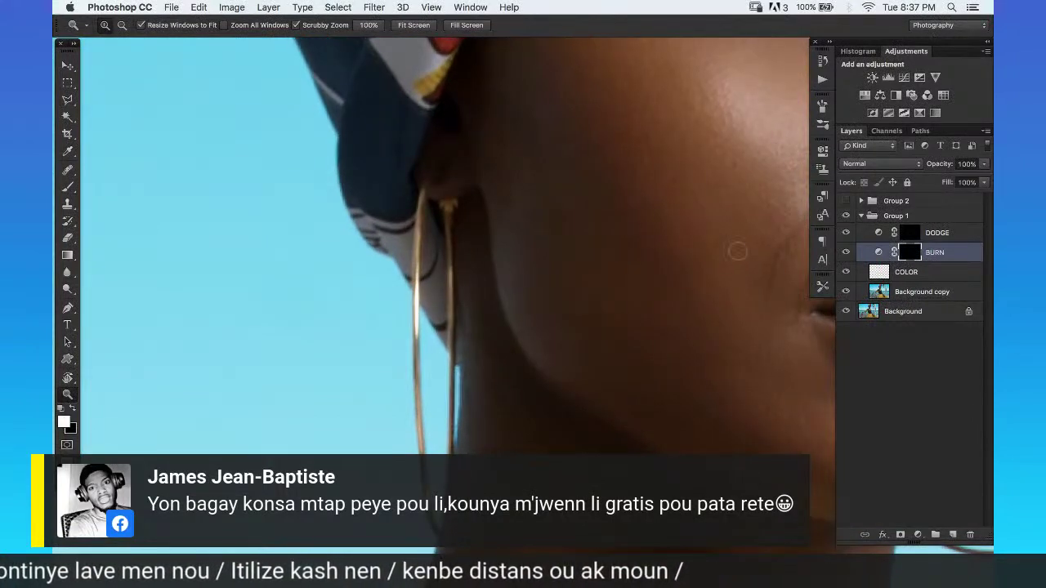
{"action": "key", "text": "b"}
{"action": "key", "text": "bracketleft"}
Paint fine dodge and burn strokes along the cheek and jawline on the DODGE and BURN masks.
{"action": "left_click", "coordinate": [965, 235]}
{"action": "key", "text": "bracketleft"}
{"action": "key", "text": "bracketleft"}
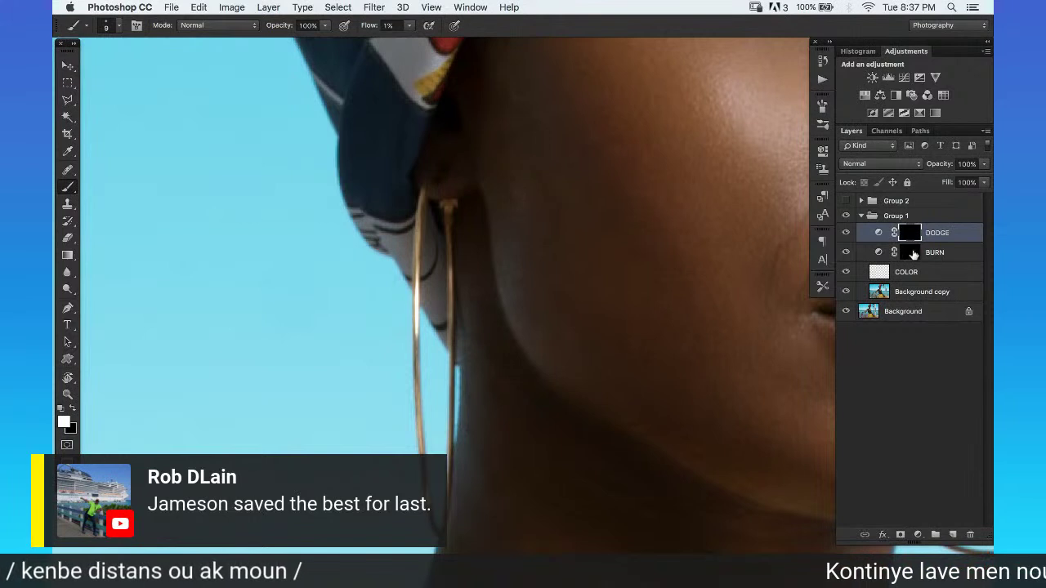
{"action": "left_click", "coordinate": [939, 252]}
{"action": "left_click", "coordinate": [939, 234]}
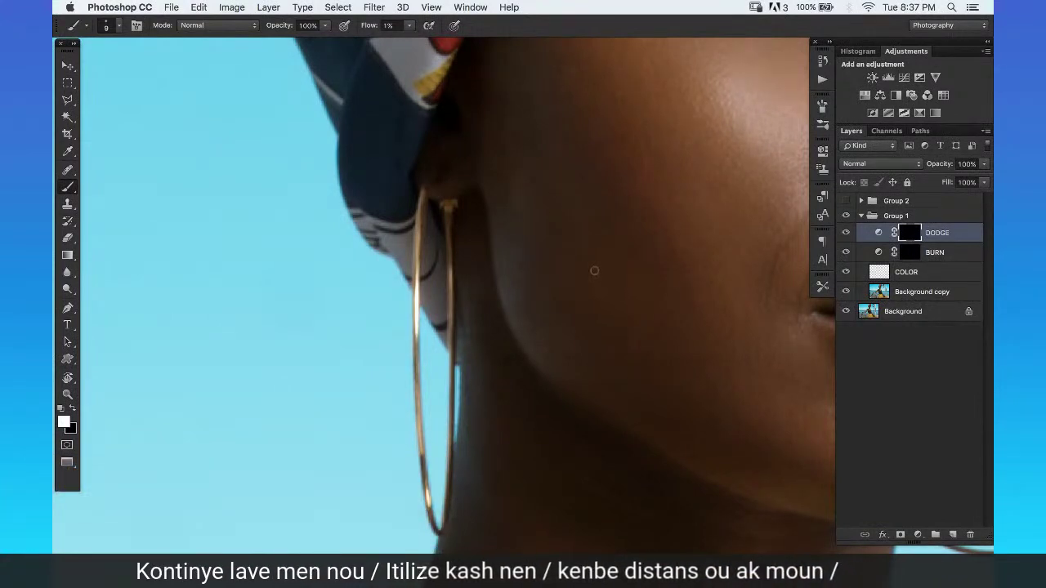
{"action": "left_click_drag", "start_coordinate": [677, 297], "coordinate": [600, 168]}
{"action": "left_click_drag", "start_coordinate": [614, 256], "coordinate": [635, 231]}
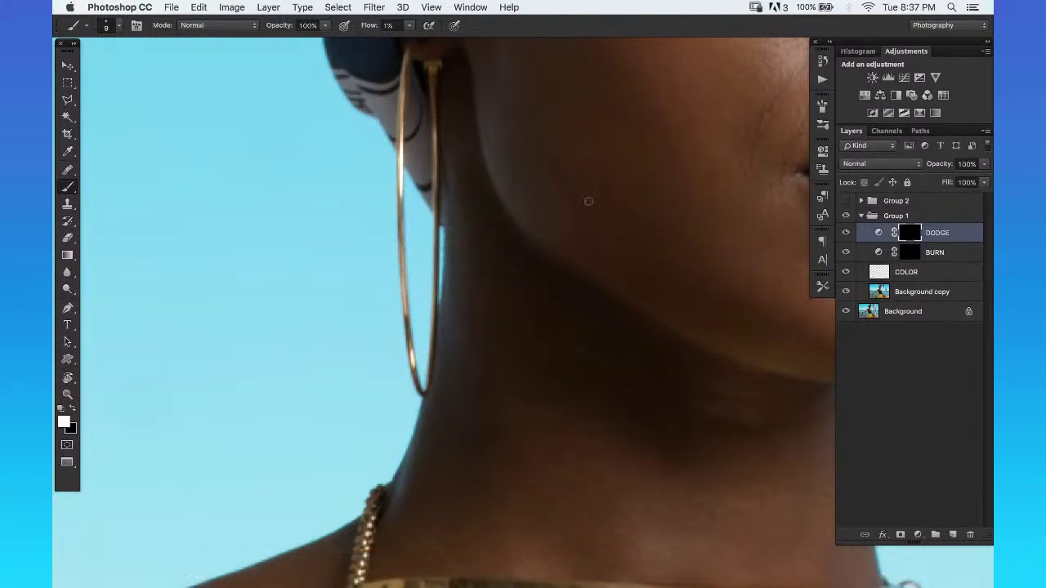
Paint white on the BURN mask along the neck beside the earring, then zoom out to the whole photo.
{"action": "key", "text": "x"}
{"action": "left_click", "coordinate": [965, 256]}
{"action": "key", "text": "x"}
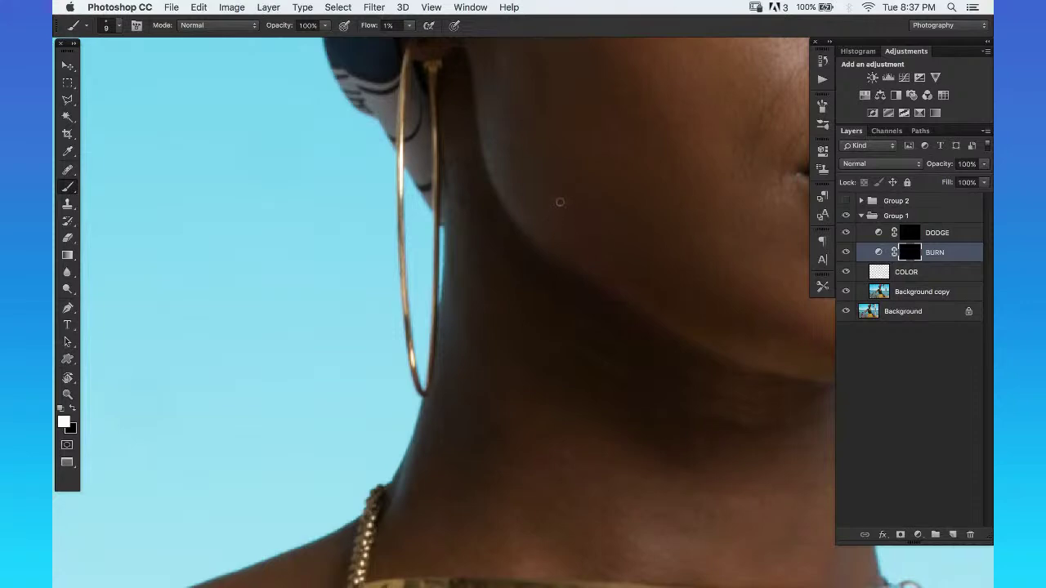
{"action": "key", "text": "z"}
{"action": "left_click", "coordinate": [636, 196], "text": "alt"}
{"action": "left_click", "coordinate": [631, 214], "text": "alt"}
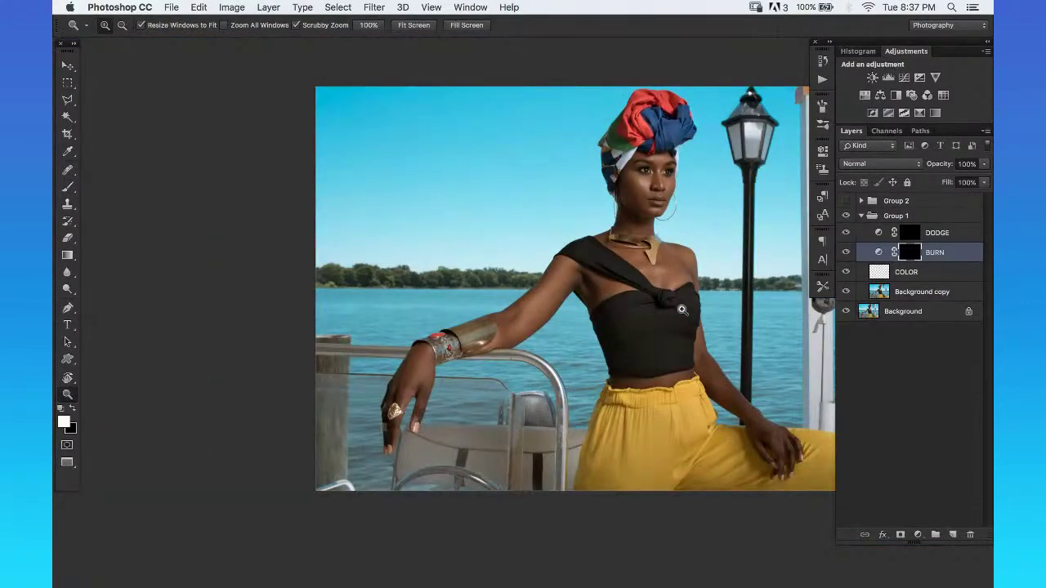
{"action": "left_click", "coordinate": [692, 222]}
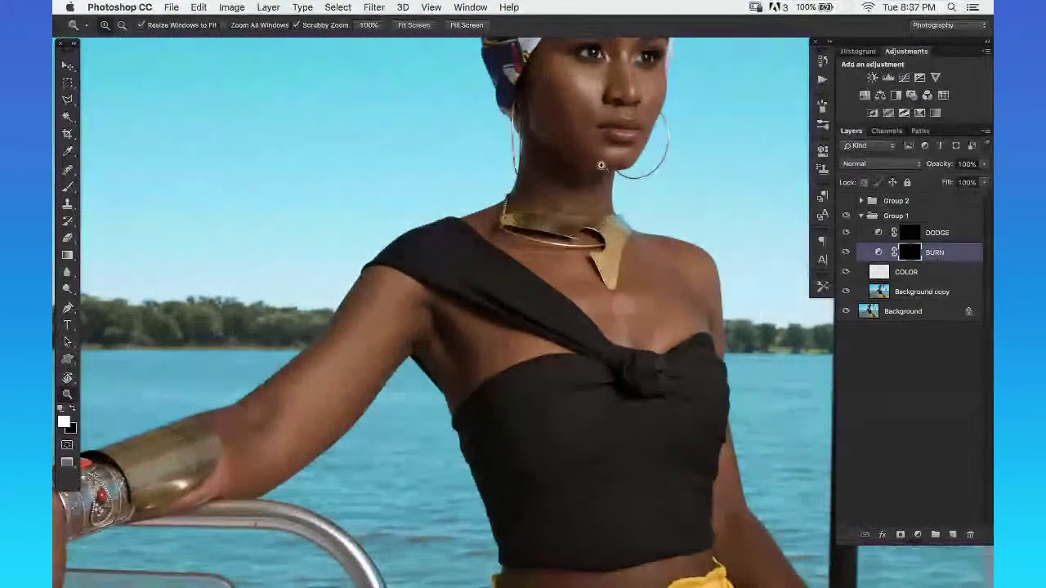
{"action": "left_click", "coordinate": [554, 96]}
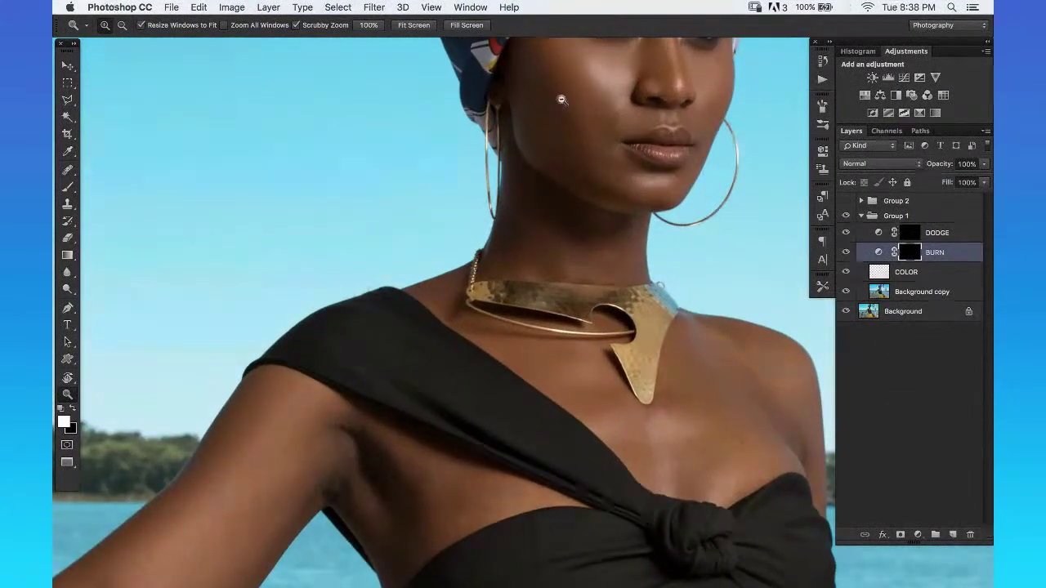
{"action": "left_click", "coordinate": [561, 99]}
{"action": "key", "text": "b"}
{"action": "key", "text": "ctrl+plus"}
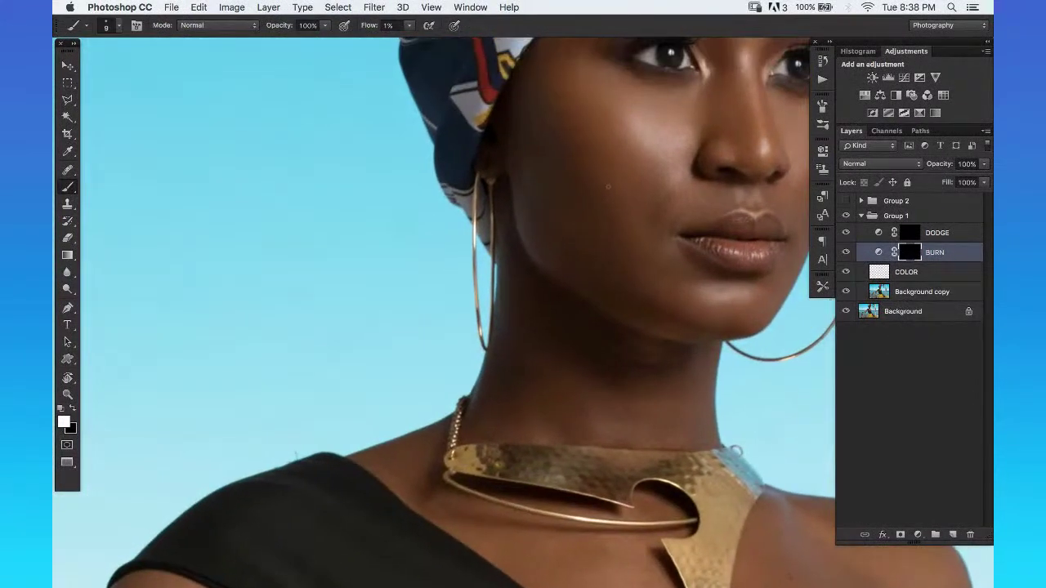
{"action": "left_click", "coordinate": [564, 147], "text": "super"}
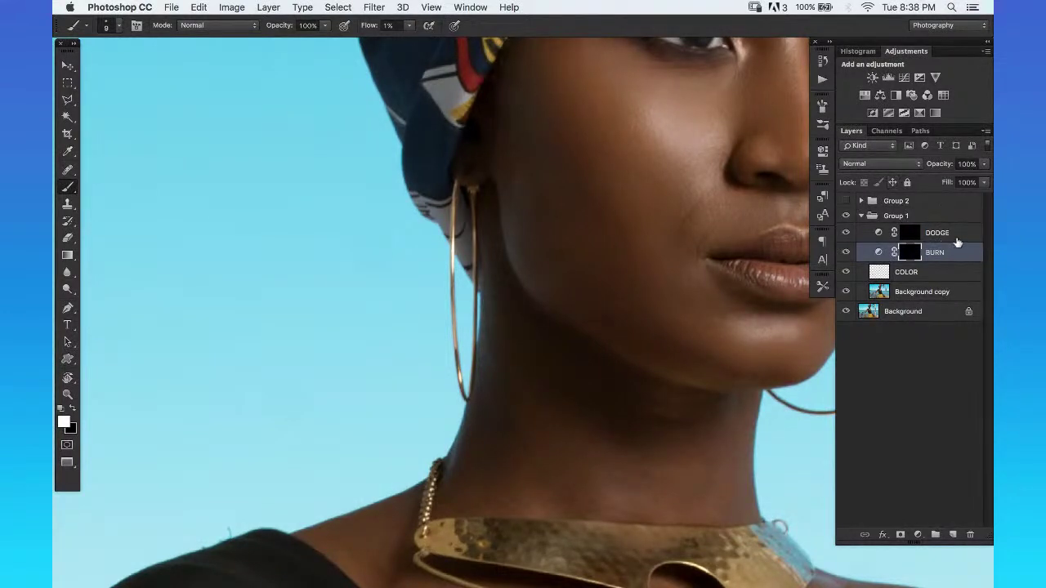
{"action": "left_click", "coordinate": [954, 237]}
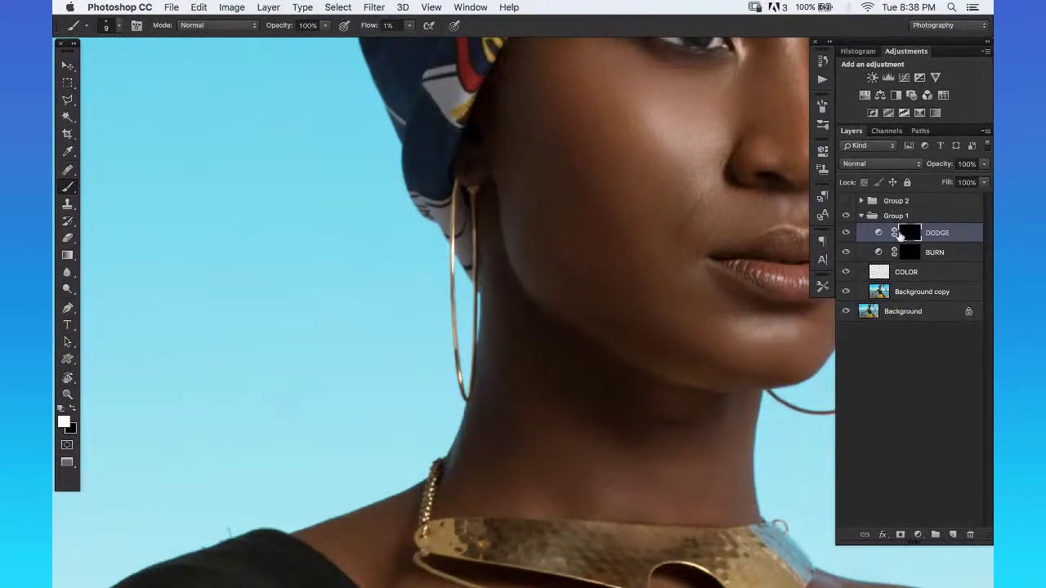
{"action": "left_click", "coordinate": [946, 259]}
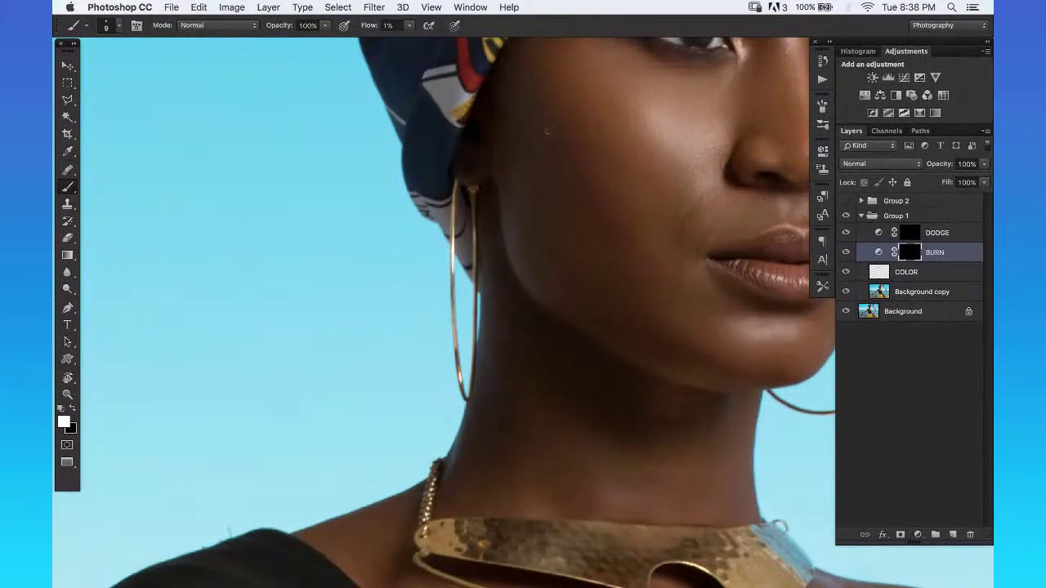
Rotate onto the cheek below the headwrap, paint the DODGE and BURN masks, then select Background copy.
{"action": "key", "text": "z"}
{"action": "mouse_move", "coordinate": [541, 70]}
{"action": "left_mouse_down"}
{"action": "mouse_move", "coordinate": [561, 70]}
{"action": "mouse_move", "coordinate": [572, 173]}
{"action": "mouse_move", "coordinate": [664, 157]}
{"action": "left_mouse_up"}
{"action": "key", "text": "r"}
{"action": "key", "text": "b"}
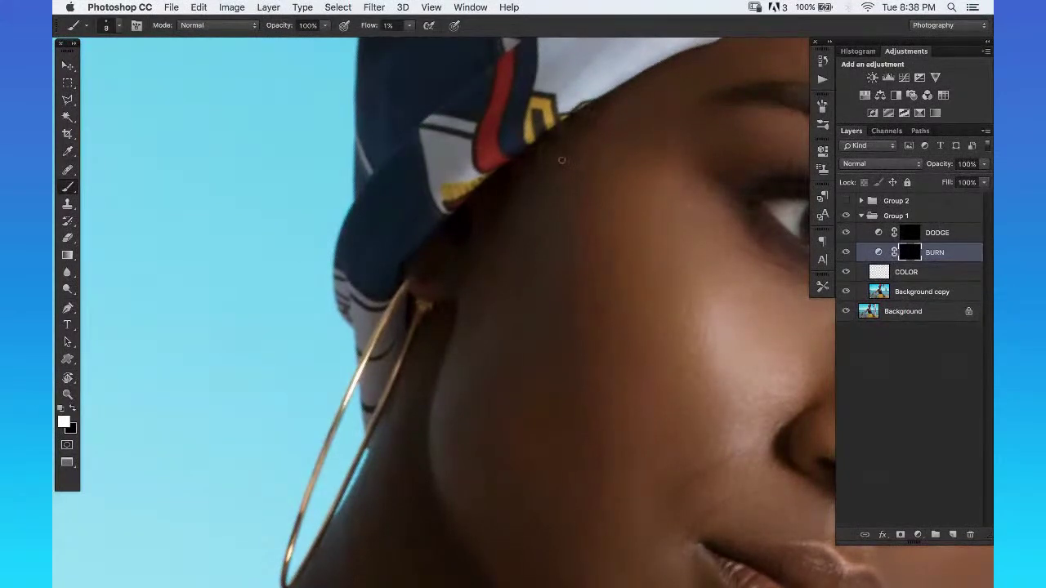
{"action": "left_click", "coordinate": [921, 234]}
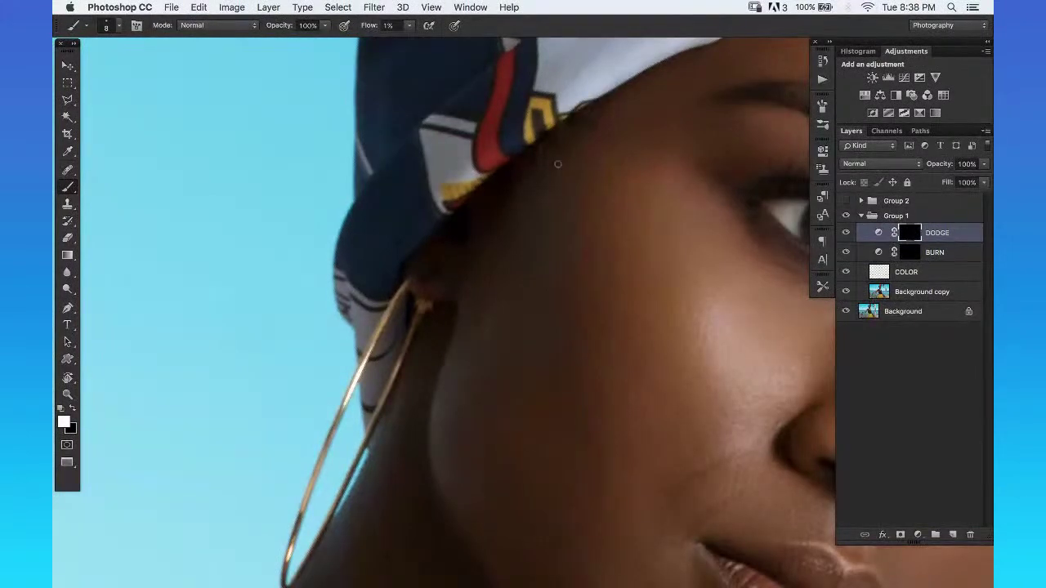
{"action": "scroll", "coordinate": [542, 187], "scroll_direction": "down", "scroll_amount": 3}
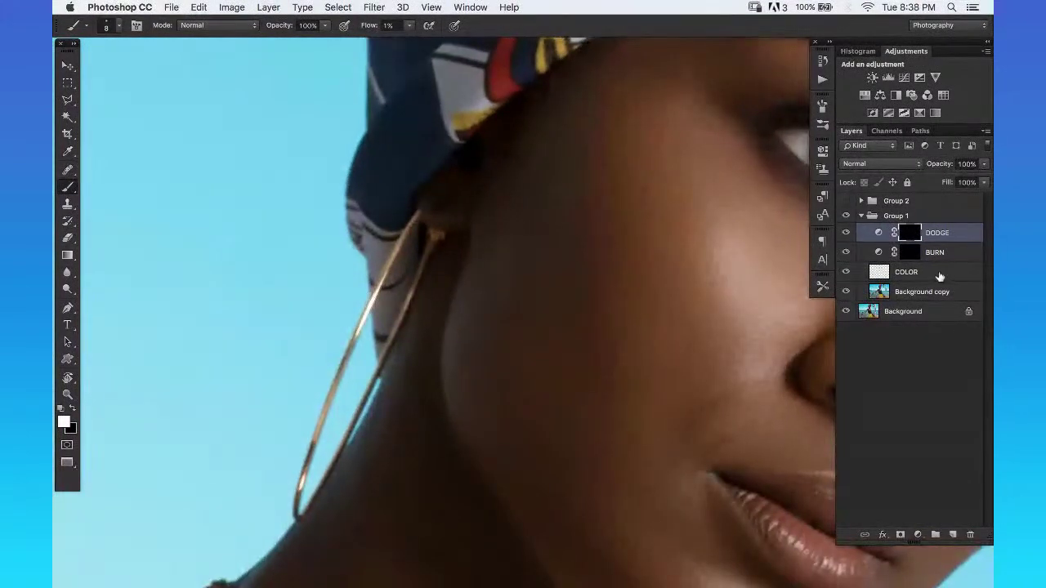
{"action": "left_click", "coordinate": [948, 252]}
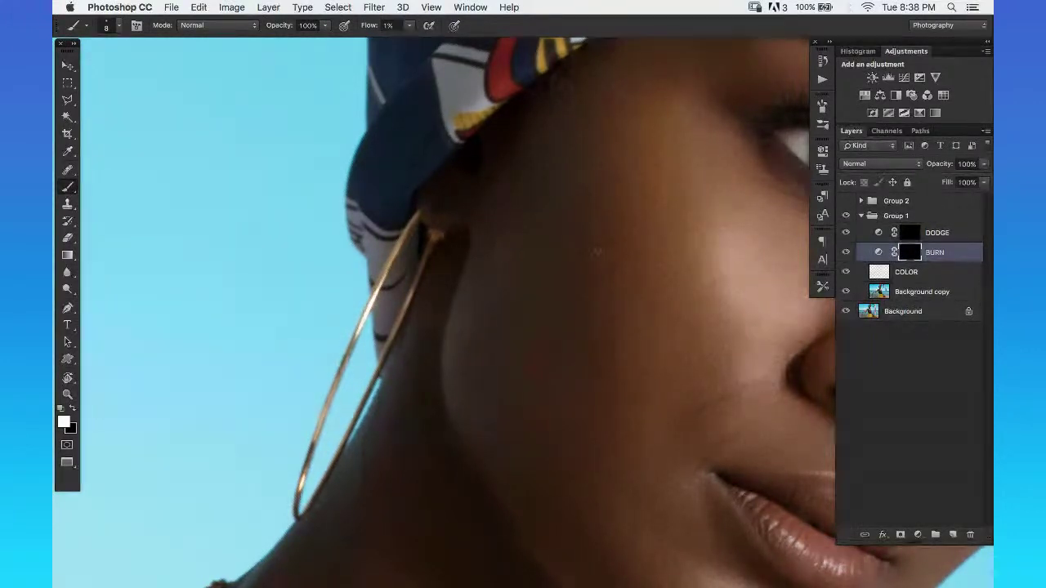
{"action": "scroll", "coordinate": [544, 259], "scroll_direction": "right", "scroll_amount": 3}
{"action": "left_click", "coordinate": [933, 293]}
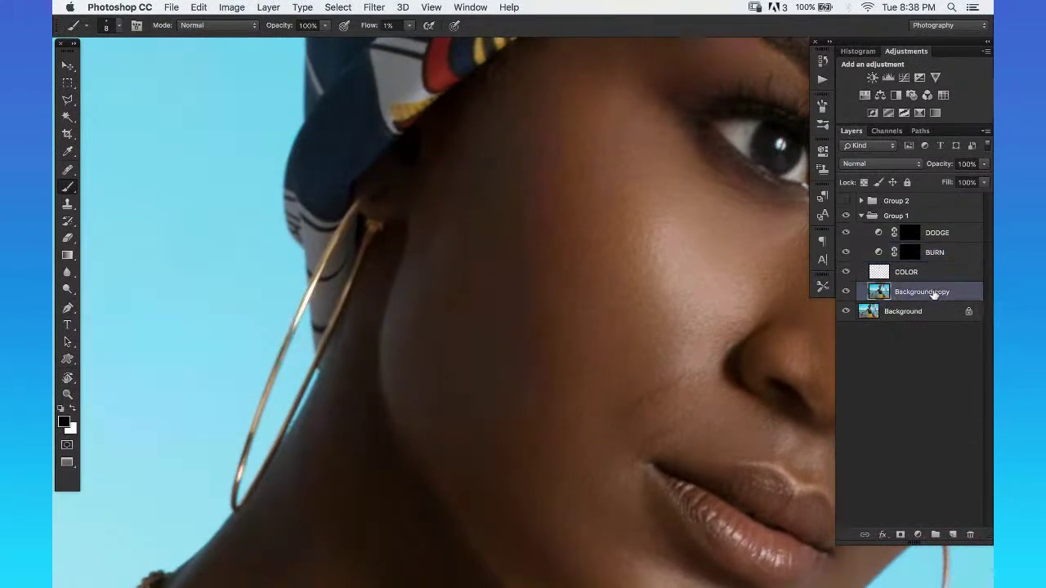
Heal five small spots on the cheek and forehead with the Healing Brush, then zoom out to the full figure.
{"action": "key", "text": "j"}
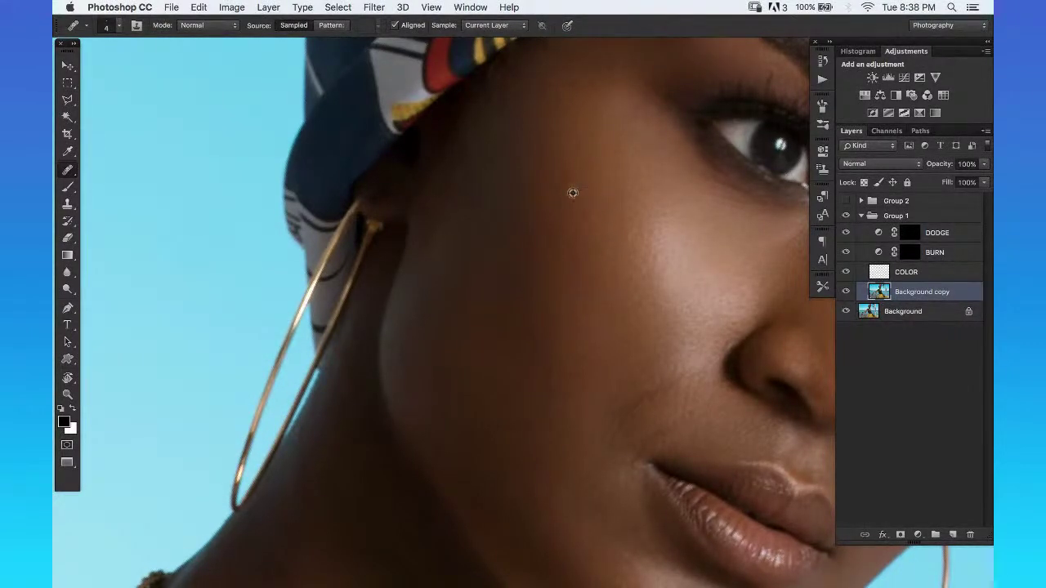
{"action": "left_click", "coordinate": [508, 223], "text": "alt"}
{"action": "left_click", "coordinate": [502, 192]}
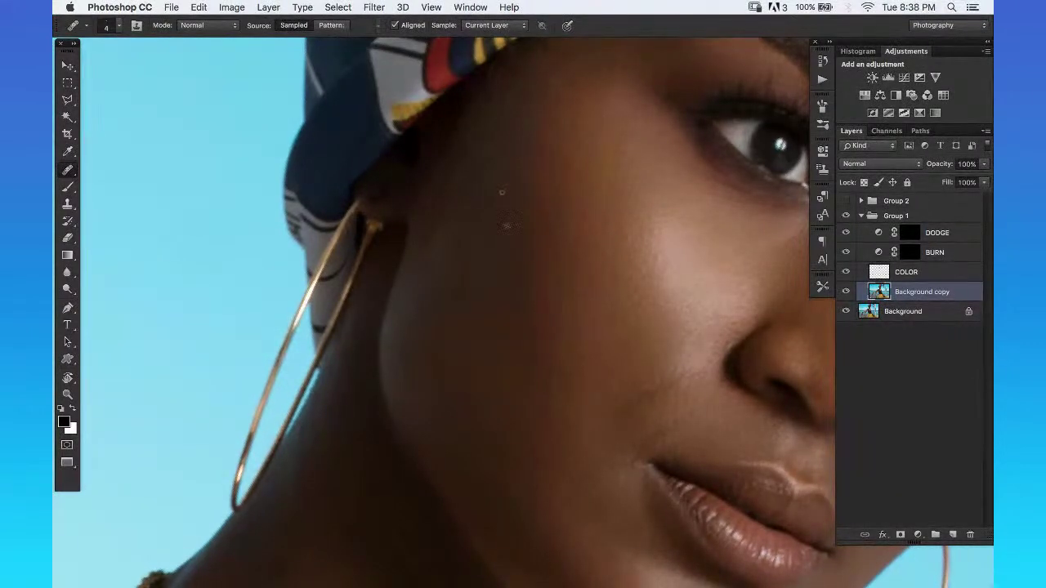
{"action": "left_click", "coordinate": [528, 143]}
{"action": "left_click", "coordinate": [595, 107], "text": "alt"}
{"action": "left_click", "coordinate": [611, 95]}
{"action": "left_click_drag", "start_coordinate": [546, 126], "coordinate": [552, 184]}
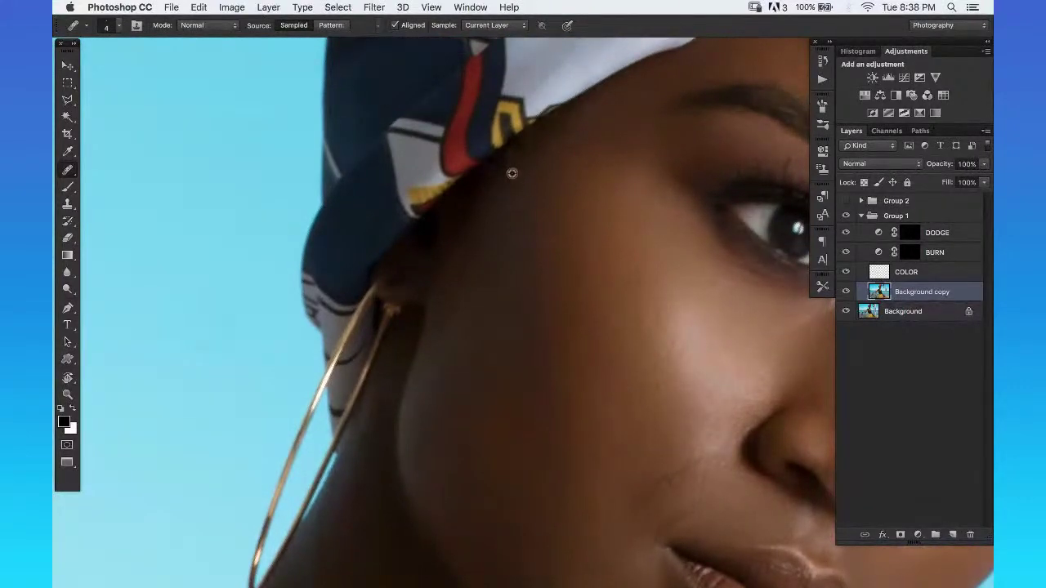
{"action": "left_click_drag", "start_coordinate": [575, 275], "coordinate": [544, 191]}
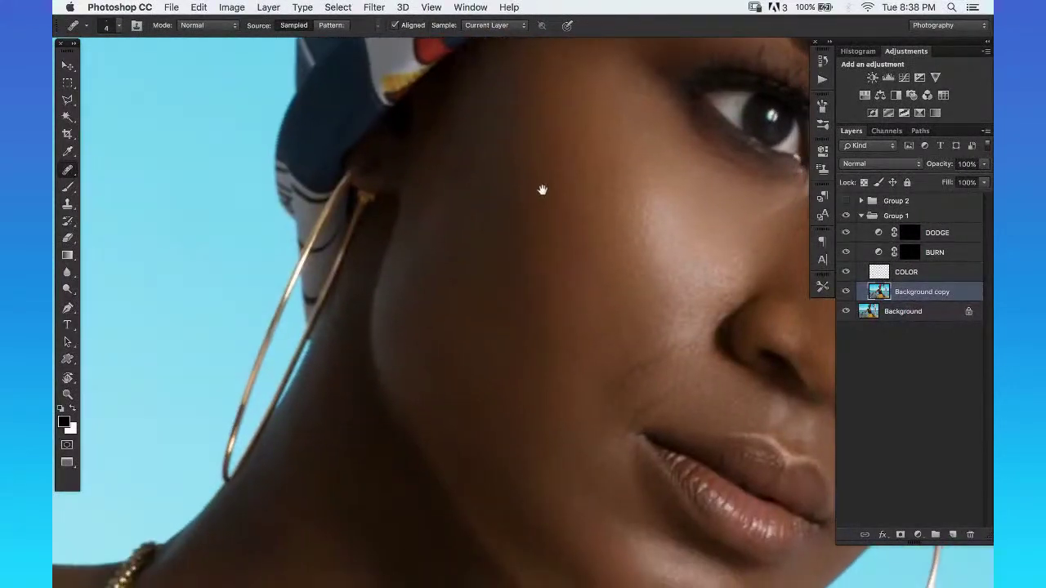
{"action": "key", "text": "z"}
{"action": "left_click_drag", "start_coordinate": [612, 217], "coordinate": [568, 273]}
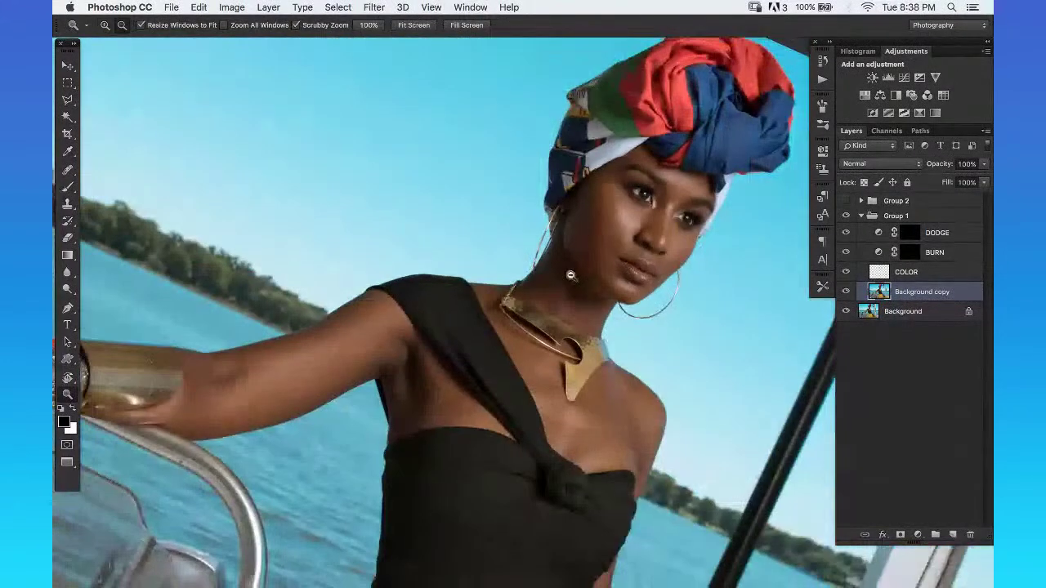
{"action": "key", "text": "r"}
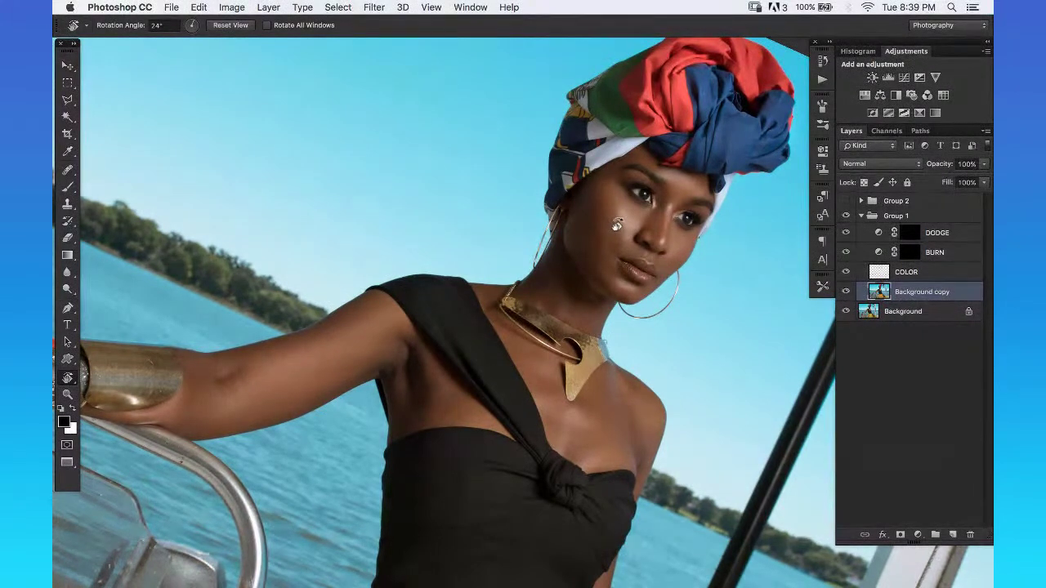
{"action": "left_click_drag", "start_coordinate": [614, 229], "coordinate": [523, 148]}
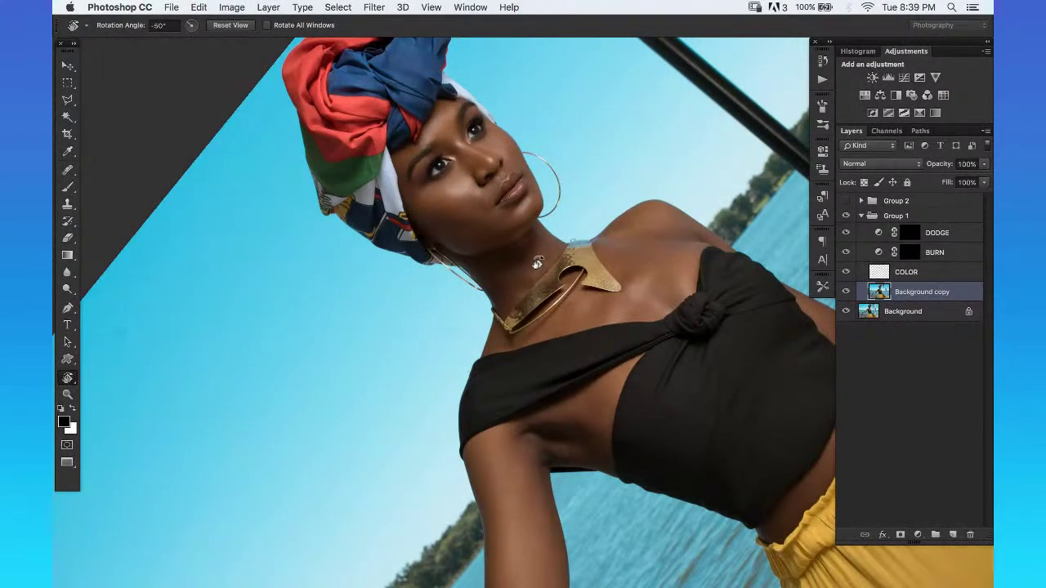
{"action": "key", "text": "Escape"}
{"action": "left_click_drag", "start_coordinate": [589, 237], "coordinate": [619, 259]}
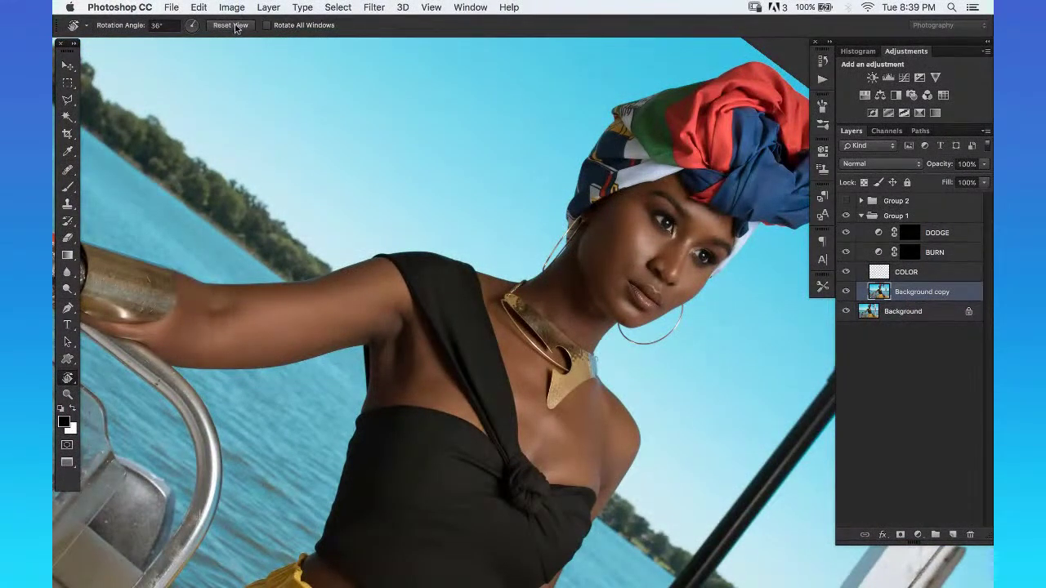
{"action": "left_click", "coordinate": [233, 25]}
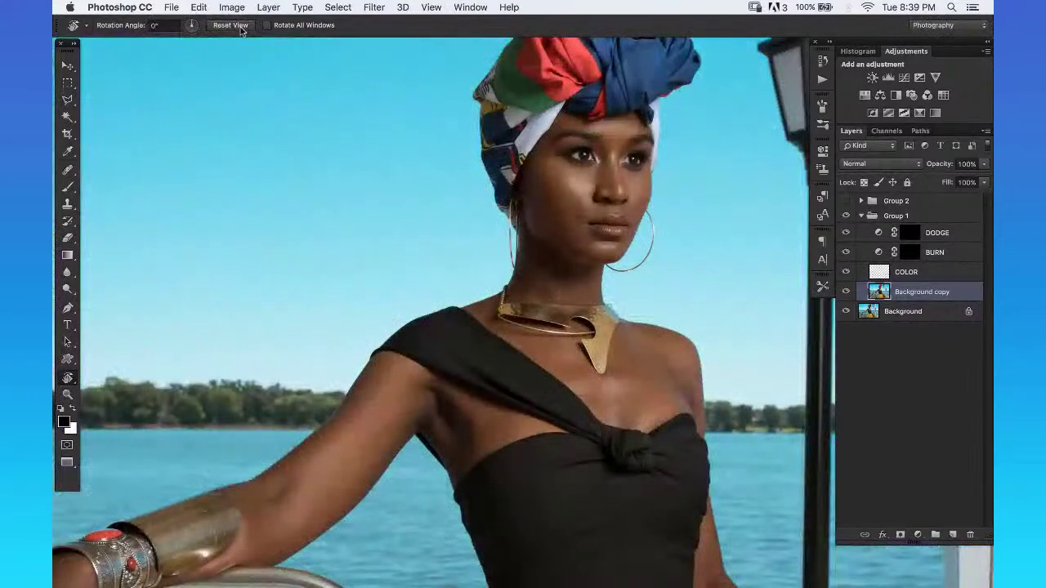
{"action": "left_click_drag", "start_coordinate": [490, 155], "coordinate": [608, 281]}
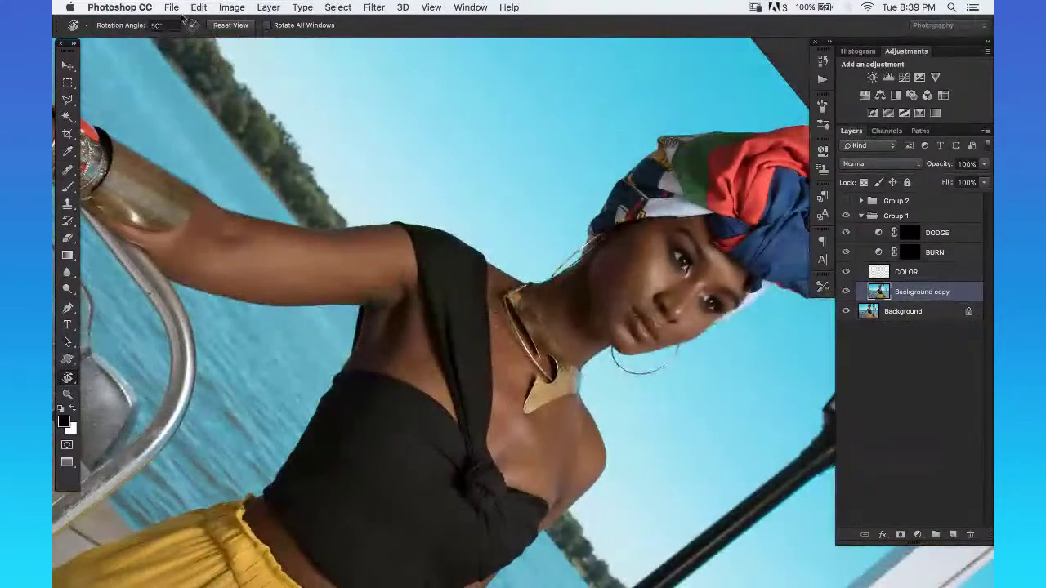
{"action": "left_click", "coordinate": [232, 25]}
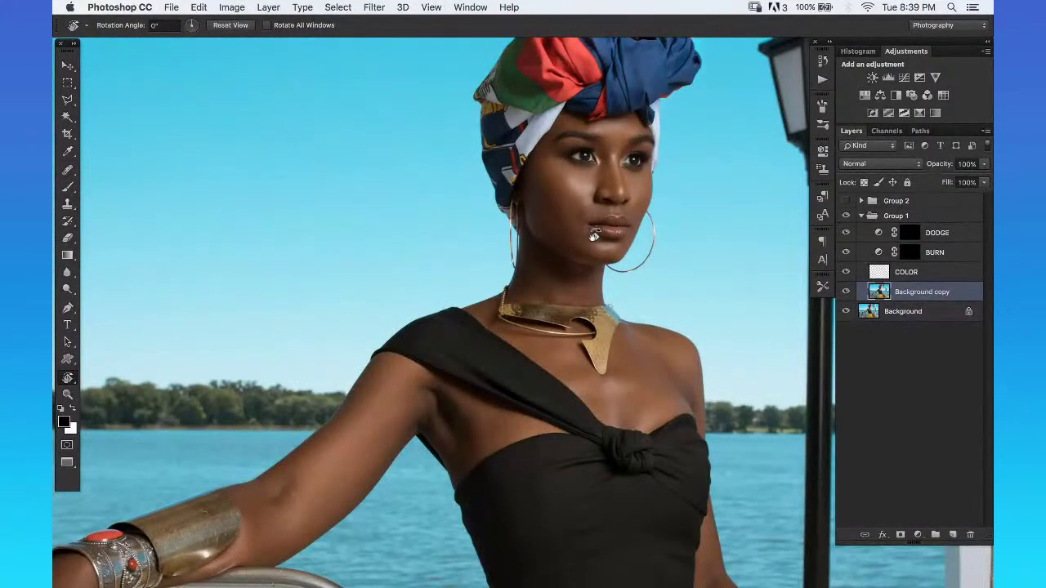
{"action": "key", "text": "z"}
{"action": "left_click_drag", "start_coordinate": [597, 221], "coordinate": [654, 173]}
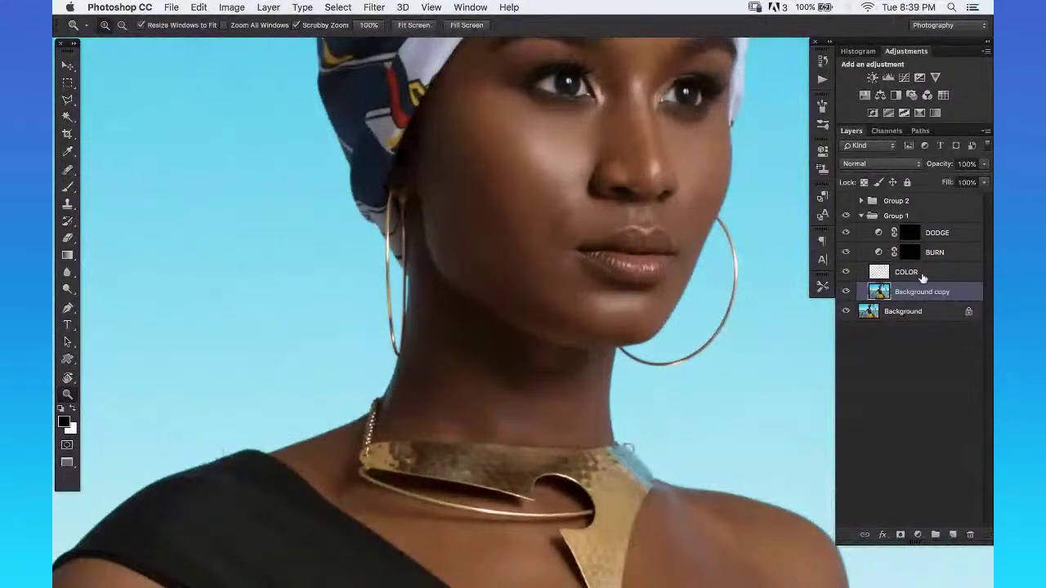
Select the BURN mask with a white brush and turn on the black-and-white Group 2 preview.
{"action": "left_click", "coordinate": [911, 259]}
{"action": "key", "text": "b"}
{"action": "key", "text": "x"}
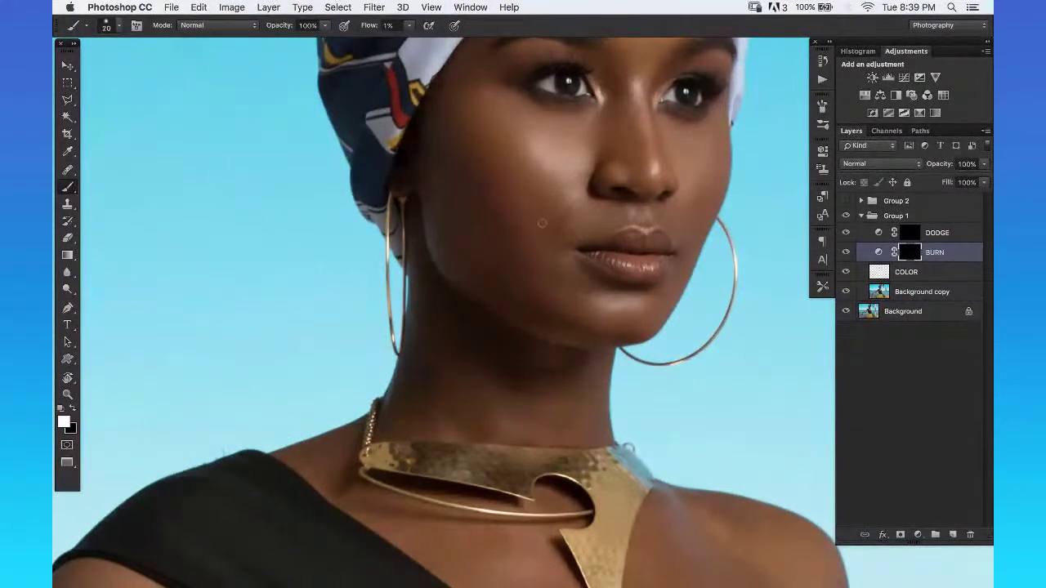
{"action": "left_click", "coordinate": [845, 200]}
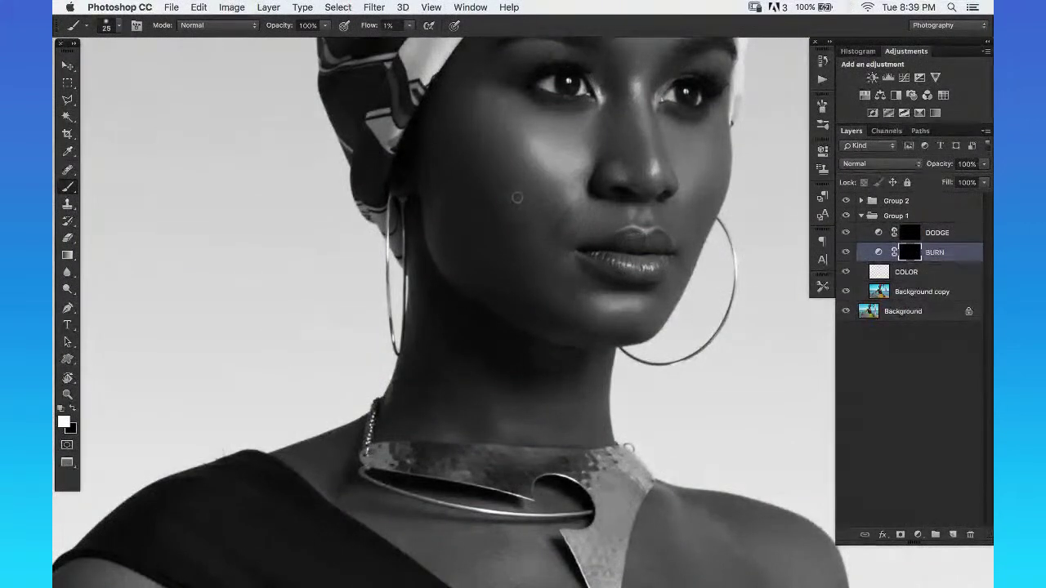
{"action": "key", "text": "z"}
{"action": "left_click_drag", "start_coordinate": [575, 218], "coordinate": [570, 215]}
Switch the brush between 15 and 20 px, then hide the Group 2 preview.
{"action": "key", "text": "bracketleft"}
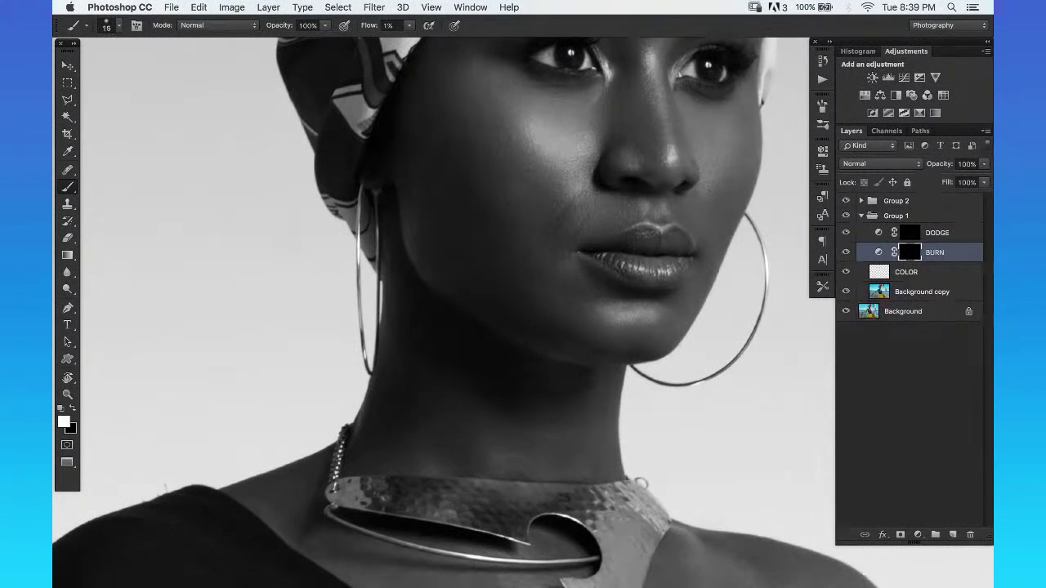
{"action": "key", "text": "bracketright"}
{"action": "key", "text": "bracketleft"}
{"action": "key", "text": "bracketright"}
{"action": "left_click", "coordinate": [846, 201]}
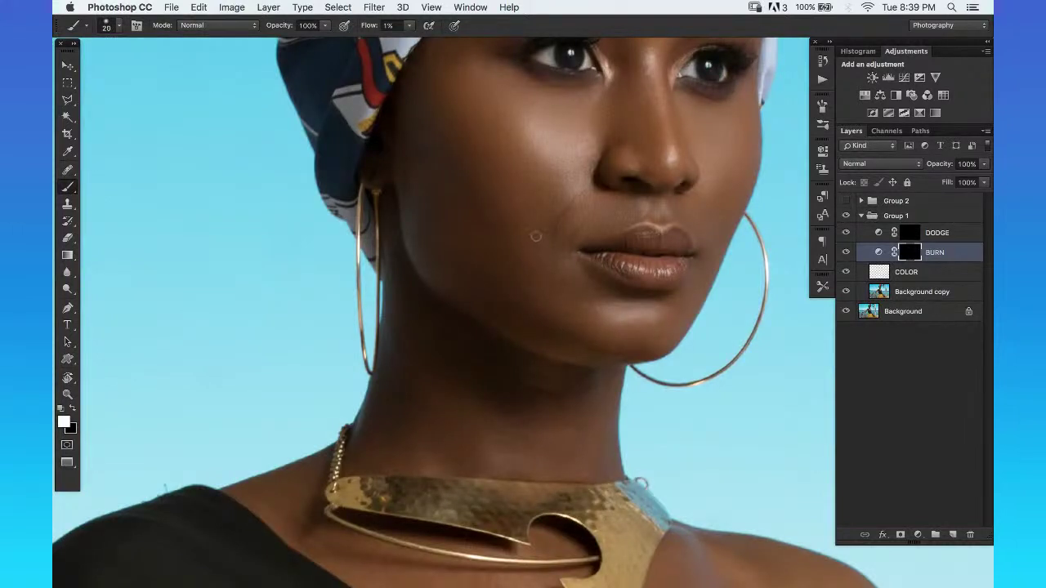
Turn the black-and-white preview back on and tilt the canvas to reach the neck.
{"action": "left_click_drag", "start_coordinate": [624, 240], "coordinate": [670, 217]}
{"action": "key", "text": "r"}
{"action": "left_click_drag", "start_coordinate": [711, 285], "coordinate": [621, 166]}
{"action": "key", "text": "Escape"}
{"action": "left_click", "coordinate": [846, 200]}
{"action": "key", "text": "z"}
{"action": "key", "text": "r"}
{"action": "left_click_drag", "start_coordinate": [641, 253], "coordinate": [523, 327]}
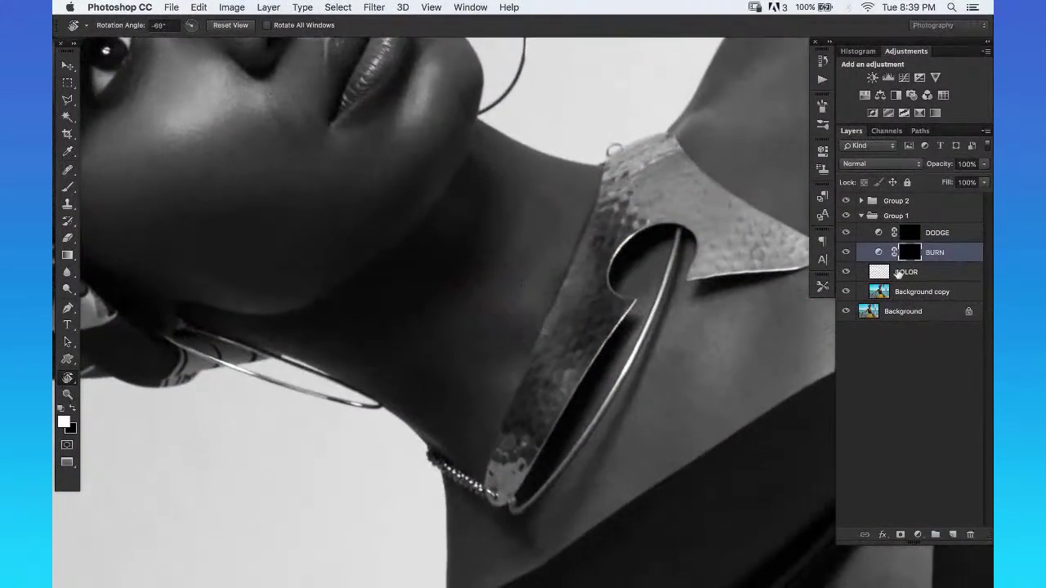
Paint the neck on the DODGE and BURN masks with a 9 px brush, zoomed in close.
{"action": "key", "text": "b"}
{"action": "left_click", "coordinate": [939, 232]}
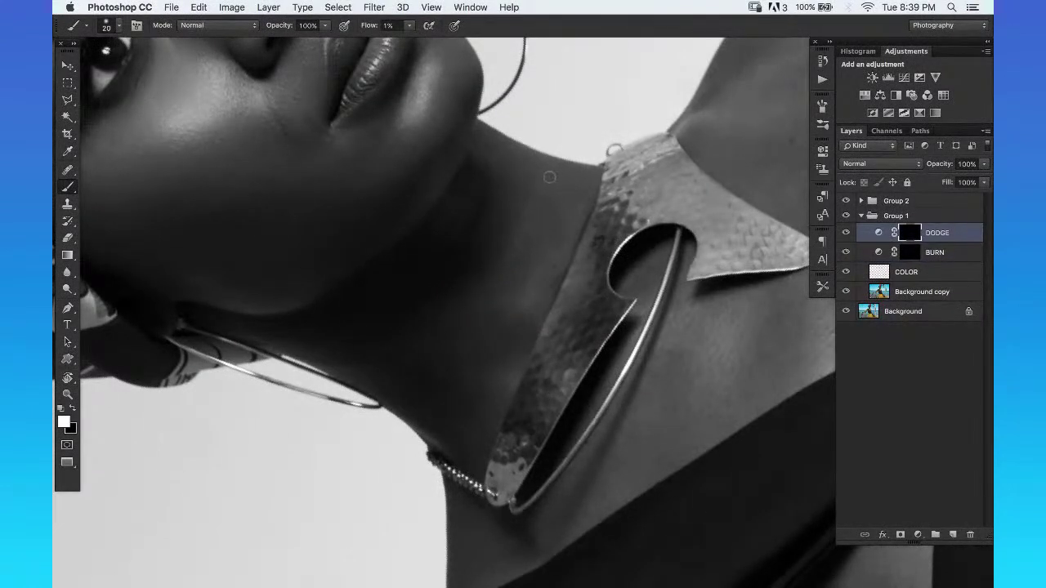
{"action": "key", "text": "alt+bracketleft"}
{"action": "key", "text": "bracketleft"}
{"action": "key", "text": "bracketleft"}
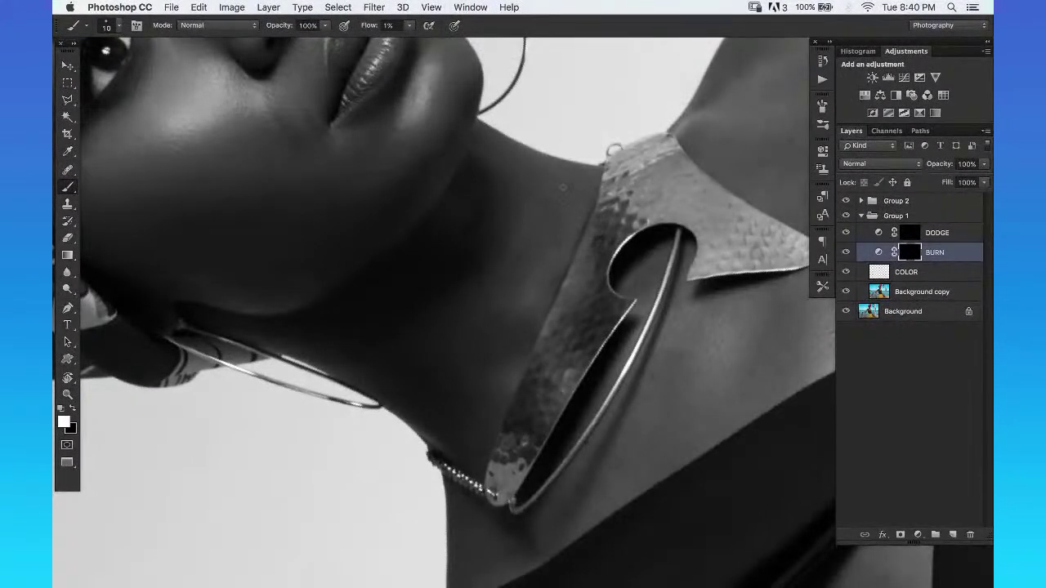
{"action": "key", "text": "z"}
{"action": "left_click_drag", "start_coordinate": [559, 226], "coordinate": [540, 220]}
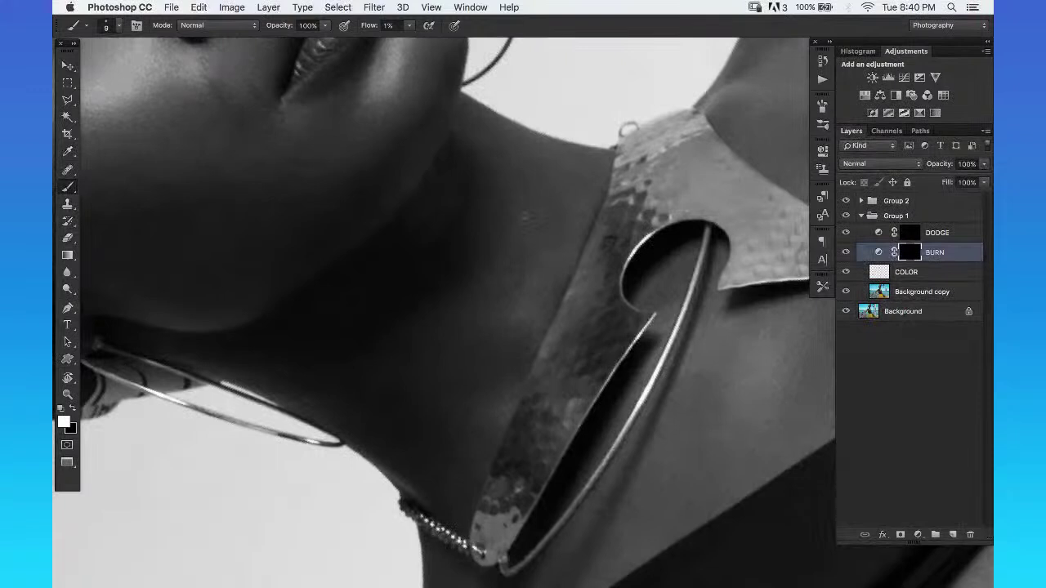
{"action": "left_click", "coordinate": [856, 233]}
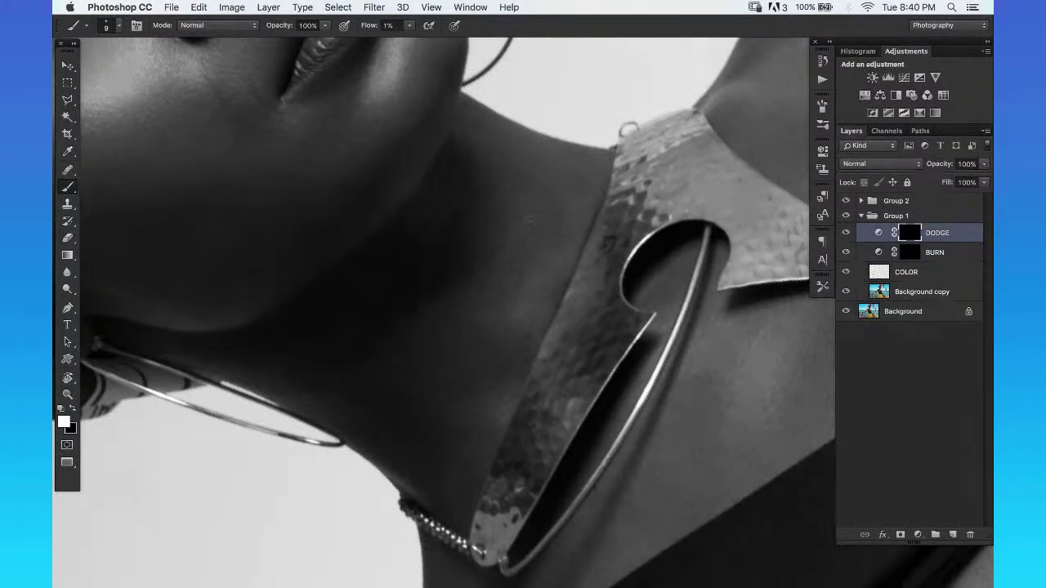
{"action": "left_click_drag", "start_coordinate": [527, 258], "coordinate": [556, 216]}
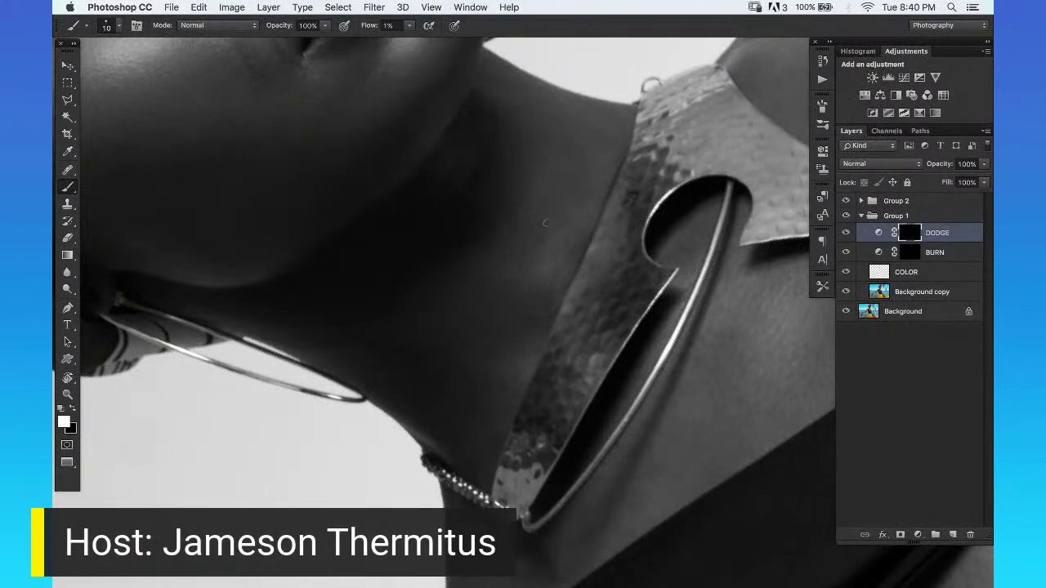
{"action": "key", "text": "bracketleft"}
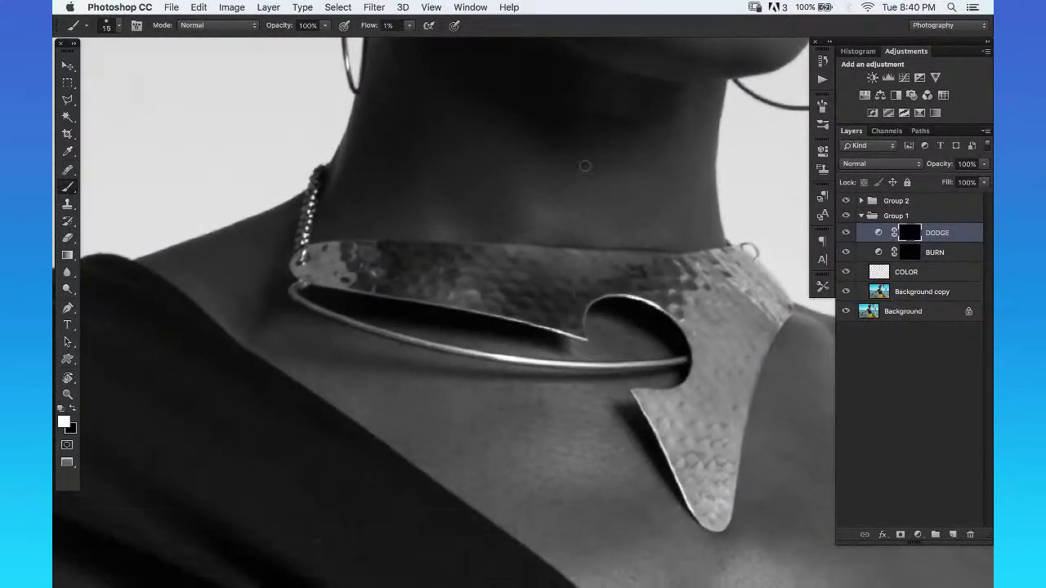
Check the neck in colour, then burn over the necklace area with a 10–15 px brush.
{"action": "left_click", "coordinate": [846, 200]}
{"action": "key", "text": "bracketleft"}
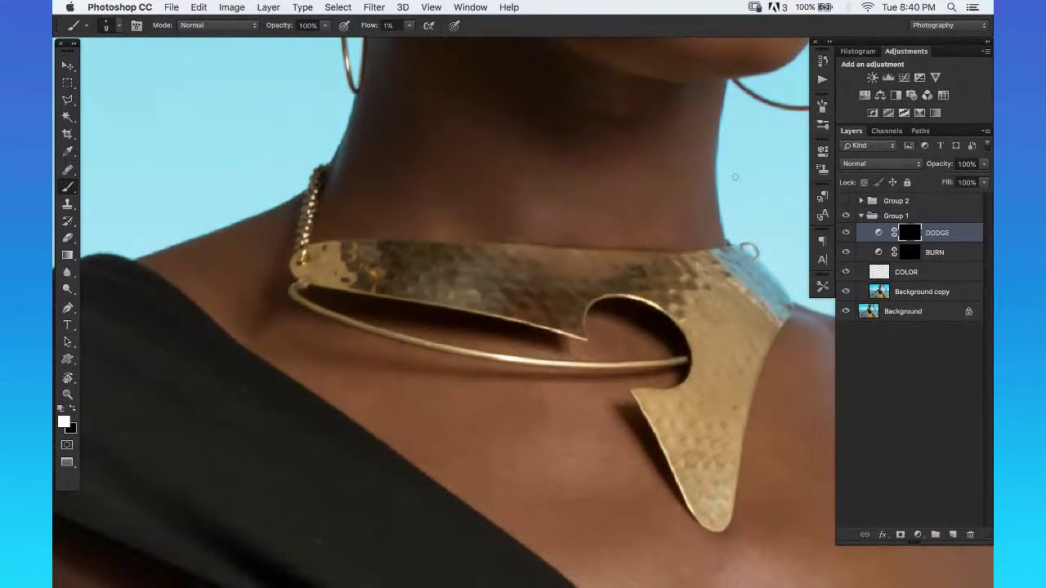
{"action": "left_click", "coordinate": [847, 200]}
{"action": "left_click", "coordinate": [936, 253]}
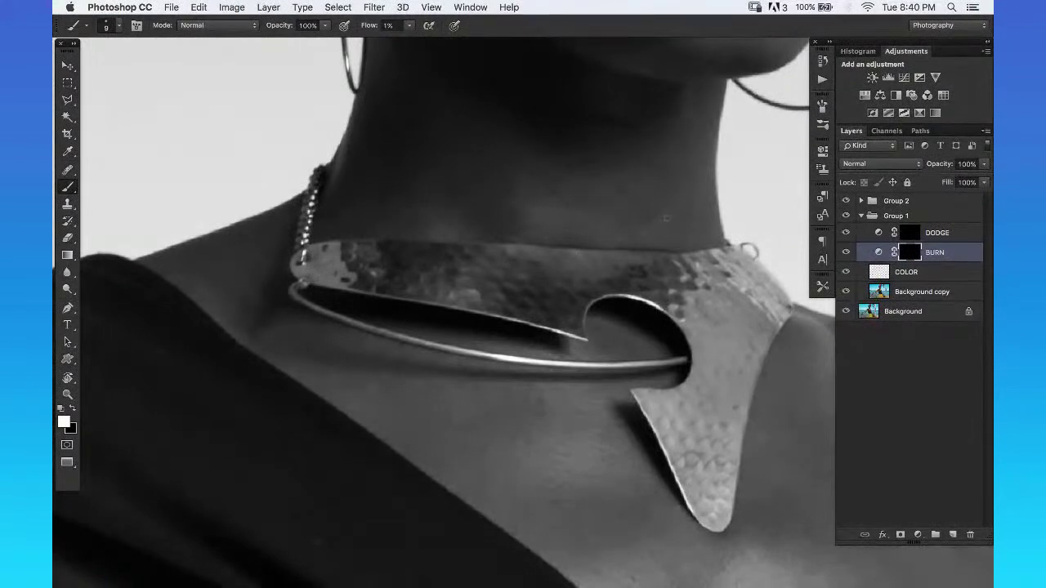
{"action": "left_click_drag", "start_coordinate": [635, 226], "coordinate": [661, 259]}
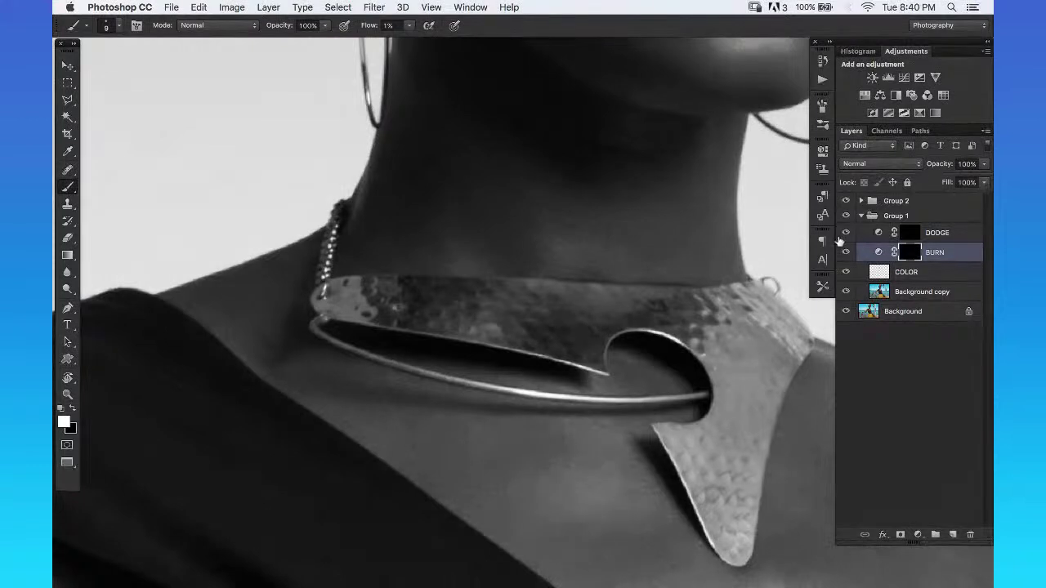
{"action": "key", "text": "bracketright"}
{"action": "left_click", "coordinate": [845, 200]}
Compare in colour once more, return to the DODGE layer and zoom out around the neck.
{"action": "scroll", "coordinate": [572, 305], "scroll_direction": "up", "scroll_amount": 5}
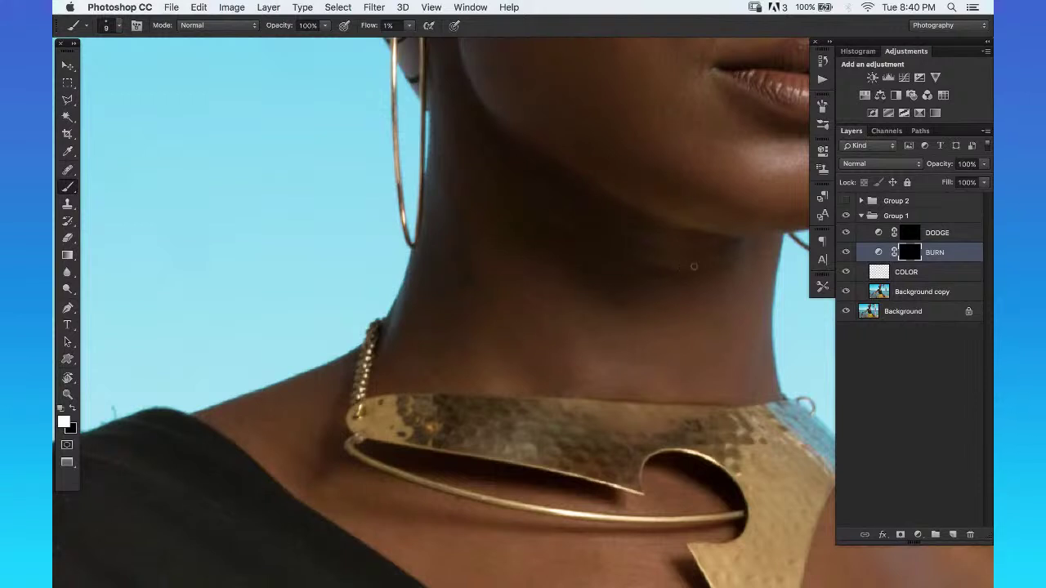
{"action": "left_click", "coordinate": [846, 200]}
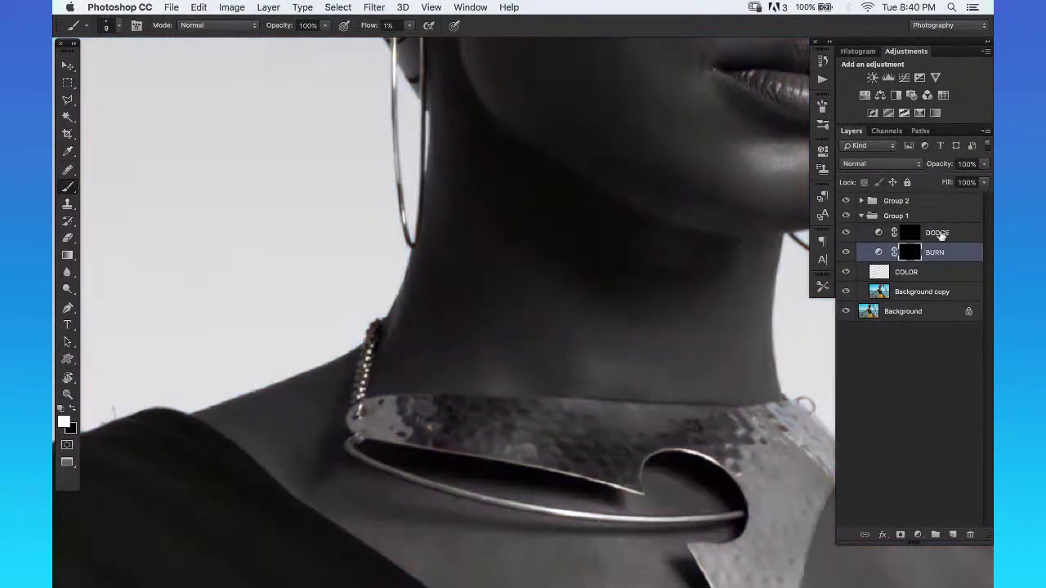
{"action": "key", "text": "alt+bracketright"}
{"action": "key", "text": "z"}
{"action": "left_click_drag", "start_coordinate": [732, 288], "coordinate": [668, 275]}
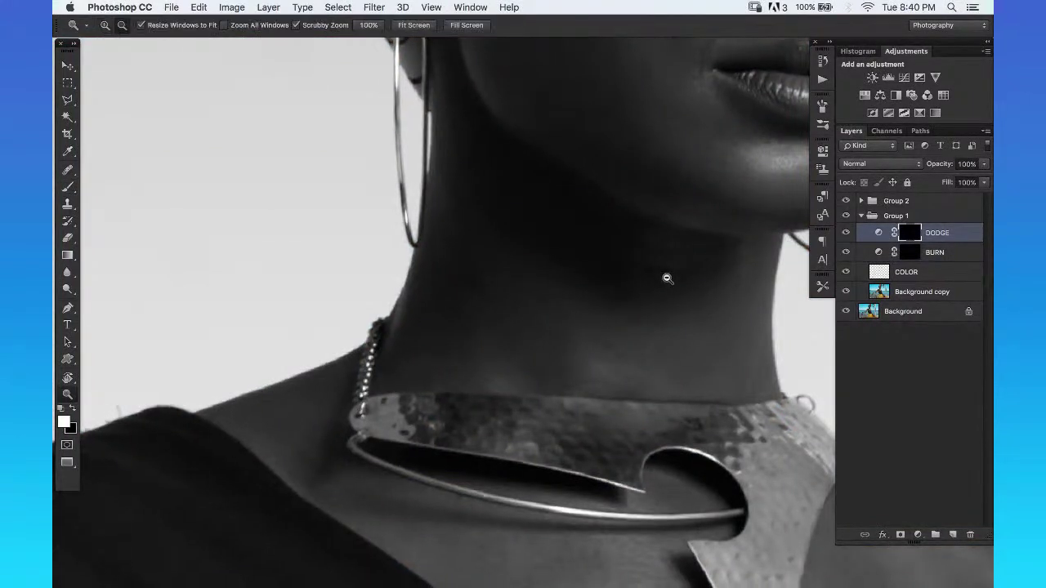
Dodge around the lips and chin with a slightly smaller brush, zoomed in close.
{"action": "left_click", "coordinate": [642, 209]}
{"action": "left_click", "coordinate": [642, 212]}
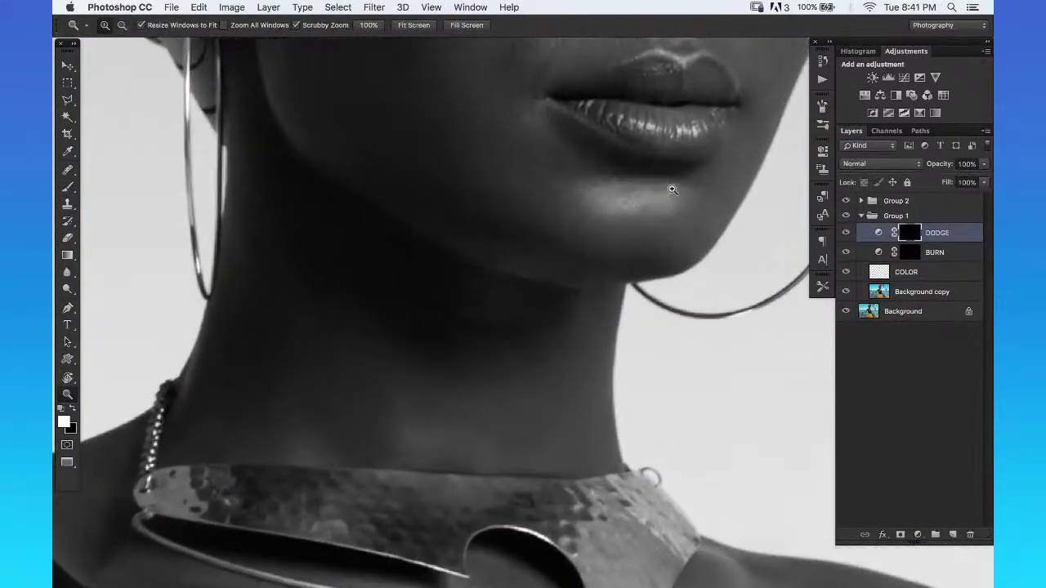
{"action": "key", "text": "b"}
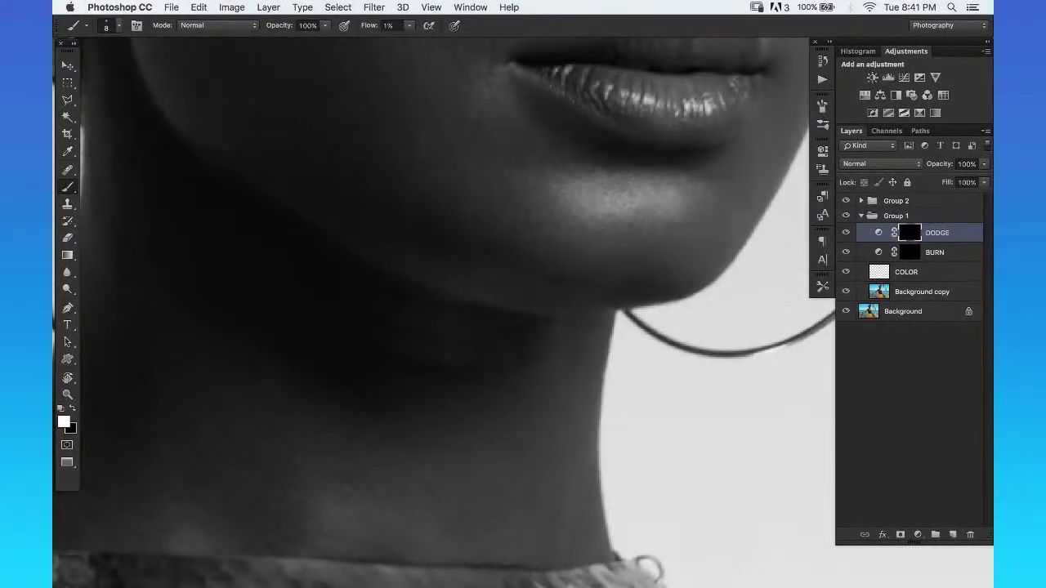
{"action": "left_click_drag", "start_coordinate": [684, 233], "coordinate": [675, 271]}
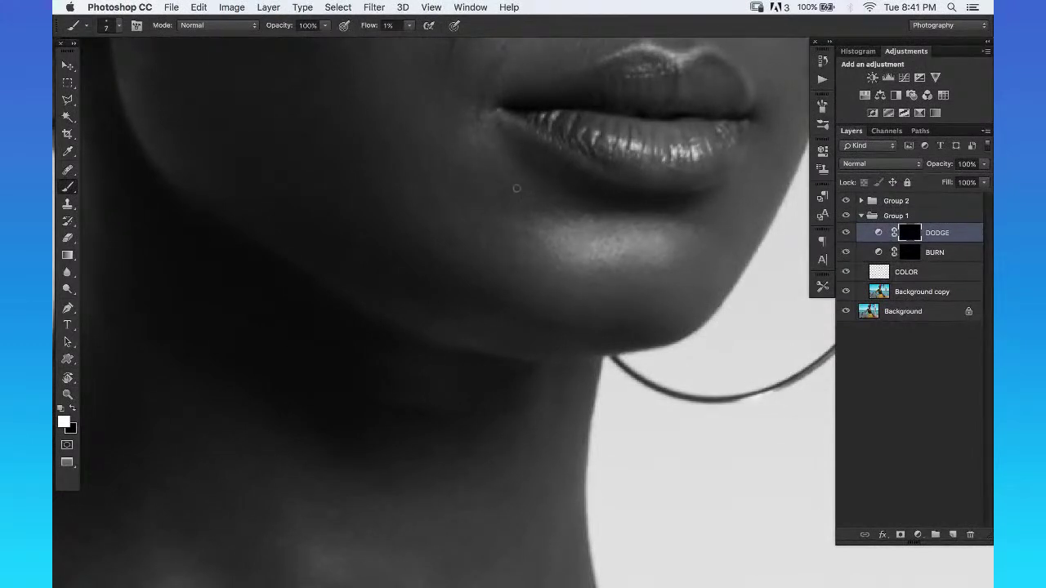
{"action": "key", "text": "bracketleft"}
{"action": "left_click_drag", "start_coordinate": [504, 143], "coordinate": [436, 266]}
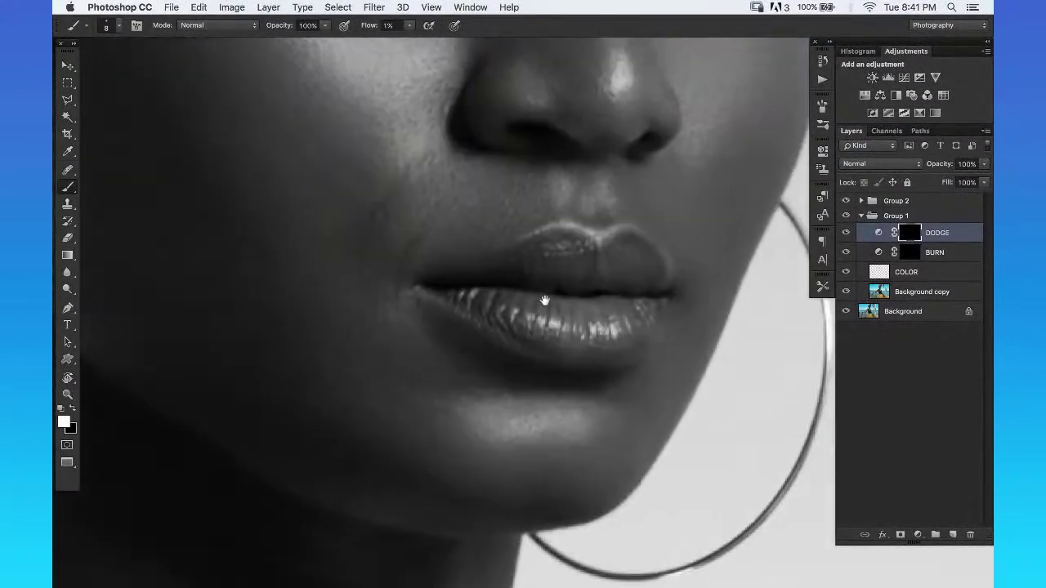
{"action": "left_click_drag", "start_coordinate": [454, 219], "coordinate": [531, 202]}
{"action": "key", "text": "bracketleft"}
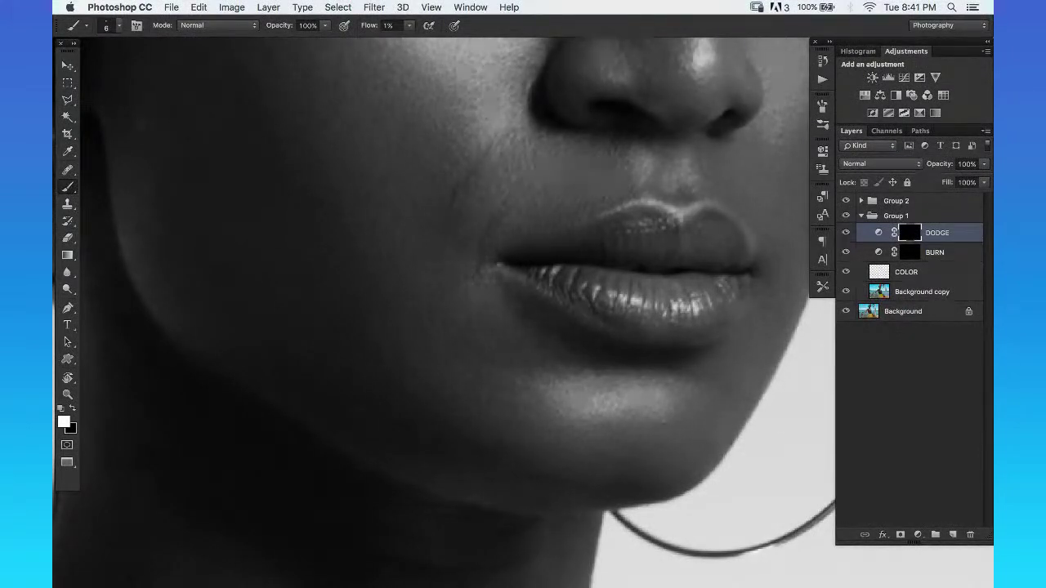
Reframe on the face and dodge the lips, chin and cheek toward the earring and eyes.
{"action": "key", "text": "z"}
{"action": "key", "text": "super+0"}
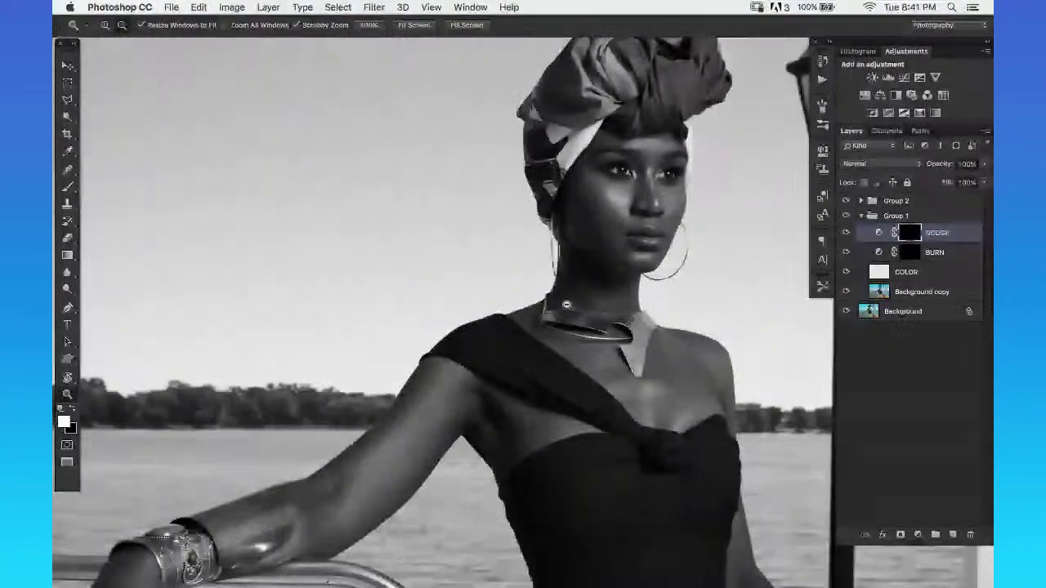
{"action": "left_click", "coordinate": [720, 191]}
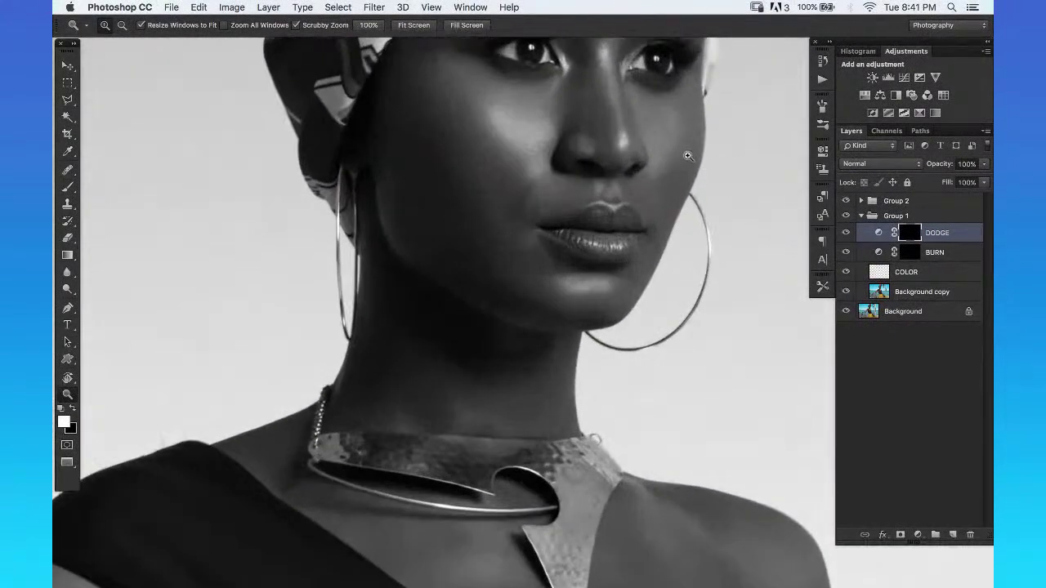
{"action": "left_click", "coordinate": [690, 157]}
{"action": "key", "text": "b"}
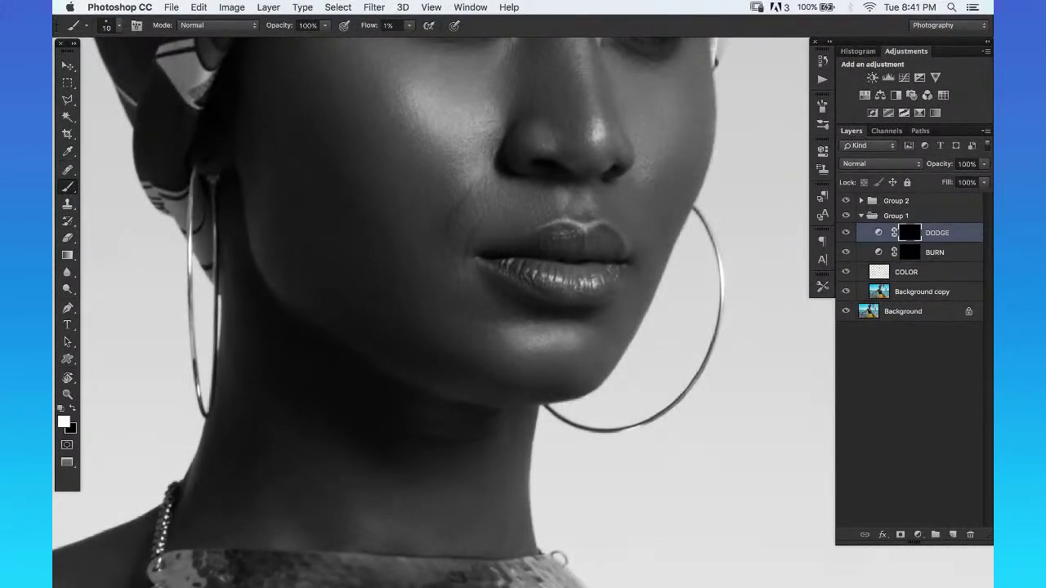
{"action": "left_click_drag", "start_coordinate": [567, 130], "coordinate": [634, 239]}
{"action": "left_click_drag", "start_coordinate": [485, 177], "coordinate": [542, 200]}
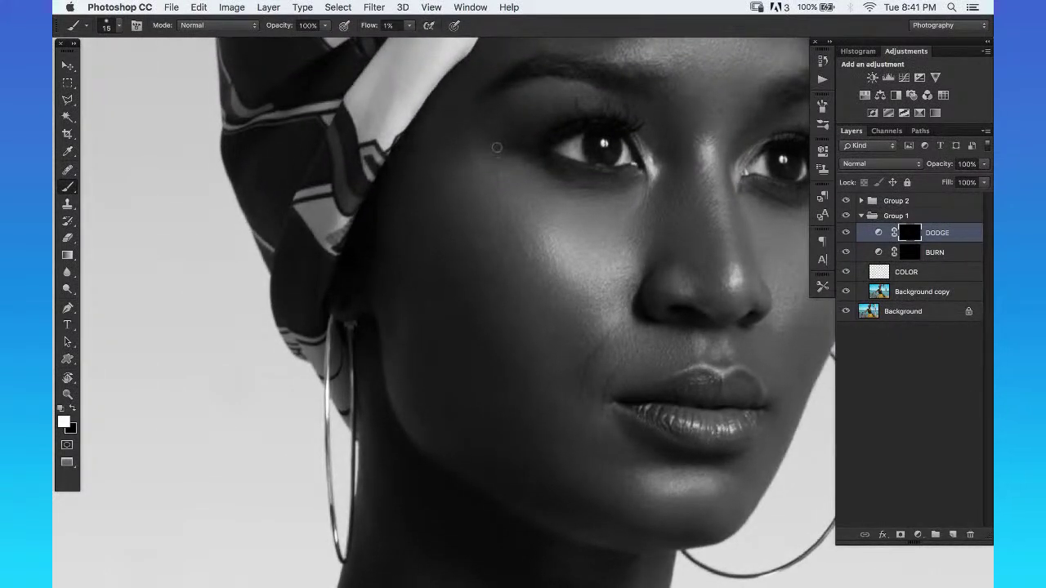
{"action": "left_click_drag", "start_coordinate": [579, 42], "coordinate": [454, 213]}
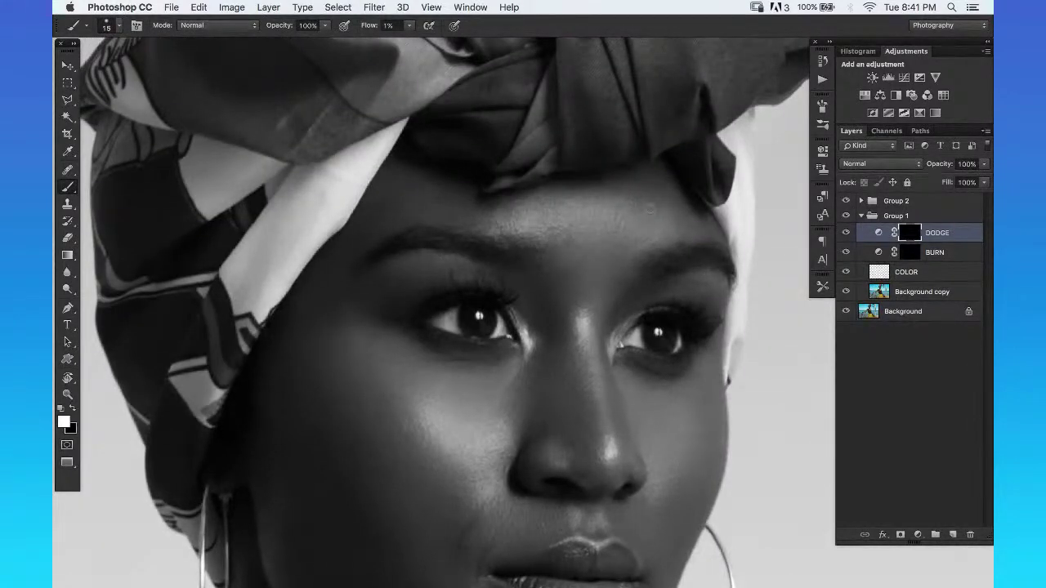
Dodge the forehead and eye area, switching the brush between 15 and 10 px.
{"action": "scroll", "coordinate": [613, 255], "scroll_direction": "down", "scroll_amount": 10}
{"action": "scroll", "coordinate": [613, 255], "scroll_direction": "right", "scroll_amount": 5}
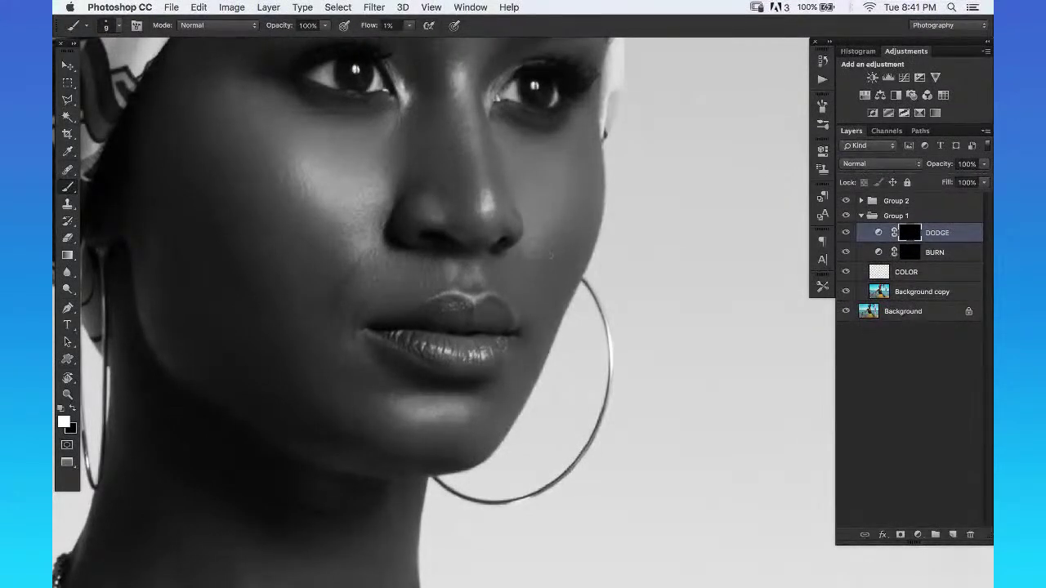
{"action": "key", "text": "bracketright"}
{"action": "key", "text": "bracketleft"}
{"action": "scroll", "coordinate": [500, 318], "scroll_direction": "down", "scroll_amount": 5}
{"action": "scroll", "coordinate": [500, 319], "scroll_direction": "left", "scroll_amount": 2}
Hide Group 2 to return to colour and zoom in slightly on the lips.
{"action": "left_click", "coordinate": [845, 201]}
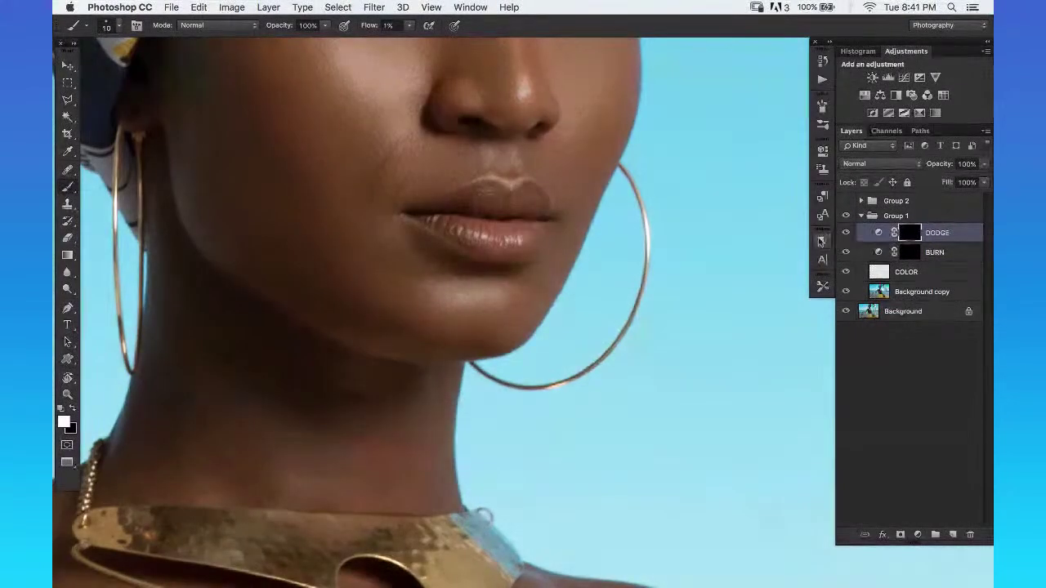
{"action": "key", "text": "z"}
{"action": "left_click_drag", "start_coordinate": [509, 271], "coordinate": [529, 266]}
{"action": "scroll", "coordinate": [529, 267], "scroll_direction": "left", "scroll_amount": 2}
{"action": "scroll", "coordinate": [529, 266], "scroll_direction": "down", "scroll_amount": 1}
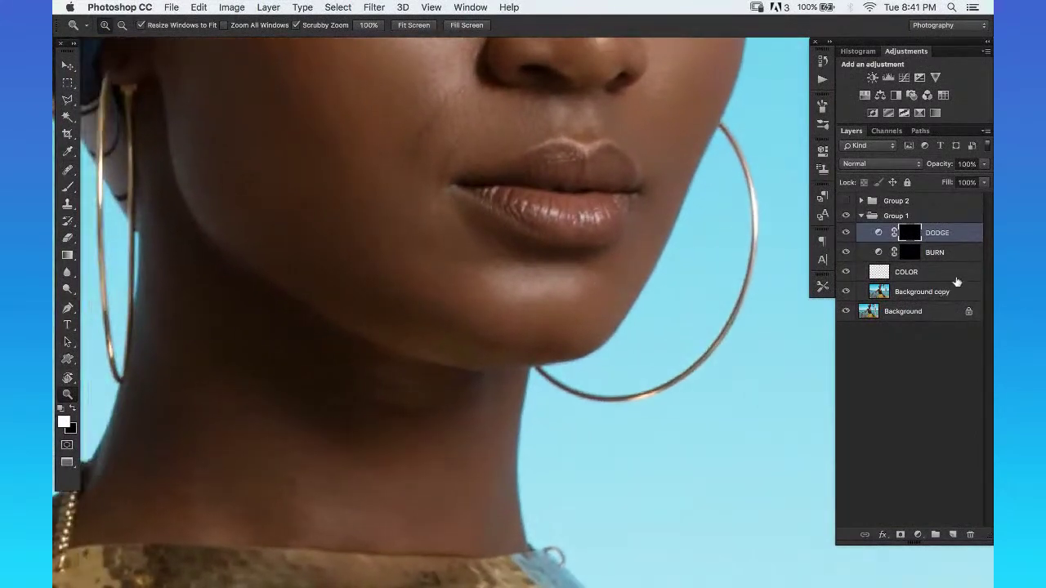
Select the BURN layer and set the brush Flow to 2%.
{"action": "left_click", "coordinate": [943, 252]}
{"action": "key", "text": "b"}
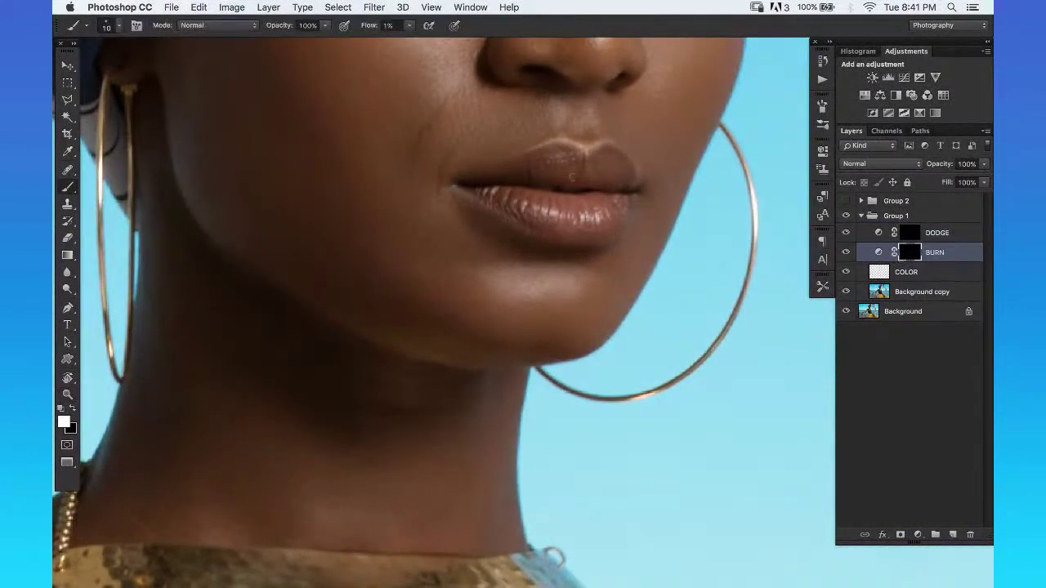
{"action": "left_click", "coordinate": [389, 25]}
{"action": "type", "text": "2"}
{"action": "key", "text": "Return"}
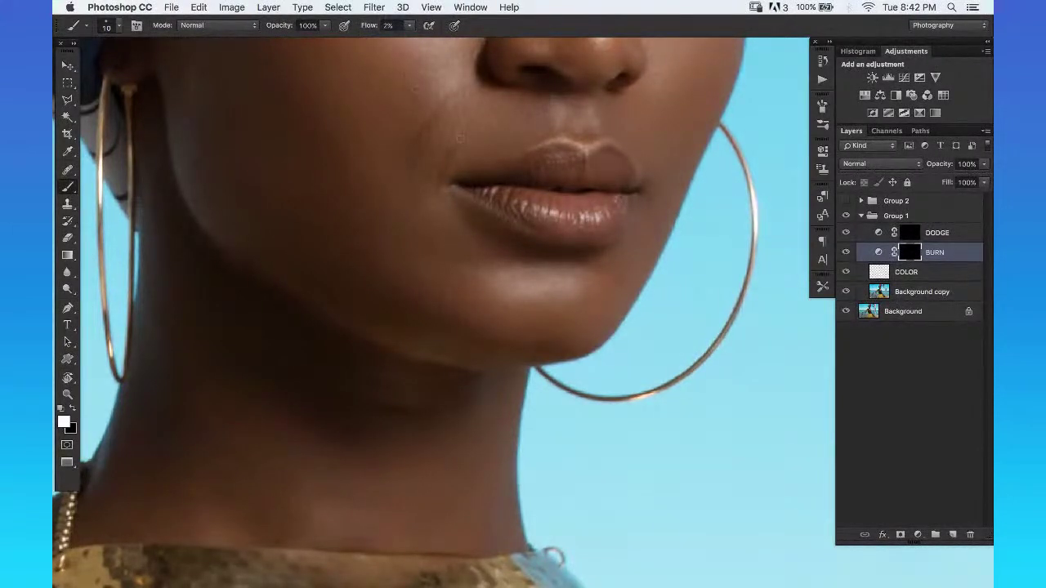
Burn the lip corners with a 9–20 px brush on a rotated view, checking once in black and white.
{"action": "key", "text": "r"}
{"action": "mouse_move", "coordinate": [661, 234]}
{"action": "left_mouse_down"}
{"action": "mouse_move", "coordinate": [612, 156]}
{"action": "mouse_move", "coordinate": [532, 220]}
{"action": "left_mouse_up"}
{"action": "key", "text": "bracketright"}
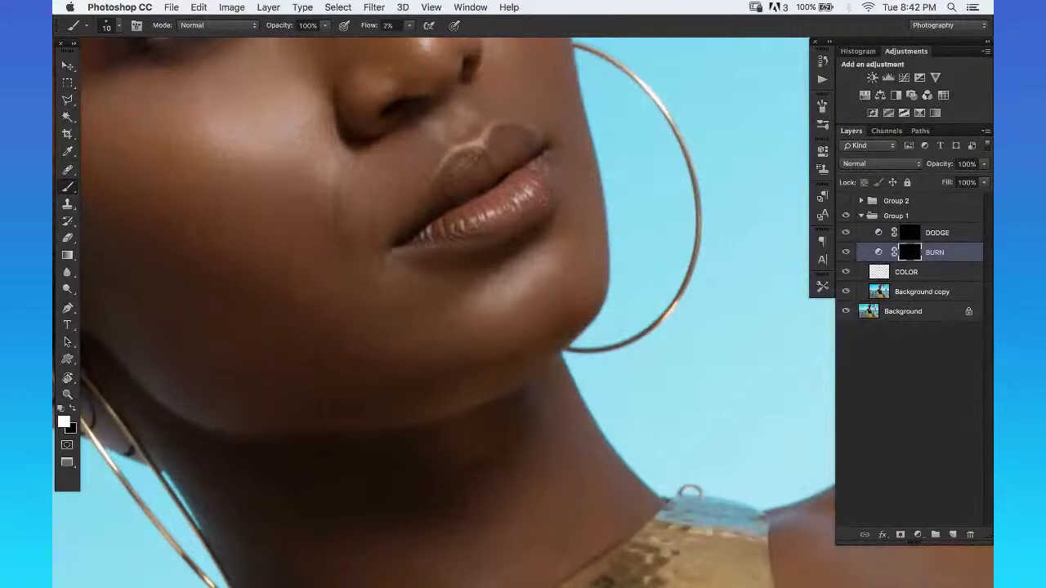
{"action": "key", "text": "bracketright"}
{"action": "key", "text": "bracketright"}
{"action": "key", "text": "bracketleft"}
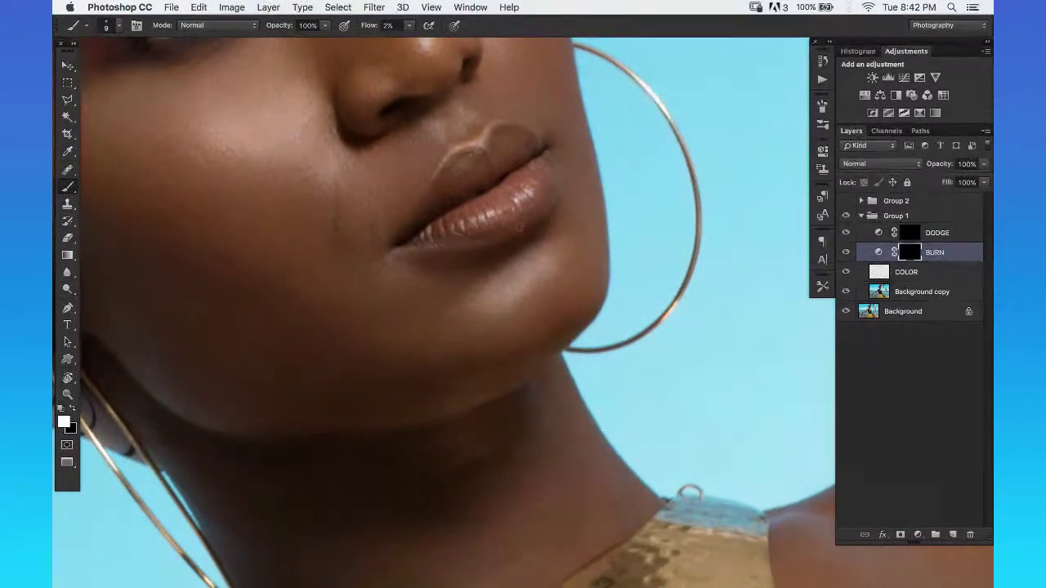
{"action": "left_click", "coordinate": [846, 201]}
{"action": "key", "text": "bracketright"}
{"action": "left_click", "coordinate": [846, 201]}
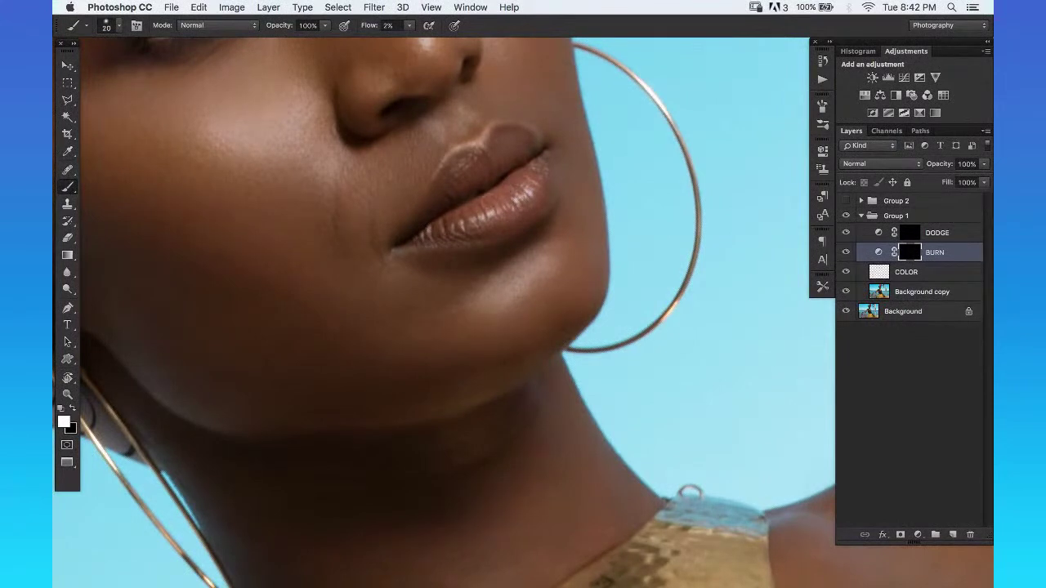
{"action": "key", "text": "bracketleft"}
{"action": "key", "text": "bracketleft"}
{"action": "key", "text": "bracketright"}
{"action": "key", "text": "bracketleft"}
{"action": "key", "text": "bracketleft"}
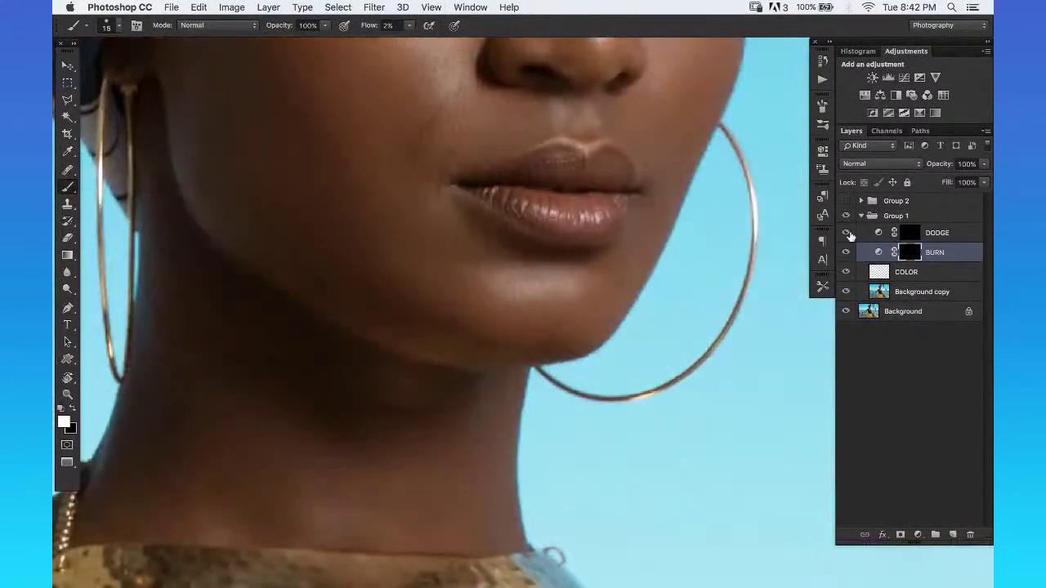
Toggle DODGE and BURN off and on to compare before and after, zoomed out to the head.
{"action": "mouse_move", "coordinate": [846, 233]}
{"action": "left_mouse_down"}
{"action": "mouse_move", "coordinate": [844, 259]}
{"action": "mouse_move", "coordinate": [855, 225]}
{"action": "left_mouse_up"}
{"action": "key", "text": "z"}
{"action": "left_click", "coordinate": [599, 303], "text": "alt"}
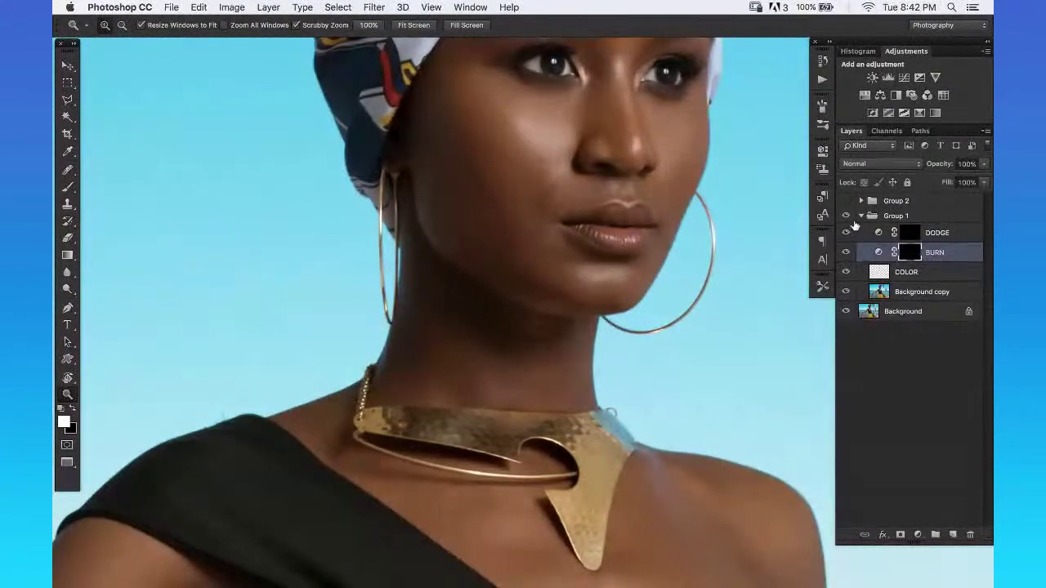
Zoom in on the chin and lips and paint the BURN mask with a 10–15 brush.
{"action": "left_click", "coordinate": [679, 257]}
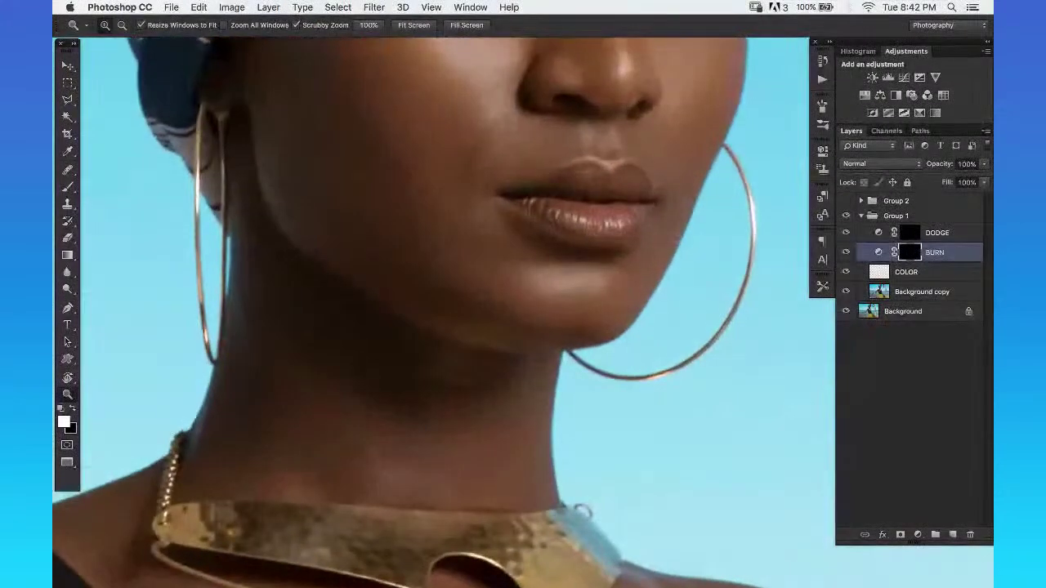
{"action": "key", "text": "b"}
{"action": "key", "text": "bracketleft"}
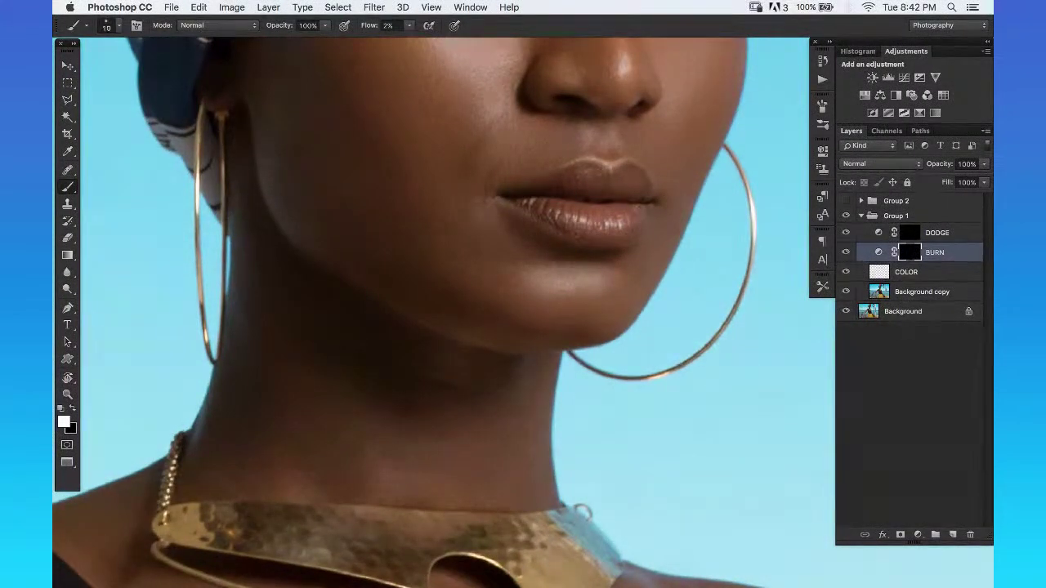
{"action": "key", "text": "bracketright"}
{"action": "key", "text": "bracketleft"}
Zoom out and recentre to fit the whole colour portrait, then bring up Save As.
{"action": "key", "text": "z"}
{"action": "left_click", "coordinate": [613, 262], "text": "alt"}
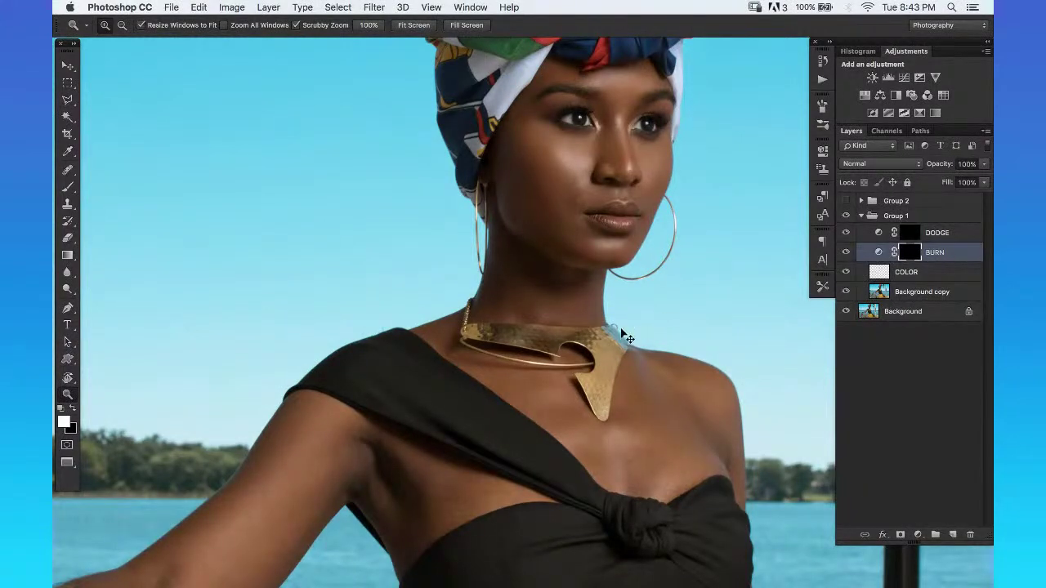
{"action": "left_click", "coordinate": [648, 315], "text": "alt"}
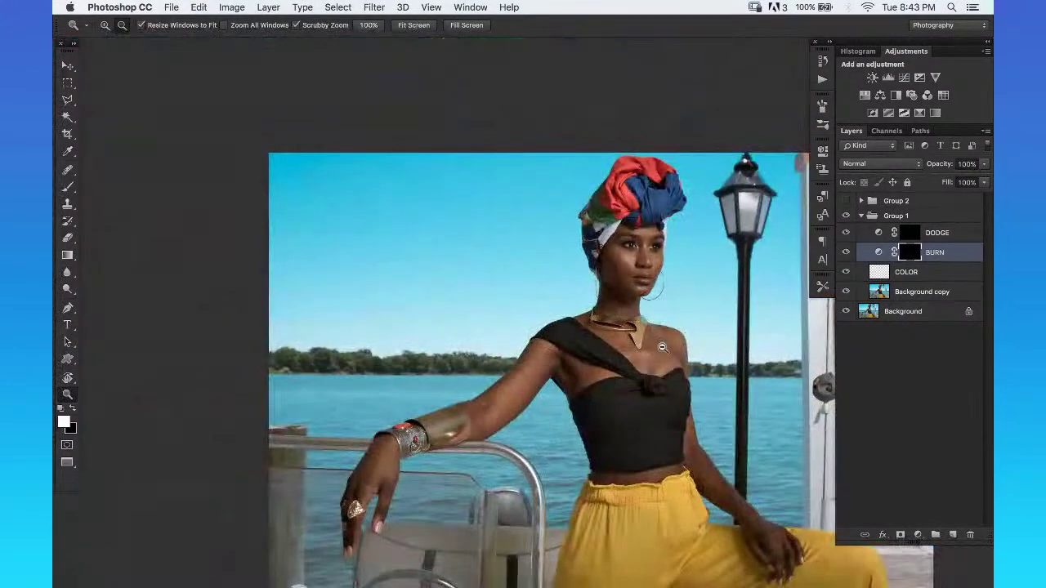
{"action": "left_click_drag", "start_coordinate": [709, 371], "coordinate": [570, 301]}
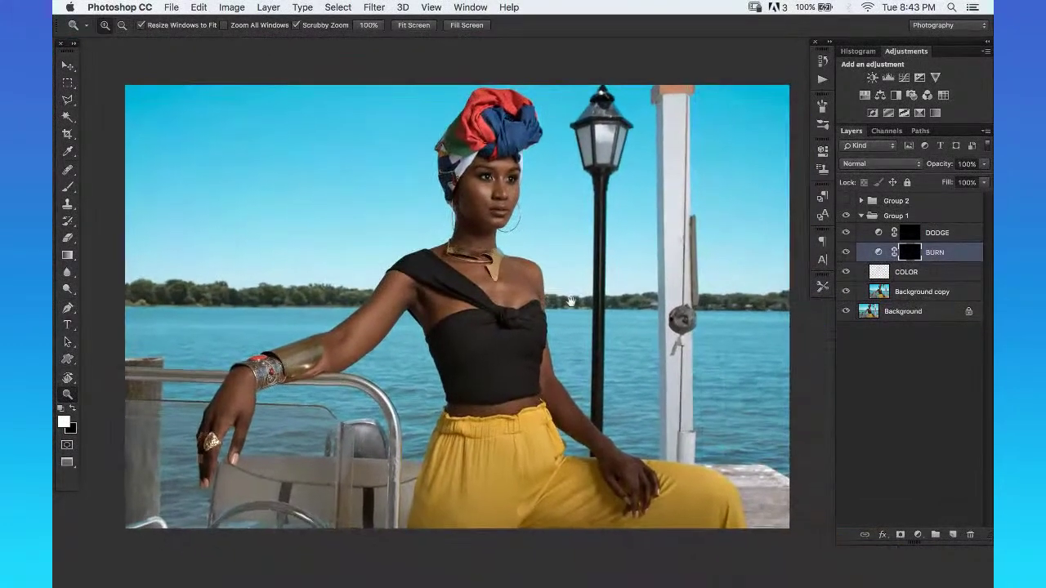
{"action": "left_click", "coordinate": [611, 303], "text": "alt"}
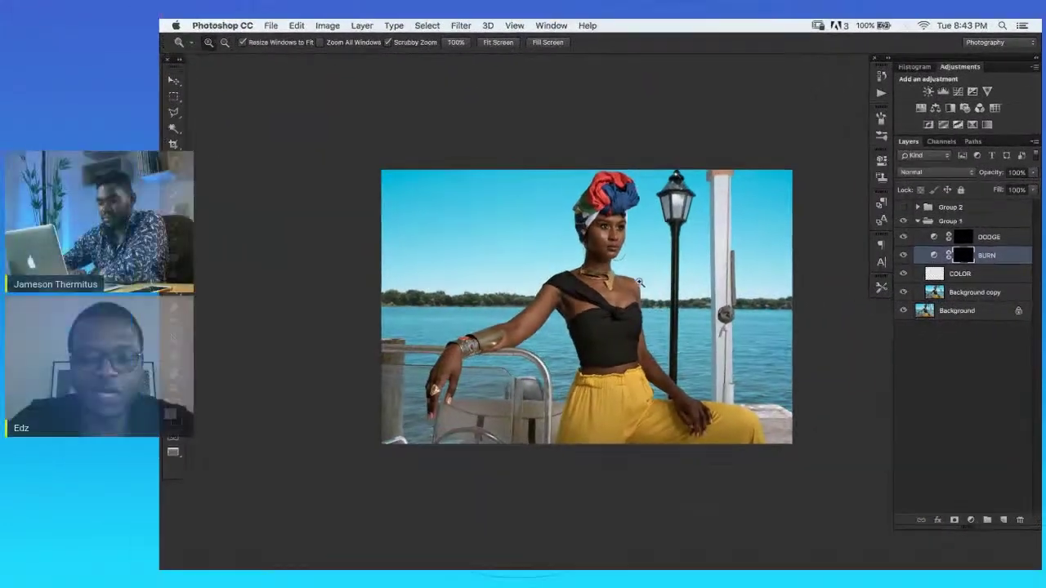
{"action": "left_click", "coordinate": [640, 281]}
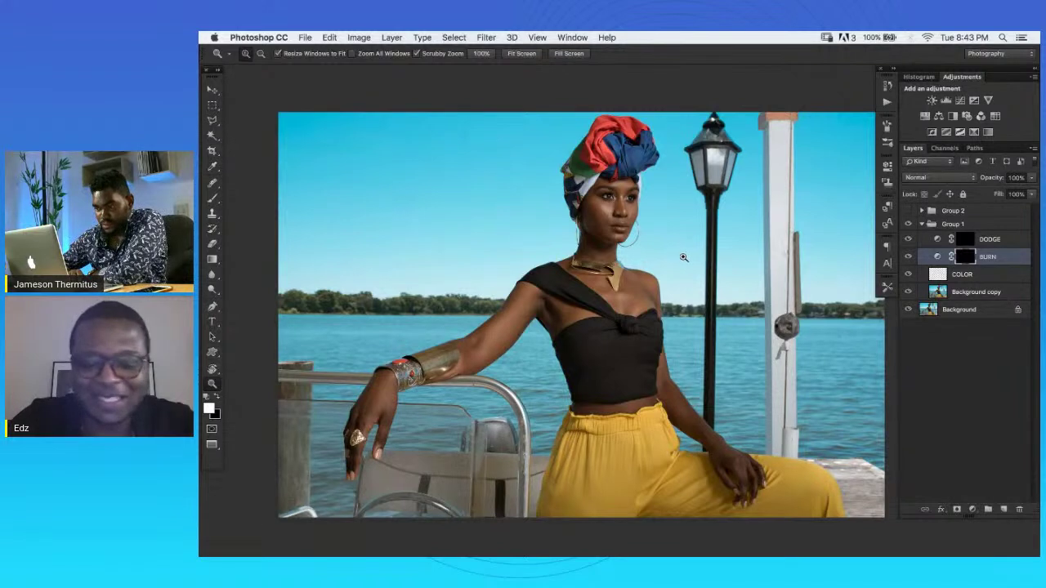
{"action": "key", "text": "super+s"}
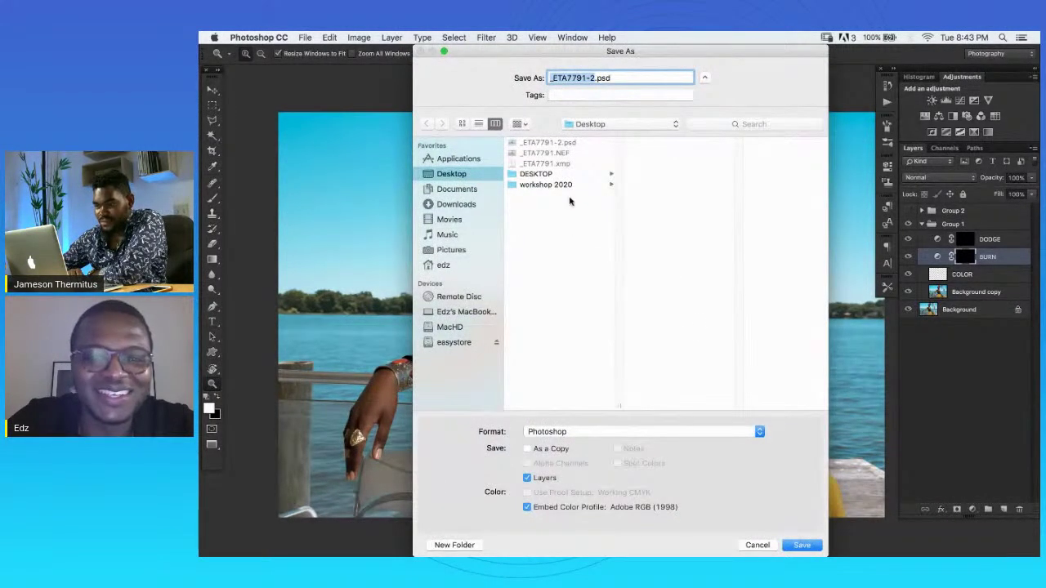
Save over _ETA7791-2.psd, replacing the existing file, and toggle screen modes to view the photo.
{"action": "left_click", "coordinate": [801, 545]}
{"action": "left_click", "coordinate": [724, 128]}
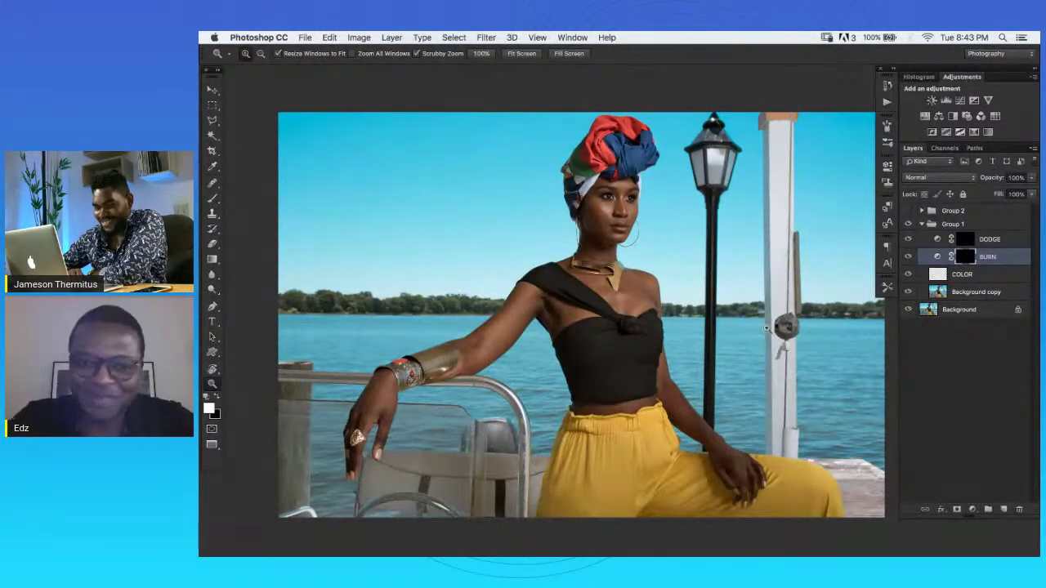
{"action": "left_click", "coordinate": [689, 275]}
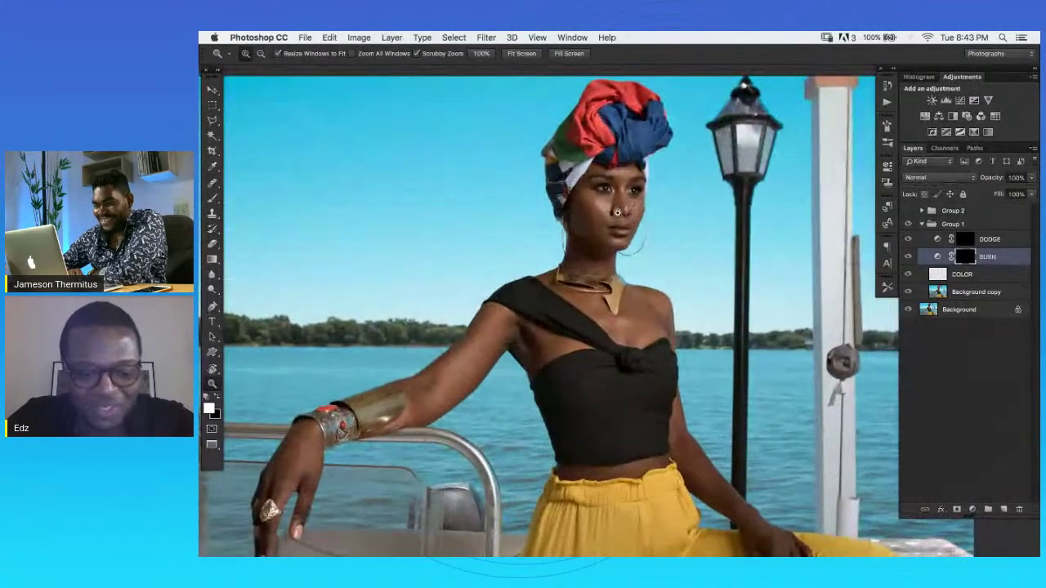
{"action": "key", "text": "f"}
{"action": "key", "text": "f"}
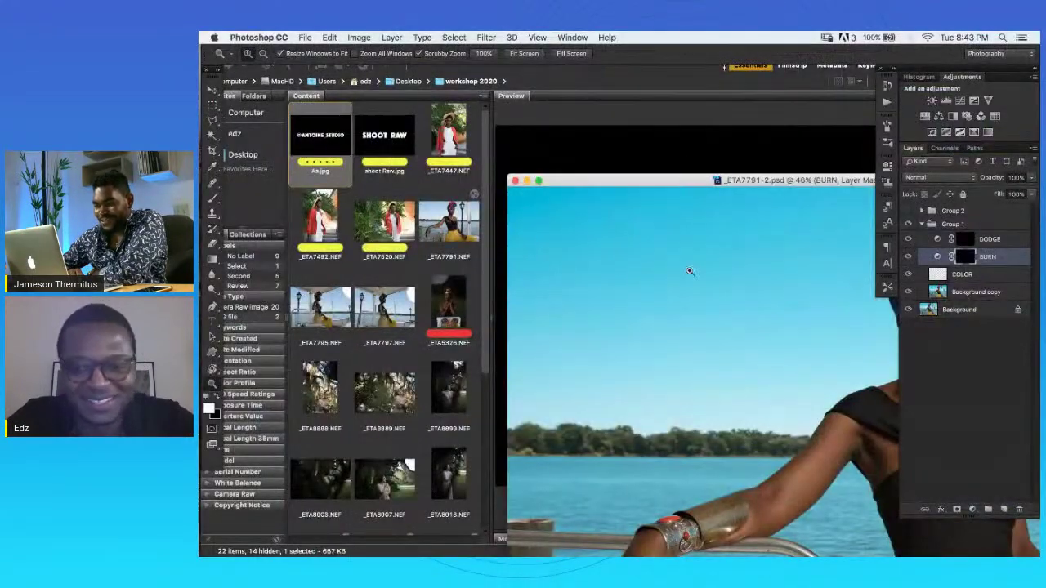
{"action": "key", "text": "super+minus"}
{"action": "key", "text": "super+minus"}
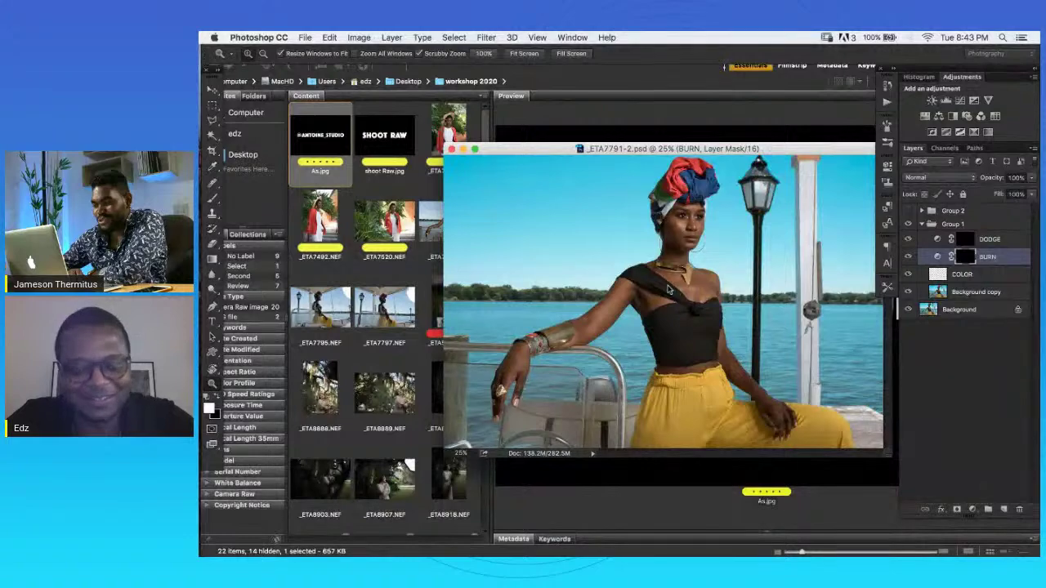
{"action": "key", "text": "f"}
{"action": "key", "text": "super+plus"}
{"action": "key", "text": "super+plus"}
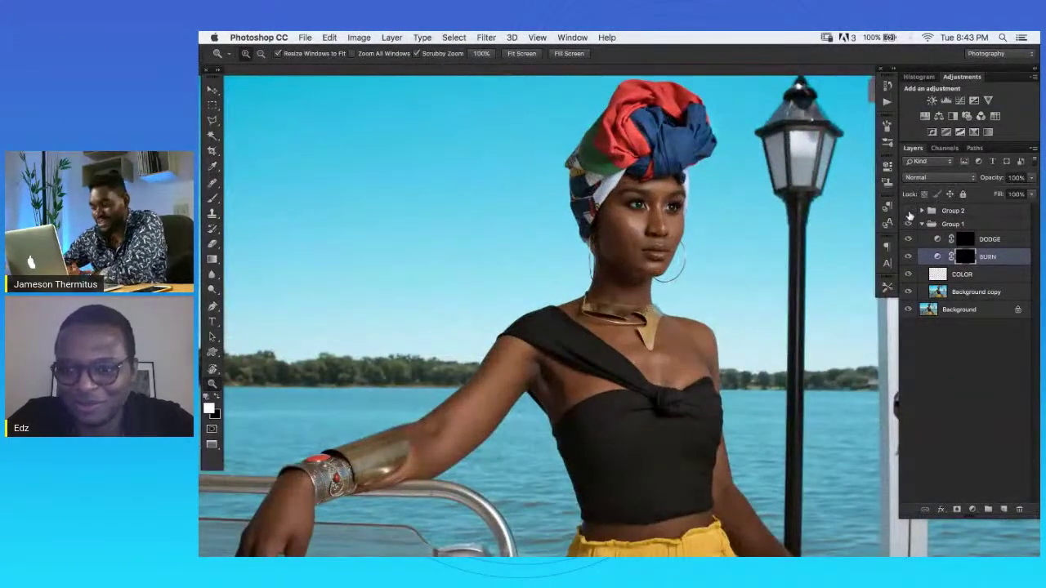
Turn on Group 2 for the black-and-white view, rotate the canvas, and zoom on the face.
{"action": "left_click", "coordinate": [907, 210]}
{"action": "key", "text": "r"}
{"action": "left_click_drag", "start_coordinate": [724, 236], "coordinate": [747, 233]}
{"action": "key", "text": "z"}
{"action": "key", "text": "super+plus"}
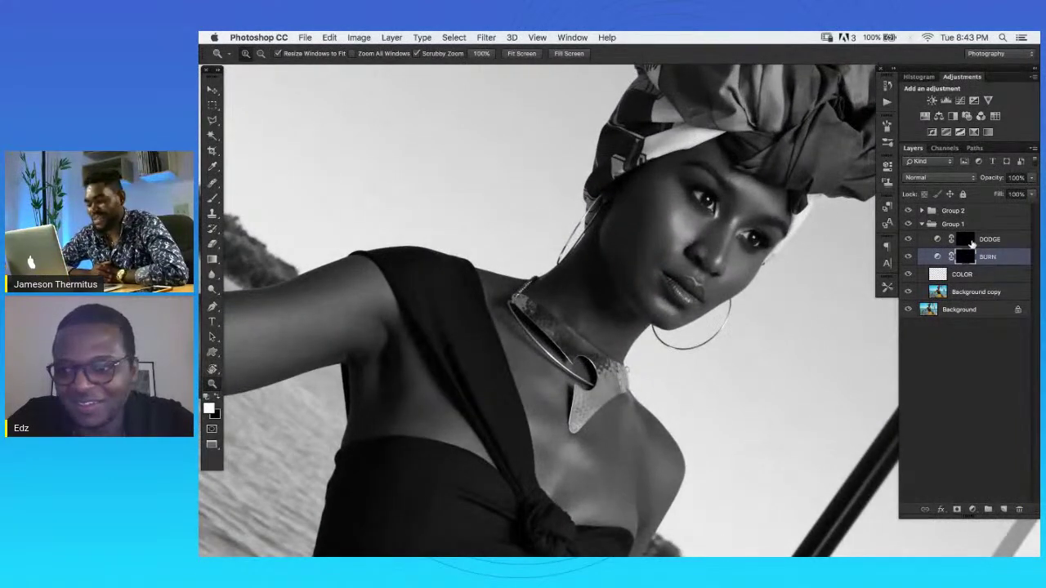
On the DODGE layer, rotate the view and paint face highlights with a slightly larger, very low-flow brush.
{"action": "left_click", "coordinate": [966, 239]}
{"action": "key", "text": "b"}
{"action": "key", "text": "r"}
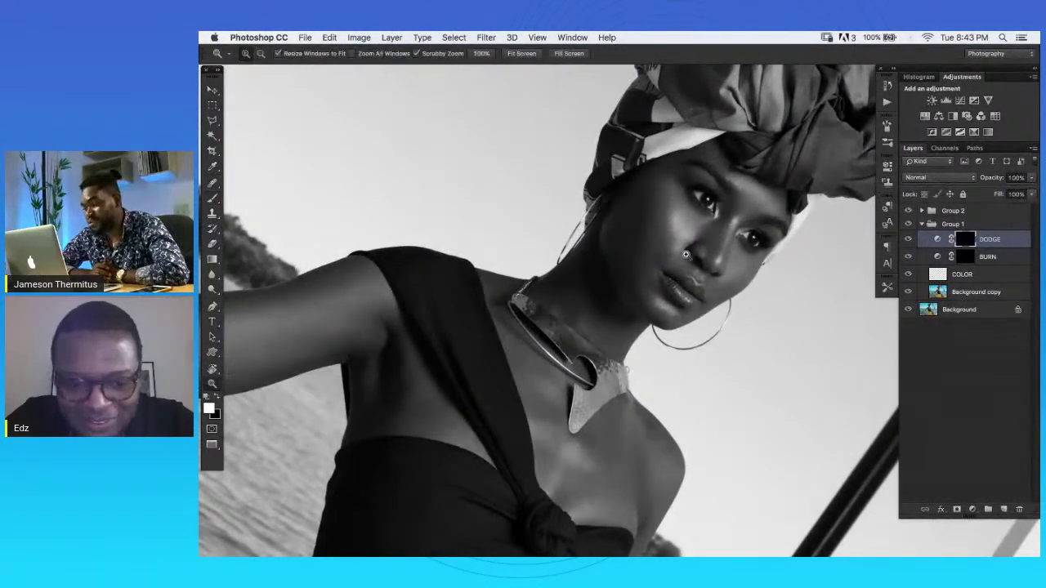
{"action": "mouse_move", "coordinate": [691, 252]}
{"action": "left_mouse_down"}
{"action": "mouse_move", "coordinate": [677, 245]}
{"action": "mouse_move", "coordinate": [655, 184]}
{"action": "left_mouse_up"}
{"action": "key", "text": "b"}
{"action": "key", "text": "r"}
{"action": "key", "text": "b"}
{"action": "key", "text": "bracketright"}
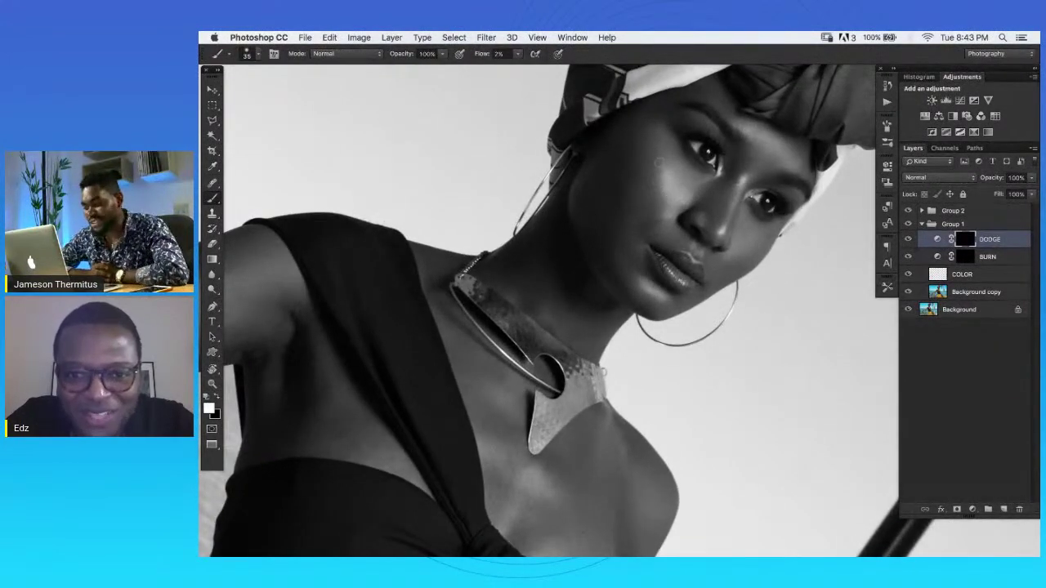
{"action": "left_click_drag", "start_coordinate": [480, 53], "coordinate": [474, 55]}
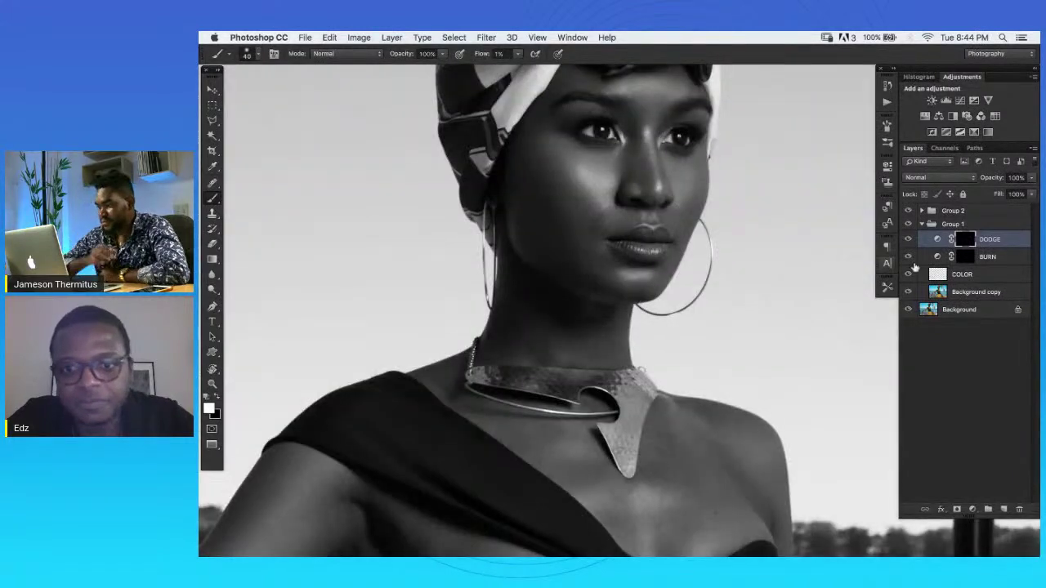
{"action": "key", "text": "z"}
{"action": "left_click", "coordinate": [652, 225]}
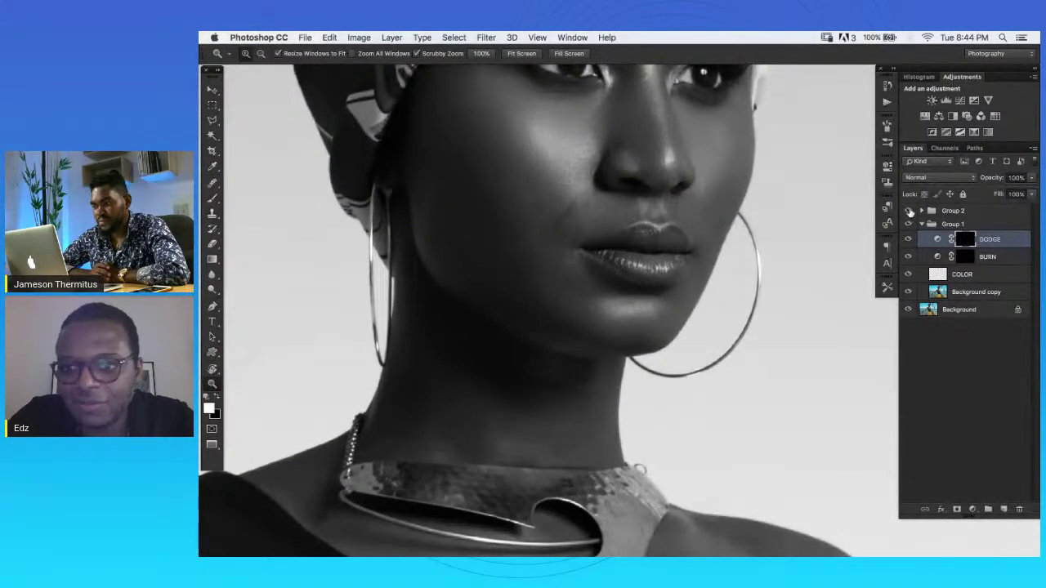
{"action": "left_click", "coordinate": [908, 211]}
{"action": "left_click", "coordinate": [908, 224]}
{"action": "left_click", "coordinate": [908, 224]}
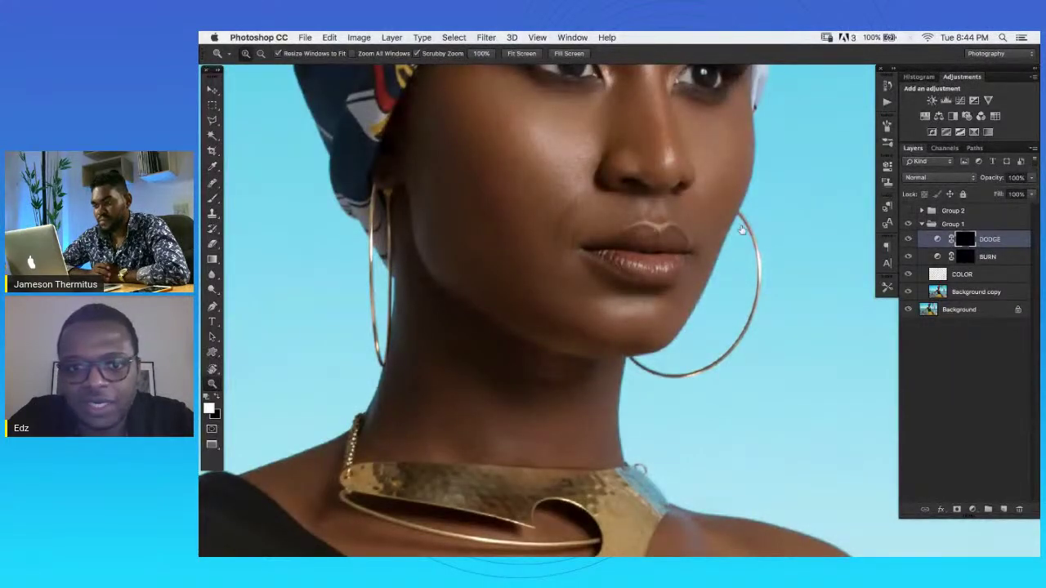
{"action": "left_click", "coordinate": [907, 211]}
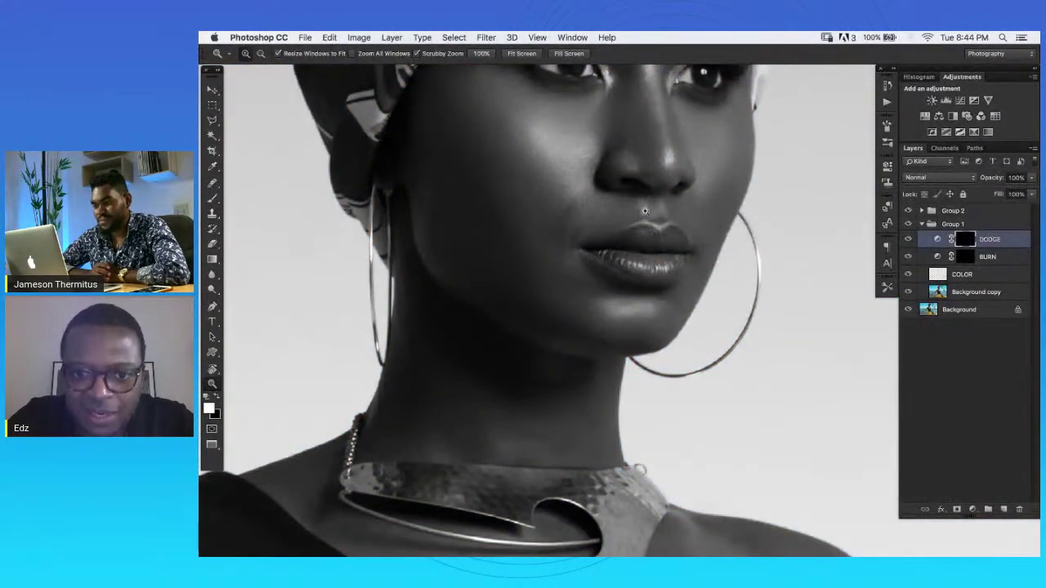
{"action": "left_click", "coordinate": [908, 224]}
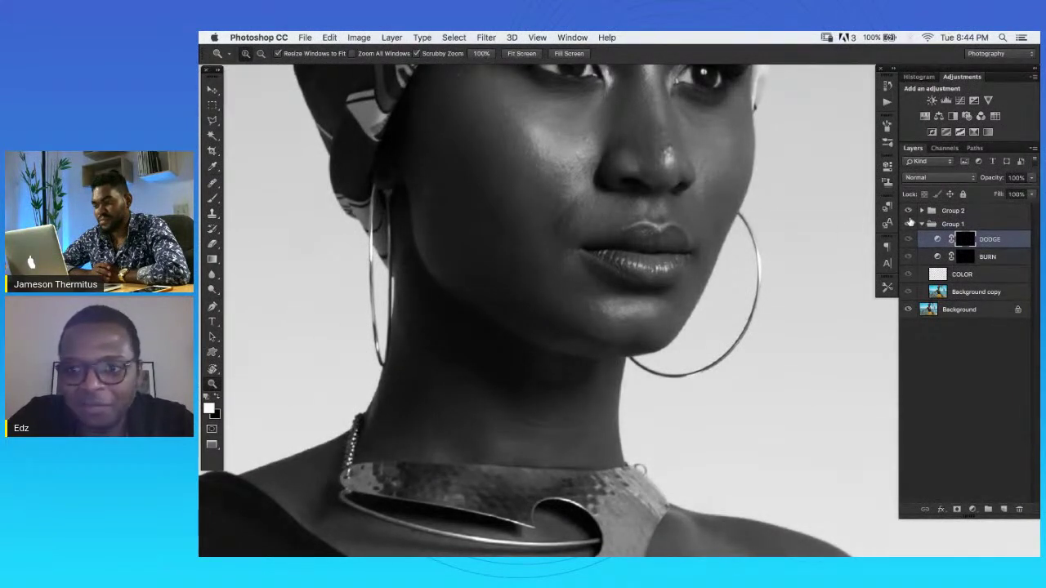
{"action": "key", "text": "b"}
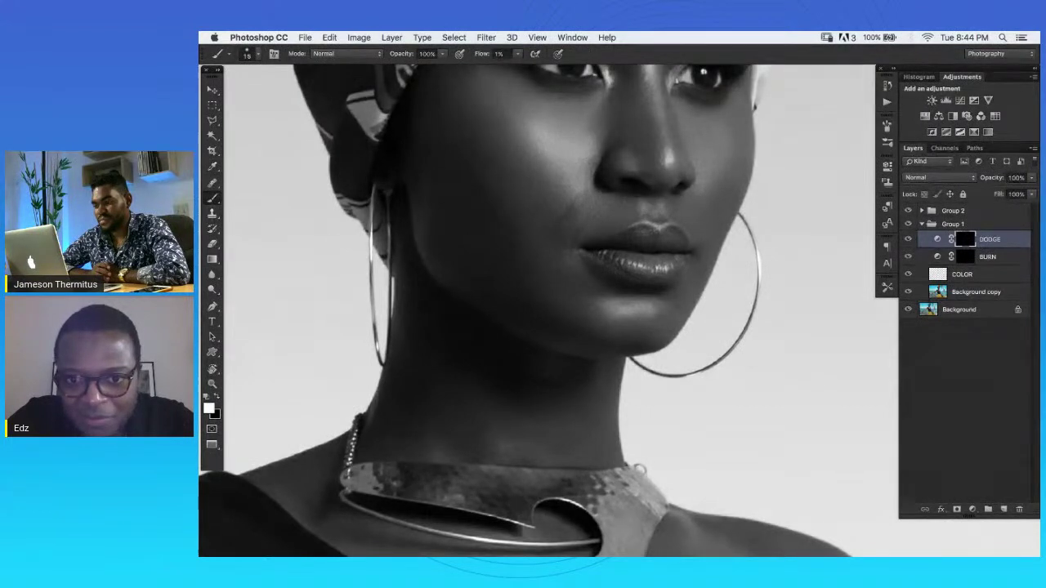
Zoom in on the face and paint darkening strokes around the lip corners on the BURN layer.
{"action": "key", "text": "z"}
{"action": "left_click_drag", "start_coordinate": [643, 204], "coordinate": [915, 229]}
{"action": "key", "text": "b"}
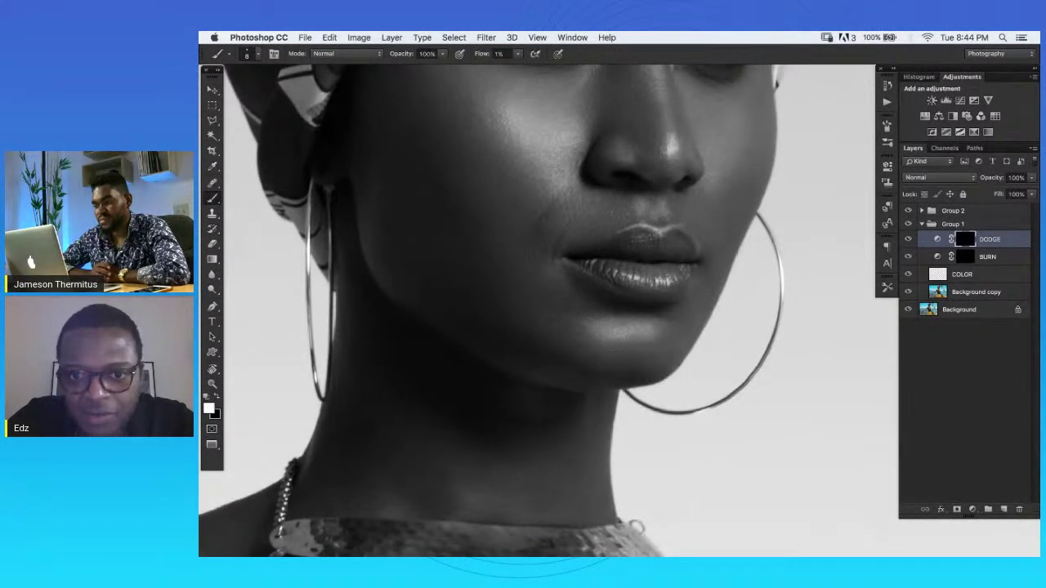
{"action": "left_click", "coordinate": [956, 258]}
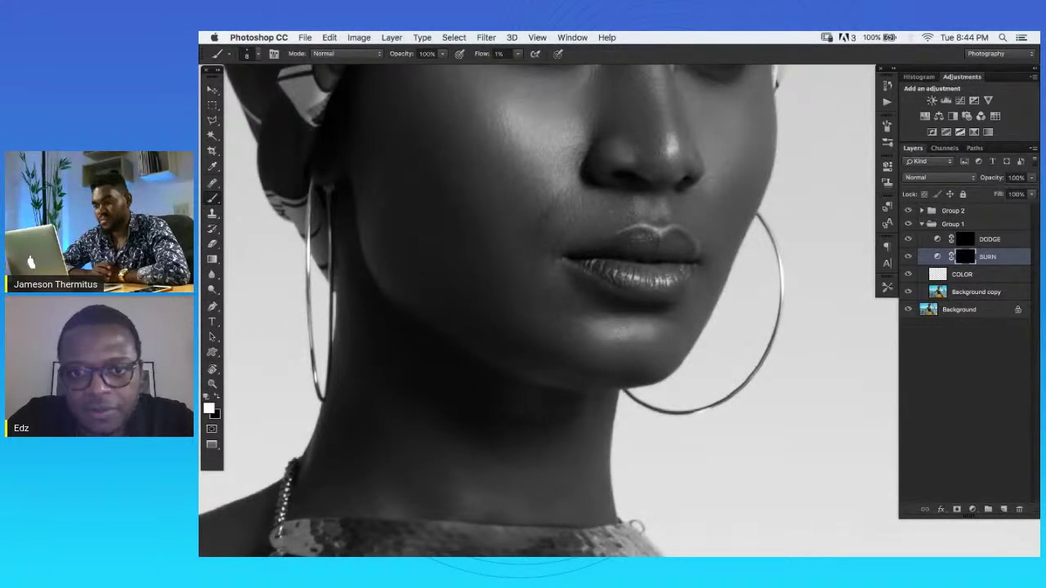
{"action": "key", "text": "z"}
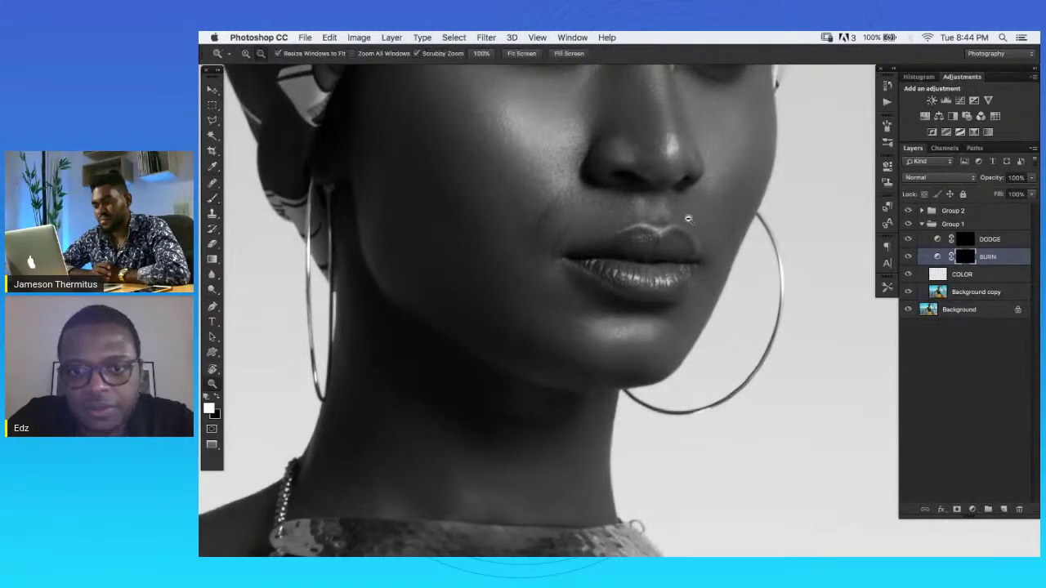
{"action": "left_click", "coordinate": [670, 236], "text": "alt"}
{"action": "left_click", "coordinate": [696, 205]}
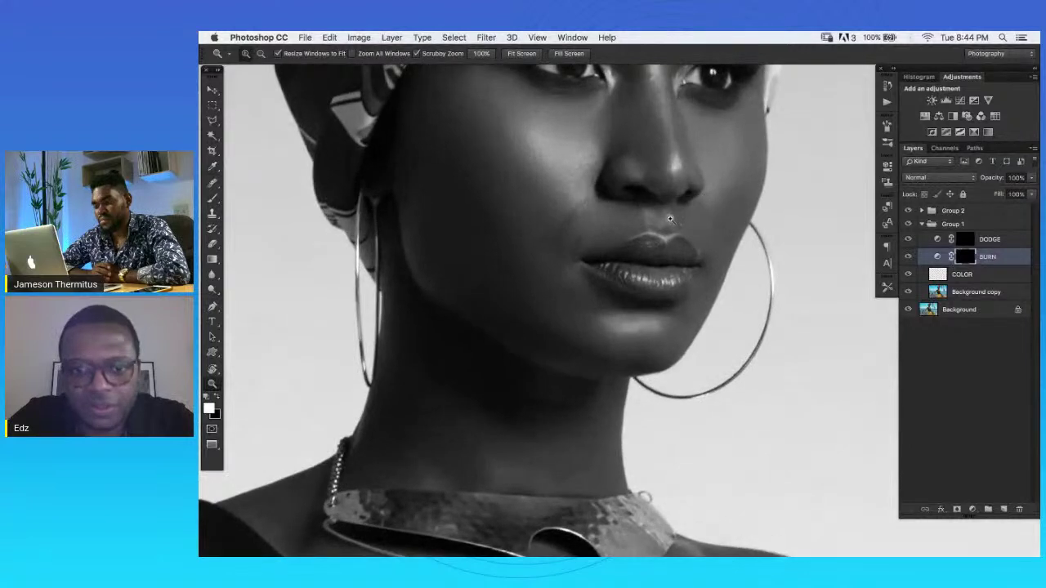
{"action": "key", "text": "b"}
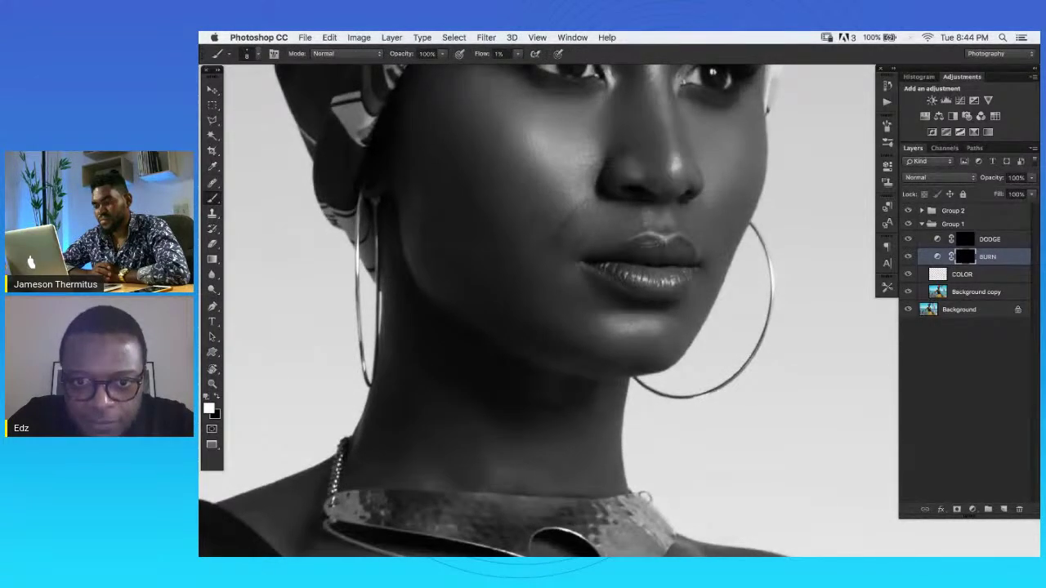
{"action": "key", "text": "z"}
{"action": "left_click", "coordinate": [710, 217], "text": "alt"}
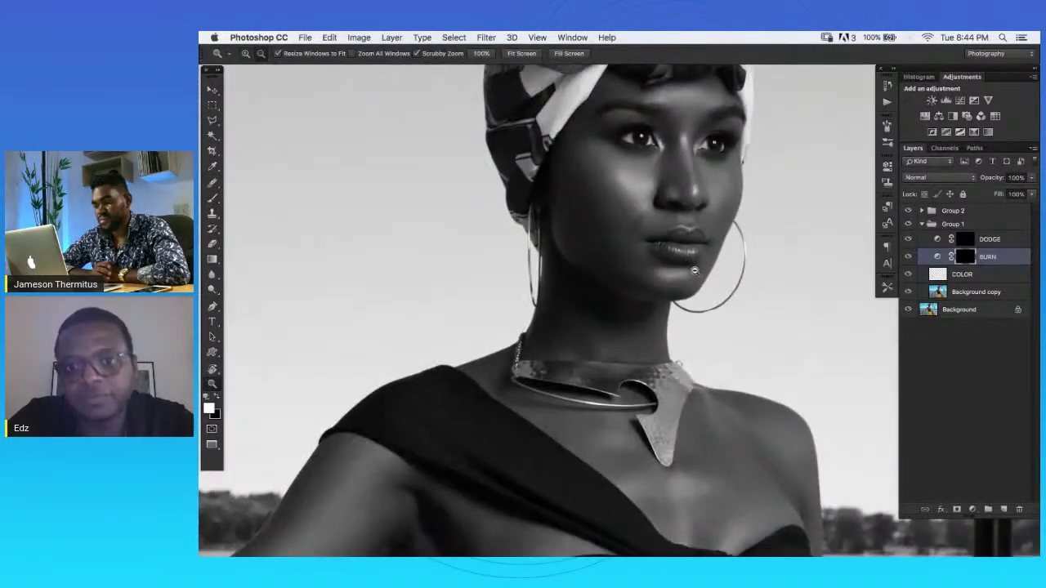
{"action": "left_click", "coordinate": [908, 211]}
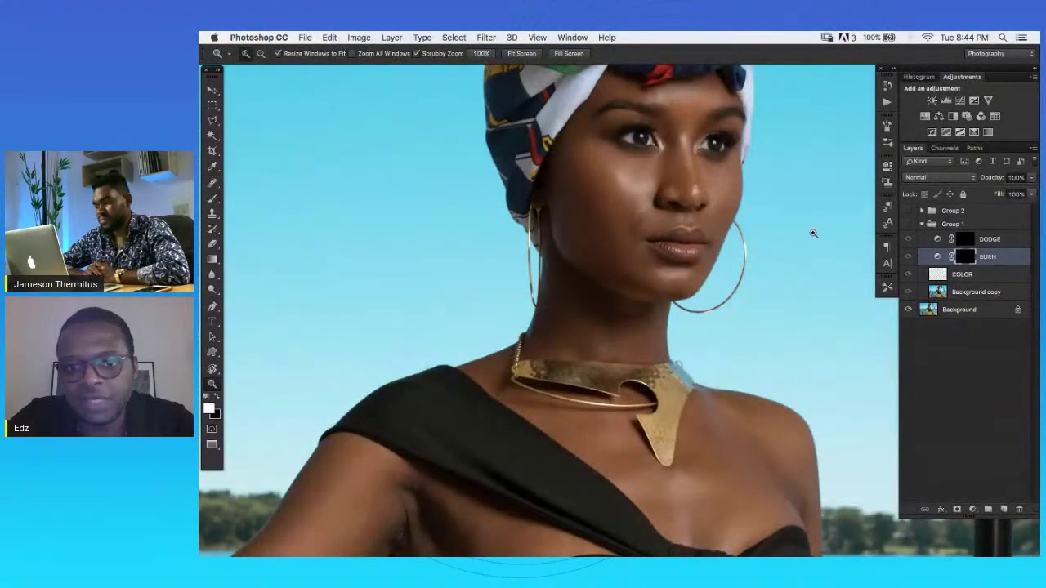
{"action": "left_click", "coordinate": [714, 228]}
{"action": "left_click", "coordinate": [908, 224]}
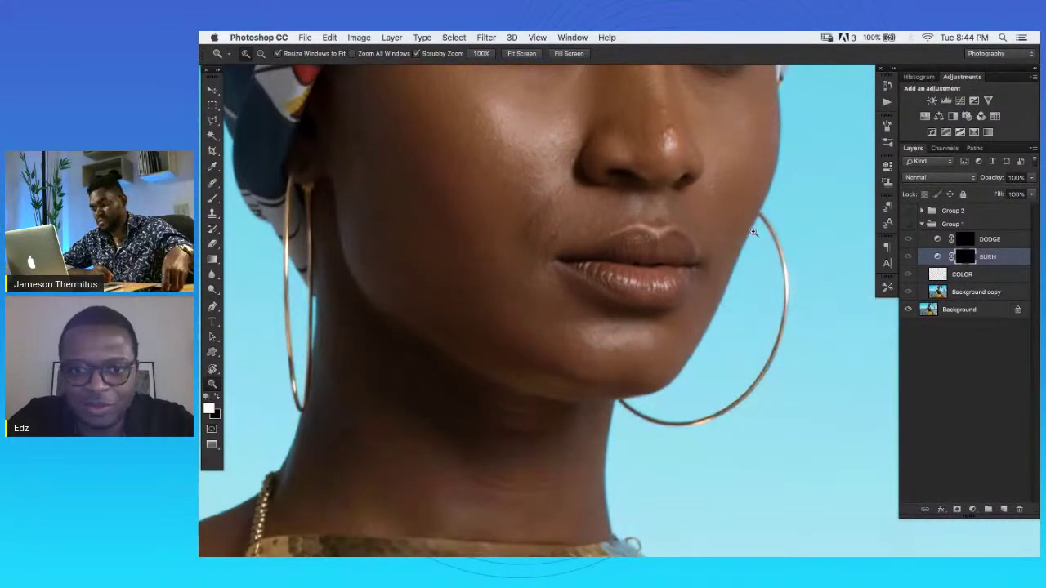
{"action": "left_click", "coordinate": [909, 224]}
{"action": "left_click", "coordinate": [909, 224]}
{"action": "left_click", "coordinate": [909, 224]}
{"action": "left_click", "coordinate": [909, 211]}
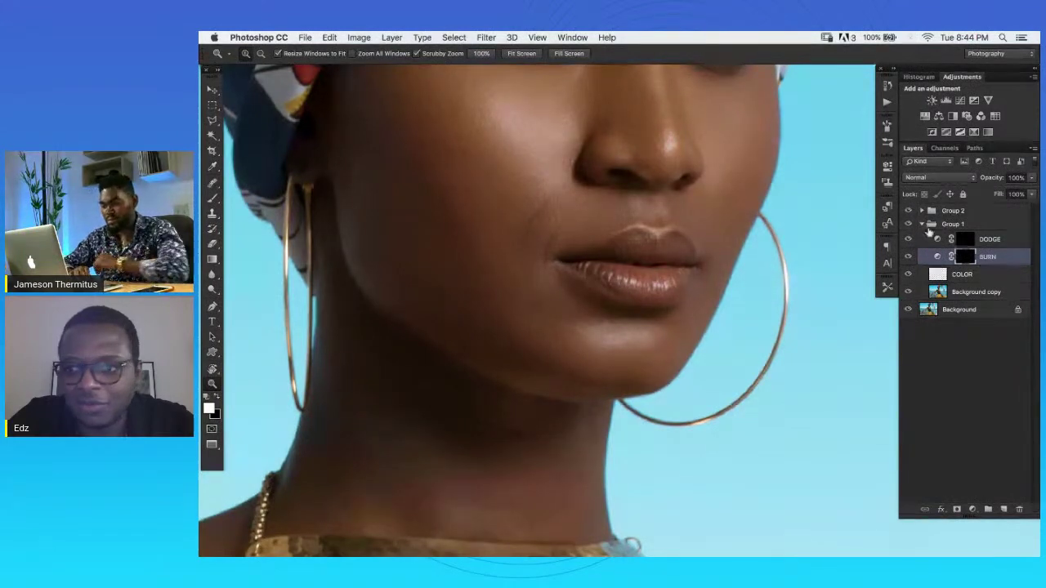
{"action": "key", "text": "x"}
{"action": "key", "text": "b"}
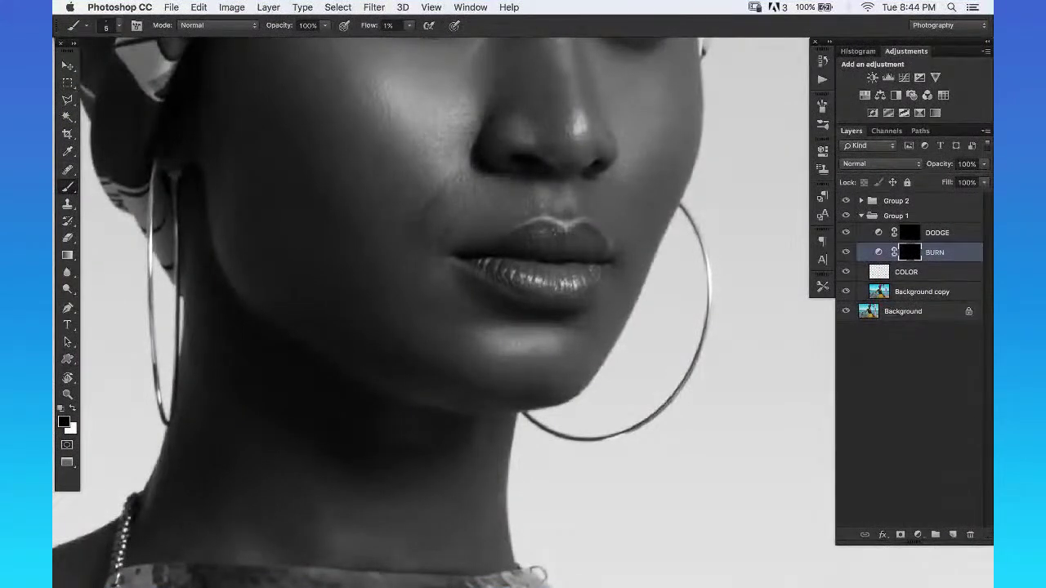
{"action": "key", "text": "z"}
{"action": "left_click", "coordinate": [591, 266], "text": "alt"}
{"action": "left_click", "coordinate": [591, 266], "text": "alt"}
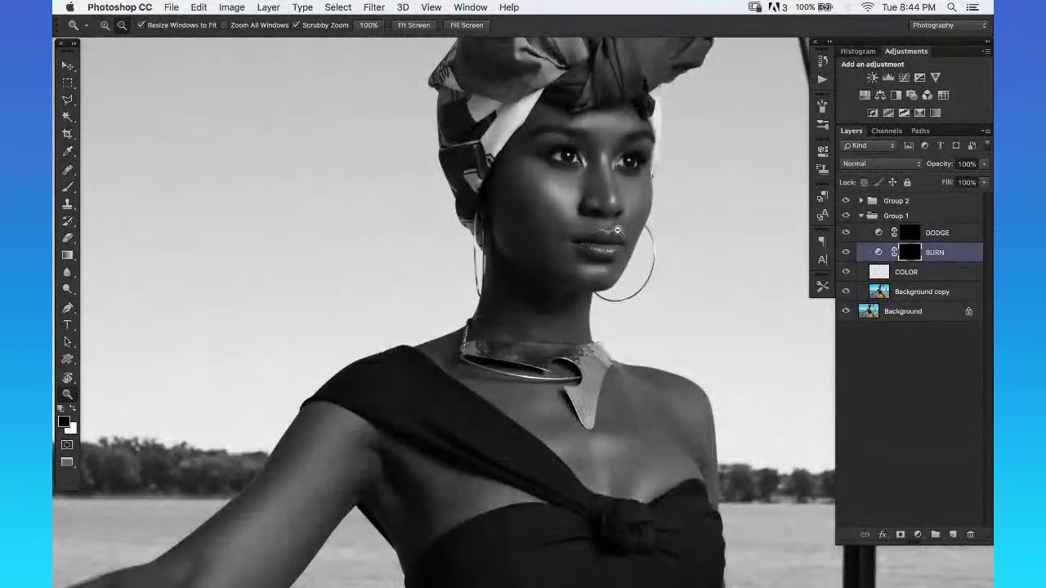
{"action": "left_click", "coordinate": [619, 122], "text": "alt"}
{"action": "left_click", "coordinate": [609, 155]}
{"action": "left_click", "coordinate": [661, 87]}
{"action": "key", "text": "r"}
Tilt and zoom around the eye, select the DODGE layer, and make white the brush colour.
{"action": "left_click_drag", "start_coordinate": [673, 237], "coordinate": [462, 221]}
{"action": "left_click", "coordinate": [462, 221]}
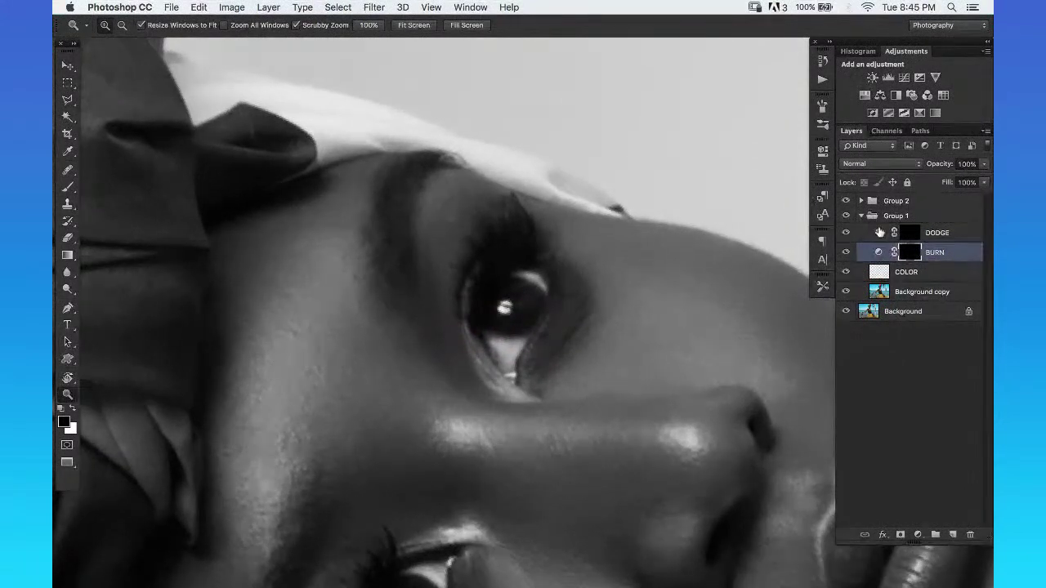
{"action": "left_click", "coordinate": [932, 233]}
{"action": "key", "text": "b"}
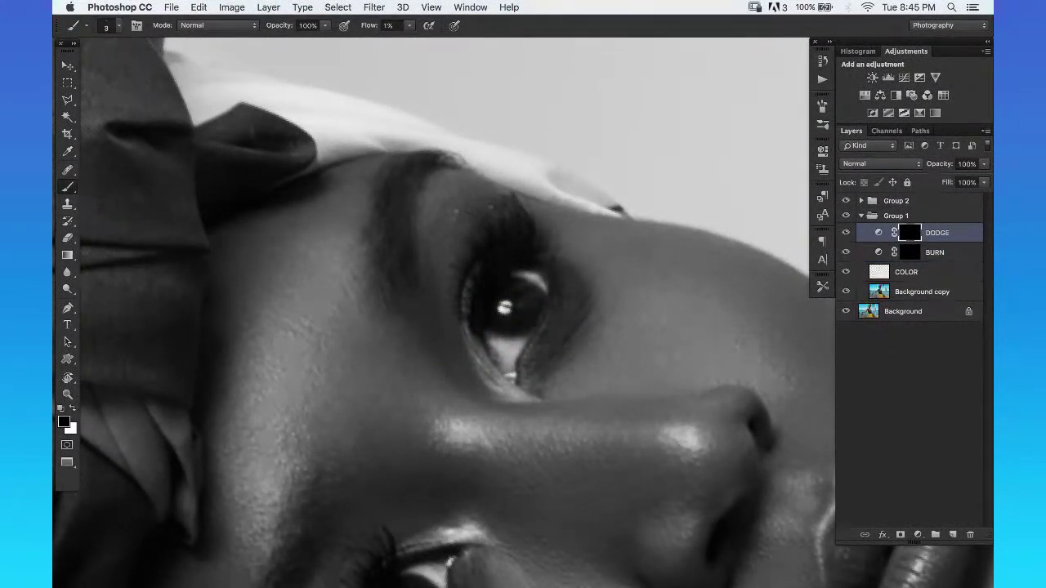
{"action": "key", "text": "x"}
Rotate the view and paint tiny dodge strokes around the brow and eyes with a size 5–6 brush.
{"action": "key", "text": "r"}
{"action": "left_click_drag", "start_coordinate": [524, 190], "coordinate": [596, 206]}
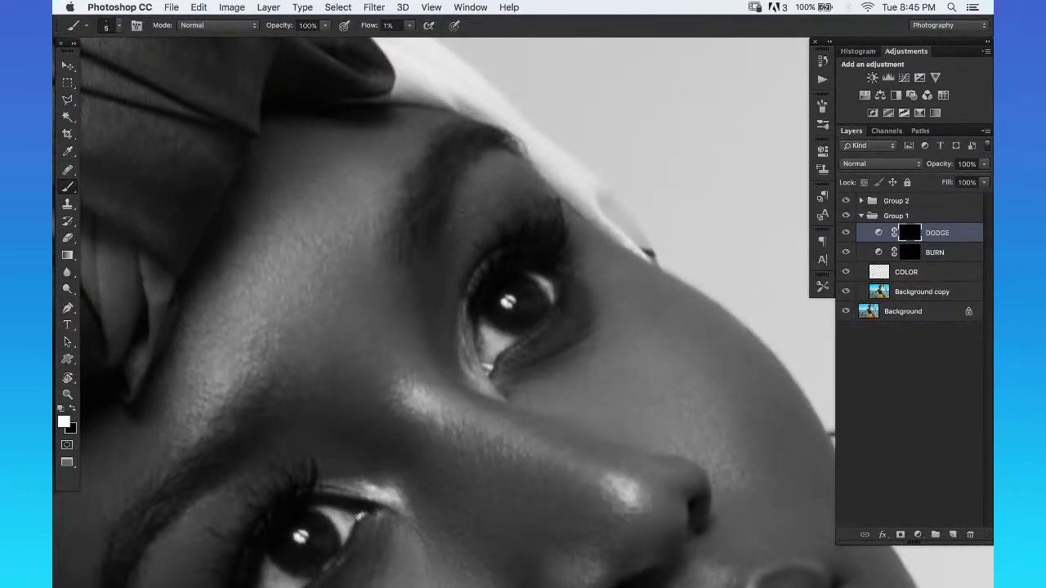
{"action": "key", "text": "Escape"}
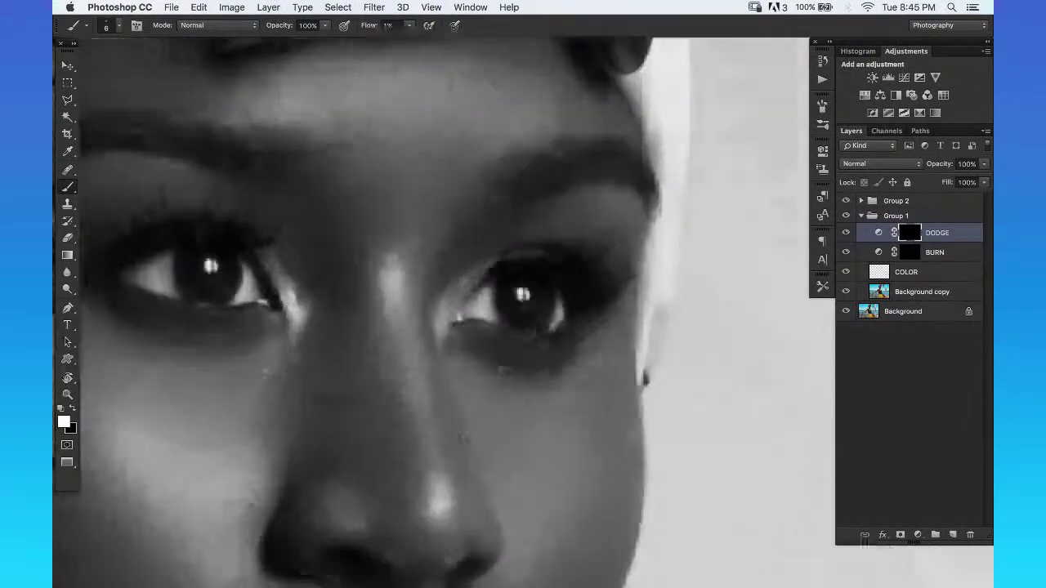
{"action": "left_click_drag", "start_coordinate": [557, 222], "coordinate": [532, 206]}
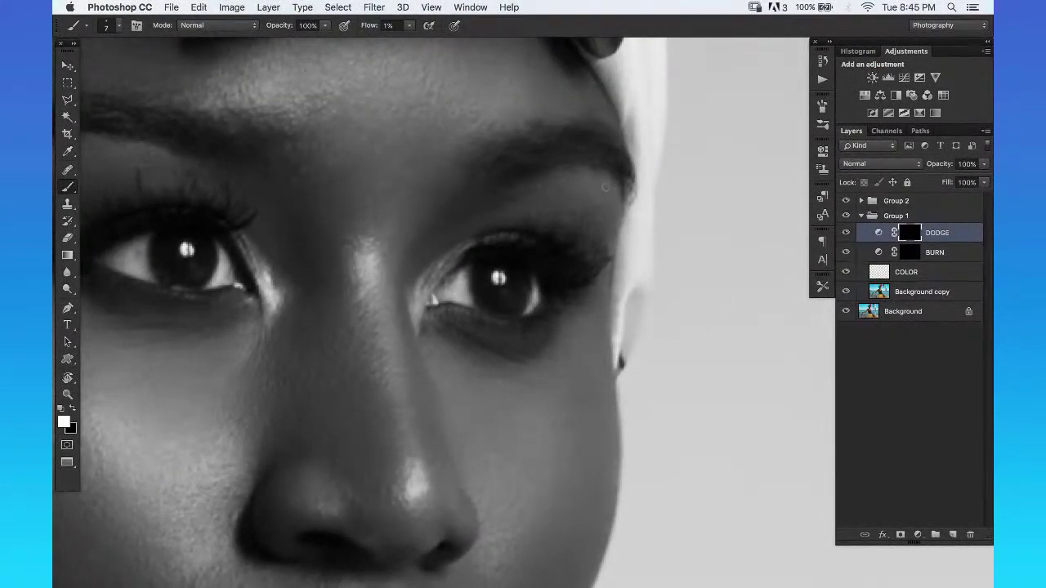
{"action": "key", "text": "bracketleft"}
{"action": "key", "text": "bracketright"}
{"action": "scroll", "coordinate": [455, 189], "scroll_direction": "left", "scroll_amount": 8}
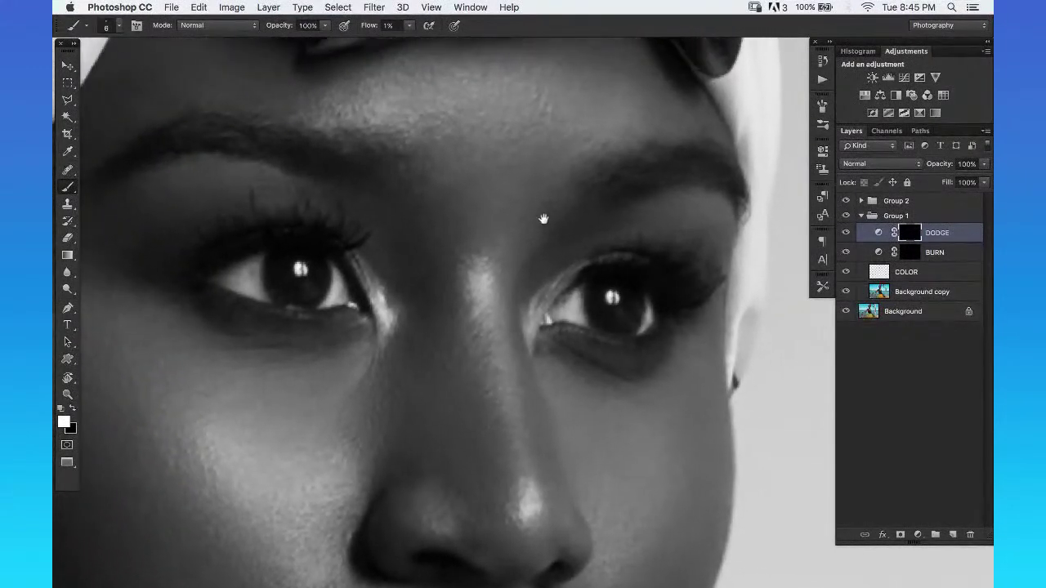
{"action": "key", "text": "z"}
{"action": "scroll", "coordinate": [593, 204], "scroll_direction": "down", "scroll_amount": 3}
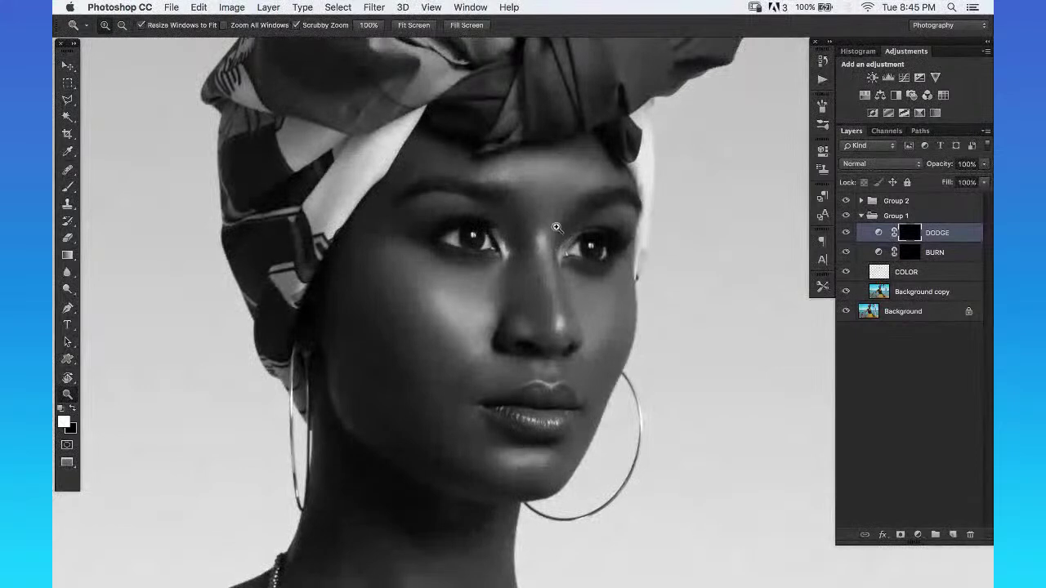
Paint on the BURN layer mask around the face with a brush of about size 8.
{"action": "scroll", "coordinate": [587, 216], "scroll_direction": "up", "scroll_amount": 1}
{"action": "scroll", "coordinate": [561, 221], "scroll_direction": "up", "scroll_amount": 2}
{"action": "key", "text": "b"}
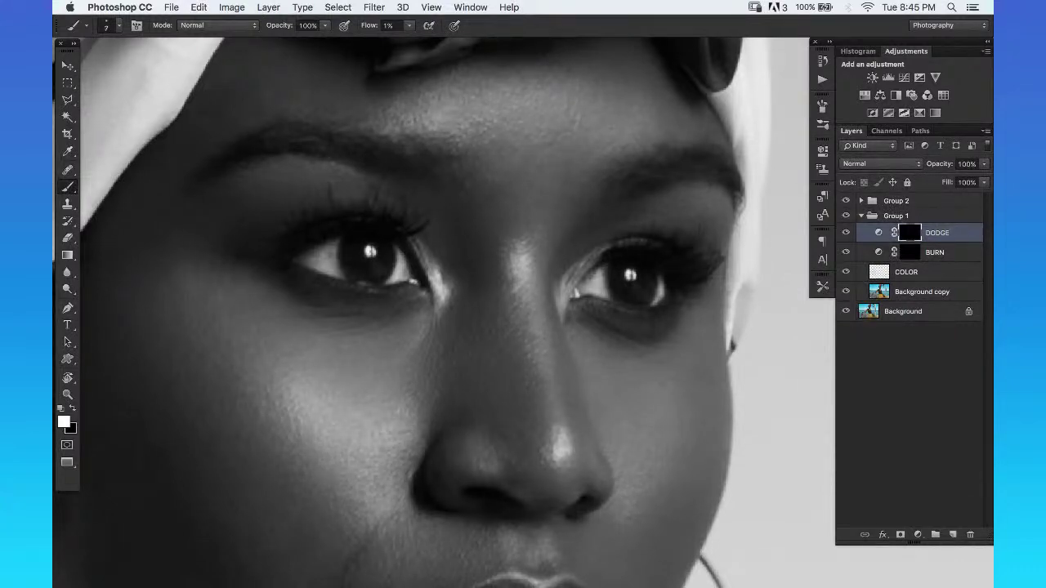
{"action": "key", "text": "bracketright"}
{"action": "key", "text": "alt+bracketleft"}
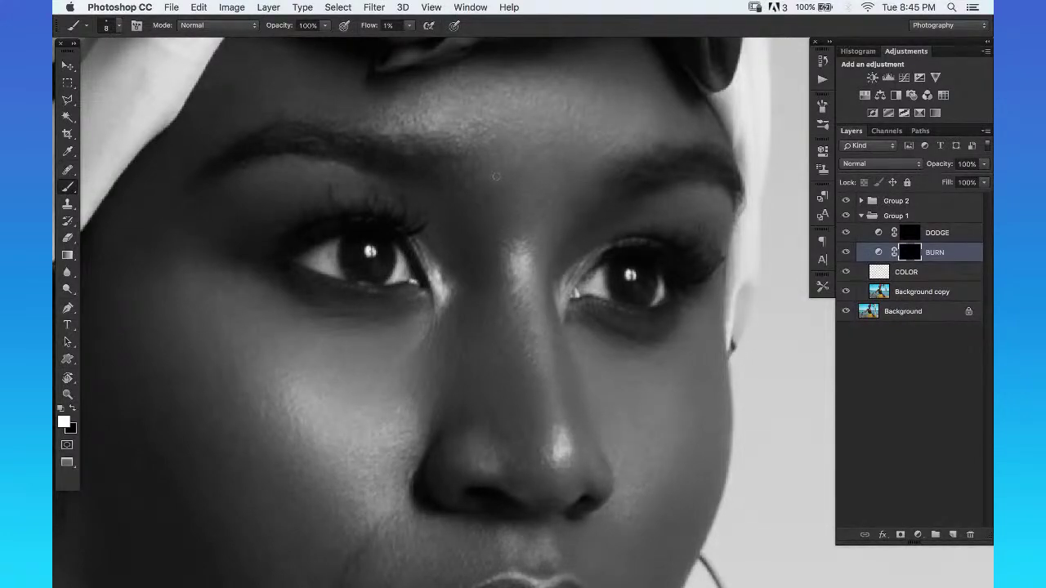
{"action": "scroll", "coordinate": [482, 180], "scroll_direction": "down", "scroll_amount": 5}
Hide Group 2 to view the photo in colour and zoom in on the lips.
{"action": "key", "text": "z"}
{"action": "scroll", "coordinate": [479, 297], "scroll_direction": "down", "scroll_amount": 4}
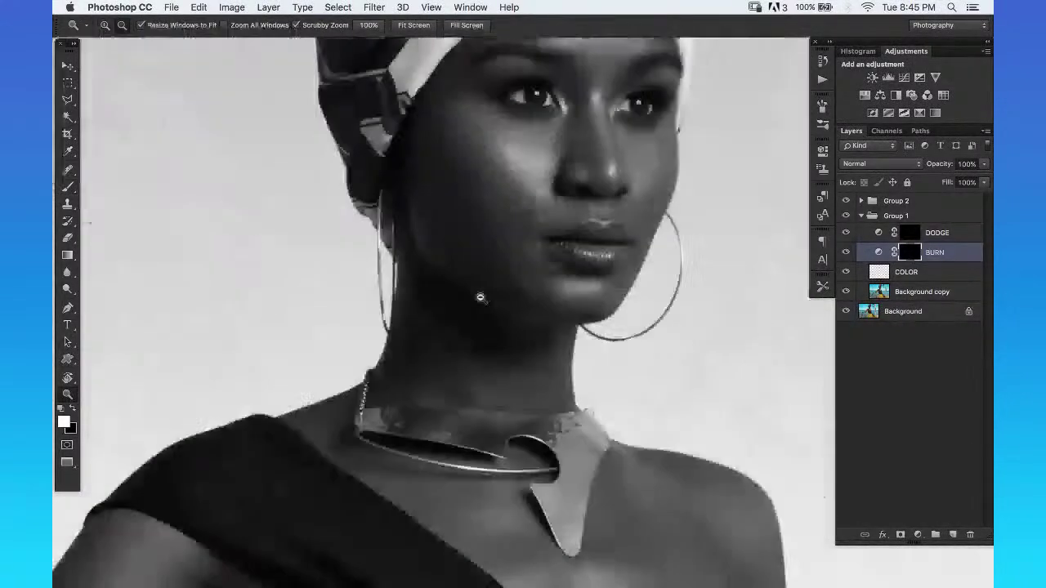
{"action": "scroll", "coordinate": [549, 216], "scroll_direction": "up", "scroll_amount": 5}
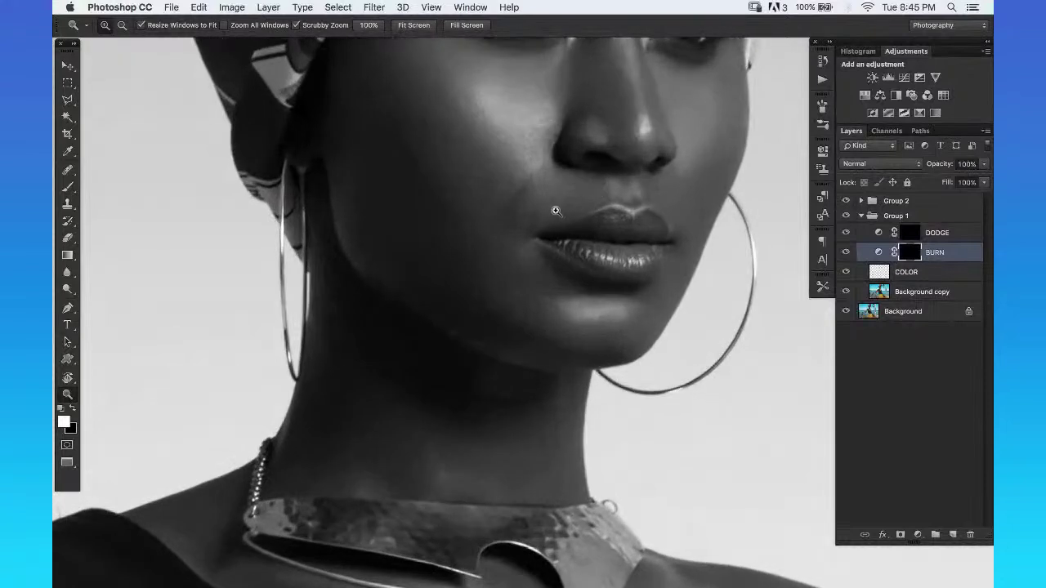
{"action": "left_click", "coordinate": [846, 200]}
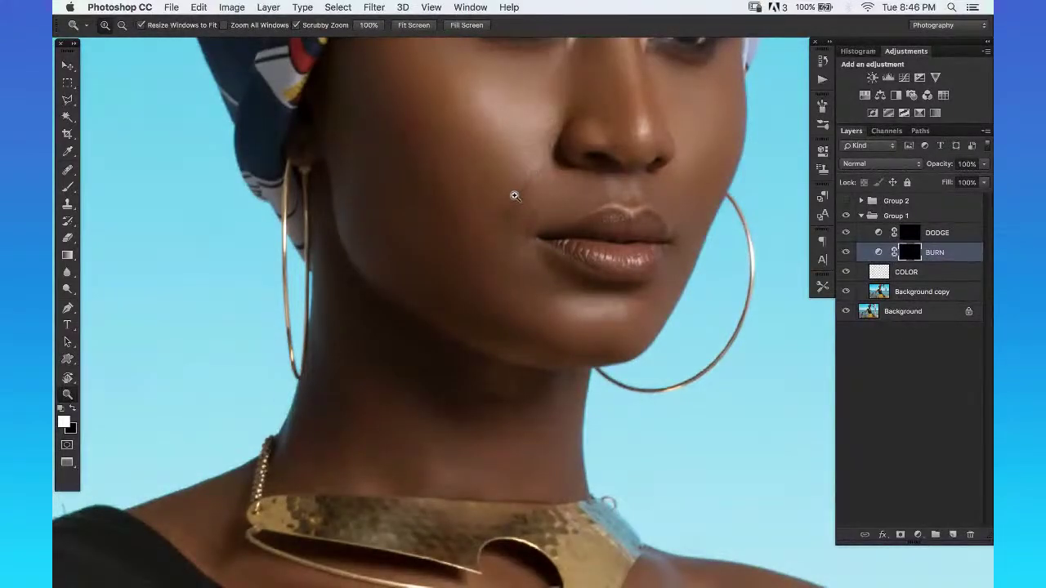
{"action": "scroll", "coordinate": [533, 175], "scroll_direction": "down", "scroll_amount": 2}
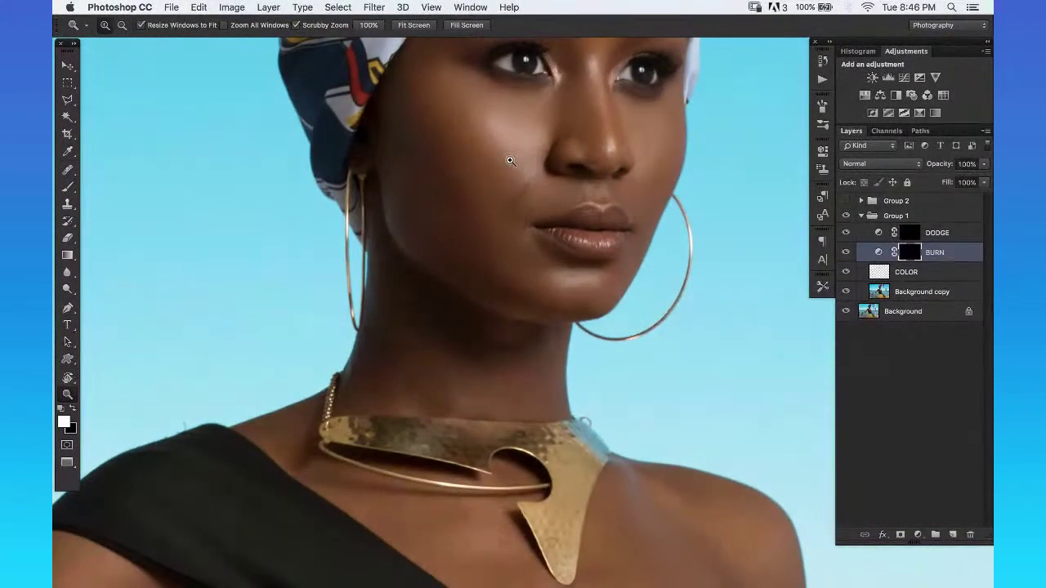
{"action": "left_click", "coordinate": [549, 202]}
Select the Background copy layer and zoom in closely on the left lip corner.
{"action": "left_click", "coordinate": [539, 201]}
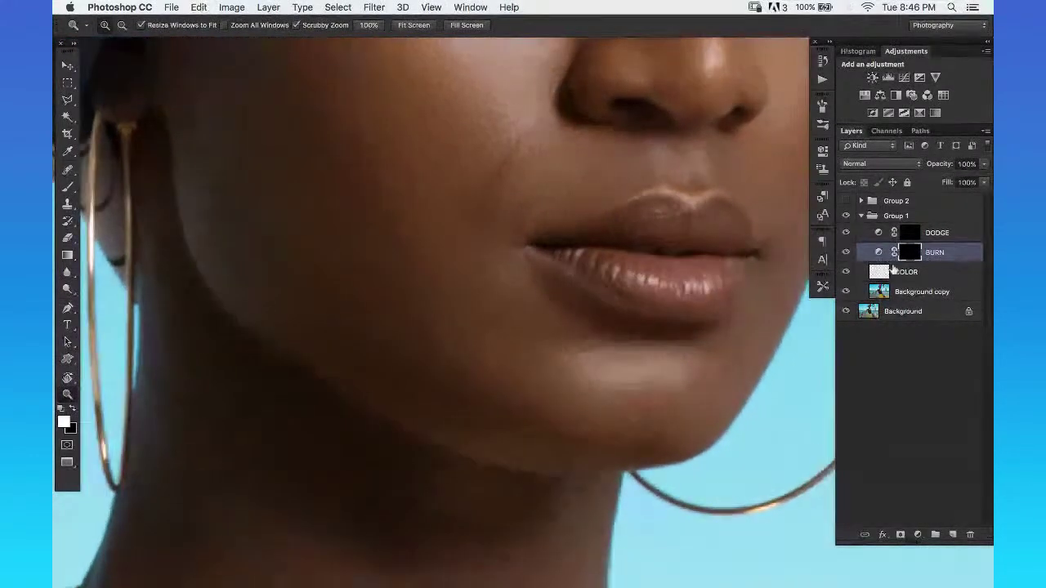
{"action": "left_click", "coordinate": [896, 290]}
{"action": "key", "text": "x"}
{"action": "left_click", "coordinate": [549, 198]}
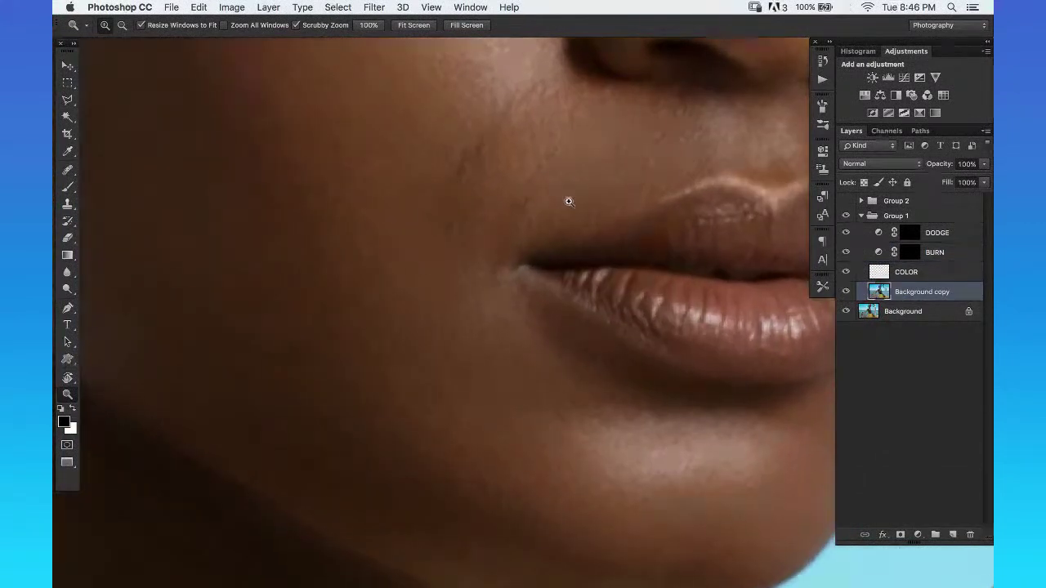
{"action": "key", "text": "j"}
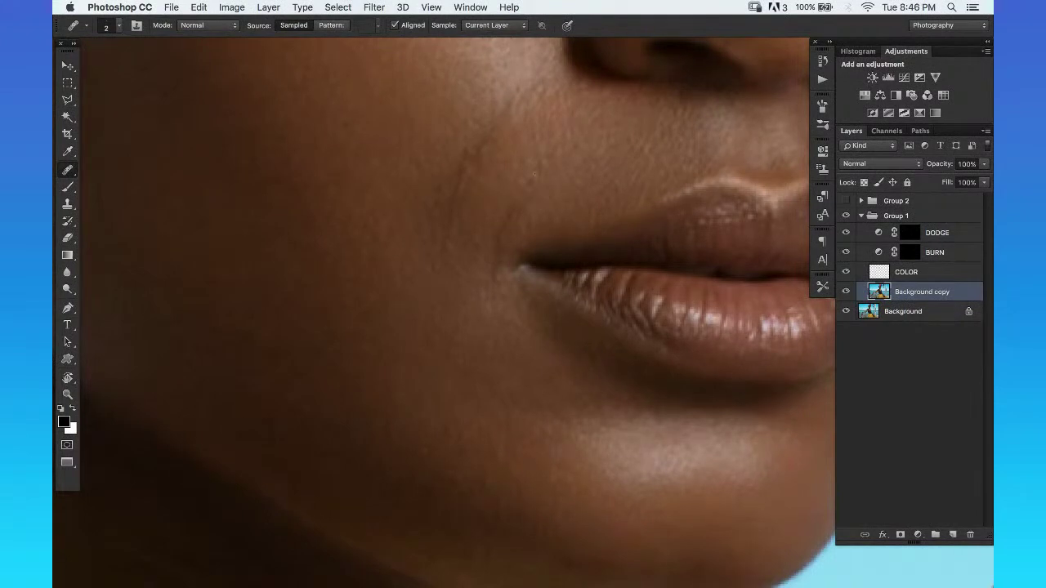
Choose the Clone Stamp 'Clone Lighten 70%' preset with a smaller brush and clone over the lip corner.
{"action": "left_click", "coordinate": [830, 289]}
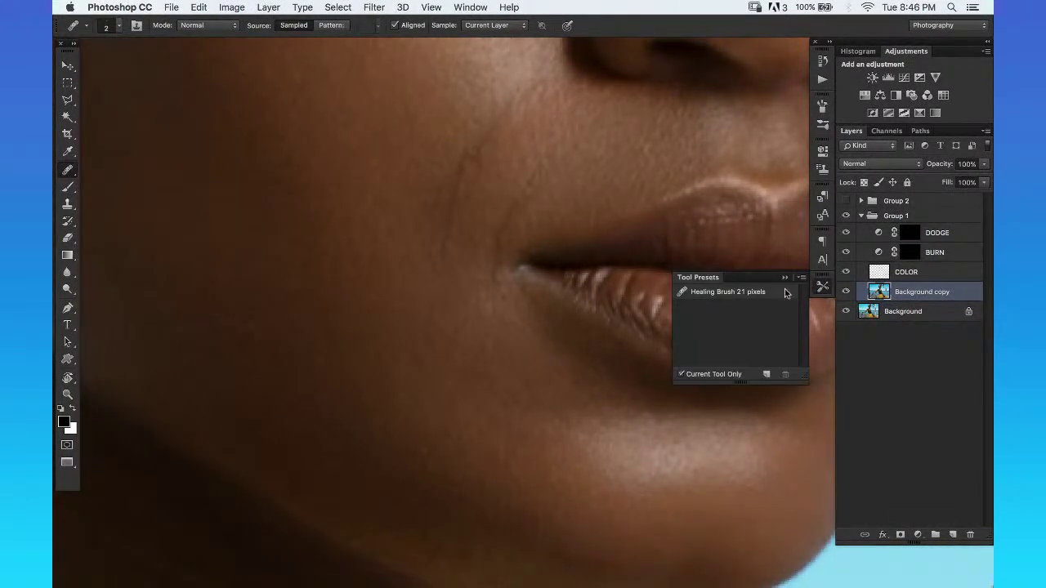
{"action": "key", "text": "s"}
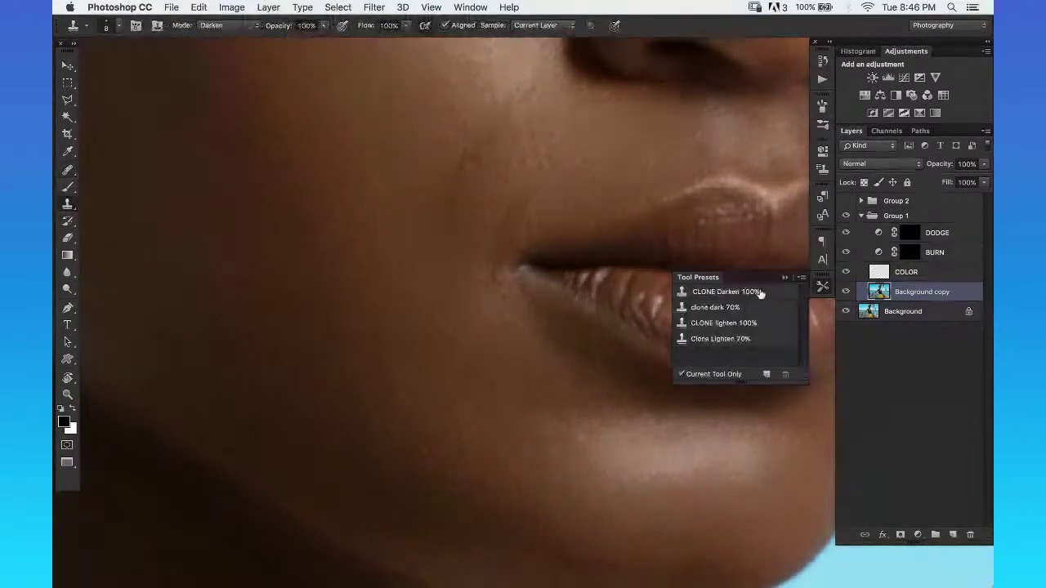
{"action": "left_click", "coordinate": [757, 341]}
{"action": "key", "text": "bracketleft"}
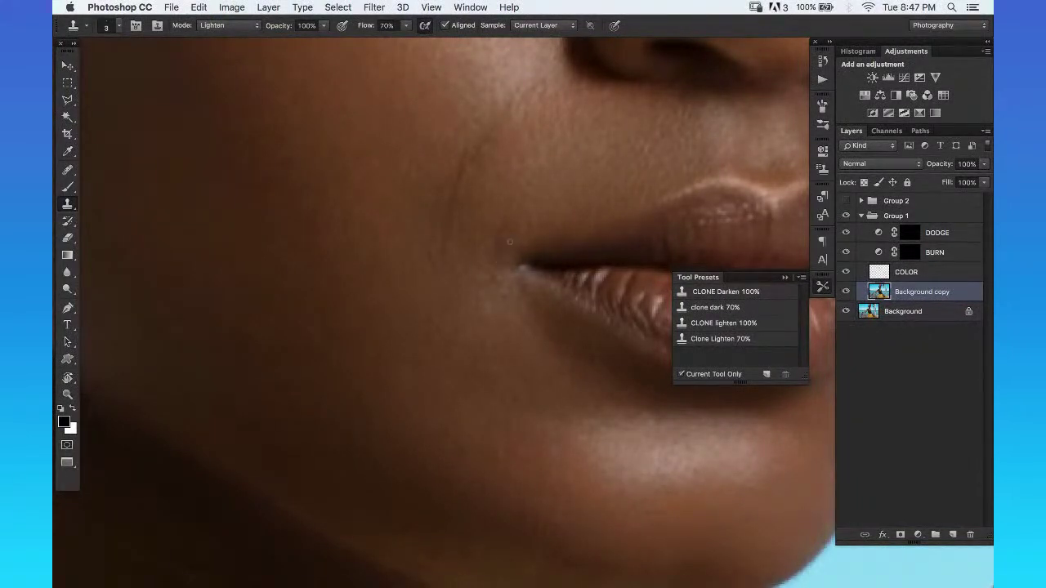
Heal small spots around the lips and chin with the Healing Brush, then zoom out.
{"action": "key", "text": "j"}
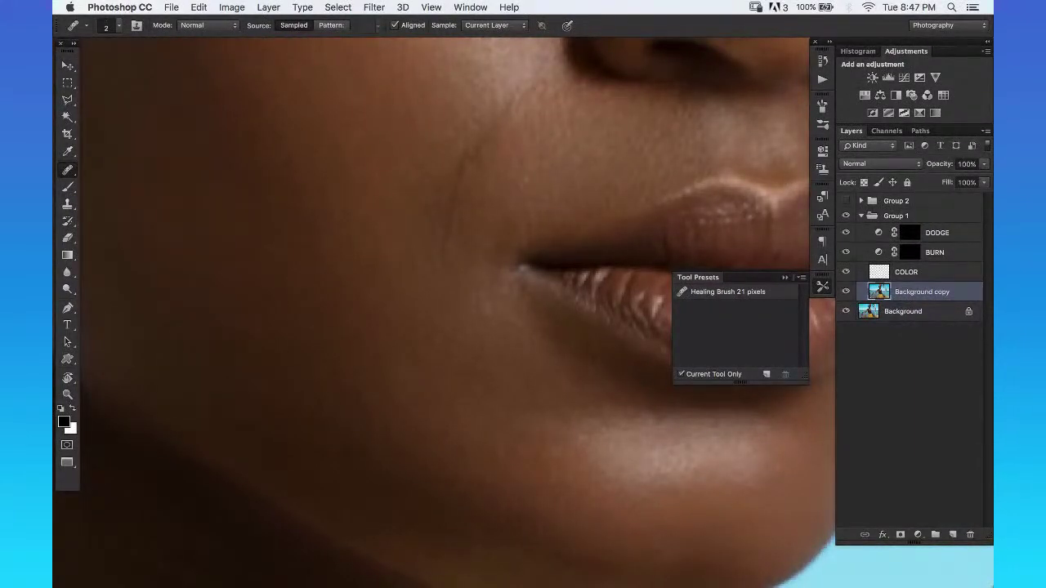
{"action": "key", "text": "z"}
{"action": "left_click_drag", "start_coordinate": [620, 165], "coordinate": [666, 246]}
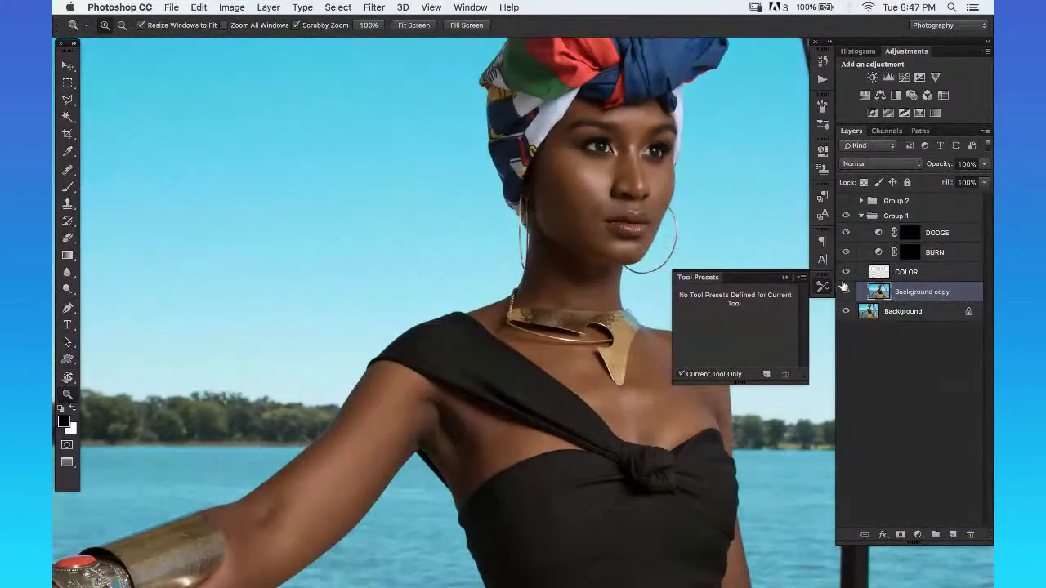
Inspect the face, necklace and shoulders in black and white, then hide Group 2 to restore colour.
{"action": "left_click_drag", "start_coordinate": [634, 209], "coordinate": [669, 215]}
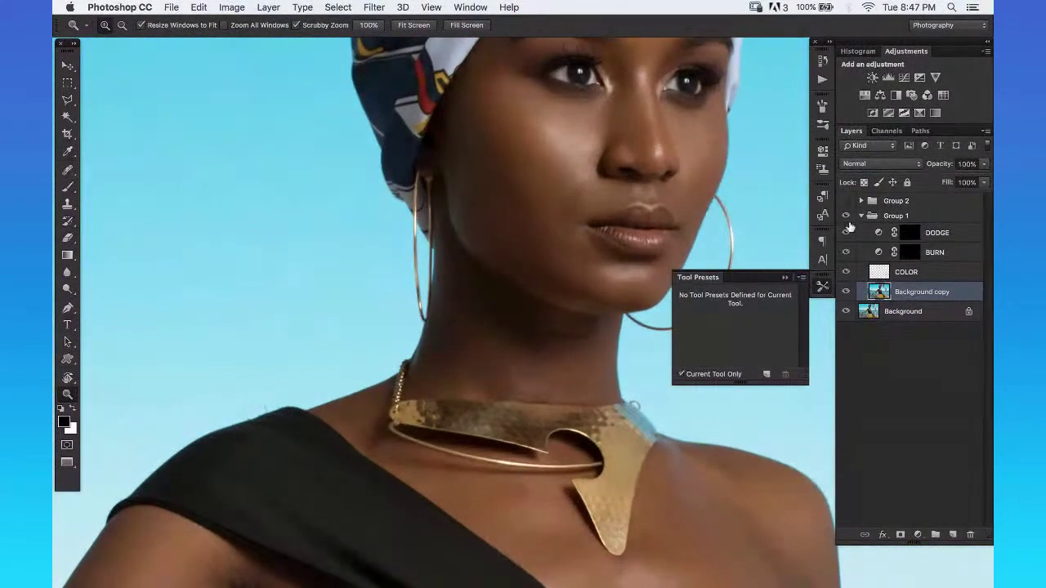
{"action": "left_click", "coordinate": [597, 257], "text": "alt"}
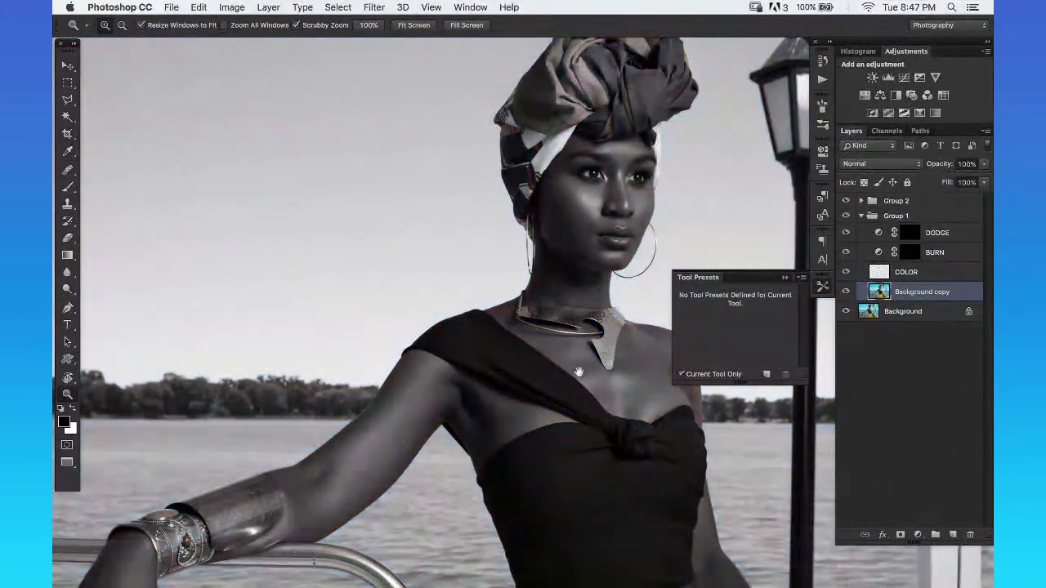
{"action": "scroll", "coordinate": [578, 372], "scroll_direction": "down", "scroll_amount": 5}
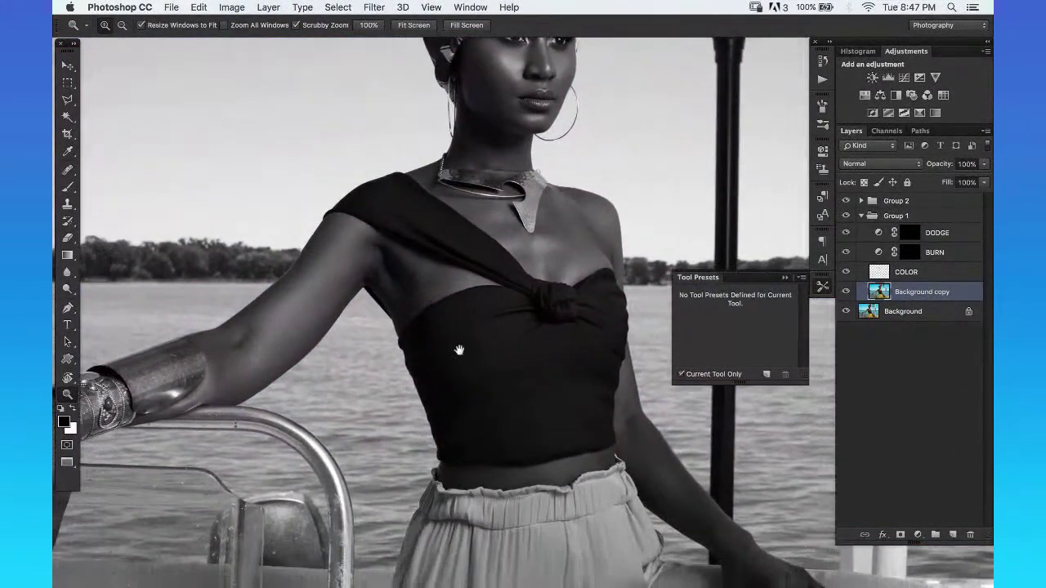
{"action": "left_click", "coordinate": [845, 201]}
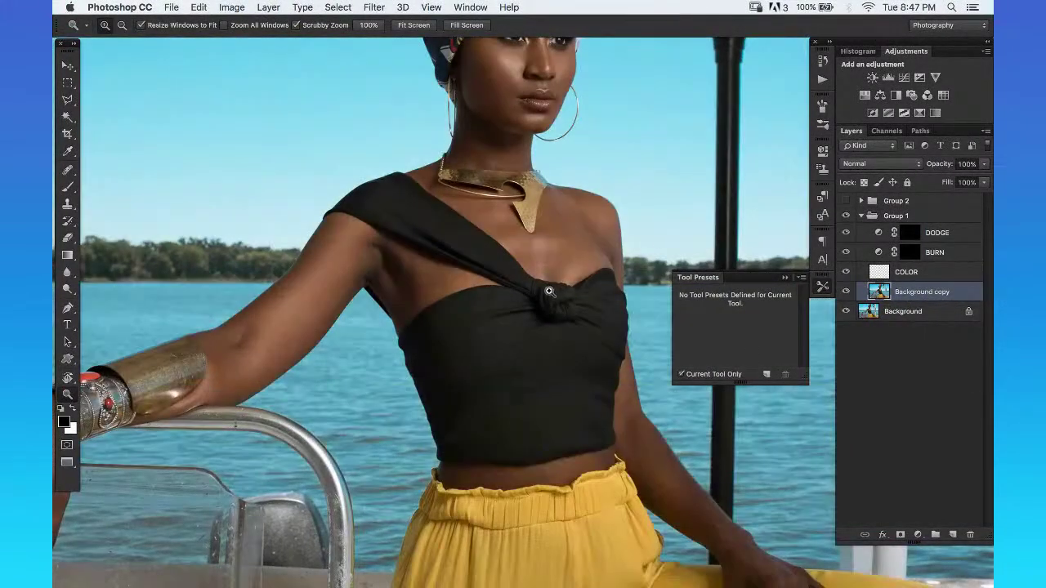
Close the Tool Presets panel and zoom around to review the whole colour photo.
{"action": "left_click", "coordinate": [530, 290], "text": "alt"}
{"action": "left_click", "coordinate": [784, 277]}
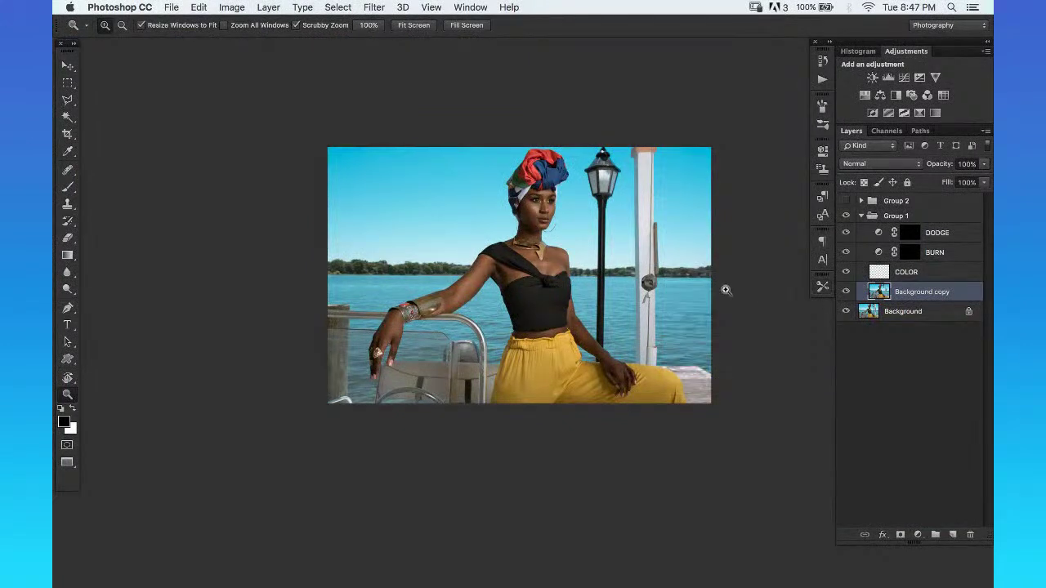
{"action": "left_click", "coordinate": [538, 238]}
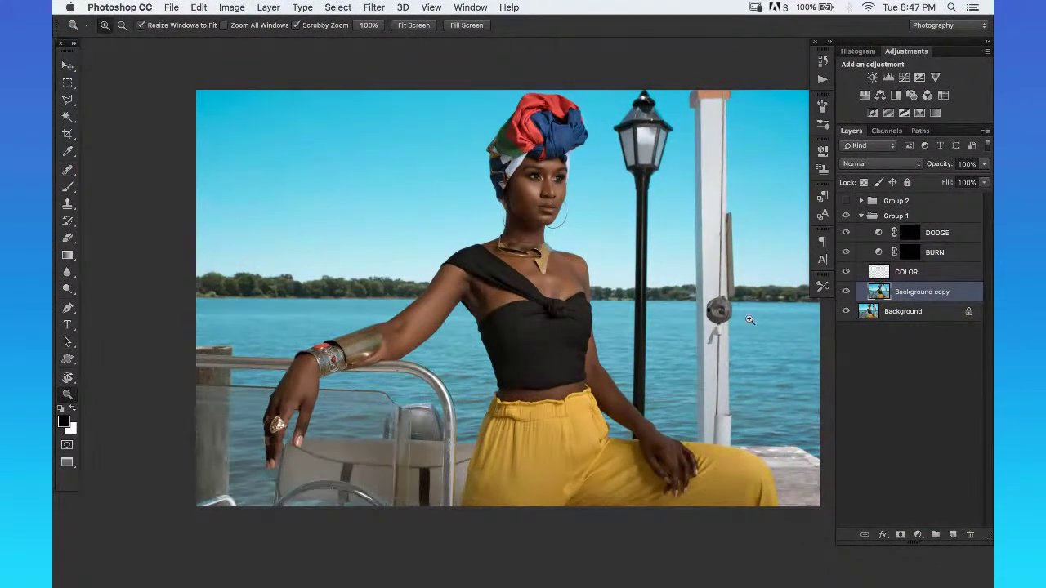
{"action": "left_click", "coordinate": [725, 338]}
{"action": "key", "text": "super+minus"}
{"action": "key", "text": "super+minus"}
{"action": "key", "text": "super+minus"}
{"action": "key", "text": "super+minus"}
{"action": "key", "text": "super+minus"}
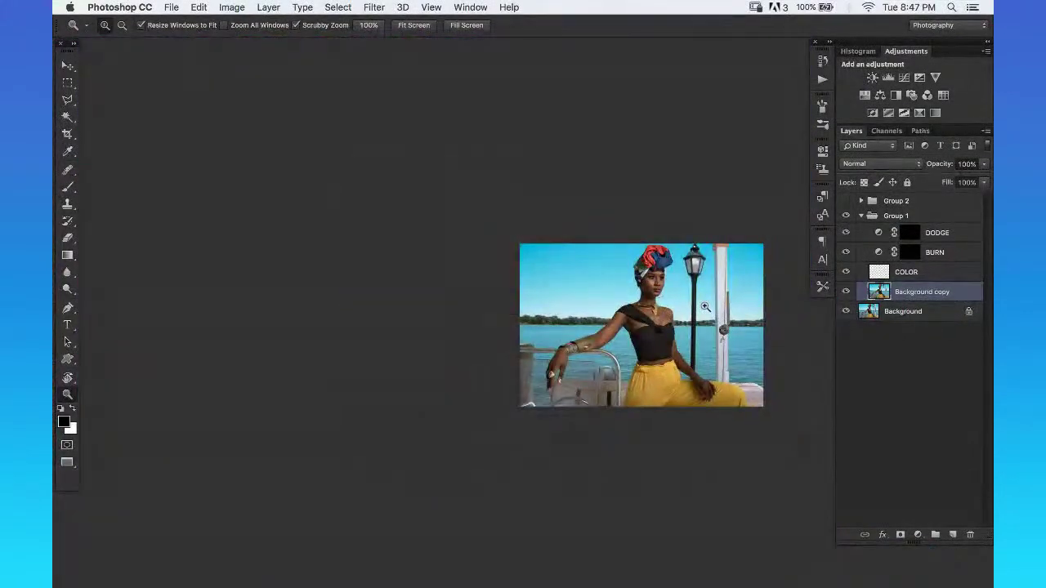
{"action": "left_click", "coordinate": [544, 202]}
{"action": "scroll", "coordinate": [545, 201], "scroll_direction": "up", "scroll_amount": 2}
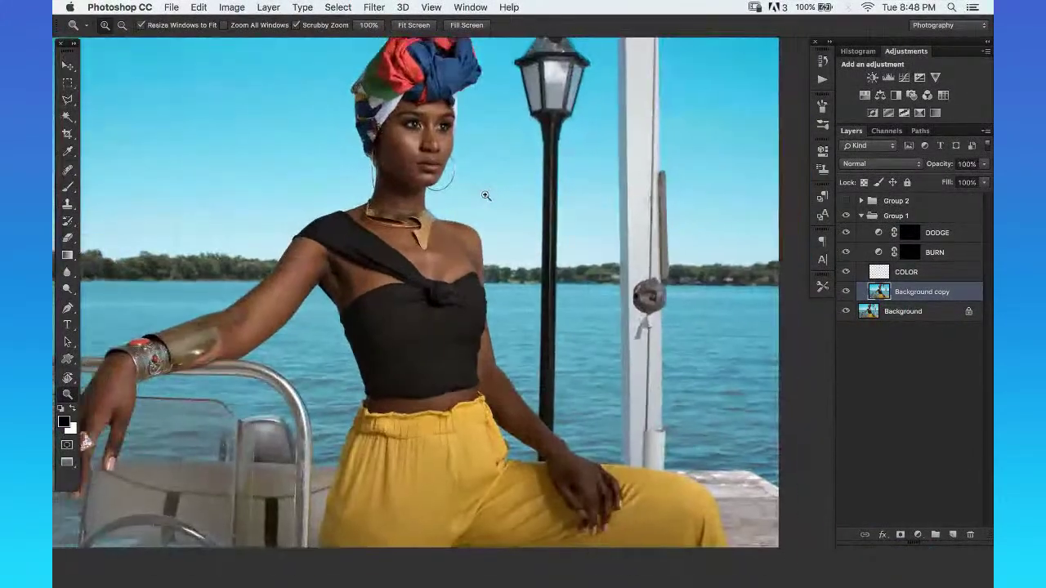
{"action": "scroll", "coordinate": [528, 205], "scroll_direction": "down", "scroll_amount": 3}
{"action": "scroll", "coordinate": [528, 207], "scroll_direction": "up", "scroll_amount": 1}
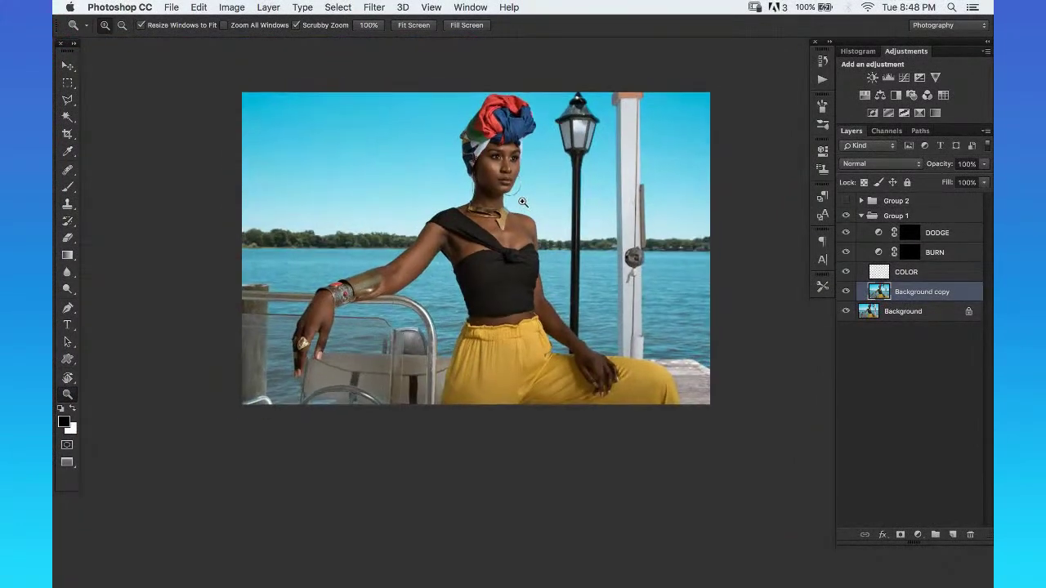
Save as _ETA7791-2.psd in Photoshop format with layers, replacing the existing file.
{"action": "key", "text": "super+shift+s"}
{"action": "key", "text": "Return"}
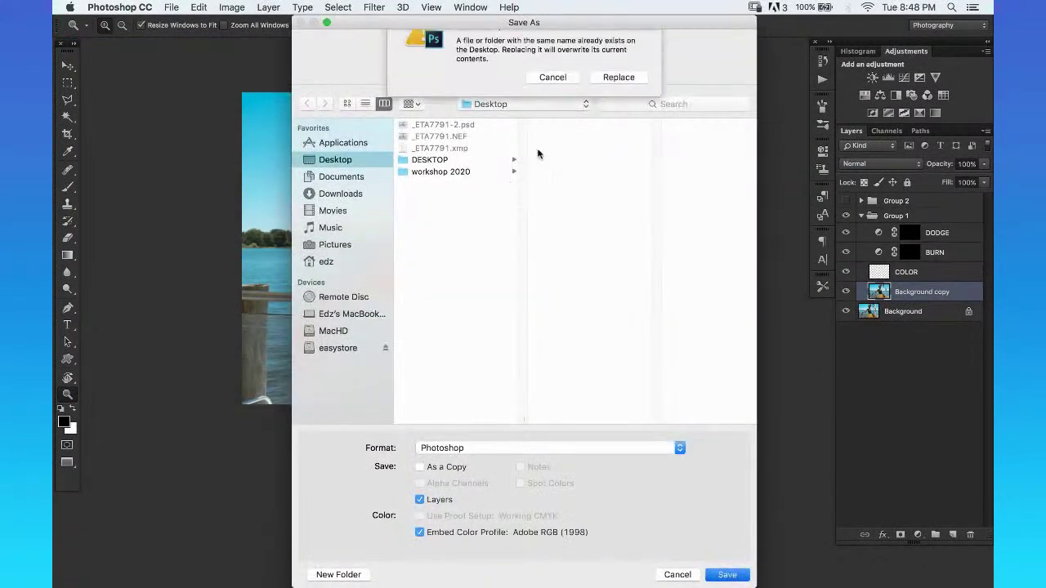
{"action": "key", "text": "Return"}
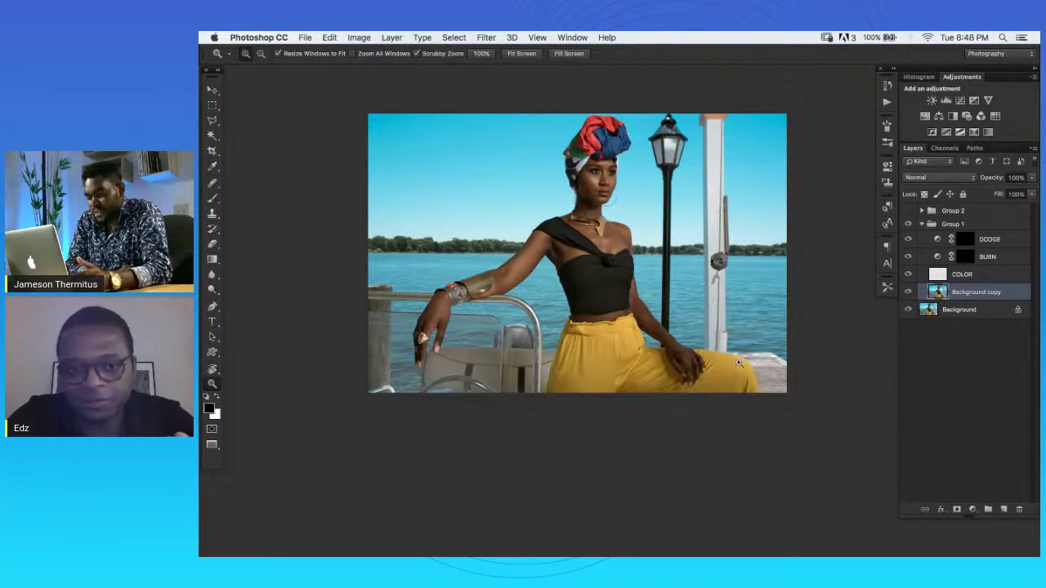
Open the Keyboard Shortcuts and Menus dialog from the Edit menu.
{"action": "left_click", "coordinate": [304, 37]}
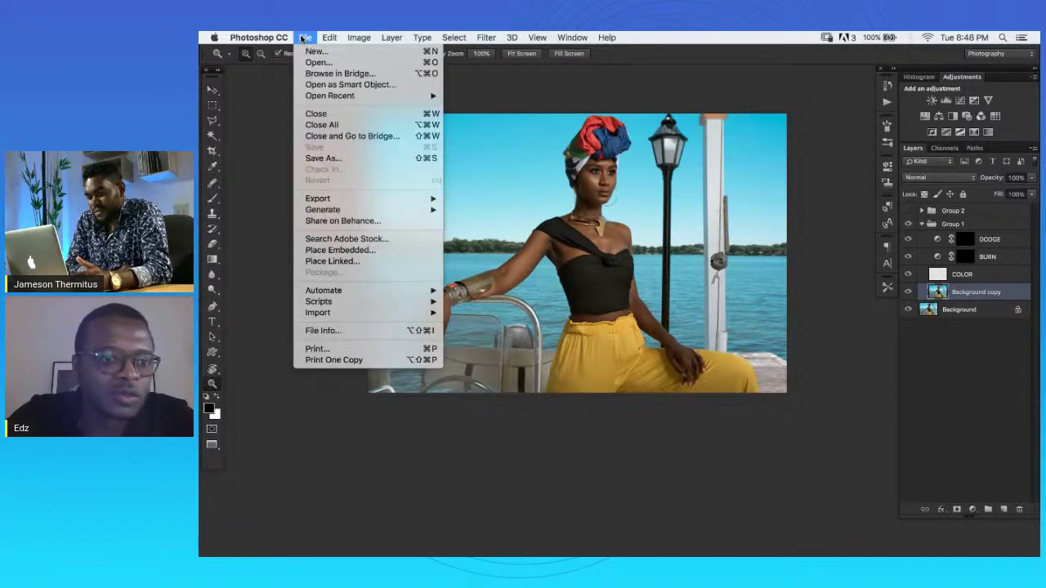
{"action": "mouse_move", "coordinate": [338, 43]}
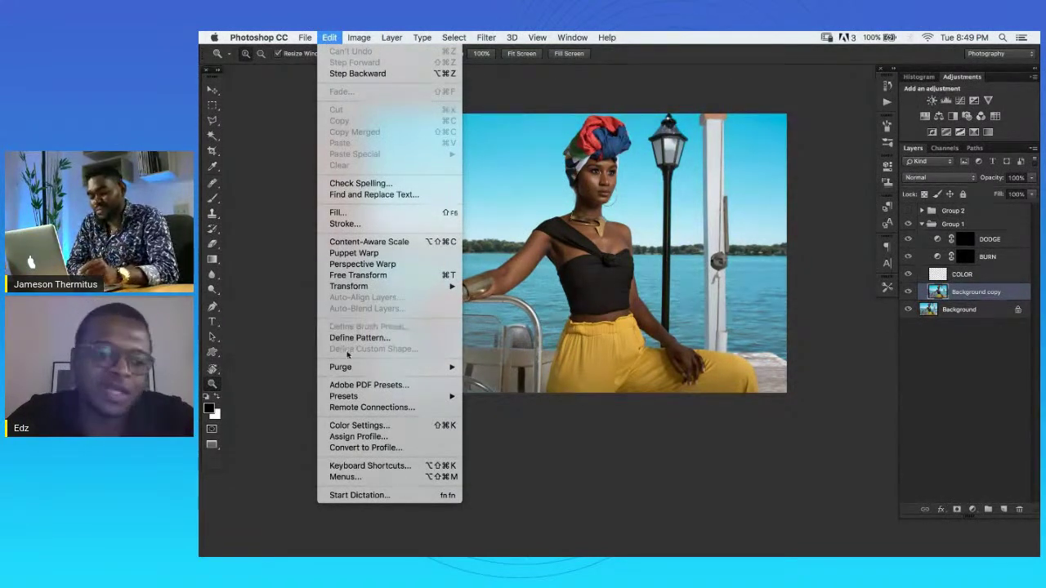
{"action": "left_click", "coordinate": [389, 468]}
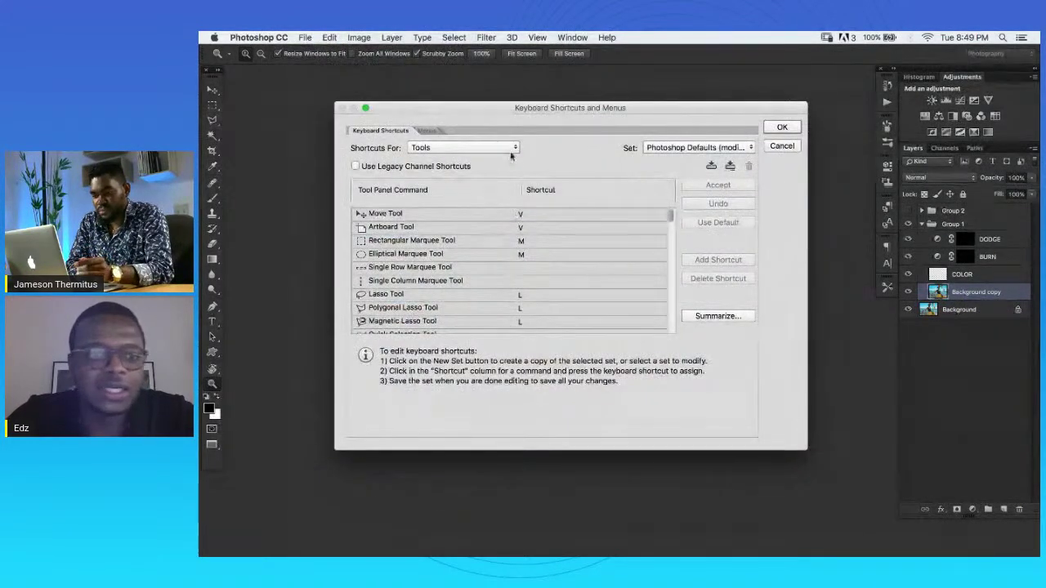
In Keyboard Shortcuts, keep Shortcuts For on Tools and scroll the Tool Panel Command list.
{"action": "left_click", "coordinate": [442, 150]}
{"action": "left_click", "coordinate": [438, 149]}
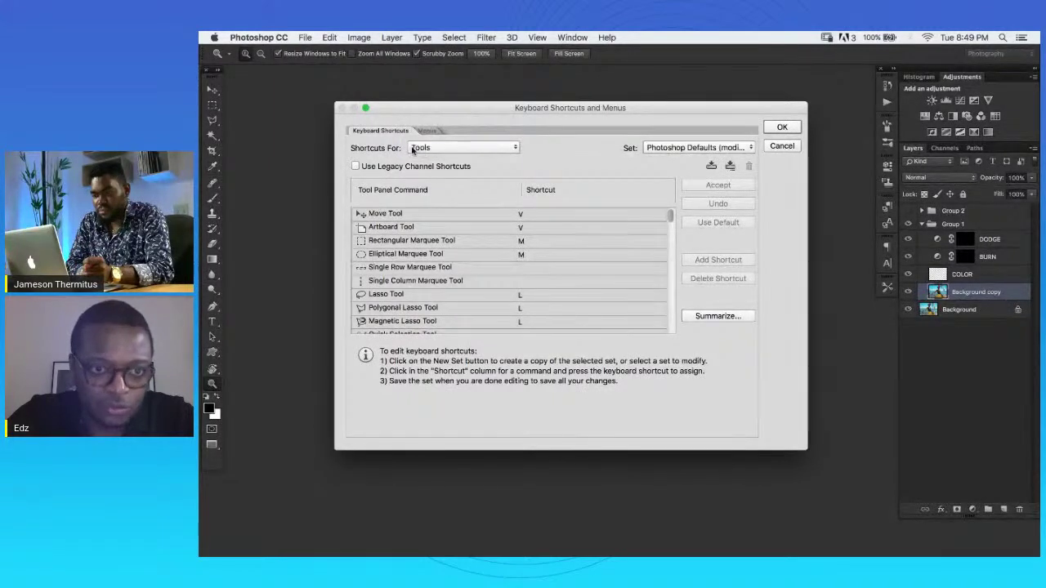
{"action": "left_click_drag", "start_coordinate": [670, 215], "coordinate": [672, 245]}
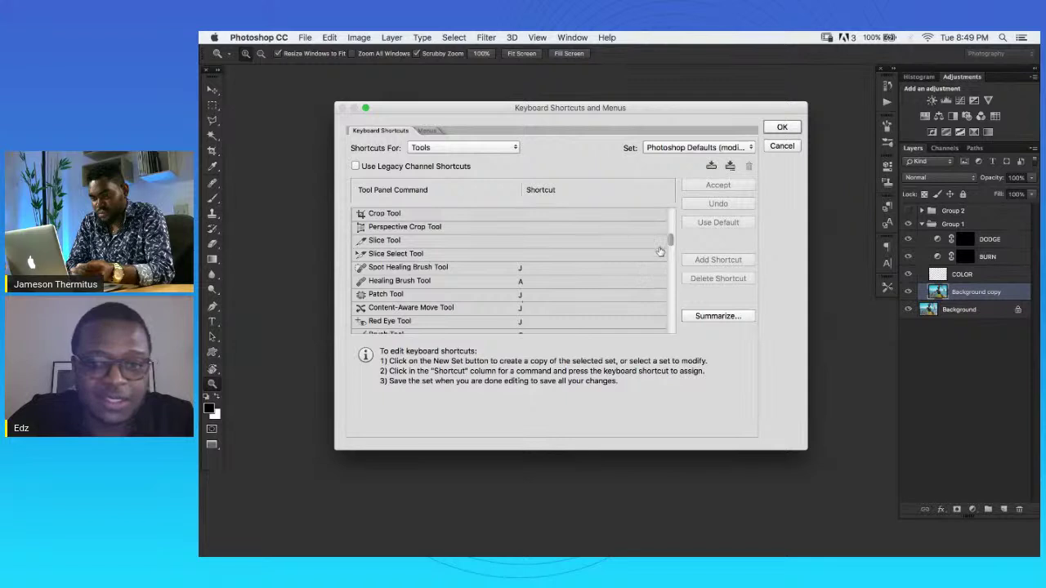
{"action": "left_click_drag", "start_coordinate": [671, 235], "coordinate": [680, 317]}
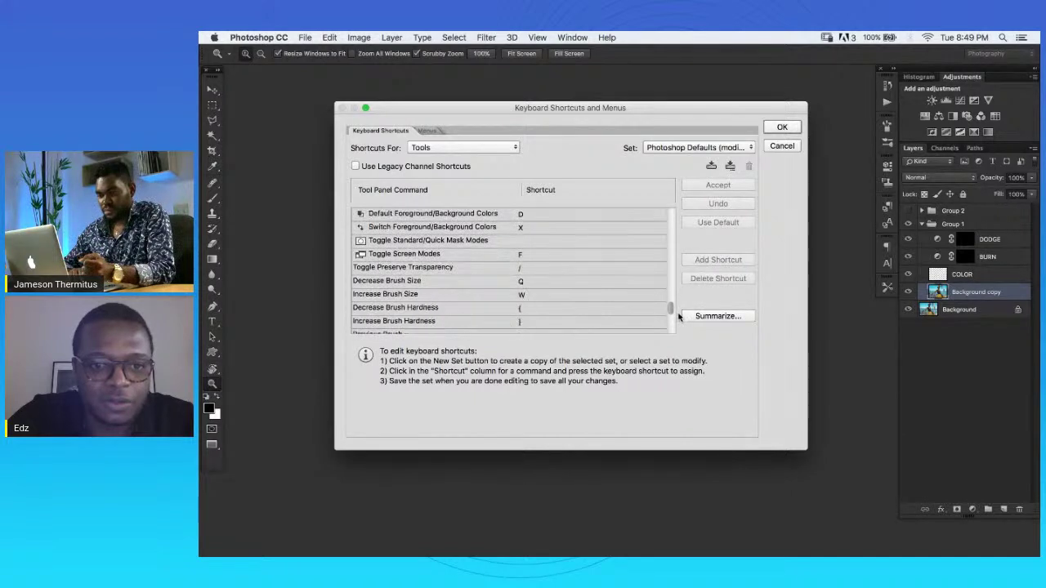
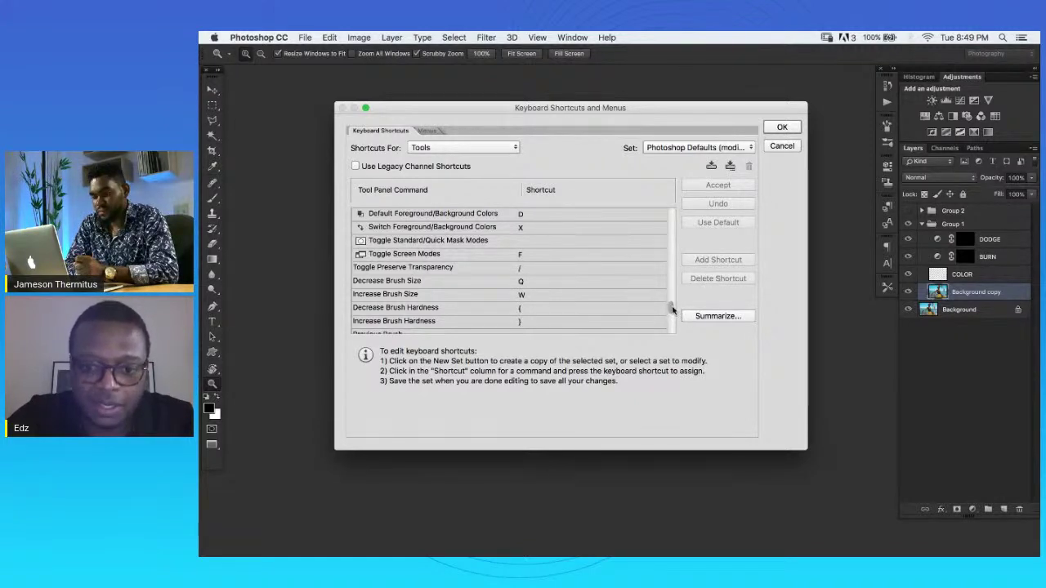
Scroll the Tools shortcuts list, then cancel the Keyboard Shortcuts dialog without saving changes.
{"action": "left_click_drag", "start_coordinate": [672, 307], "coordinate": [669, 253]}
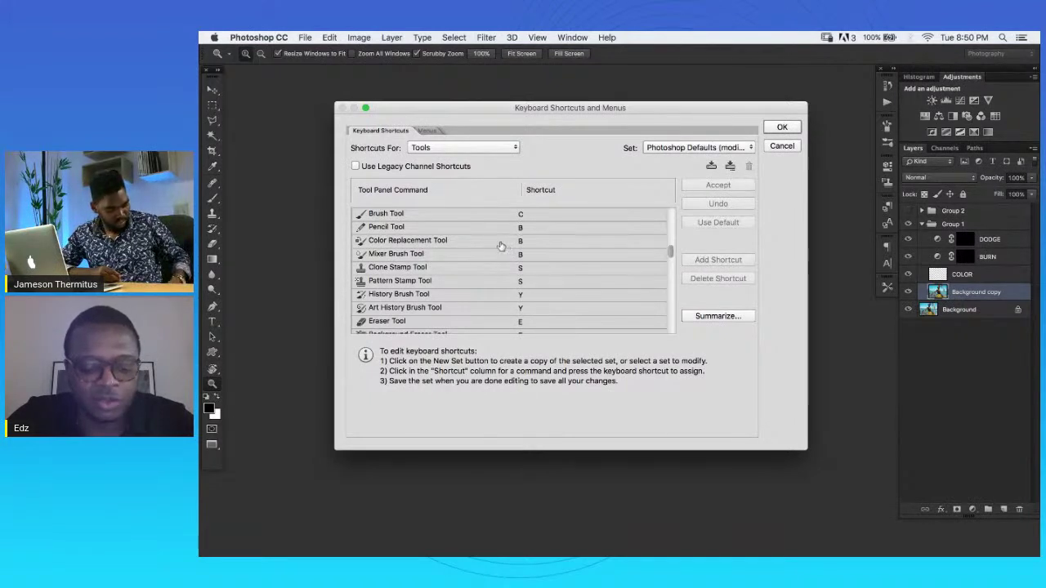
{"action": "left_click", "coordinate": [782, 147]}
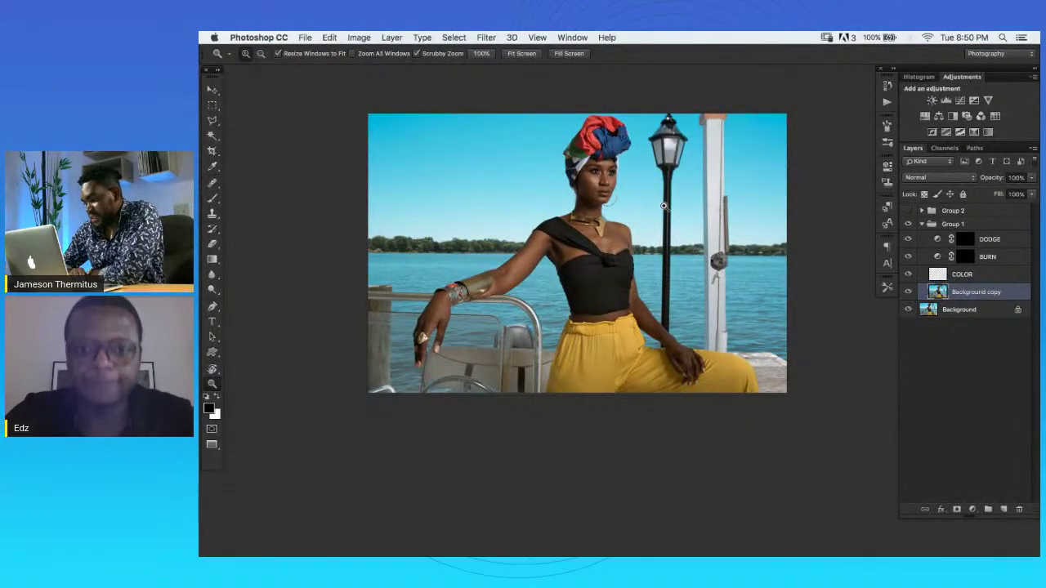
Zoom in close on the lips and chin.
{"action": "scroll", "coordinate": [656, 226], "scroll_direction": "up", "scroll_amount": 1}
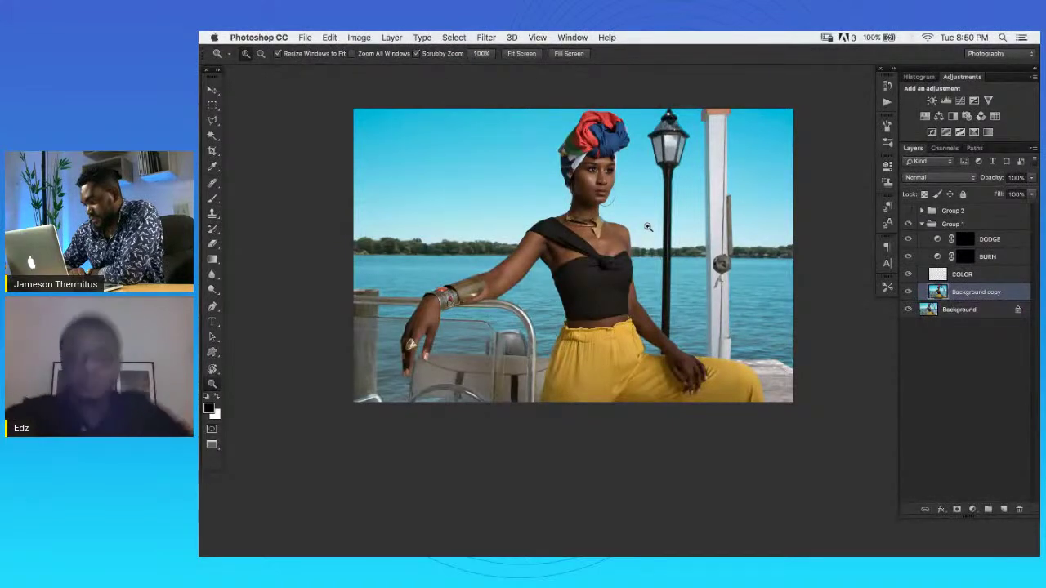
{"action": "left_click_drag", "start_coordinate": [619, 178], "coordinate": [583, 221]}
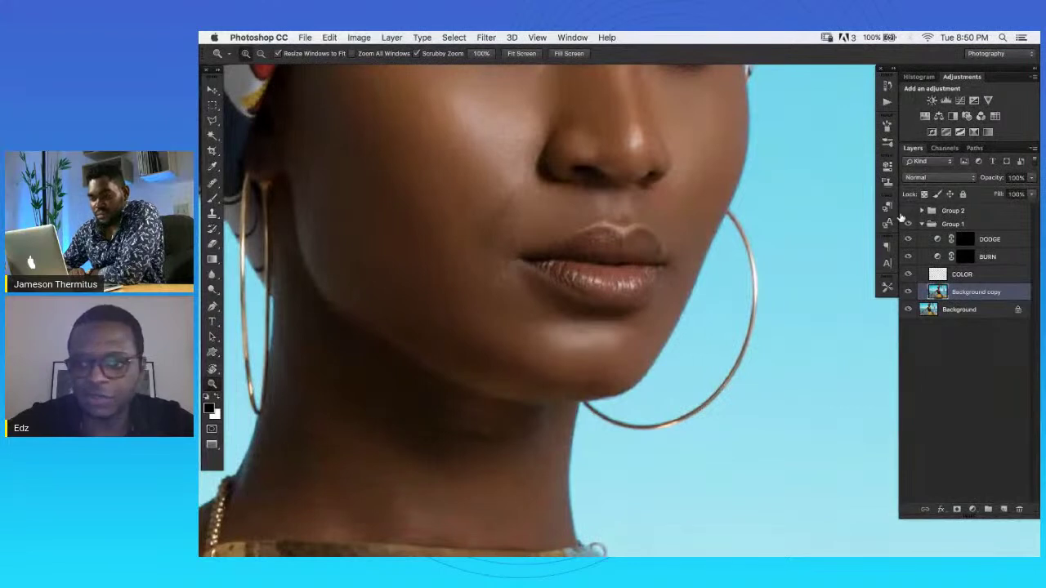
{"action": "left_click", "coordinate": [514, 253]}
Show black-and-white Group 2, inspect the DODGE and BURN masks with a white brush, then hide Group 2.
{"action": "left_click", "coordinate": [908, 210]}
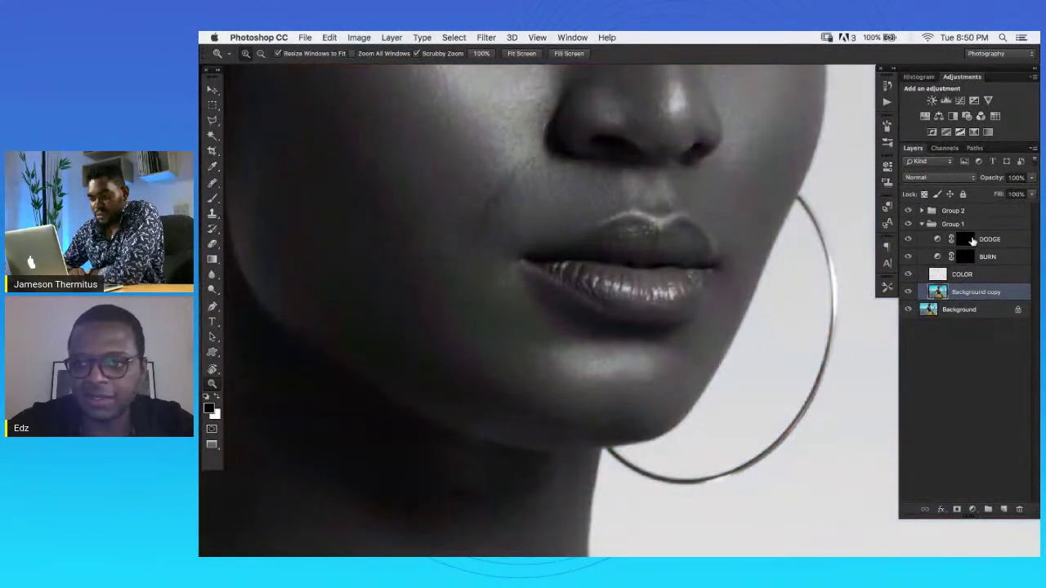
{"action": "left_click", "coordinate": [965, 239]}
{"action": "key", "text": "b"}
{"action": "key", "text": "x"}
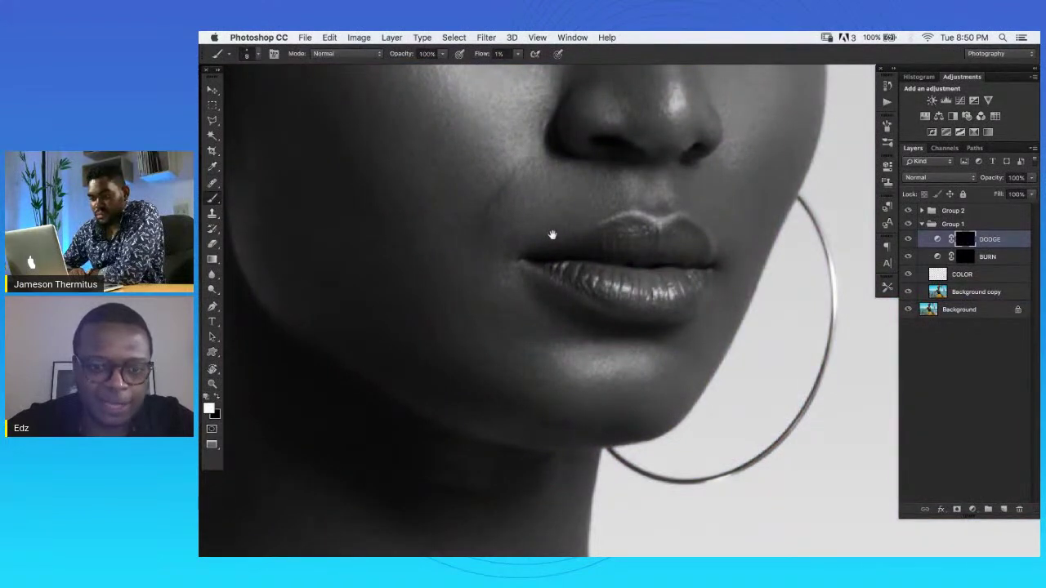
{"action": "left_click_drag", "start_coordinate": [552, 235], "coordinate": [598, 195]}
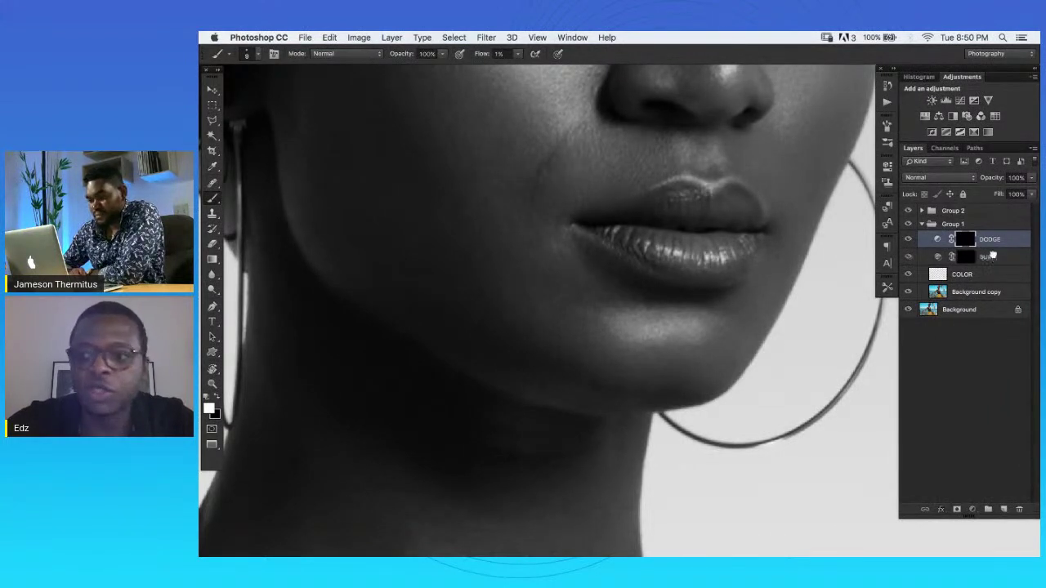
{"action": "left_click", "coordinate": [987, 258]}
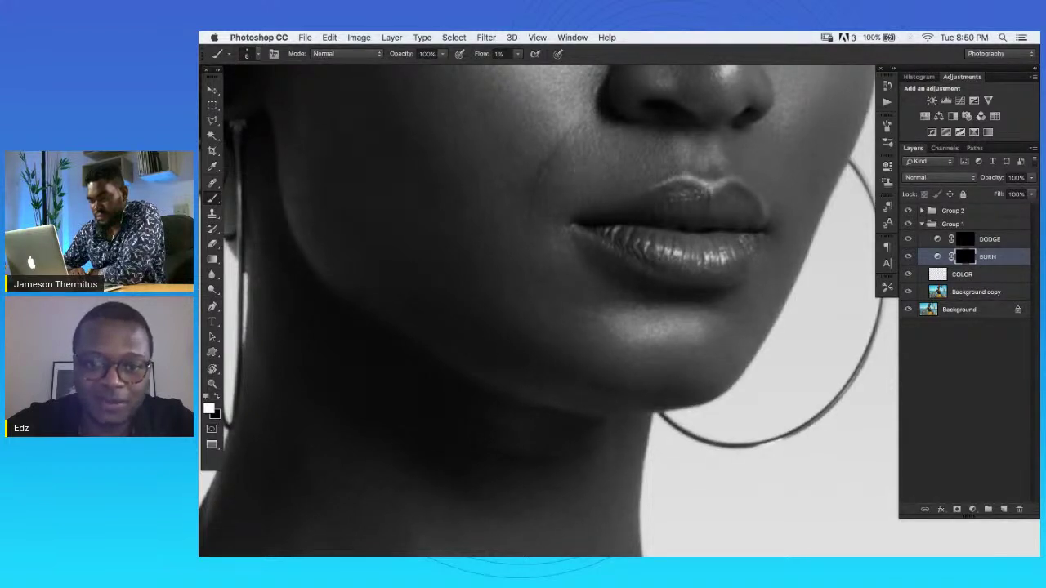
{"action": "left_click", "coordinate": [999, 240]}
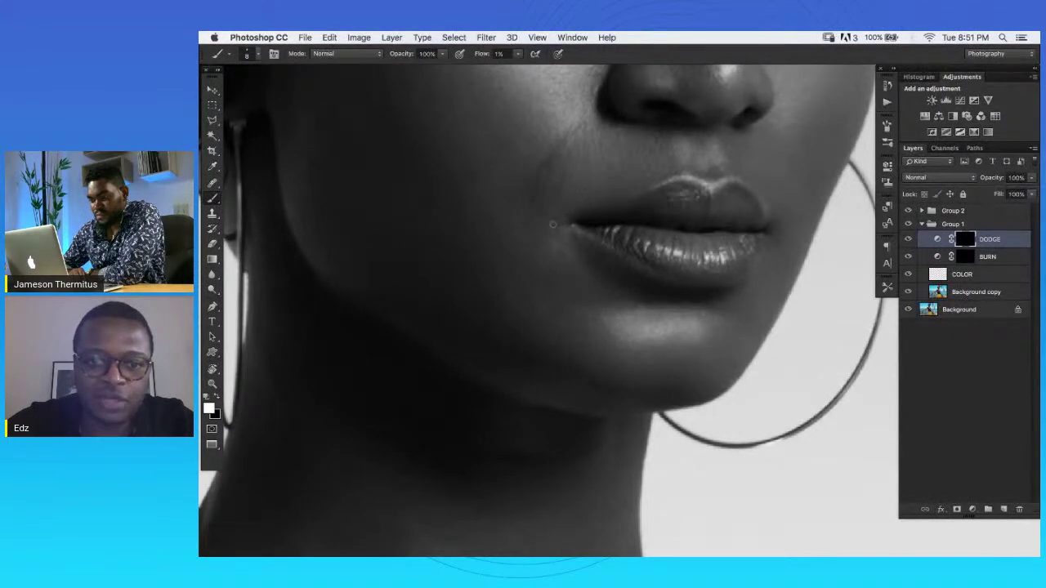
{"action": "key", "text": "z"}
{"action": "left_click", "coordinate": [908, 210]}
{"action": "left_click", "coordinate": [607, 276], "text": "alt"}
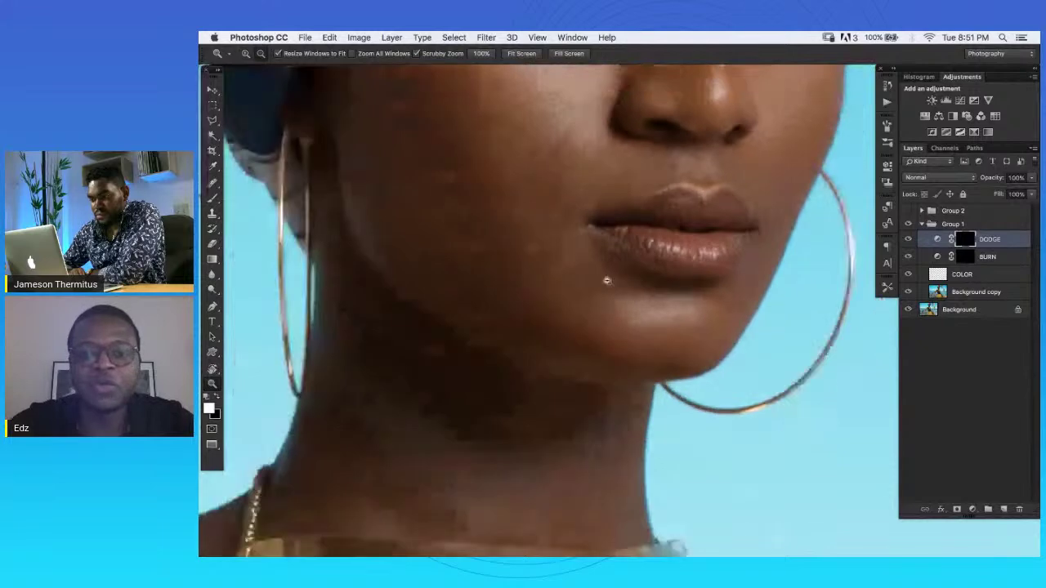
Turn on black-and-white Group 2 and shrink the brush below size 15 on the BURN layer.
{"action": "left_click", "coordinate": [600, 242], "text": "alt"}
{"action": "left_click", "coordinate": [596, 232], "text": "alt"}
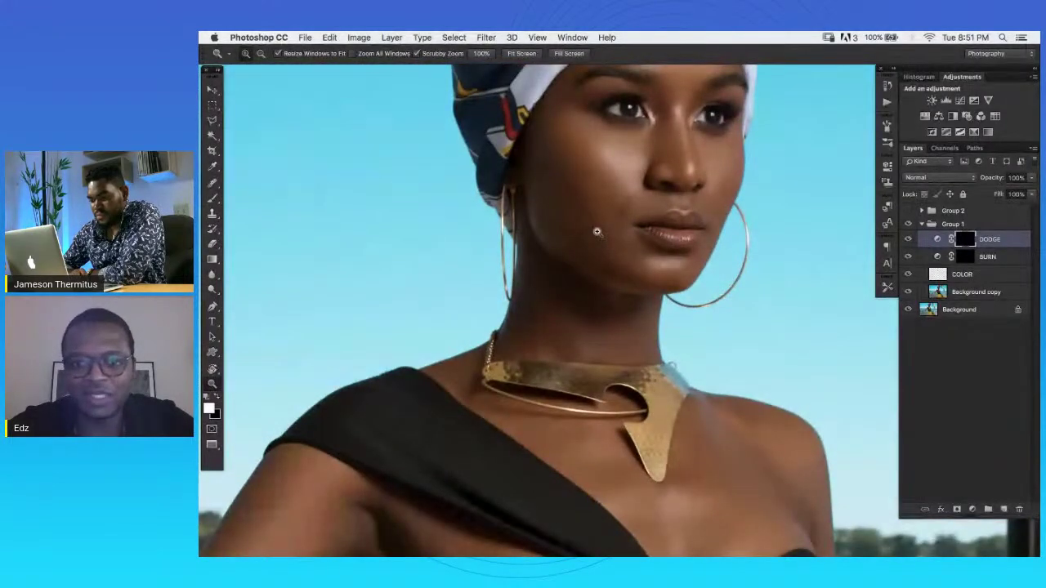
{"action": "left_click", "coordinate": [908, 211]}
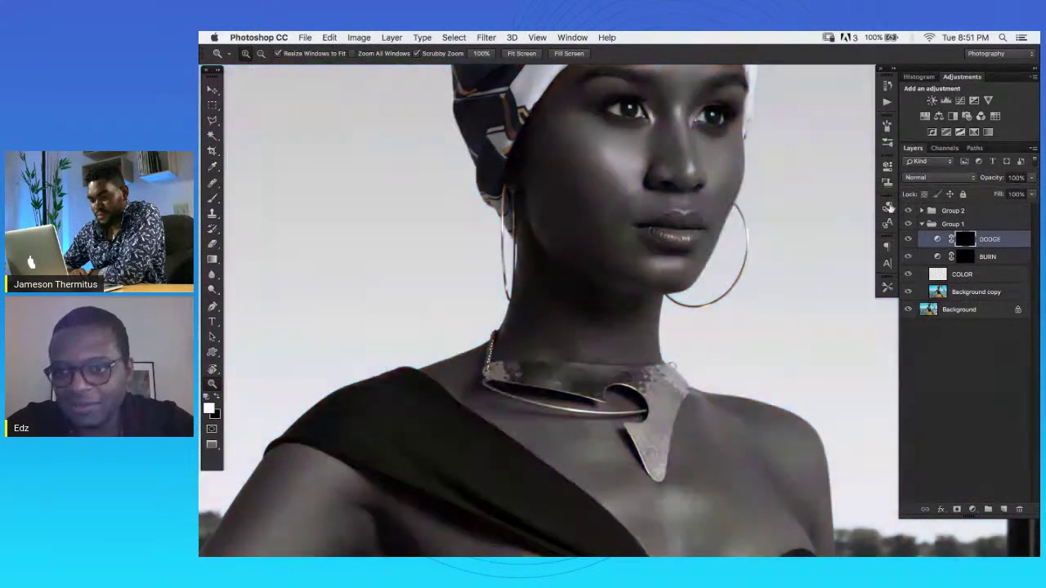
{"action": "left_click", "coordinate": [753, 156]}
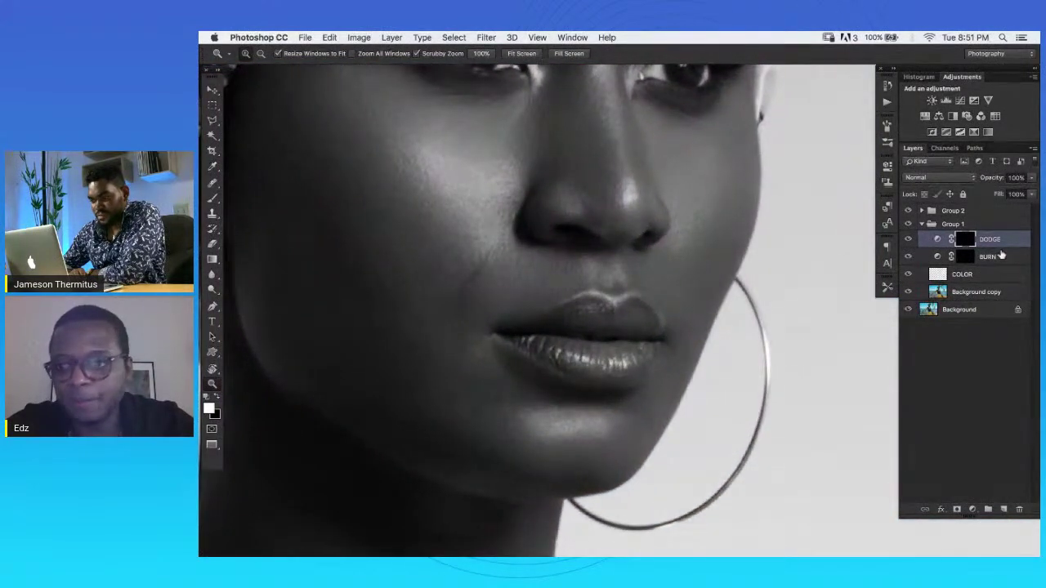
{"action": "key", "text": "b"}
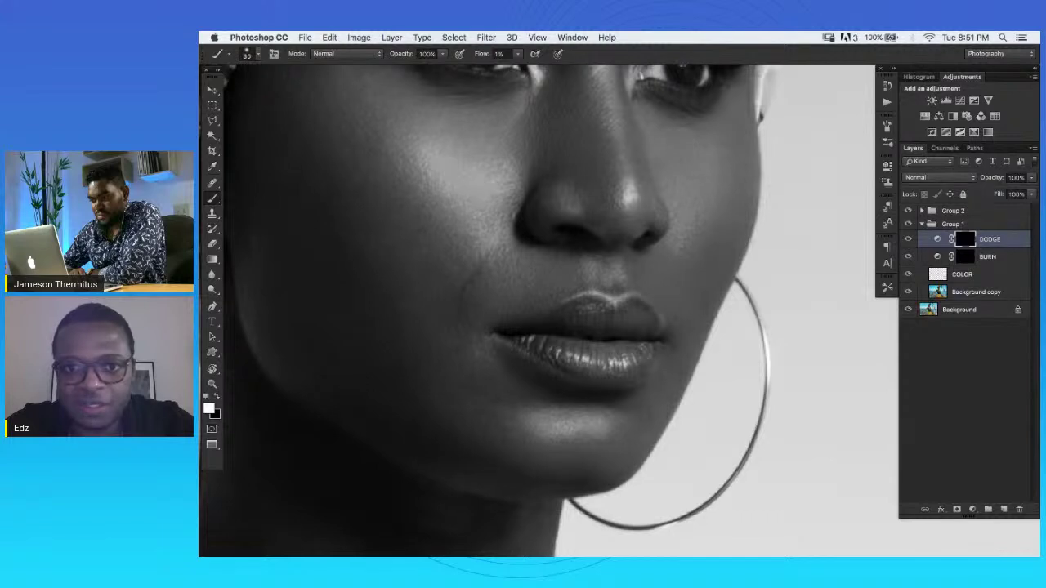
{"action": "key", "text": "bracketleft"}
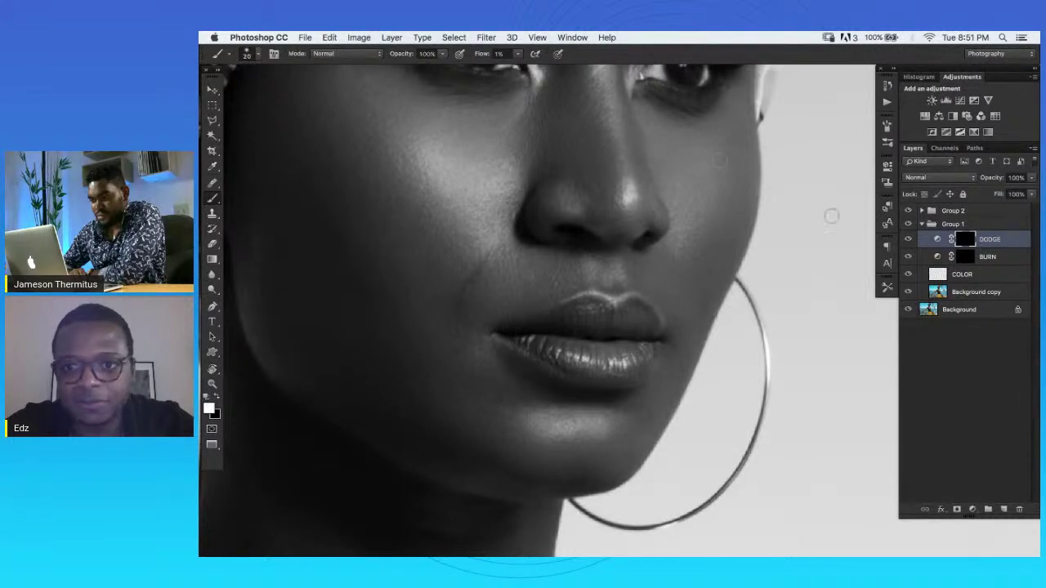
{"action": "left_click", "coordinate": [989, 257]}
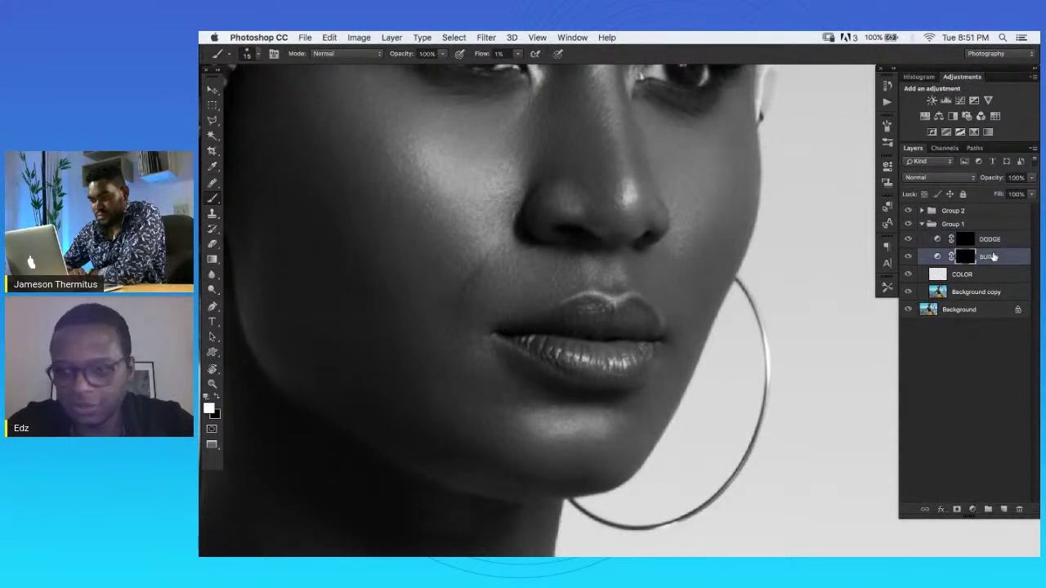
{"action": "key", "text": "bracketleft"}
{"action": "key", "text": "bracketleft"}
{"action": "key", "text": "bracketleft"}
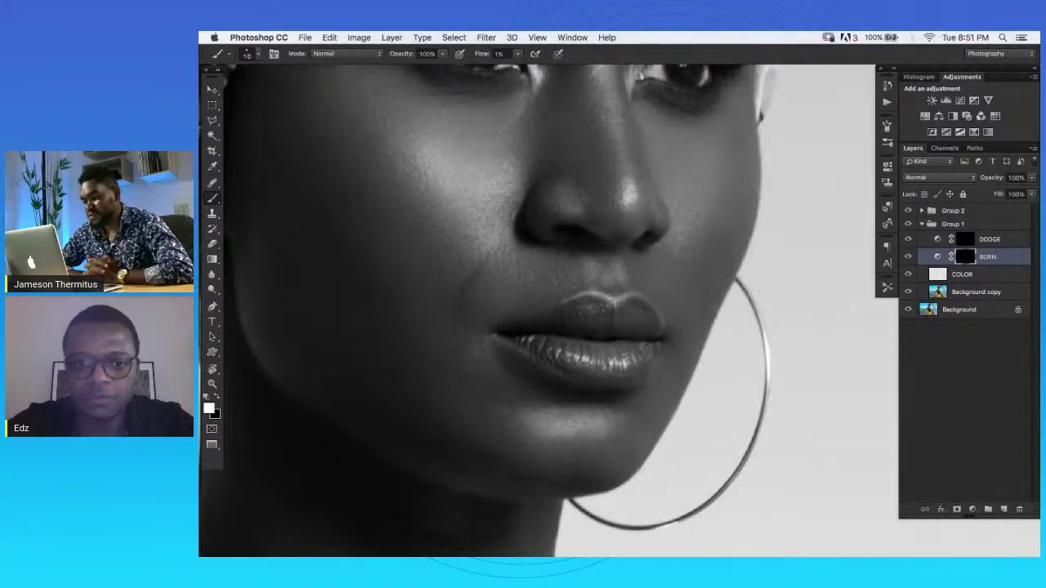
Reframe on the face, return to the DODGE layer, and hide Group 2 to see colour.
{"action": "key", "text": "z"}
{"action": "left_click", "coordinate": [661, 367], "text": "alt"}
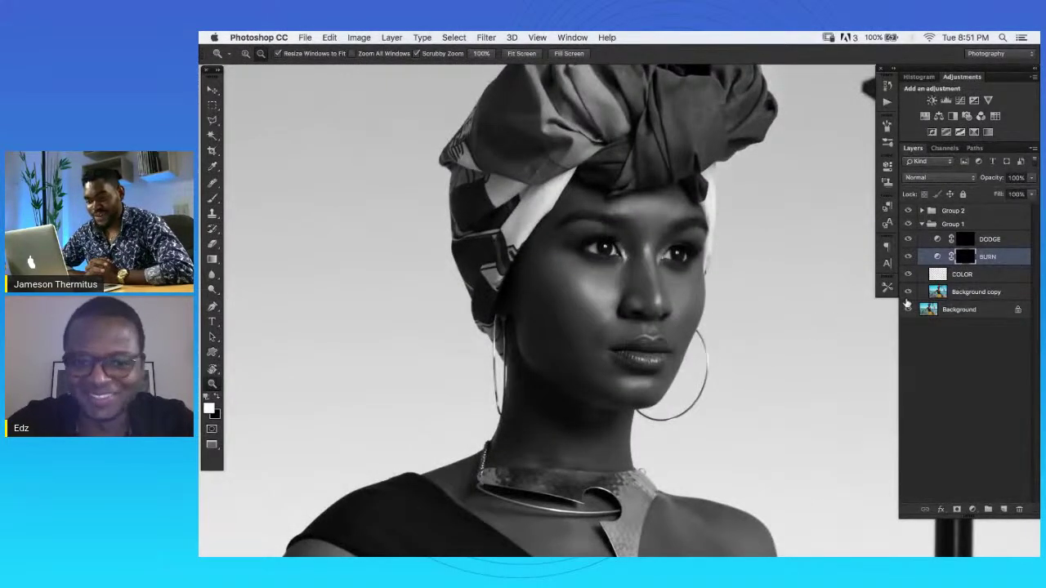
{"action": "left_click_drag", "start_coordinate": [578, 279], "coordinate": [621, 273]}
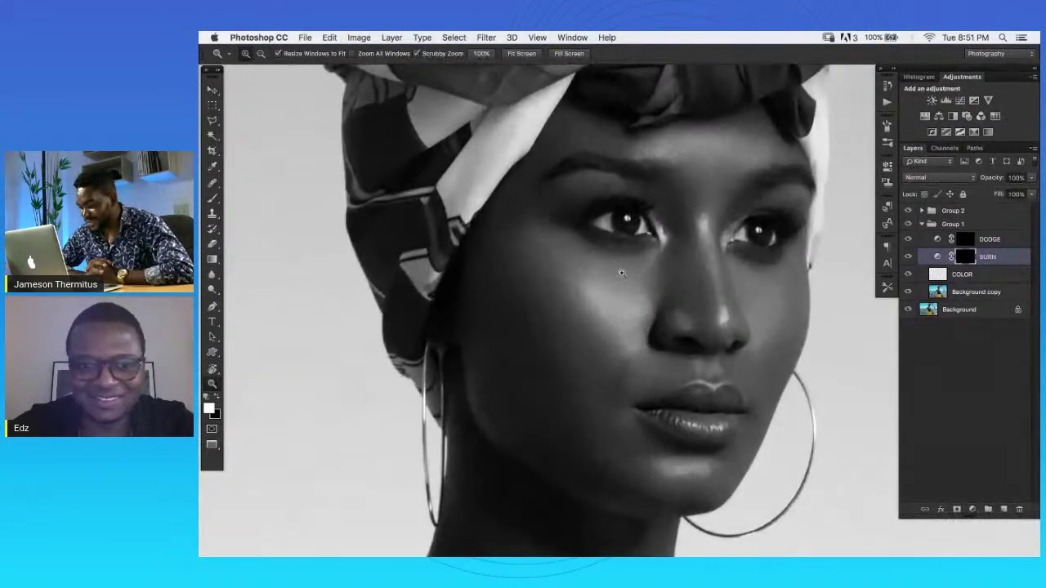
{"action": "left_click", "coordinate": [1023, 239]}
{"action": "key", "text": "b"}
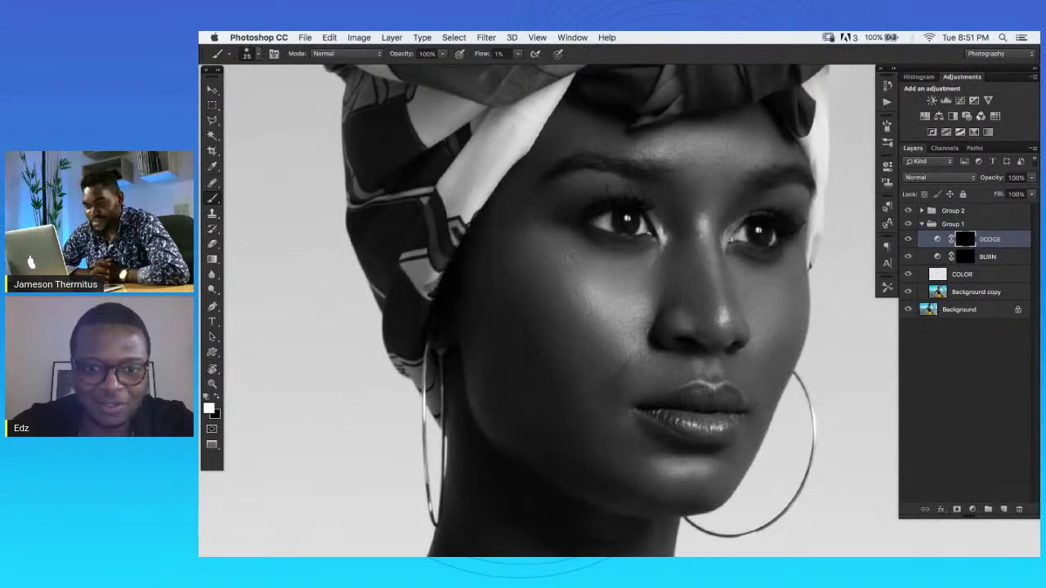
{"action": "left_click", "coordinate": [908, 211]}
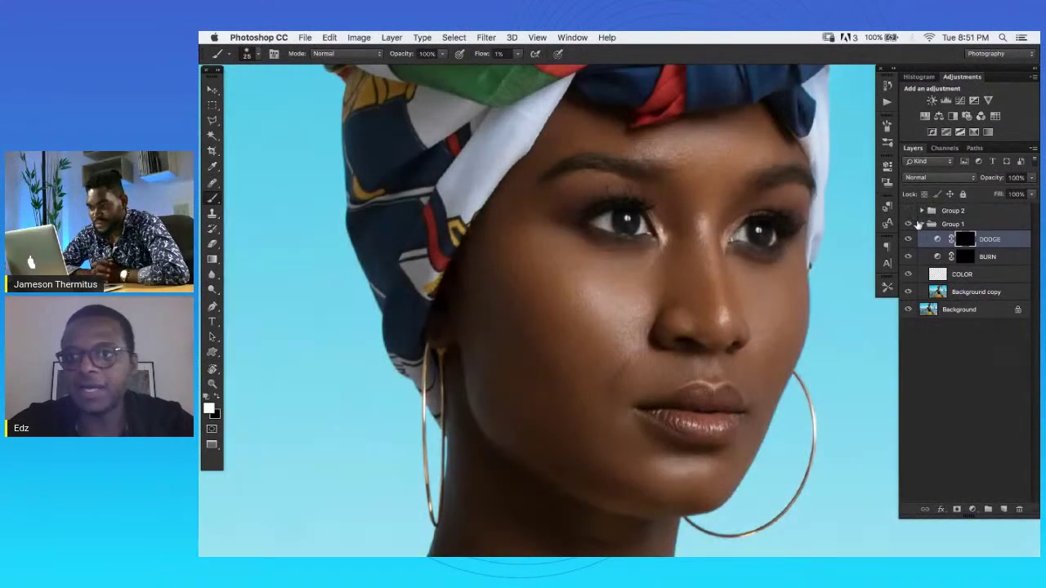
{"action": "left_click", "coordinate": [989, 276]}
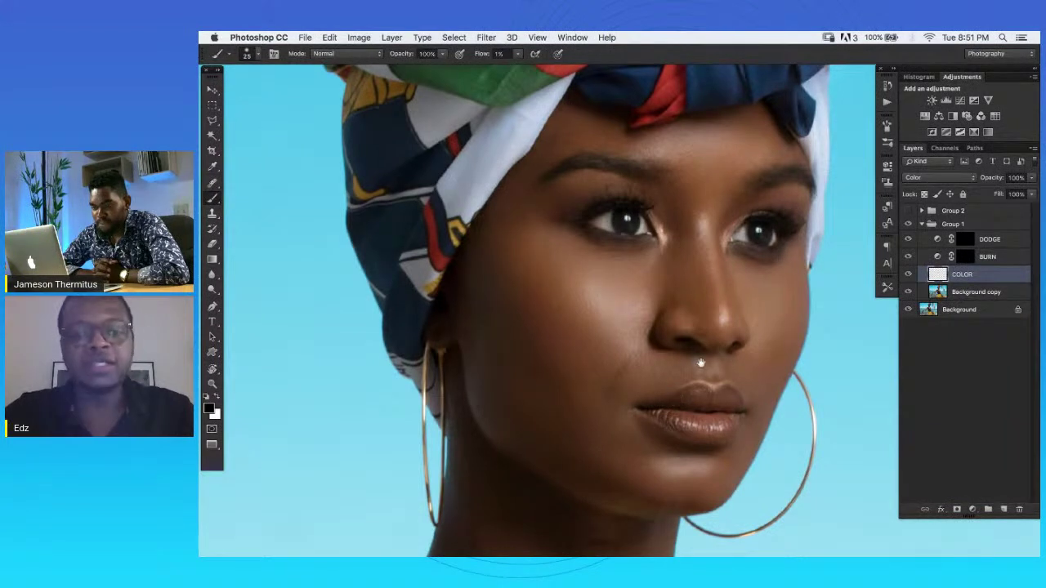
Set the brush flow to 3% and swap the foreground and background colours.
{"action": "left_click_drag", "start_coordinate": [692, 381], "coordinate": [719, 242]}
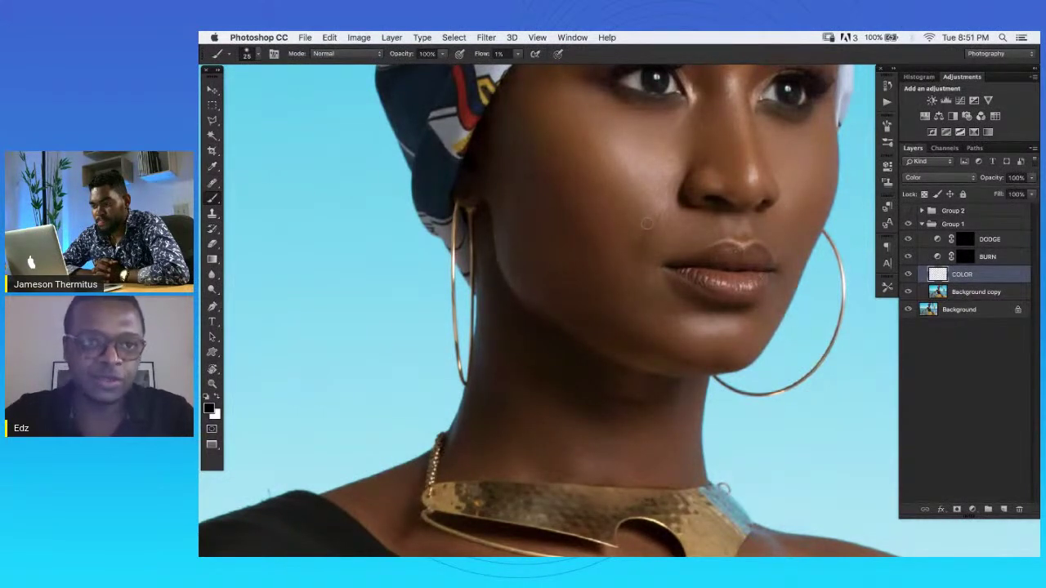
{"action": "left_click", "coordinate": [498, 53]}
{"action": "type", "text": "3"}
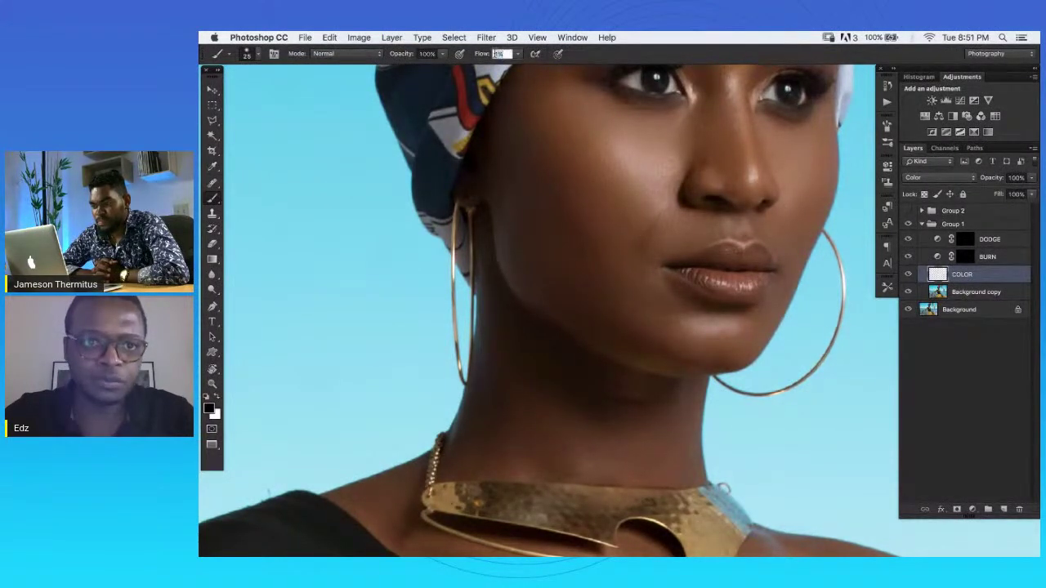
{"action": "key", "text": "Return"}
{"action": "key", "text": "x"}
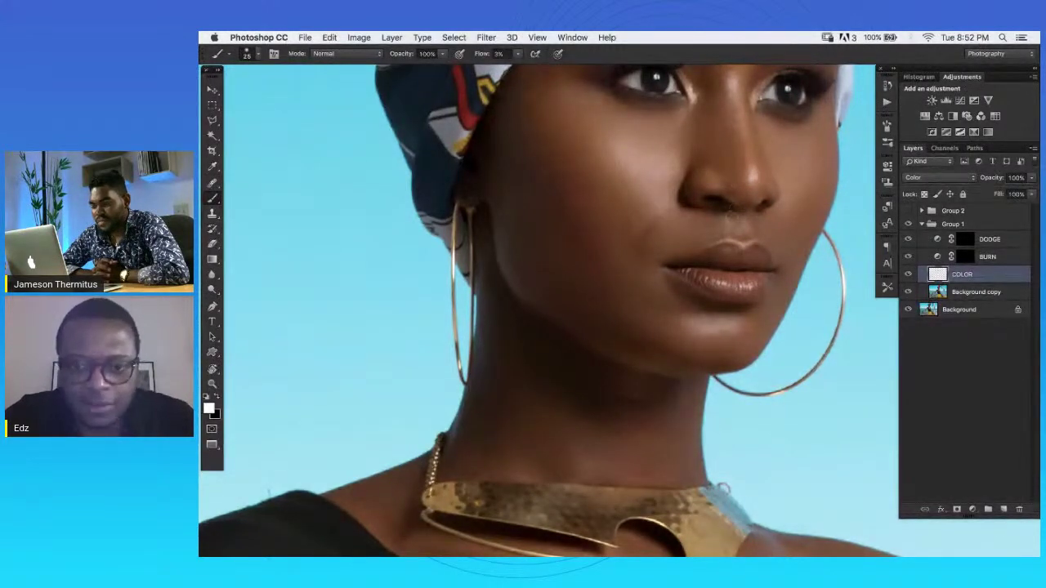
Sample the brown skin tone from the nose, enlarge the brush to 40, and compare the COLOR layer on and off.
{"action": "key", "text": "z"}
{"action": "left_click", "coordinate": [761, 175], "text": "alt"}
{"action": "left_click", "coordinate": [747, 175], "text": "alt"}
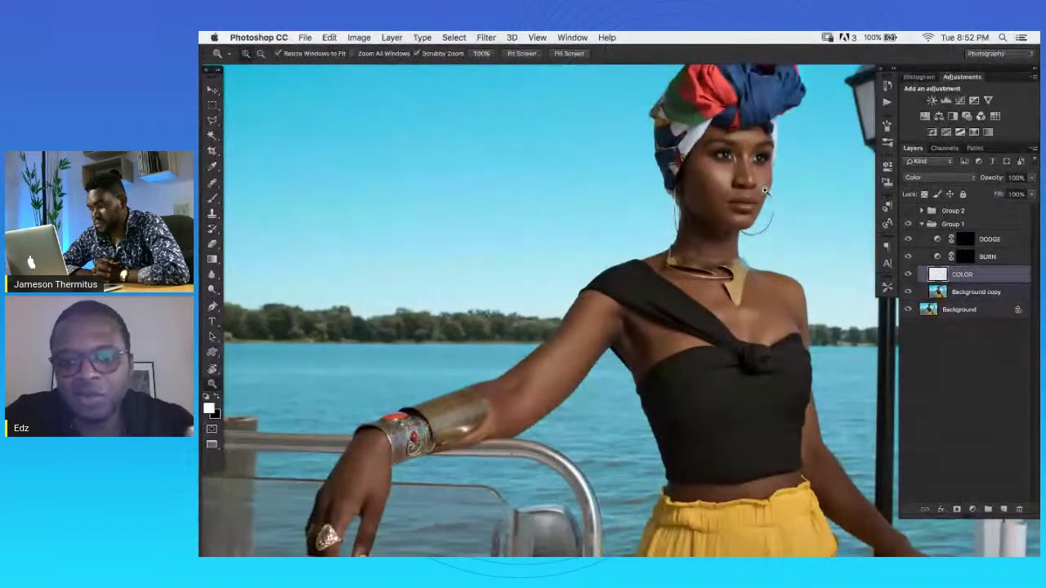
{"action": "left_click_drag", "start_coordinate": [747, 178], "coordinate": [788, 178]}
{"action": "key", "text": "b"}
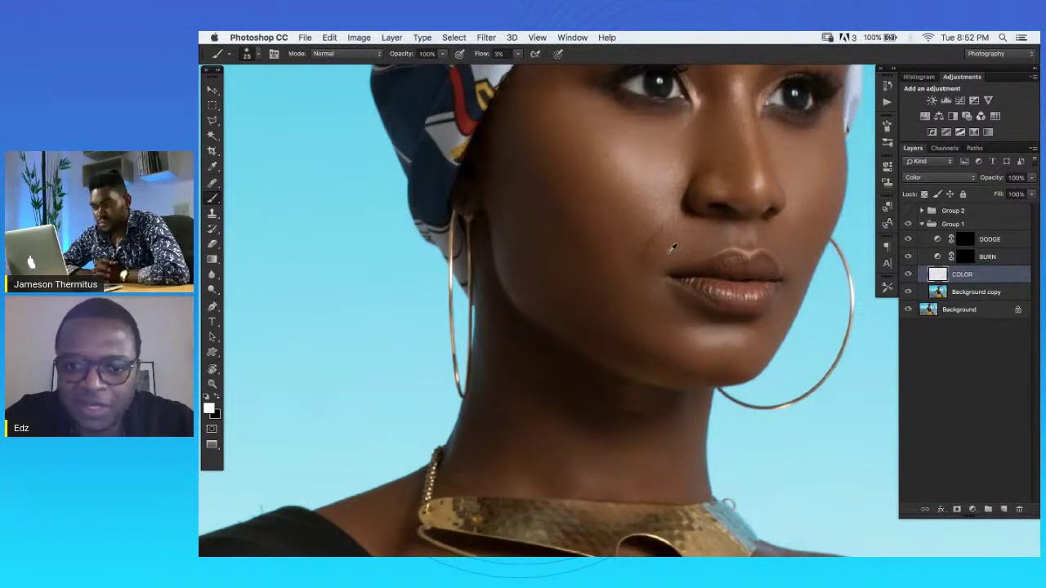
{"action": "left_click", "coordinate": [744, 168], "text": "alt"}
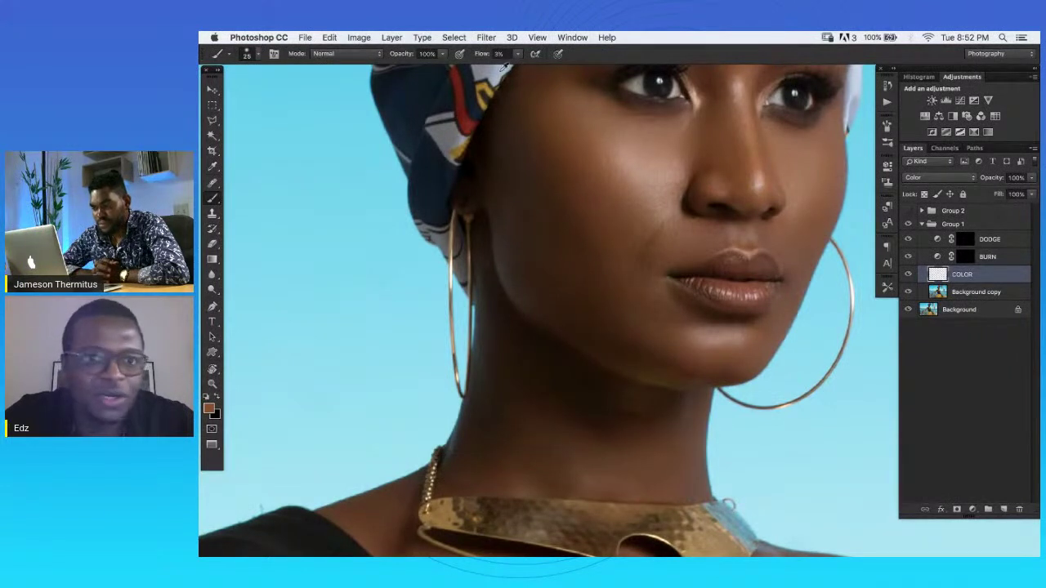
{"action": "key", "text": "bracketright"}
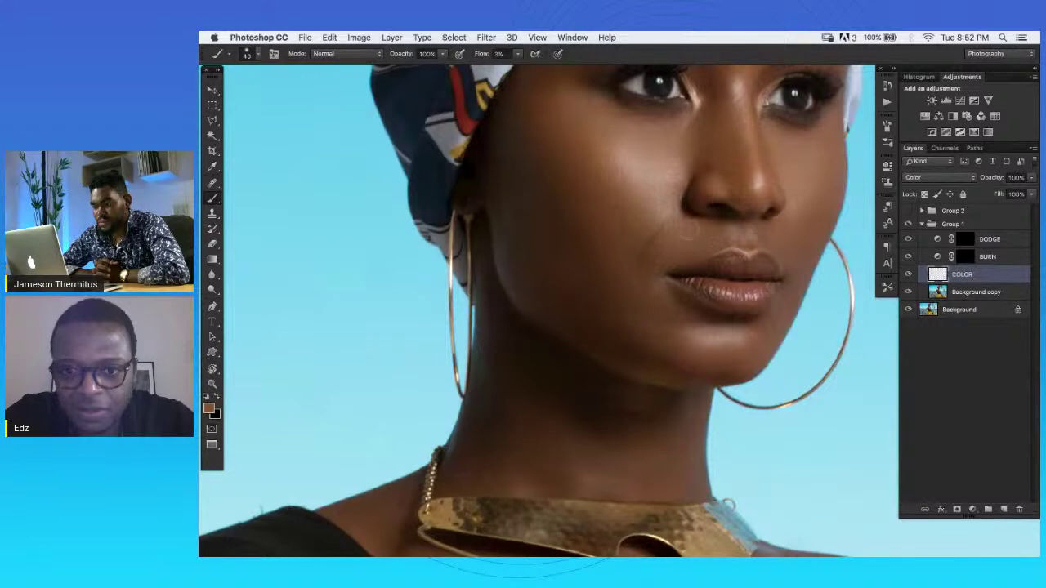
{"action": "left_click", "coordinate": [908, 274]}
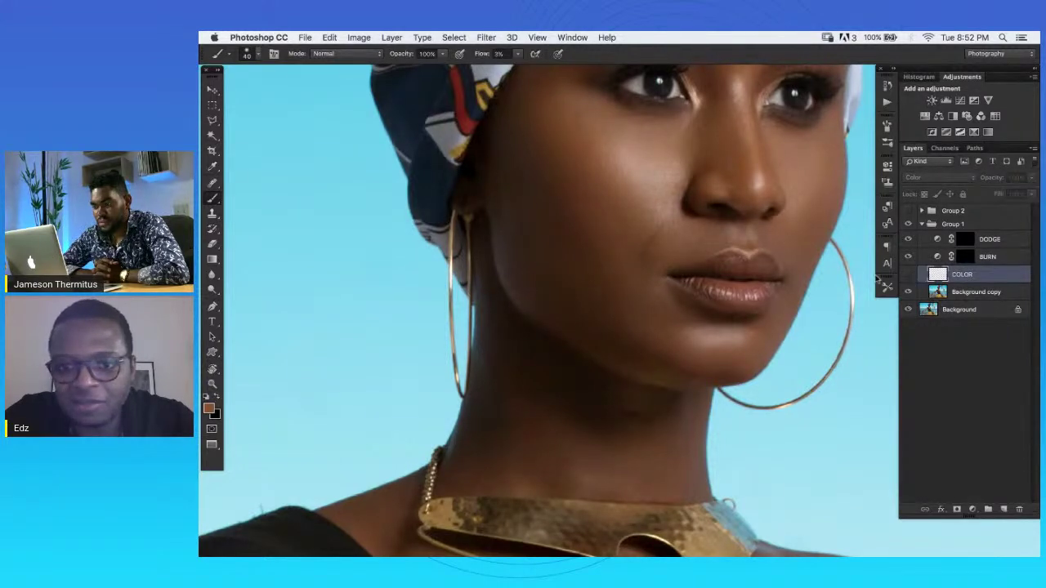
{"action": "key", "text": "z"}
{"action": "left_click", "coordinate": [744, 233]}
{"action": "left_click", "coordinate": [907, 274]}
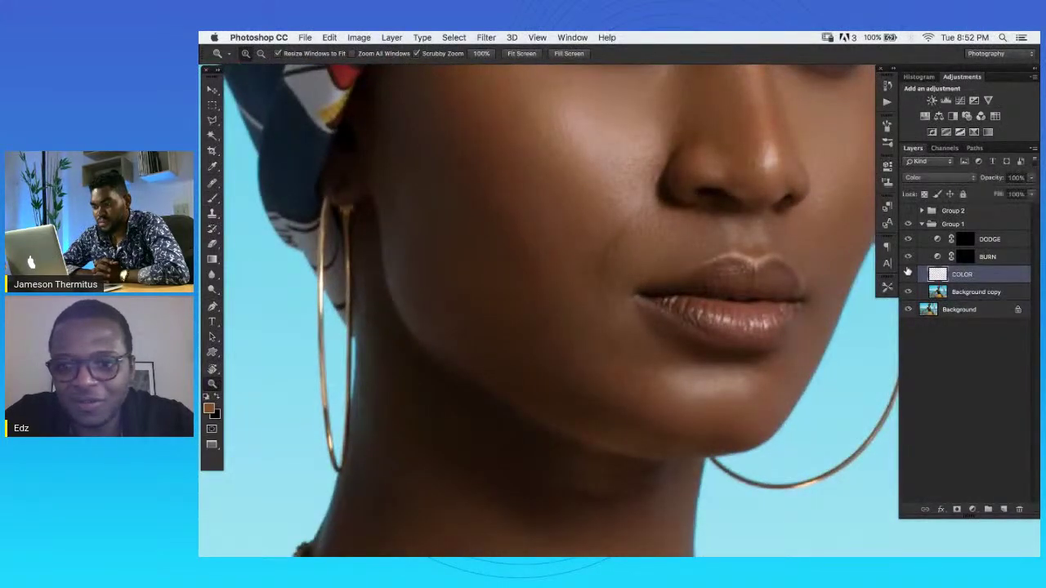
Toggle the COLOR layer to compare, then move it above DODGE and BURN in Group 1.
{"action": "left_click", "coordinate": [907, 274]}
{"action": "left_click", "coordinate": [907, 275]}
{"action": "left_click_drag", "start_coordinate": [1021, 273], "coordinate": [1018, 239]}
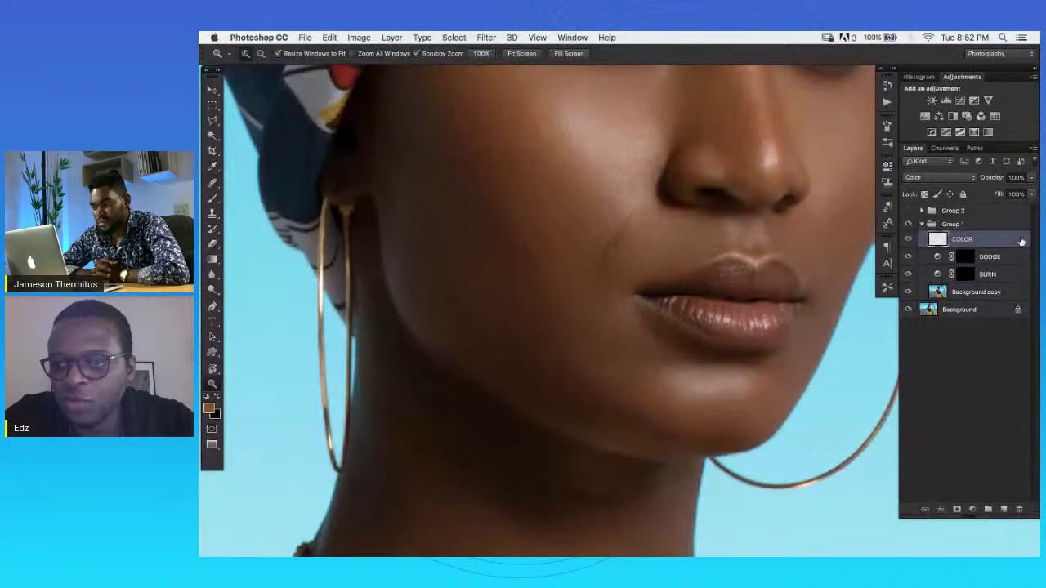
{"action": "key", "text": "b"}
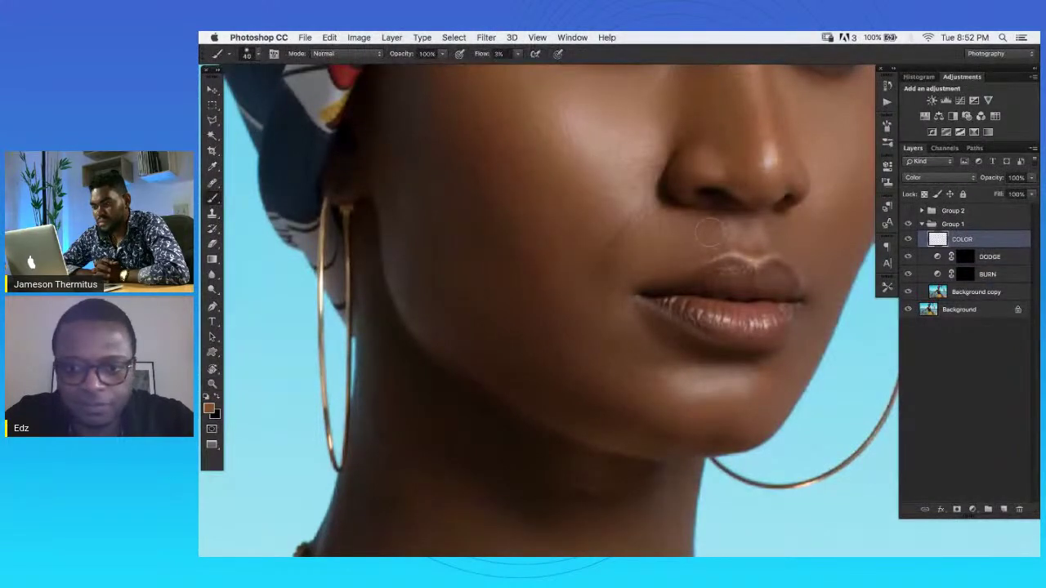
{"action": "key", "text": "bracketleft"}
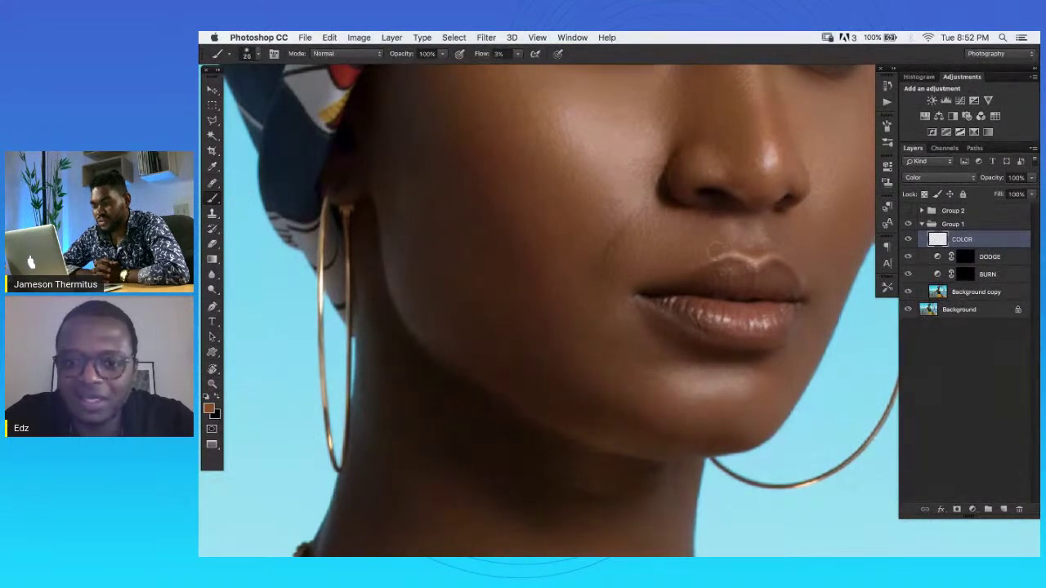
{"action": "key", "text": "bracketleft"}
{"action": "scroll", "coordinate": [656, 262], "scroll_direction": "down", "scroll_amount": 4}
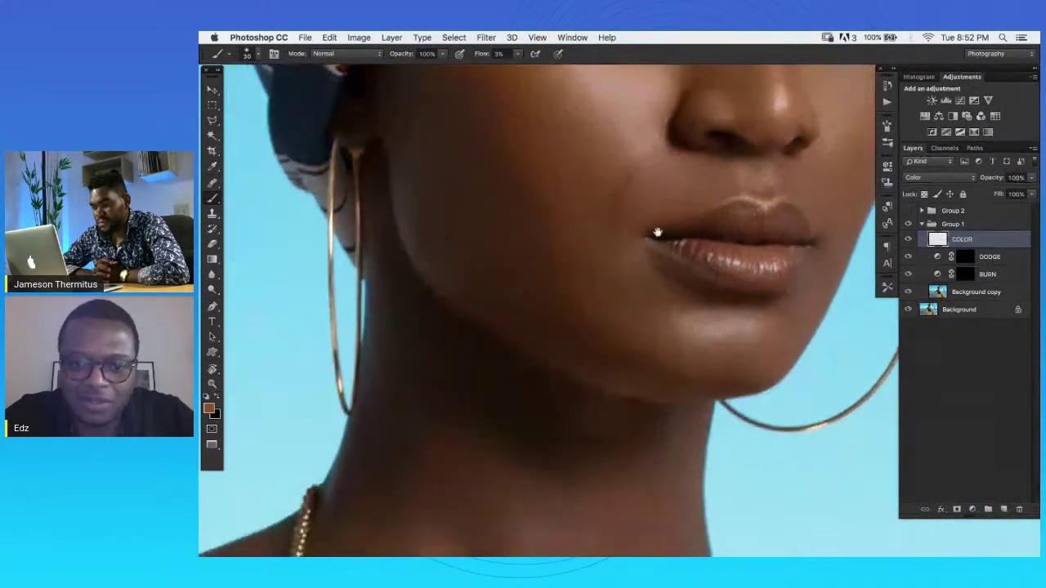
{"action": "key", "text": "bracketright"}
{"action": "key", "text": "bracketright"}
Paint soft 3% flow colour over the lips and chin with brush sizes 20 to 30.
{"action": "key", "text": "z"}
{"action": "left_click", "coordinate": [708, 209], "text": "alt"}
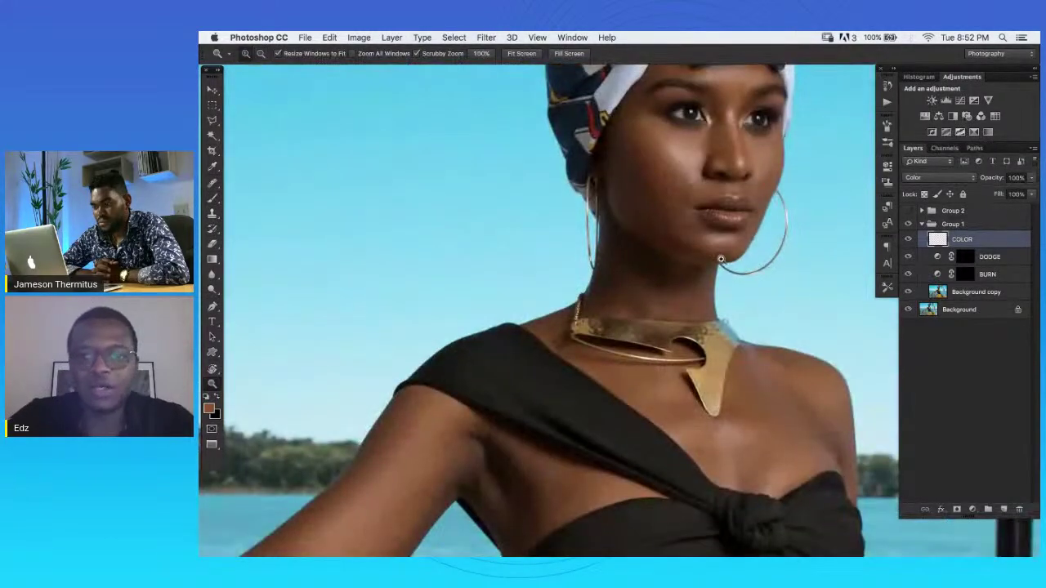
{"action": "left_click_drag", "start_coordinate": [724, 237], "coordinate": [768, 195]}
{"action": "key", "text": "b"}
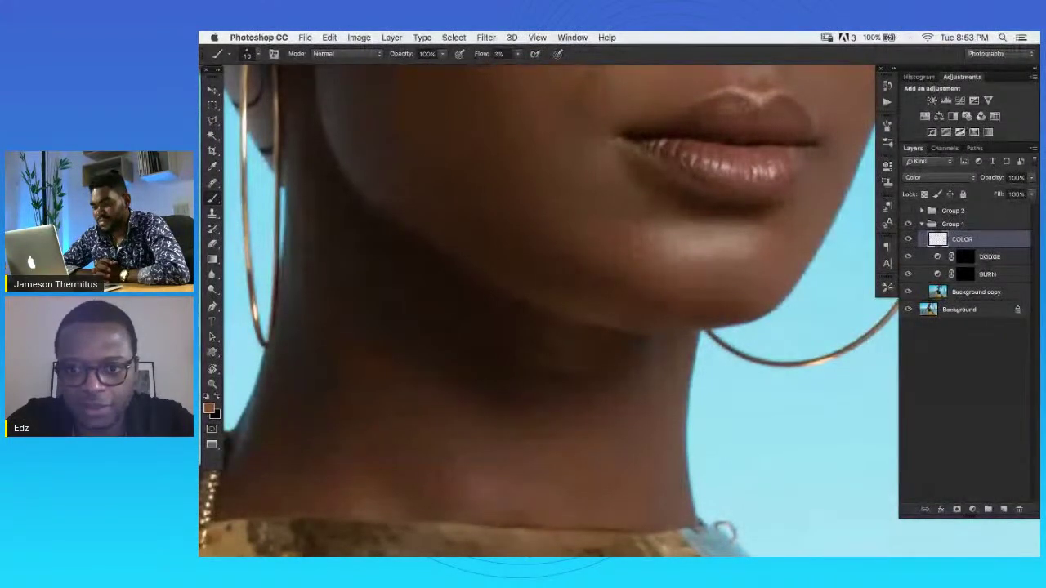
{"action": "key", "text": "bracketright"}
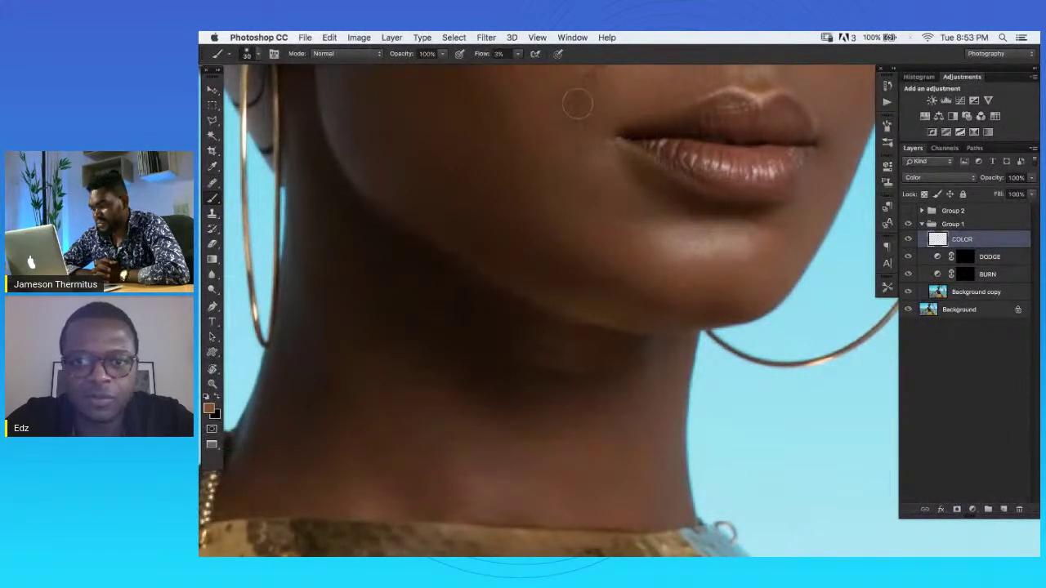
{"action": "scroll", "coordinate": [591, 196], "scroll_direction": "up", "scroll_amount": 5}
{"action": "key", "text": "bracketleft"}
{"action": "scroll", "coordinate": [653, 229], "scroll_direction": "right", "scroll_amount": 5}
{"action": "key", "text": "bracketright"}
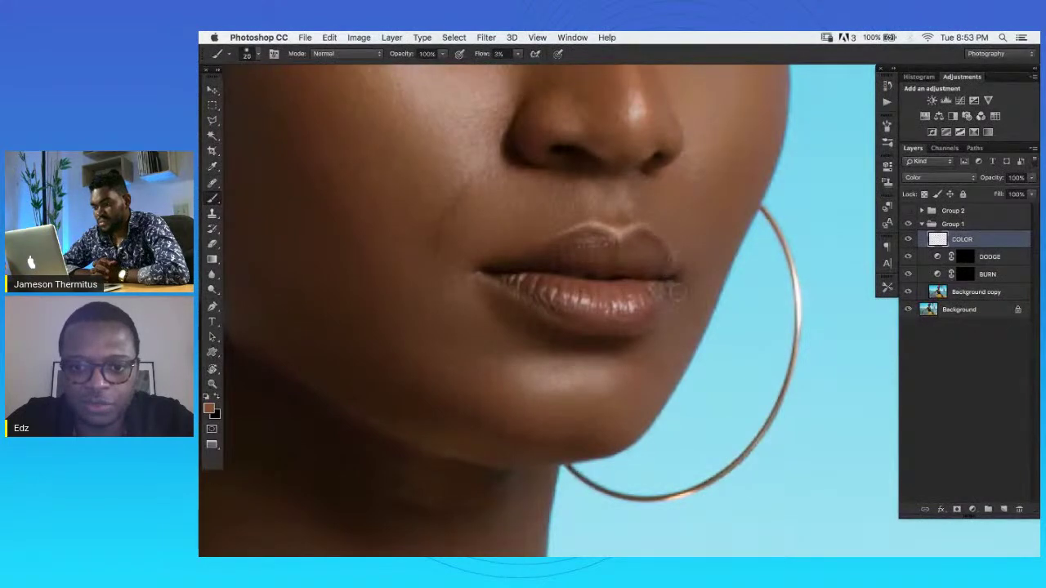
Extend the colour painting down the neck, enlarging the brush to 40.
{"action": "left_click_drag", "start_coordinate": [591, 354], "coordinate": [747, 217]}
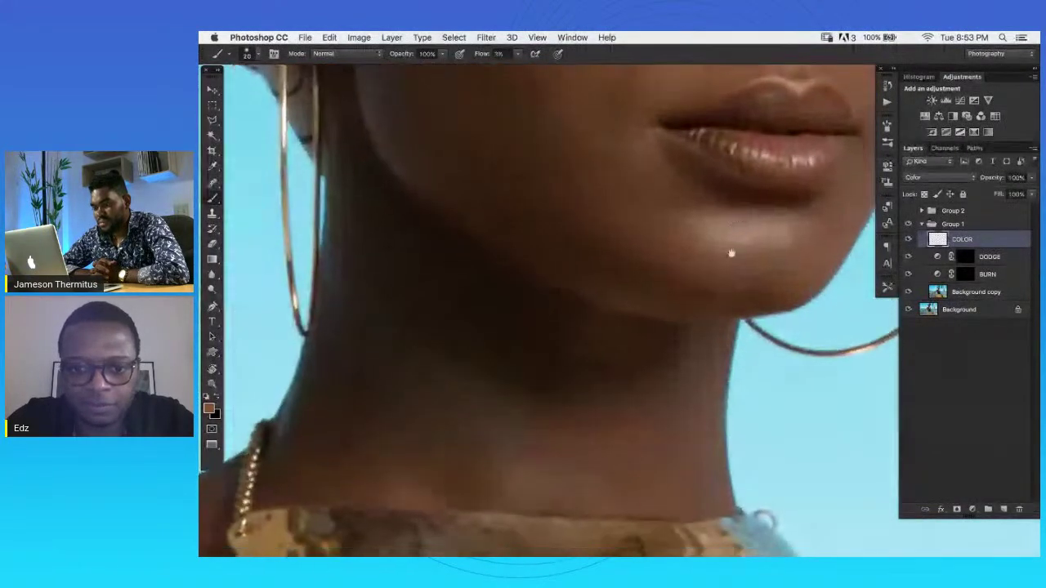
{"action": "key", "text": "bracketright"}
{"action": "key", "text": "bracketright"}
{"action": "key", "text": "bracketright"}
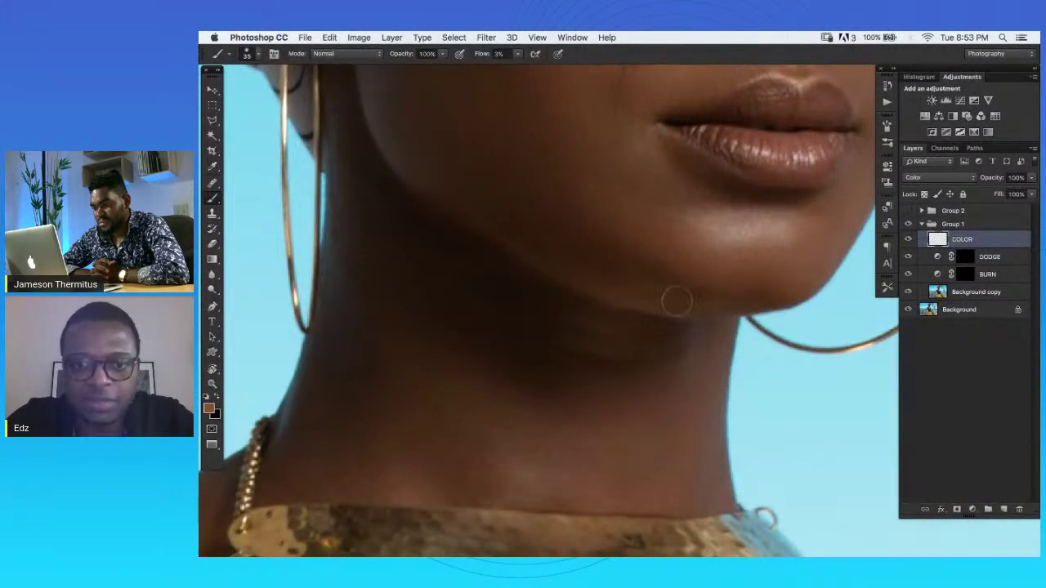
{"action": "scroll", "coordinate": [645, 369], "scroll_direction": "up", "scroll_amount": 5}
{"action": "key", "text": "bracketright"}
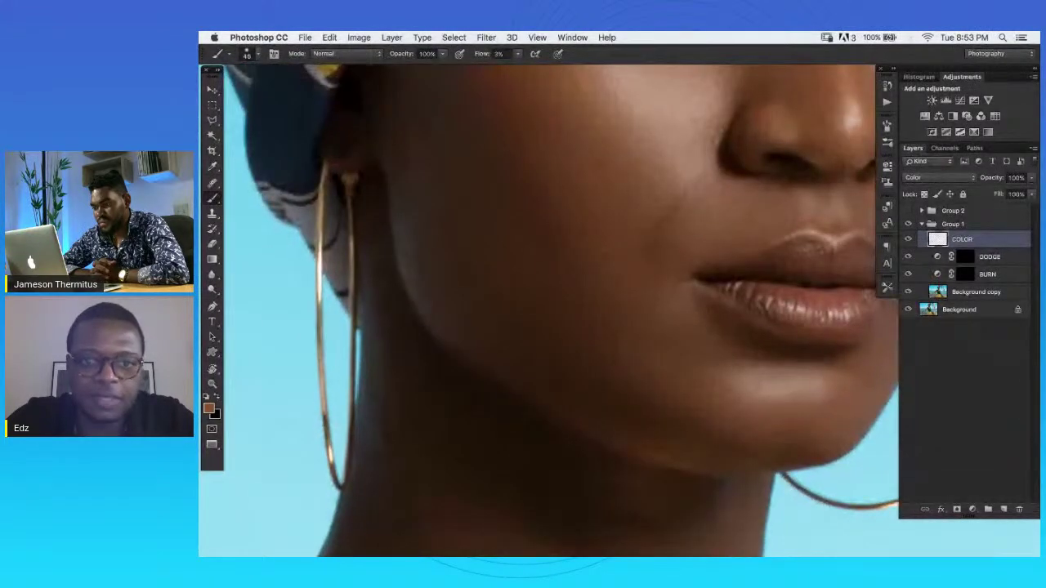
{"action": "key", "text": "z"}
{"action": "key", "text": "super+0"}
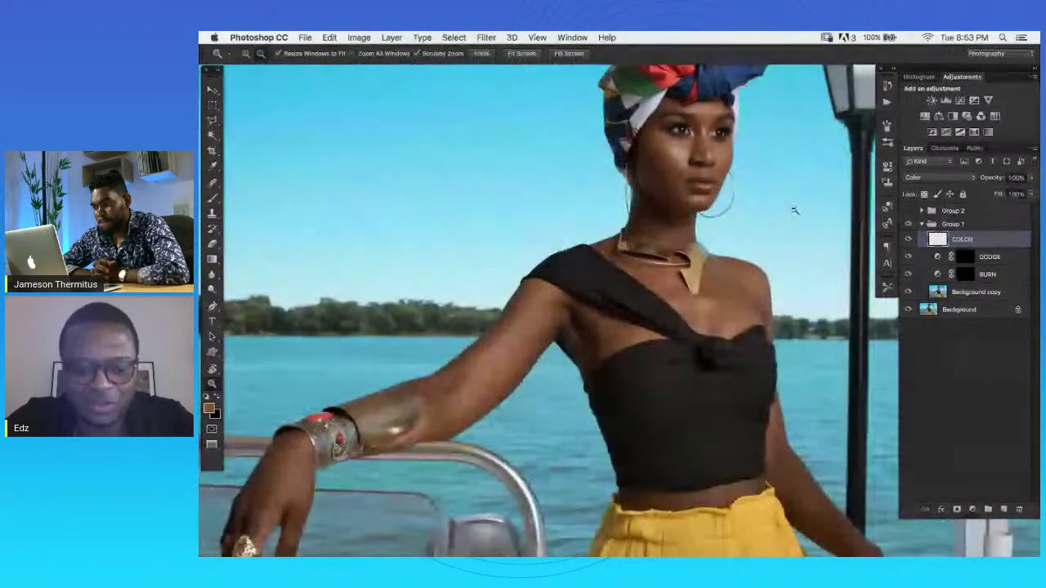
{"action": "left_click", "coordinate": [731, 177]}
Paint even brown skin tone over the cheeks and eyes with a brush sized 80 down to 45.
{"action": "key", "text": "b"}
{"action": "key", "text": "bracketright"}
{"action": "scroll", "coordinate": [545, 311], "scroll_direction": "up", "scroll_amount": 3}
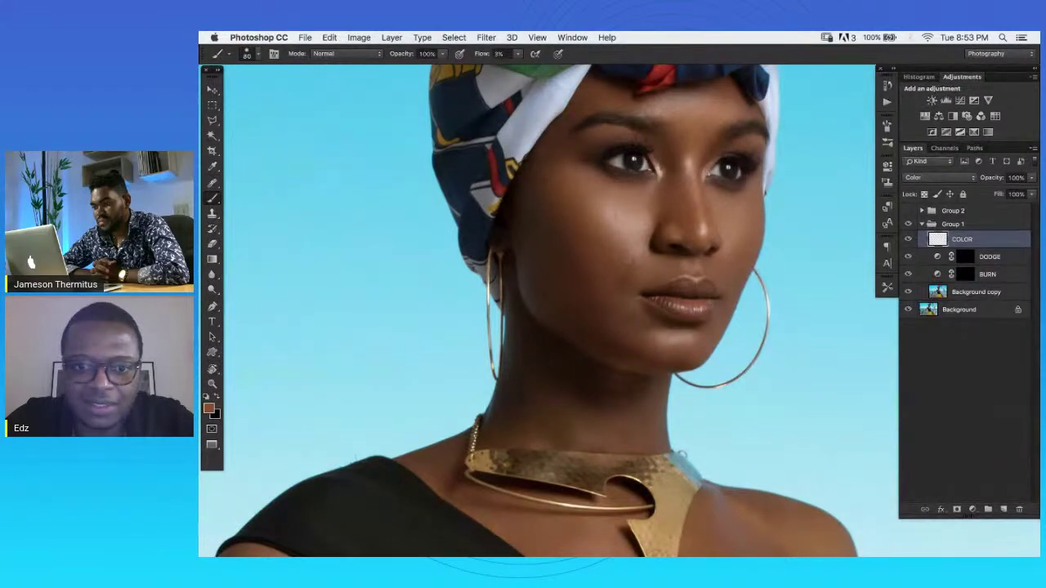
{"action": "left_click_drag", "start_coordinate": [645, 176], "coordinate": [633, 178]}
{"action": "key", "text": "bracketright"}
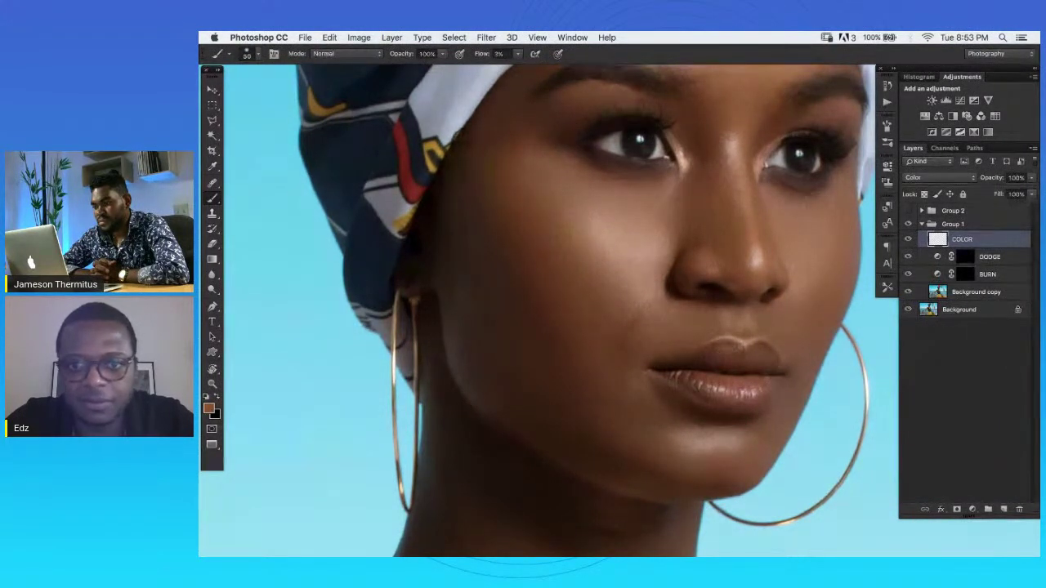
{"action": "key", "text": "bracketleft"}
{"action": "left_click_drag", "start_coordinate": [758, 183], "coordinate": [740, 298]}
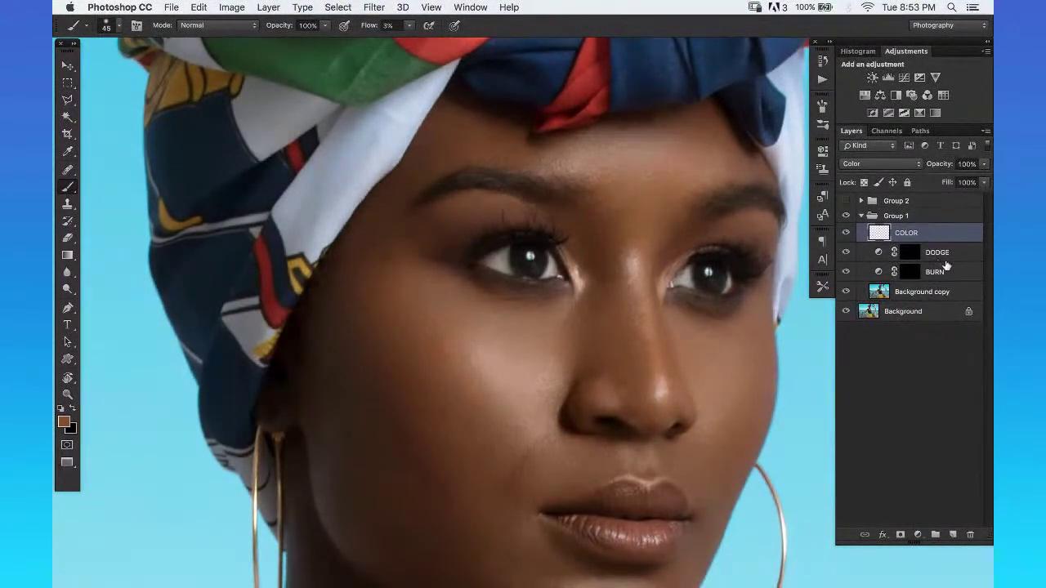
On the BURN layer, darken the outer right eyebrow with a size 25 brush and hide Group 2.
{"action": "left_click", "coordinate": [939, 272]}
{"action": "key", "text": "bracketleft"}
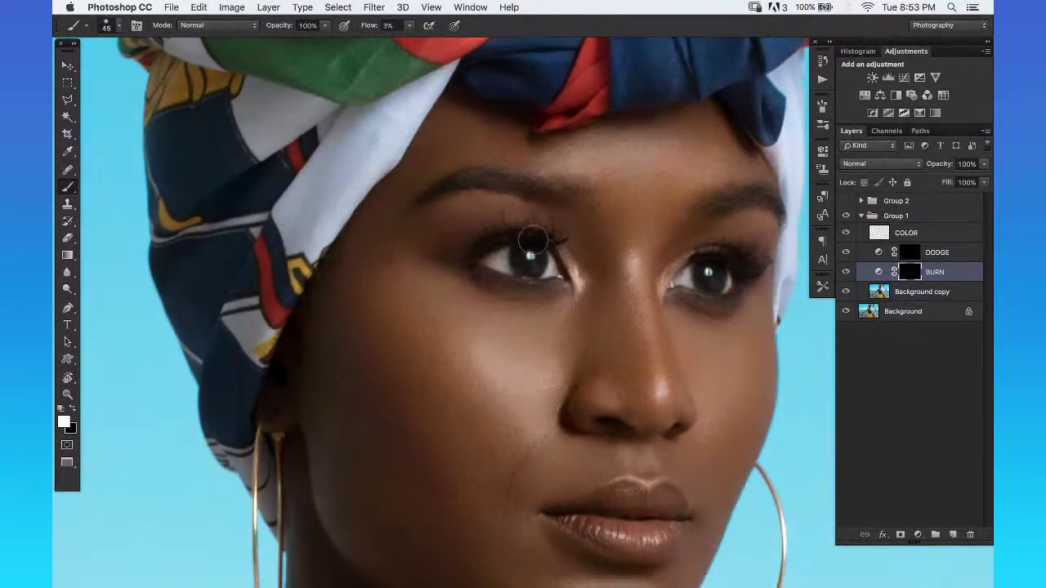
{"action": "key", "text": "bracketleft"}
{"action": "key", "text": "bracketleft"}
{"action": "key", "text": "bracketleft"}
{"action": "left_click_drag", "start_coordinate": [761, 188], "coordinate": [691, 204]}
{"action": "left_click", "coordinate": [846, 200]}
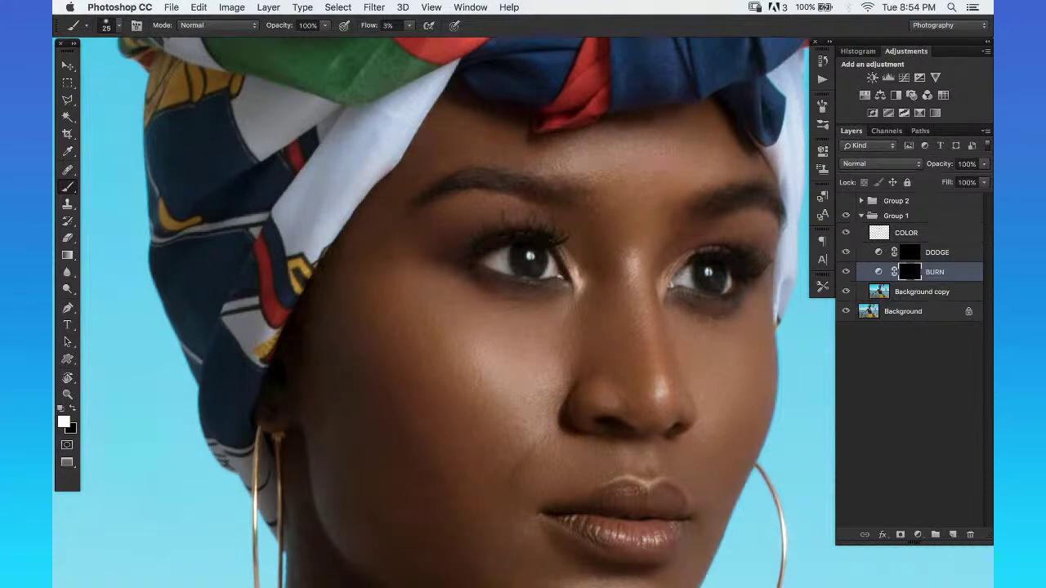
Burn fine eyebrow and eye contours with a 6–8 brush, zooming in and rotating the view.
{"action": "key", "text": "z"}
{"action": "mouse_move", "coordinate": [756, 223]}
{"action": "left_mouse_down"}
{"action": "mouse_move", "coordinate": [784, 191]}
{"action": "mouse_move", "coordinate": [774, 193]}
{"action": "left_mouse_up"}
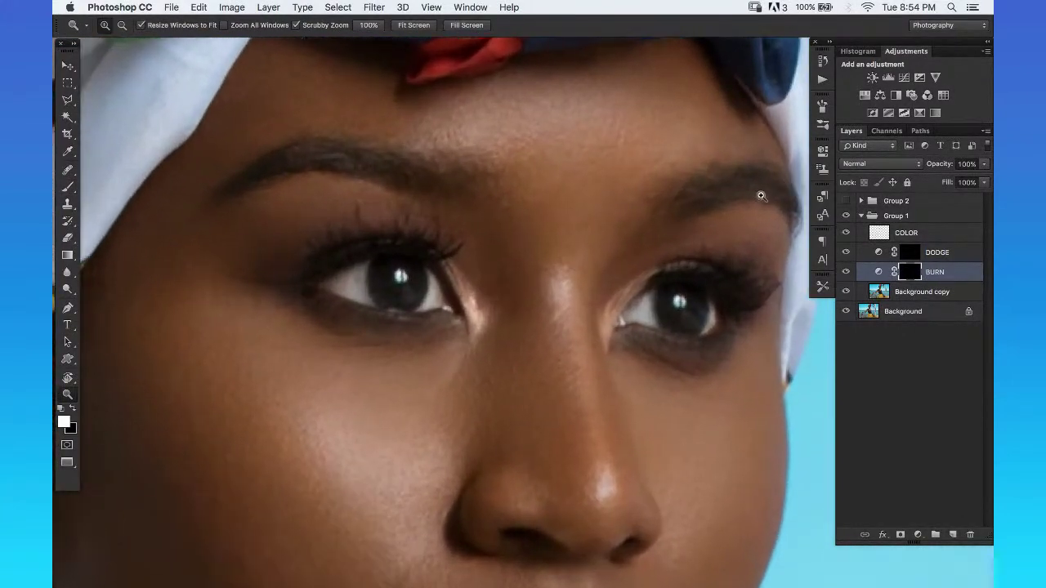
{"action": "key", "text": "b"}
{"action": "key", "text": "bracketleft"}
{"action": "key", "text": "bracketleft"}
{"action": "key", "text": "bracketleft"}
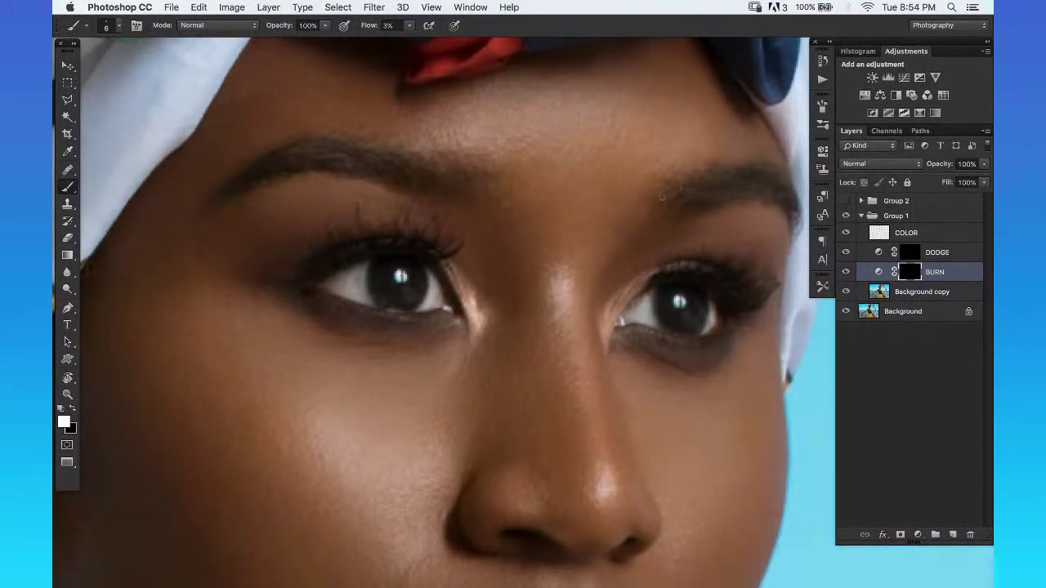
{"action": "left_click_drag", "start_coordinate": [461, 190], "coordinate": [506, 164]}
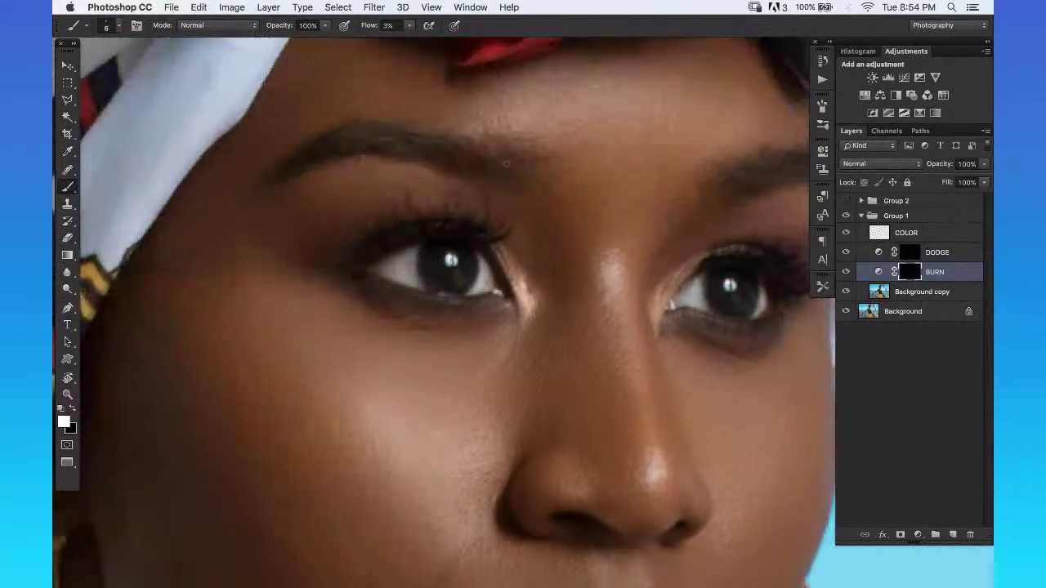
{"action": "left_click_drag", "start_coordinate": [700, 274], "coordinate": [621, 241]}
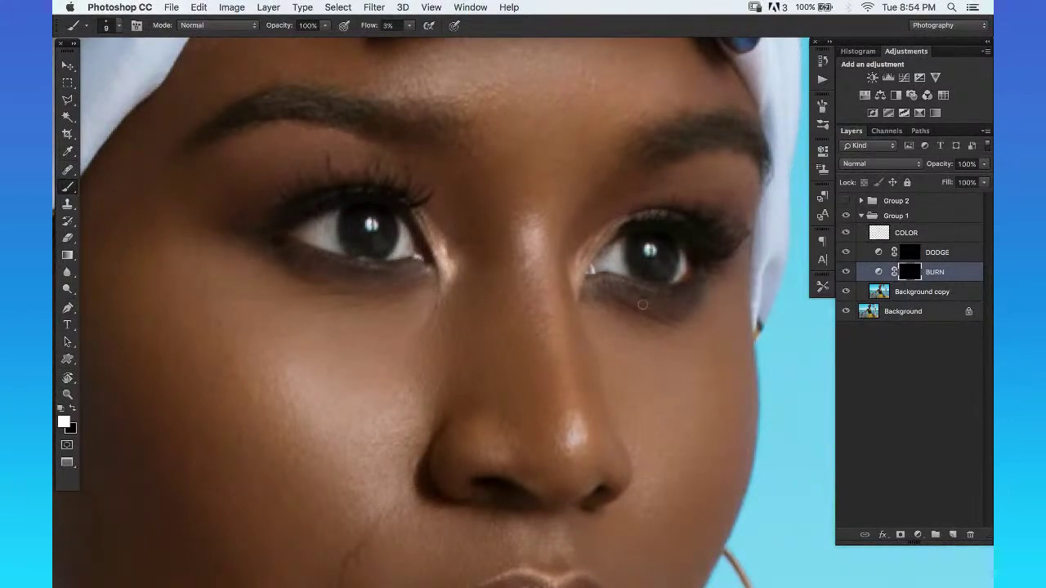
{"action": "key", "text": "bracketleft"}
{"action": "key", "text": "bracketleft"}
{"action": "scroll", "coordinate": [591, 276], "scroll_direction": "left", "scroll_amount": 5}
{"action": "key", "text": "r"}
{"action": "left_click_drag", "start_coordinate": [591, 275], "coordinate": [533, 242]}
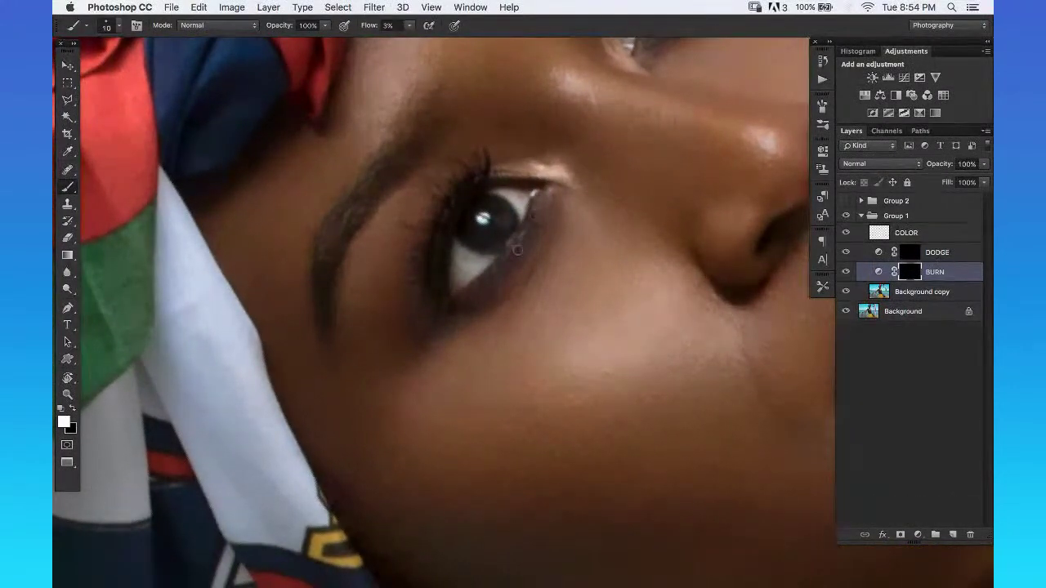
Deepen the lash lines and eye contours on BURN with a fine 8–10 brush.
{"action": "key", "text": "bracketleft"}
{"action": "key", "text": "bracketleft"}
{"action": "mouse_move", "coordinate": [417, 288]}
{"action": "left_mouse_down"}
{"action": "mouse_move", "coordinate": [495, 210]}
{"action": "mouse_move", "coordinate": [497, 296]}
{"action": "left_mouse_up"}
{"action": "key", "text": "bracketright"}
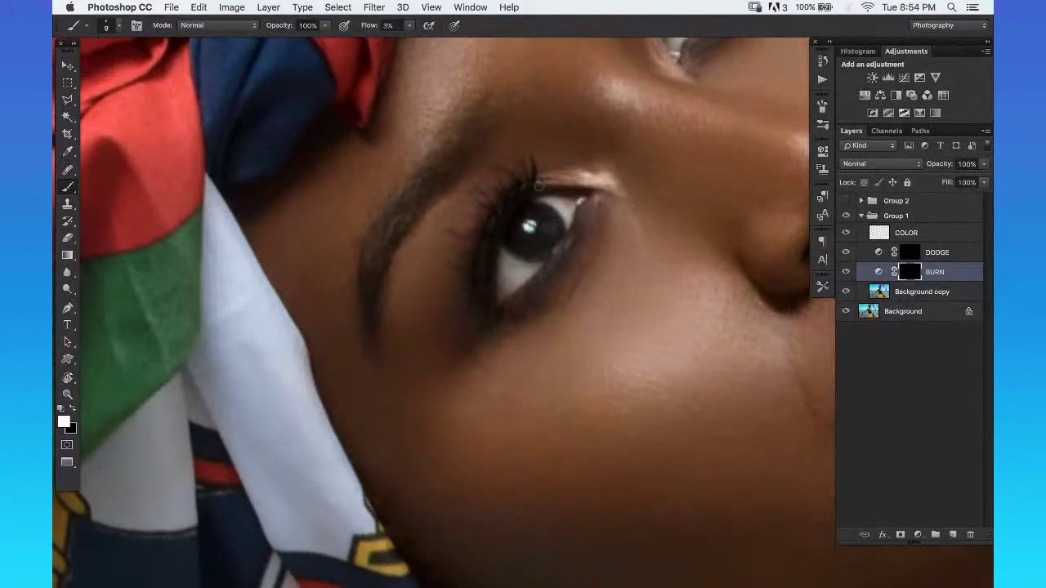
{"action": "key", "text": "bracketright"}
{"action": "key", "text": "bracketright"}
{"action": "key", "text": "ctrl+minus"}
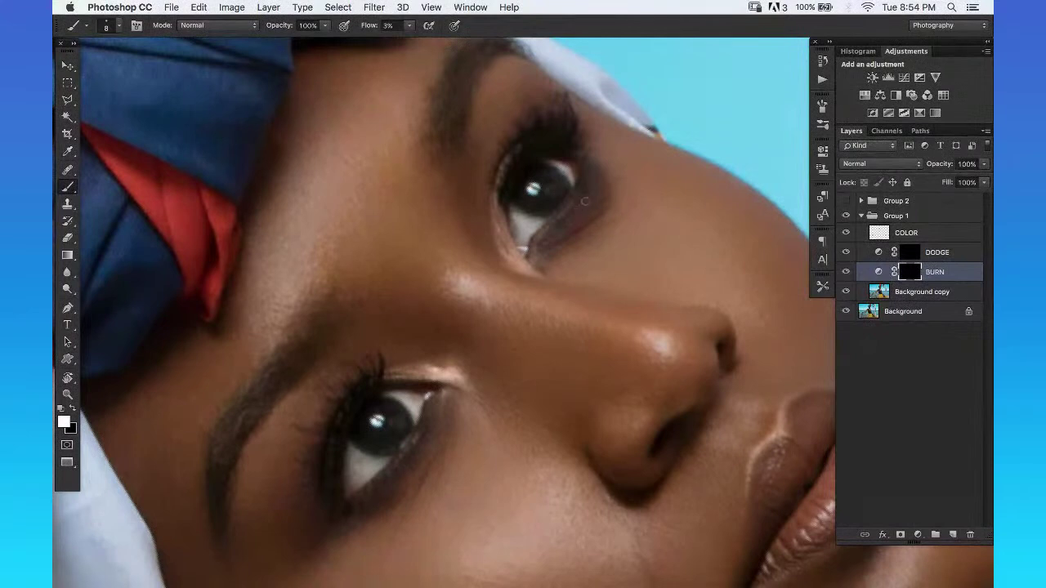
{"action": "key", "text": "bracketright"}
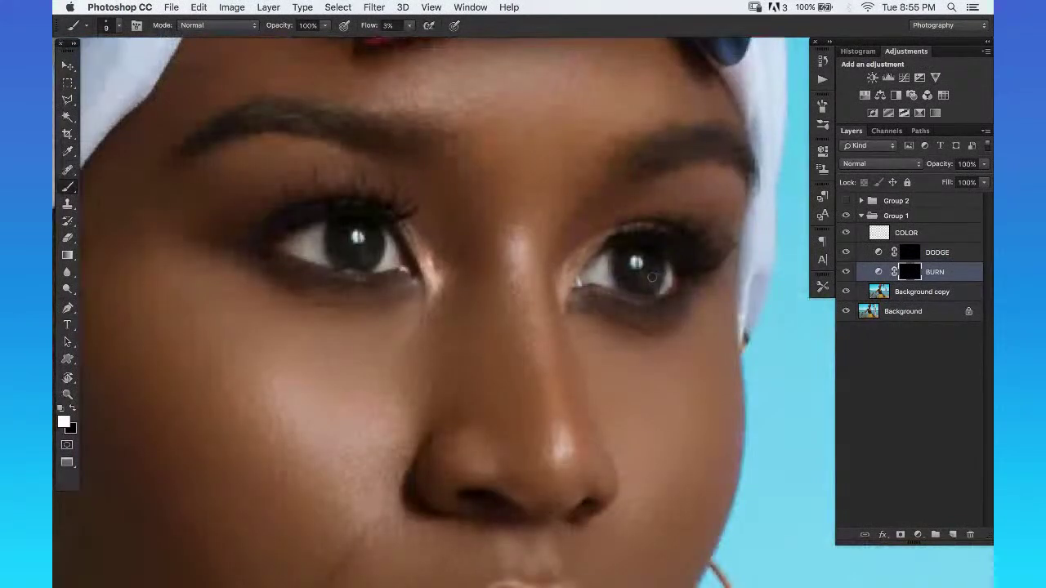
{"action": "key", "text": "bracketright"}
{"action": "key", "text": "bracketright"}
{"action": "key", "text": "bracketright"}
{"action": "key", "text": "bracketright"}
{"action": "key", "text": "bracketright"}
{"action": "key", "text": "bracketright"}
Burn around the other eye with a 20–35 brush, then select Background copy for healing.
{"action": "key", "text": "bracketleft"}
{"action": "key", "text": "bracketleft"}
{"action": "key", "text": "bracketleft"}
{"action": "key", "text": "bracketleft"}
{"action": "key", "text": "bracketleft"}
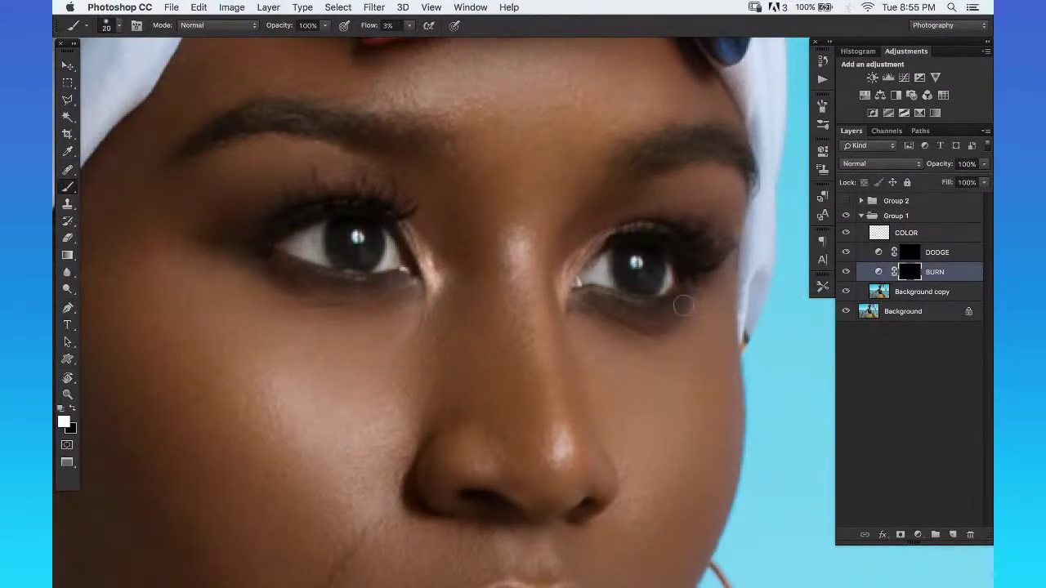
{"action": "mouse_move", "coordinate": [408, 317]}
{"action": "left_mouse_down"}
{"action": "mouse_move", "coordinate": [602, 285]}
{"action": "mouse_move", "coordinate": [587, 242]}
{"action": "left_mouse_up"}
{"action": "key", "text": "bracketleft"}
{"action": "key", "text": "bracketleft"}
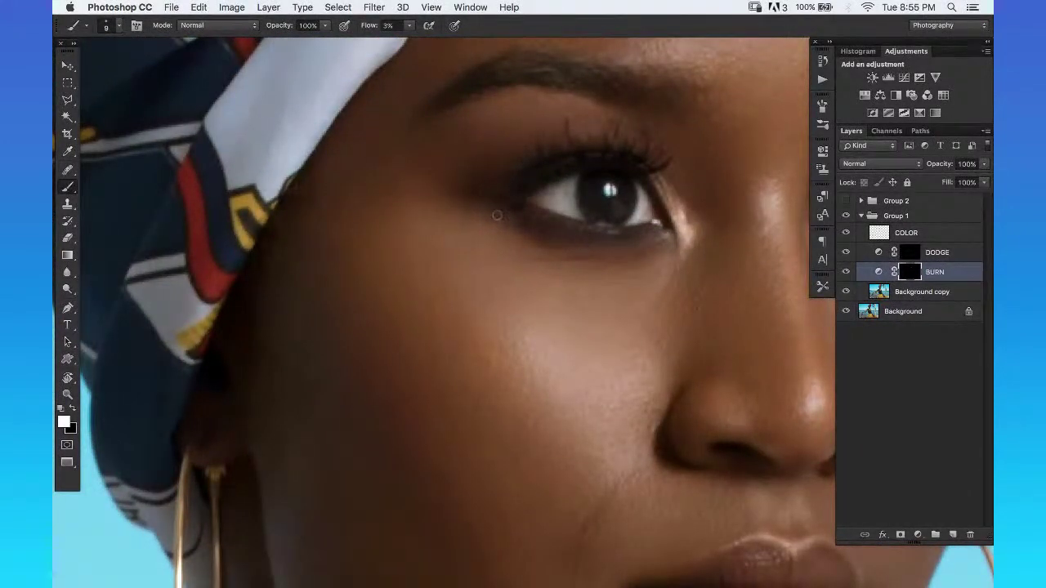
{"action": "key", "text": "bracketright"}
{"action": "key", "text": "bracketright"}
{"action": "mouse_move", "coordinate": [627, 269]}
{"action": "left_mouse_down"}
{"action": "mouse_move", "coordinate": [504, 198]}
{"action": "mouse_move", "coordinate": [577, 152]}
{"action": "mouse_move", "coordinate": [474, 226]}
{"action": "mouse_move", "coordinate": [506, 215]}
{"action": "left_mouse_up"}
{"action": "key", "text": "r"}
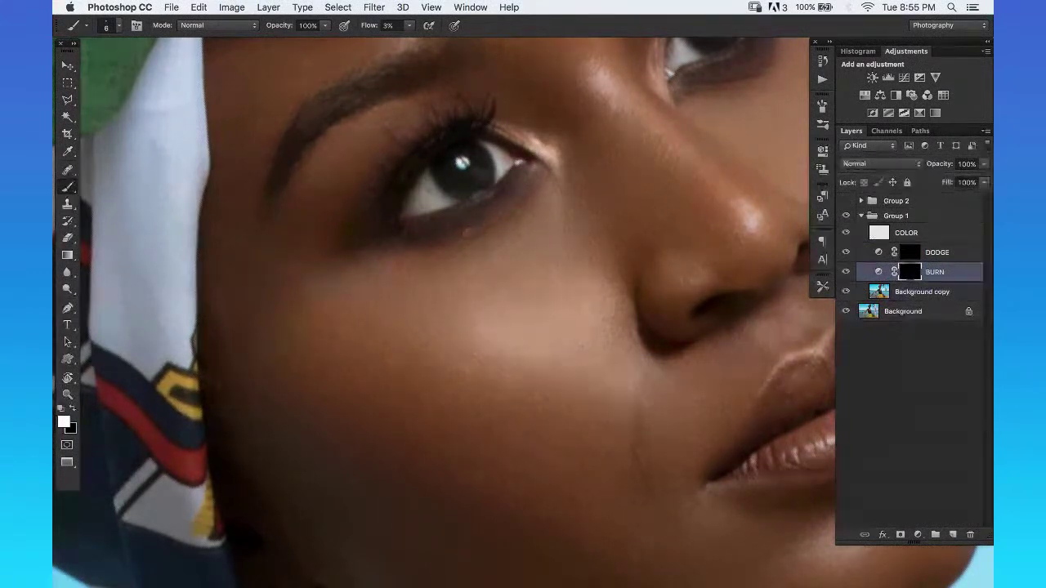
{"action": "left_click_drag", "start_coordinate": [617, 157], "coordinate": [475, 295]}
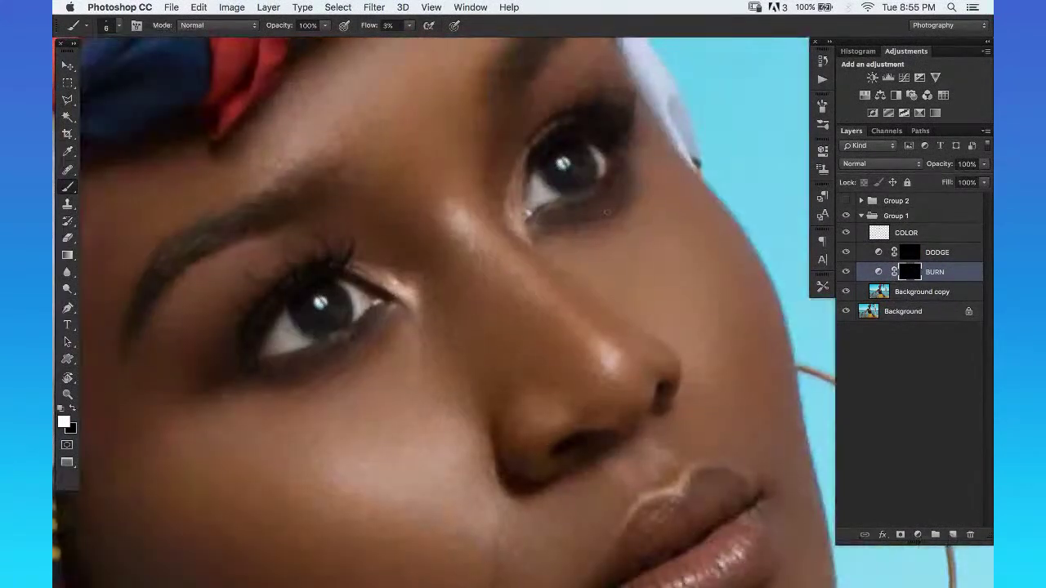
{"action": "key", "text": "r"}
{"action": "left_click_drag", "start_coordinate": [587, 207], "coordinate": [602, 144]}
{"action": "left_click", "coordinate": [944, 291]}
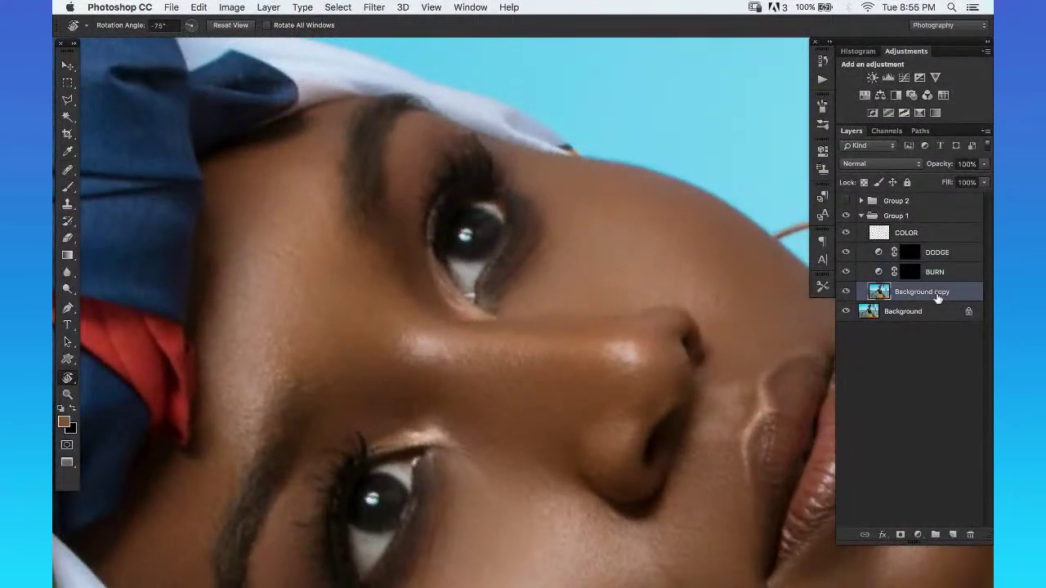
{"action": "key", "text": "j"}
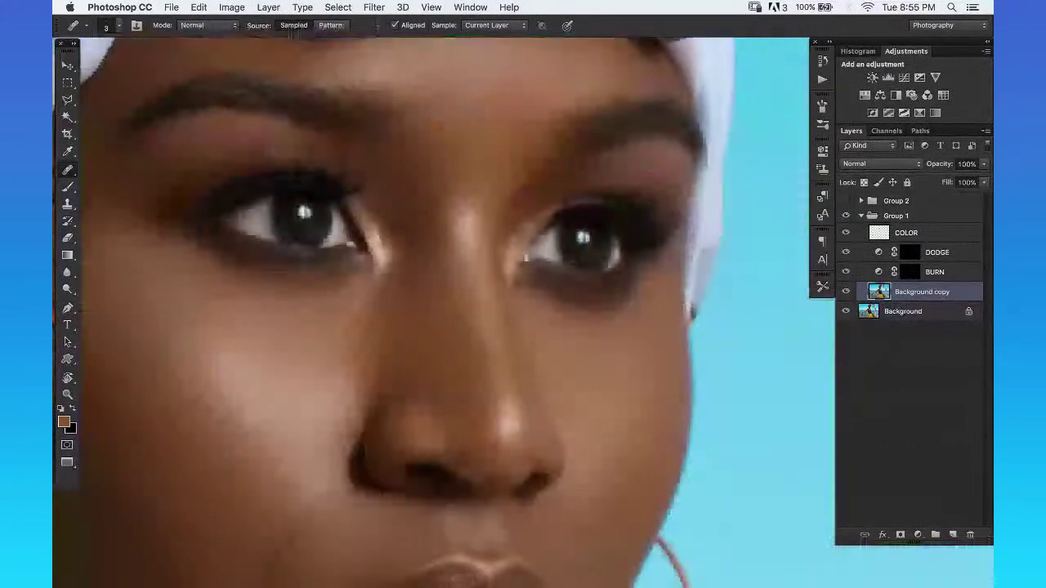
Return the view upright, fit the whole portrait, and Save As _ETA7791-2.psd in Photoshop format.
{"action": "key", "text": "z"}
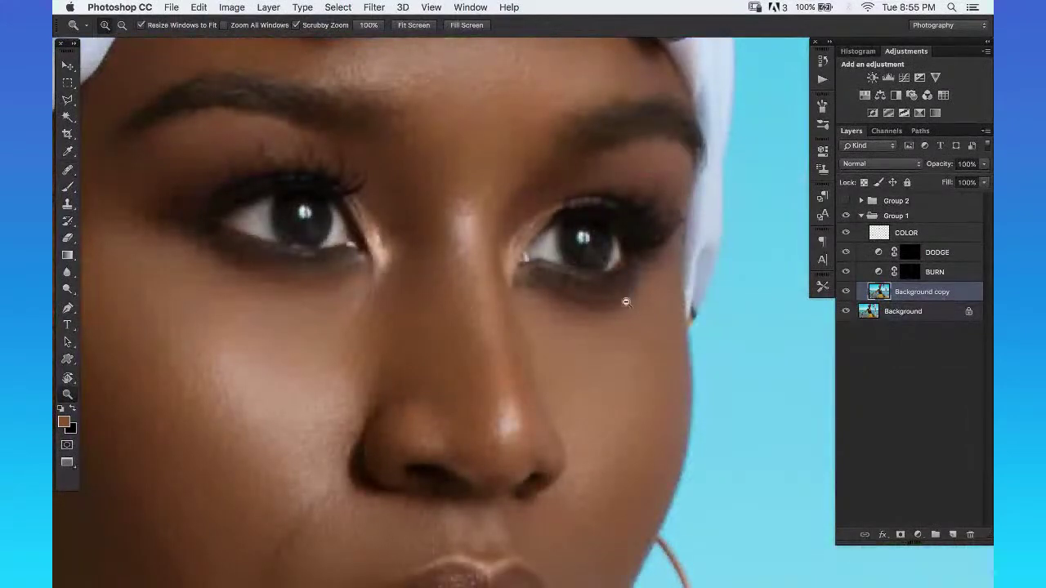
{"action": "key", "text": "ctrl+minus"}
{"action": "key", "text": "ctrl+minus"}
{"action": "key", "text": "ctrl+minus"}
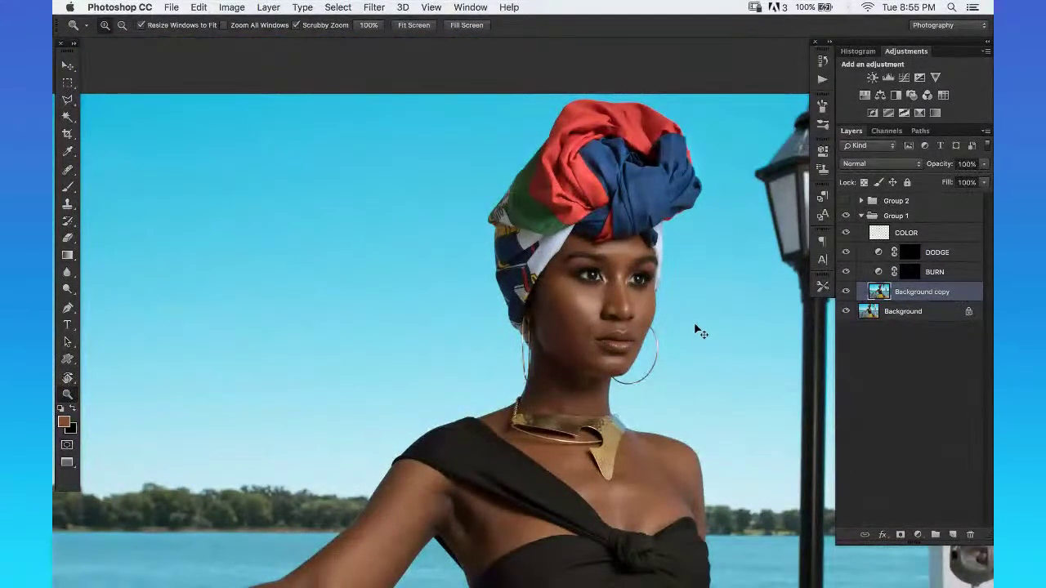
{"action": "key", "text": "super+shift+s"}
{"action": "key", "text": "Return"}
{"action": "key", "text": "Escape"}
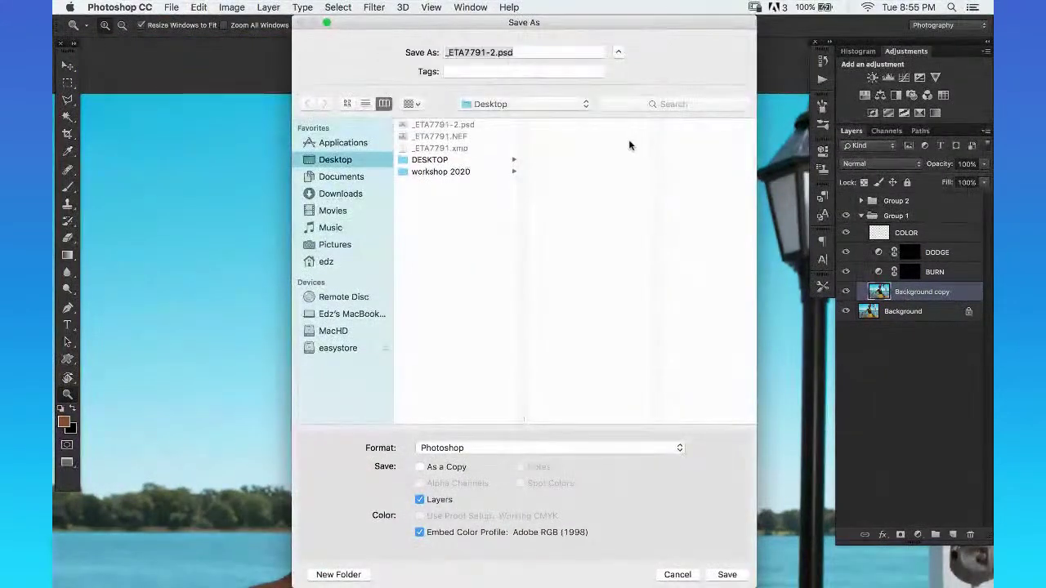
Finish replacing _ETA7791-2.psd, readjust the zoom, and switch the document to full screen mode.
{"action": "key", "text": "Escape"}
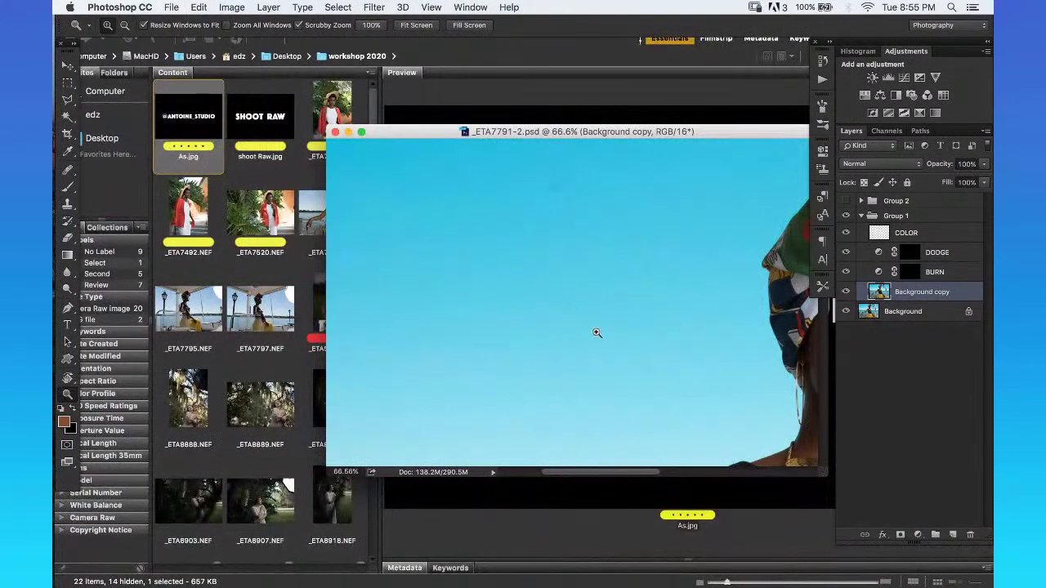
{"action": "left_click", "coordinate": [603, 313], "text": "alt"}
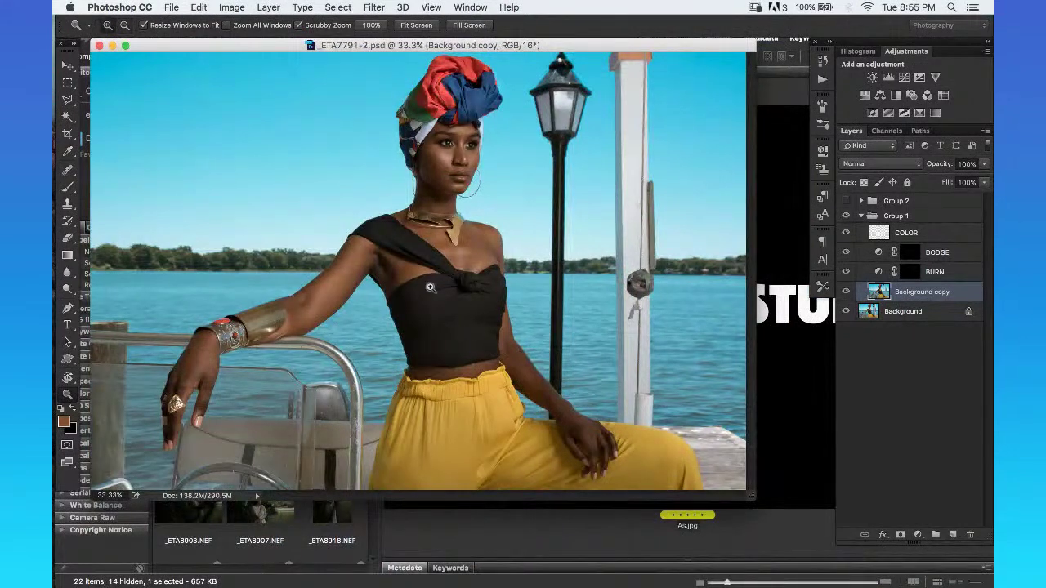
{"action": "left_click", "coordinate": [455, 289]}
{"action": "key", "text": "f"}
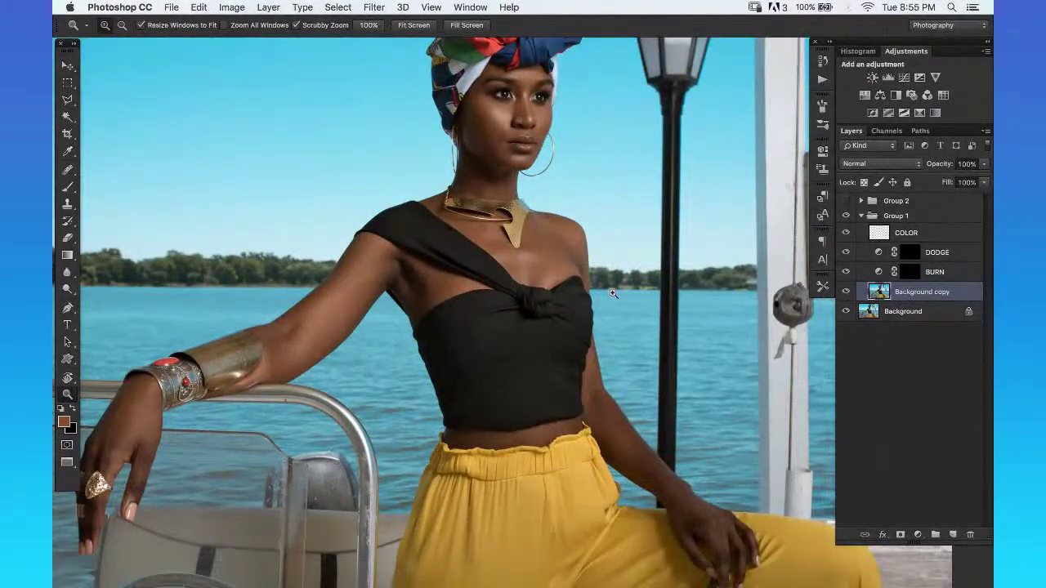
{"action": "left_click_drag", "start_coordinate": [643, 262], "coordinate": [666, 335]}
{"action": "left_click", "coordinate": [846, 217]}
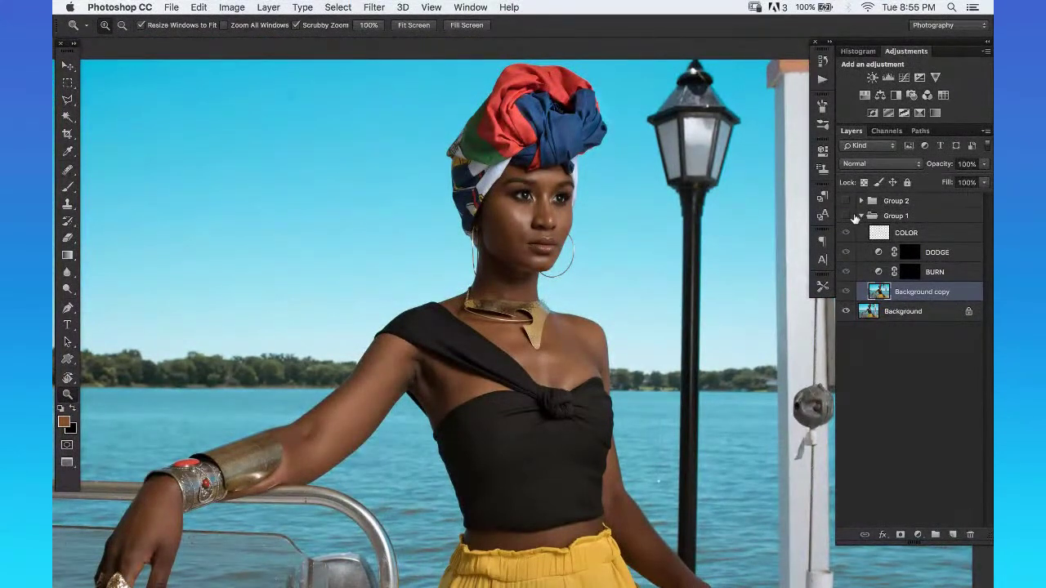
{"action": "left_click", "coordinate": [847, 216]}
{"action": "left_click", "coordinate": [847, 217]}
{"action": "left_click_drag", "start_coordinate": [572, 131], "coordinate": [612, 139]}
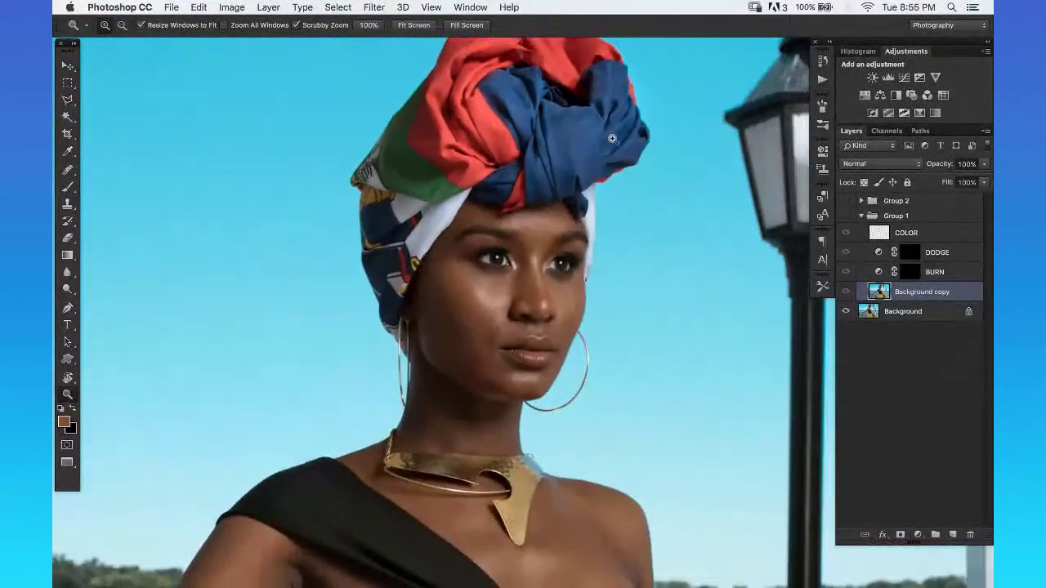
{"action": "left_click", "coordinate": [847, 217]}
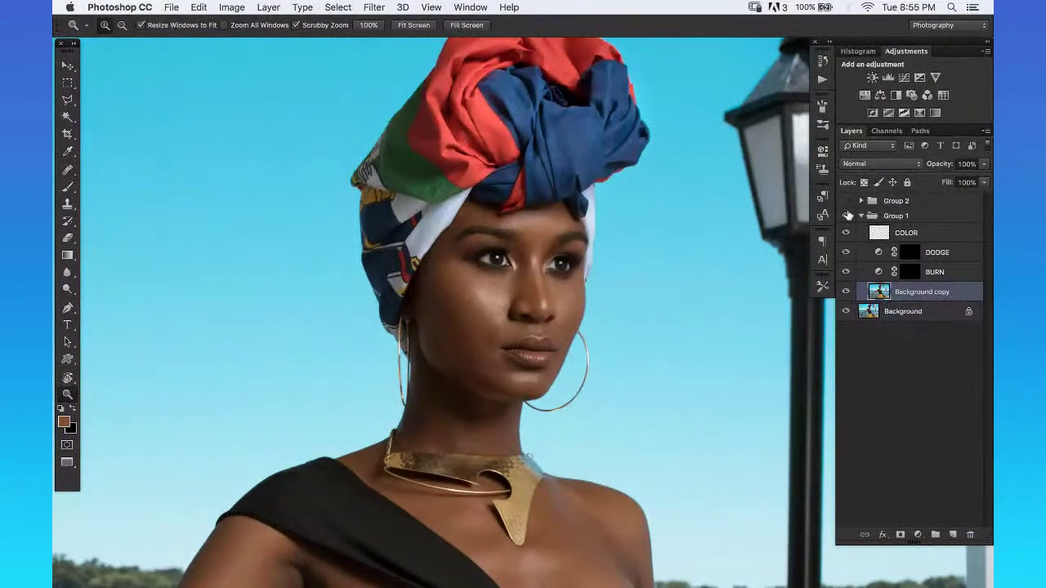
{"action": "left_click", "coordinate": [847, 216]}
{"action": "left_click_drag", "start_coordinate": [548, 286], "coordinate": [579, 256]}
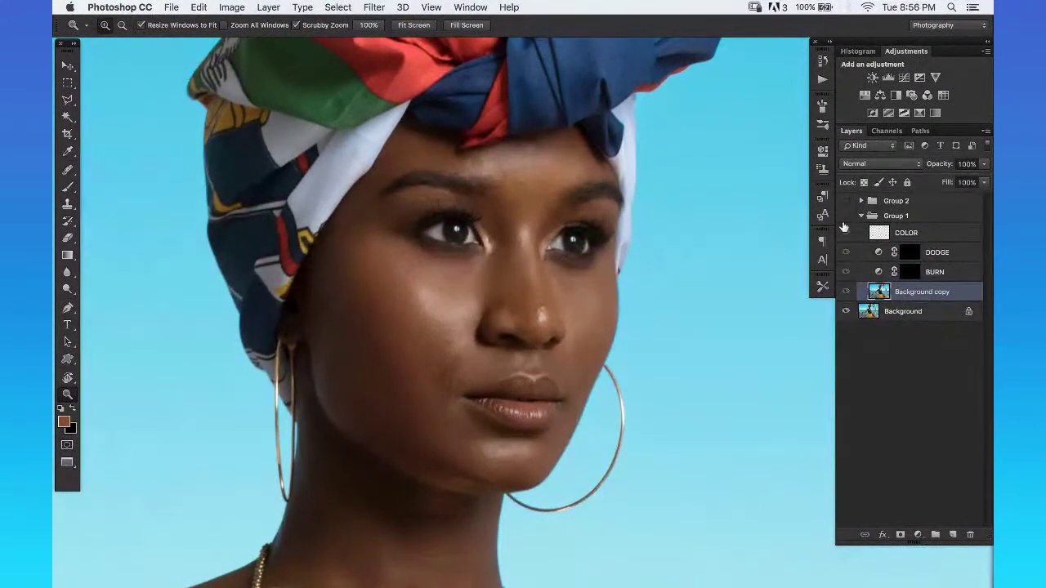
{"action": "left_click", "coordinate": [848, 216]}
{"action": "left_click", "coordinate": [847, 216]}
{"action": "left_click_drag", "start_coordinate": [423, 342], "coordinate": [444, 322]}
{"action": "left_click", "coordinate": [847, 216]}
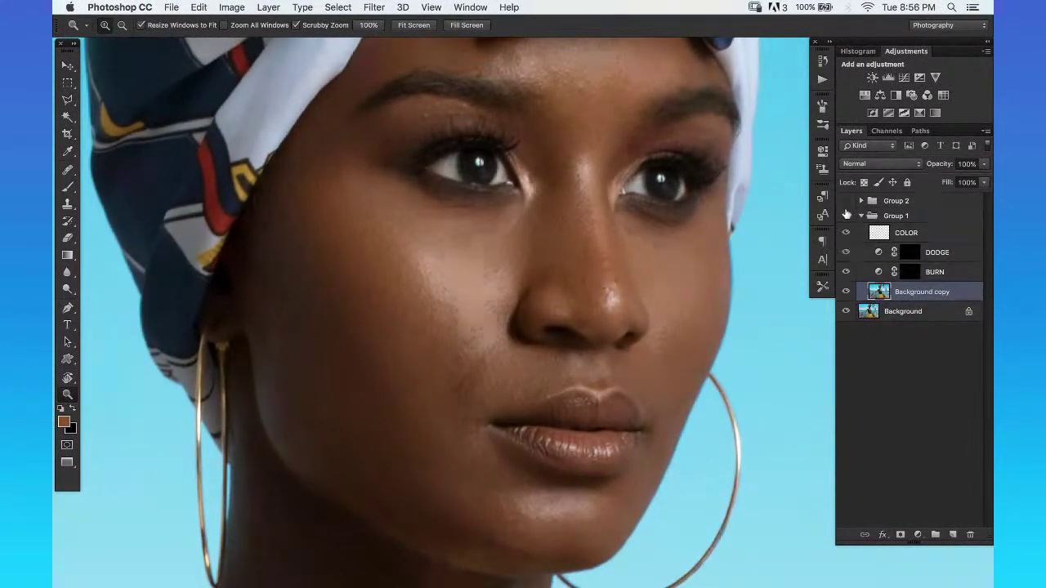
{"action": "left_click", "coordinate": [847, 215]}
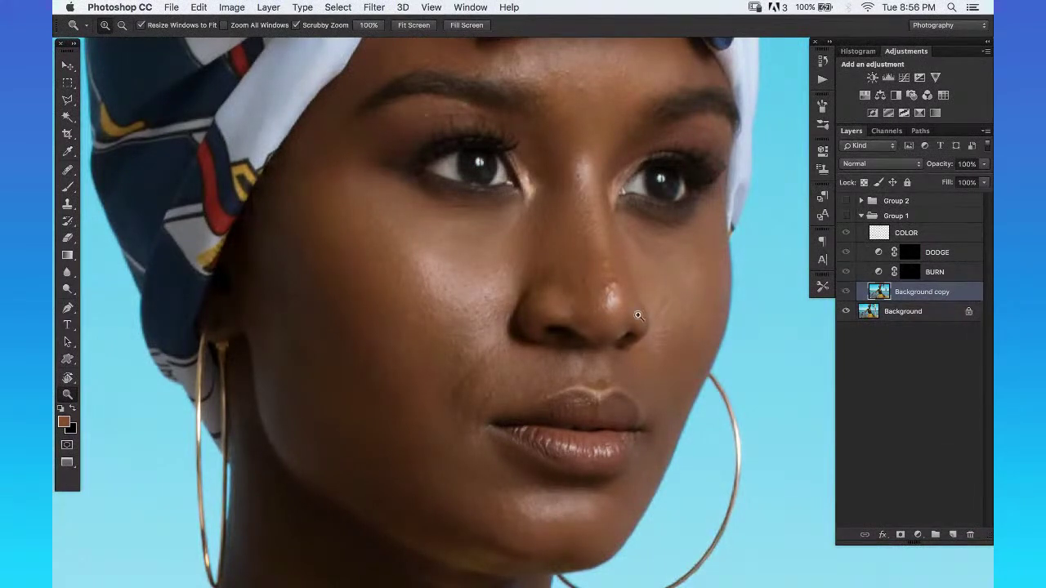
{"action": "left_click", "coordinate": [846, 216]}
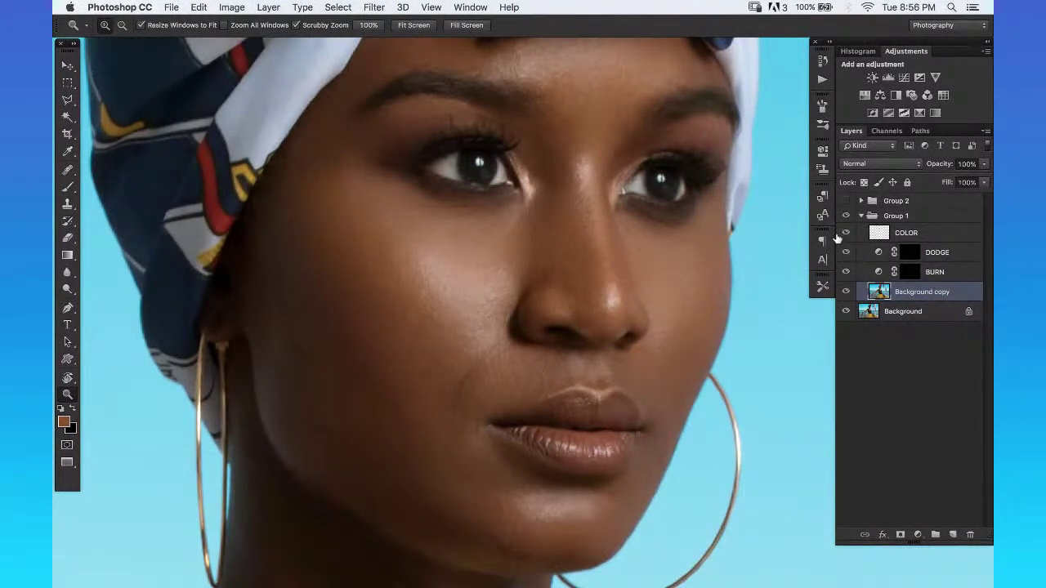
{"action": "left_click_drag", "start_coordinate": [649, 289], "coordinate": [602, 299]}
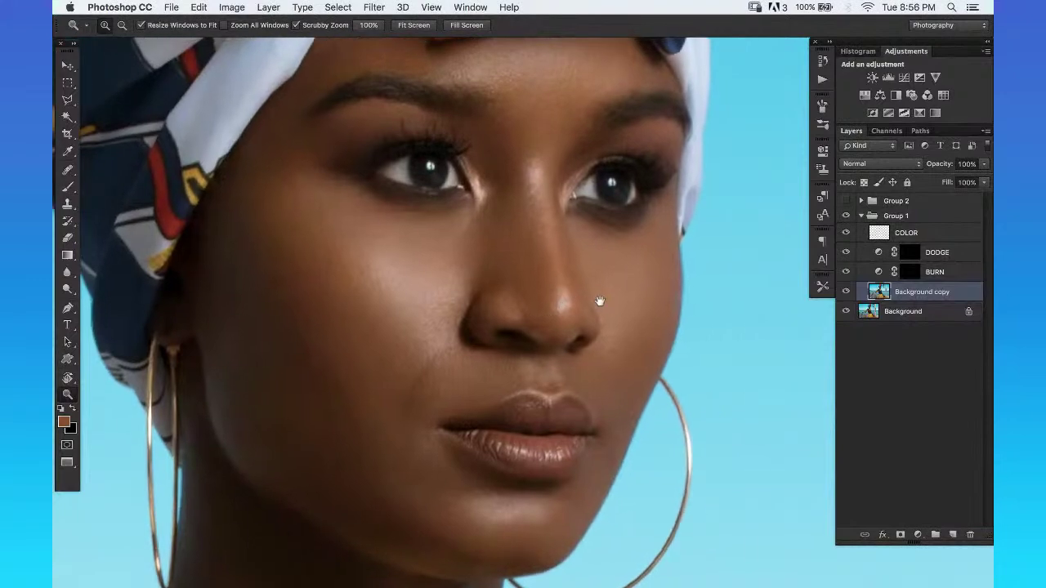
{"action": "left_click", "coordinate": [846, 201]}
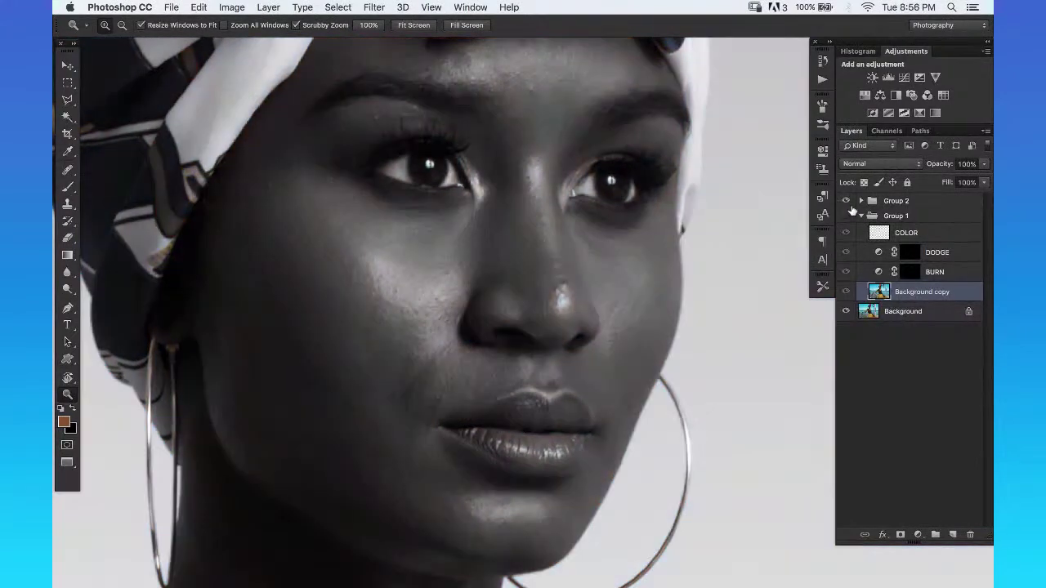
{"action": "left_click", "coordinate": [847, 201]}
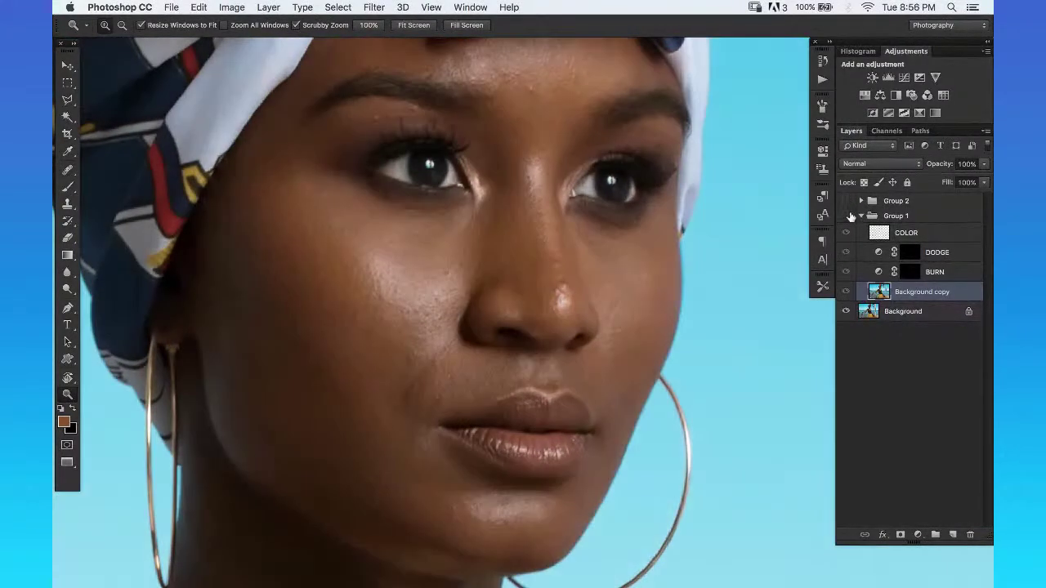
{"action": "left_click_drag", "start_coordinate": [594, 253], "coordinate": [607, 409]}
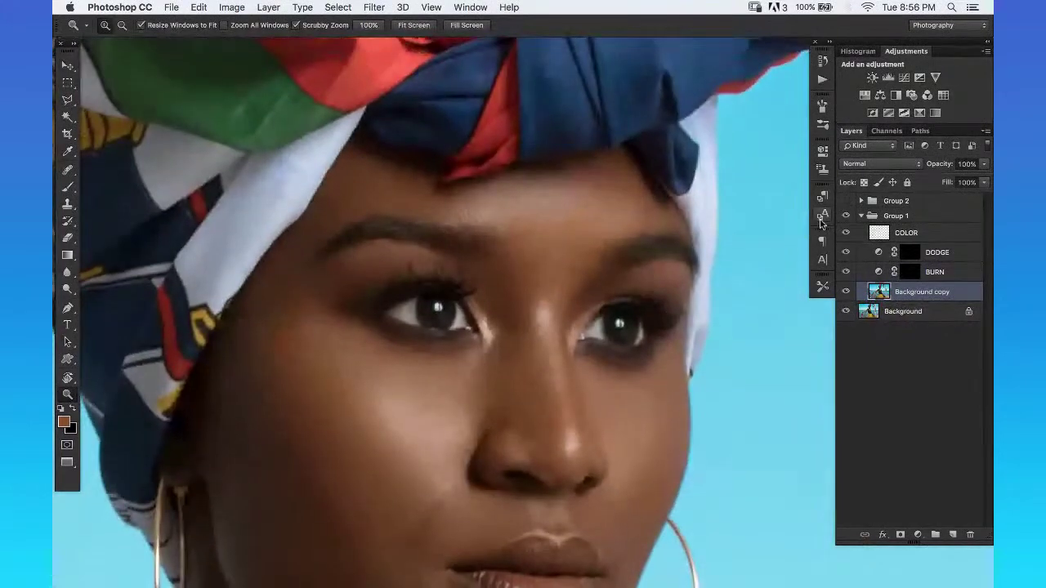
{"action": "left_click", "coordinate": [846, 216]}
{"action": "mouse_move", "coordinate": [742, 349]}
{"action": "left_mouse_down"}
{"action": "mouse_move", "coordinate": [695, 303]}
{"action": "mouse_move", "coordinate": [842, 220]}
{"action": "left_mouse_up"}
{"action": "left_click", "coordinate": [847, 215]}
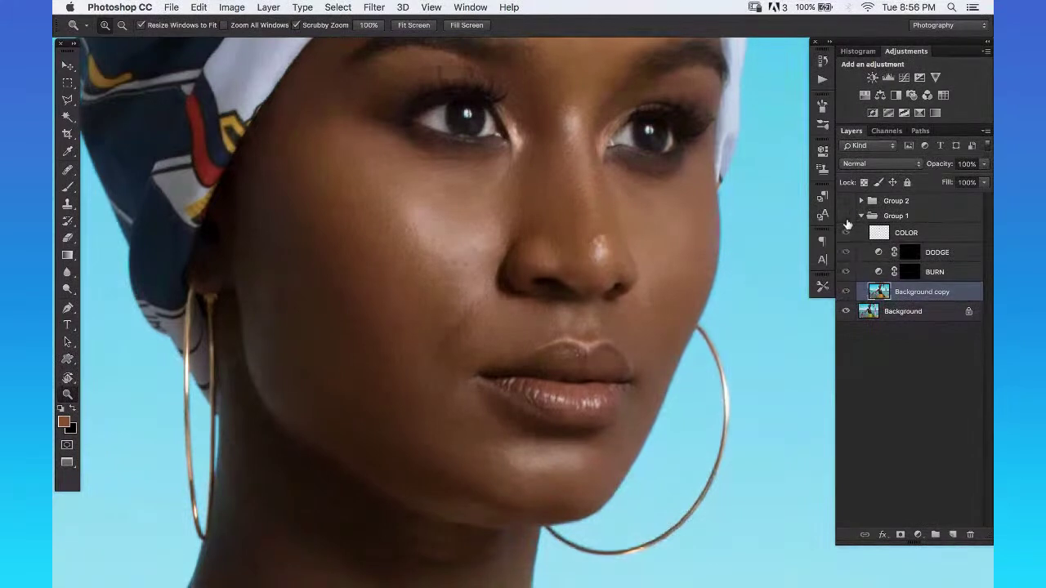
{"action": "left_click", "coordinate": [847, 216]}
{"action": "left_click_drag", "start_coordinate": [699, 323], "coordinate": [700, 241]}
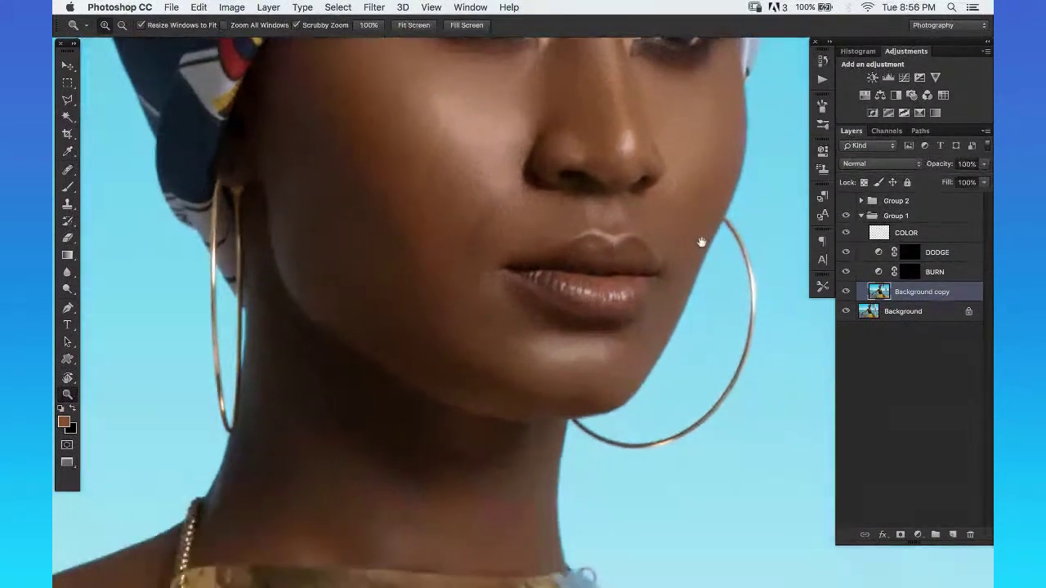
{"action": "left_click", "coordinate": [846, 216]}
{"action": "left_click", "coordinate": [847, 216]}
{"action": "mouse_move", "coordinate": [605, 442]}
{"action": "left_mouse_down"}
{"action": "mouse_move", "coordinate": [619, 375]}
{"action": "mouse_move", "coordinate": [662, 353]}
{"action": "mouse_move", "coordinate": [619, 303]}
{"action": "mouse_move", "coordinate": [605, 303]}
{"action": "left_mouse_up"}
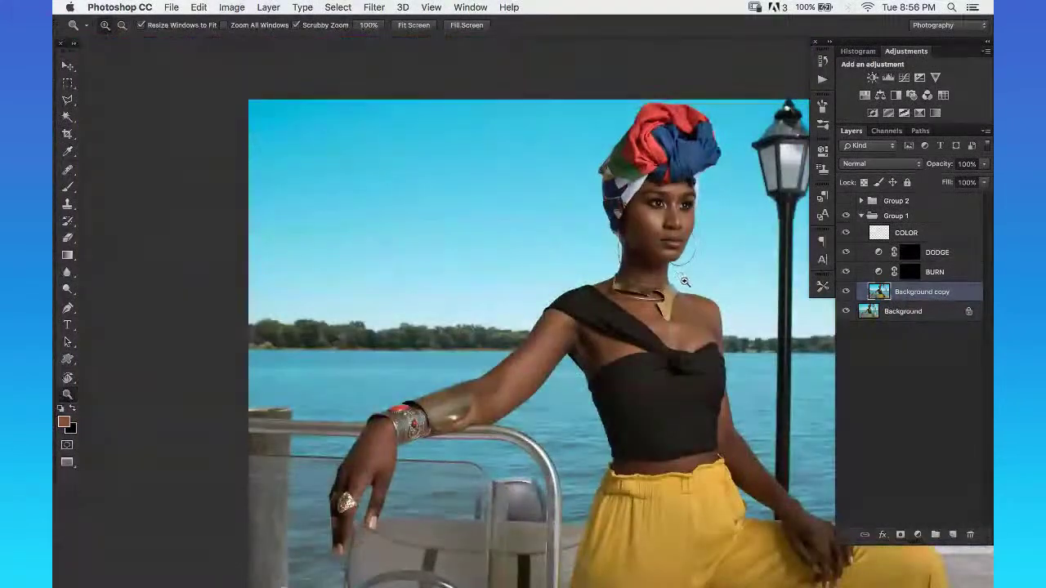
{"action": "left_click_drag", "start_coordinate": [612, 363], "coordinate": [644, 206]}
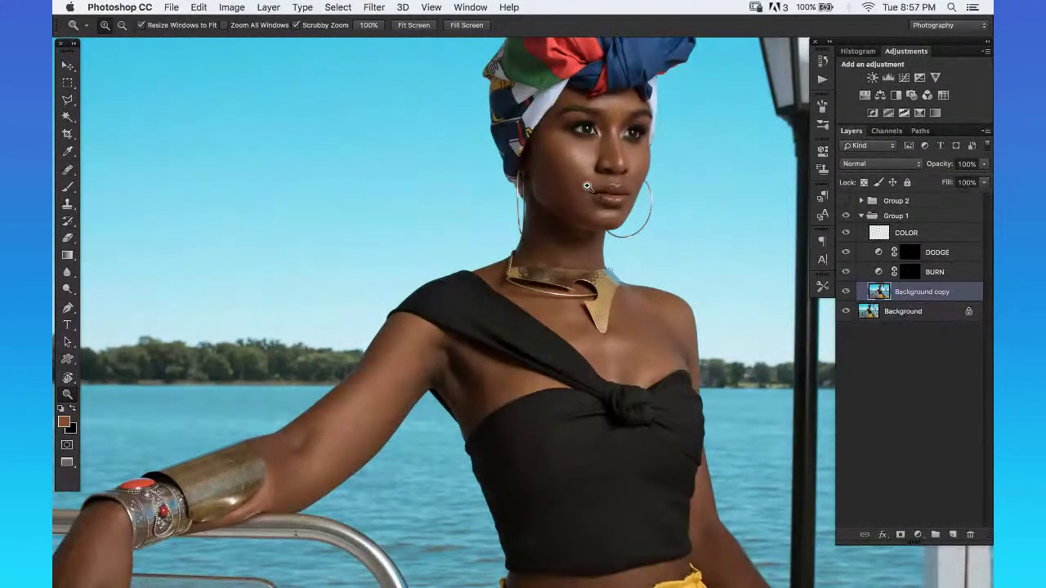
{"action": "left_click", "coordinate": [460, 382]}
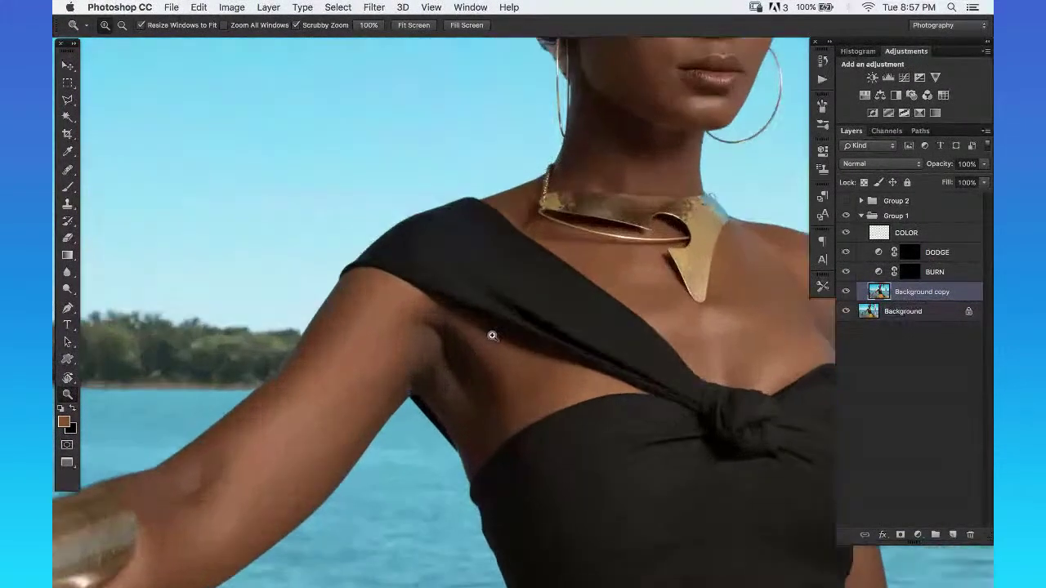
{"action": "left_click", "coordinate": [492, 335]}
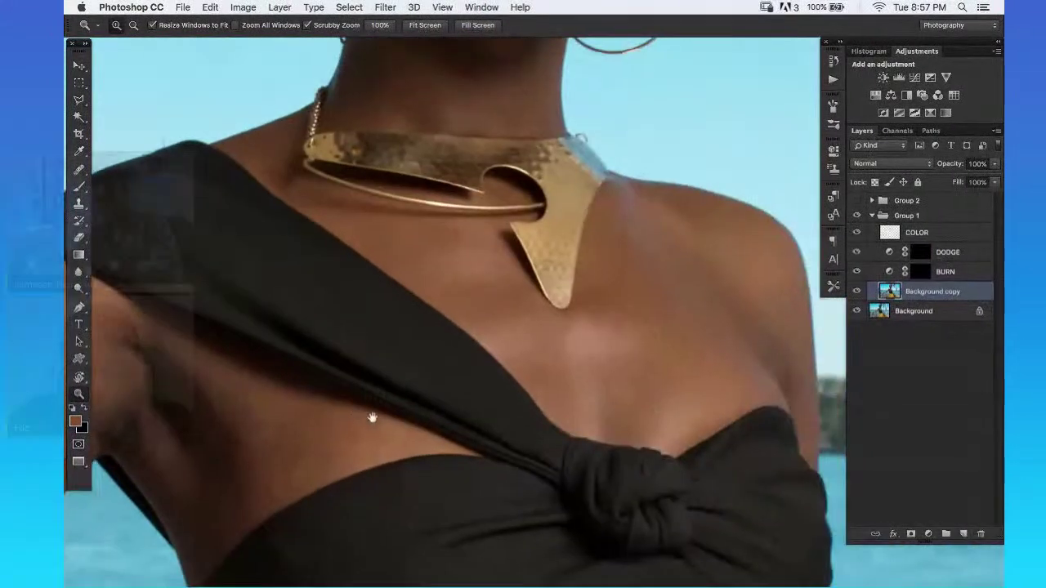
{"action": "left_click", "coordinate": [623, 292], "text": "alt"}
{"action": "left_click", "coordinate": [584, 425], "text": "alt"}
{"action": "left_click", "coordinate": [541, 269], "text": "alt"}
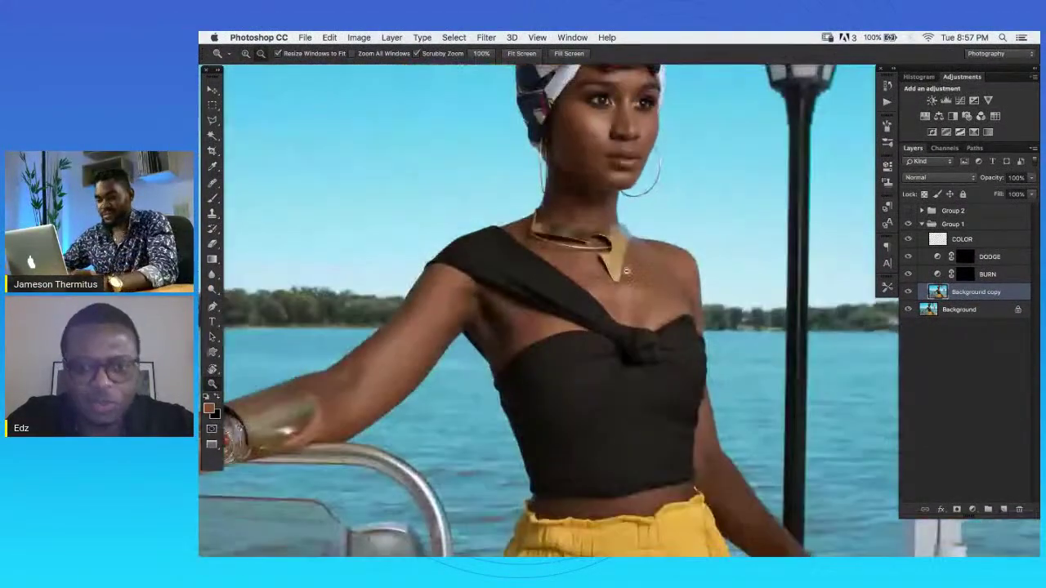
Zoom out and pan in Photoshop until the whole figure and image are visible.
{"action": "left_click", "coordinate": [625, 271], "text": "alt"}
{"action": "left_click", "coordinate": [660, 255], "text": "alt"}
{"action": "left_click_drag", "start_coordinate": [659, 240], "coordinate": [654, 204]}
{"action": "left_click", "coordinate": [662, 345], "text": "alt"}
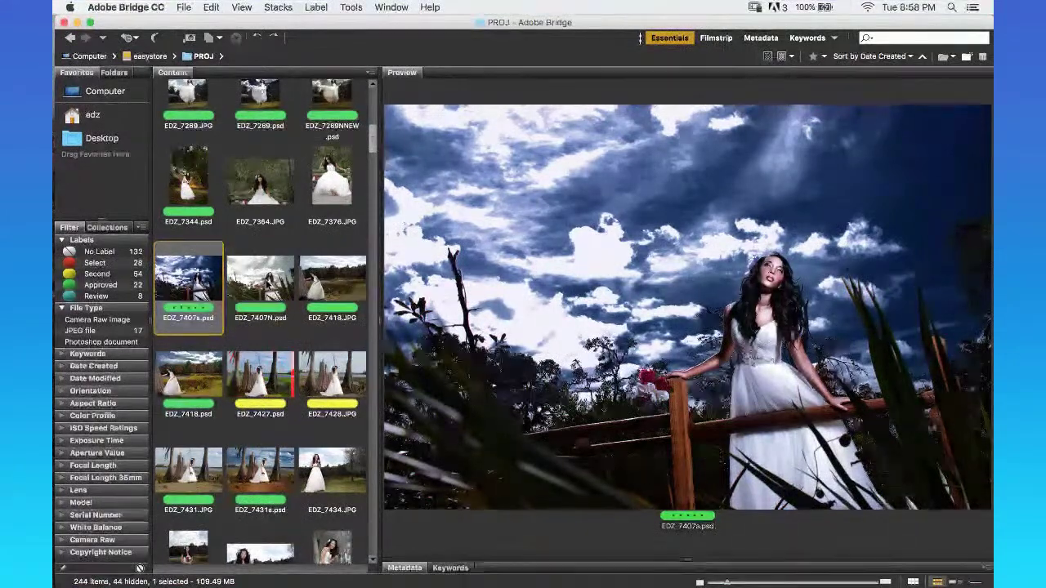
Add EDZ_7407N.psd to the selection beside EDZ_7407a.psd and preview both full screen.
{"action": "key", "text": "shift+Right"}
{"action": "key", "text": "space"}
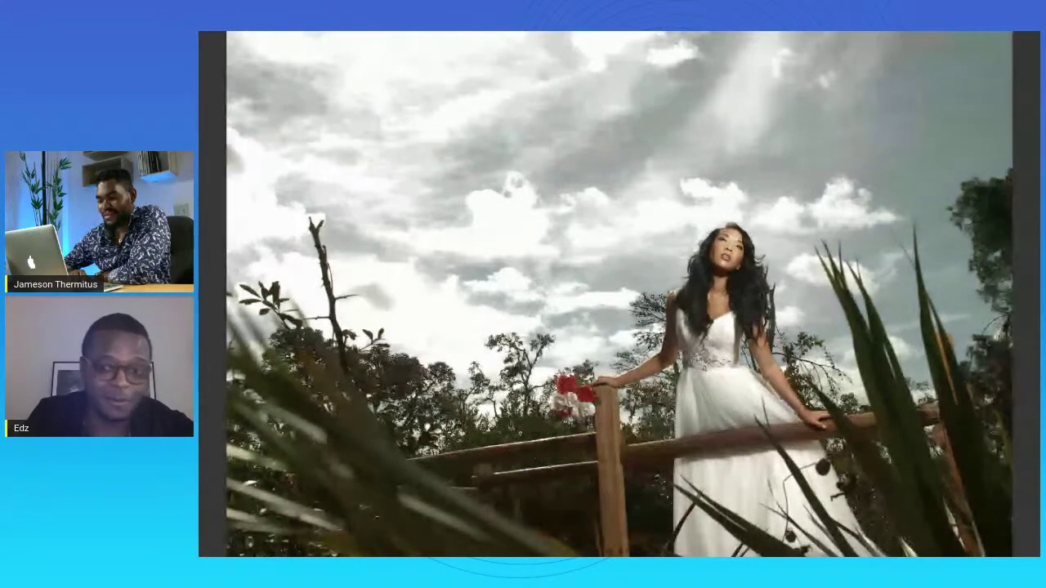
Exit the full-screen preview and browse through Computer to the Desktop folder.
{"action": "key", "text": "space"}
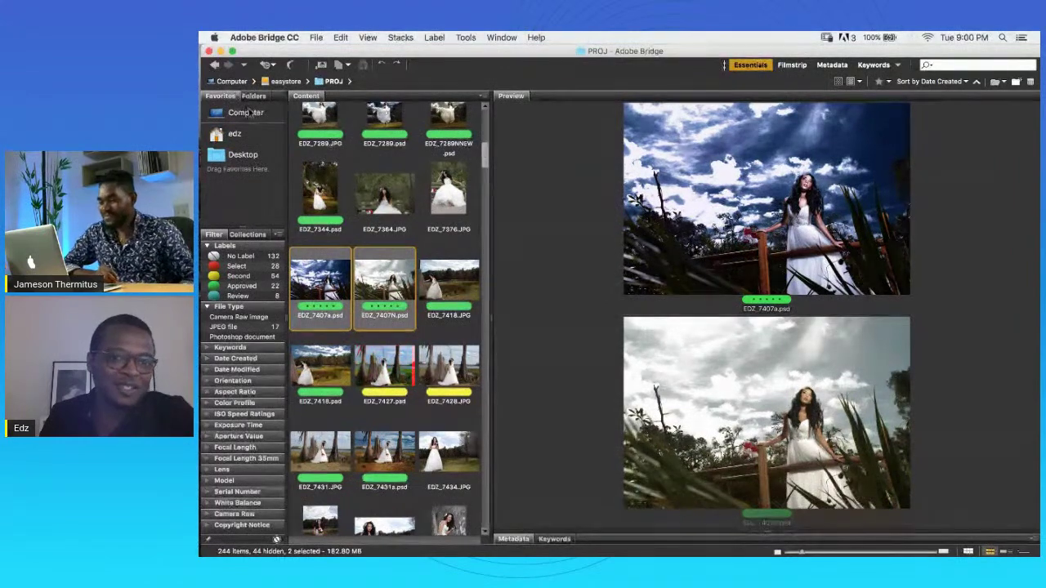
{"action": "left_click", "coordinate": [232, 82]}
{"action": "left_click", "coordinate": [252, 159]}
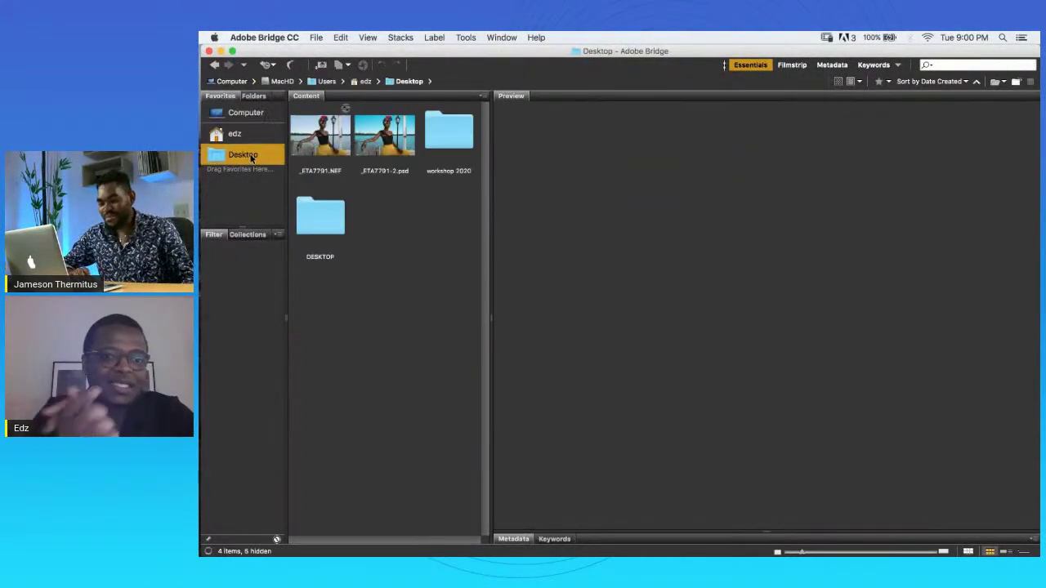